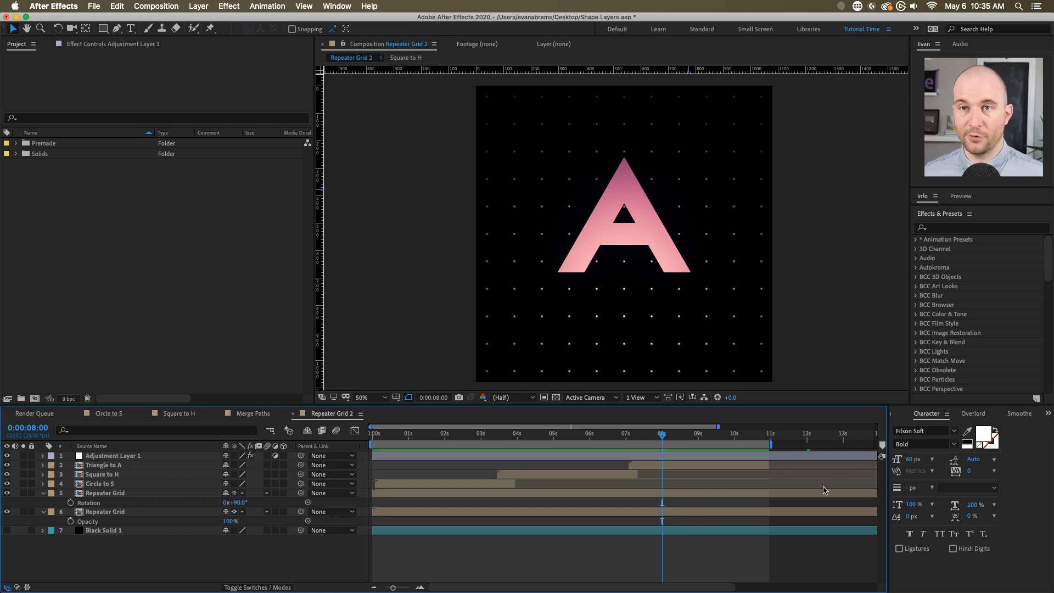
- Scrub through the Repeater Grid 2 animation to review the transition from the square to the letter H
left_click_drag(681, 436, 559, 439)
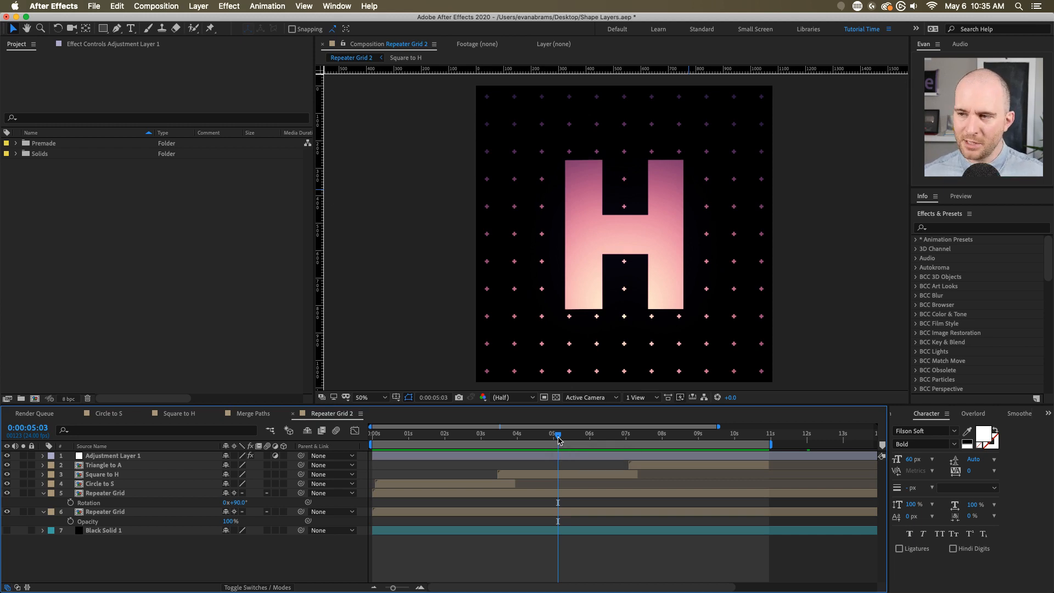
mouse_move(558, 439)
left_mouse_down()
mouse_move(513, 435)
mouse_move(567, 430)
left_mouse_up()
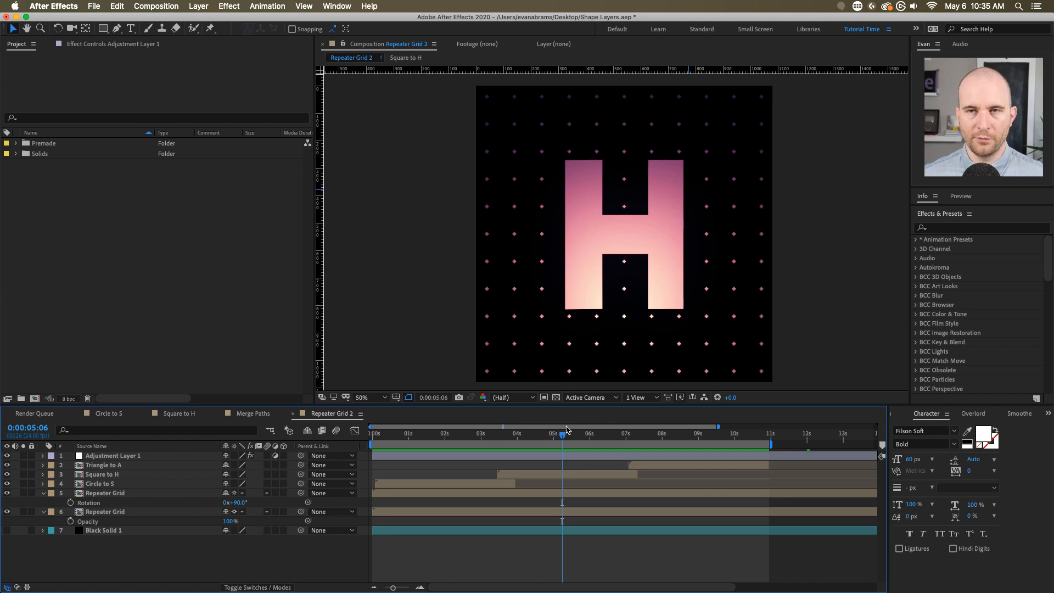
left_click_drag(561, 437, 538, 436)
- Open the Circle to S composition from the Premade folder, preview it from the start, and return to the first frame
left_click(165, 254)
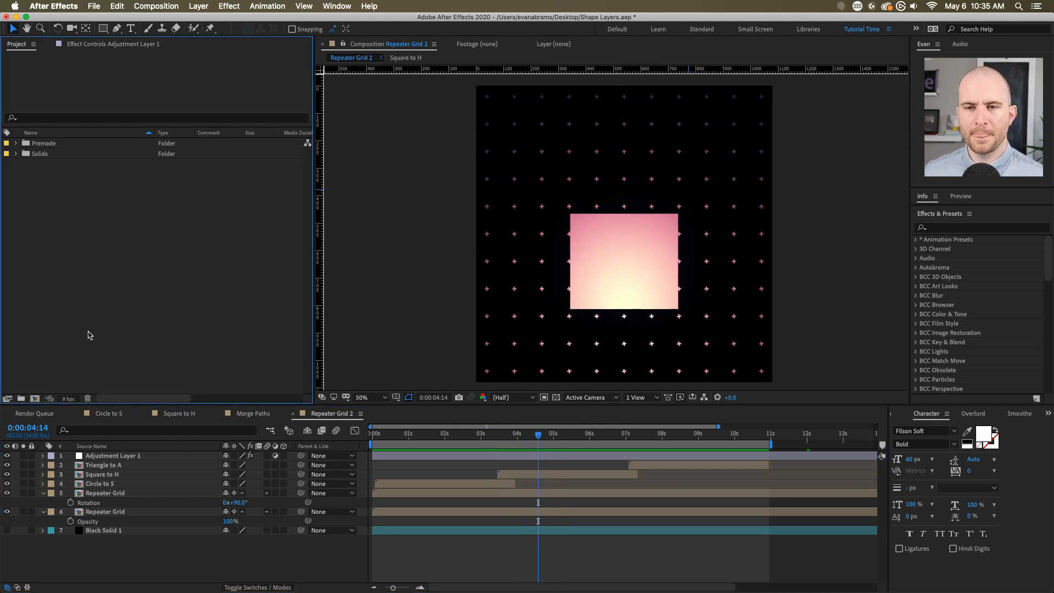
left_click(15, 144)
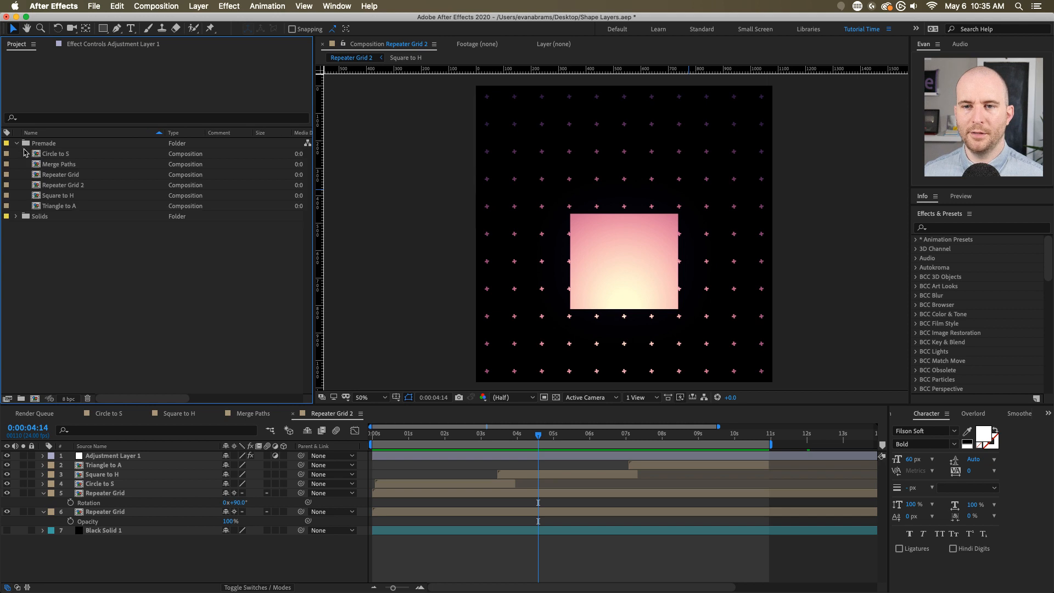
double_click(66, 156)
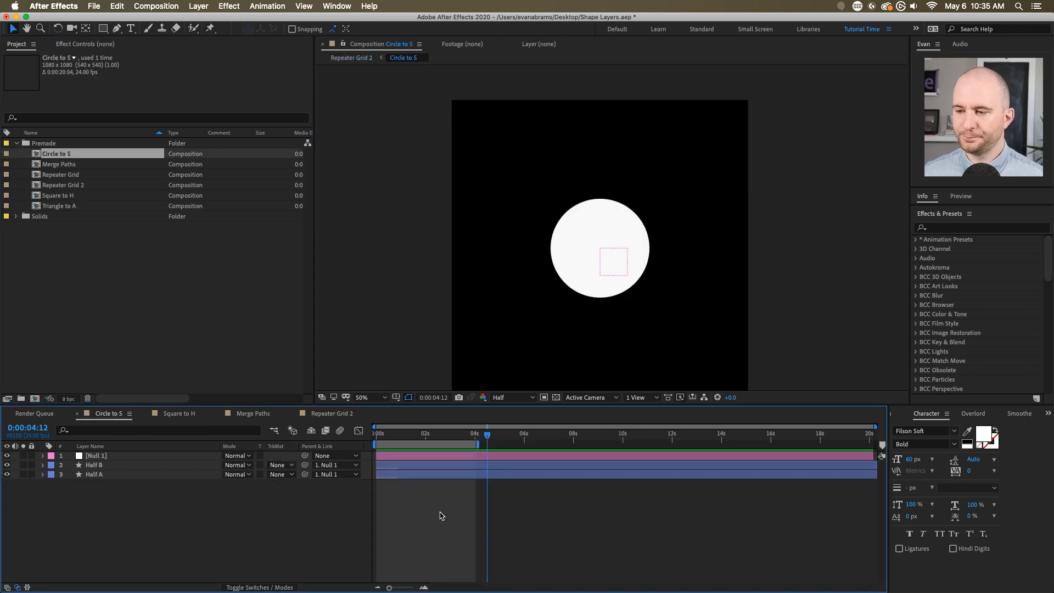
left_click_drag(434, 437, 321, 442)
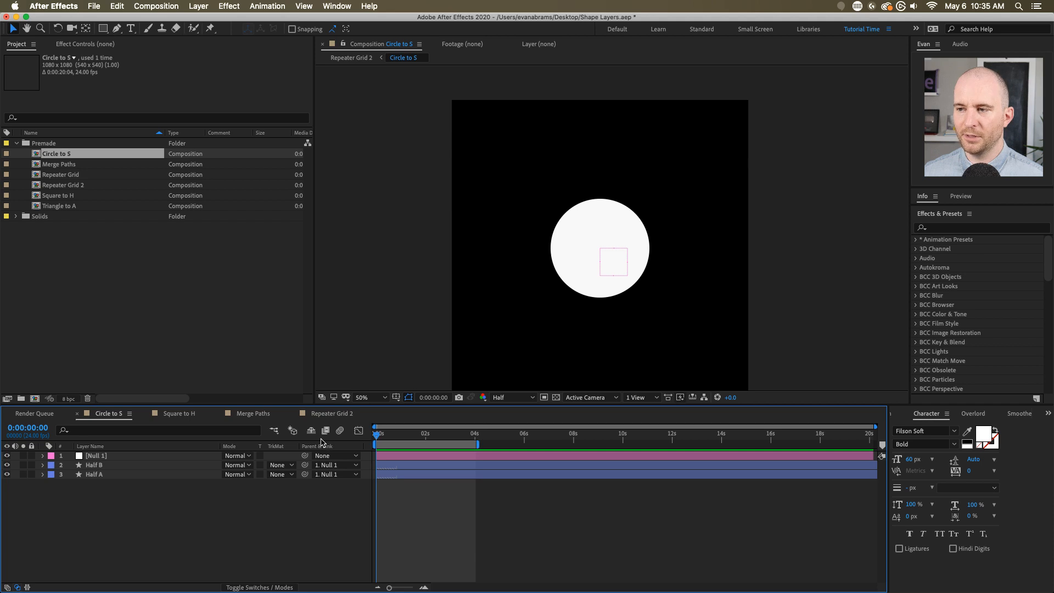
key("space")
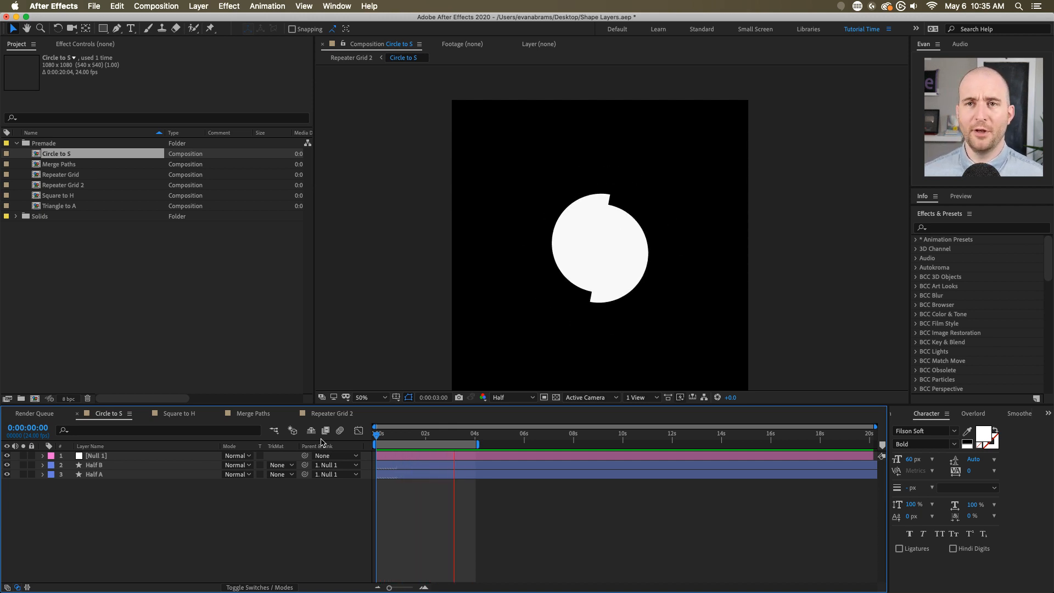
key("space")
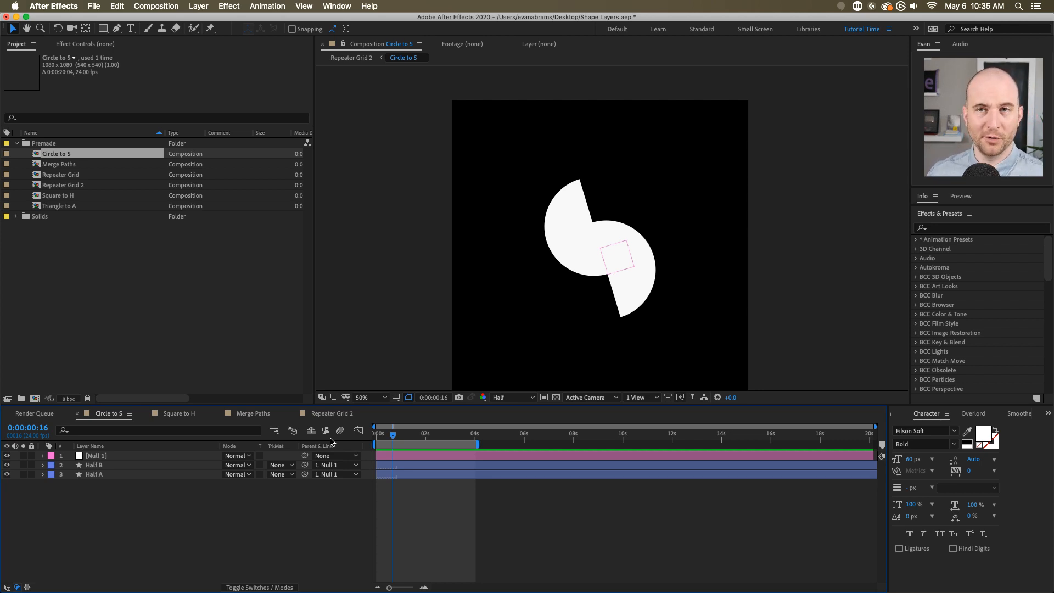
left_click_drag(393, 434, 375, 439)
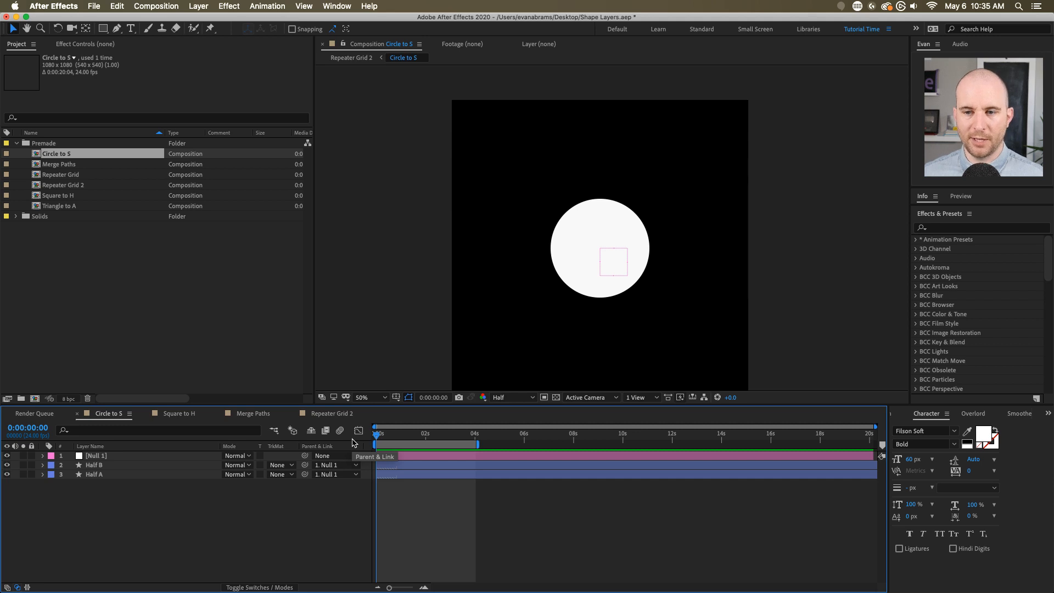
- Expand the Half B layer's contents to show the properties inside Ellipse 1 and Trim Paths 1
left_click(148, 336)
left_click(402, 465)
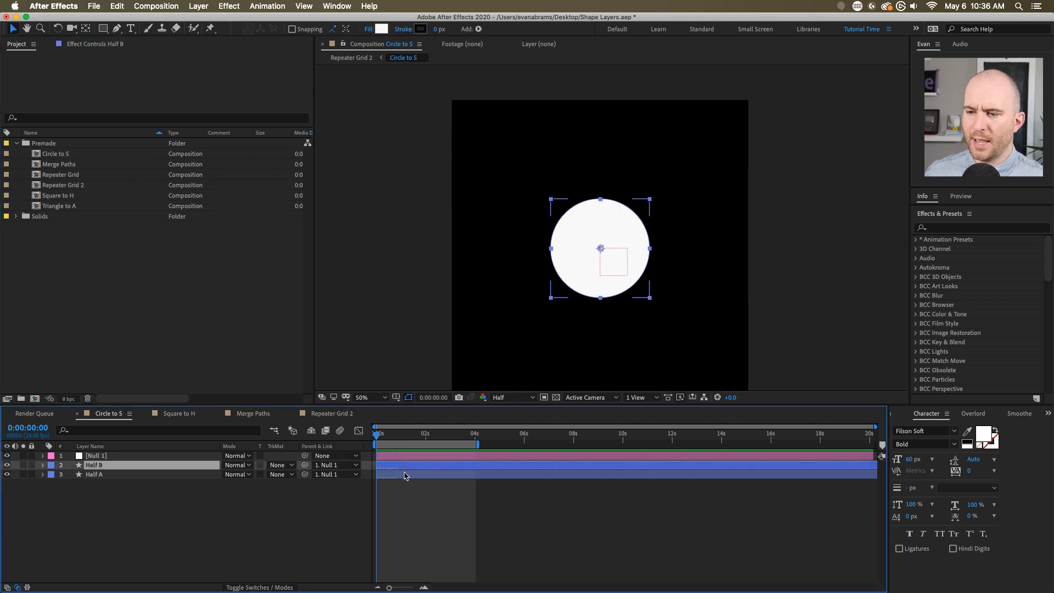
left_click(404, 474, "shift")
left_click(49, 503)
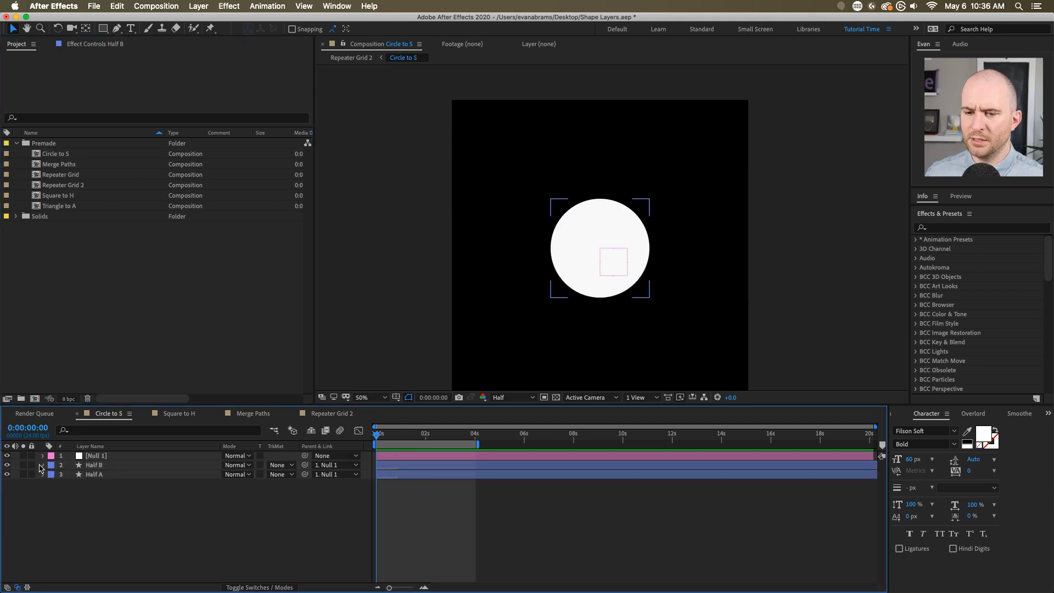
left_click(42, 465)
left_click(53, 484)
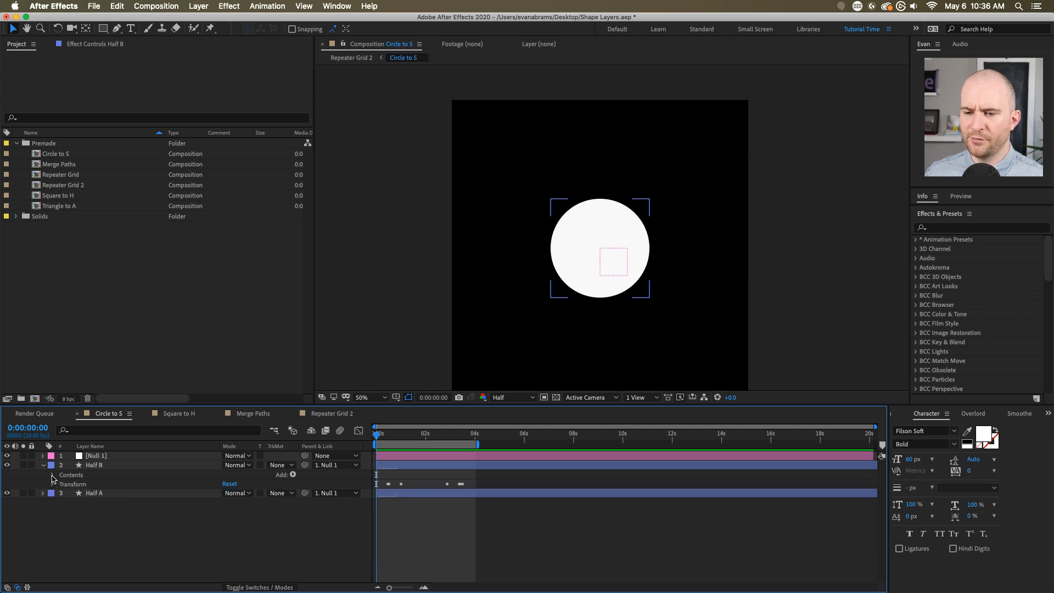
left_click(52, 474)
left_click(65, 474)
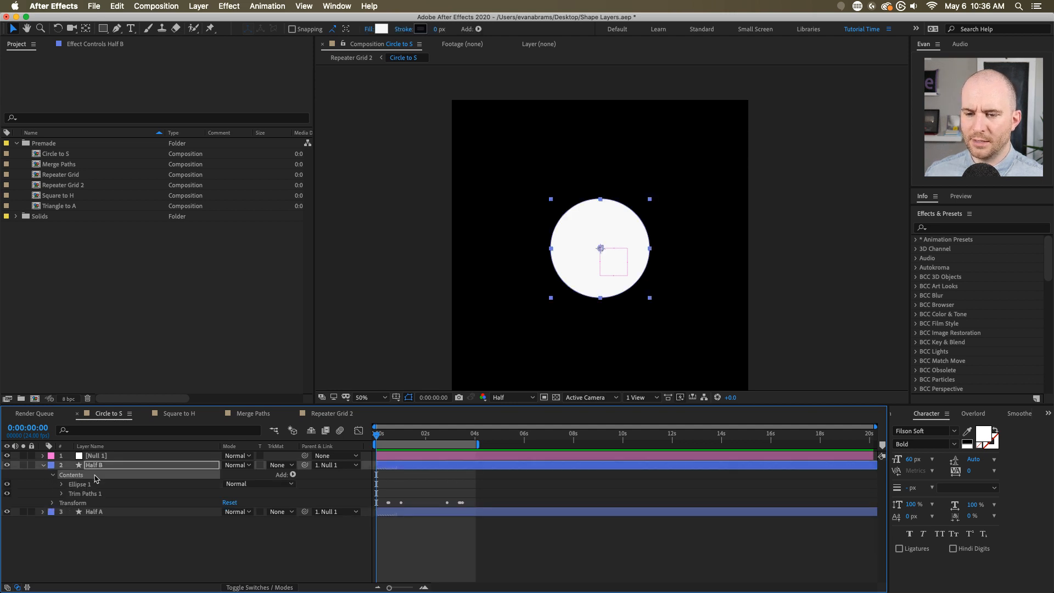
left_click_drag(403, 406, 351, 339)
left_click(63, 416)
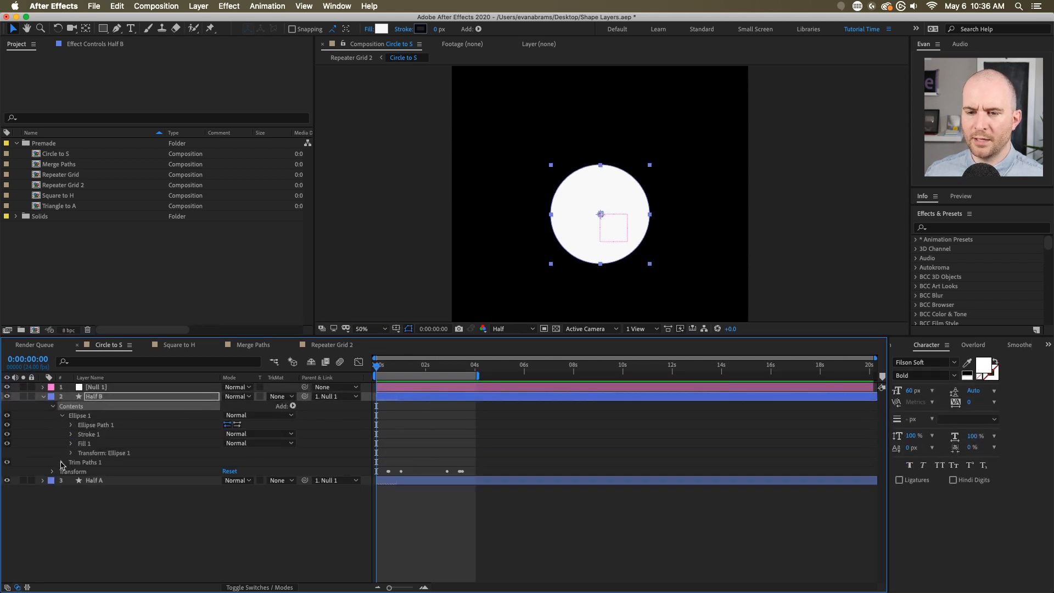
left_click(62, 462)
- Examine how the Half B layer nests the Ellipse 1 group with its path, stroke, fill and transform
left_click(87, 400)
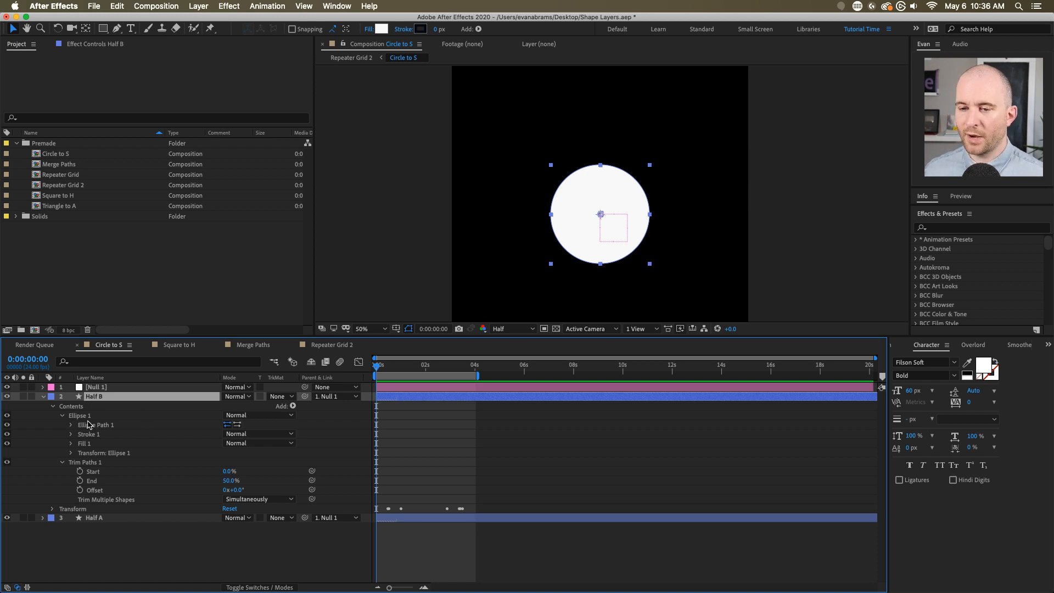
left_click(83, 417)
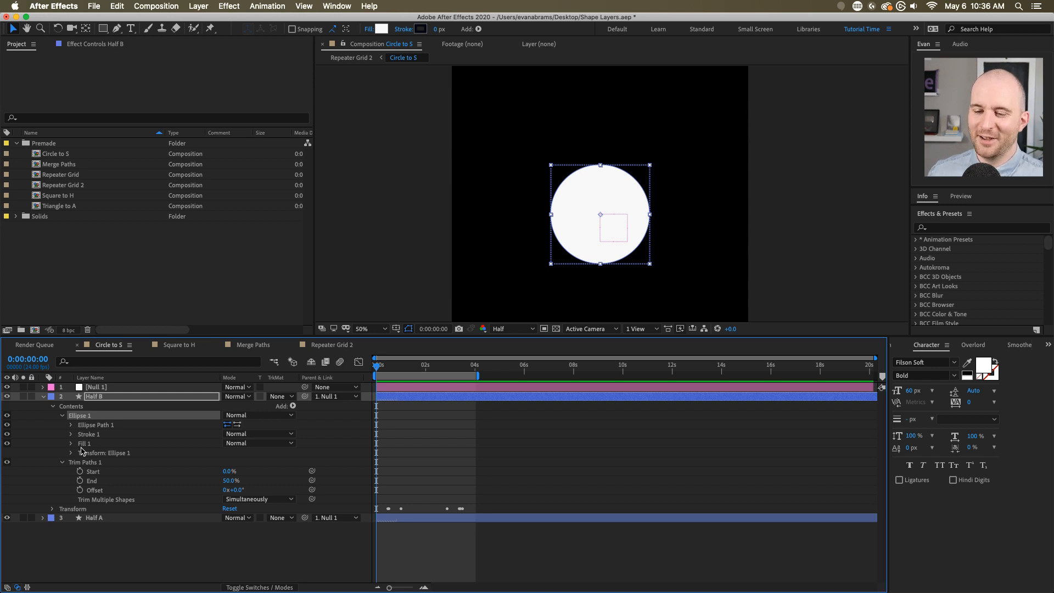
left_click(97, 434)
left_click(97, 443)
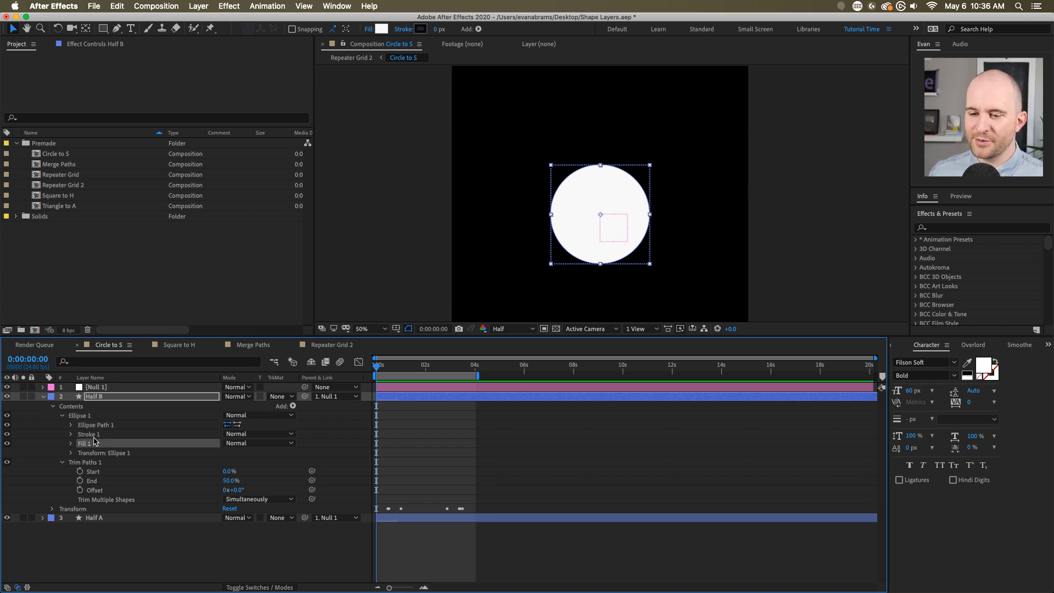
left_click(97, 434)
left_click(96, 451)
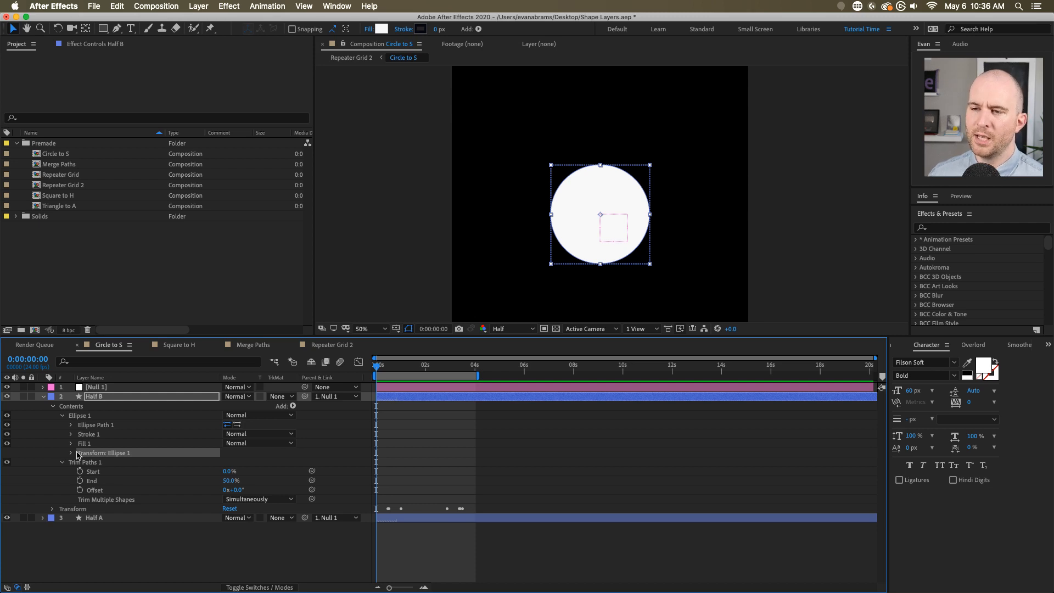
left_click(83, 397)
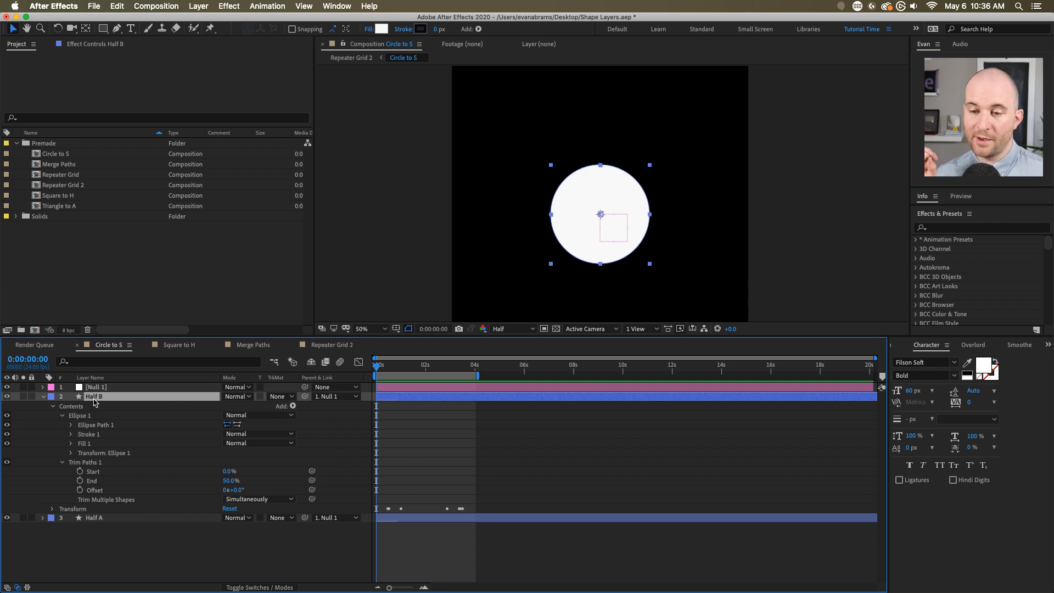
left_click(89, 416)
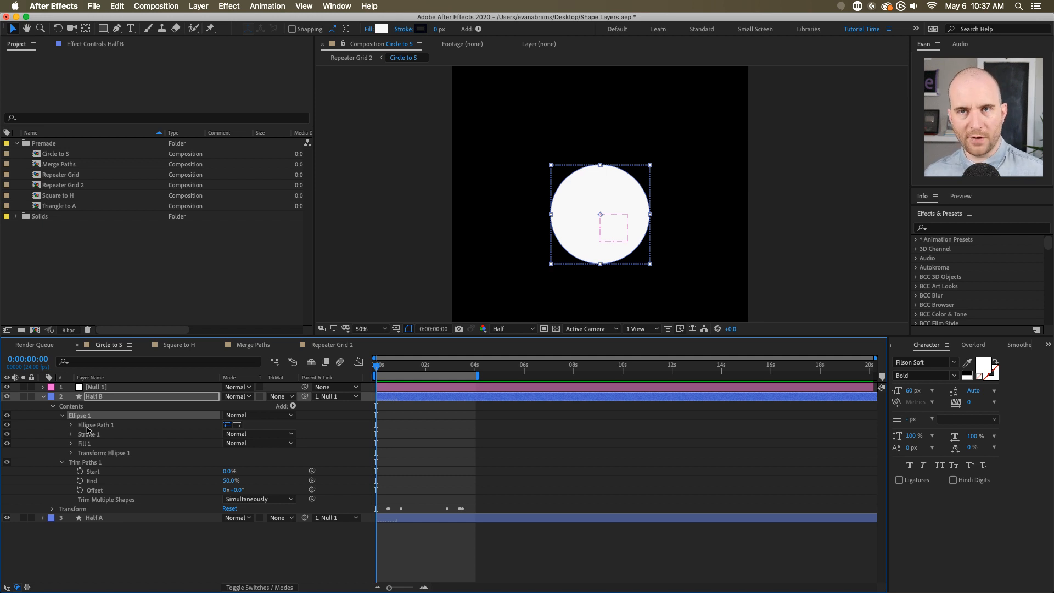
- Create a new composition named "basics" with the 1080 square 24fps preset
left_click(110, 260)
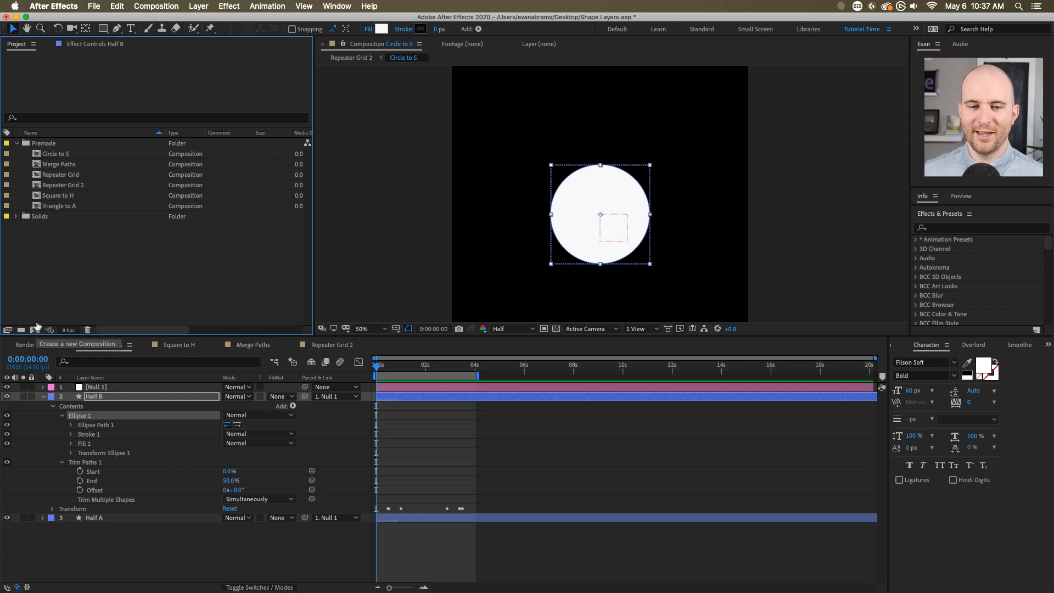
left_click(40, 325)
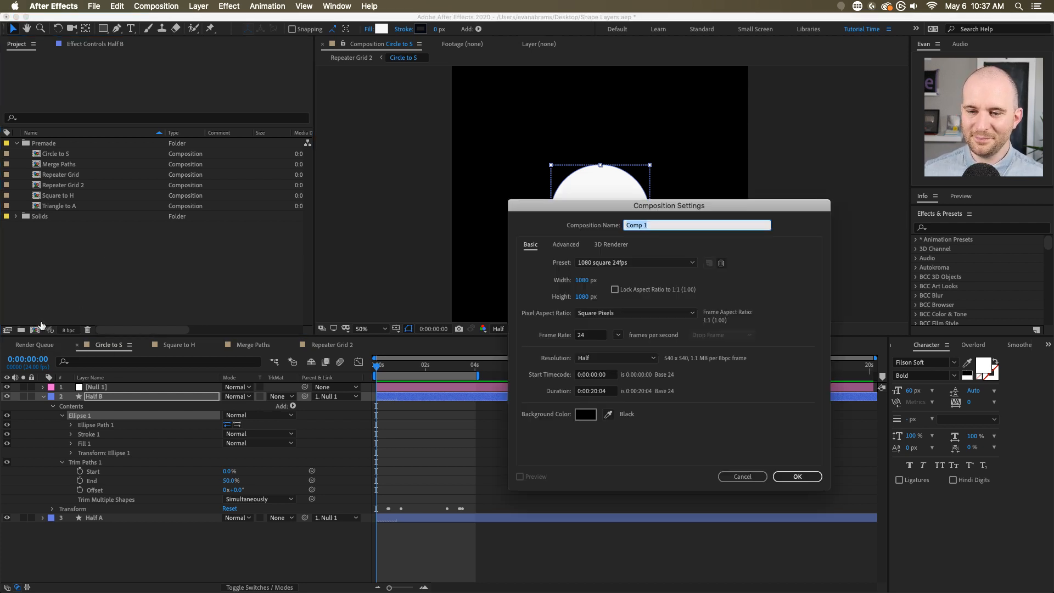
type("basics")
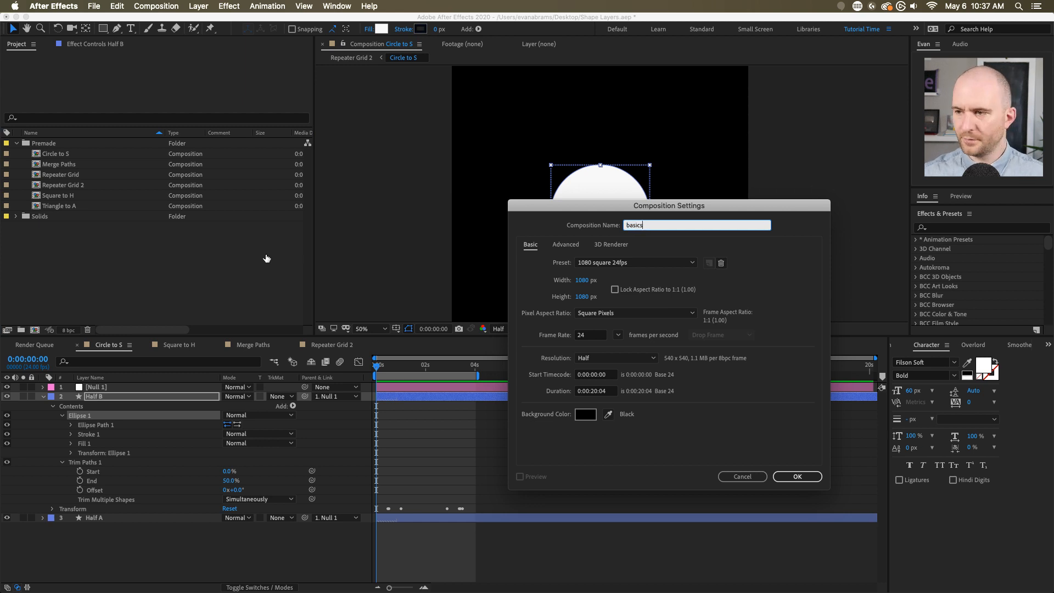
key("Return")
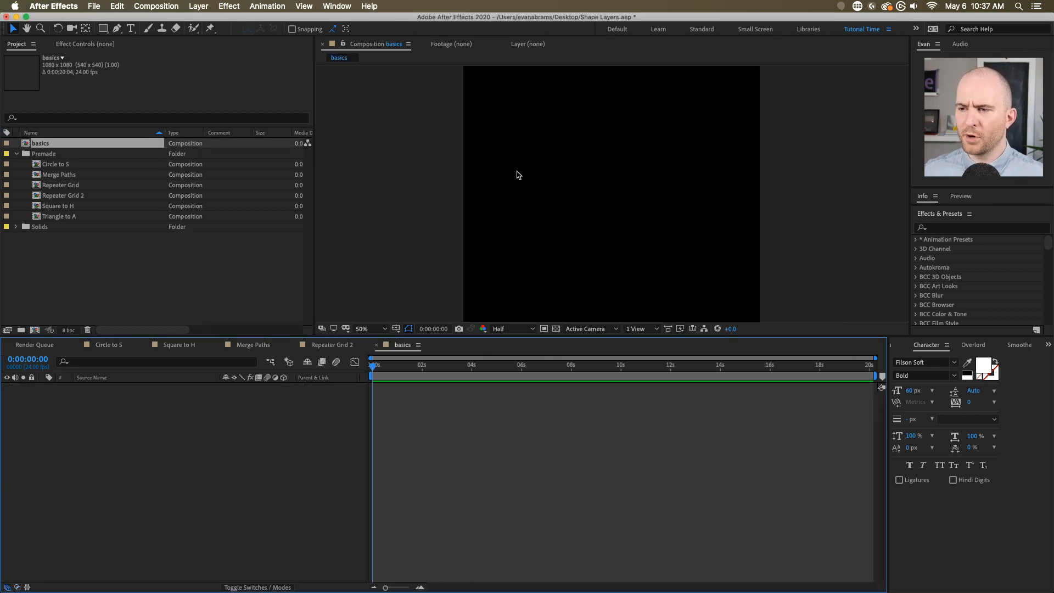
- Enlarge the composition viewer by shrinking the timeline and project areas, and bring the whole frame into view
left_click_drag(473, 336, 473, 408)
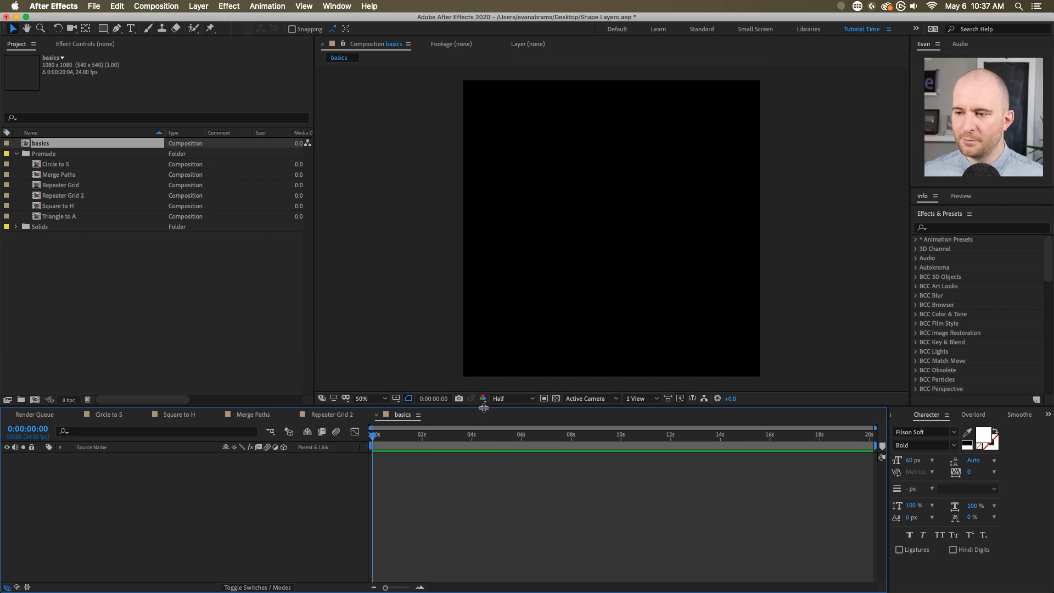
left_click_drag(623, 292, 628, 284)
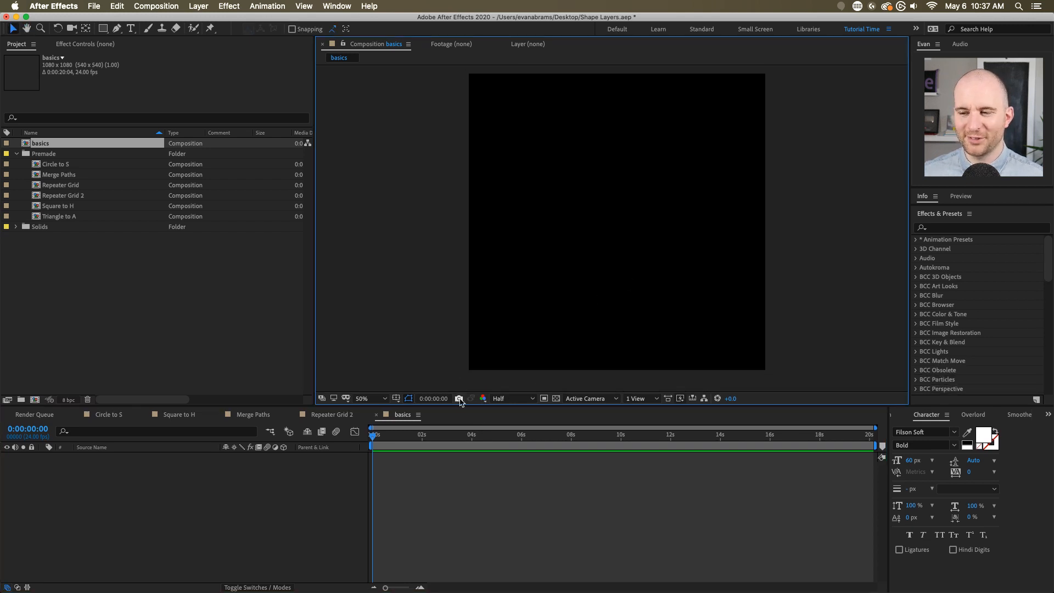
left_click_drag(463, 406, 463, 398)
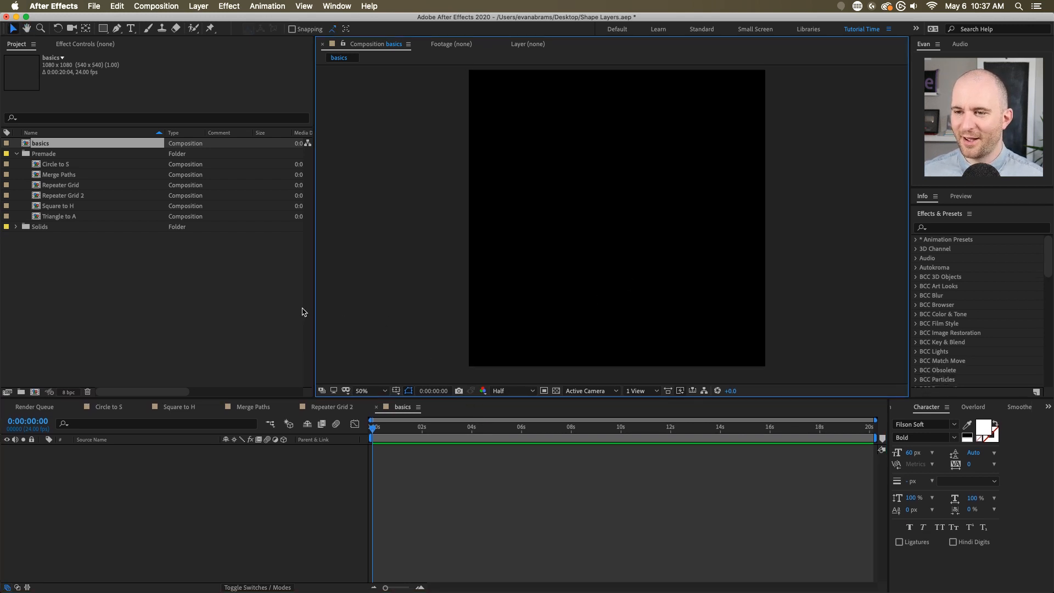
left_click_drag(315, 308, 177, 314)
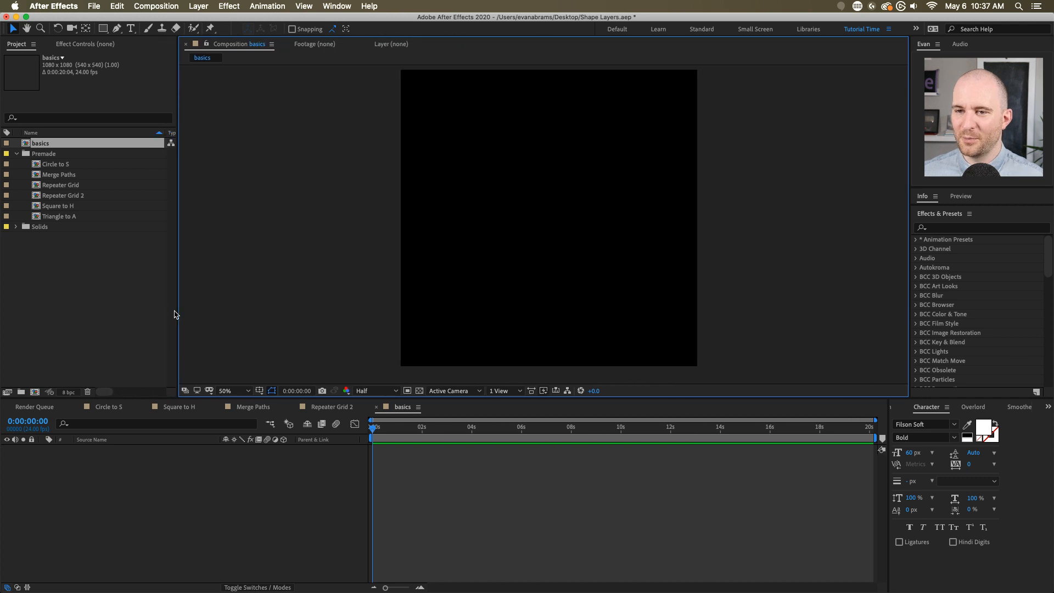
left_click_drag(491, 267, 506, 274)
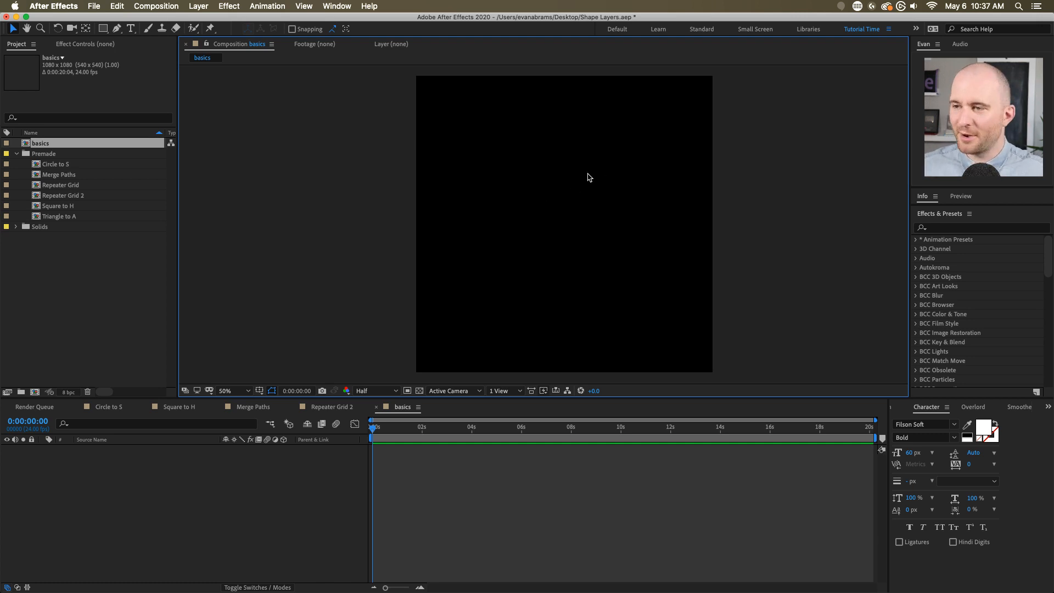
- Add an empty shape layer to the basics composition and expand its Transform properties
left_click(346, 497)
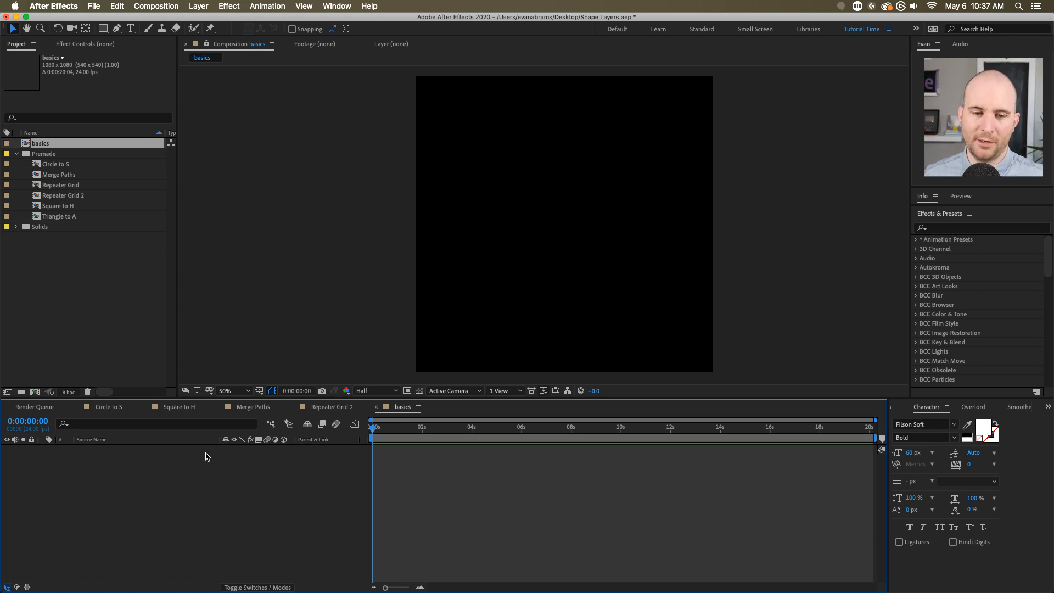
right_click(178, 465)
mouse_move(186, 471)
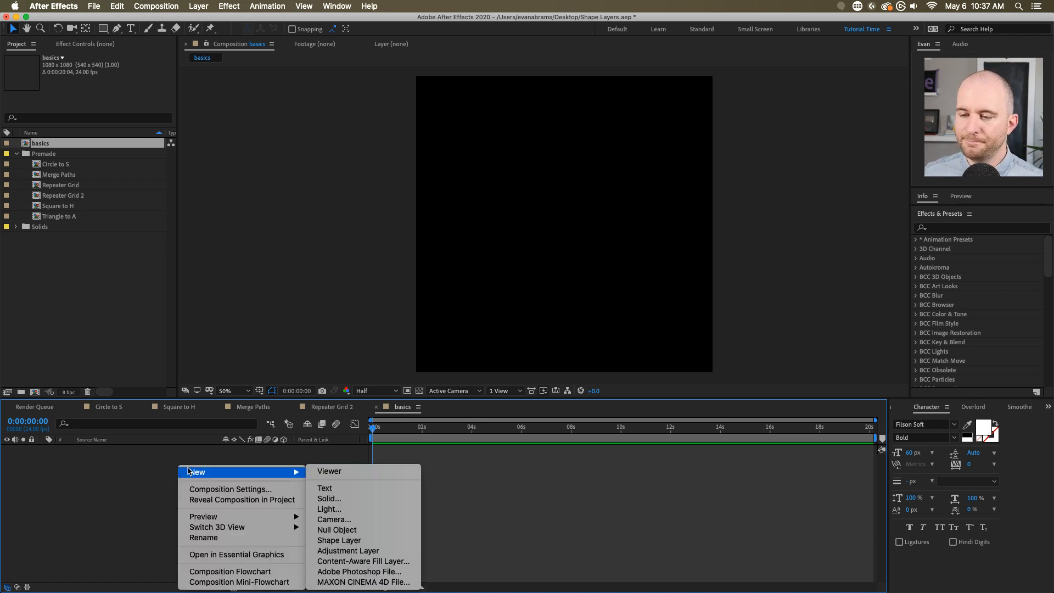
left_click(339, 540)
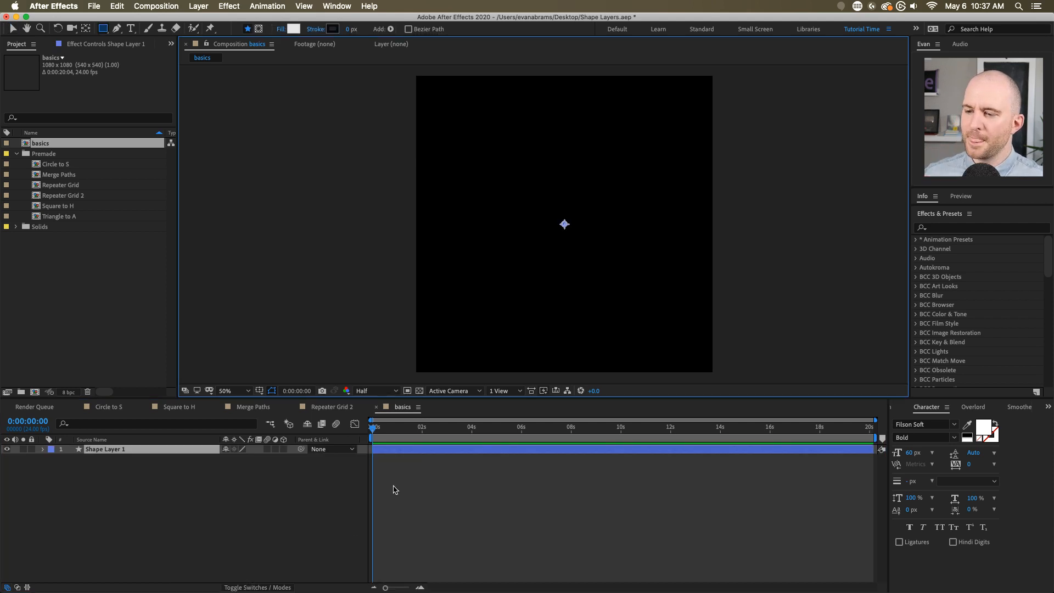
left_click(44, 450)
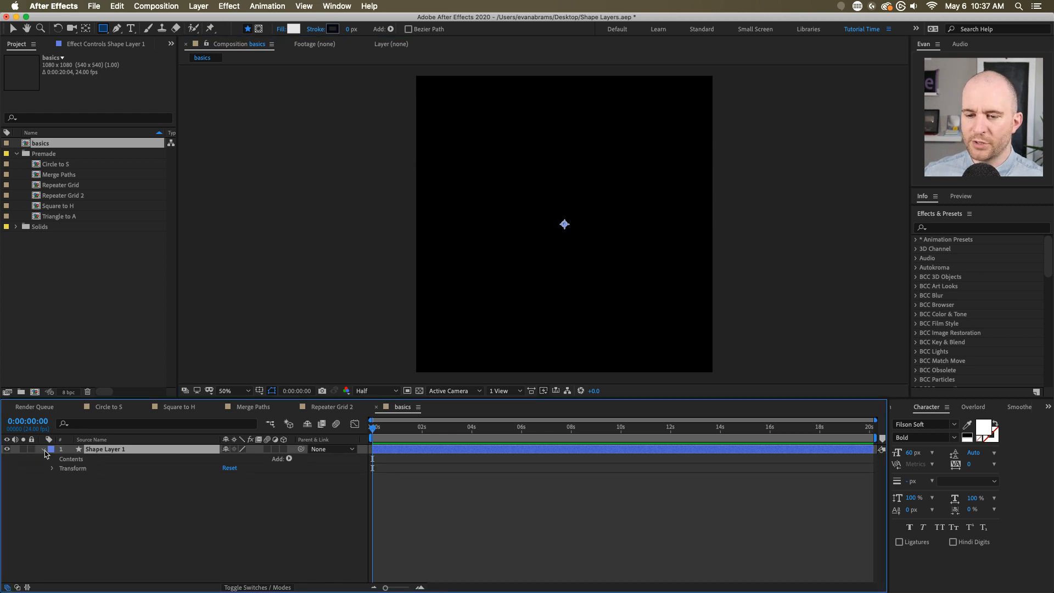
left_click(73, 468)
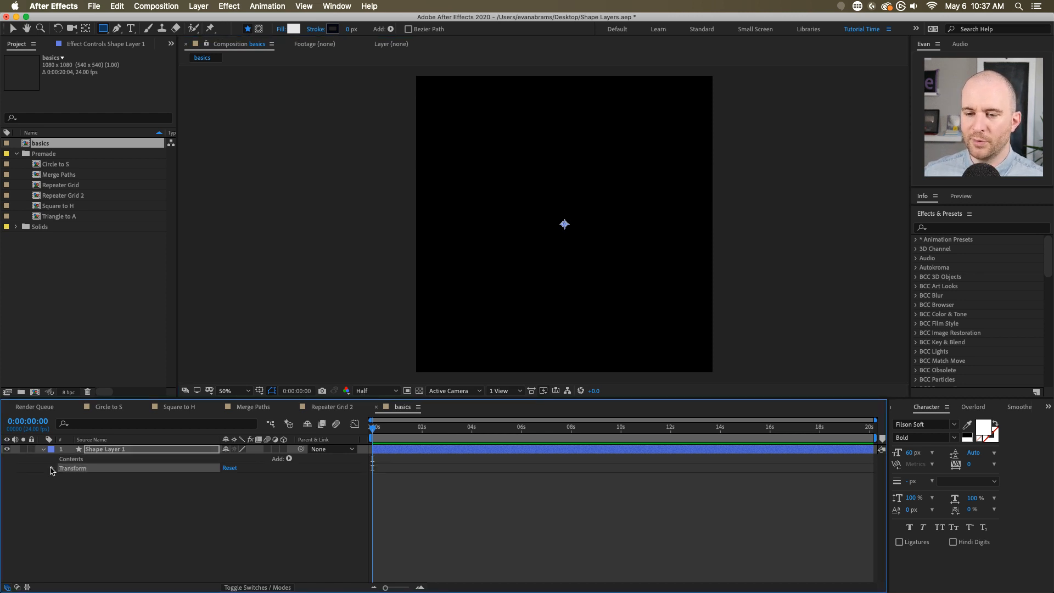
left_click(53, 468)
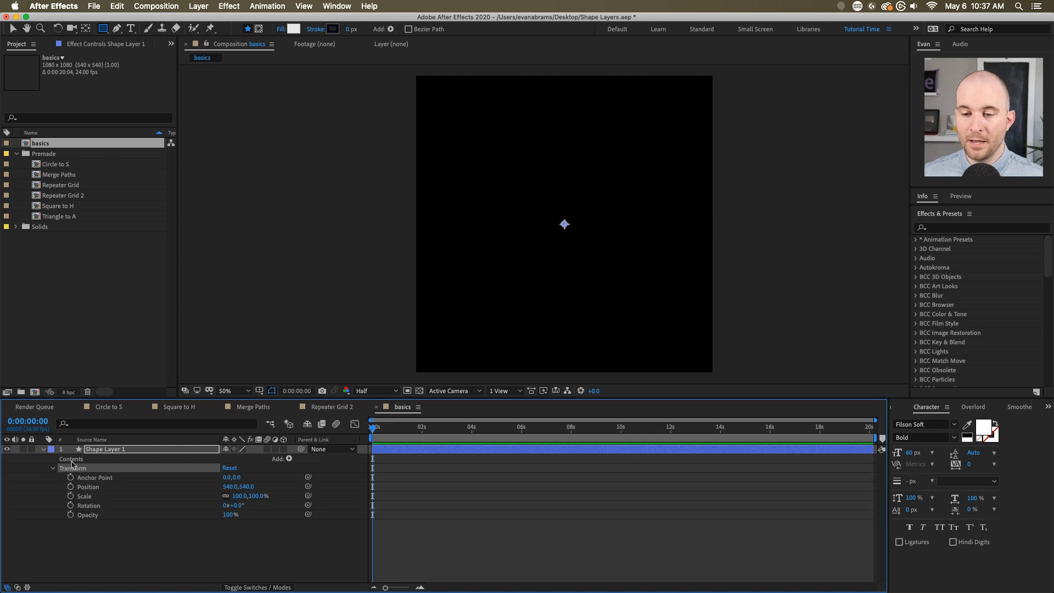
- Review the empty shape layer's Contents and its Transform properties from Anchor Point to Opacity
left_click(69, 461)
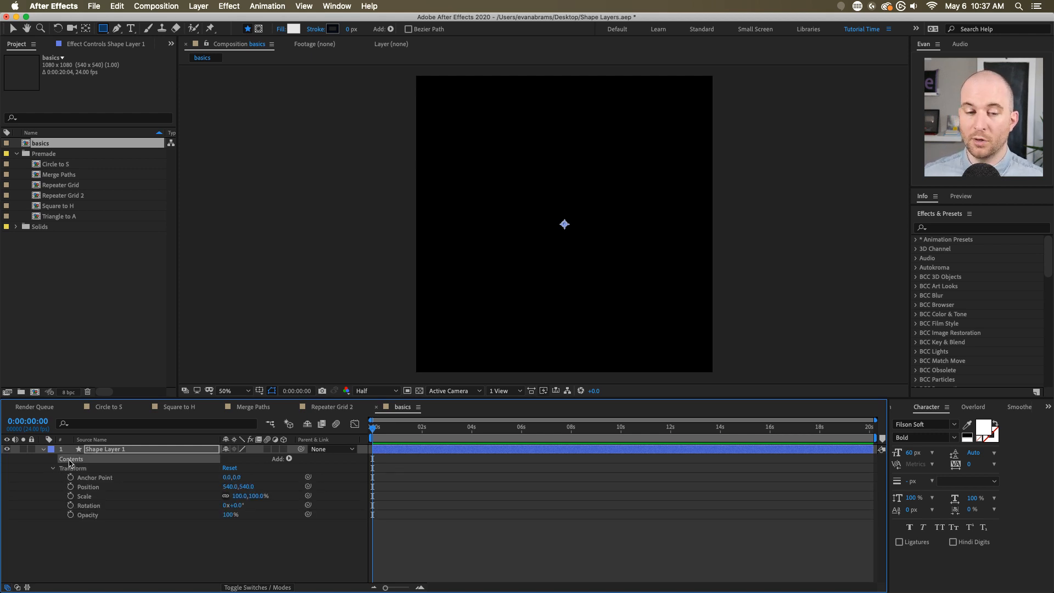
left_click(74, 468)
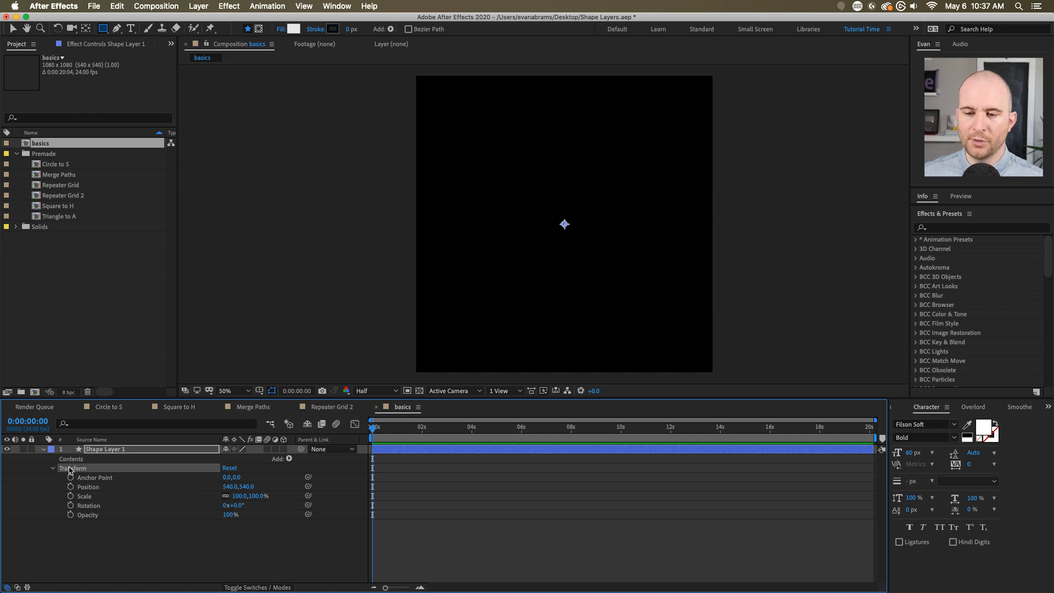
left_click(91, 516)
left_click(94, 478, "shift")
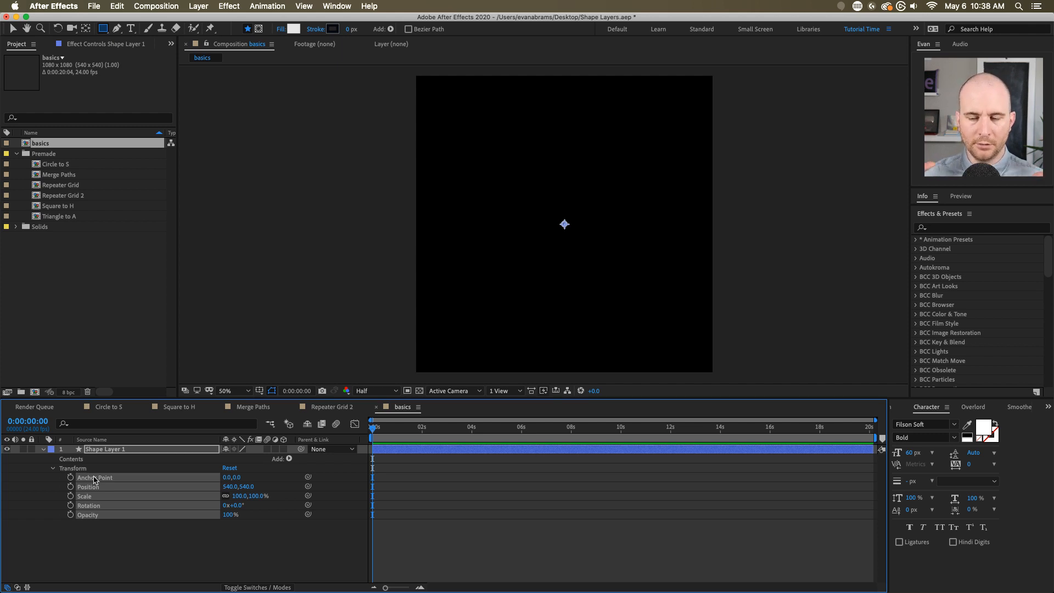
- Add a composition-sized solid layer in near-white F1F1F1 to the basics composition
right_click(146, 524)
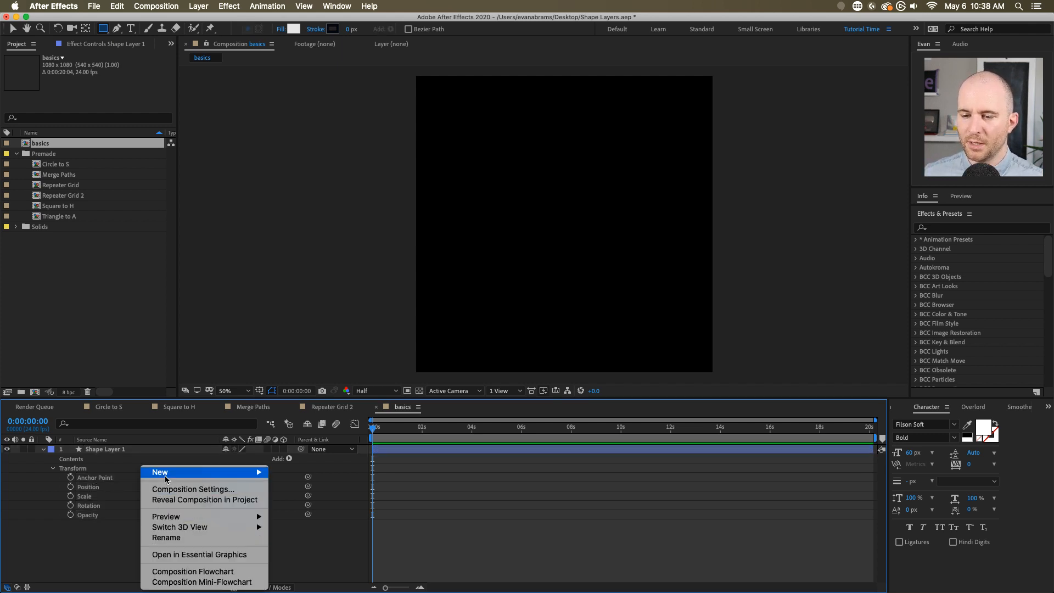
mouse_move(166, 473)
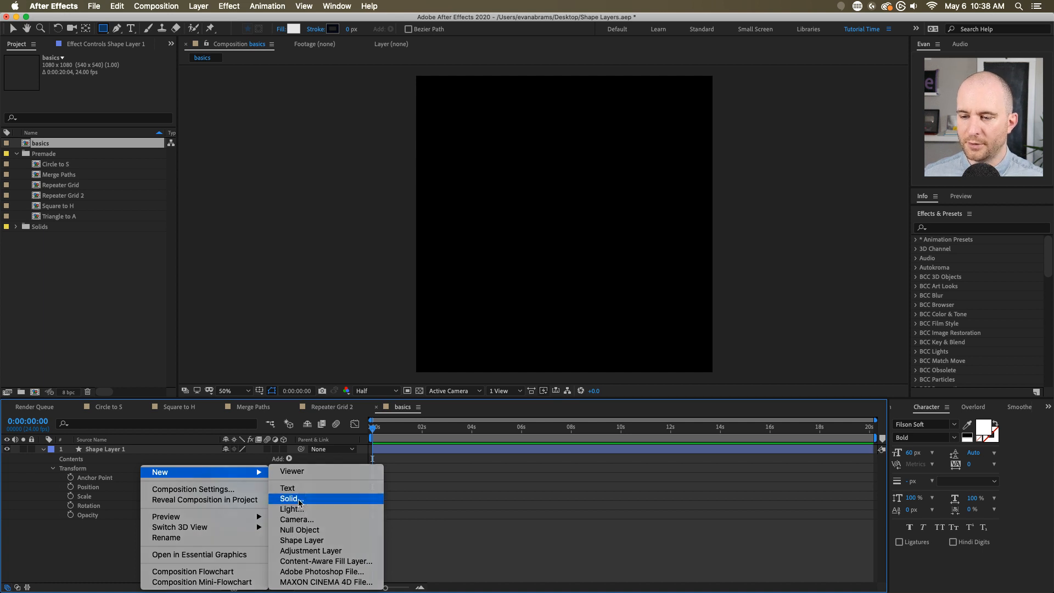
left_click(291, 498)
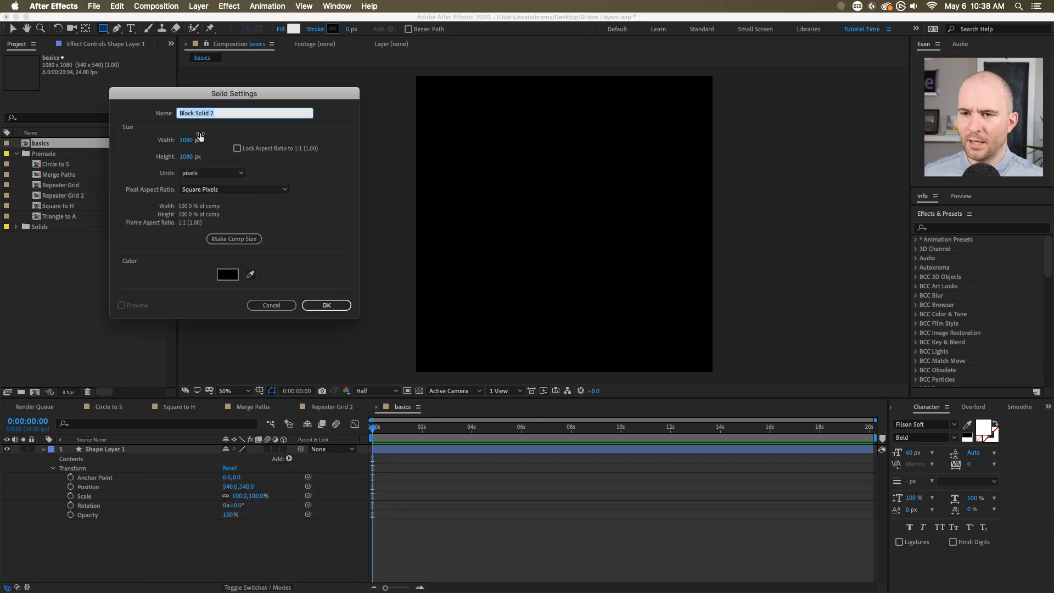
left_click(229, 273)
left_click_drag(306, 258, 306, 212)
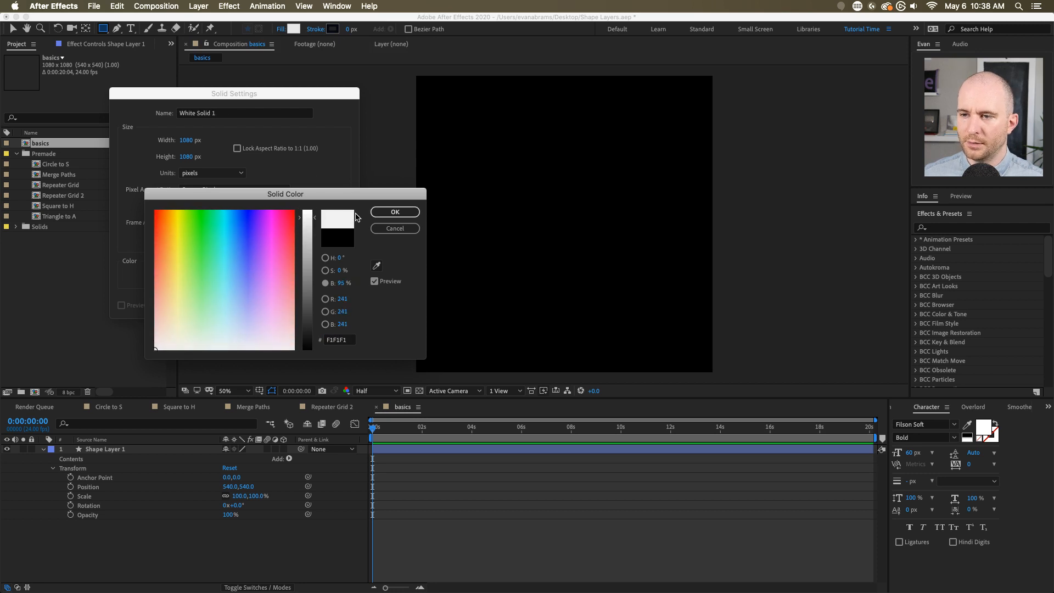
left_click(395, 212)
left_click(324, 304)
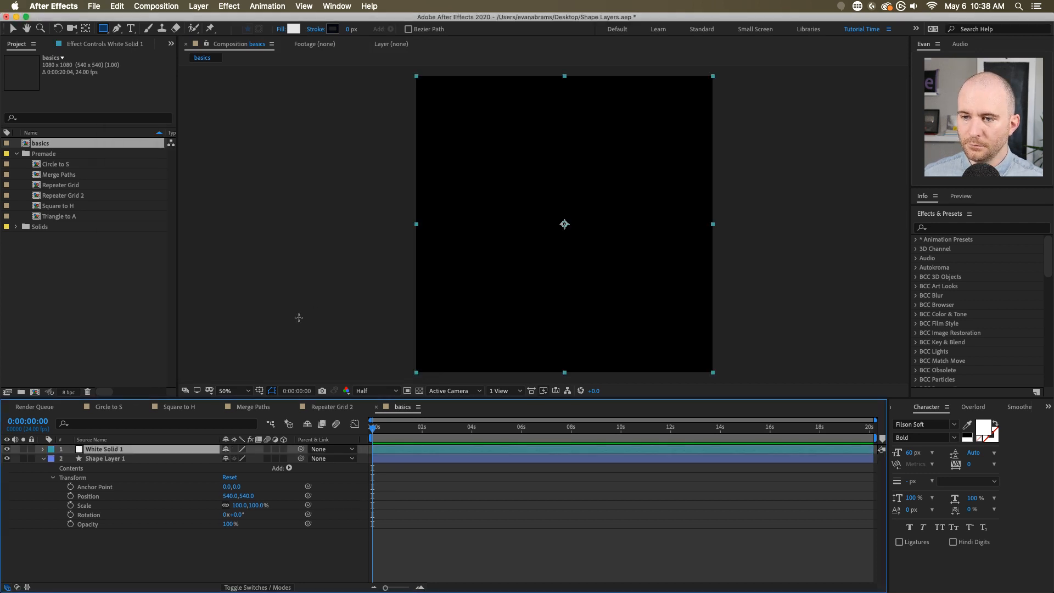
- Expand the white solid's Transform properties, enlarge the timeline area, and compare them with the shape layer's Transform and Contents
left_click(44, 449)
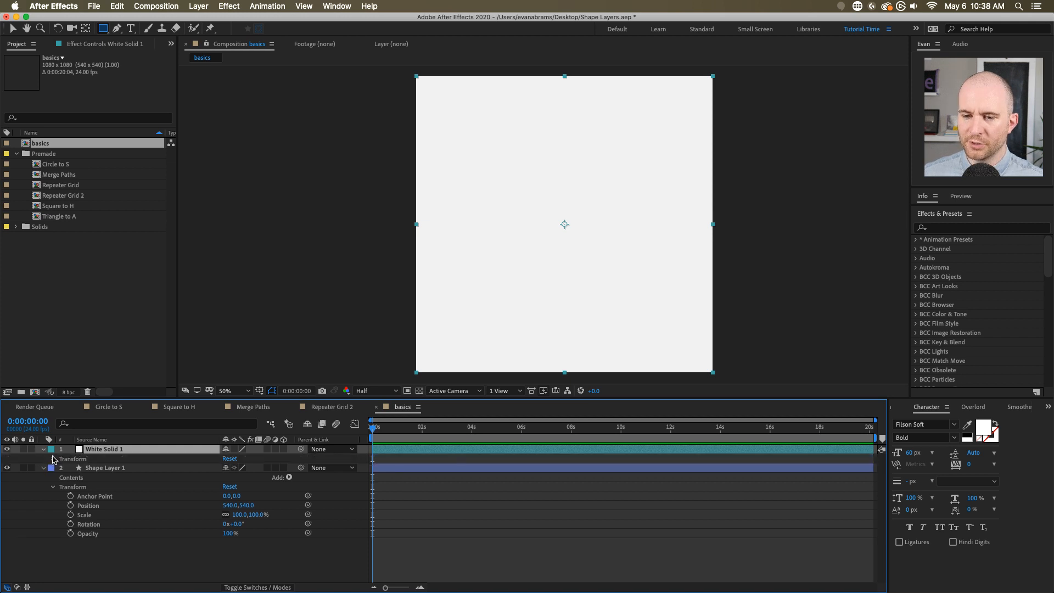
left_click(53, 459)
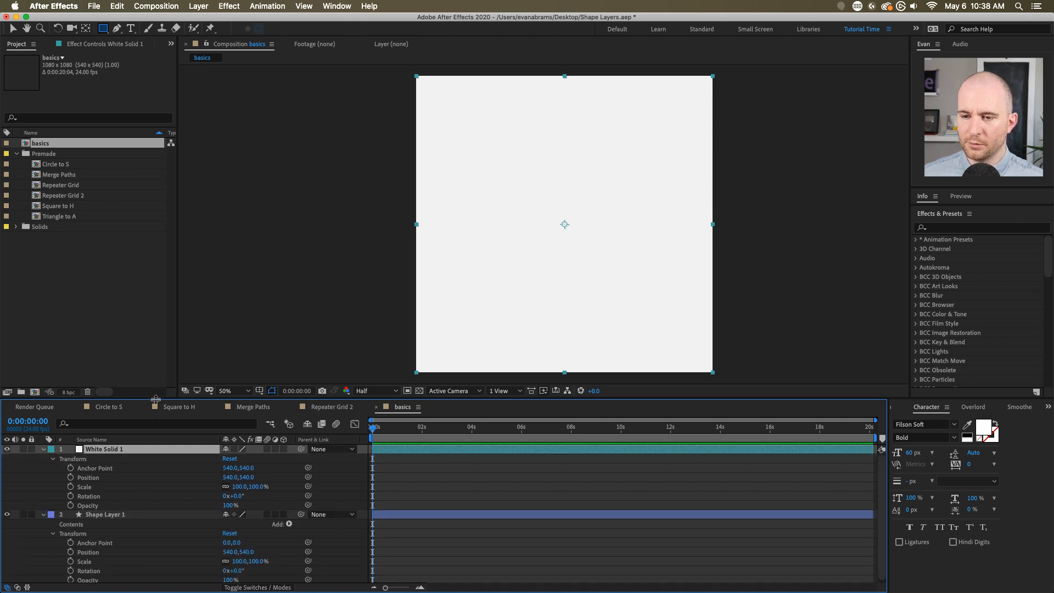
left_click_drag(156, 399, 156, 295)
left_click(99, 364)
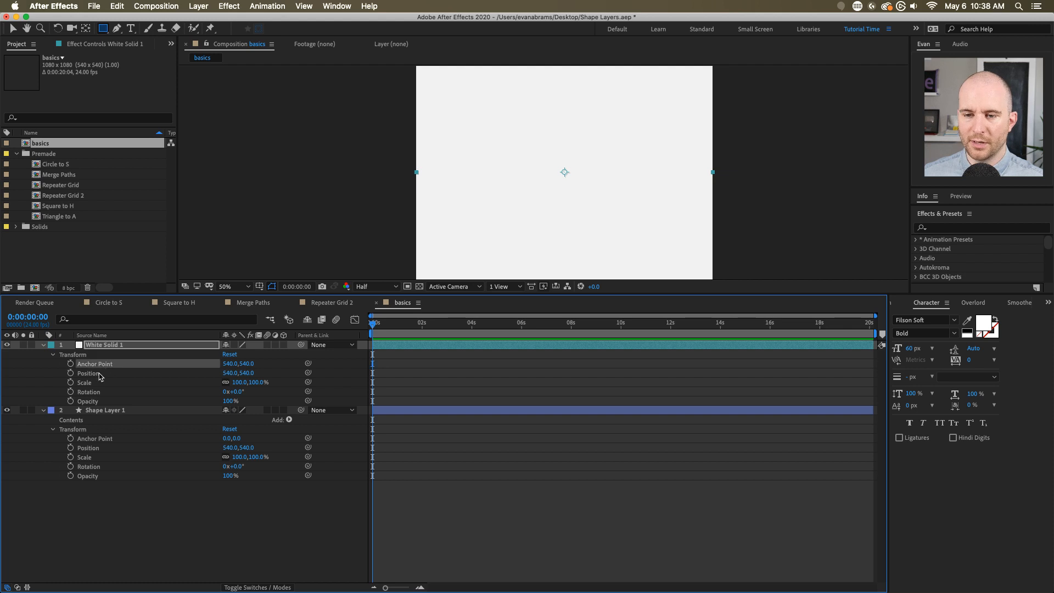
left_click(93, 402, "shift")
left_click(93, 439)
left_click(93, 476, "shift")
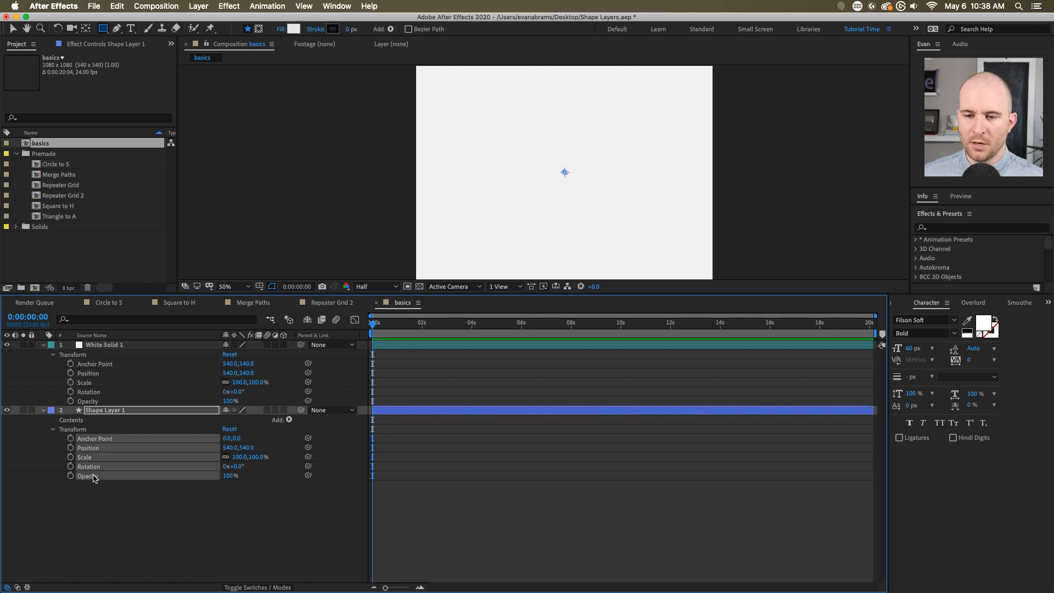
left_click(93, 421)
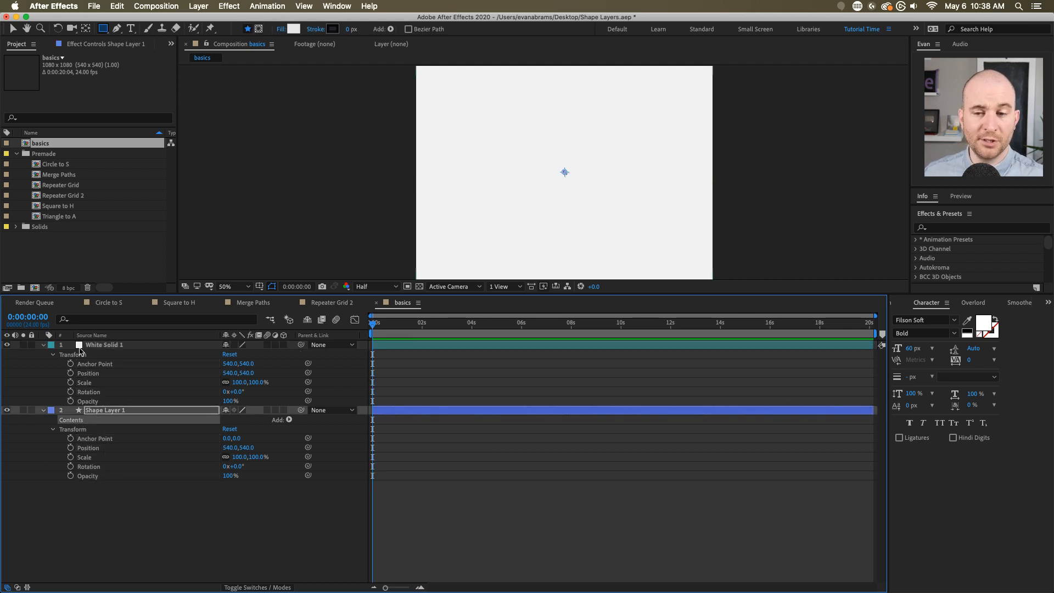
- Move the white solid below the shape layer and add an empty group to the shape layer's contents
left_click_drag(96, 345, 110, 475)
left_click(117, 345)
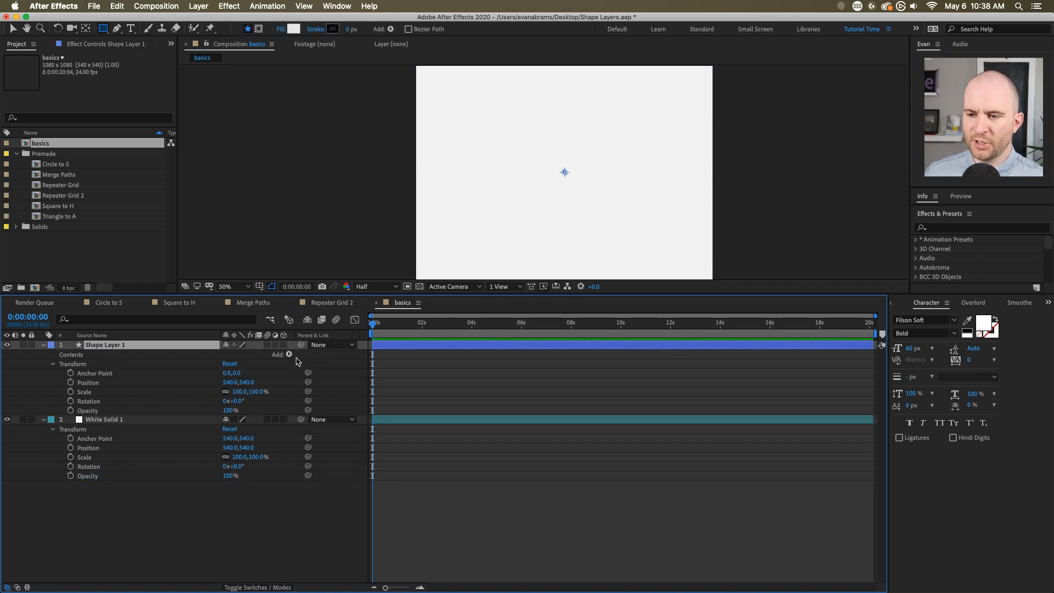
left_click(183, 355)
left_click(289, 355)
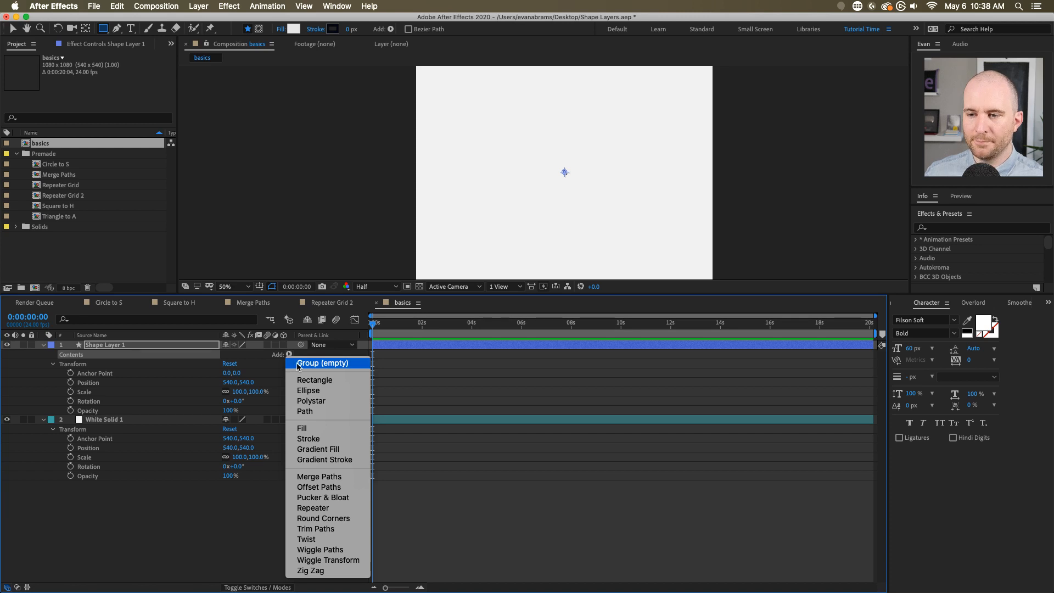
left_click(299, 364)
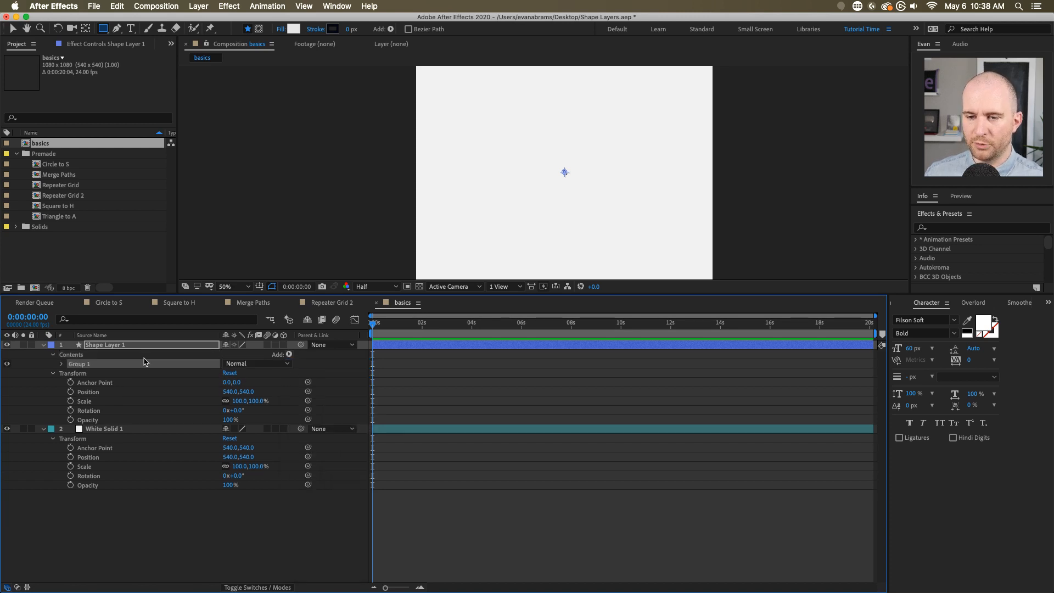
- Expand the new empty group and rename it "Whatever!"
left_click(62, 363)
key("Return")
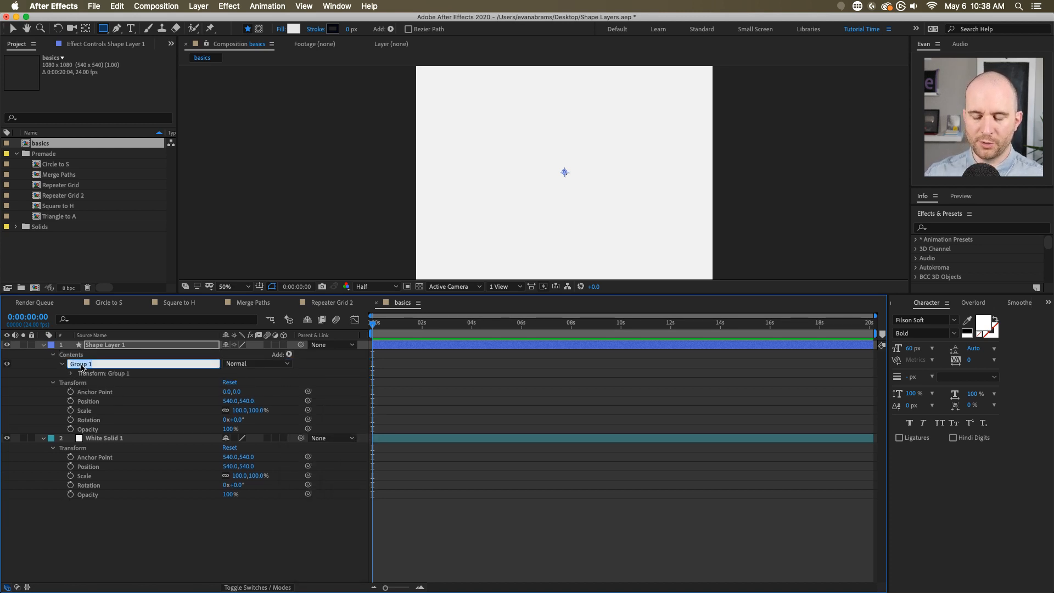
type("Whetever")
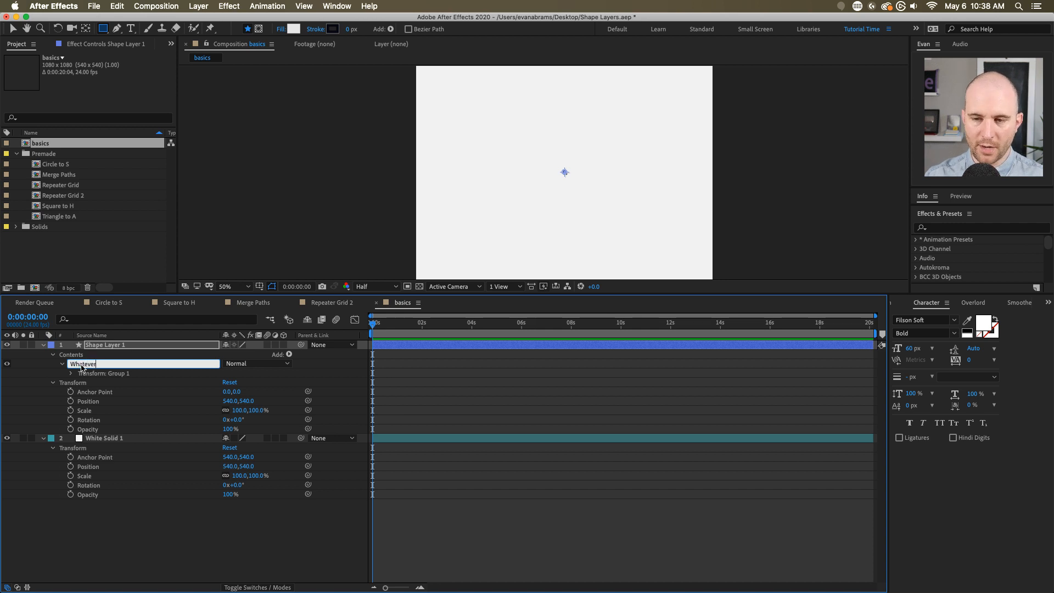
type("!")
key("Return")
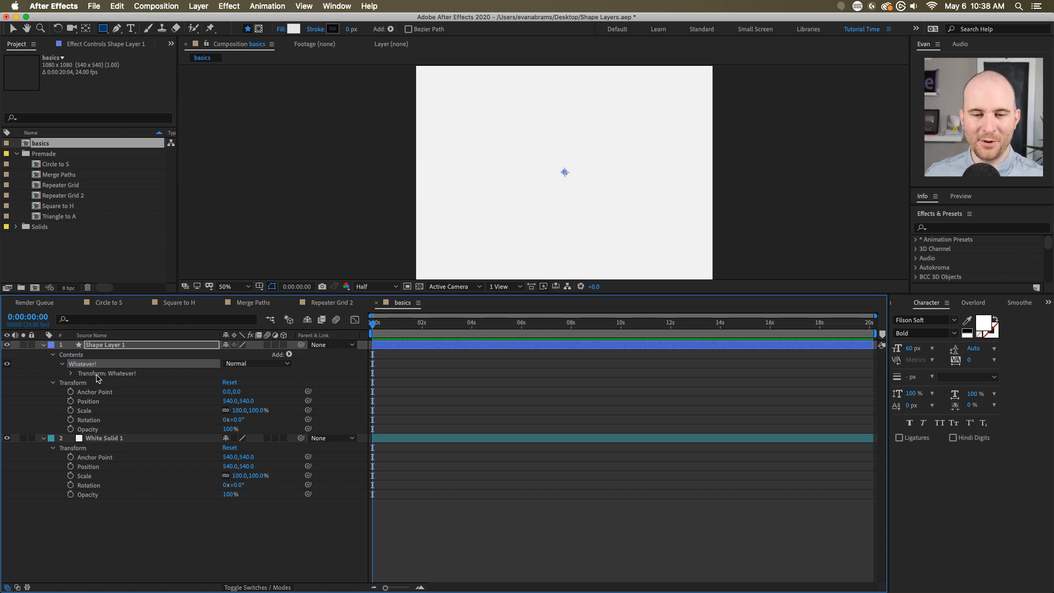
- Expand the Whatever! group's own transform and compare its properties with the shape layer's Transform
left_click(96, 376)
left_click(71, 375)
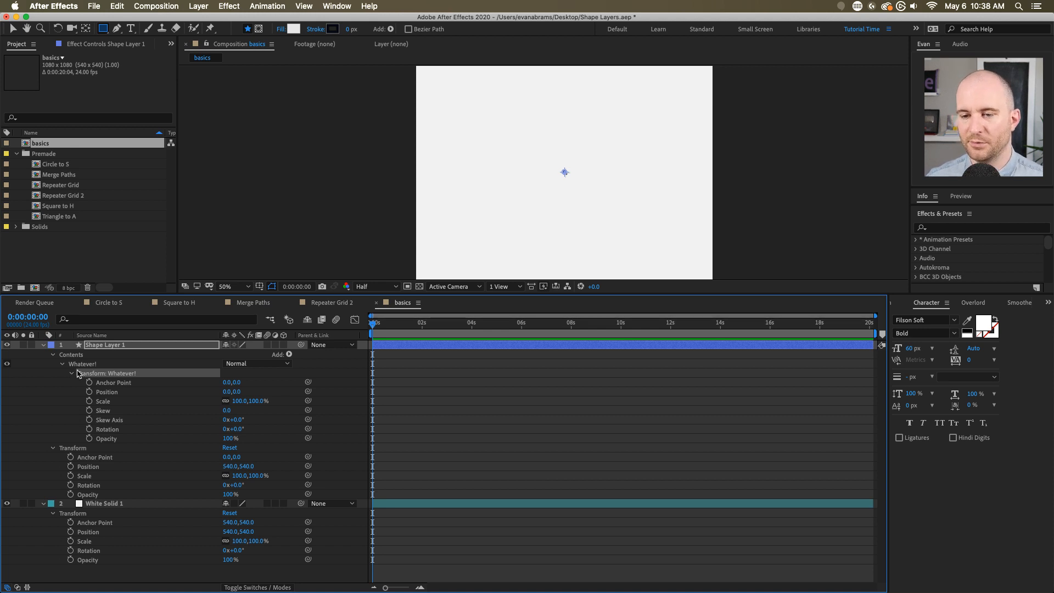
left_click(106, 383)
left_click(114, 438, "shift")
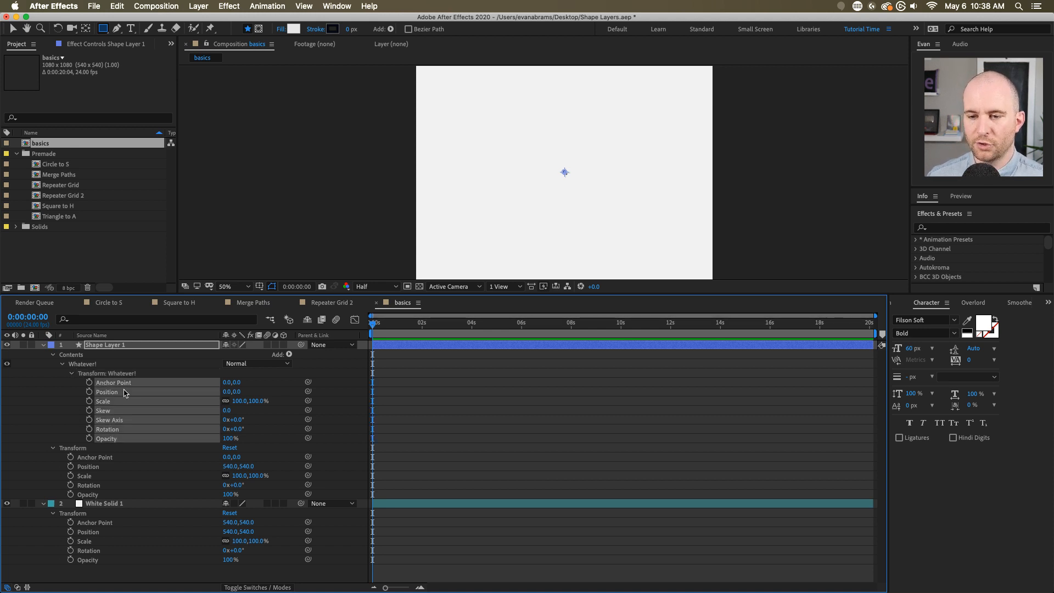
left_click(88, 363)
left_click(90, 449)
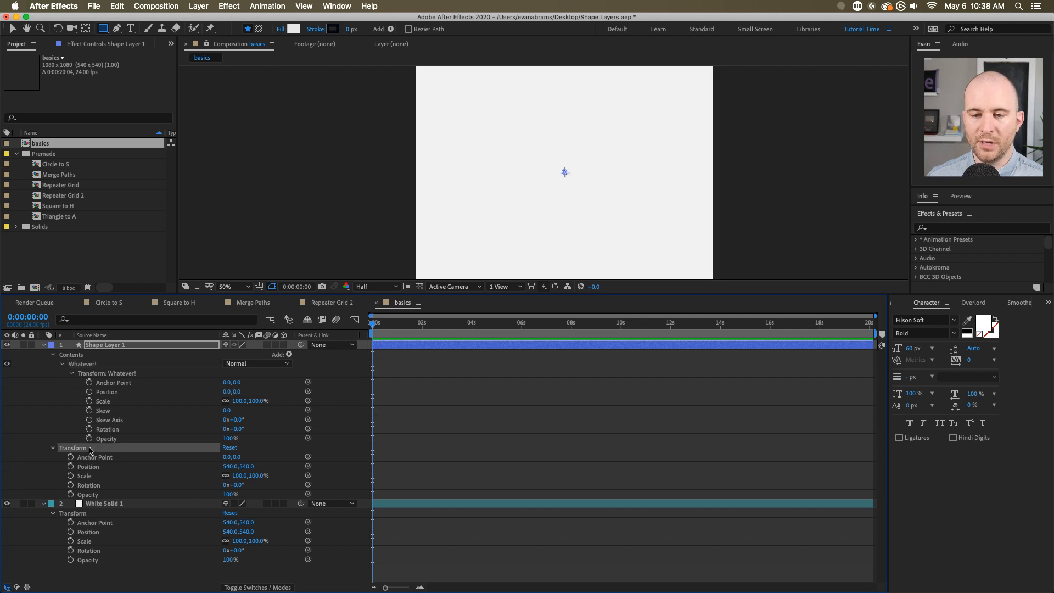
left_click(96, 373)
left_click(85, 365)
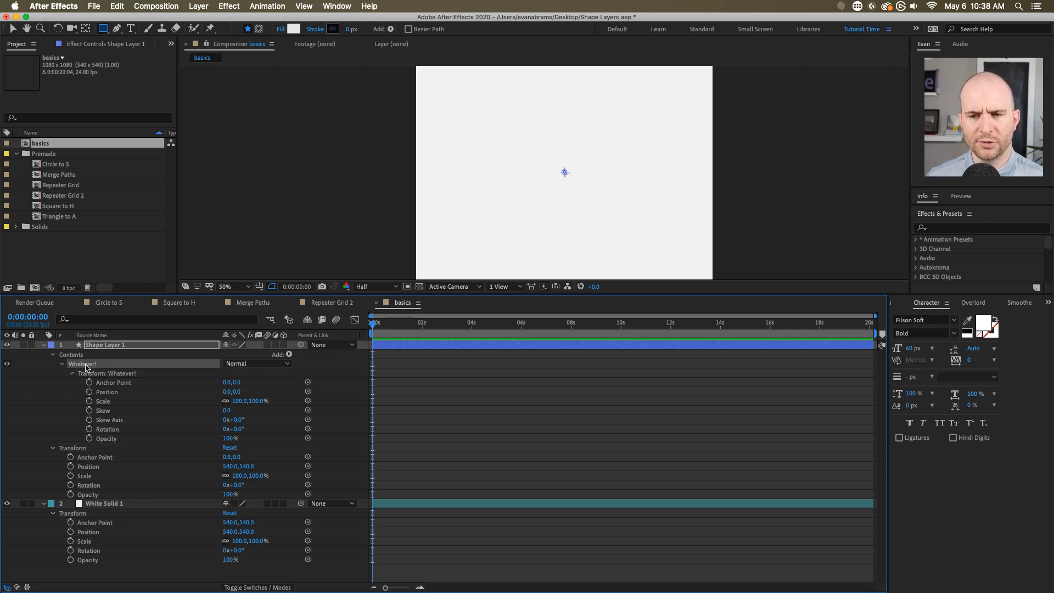
left_click(89, 373)
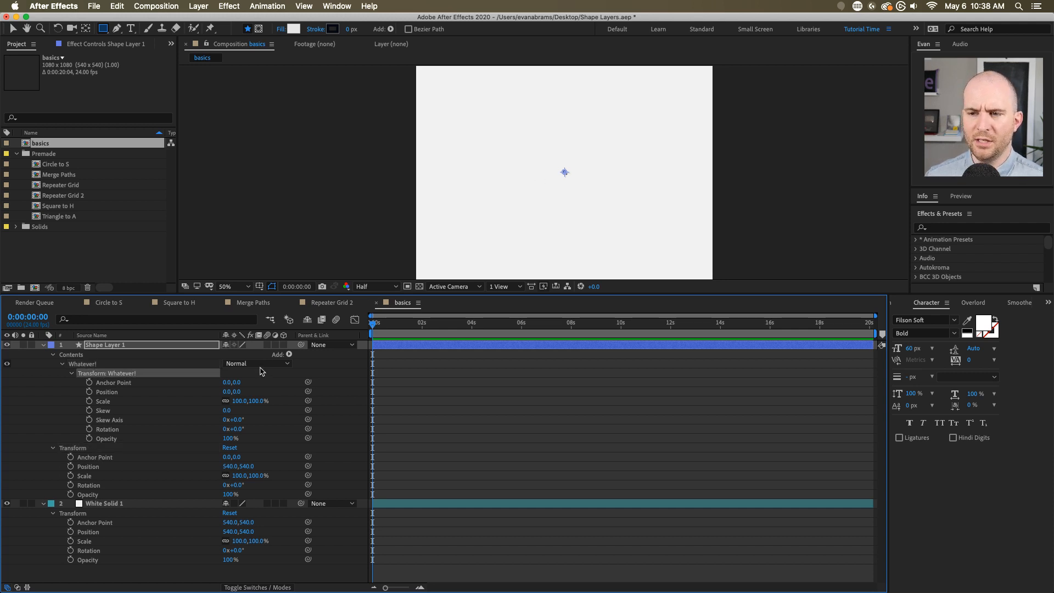
- Add a rectangle path to the Whatever! group, switch to the Selection tool, and expand the path's size, position and roundness properties
left_click(289, 354)
left_click(308, 381)
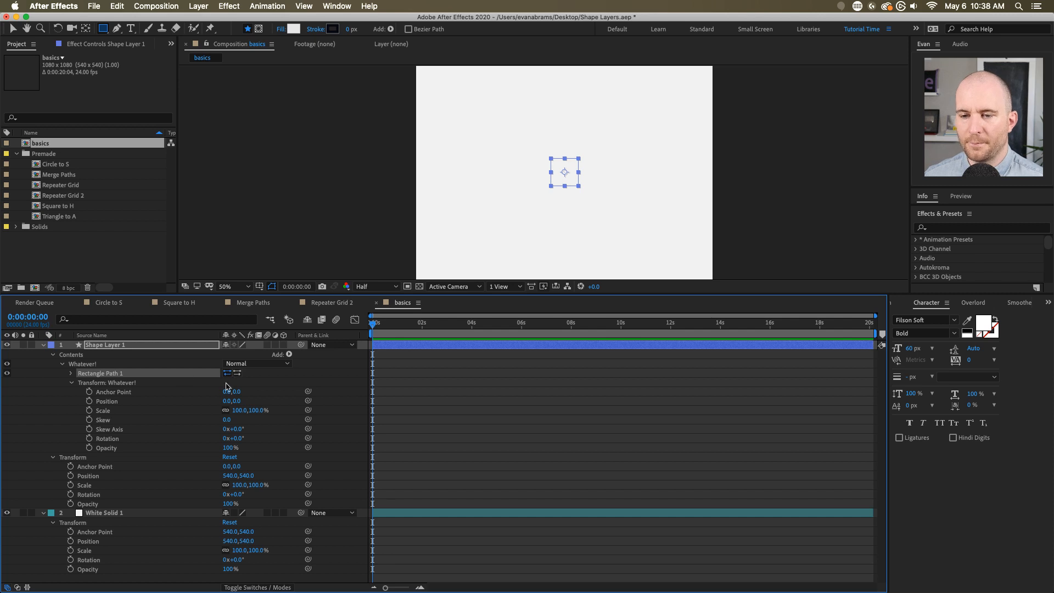
left_click(436, 373)
key("v")
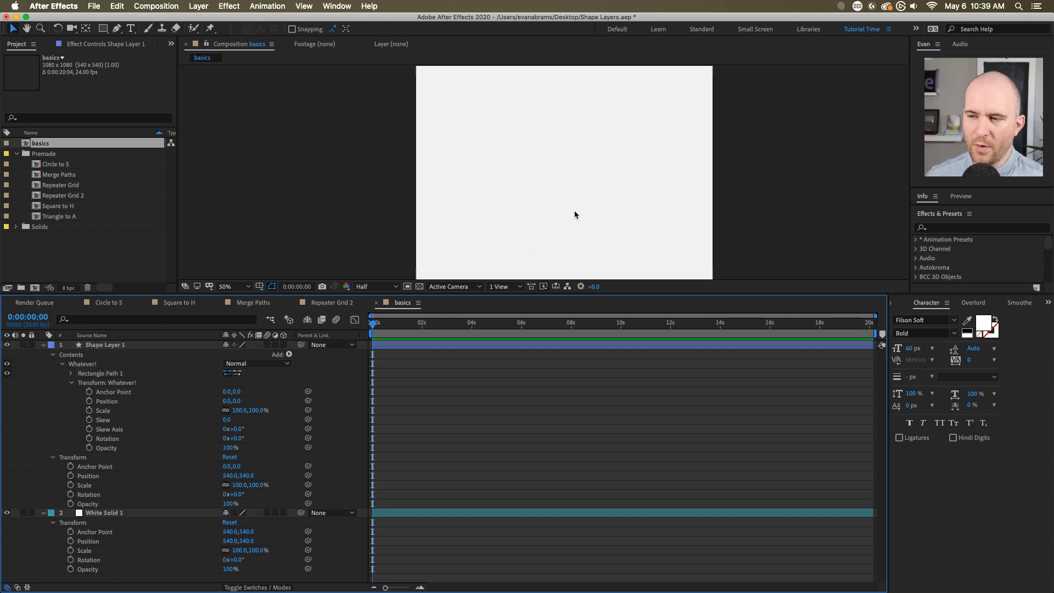
left_click(479, 347)
left_click(517, 364)
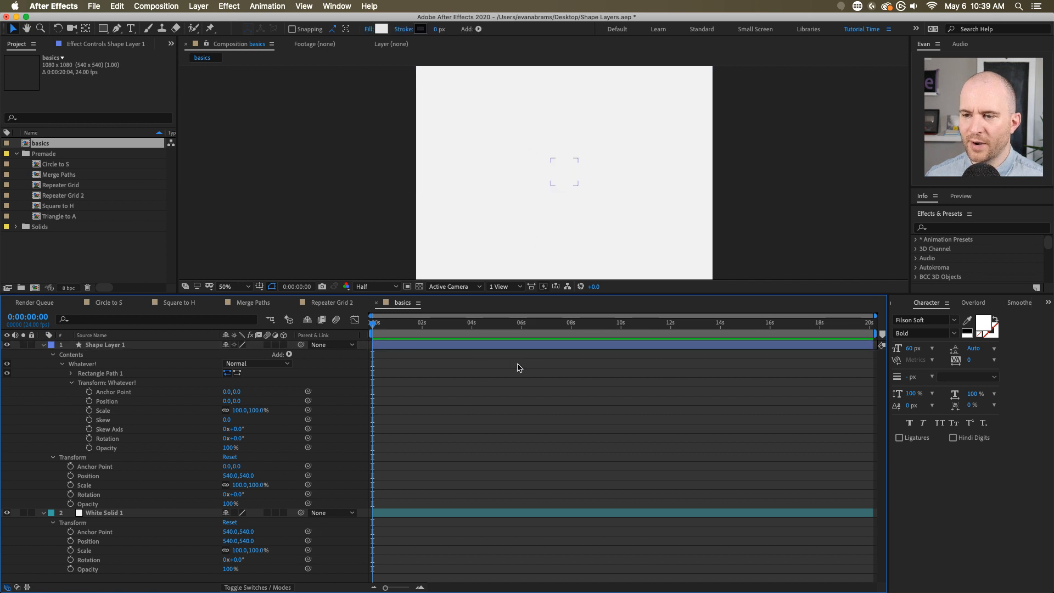
left_click(71, 373)
left_click(89, 374)
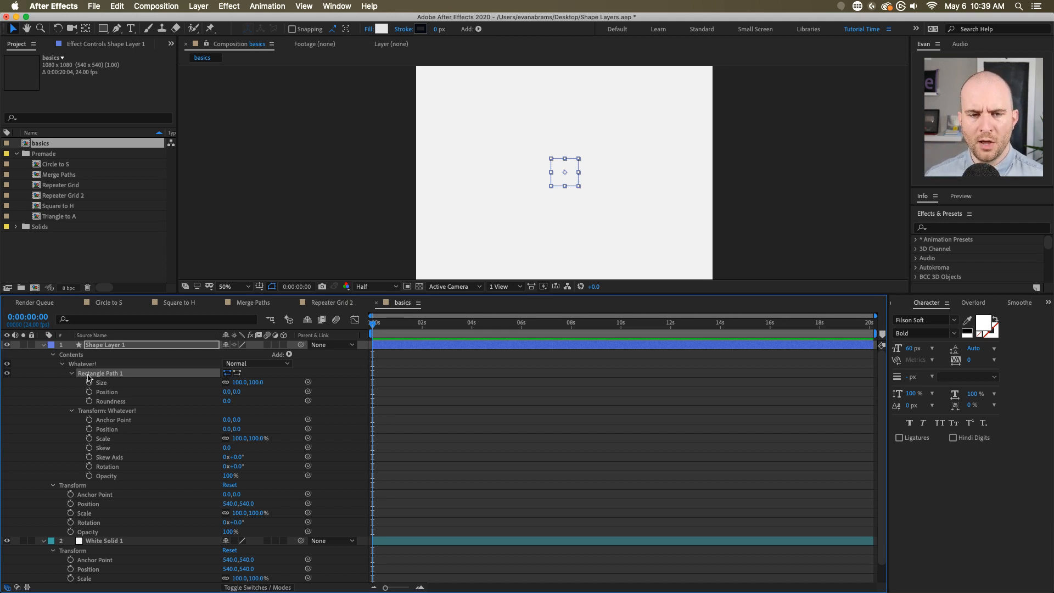
- Add a stroke to the Whatever! group and expand its settings
left_click(289, 354)
left_click(285, 438)
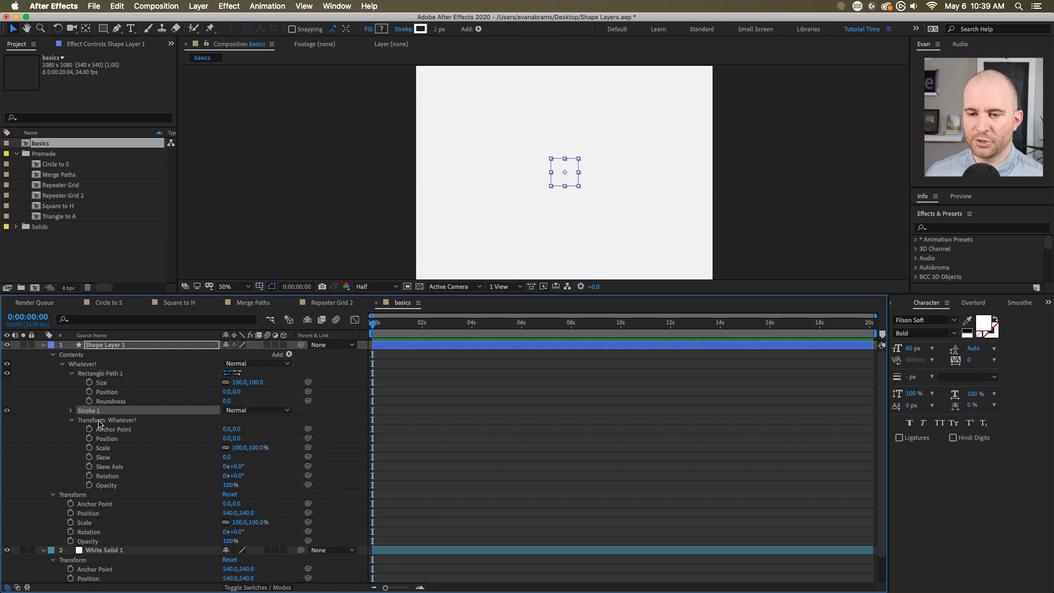
left_click(72, 410)
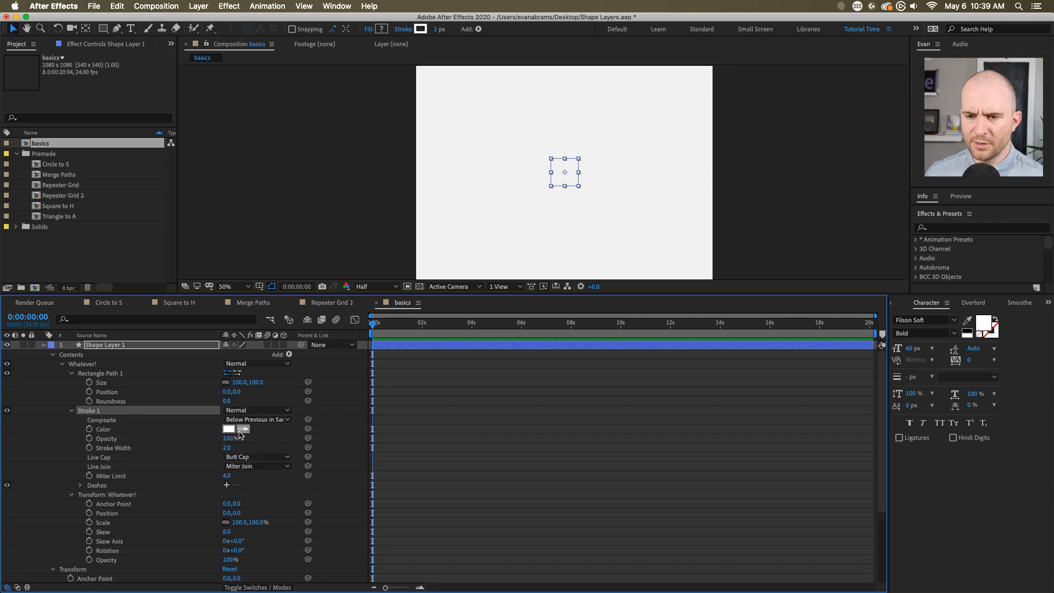
- Set the rectangle's stroke color to blue 2D77FF
left_click(228, 428)
left_click(269, 250)
left_click_drag(269, 250, 239, 234)
left_click(303, 230)
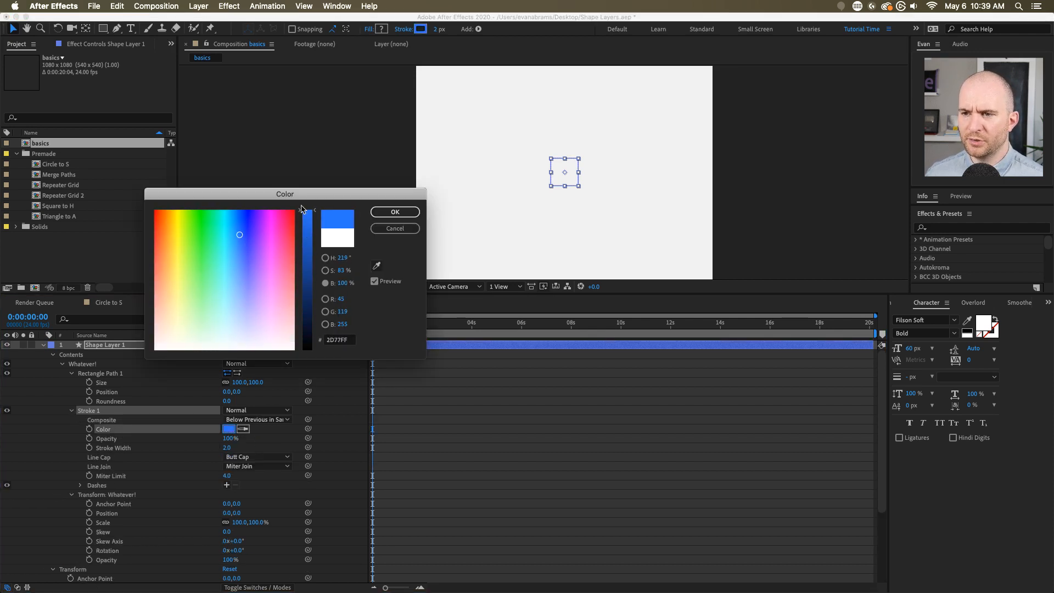
left_click(395, 212)
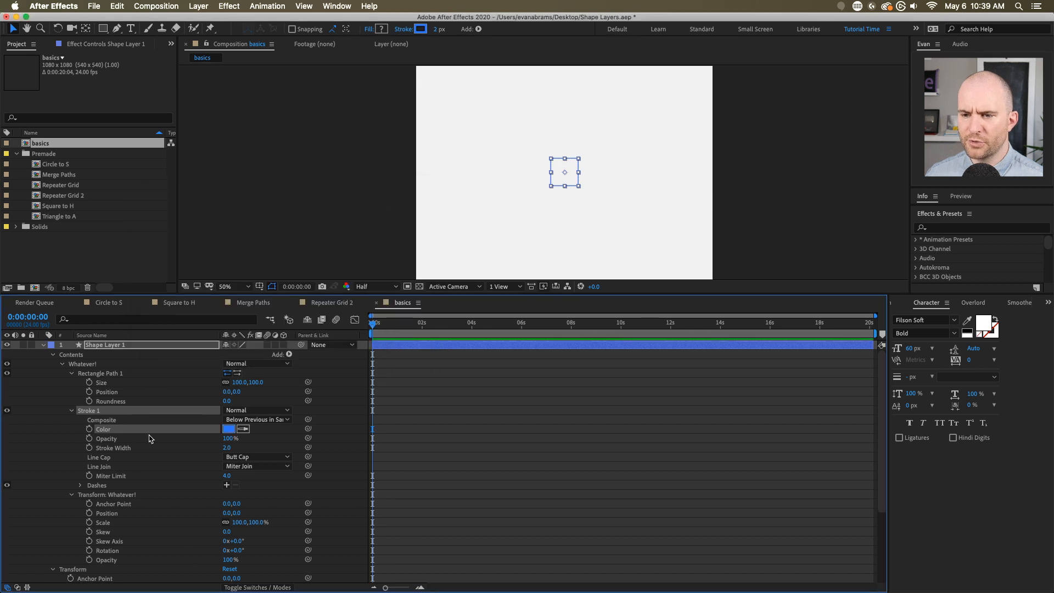
- Set the stroke width to 13 and highlight the stroke's Line Cap and Line Join properties
left_click(130, 437)
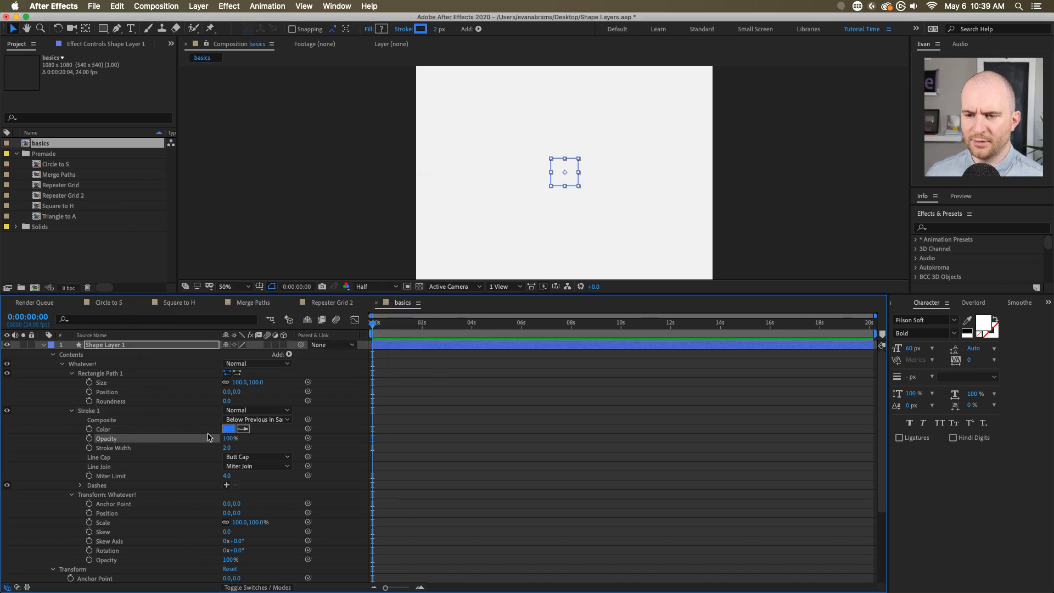
left_click_drag(226, 447, 235, 444)
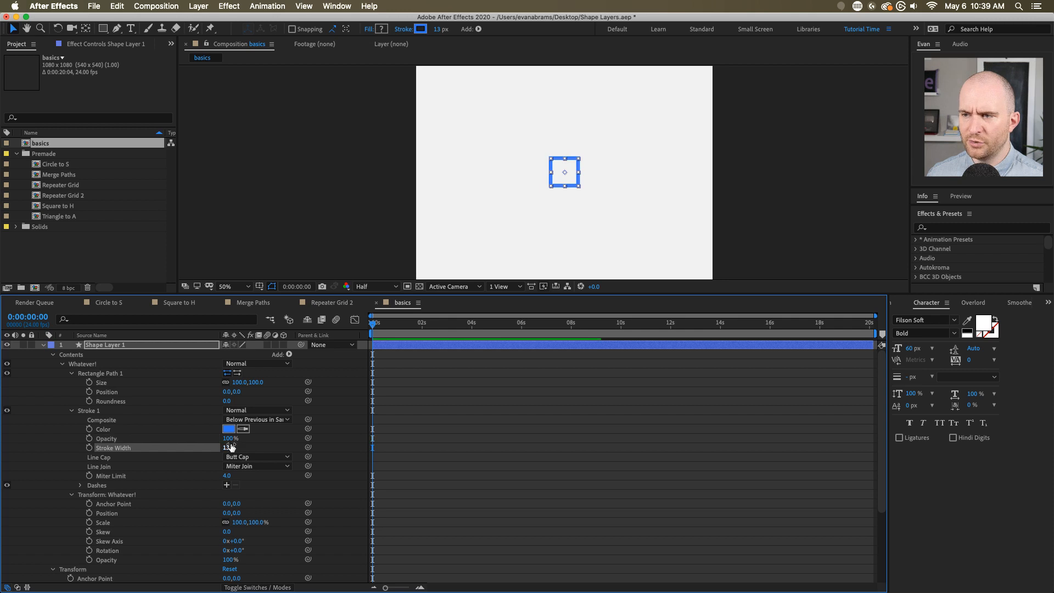
left_click(184, 457)
left_click(182, 465, "shift")
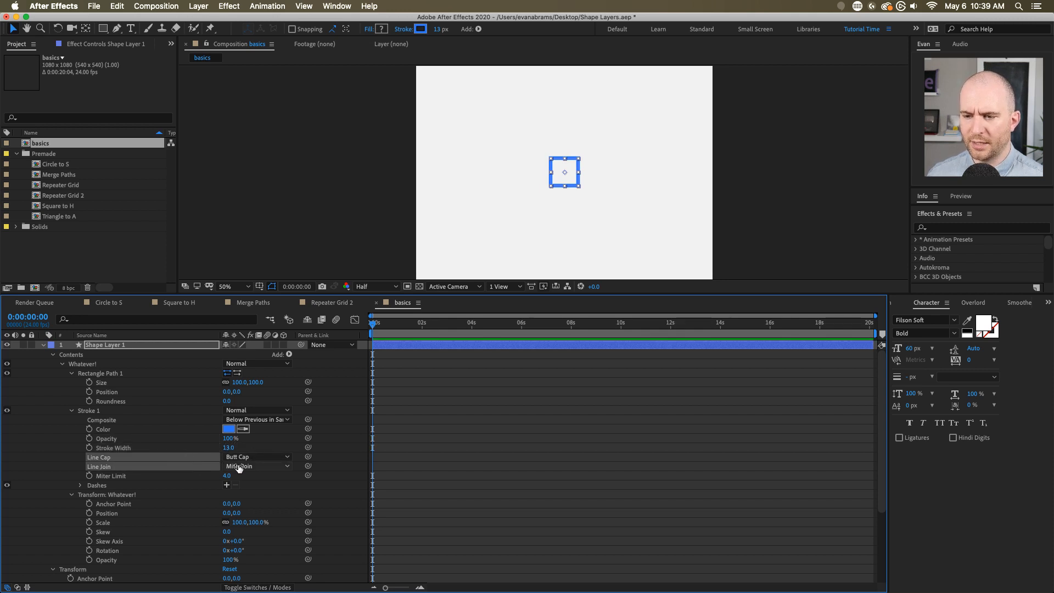
- Highlight the stroke's Miter Limit and Dashes properties, and inspect the stroked square up close in the composition
left_click(132, 478)
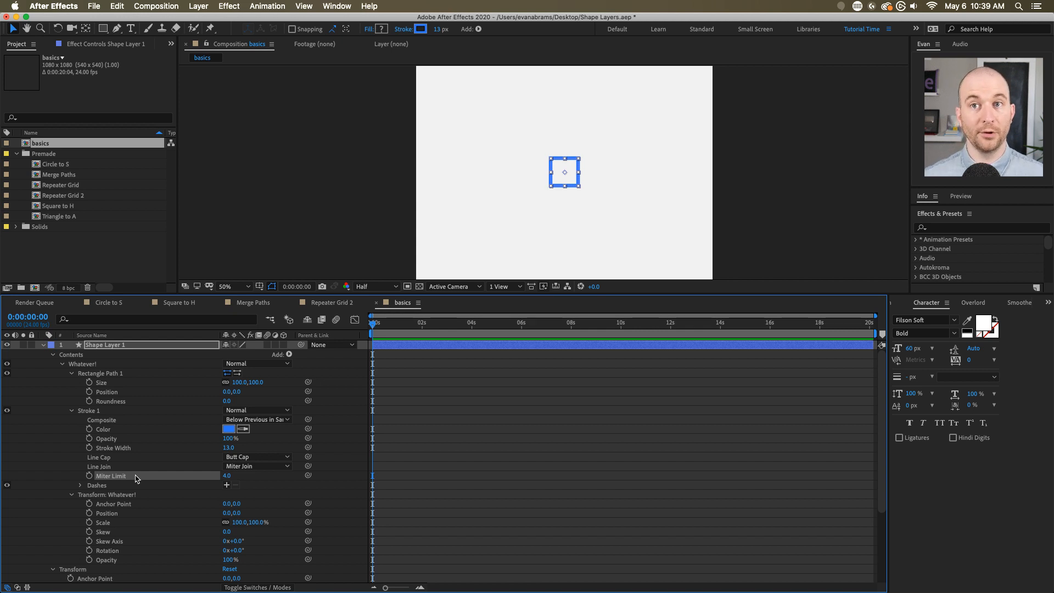
left_click(122, 411)
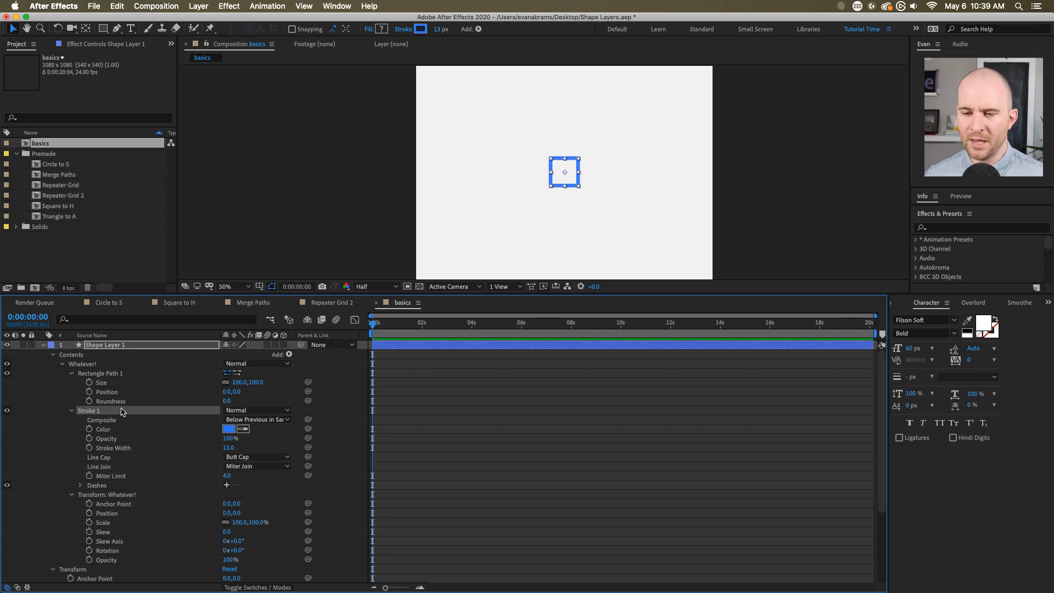
left_click(120, 485)
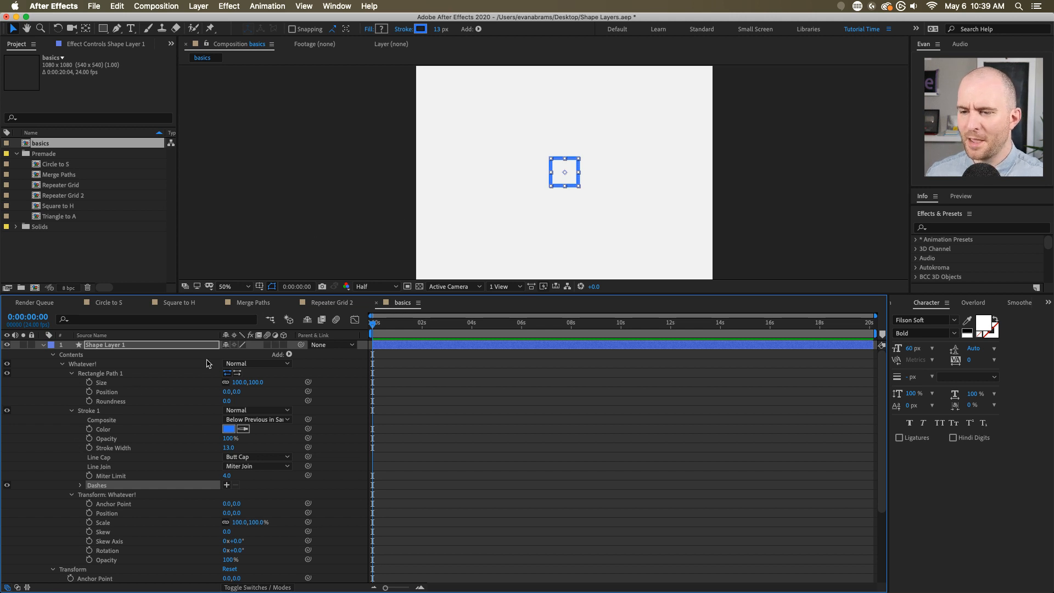
left_click(88, 410)
scroll(568, 168, "up", 2)
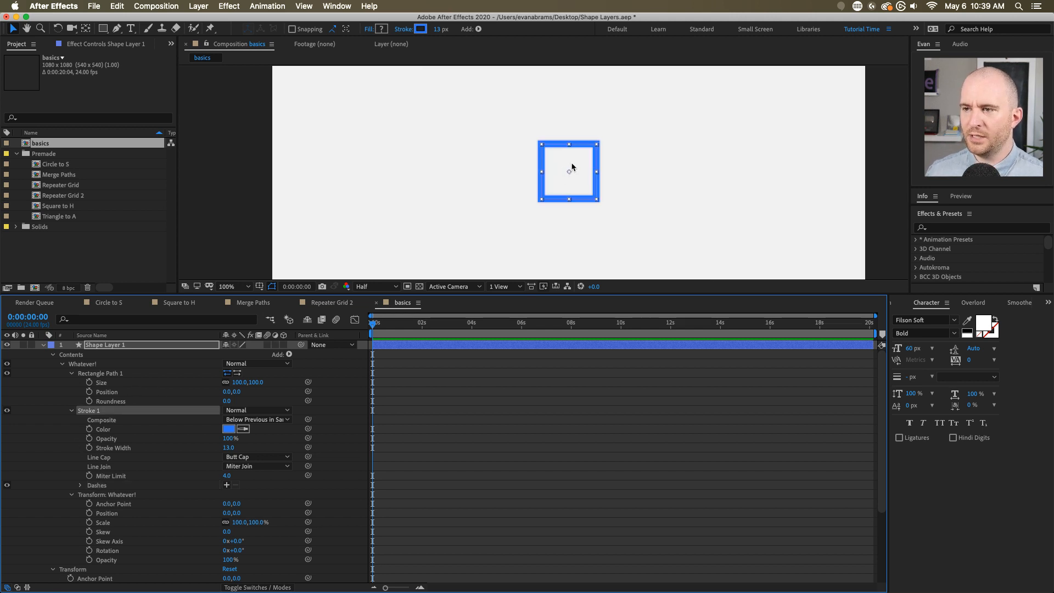
scroll(567, 166, "down", 2)
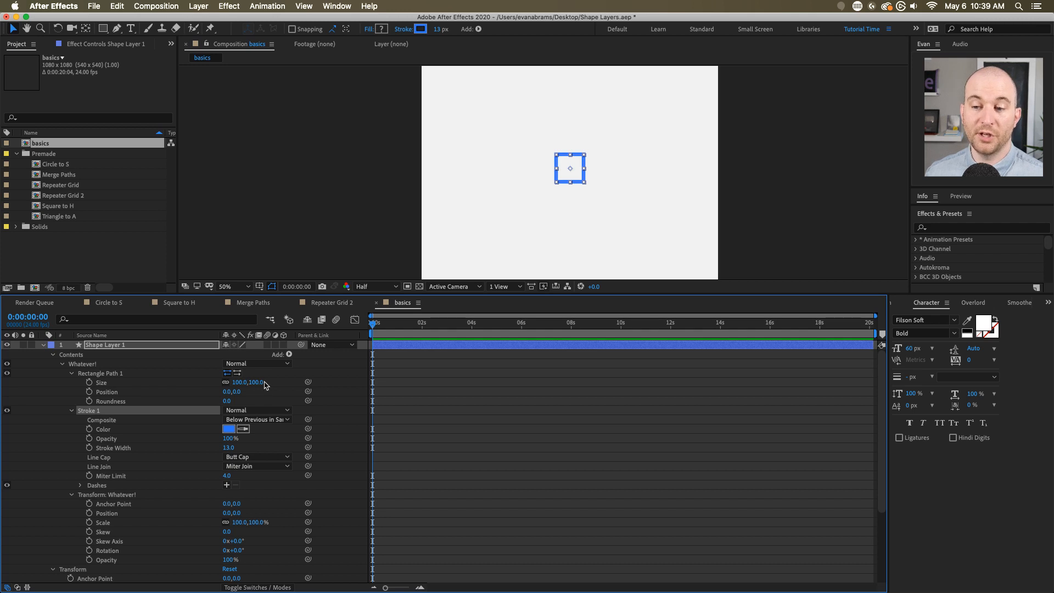
- Enlarge the rectangle path by setting its Size property to 338, 338
left_click(134, 375)
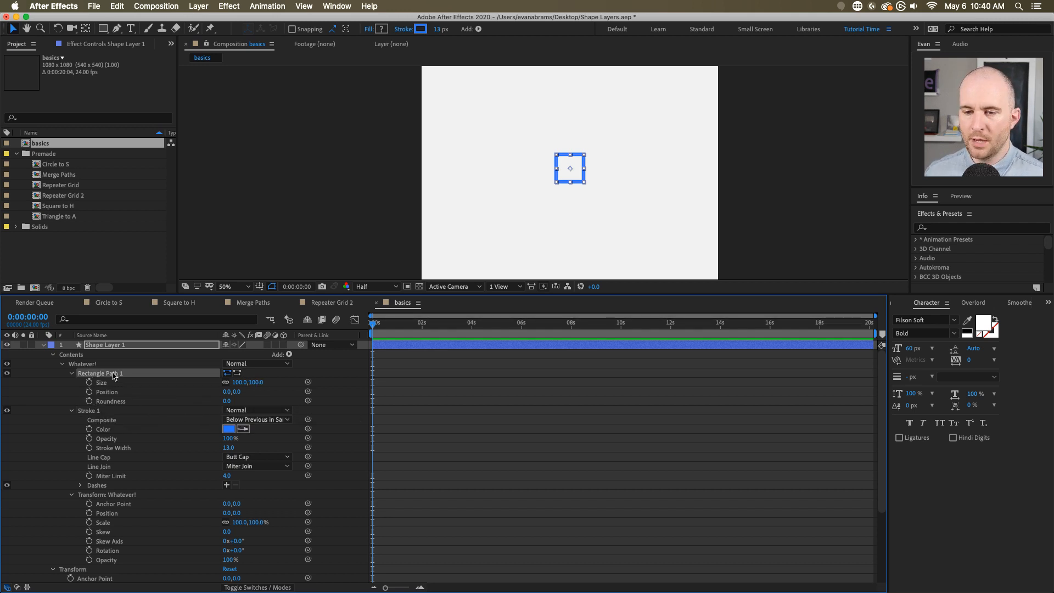
left_click_drag(254, 383, 315, 385)
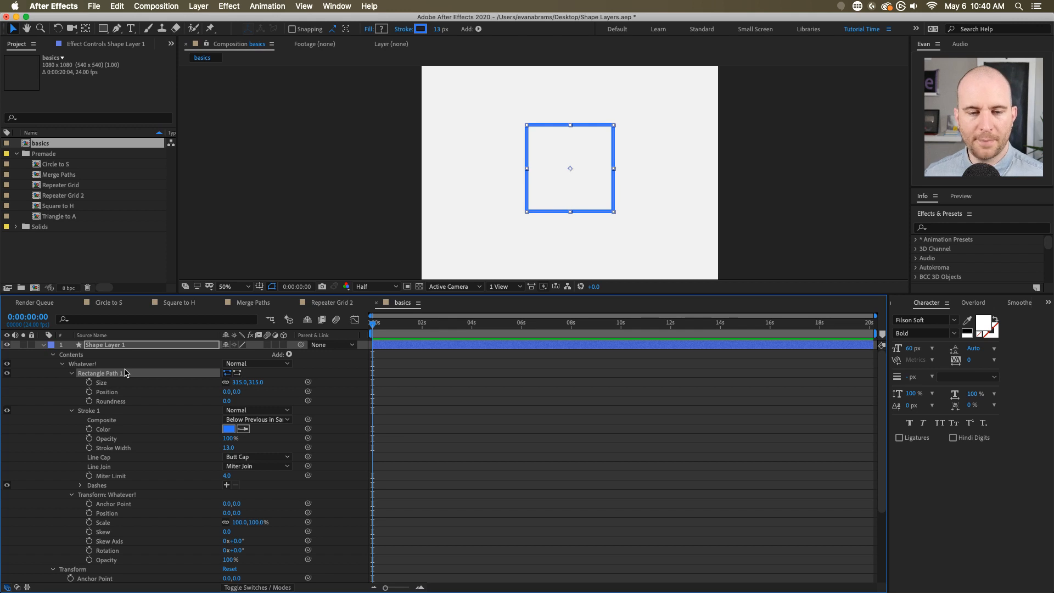
left_click(166, 384)
left_click_drag(243, 381, 256, 381)
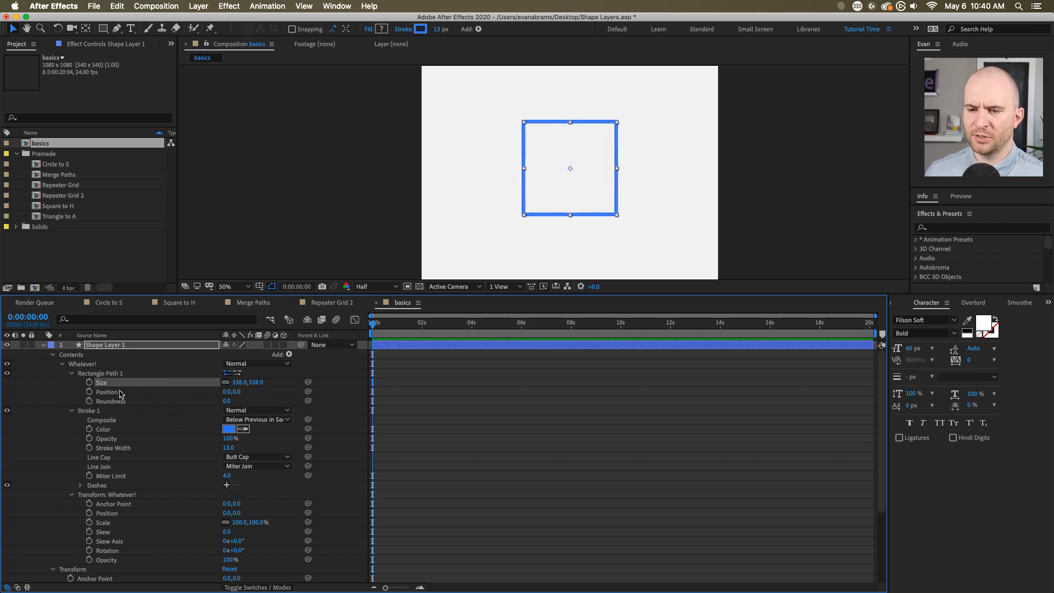
- Compare the Position properties of the rectangle path and the Whatever! group, and check the shape layer's own Transform properties
left_click(214, 391)
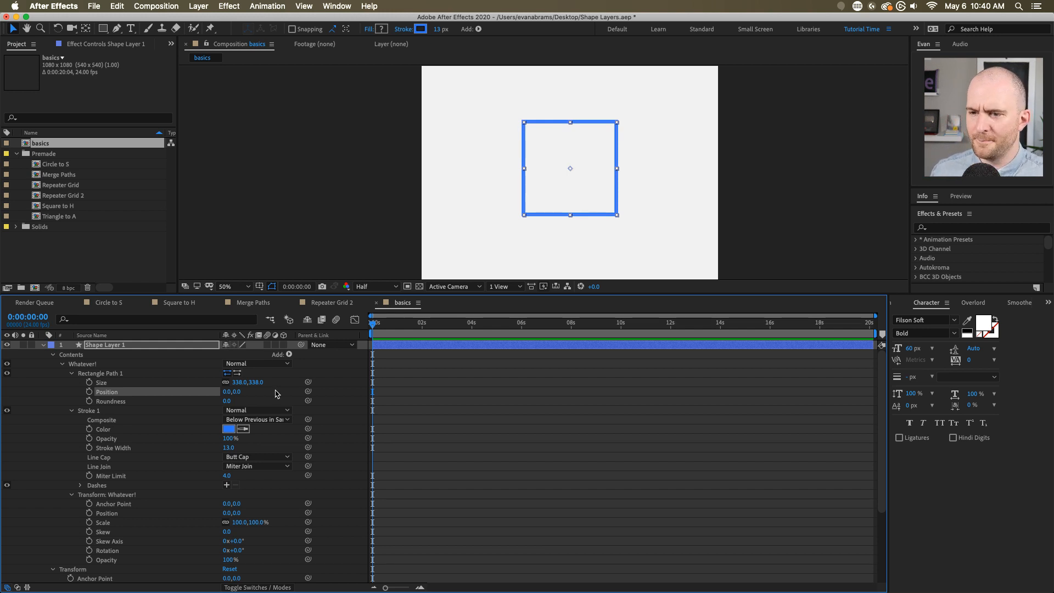
left_click(550, 172)
left_click(550, 171)
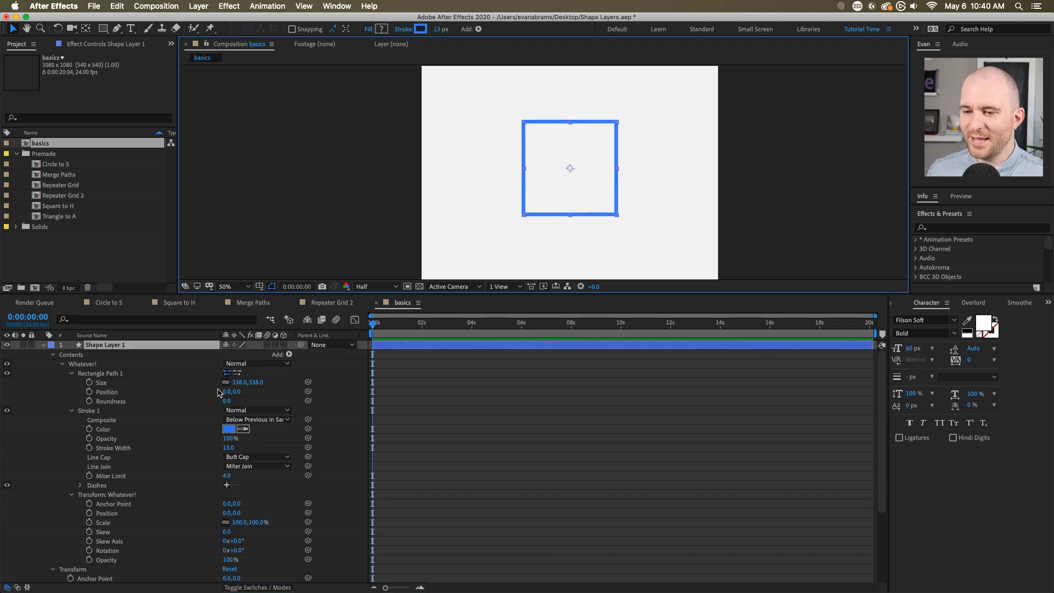
scroll(590, 148, "up", 2)
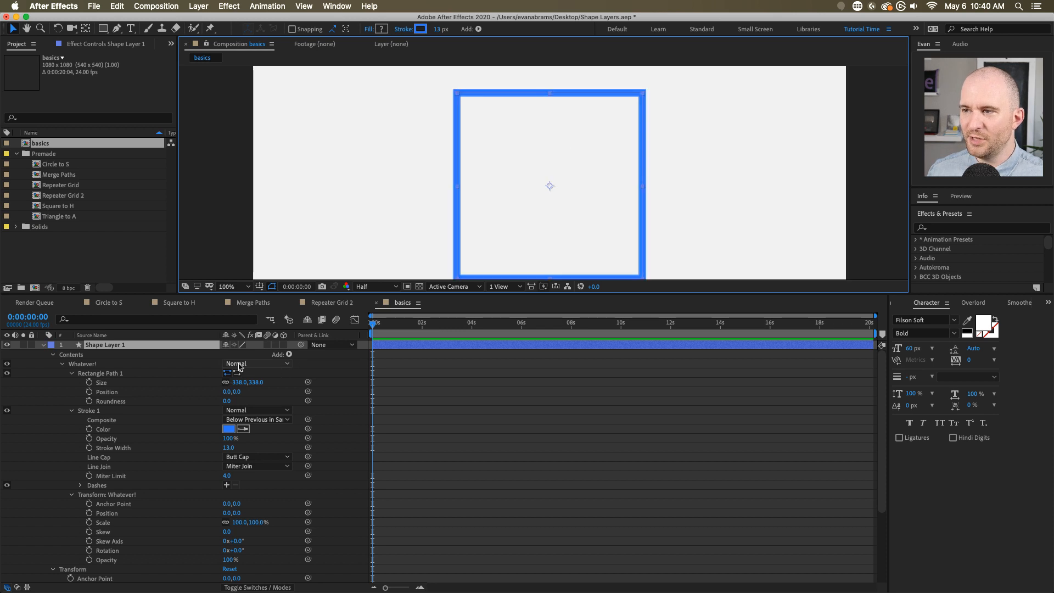
left_click(111, 394)
left_click(106, 512)
scroll(106, 507, "down", 5)
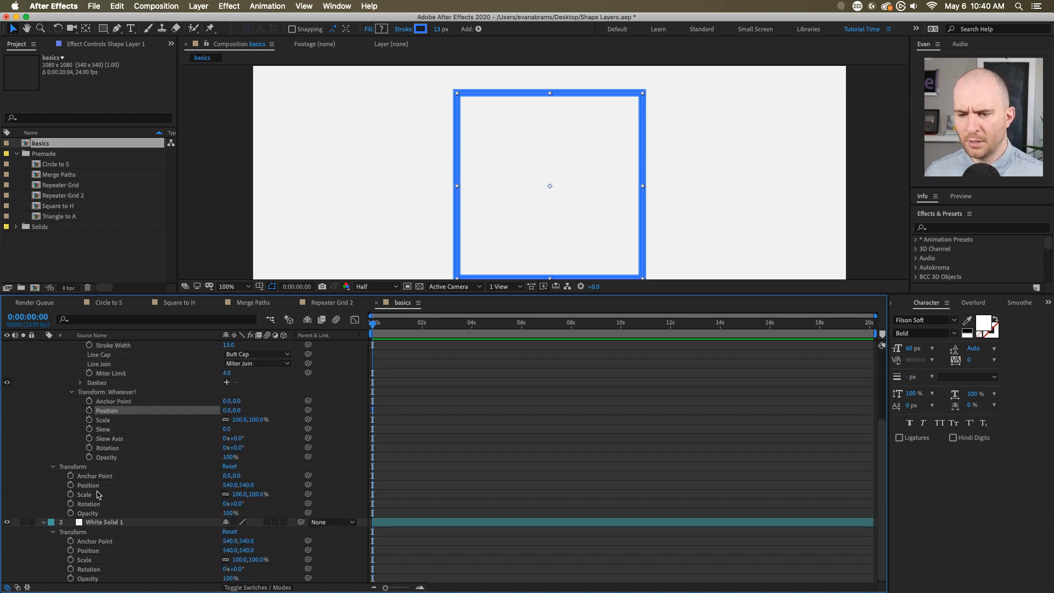
left_click(98, 495)
scroll(101, 487, "up", 4)
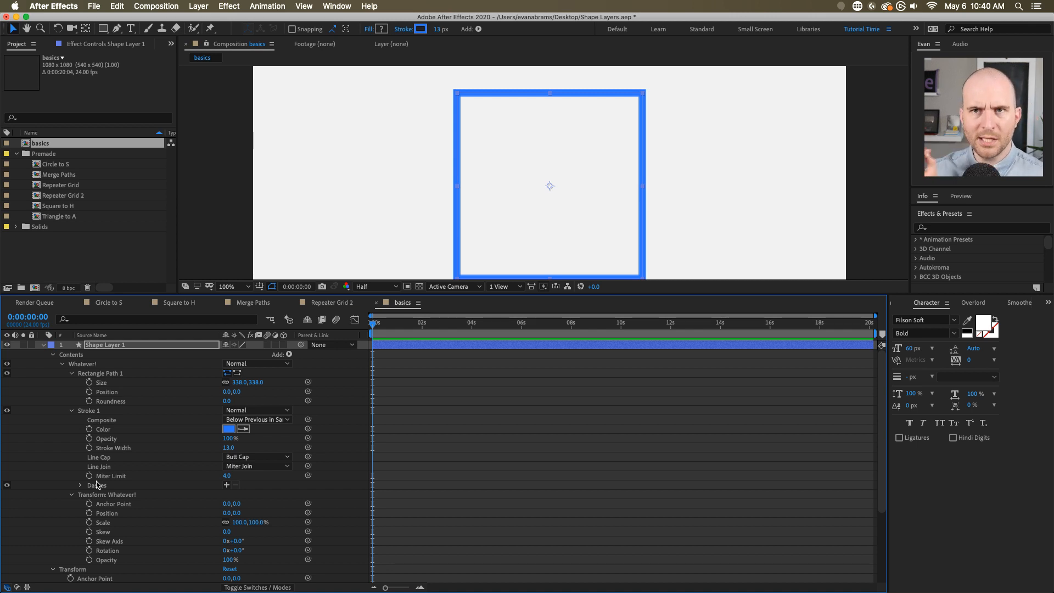
- Collapse the rectangle path's properties and review the Whatever! group's stroke and transform within the shape layer
left_click(107, 374)
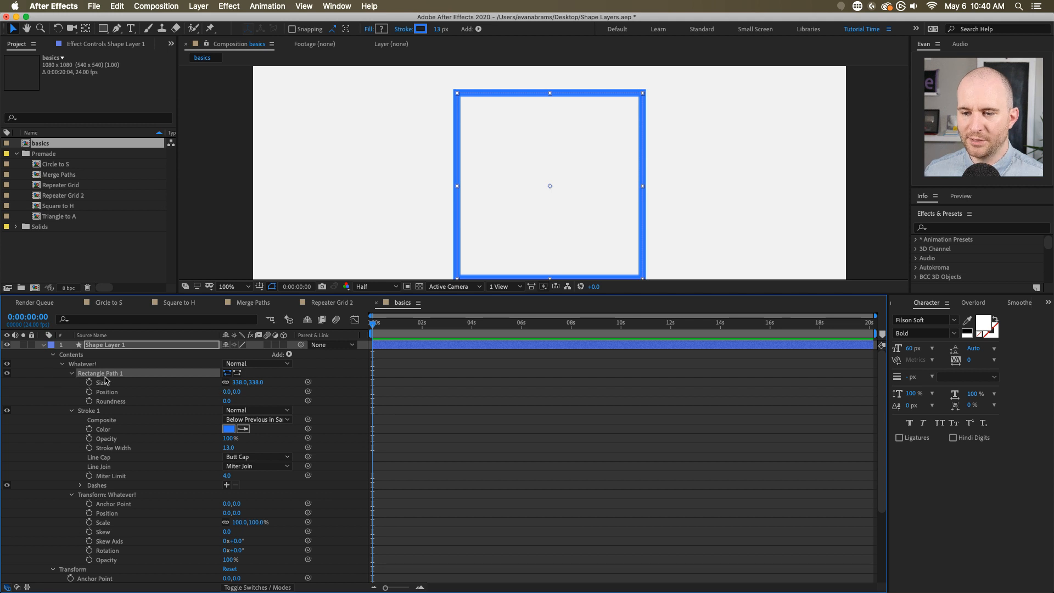
left_click(71, 374)
left_click(85, 364)
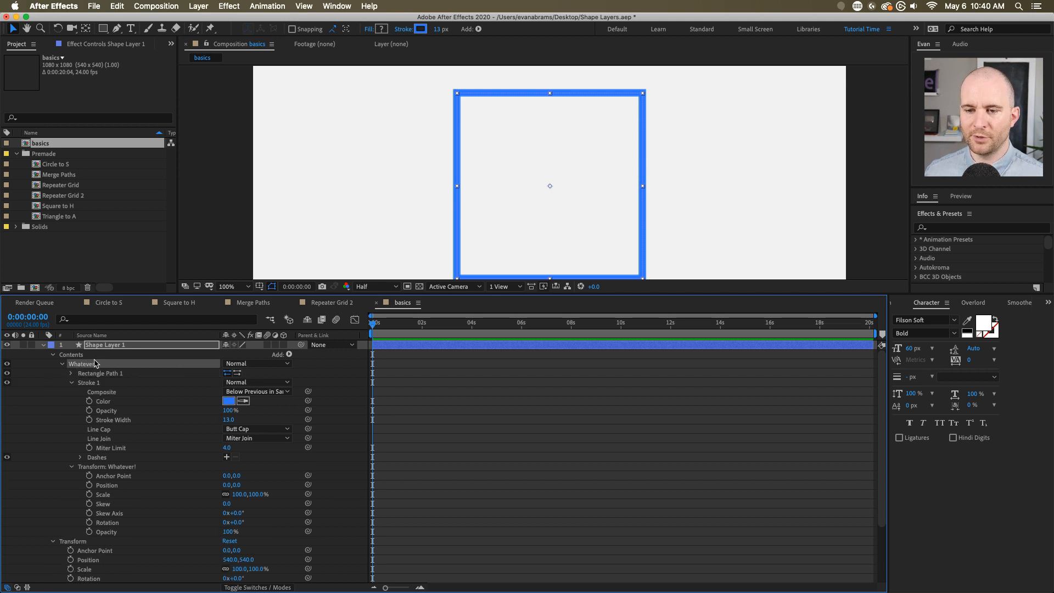
left_click(78, 383)
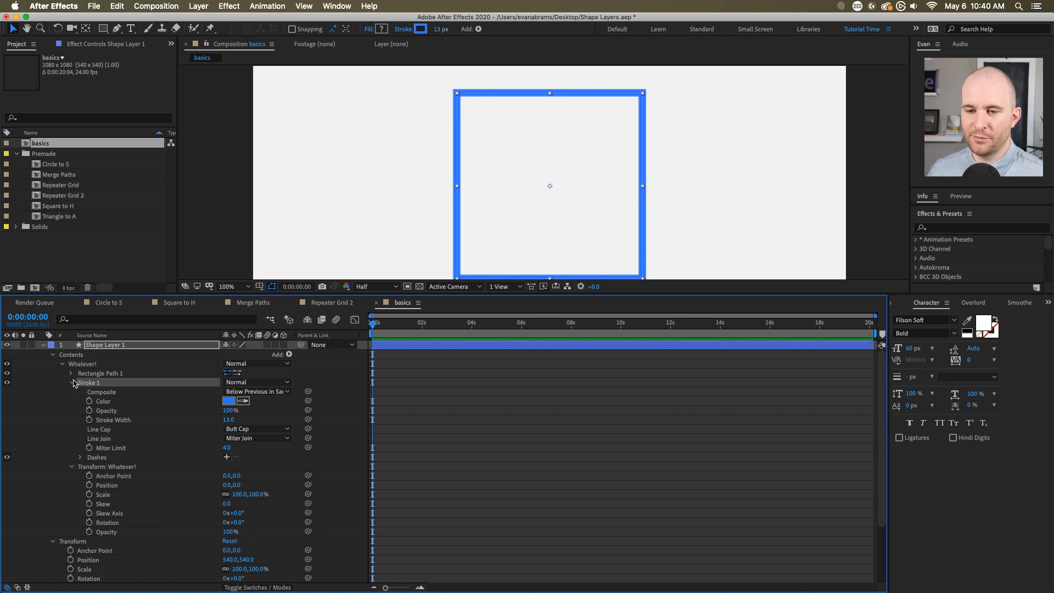
left_click(107, 467)
left_click(128, 346)
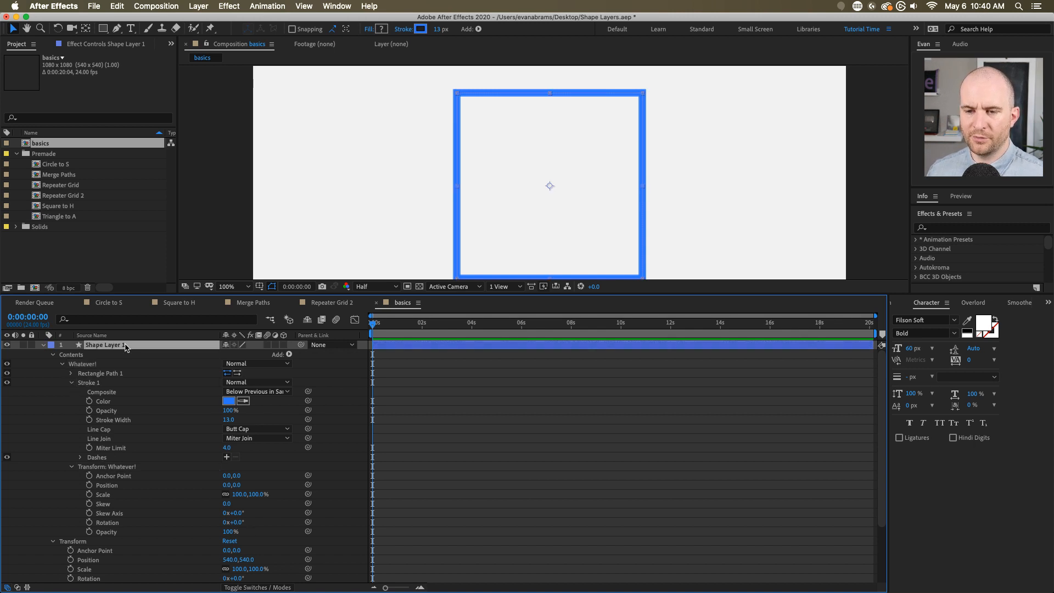
- Collapse the Whatever! group and highlight the shape layer's Contents and Transform sections
left_click(62, 364)
left_click(71, 355)
left_click(84, 374)
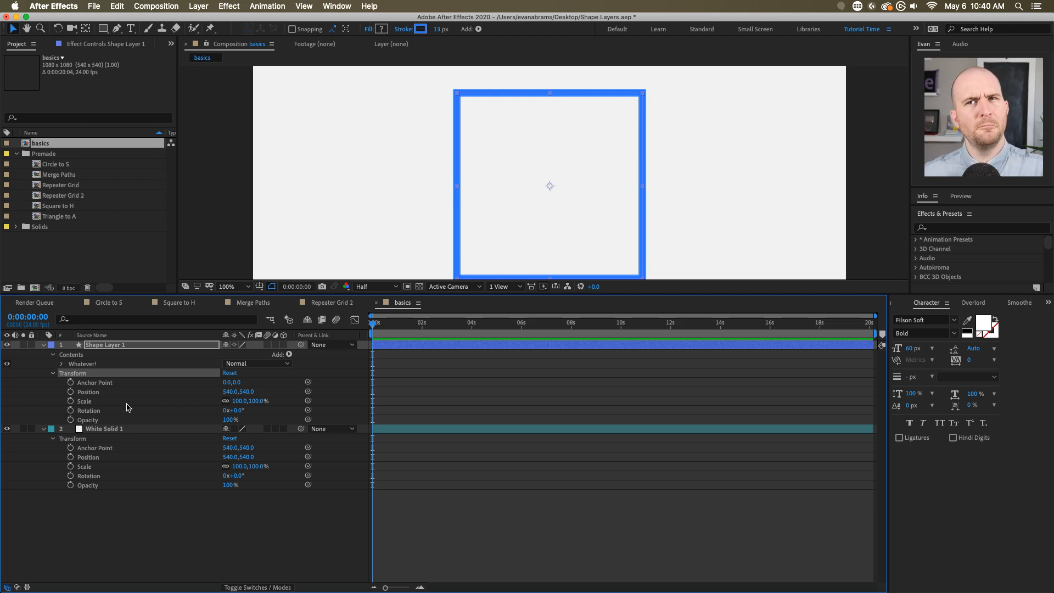
- Delete the shape layer with the blue-stroked rectangle from the basics composition
left_click(429, 343)
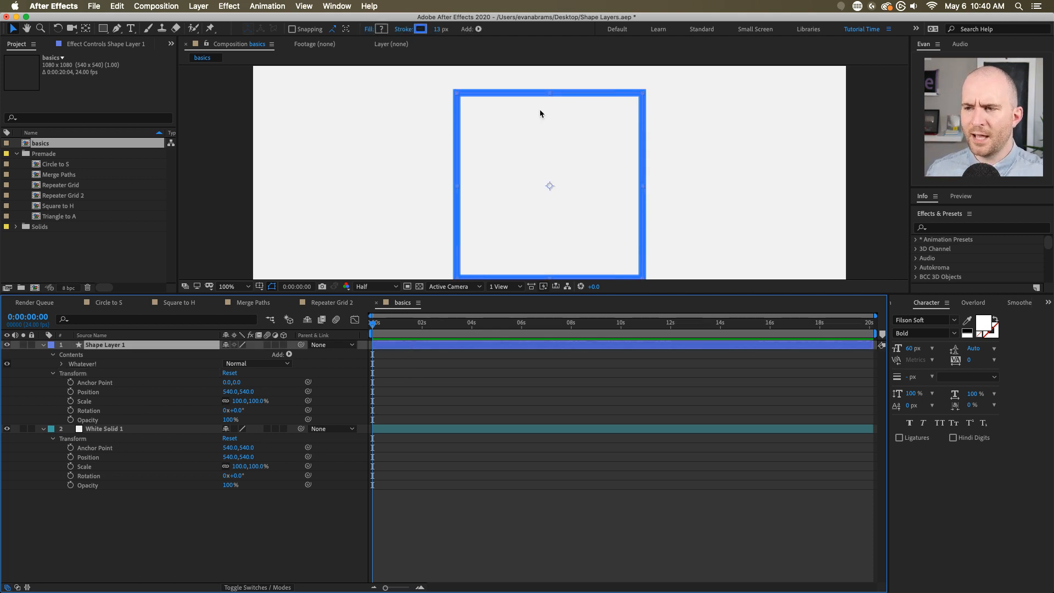
key("comma")
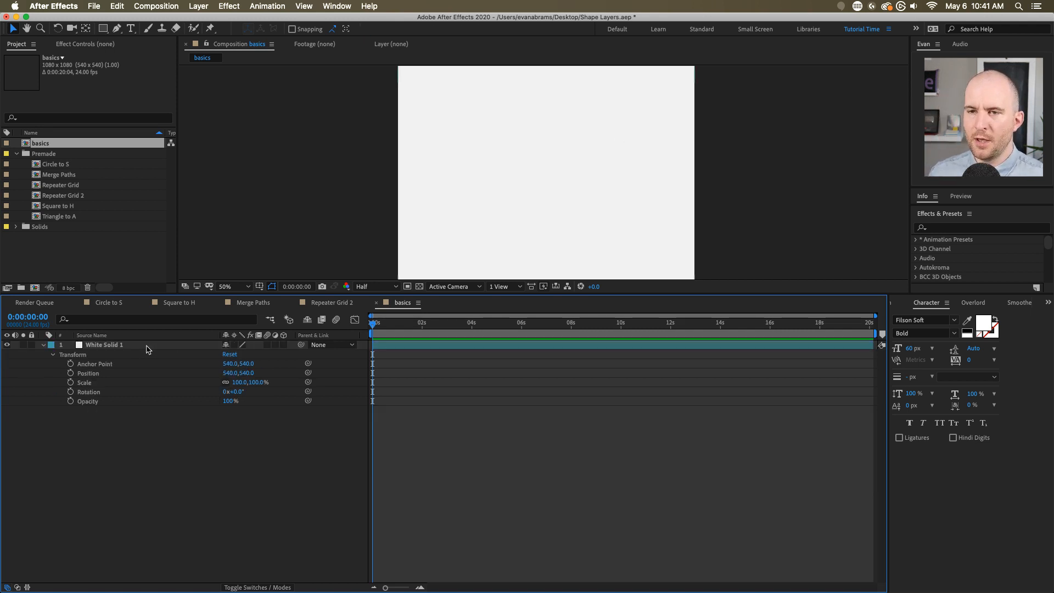
- Draw a small rectangle near the upper-left of the canvas and a larger one right of center on a new shape layer
left_click(102, 29)
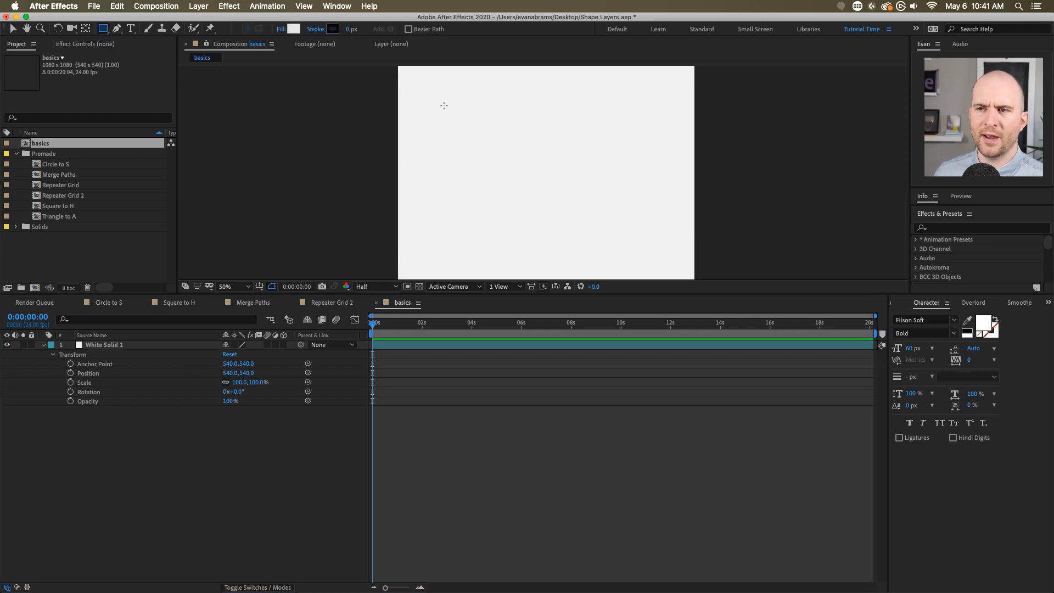
left_click_drag(428, 104, 453, 135)
left_click_drag(651, 151, 539, 213)
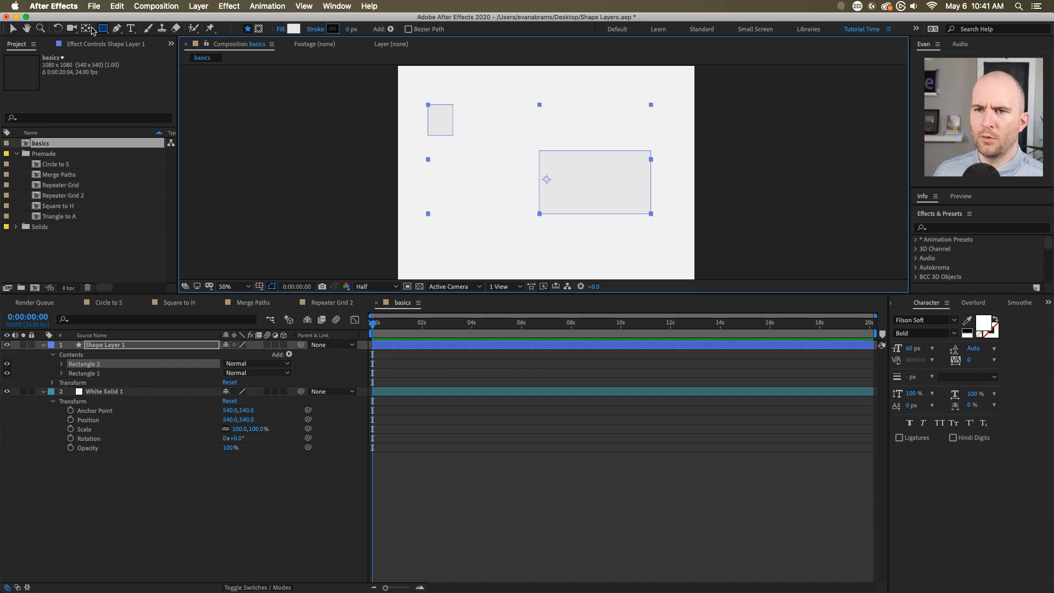
- Add a nearly circular ellipse left of the large rectangle and a wide, flat ellipse above it with the Ellipse tool
left_click_drag(103, 28, 125, 50)
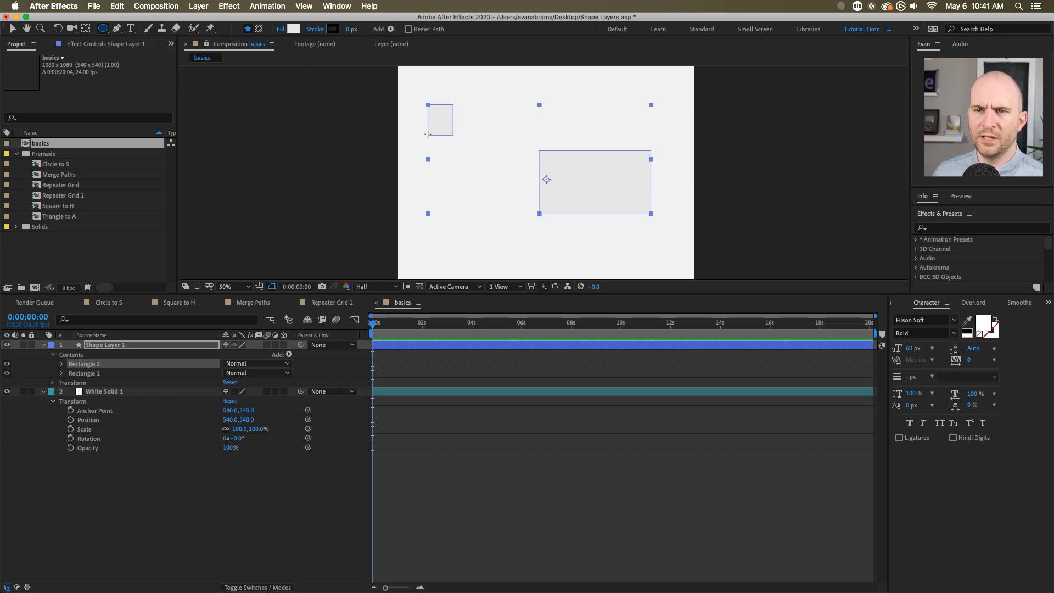
left_click_drag(460, 162, 524, 230)
left_click_drag(521, 106, 596, 141)
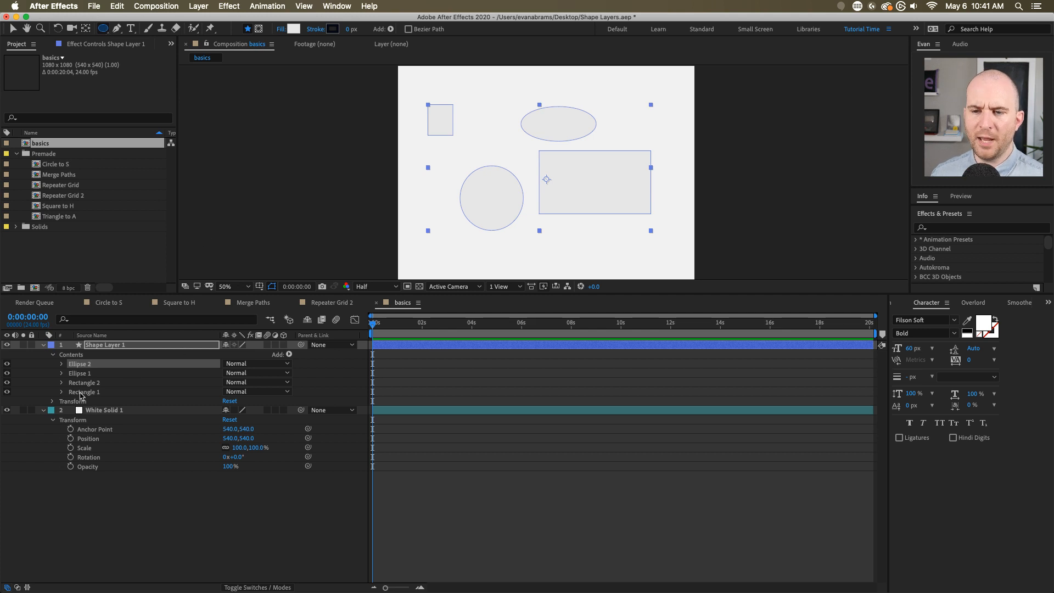
- Highlight the four shape groups in the layer, and expand Ellipse 2 to examine its path, stroke, fill and transform
left_click(81, 393, "shift")
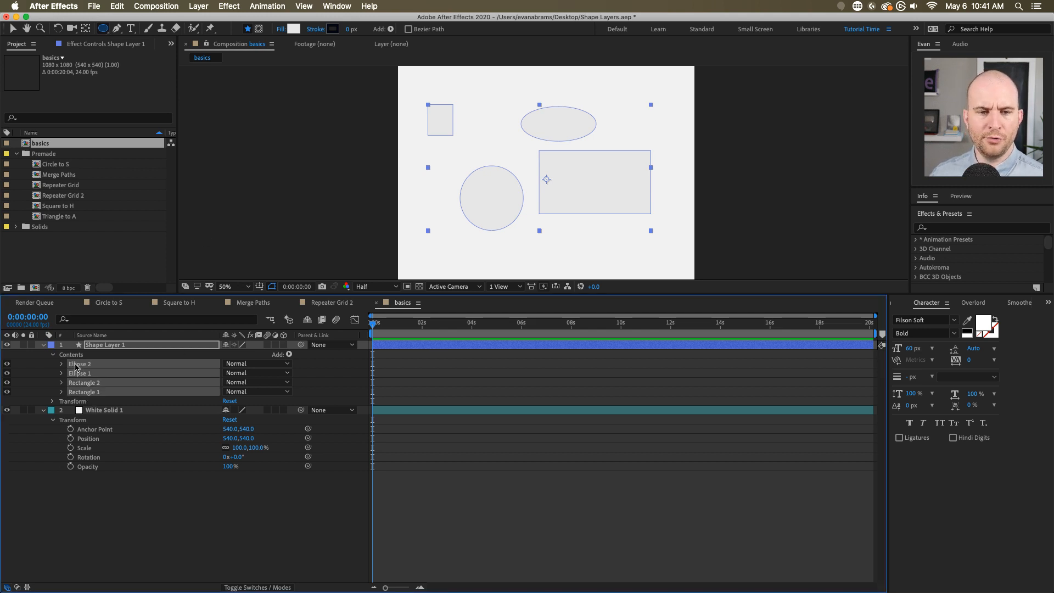
left_click(92, 345)
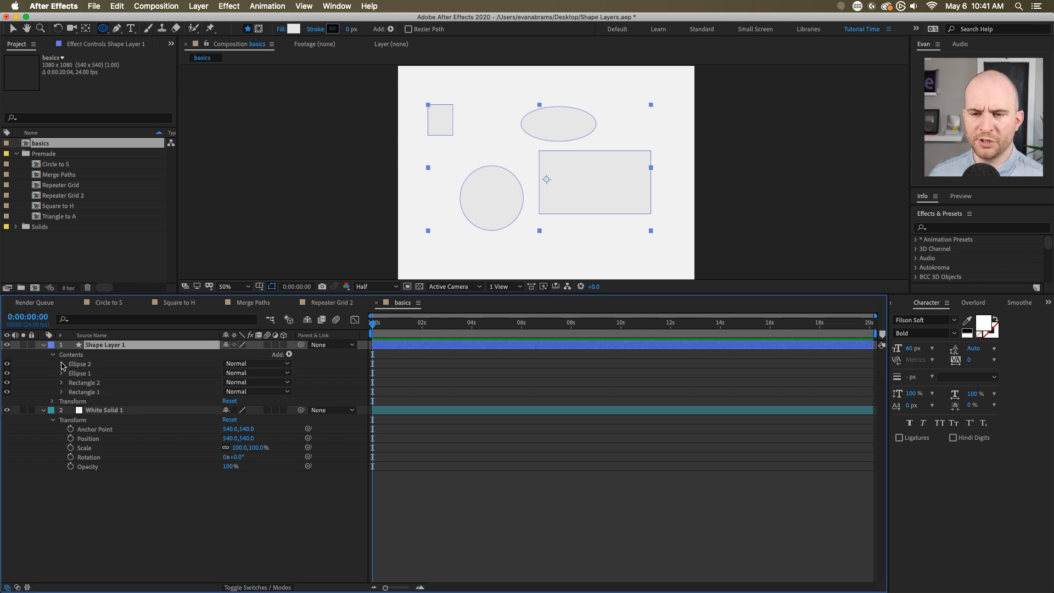
left_click(61, 364)
left_click(88, 375)
left_click(94, 403, "super")
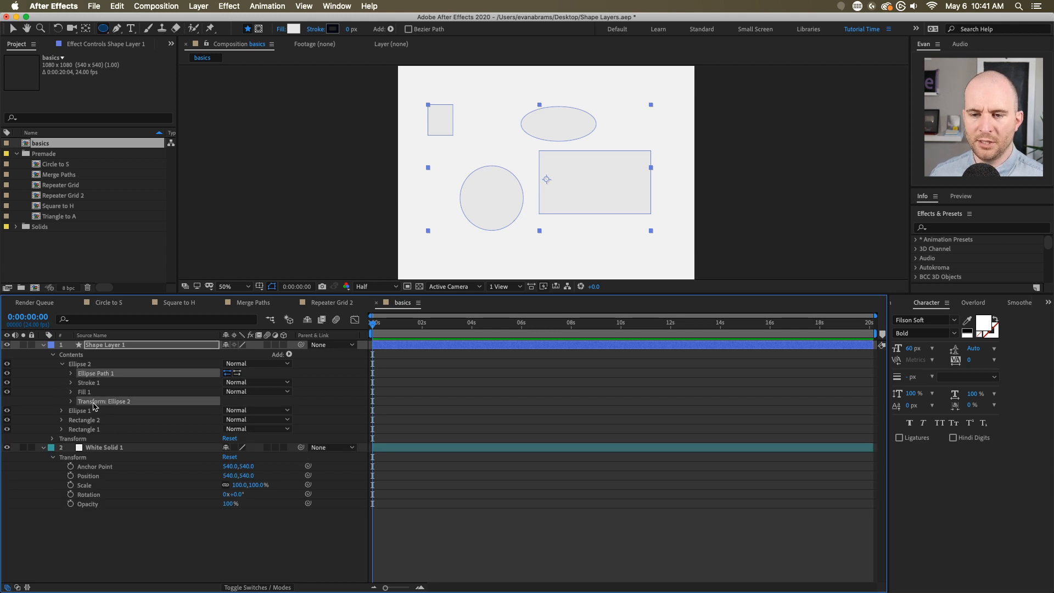
left_click(92, 381)
left_click(99, 376)
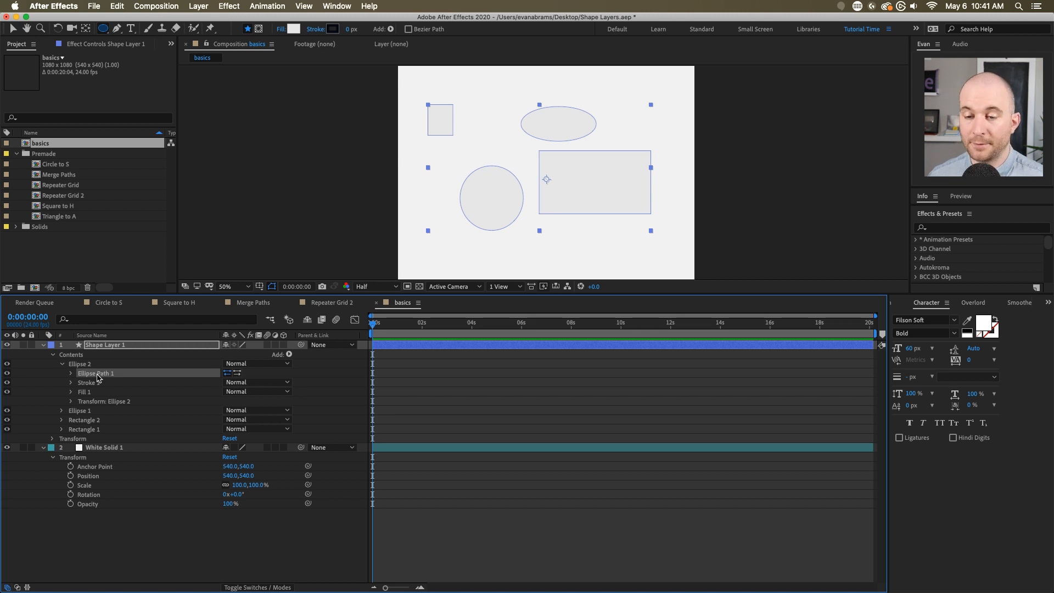
- Rename the Ellipse 2 group as ssfsgs and the Ellipse 1 group as dfsdfsdf
left_click(87, 365)
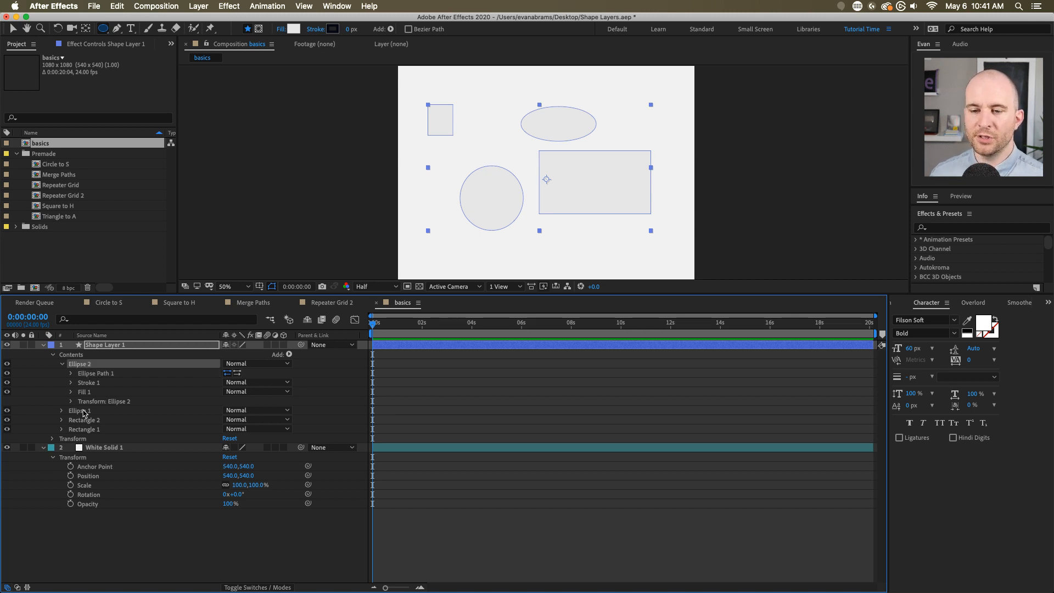
key("Return")
type("ssfsgs")
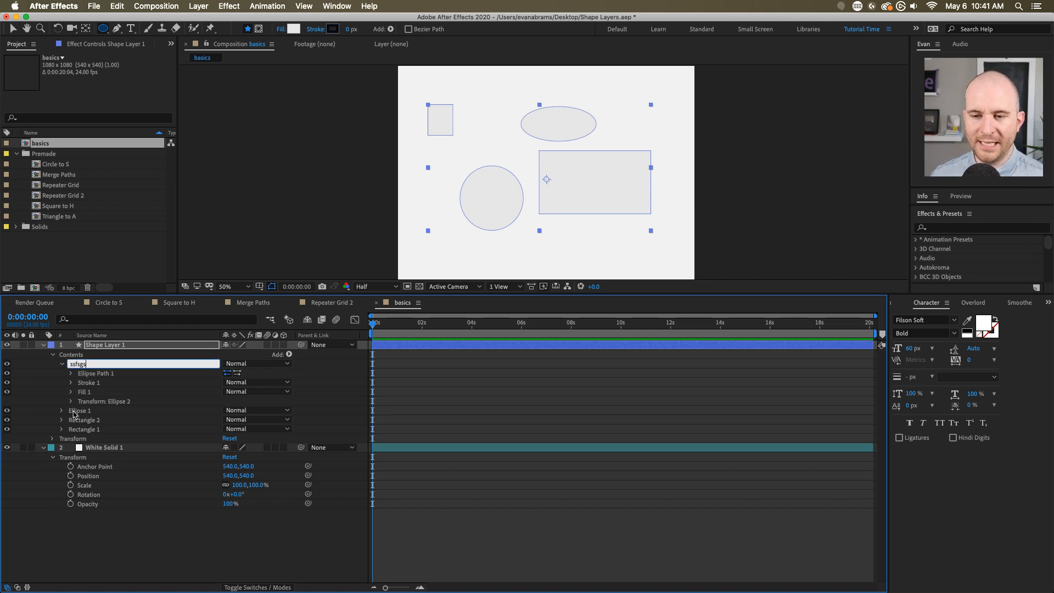
left_click(79, 412)
key("Return")
type("dfsdfsdf")
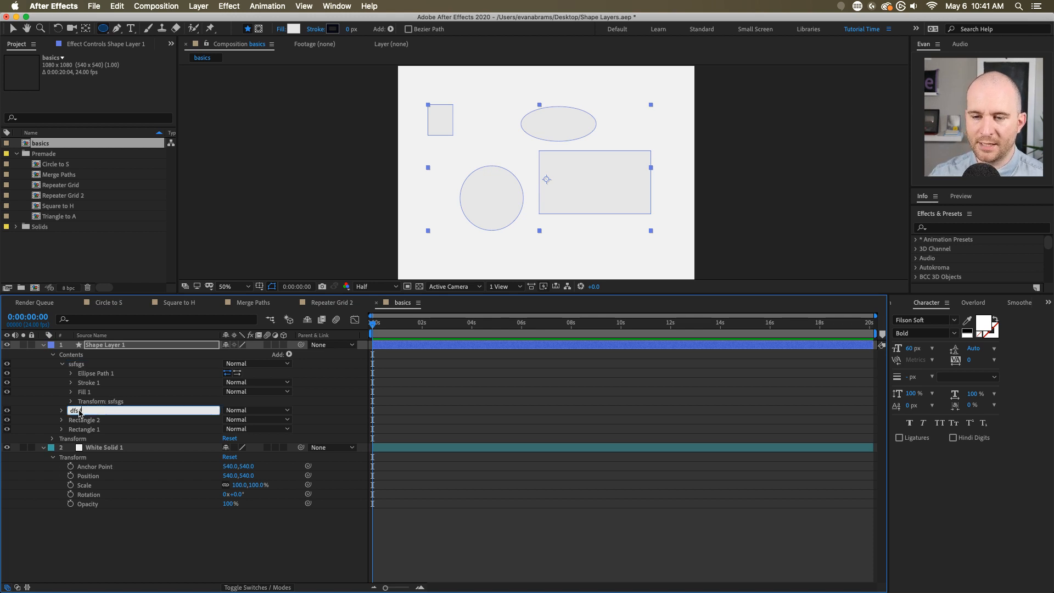
key("Return")
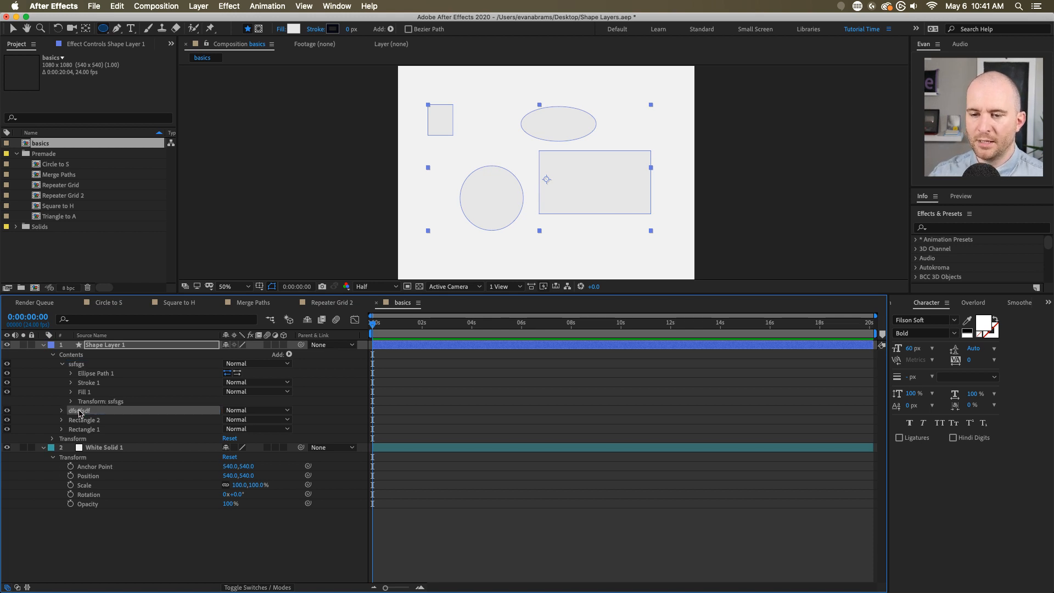
- Collapse the ssfsgs group and delete the shape layer holding the rectangles and ellipses
left_click(62, 364)
left_click(114, 347)
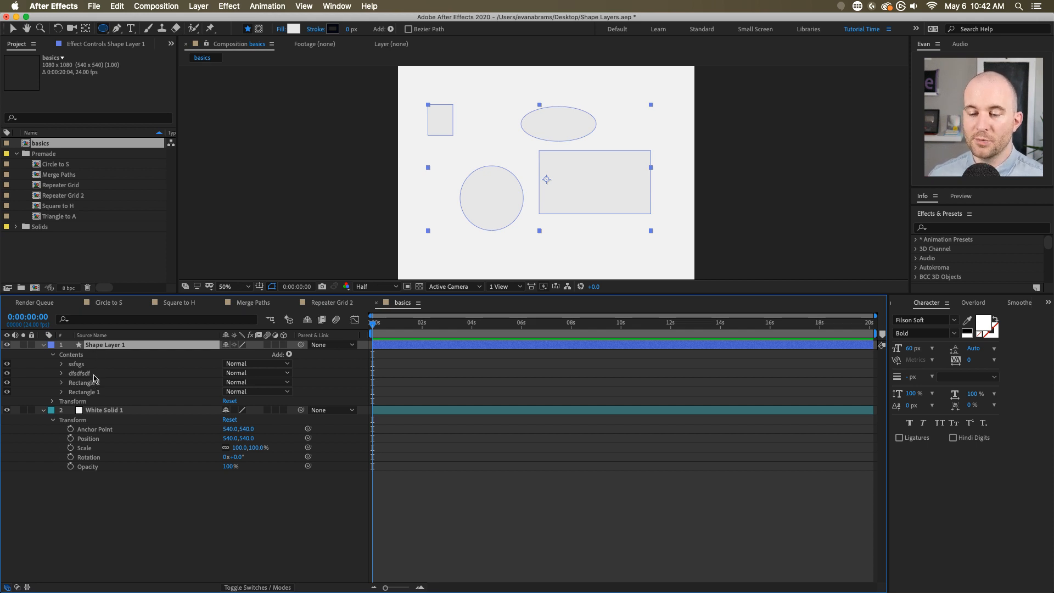
left_click(104, 345)
key("Delete")
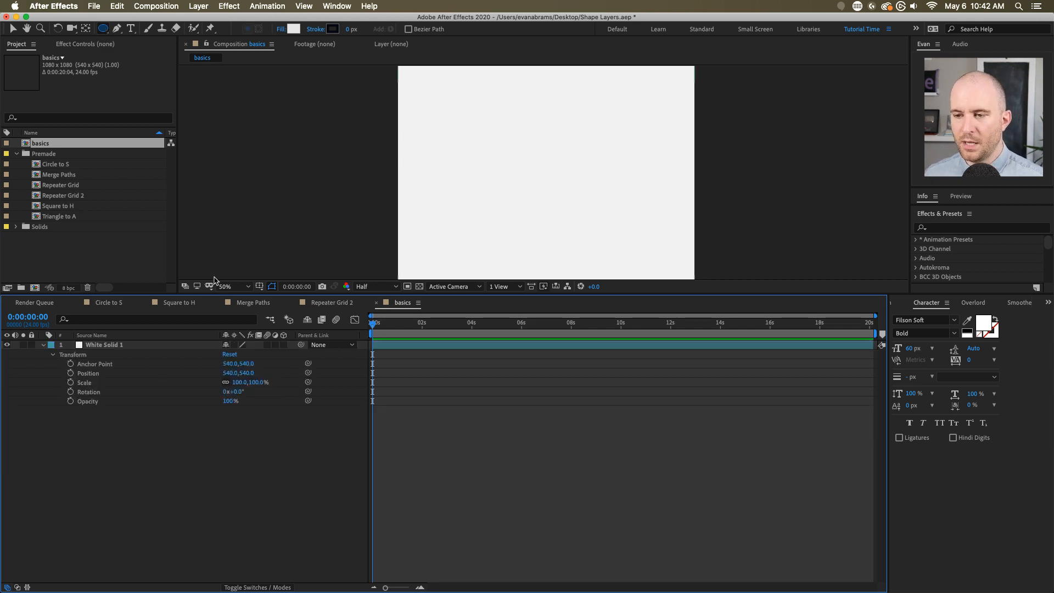
- Draw a circle about 281.5 px across in the canvas's upper right with the Ellipse tool, and reveal the new shape layer's modified properties
left_click(104, 29)
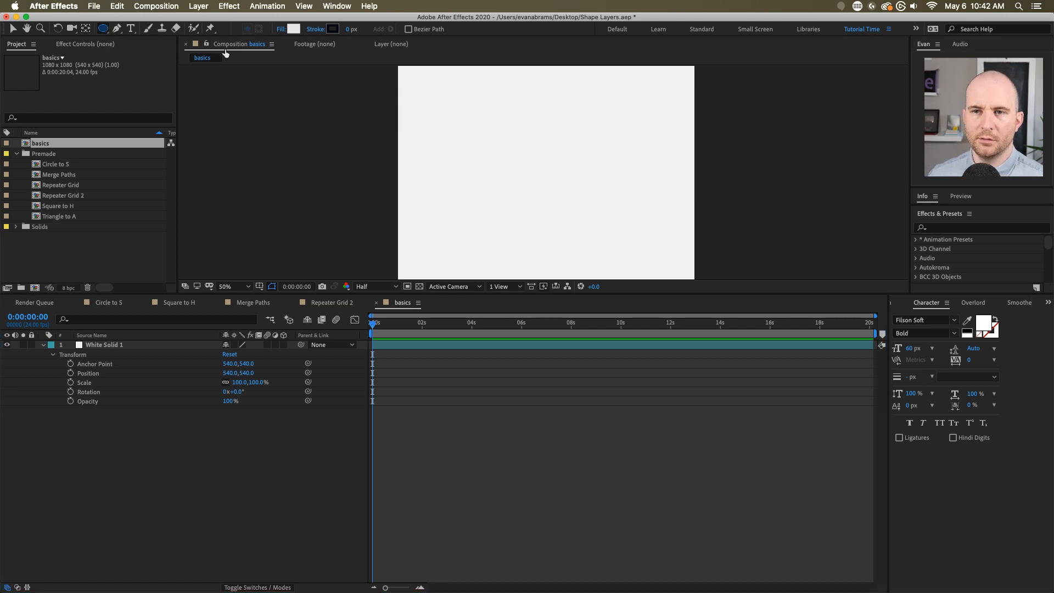
left_click_drag(631, 88, 554, 165)
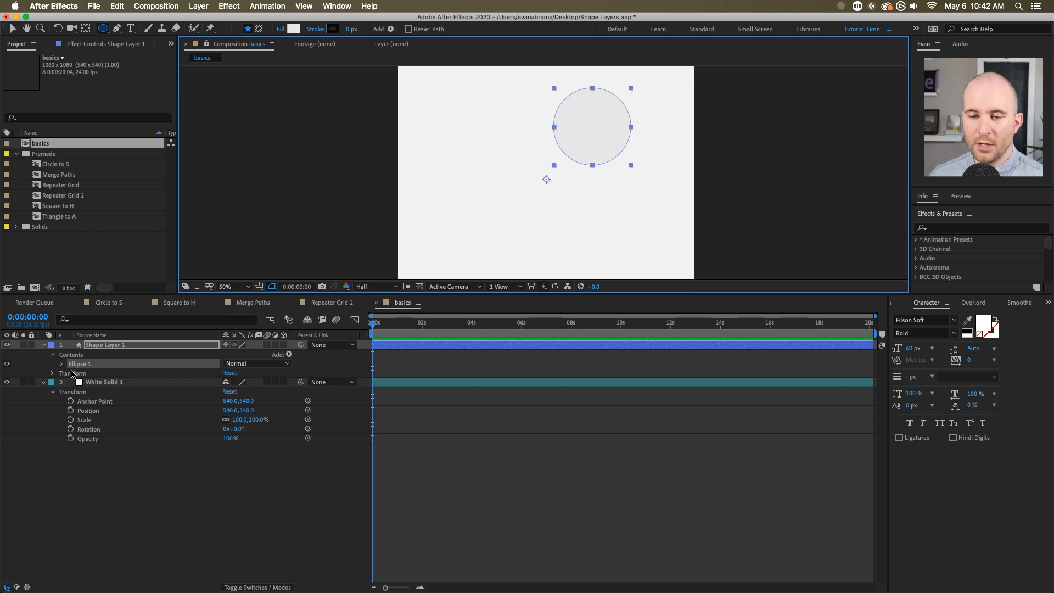
left_click(65, 366)
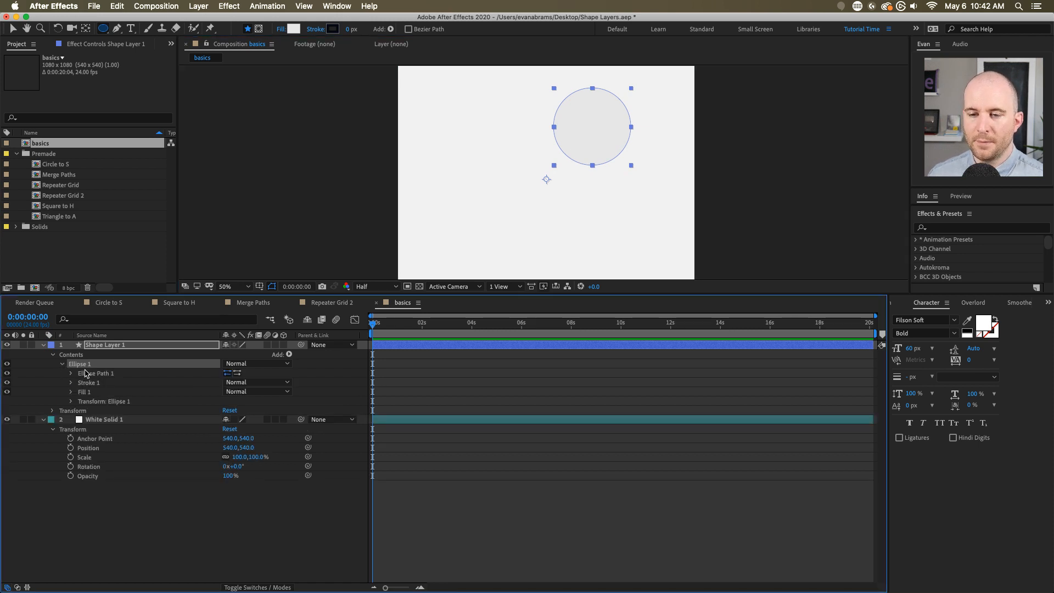
left_click(153, 345)
key("u")
key("u")
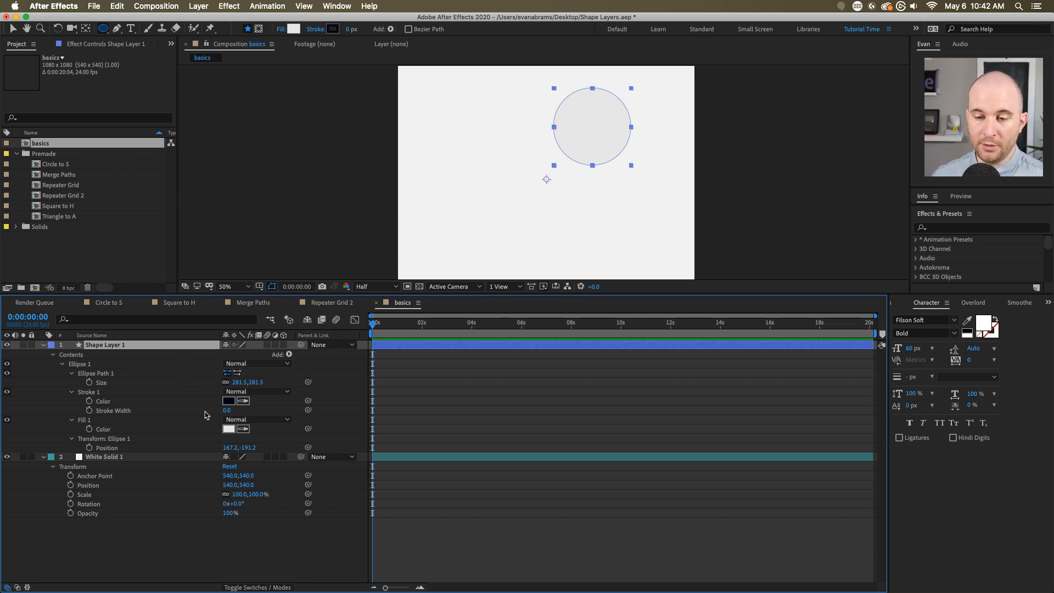
- Examine the Position value in Ellipse 1's group transform, and delete the shape layer holding the circle
left_click(129, 448)
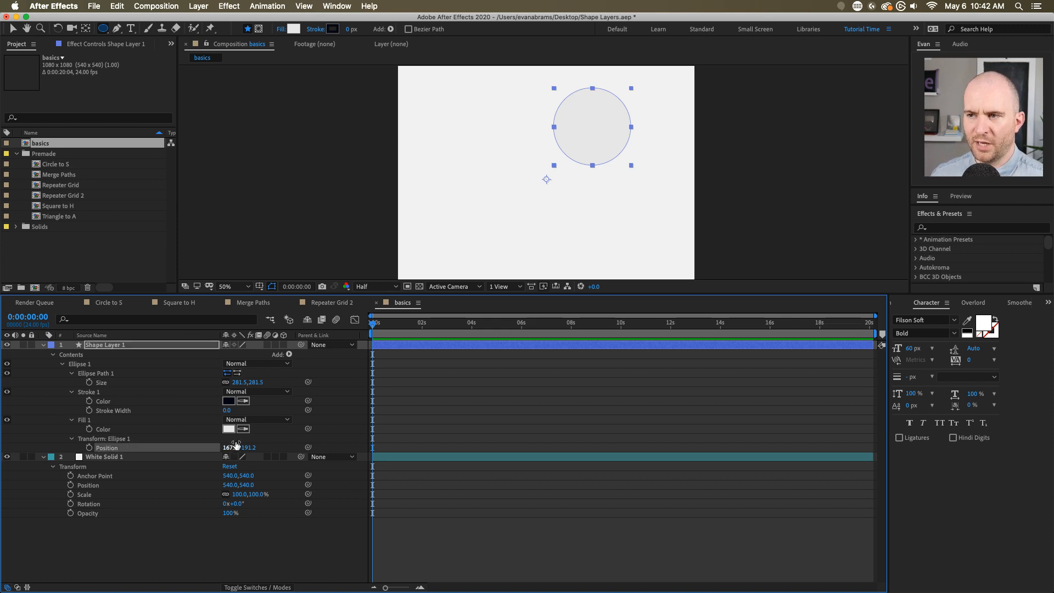
left_click(77, 364)
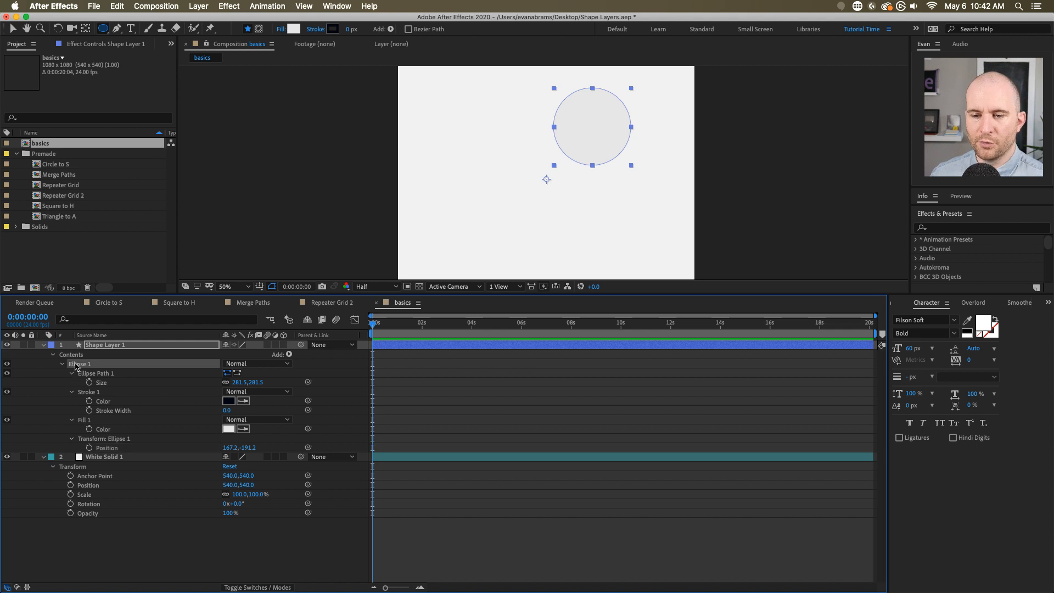
left_click(230, 448)
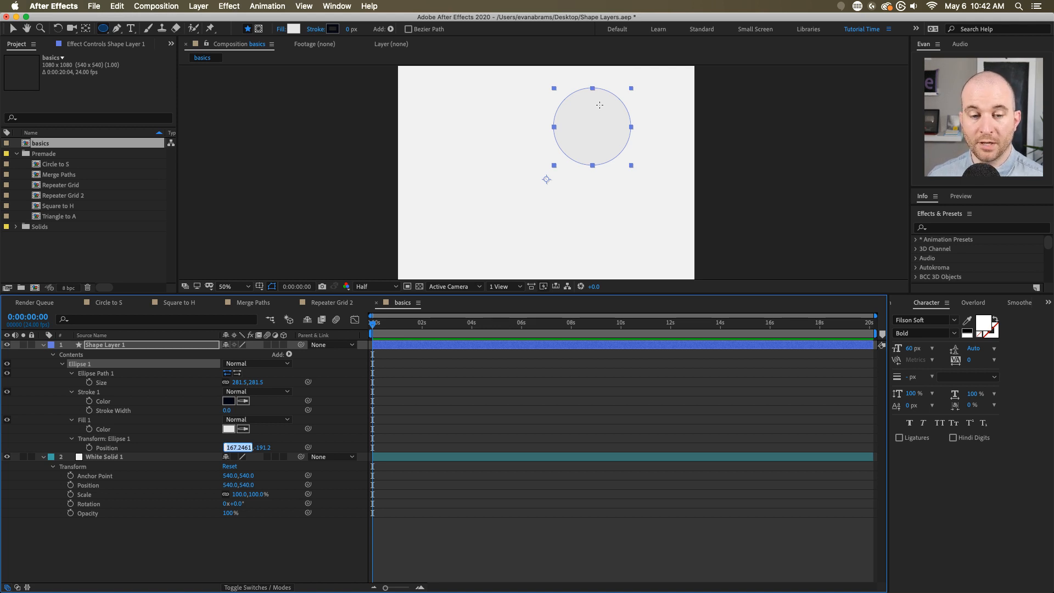
left_click(573, 345)
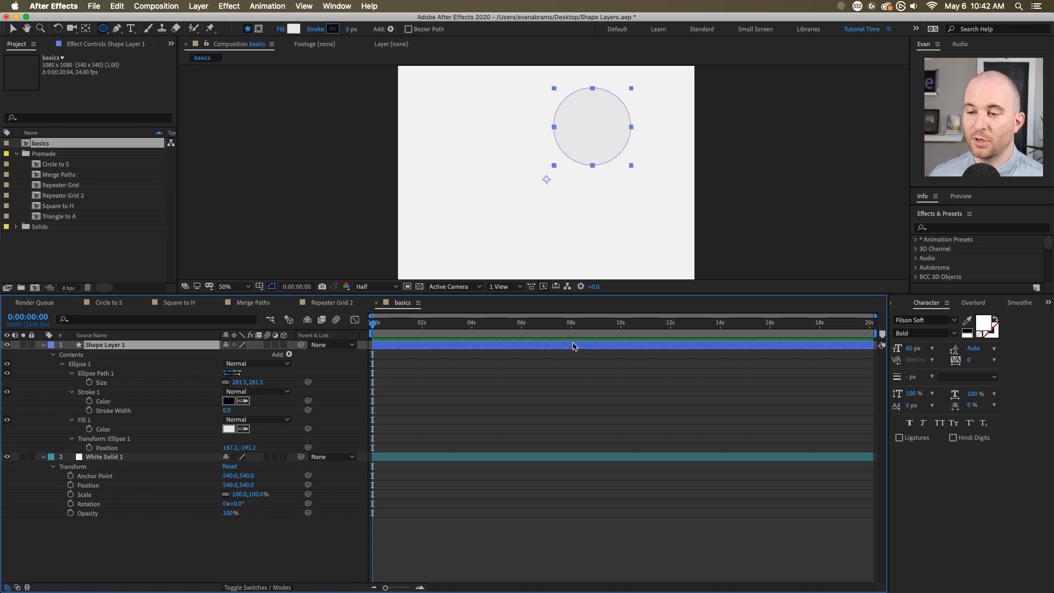
key("Delete")
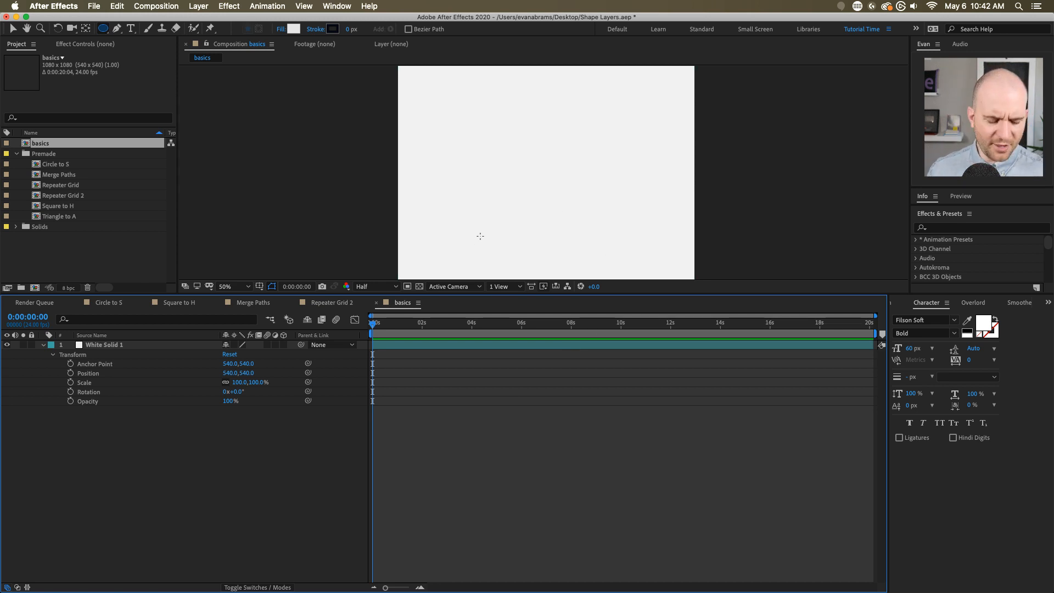
- Enlarge the composition viewing area, add a circle that fills the whole composition on a new shape layer, and expand its Ellipse 1 group
key("v")
key("comma")
key("comma")
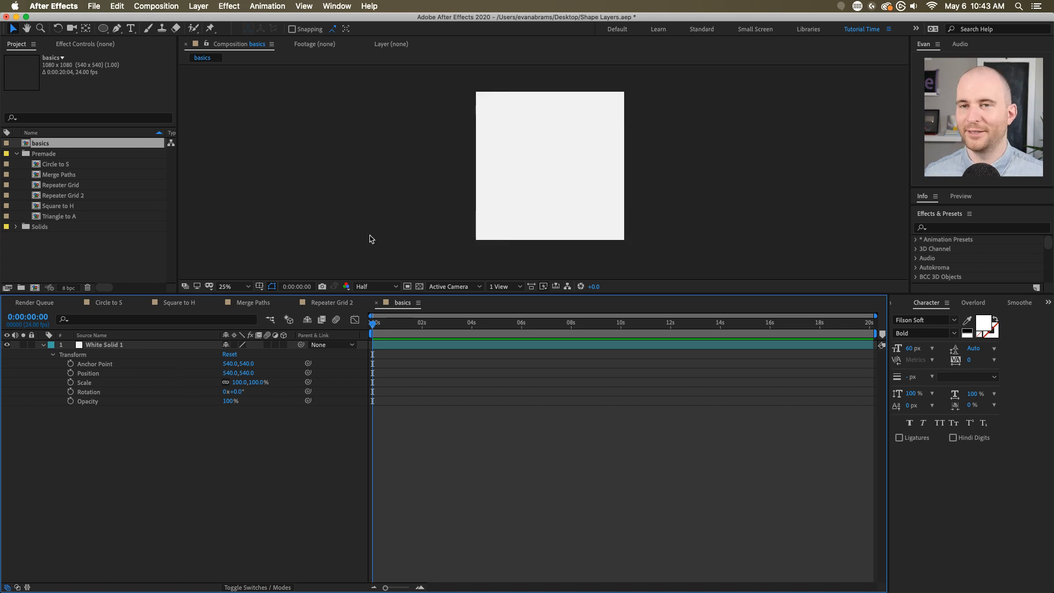
key("period")
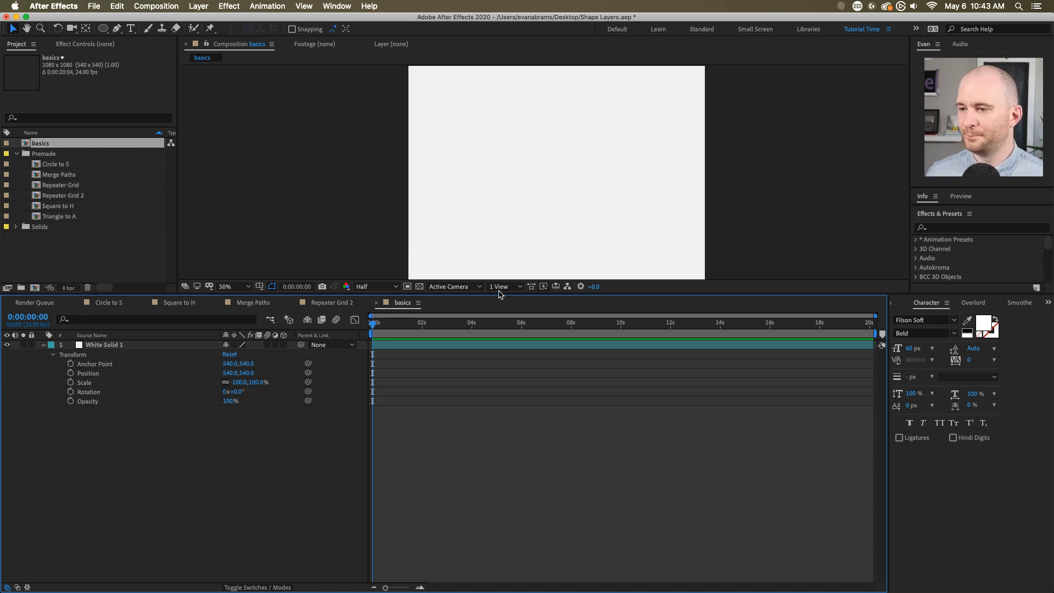
left_click_drag(499, 295, 500, 387)
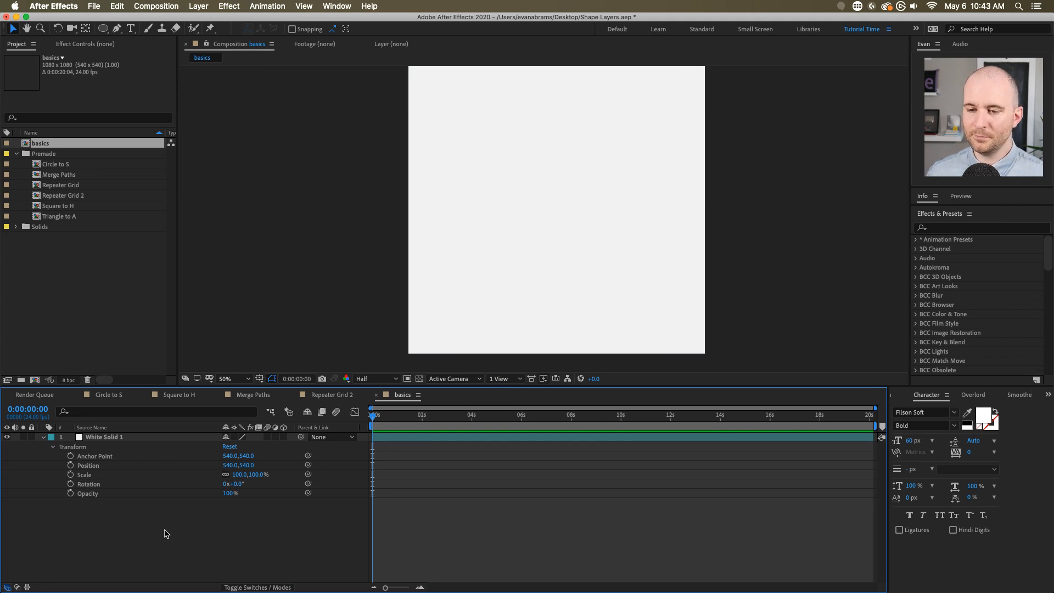
double_click(104, 29)
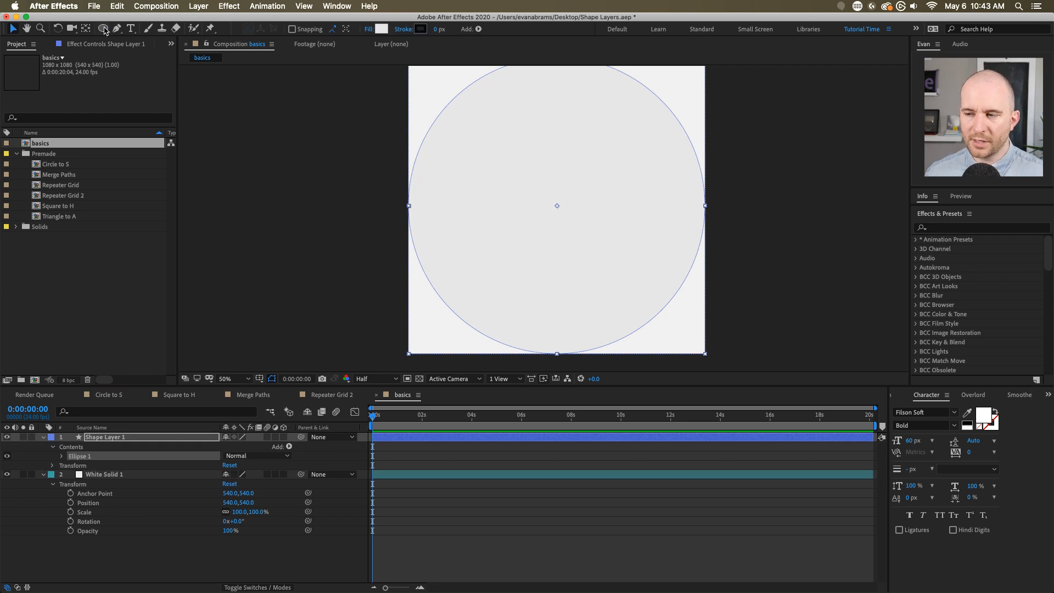
left_click(62, 456)
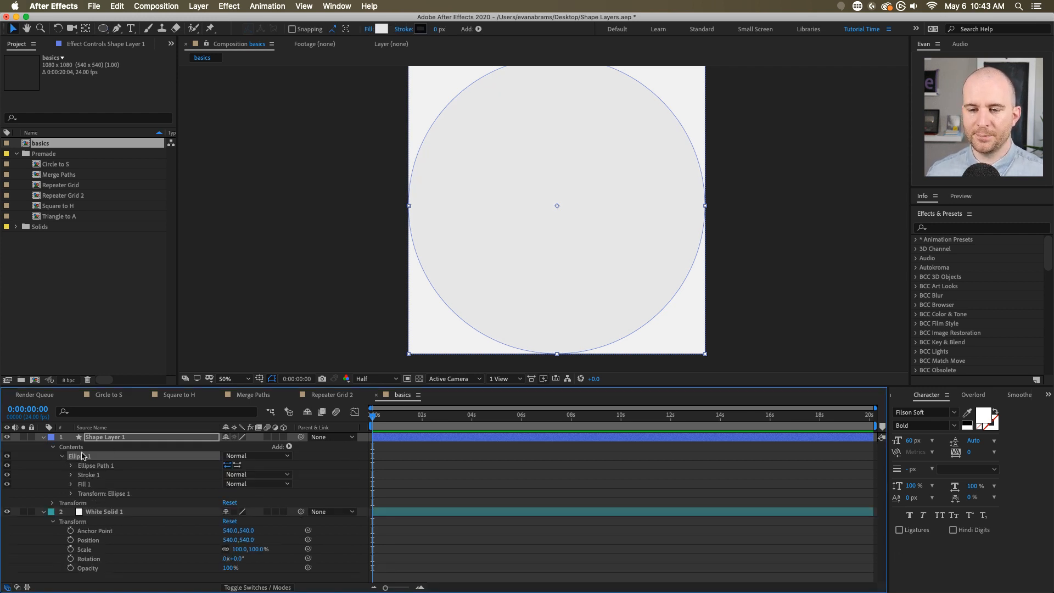
left_click(91, 466)
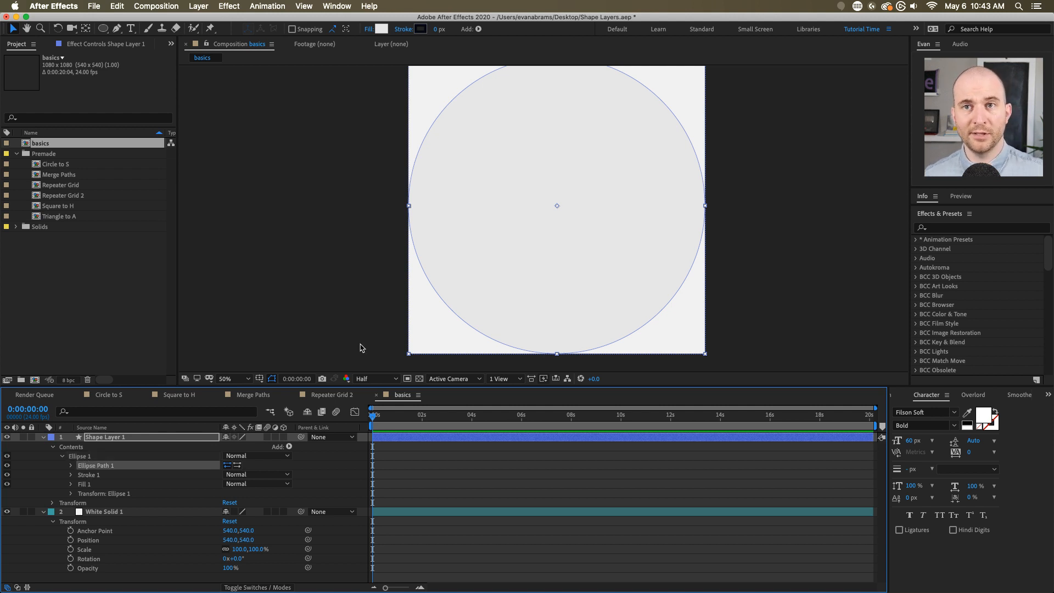
- Set the ellipse path's size to 160 by 160 and change the circle's fill colour to black
left_click(71, 465)
left_click_drag(261, 473, 210, 474)
left_click(381, 28)
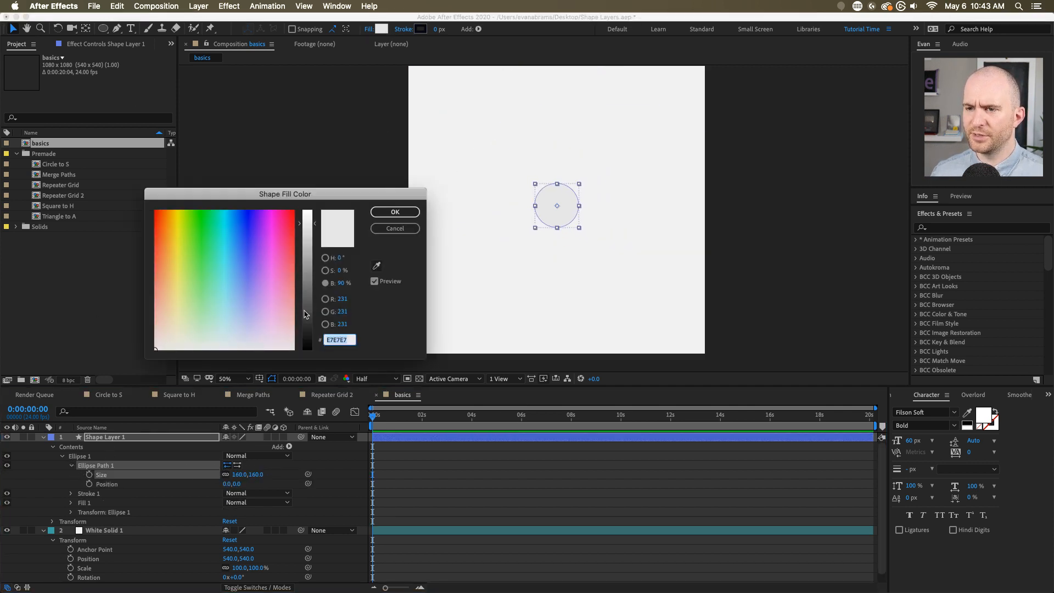
left_click_drag(307, 316, 311, 351)
left_click(395, 212)
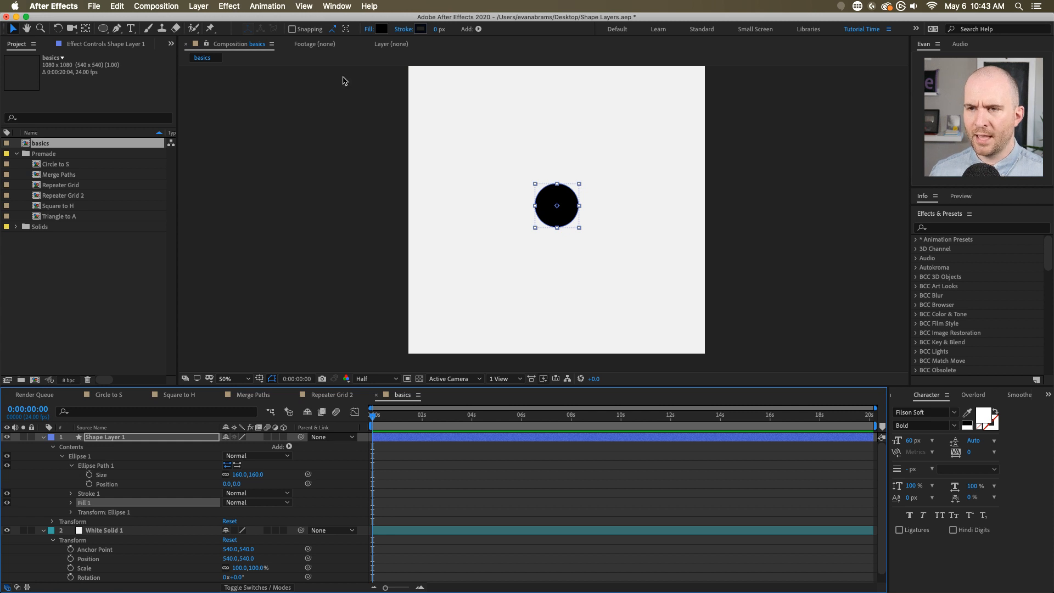
- Change the circle's fill to a radial gradient starting at about -19.6, -22.2 and ending at about 126.6, 98.4
left_click(369, 29)
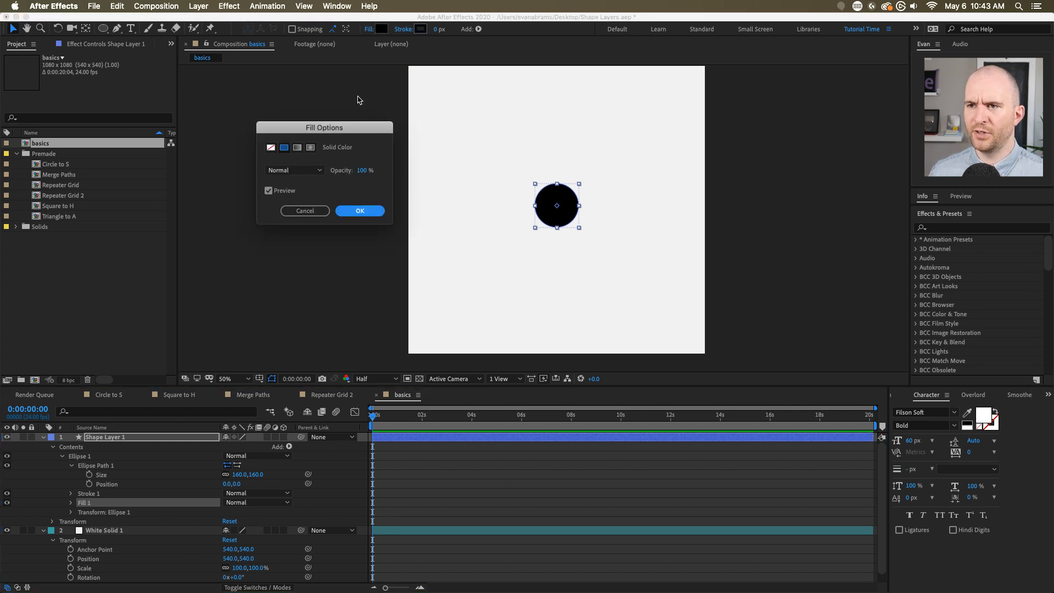
left_click(296, 140)
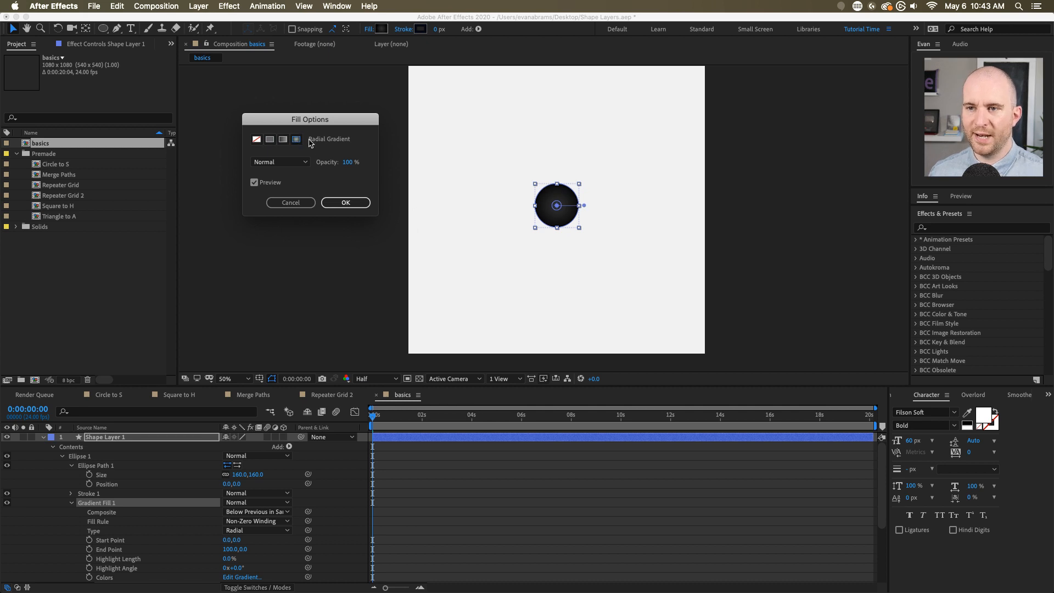
left_click(346, 203)
left_click_drag(555, 199, 591, 233)
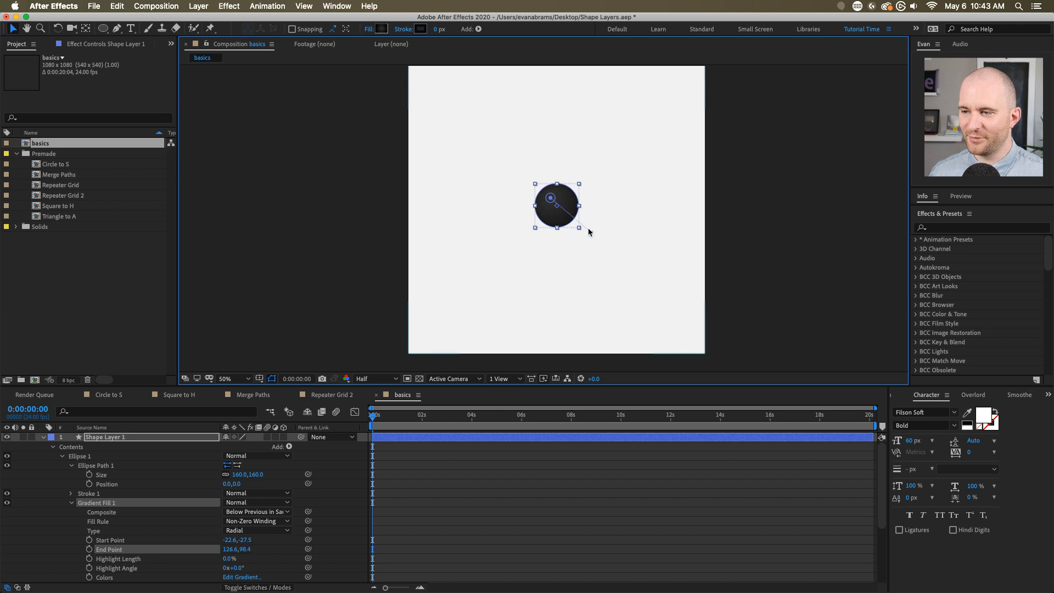
left_click_drag(550, 198, 551, 199)
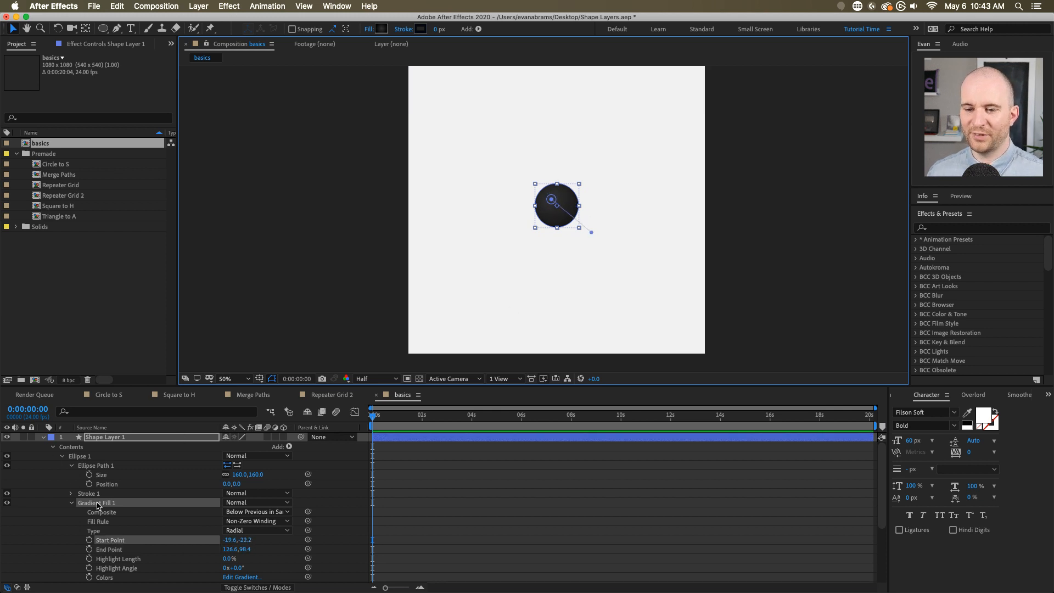
- Examine the gradient fill's type, start and end points, highlight length and angle, and opacity
scroll(99, 503, "down", 3)
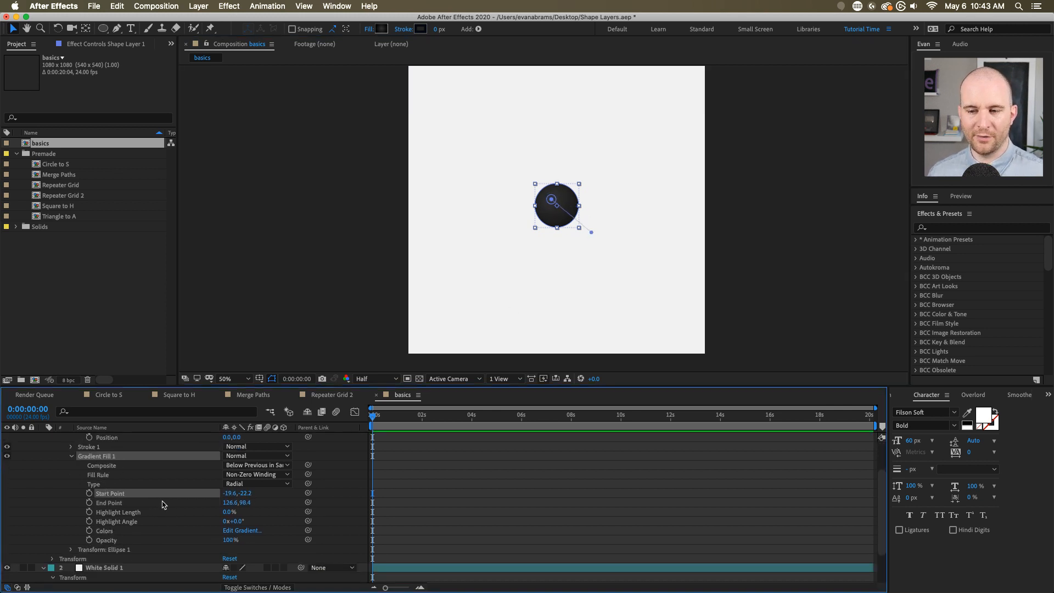
left_click(122, 502, "shift")
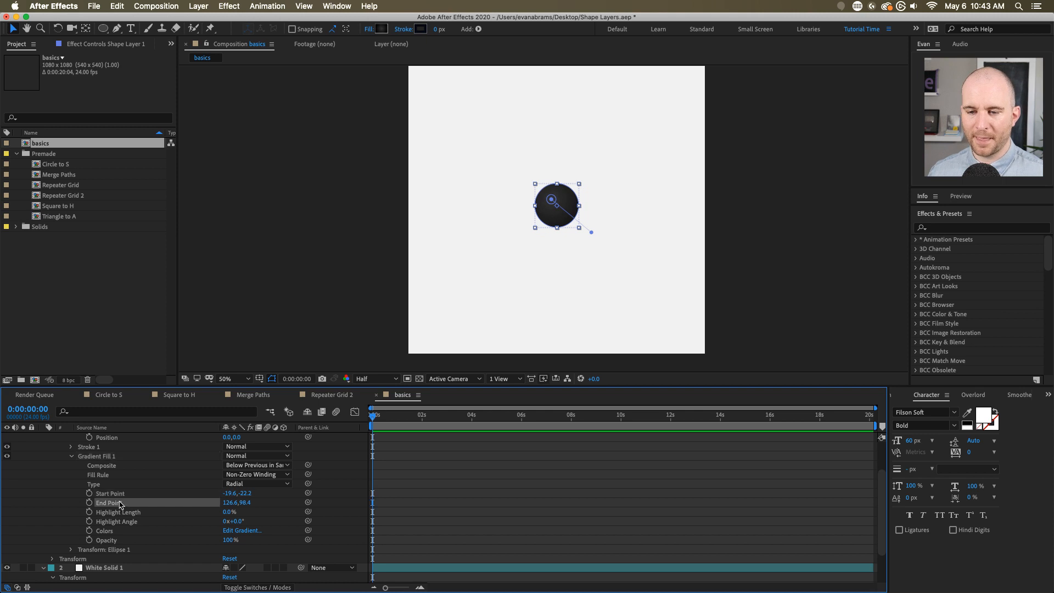
left_click(98, 485)
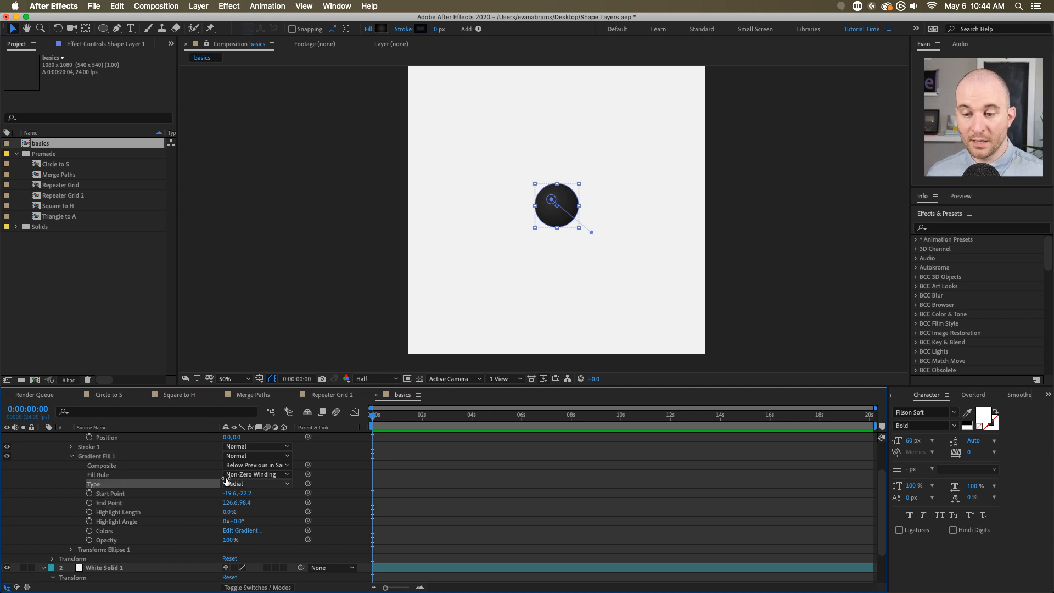
left_click(139, 513)
left_click(129, 522, "shift")
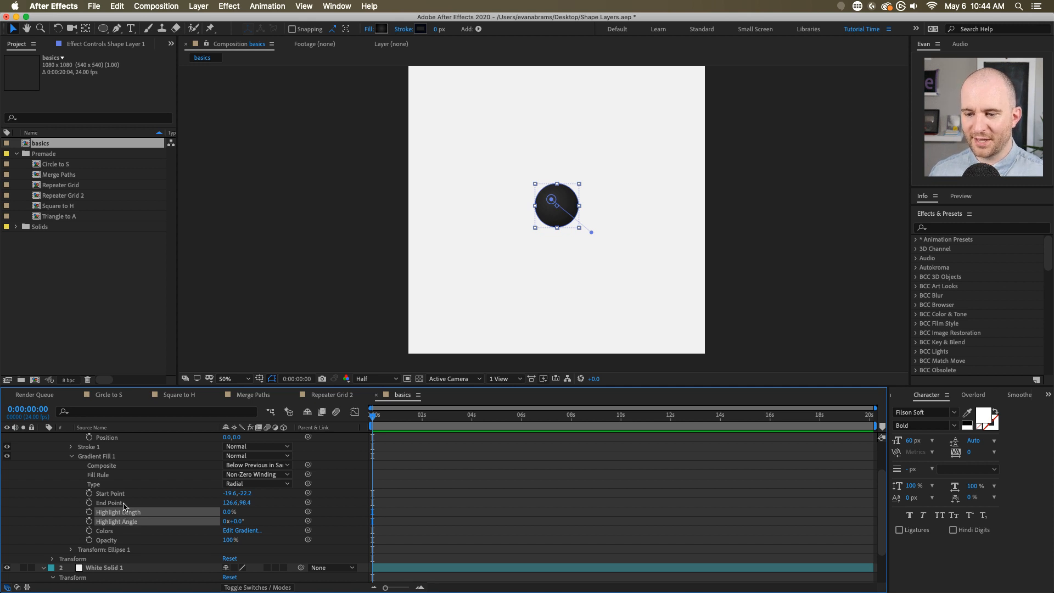
left_click(125, 504)
left_click(137, 540)
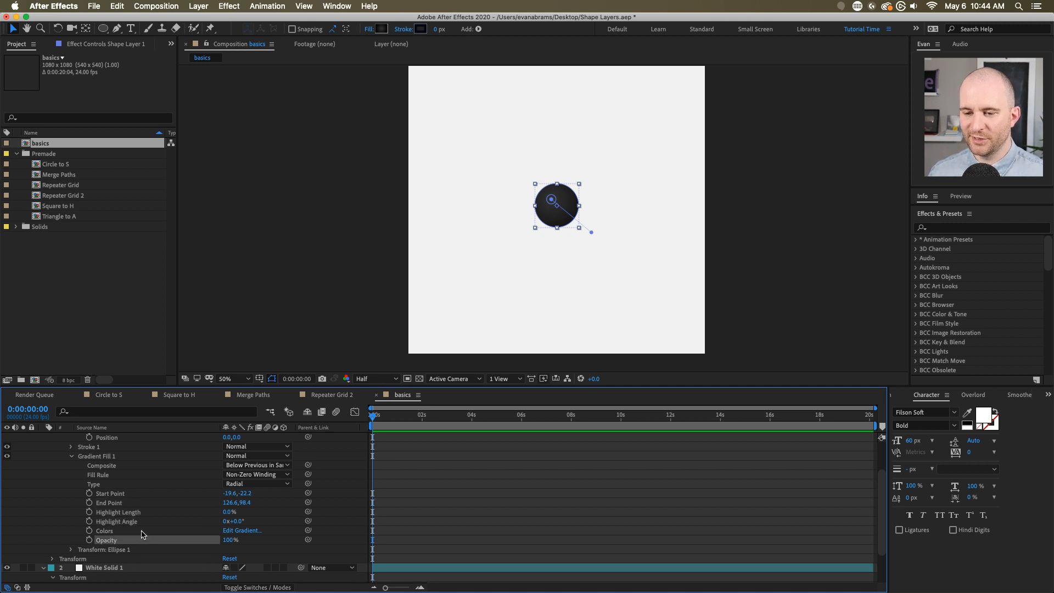
- Lighten the gradient's start colour to 595959 and deselect the shape
left_click(144, 530)
left_click(238, 530)
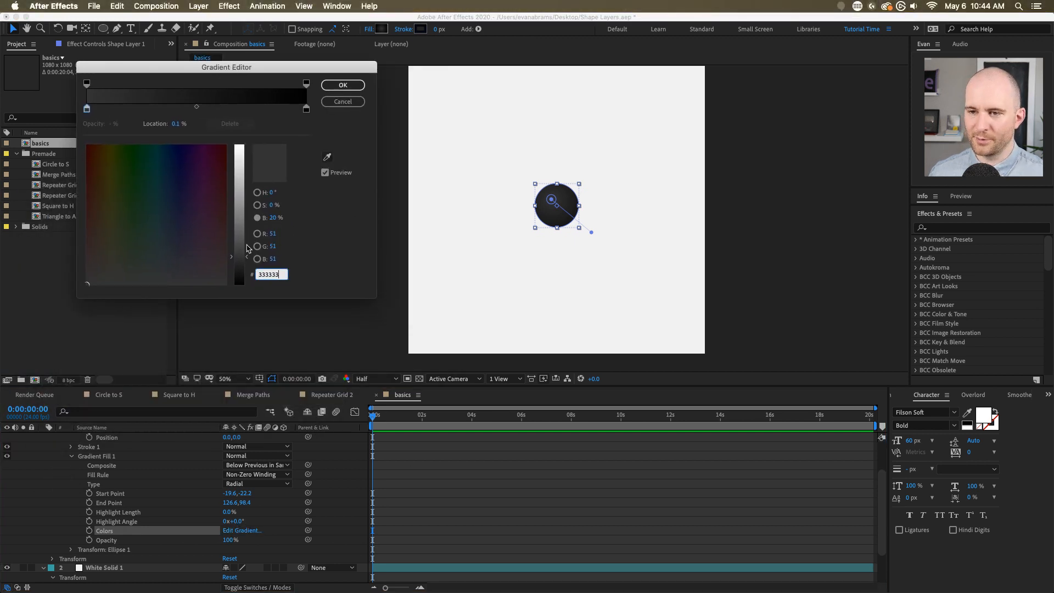
left_click_drag(247, 257, 248, 236)
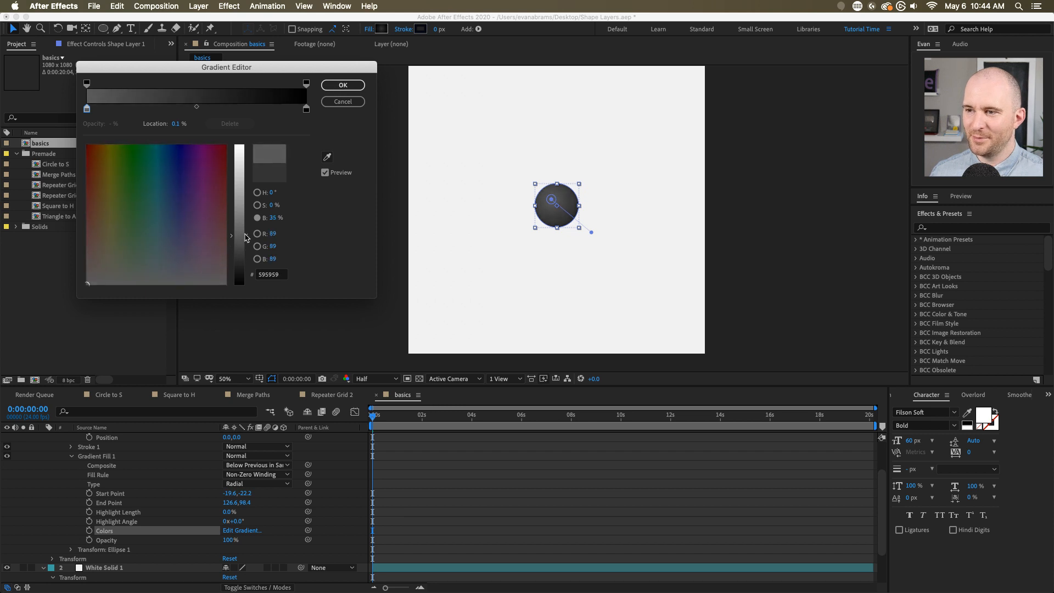
left_click(343, 85)
left_click(416, 518)
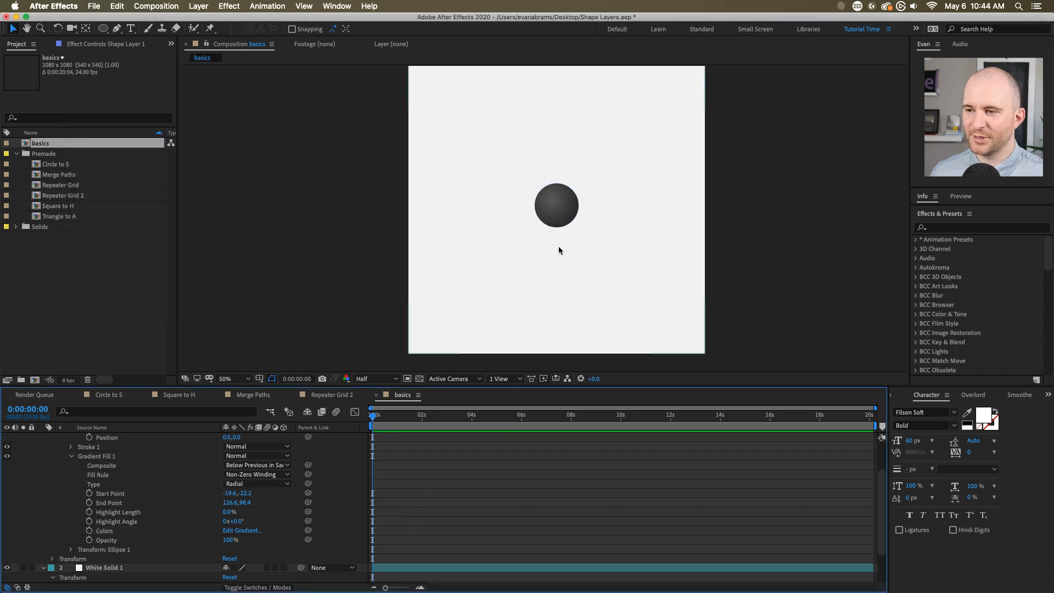
- Reposition the gradient's start point to about -31.5, -26.0 and end point to about 61.1, 63.4, and select the circle's shape layer
left_click(567, 212)
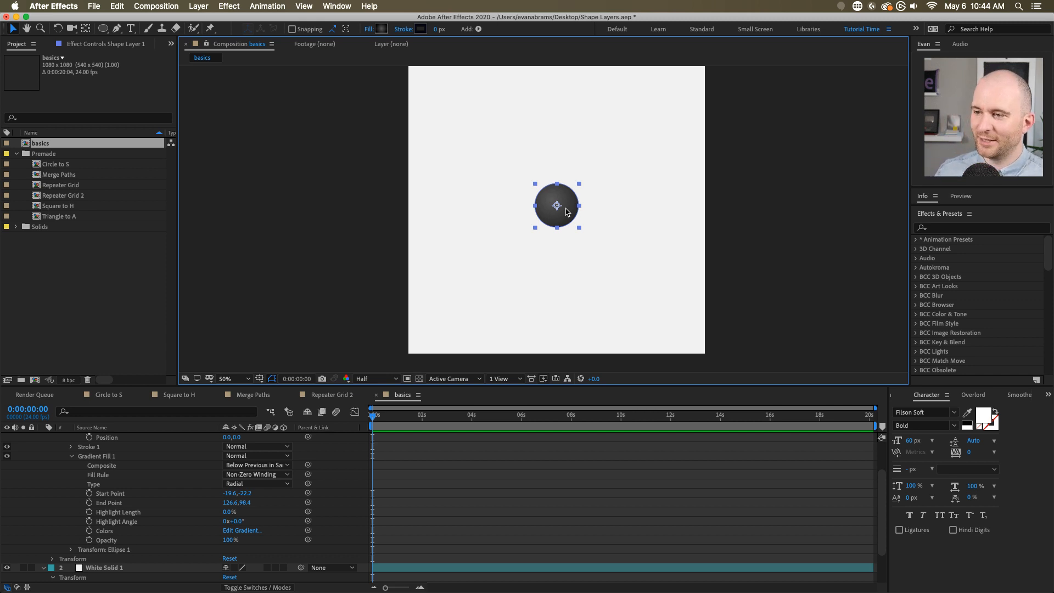
scroll(562, 198, "up", 2)
scroll(551, 221, "down", 1)
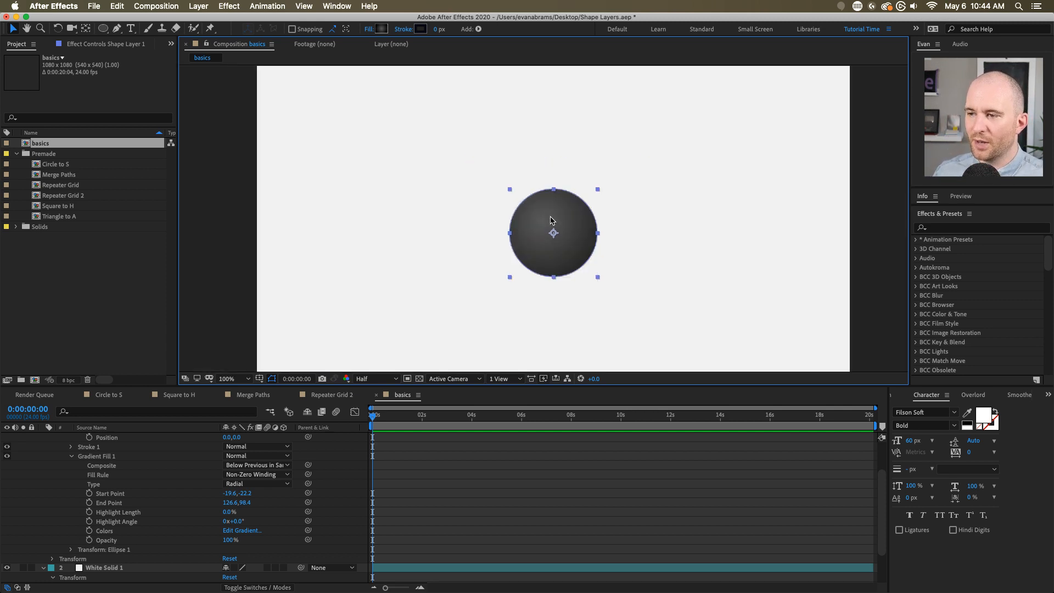
scroll(552, 220, "down", 1)
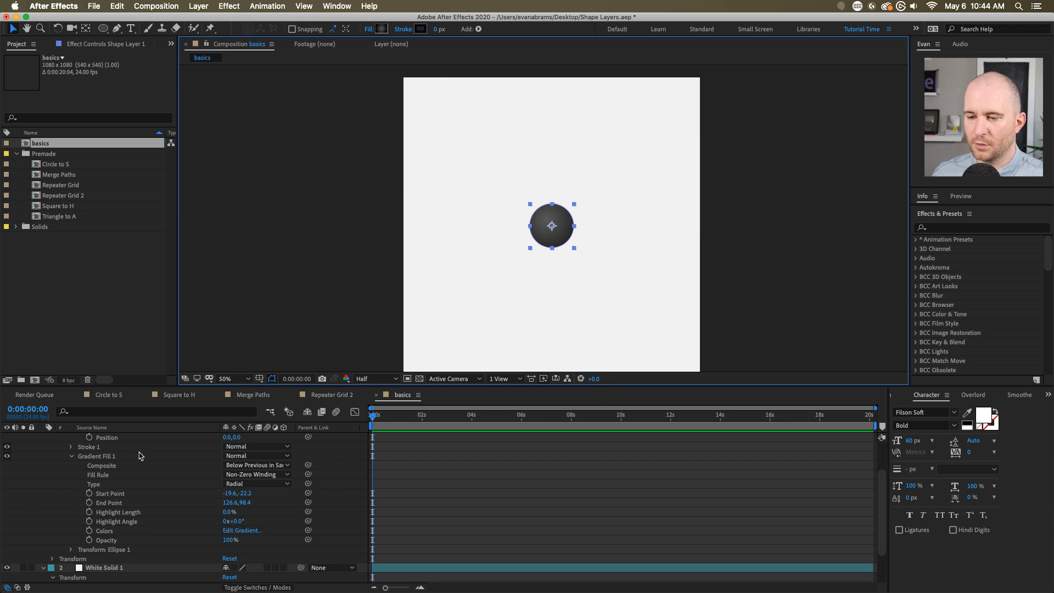
scroll(139, 455, "up", 2)
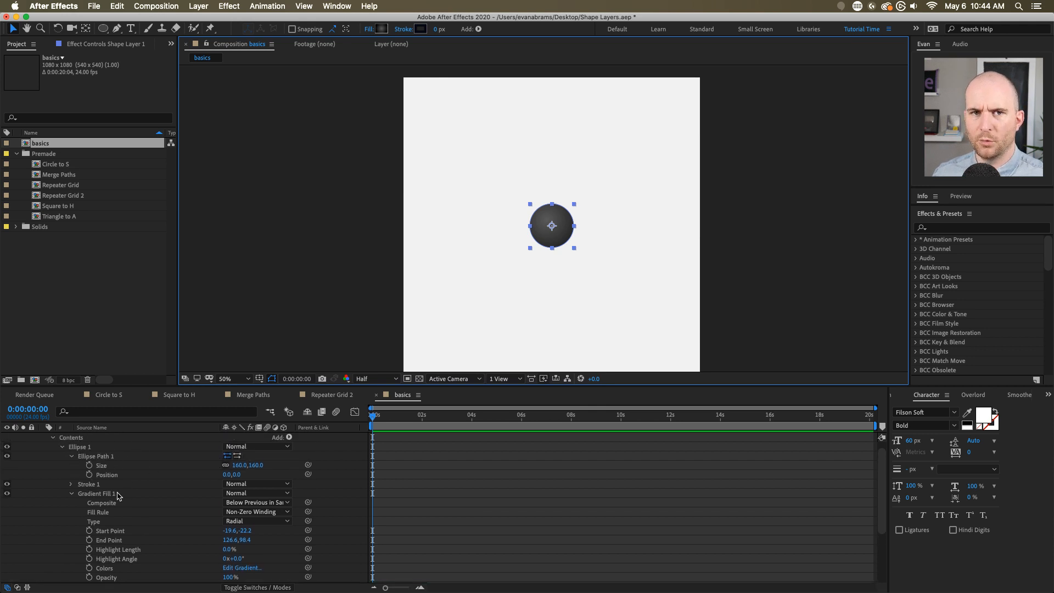
left_click(104, 494)
left_click_drag(586, 253, 543, 218)
left_click(521, 411)
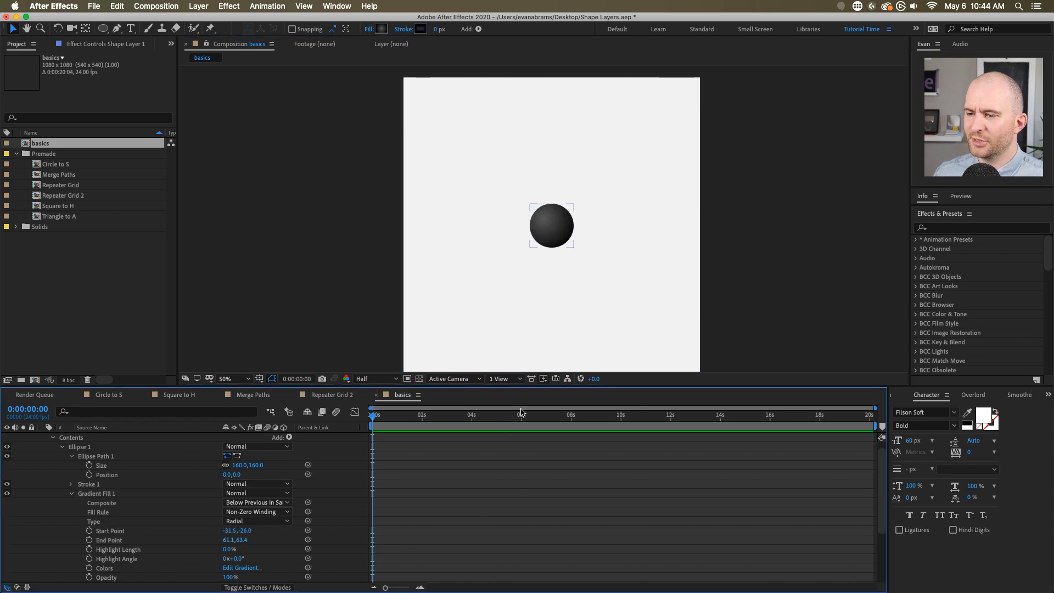
scroll(329, 438, "up", 1)
left_click(104, 436)
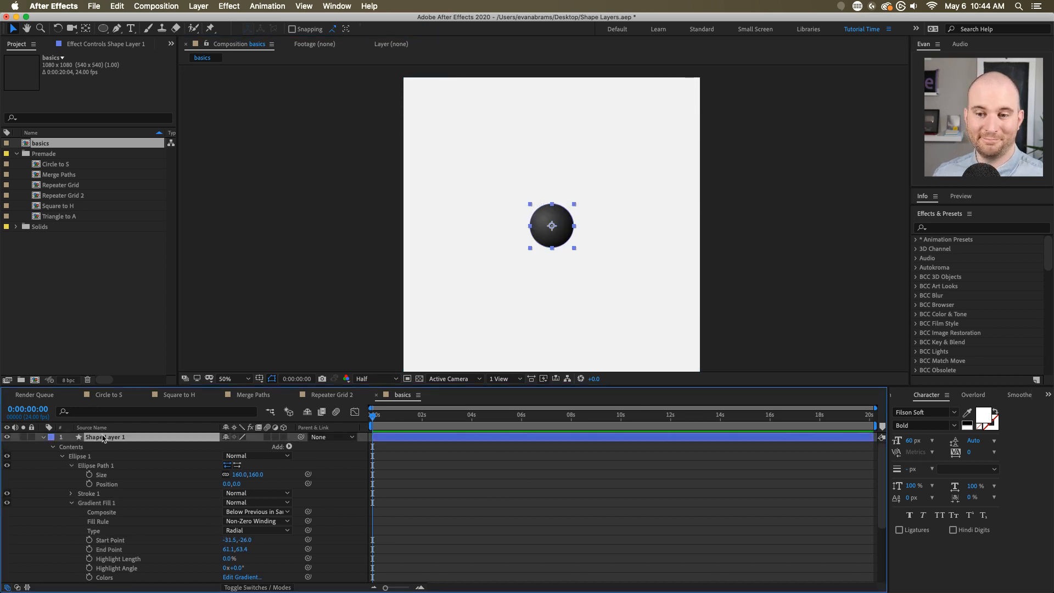
- Collapse the circle's shape layer, rename it Middle, and deselect it
left_click(43, 437)
key("Return")
type("Middle")
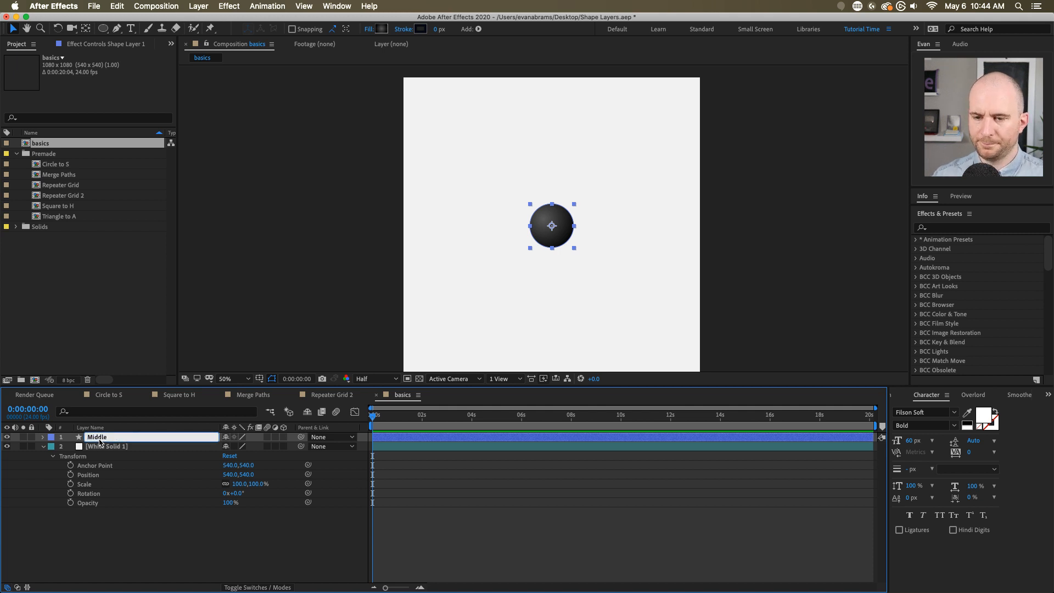
key("Return")
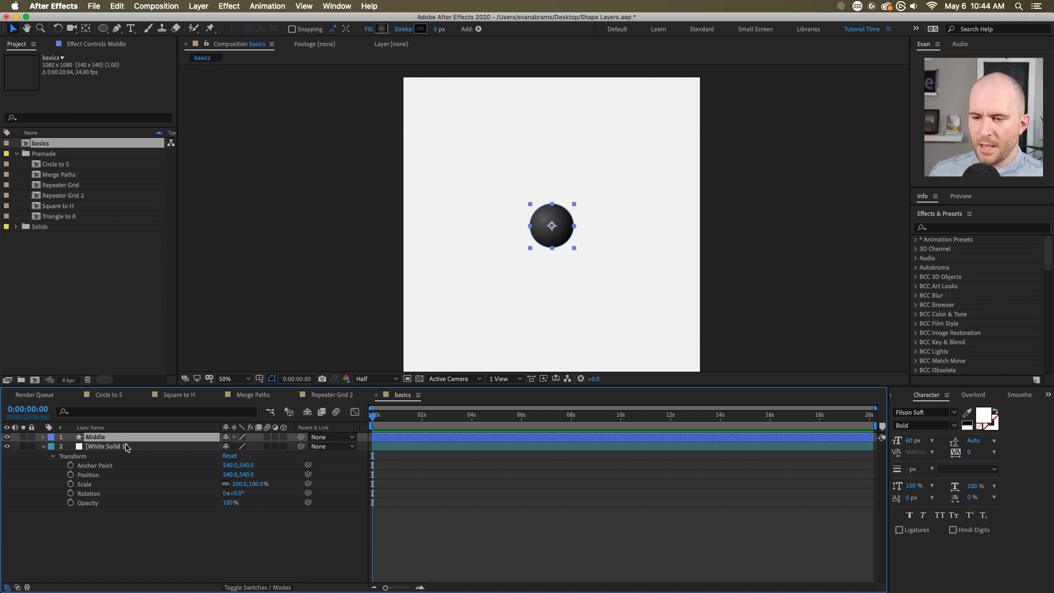
left_click(456, 564)
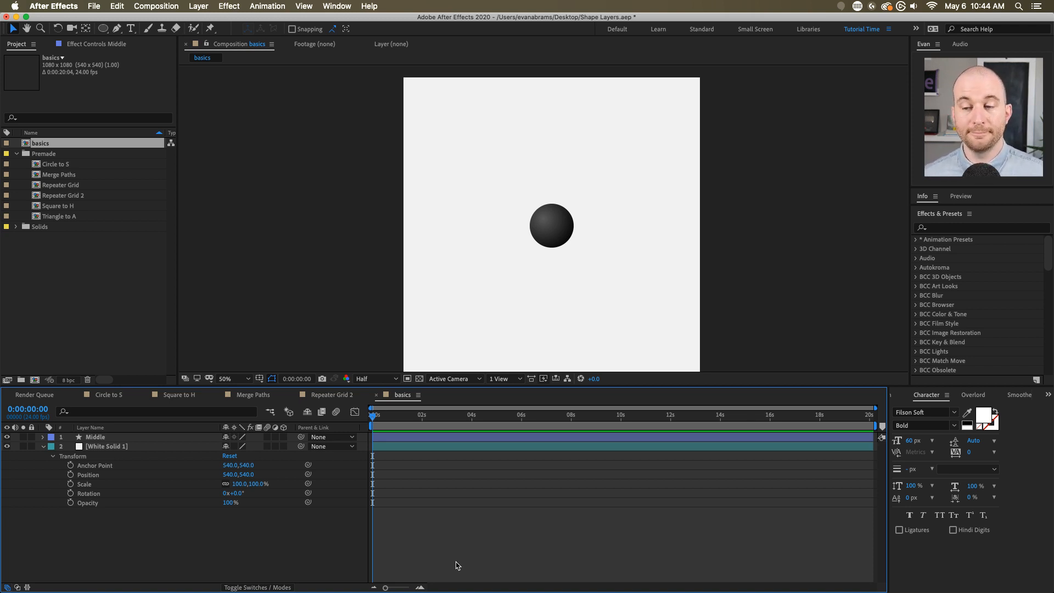
- Start animating the Middle layer's scale with a keyframe of 0% at the first frame
left_click(555, 219)
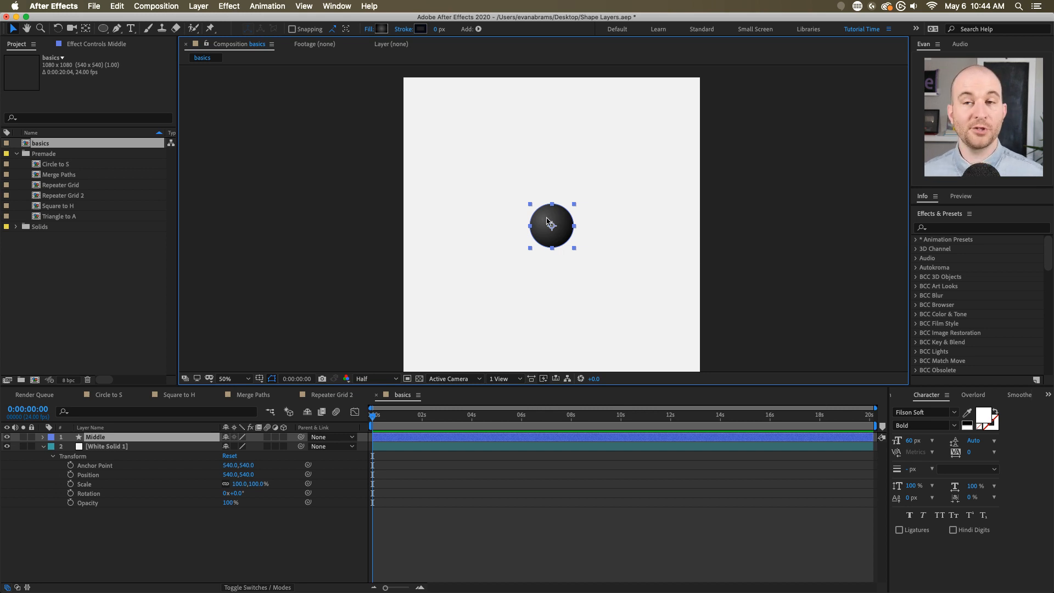
key("s")
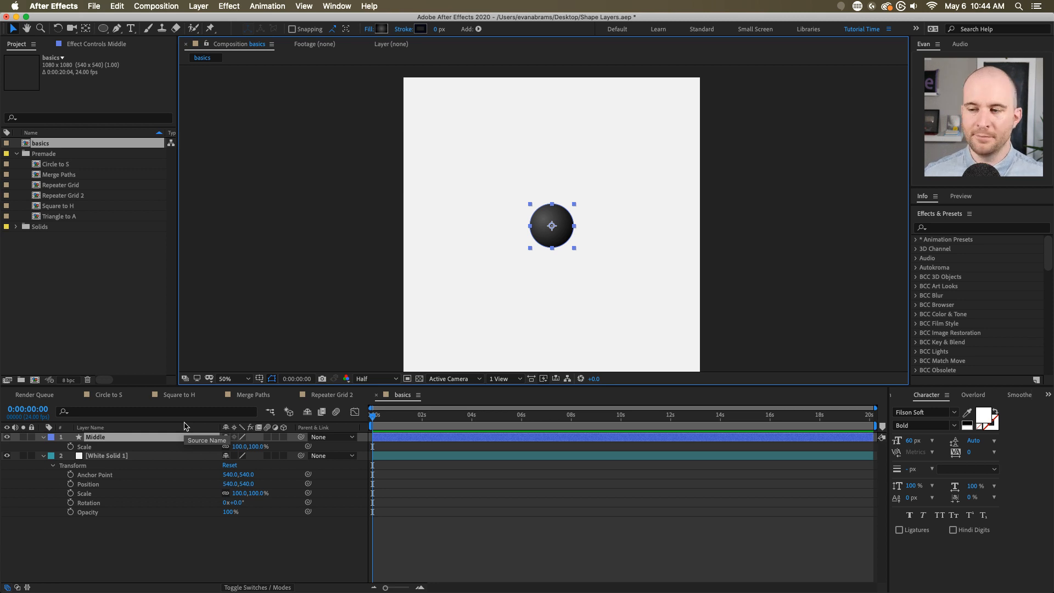
left_click(71, 446)
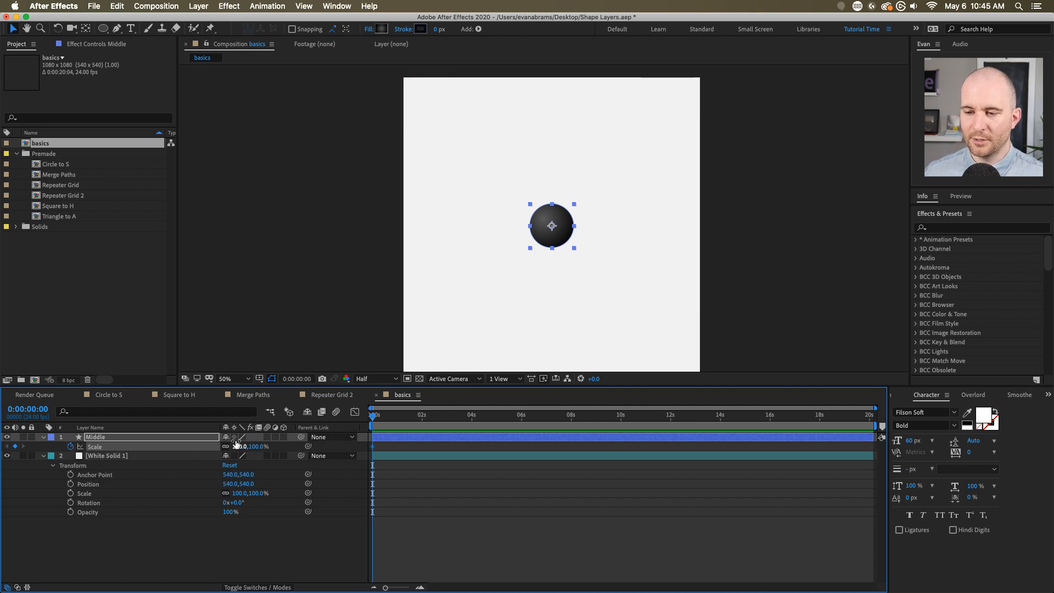
left_click(241, 446)
type("00")
key("Return")
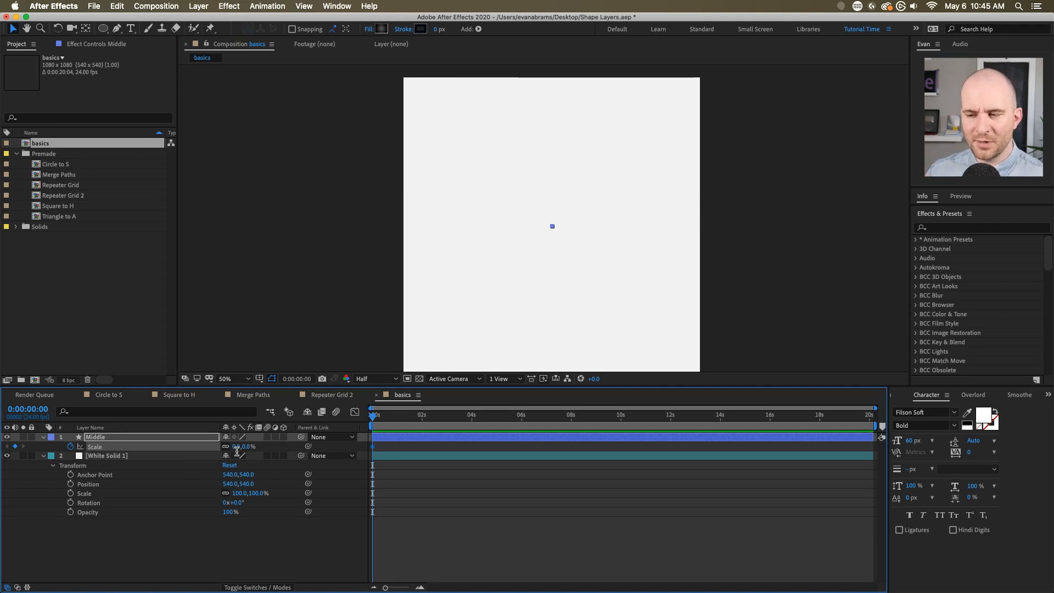
- Add a 100% scale keyframe at 0:00:01:06 on the Middle layer and preview the growth from the start
left_click(582, 529)
key("shift+Page_Down")
key("shift+Page_Down")
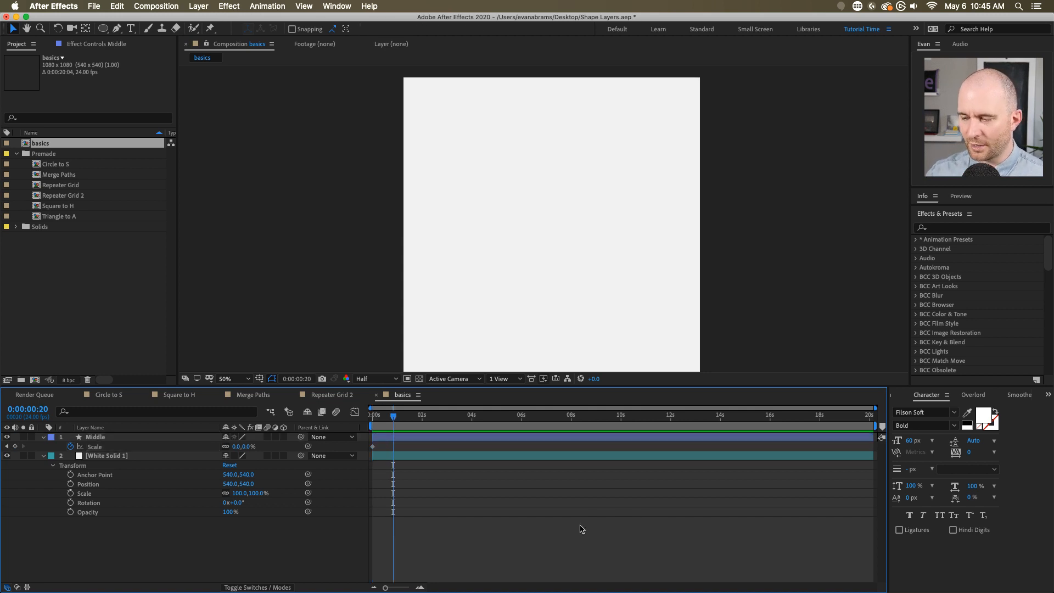
key("shift+Page_Down")
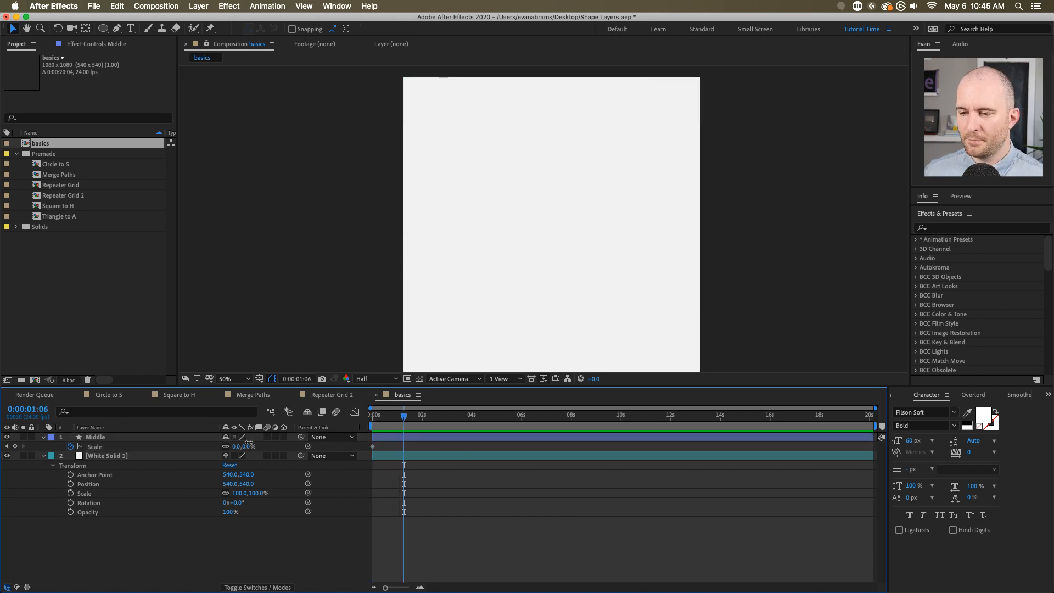
left_click_drag(249, 443, 254, 444)
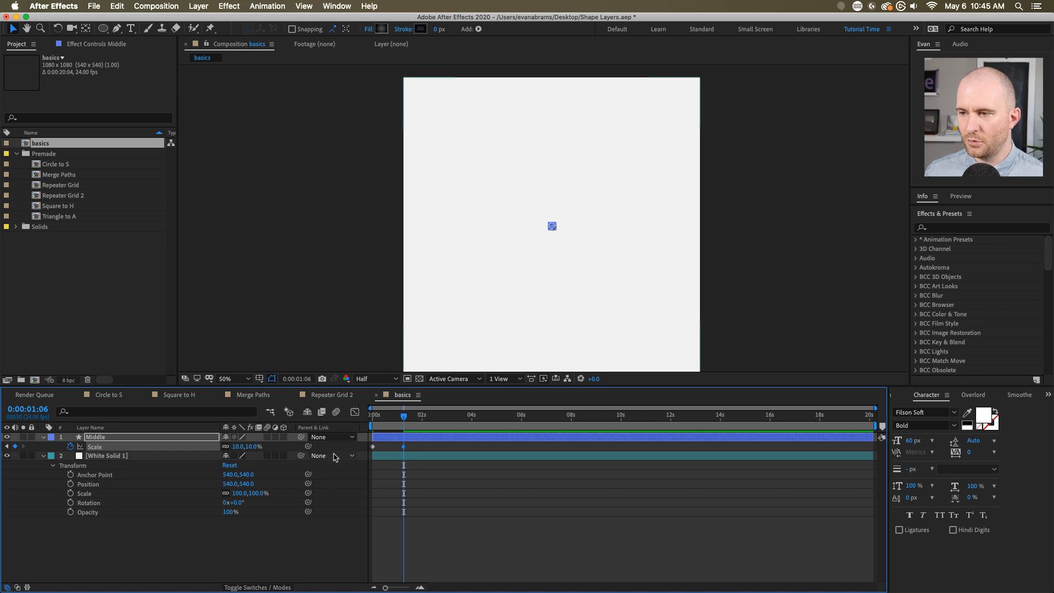
left_click(252, 447)
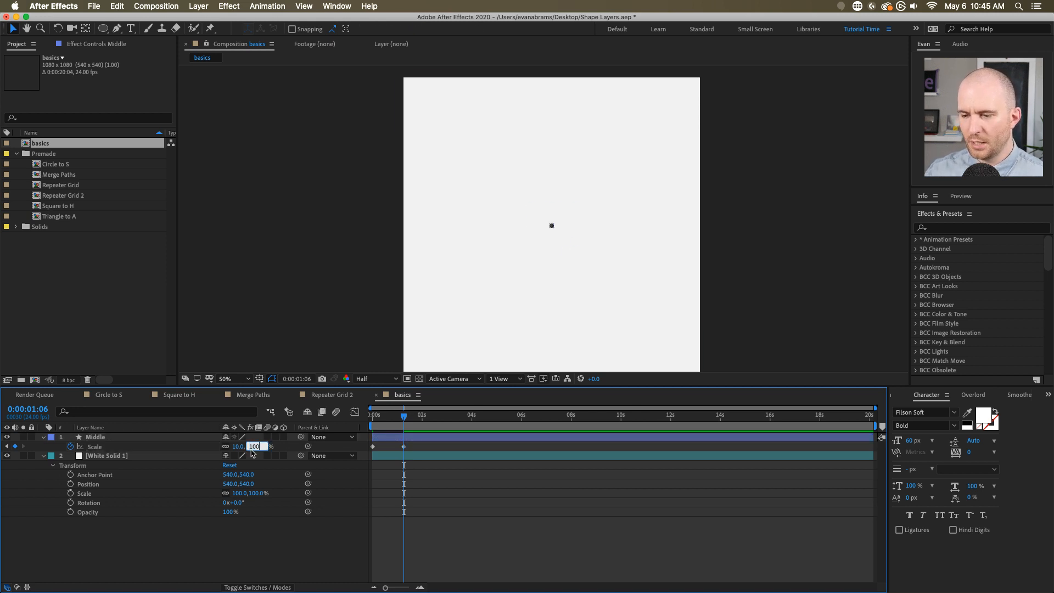
type("100")
key("Return")
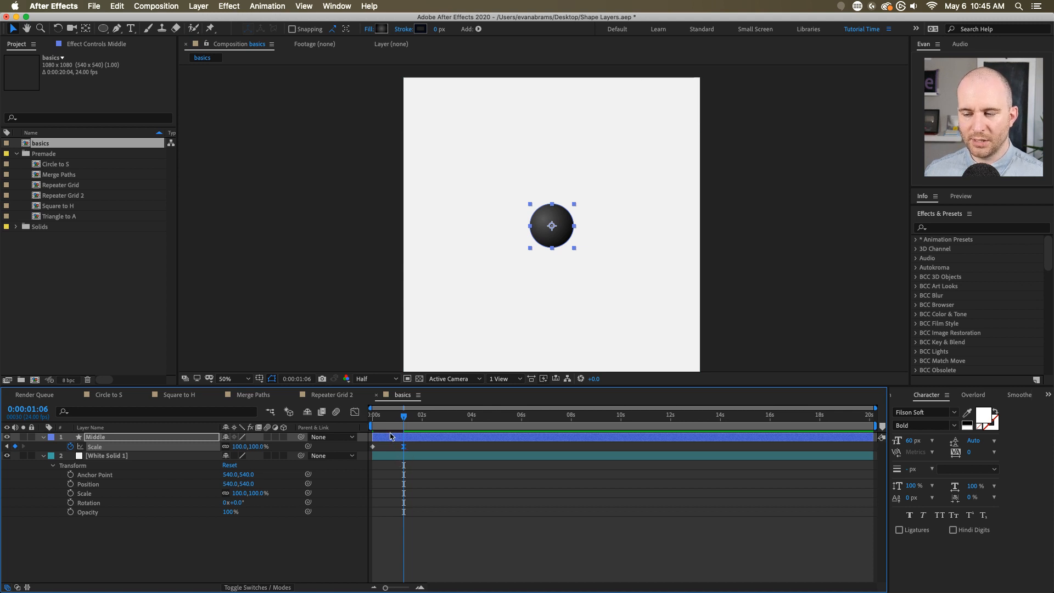
key("Home")
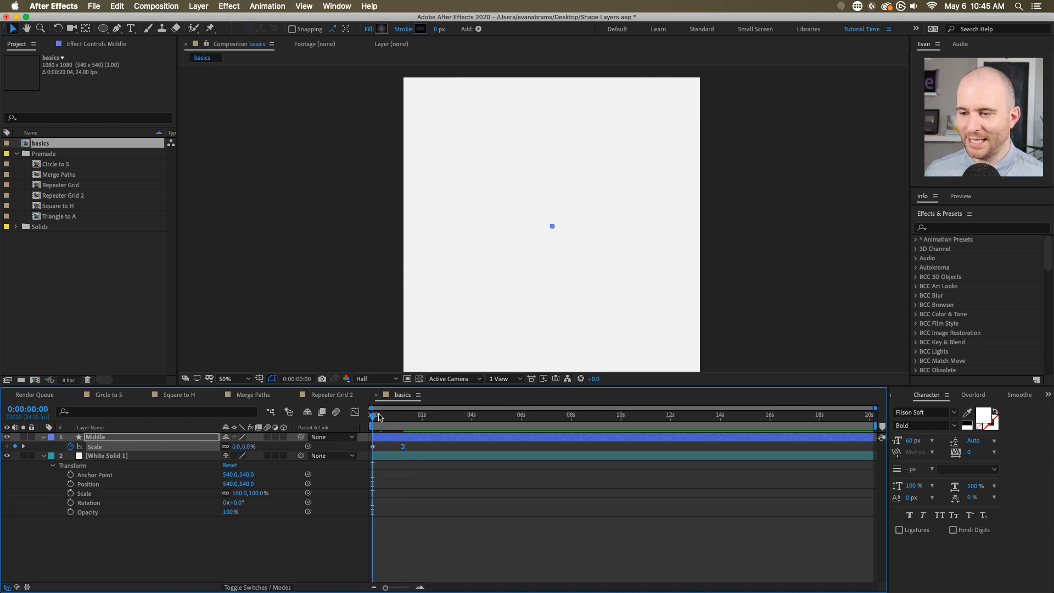
left_click_drag(379, 416, 403, 417)
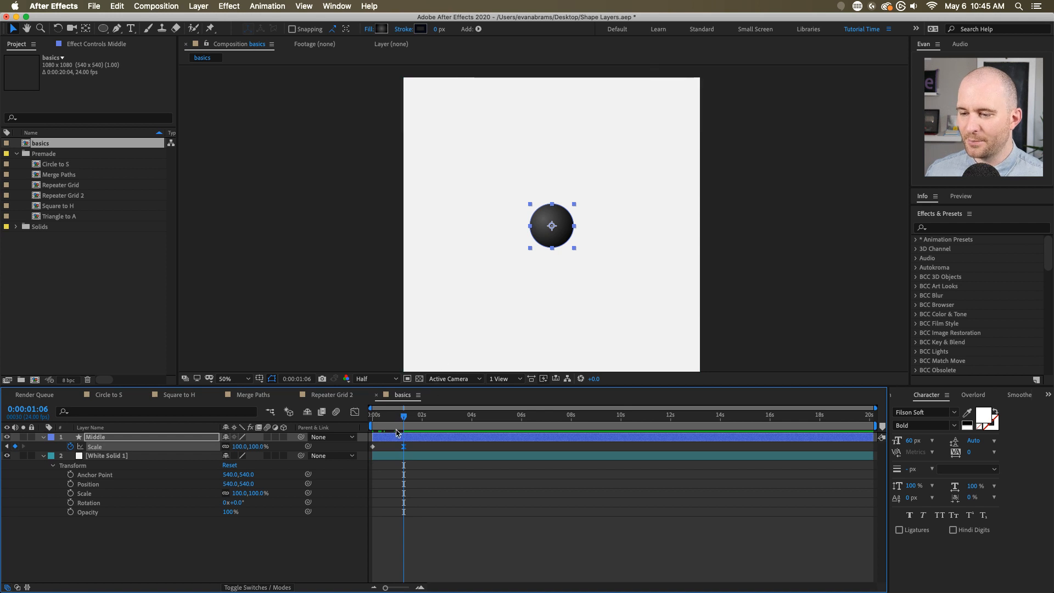
key("Home")
key("space")
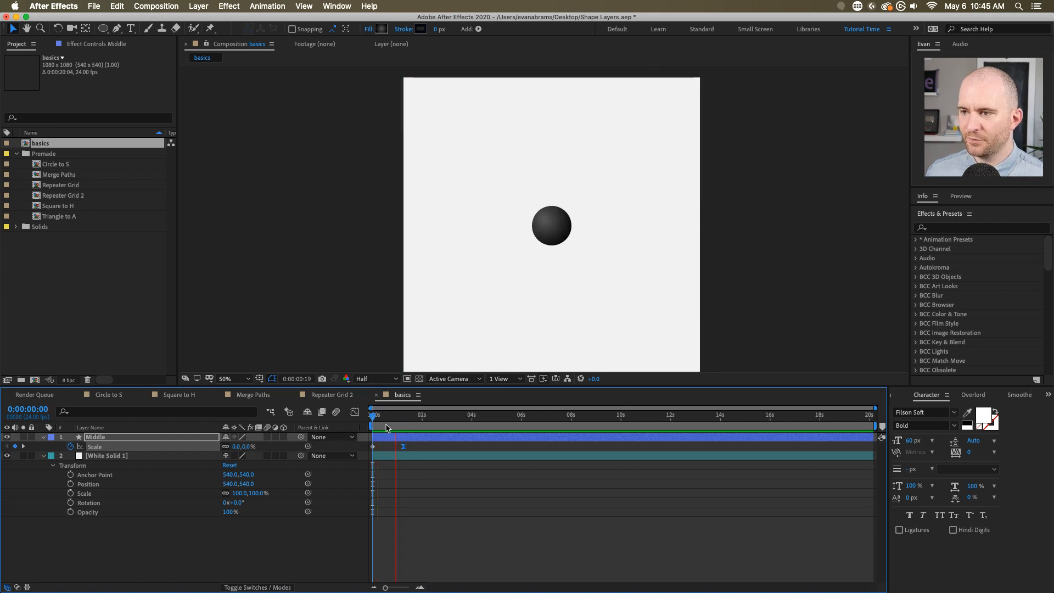
- Open the Middle layer's scale animation in the Graph Editor and switch to the value graph
left_click(403, 420)
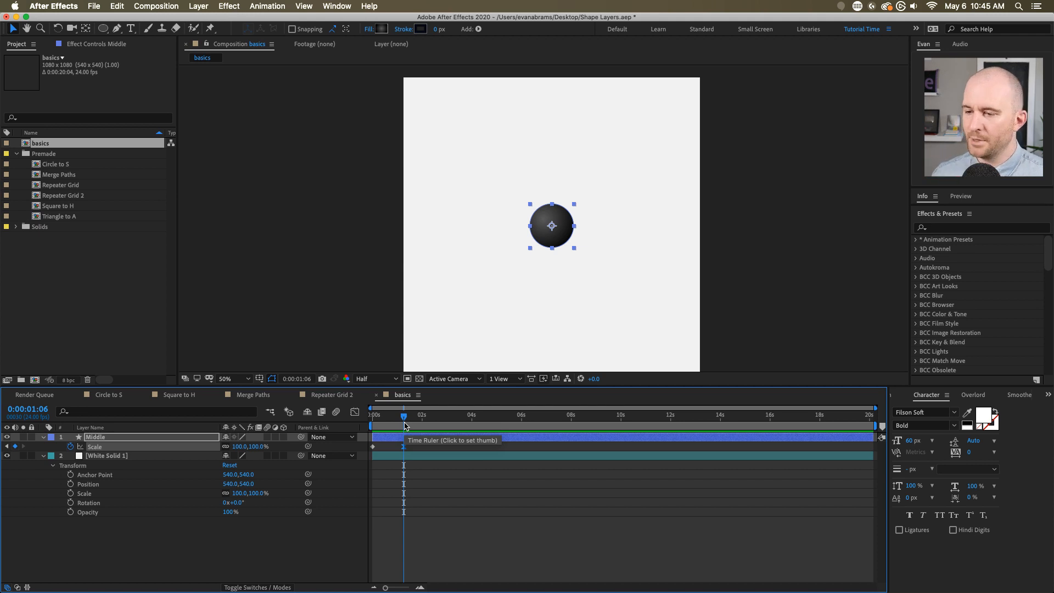
left_click(354, 411)
left_click(512, 575)
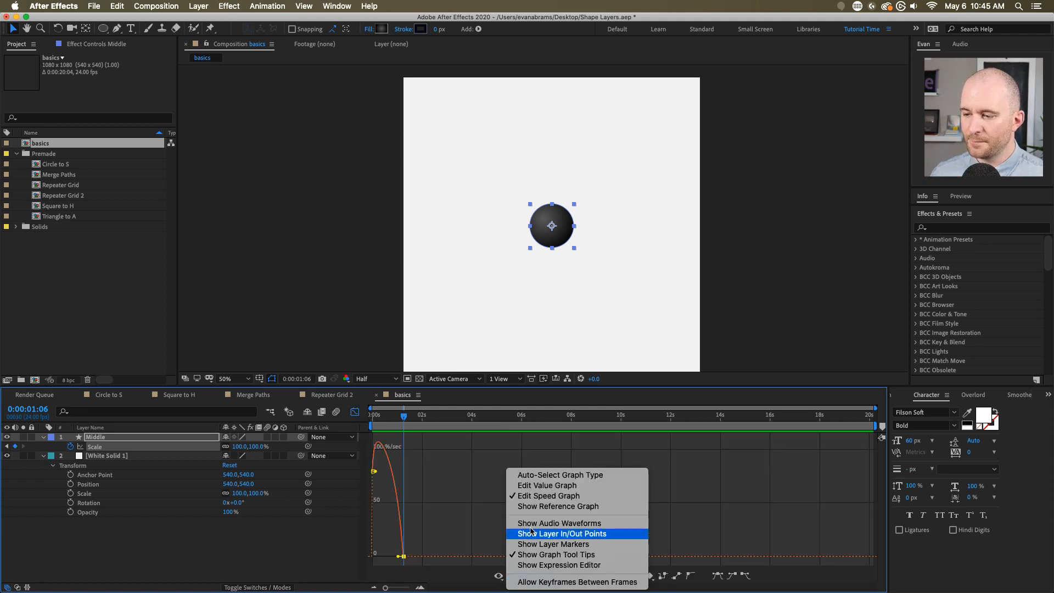
left_click(548, 485)
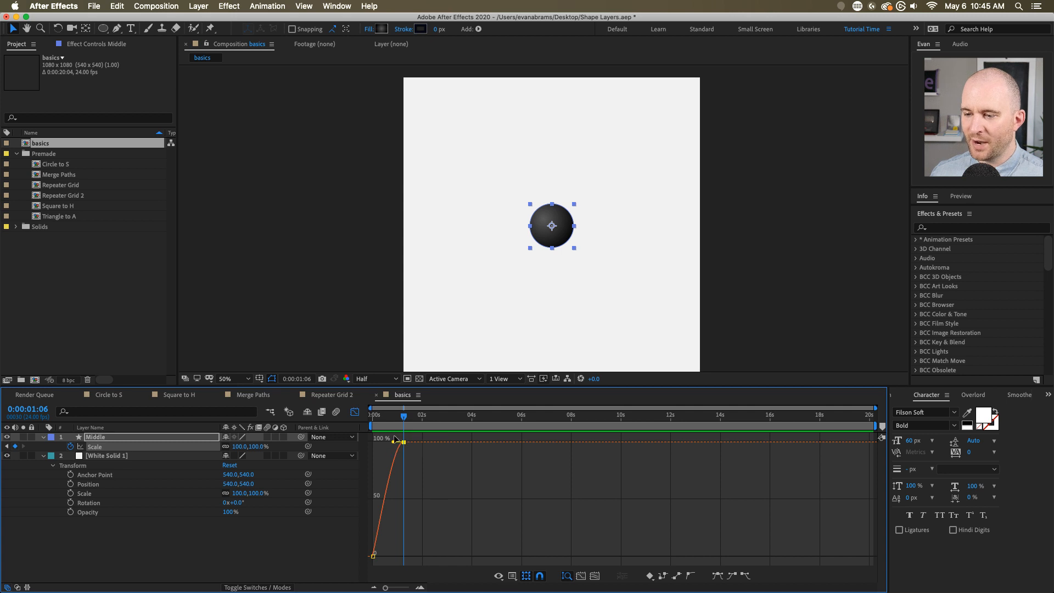
- Ease the scale keyframes and extend their handles so the curve rises steeply, overshoots 100% and settles back, and preview it
left_click_drag(394, 442, 364, 443)
left_click_drag(388, 533, 385, 440)
key("F9")
key("equal")
key("equal")
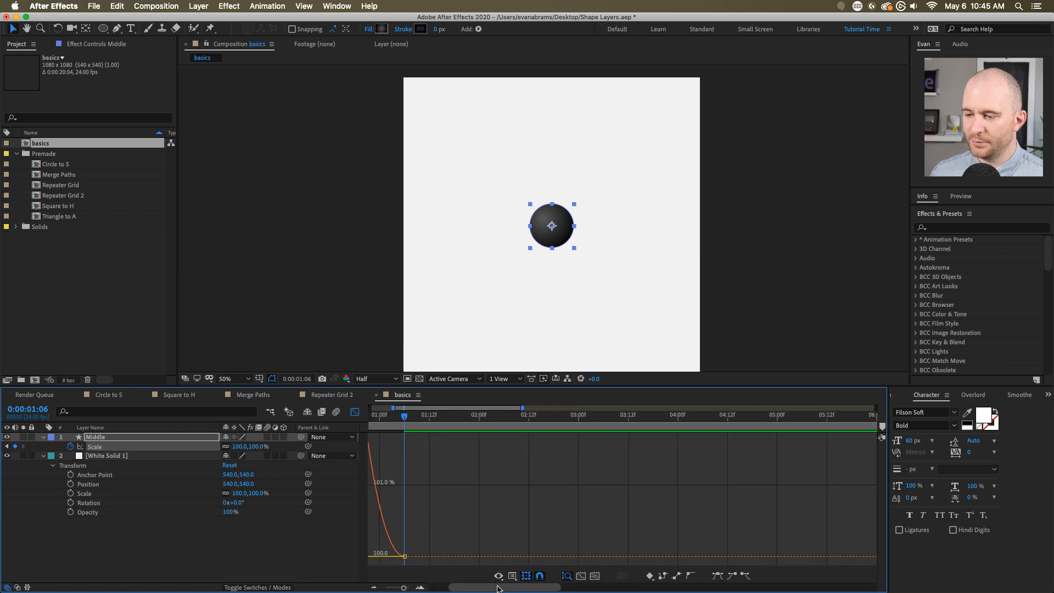
left_click_drag(498, 589, 383, 591)
key("equal")
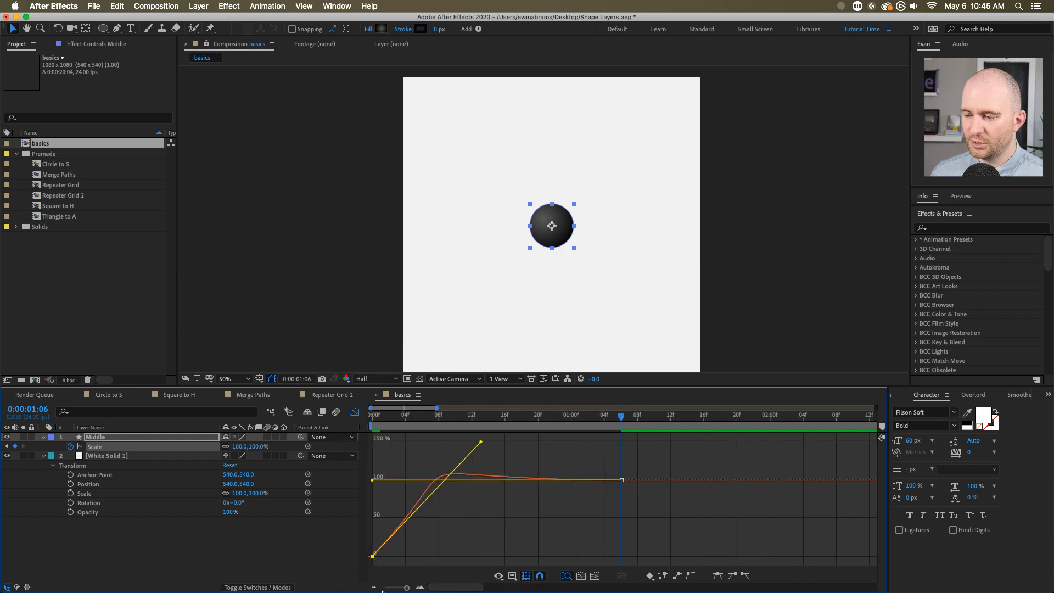
left_click_drag(481, 442, 441, 429)
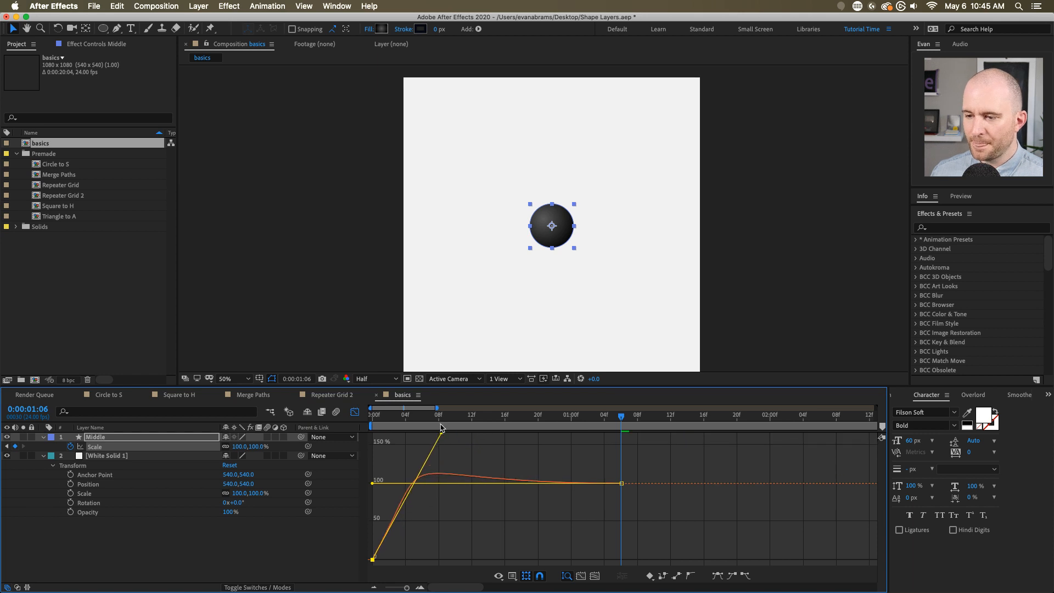
key("Home")
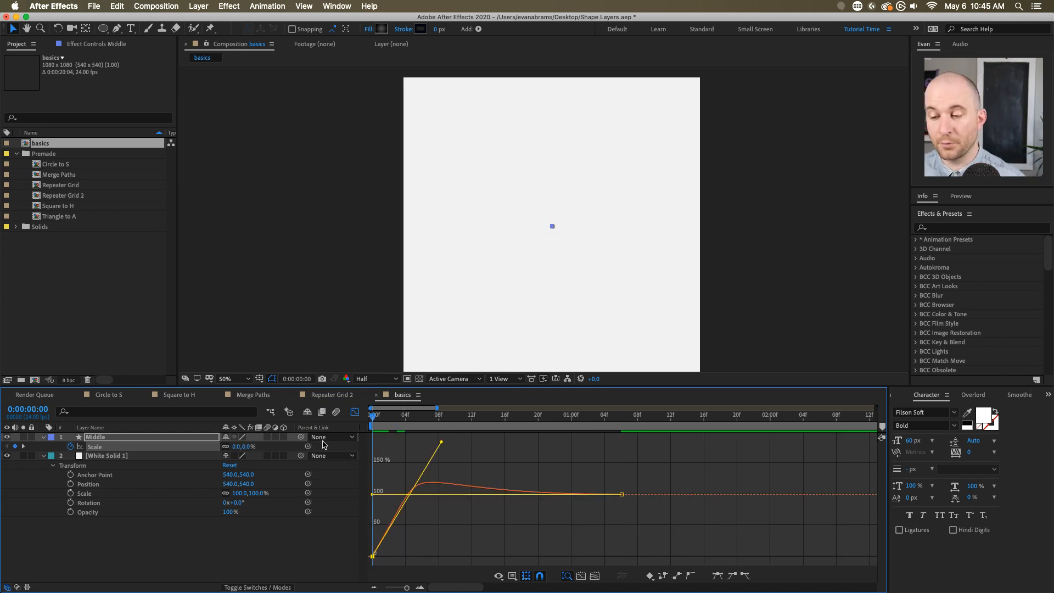
key("space")
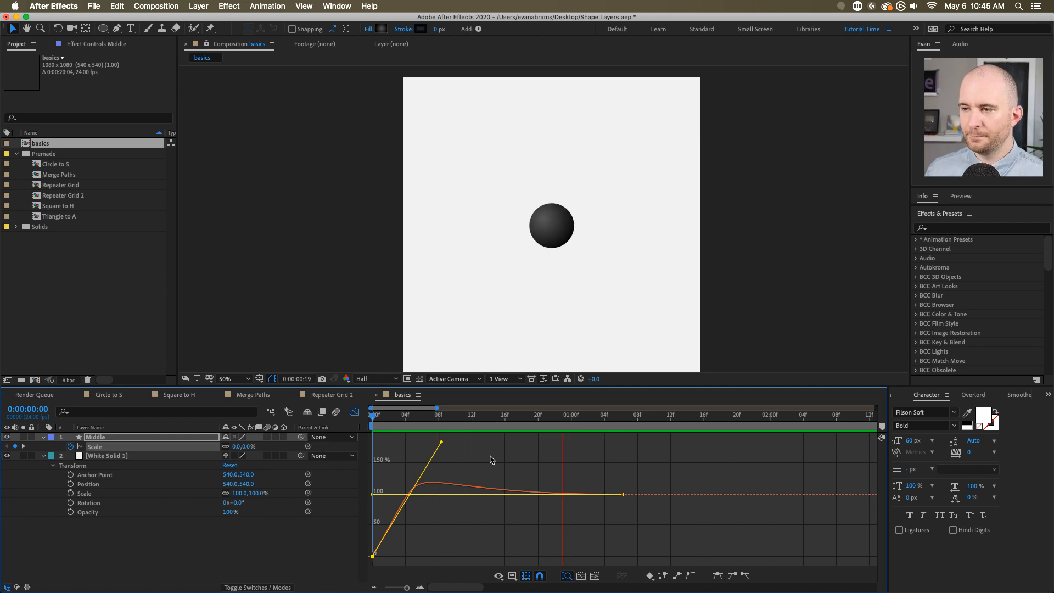
- Move the final scale keyframe to frame 20, steepen the curve's start for a stronger overshoot, and preview the motion
left_click_drag(621, 494, 538, 494)
left_click_drag(418, 441, 417, 416)
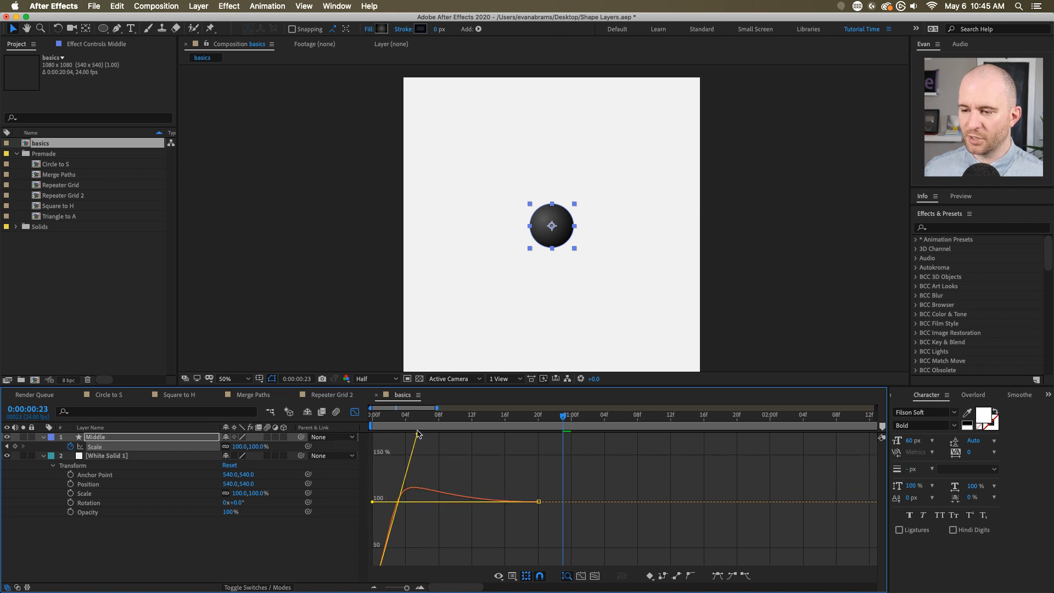
key("space")
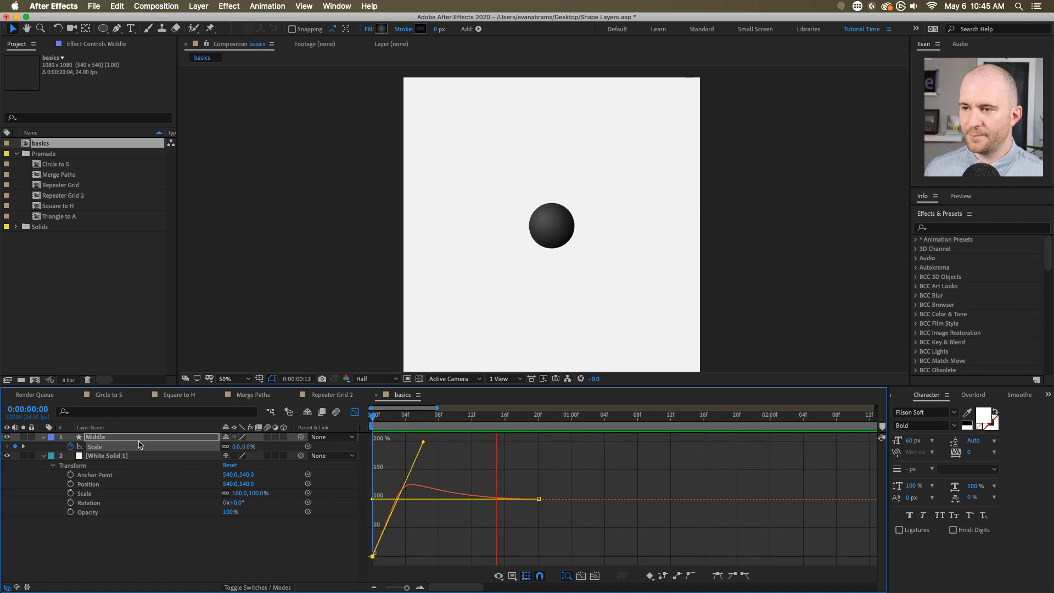
key("space")
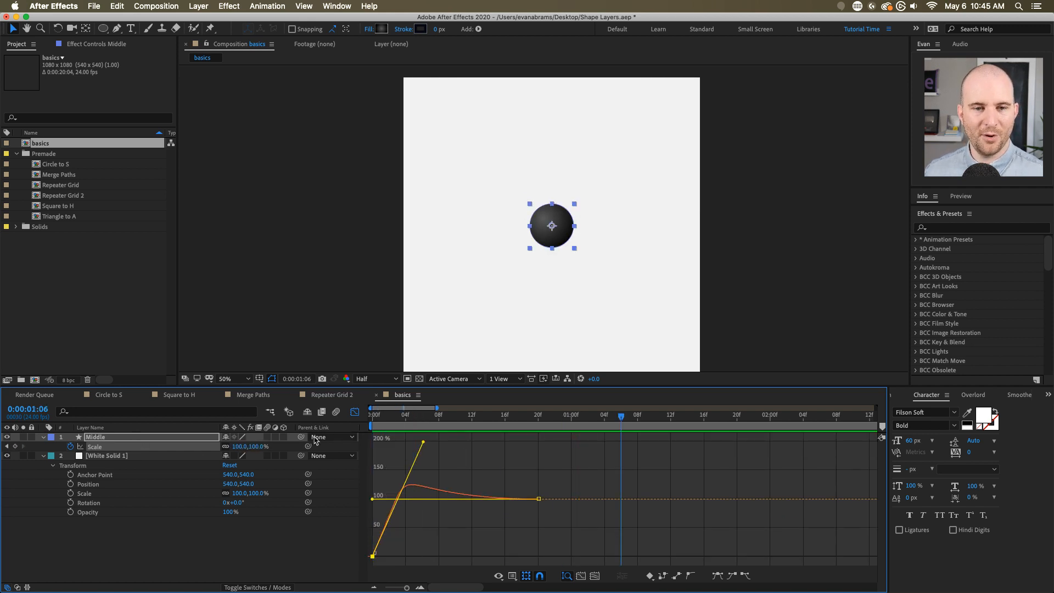
key("space")
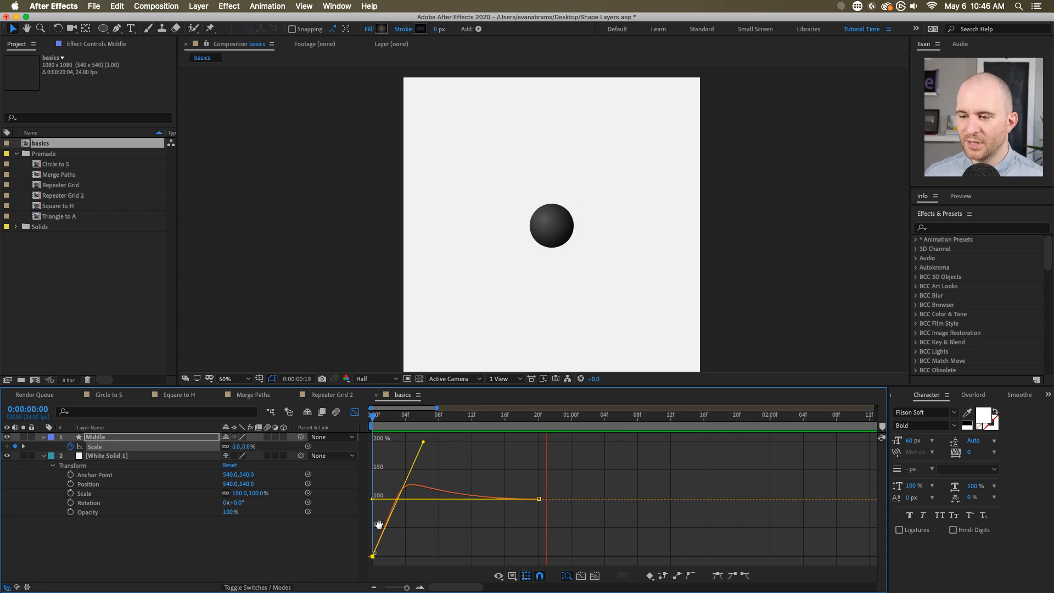
key("space")
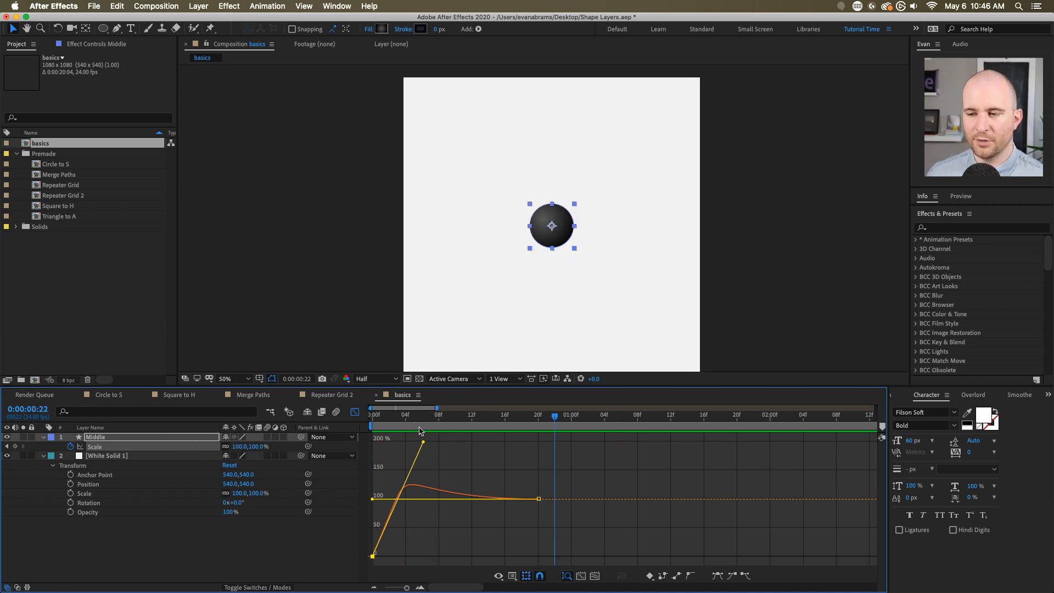
- Steepen the first scale keyframe's handle slightly more, close the Graph Editor, and play the animation with all keyframes deselected
left_click_drag(423, 441, 418, 433)
key("space")
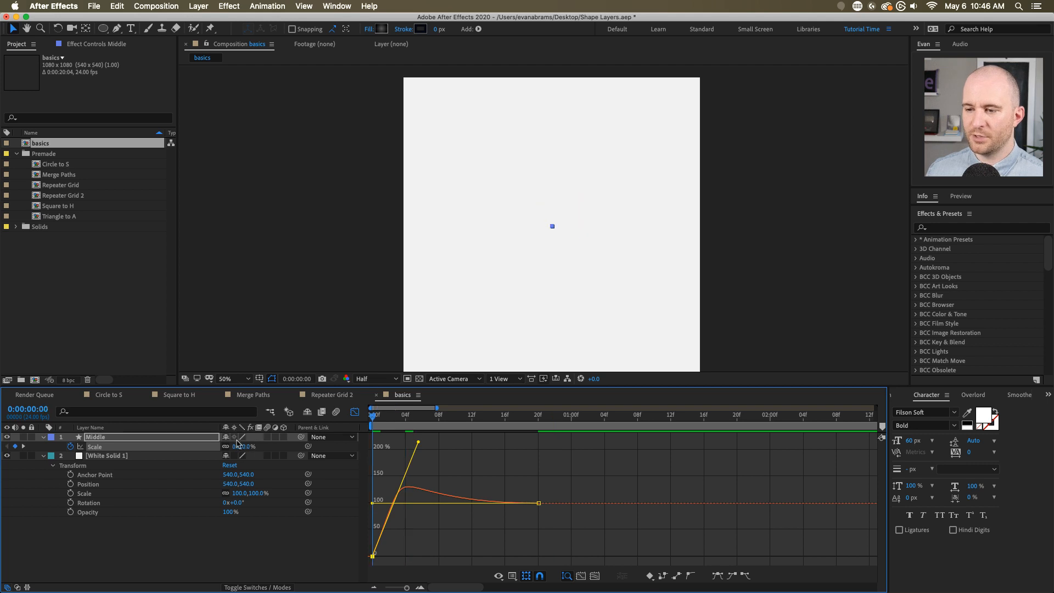
key("space")
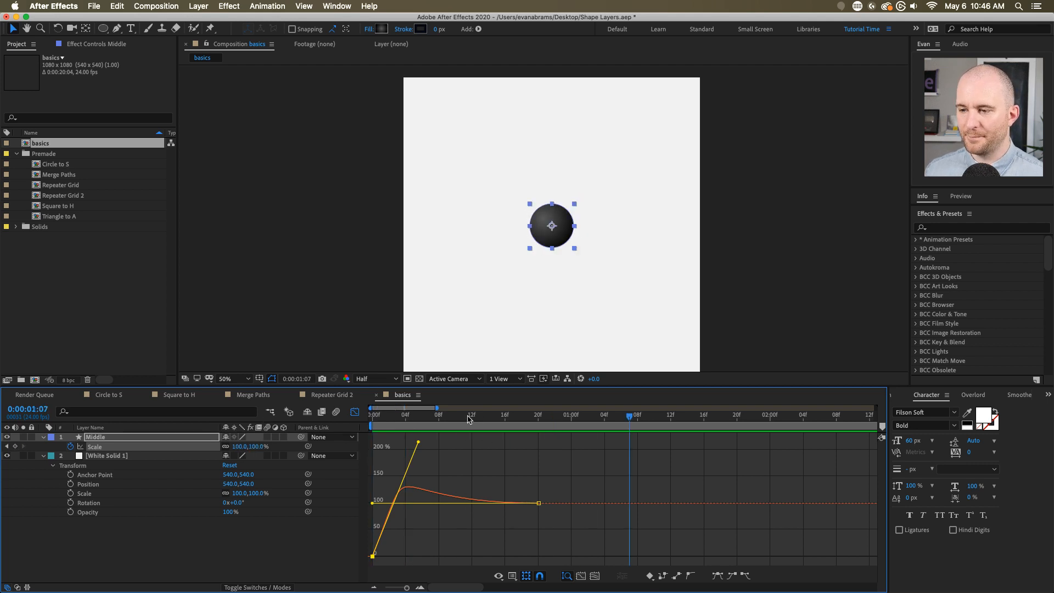
key("space")
key("space")
left_click(354, 411)
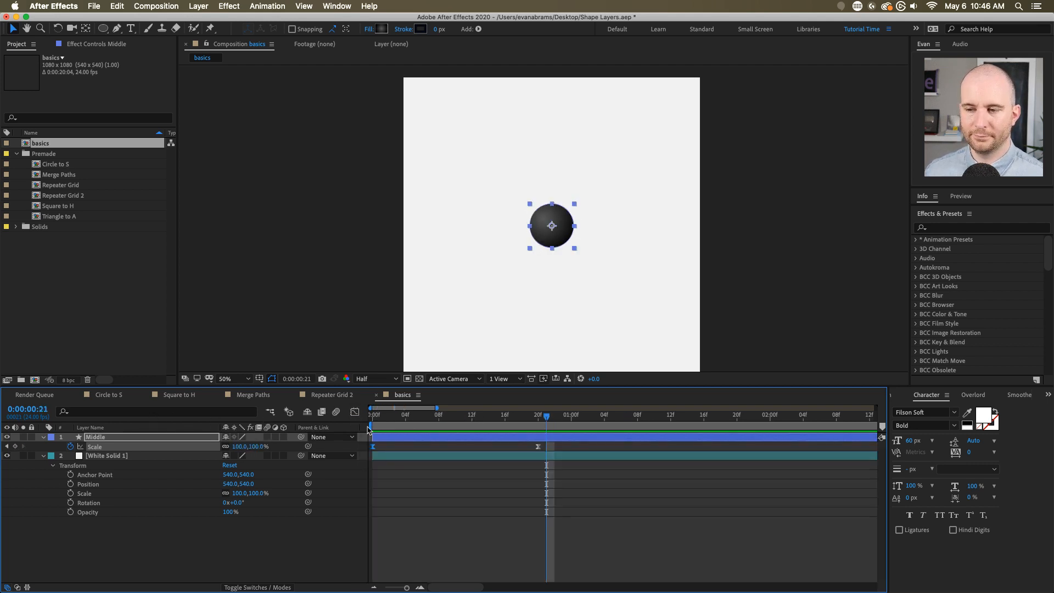
key("F2")
key("space")
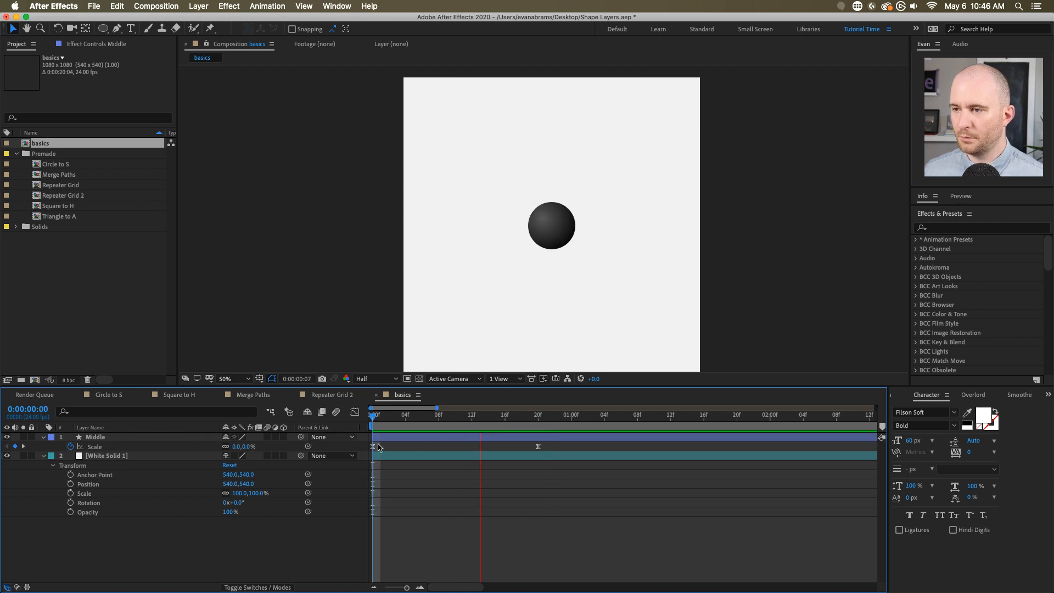
- Place the current time on the last scale keyframe at frame 20 and select the Middle layer
left_click_drag(544, 425, 540, 427)
left_click(543, 440)
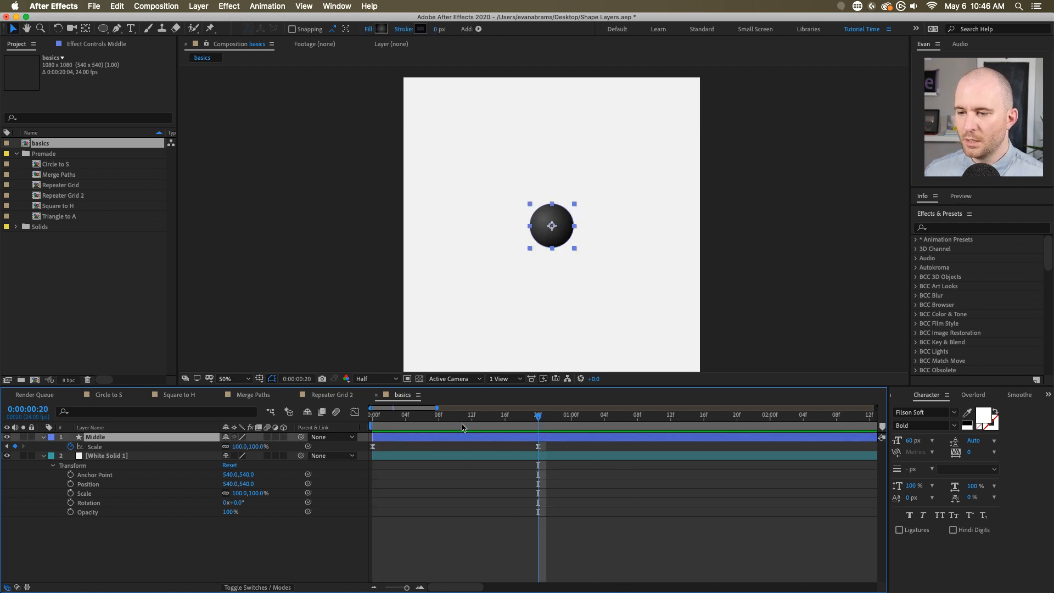
left_click(147, 449)
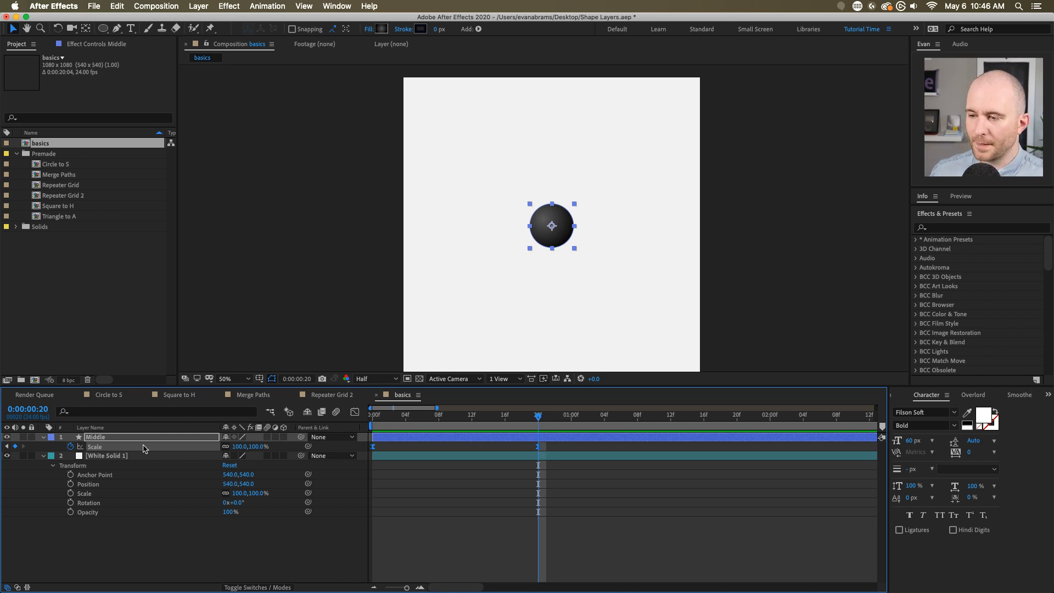
left_click(132, 437)
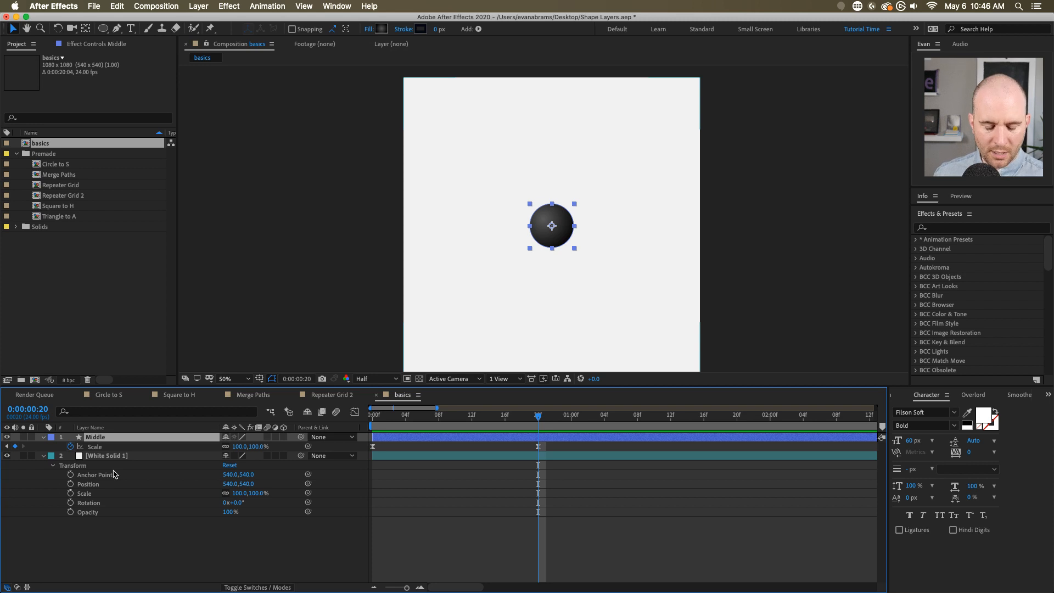
- Duplicate the Middle layer and move the copy horizontally toward the composition's right edge, to about 948, 540
key("super+d")
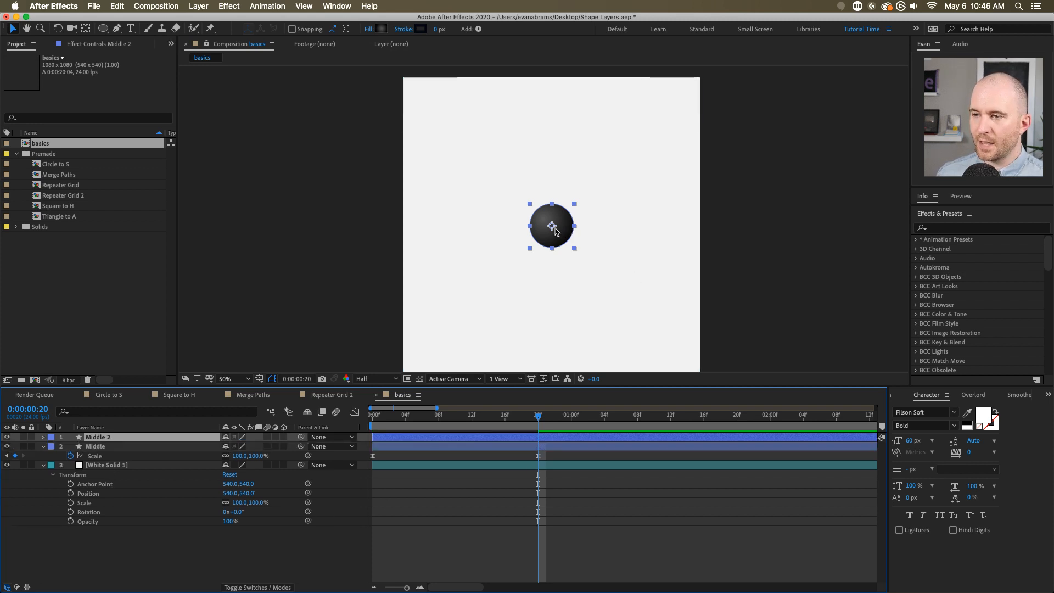
left_click_drag(556, 230, 666, 228)
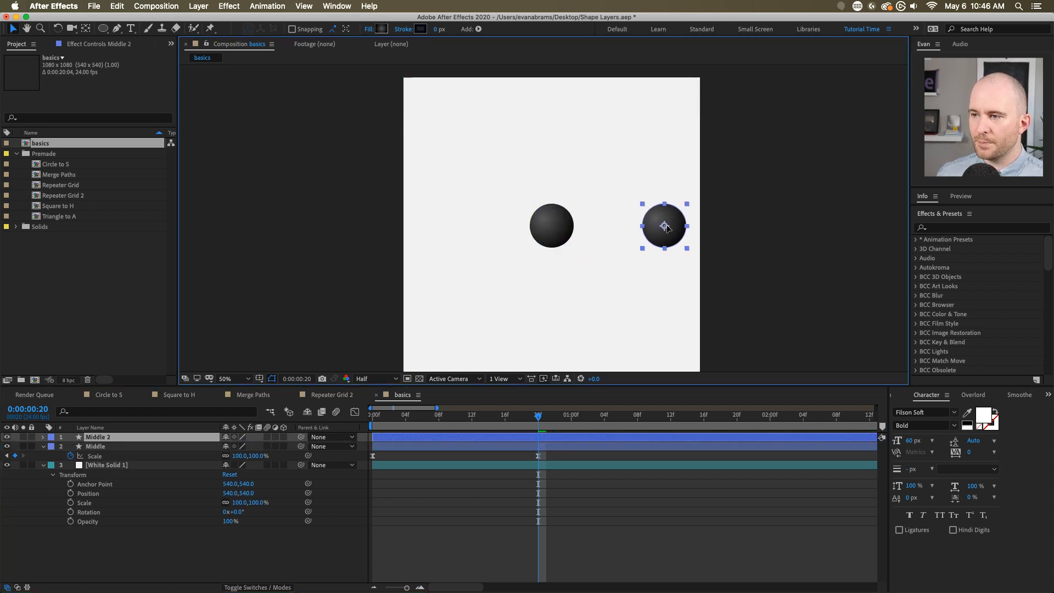
- Reveal all modified properties of Middle 2 in an enlarged timeline and set its Ellipse Path size to 60 × 60
key("Return")
key("u")
key("u")
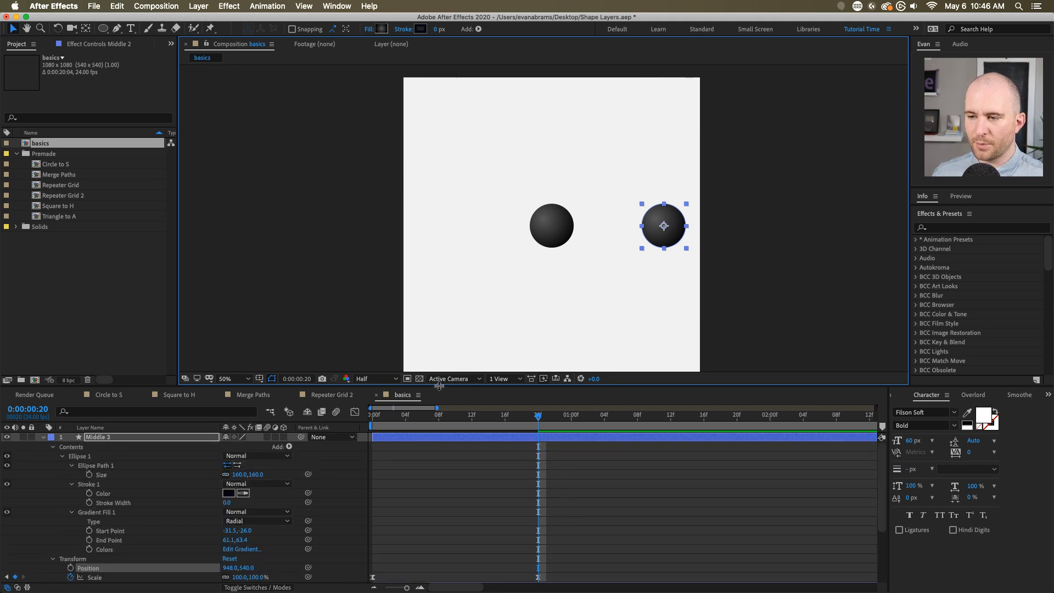
left_click_drag(441, 384, 436, 290)
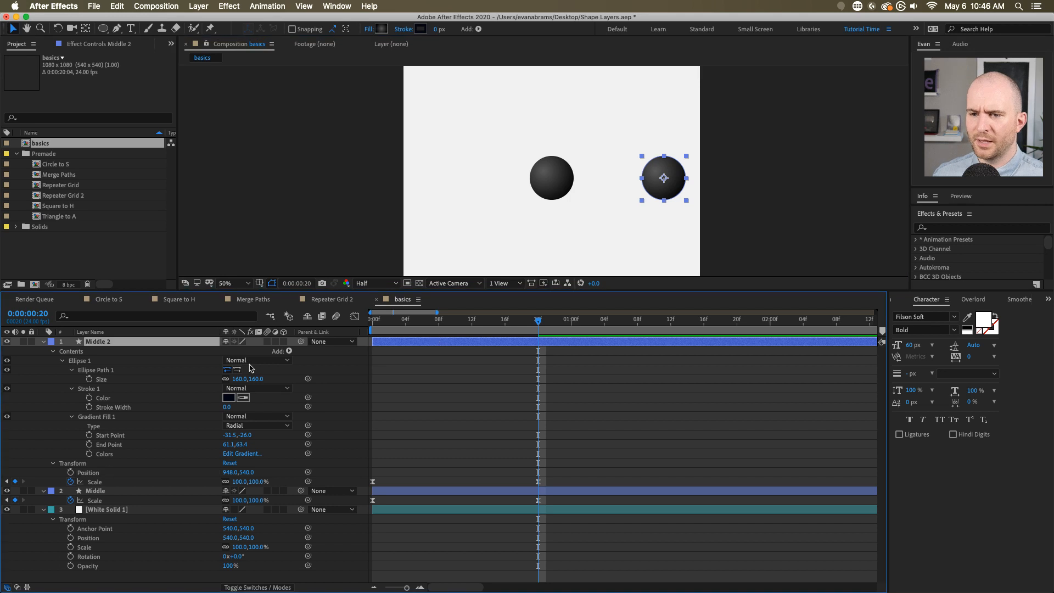
left_click(110, 370)
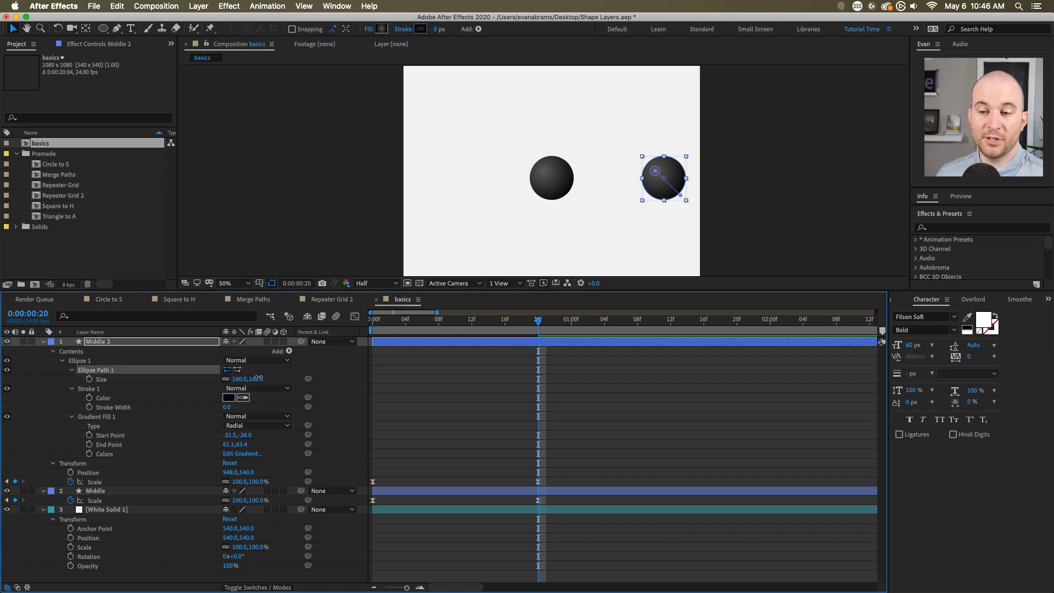
left_click_drag(255, 378, 207, 383)
left_click(367, 379)
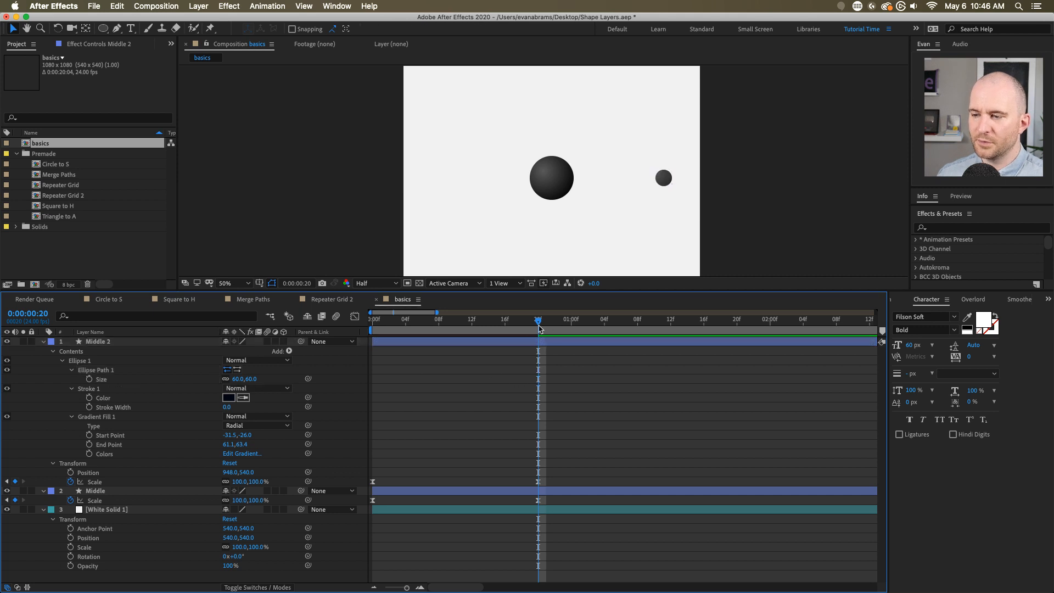
- Shift the Middle 2 layer with its scale keyframes so it starts at frame 20, and play the result
left_click(512, 344)
left_click(107, 482)
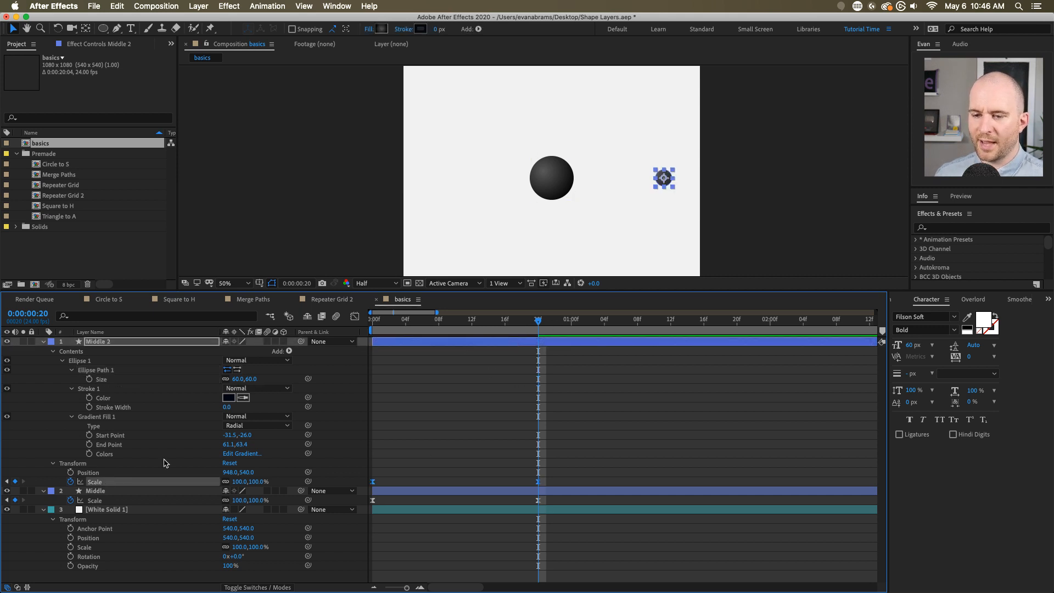
left_click_drag(439, 344, 605, 344)
left_click(613, 363)
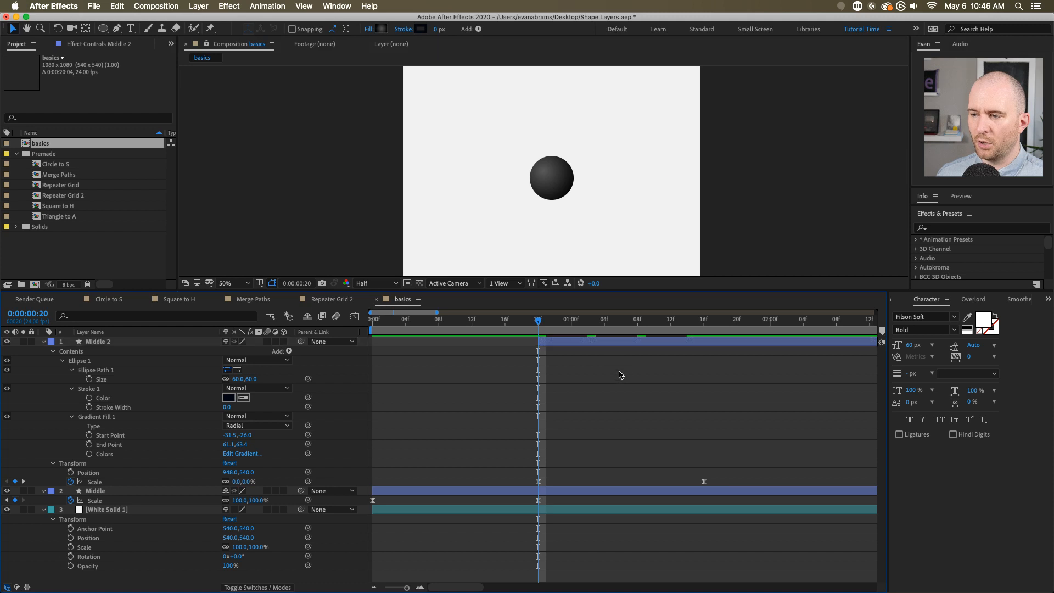
key("space")
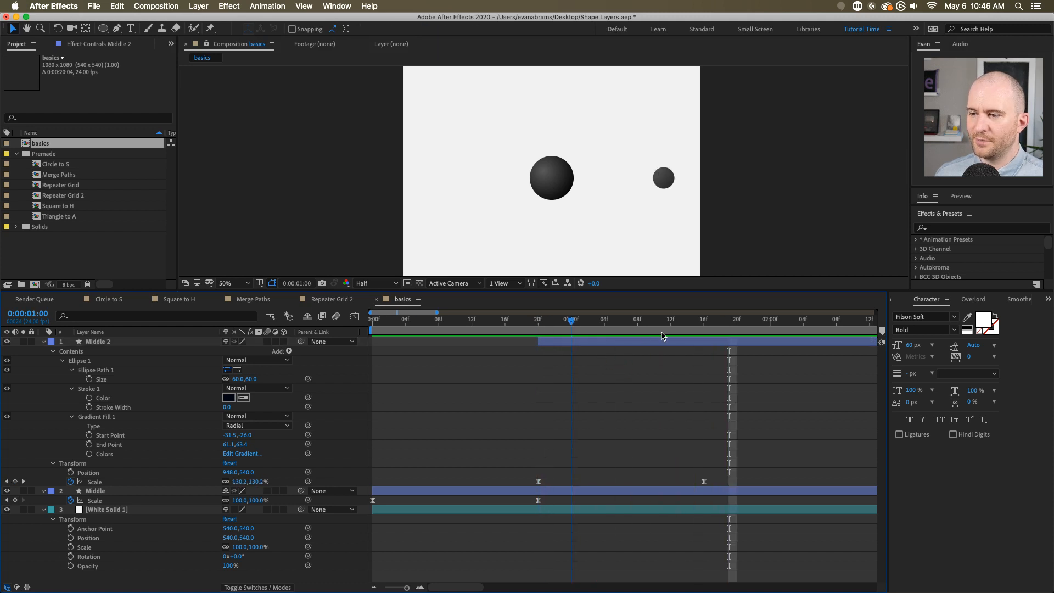
- Fit Middle 2's radial gradient to the smaller circle, with start point about -13.3, -13.5 and end point about 30.8, 32.4
left_click(696, 344)
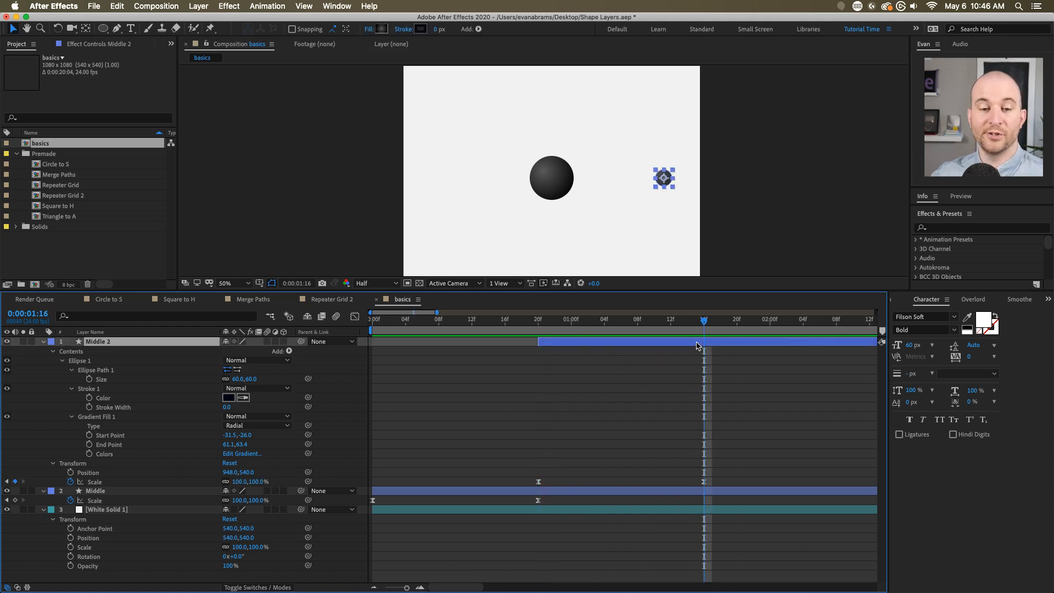
left_click(115, 378)
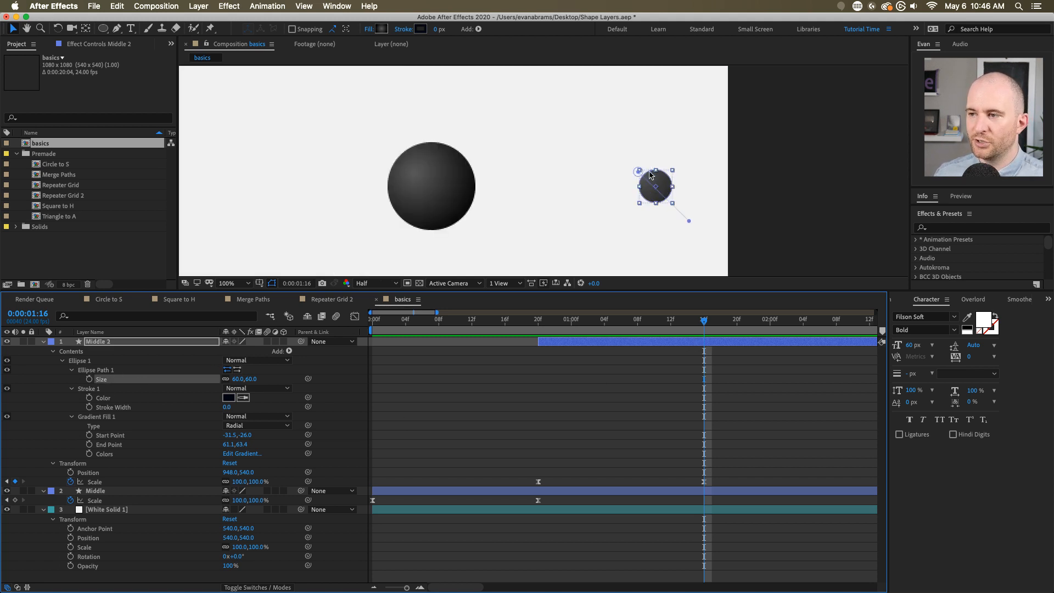
scroll(671, 170, "up", 2)
left_click_drag(637, 163, 648, 171)
left_click_drag(689, 213, 673, 196)
key("comma")
key("comma")
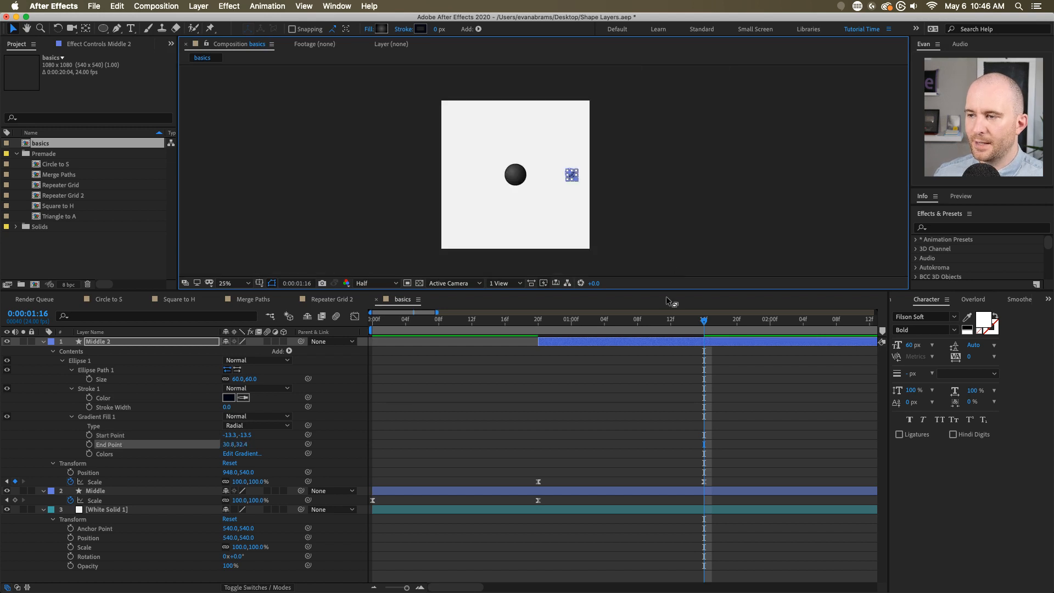
- Preview the small circle's pop-in from frame 19 with all layers deselected
left_click(598, 378)
left_click_drag(539, 322, 533, 327)
key("space")
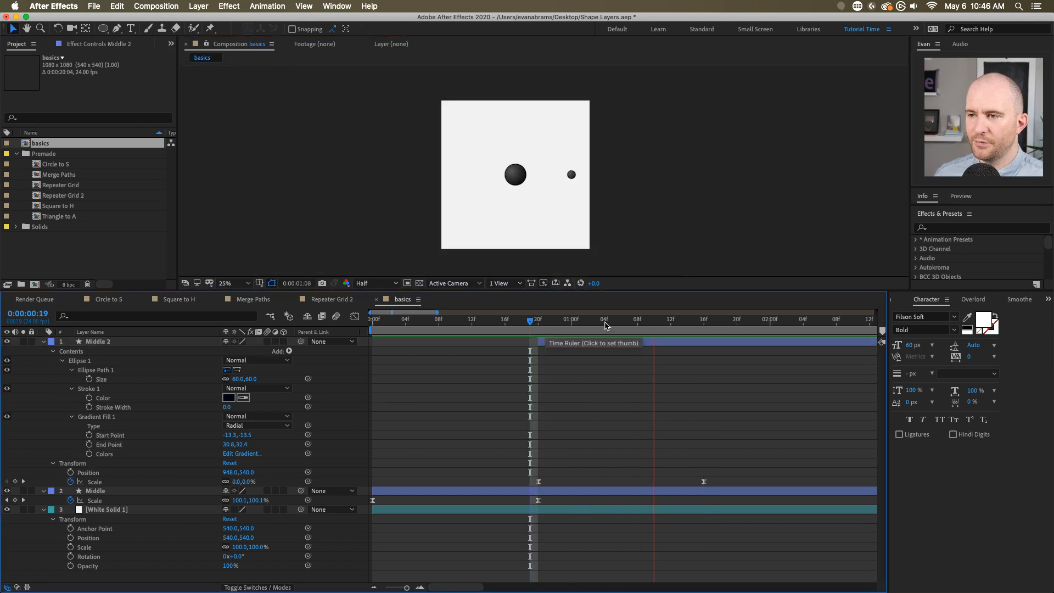
key("space")
- Compare the scale keyframe timing of Middle and Middle 2, and play the whole animation from the first frame
left_click_drag(644, 322, 540, 345)
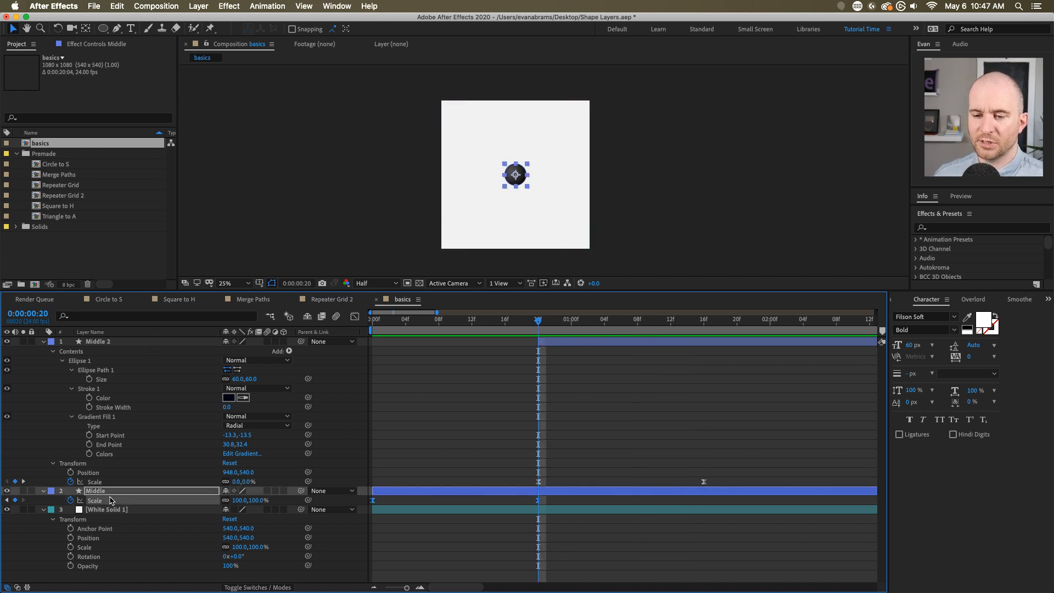
left_click(137, 490)
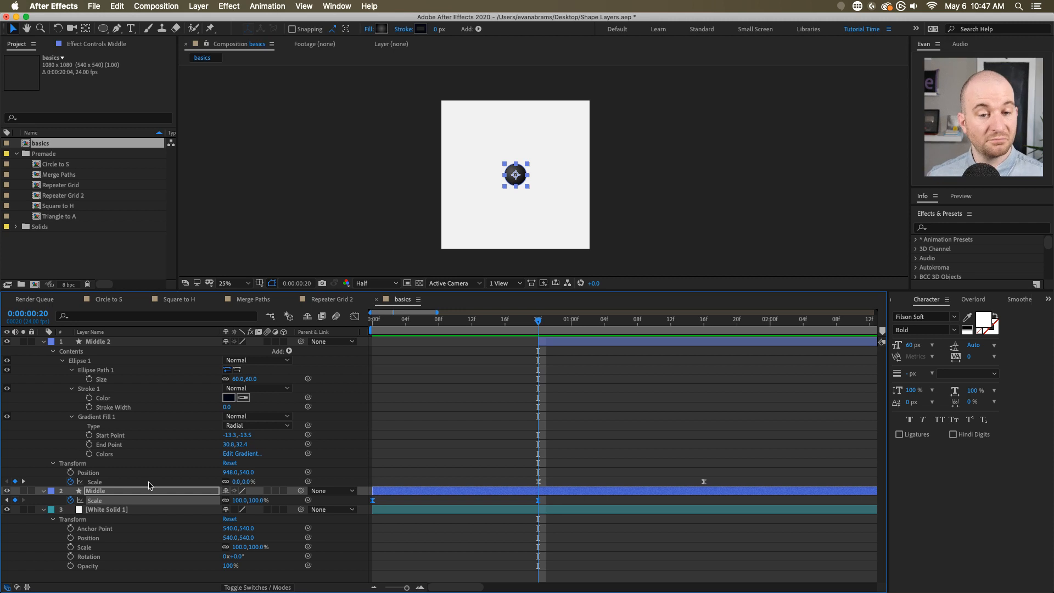
left_click(636, 341)
left_click(621, 411)
key("space")
left_click(699, 328)
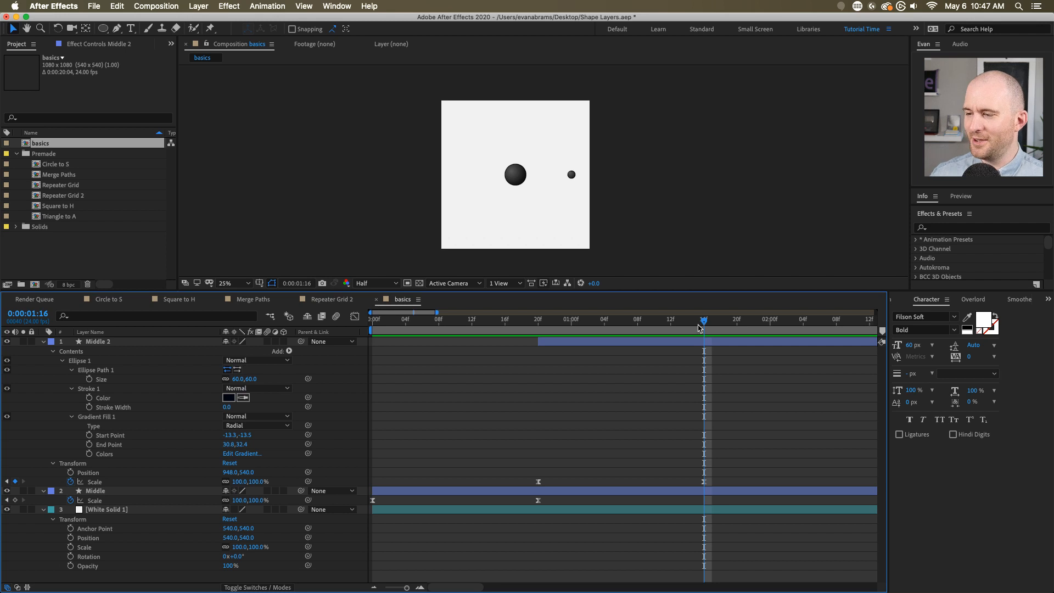
left_click_drag(698, 327, 373, 325)
key("space")
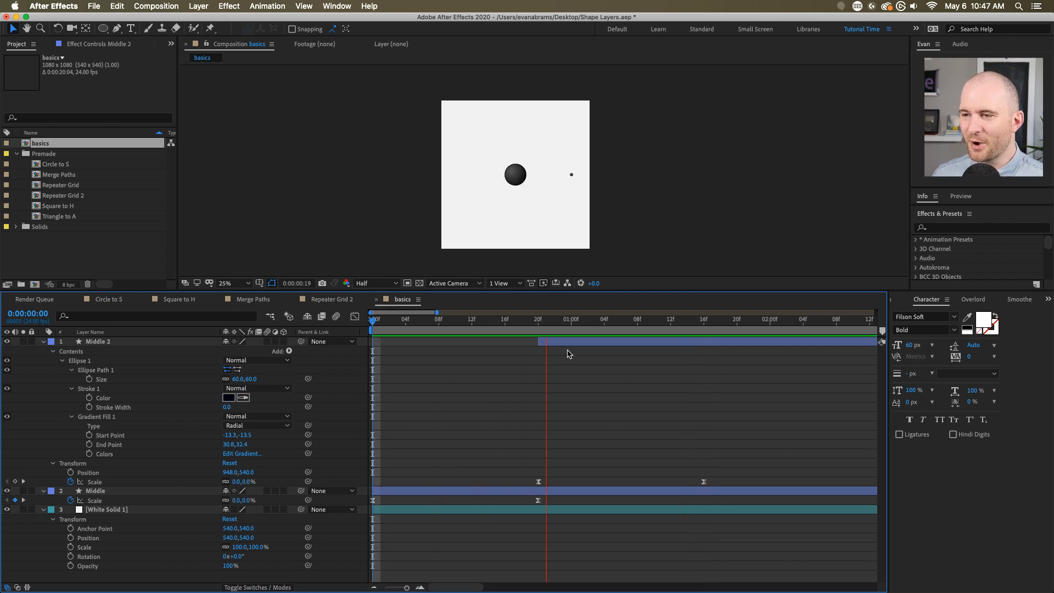
key("space")
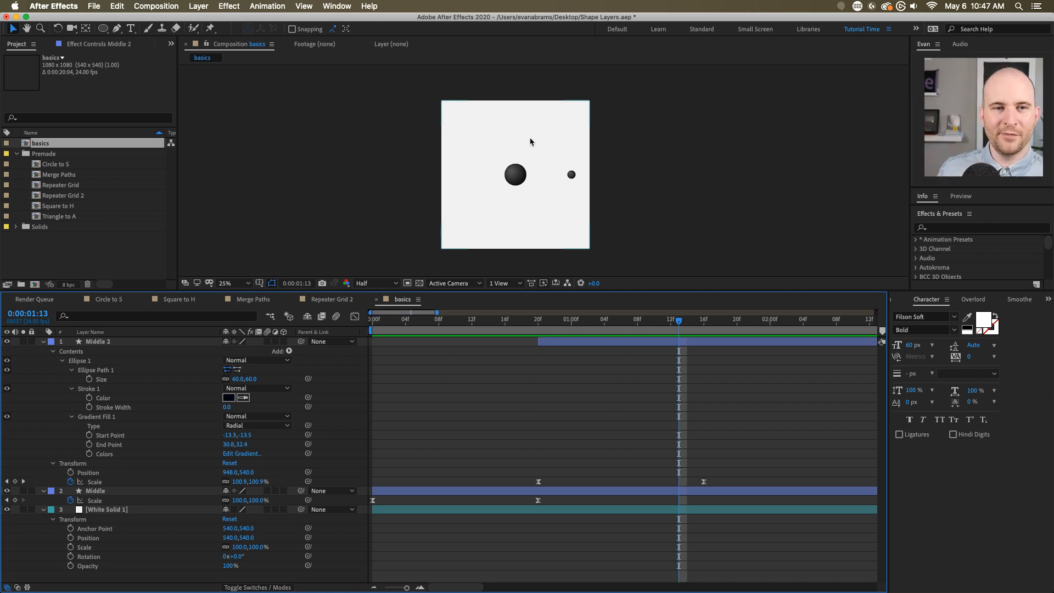
- Reset the layer Position of Middle 2 so the small circle returns to the composition centre
left_click(525, 180)
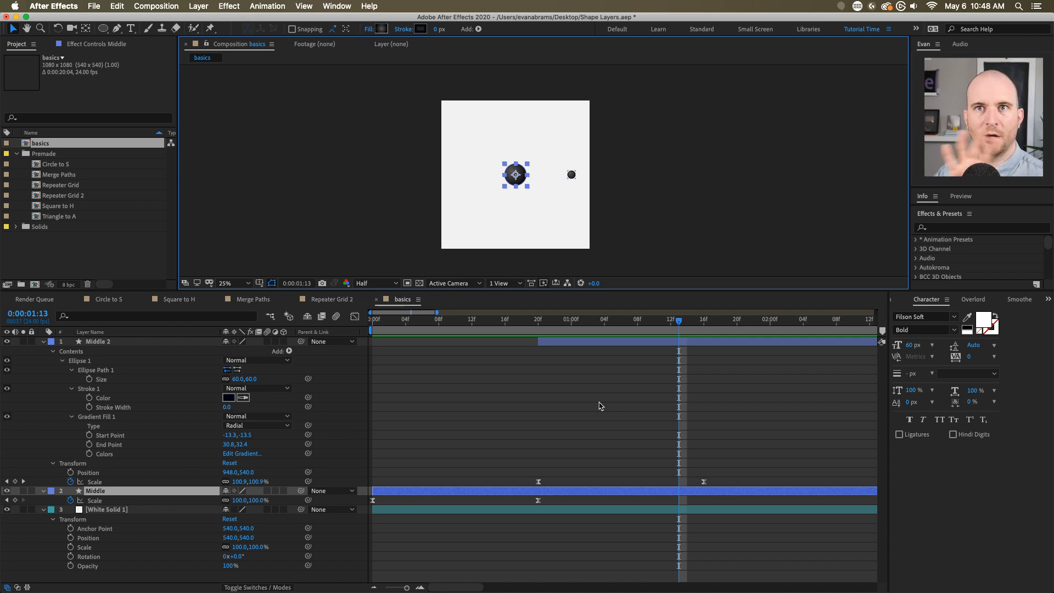
left_click(607, 385)
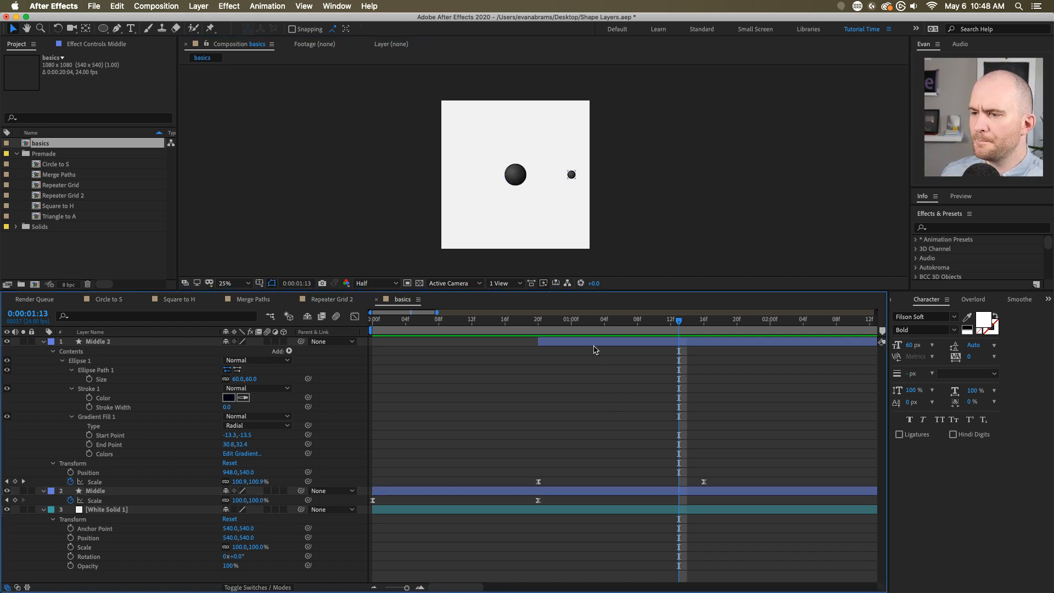
left_click(593, 343)
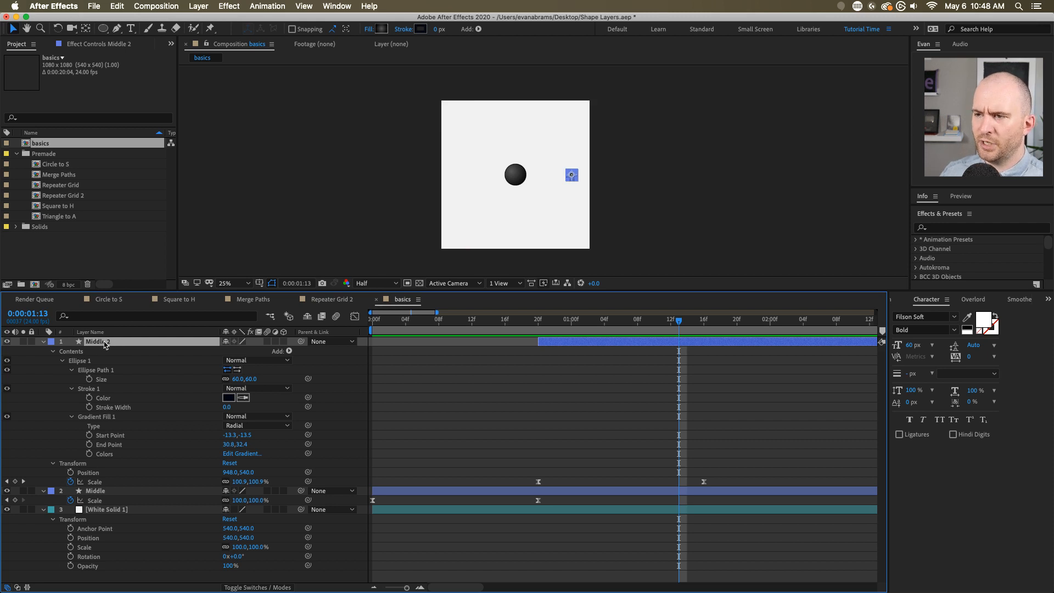
key("period")
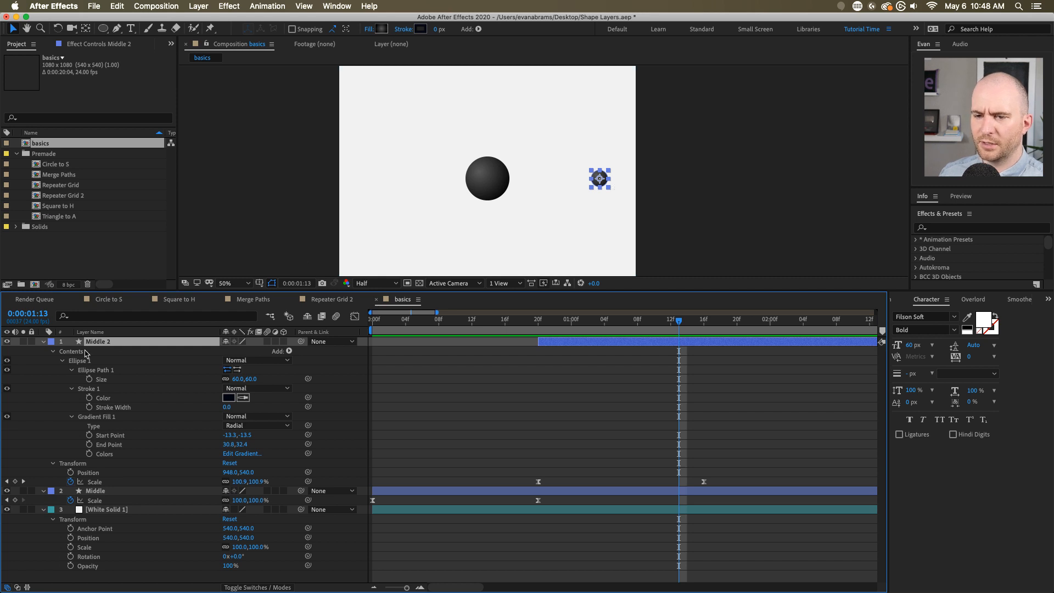
left_click(139, 474)
right_click(137, 476)
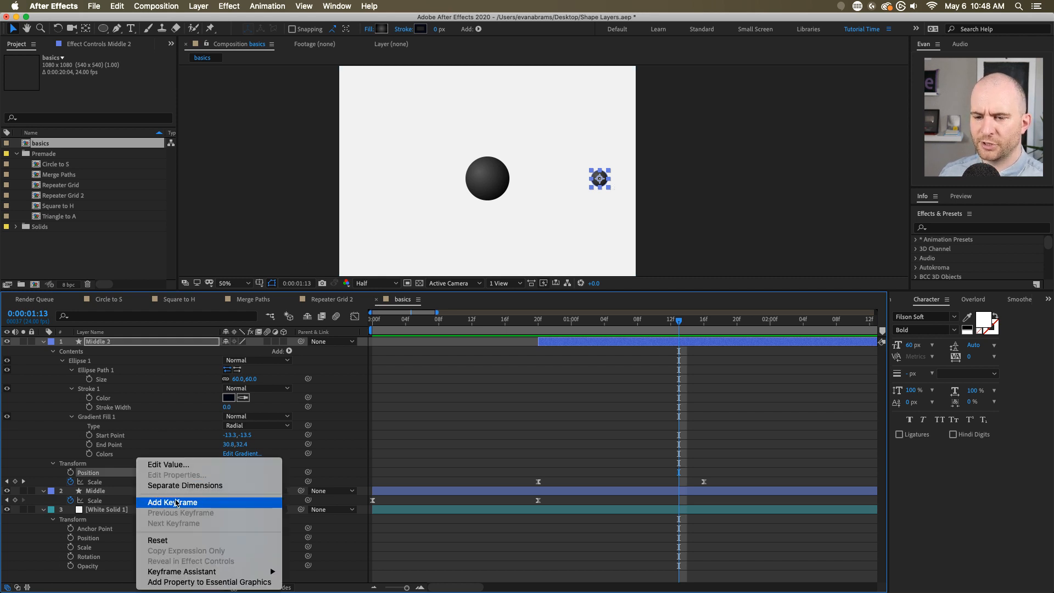
left_click(175, 538)
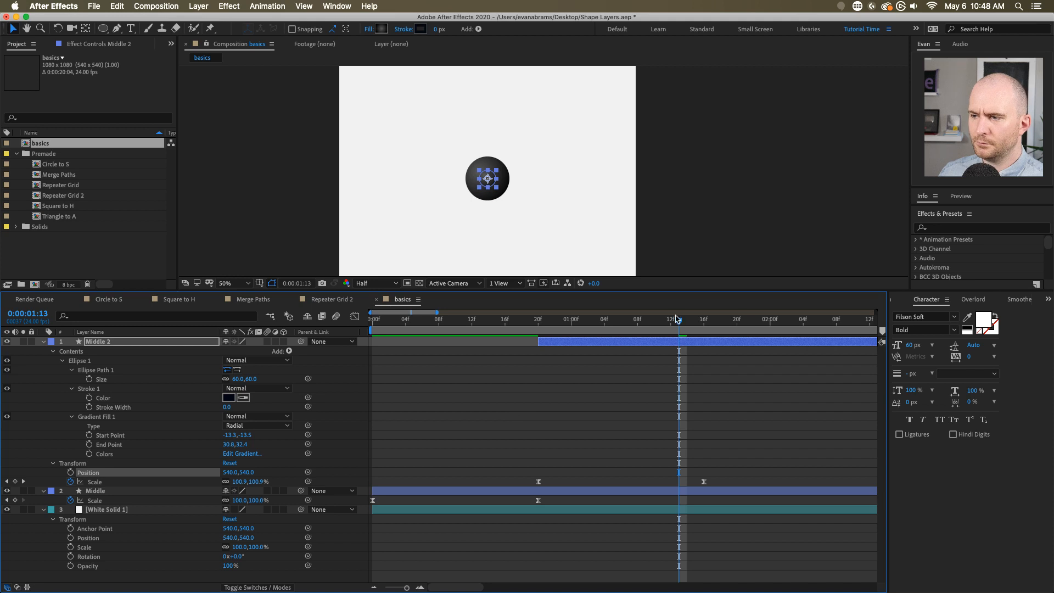
- At 0:00:01:16, collapse Middle 2's Ellipse Path 1, Stroke 1 and Gradient Fill 1 groups and expand Transform: Ellipse 1
left_click_drag(676, 319, 704, 333)
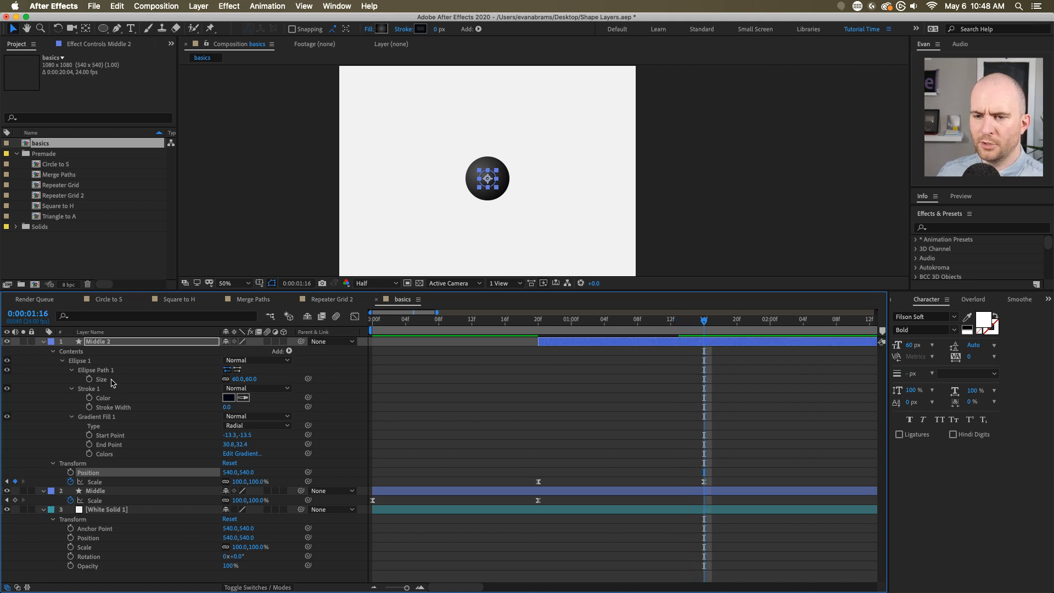
left_click(73, 371)
left_click(72, 379)
left_click(73, 389)
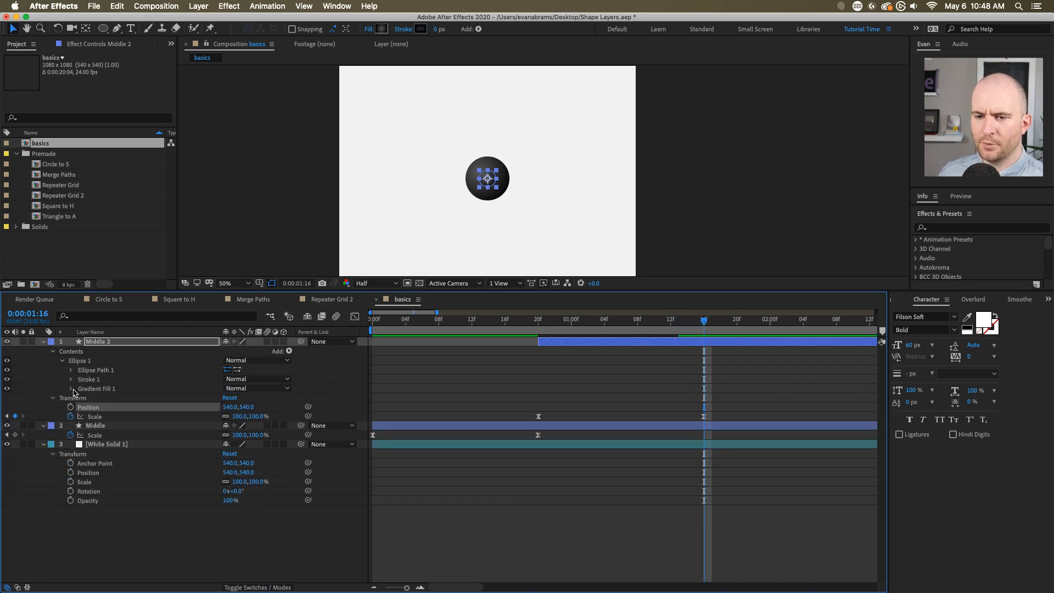
left_click(63, 361)
left_click(62, 361)
left_click(78, 362)
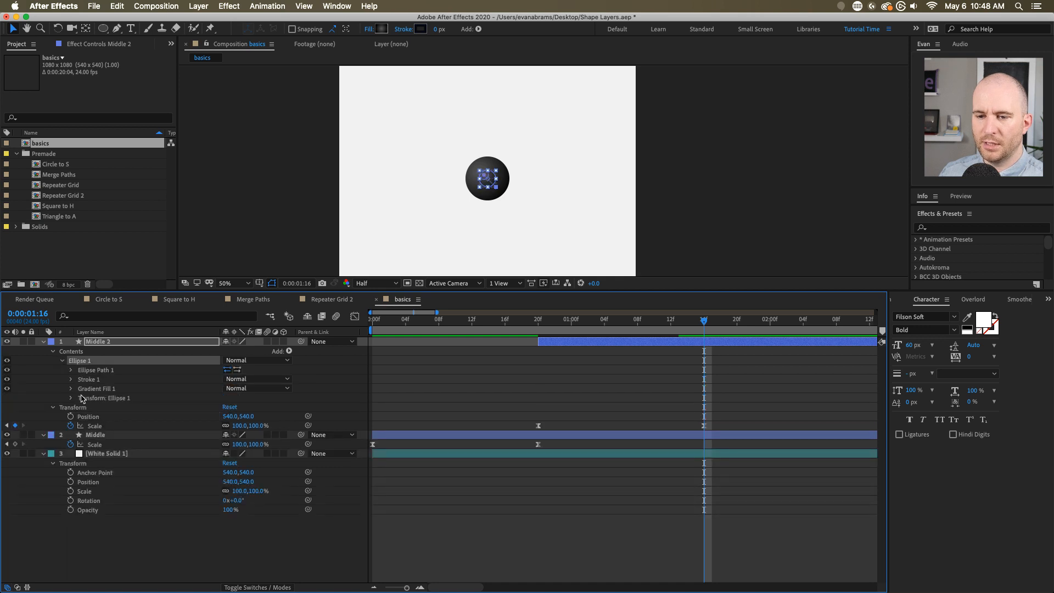
left_click(83, 398)
left_click(72, 399)
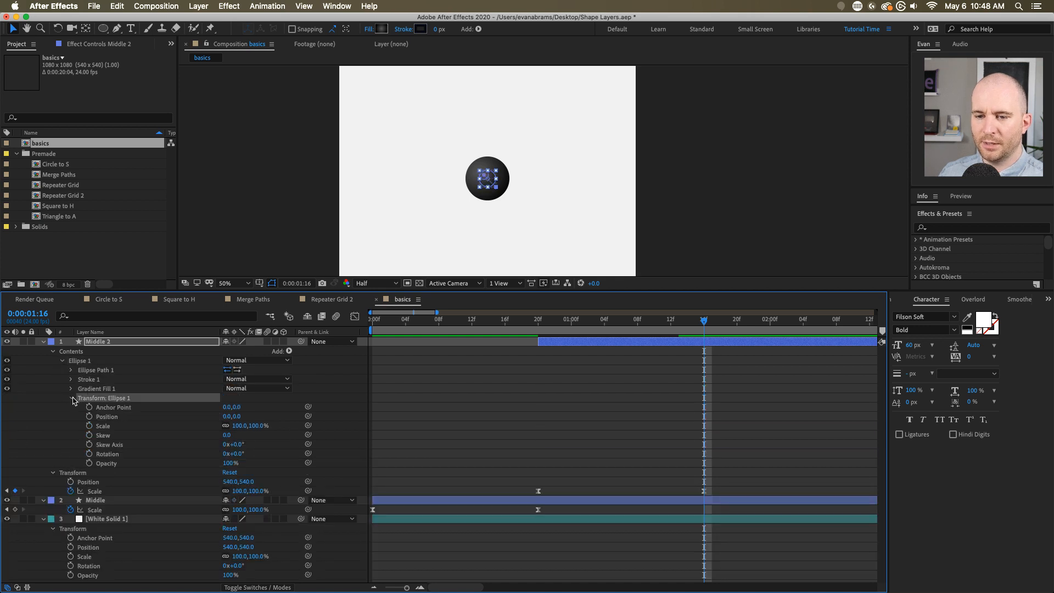
- Offset the small circle inside its layer by setting the Transform: Ellipse 1 Position to 420, 0
left_click(110, 418)
left_click_drag(226, 415, 452, 408)
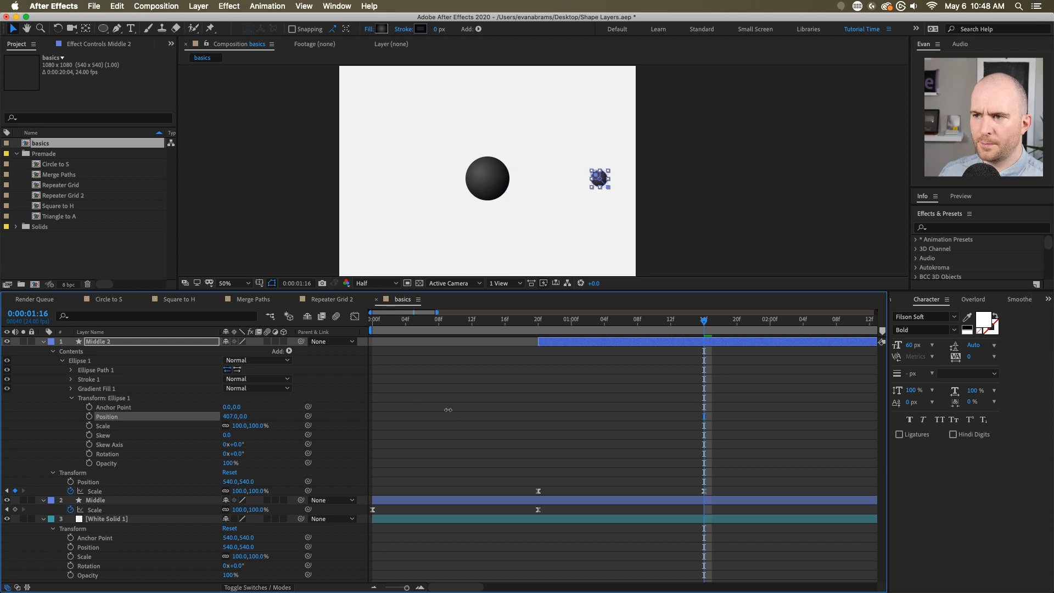
left_click(230, 416)
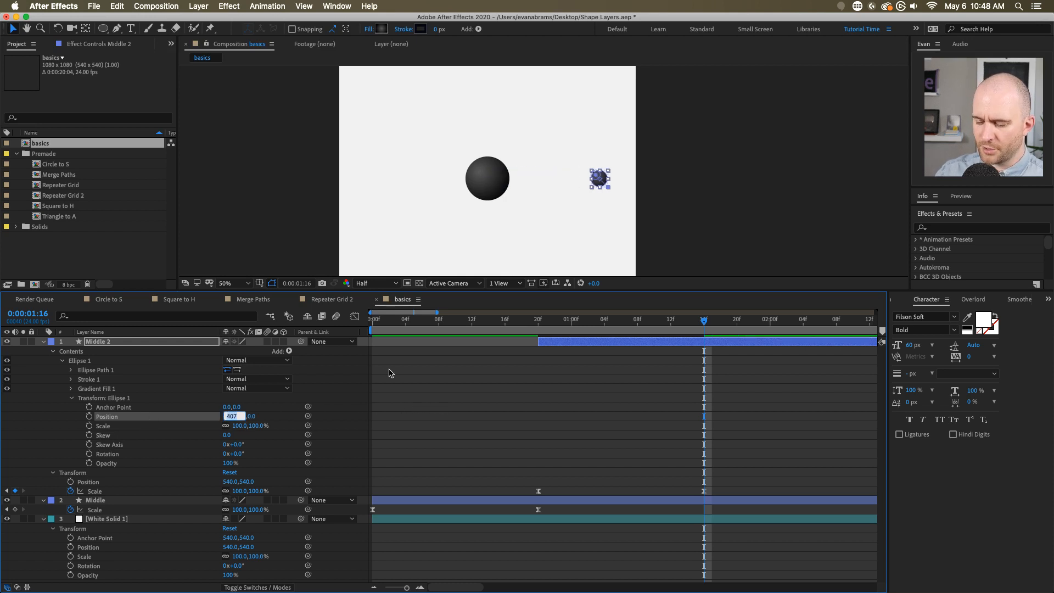
type("420")
key("Return")
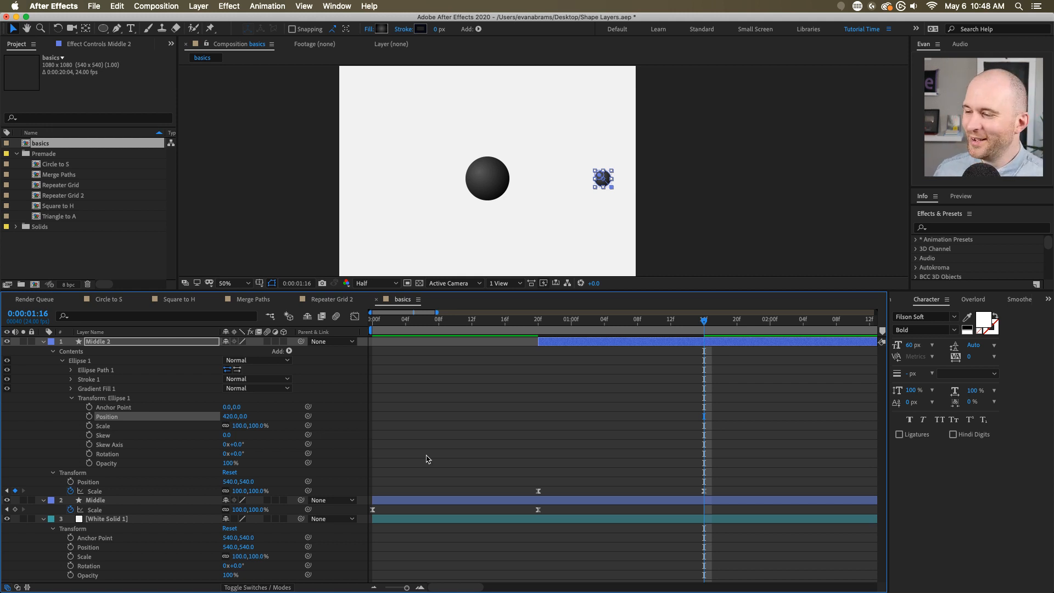
- Scrub the pop-in back to frame 18 and review the Transform: Ellipse 1 position against Middle 2's scale keyframes
left_click_drag(514, 323, 521, 378)
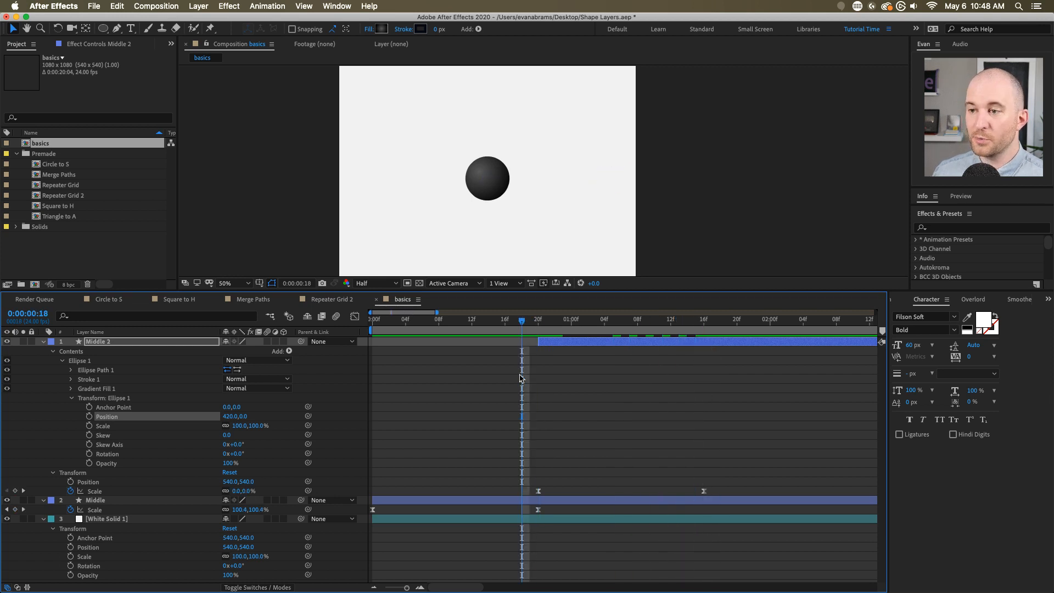
left_click(109, 398)
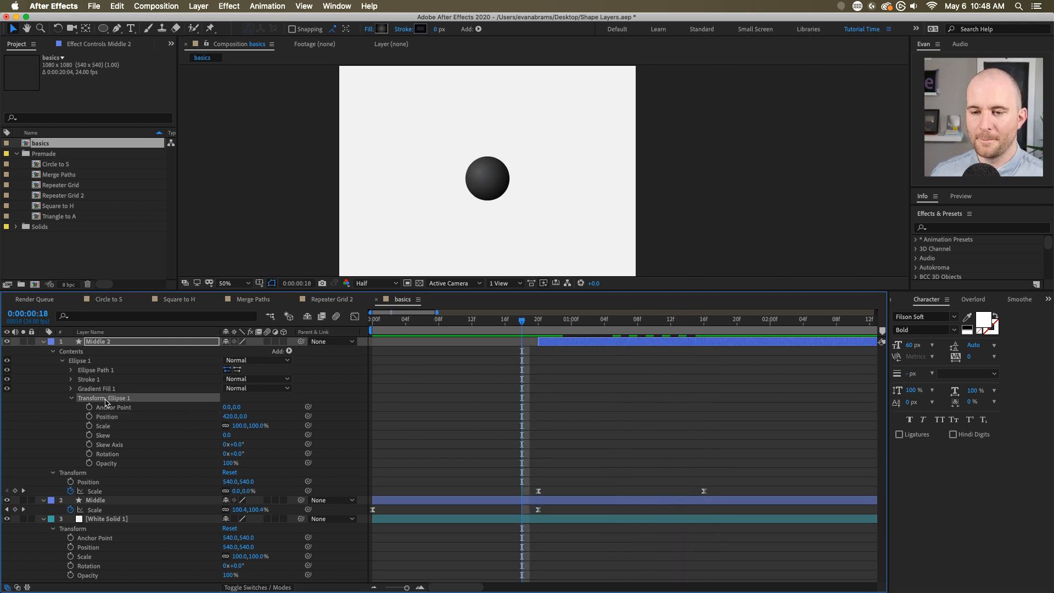
left_click(113, 430)
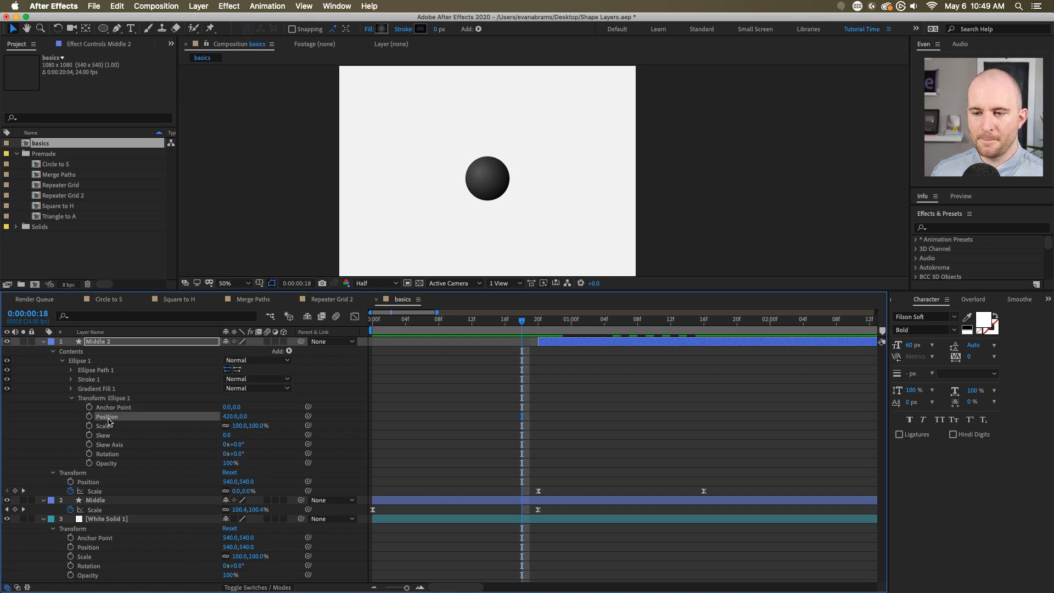
left_click(96, 342)
left_click(552, 487)
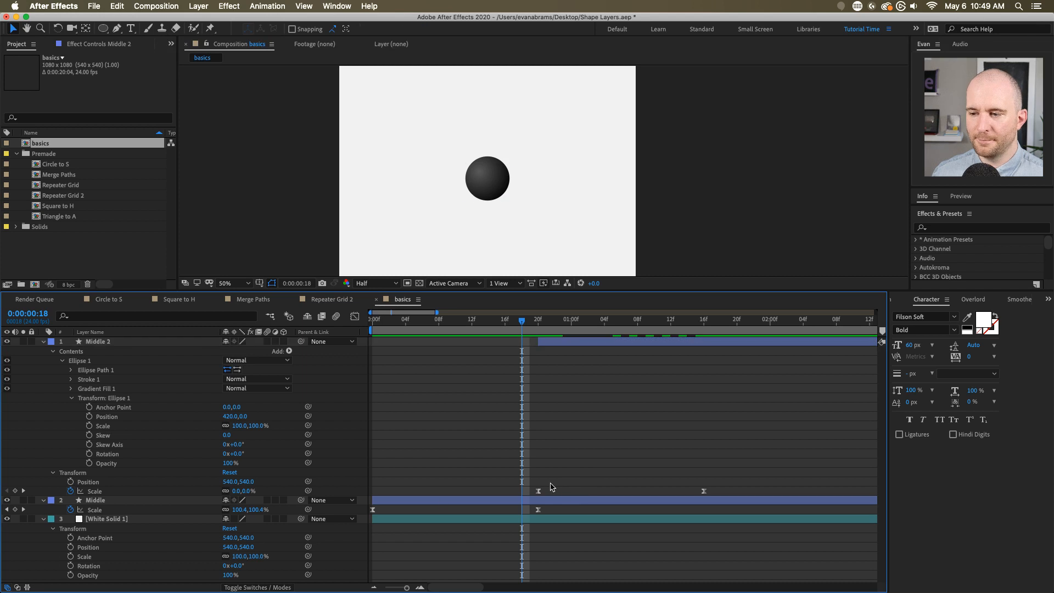
- Play back Middle 2's scale pop-in from several points on the timeline to examine how the offset circle grows
left_click(142, 490)
key("space")
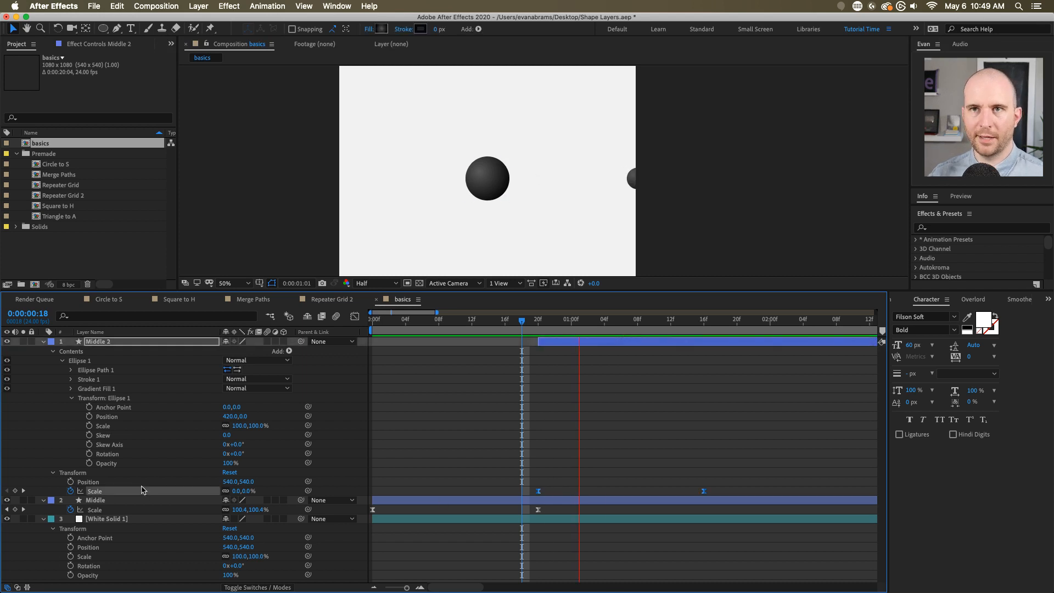
key("space")
key("minus")
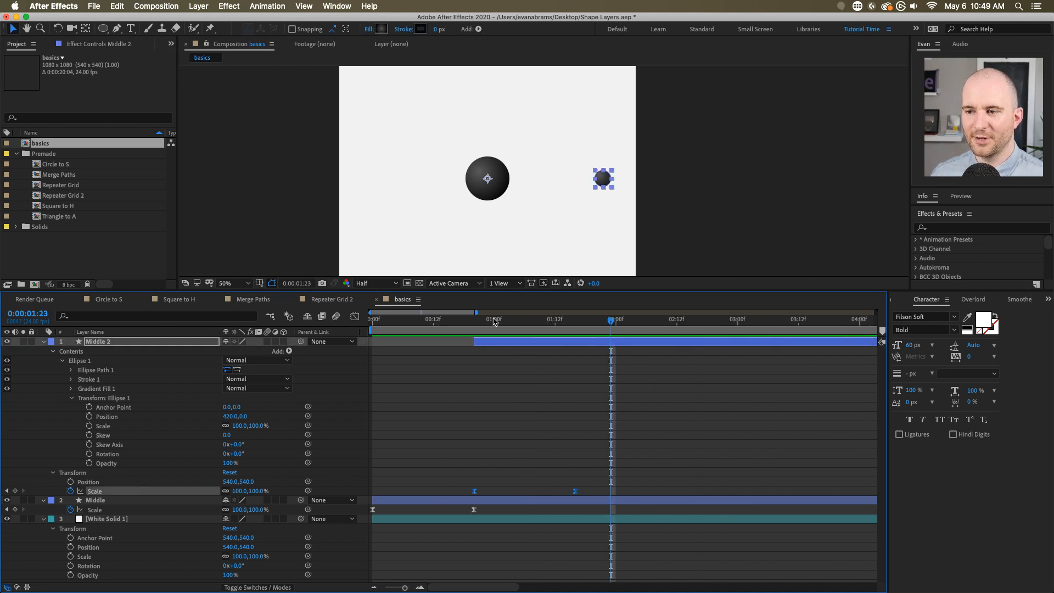
left_click(403, 324)
key("space")
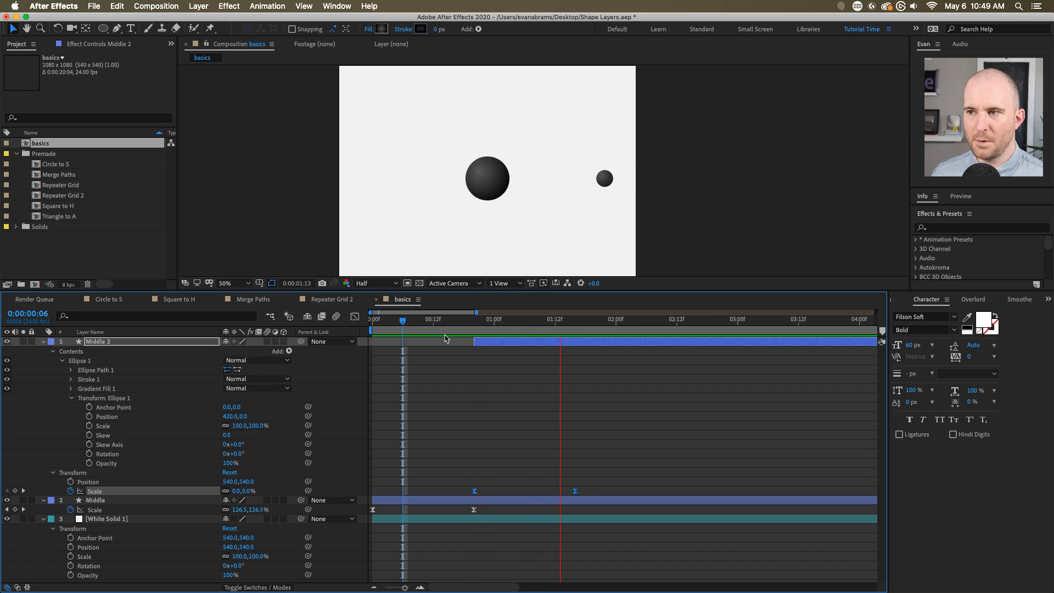
key("space")
left_click(464, 321)
key("space")
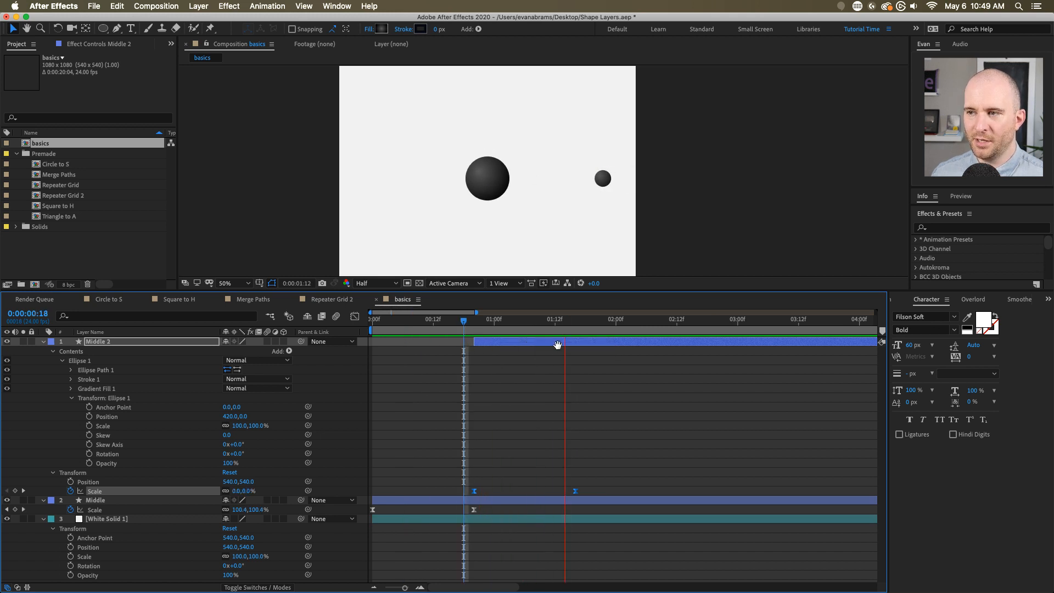
left_click(603, 179)
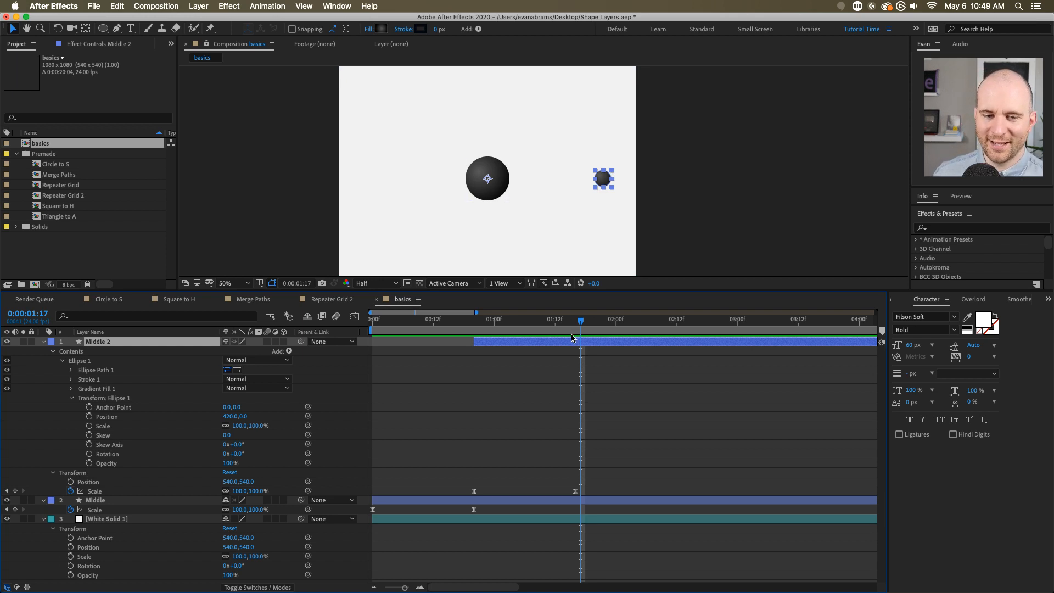
- Remove all Scale keyframes from Middle 2, keeping its scale at 100%, and return to 0:00:00:20
mouse_move(577, 324)
left_mouse_down()
mouse_move(474, 338)
mouse_move(575, 341)
left_mouse_up()
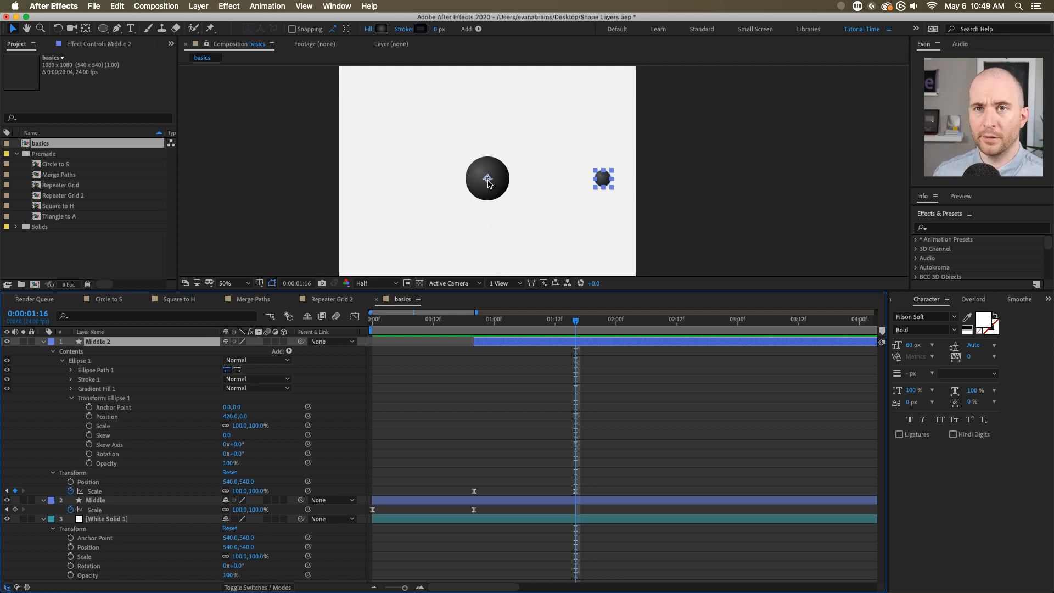
left_click(469, 323)
left_click_drag(469, 323, 575, 318)
left_click(70, 490)
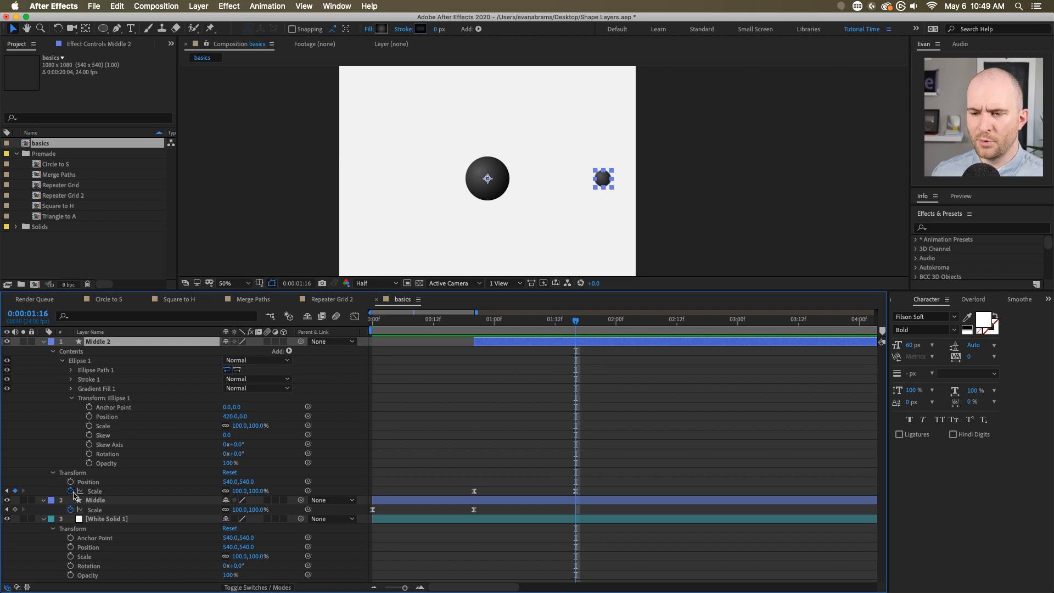
left_click(450, 457)
mouse_move(476, 325)
left_mouse_down()
mouse_move(452, 329)
mouse_move(527, 328)
mouse_move(477, 327)
left_mouse_up()
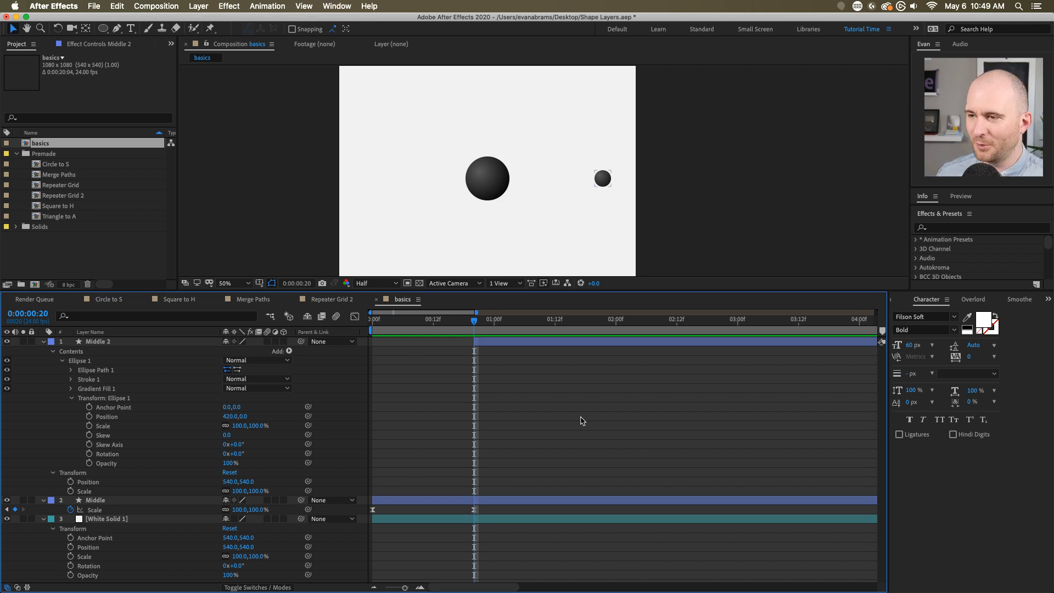
- Play back Middle 2's appearance from frame 17 to check it without the scale animation
left_click(496, 341)
key("Page_Up")
key("Page_Up")
key("Page_Up")
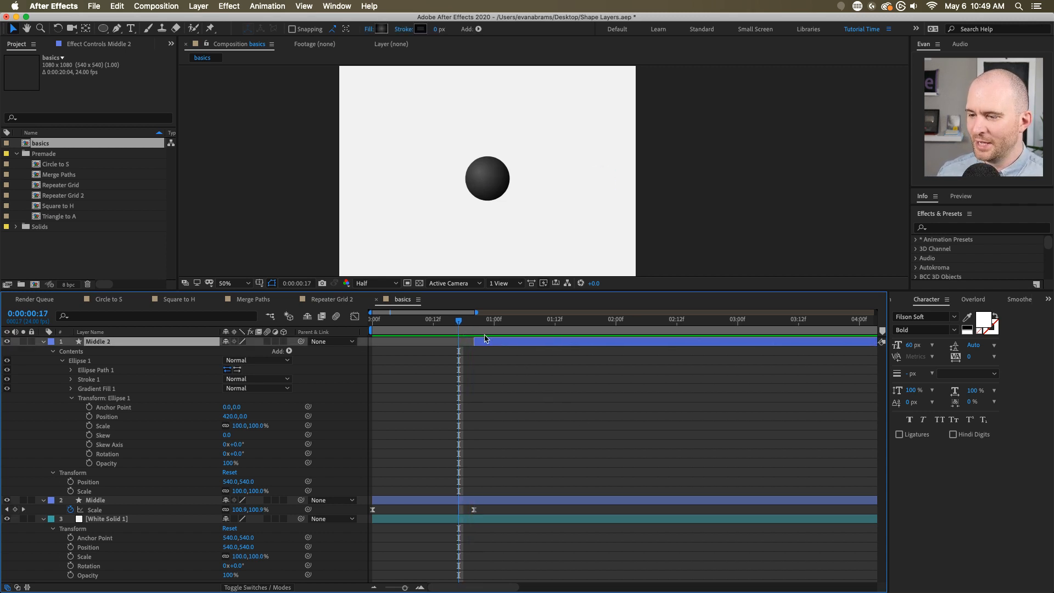
key("space")
key("space")
- Set a Rotation keyframe of 0x+0.0° at Middle 2's first frame and shift the layer to start at 0:00:00:00
left_click(475, 323)
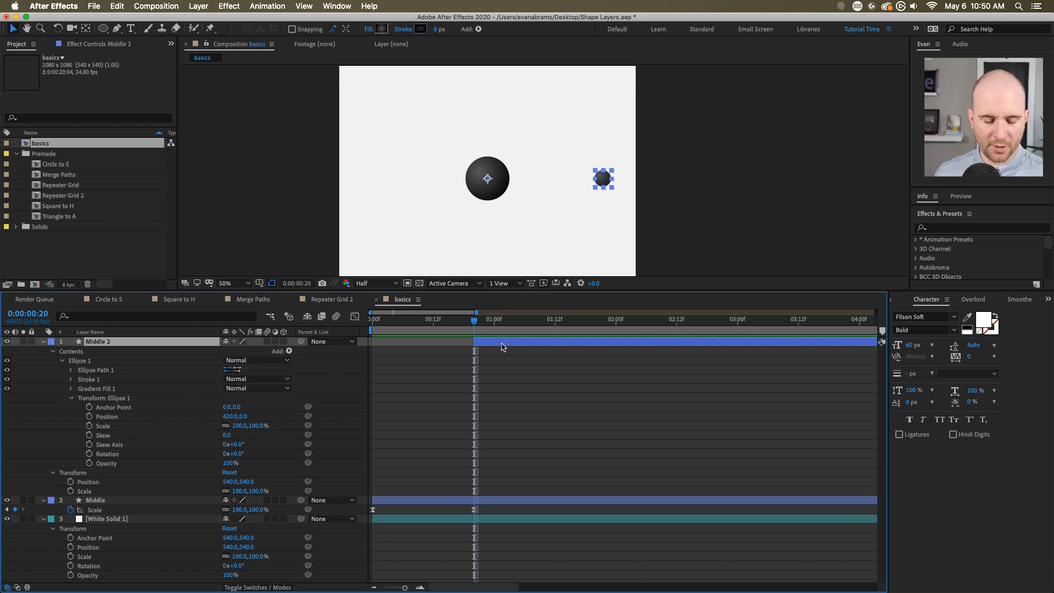
key("r")
left_click(71, 350)
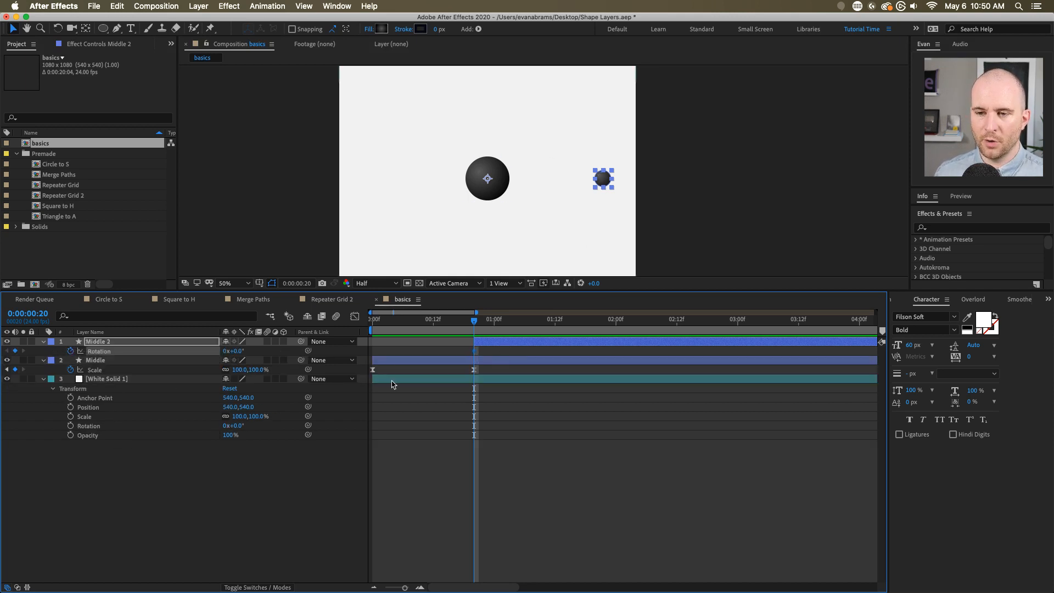
key("minus")
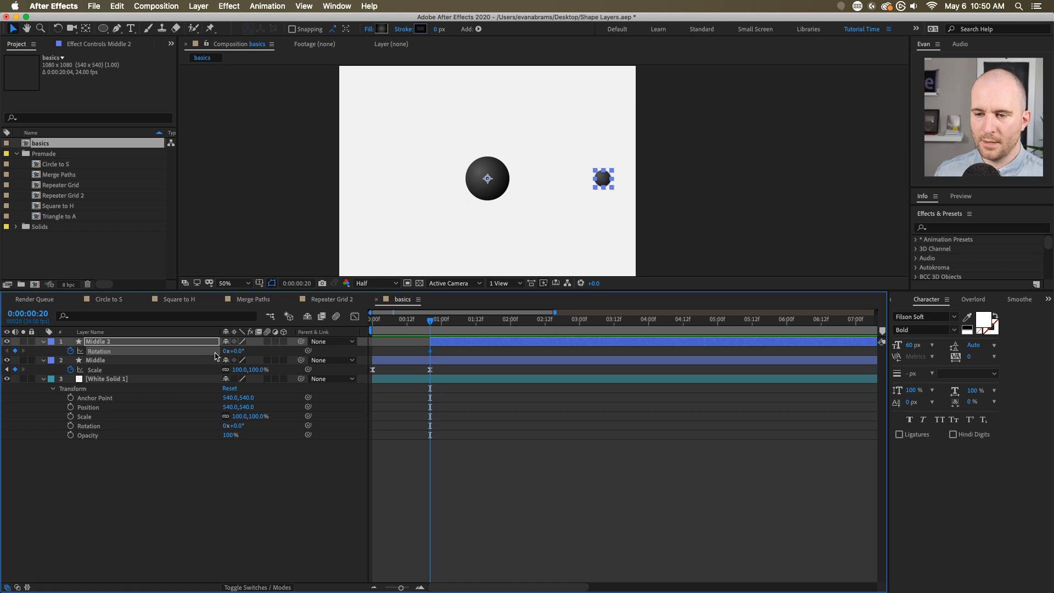
left_click_drag(435, 341, 360, 339)
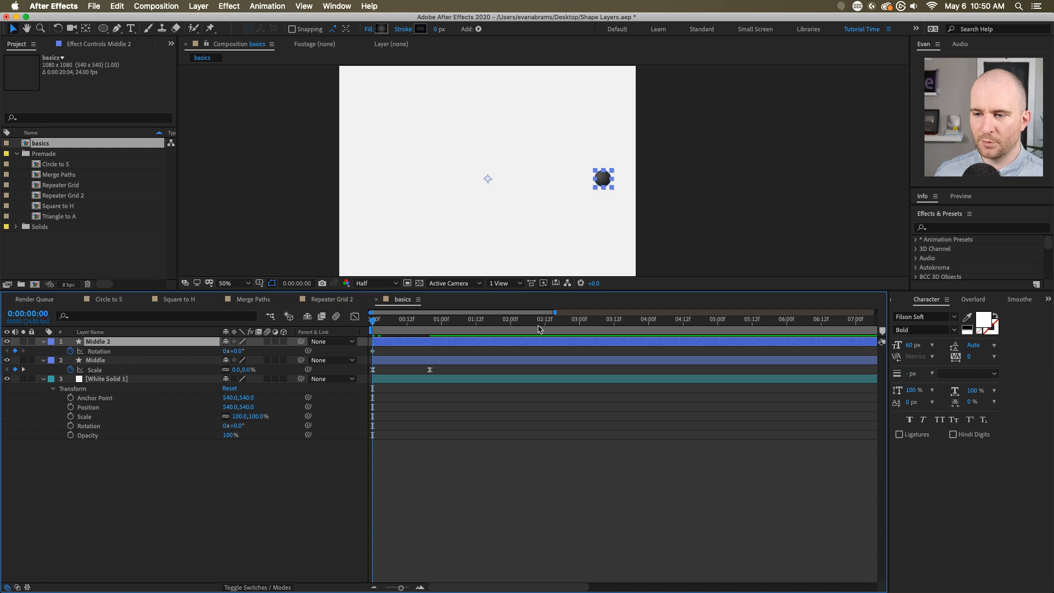
- At 0:00:06:00, set Middle 2's Rotation to one full revolution, 1x+0.0°
key("space")
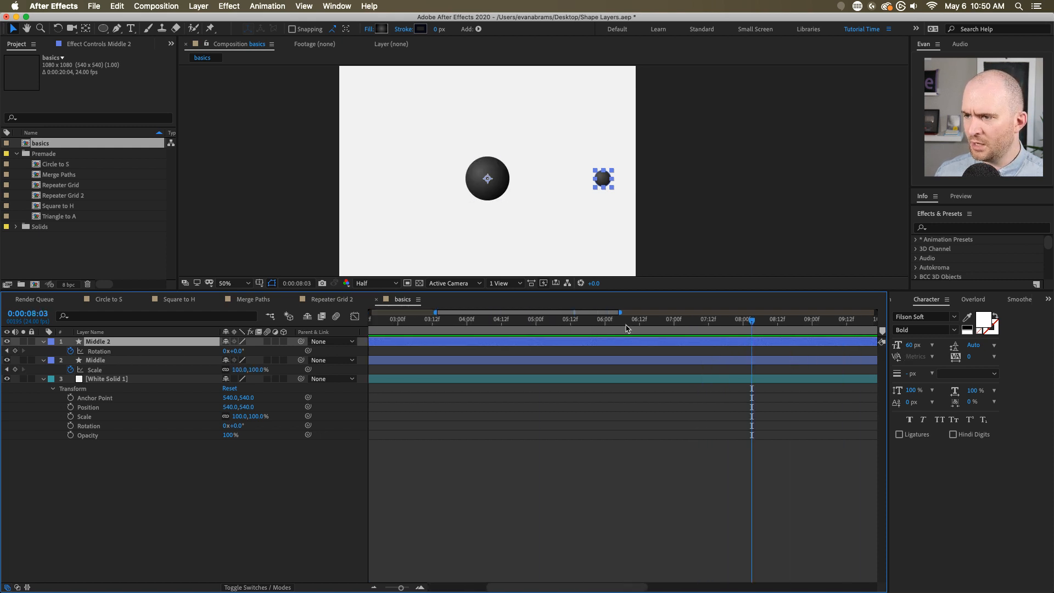
left_click_drag(623, 328, 606, 329)
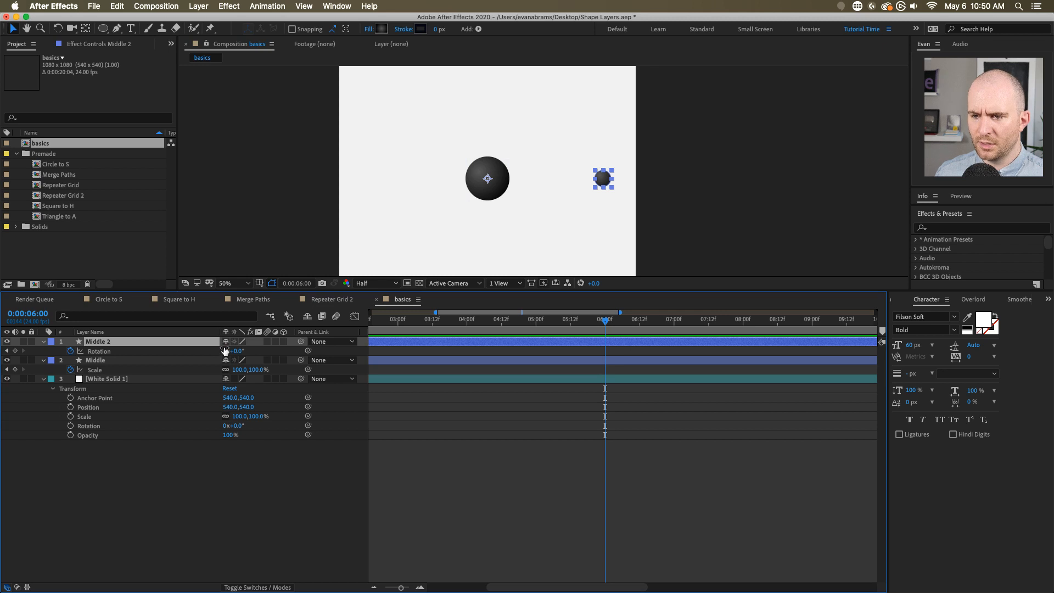
left_click(226, 350)
type("1")
key("Return")
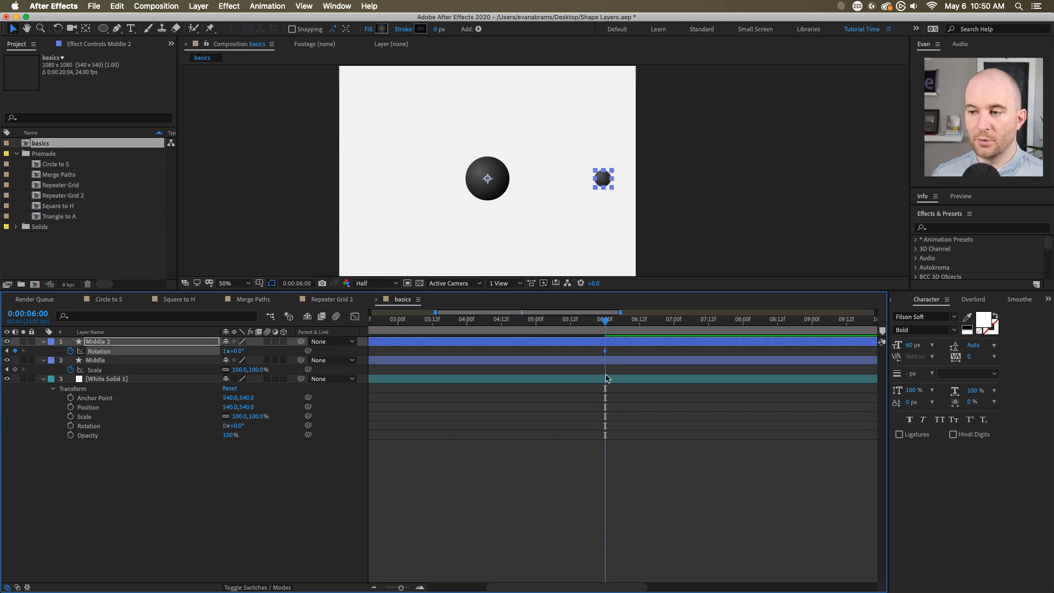
- Preview the rotation from the beginning and examine the small circle's orbit around the middle circle
key("Home")
key("space")
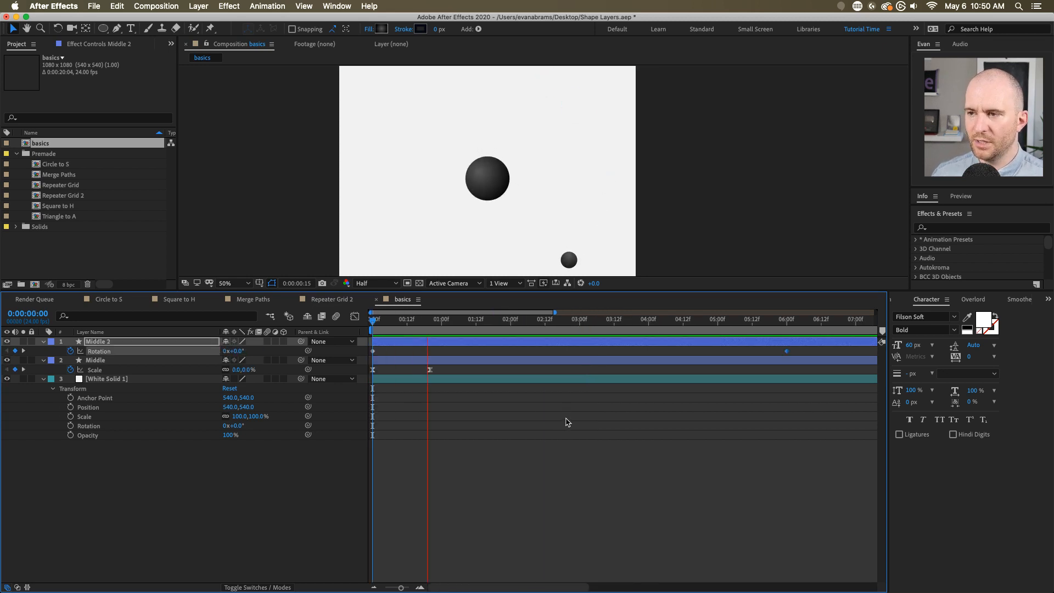
scroll(543, 194, "down", 1)
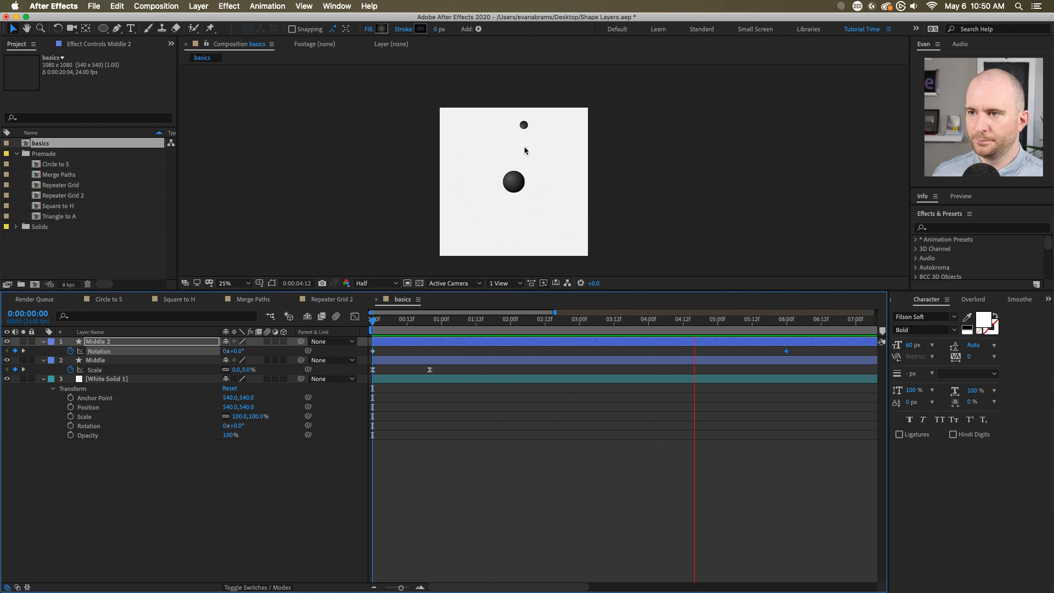
left_click_drag(804, 321, 678, 337)
scroll(503, 135, "up", 1)
scroll(582, 181, "down", 1)
- Enlarge the composition viewer's height and return to 0:00:00:00
key("v")
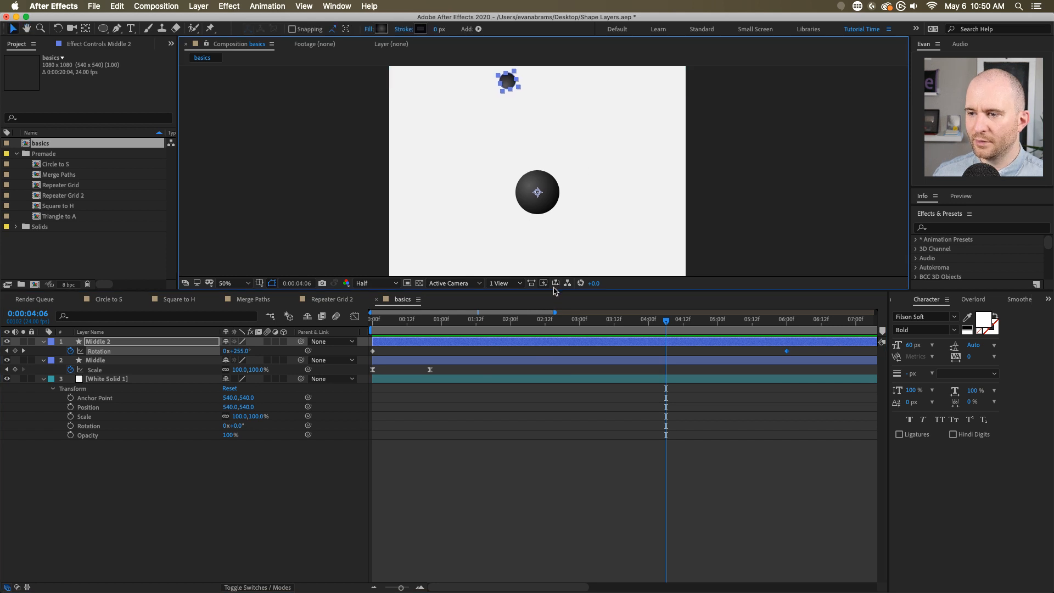
left_click_drag(553, 291, 553, 370)
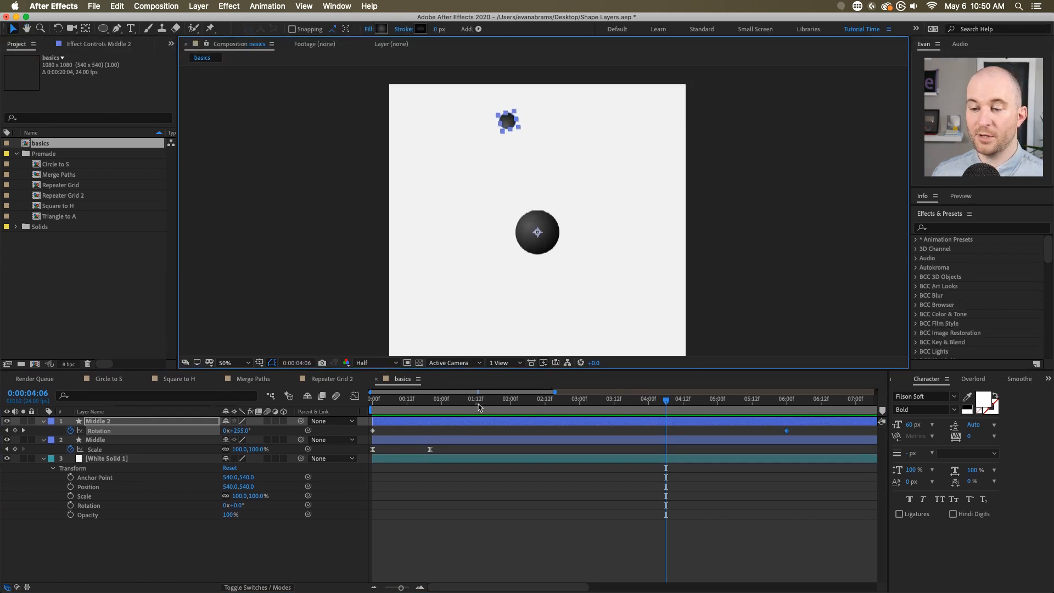
left_click_drag(479, 407, 373, 406)
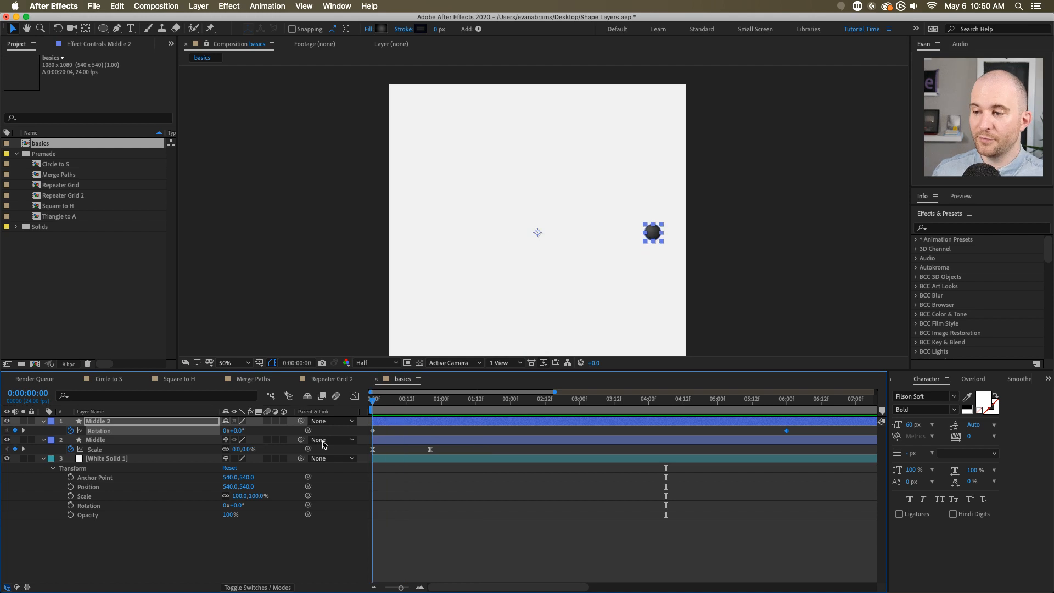
- Collapse Middle 2's Transform group, expand its Contents, and add a second, composition-sized ellipse to the layer
left_click(520, 564)
left_click(411, 421)
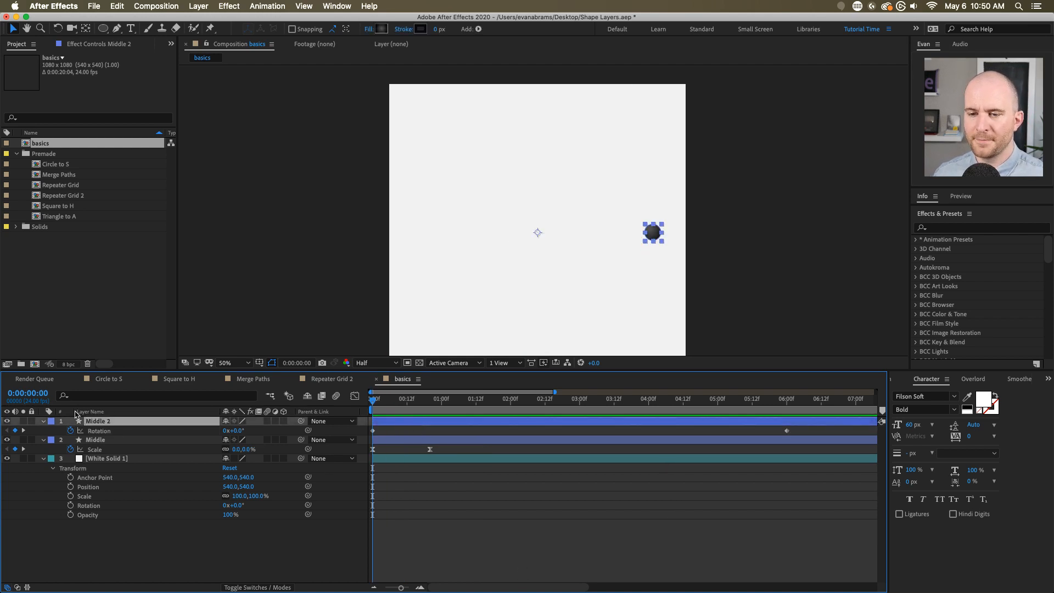
left_click(44, 420)
left_click(78, 443)
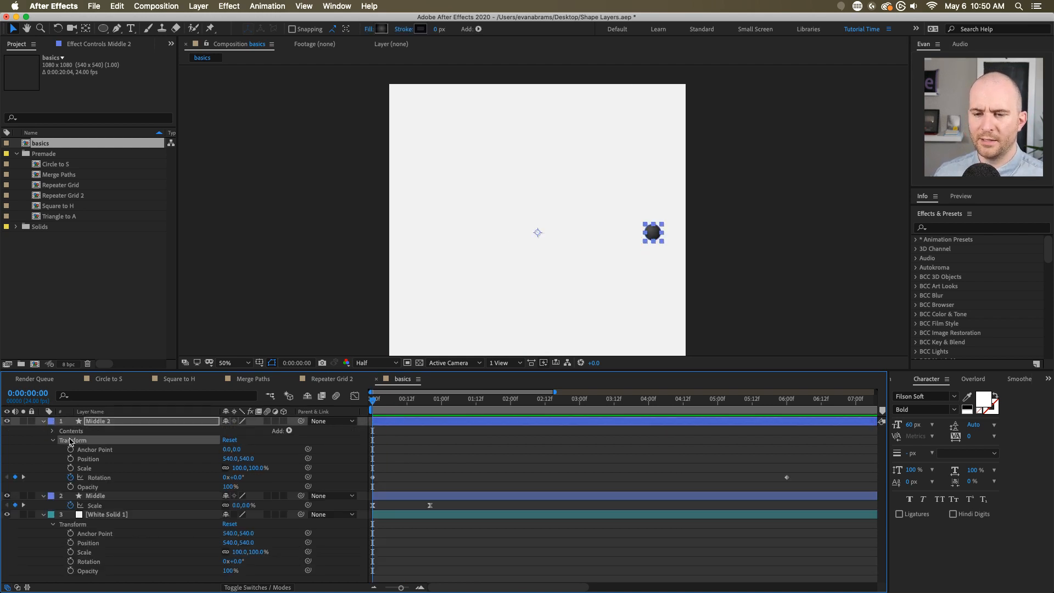
left_click(71, 431)
left_click(53, 440)
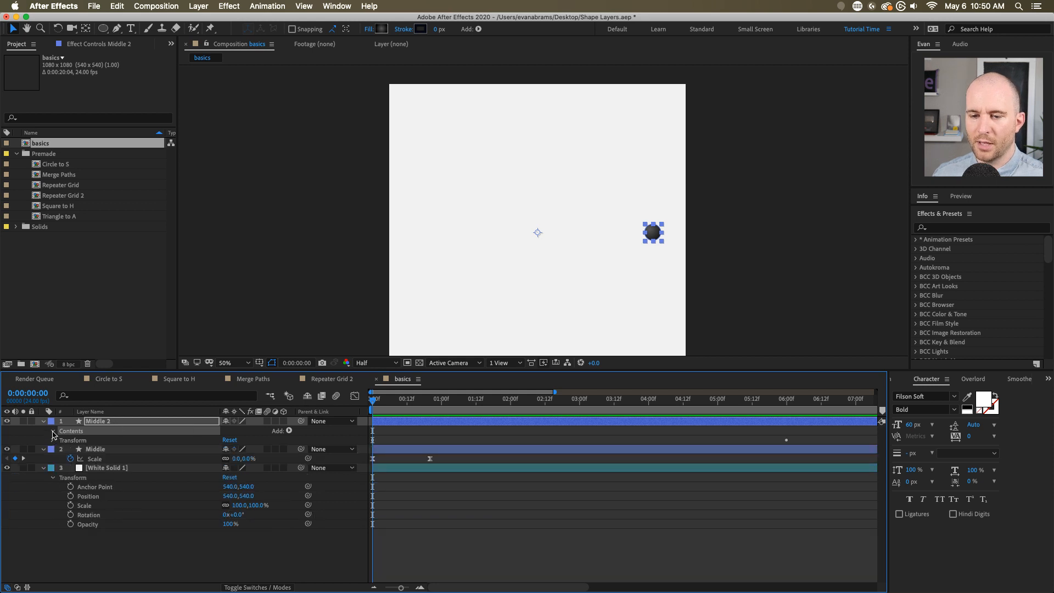
left_click(53, 431)
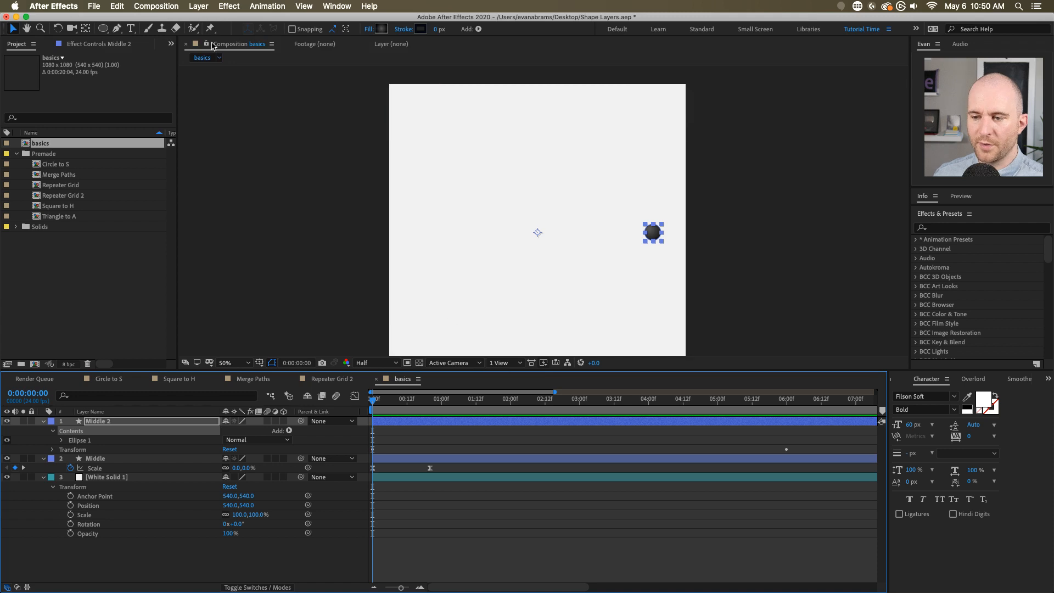
double_click(103, 28)
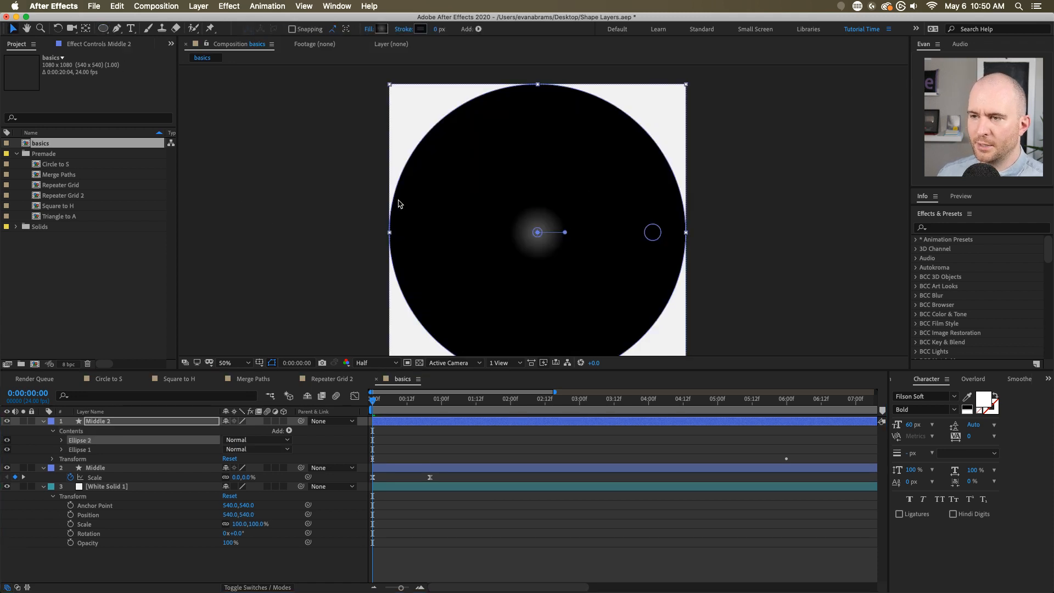
- Delete Gradient Fill 1 from the new Ellipse 2 group in Middle 2
left_click(61, 439)
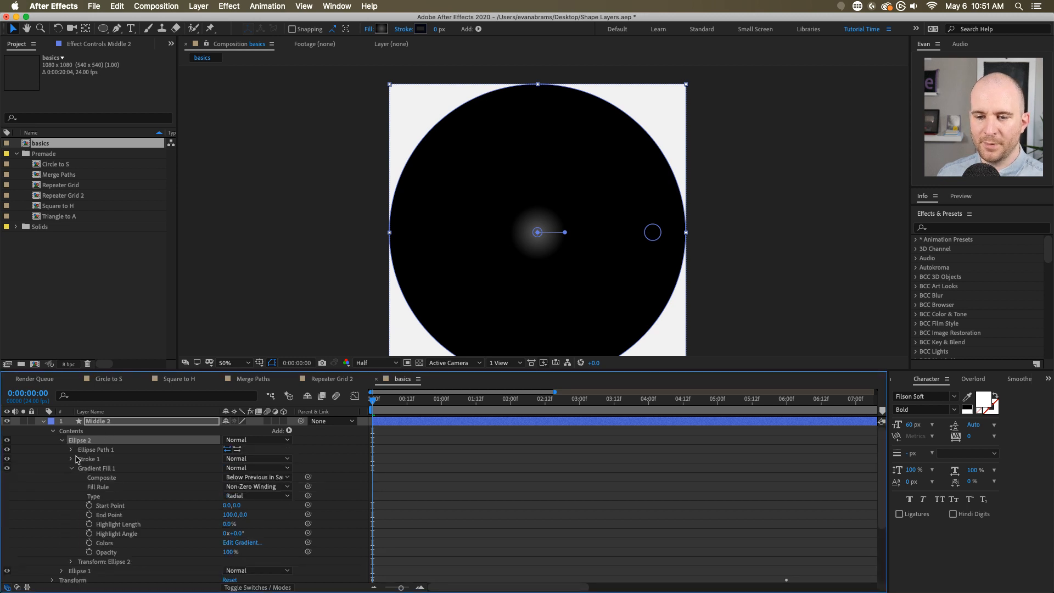
left_click(72, 468)
left_click(95, 469)
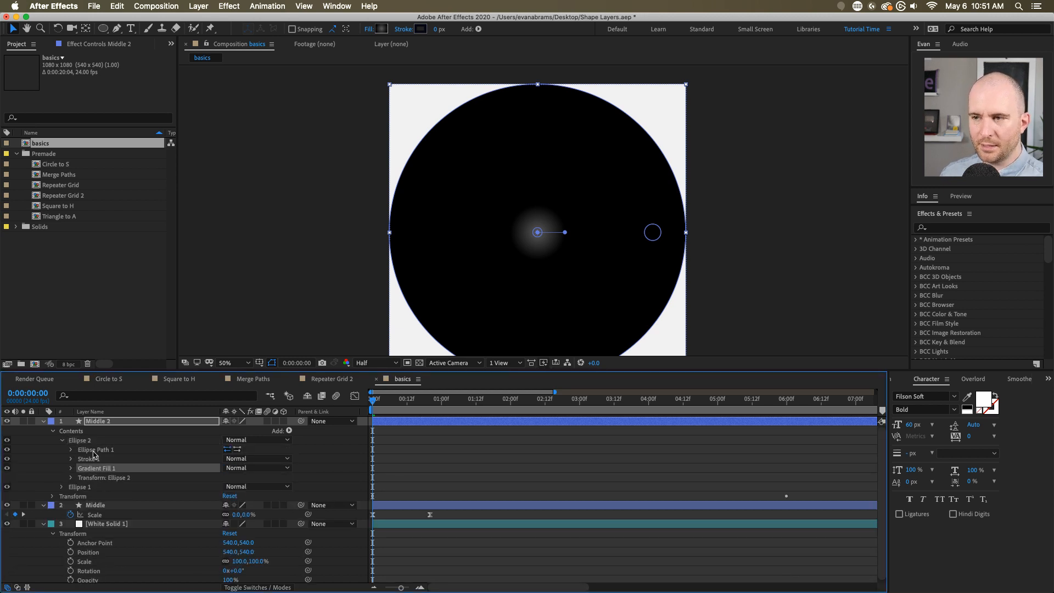
key("Delete")
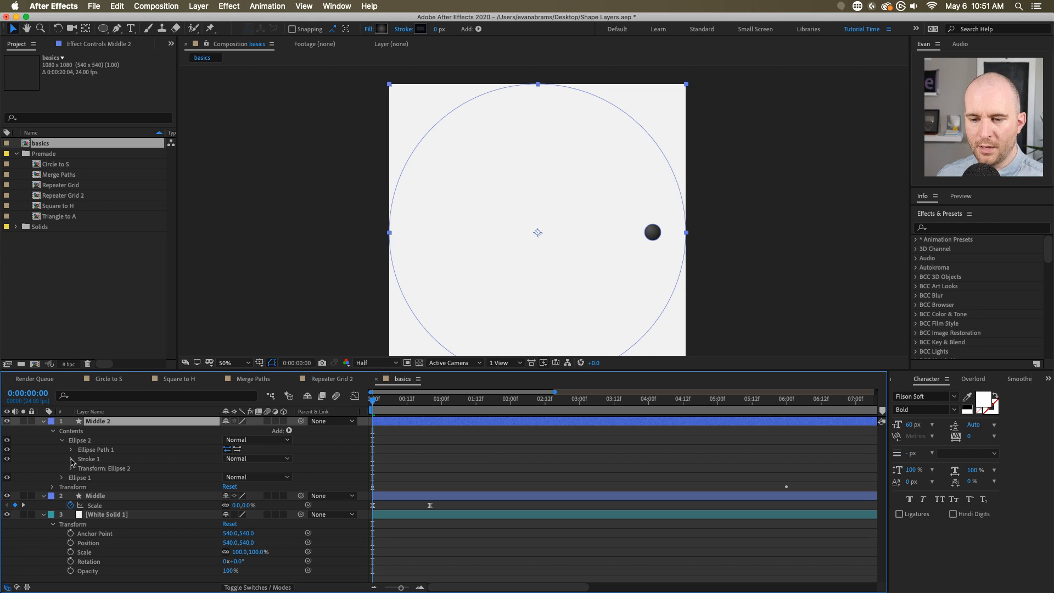
- Give Ellipse 2 a visible outline by setting its Stroke 1 Stroke Width to 6
left_click(71, 458)
left_click_drag(226, 496, 232, 494)
left_click(229, 496)
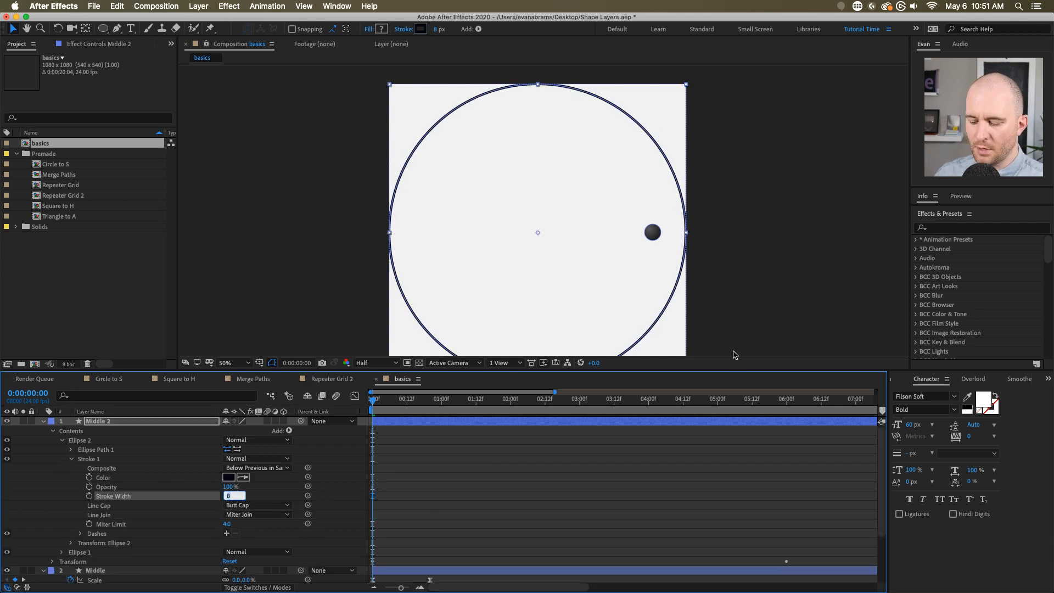
type("4")
key("Return")
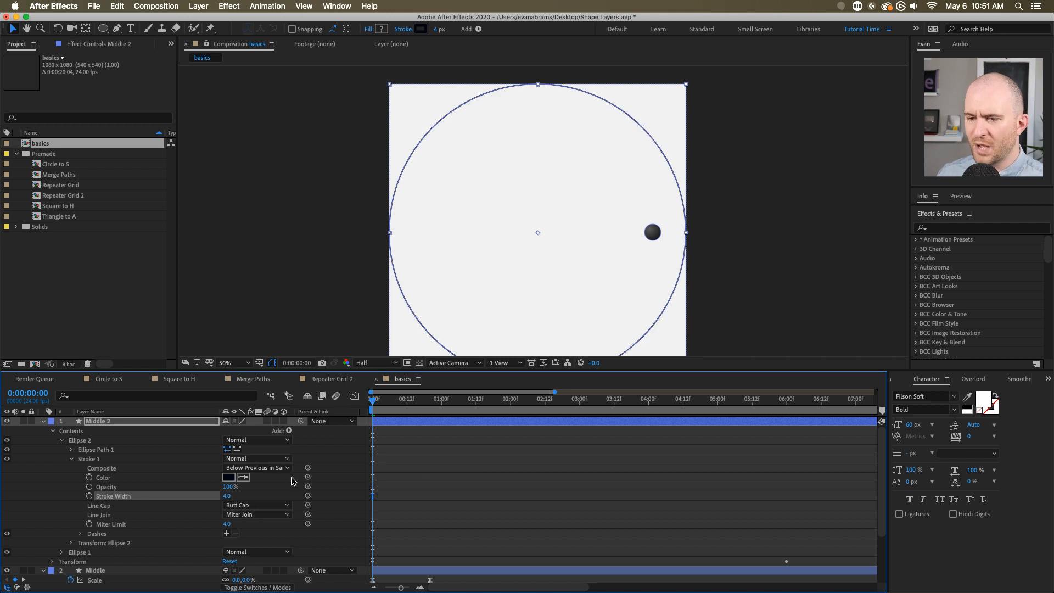
left_click(226, 495)
type("6")
key("Return")
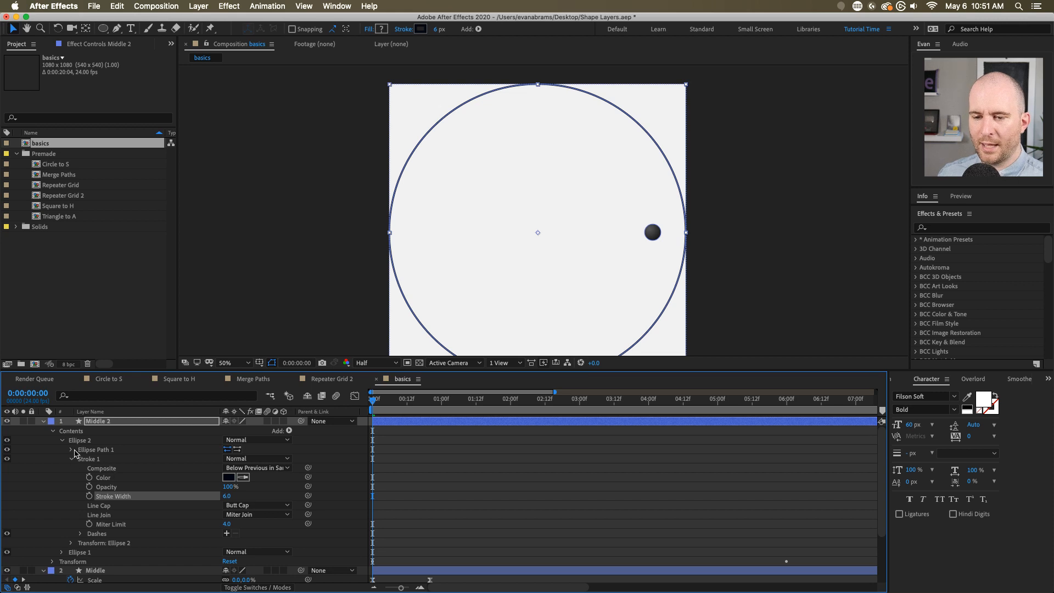
- Reduce Ellipse 2's Ellipse Path 1 Size to 843, 843 so the ring passes through the small circle
left_click(72, 450)
left_click_drag(241, 458, 163, 486)
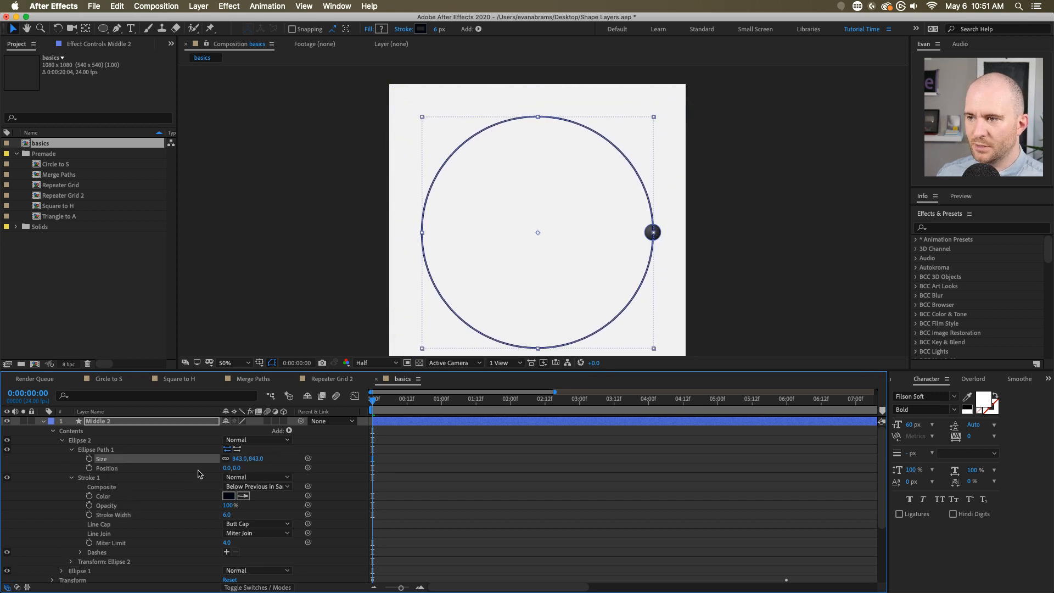
left_click(632, 438)
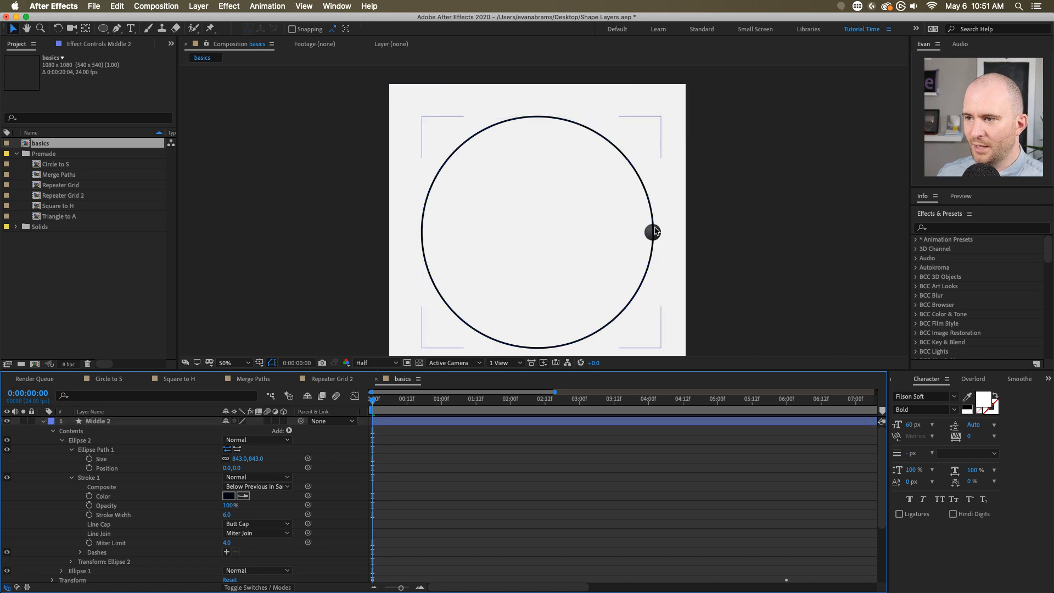
- Collapse and select the Ellipse 2 group and inspect where its ring meets the small circle
left_click(63, 440)
left_click(88, 440)
scroll(660, 236, "up", 2)
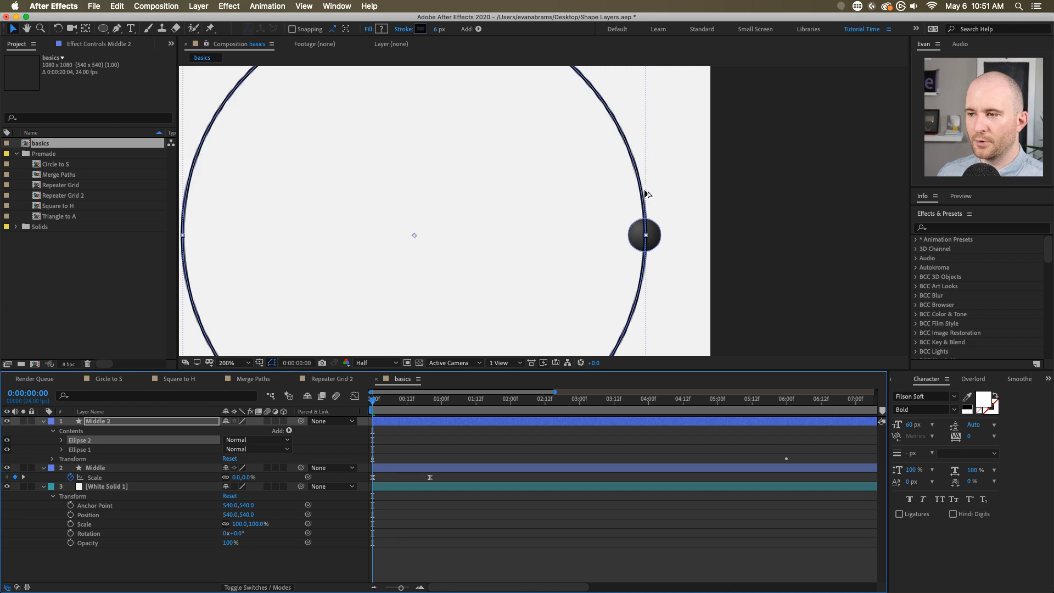
- Rename the Ellipse 2 group in Middle 2 as "Orbit path"
scroll(645, 197, "up", 2)
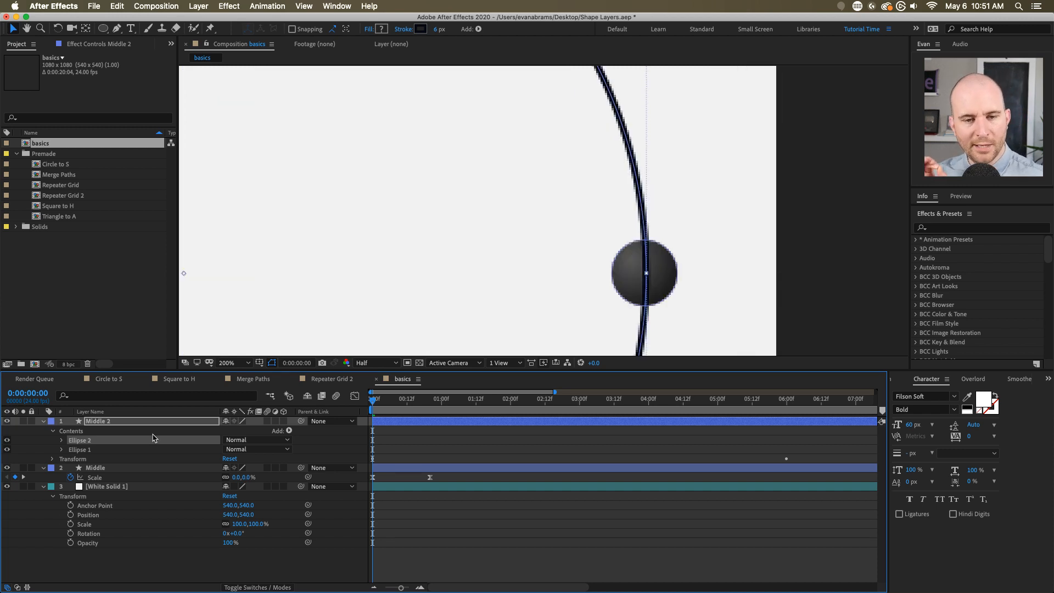
left_click_drag(101, 450, 81, 433)
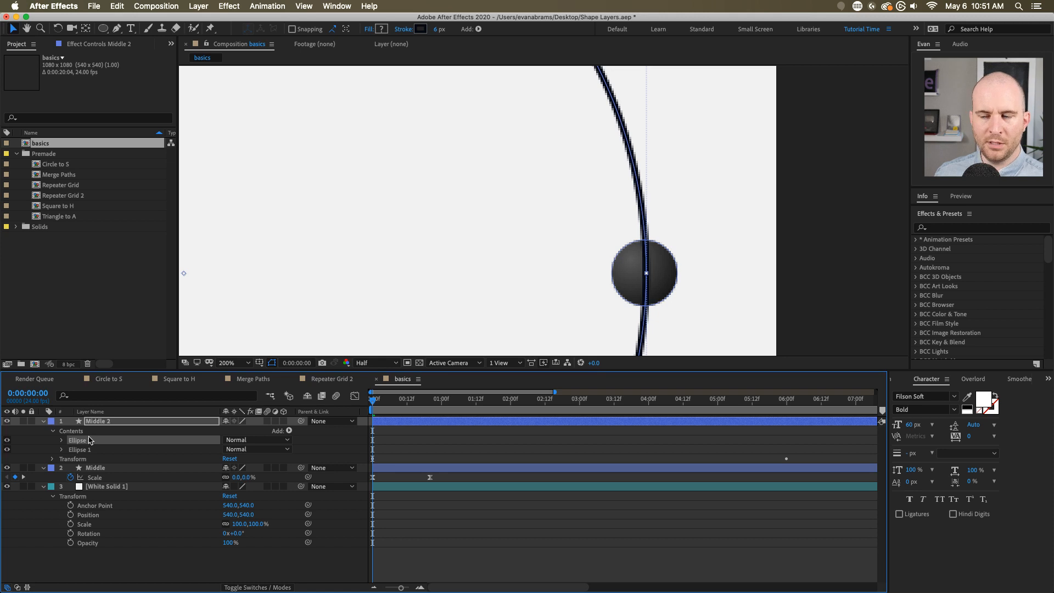
key("Return")
type("Or")
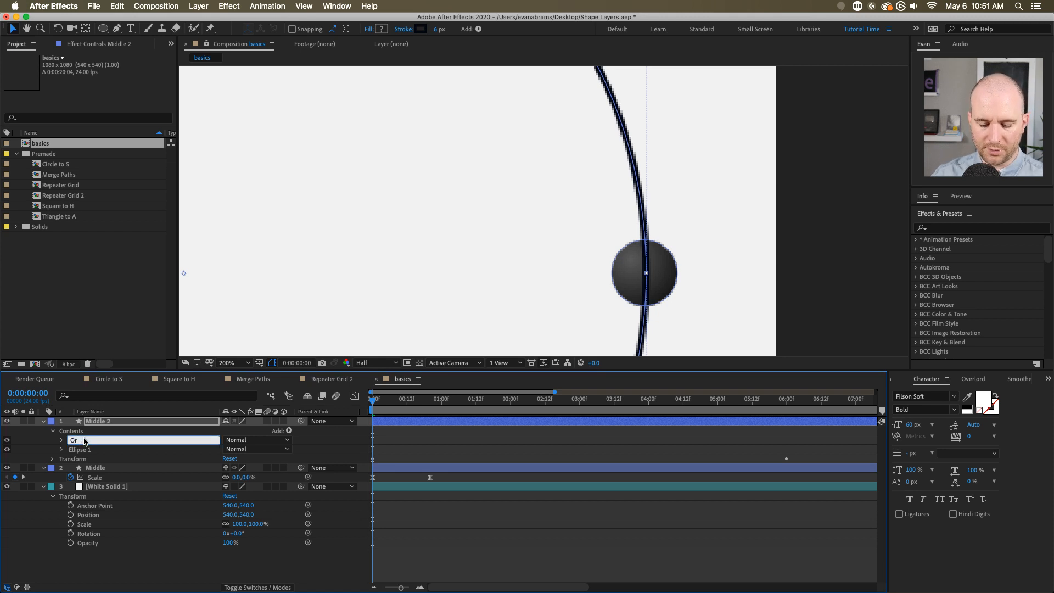
type("bit path")
key("Return")
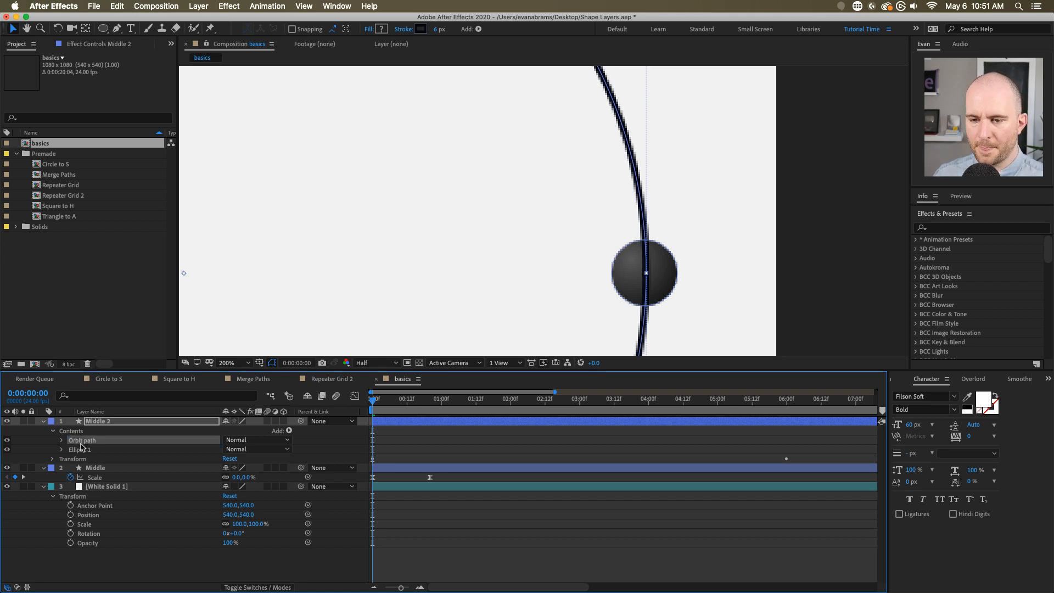
- Rename the Ellipse 1 group as "moon" and place it above Orbit path so it covers the ring
left_click(79, 450)
key("Return")
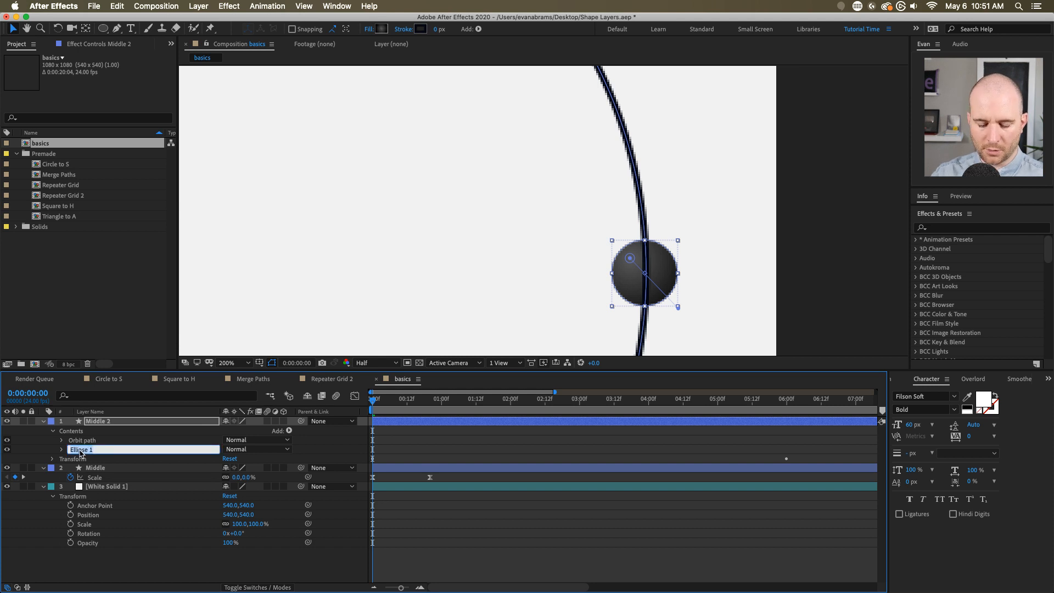
type("Satell")
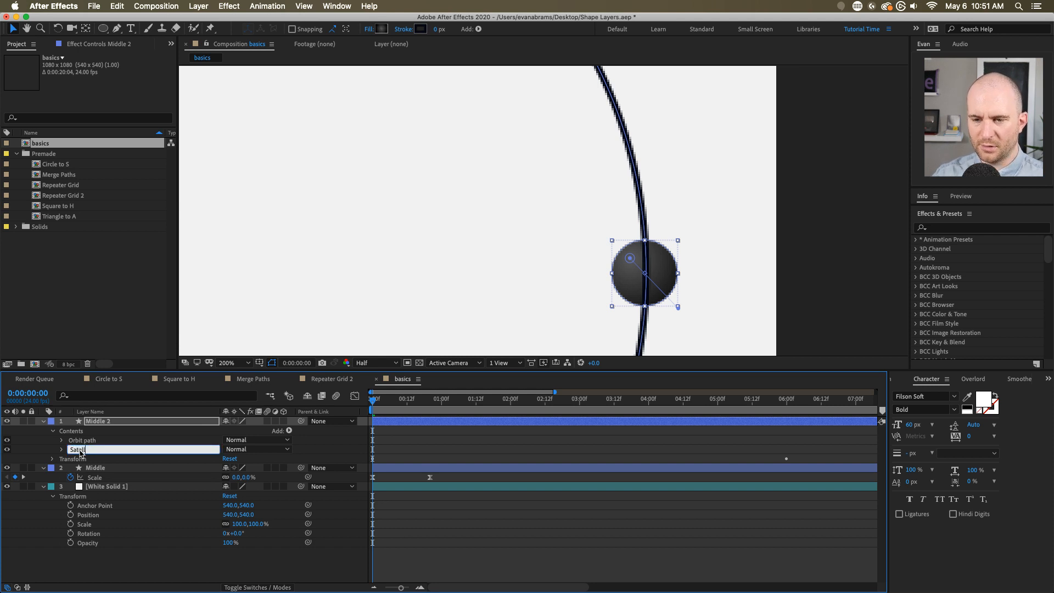
key("BackSpace")
key("BackSpace")
key("BackSpace")
key("BackSpace")
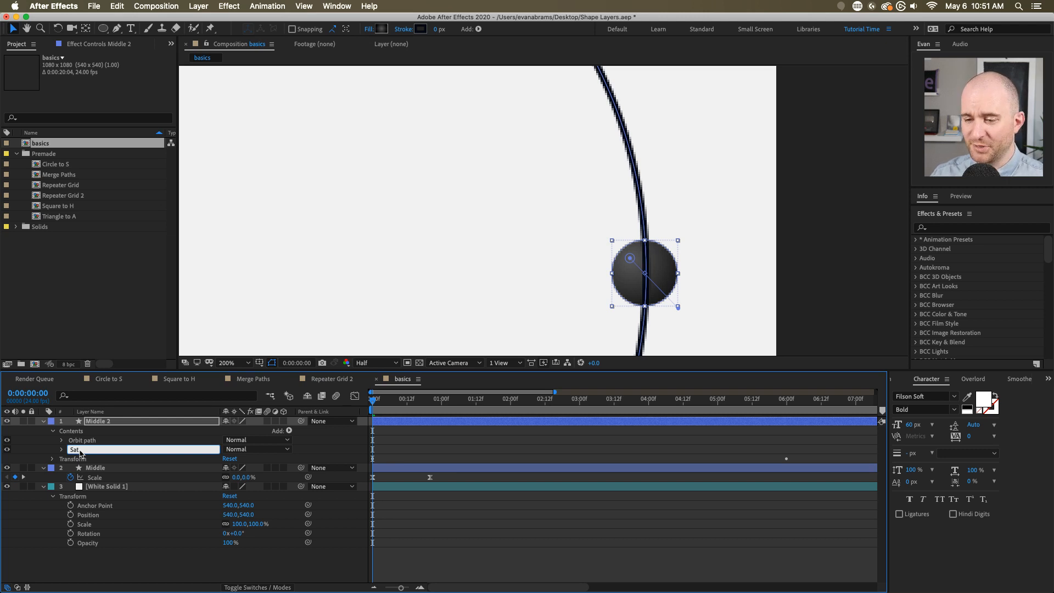
key("Return")
key("Return")
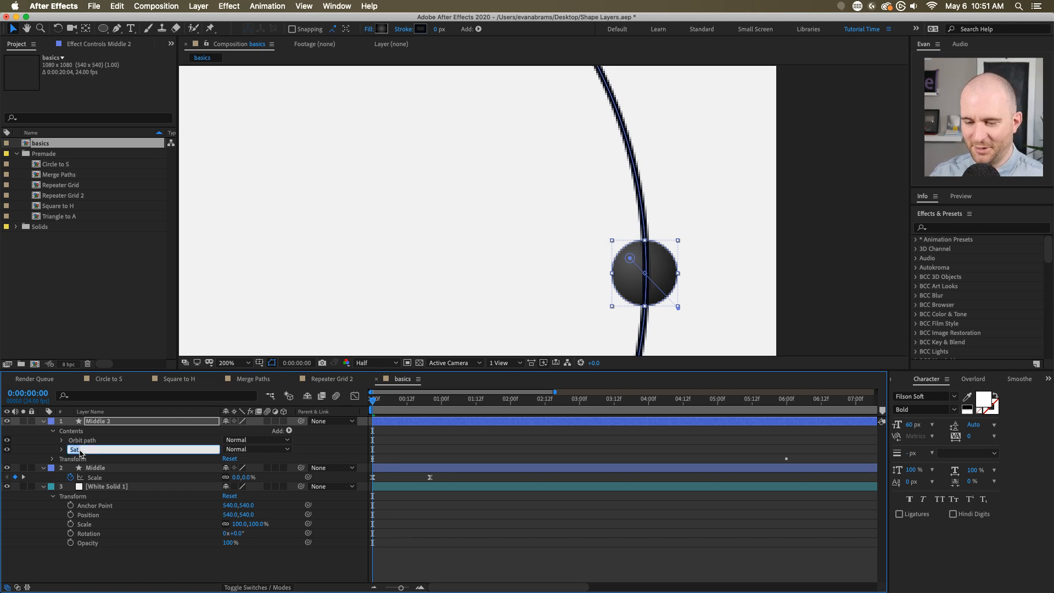
type("moon")
key("Return")
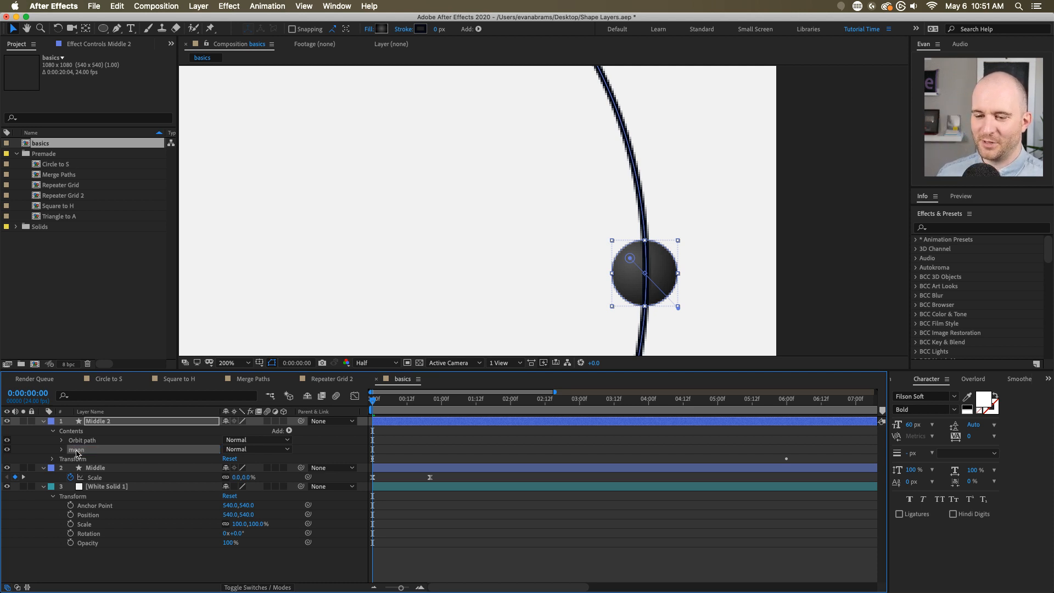
left_click_drag(77, 451, 88, 436)
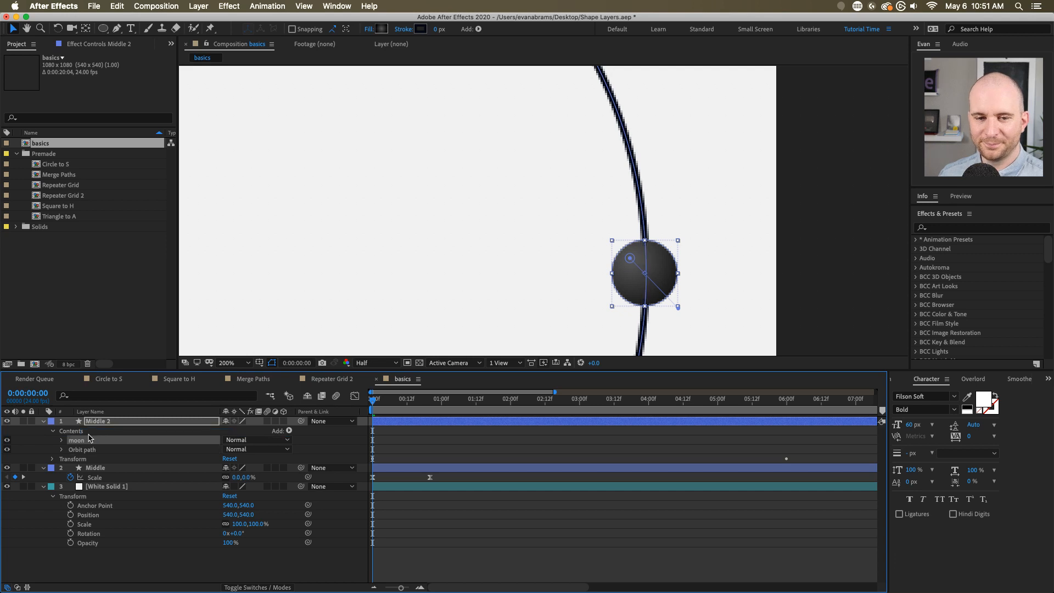
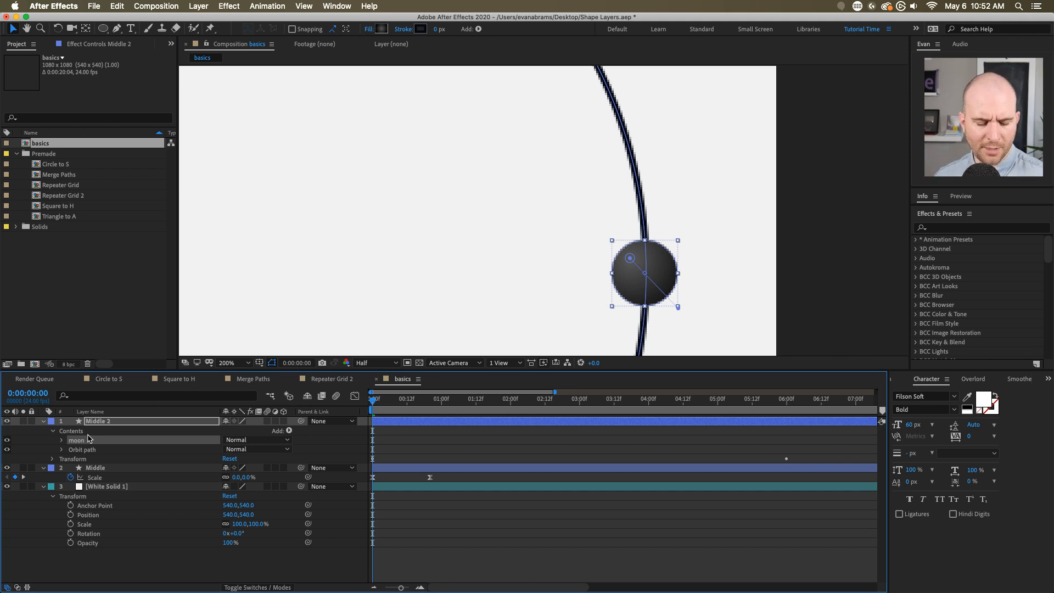
- Reveal all modified properties of the Middle 2 layer and look through them
key("t")
left_click(103, 424)
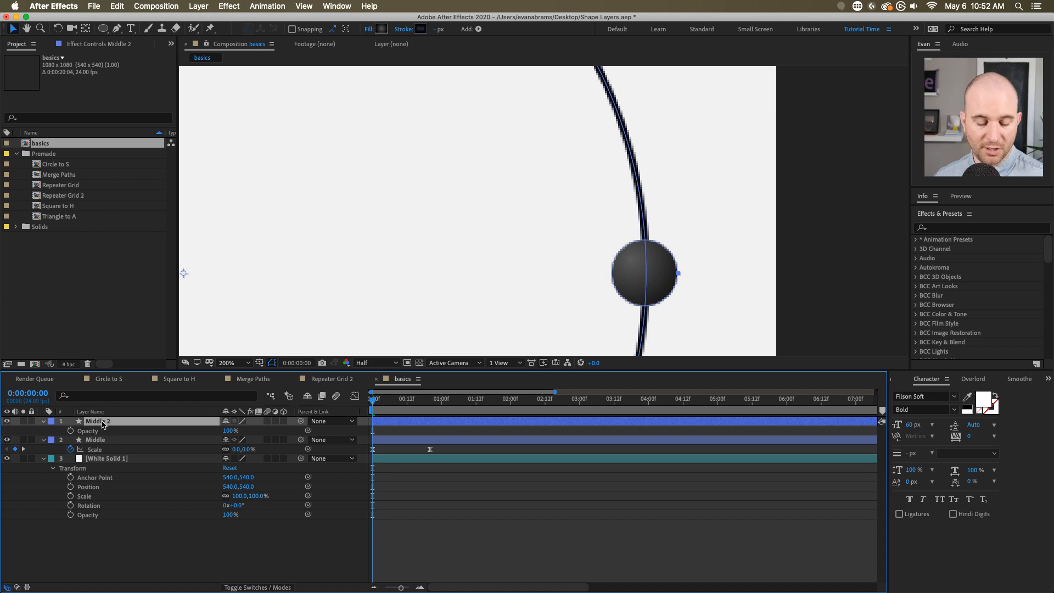
key("u")
key("u")
scroll(139, 535, "down", 5)
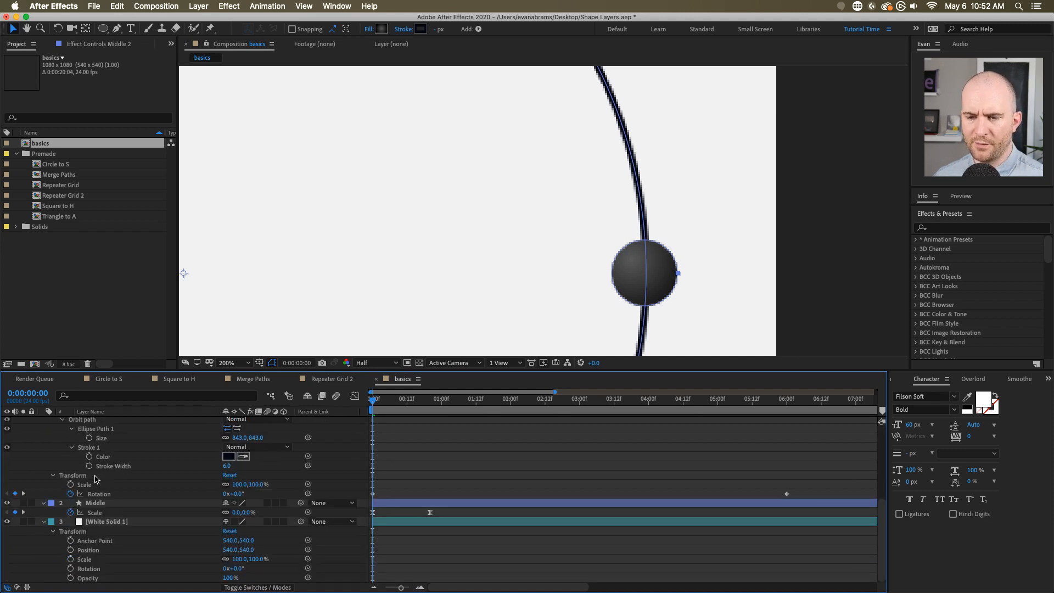
scroll(96, 479, "up", 5)
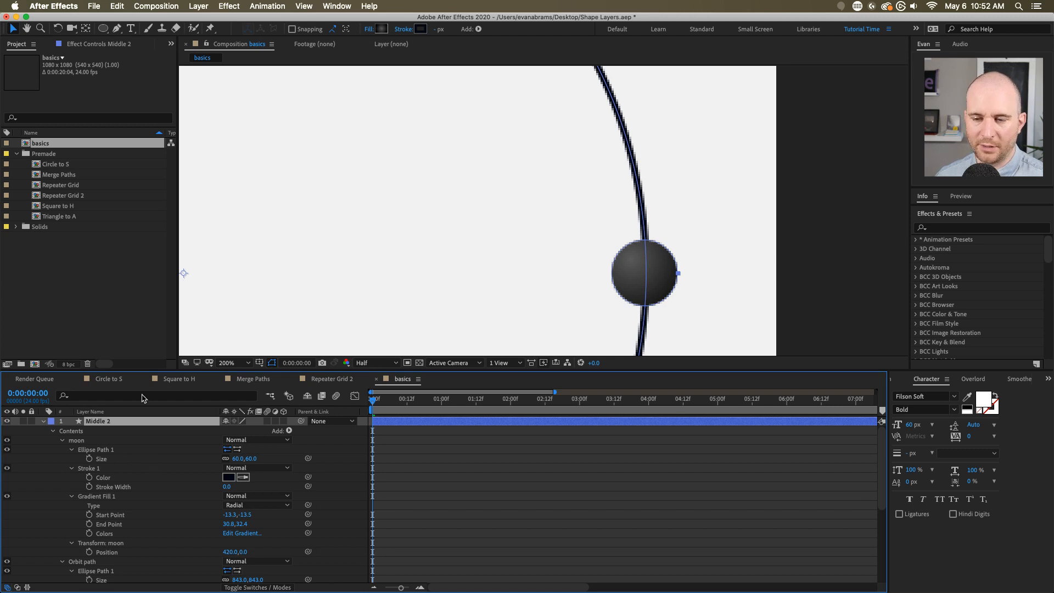
- Filter the timeline properties by "opacity" for the Middle 2 layer
left_click(113, 396)
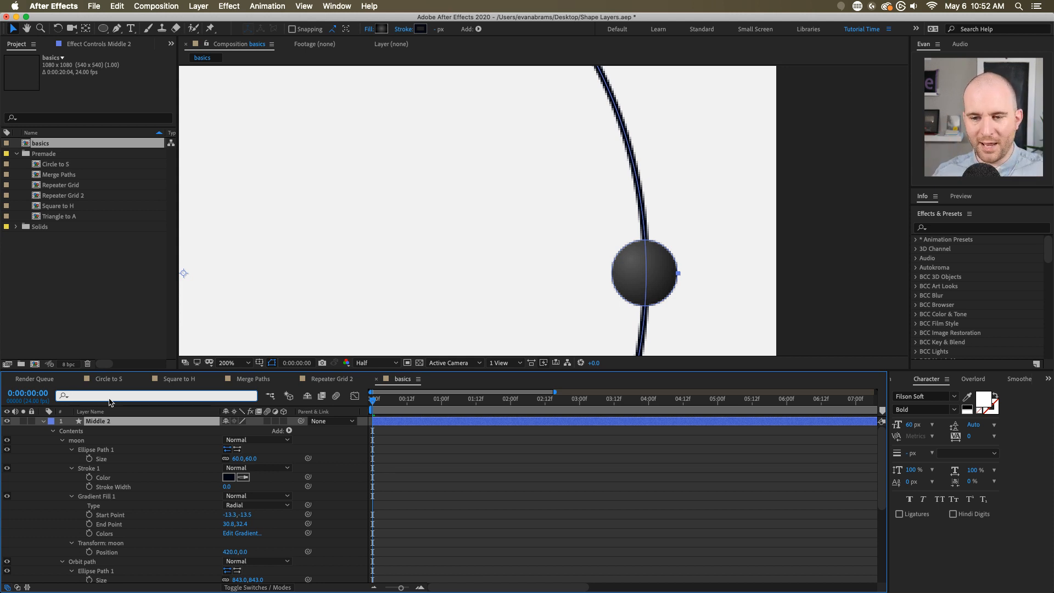
type("opacity")
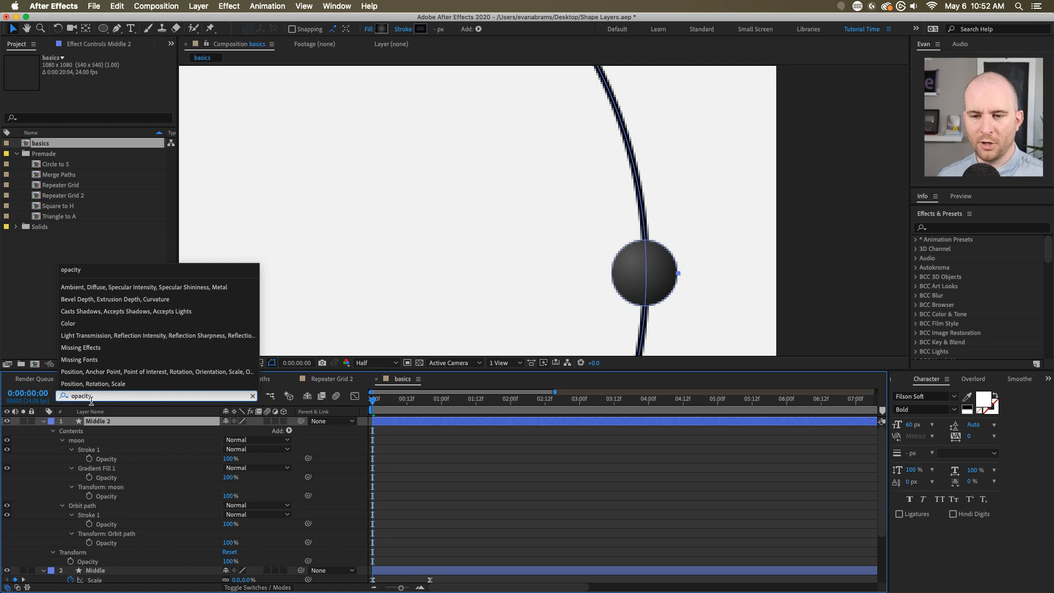
left_click(95, 421)
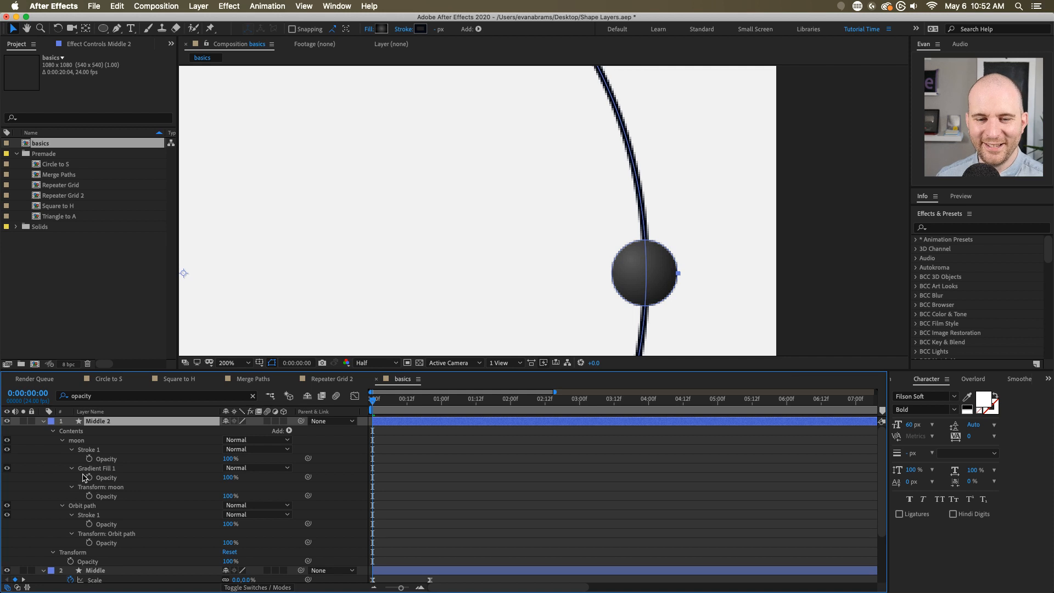
- Select every Opacity property of the strokes, gradient fill and transforms within the moon and Orbit path groups
left_click(102, 457)
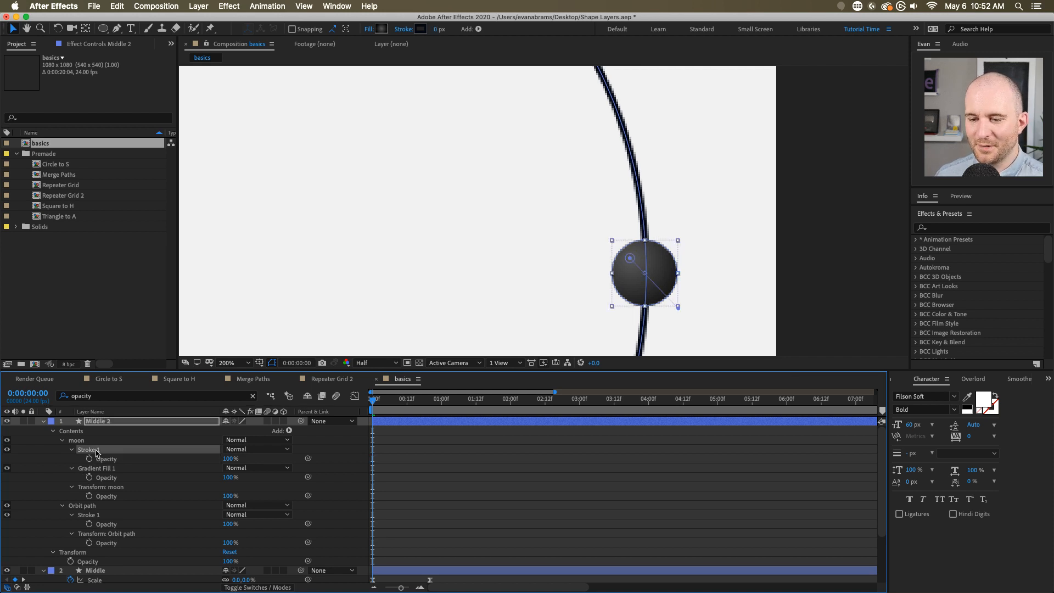
left_click(109, 477, "shift")
left_click(111, 496, "shift")
left_click(107, 523, "shift")
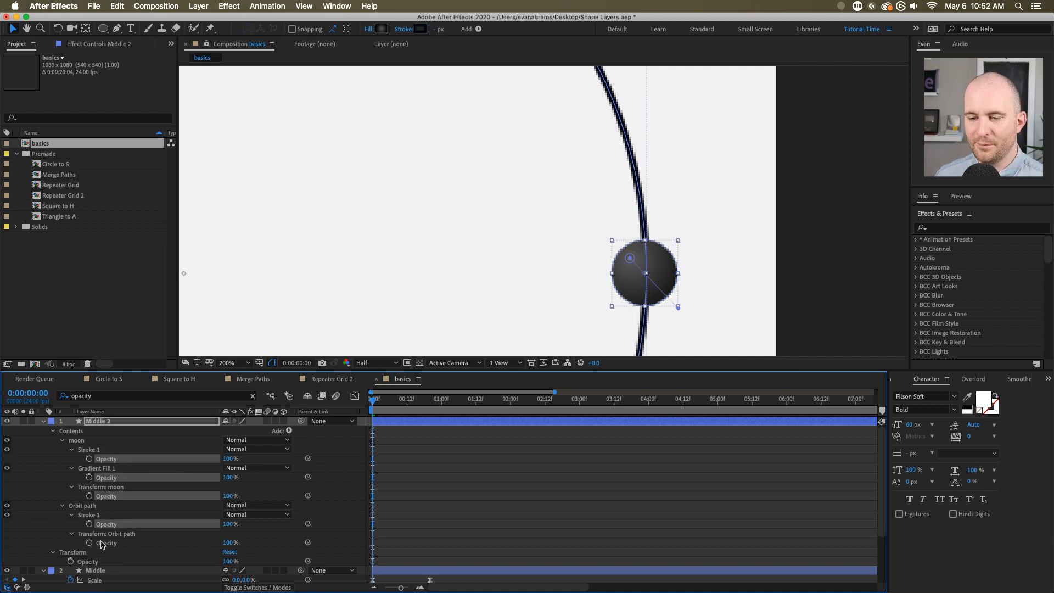
left_click(114, 542, "shift")
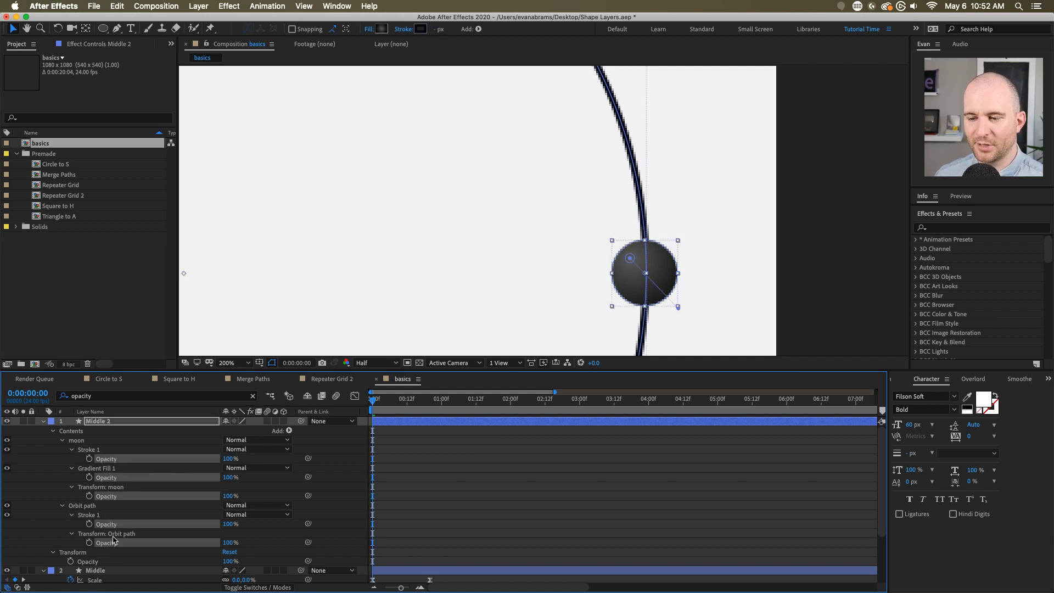
- Reselect the Middle 2 layer and collapse its moon and Orbit path groups
left_click(121, 423)
left_click(96, 400)
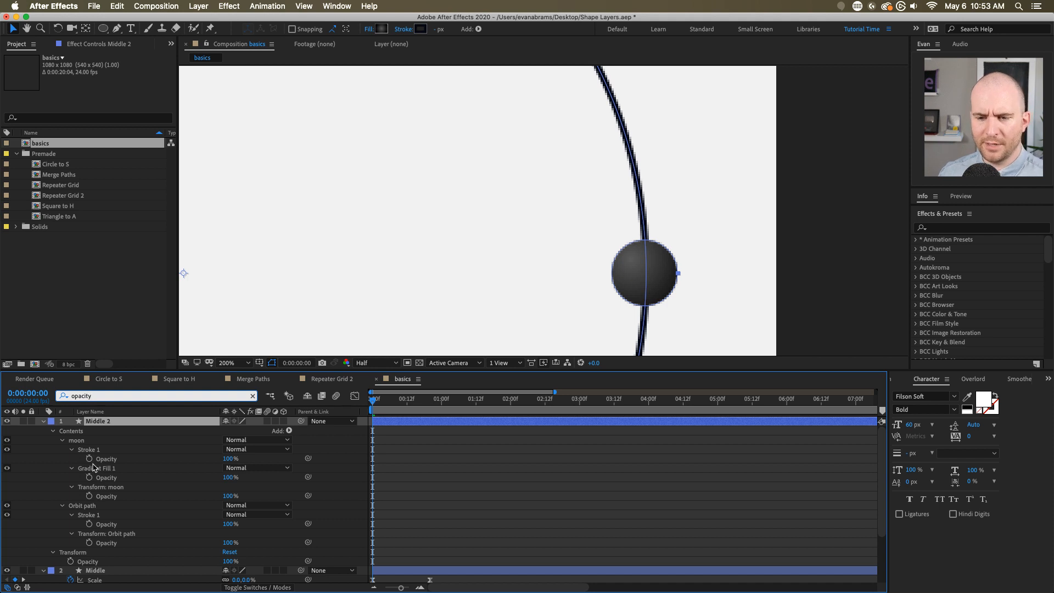
left_click(497, 499)
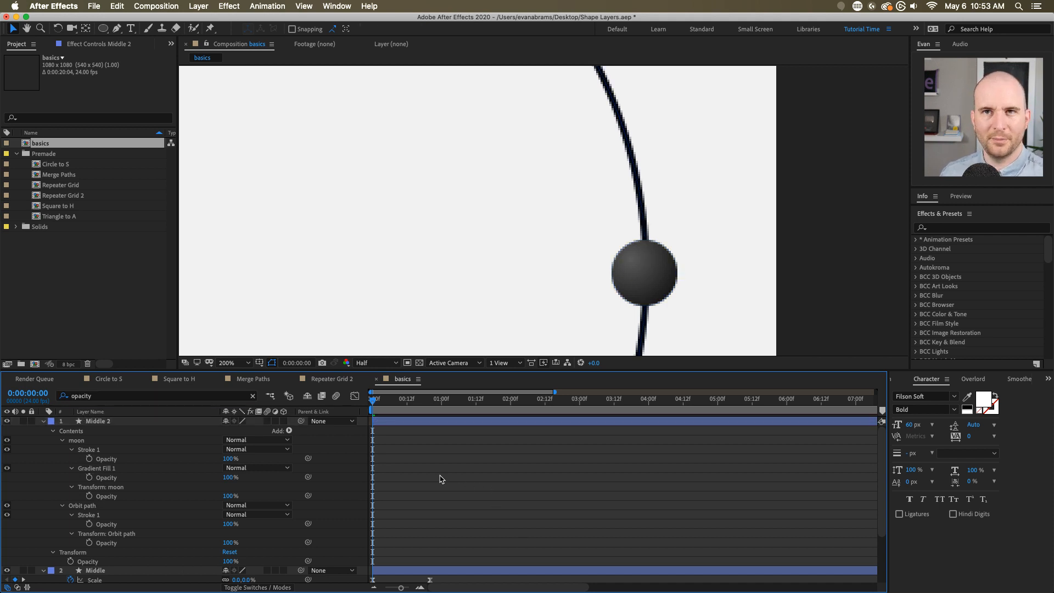
left_click(398, 422)
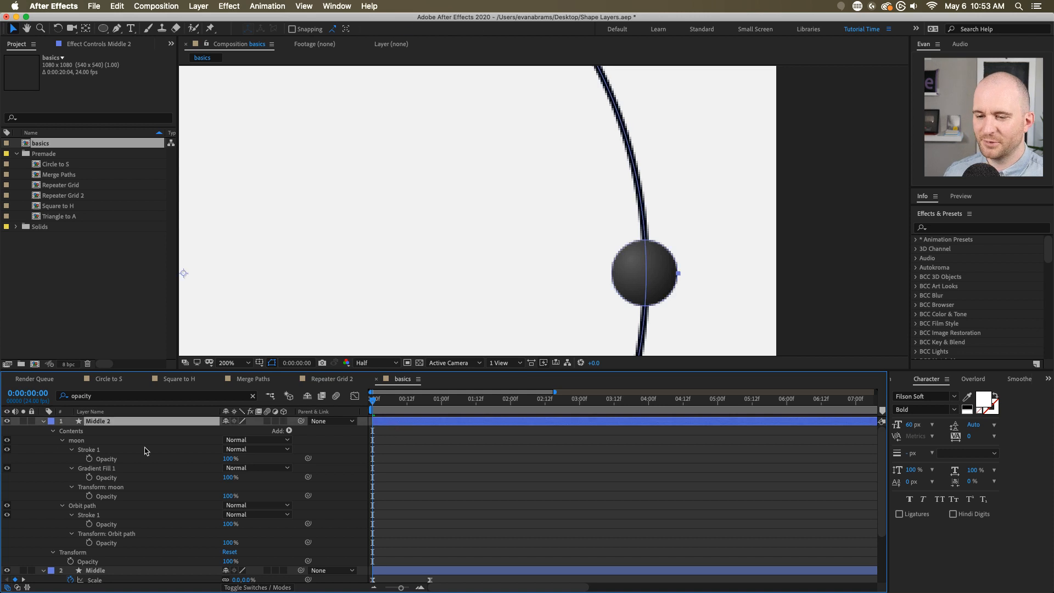
left_click(62, 440)
left_click(63, 449)
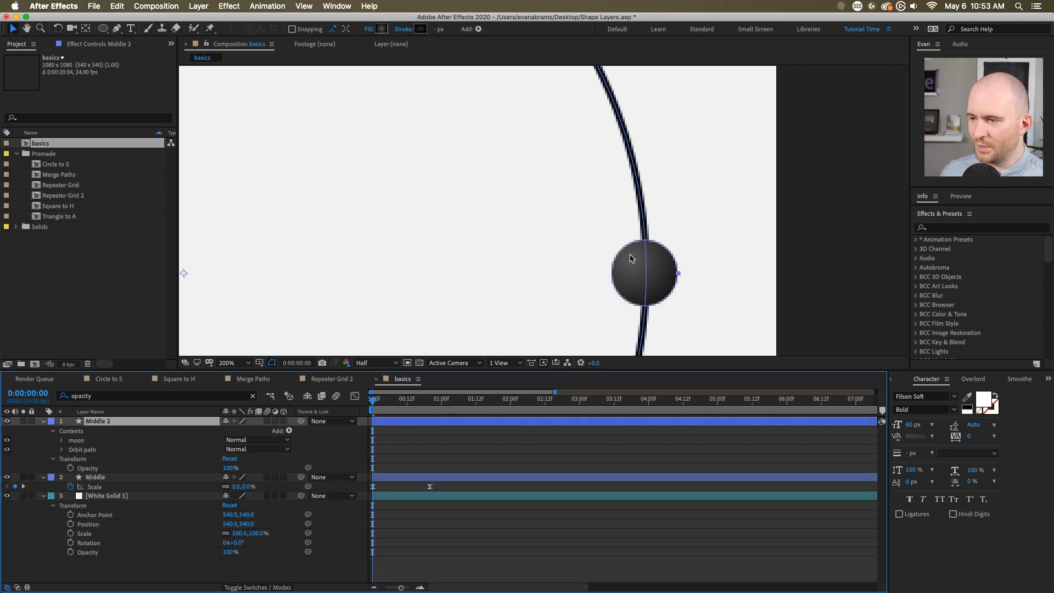
- Fit the whole ring in view at 50% and preview the moon's orbit around the Middle circle
left_click(443, 433)
left_click(551, 422)
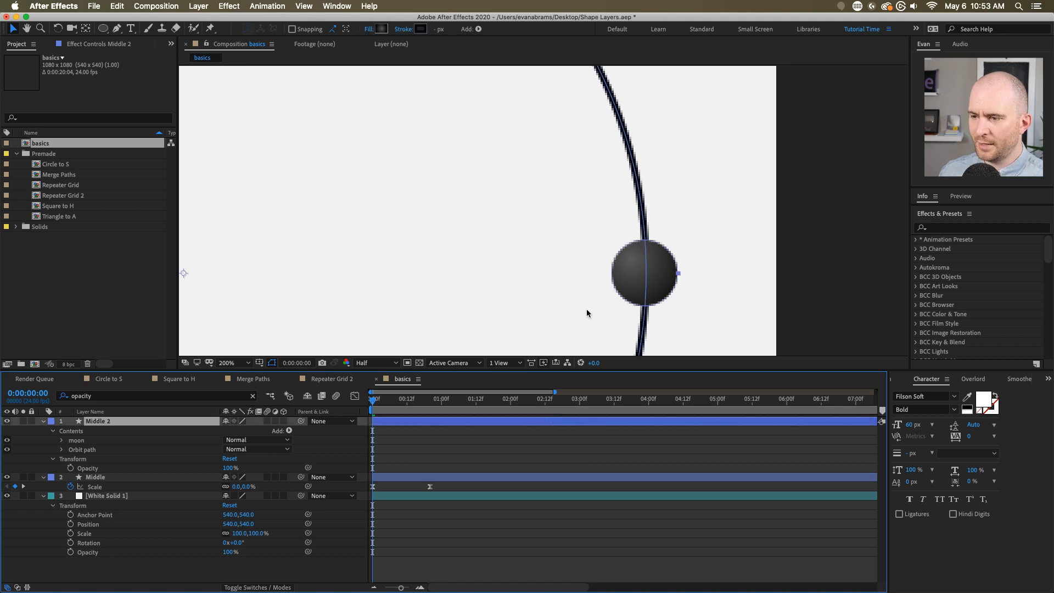
key("comma")
key("comma")
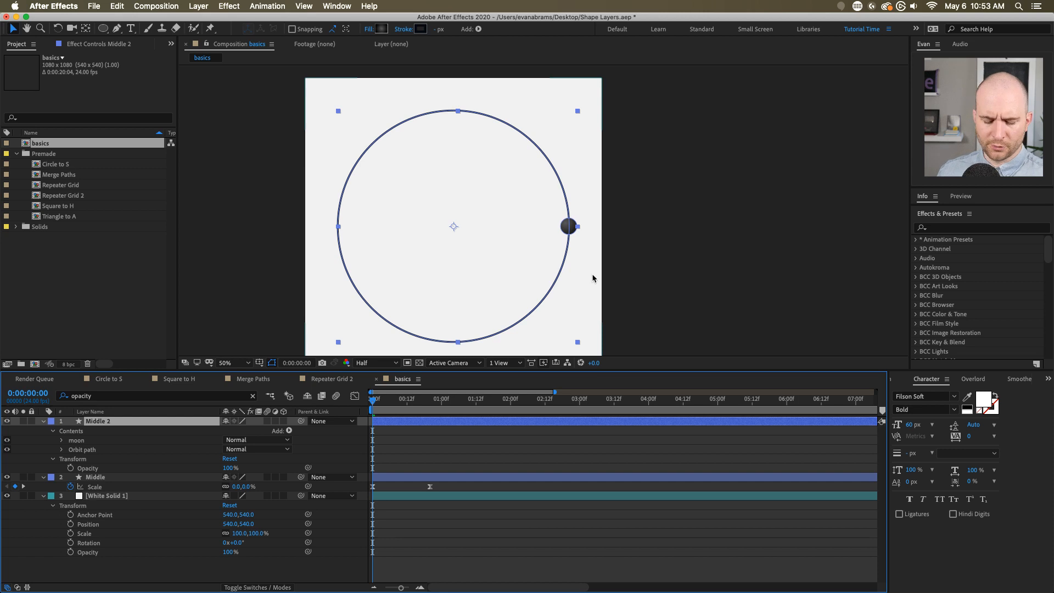
left_click(472, 435)
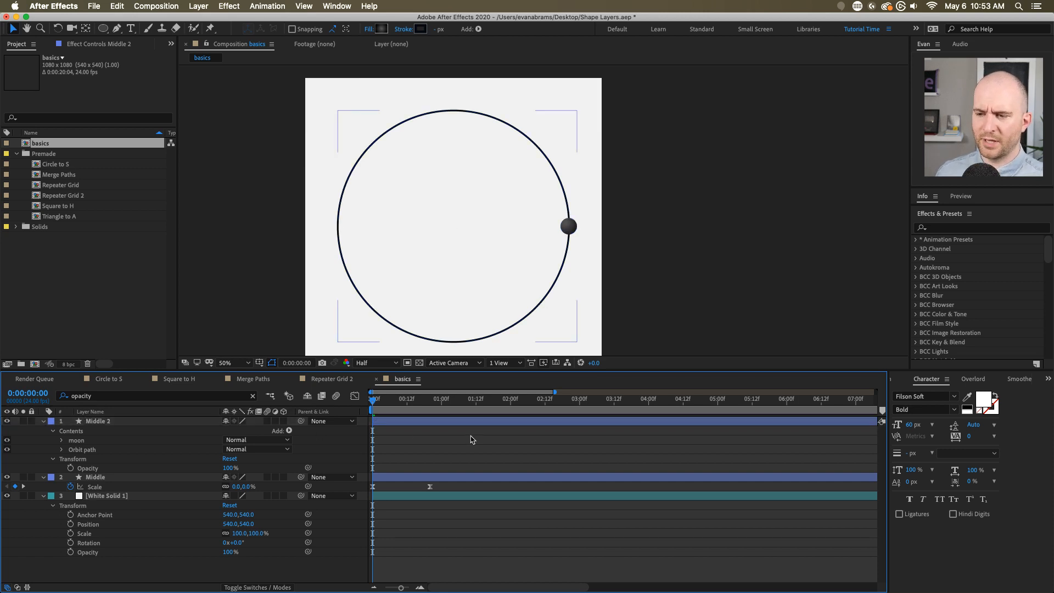
key("space")
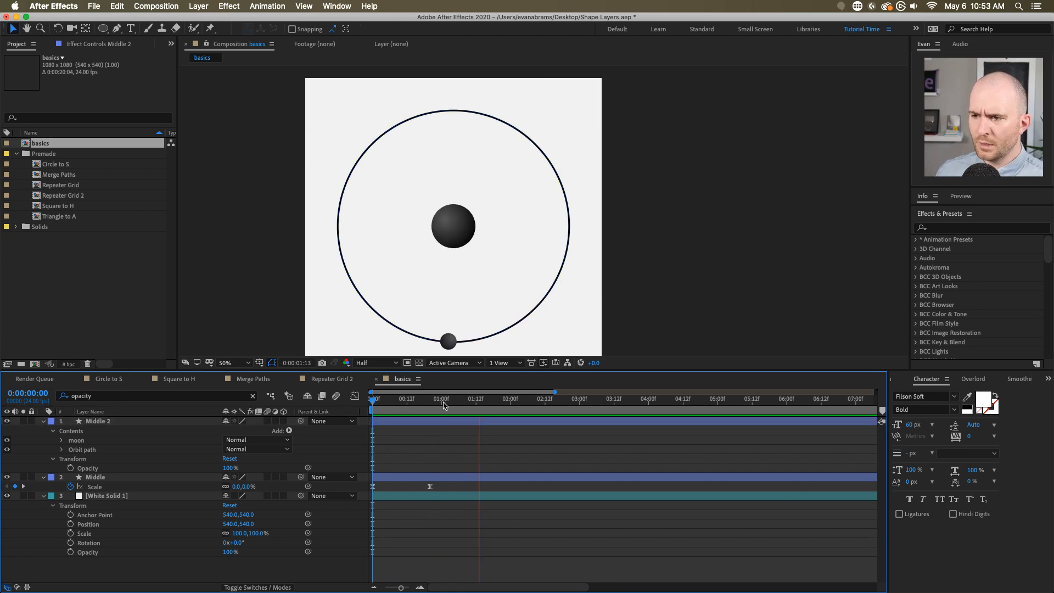
key("space")
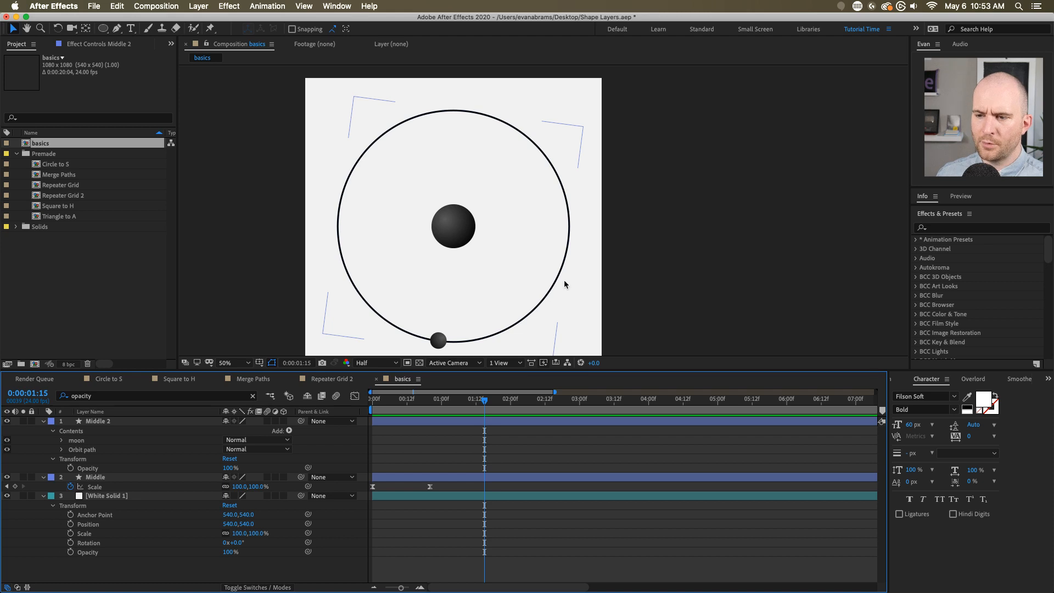
- Switch Middle 2 repeatedly between its keyframed and all modified properties, ending with only its keyframed Rotation shown
left_click(461, 420)
key("u")
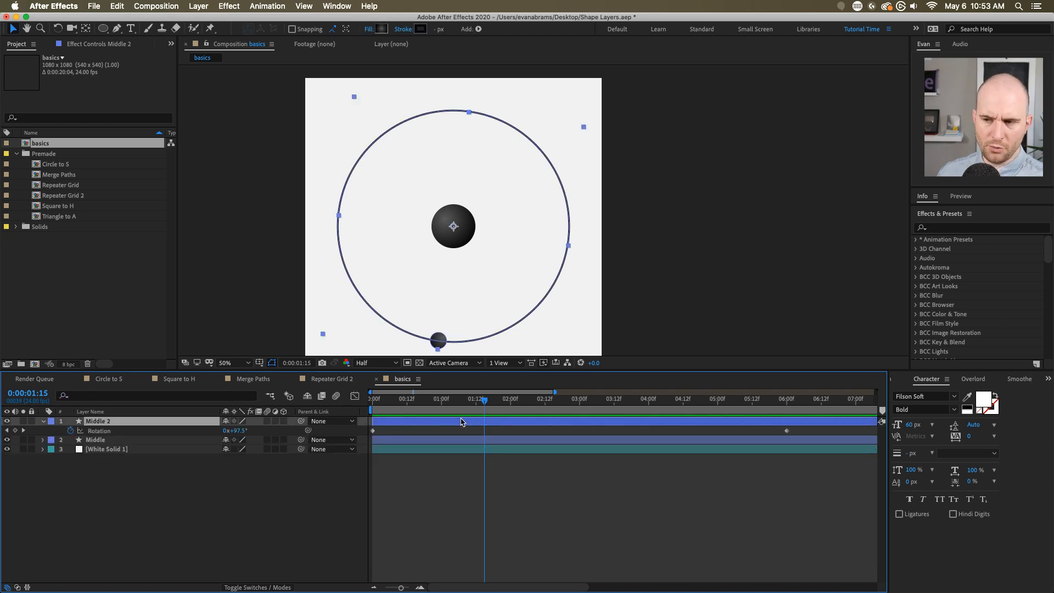
key("u")
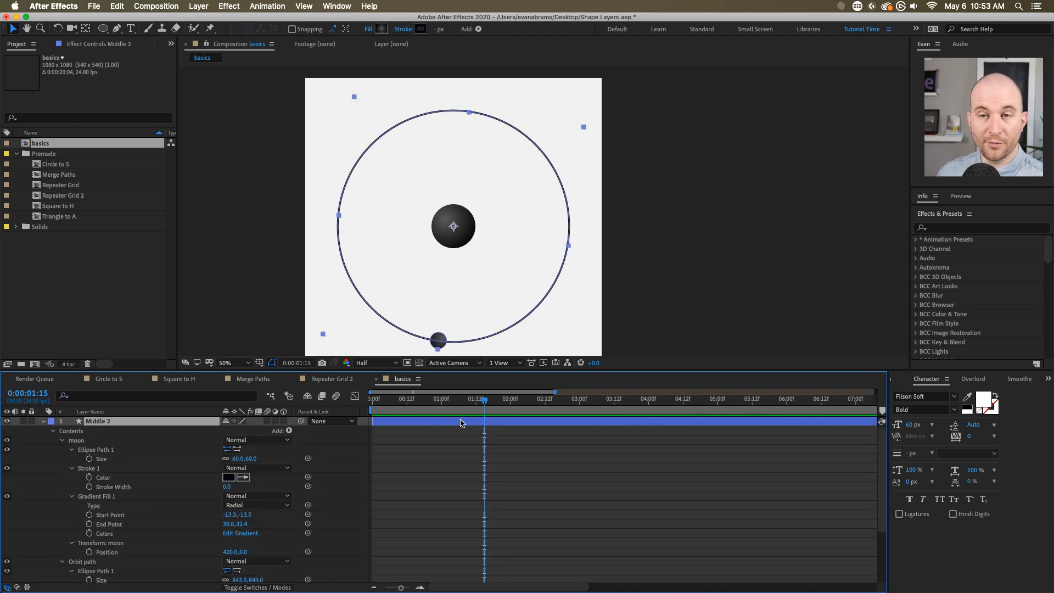
key("u")
key("u")
key("u")
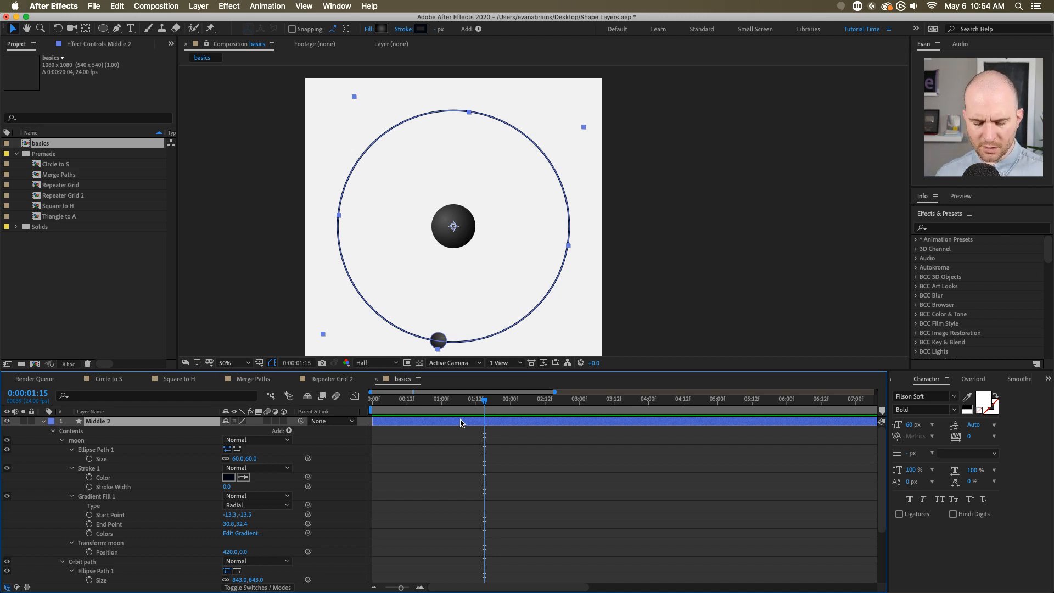
key("u")
key("u")
key("u")
key("u")
key("u")
key("u")
key("u")
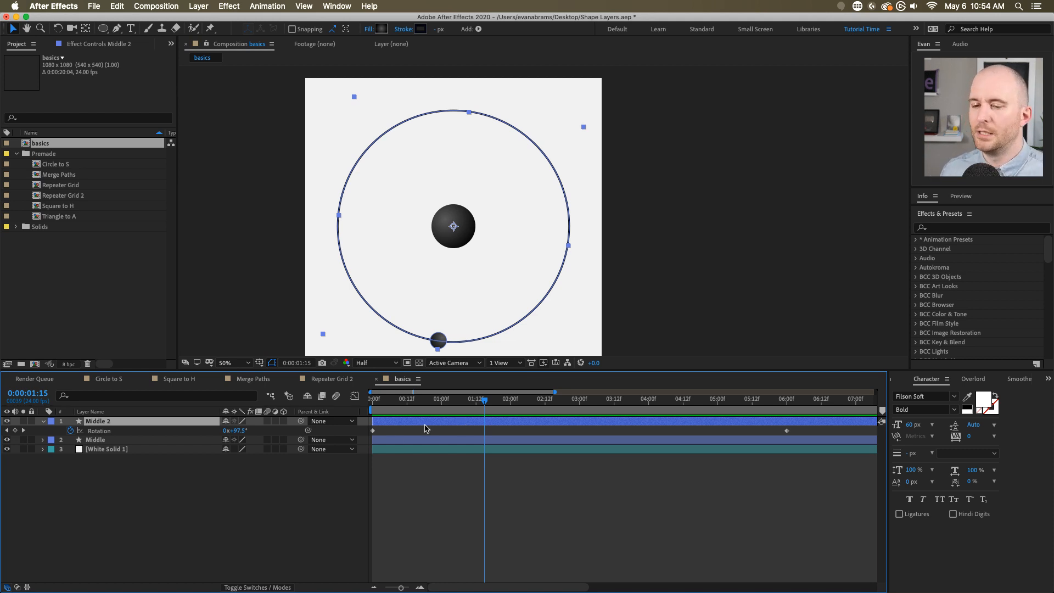
- Play the orbit animation from the first frame, stop the preview and select the Middle 2 layer
left_click(406, 461)
key("Home")
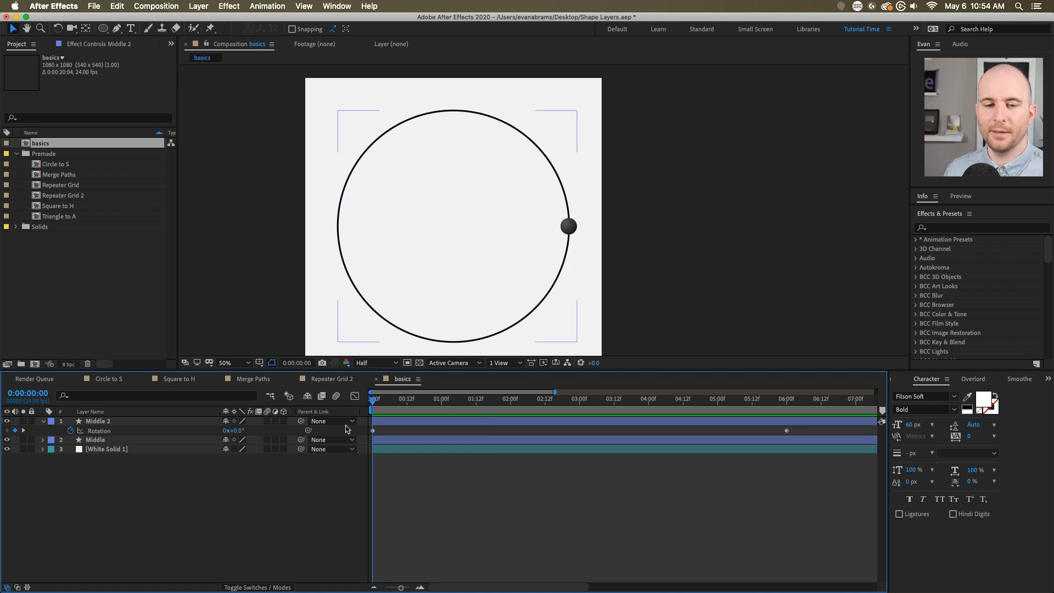
key("space")
left_click(389, 421)
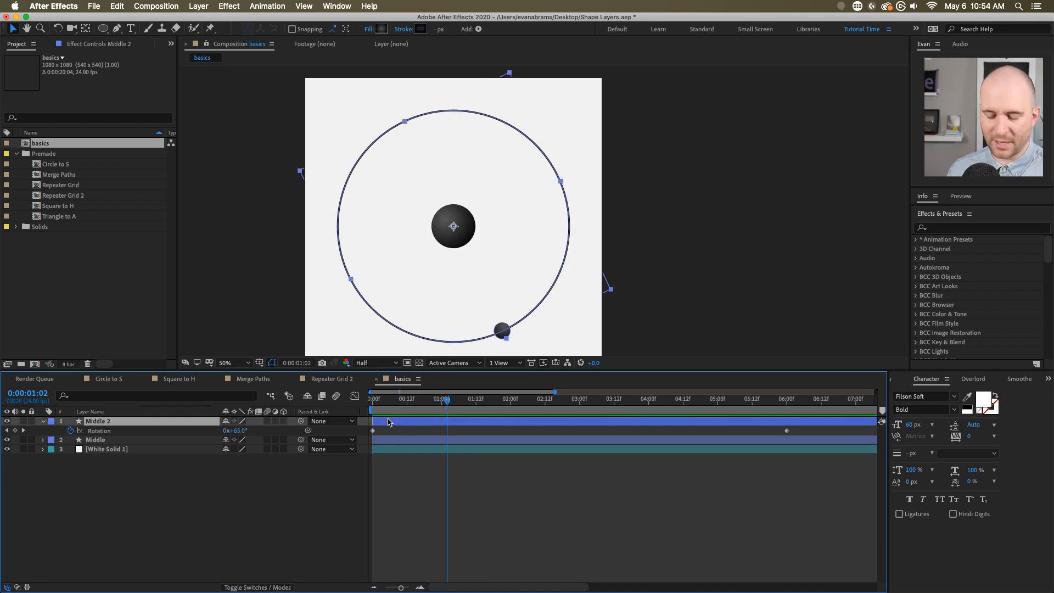
- Show all modified properties of the Middle 2 layer and expand the moon group's Stroke 1 to its full settings
key("u")
key("u")
left_click(72, 458)
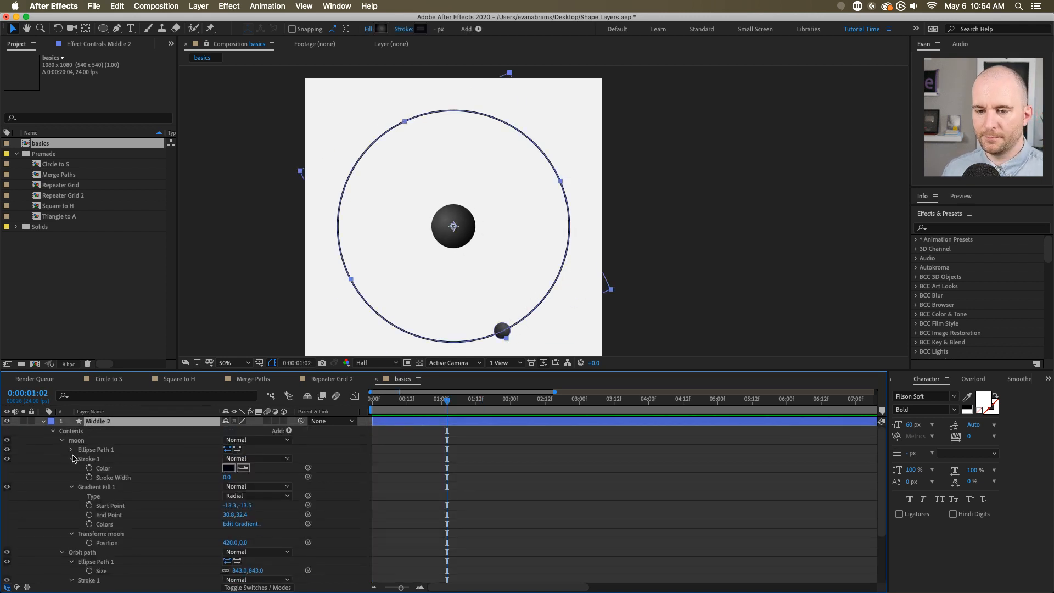
left_click(72, 459)
left_click(71, 458)
left_click(74, 458)
left_click(122, 457)
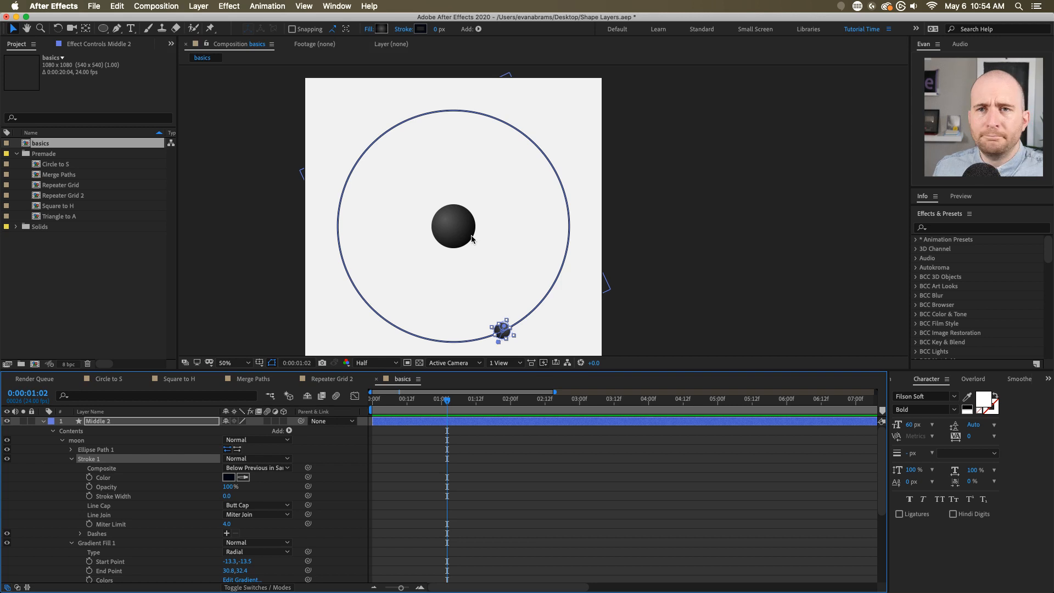
- Try adding a dash to the moon group's Stroke 1 and remove it again
left_click(108, 537)
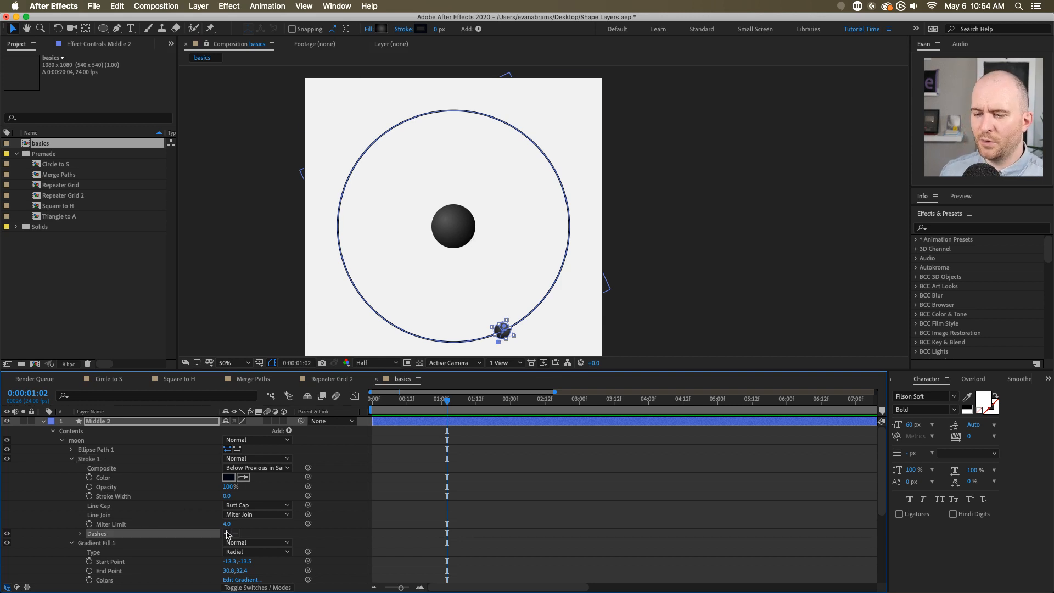
left_click(227, 533)
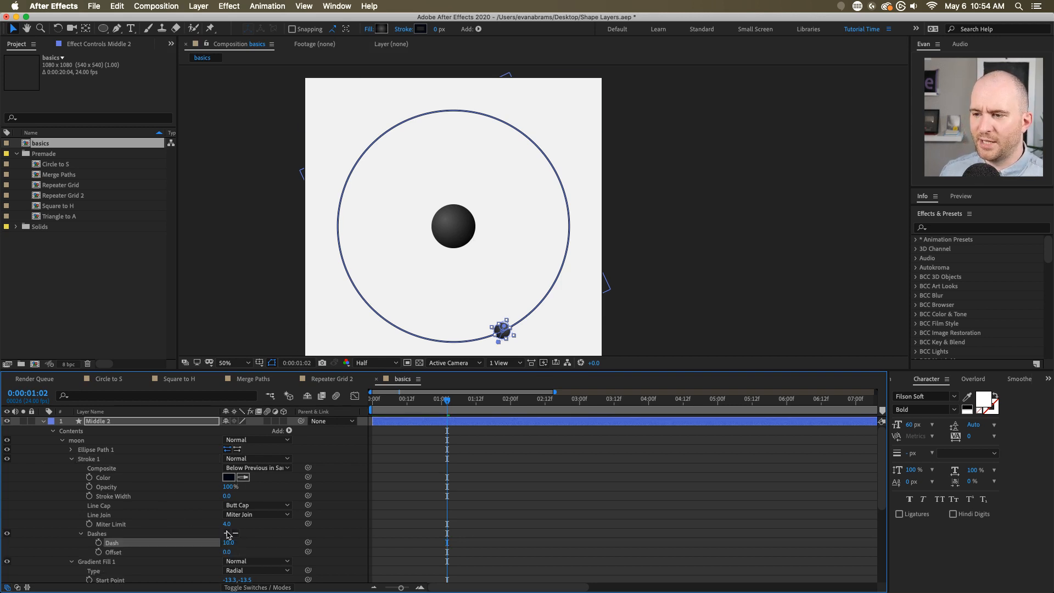
left_click(429, 515)
left_click(116, 473)
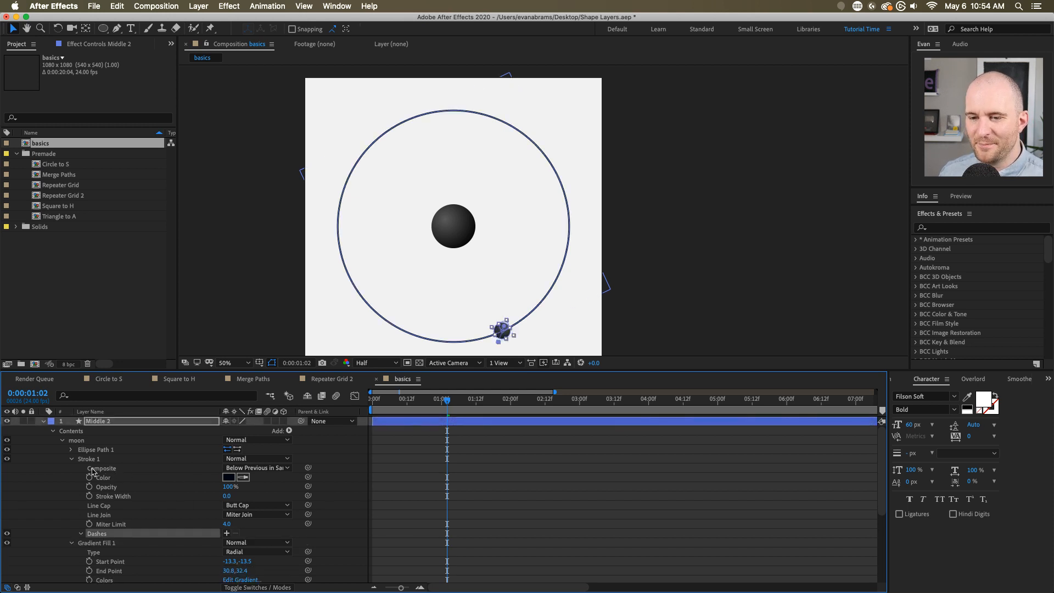
- Collapse the moon group with its Stroke 1 and select the Orbit path group
left_click(72, 458)
left_click(62, 440)
left_click(82, 449)
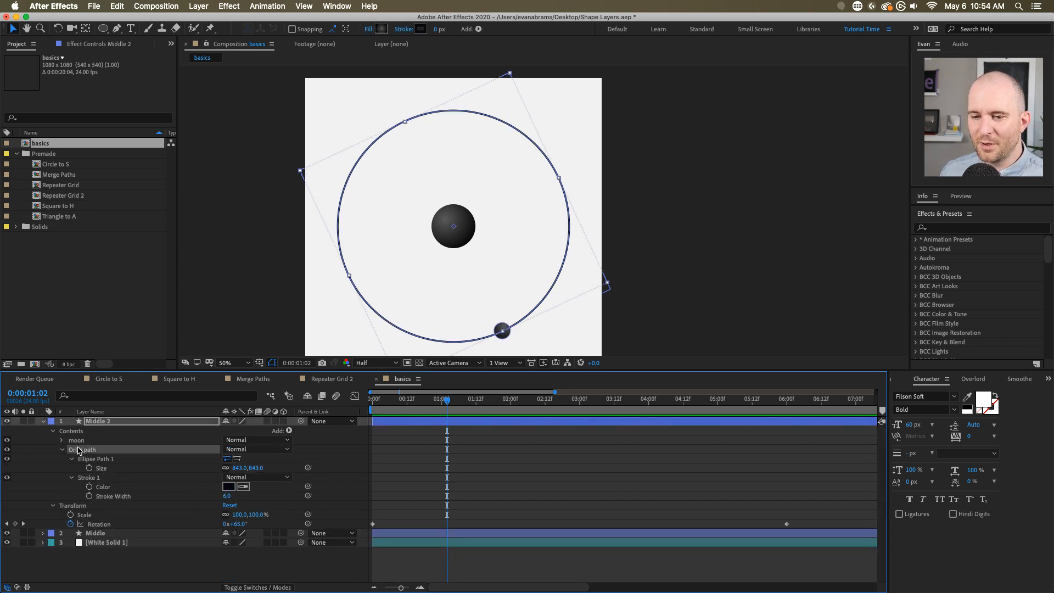
- Expand the Orbit path's Stroke 1, add a dash to it and set the Dash value to 20
left_click(72, 478)
left_click(72, 478)
scroll(164, 516, "down", 1)
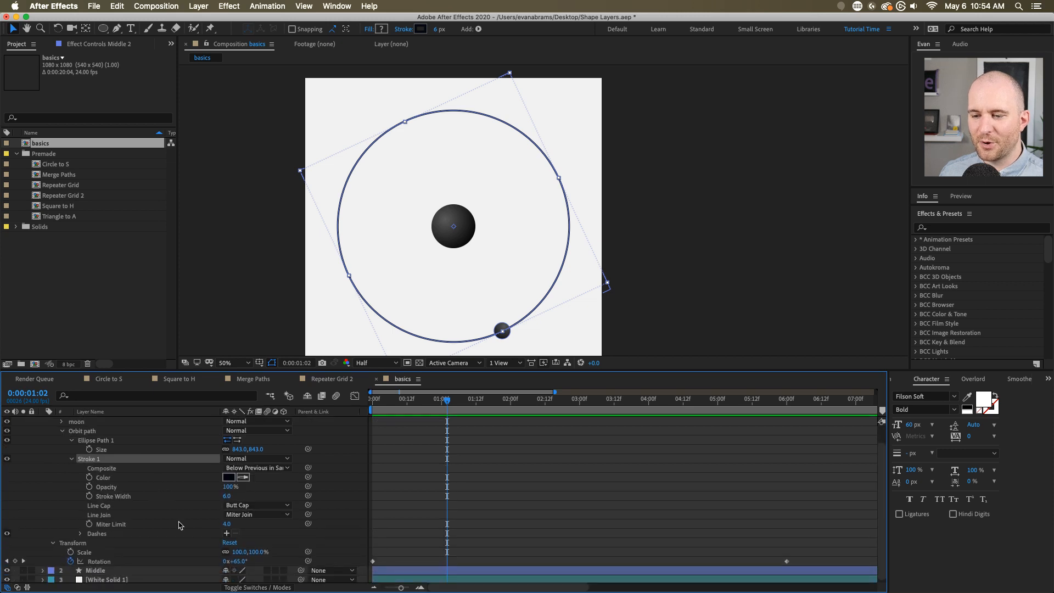
left_click(228, 533)
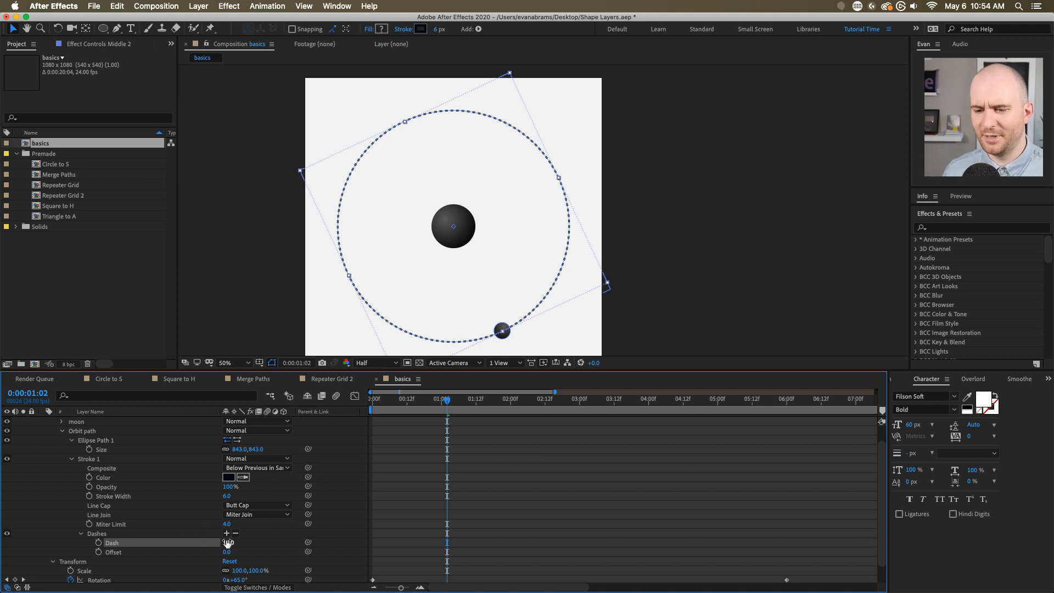
left_click(228, 542)
left_click(542, 565)
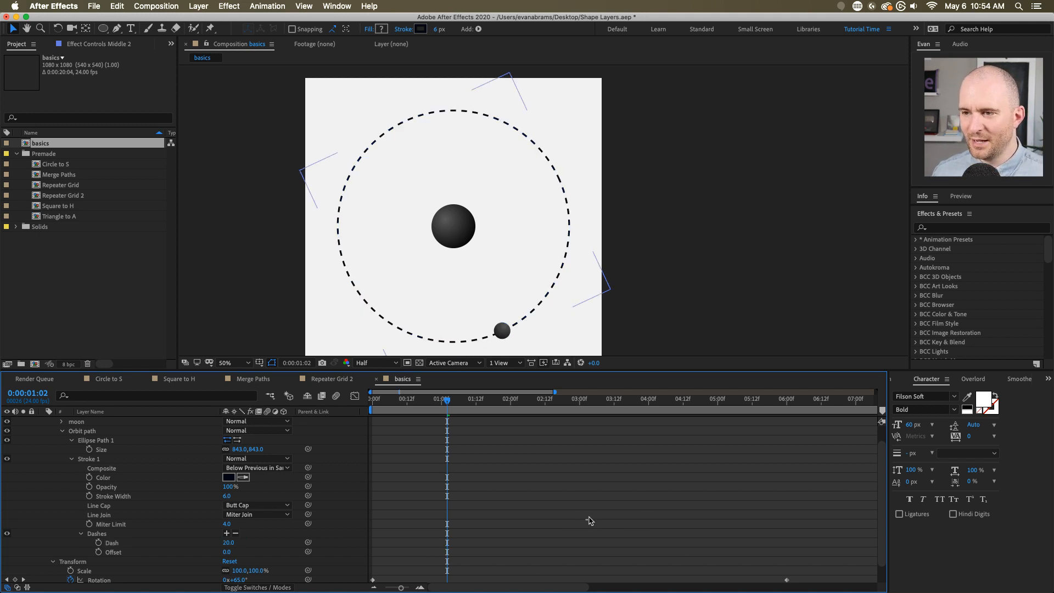
- Preview the moon travelling around the dashed orbit path and stop the playback
key("space")
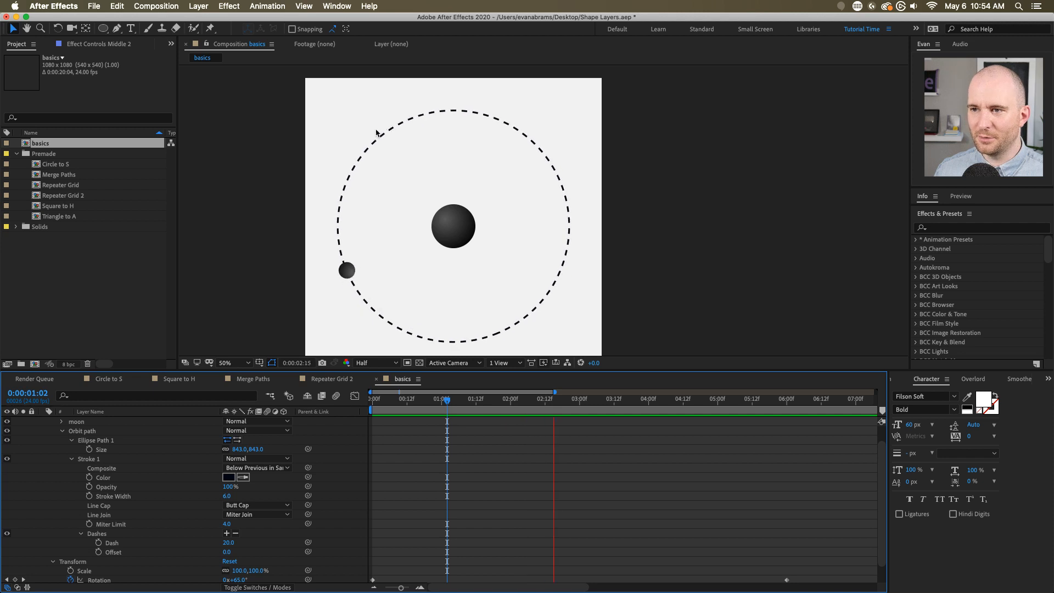
key("space")
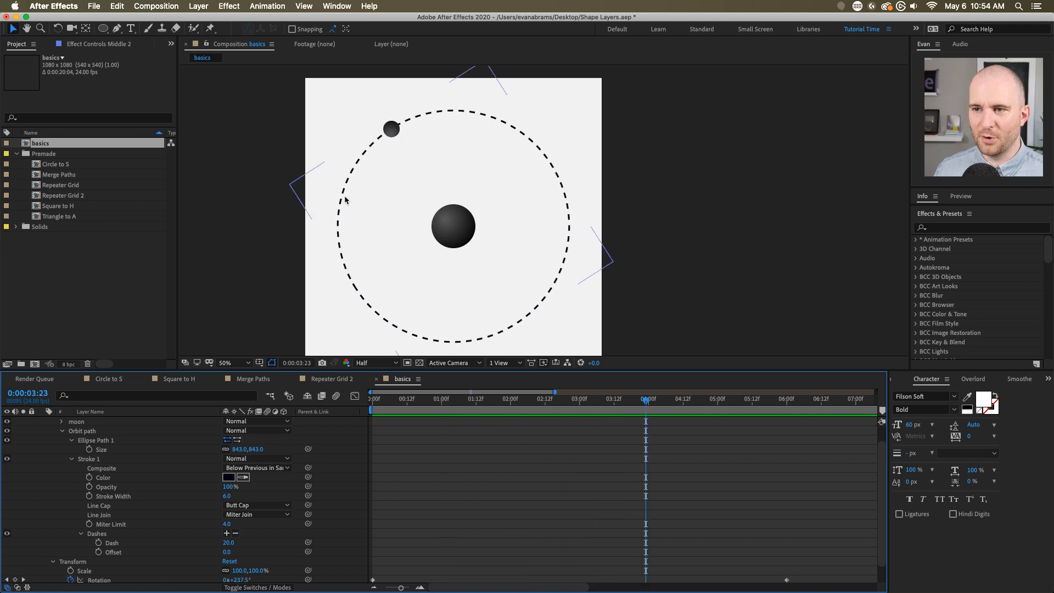
key("space")
key("space")
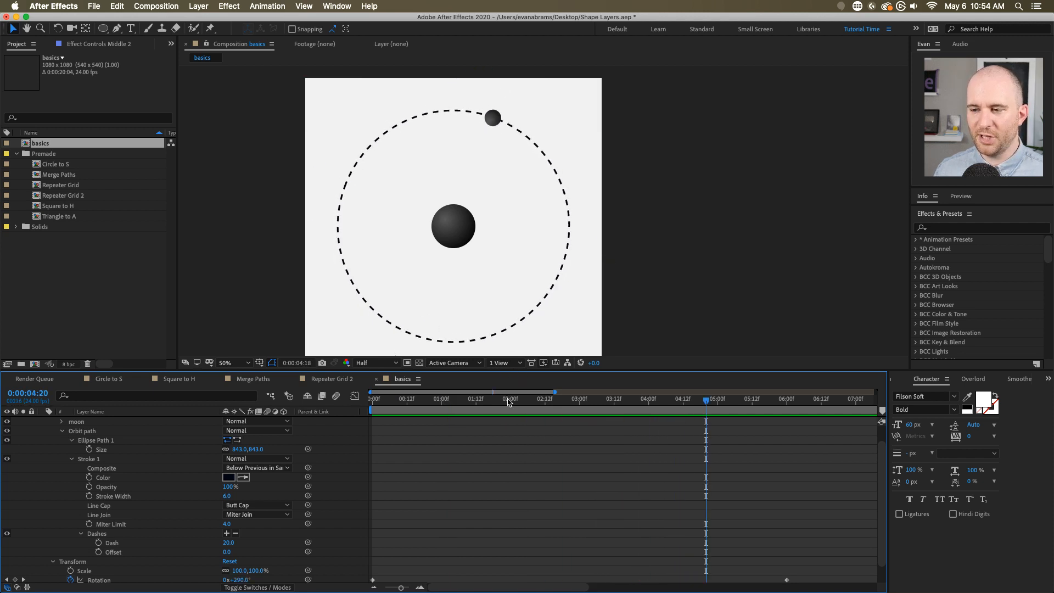
- Return to 0:00:01:02, undo the Dash value change and remove the dash from the Orbit path's stroke
left_click_drag(507, 402, 447, 404)
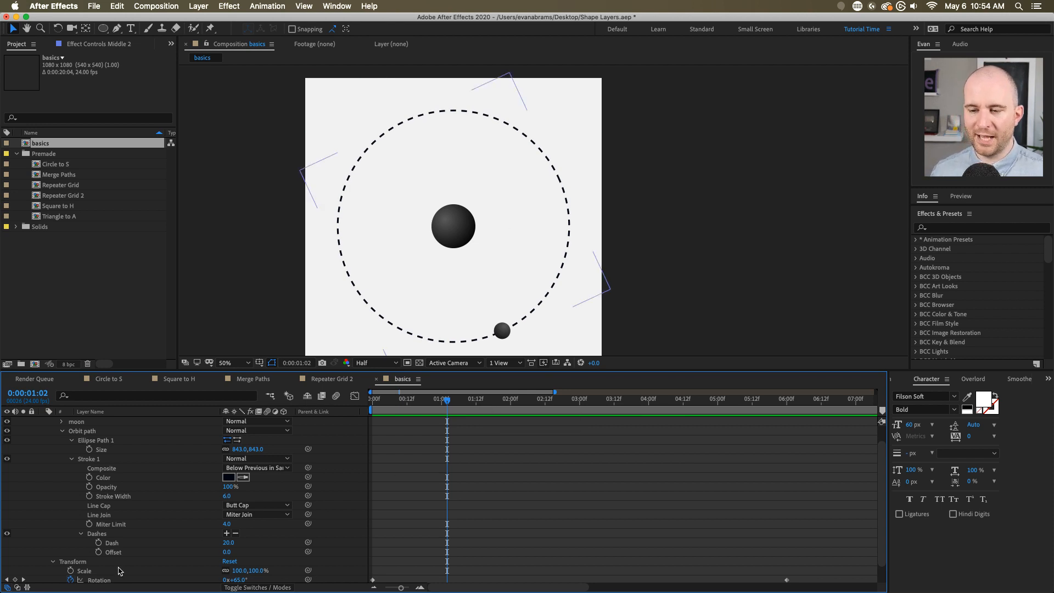
key("super+z")
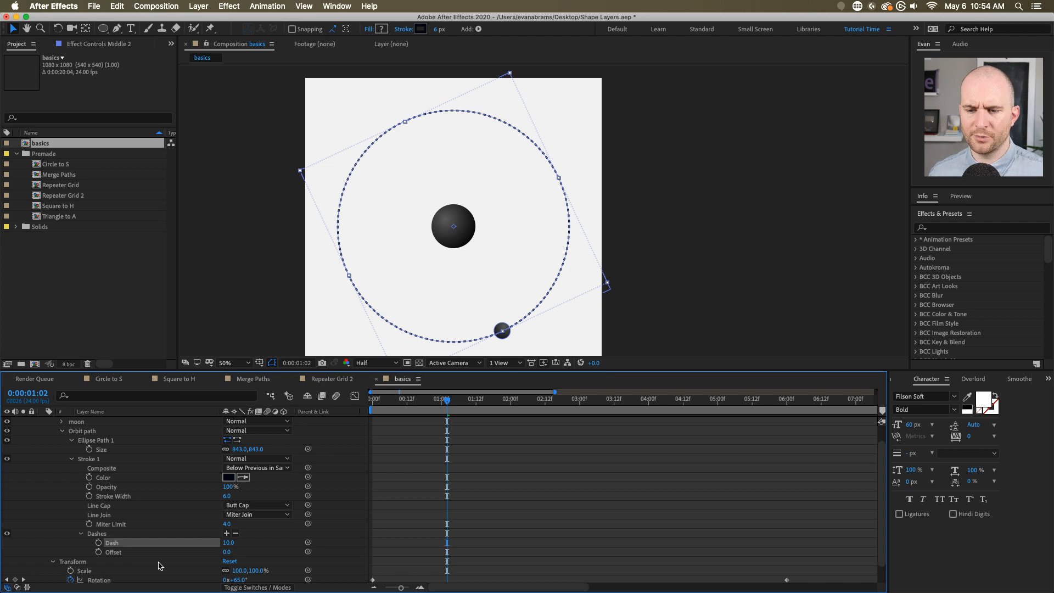
left_click(234, 533)
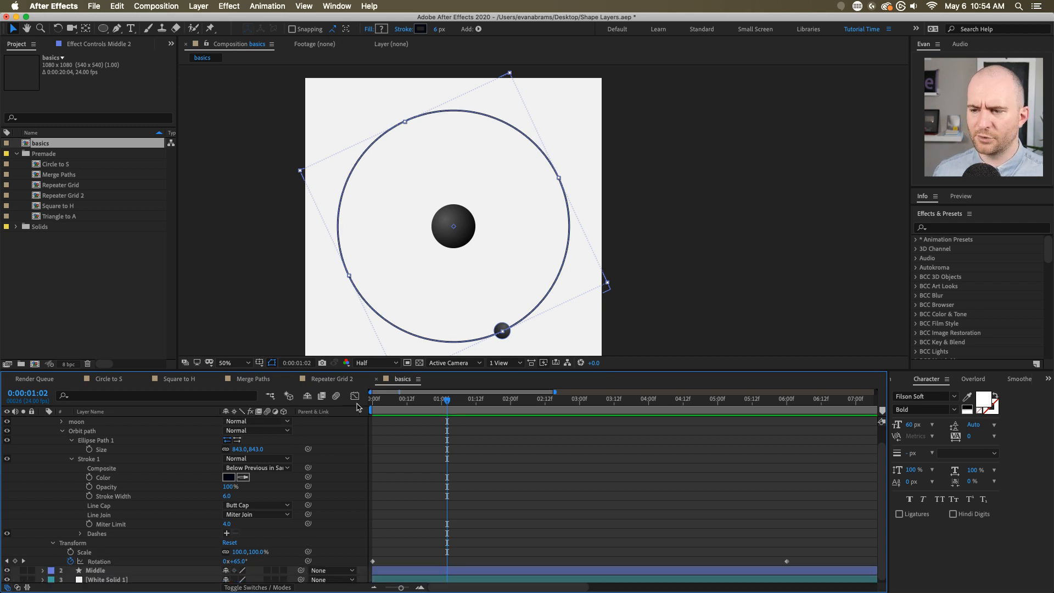
- Move the current time to 0:00:02:00 and collapse Ellipse Path 1 and Stroke 1 in the Orbit path group
left_click_drag(411, 400, 488, 418)
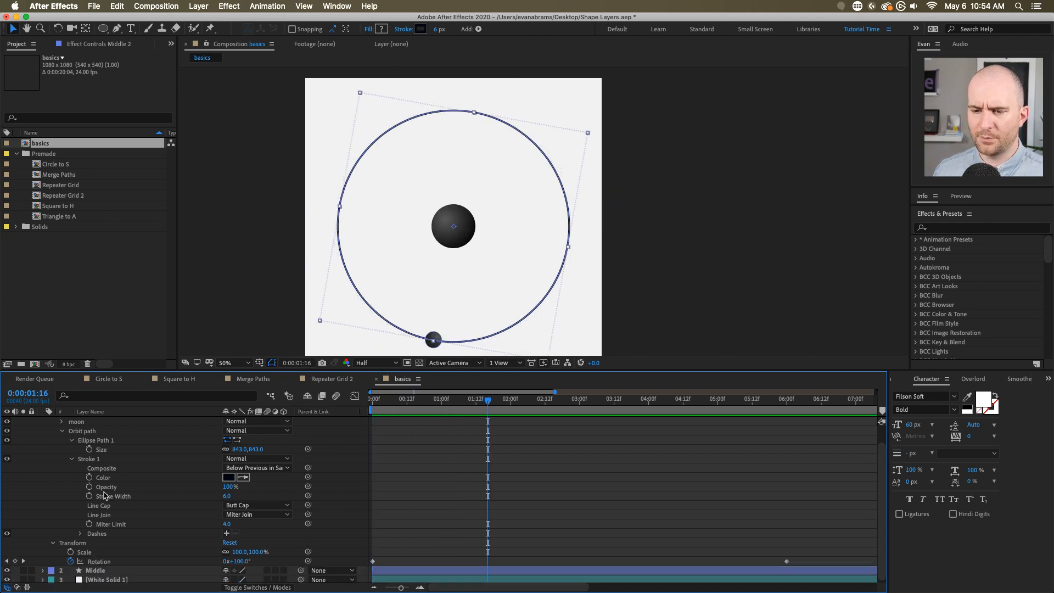
left_click(89, 459)
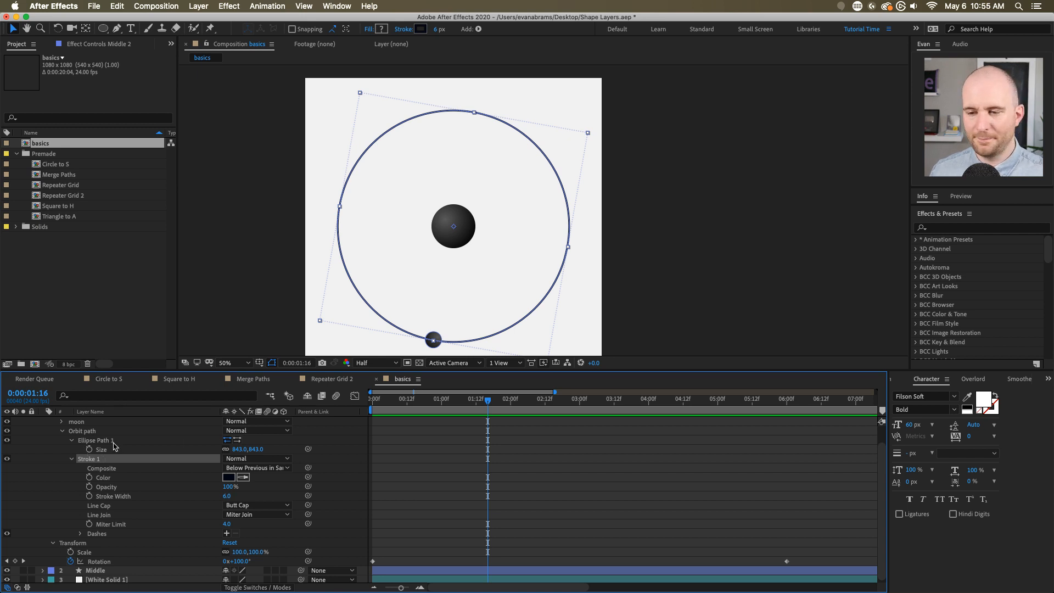
left_click_drag(408, 407, 512, 413)
left_click(97, 432)
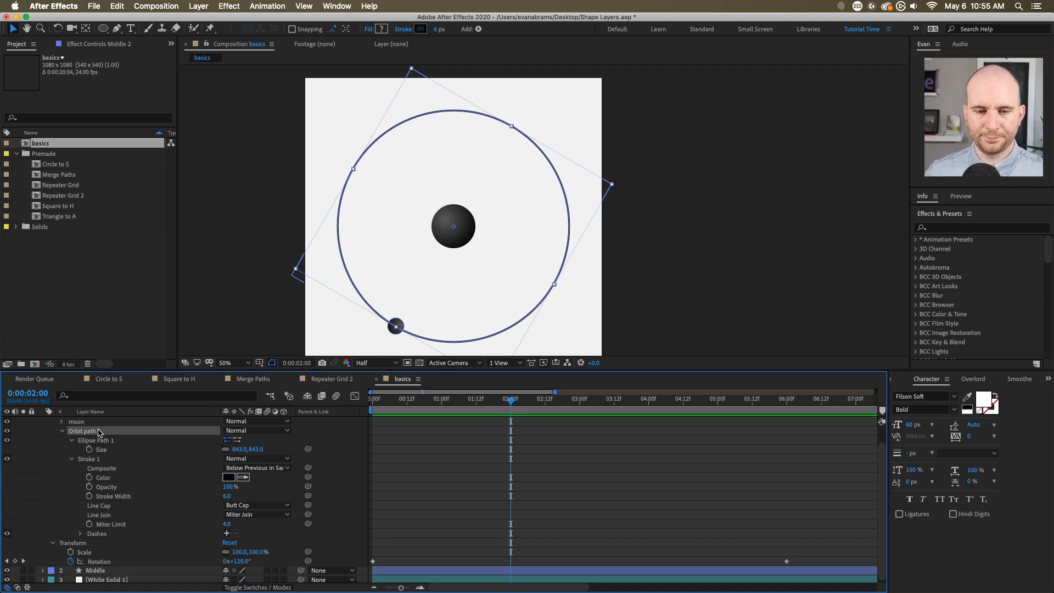
scroll(99, 433, "up", 2)
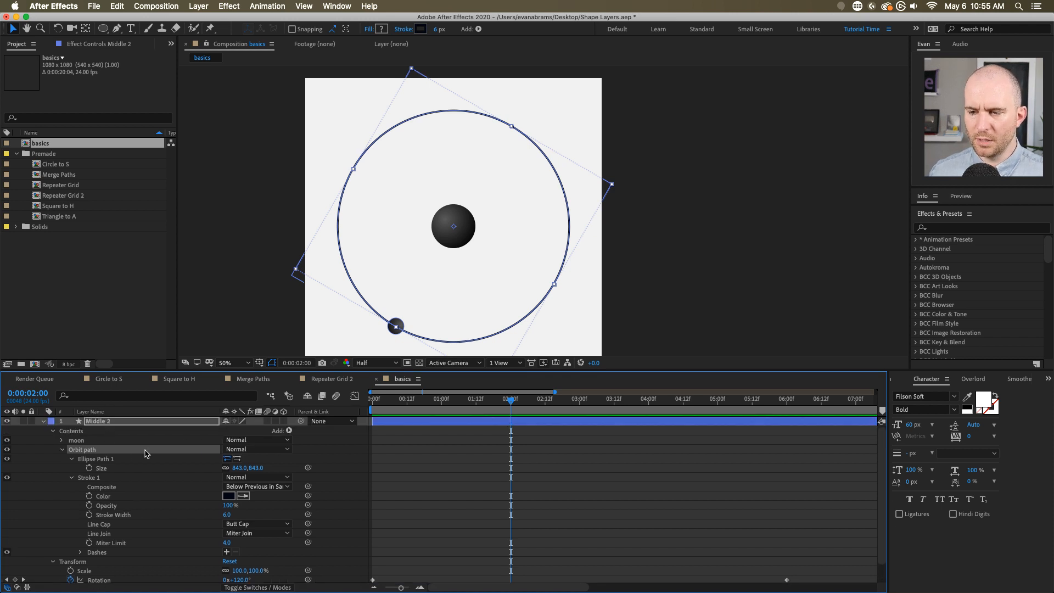
left_click(72, 459)
left_click(71, 468)
- Add Trim Paths to the Orbit path group directly above Stroke 1 and expand its properties
left_click(90, 467)
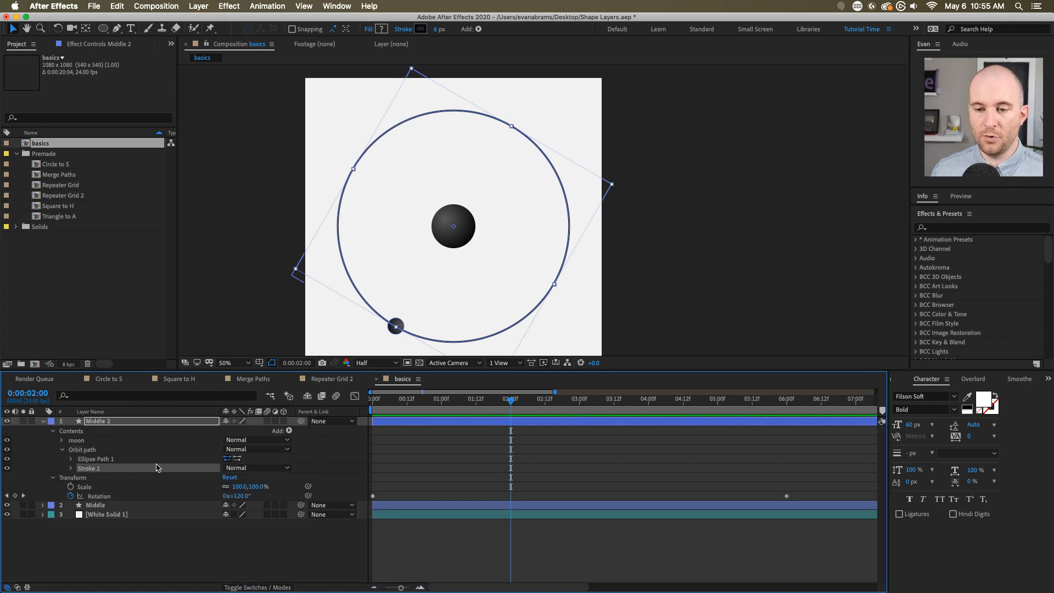
left_click(291, 430)
left_click(332, 539)
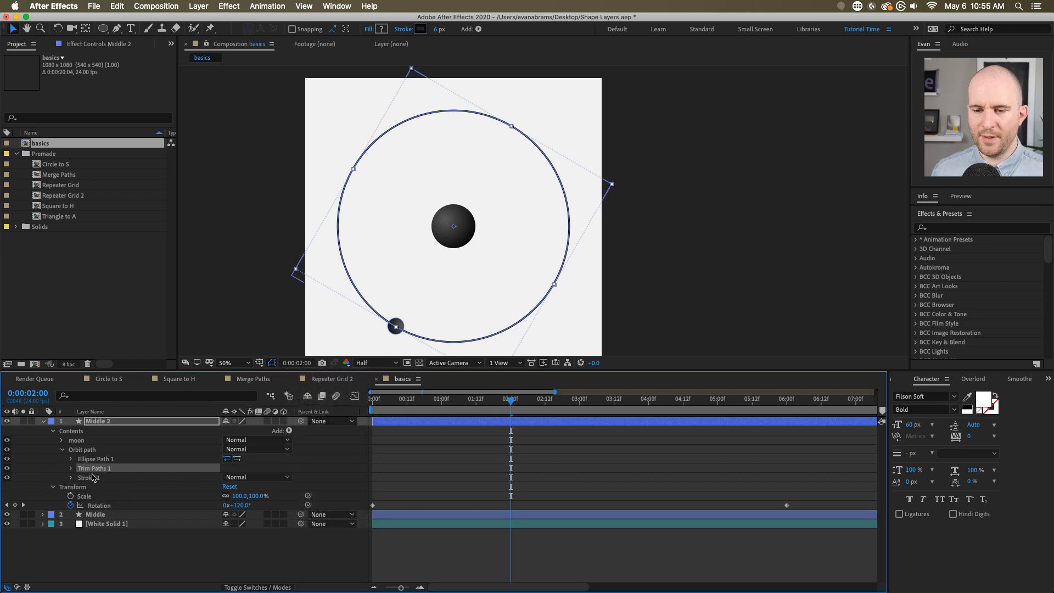
left_click(72, 469)
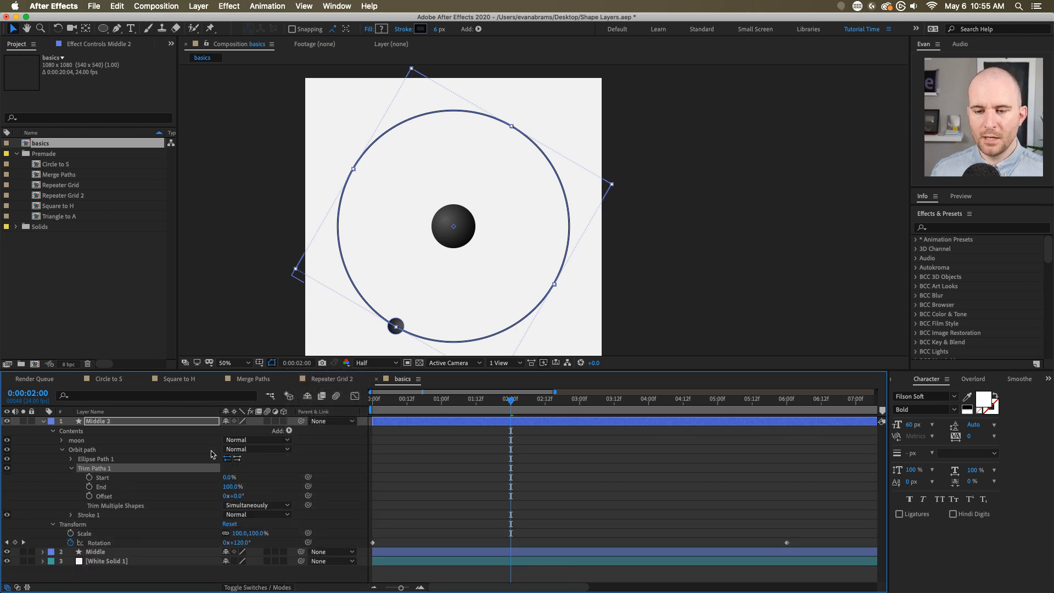
- Review the shape operations that can be added to Orbit path, and test the Trim Paths End value before restoring it to 100%
left_click(126, 449)
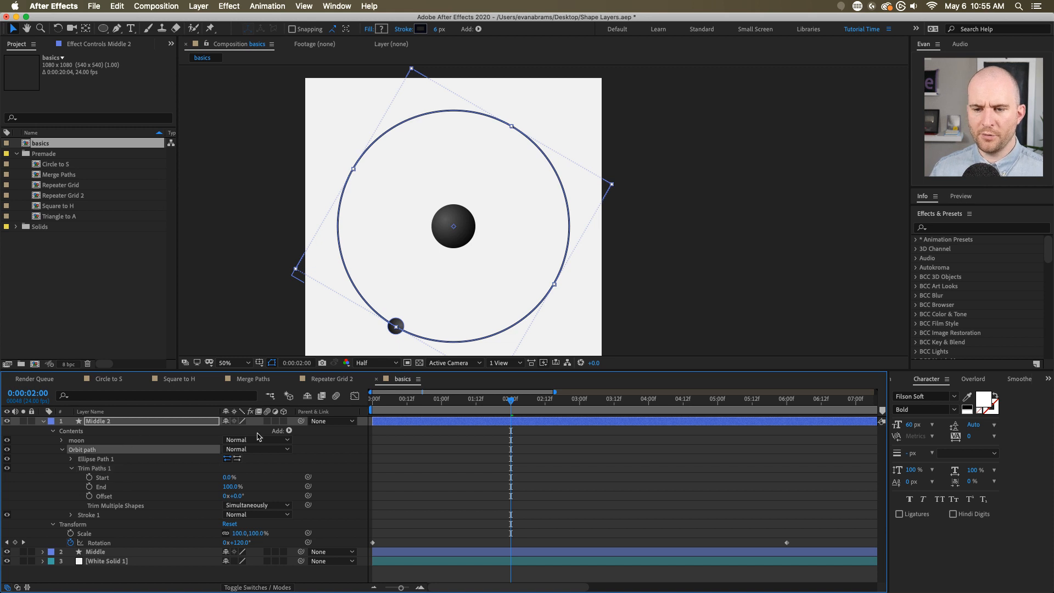
left_click(289, 431)
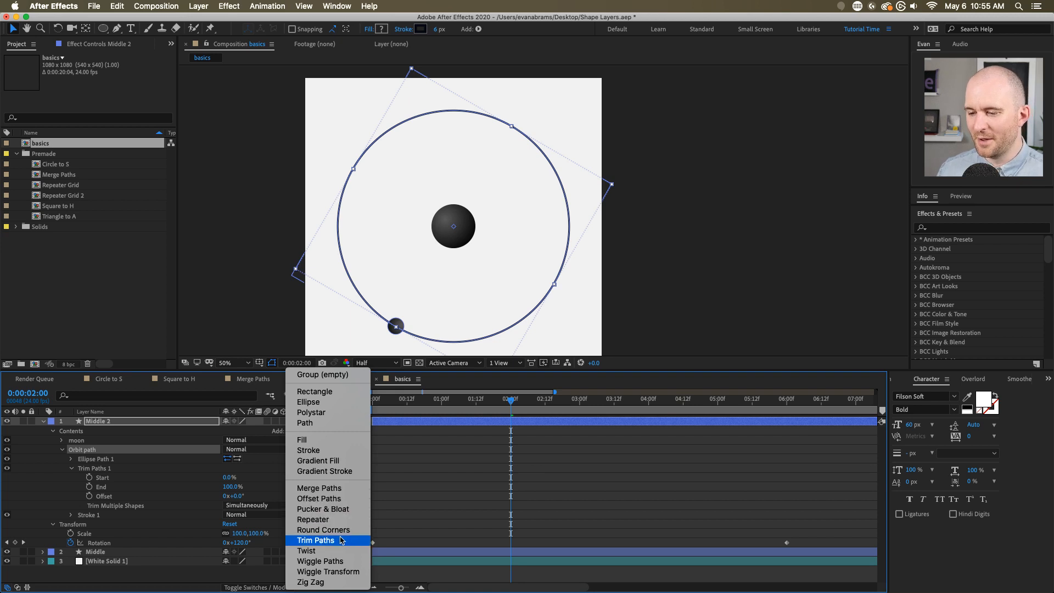
left_click(103, 471)
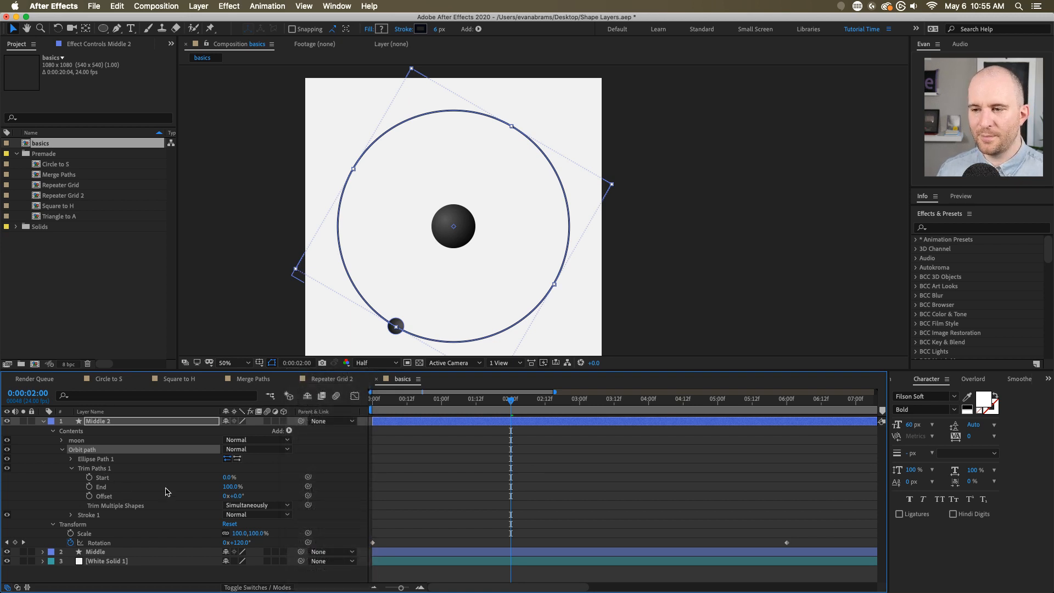
left_click(232, 486)
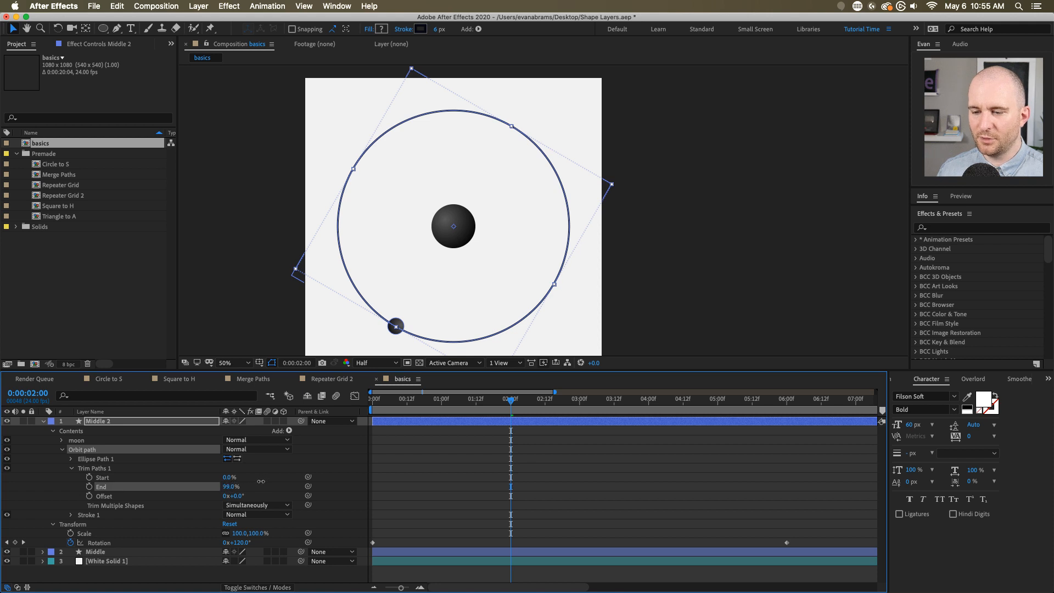
mouse_move(261, 481)
left_mouse_down()
mouse_move(217, 496)
mouse_move(261, 493)
left_mouse_up()
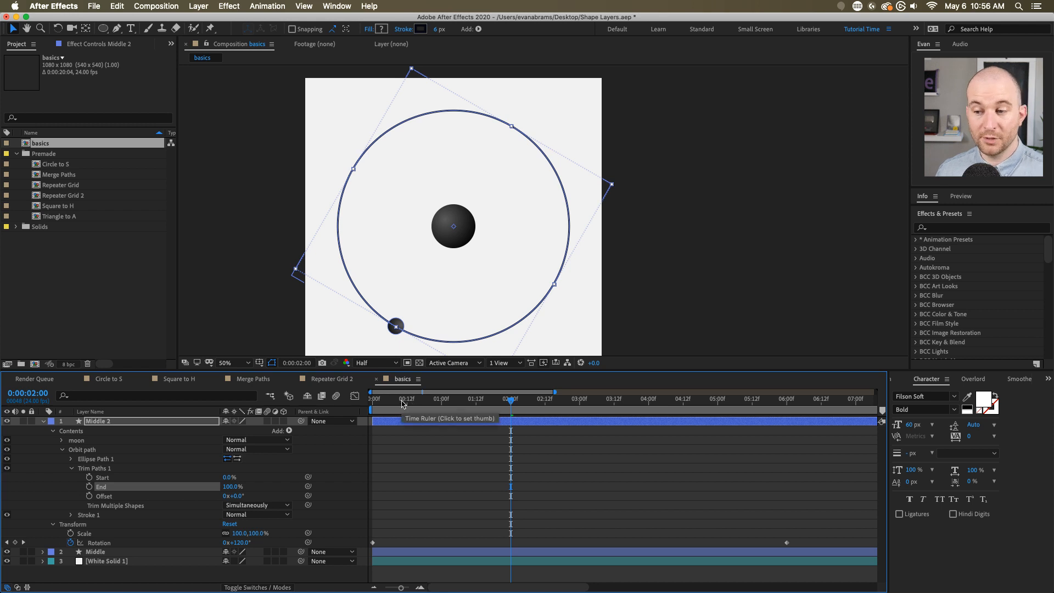
- Keyframe the Trim Paths End from 0% at the first frame to 100% at 0:00:02:00
key("Home")
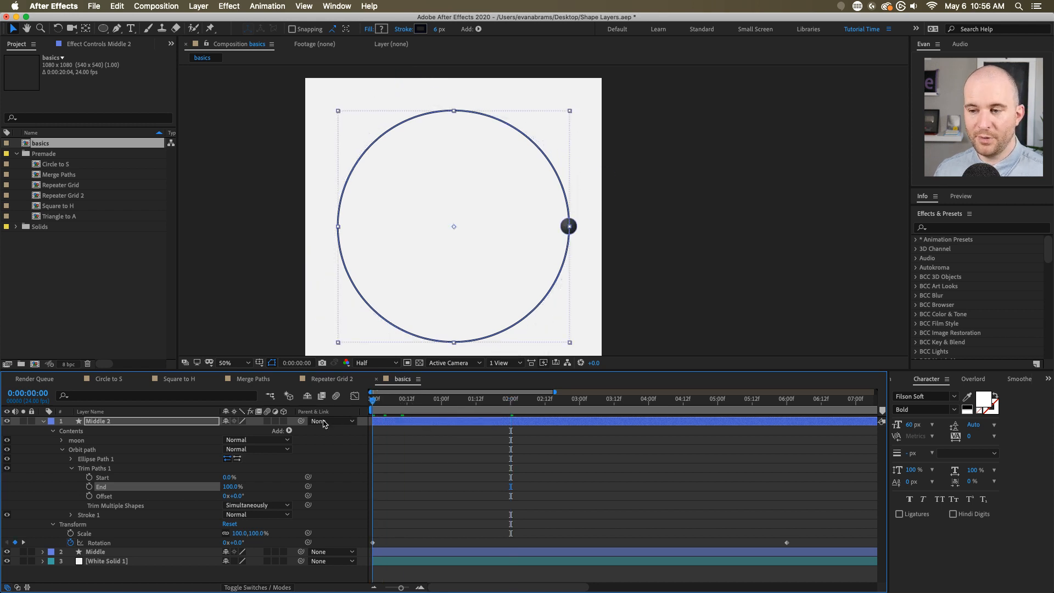
left_click_drag(236, 483, 149, 486)
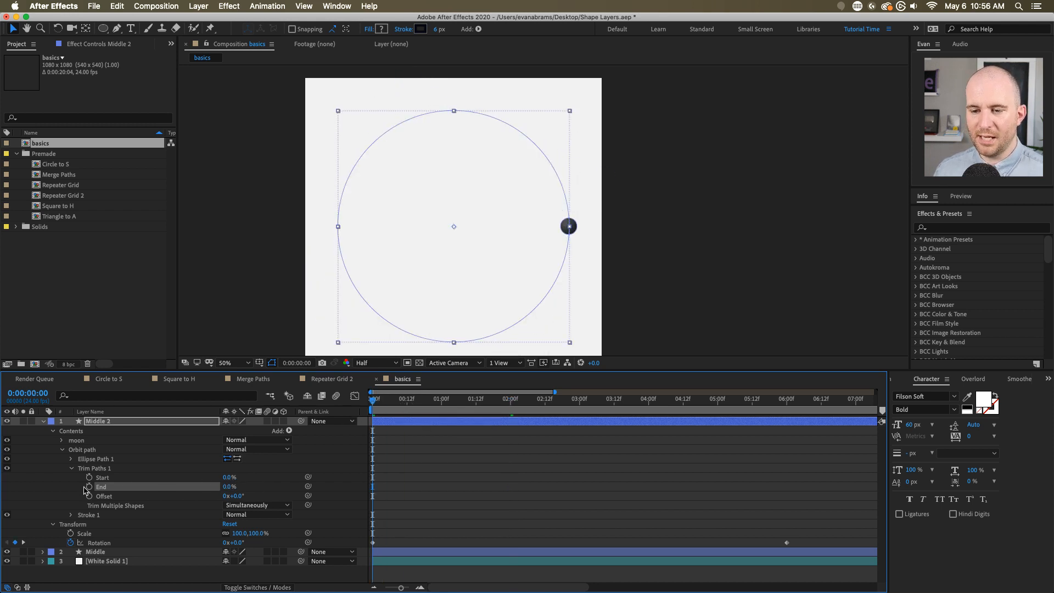
left_click(510, 403)
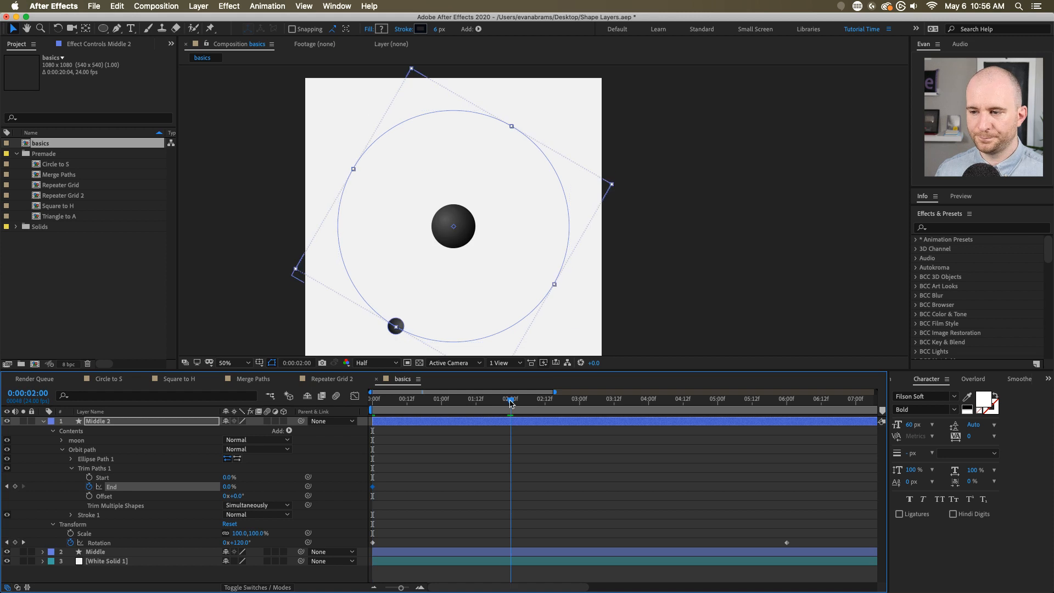
left_click_drag(228, 485, 282, 478)
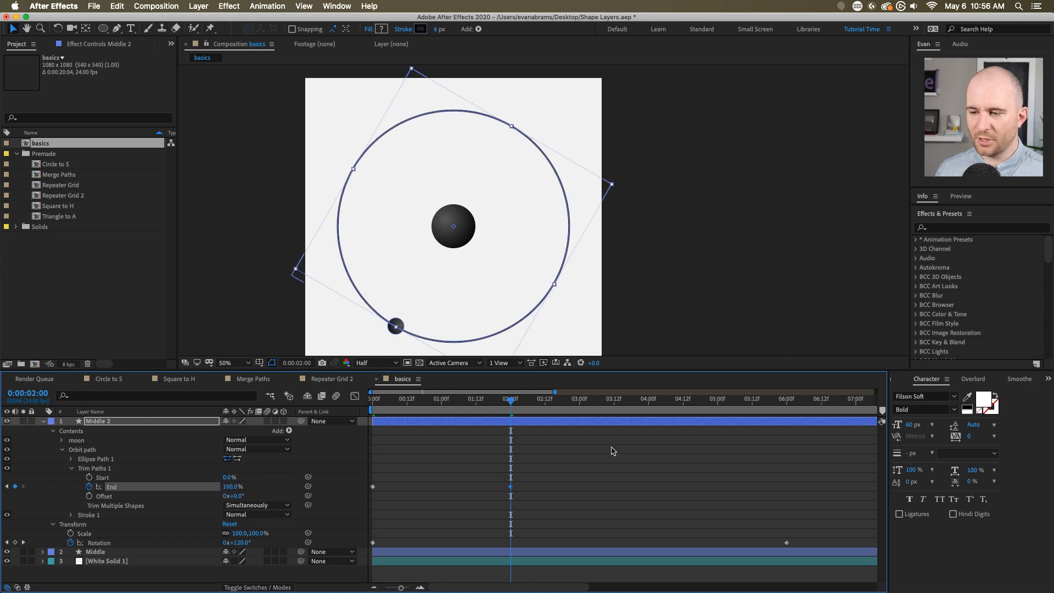
- Play the orbit path's draw-on animation from the first frame and stop the preview
left_click(587, 490)
key("Home")
key("space")
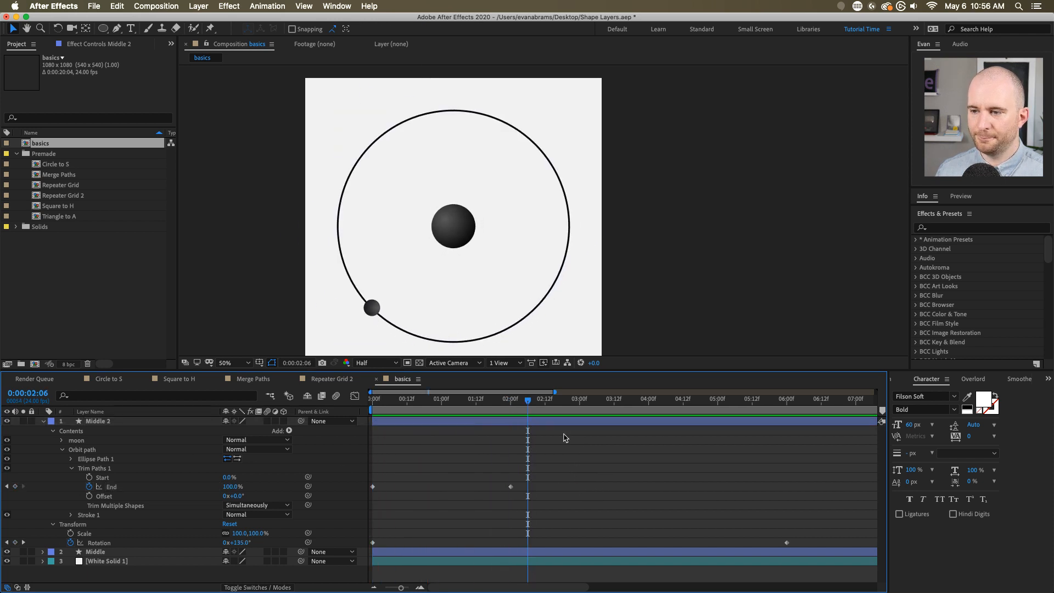
key("space")
- Keyframe the Orbit path's Trim Paths Start from 0% at 0:00:03:00 to 100% at 0:00:05:00
left_click_drag(554, 406, 581, 409)
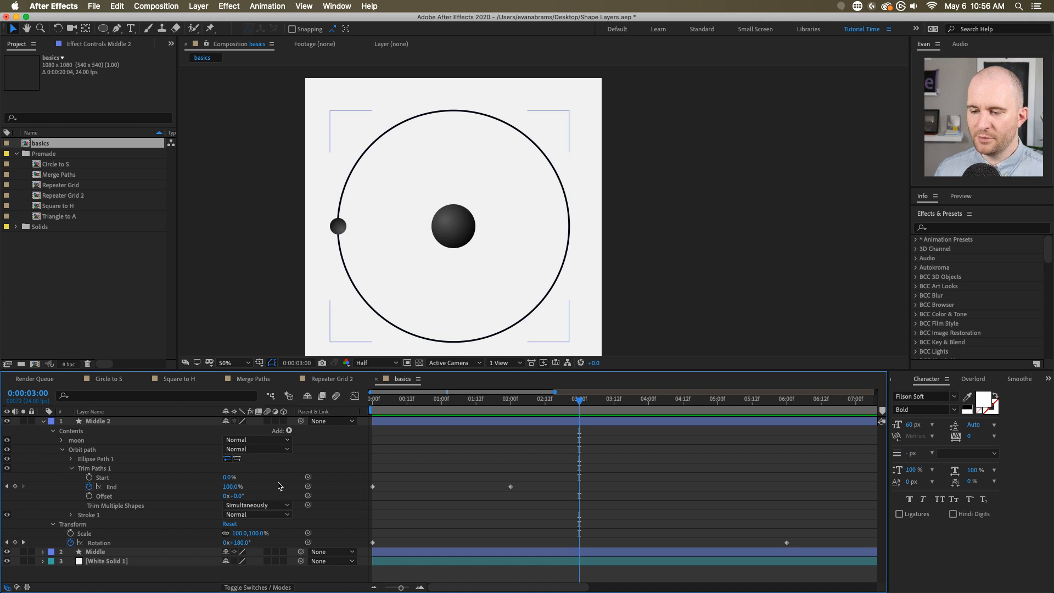
left_click(89, 477)
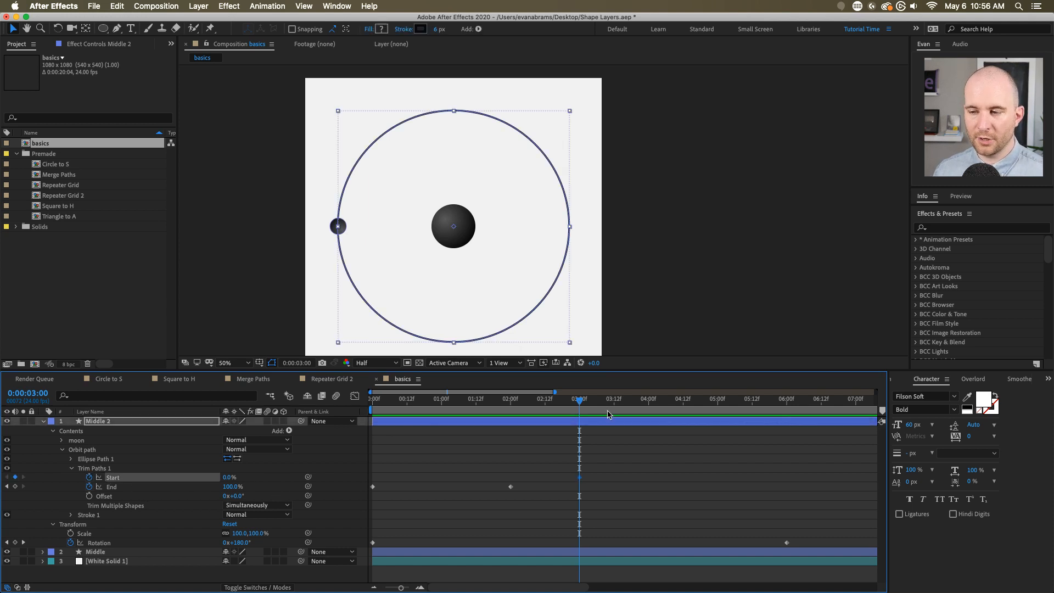
left_click_drag(611, 407, 718, 411)
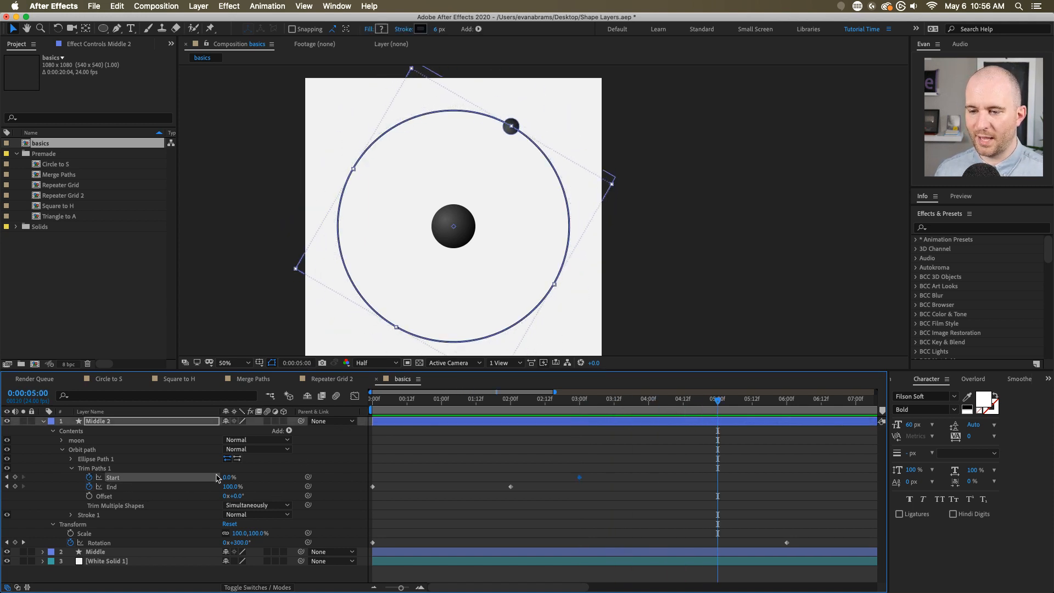
left_click_drag(217, 478, 361, 483)
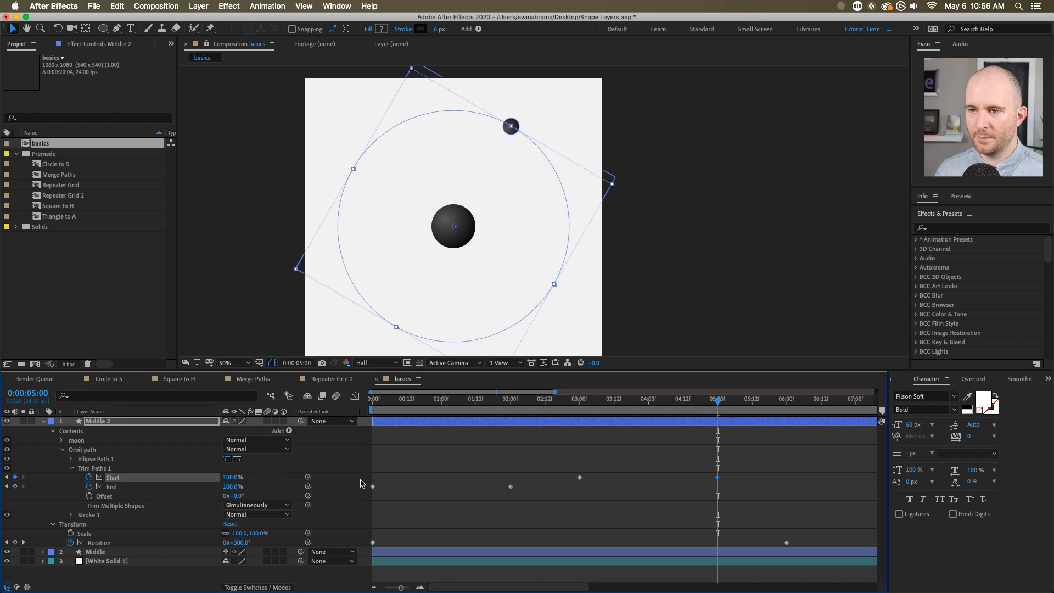
- Play the orbit path drawing on and off, stop the preview, and check the frame around 0:00:03:05
key("space")
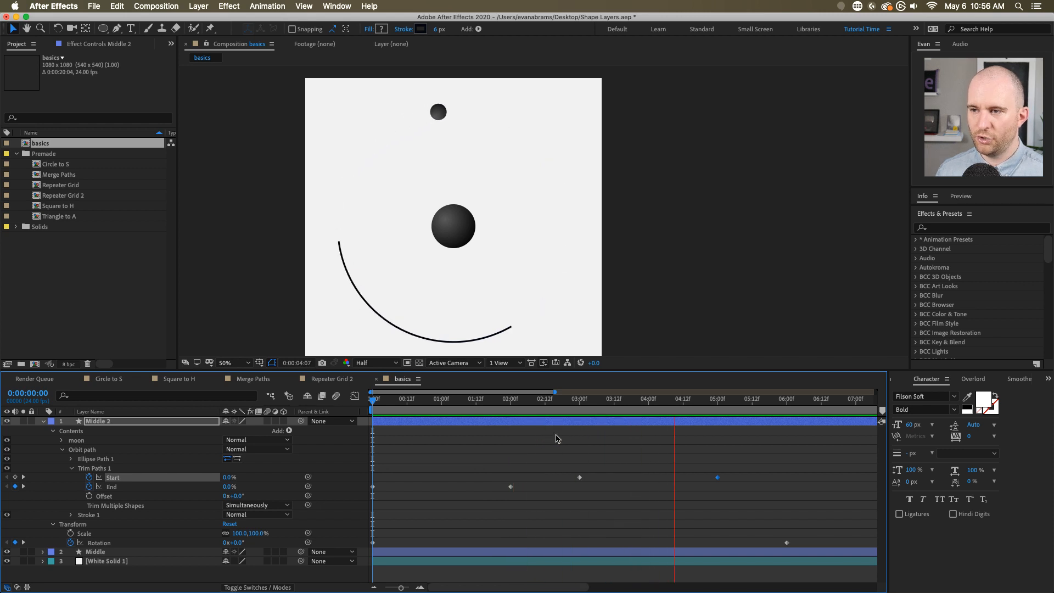
key("space")
mouse_move(614, 410)
left_mouse_down()
mouse_move(560, 411)
mouse_move(595, 412)
left_mouse_up()
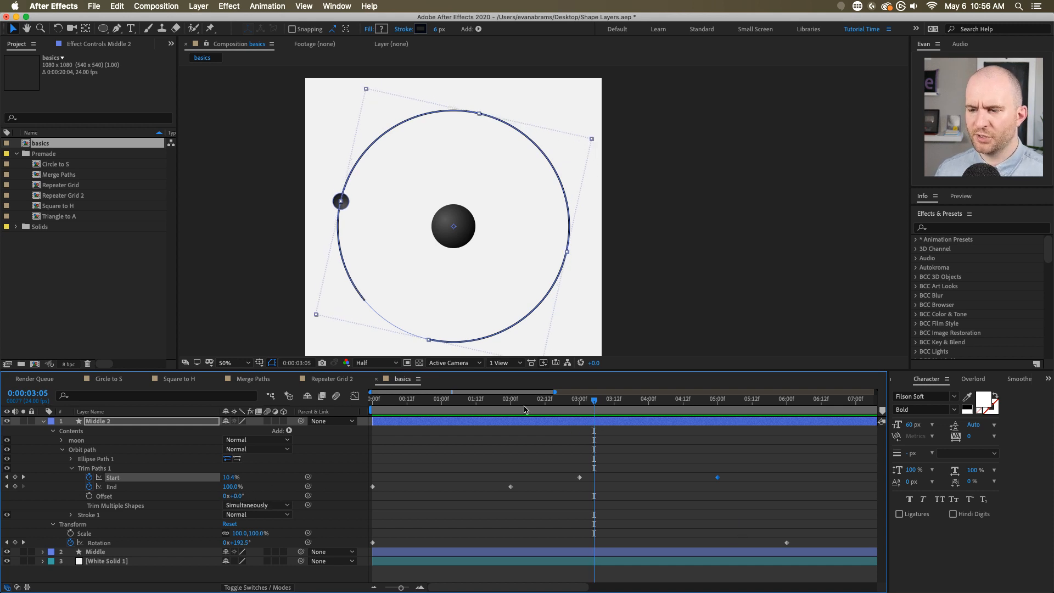
- Reverse the direction of Ellipse Path 1 and set the Trim Paths Offset to 0x+266° so the line starts at the moon
left_click_drag(524, 409, 470, 411)
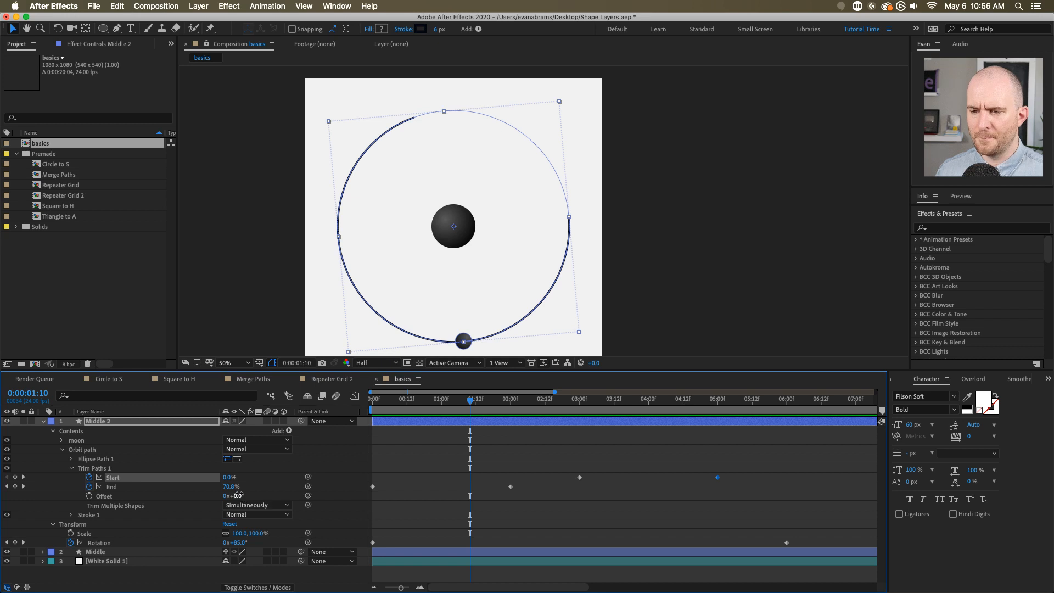
mouse_move(237, 495)
left_mouse_down()
mouse_move(282, 488)
mouse_move(273, 490)
left_mouse_up()
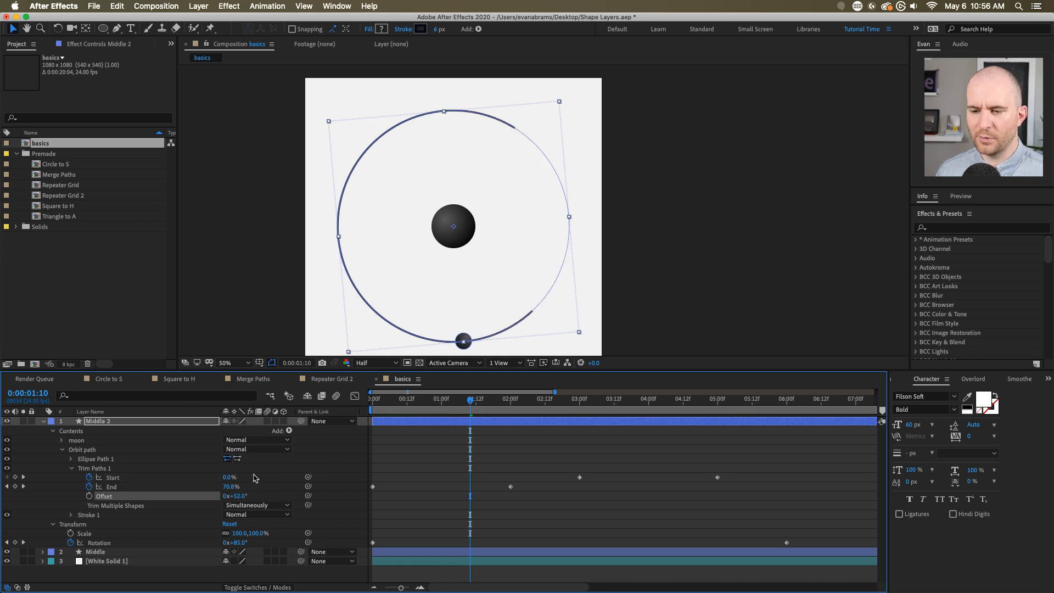
left_click(128, 459)
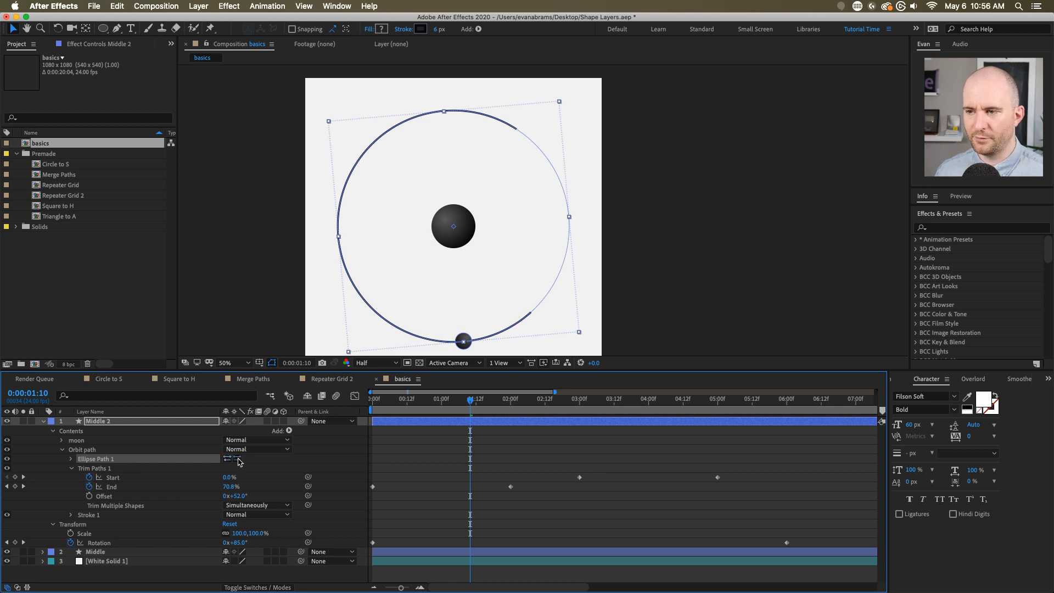
left_click_drag(471, 439, 406, 419)
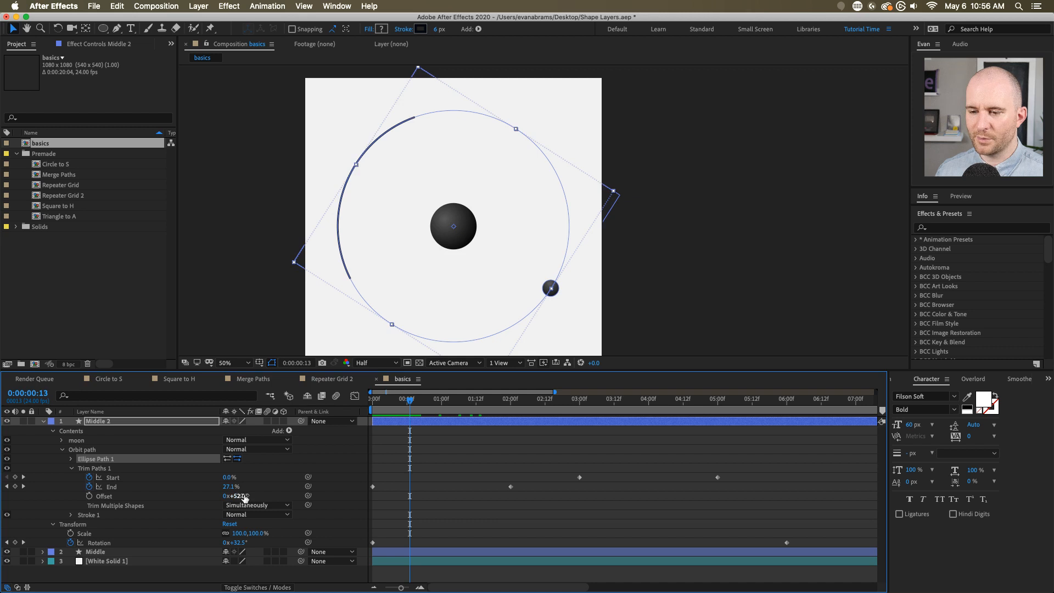
left_click_drag(245, 497, 340, 473)
- Play the reversed orbit path animation from the first frame, checking how the line follows the moon
left_click_drag(410, 399, 373, 402)
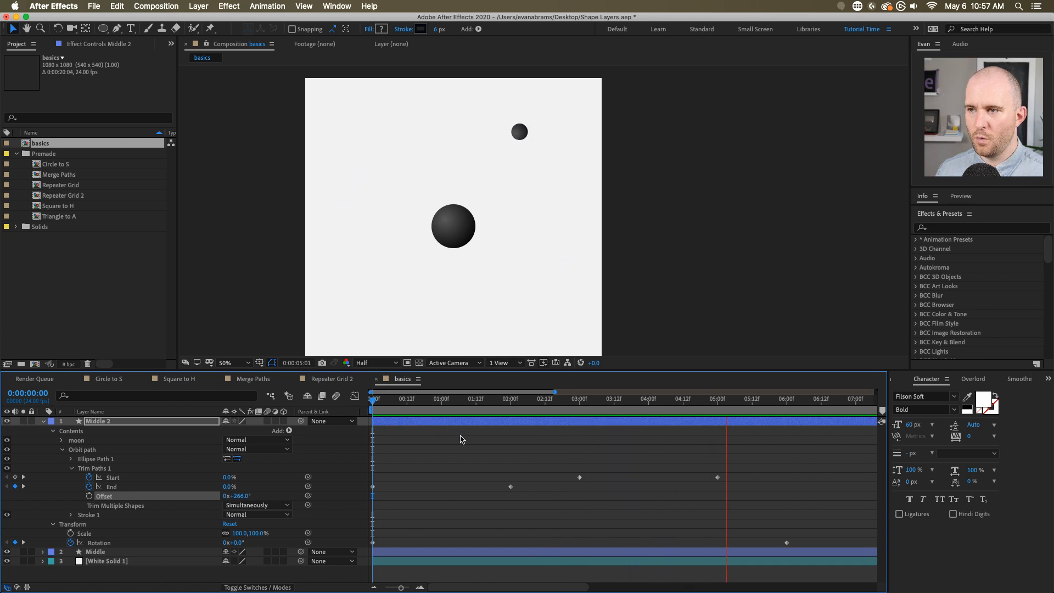
key("space")
left_click_drag(598, 420, 373, 436)
key("space")
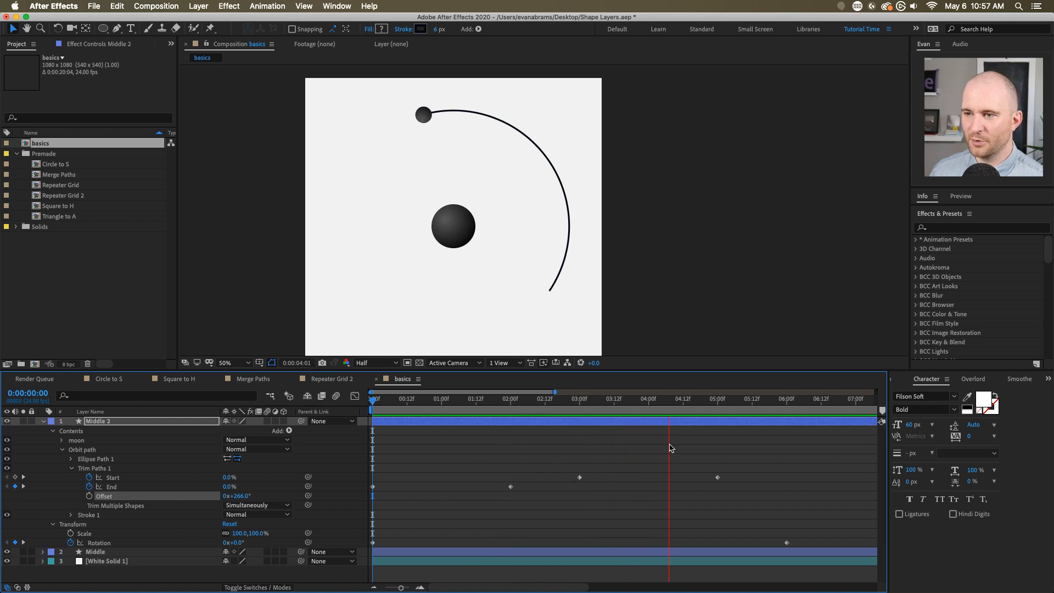
key("space")
- Overlap the trim animations by moving the last End keyframe to 0:00:03:00 and the first Start keyframe to 0:00:02:00
left_click_drag(686, 403, 579, 407)
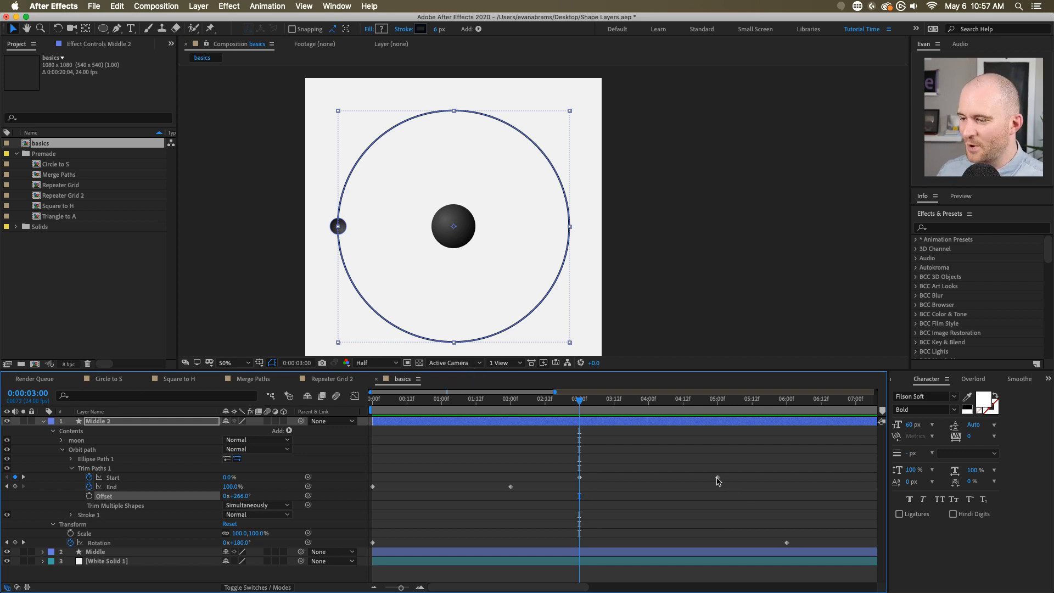
left_click_drag(511, 486, 579, 487)
left_click_drag(508, 402, 511, 404)
left_click_drag(580, 477, 512, 482)
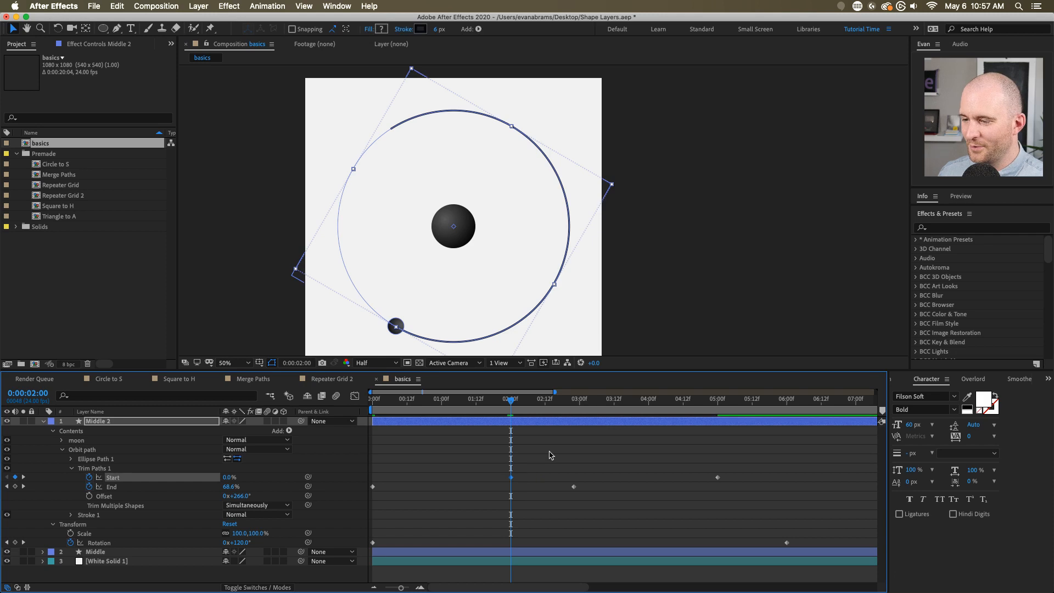
left_click(579, 404)
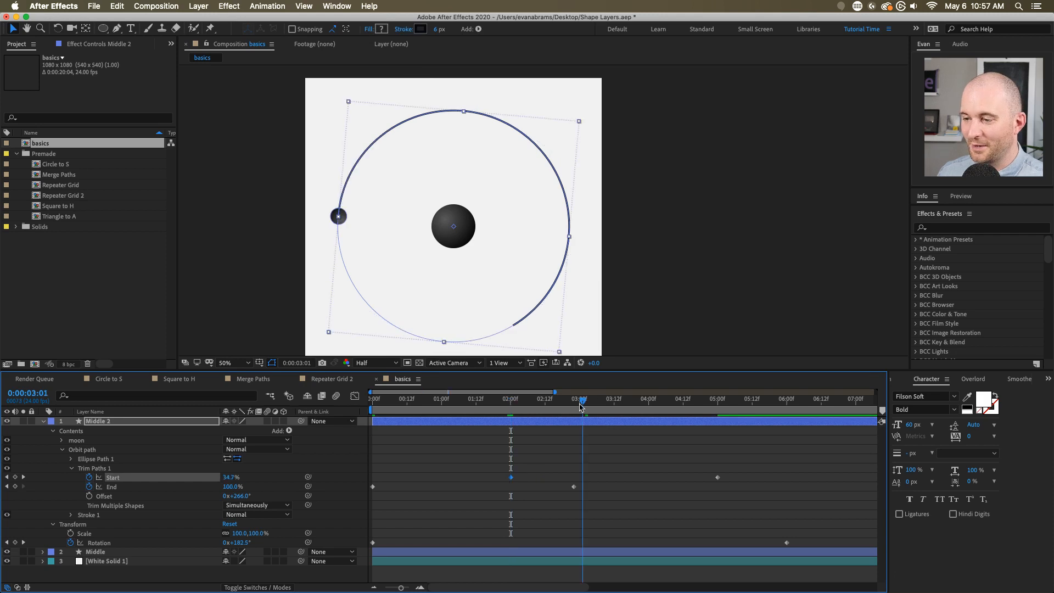
left_click(579, 487)
key("space")
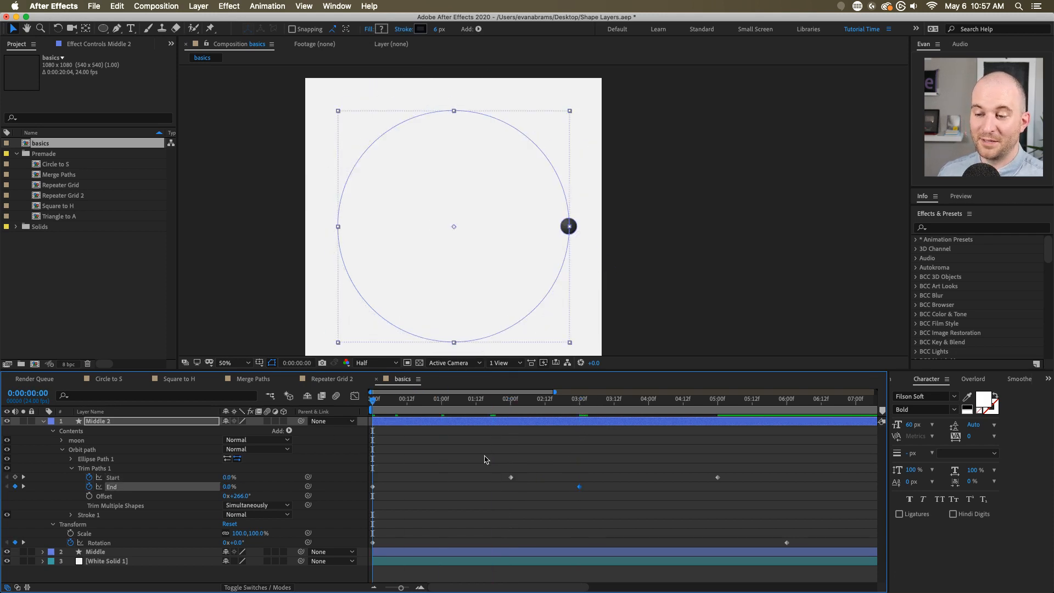
- Apply Easy Ease to all the Start and End keyframes of Trim Paths 1
left_click_drag(616, 465, 501, 494)
left_click(515, 465)
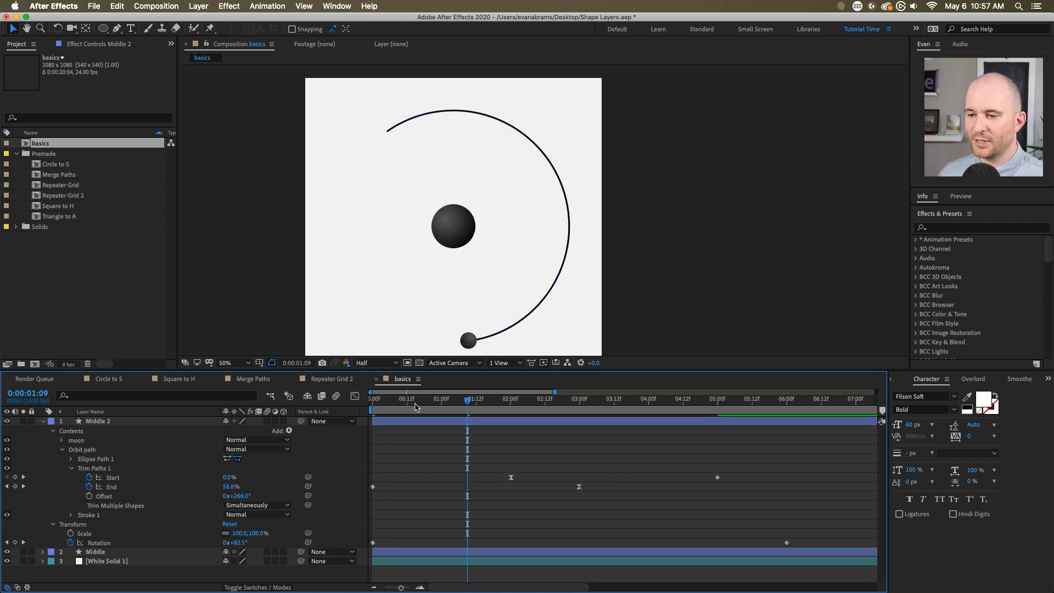
key("Home")
left_click_drag(728, 471, 329, 507)
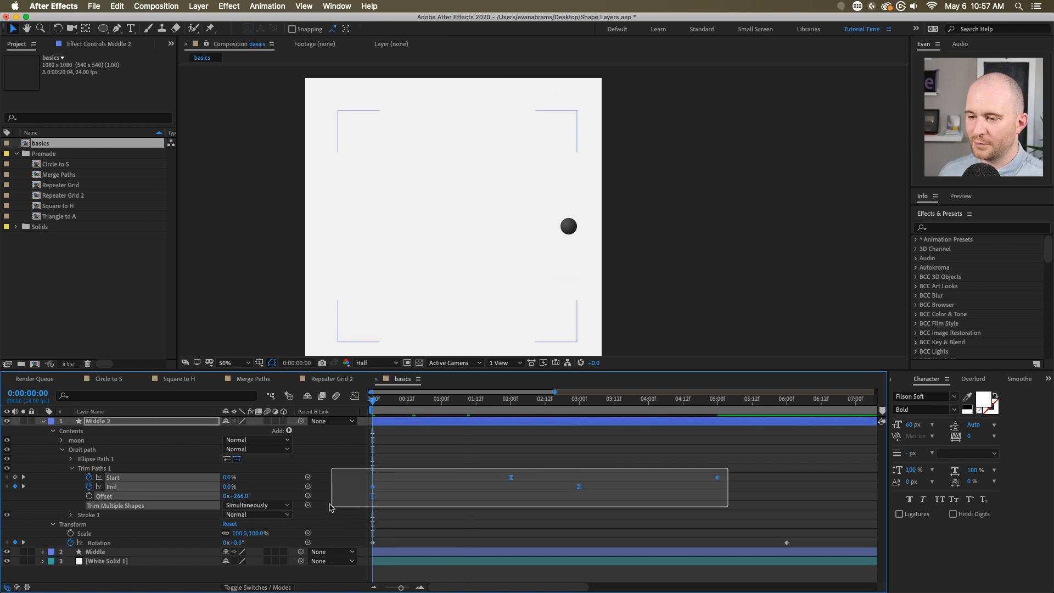
key("F9")
left_click(414, 478)
- End the work area at 0:00:06:00, at the last Rotation keyframe, and preview the eased animation as a loop
key("space")
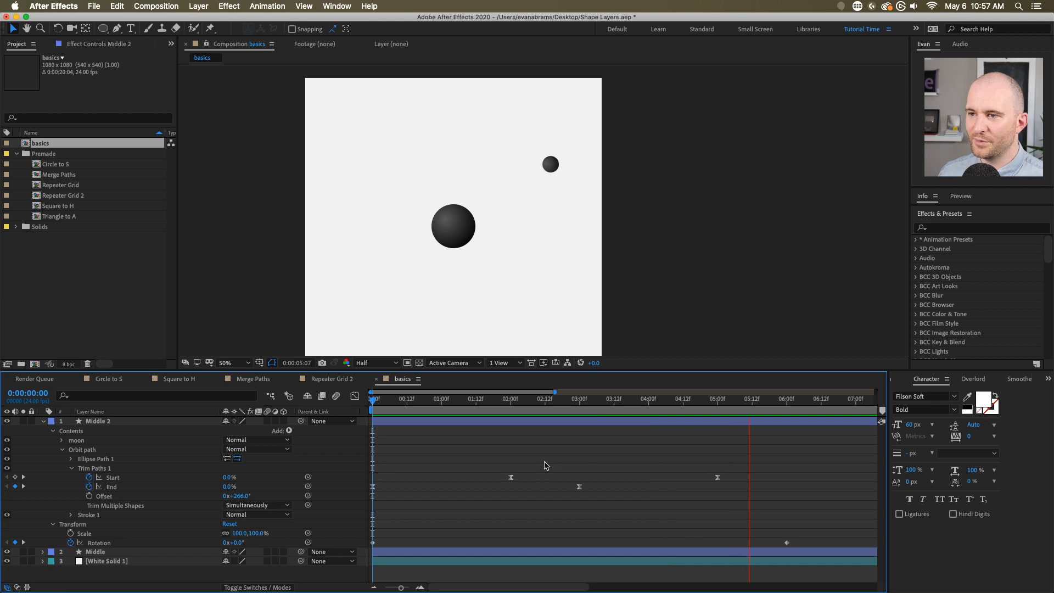
key("space")
left_click(789, 413)
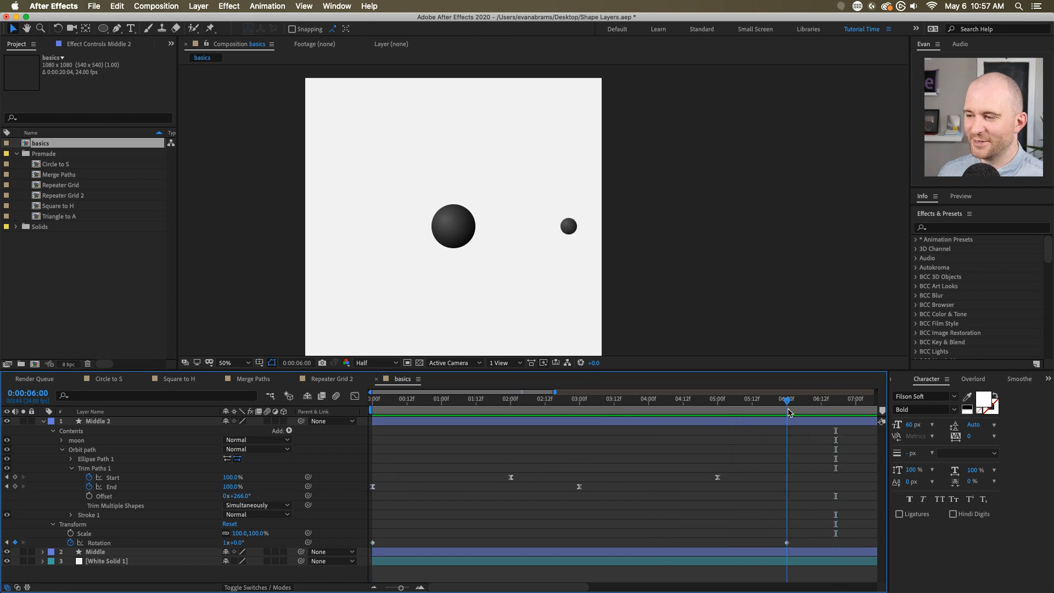
key("n")
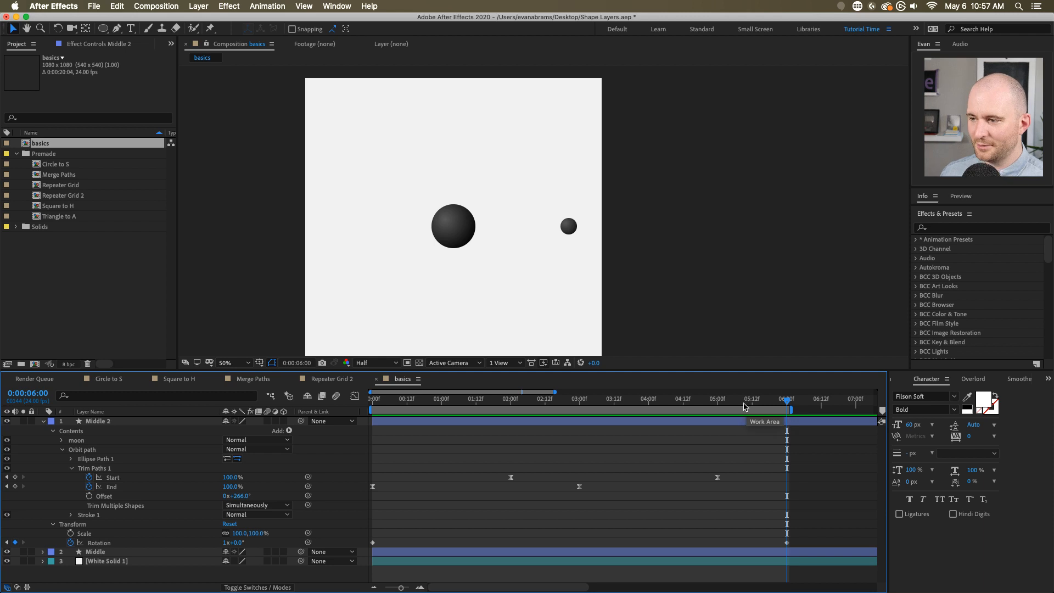
key("space")
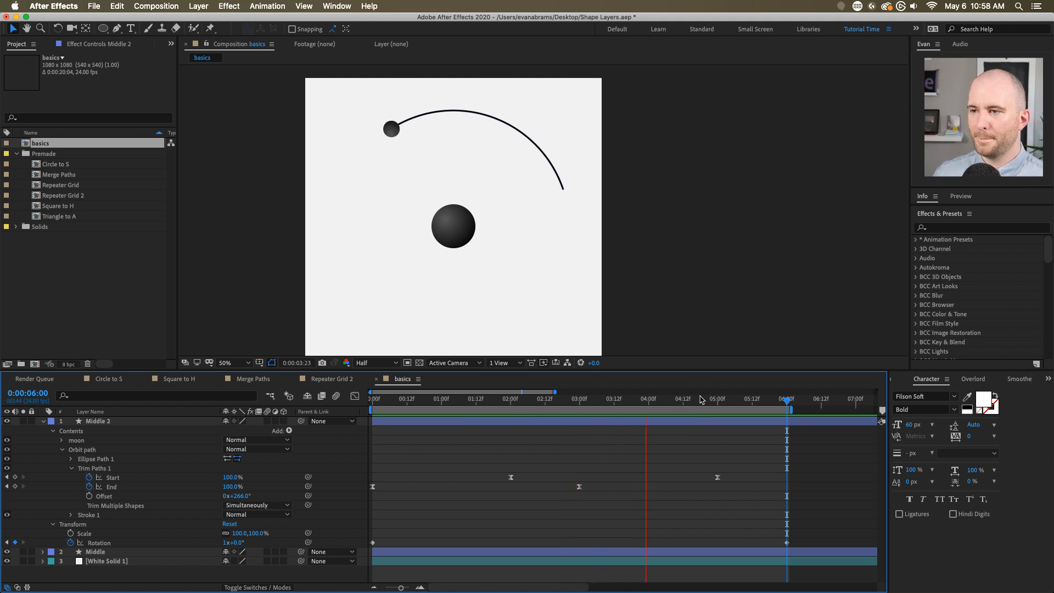
key("space")
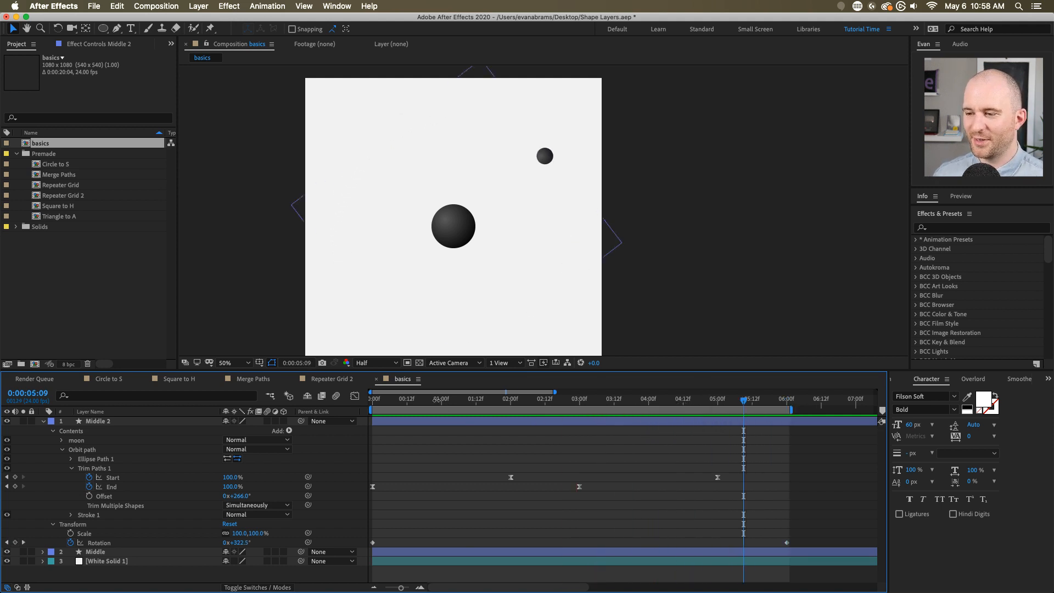
- Align the first Start keyframe and the last End keyframe at 0:00:02:12 and preview the timing
left_click_drag(438, 401, 560, 407)
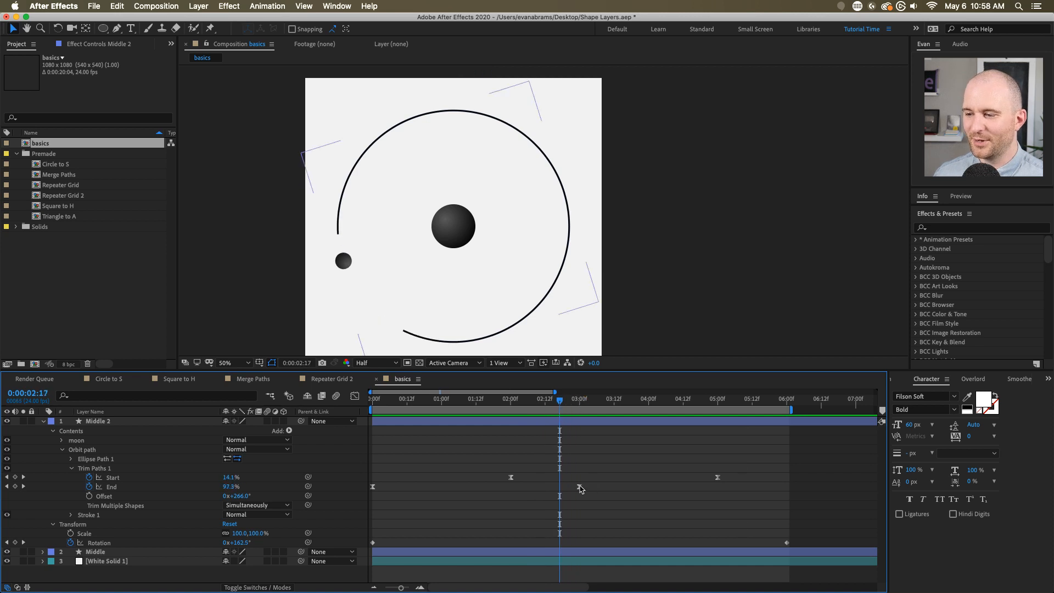
left_click_drag(512, 477, 575, 493)
left_click(544, 400)
left_click_drag(577, 487, 566, 487)
left_click(591, 457)
key("space")
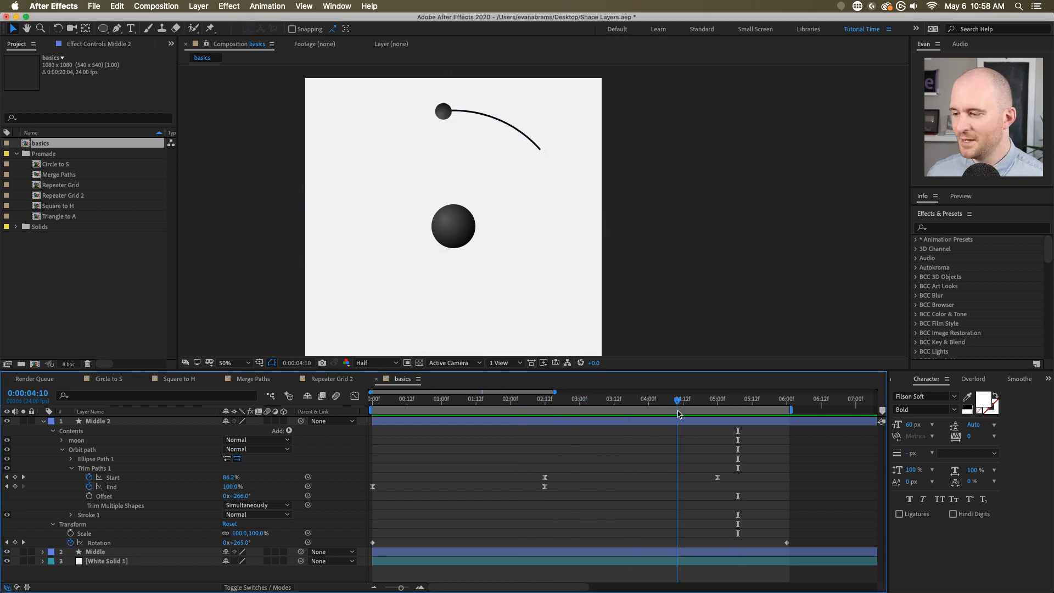
- Shift all four Trim Paths keyframes forward in time so the first sits at about 0:00:00:11, and preview from the first frame
left_click_drag(744, 469, 405, 491)
left_click(428, 507)
key("Home")
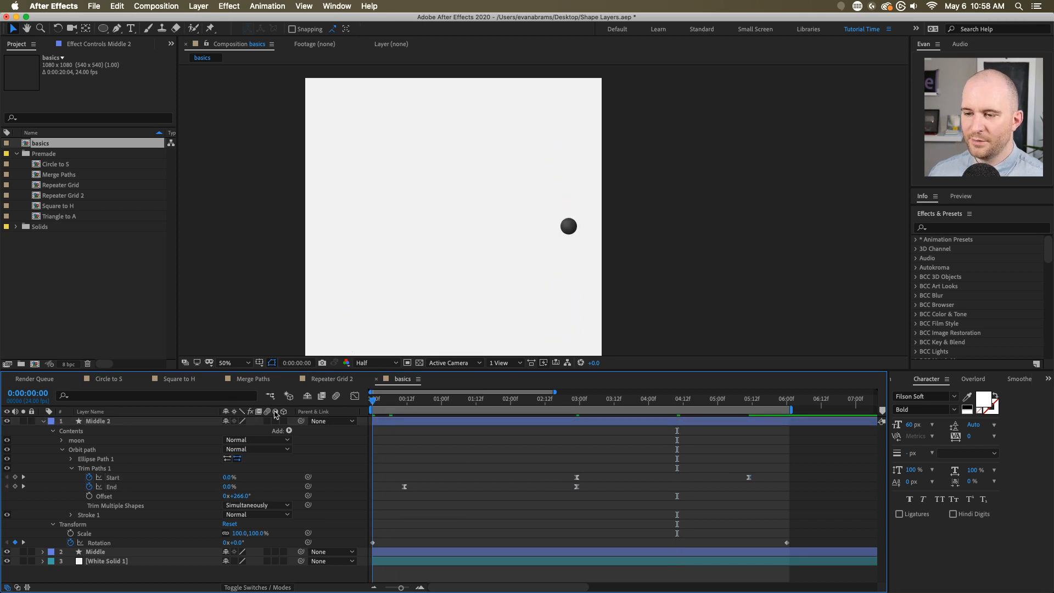
key("space")
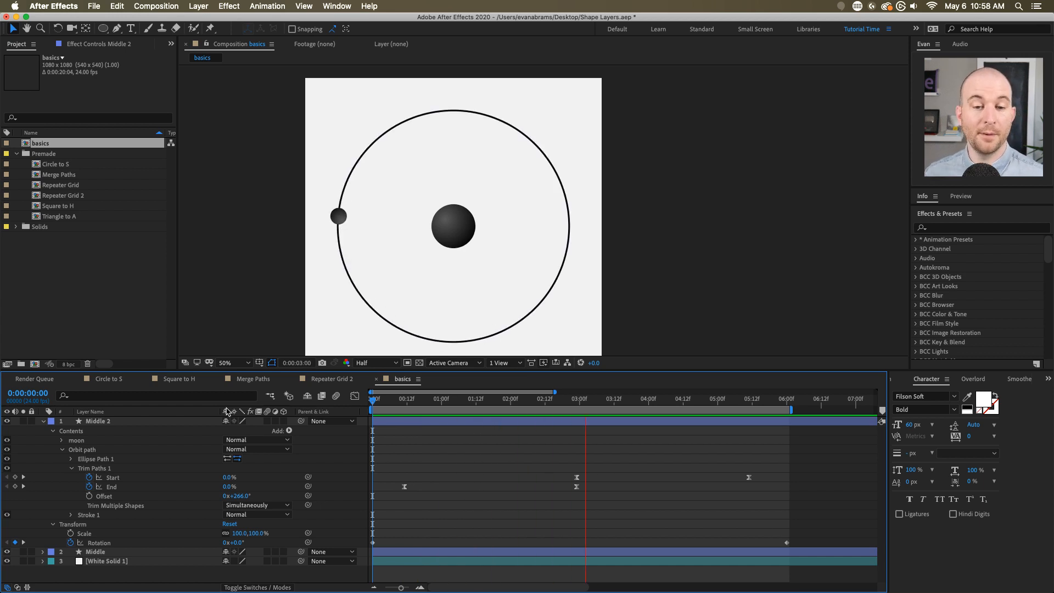
key("space")
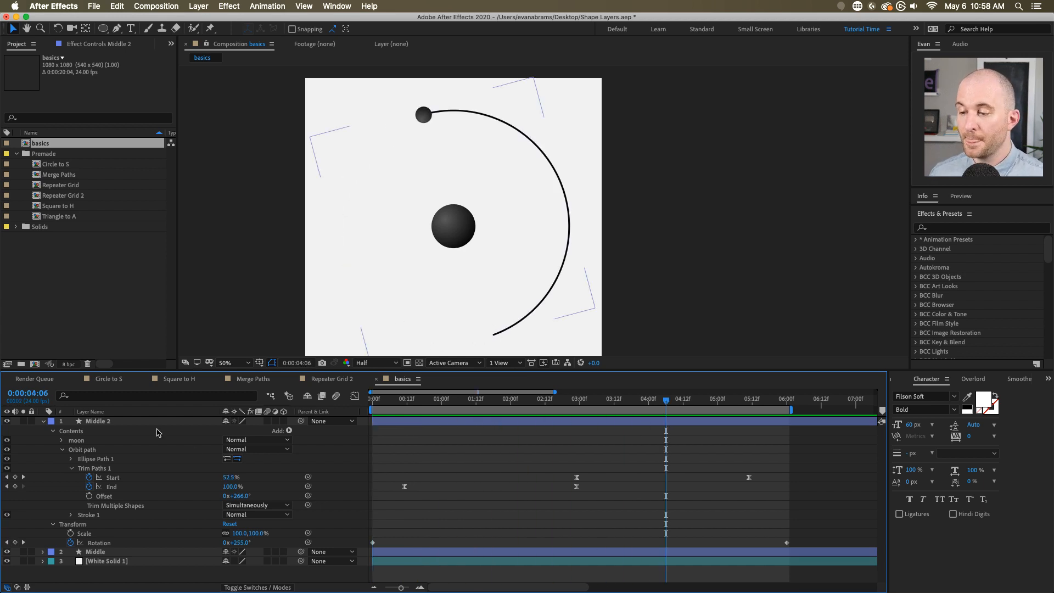
- Collapse and duplicate the Middle 2 layer, and set the copy's Scale to 77% for a smaller orbit
left_click(44, 421)
left_click(172, 423)
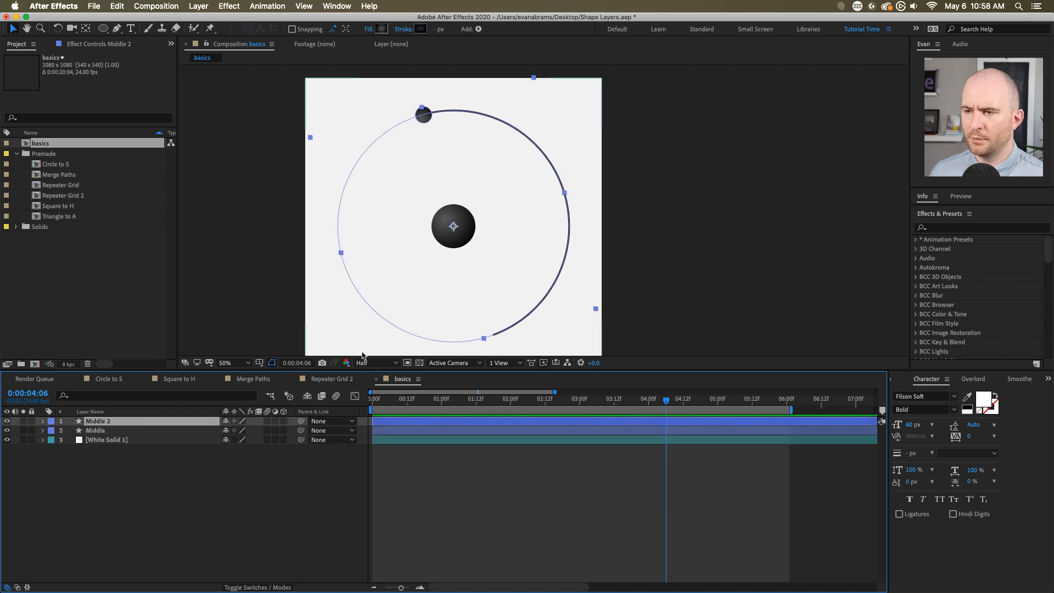
key("ctrl+d")
key("s")
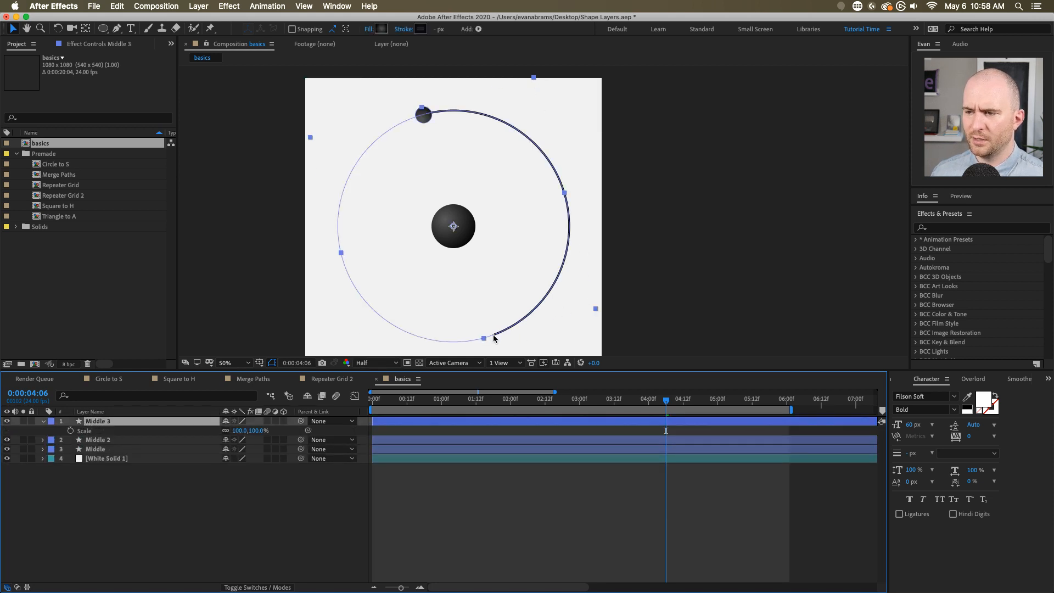
left_click_drag(258, 429, 249, 431)
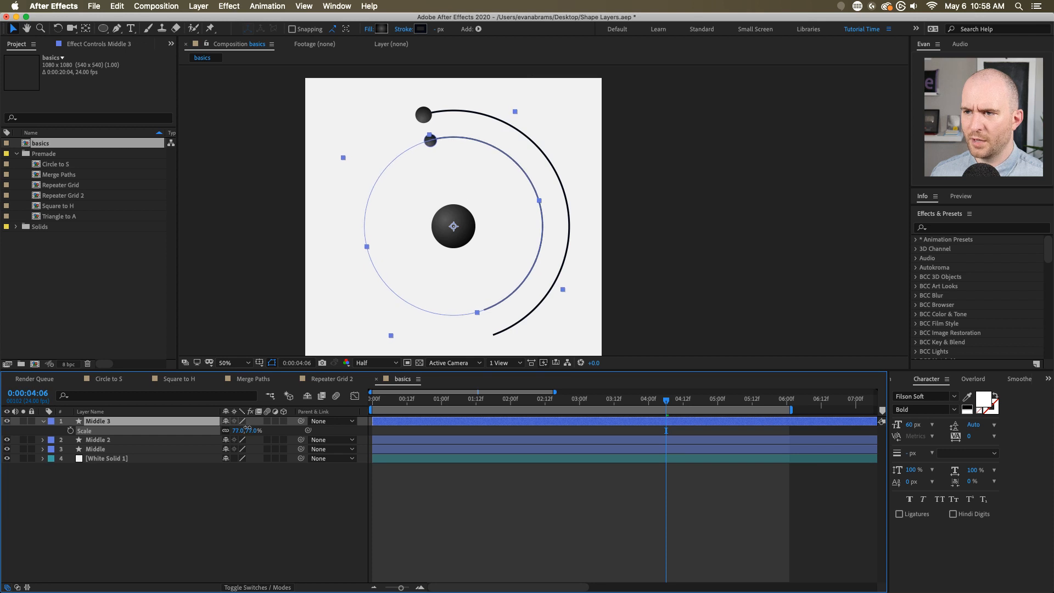
- Duplicate the 77% orbit layer and set the new copy's Scale to 52%
key("ctrl+d")
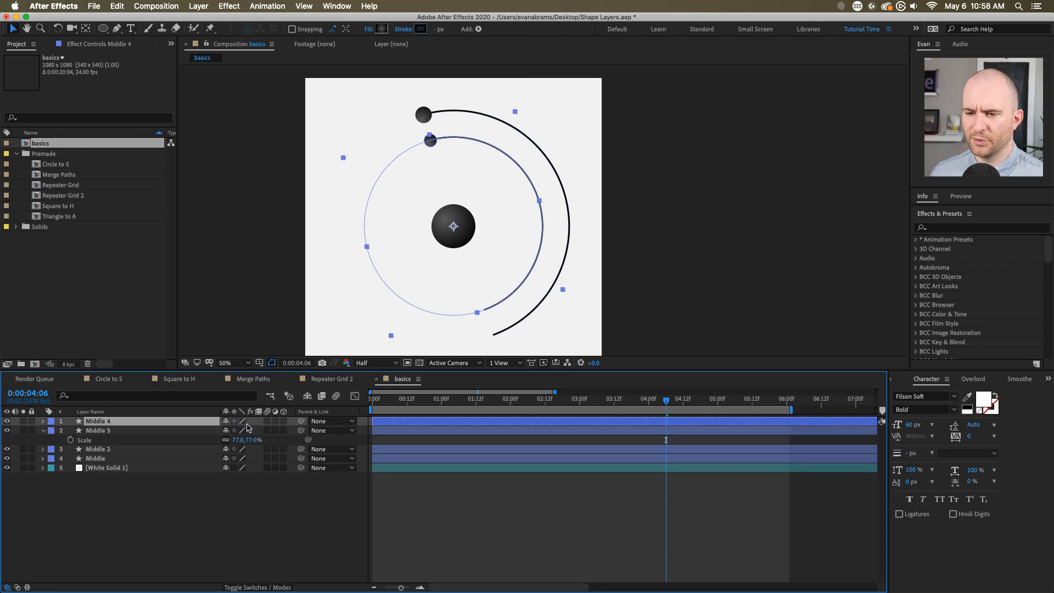
key("s")
left_click_drag(250, 430, 233, 431)
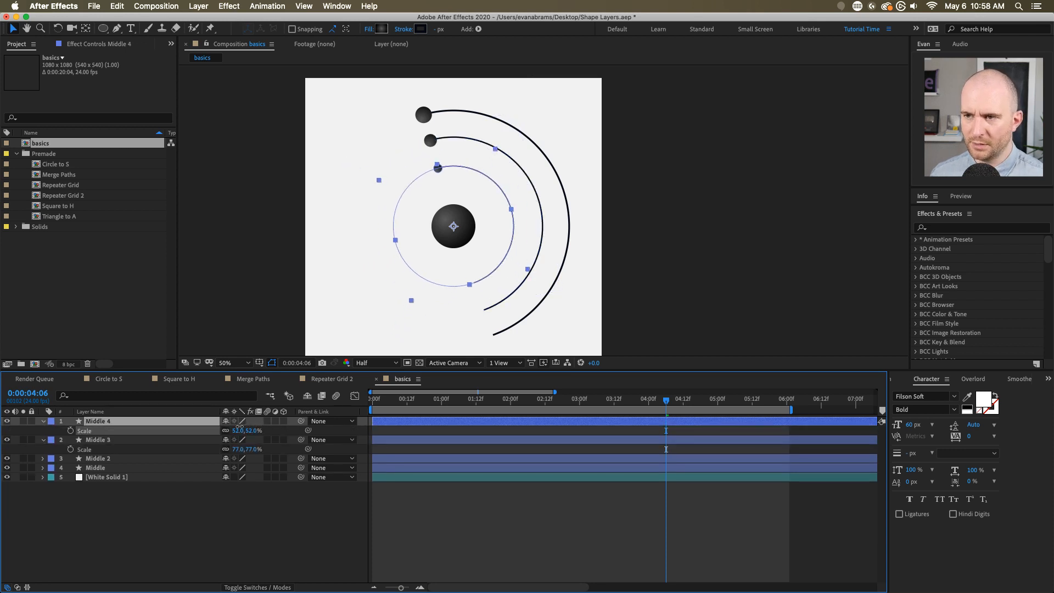
- Play the animation of the three nested orbits and stop the preview
left_click(618, 518)
key("space")
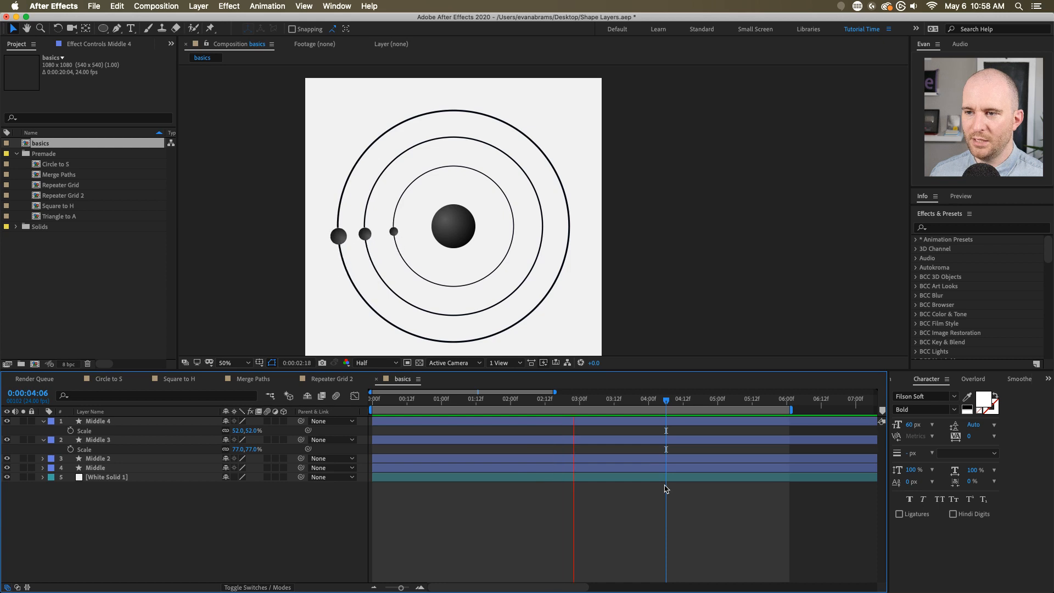
left_click(610, 443)
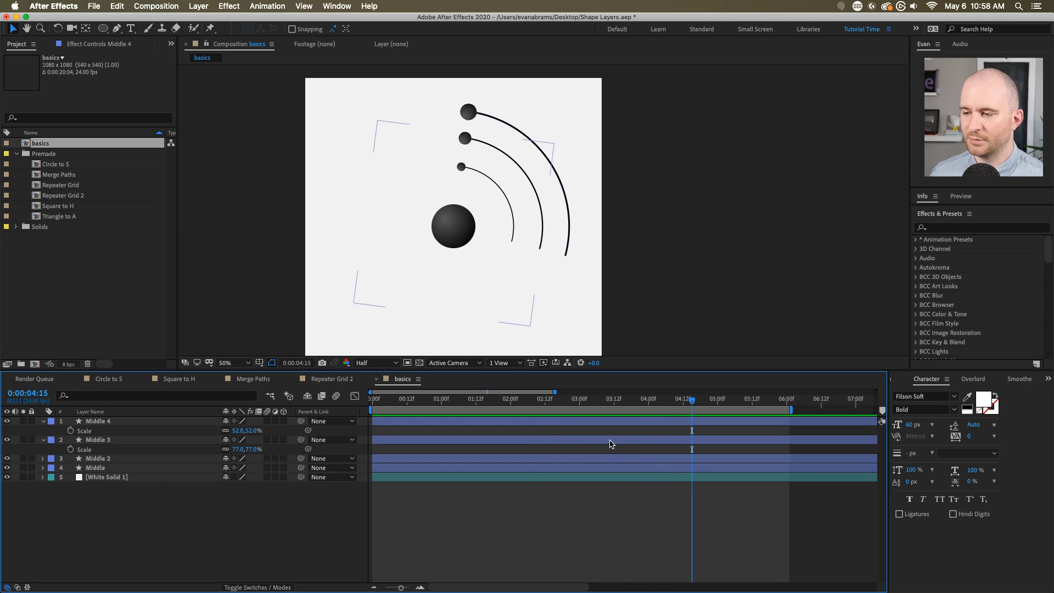
- Reveal the keyframed properties of the three orbit layers Middle 4, Middle 3 and Middle 2
left_click(611, 443)
left_click(620, 421, "shift")
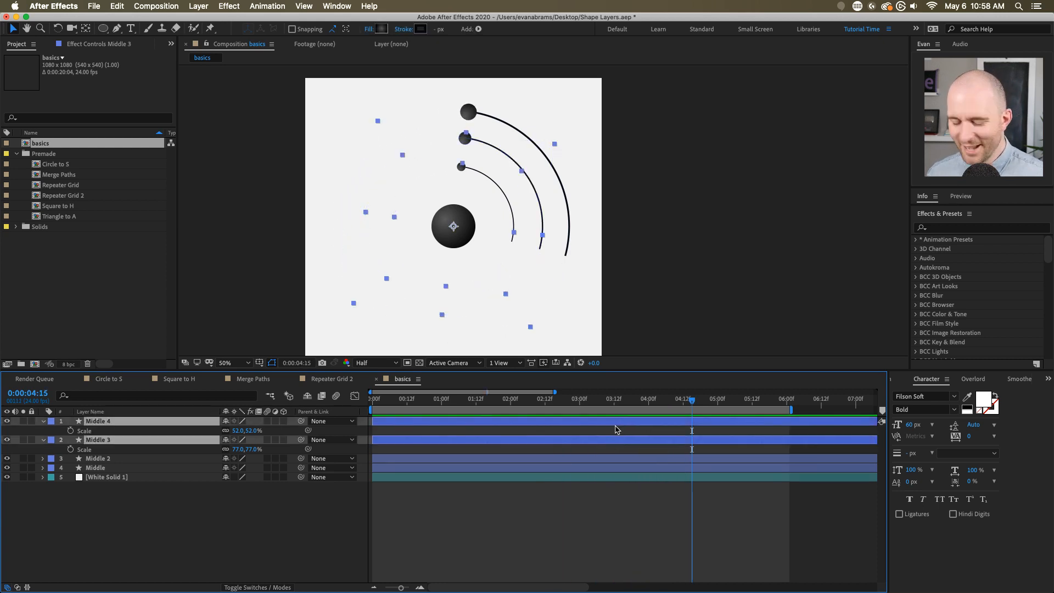
key("u")
left_click(607, 495)
key("u")
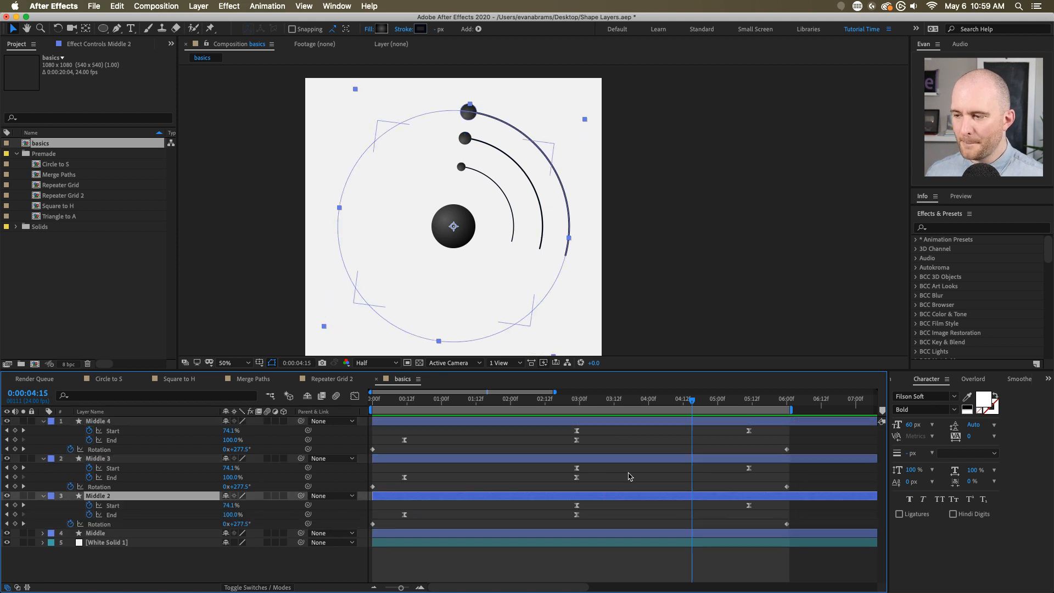
- Offset the Trim Paths keyframes in time, shifting Middle 4's so the first sits at 0:00:01:00 and Middle 2's so the first sits at 0:00:00:00
left_click(630, 476)
left_click_drag(771, 429, 400, 445)
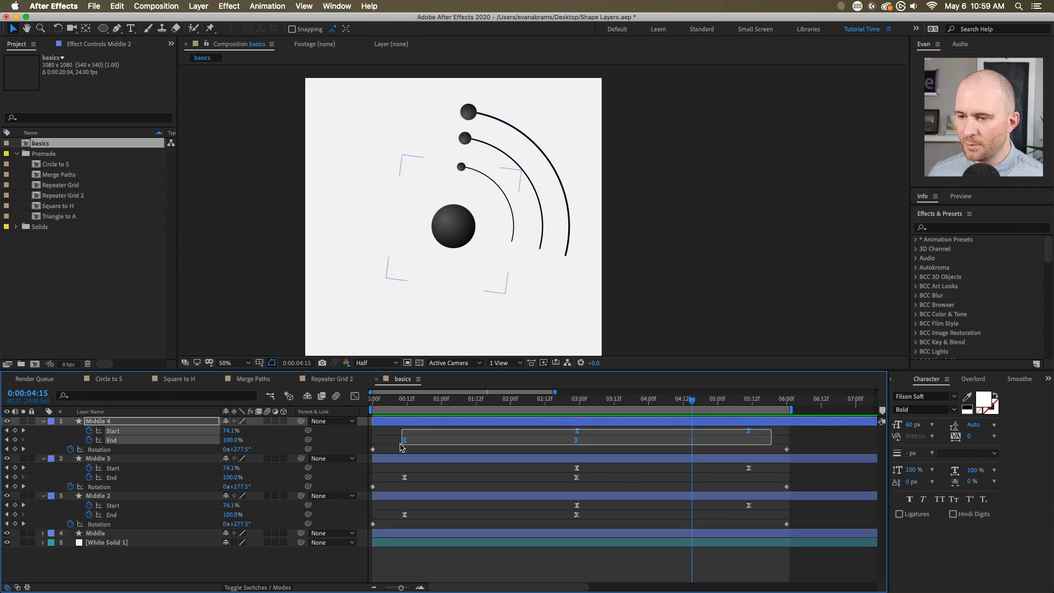
left_click_drag(775, 431, 387, 445)
left_click_drag(752, 427, 398, 446)
left_click_drag(752, 434, 787, 434)
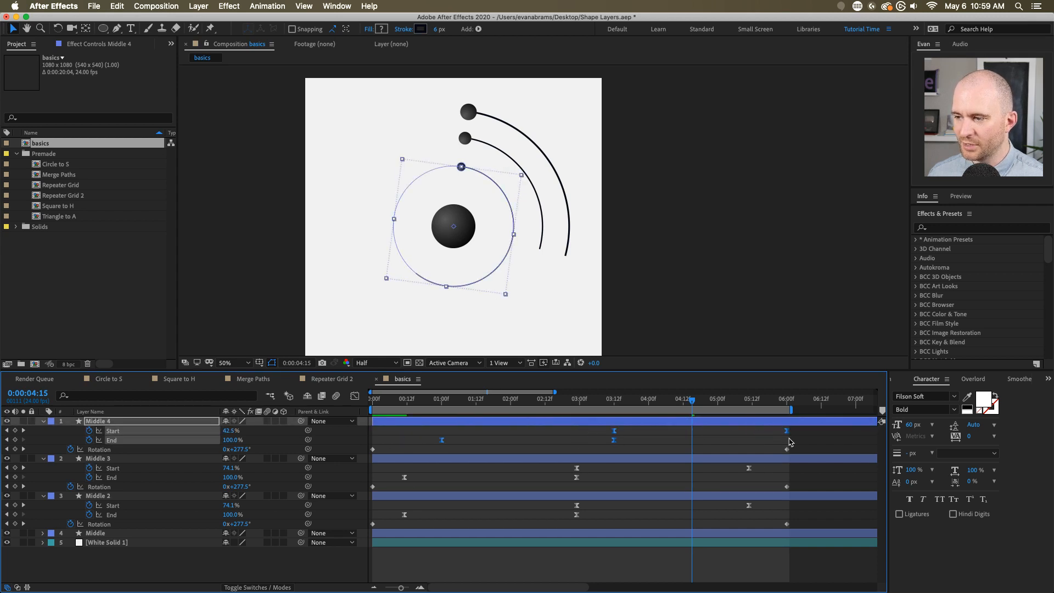
left_click_drag(763, 501, 403, 519)
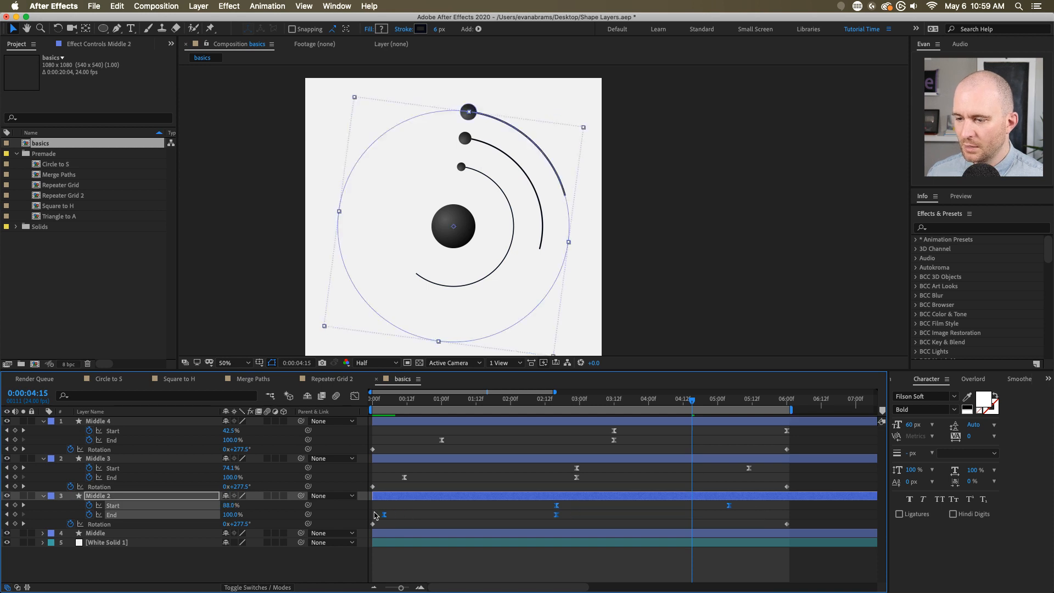
left_click(369, 516)
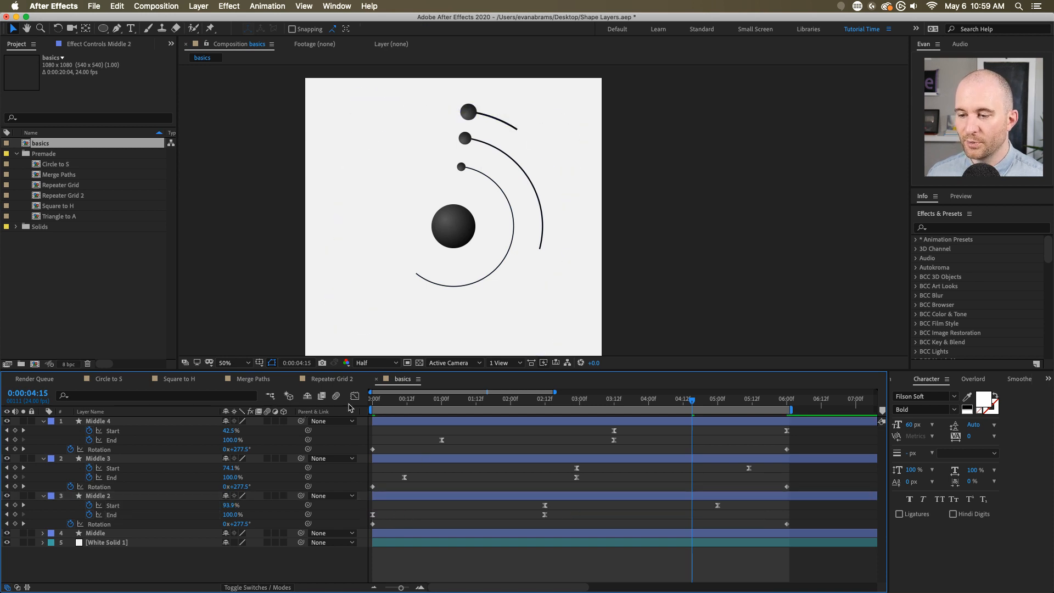
- Preview the offset orbit trails from the first frame, then stop at 0:00:03:06
key("Home")
key("space")
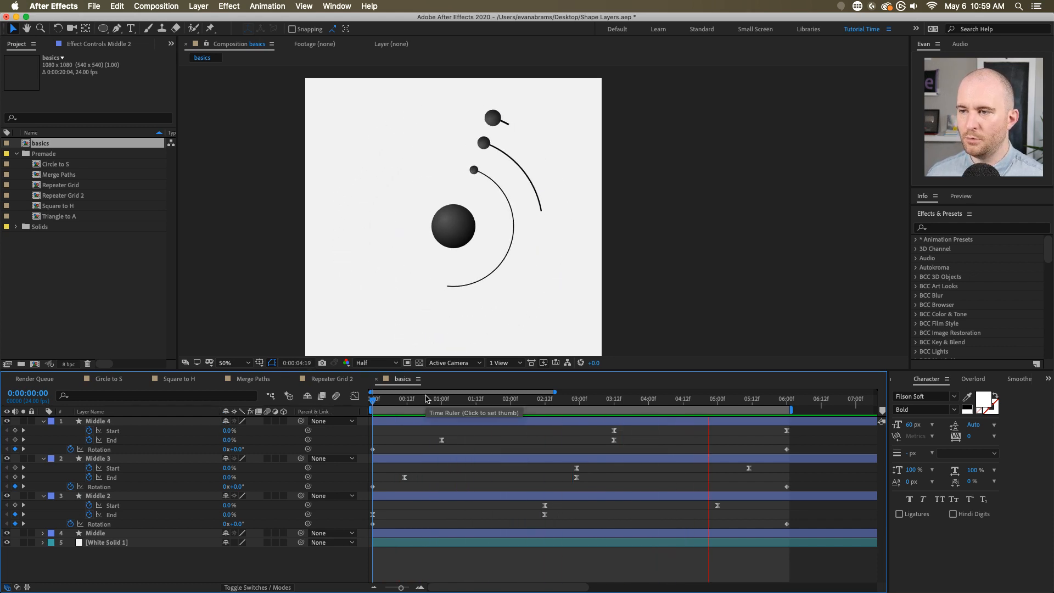
left_click(597, 404)
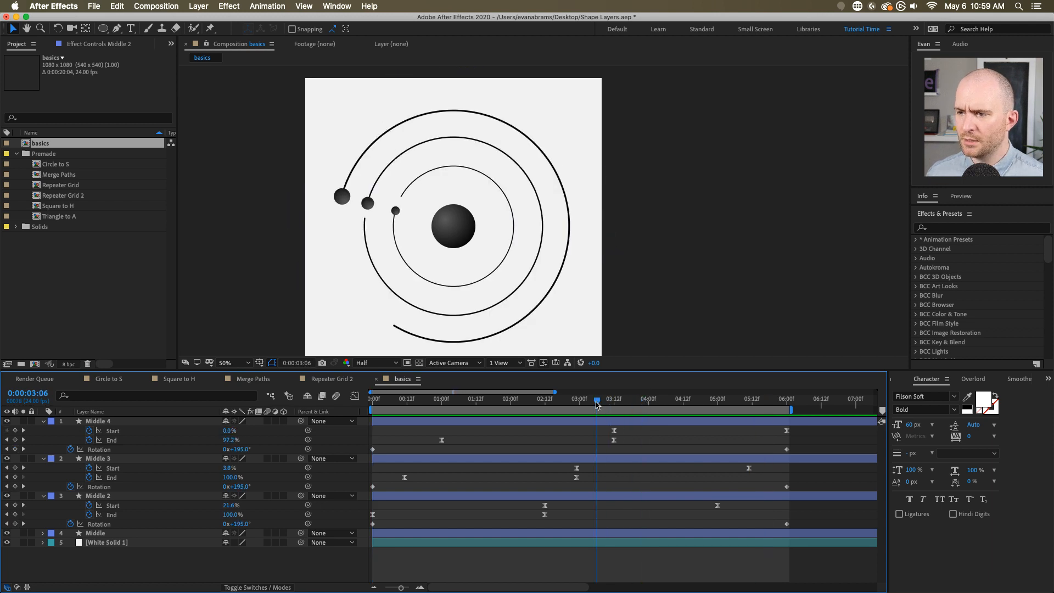
- Show only the Rotation keyframes of the three orbit layers and scrub back to 0:00:01:10 to compare their motion
left_click(609, 421)
left_click(606, 458, "shift")
left_click(605, 495, "shift")
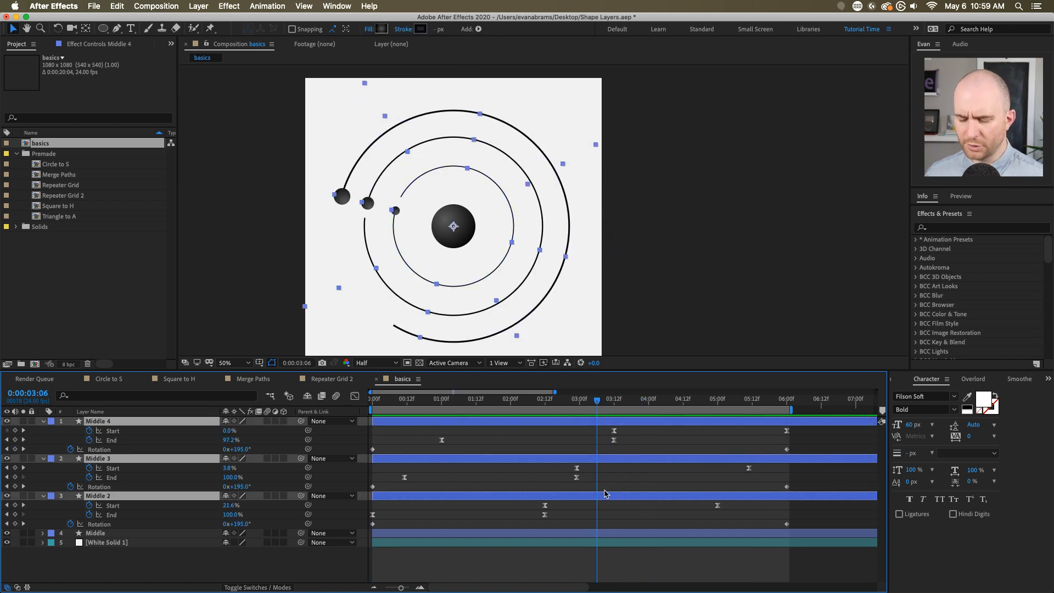
key("r")
left_click(598, 516)
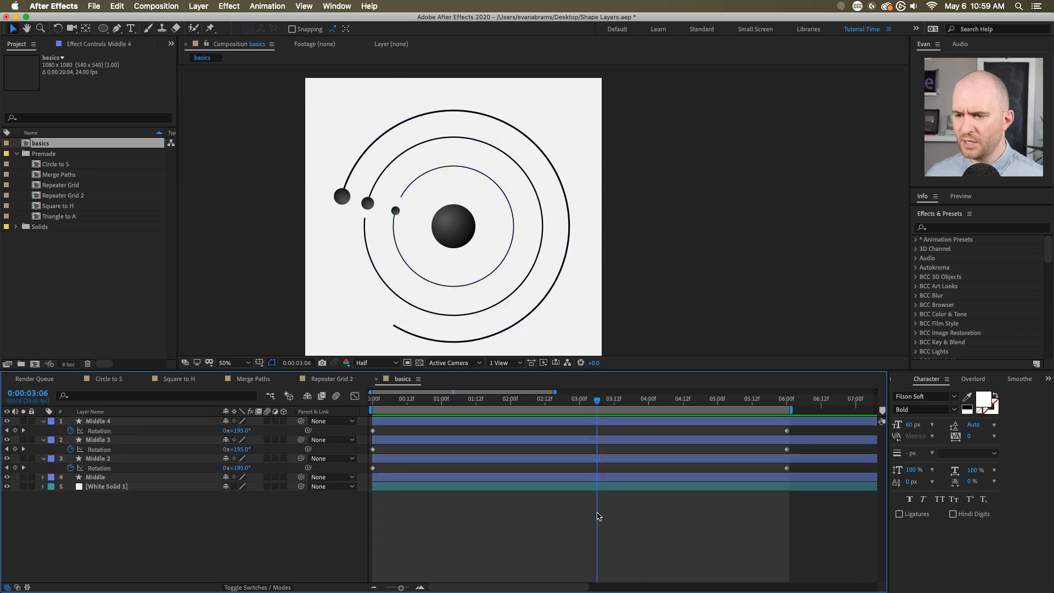
left_click(609, 467)
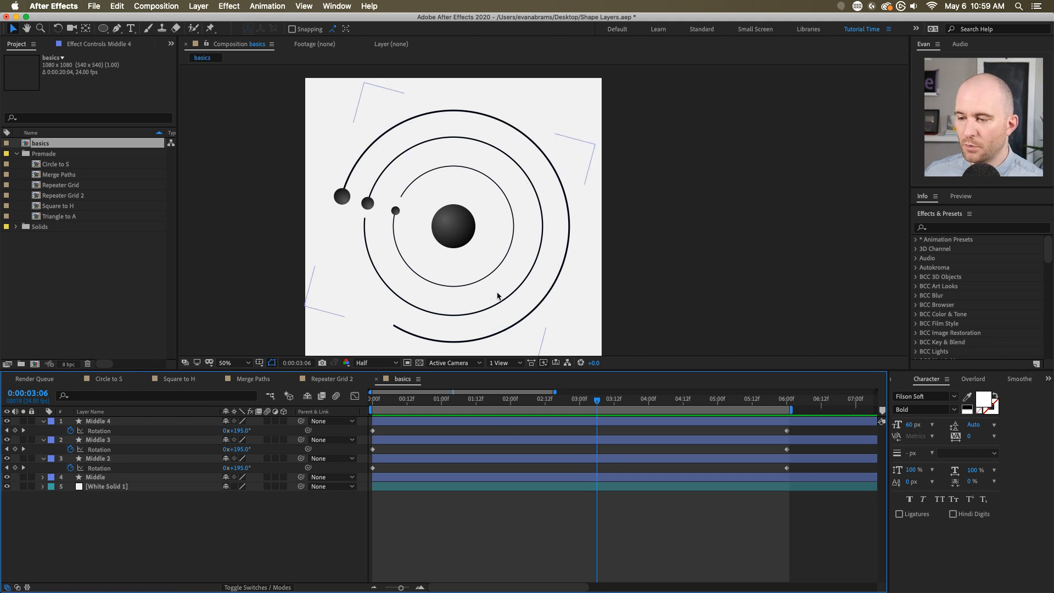
left_click_drag(409, 404, 474, 406)
- Collapse the properties of Middle 4, Middle 3 and Middle 2 and deselect the layers
left_click(474, 422)
left_click(475, 440, "shift")
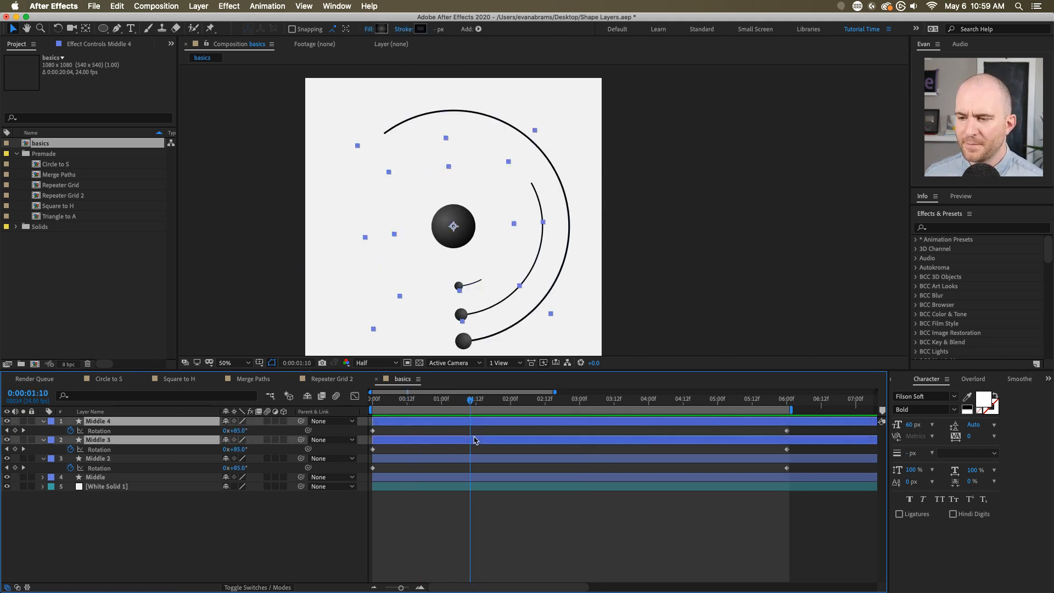
left_click(475, 459, "shift")
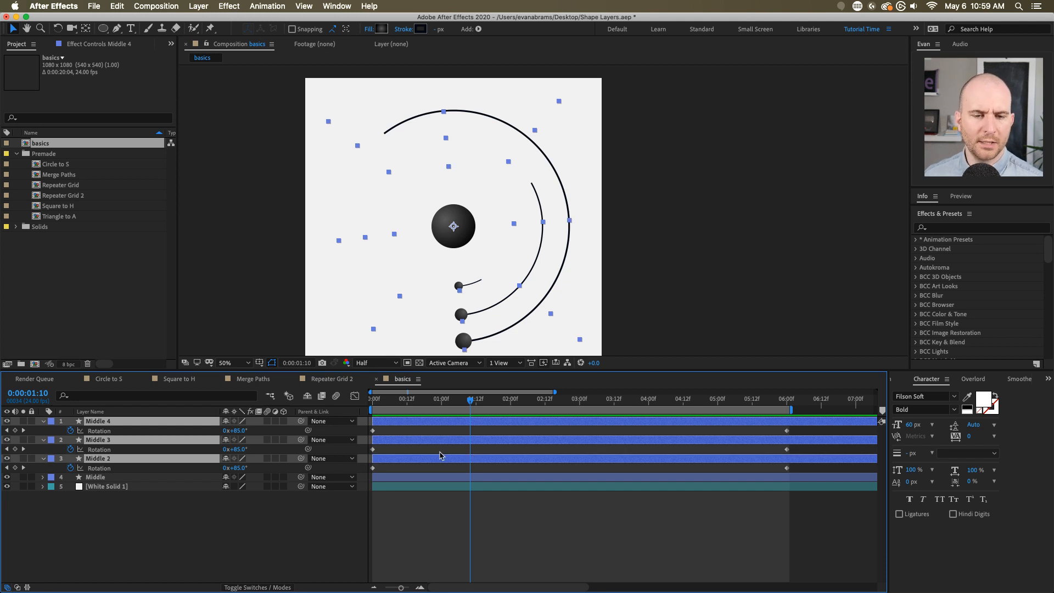
key("u")
key("u")
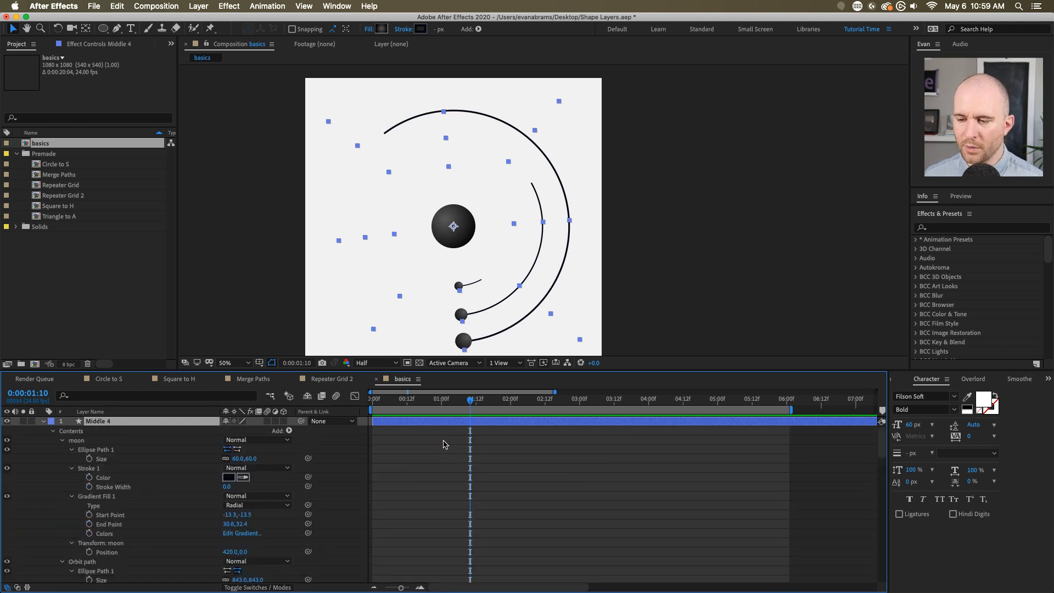
key("u")
left_click(473, 494)
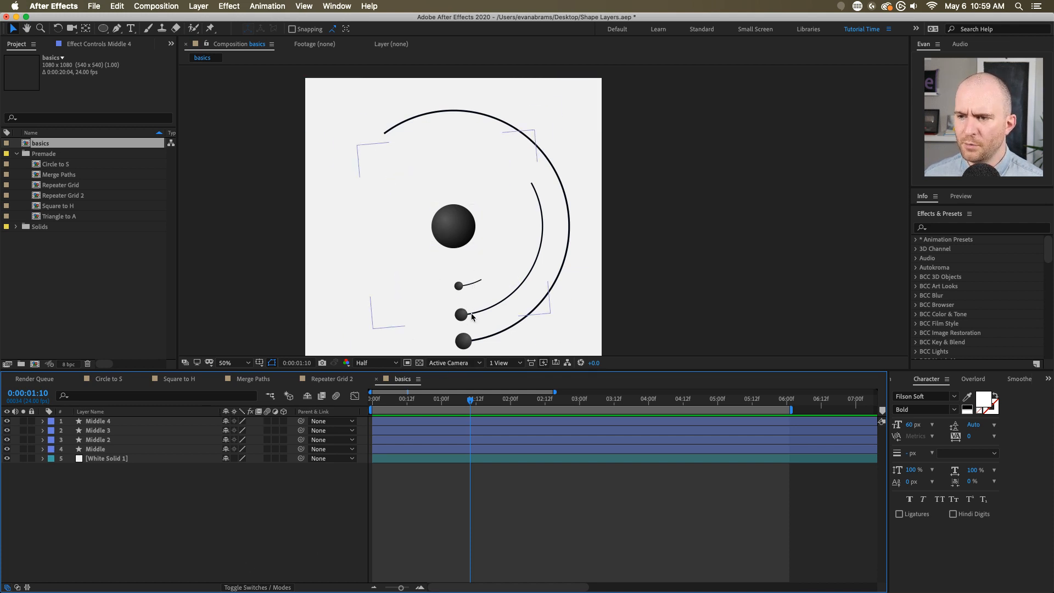
- Add an empty group to Middle 4's contents and move the moon and Orbit path groups into it
left_click(91, 422)
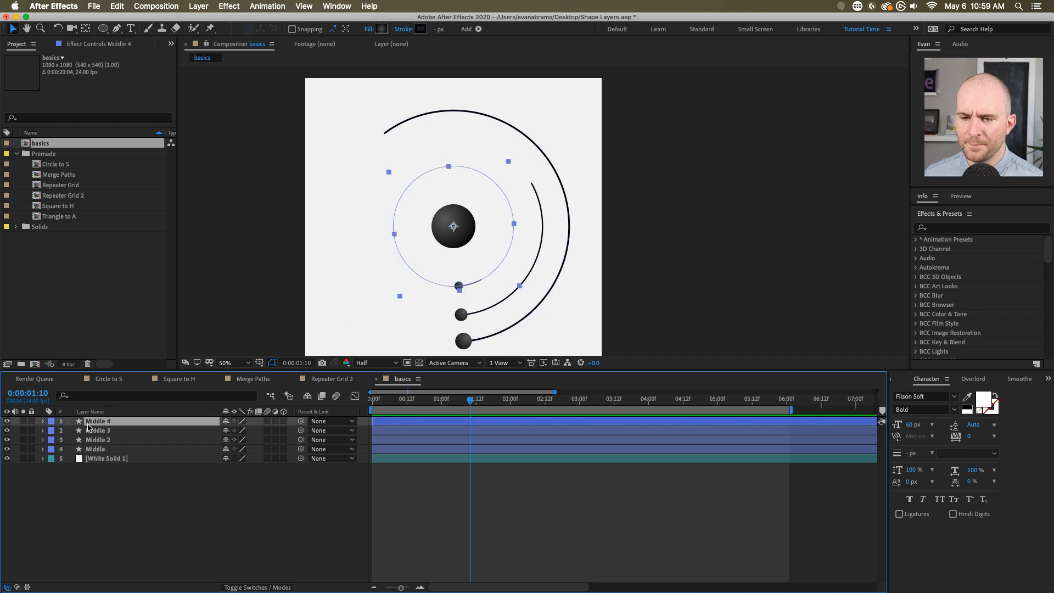
left_click(43, 421)
left_click(52, 431)
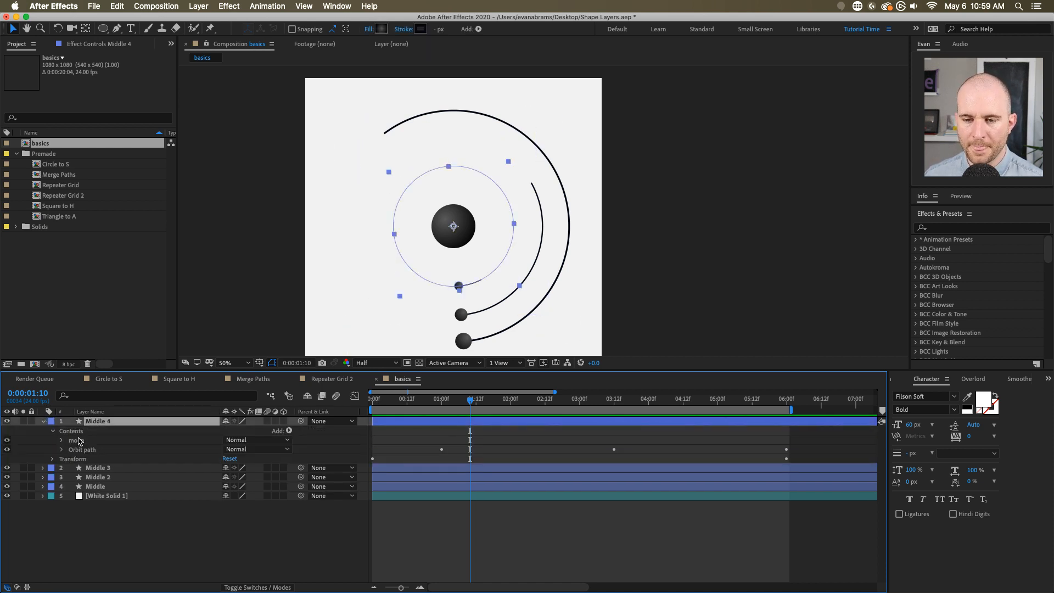
left_click(79, 441)
left_click(80, 451)
left_click(78, 432)
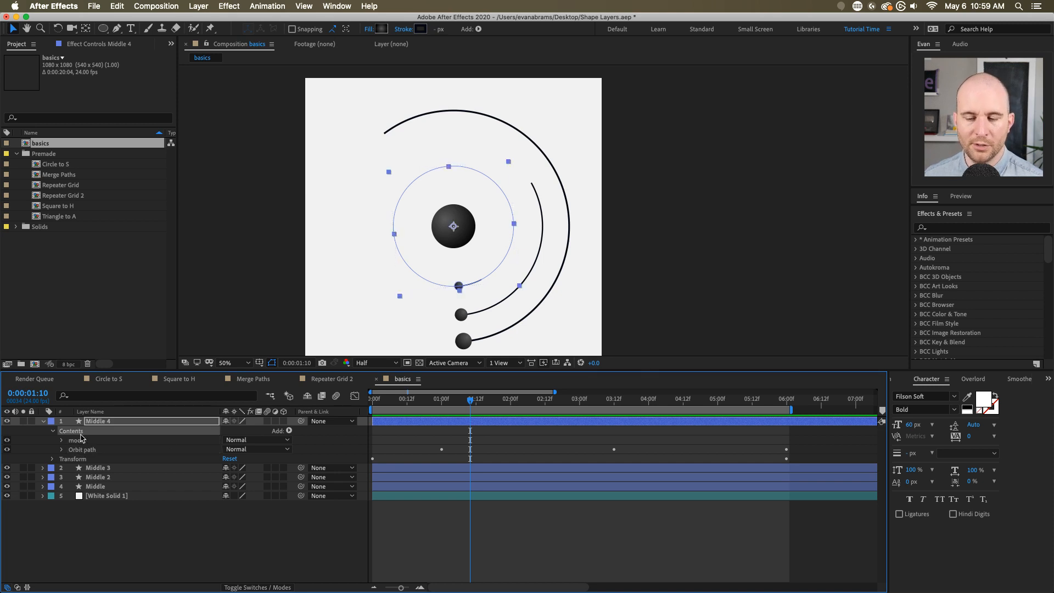
left_click(289, 430)
left_click(303, 377)
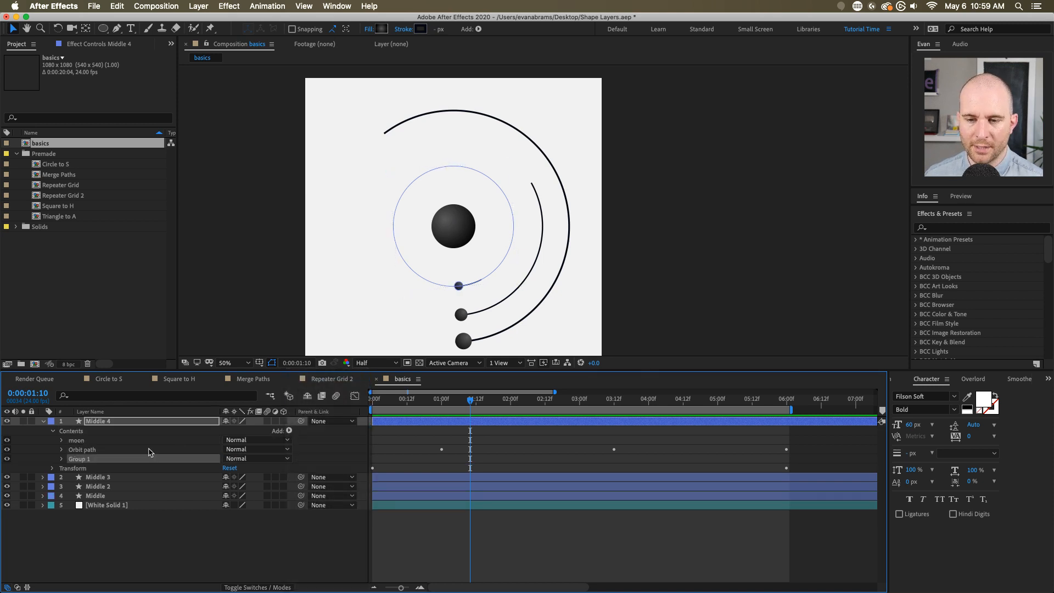
left_click(85, 449)
left_click(81, 441, "shift")
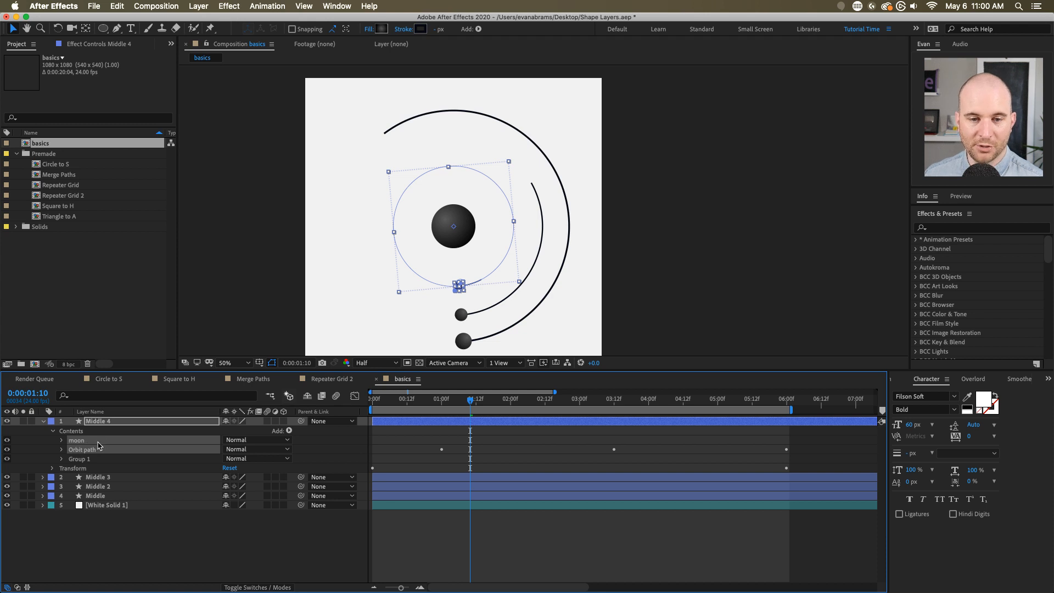
left_click_drag(91, 450, 79, 455)
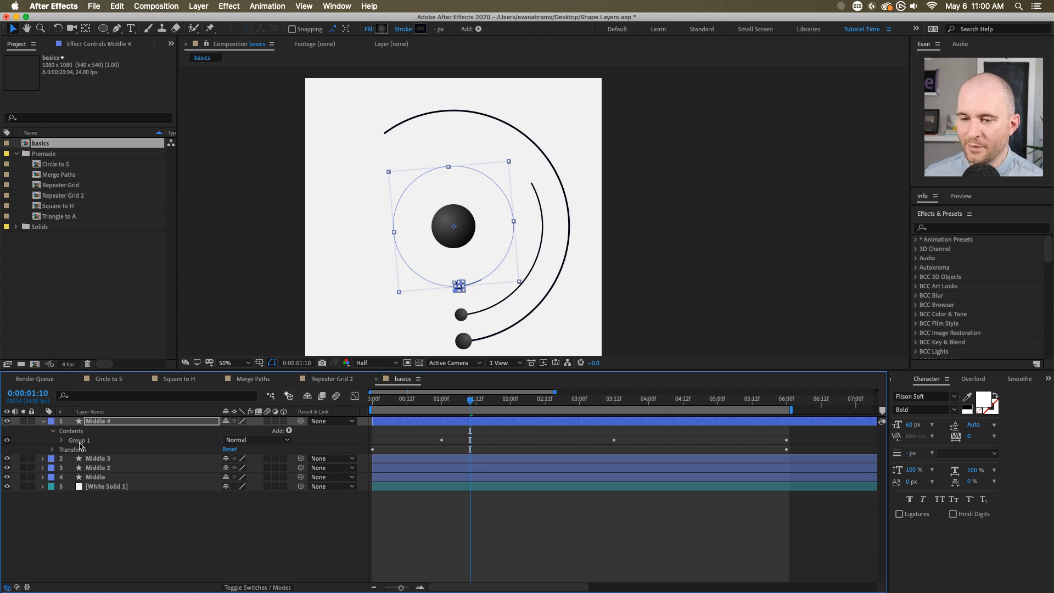
- Set the Rotation of Middle 4's new parent group to 60° in its group transform
left_click(62, 441)
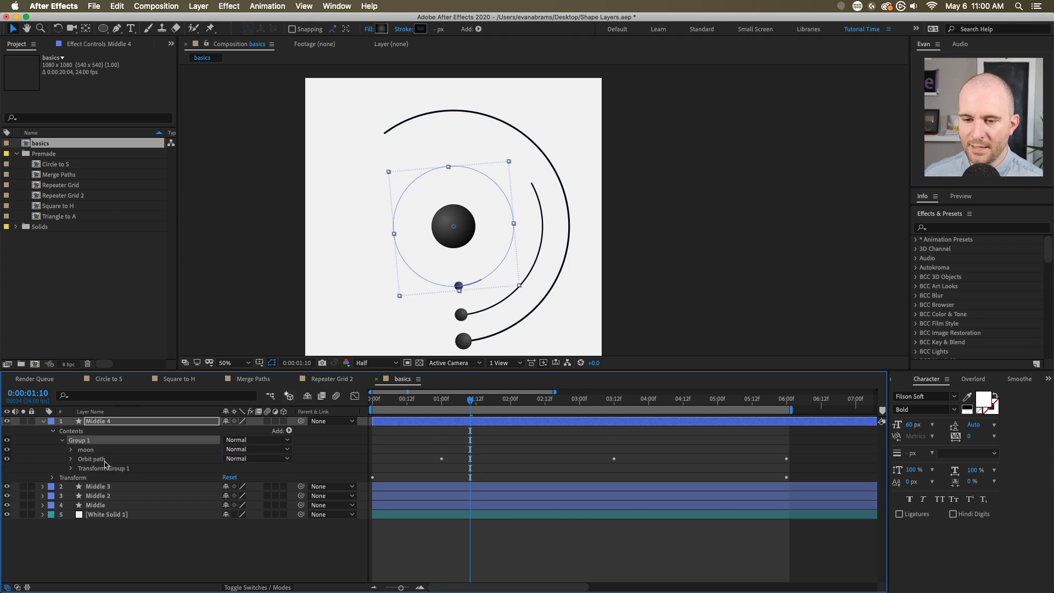
left_click(72, 469)
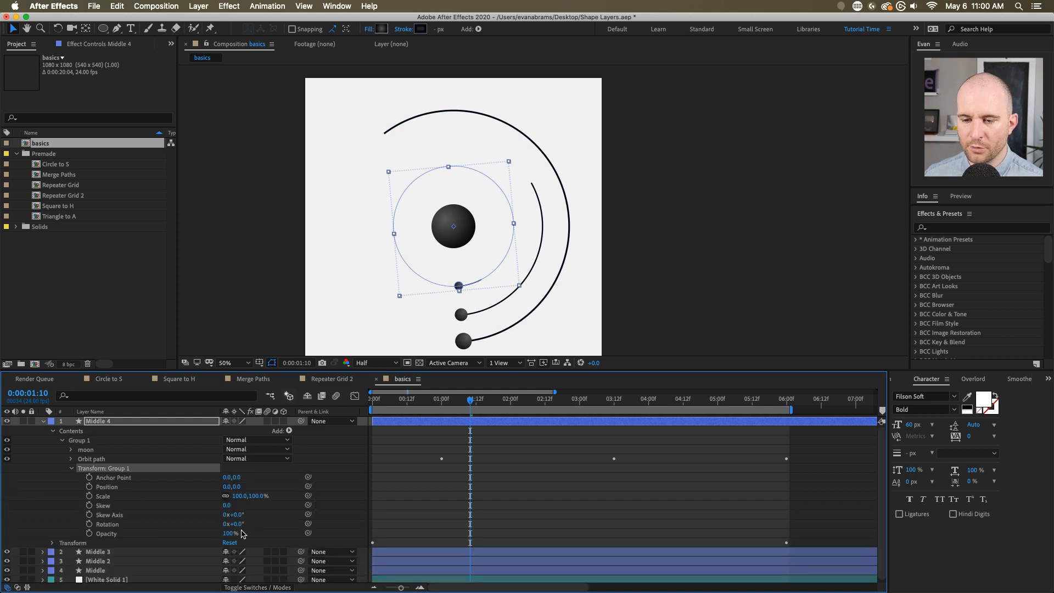
type("0")
key("Return")
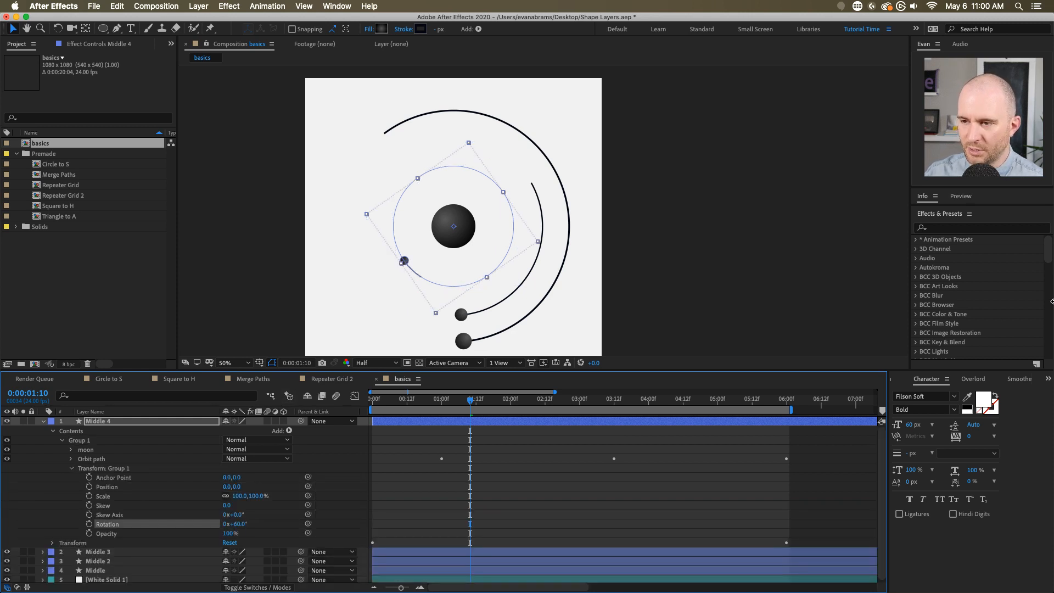
left_click(651, 474)
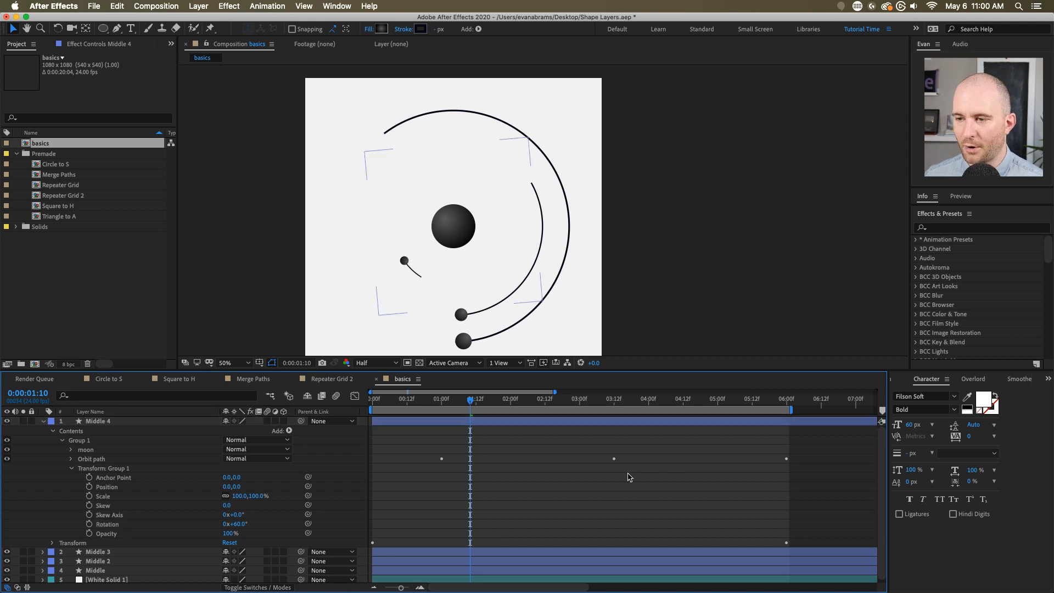
- Preview the animation from the first frame with the innermost orbit's rotation offset, and stop at 0:00:04:03
key("Home")
key("space")
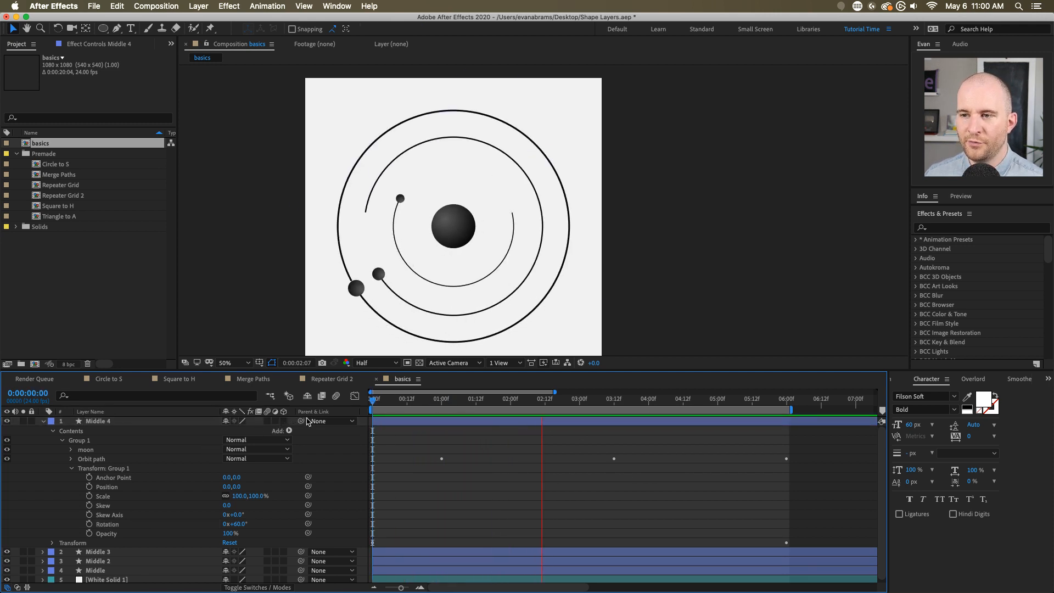
key("space")
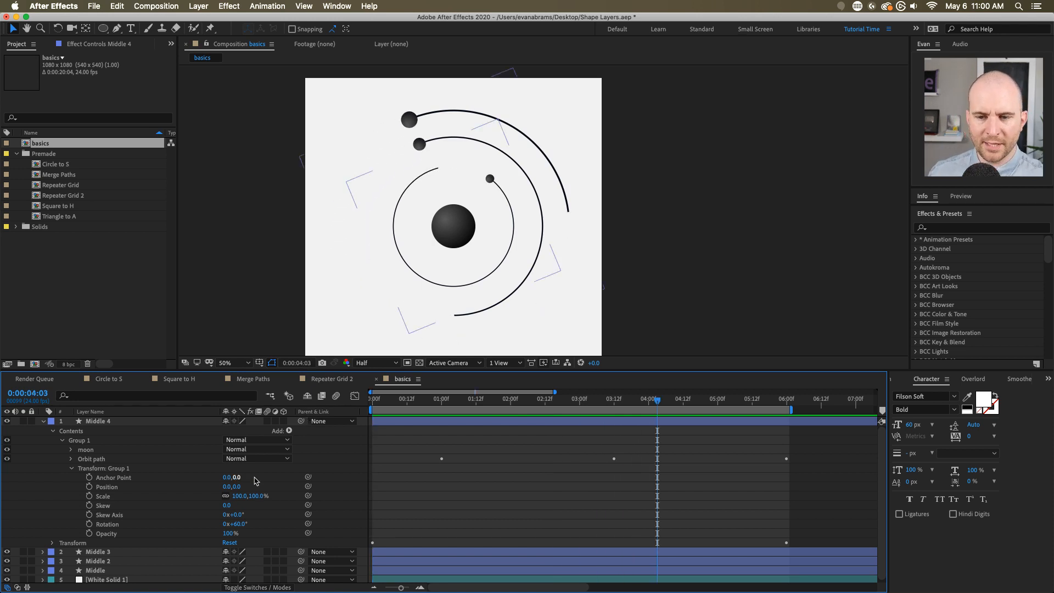
- Add an empty group to Middle 3's contents and move its moon and Orbit path groups inside
left_click(77, 440)
left_click(63, 440)
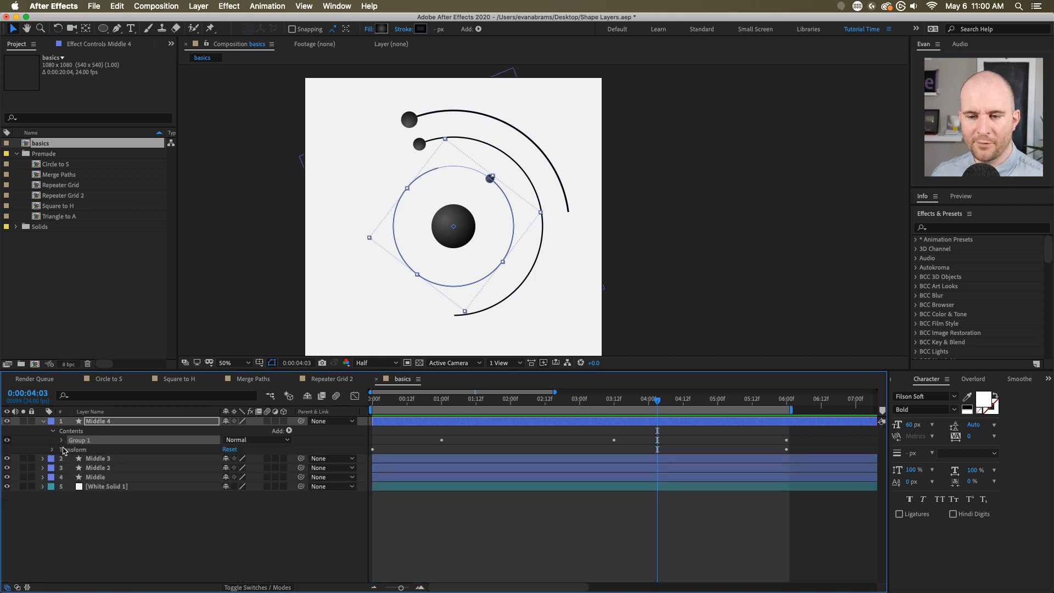
left_click(91, 459)
left_click(43, 459)
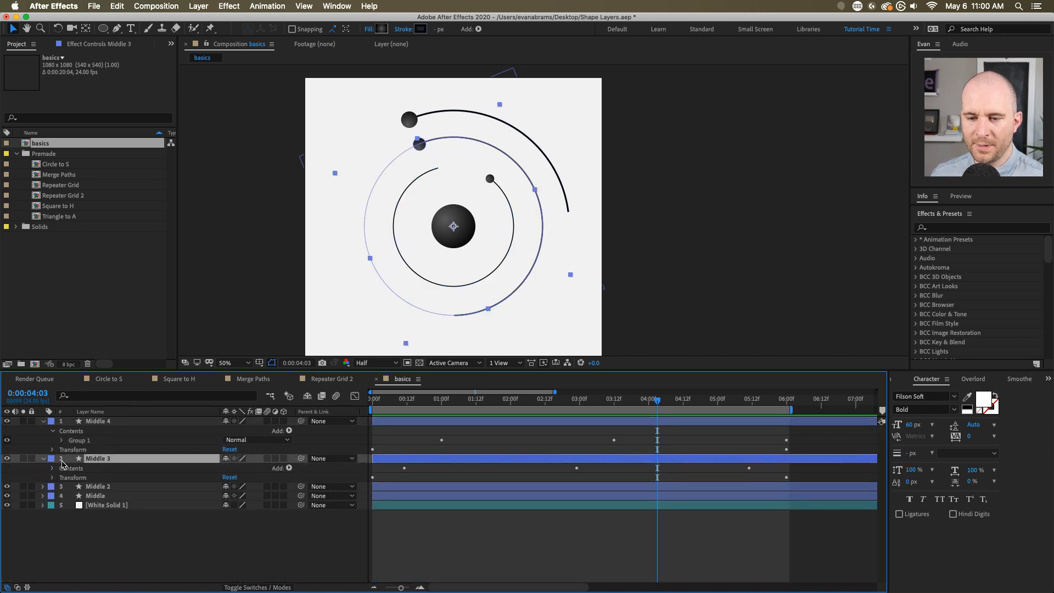
left_click(52, 469)
left_click(71, 467)
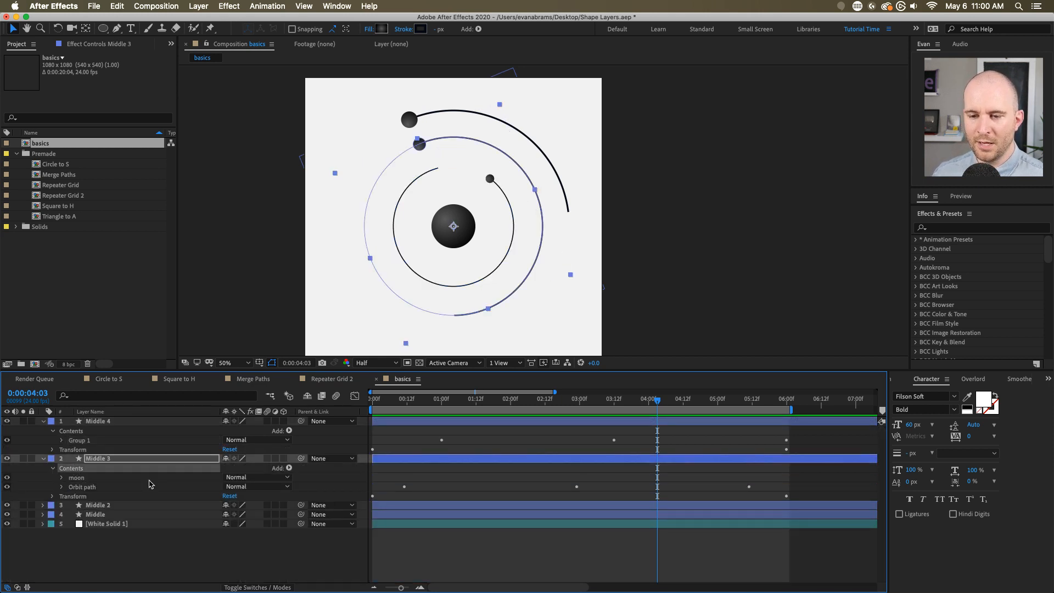
left_click(289, 468)
left_click(337, 373)
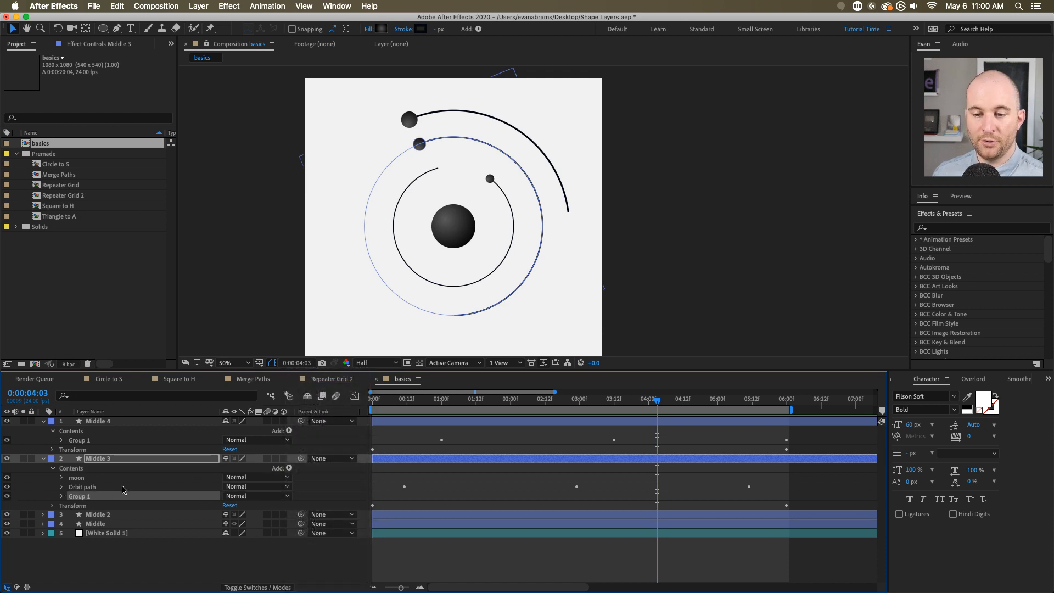
left_click(83, 487, "shift")
left_click(76, 478, "shift")
left_click_drag(83, 485, 87, 495)
- Set the Rotation of Middle 3's new parent group to -60° in its group transform
left_click(62, 477)
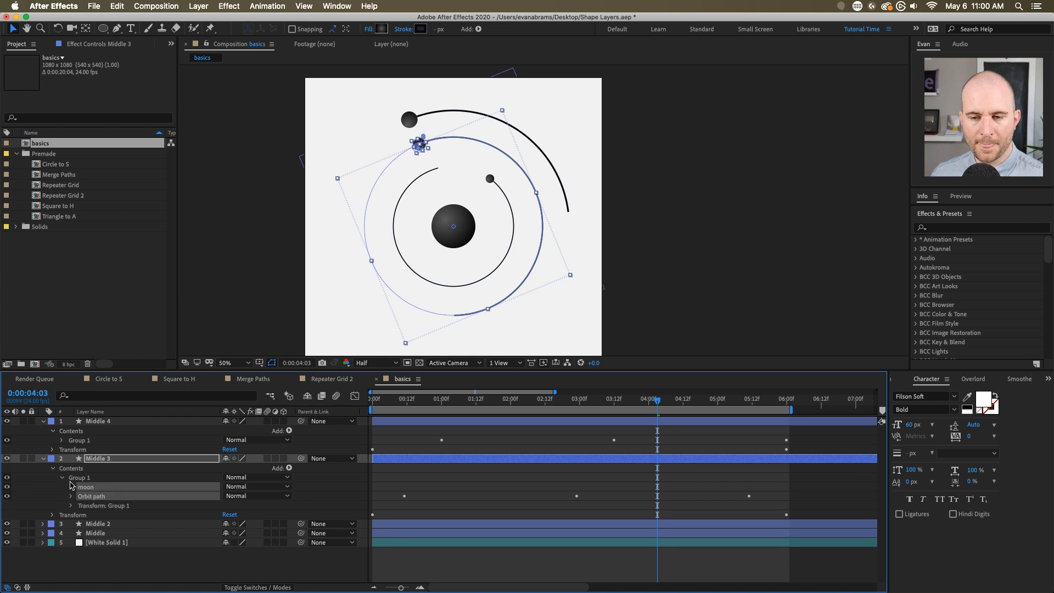
left_click(82, 506)
left_click(72, 505)
left_click(116, 563)
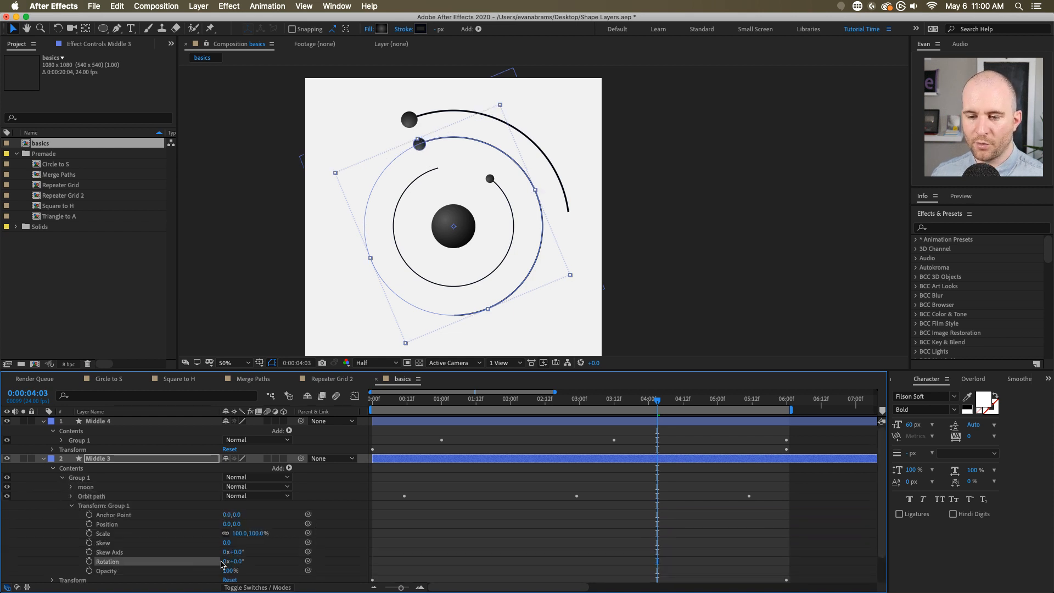
left_click_drag(236, 559, 238, 561)
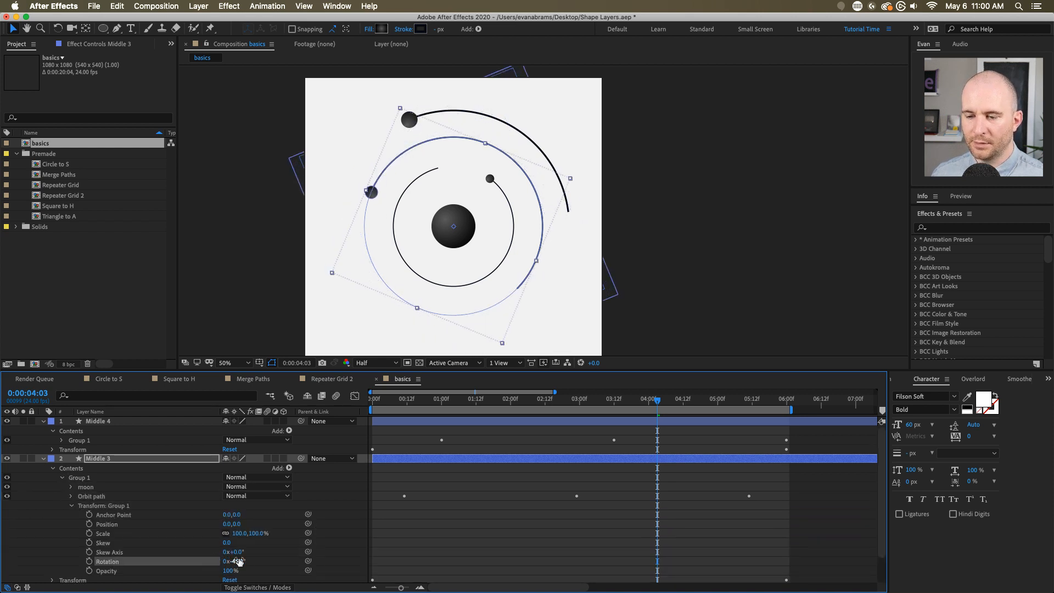
type("-60")
key("Return")
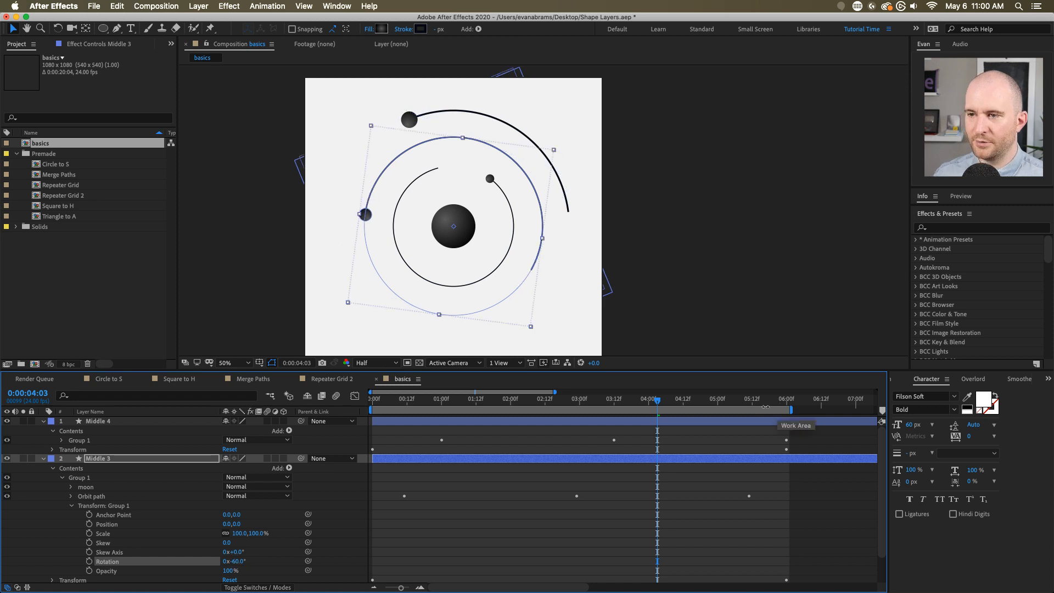
- Deselect all layers and preview the rotated orbits from the first frame, stopping at 0:00:04:22
left_click(596, 570)
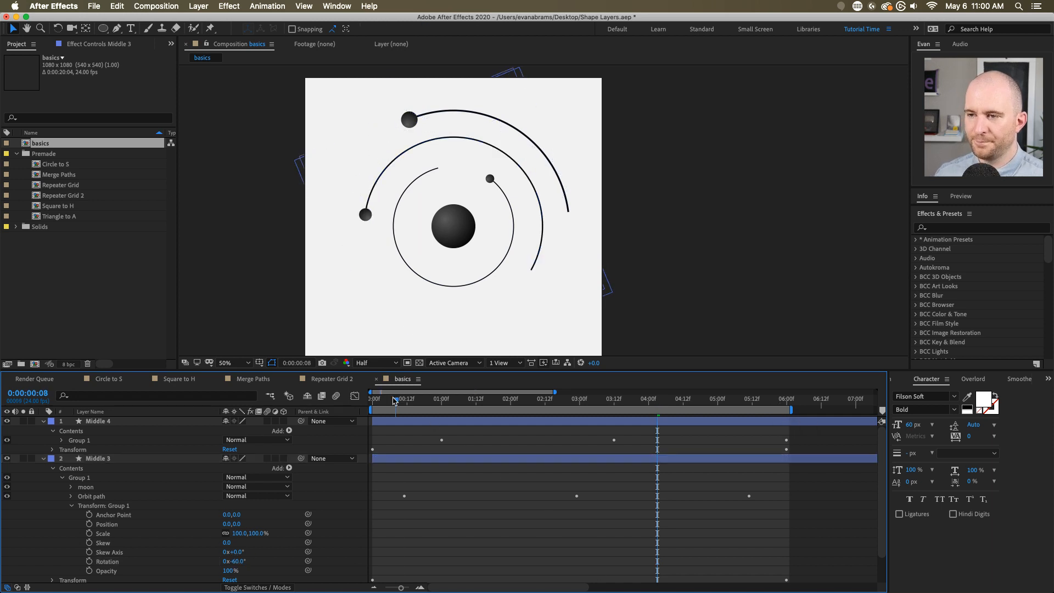
left_click_drag(394, 401, 372, 401)
key("space")
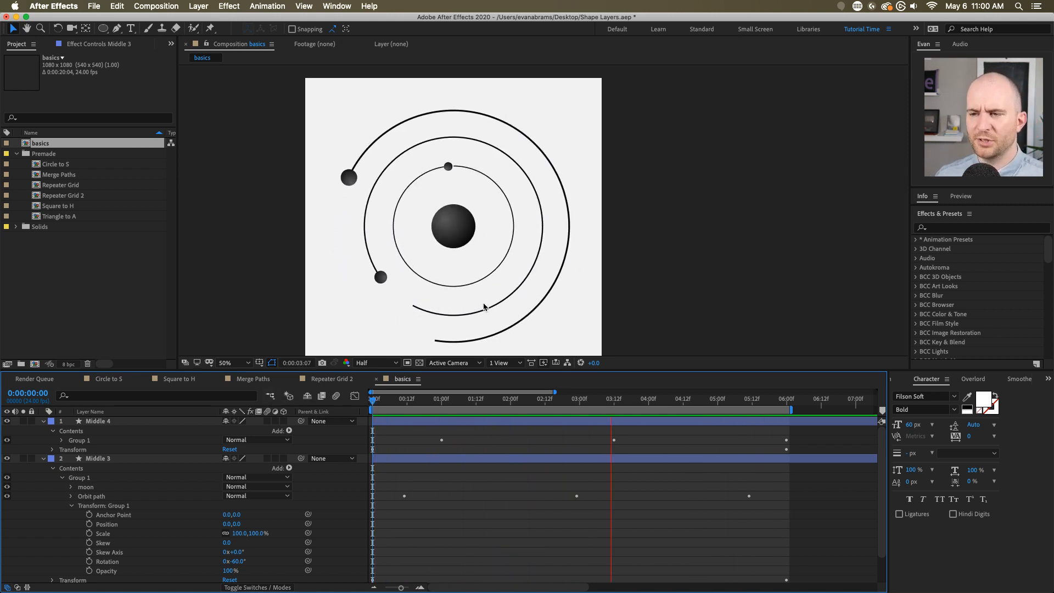
key("space")
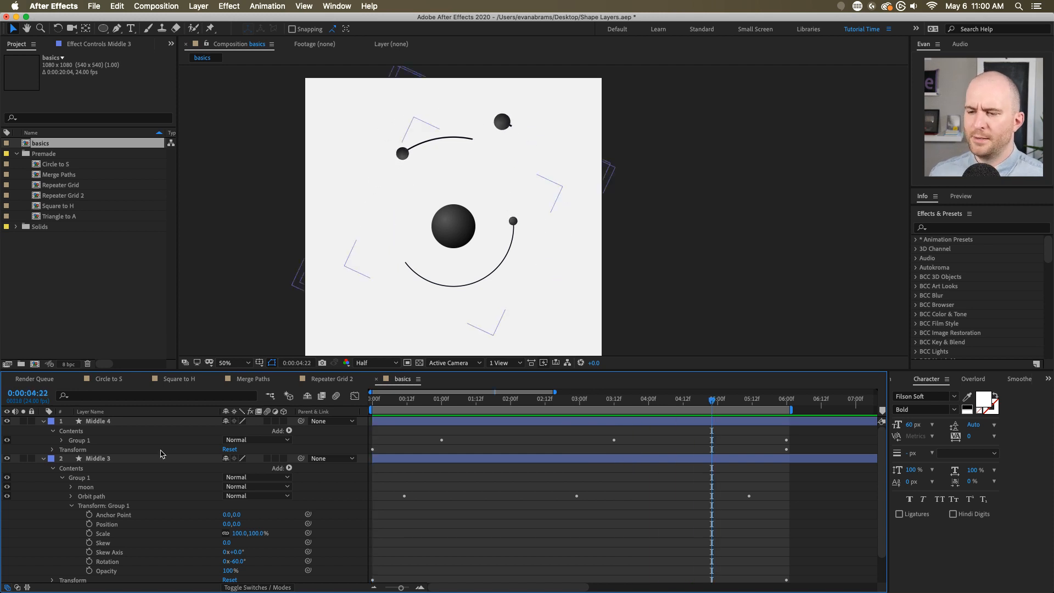
- Collapse all layers in the basics composition and preview the finished orbit animation from the first frame
key("super+a")
left_click(43, 421)
left_click(218, 530)
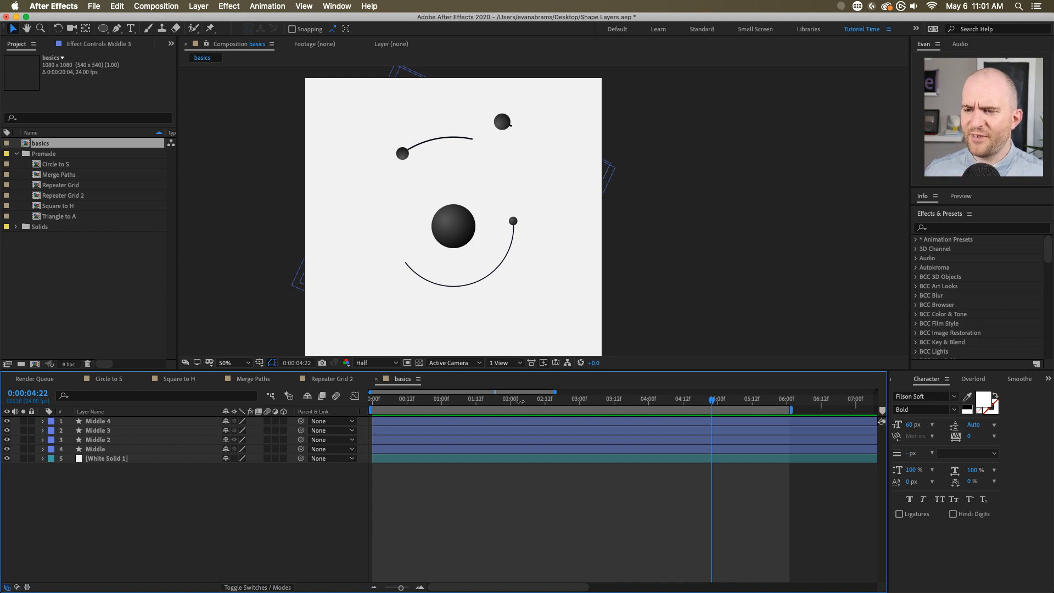
left_click_drag(506, 405, 268, 416)
key("space")
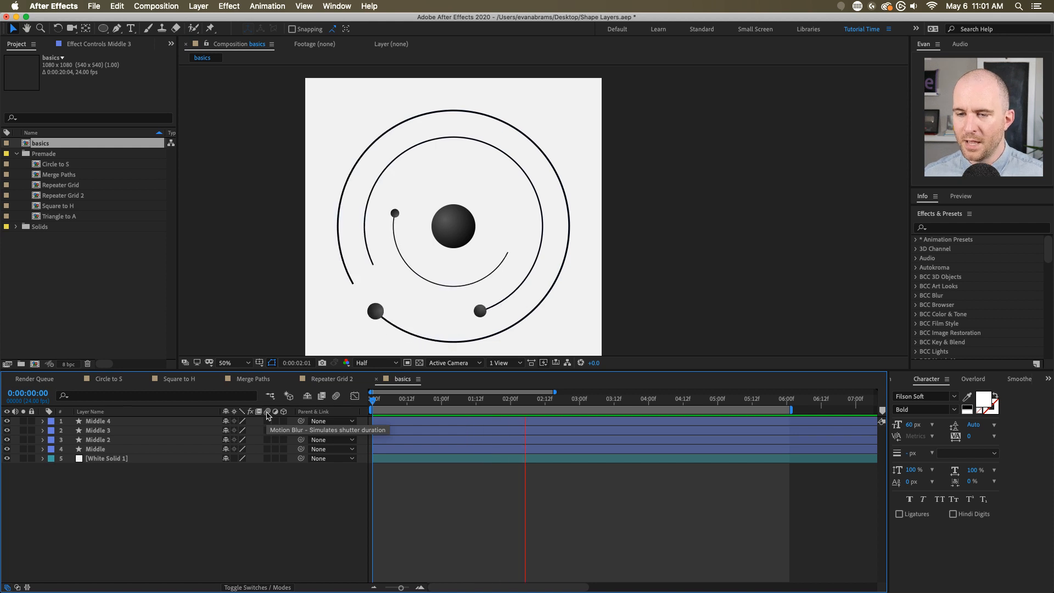
- Open the premade Circle to S composition briefly, switch to Merge Paths, and go to its first frame
double_click(57, 165)
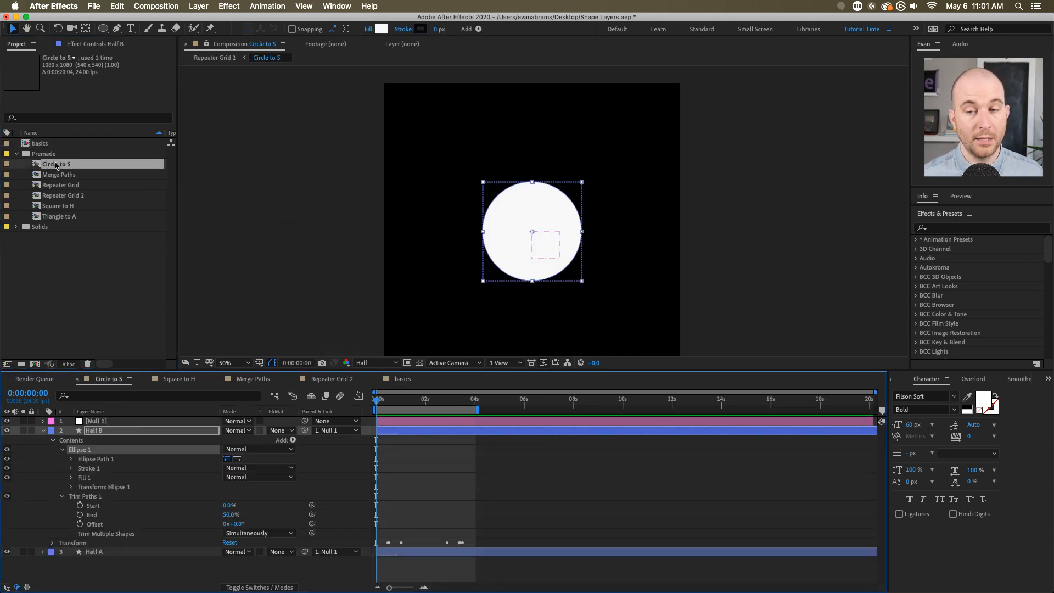
double_click(59, 174)
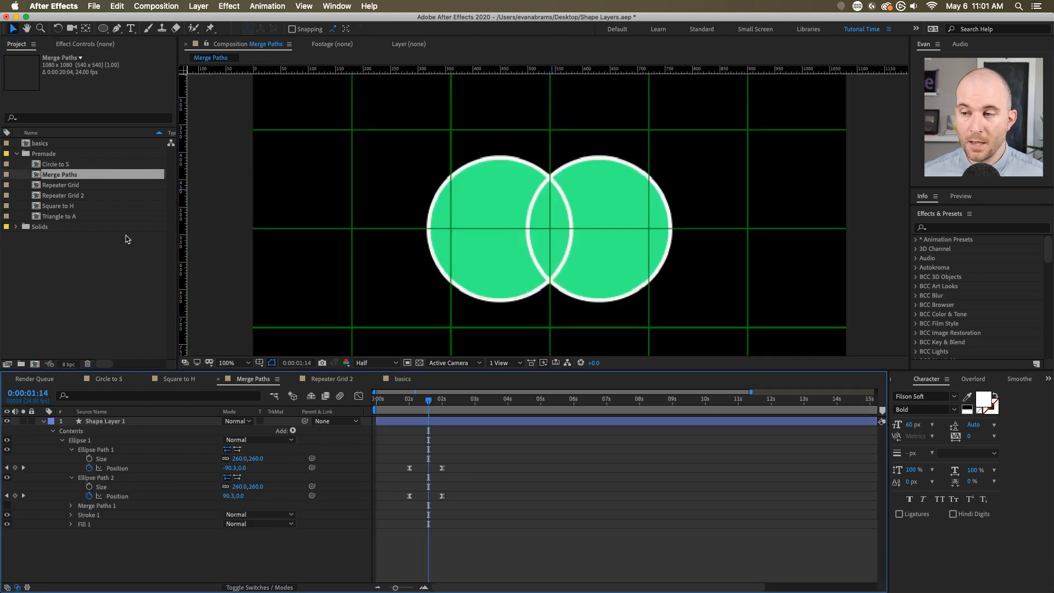
left_click(475, 277)
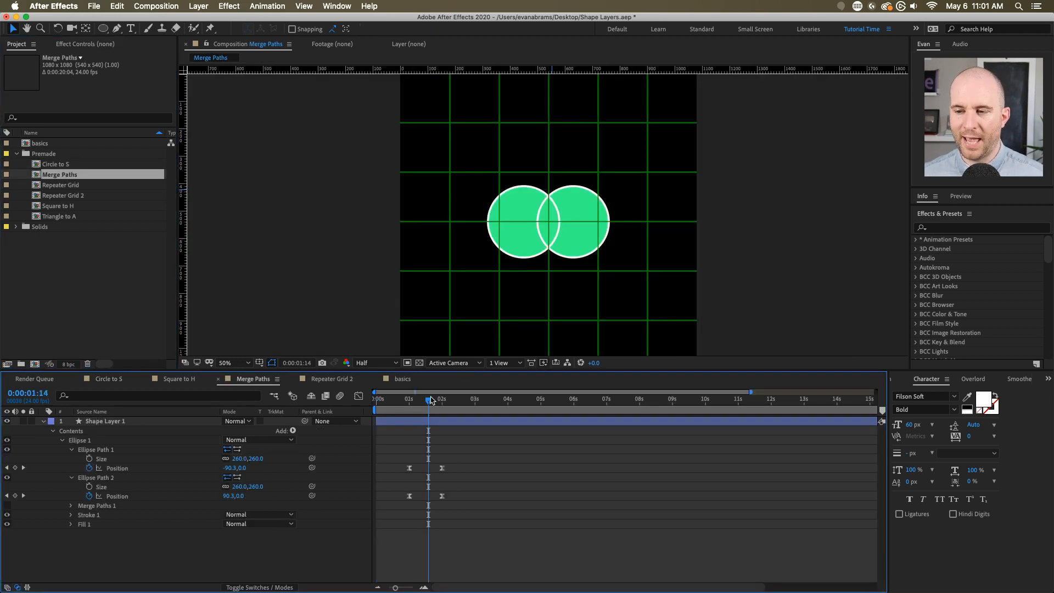
key("Home")
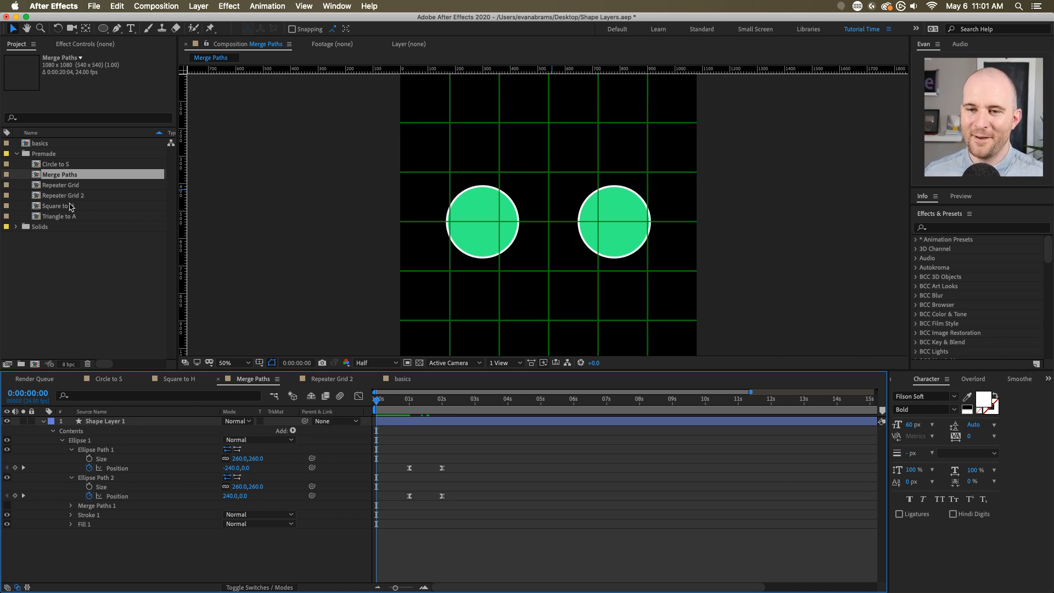
- Open the Triangle to A composition and preview its animation
double_click(60, 216)
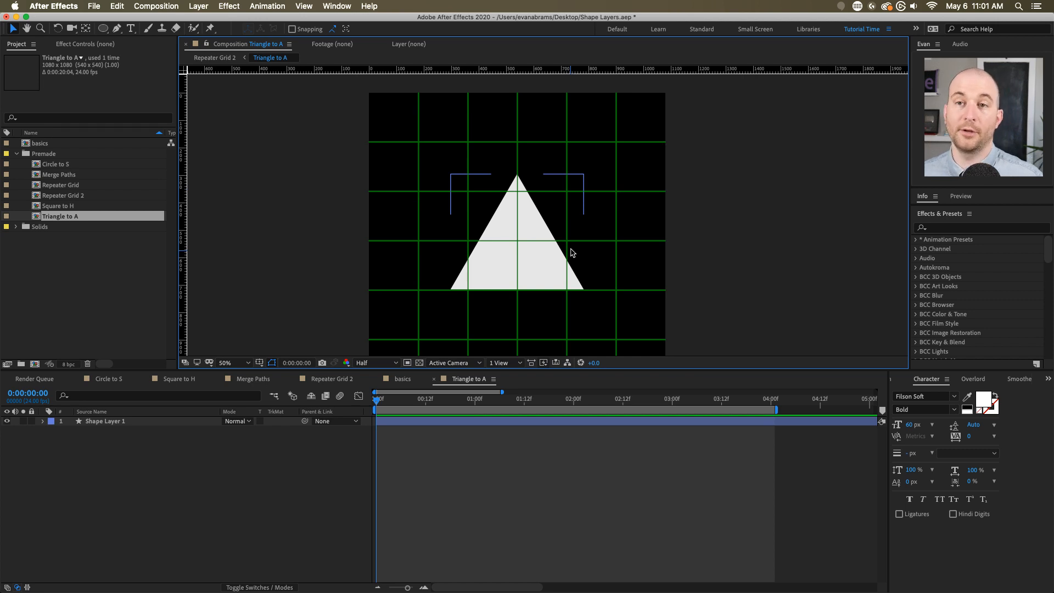
key("alt+apostrophe")
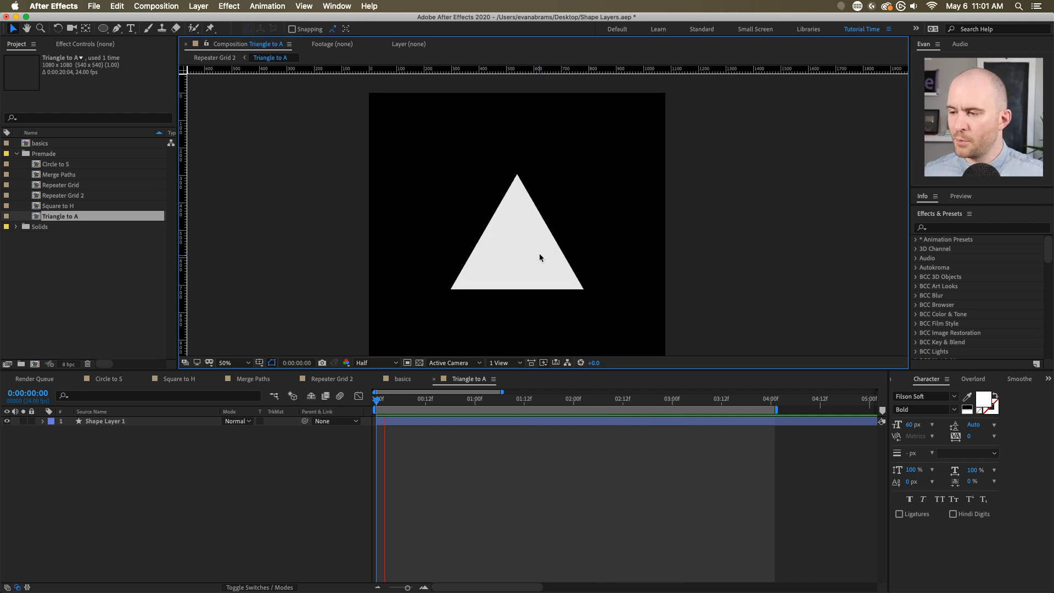
left_click(540, 257)
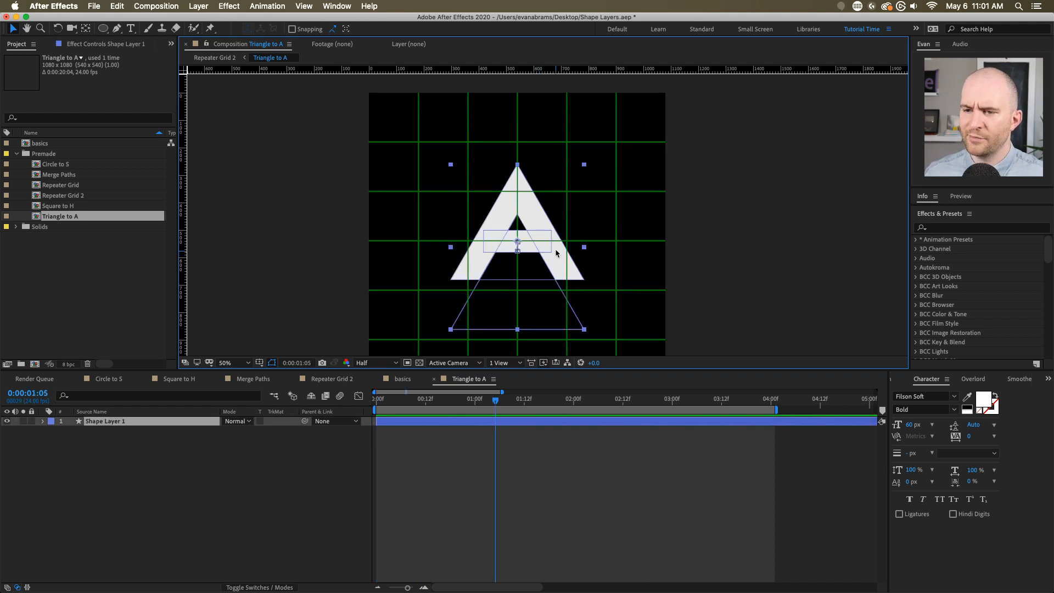
- Expand Shape Layer 1 and turn on its layer styles
left_click(50, 421)
left_click(43, 422)
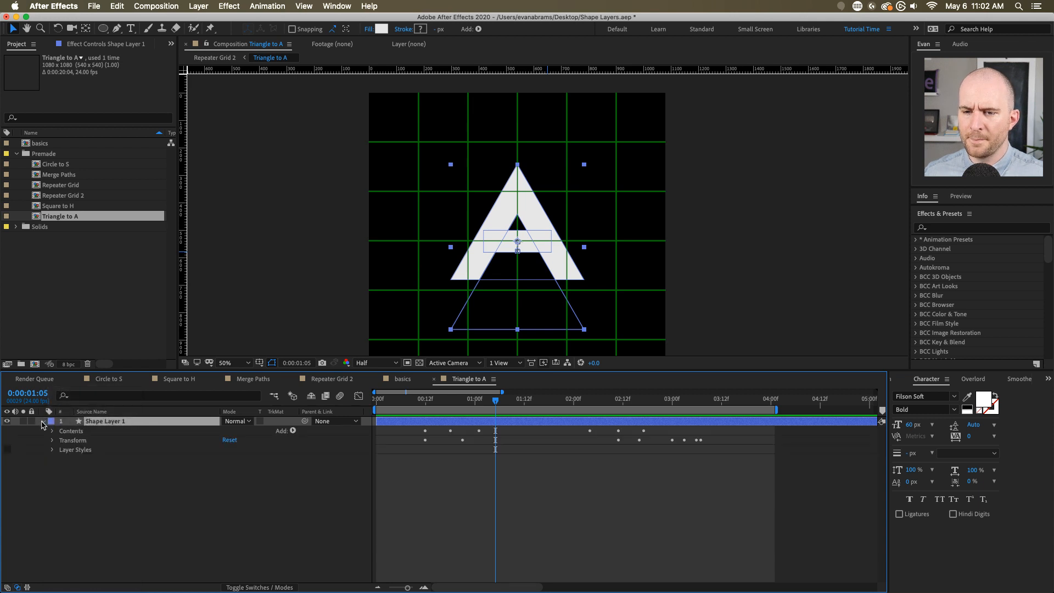
left_click(65, 450)
left_click(8, 450)
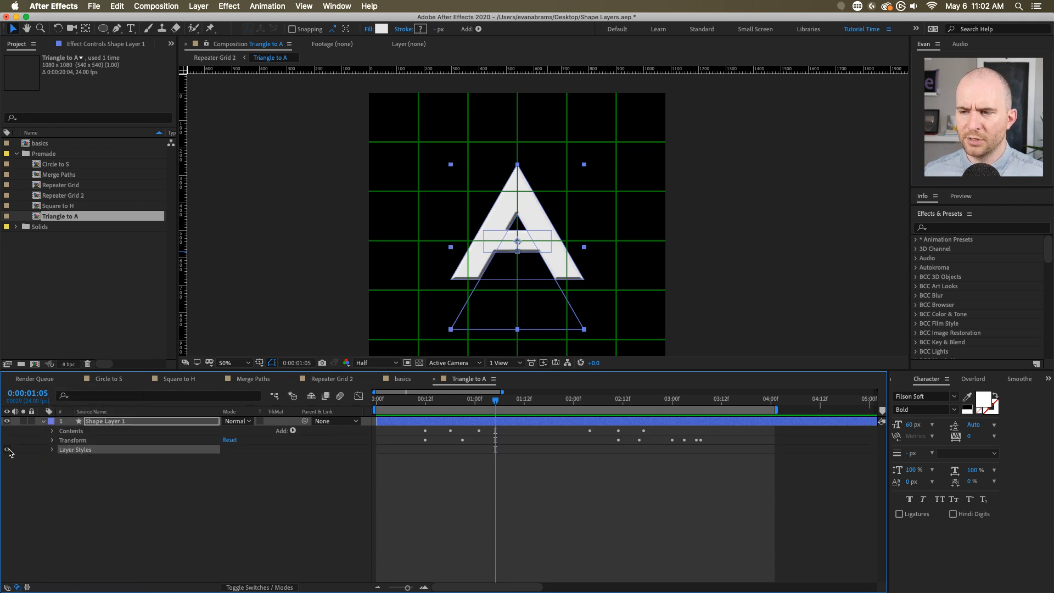
left_click(109, 492)
- Set the composition preview resolution to Auto and inspect the bevelled edges of the A up close
scroll(533, 238, "up", 2)
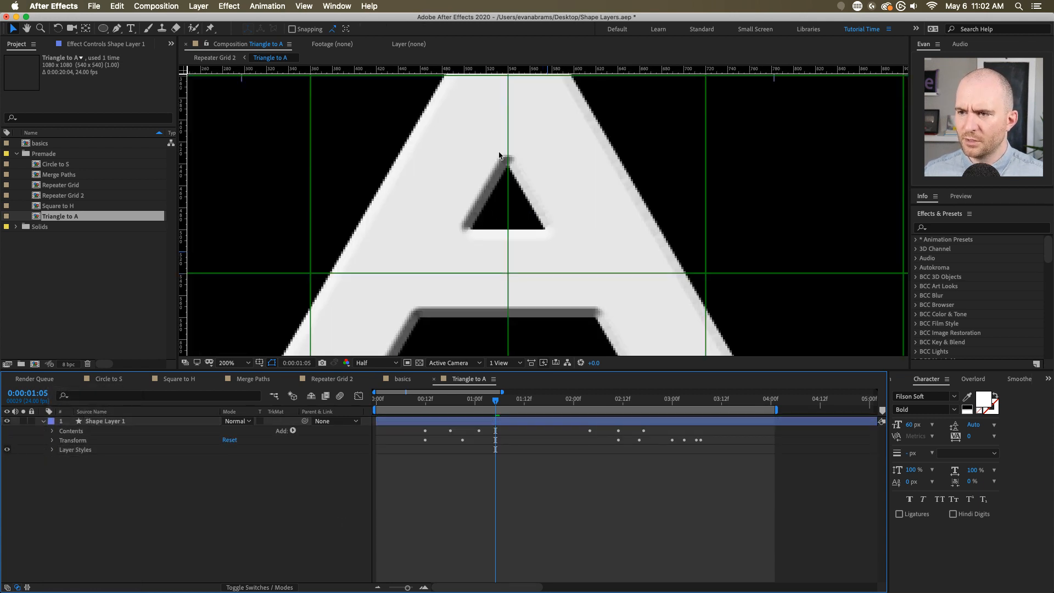
scroll(494, 180, "down", 2)
left_click(375, 362)
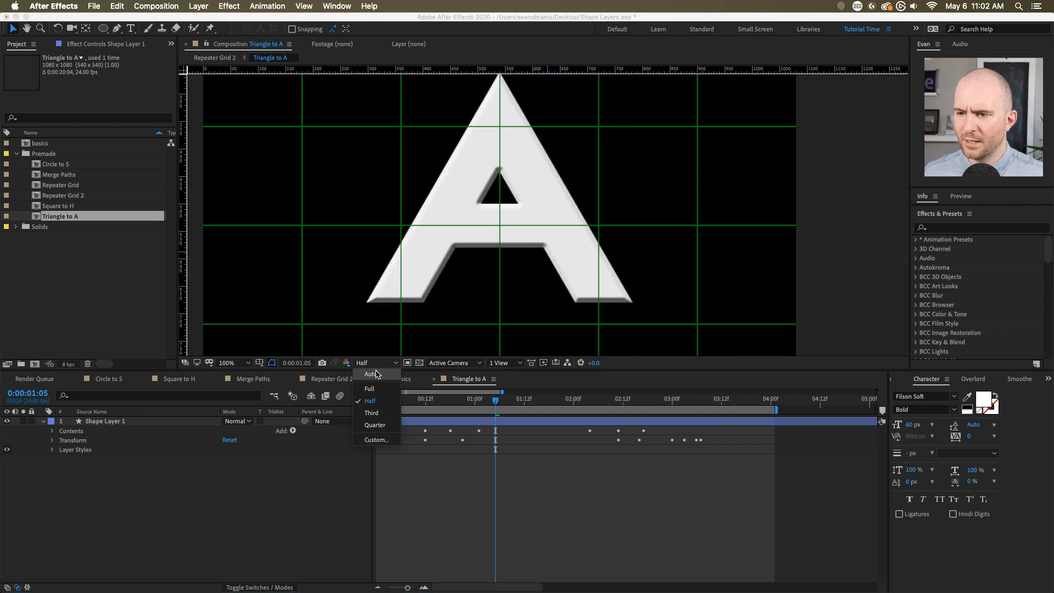
left_click(371, 374)
scroll(494, 186, "up", 1)
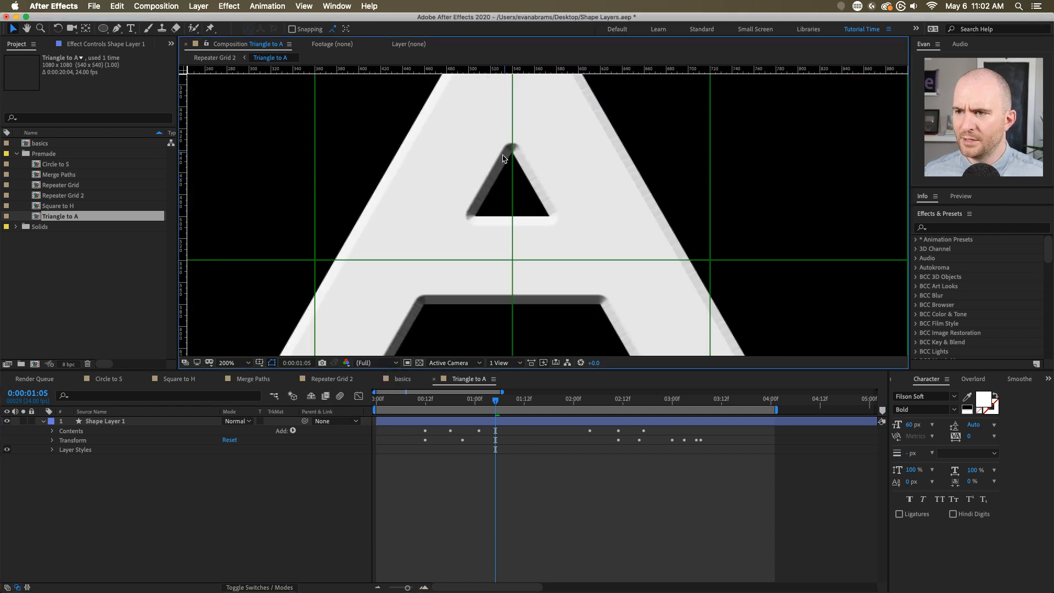
scroll(500, 209, "down", 1)
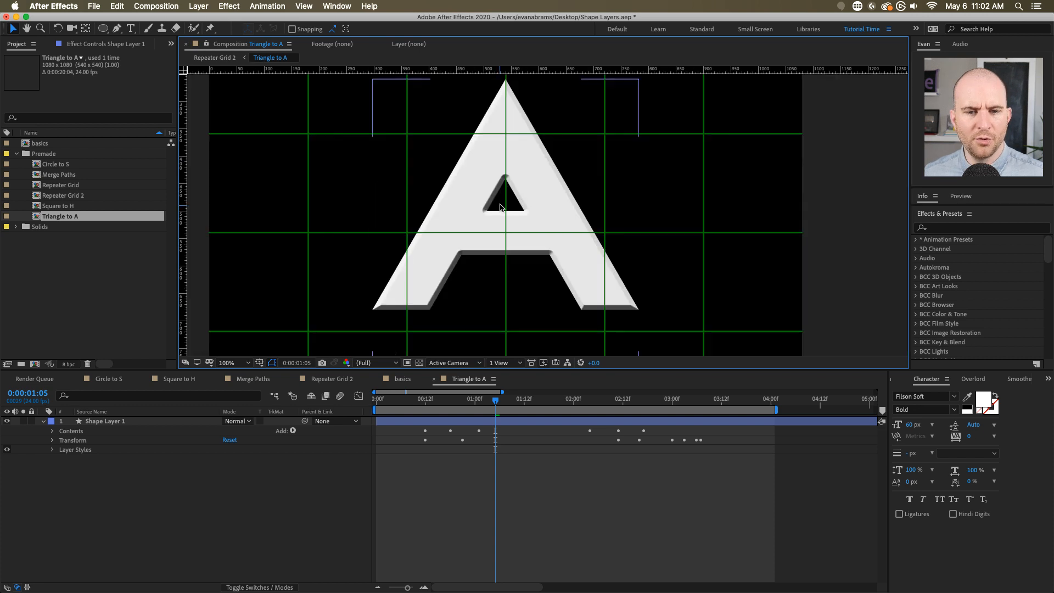
- Preview the bevelled triangle-to-A animation from 0:00:00:12
left_click(432, 403)
left_click_drag(430, 401, 426, 403)
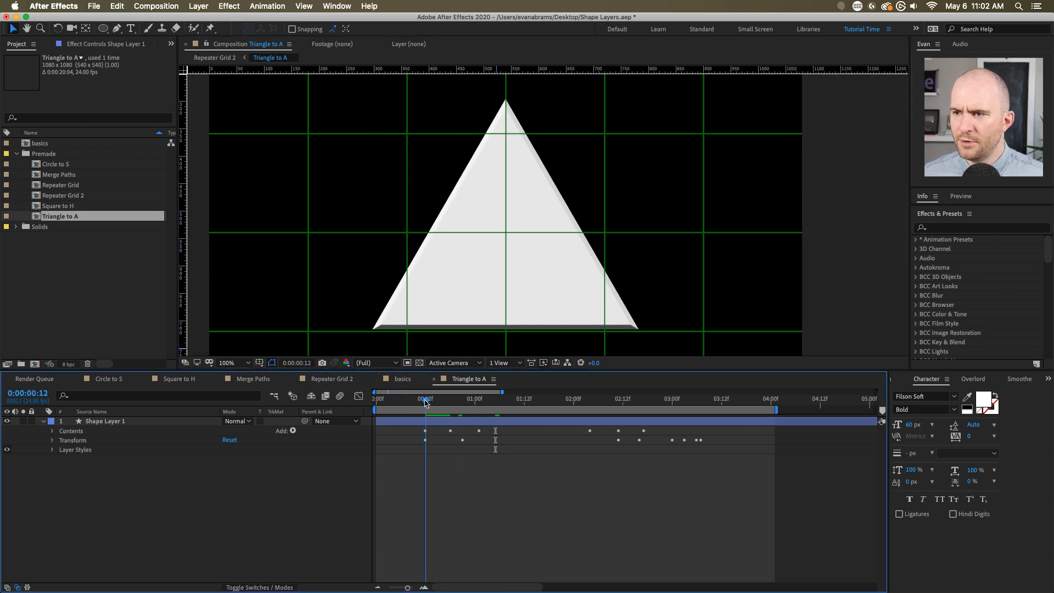
left_click_drag(572, 297, 572, 273)
key("space")
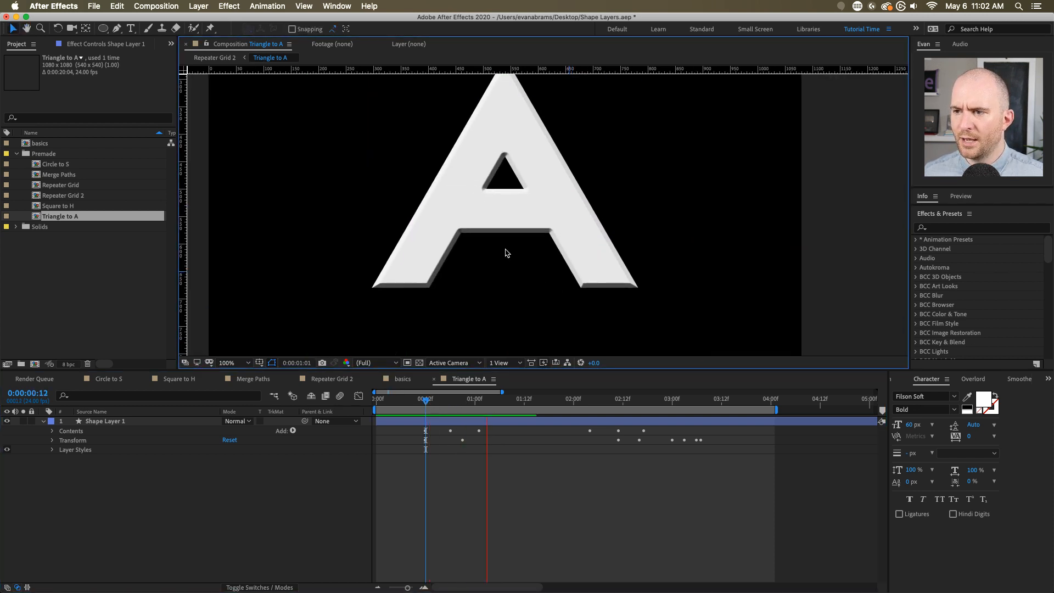
key("space")
left_click_drag(472, 401, 427, 400)
key("space")
key("space")
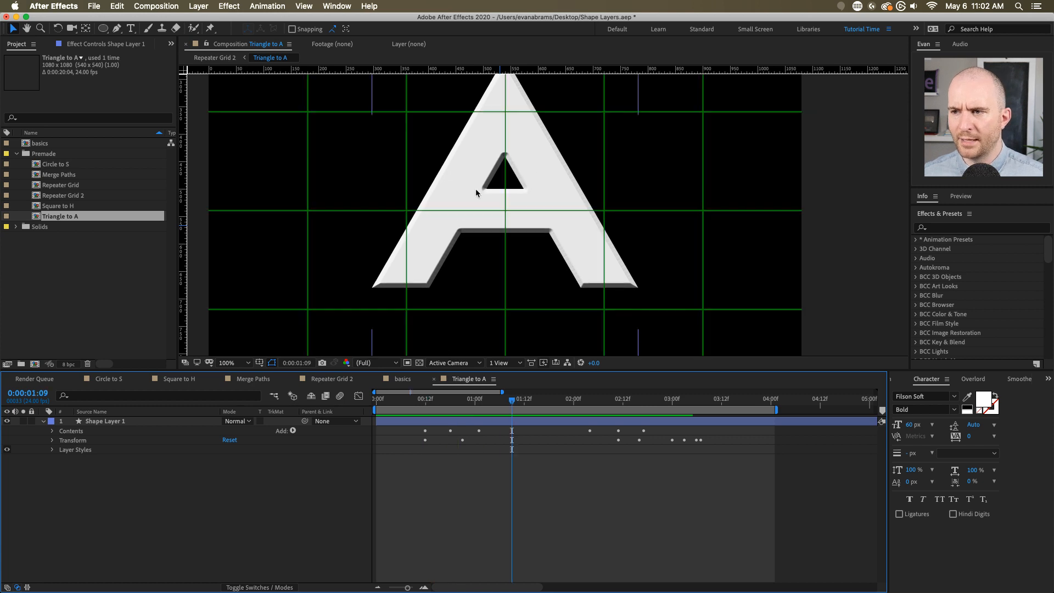
- Replay the bevelled animation at 50% and 100% magnification to compare the layer style's appearance
left_click(401, 400)
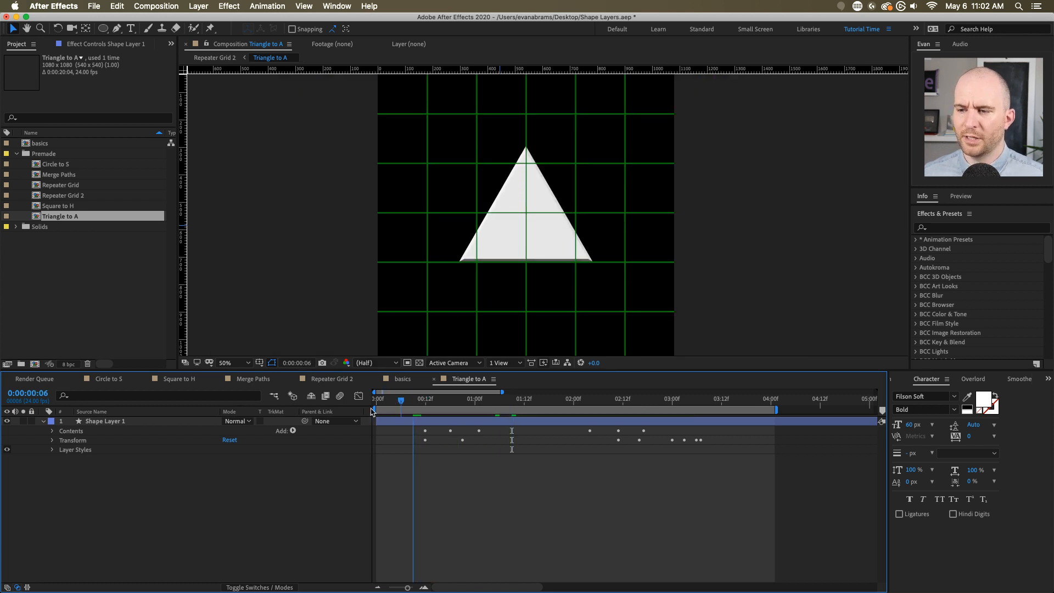
key("space")
key("space")
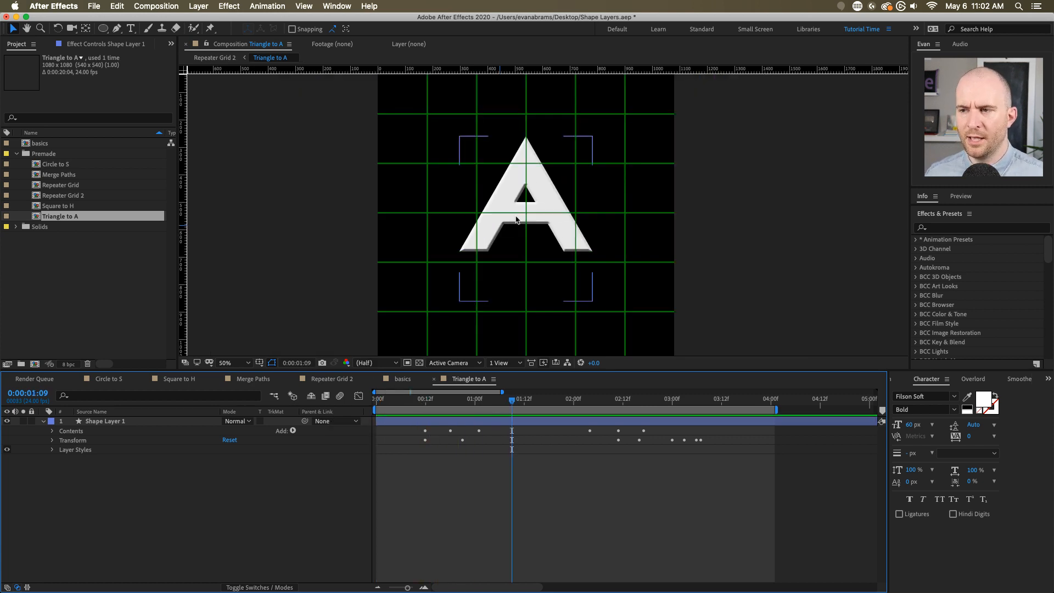
key(".")
key("space")
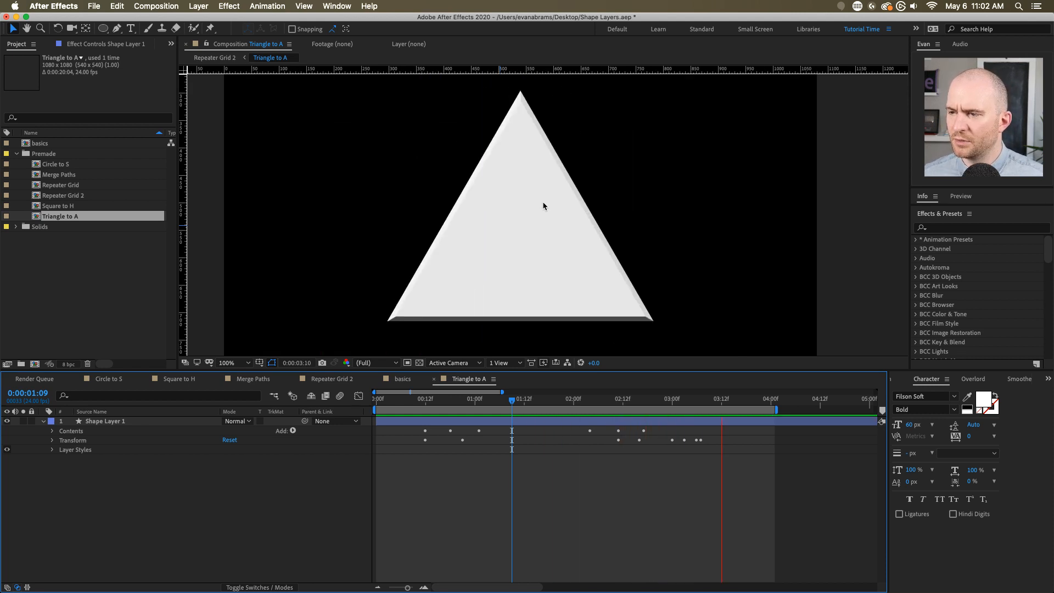
key("space")
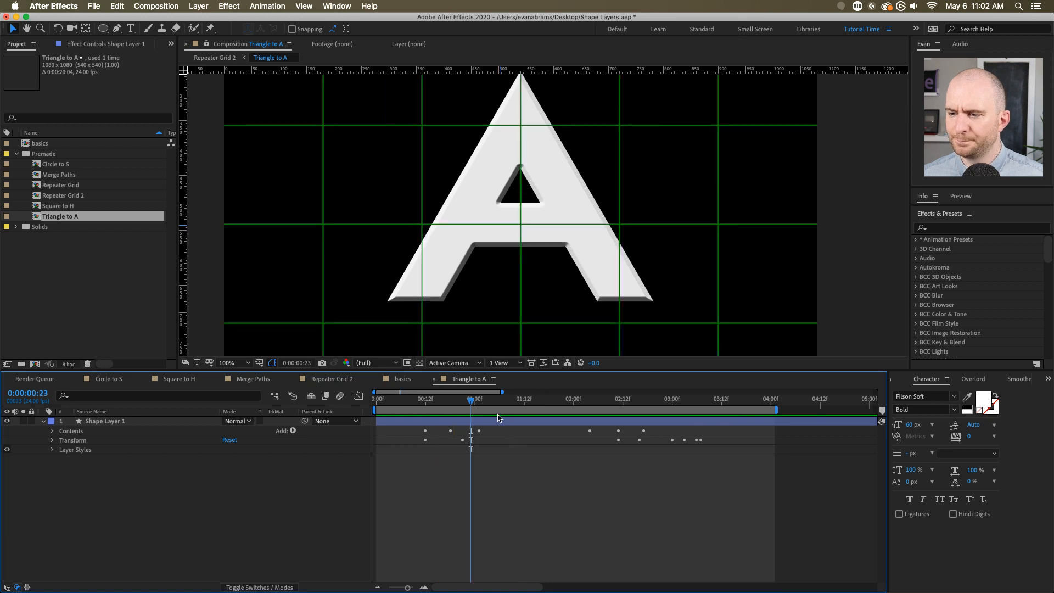
- Turn off Shape Layer 1's layer styles and expand its Contents
left_click(495, 420)
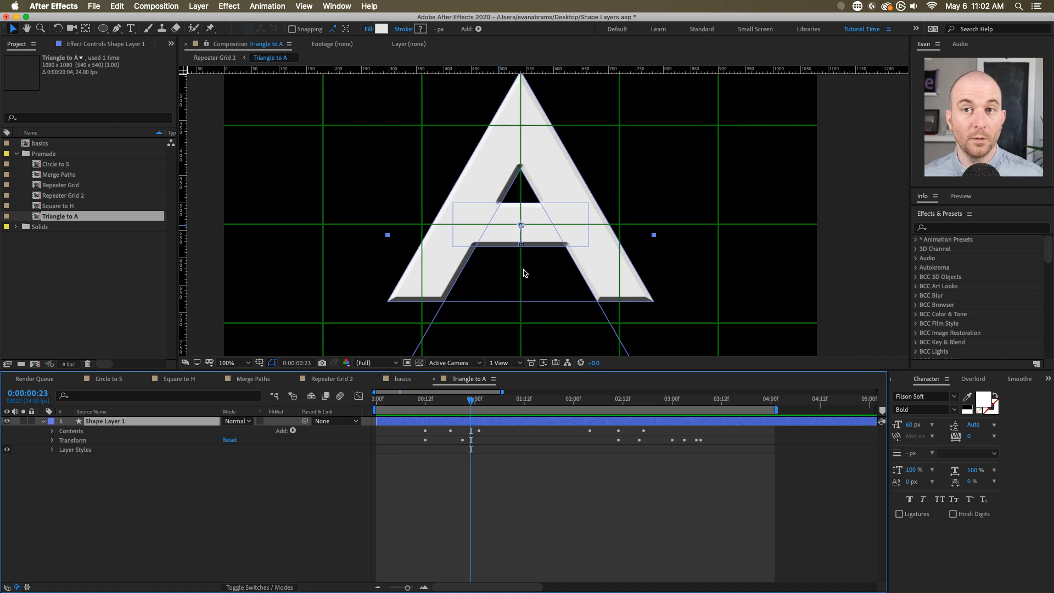
left_click(7, 450)
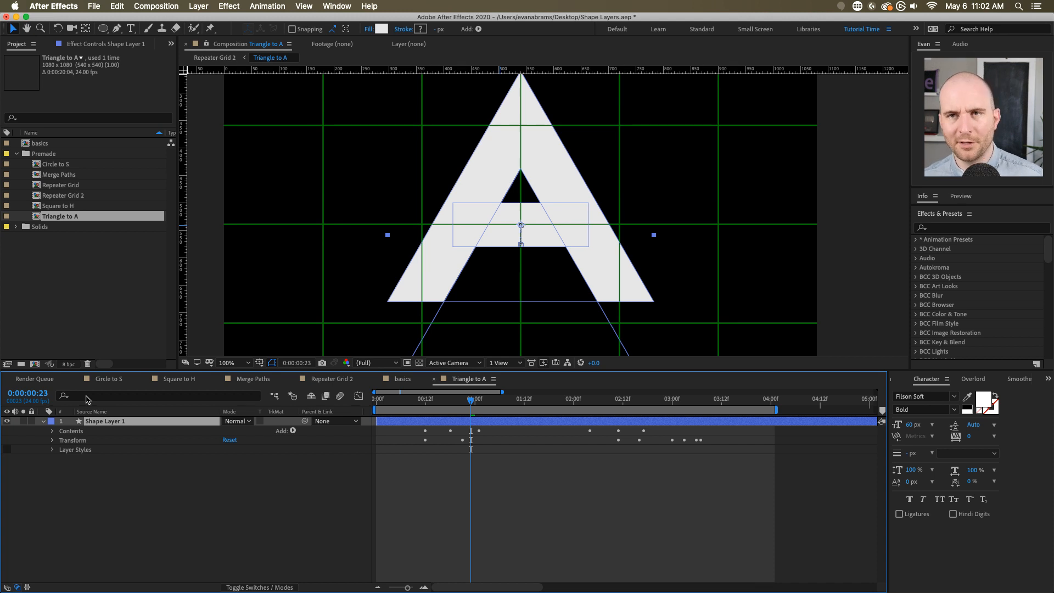
left_click(110, 505)
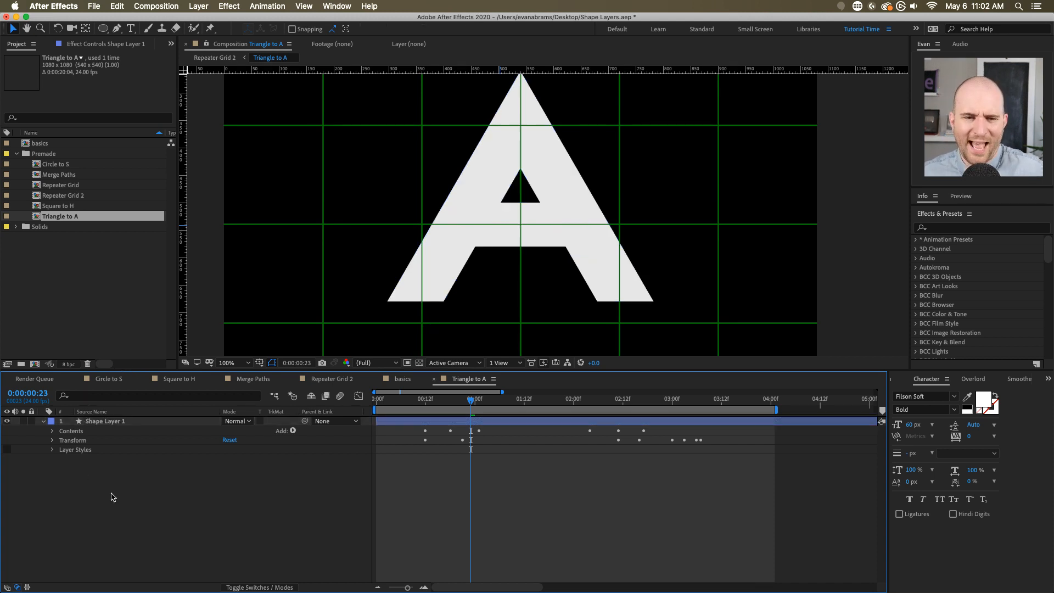
left_click(57, 433)
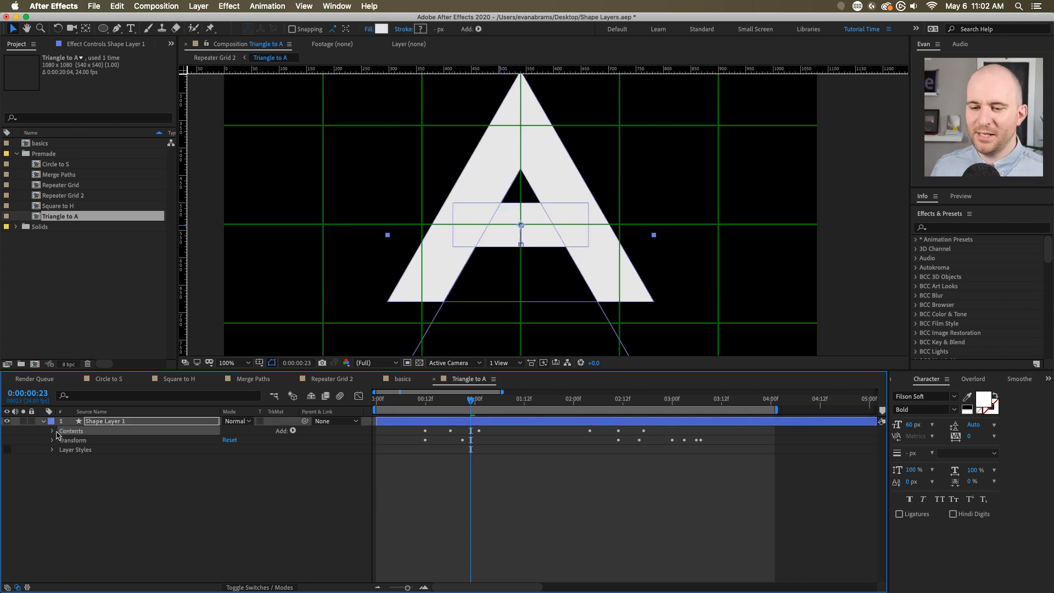
left_click(53, 432)
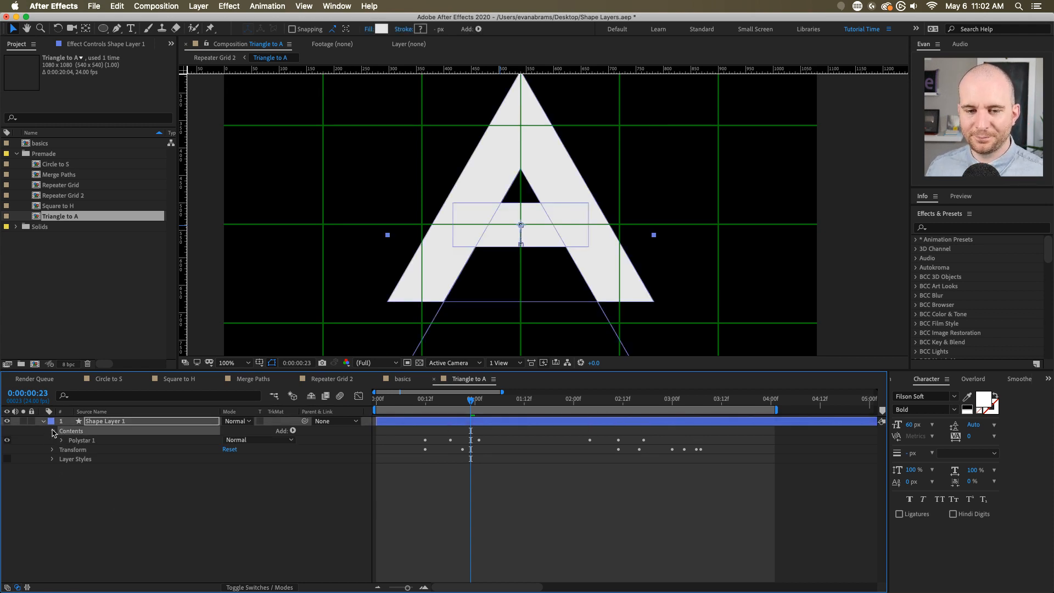
left_click(108, 489)
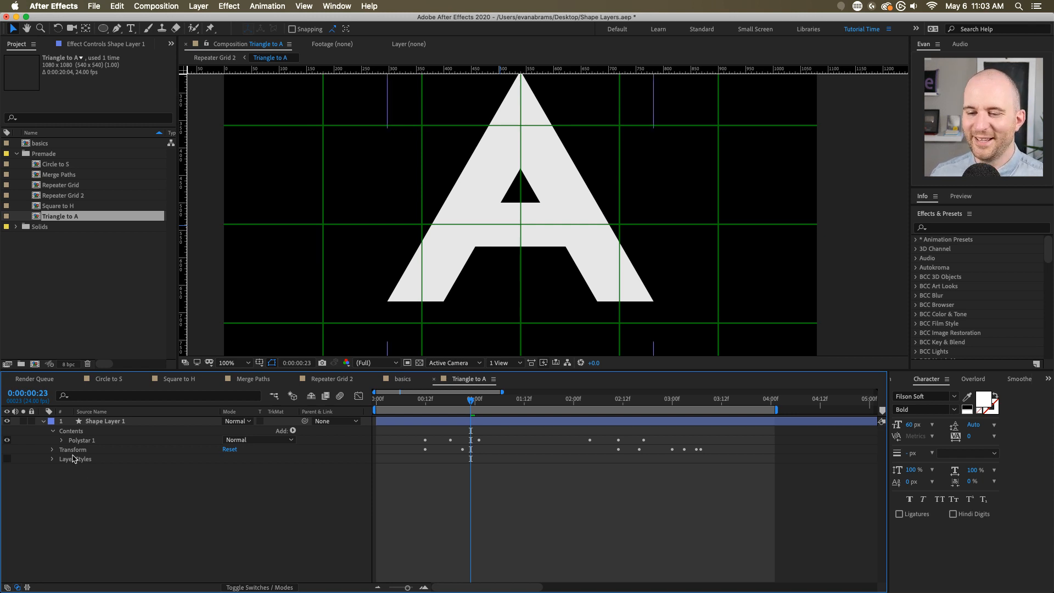
- Turn Shape Layer 1's layer styles on and back off to compare the look
left_click(100, 463)
left_click(7, 460)
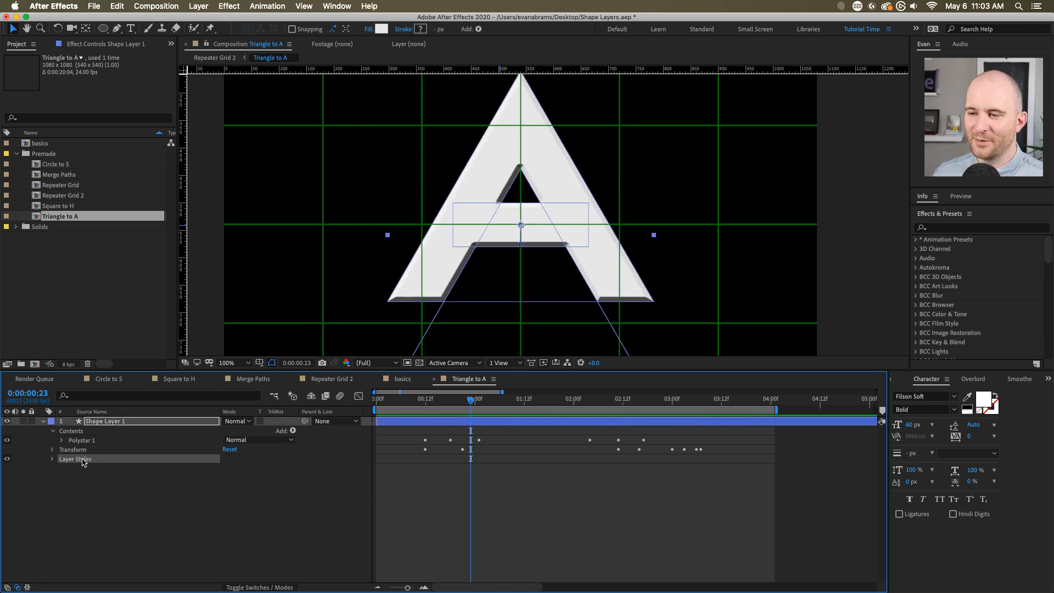
left_click(7, 459)
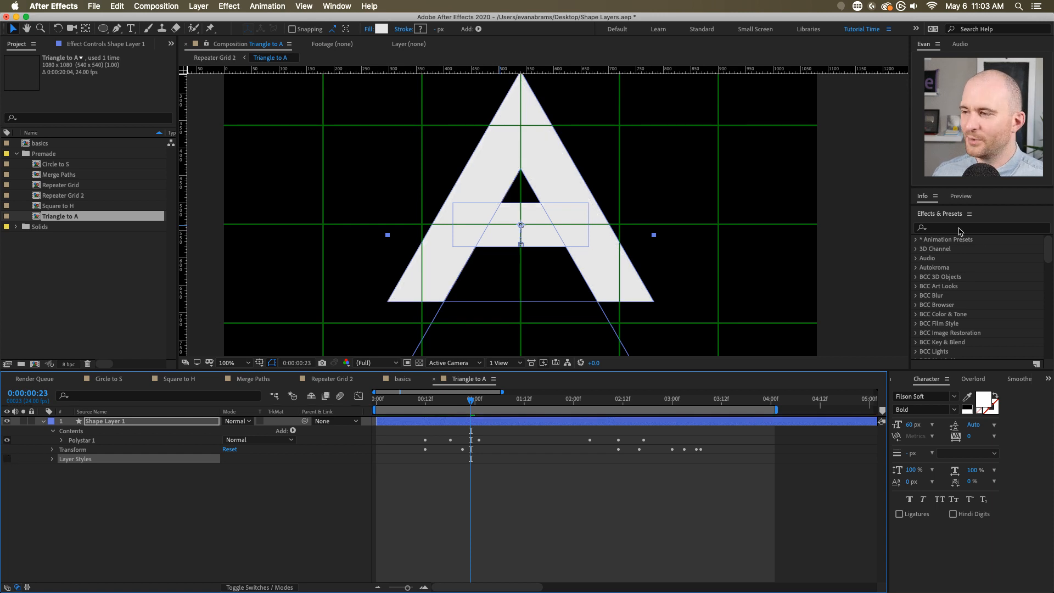
- Go to 0:00:00:12 and rename the Polystar 1 group as GROUP CALLED POLYSTAR
left_click(479, 420)
mouse_move(428, 401)
left_mouse_down()
mouse_move(440, 407)
mouse_move(426, 410)
left_mouse_up()
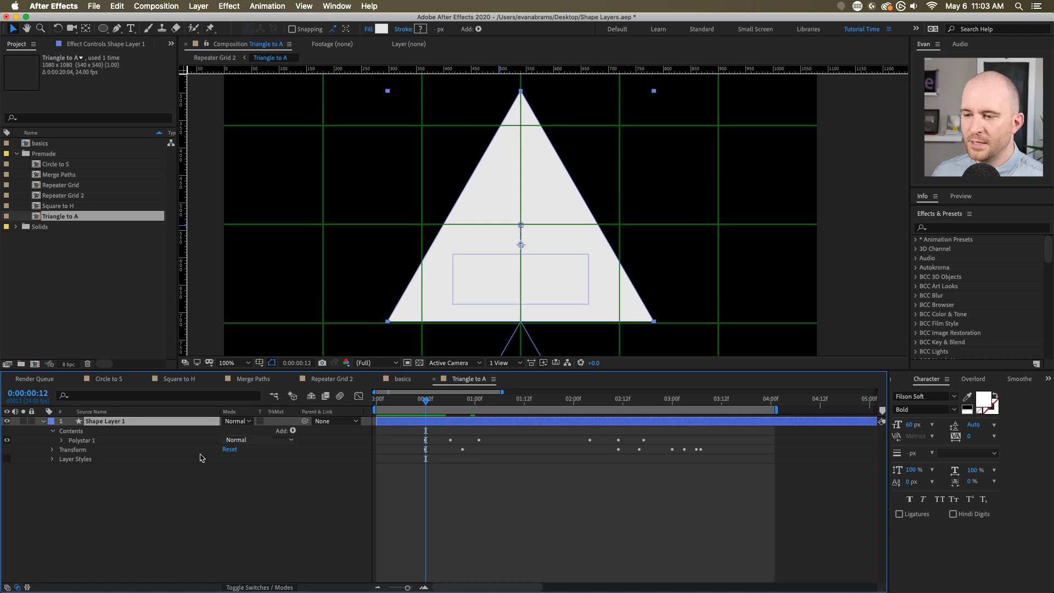
left_click(68, 440)
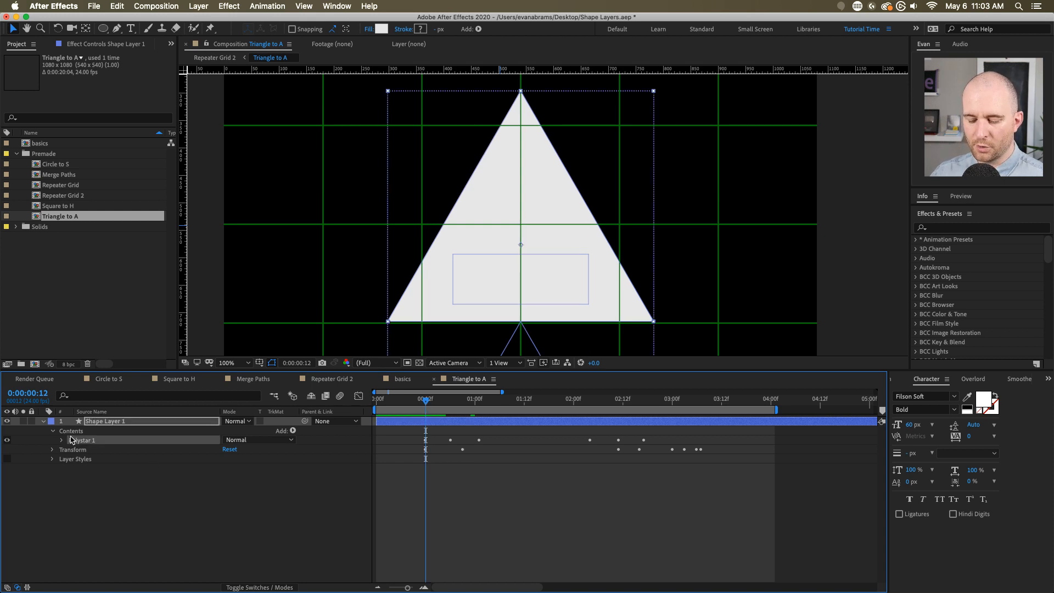
key("Return")
key("BackSpace")
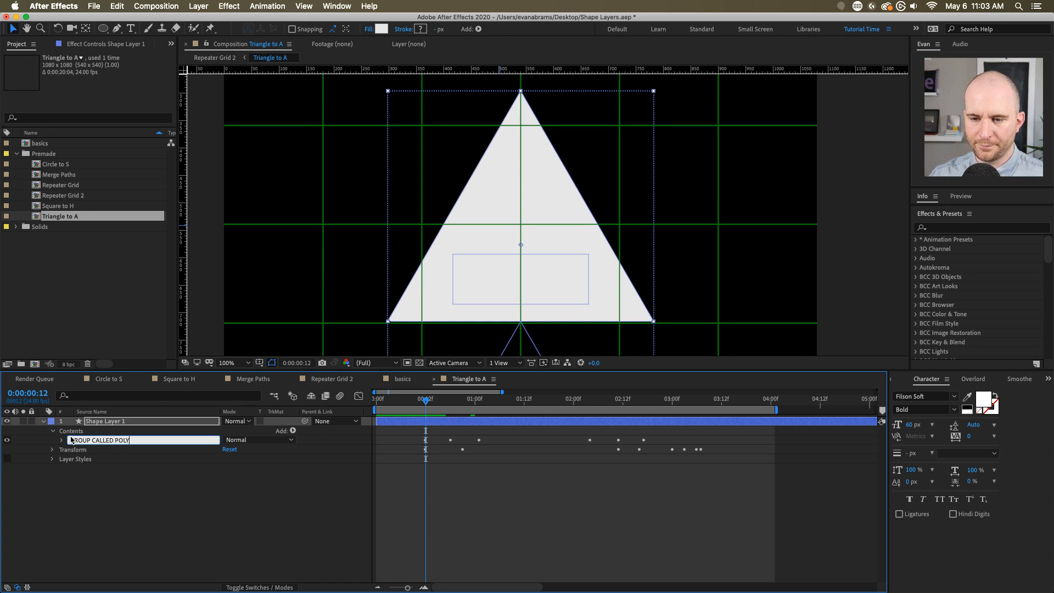
key("Return")
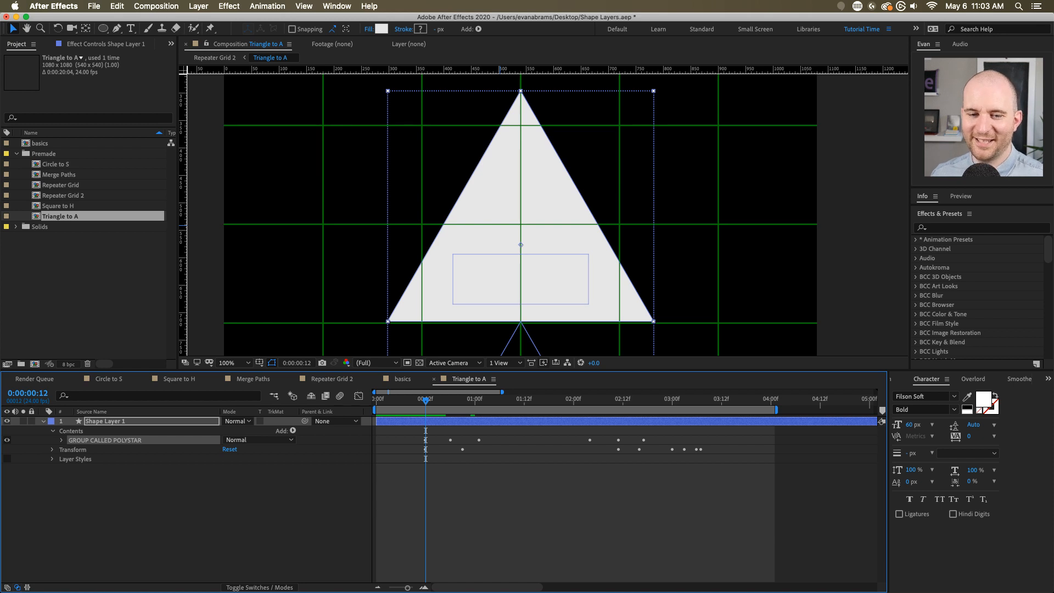
- Expand GROUP CALLED POLYSTAR and reveal the properties of Polystar Path 1 and Polystar Path 2
left_click(62, 440)
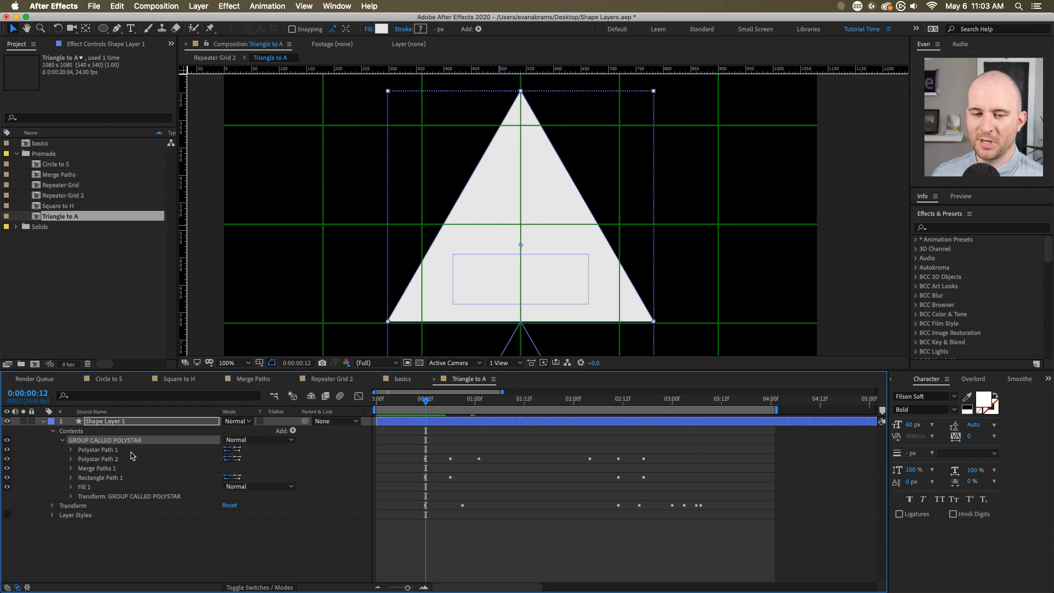
left_click(95, 449)
left_click(97, 461, "shift")
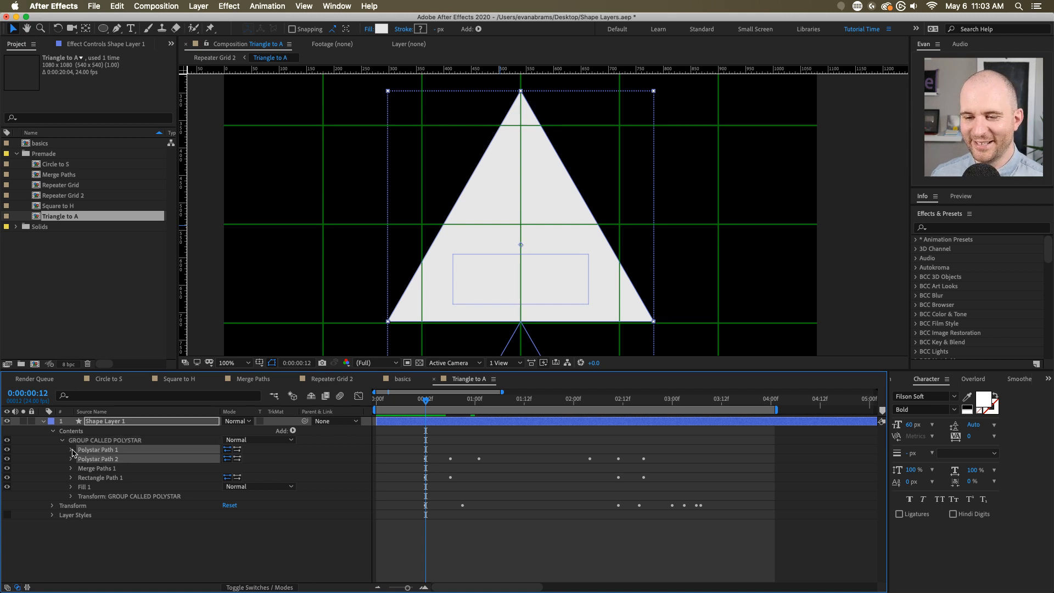
left_click(103, 440)
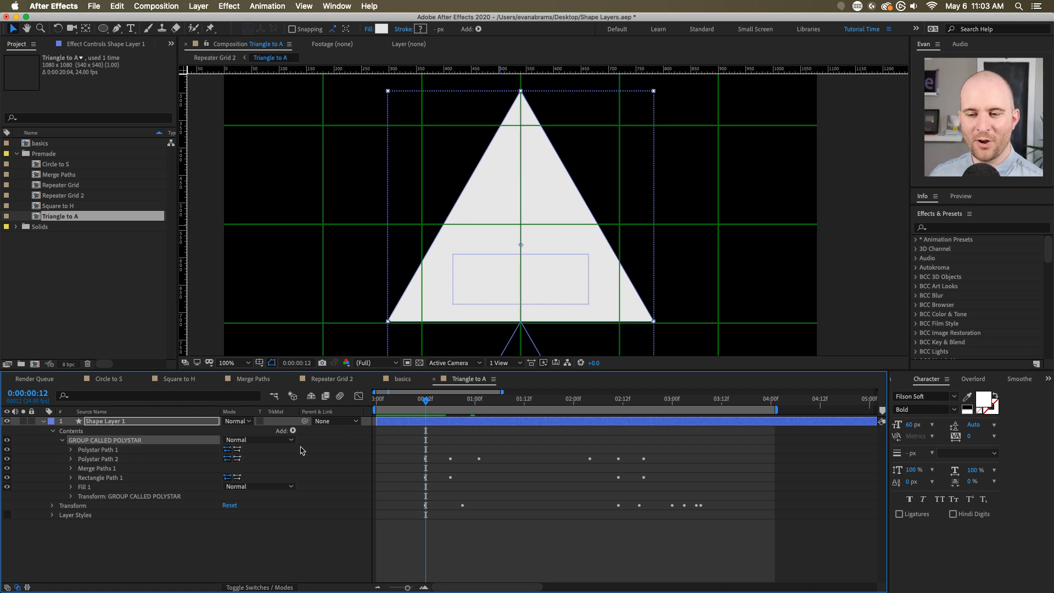
left_click(71, 450)
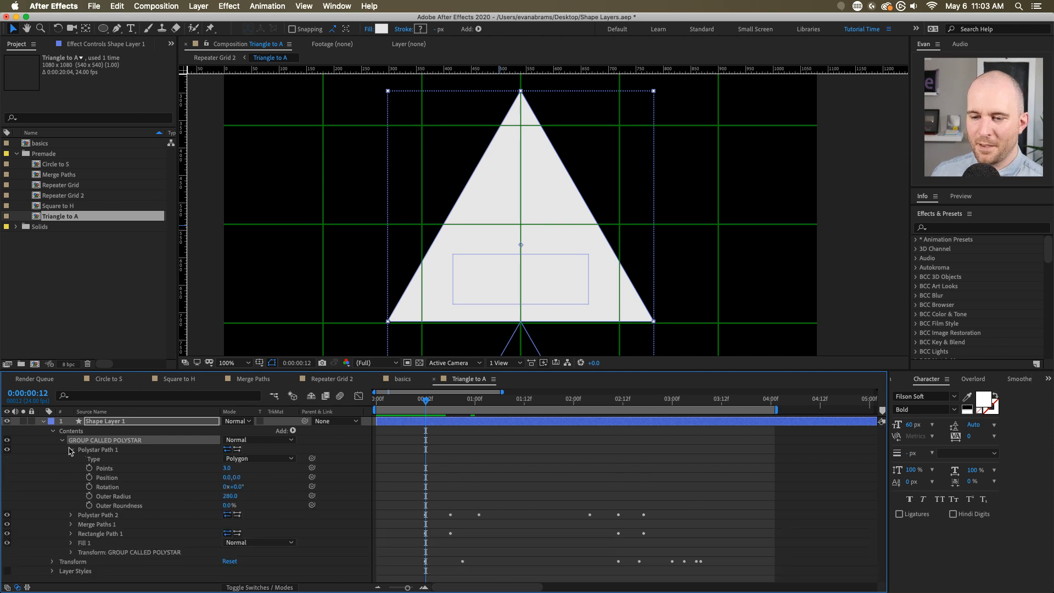
left_click(80, 513)
left_click(71, 514)
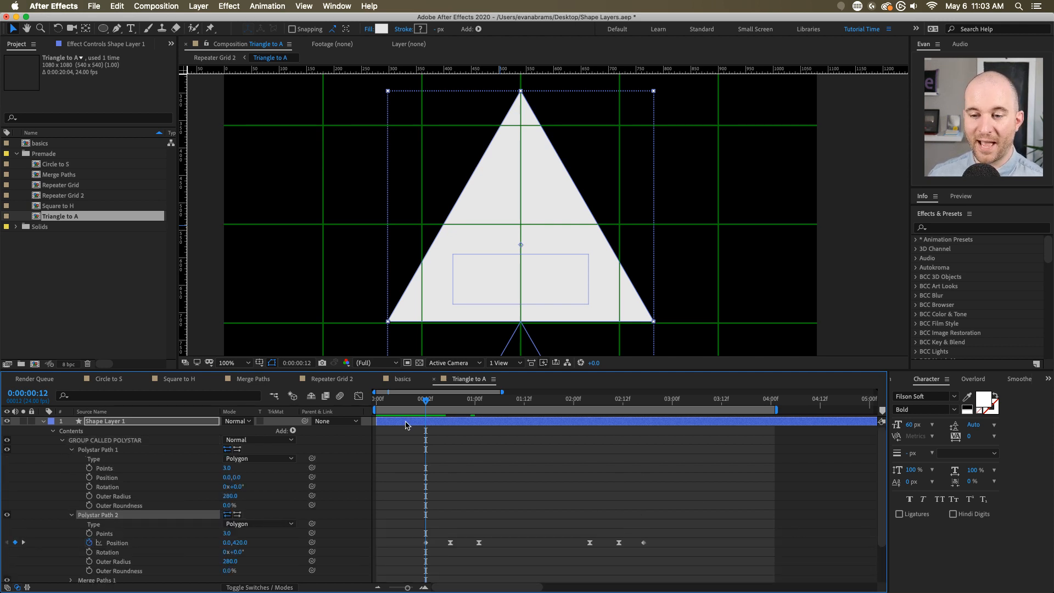
- Enlarge the timeline area, preview the Triangle to A animation, and go to 0:00:00:18
left_click_drag(475, 371, 470, 273)
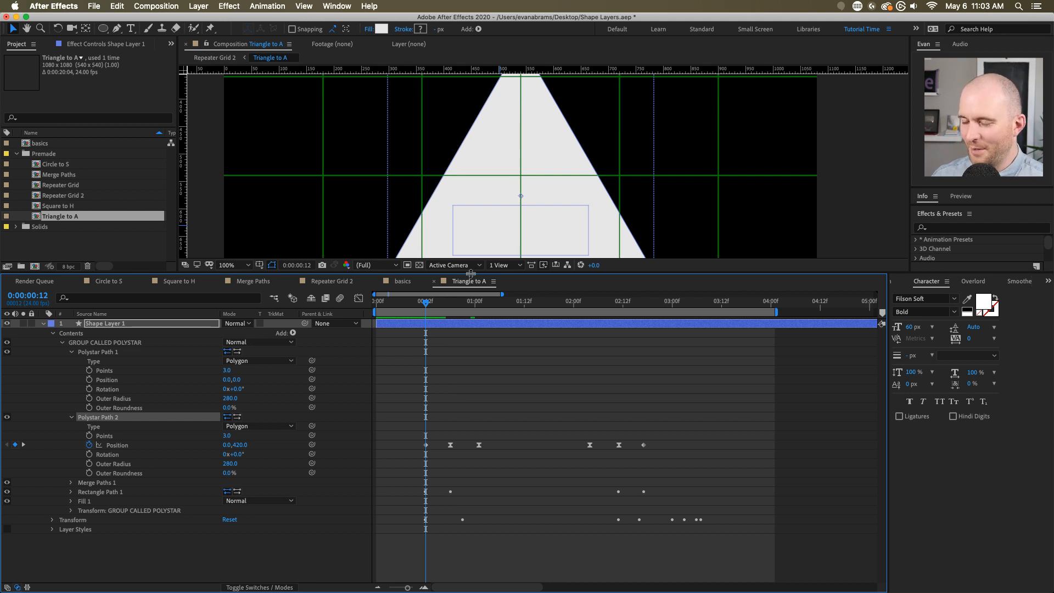
key("space")
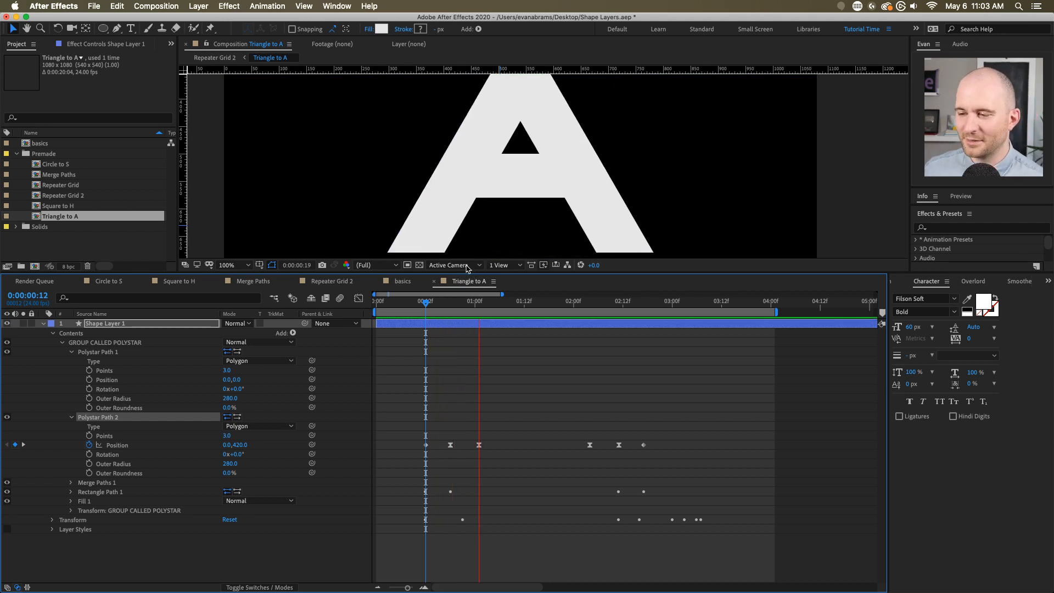
key("space")
left_click_drag(415, 304, 451, 305)
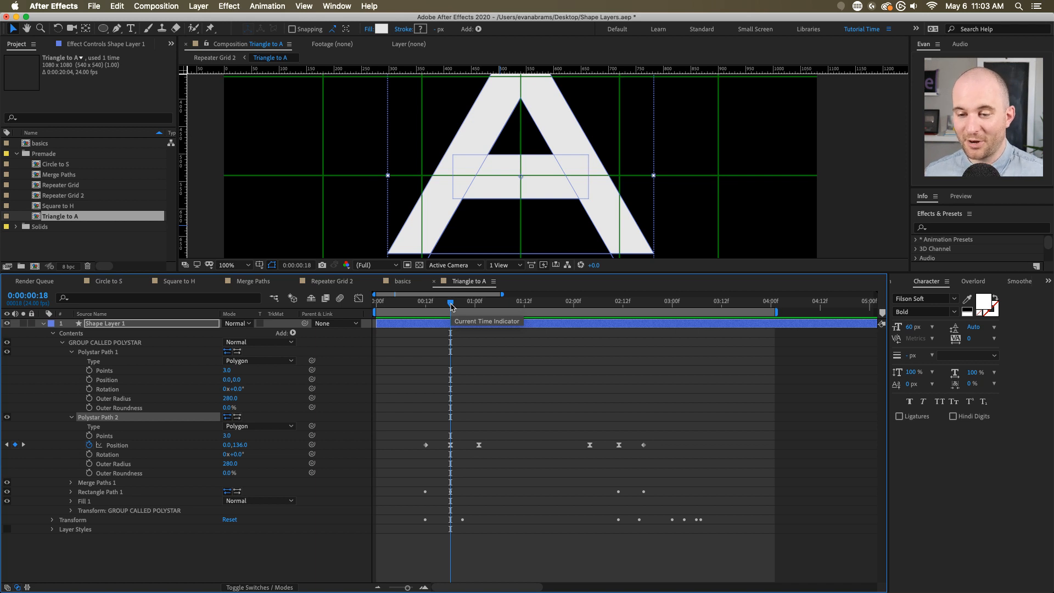
- Examine the Points, Position, Rotation, Outer Radius and Outer Roundness properties of Polystar Path 1
left_click(136, 354)
left_click(140, 371)
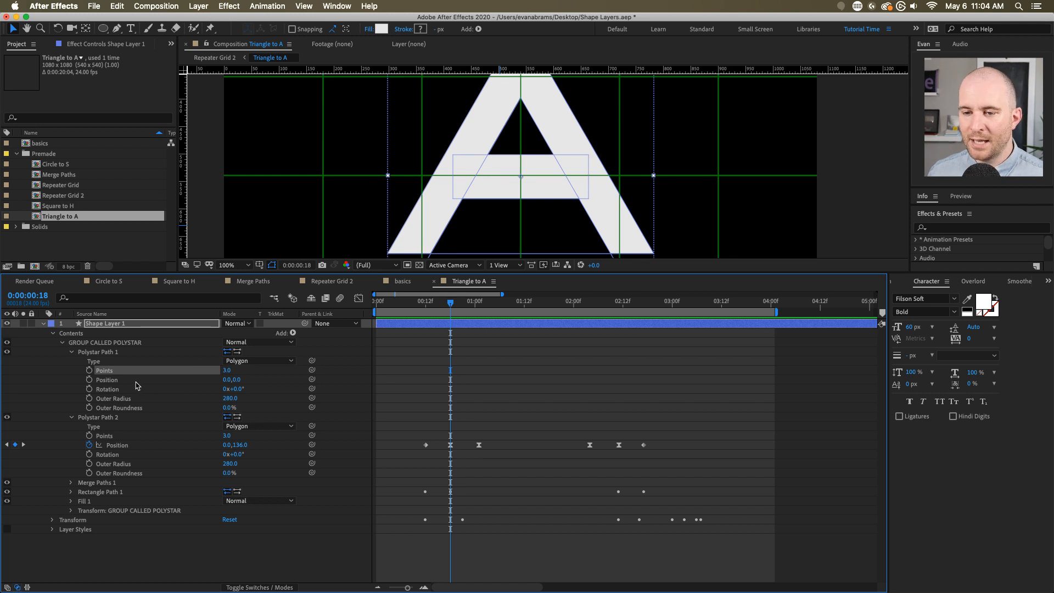
left_click_drag(123, 383, 144, 404)
left_click(72, 406)
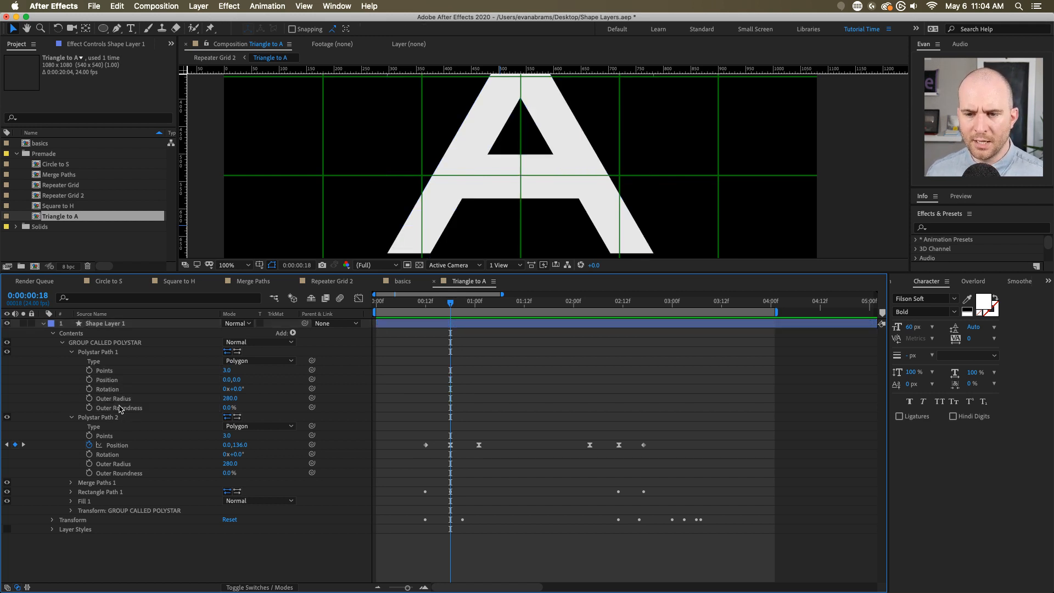
left_click(118, 401)
left_click(119, 408)
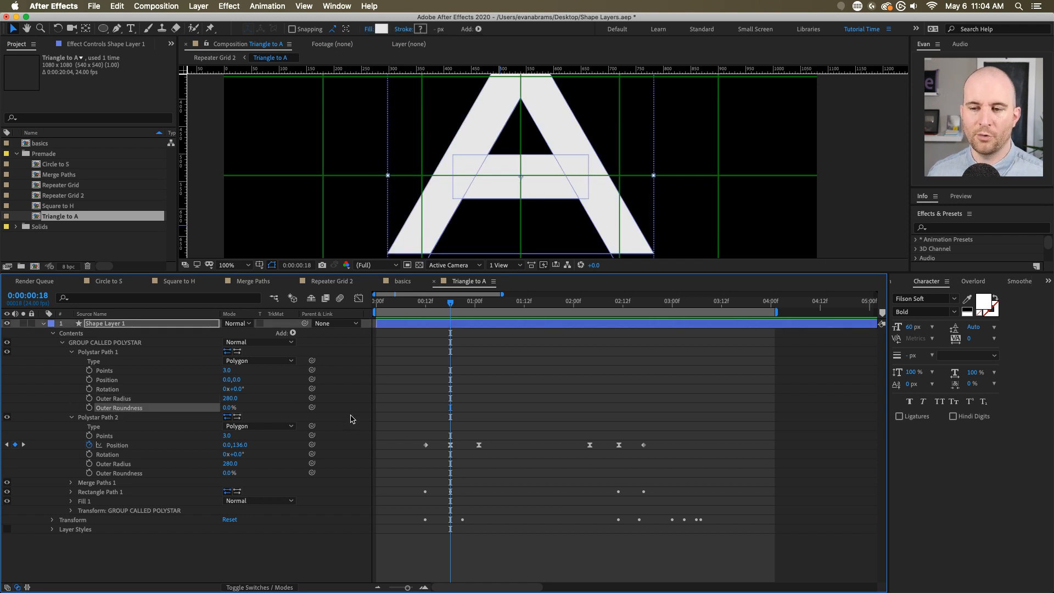
left_click(449, 398)
- Collapse Polystar Path 2 and hide it together with Merge Paths 1 and Rectangle Path 1, keeping Fill 1 visible in an enlarged composition view
left_click(72, 417)
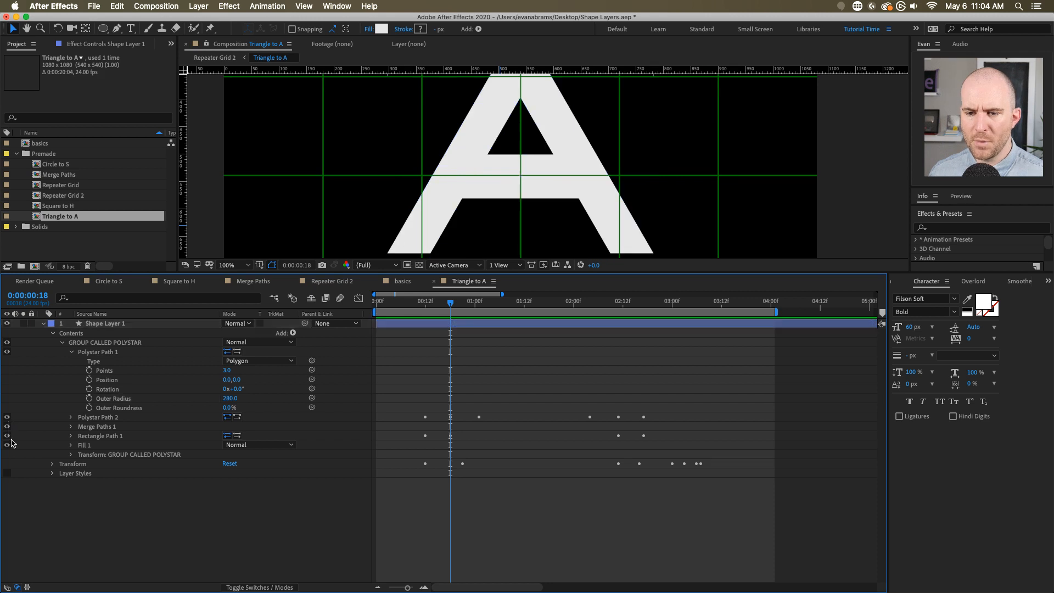
left_click_drag(7, 446, 8, 417)
left_click(482, 326)
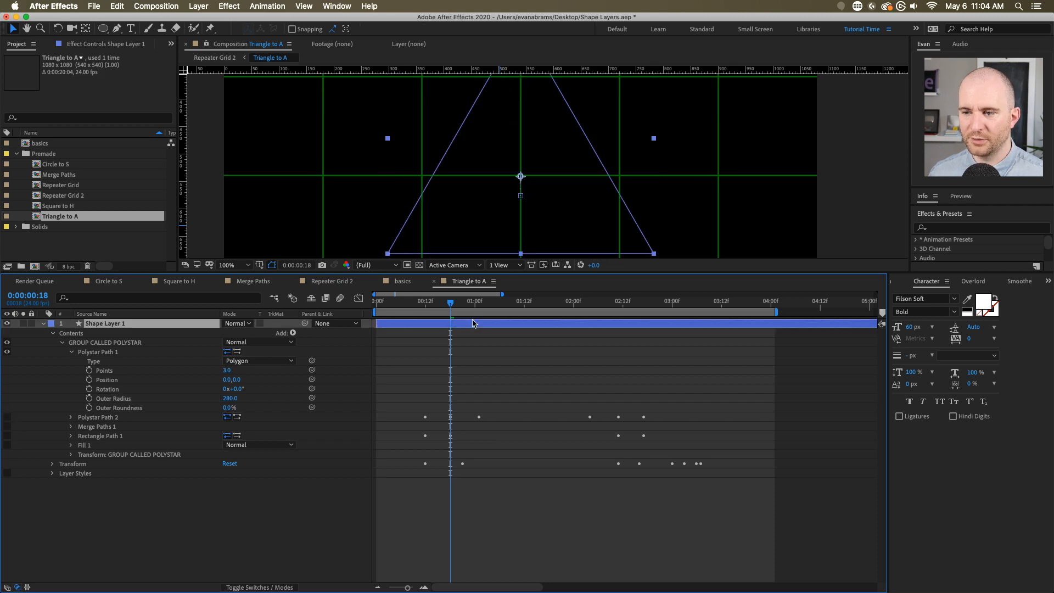
left_click(91, 435)
left_click(31, 445)
left_click(8, 445)
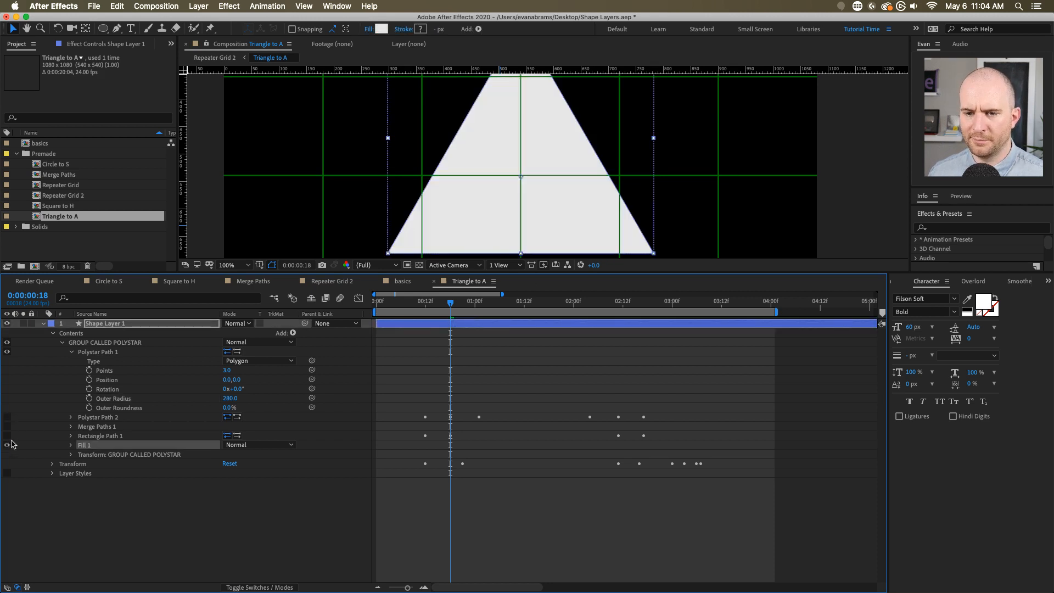
left_click_drag(515, 274, 516, 393)
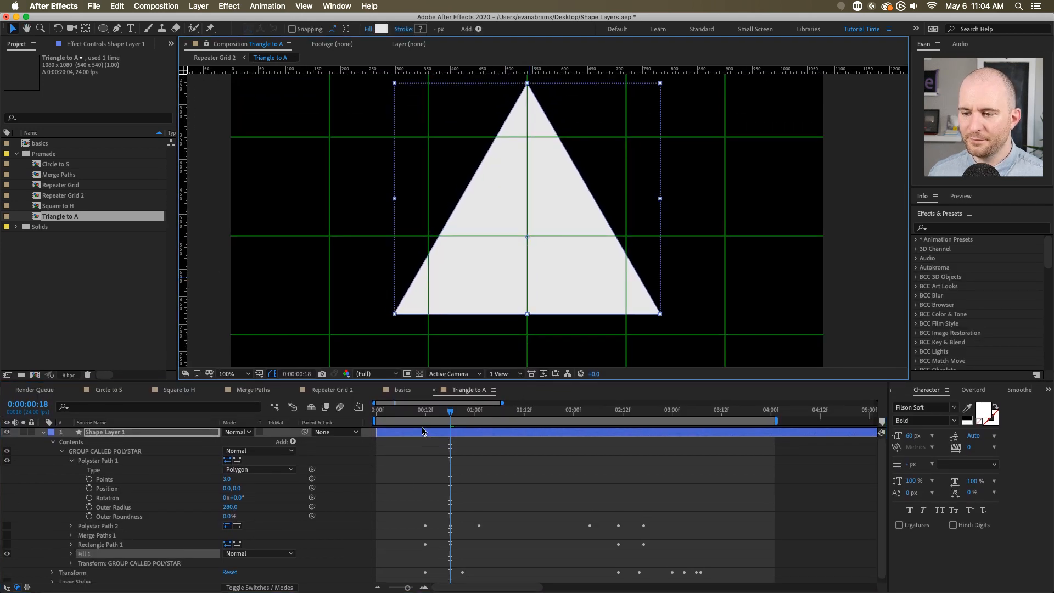
- Preview the animation with Polystar Path 1 as the only visible path, and go to 0:00:00:23
left_click(100, 462)
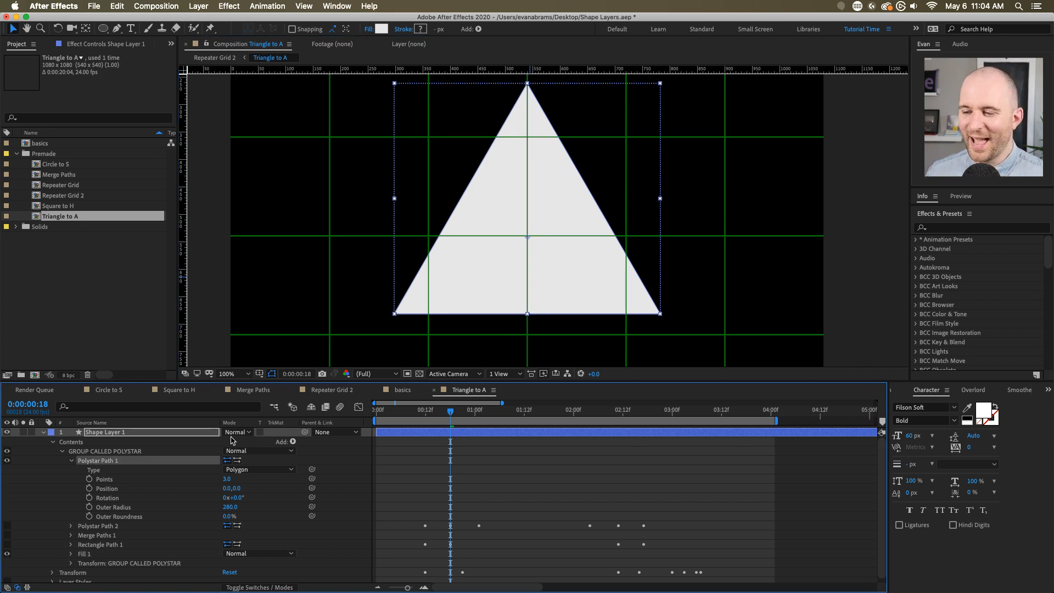
left_click(418, 412)
key("space")
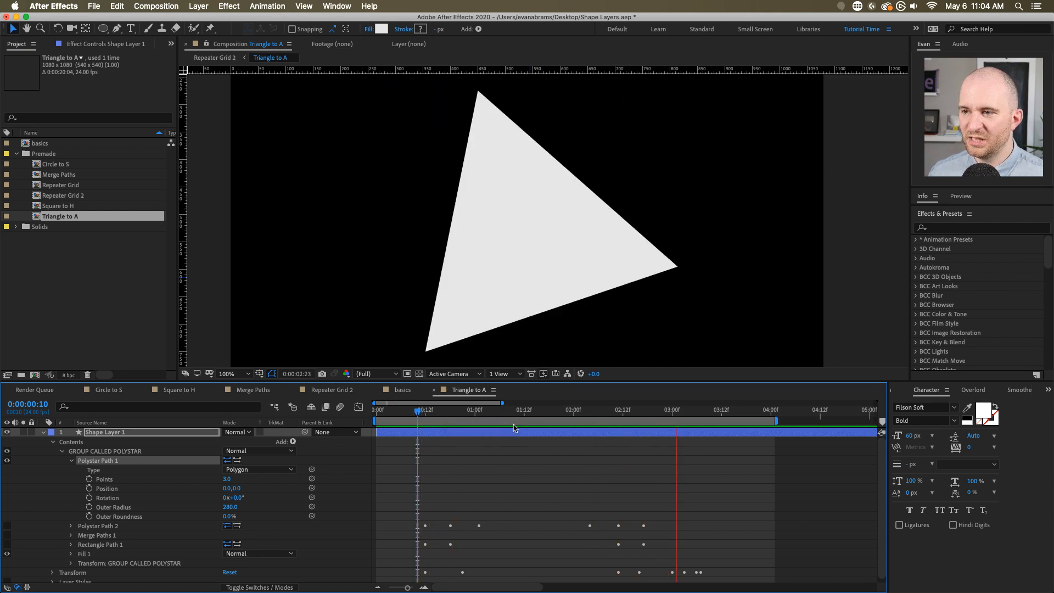
key("space")
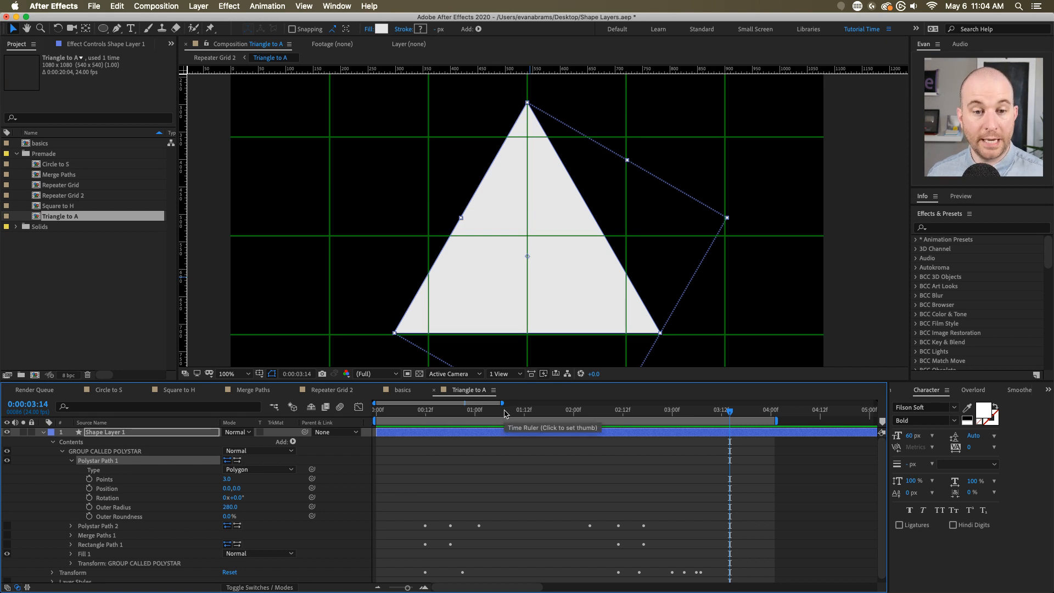
left_click_drag(504, 412, 471, 413)
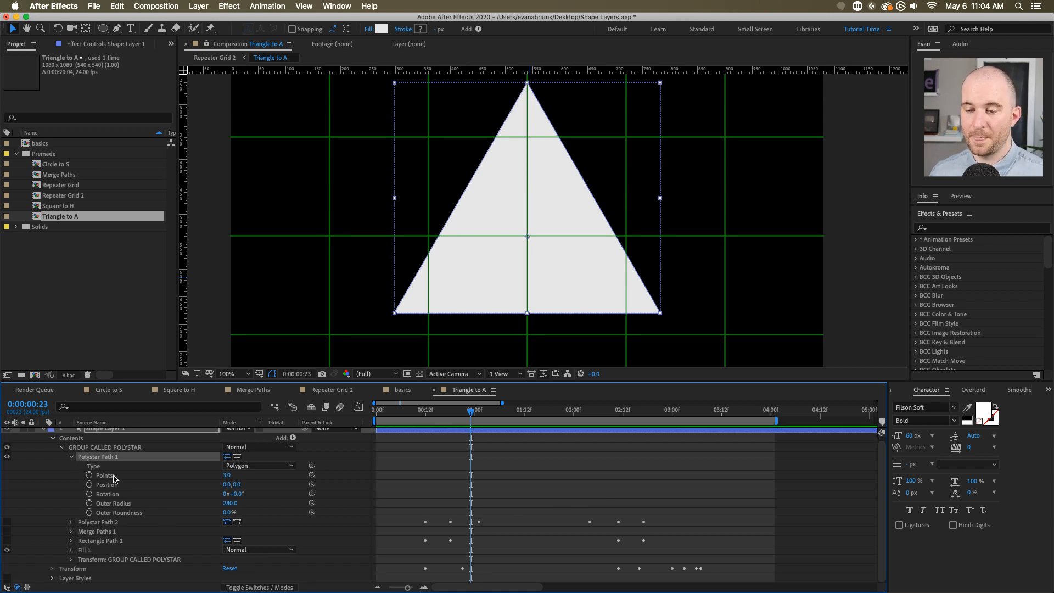
- Collapse Polystar Path 1, make Polystar Path 2 visible, and reveal its properties with Position selected
left_click(71, 461)
left_click(88, 470)
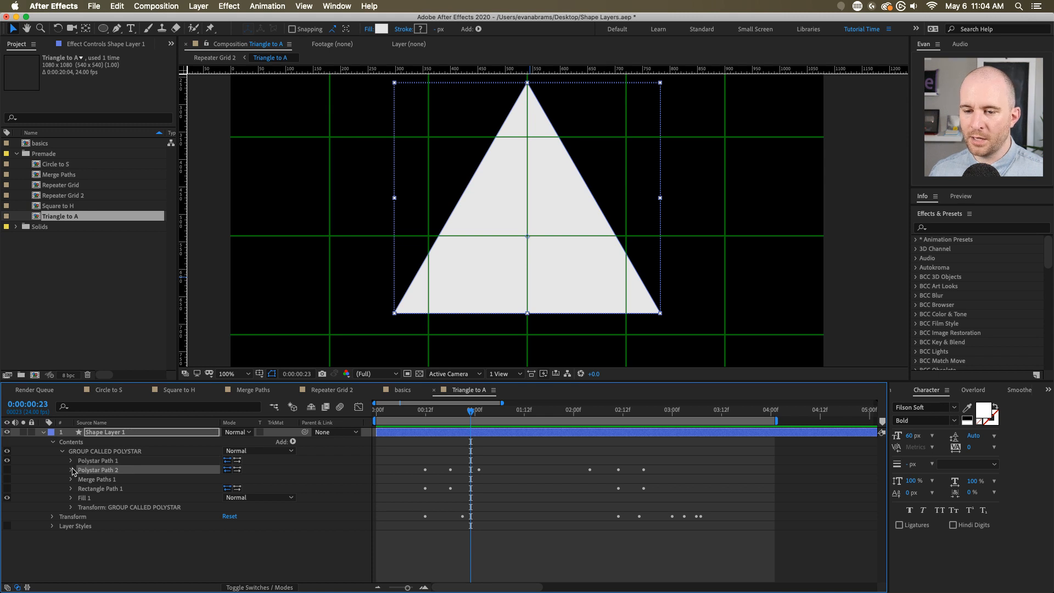
left_click(7, 470)
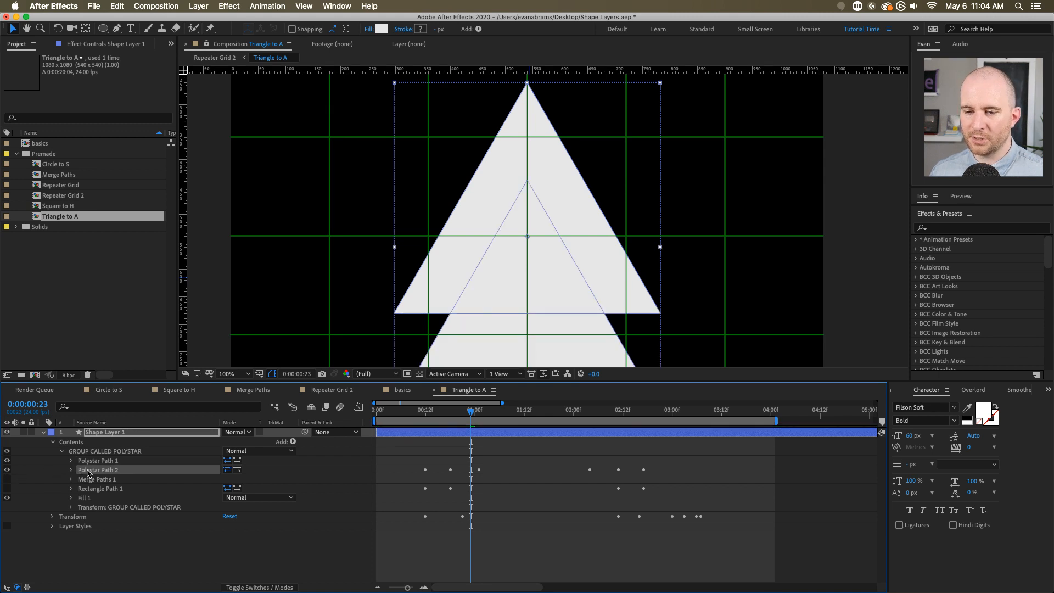
left_click(72, 470)
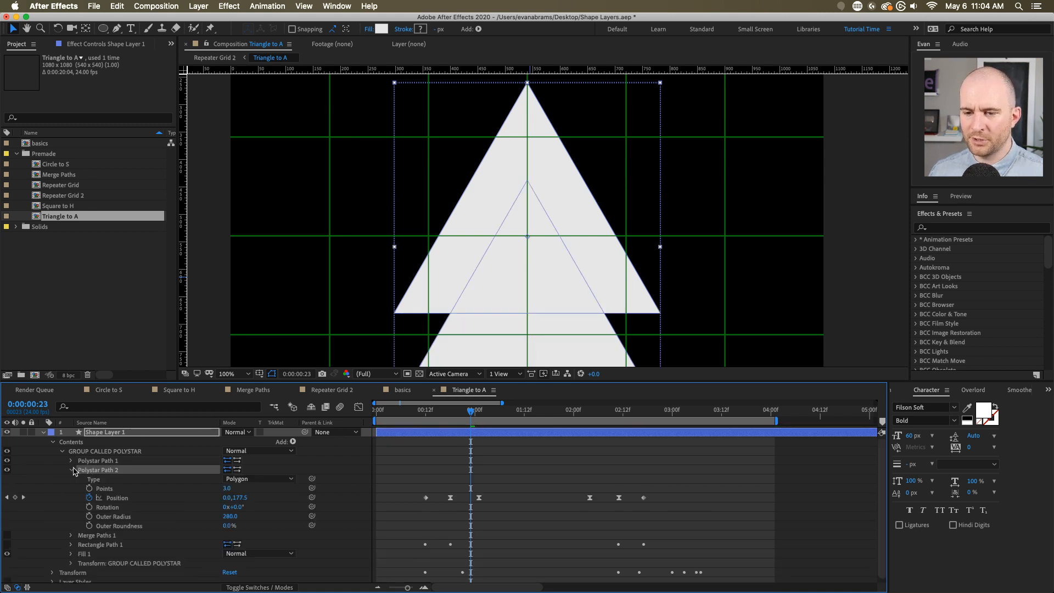
left_click(113, 488)
left_click(120, 497)
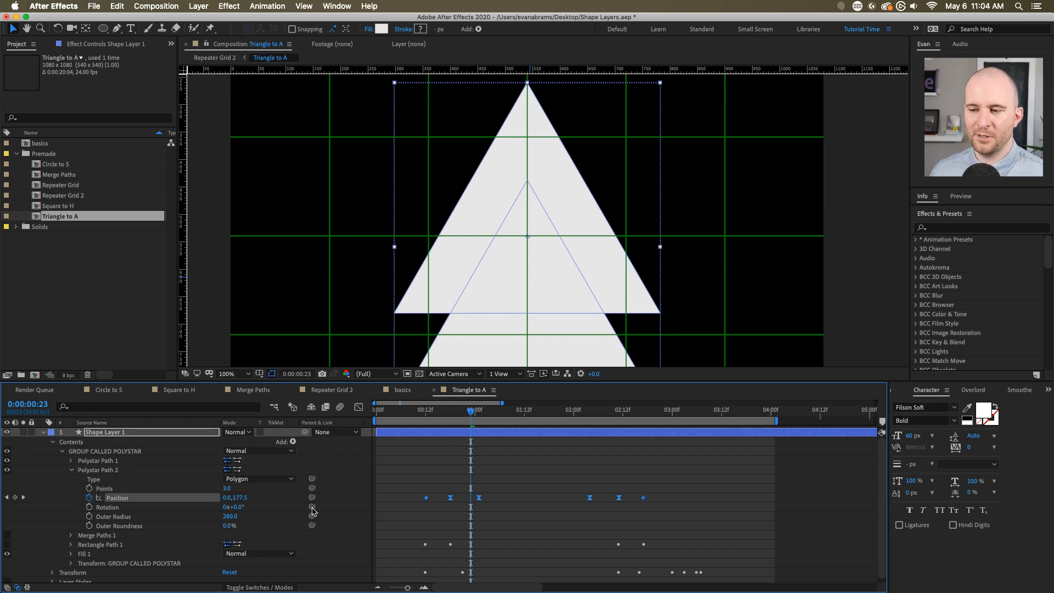
- Preview Polystar Path 2's position animation from 0:00:00:12 at 50% magnification, and go to 0:00:01:01
left_click_drag(438, 412, 425, 421)
key("space")
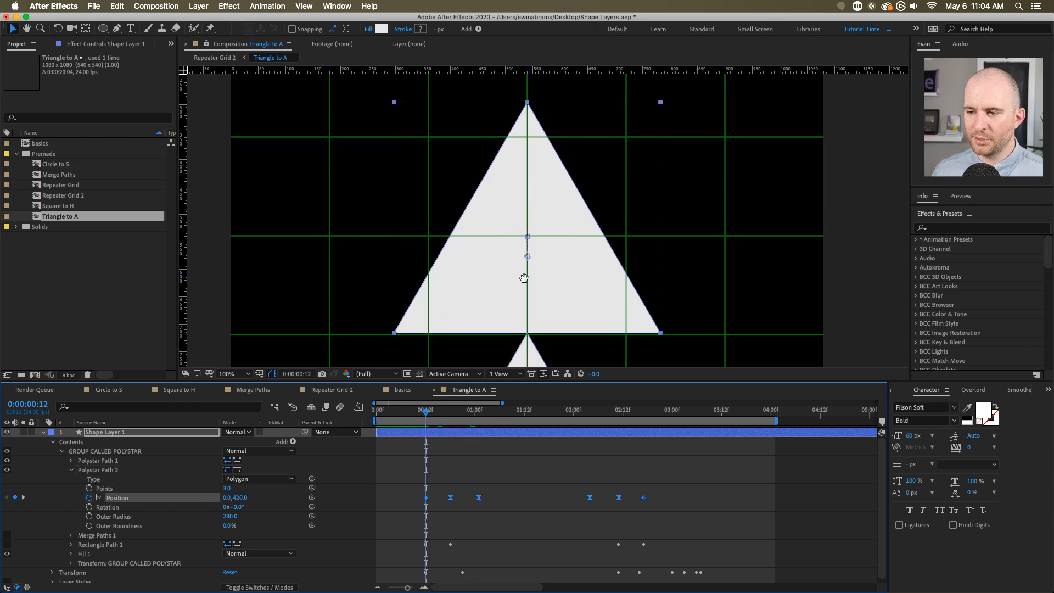
left_click_drag(524, 277, 496, 176)
scroll(516, 242, "down", 2)
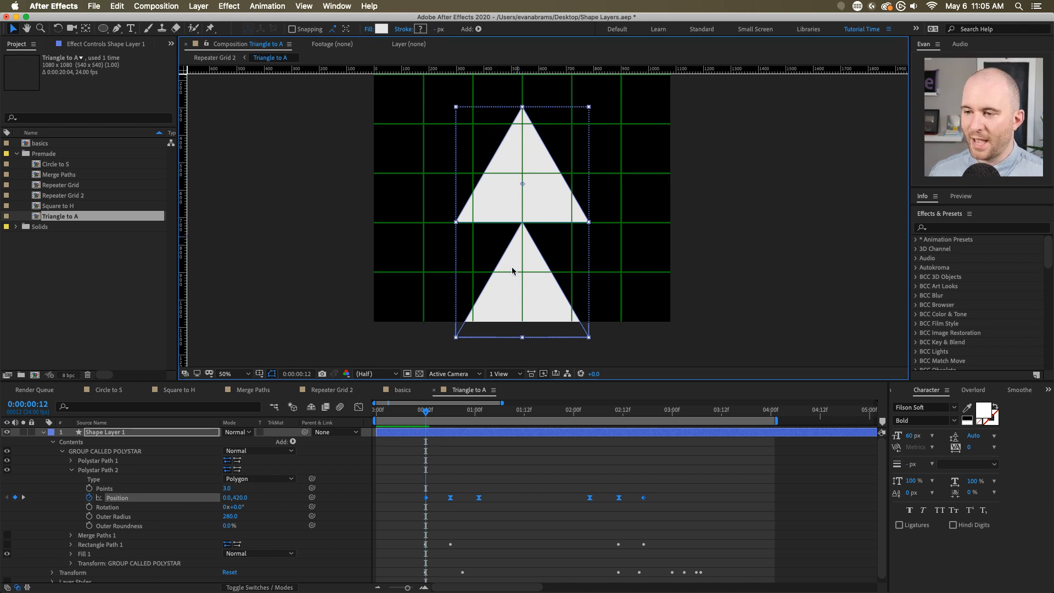
key("space")
key("space")
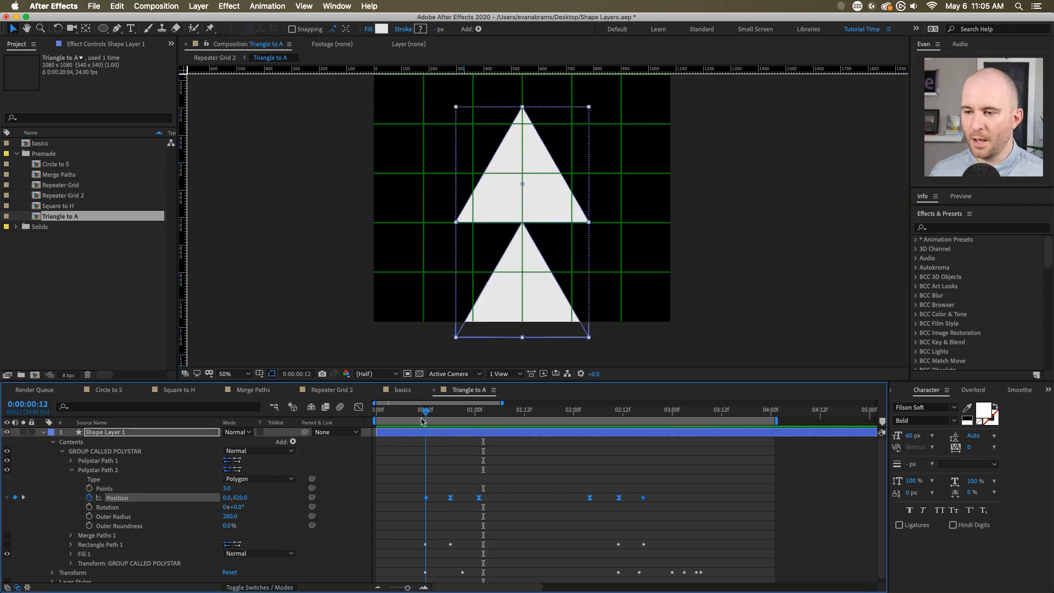
left_click_drag(423, 421, 479, 416)
left_click(454, 465)
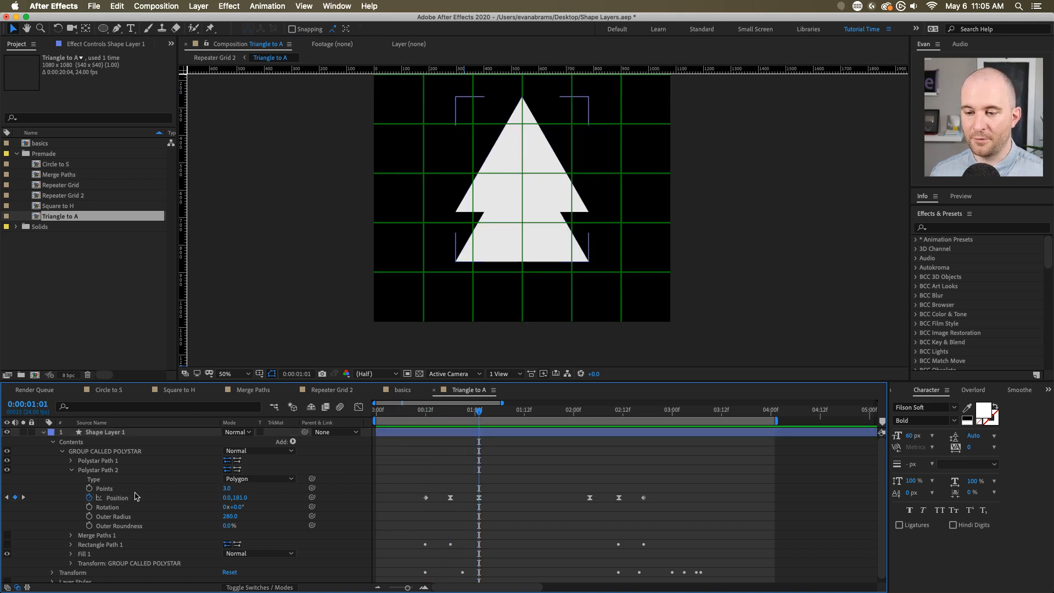
- Show Polystar Path 2's Position in the Graph Editor, preview it from 0:00:00:12, and go to 0:00:01:08
left_click(137, 497)
left_click(359, 407)
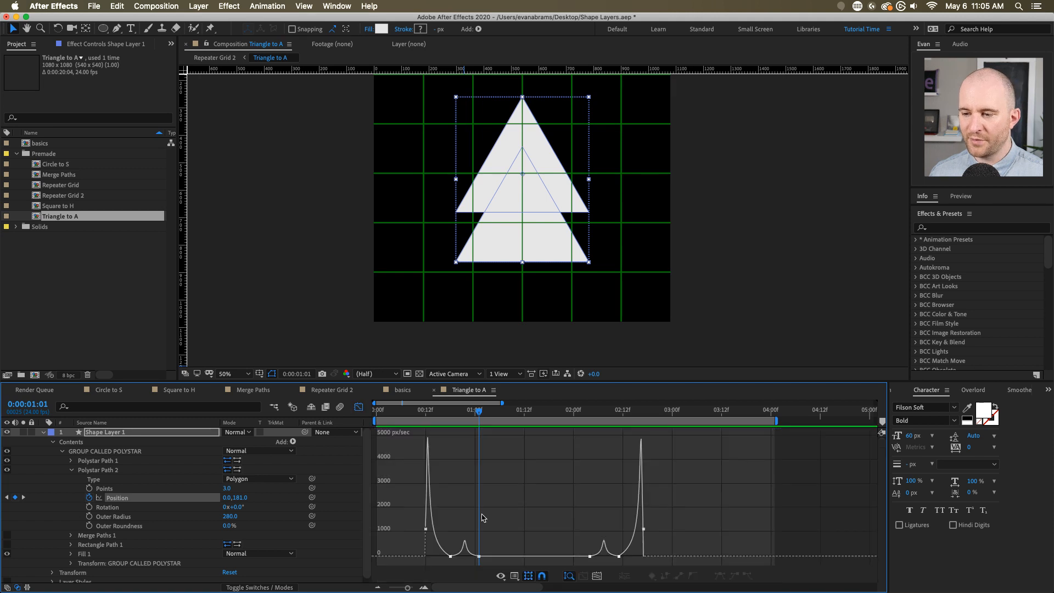
left_click(423, 416)
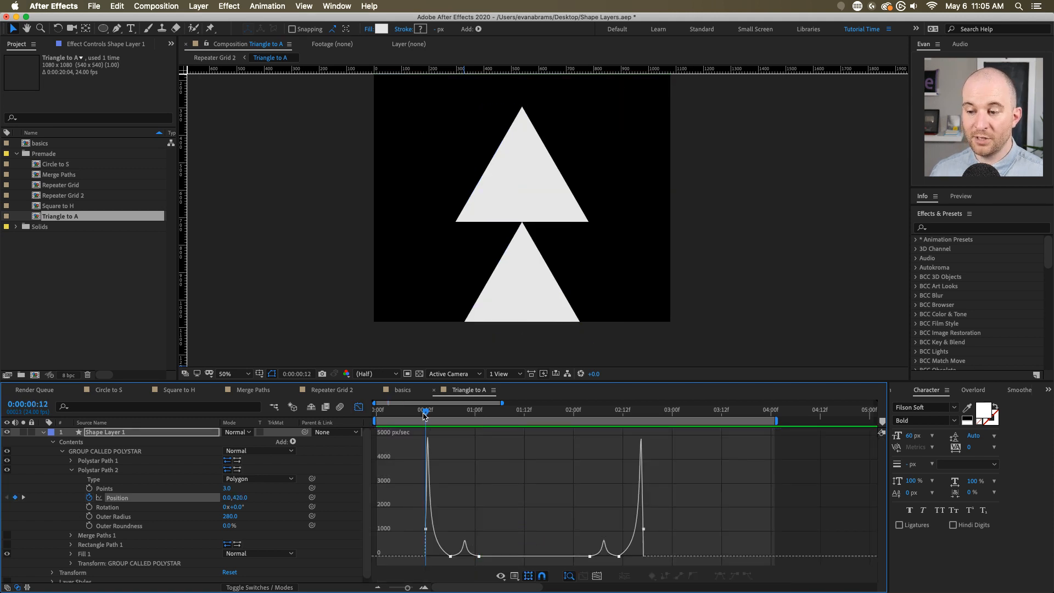
key("space")
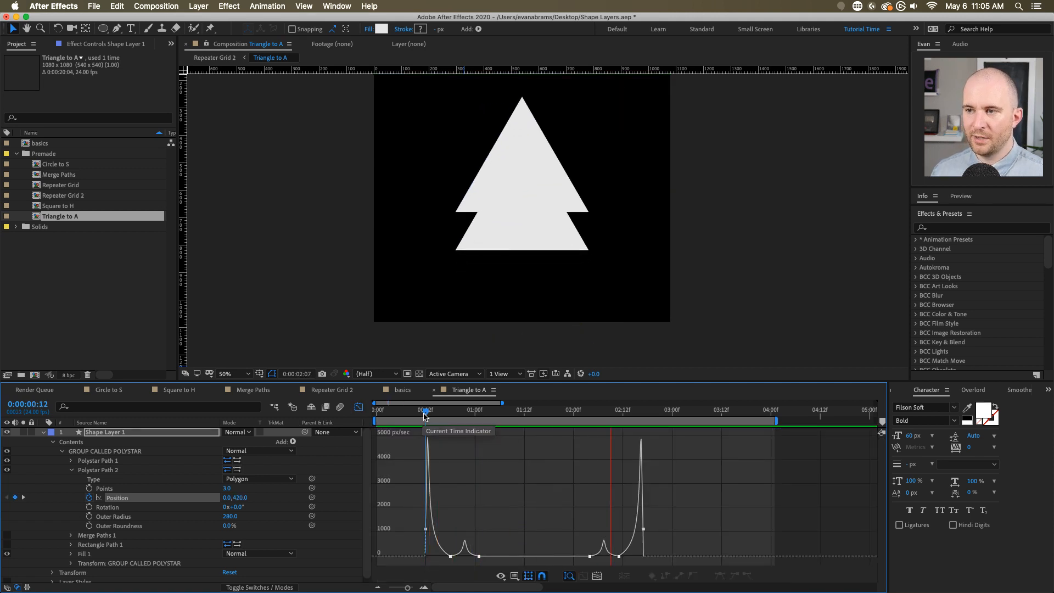
key("space")
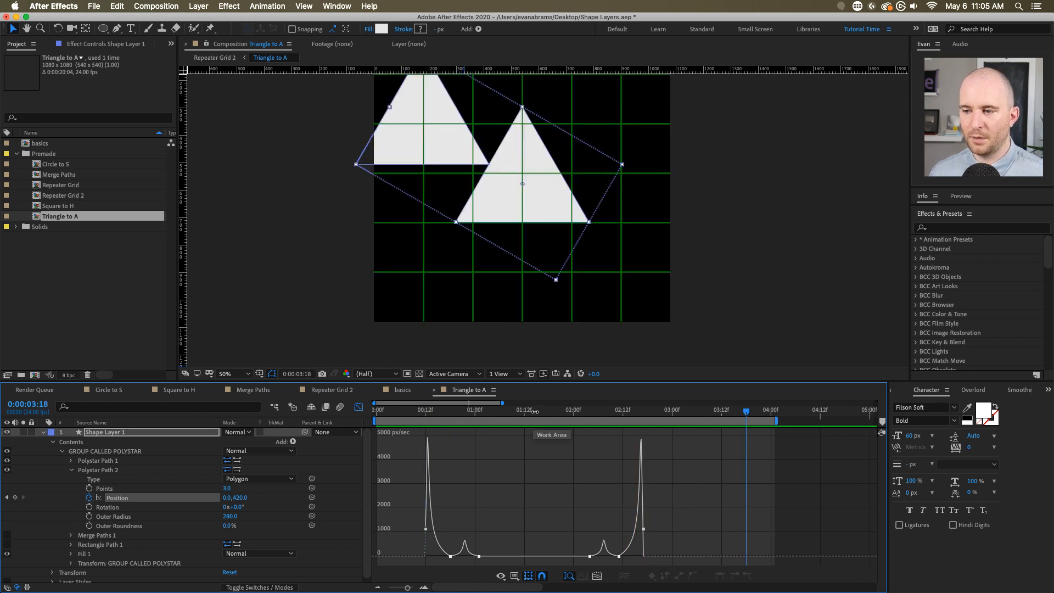
left_click_drag(524, 409, 507, 426)
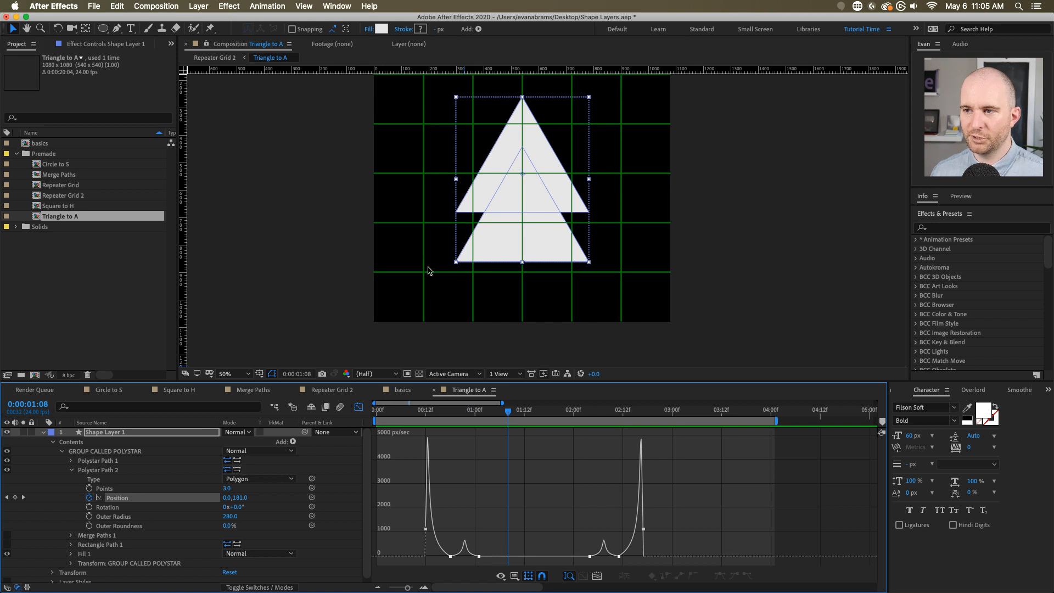
- Collapse Polystar Path 2 and make Merge Paths 1 visible
left_click(79, 470)
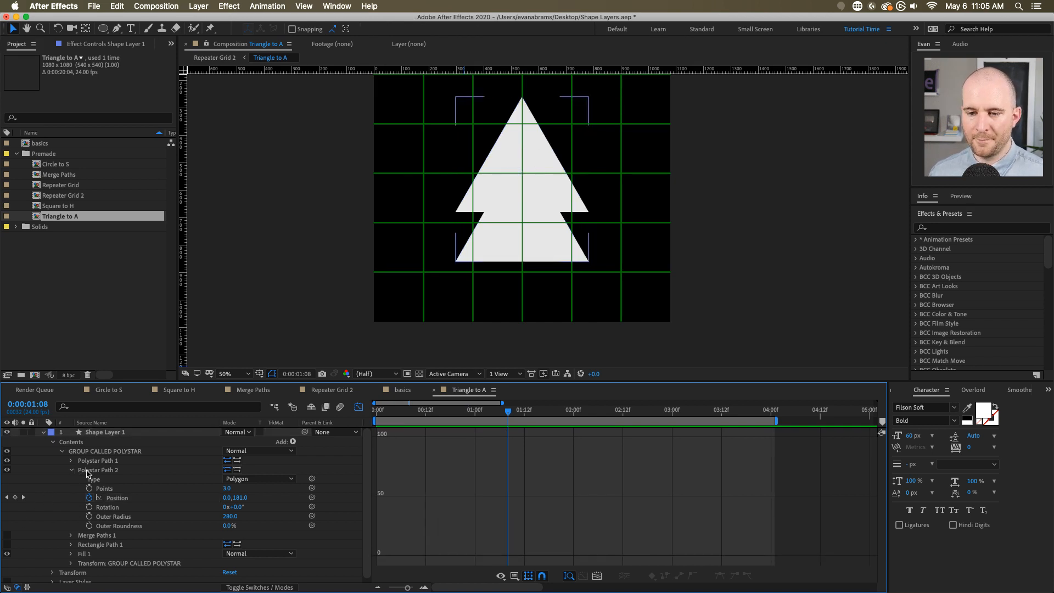
left_click(102, 473)
left_click(71, 470)
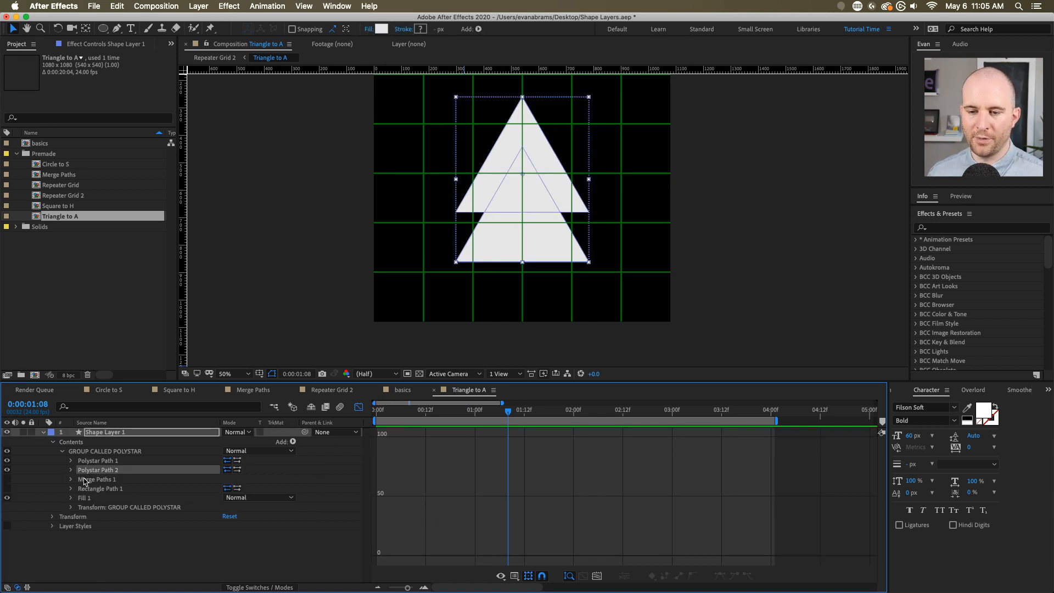
left_click(82, 479)
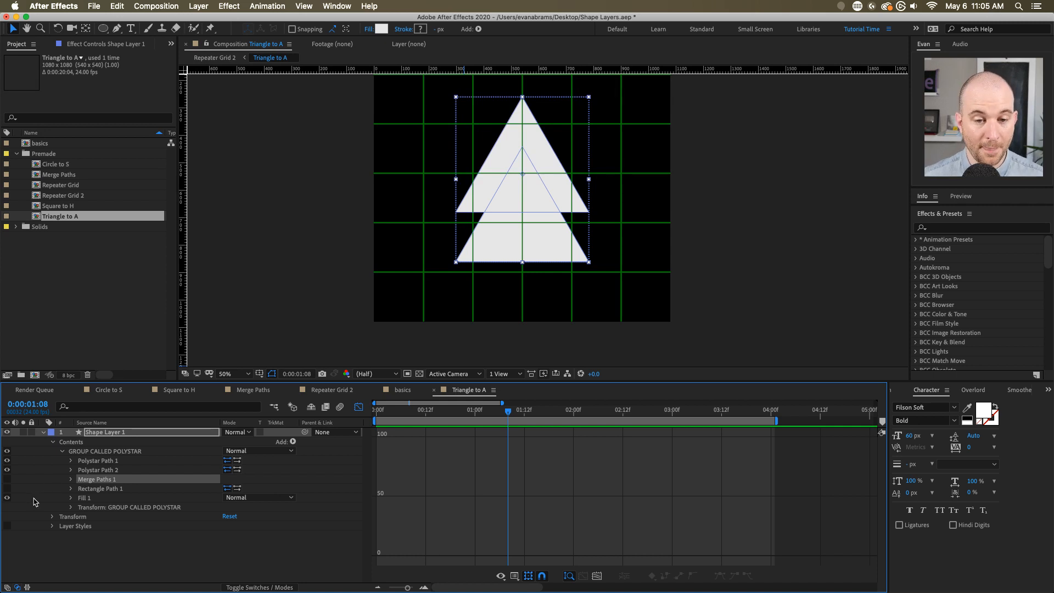
left_click(8, 479)
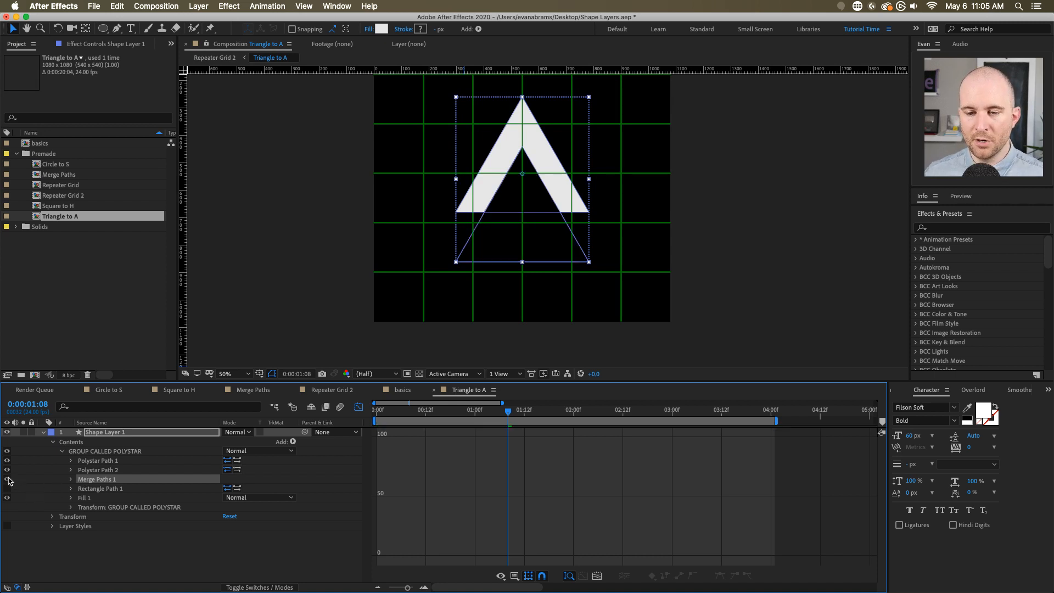
- Expand Merge Paths 1 and examine how its Mode applies to Polystar Path 1 and Polystar Path 2
left_click(72, 479)
left_click(146, 488)
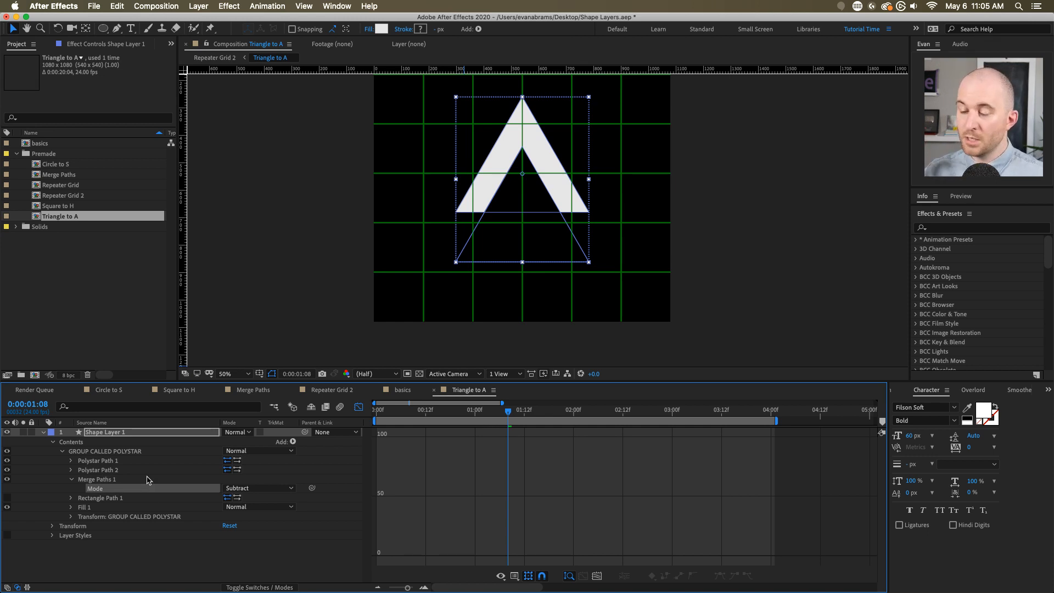
left_click(117, 461)
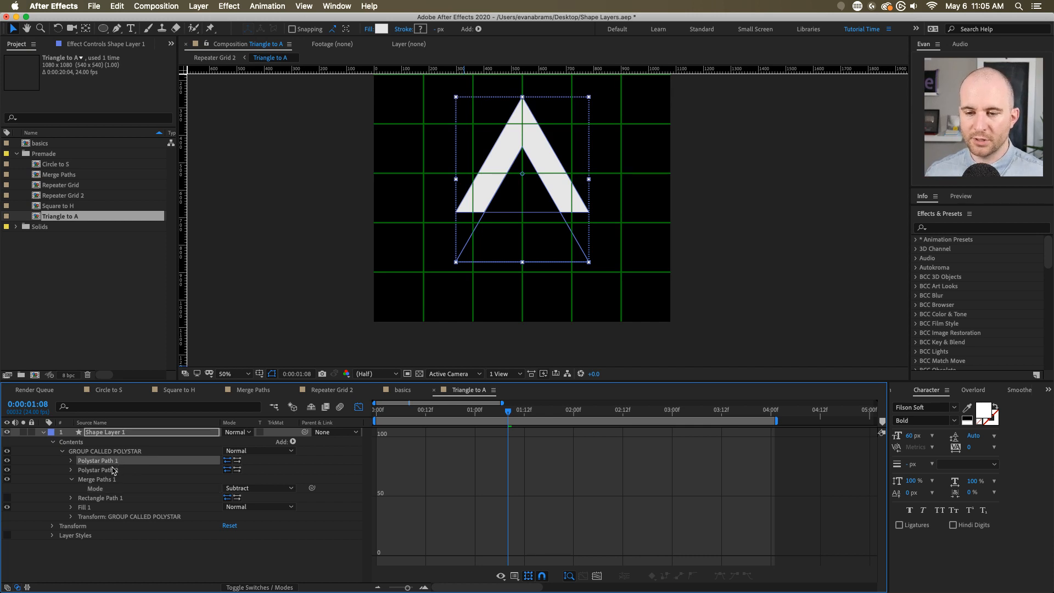
left_click(113, 470)
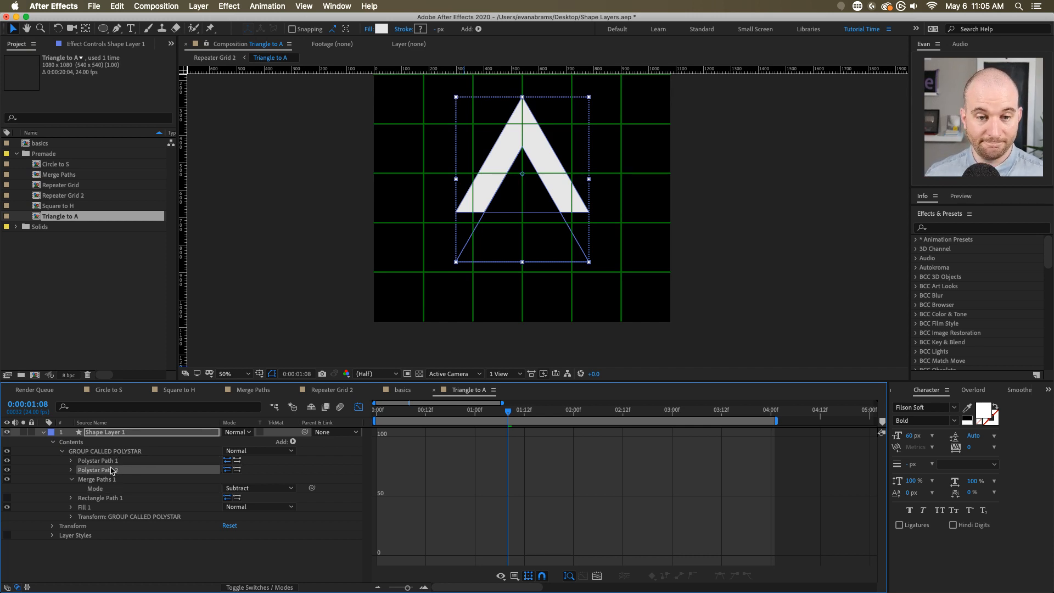
left_click(113, 489)
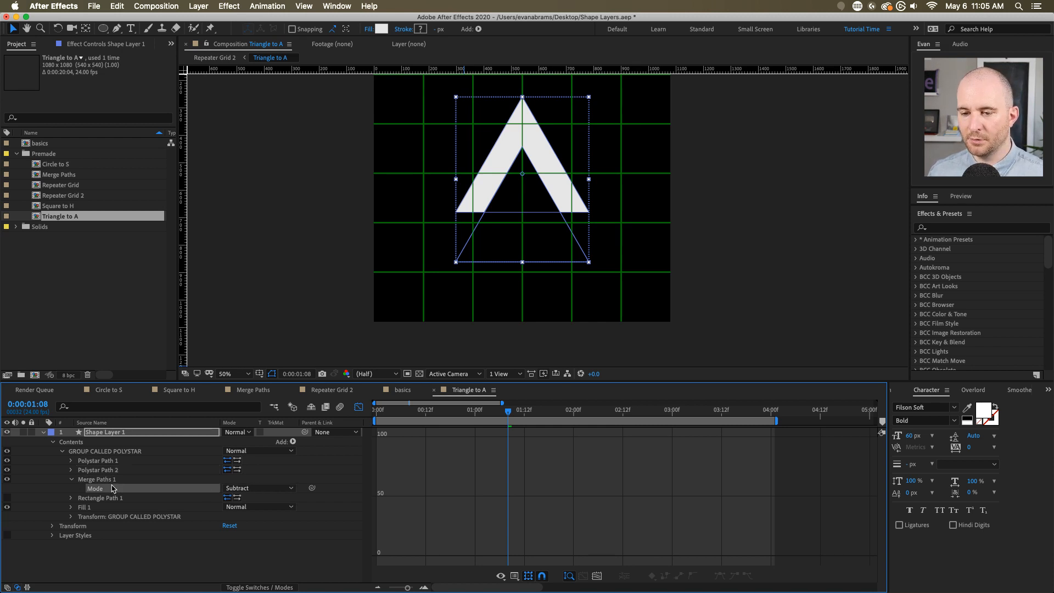
- Open the premade Merge Paths composition and preview its two circles moving together
left_click(103, 480)
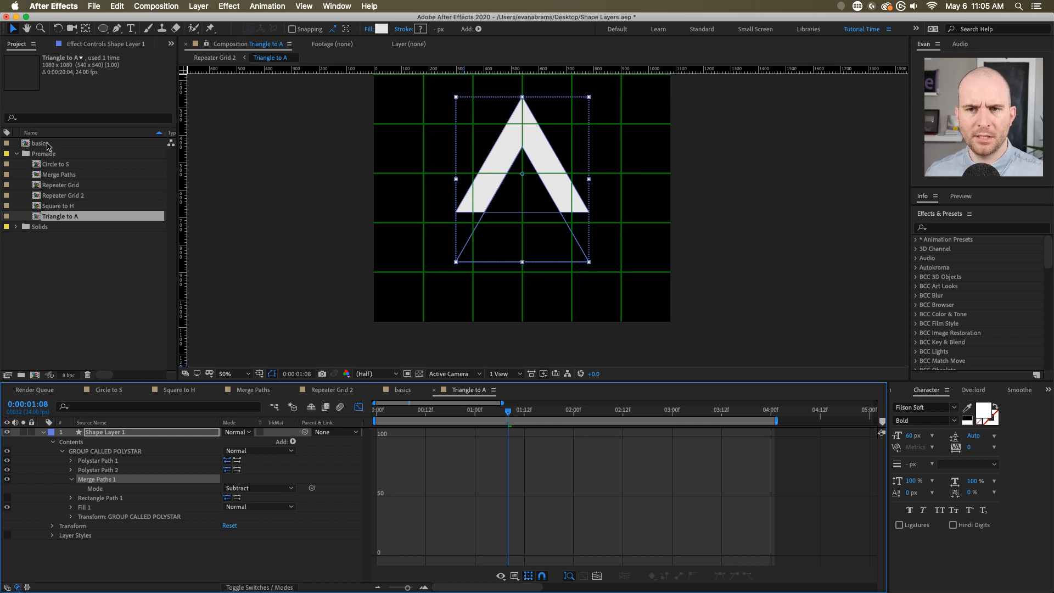
double_click(66, 175)
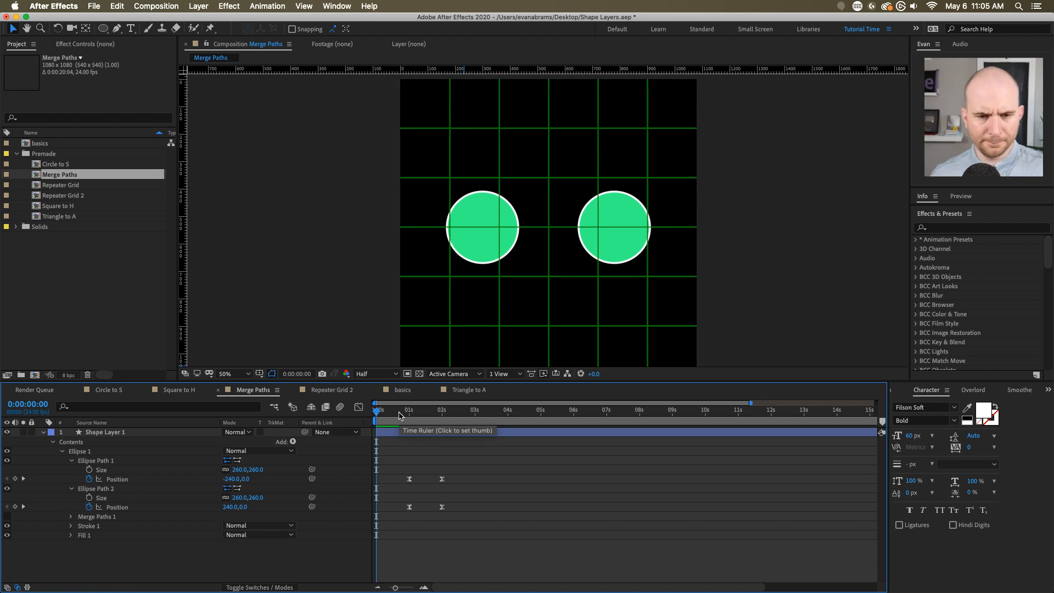
key("space")
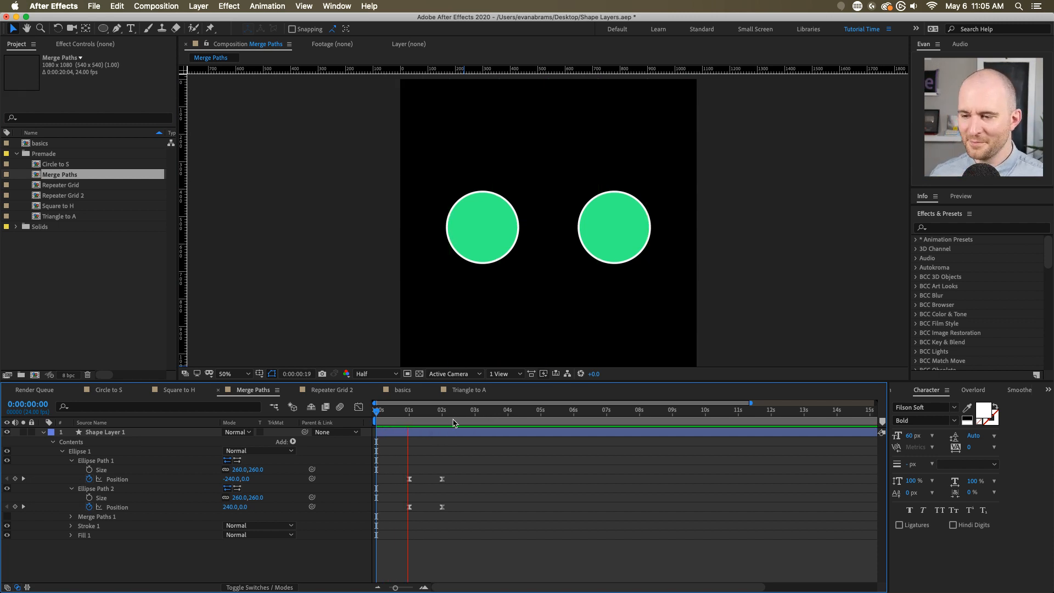
key("space")
- Go to 0:00:01:13, where the two circles overlap, and view them at 100% magnification
left_click(435, 416)
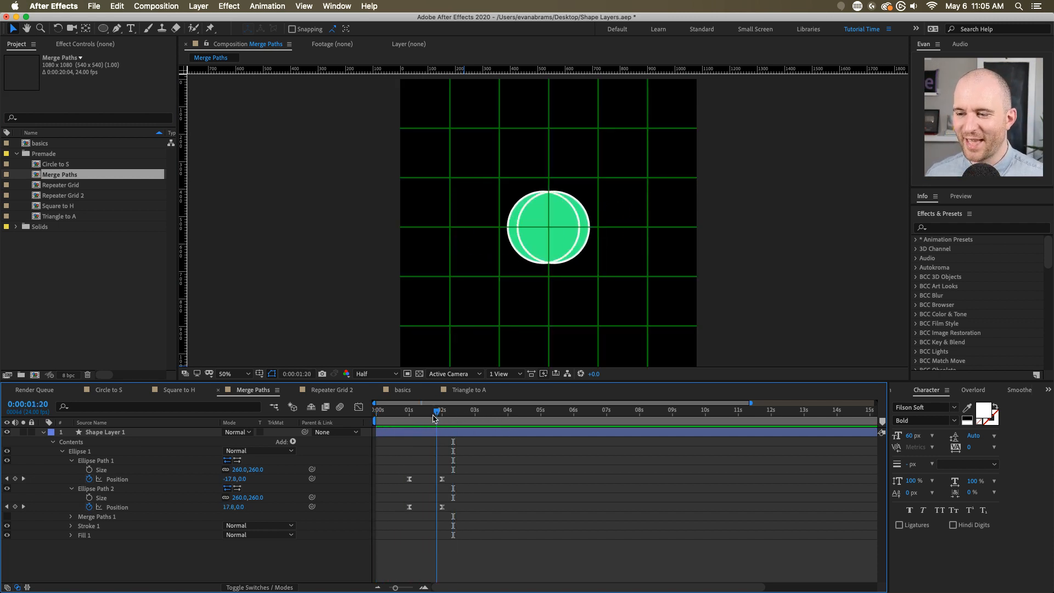
mouse_move(434, 417)
left_mouse_down()
mouse_move(404, 416)
mouse_move(427, 417)
left_mouse_up()
scroll(574, 213, "up", 2)
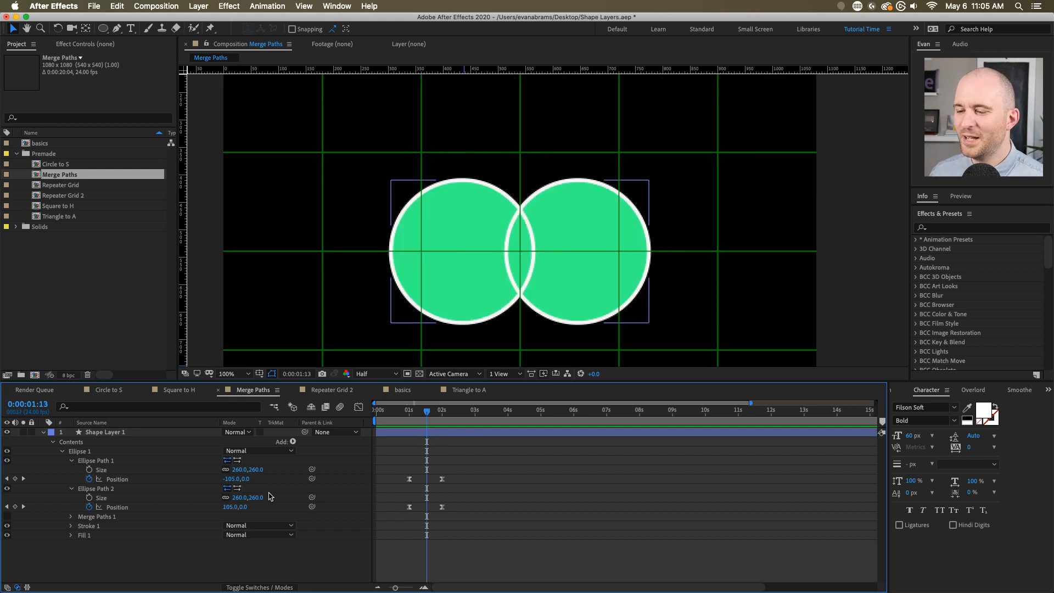
- Collapse Ellipse Path 1 and Ellipse Path 2 in the Ellipse 1 group and select both paths
left_click(100, 515)
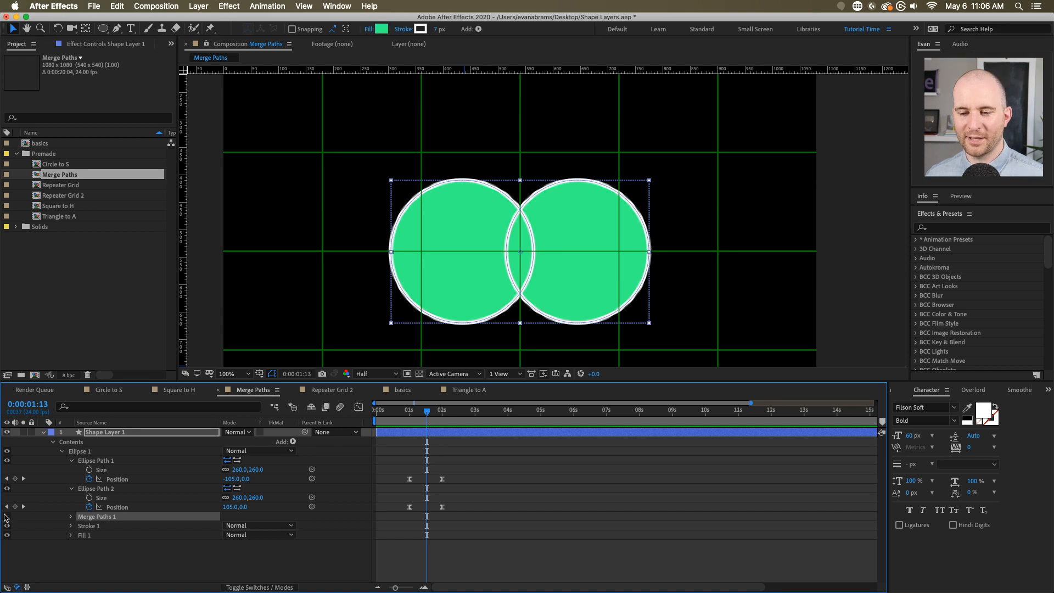
left_click(84, 460)
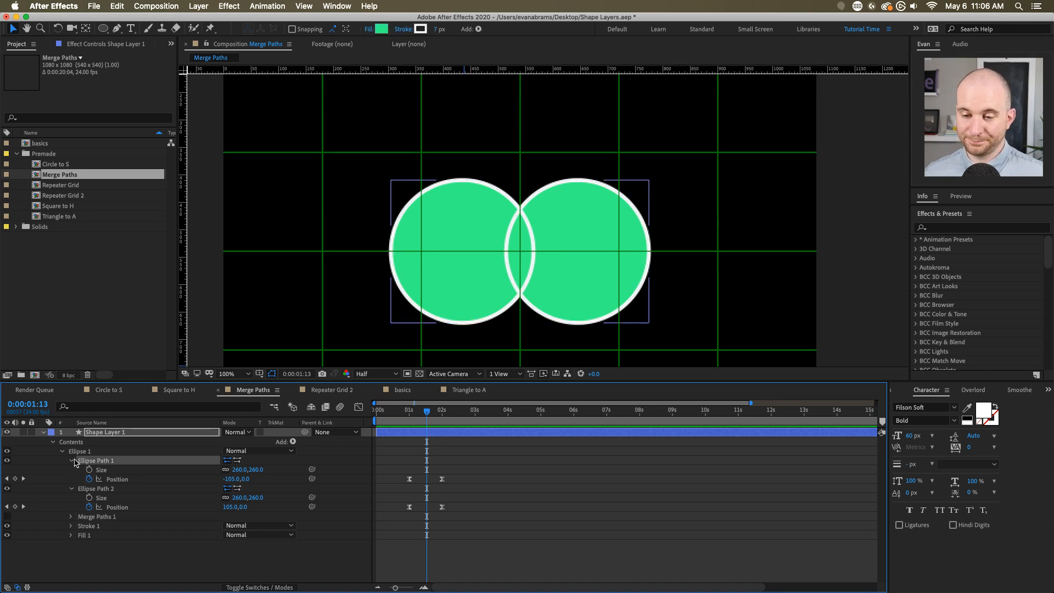
left_click(71, 460)
left_click(71, 469)
left_click(99, 470, "shift")
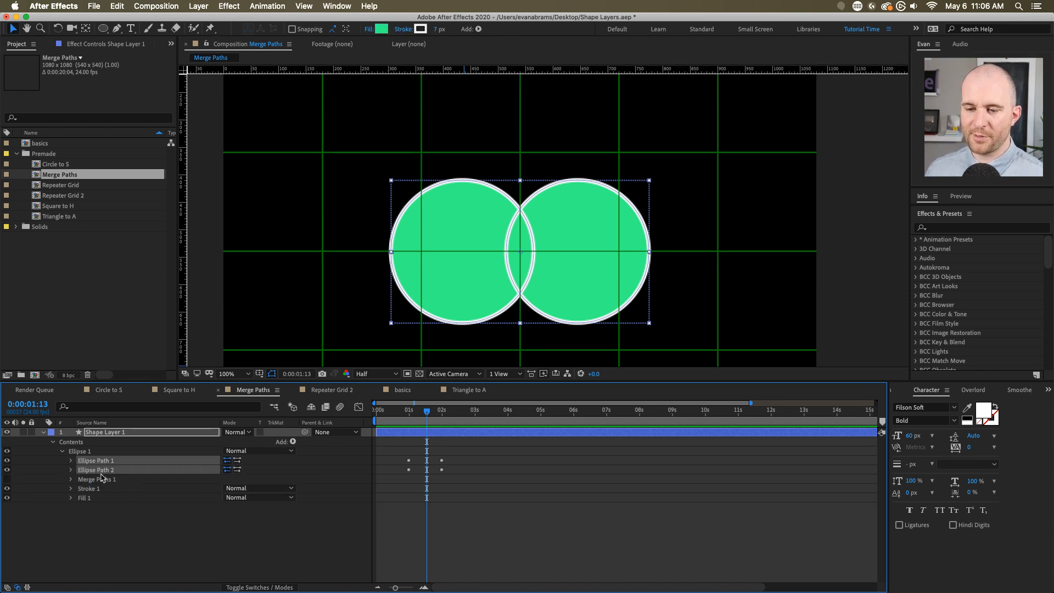
left_click_drag(415, 418, 427, 420)
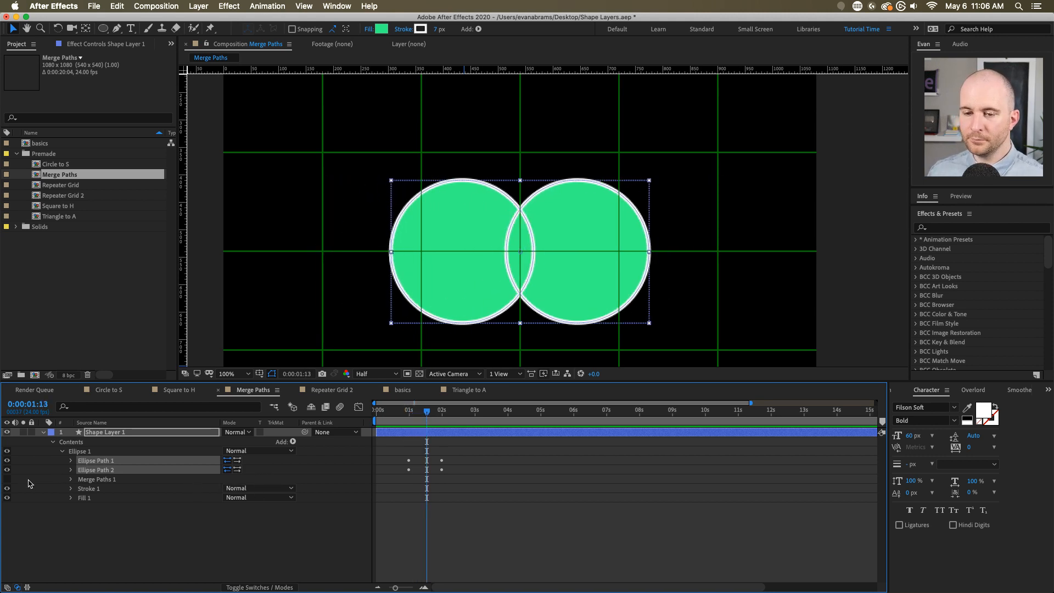
- Examine the order of Merge Paths 1, Stroke 1 and Fill 1 beneath the two ellipse paths
left_click(84, 479)
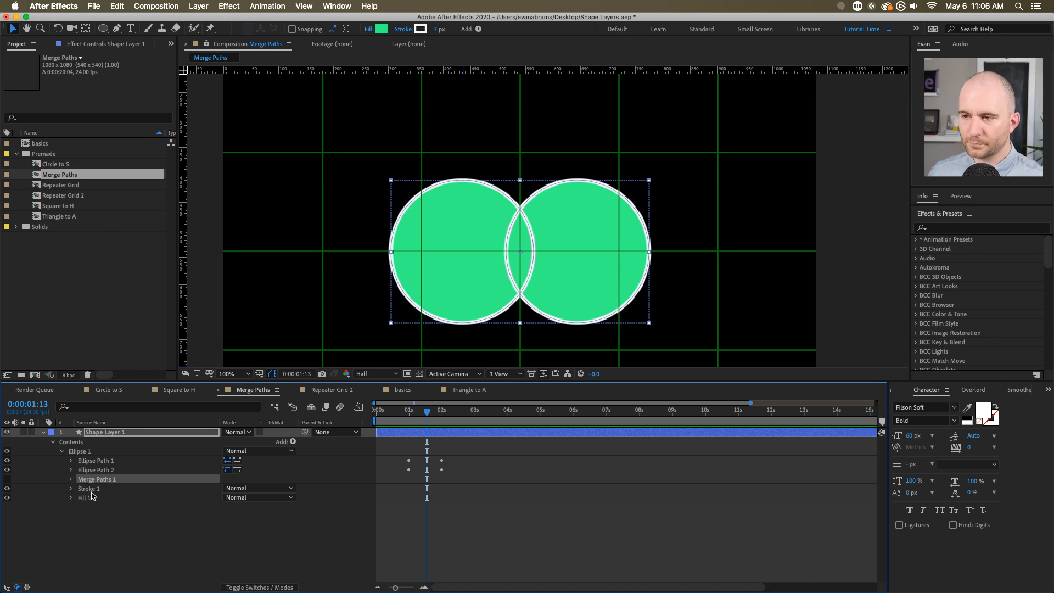
left_click(88, 490)
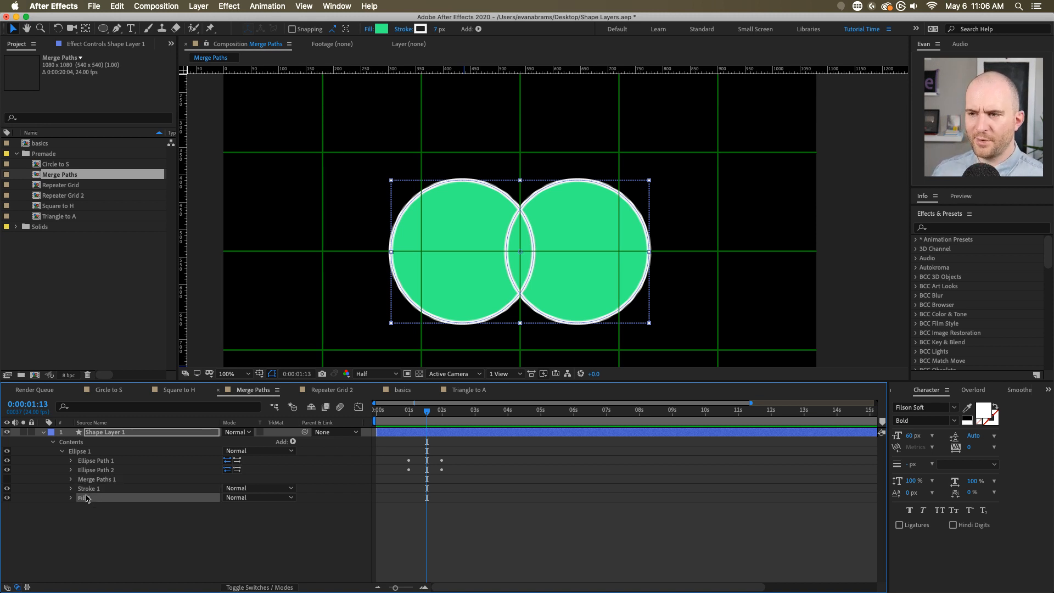
left_click_drag(86, 499, 87, 484)
left_click(87, 510)
left_click(84, 478)
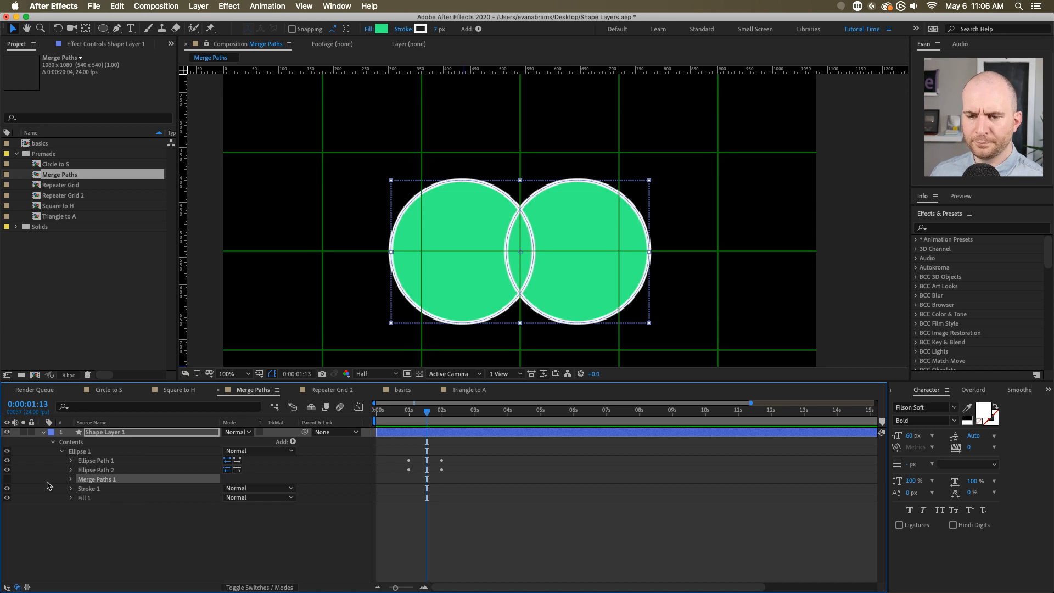
- Make Merge Paths 1 visible and expand it to examine how its Add mode joins the circles
left_click(6, 478)
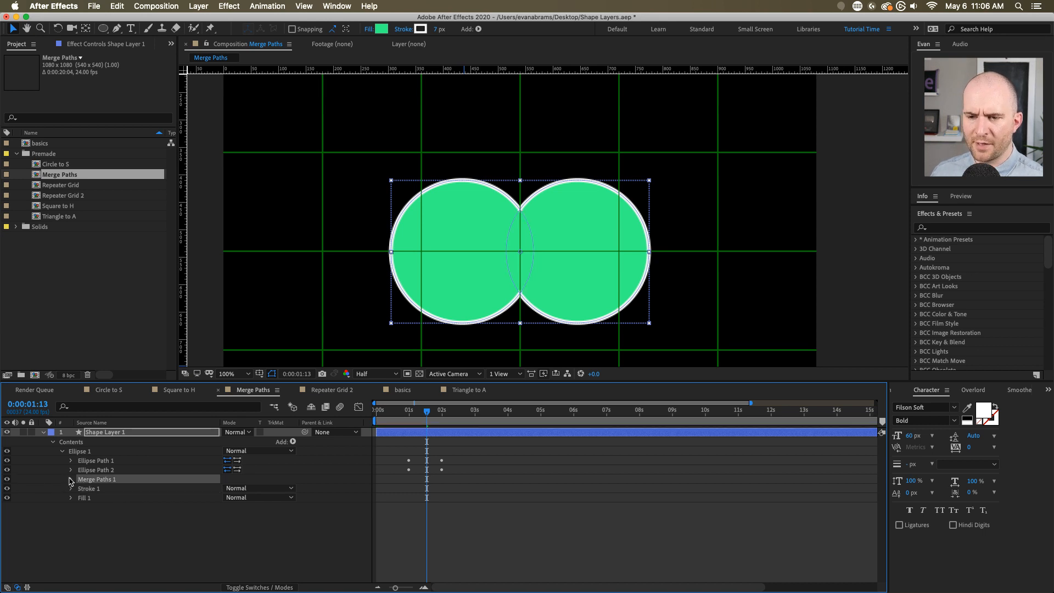
left_click(71, 480)
left_click(149, 490)
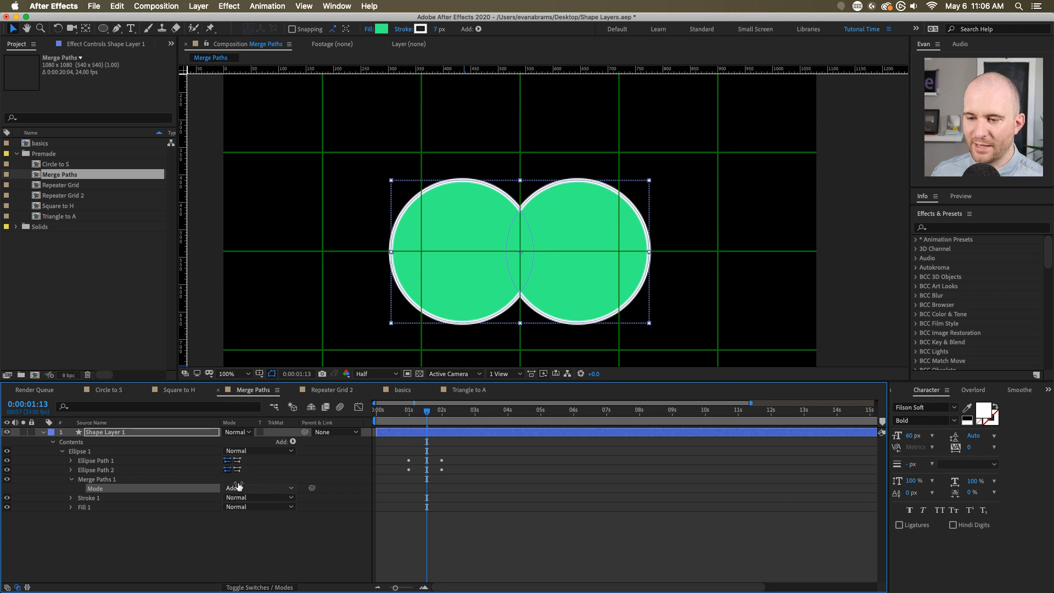
key("period")
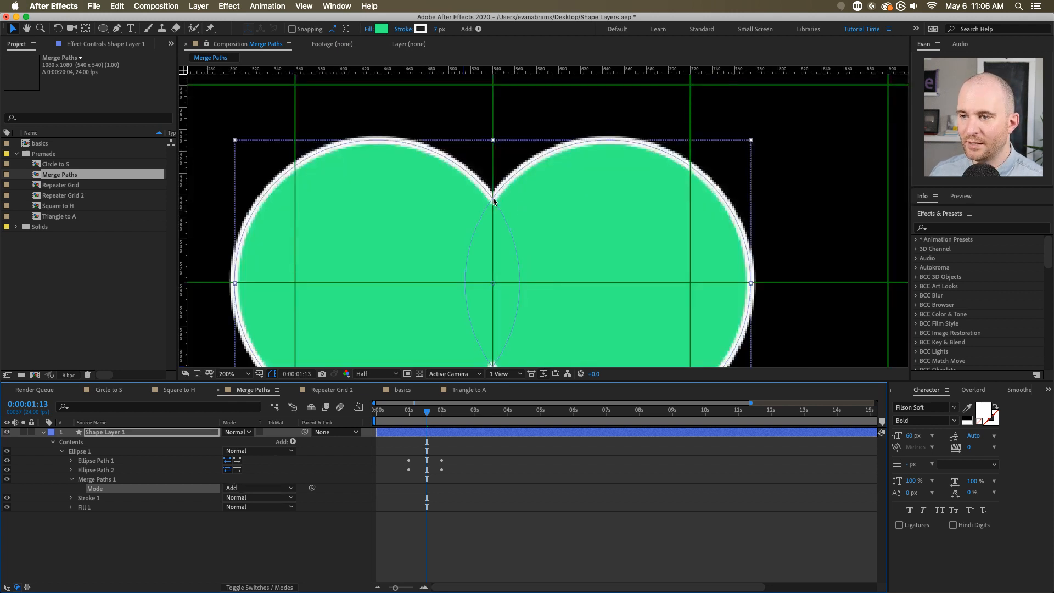
key("comma")
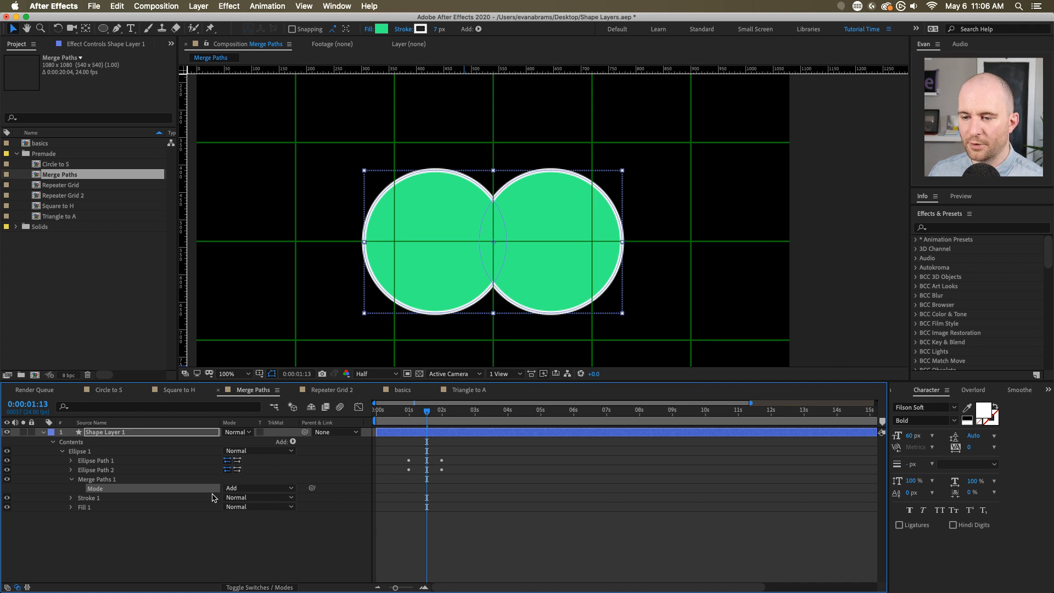
- Compare the circles' outlines with Merge Paths 1 hidden and shown in Add mode
left_click(241, 488)
left_click(245, 490)
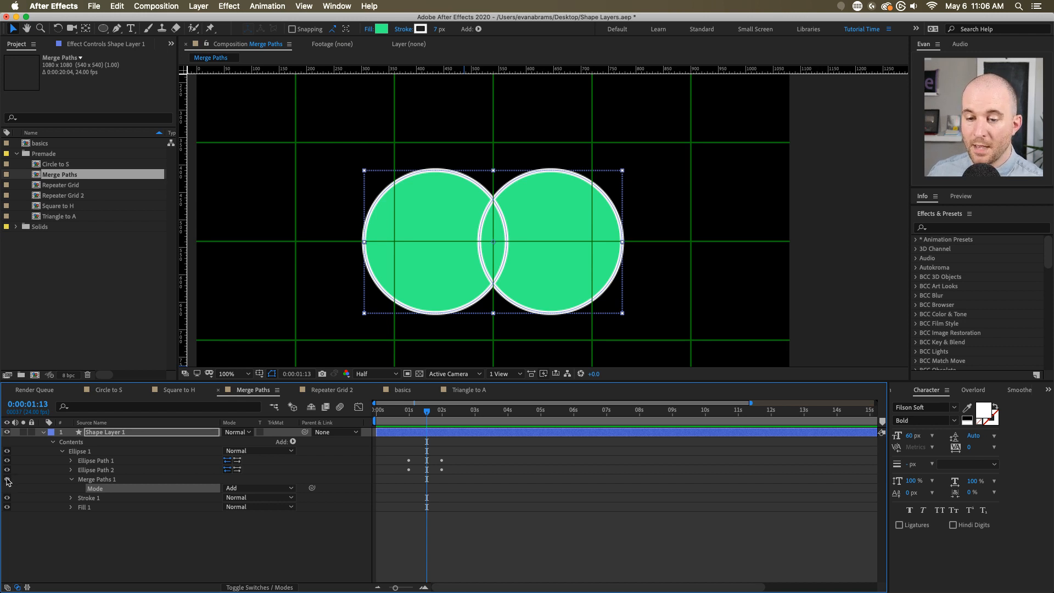
left_click(7, 480)
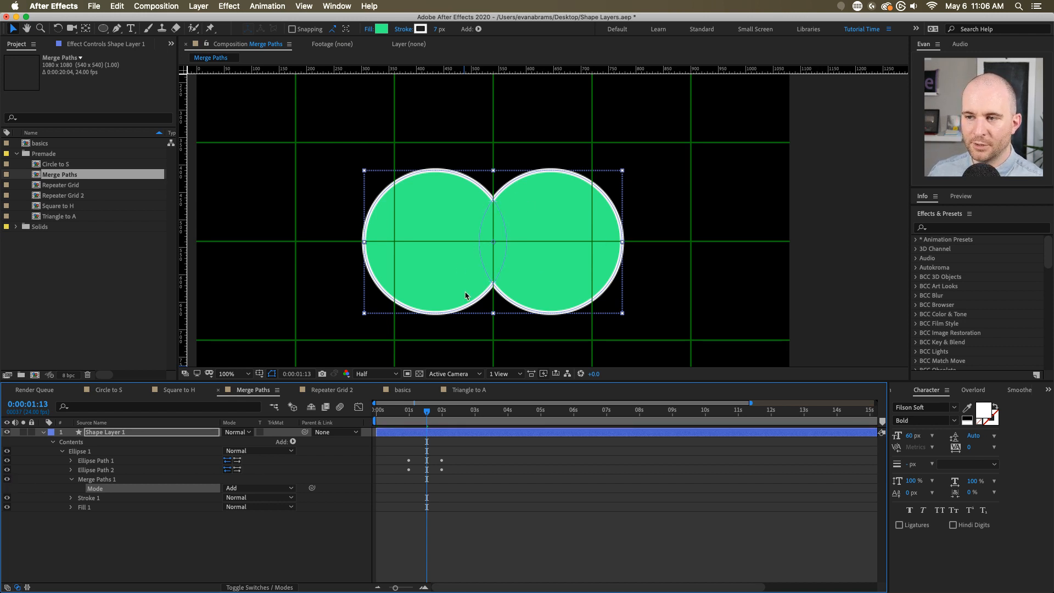
scroll(503, 195, "up", 1)
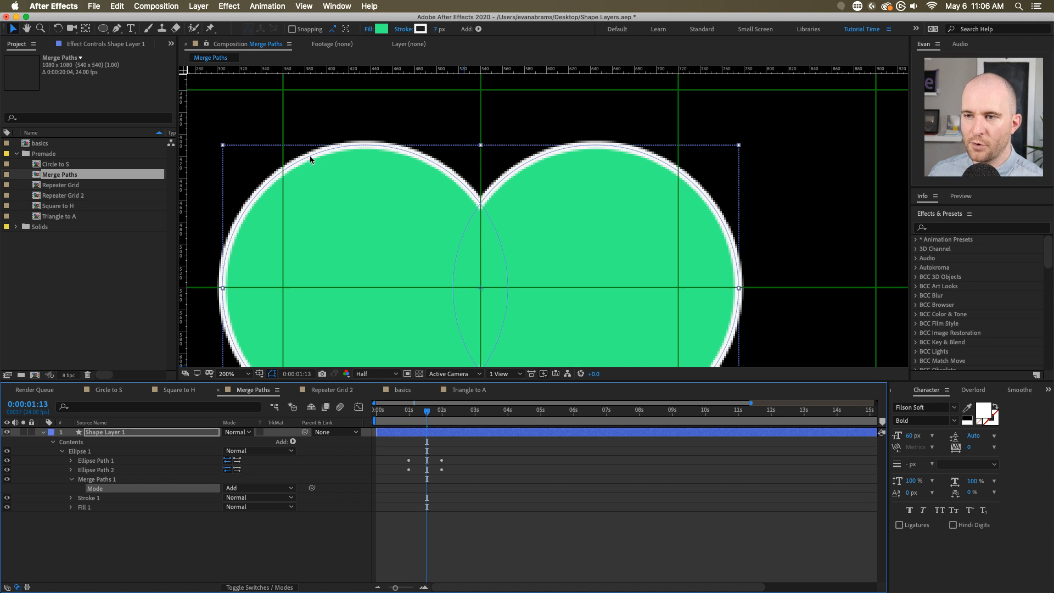
scroll(310, 159, "down", 1)
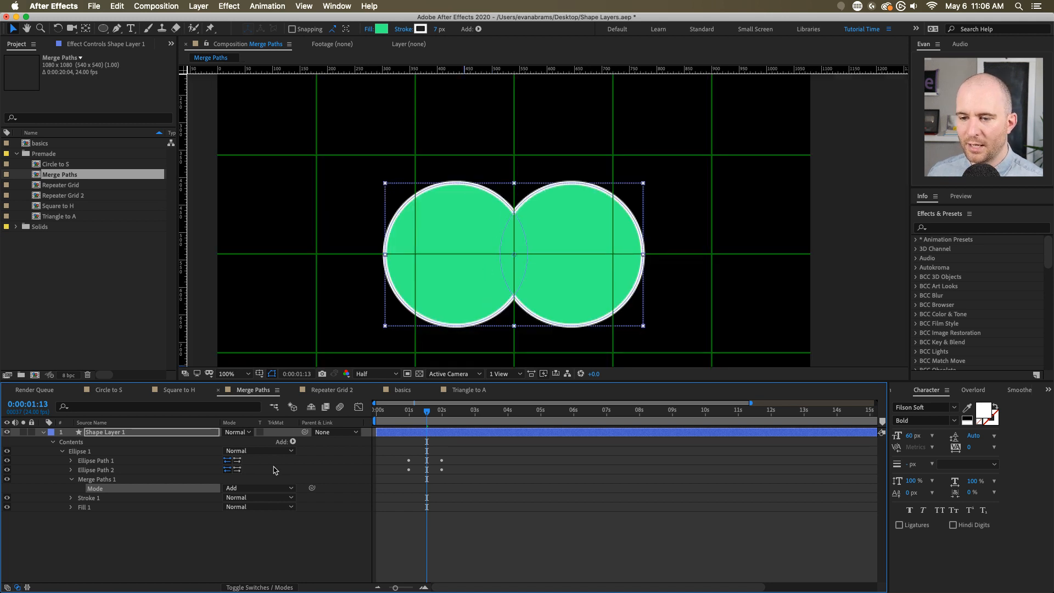
- Set Merge Paths 1's Mode to Subtract and check the roles of Ellipse Path 1 and Ellipse Path 2
left_click(233, 487)
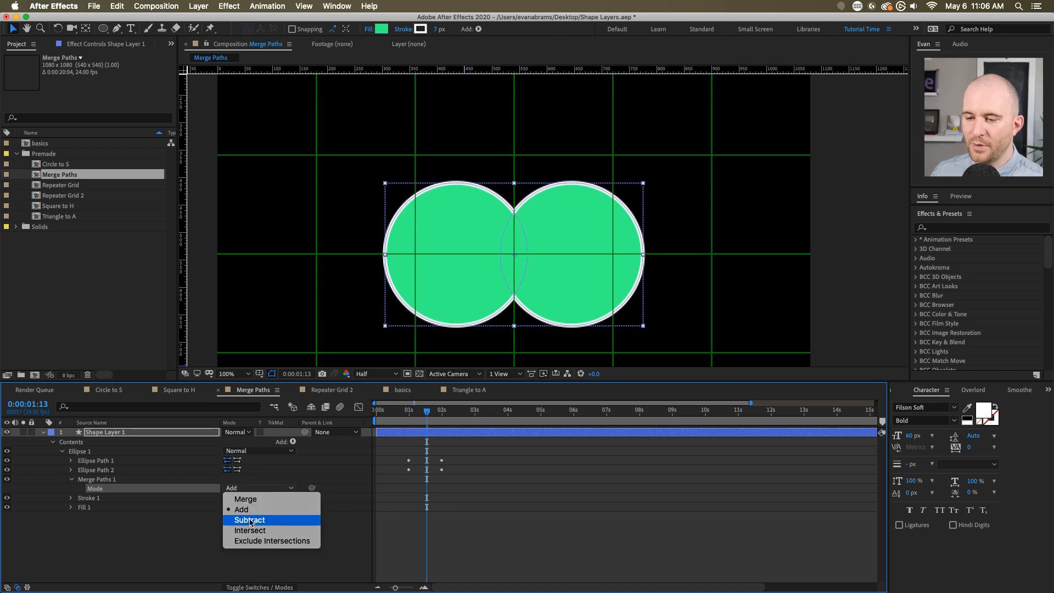
left_click(250, 520)
left_click(110, 461)
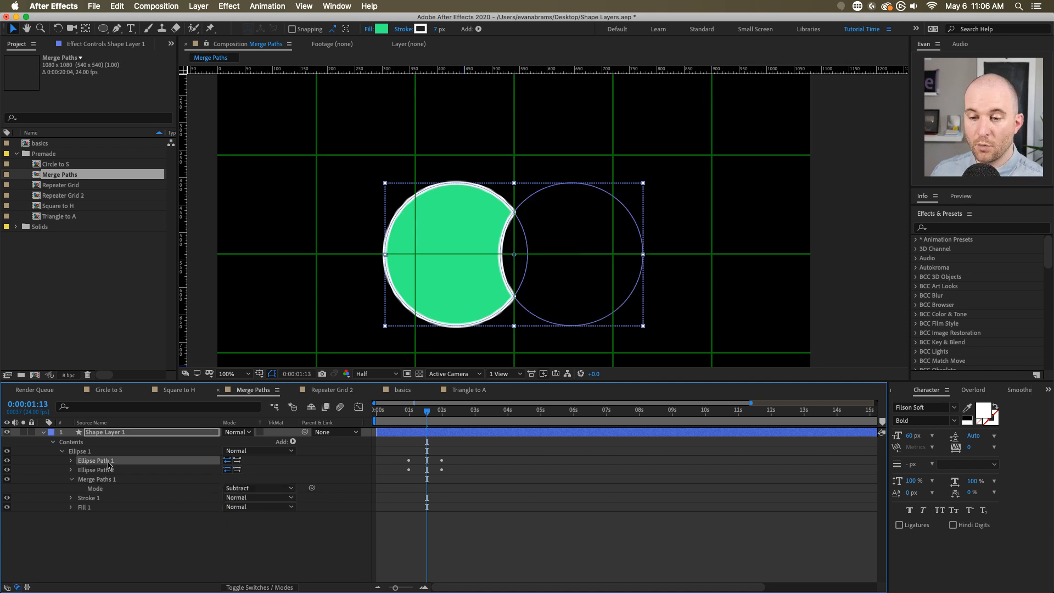
left_click(110, 470)
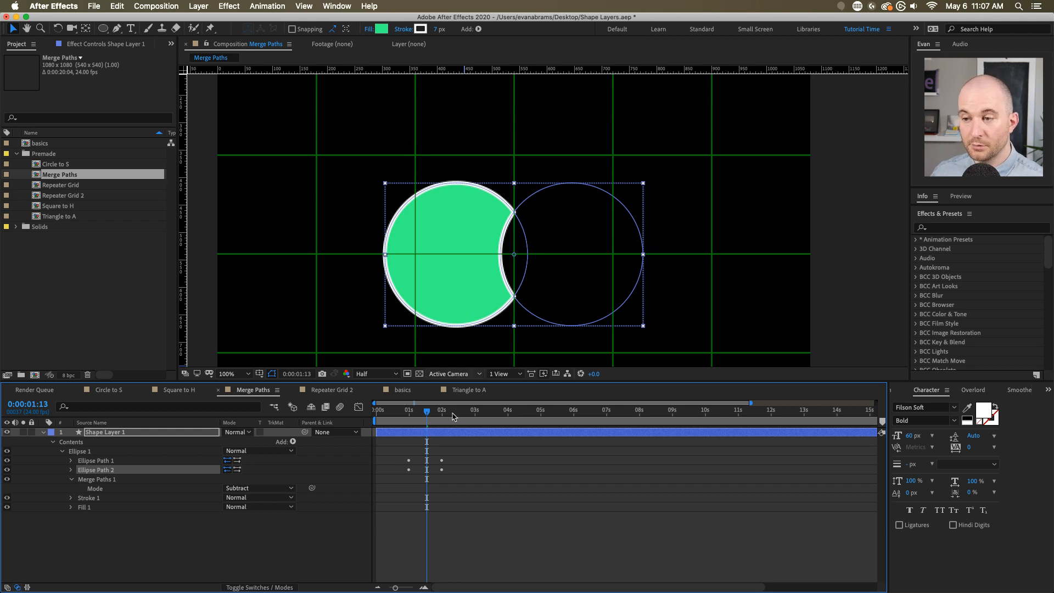
- Scrub through the subtracted circles' movement and stop at 0:00:01:16
left_click_drag(416, 412, 430, 433)
right_click(431, 433)
left_click(430, 433)
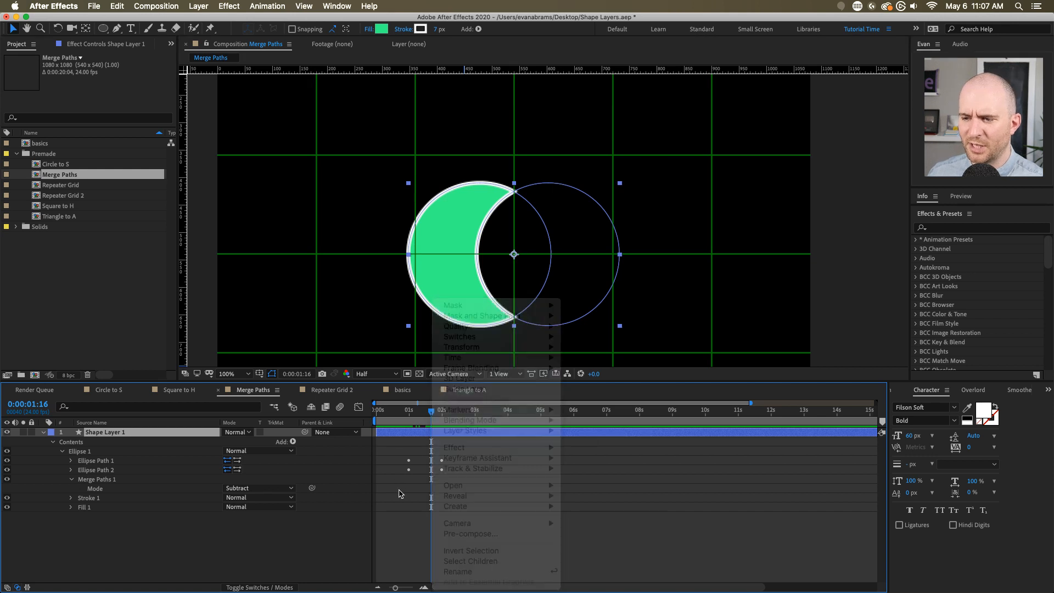
left_click(395, 436)
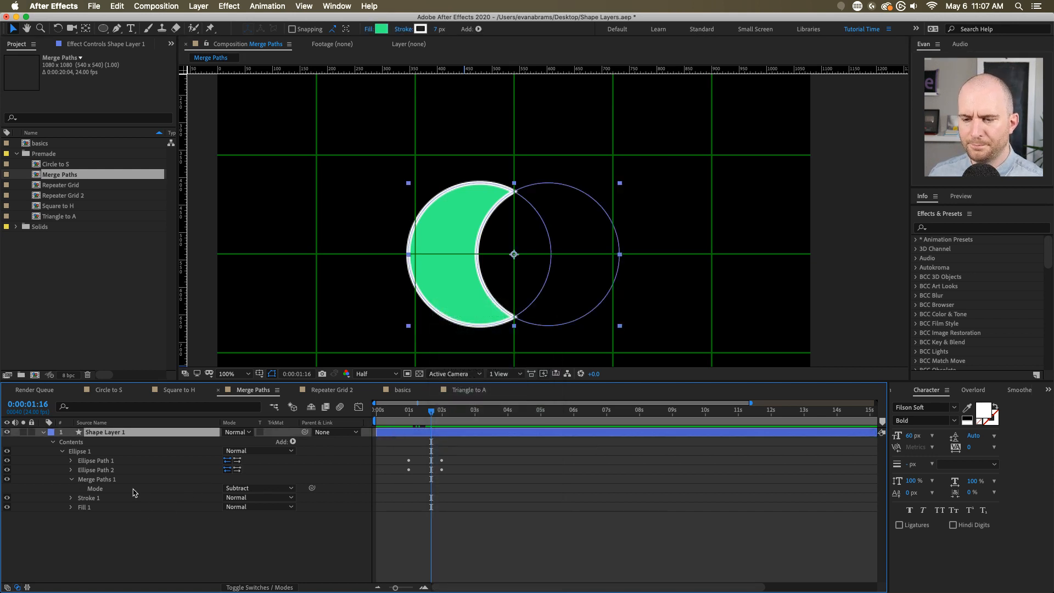
- Set Merge Paths 1's Mode to Intersect and scrub through the overlap of the circles
left_click(133, 488)
left_click(230, 488)
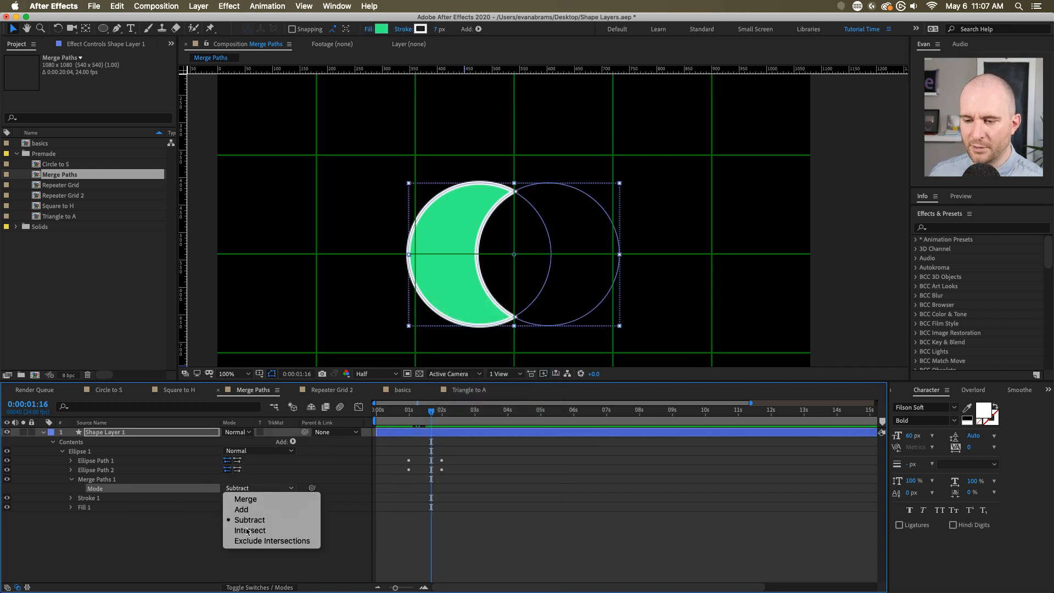
left_click(248, 530)
mouse_move(429, 414)
left_mouse_down()
mouse_move(442, 415)
mouse_move(410, 418)
mouse_move(431, 419)
left_mouse_up()
key("space")
- Set Merge Paths 1's Mode to Exclude Intersections and preview the animation from 0:00:00:19
left_click(283, 488)
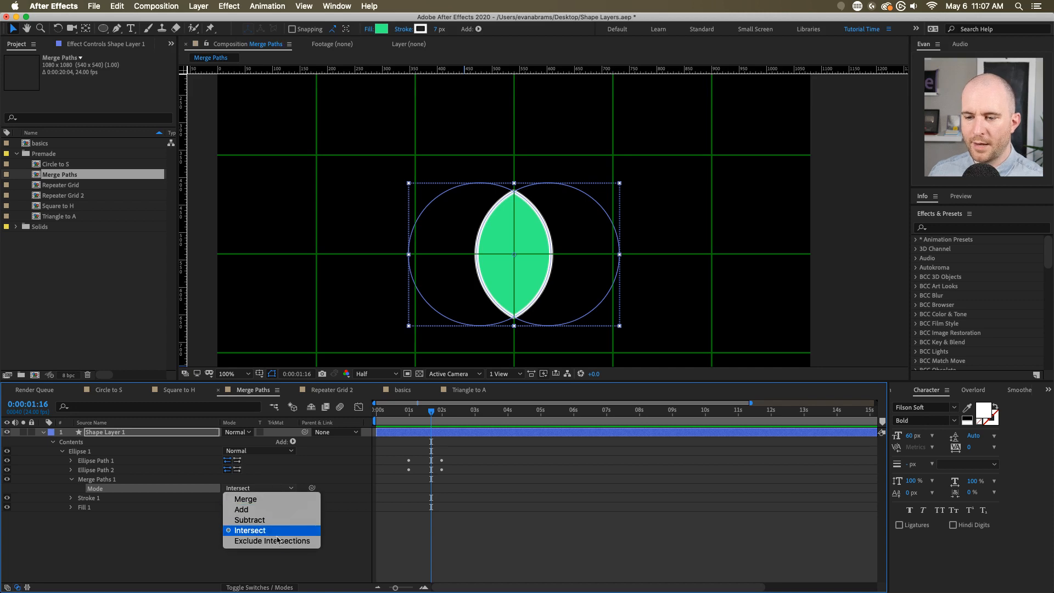
left_click(281, 541)
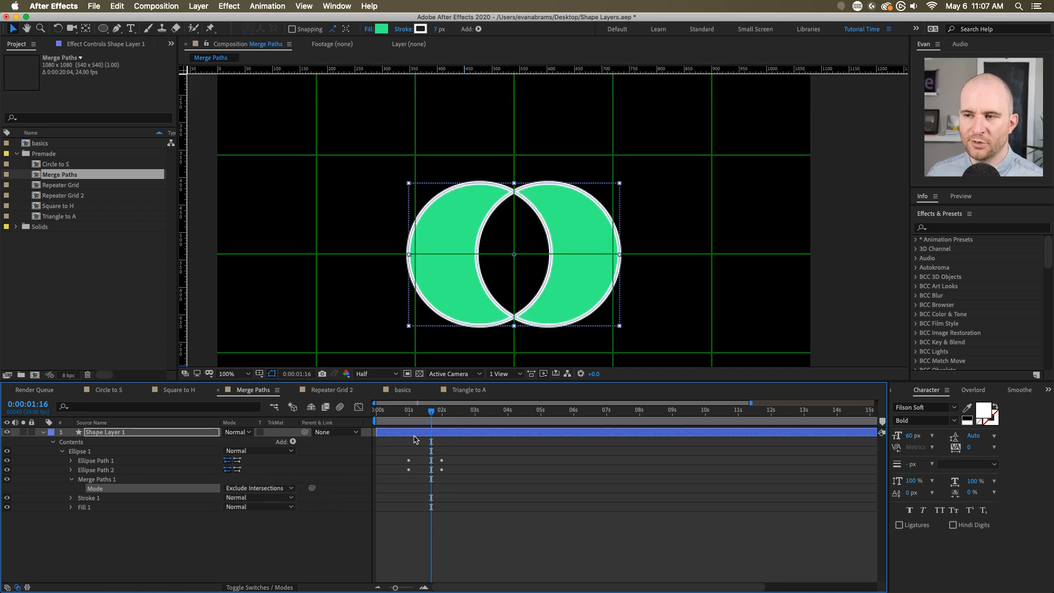
left_click(403, 413)
key("space")
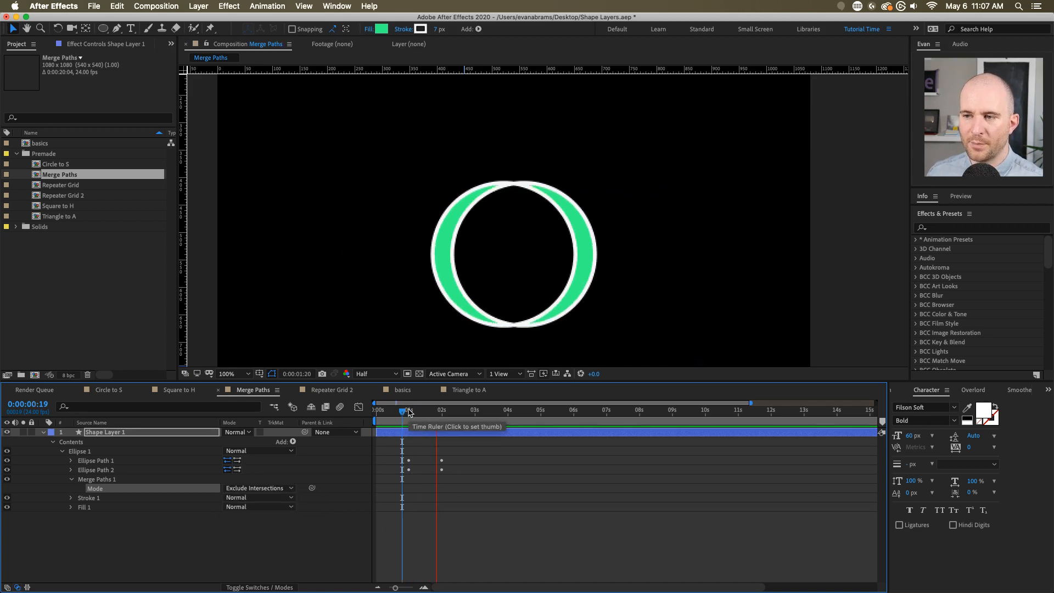
- Preview the excluded intersections again from 0:00:01:07 and go to 0:00:00:17
left_click(420, 413)
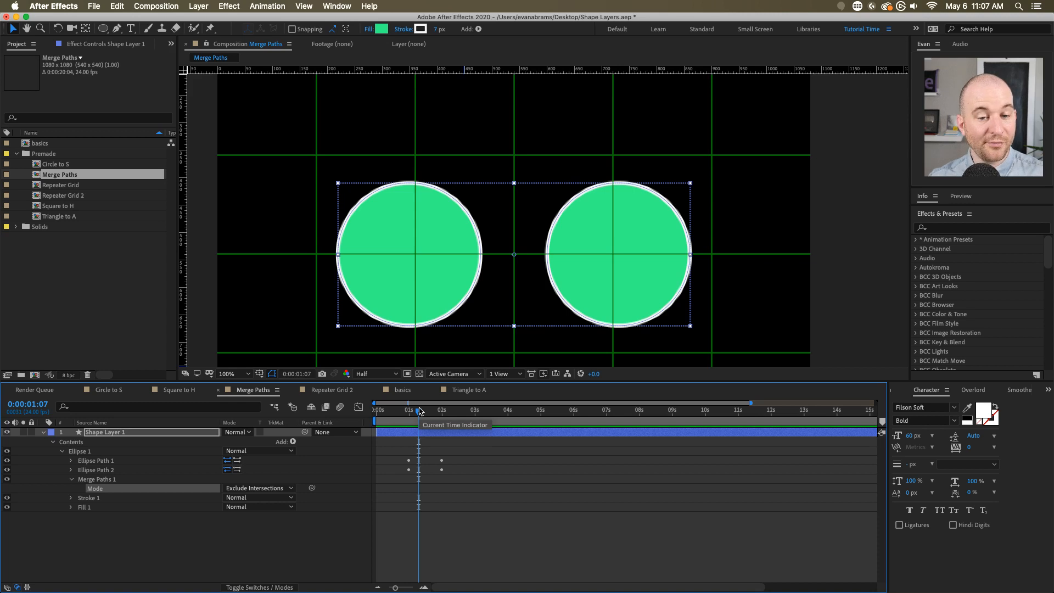
key("space")
key("space")
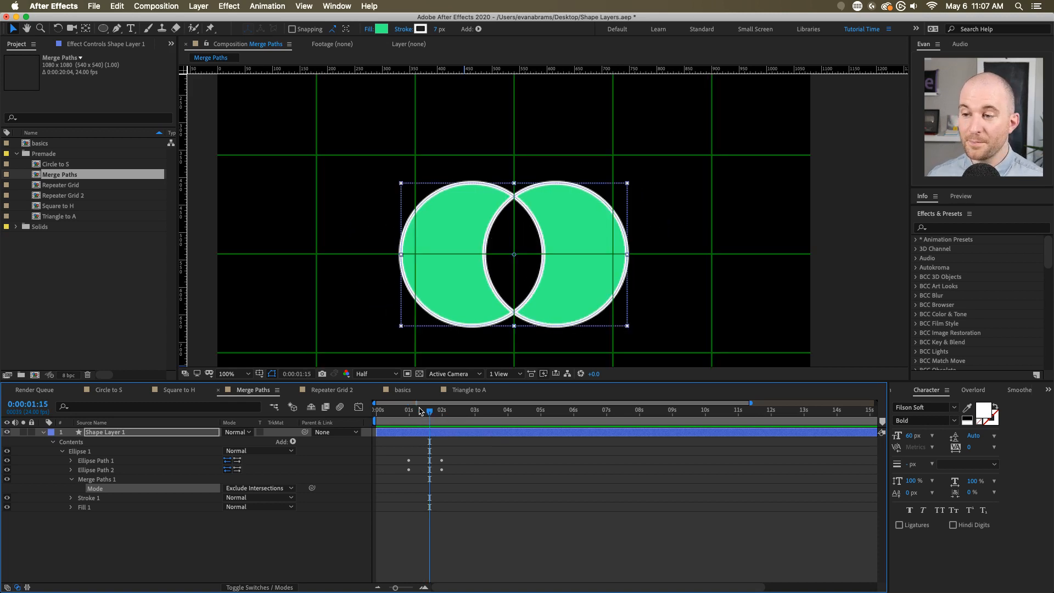
left_click_drag(424, 412, 404, 429)
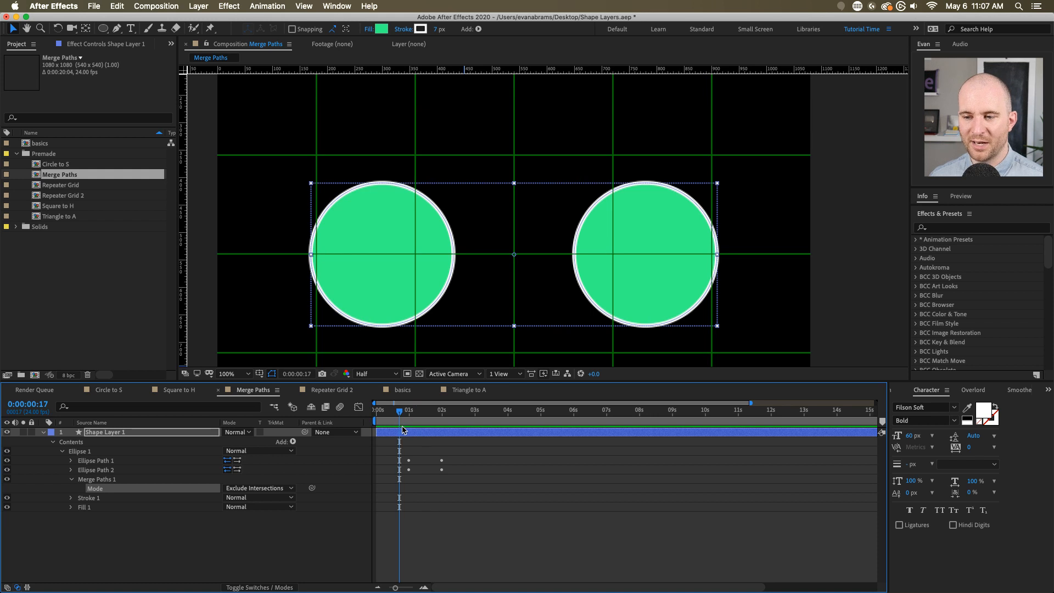
- Return to the Triangle to A composition, select Merge Paths 1's Mode, and preview the animation from 0:00:00:07
left_click(470, 391)
left_click(128, 488)
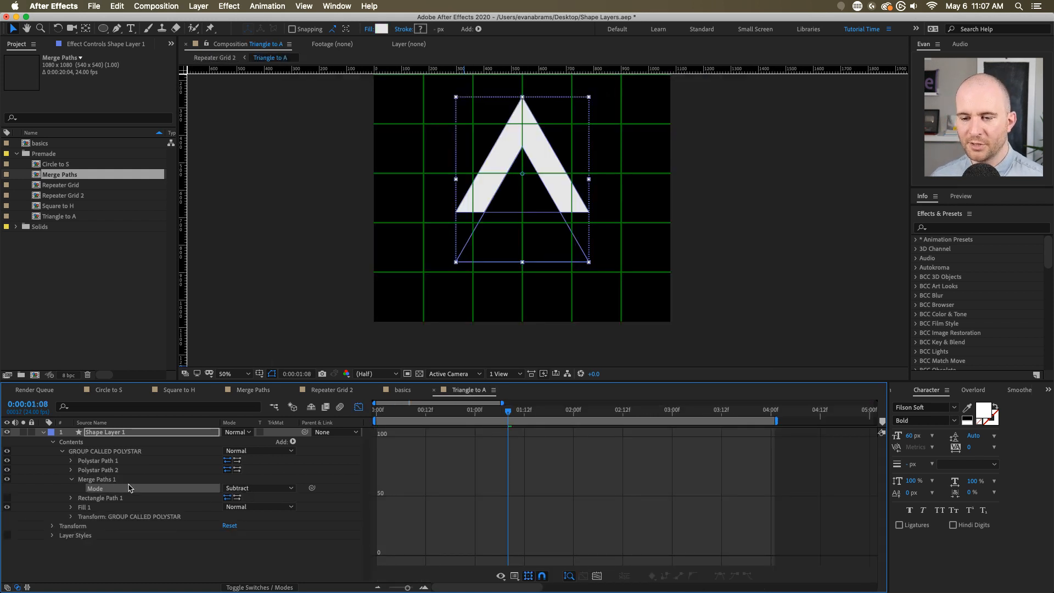
key("space")
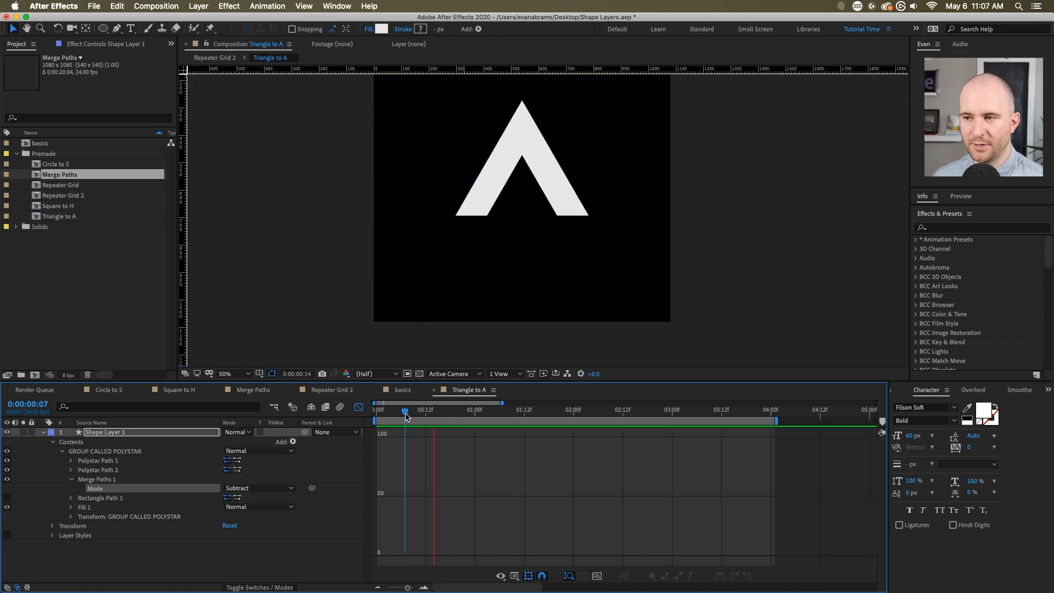
key("space")
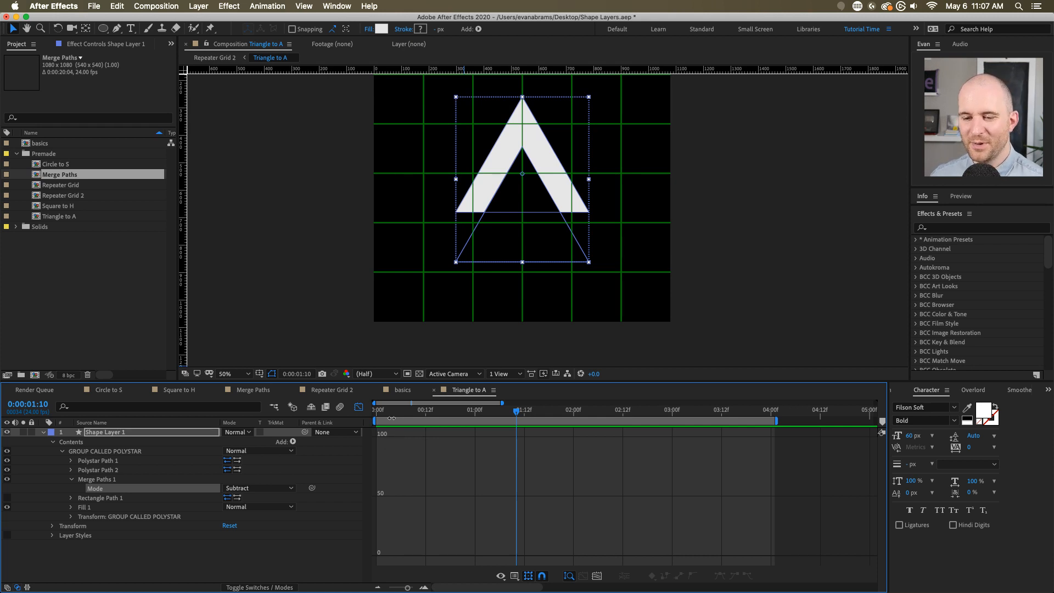
- Make Rectangle Path 1 visible, return from the Graph Editor to the layer bars, and briefly play the animation
left_click(7, 498)
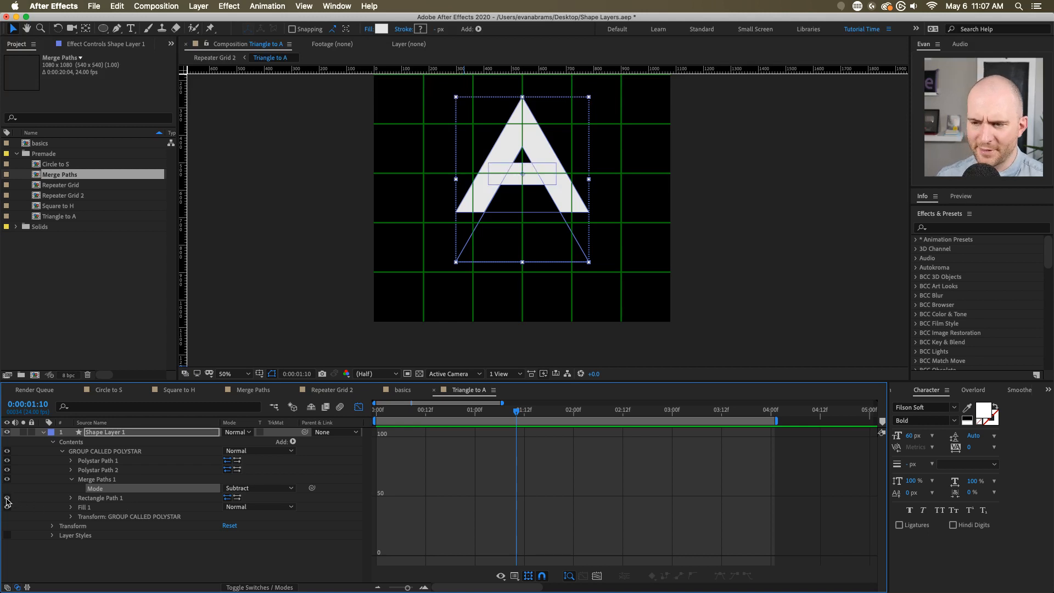
left_click(359, 407)
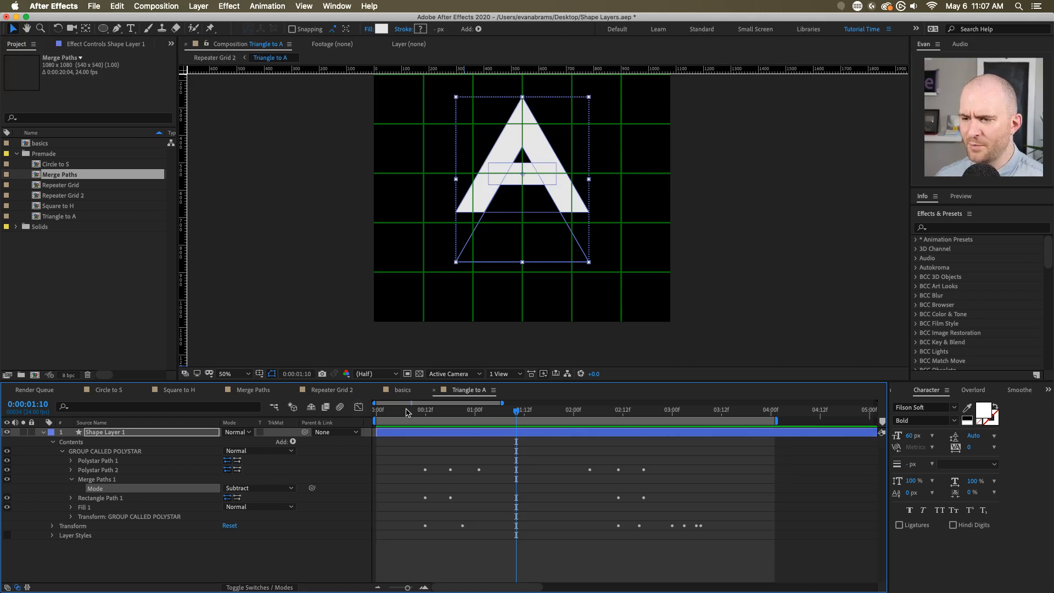
key("space")
key("space")
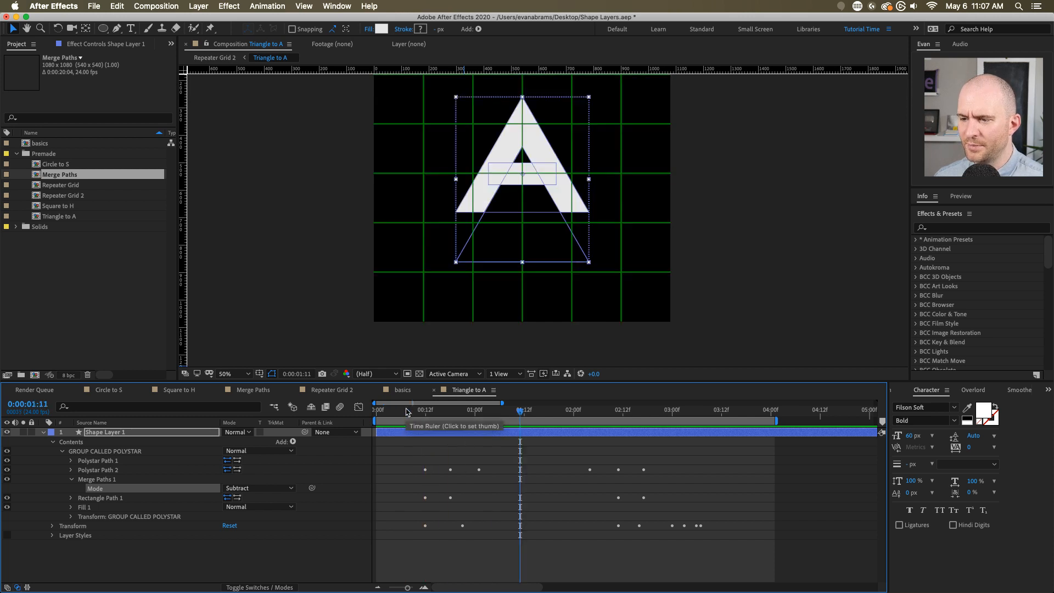
- Select Merge Paths 1 and preview the triangle turning into the A from 0:00:00:11
left_click(421, 410)
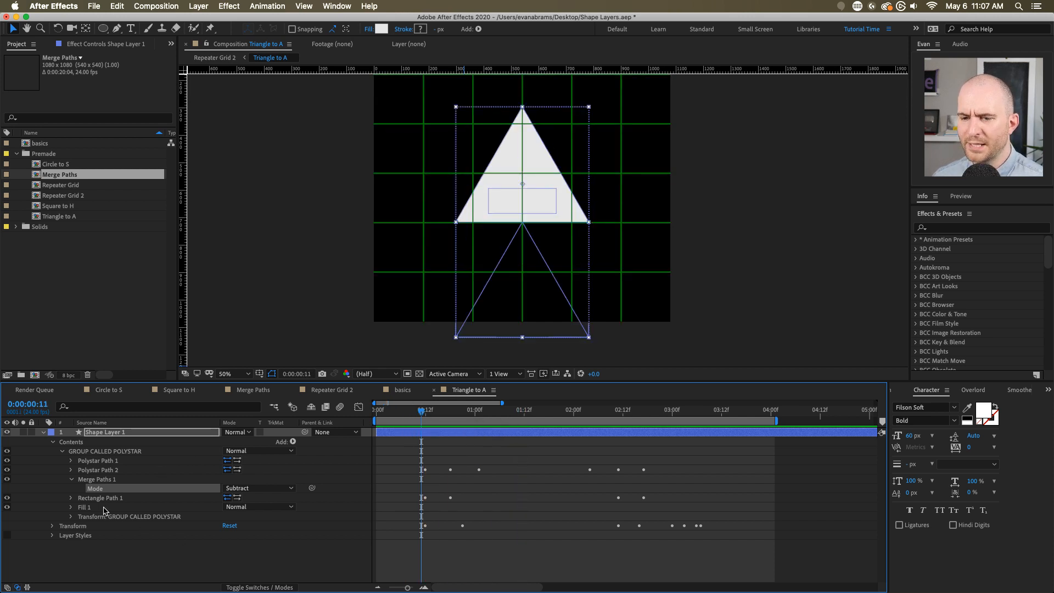
left_click(112, 481)
key("space")
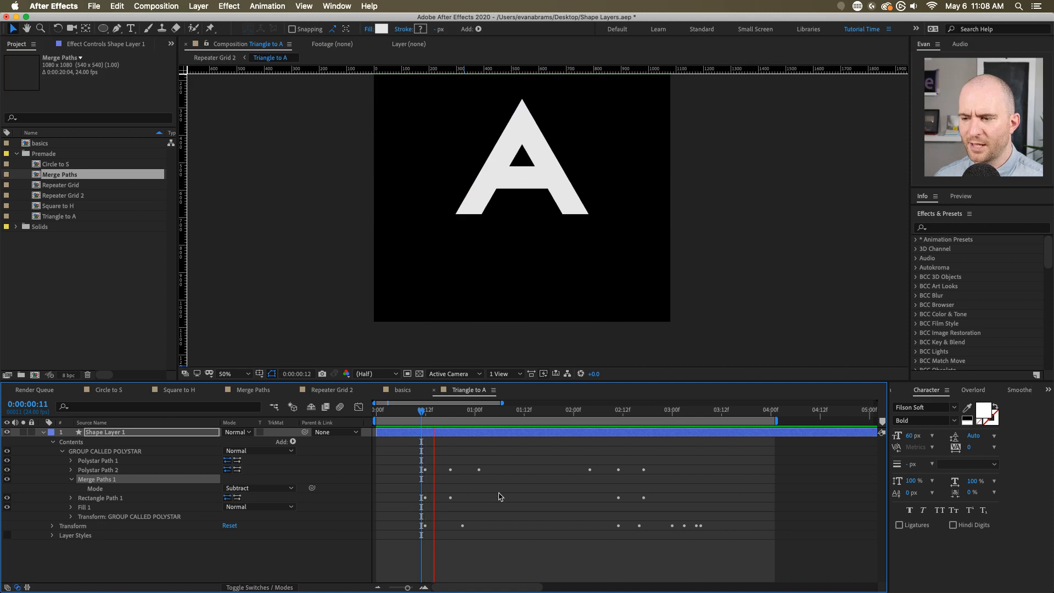
key("space")
- Reveal only the keyframed properties of Shape Layer 1 and preview the animation from 0:00:00:11
left_click(506, 441)
key("u")
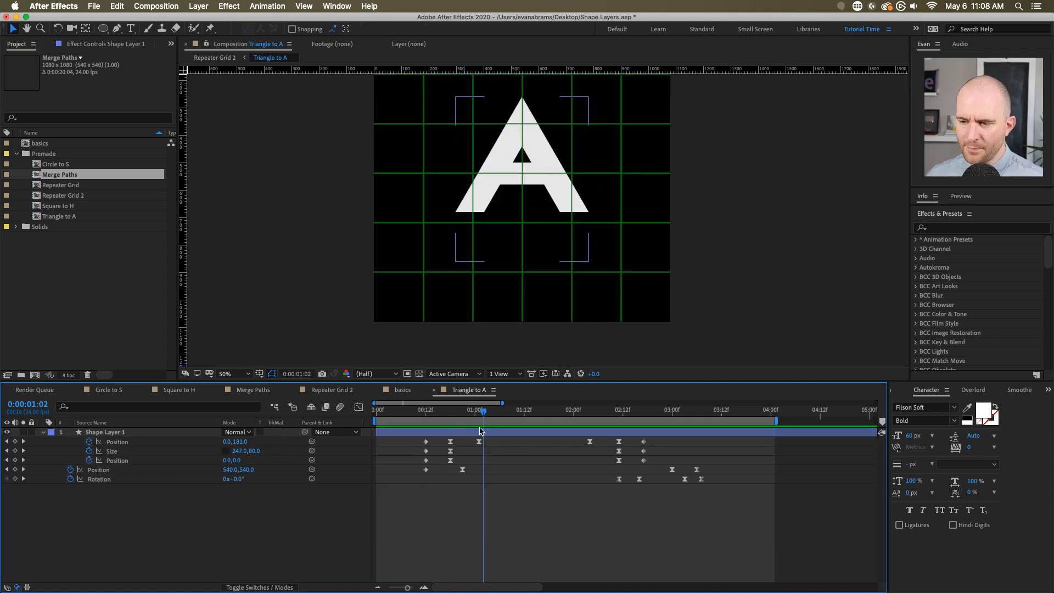
left_click(422, 412)
key("space")
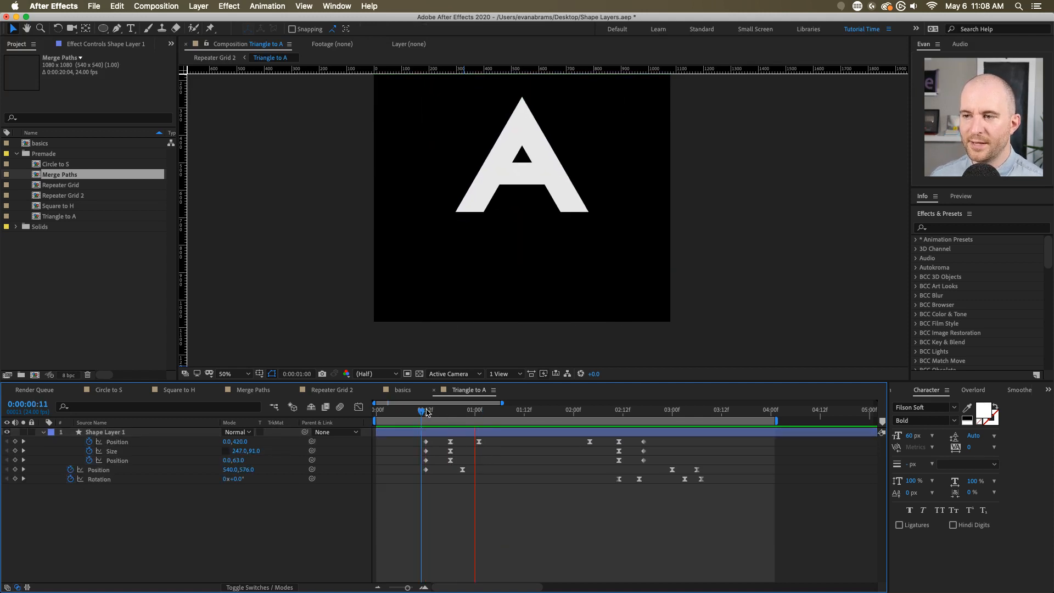
- Preview the transformation from 0:00:00:02 and again from 0:00:00:10
left_click_drag(427, 412, 384, 412)
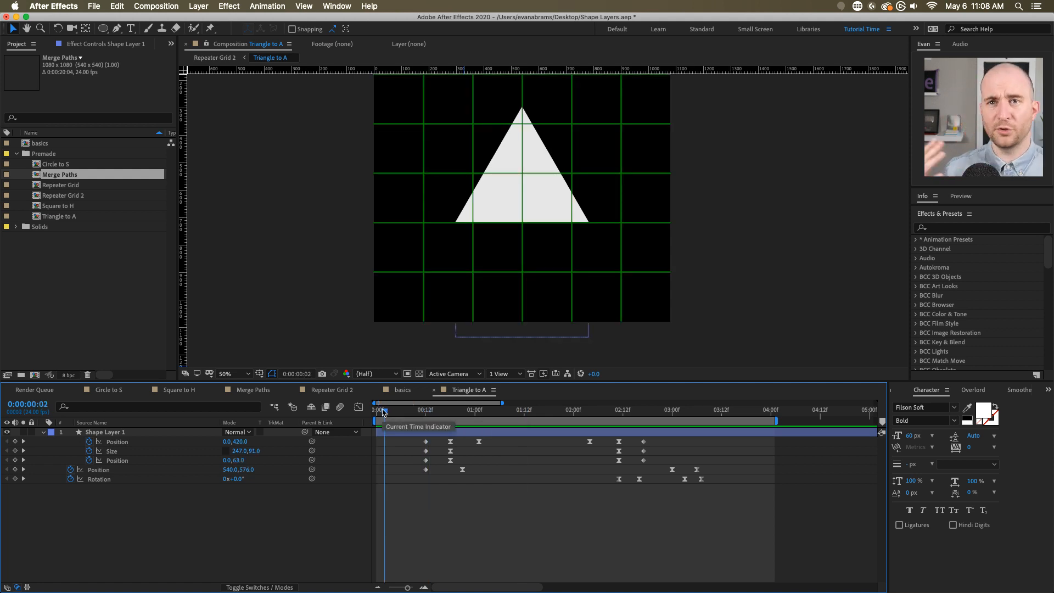
key("space")
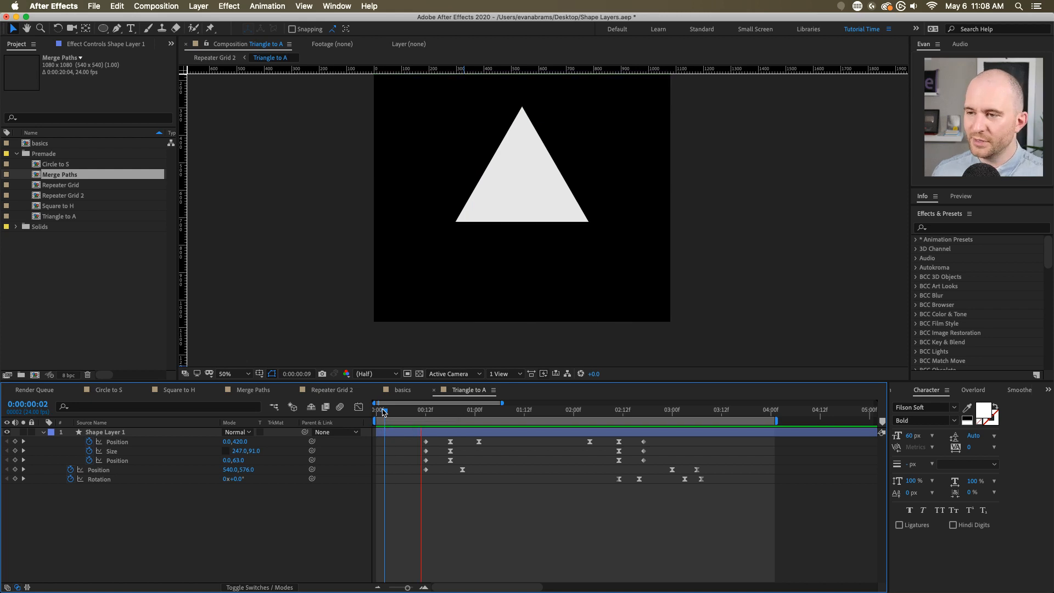
left_click_drag(472, 410, 427, 411)
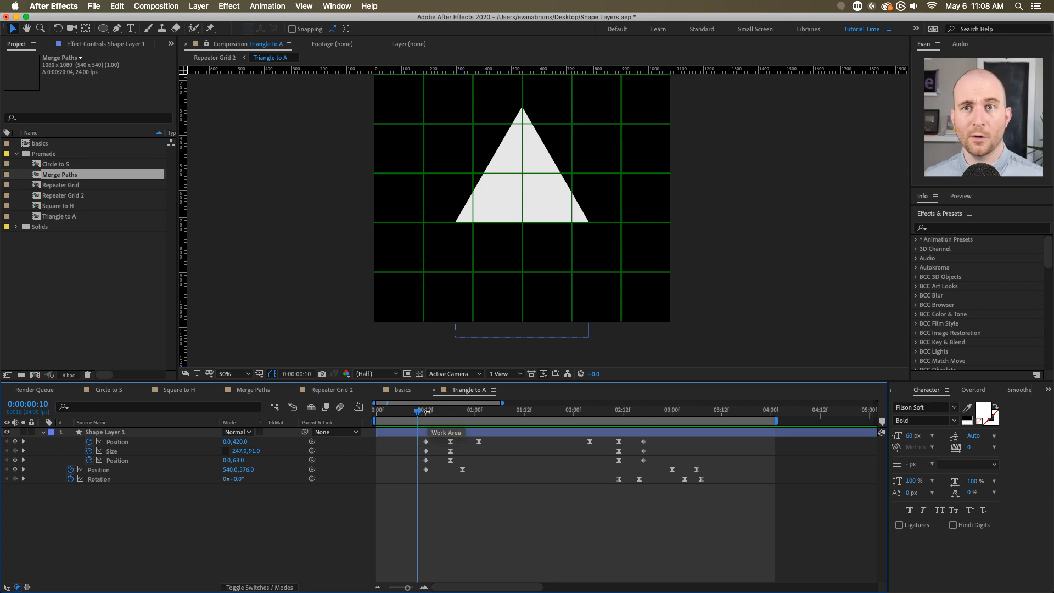
key("space")
key("space")
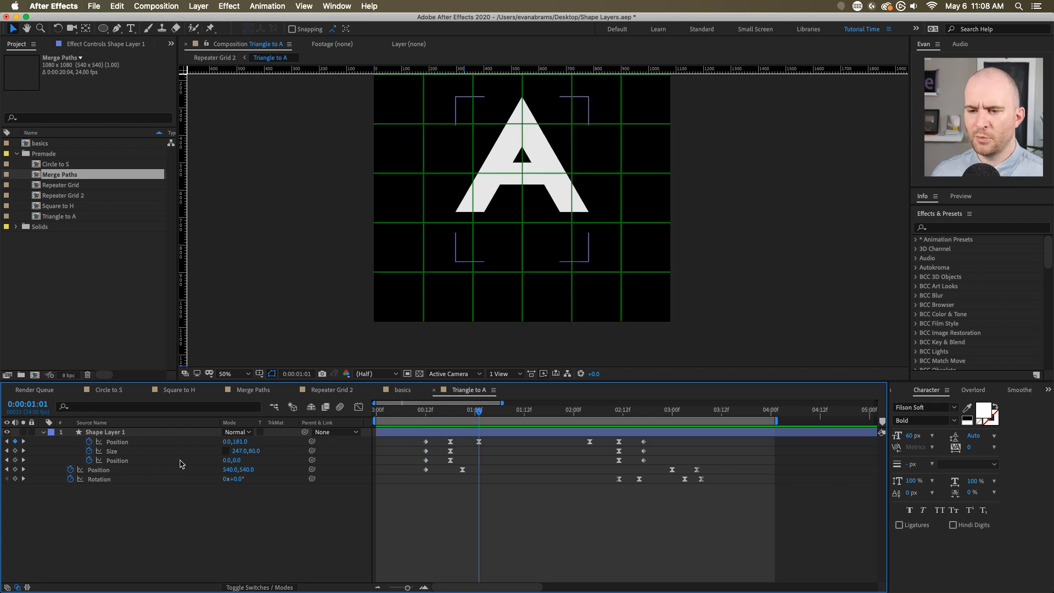
- Select the layer's Rotation and Position and the rectangle's Position together to examine their keyframes, and clear the selection
left_click(109, 478)
left_click(109, 470, "super")
left_click(127, 460, "super")
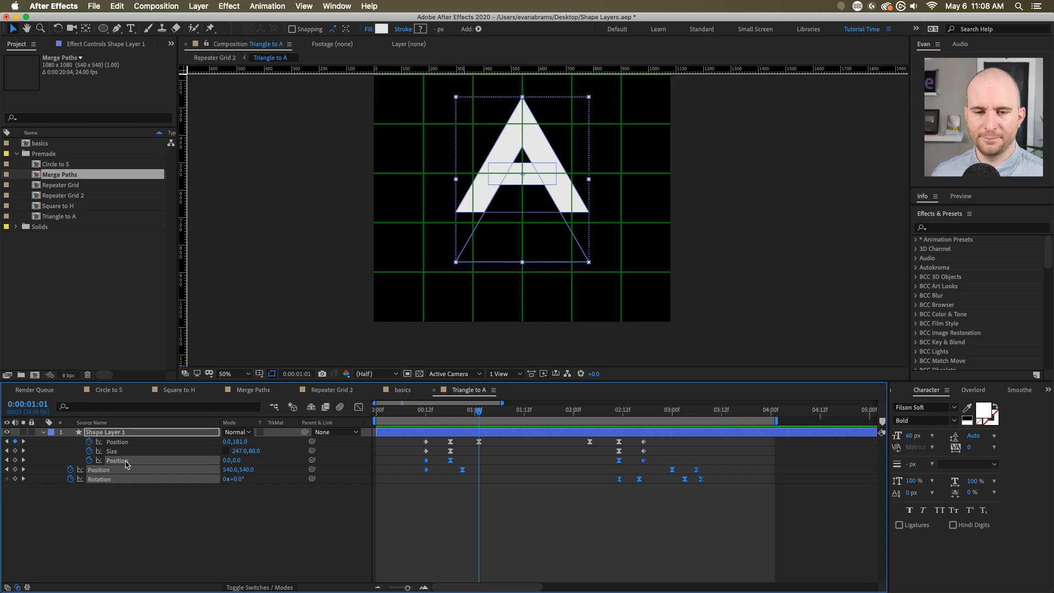
left_click(151, 499)
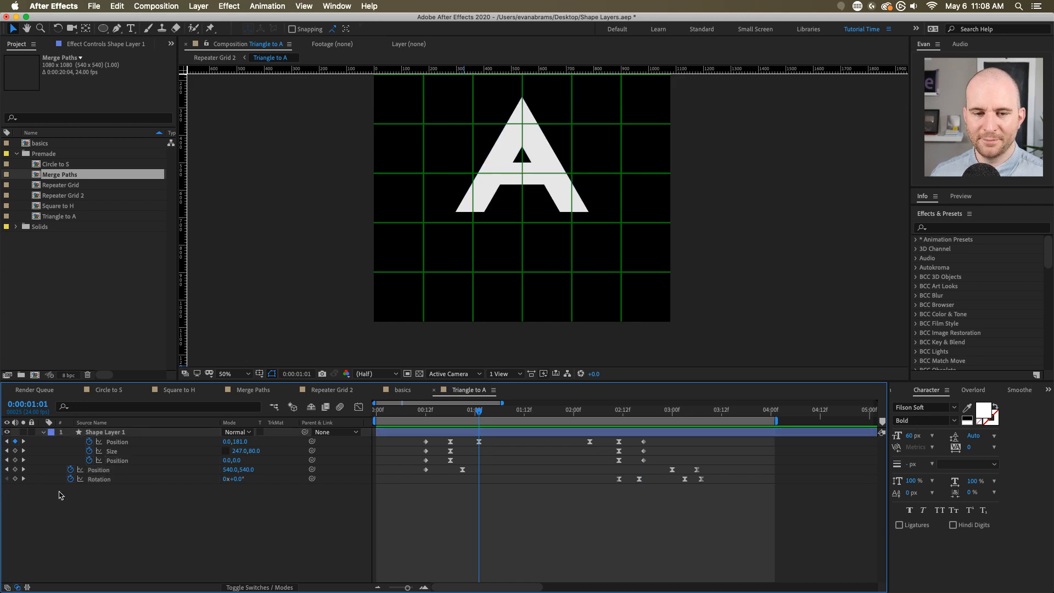
- Select the second polystar's Position and preview its movement from 0:00:00:12
left_click(129, 442)
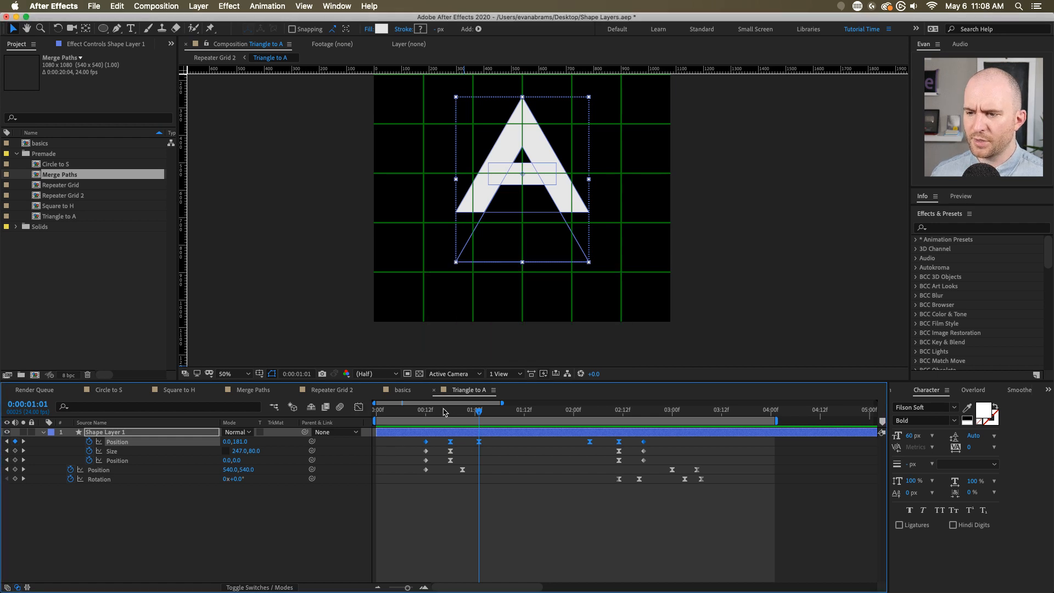
left_click_drag(444, 411, 427, 412)
key("space")
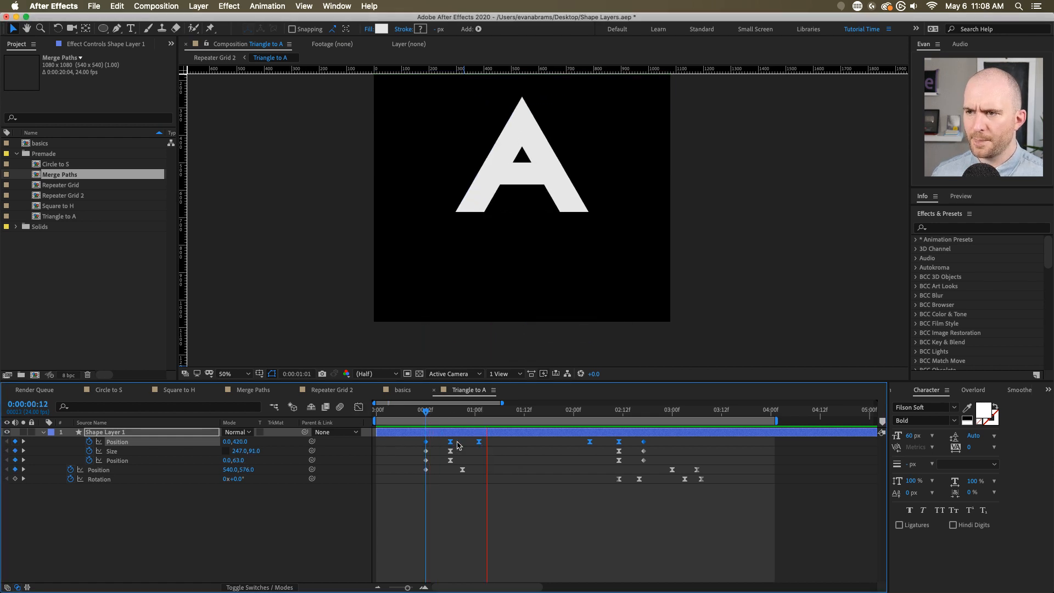
key("space")
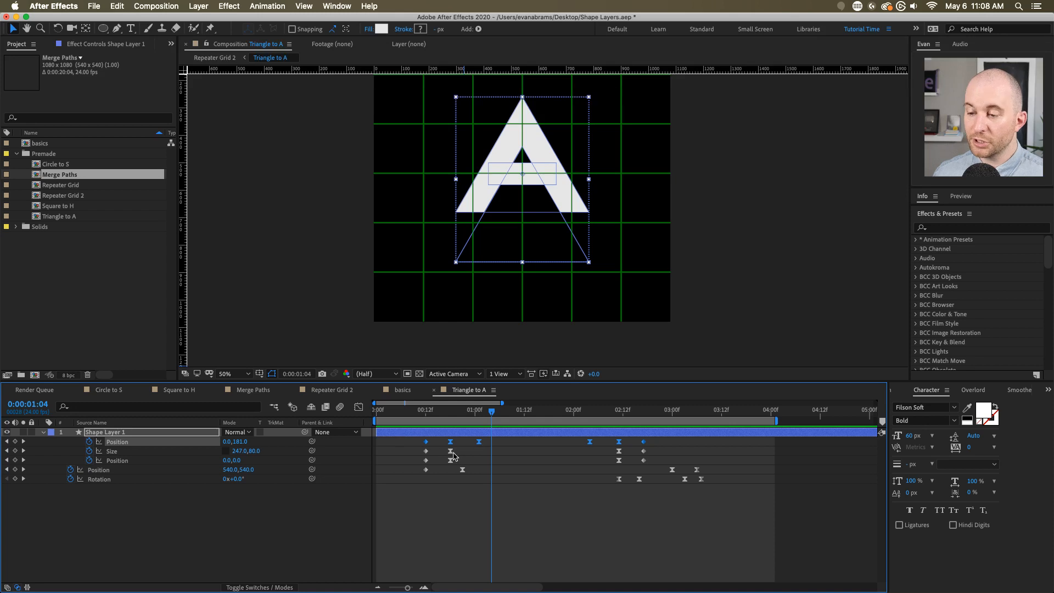
- Show the second polystar's Position as a value graph in the Graph Editor
key("shift+F3")
left_click(515, 575)
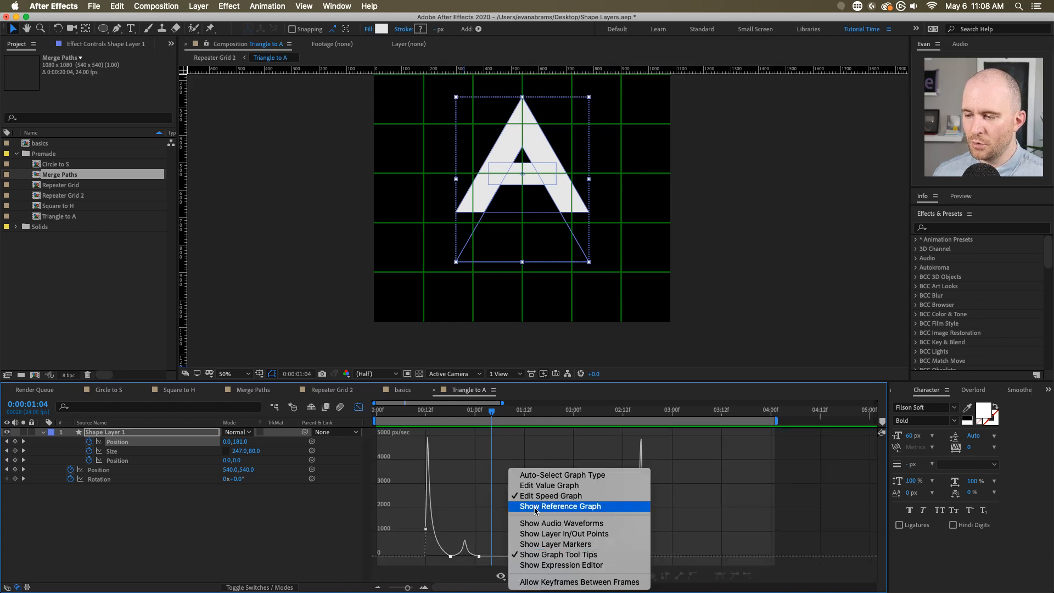
left_click(536, 488)
scroll(462, 502, "up", 3)
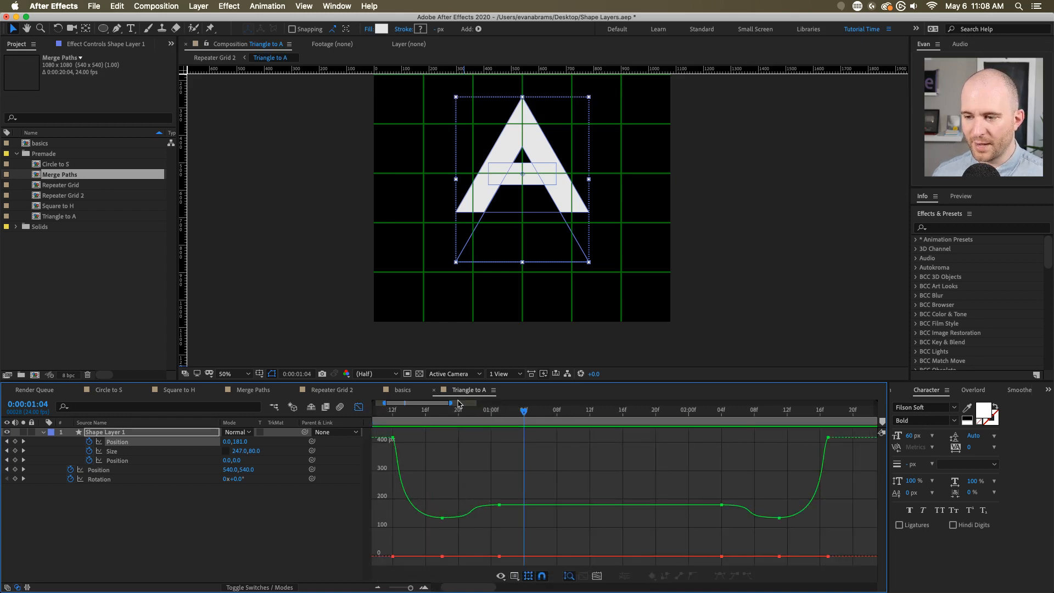
- Scrub along the polystar's Position curve to 0:00:01:01 and preview its motion from 0:00:00:12
left_click(393, 416)
left_click_drag(393, 415, 504, 420)
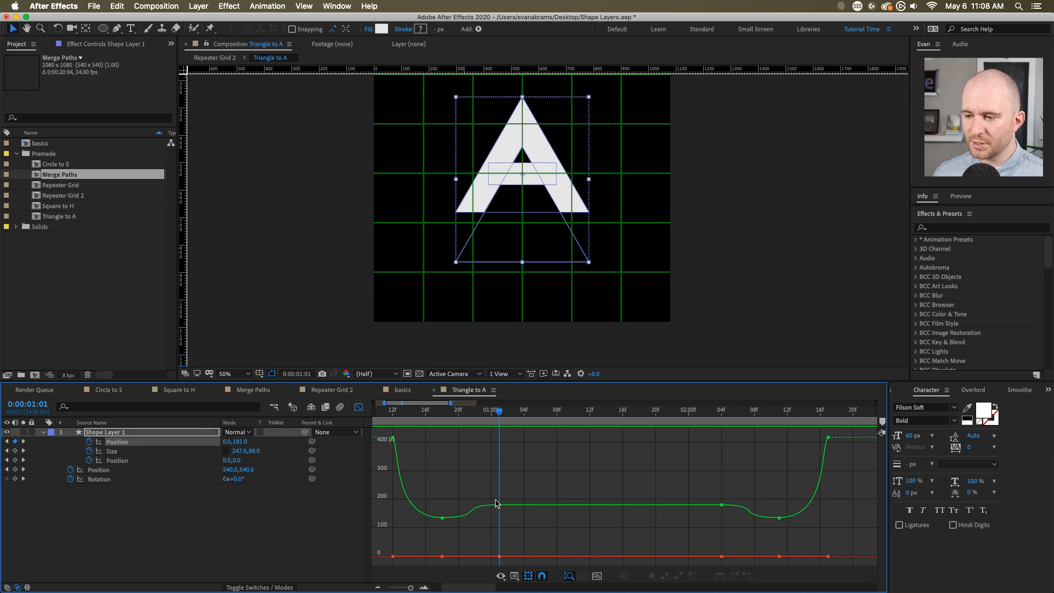
left_click(395, 415)
key("space")
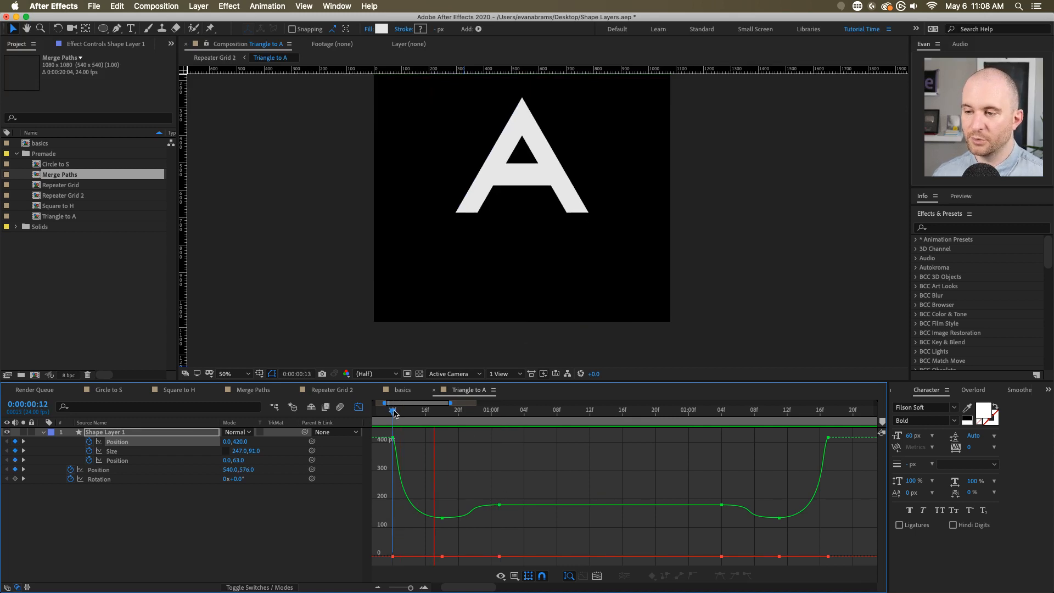
key("space")
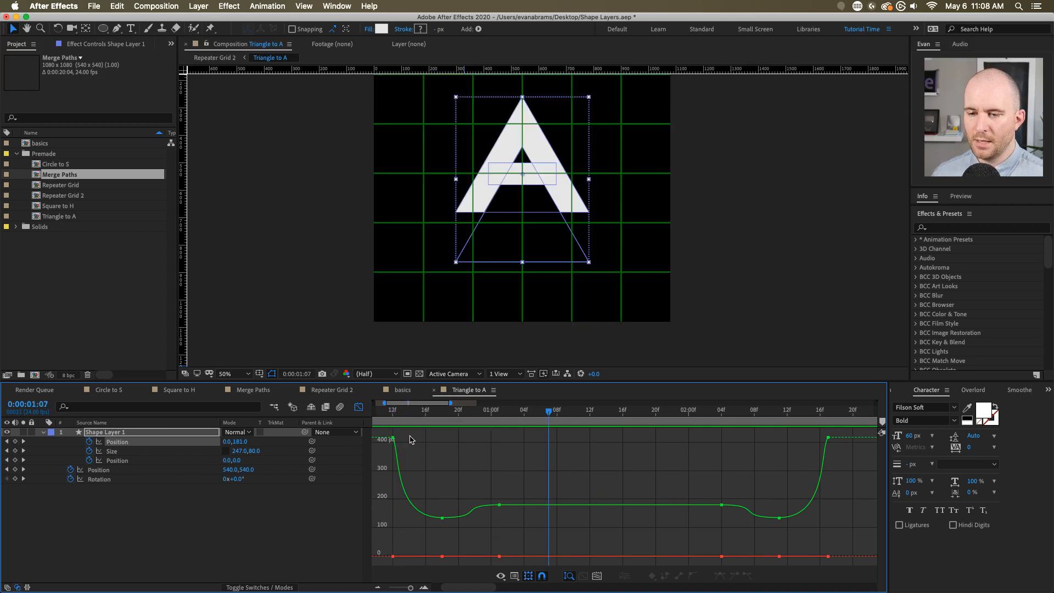
- Leave the Graph Editor, select the layer's own Position, and preview its movement from 0:00:00:12
key("shift+F3")
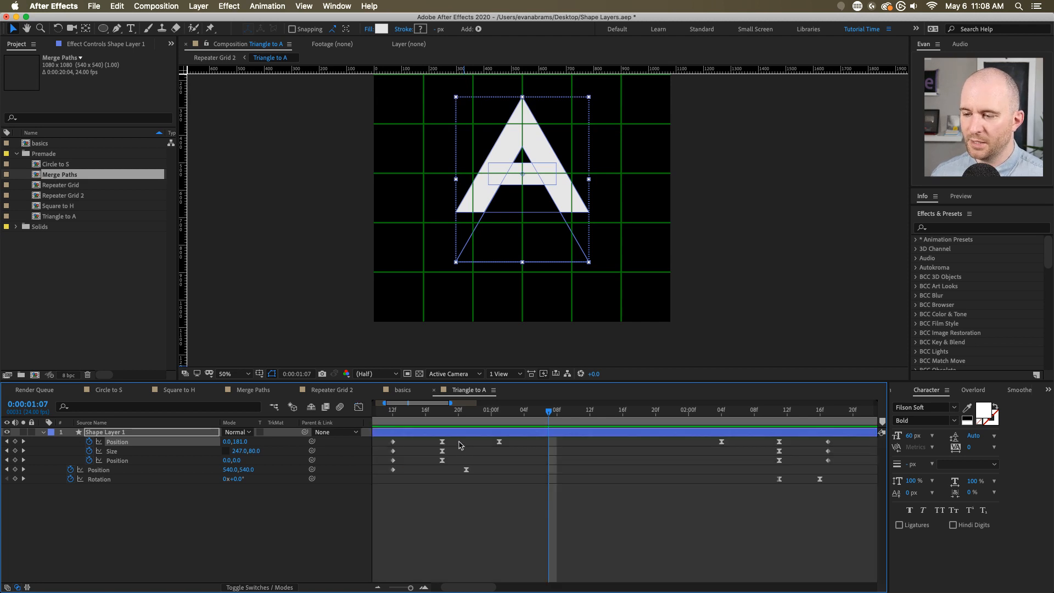
left_click(132, 471)
left_click(394, 416)
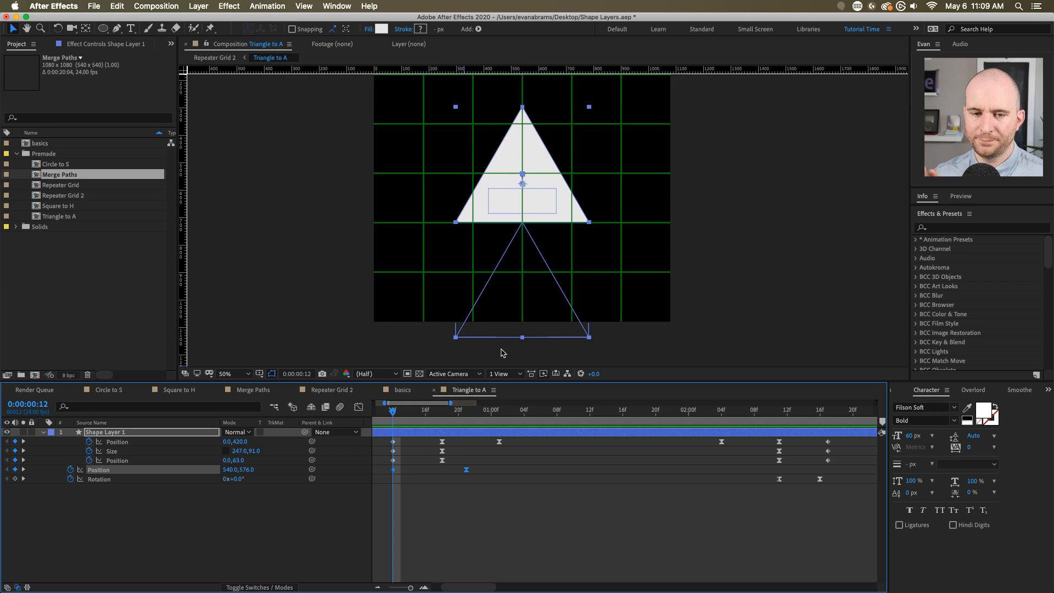
key("space")
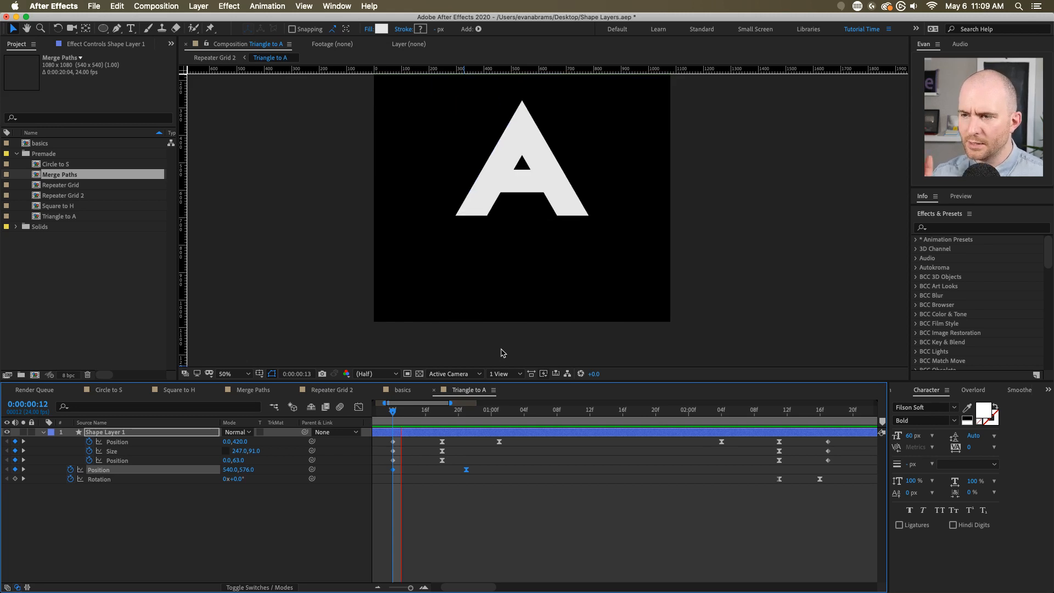
right_click(501, 353)
left_click(472, 493)
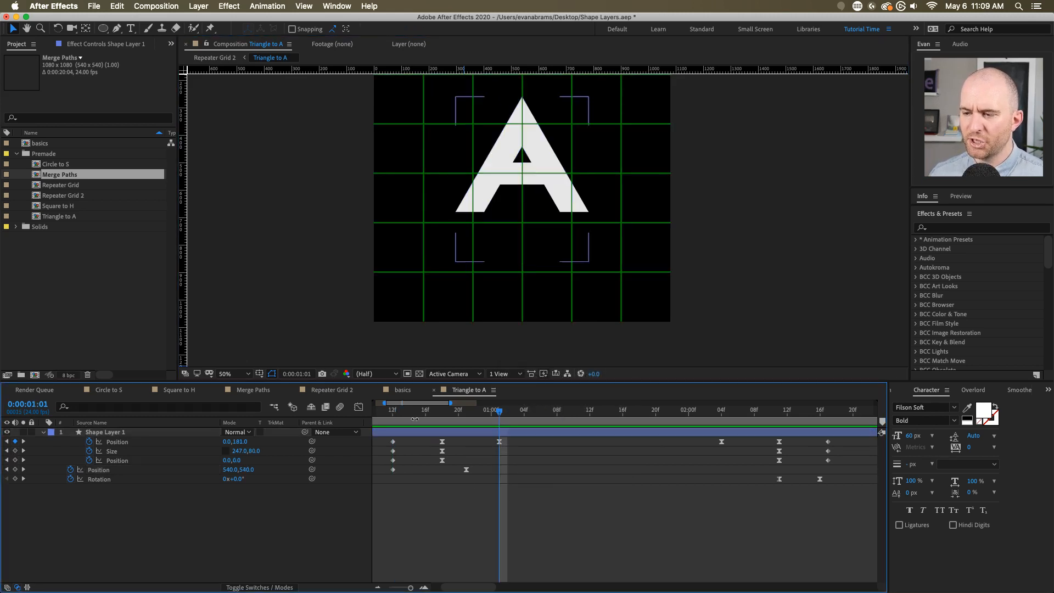
- Scrub to 0:00:00:21 and examine the keyframes of the layer's Position and the rectangle's Position
left_click_drag(386, 409, 468, 404)
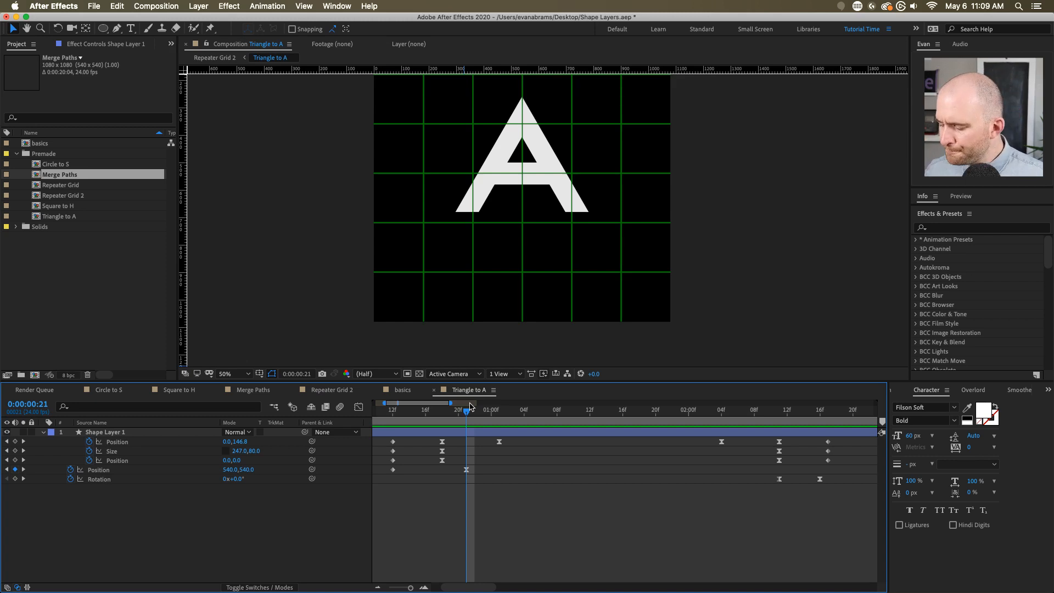
left_click(117, 470)
left_click(415, 488)
left_click(125, 476)
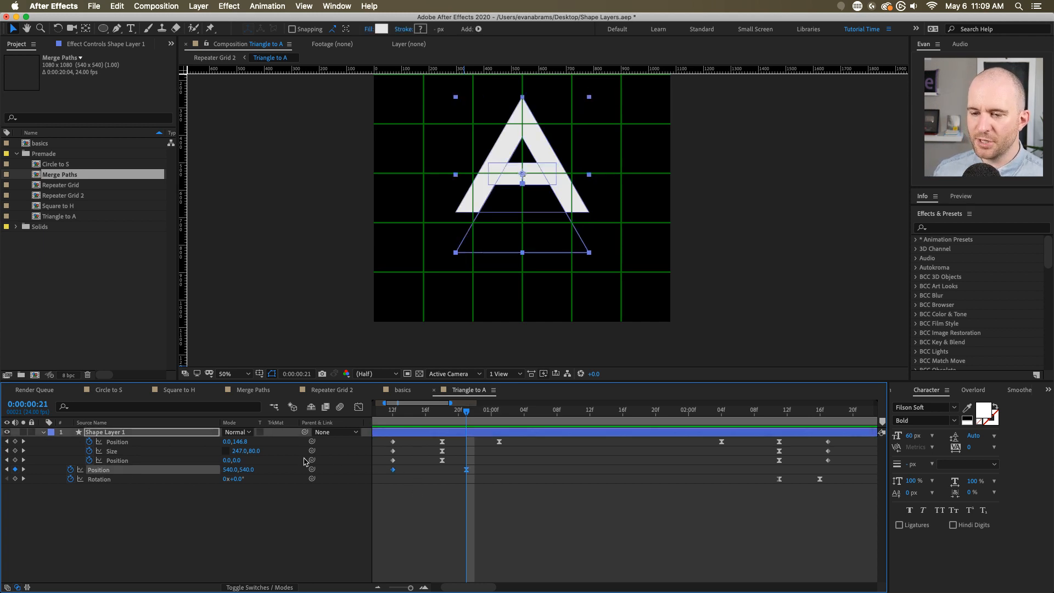
left_click(165, 461)
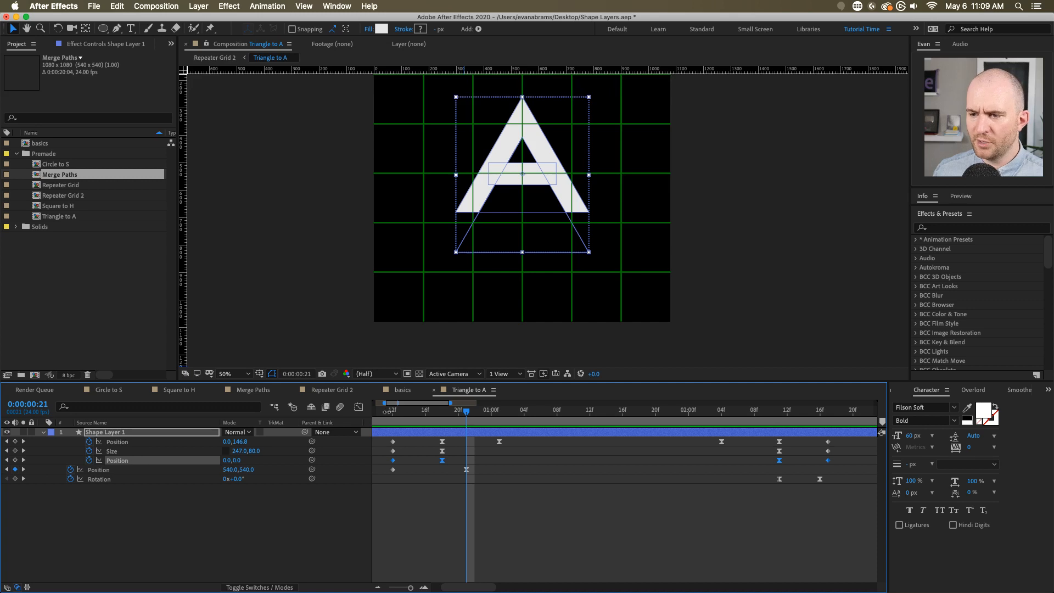
left_click(400, 494)
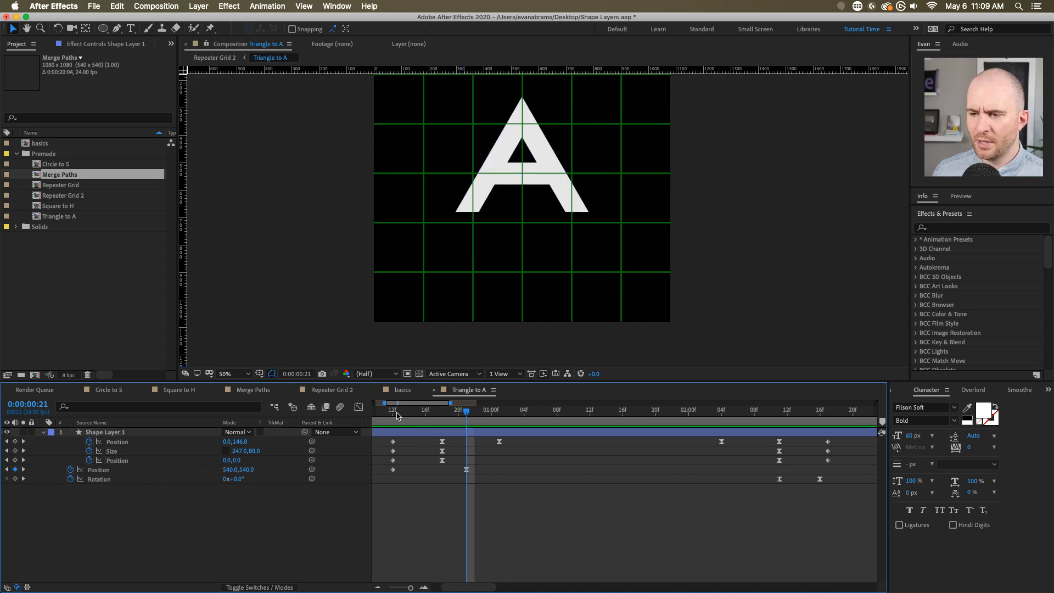
- Preview the animation from 0:00:00:12, and select the rectangle's second Size keyframe to check its change around 0:00:00:13
mouse_move(397, 416)
left_mouse_down()
mouse_move(438, 420)
mouse_move(391, 428)
left_mouse_up()
key("space")
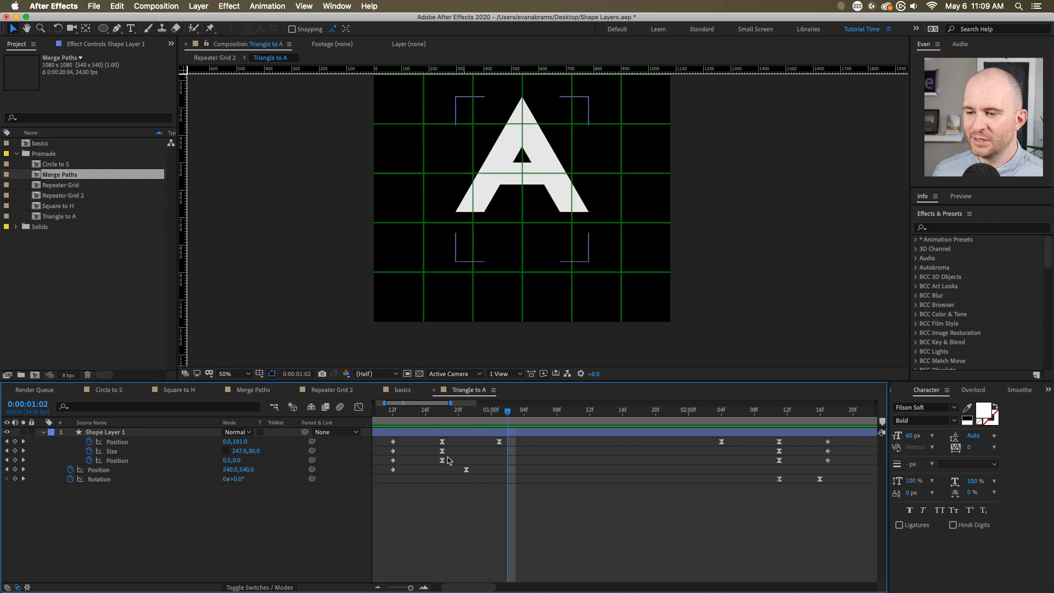
left_click(442, 451)
left_click(399, 416)
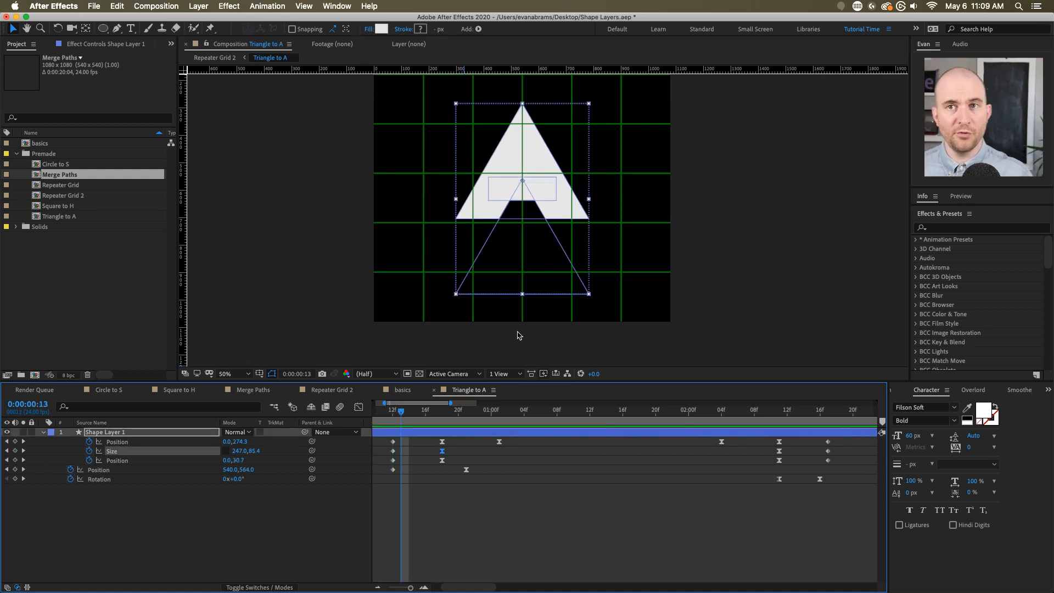
key("space")
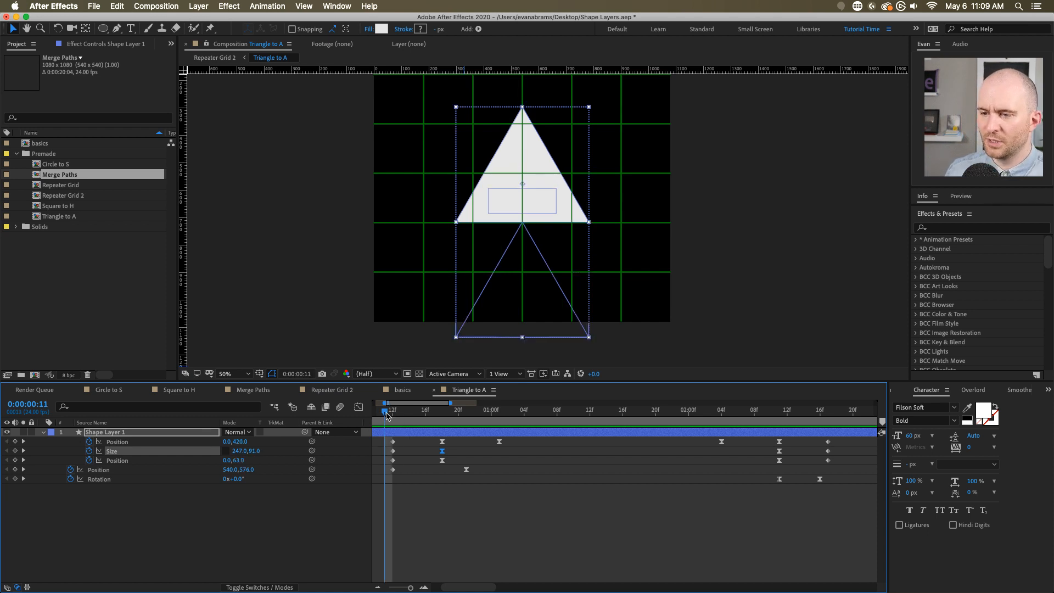
- Scrub through the rectangle's resizing and play the animation from 0:00:00:12 to the rotation at 0:00:02:23
left_click(396, 413)
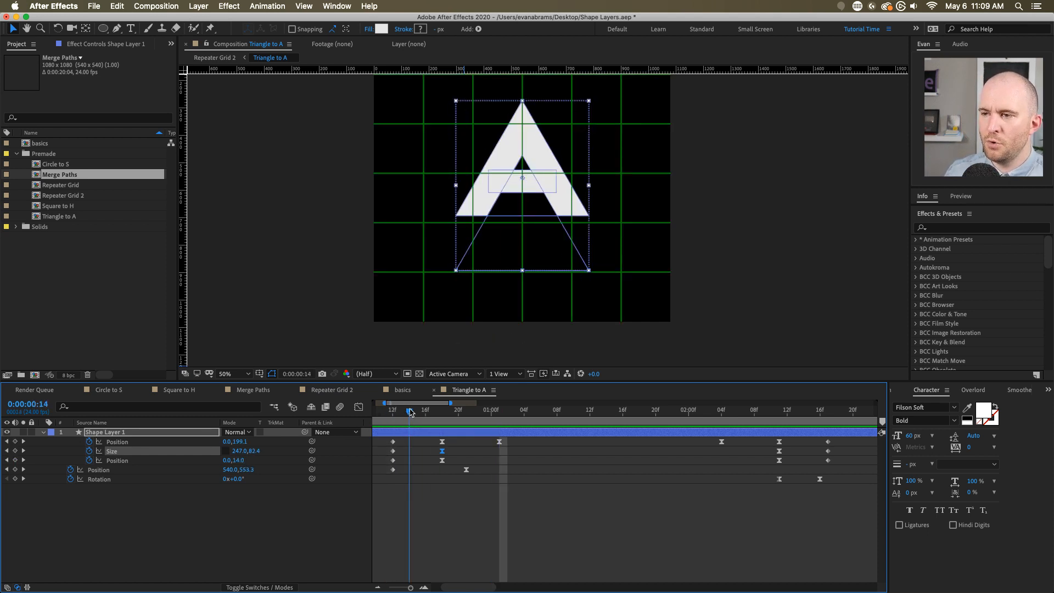
left_click_drag(585, 414, 391, 478)
key("space")
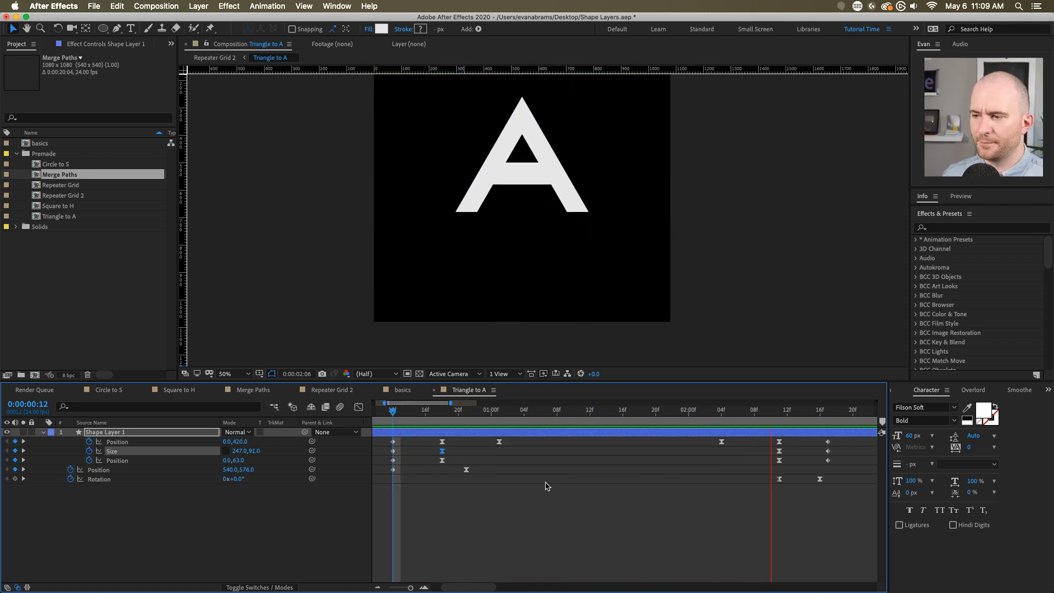
key("space")
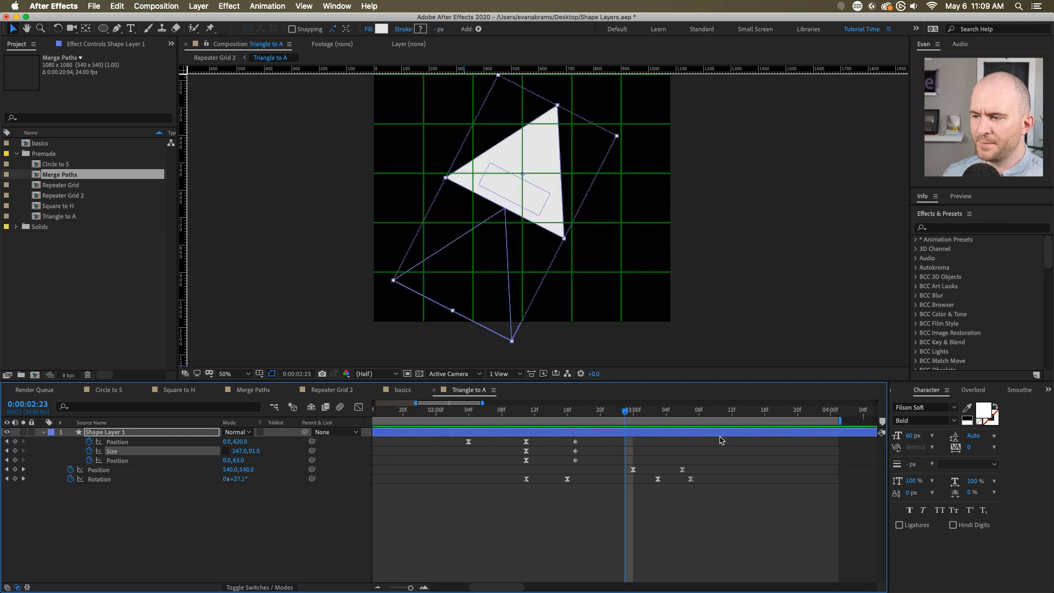
- Move the playhead to 0:00:02:11 and select the layer's Rotation property with all its keyframes
left_click(120, 472)
left_click(109, 480, "shift")
left_click(546, 546)
left_click(159, 479)
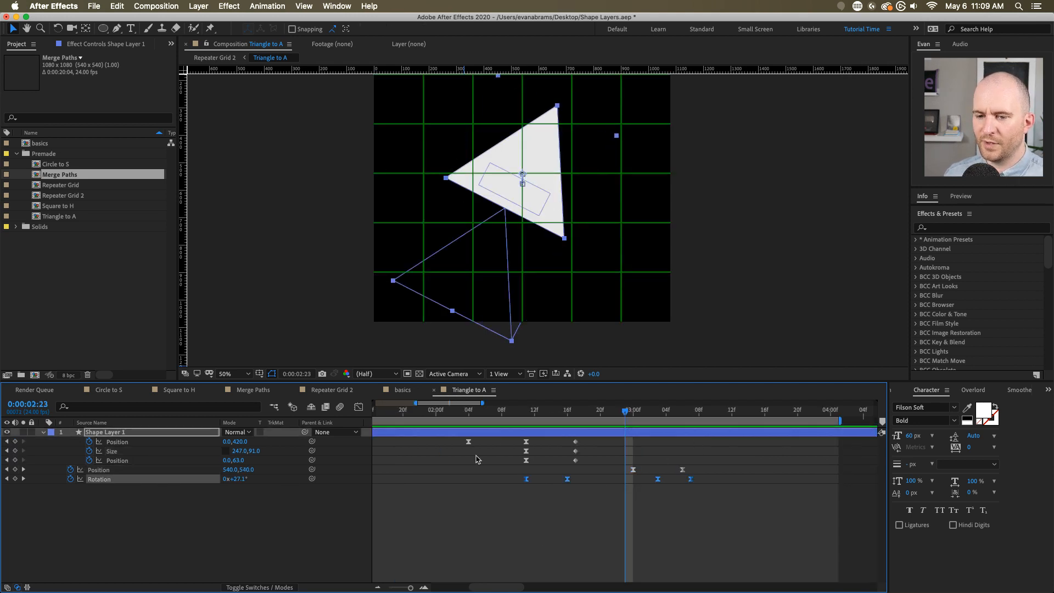
left_click(527, 413)
left_click(229, 497)
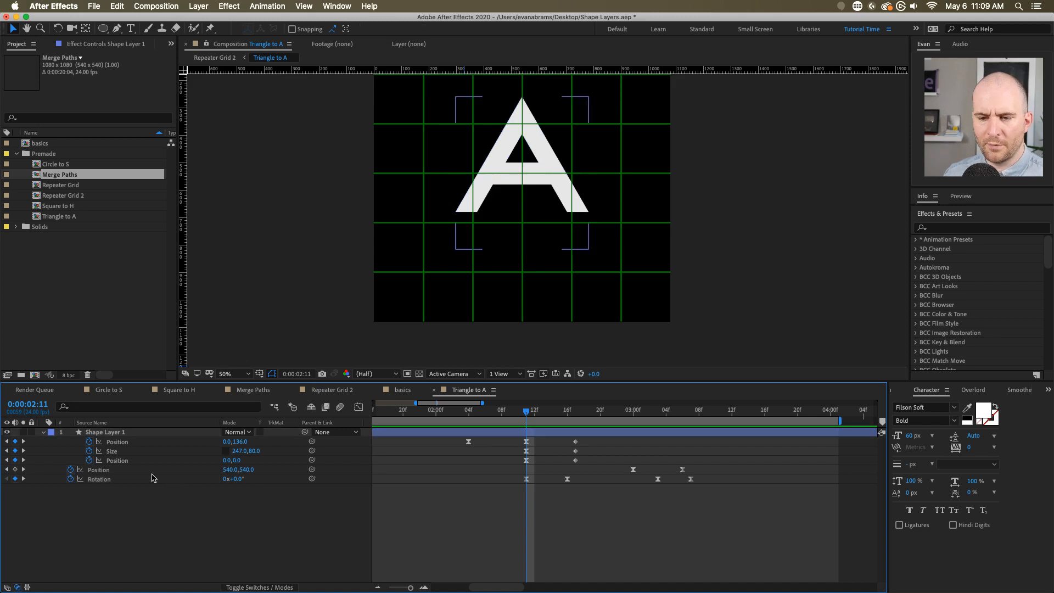
left_click(111, 480)
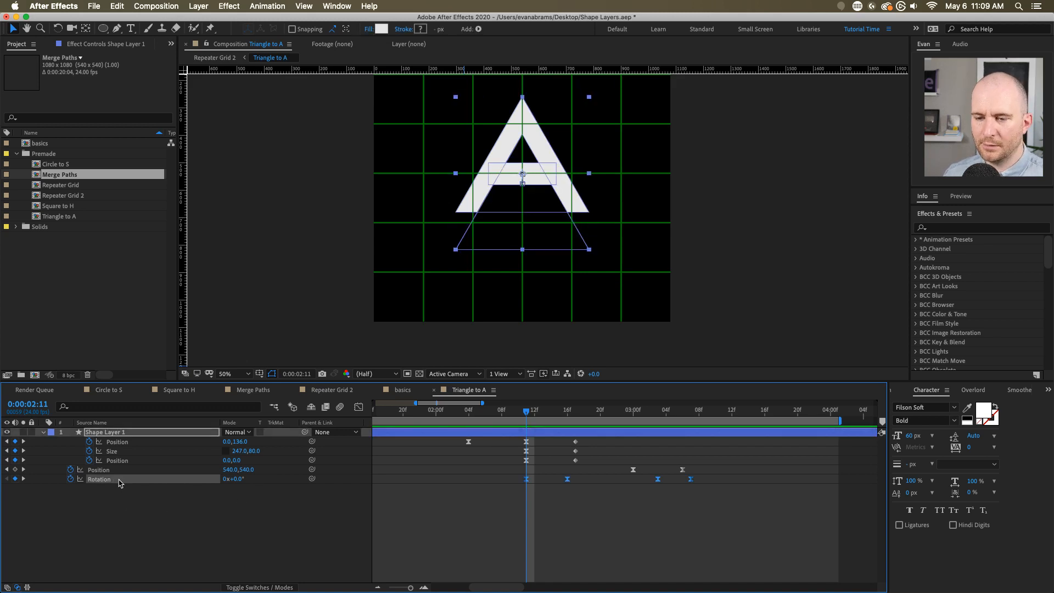
- Preview the shape's rotation from 0:00:02:11, scrubbing through its keyframes and playing the whole animation
key("space")
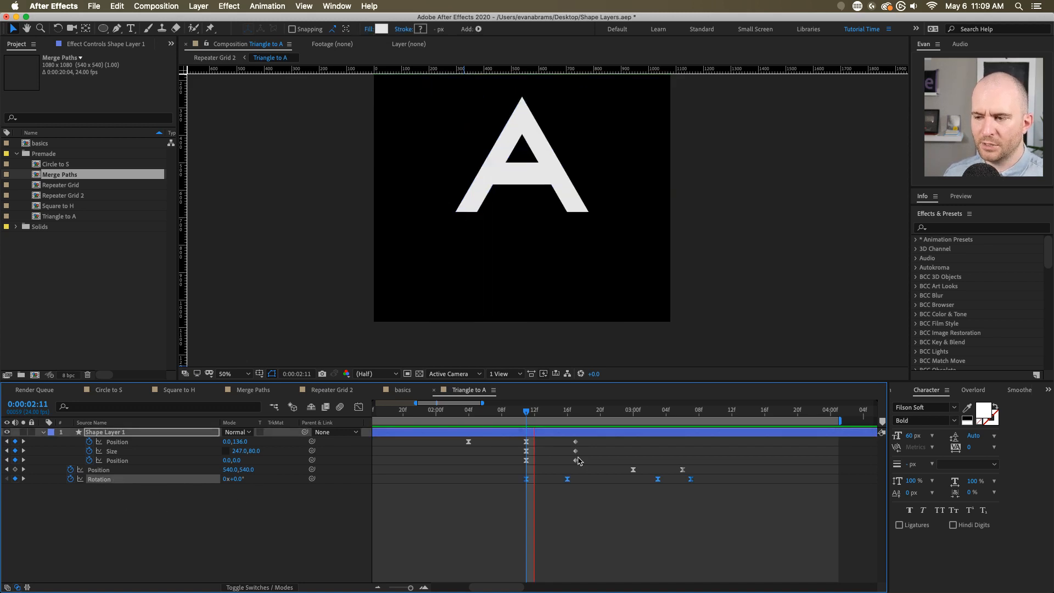
key("space")
left_click(567, 412)
left_click_drag(567, 413, 693, 430)
key("space")
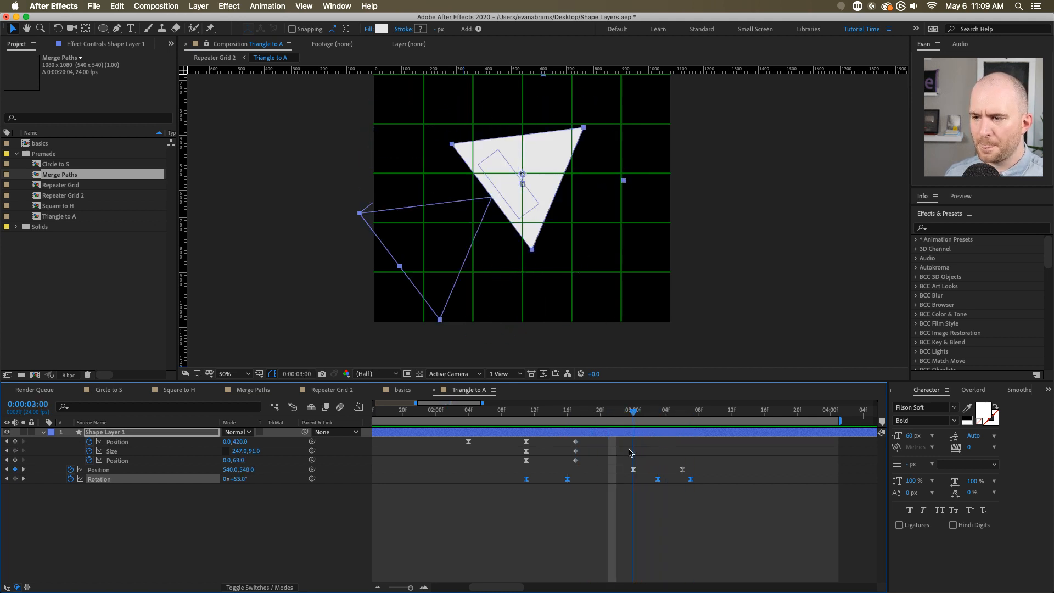
key("space")
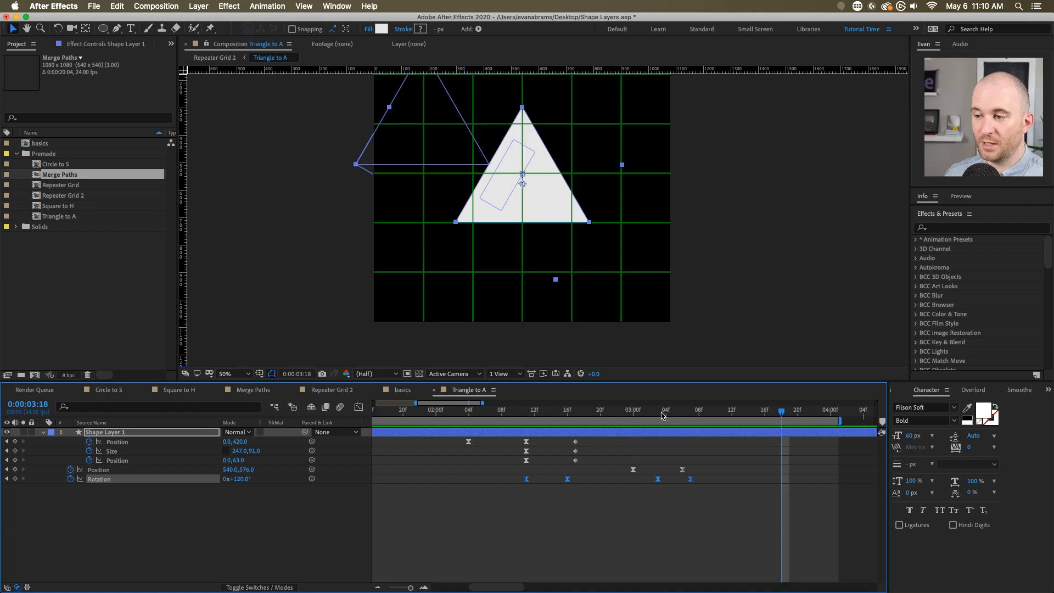
scroll(553, 166, "down", 2)
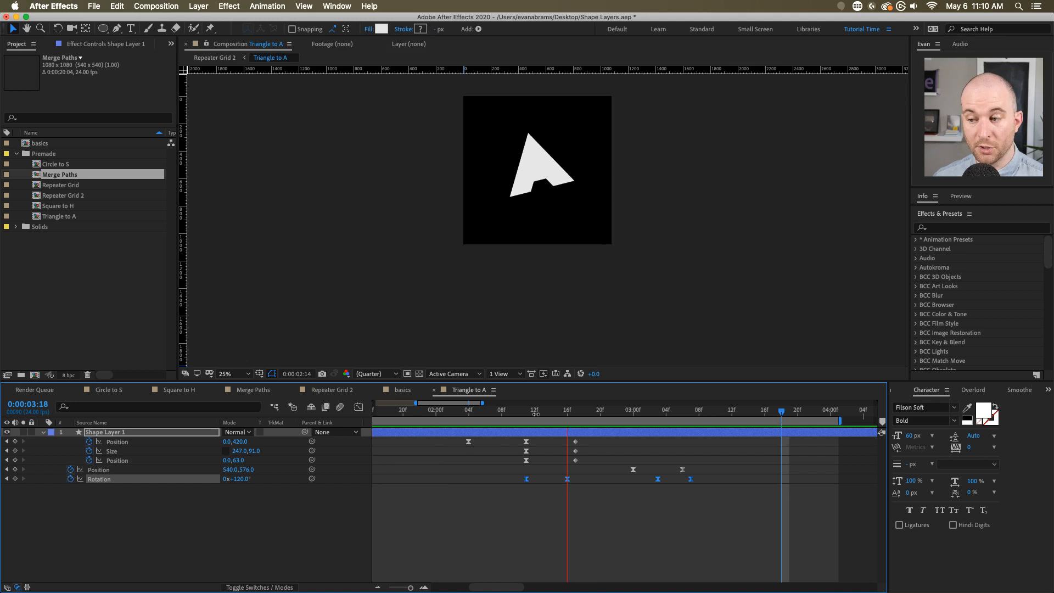
key("space")
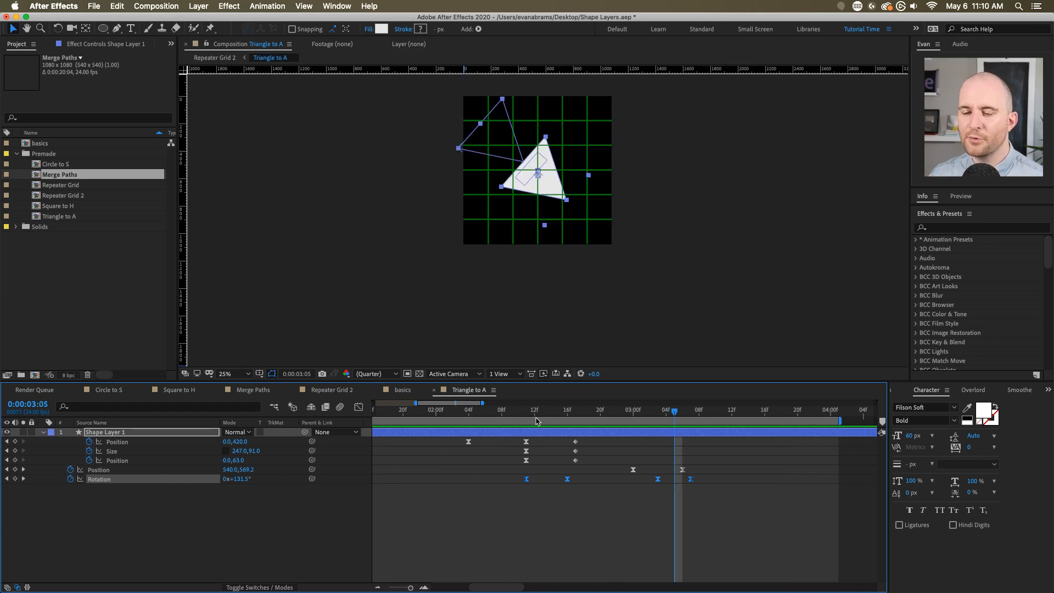
- Open the premade Square to H composition and preview its animation from the start
double_click(57, 206)
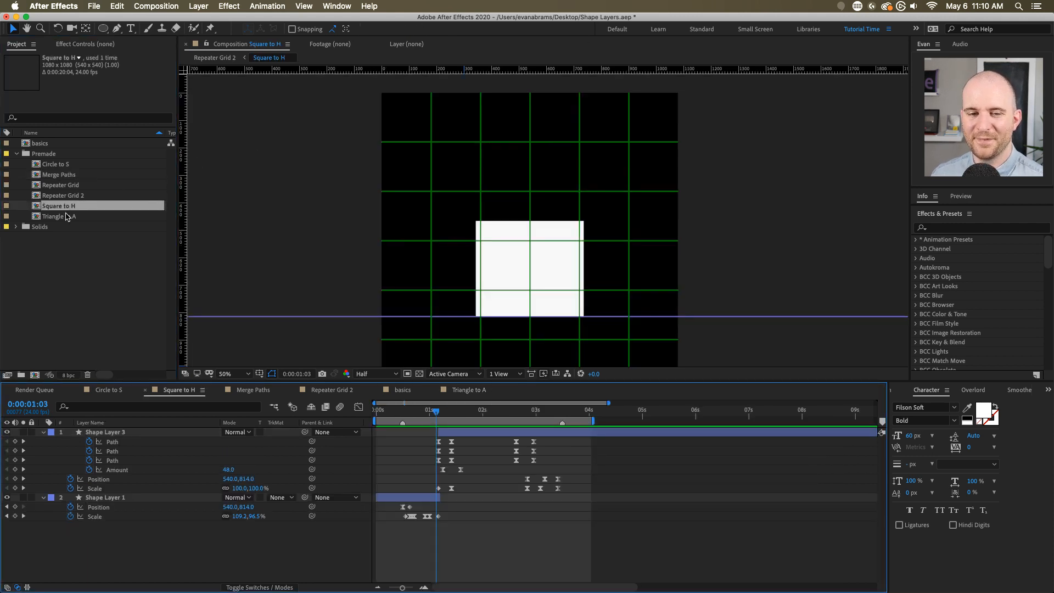
left_click_drag(452, 412, 332, 421)
left_click_drag(550, 224, 565, 216)
scroll(563, 216, "down", 1)
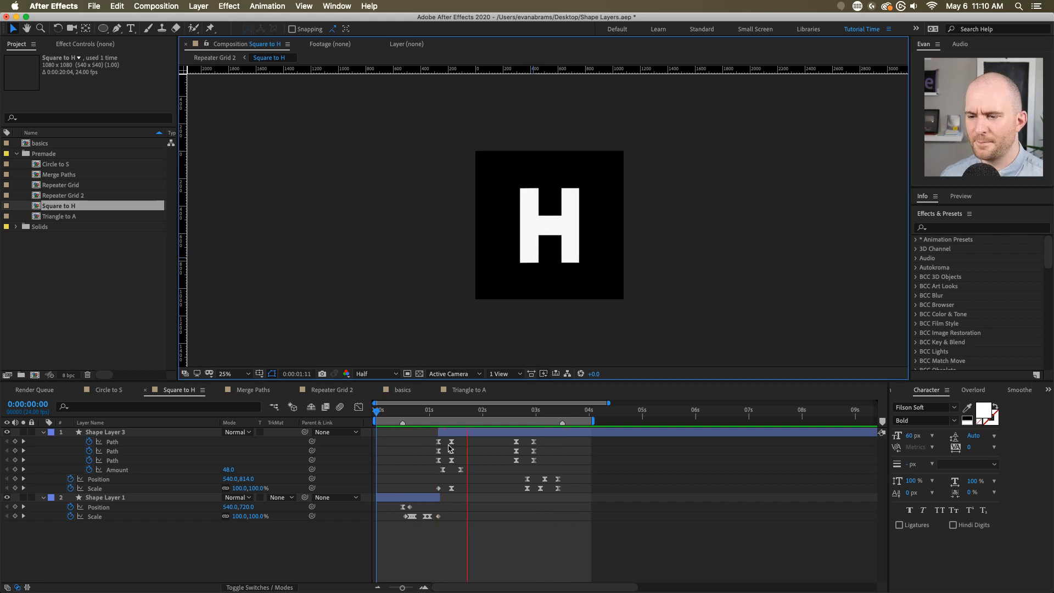
key("space")
- Play the Square to H transformation from about 0:00:00:12 and examine the layer handover at 0:00:01:04
scroll(405, 529, "up", 5)
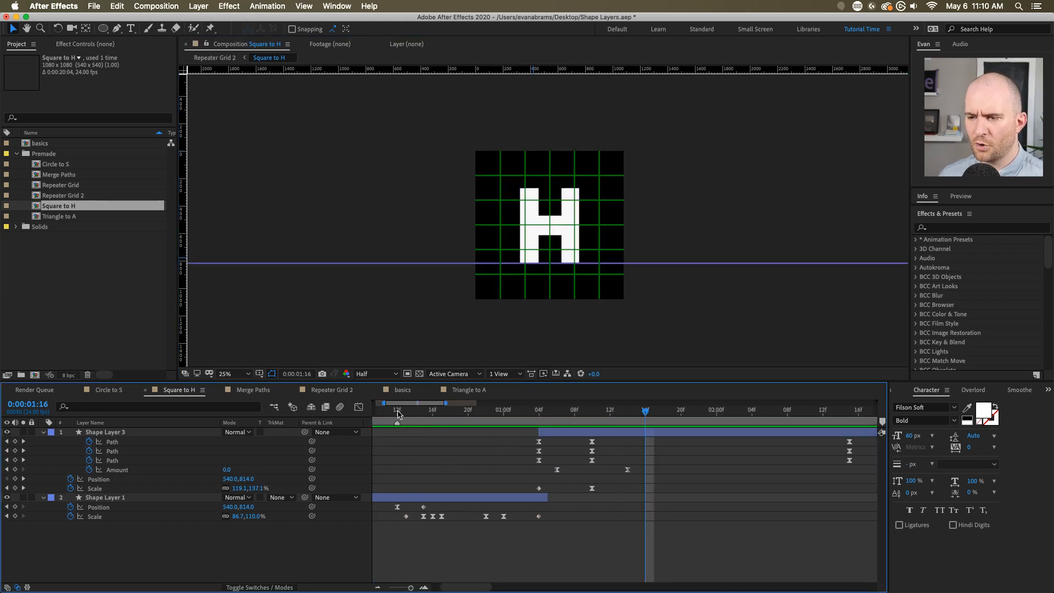
left_click_drag(398, 415, 404, 435)
key("space")
key("space")
key("space")
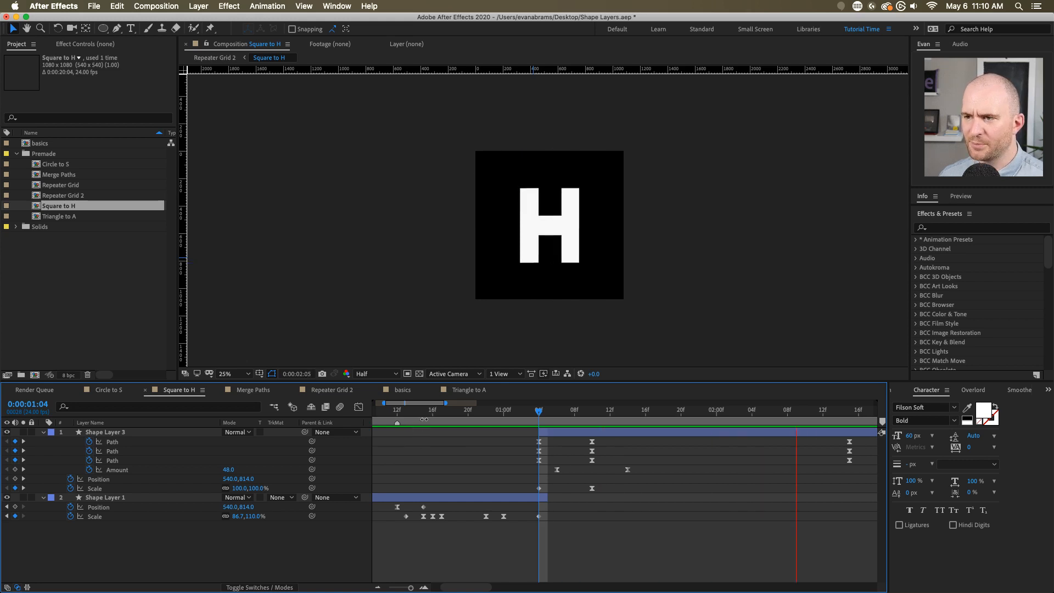
- Select the three keyframed Path properties of Shape Layer 3 to examine their timing
key("minus")
key("minus")
left_click(494, 432)
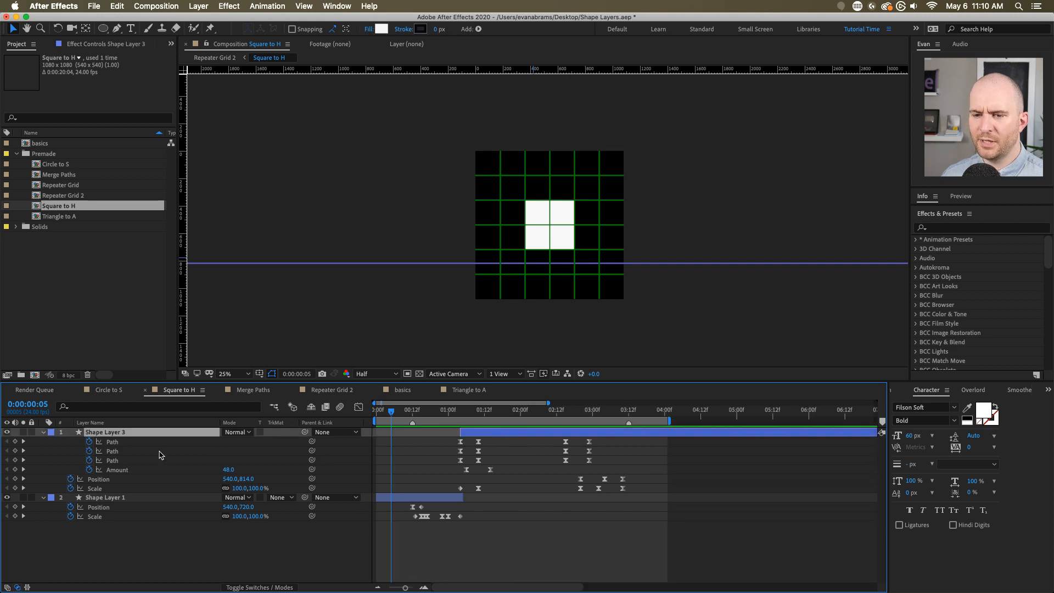
left_click(141, 442)
left_click(140, 451, "super")
left_click(136, 460, "super")
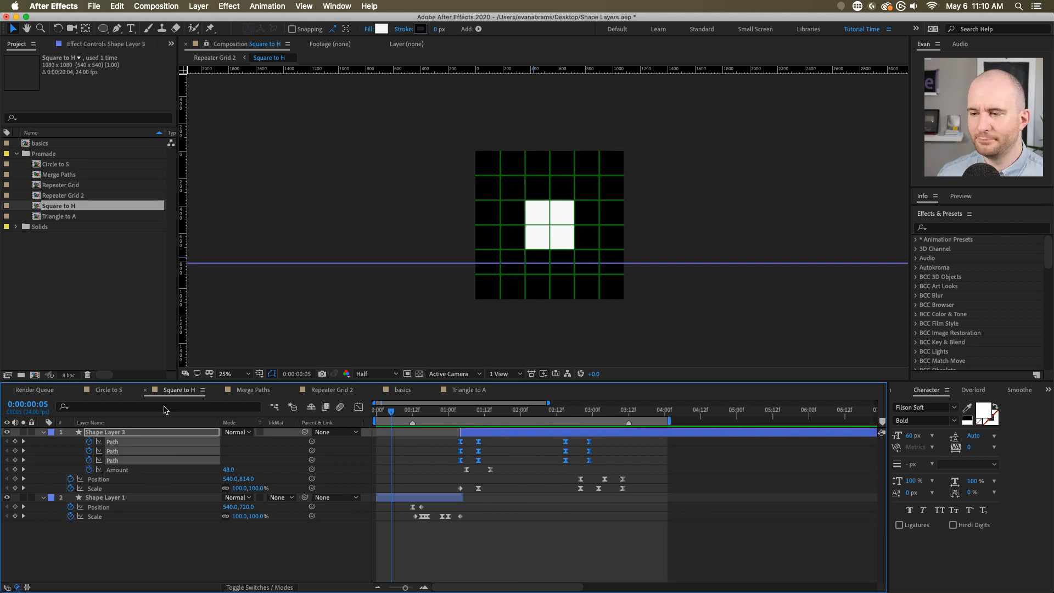
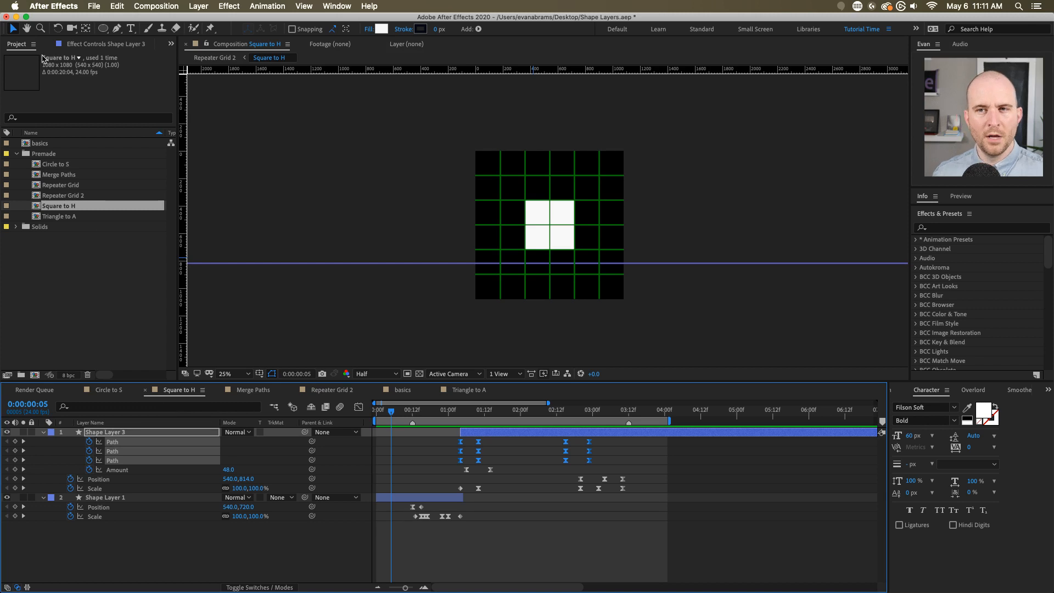
- Activate the Pen tool, collapse the Premade folder, and open the basics composition with its White Solid 1 layer selected
key("g")
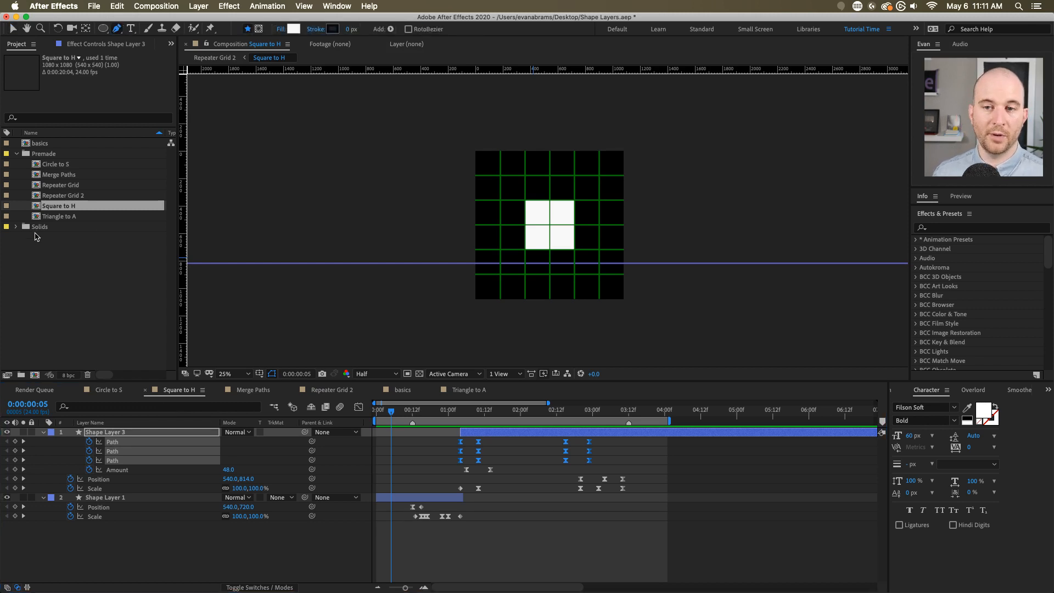
left_click(36, 236)
left_click(18, 155)
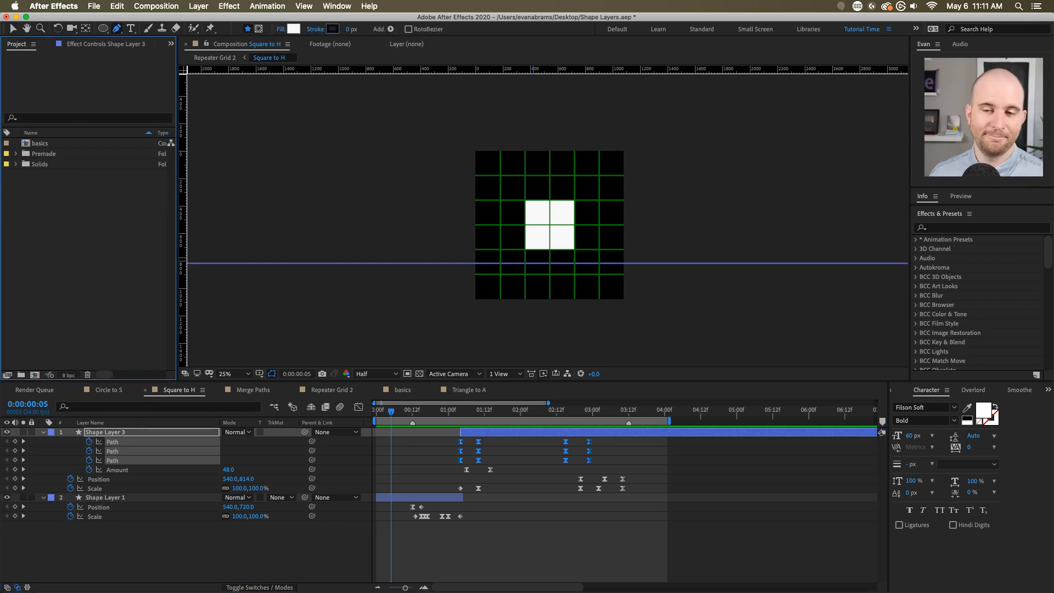
double_click(39, 142)
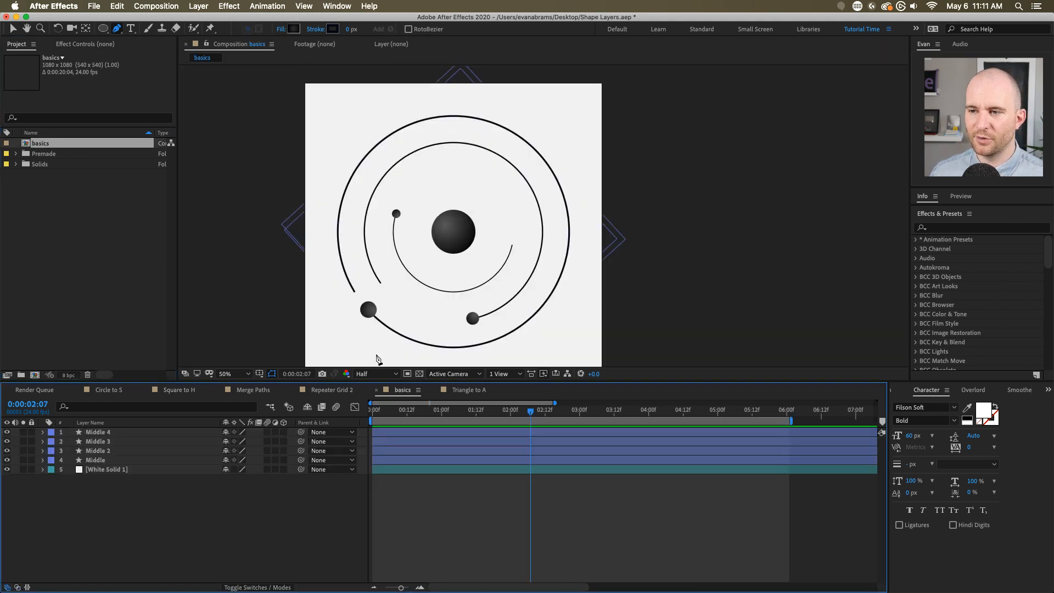
left_click(99, 470)
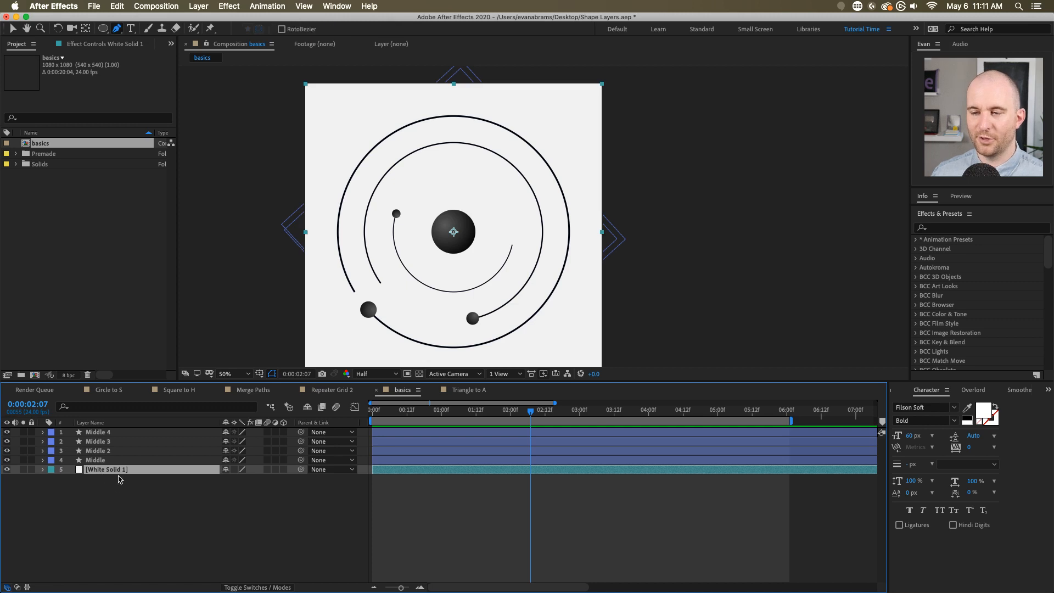
- Create a 1080 x 1080 px, 24 fps composition named path Examples
left_click(127, 234)
left_click(39, 375)
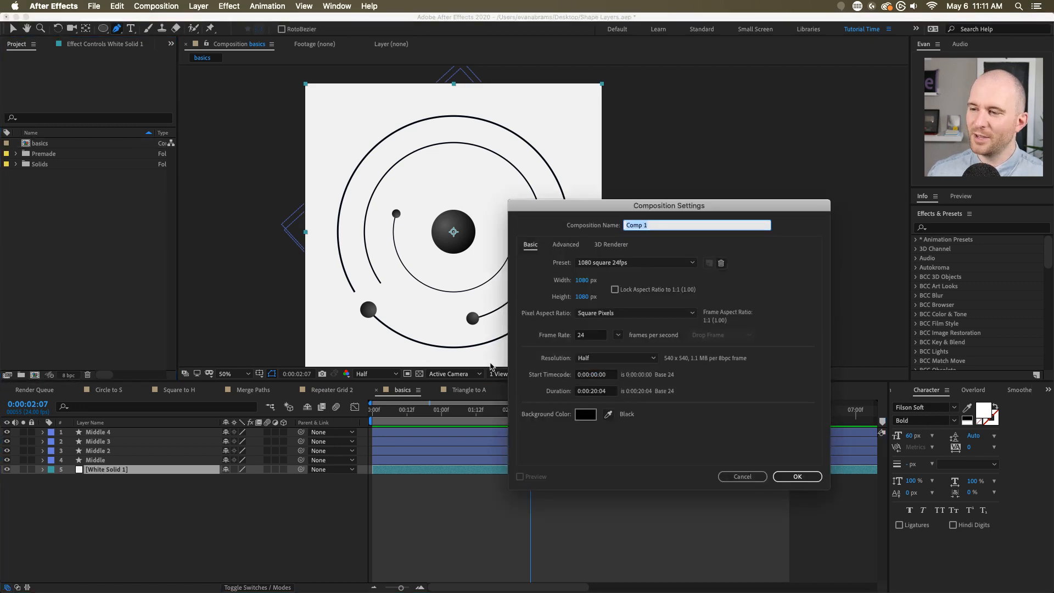
type("path Examples")
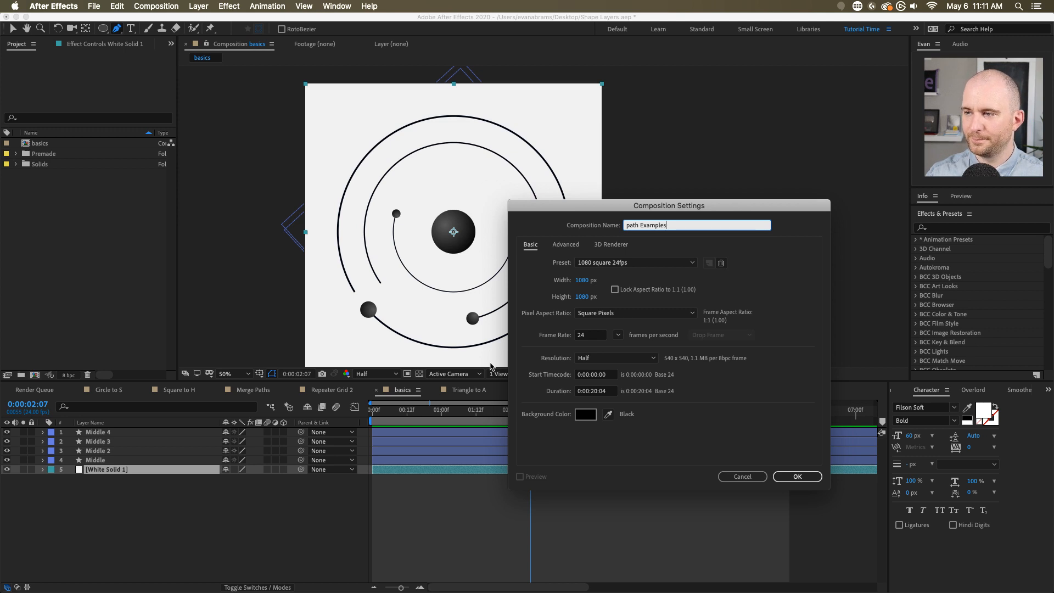
left_click(797, 476)
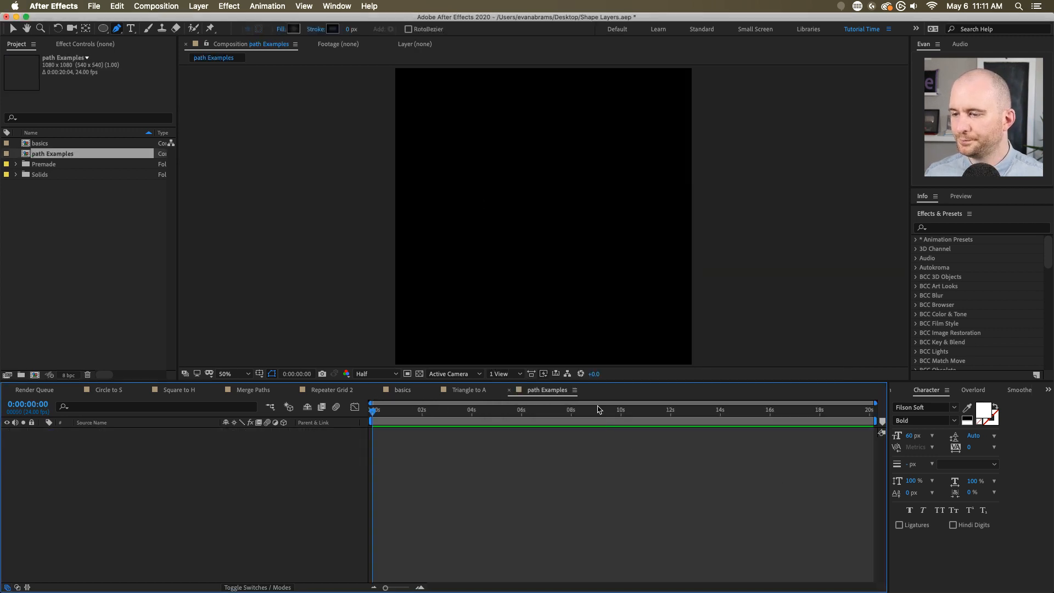
- Set the Pen tool's shape stroke to bright pink with a width of 33 px
left_click(332, 29)
left_click(307, 240)
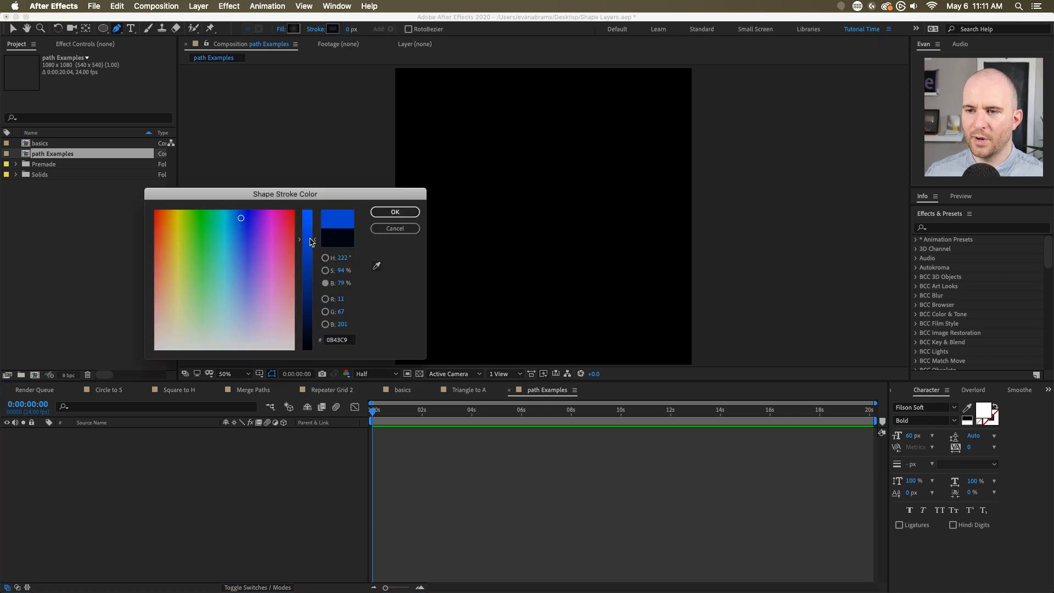
left_click(278, 219)
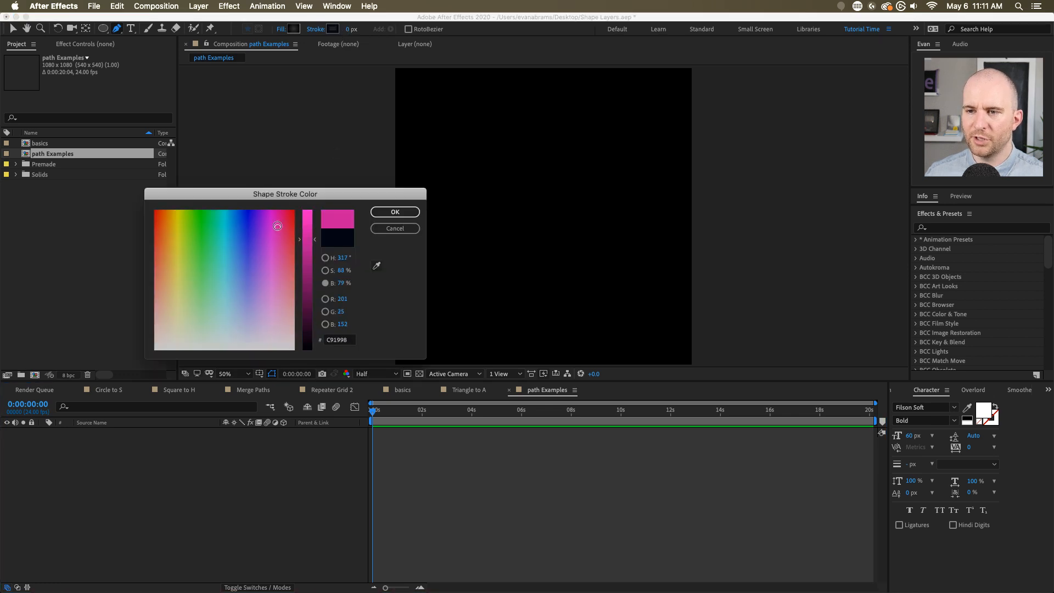
left_click(396, 212)
left_click(116, 29)
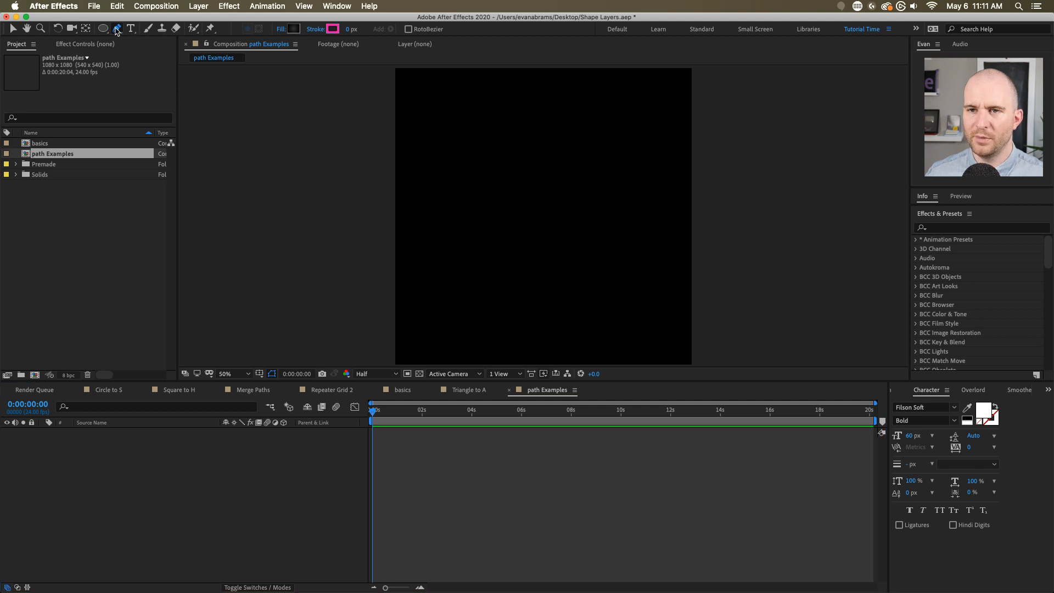
left_click_drag(348, 29, 366, 32)
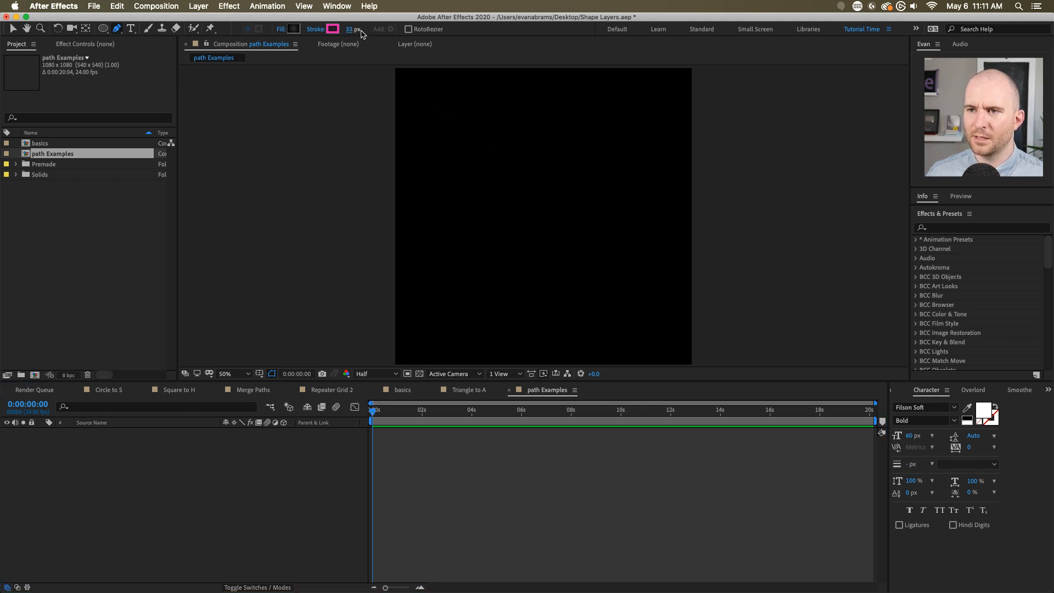
- Draw an open curved path with three smooth vertices in the composition using the Pen tool, and switch to the Selection tool
left_click_drag(550, 102, 469, 183)
left_click_drag(507, 276, 626, 172)
key("space")
left_click_drag(549, 225, 591, 235)
key("space")
key("v")
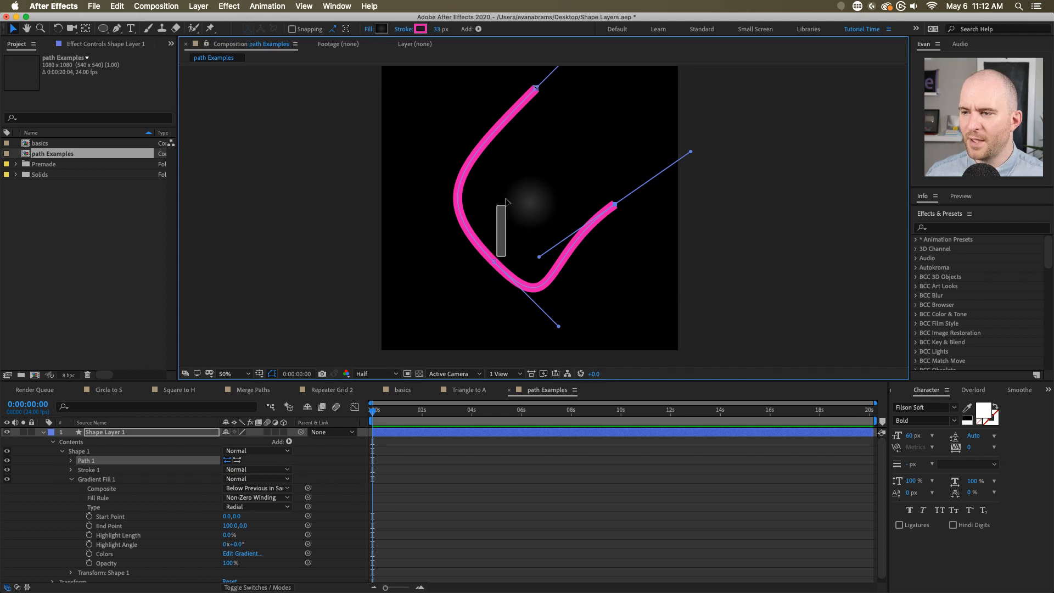
- Raise the path's middle vertex, lower its right end point, and turn that end point's handle vertical
left_click(494, 258)
left_click_drag(493, 258, 488, 225)
left_click(616, 204)
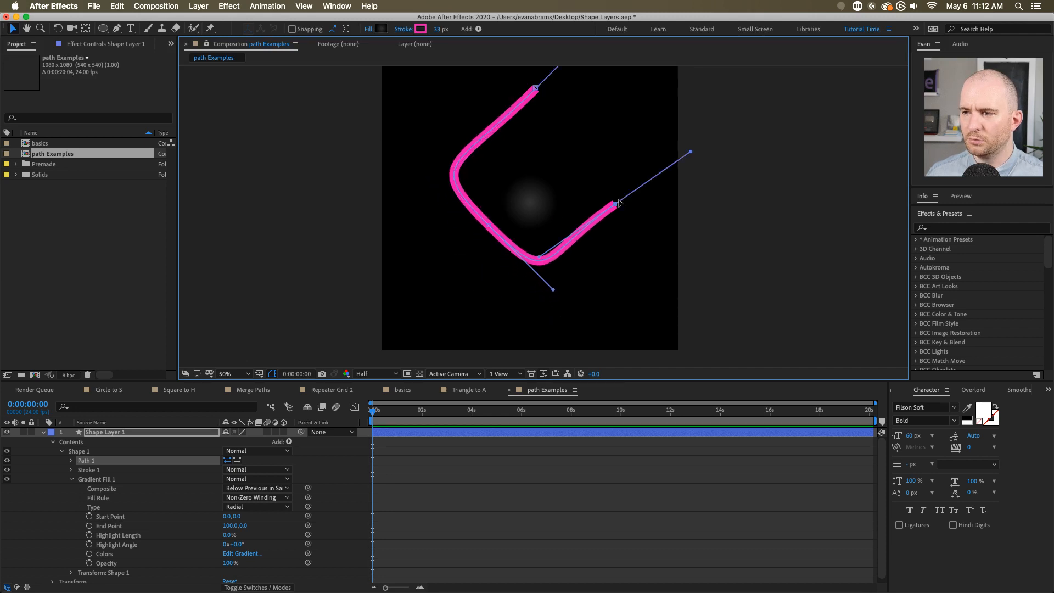
left_click_drag(539, 256, 615, 149)
left_click_drag(615, 204, 629, 240)
left_click_drag(628, 186, 629, 117)
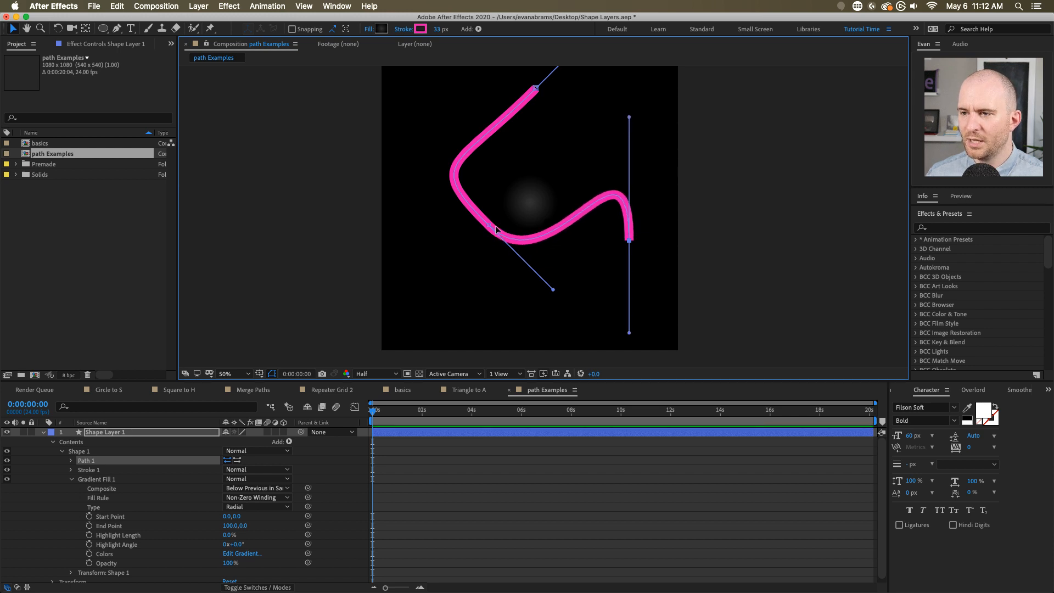
- Round out the curve by shifting the middle vertex and pulling the handles of both end points further left
left_click_drag(489, 225, 496, 229)
left_click_drag(432, 165, 410, 161)
left_click_drag(478, 260, 451, 269)
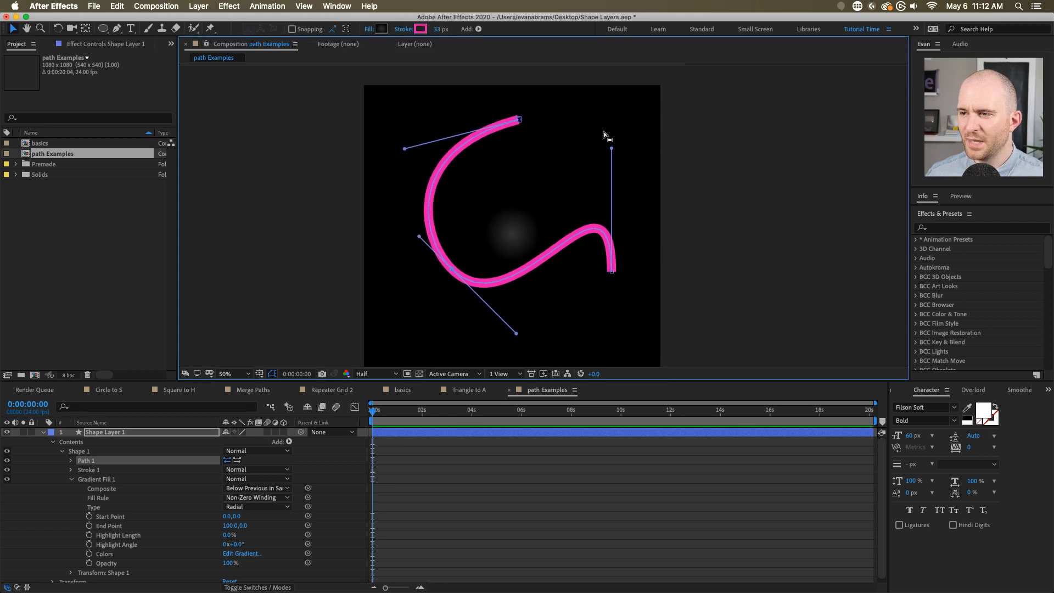
left_click_drag(611, 149, 549, 138)
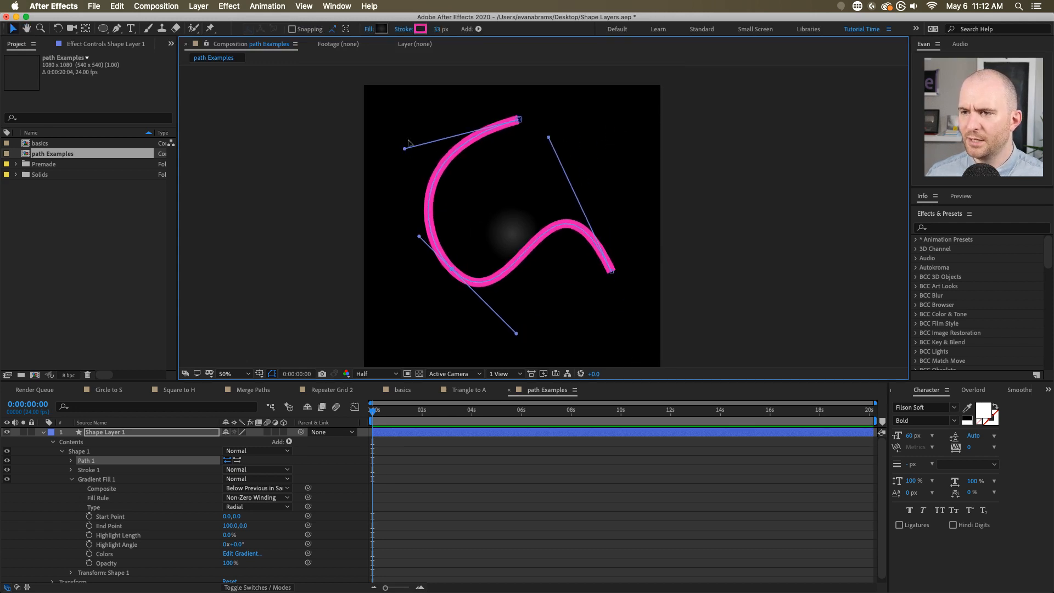
left_click_drag(404, 148, 381, 143)
left_click_drag(451, 269, 443, 258)
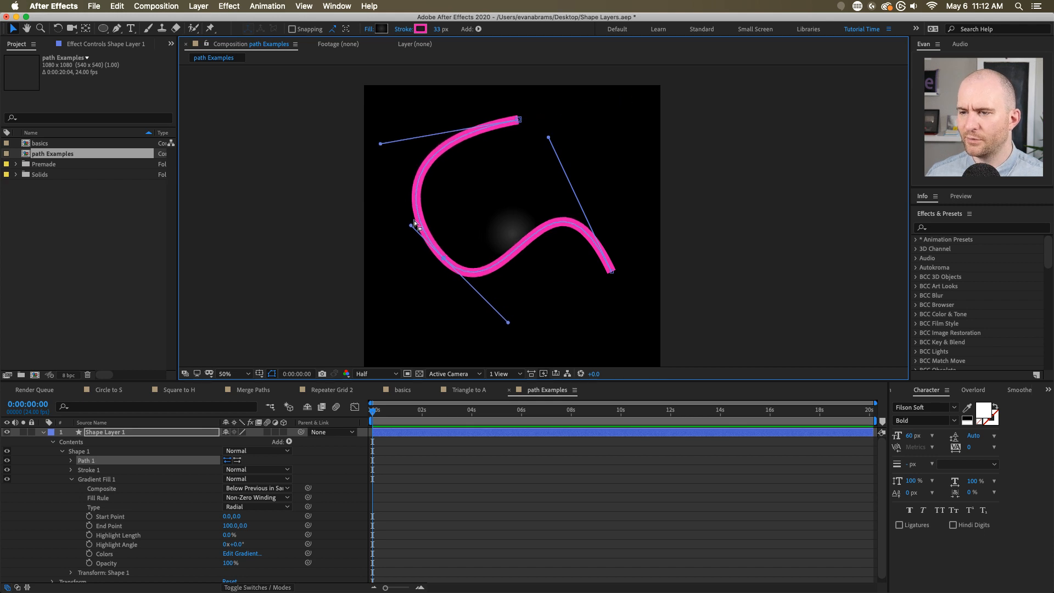
- Flatten the angles of the middle vertex's and upper end point's handles, and shift both end points slightly outward
left_click_drag(411, 226, 381, 217)
left_click_drag(520, 306, 511, 302)
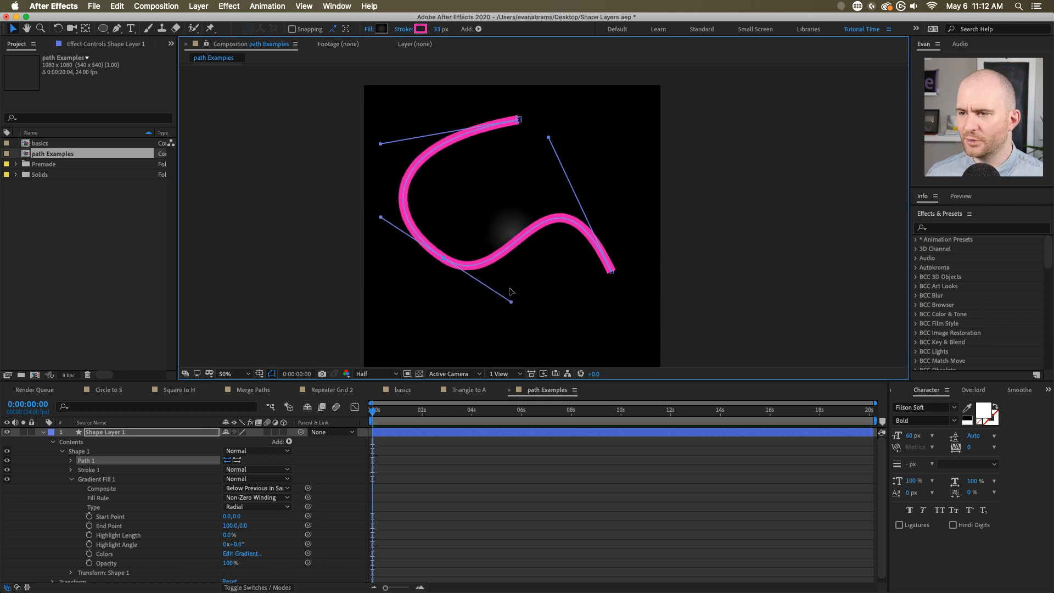
left_click_drag(380, 143, 401, 123)
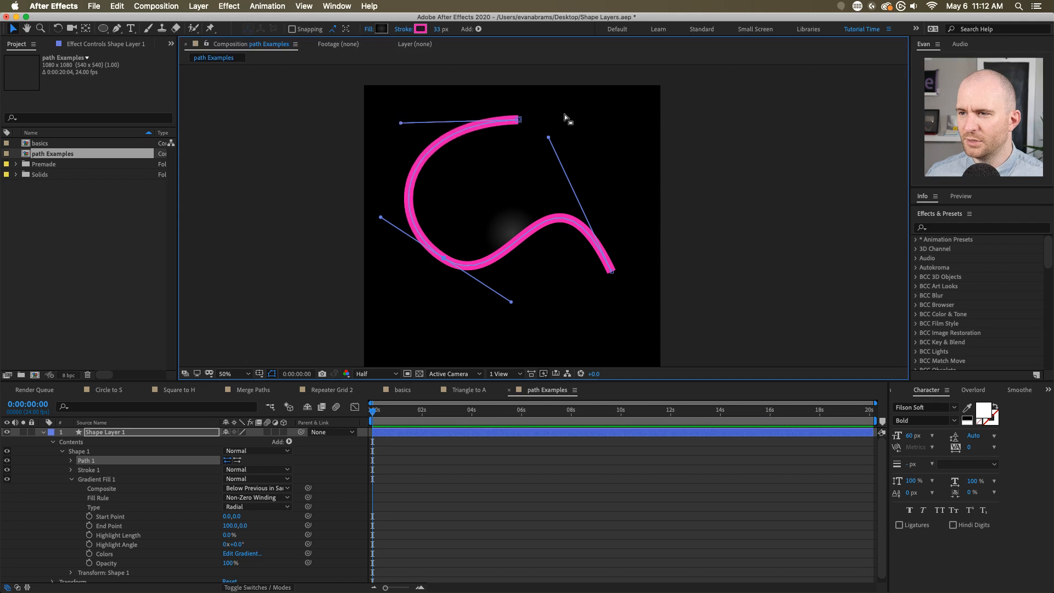
left_click_drag(519, 119, 524, 118)
left_click_drag(611, 270, 623, 283)
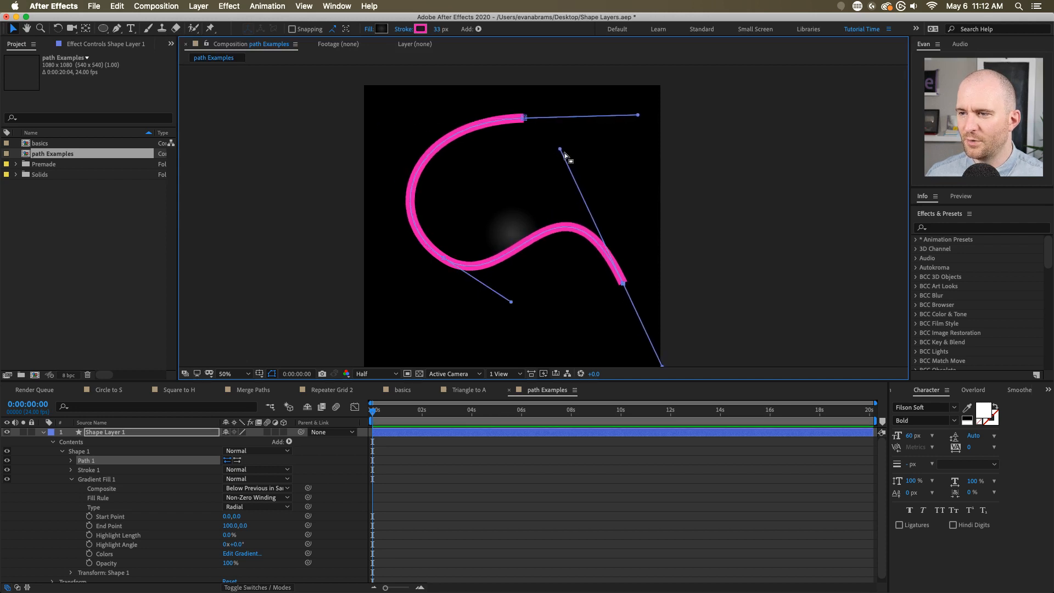
- Lengthen the lower end point's upper handle slightly and select the shape layer as a whole
left_click_drag(564, 155, 559, 141)
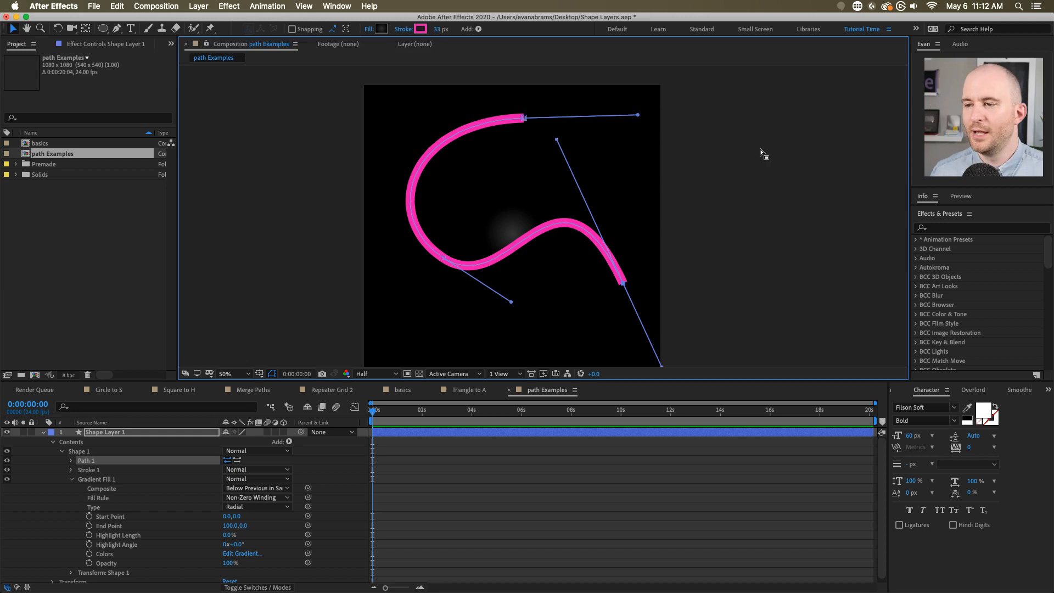
left_click(639, 471)
left_click(589, 435)
key("Delete")
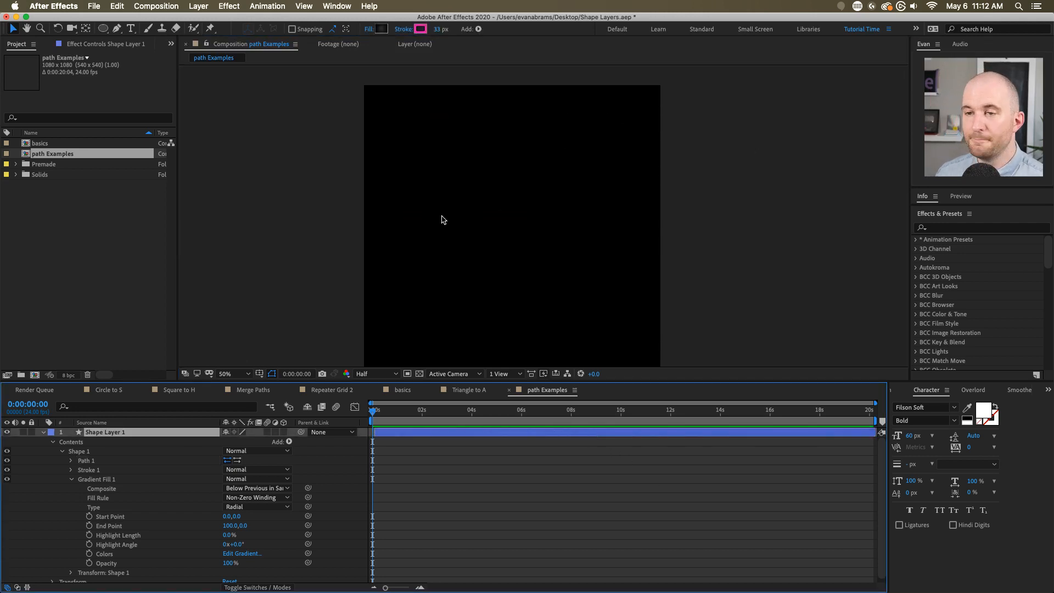
- Collapse the Gradient Fill, add Trim Paths to Shape 1, and expand its properties
left_click(460, 415)
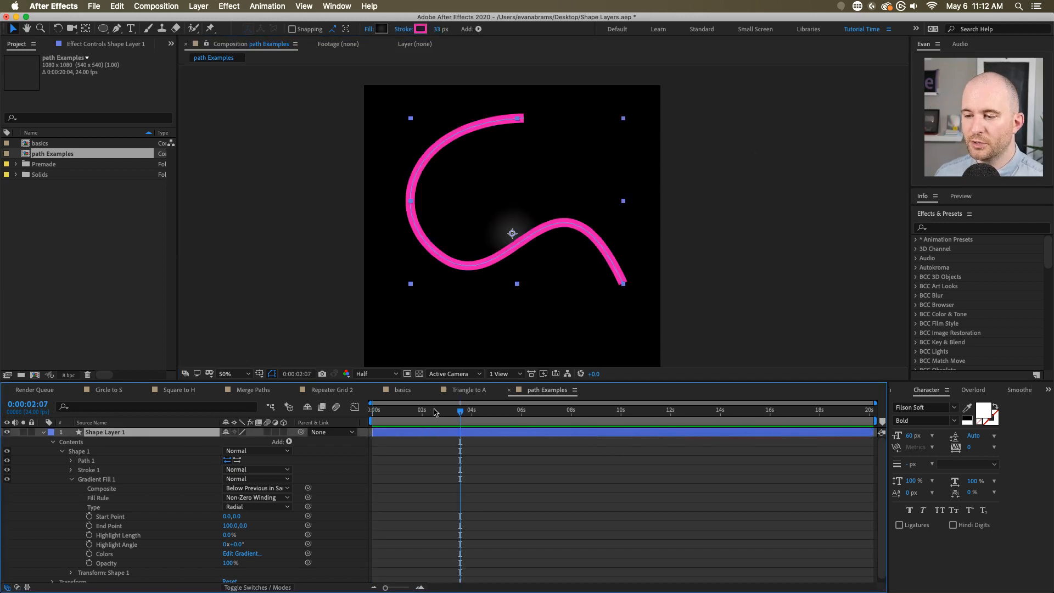
left_click_drag(460, 411, 526, 431)
left_click(73, 480)
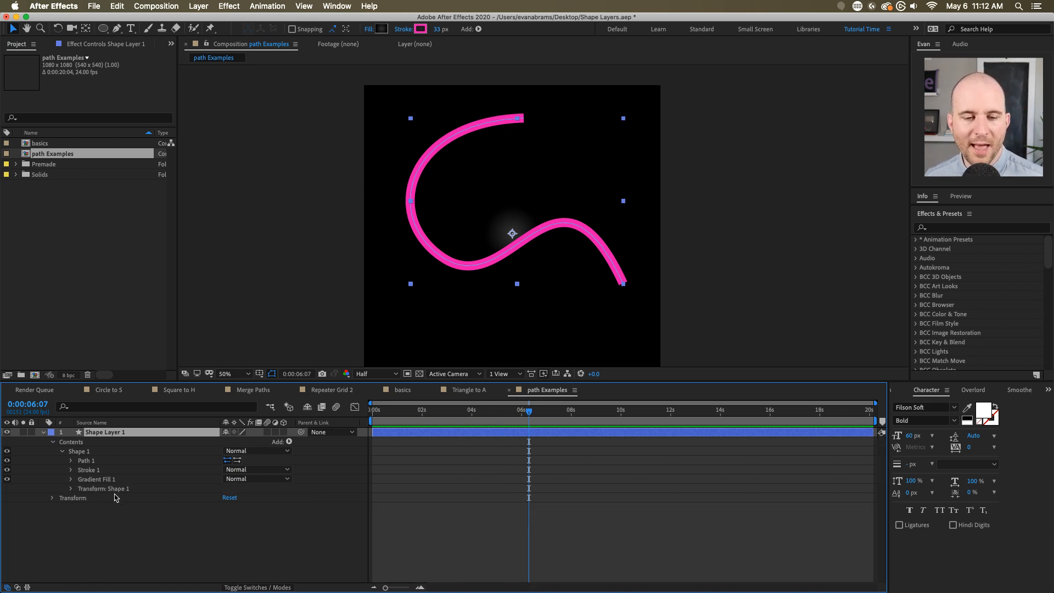
left_click(97, 452)
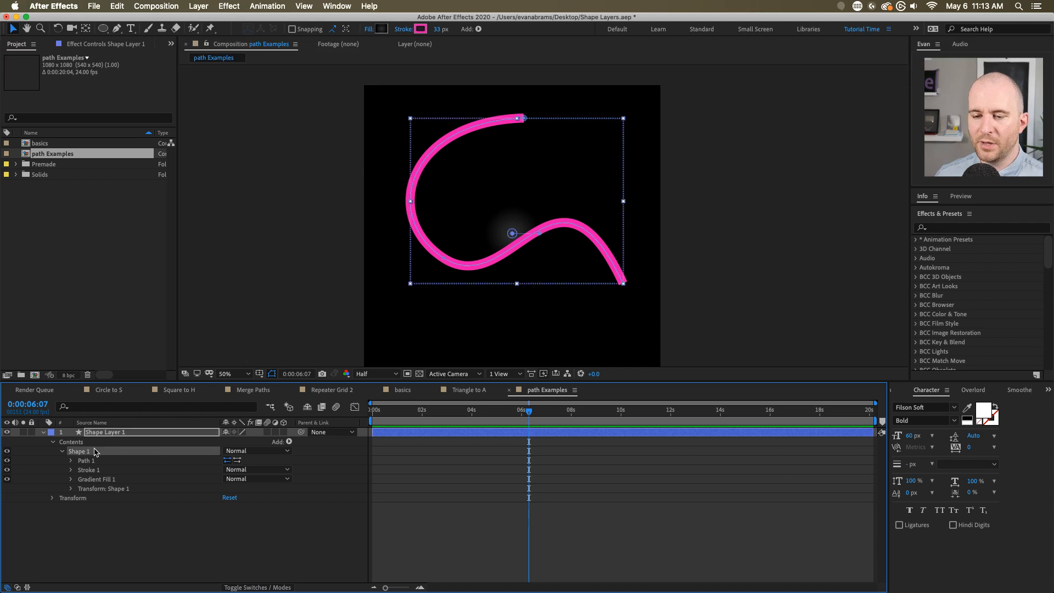
left_click(289, 442)
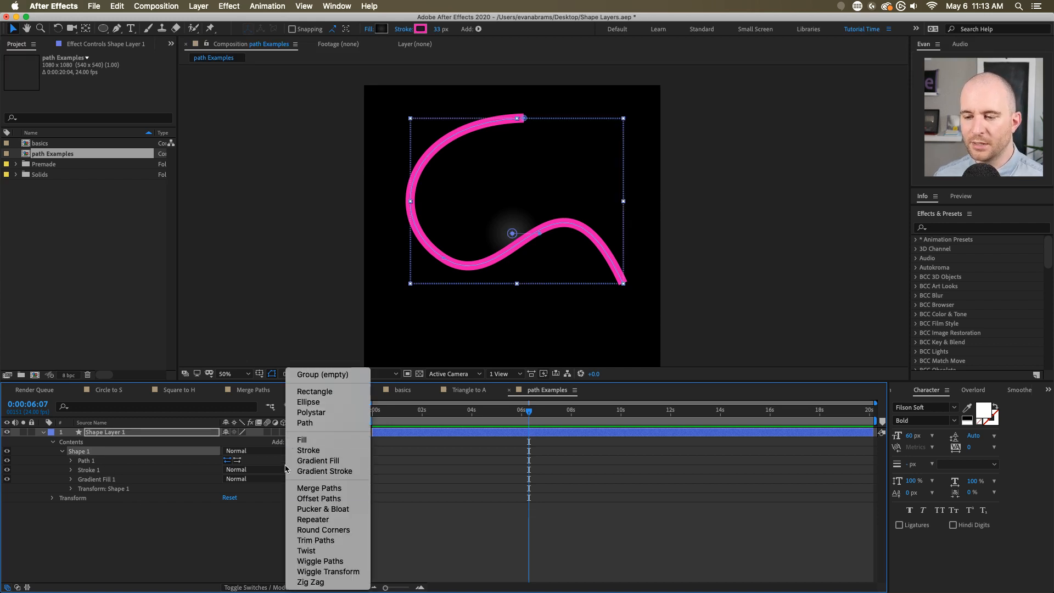
left_click(304, 540)
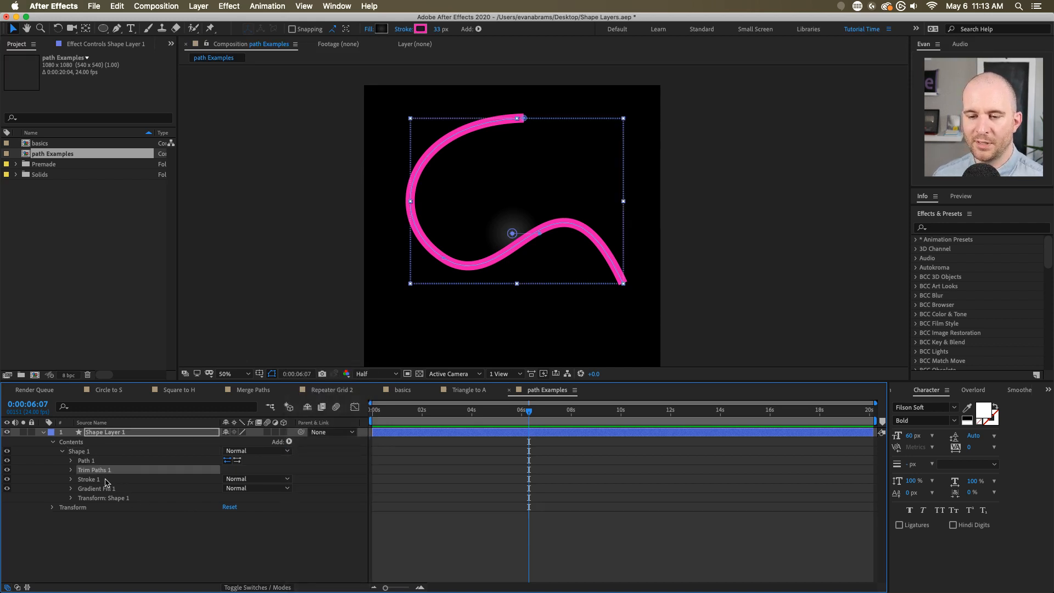
left_click(72, 470)
- Keyframe the Trim Paths End from 0% at 0:00:00:00 to 100% at 0:00:01:23
left_click_drag(535, 425, 373, 414)
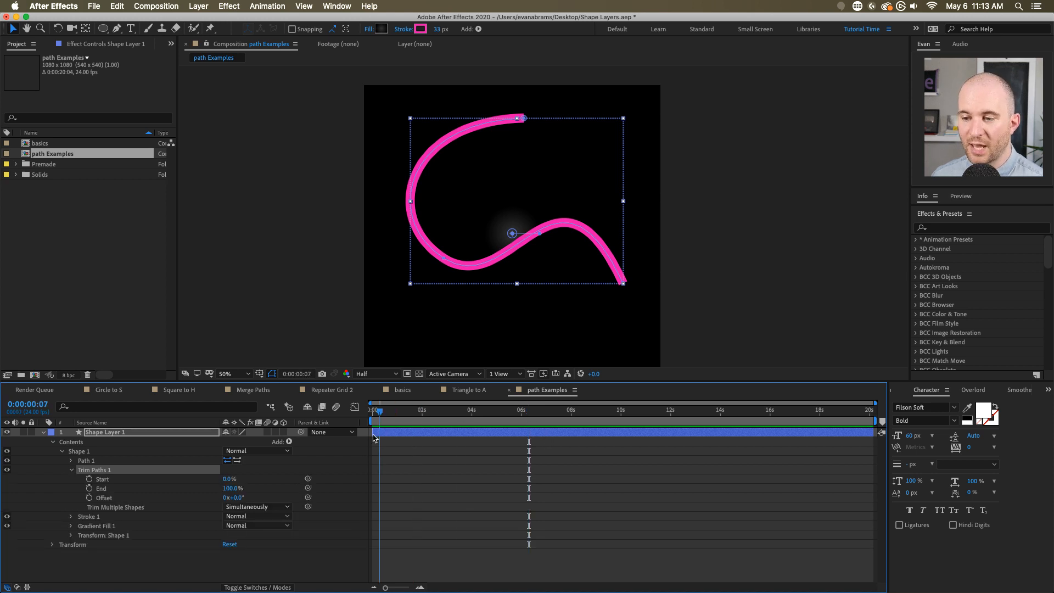
left_click(108, 489)
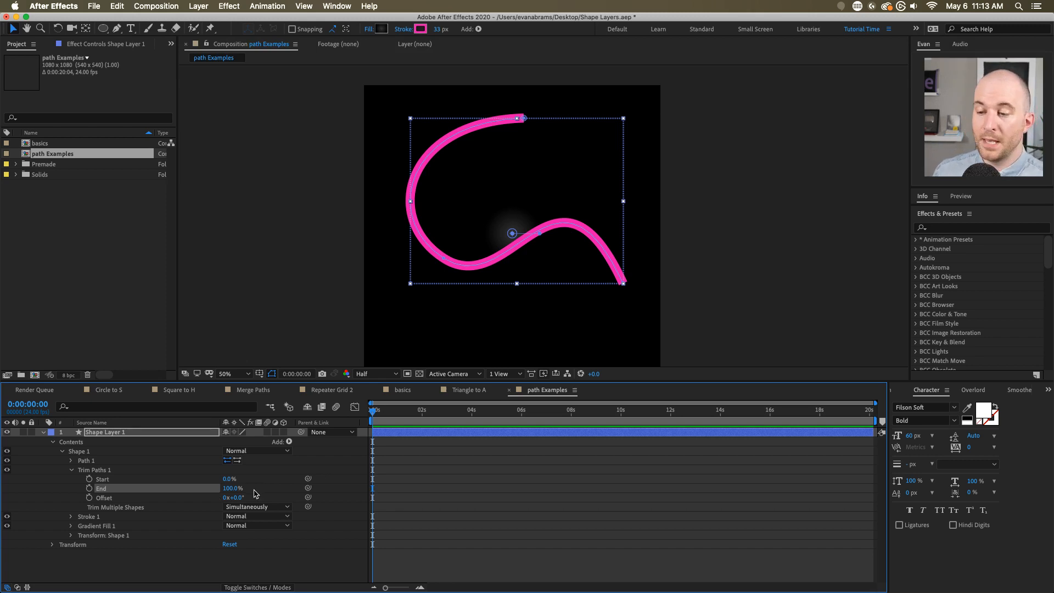
left_click_drag(230, 487, 145, 504)
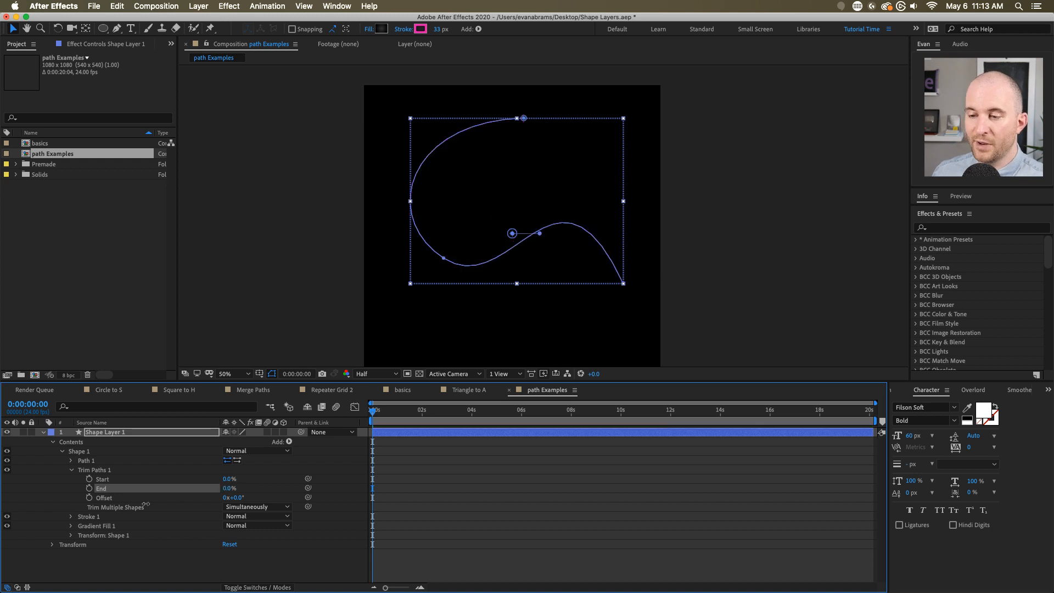
left_click(89, 488)
left_click_drag(421, 410, 421, 411)
left_click_drag(226, 487, 258, 486)
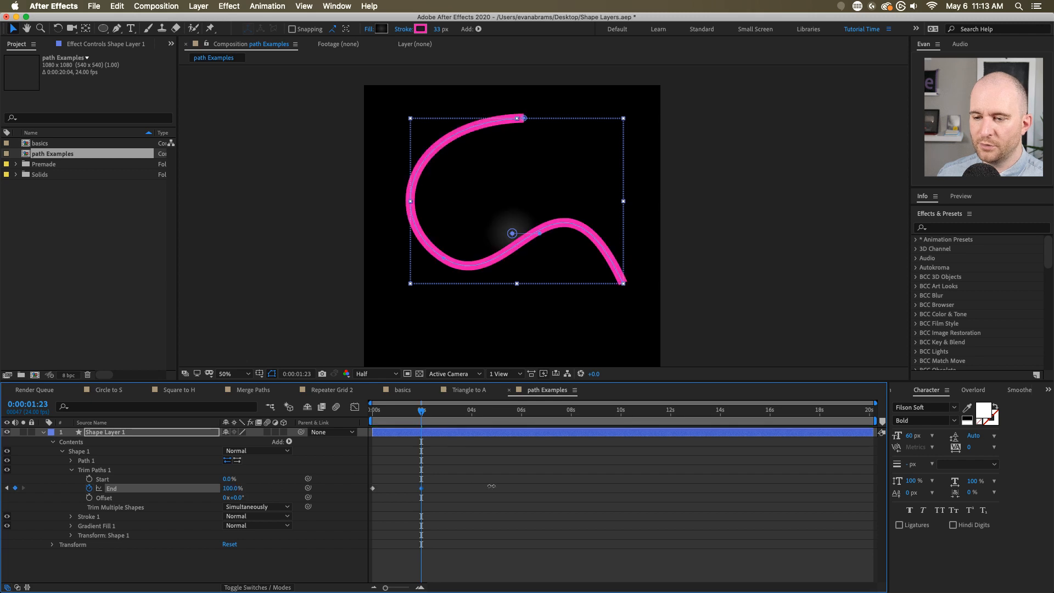
- Play the composition from the start to preview the path drawing on
key("Home")
key("space")
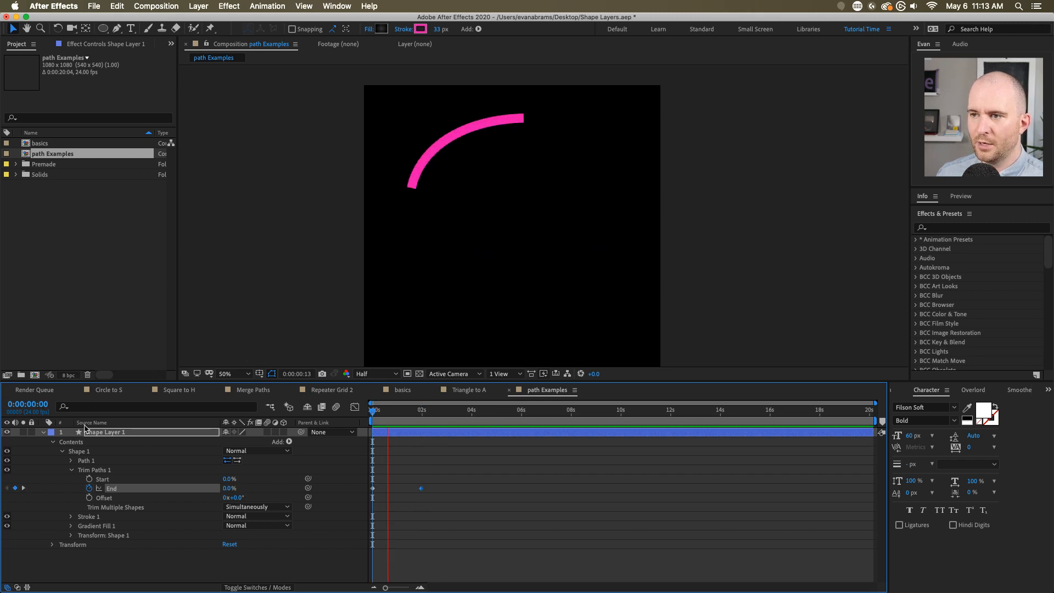
key("space")
- Move the second End keyframe earlier to about frame 15 and preview the faster animation
key("equal")
key("equal")
key("equal")
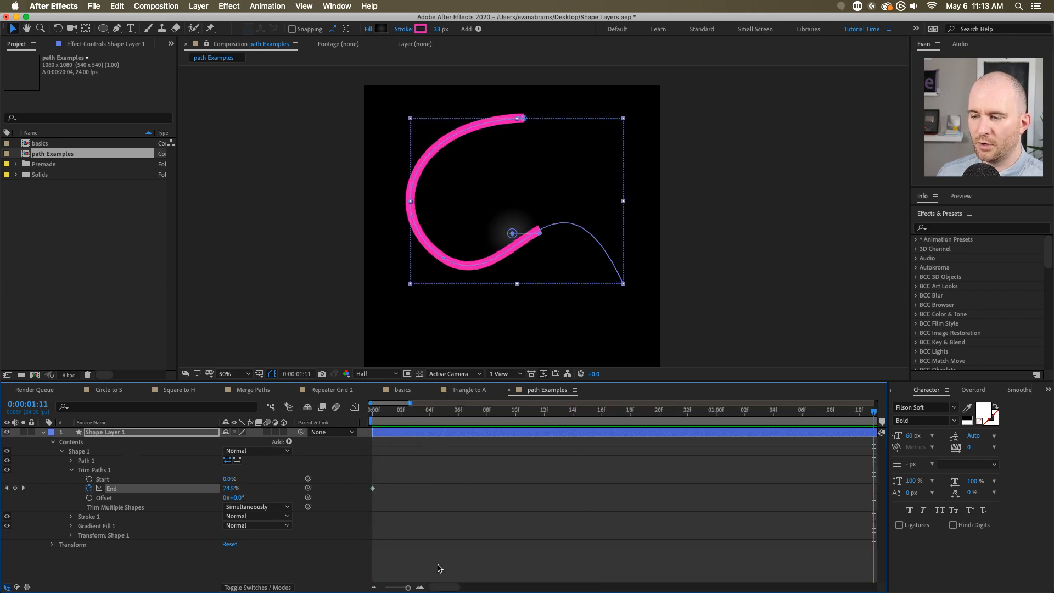
key("equal")
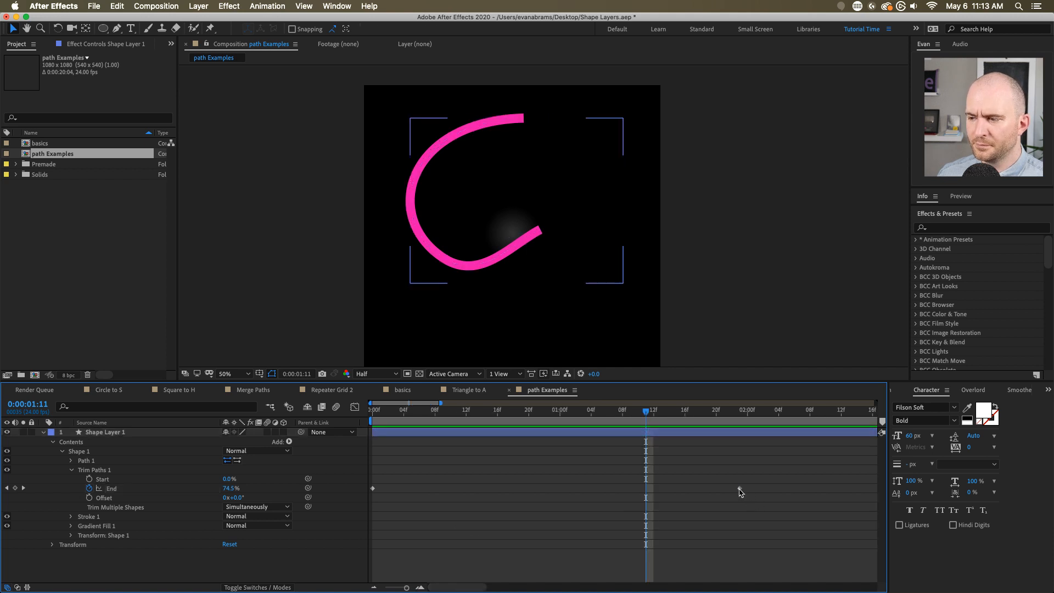
mouse_move(740, 487)
left_mouse_down()
mouse_move(459, 496)
mouse_move(489, 488)
left_mouse_up()
key("space")
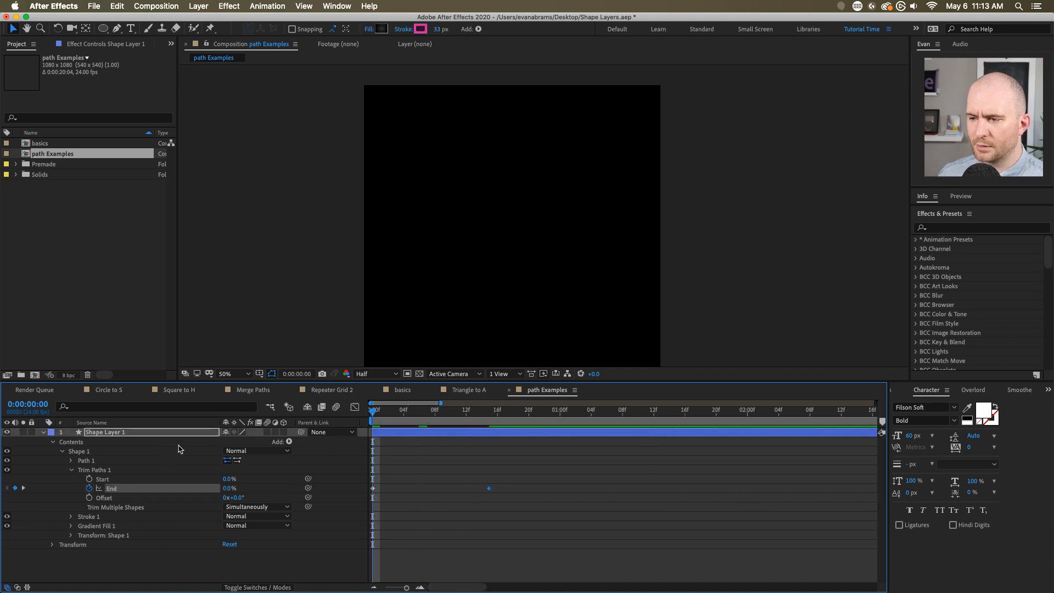
key("space")
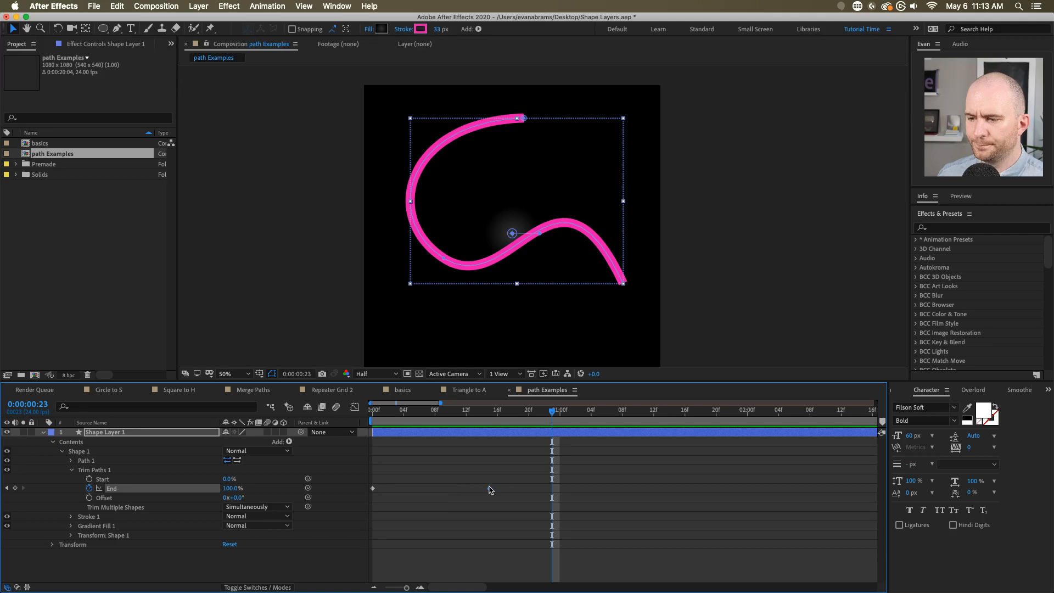
- Place the second End keyframe at 0:00:01:00 with easing and preview the animation
left_click_drag(490, 490, 558, 495)
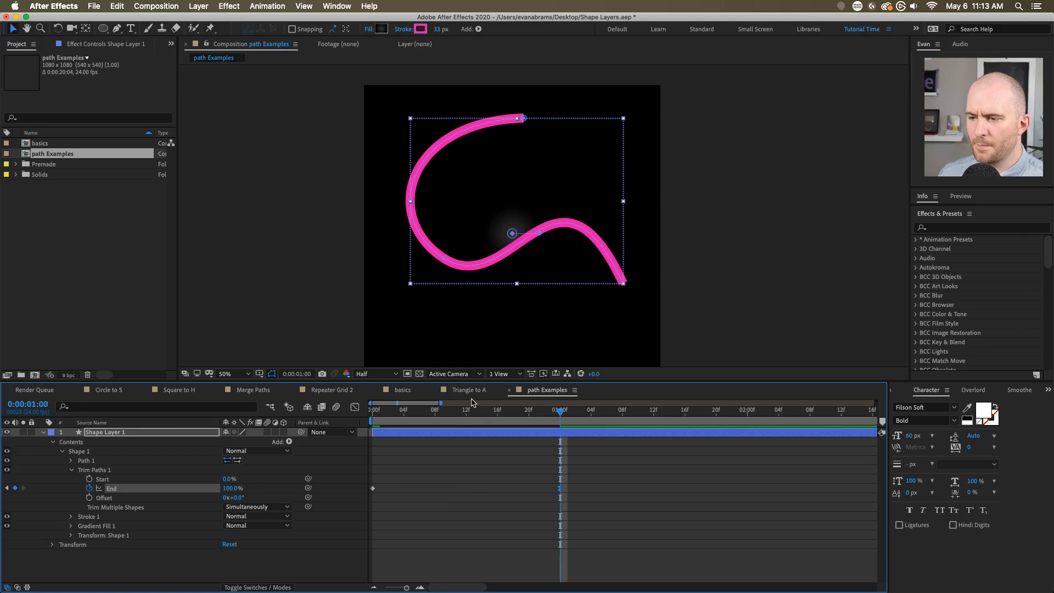
left_click_drag(475, 411, 373, 410)
key("space")
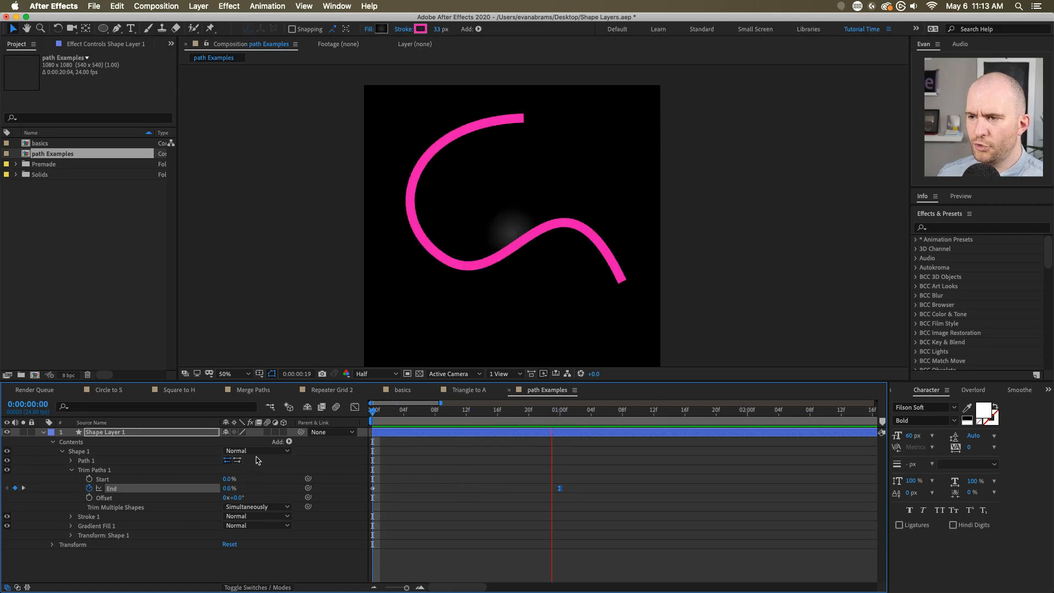
key("space")
- Keyframe the Trim Paths Start from 0% at 0:00:01:00, eased, to 100% at 0:00:02:00, and preview the animation
left_click(566, 416)
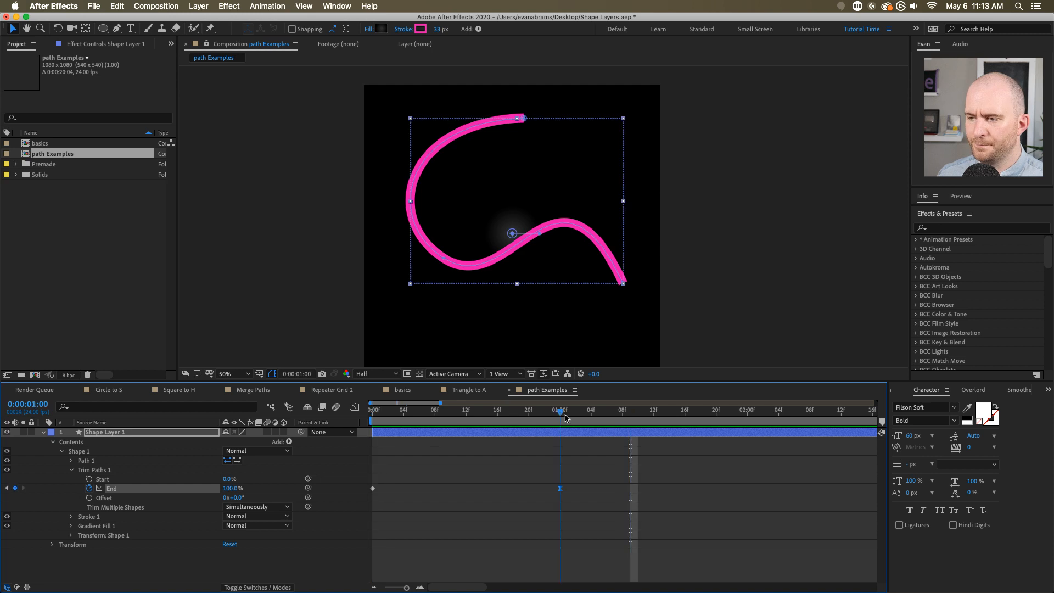
left_click(89, 478)
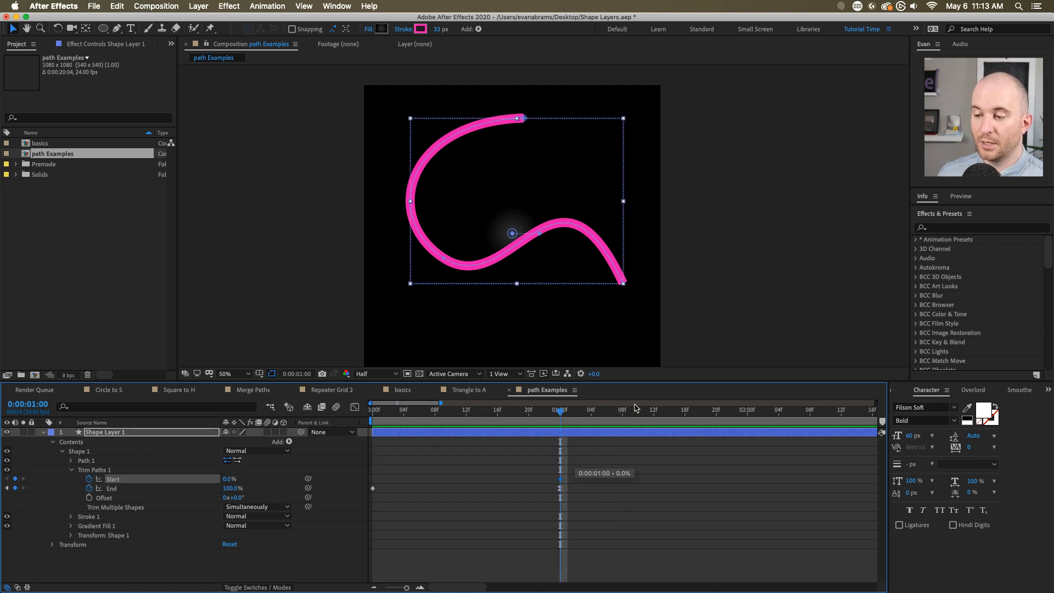
left_click_drag(723, 411, 747, 411)
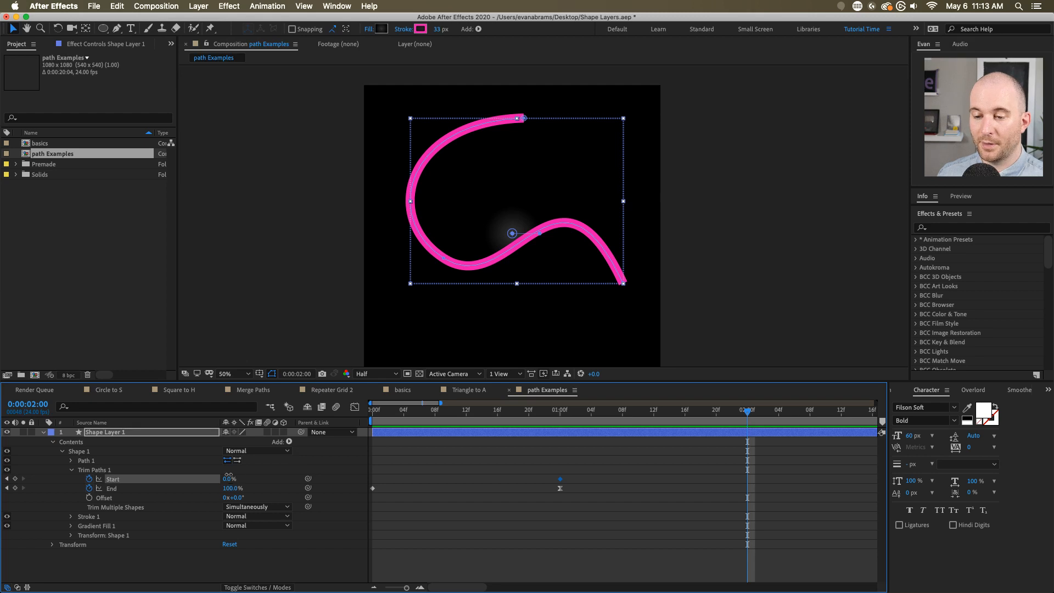
mouse_move(228, 477)
left_mouse_down()
mouse_move(274, 470)
mouse_move(352, 479)
left_mouse_up()
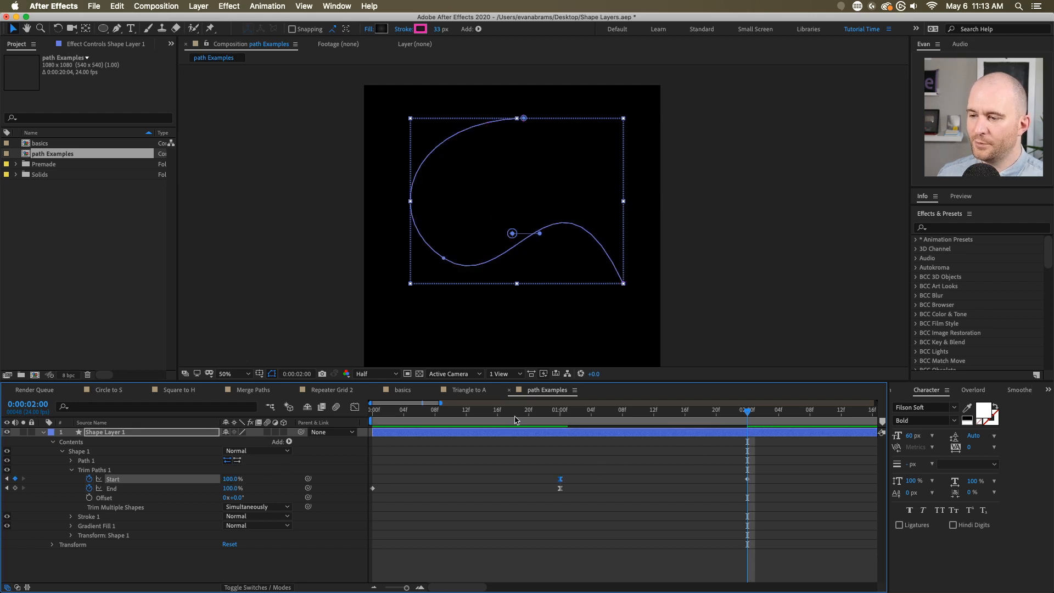
key("space")
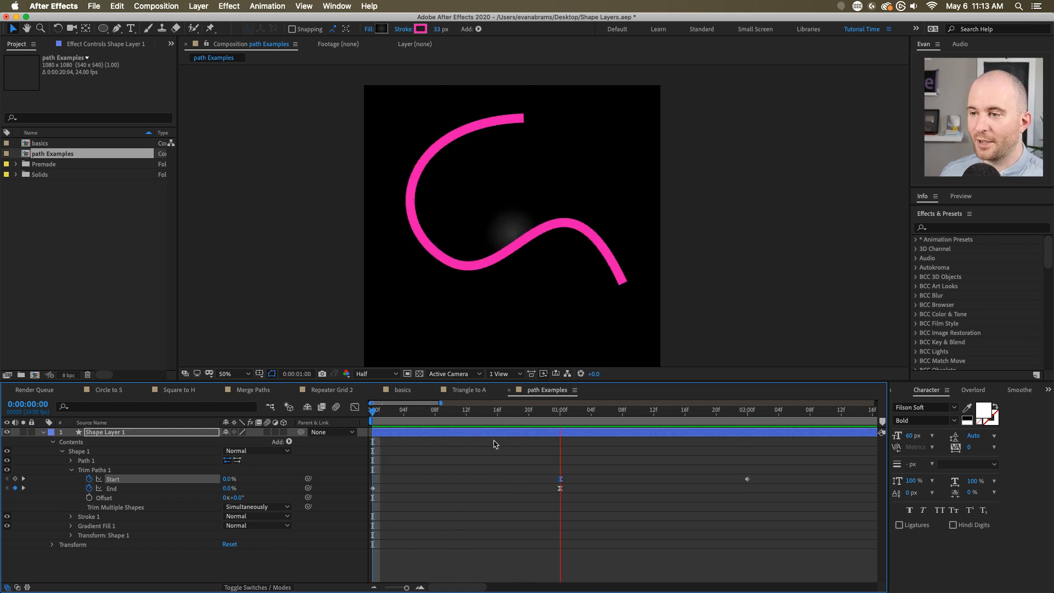
key("space")
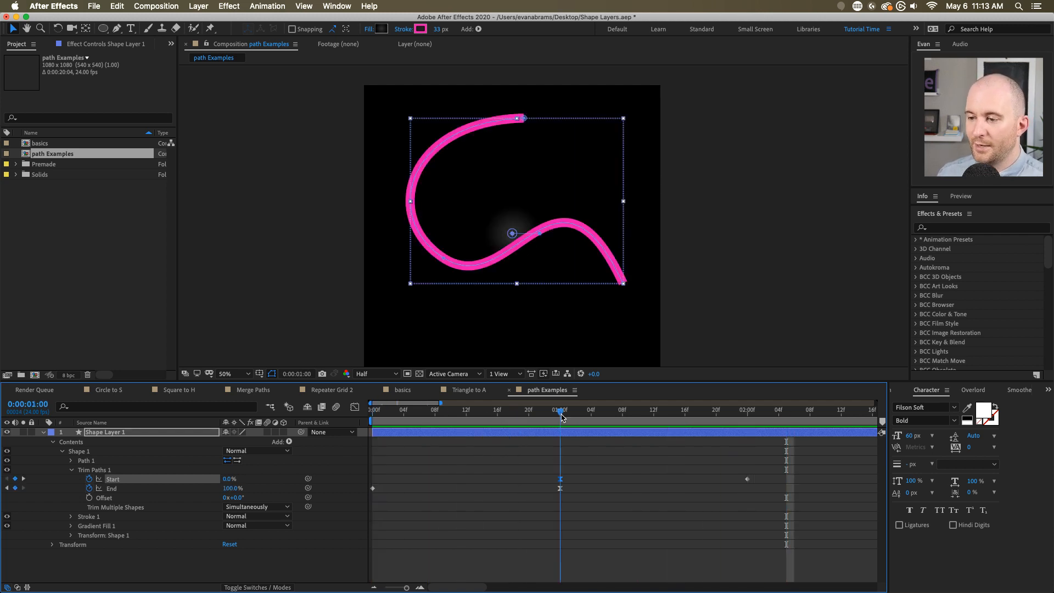
- Overlap the trims by moving the first Start keyframe to about frame 19 and the last End keyframe to about 0:00:01:03, and preview
left_click(587, 451)
left_click_drag(560, 479, 582, 488)
key("Home")
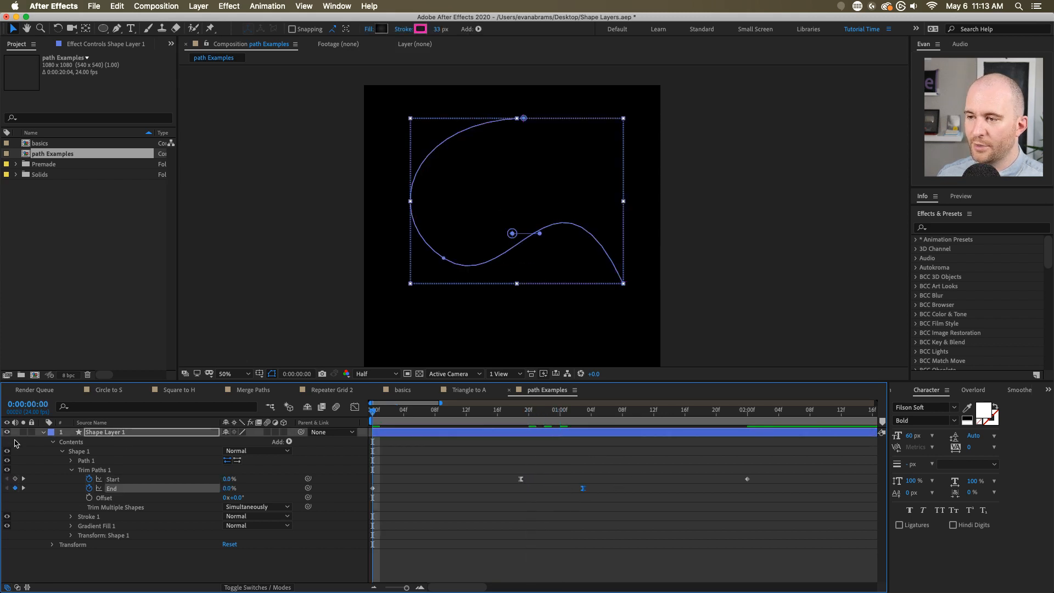
key("space")
key("space")
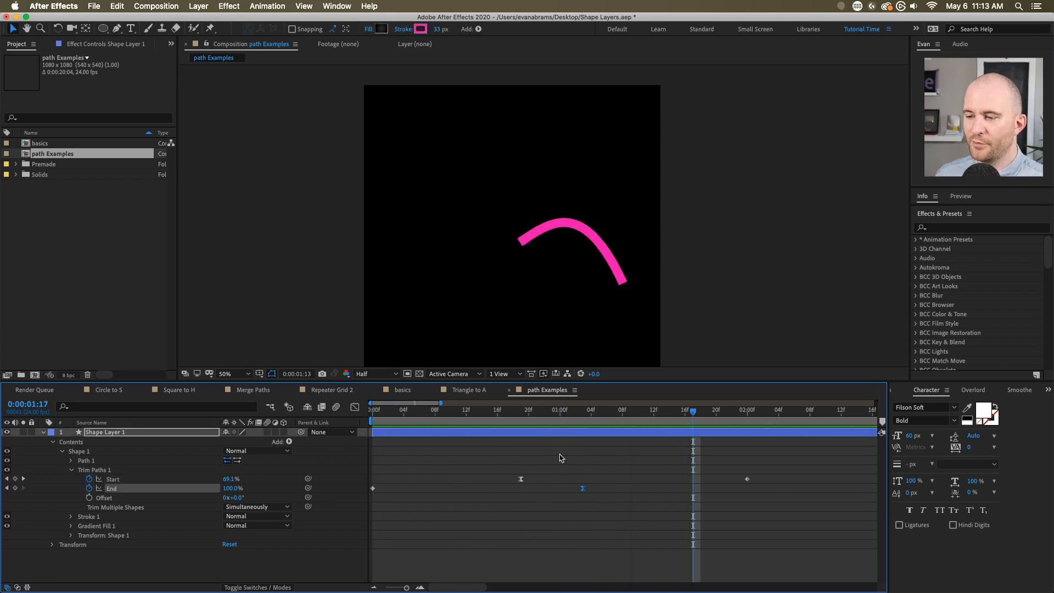
- Shift both Start keyframes to begin at 0:00:00:00 and align the last one with the final End keyframe
mouse_move(524, 477)
left_mouse_down()
mouse_move(400, 489)
mouse_move(533, 476)
left_mouse_up()
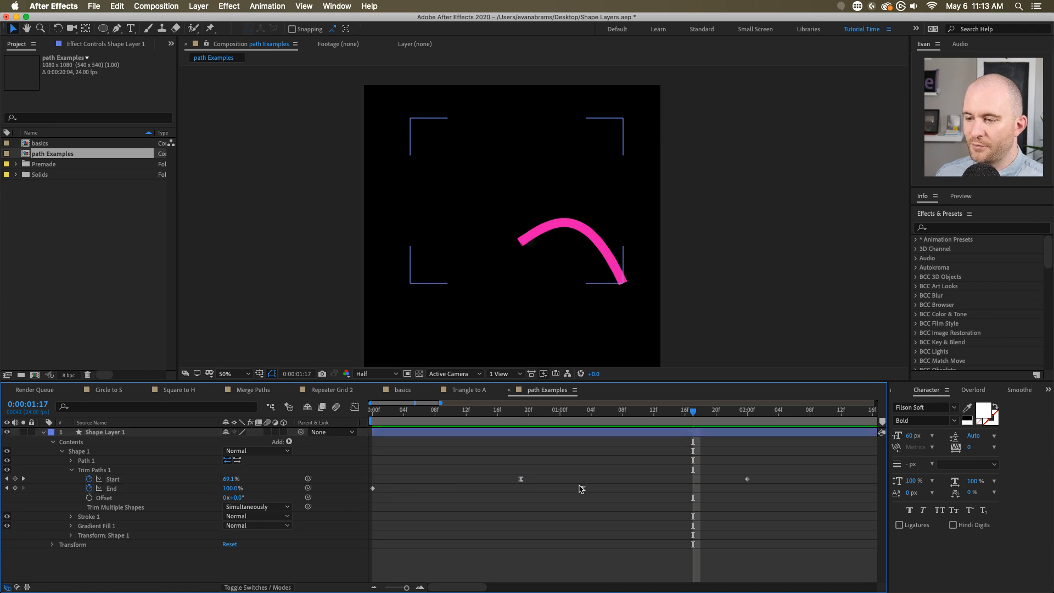
left_click_drag(761, 471, 380, 478)
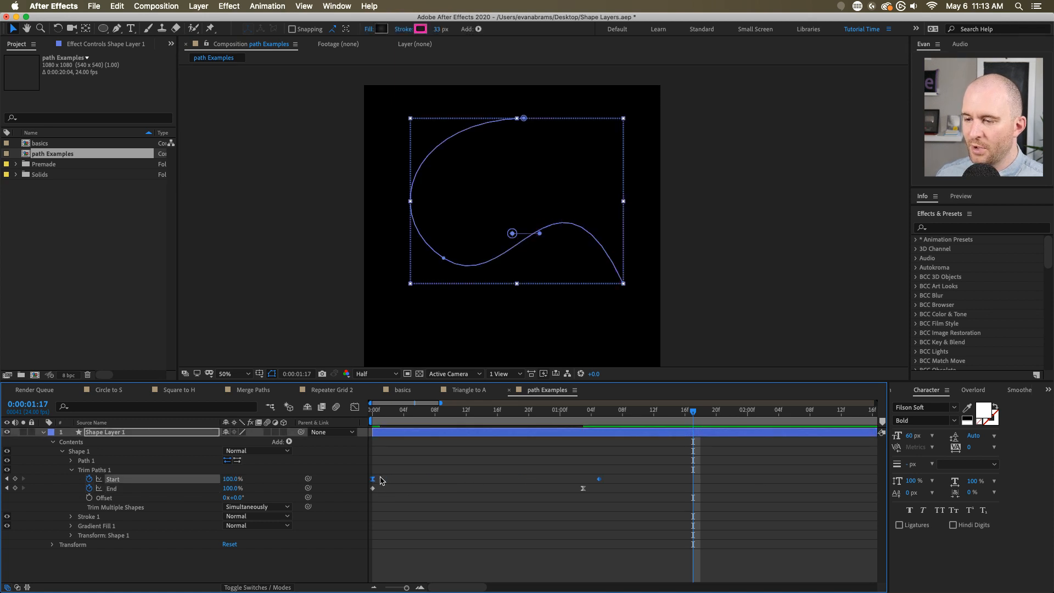
left_click(520, 461)
left_click_drag(598, 479, 586, 481)
left_click(568, 460)
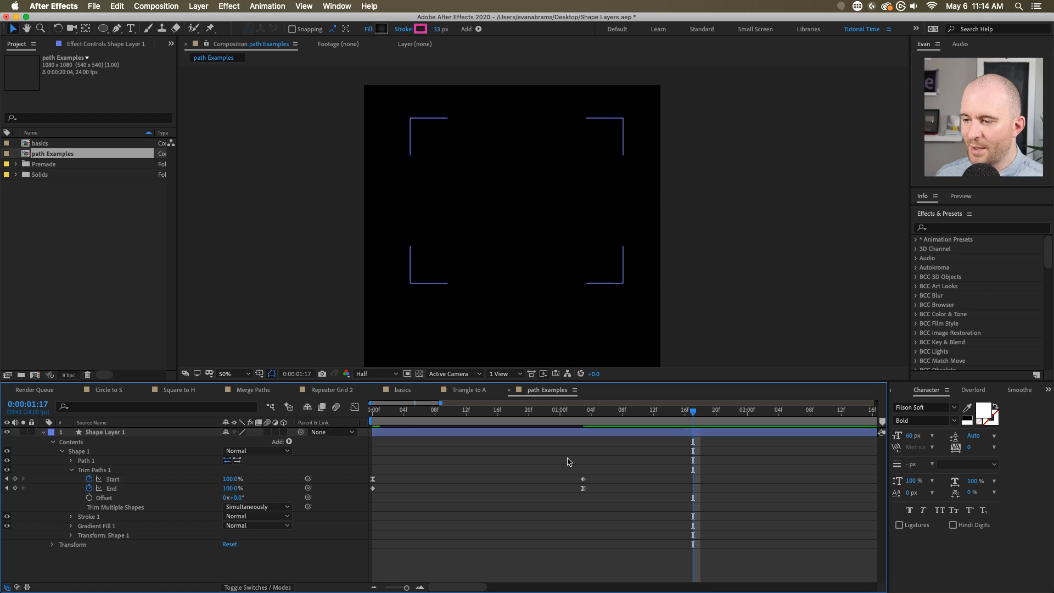
- Play the animation from the start to examine the short stroke segment travelling along the path
left_click_drag(513, 413, 209, 443)
key("space")
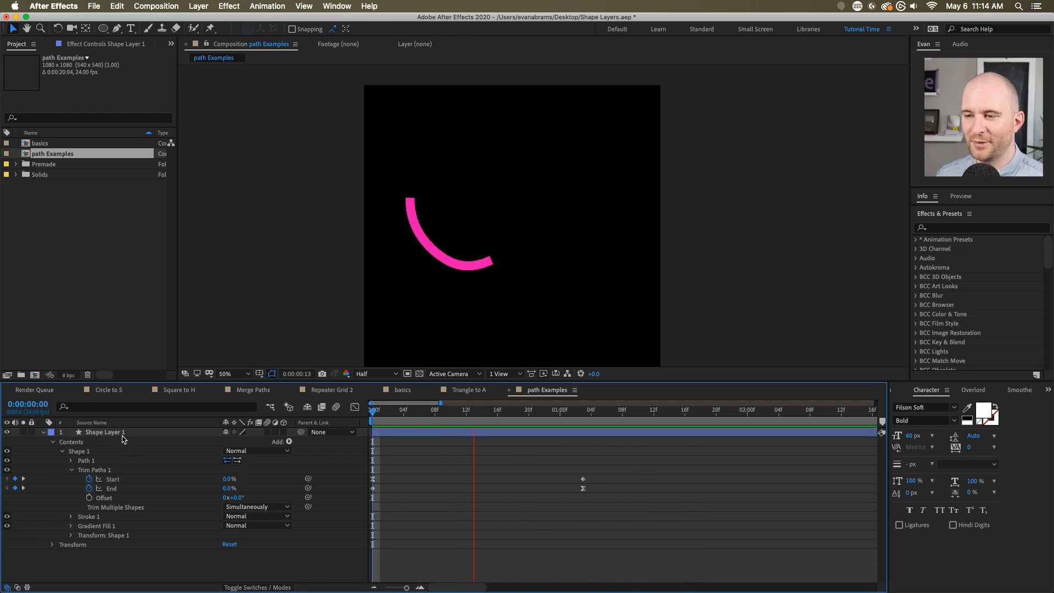
key("space")
left_click_drag(437, 414, 373, 422)
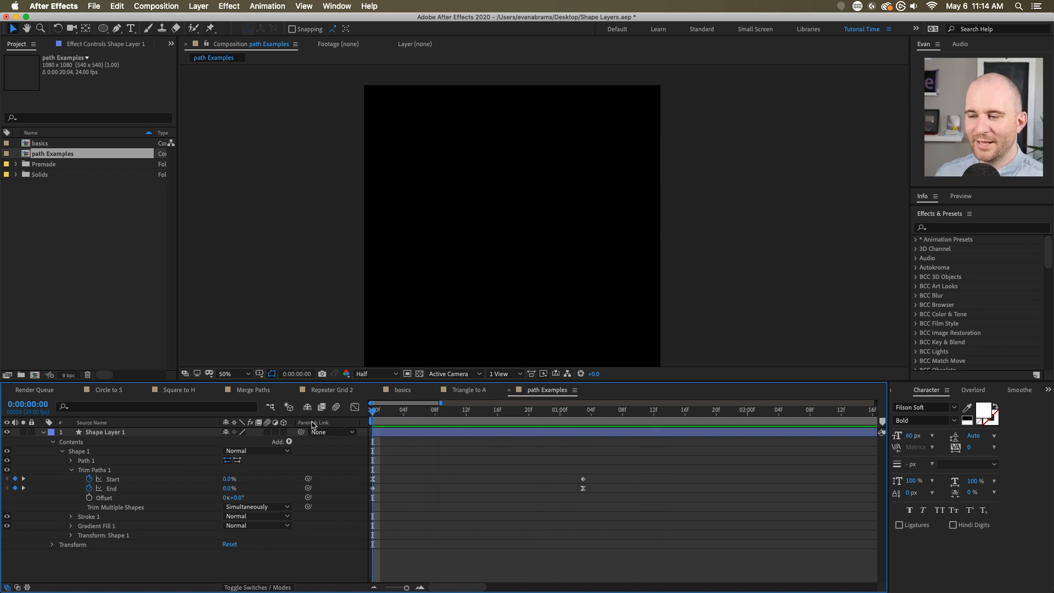
key("space")
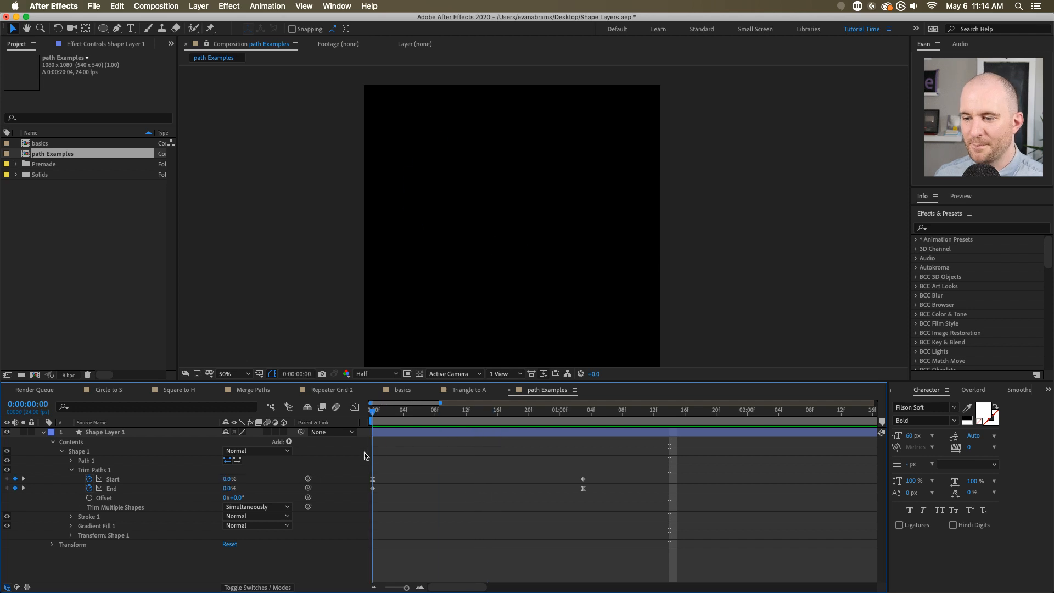
key("space")
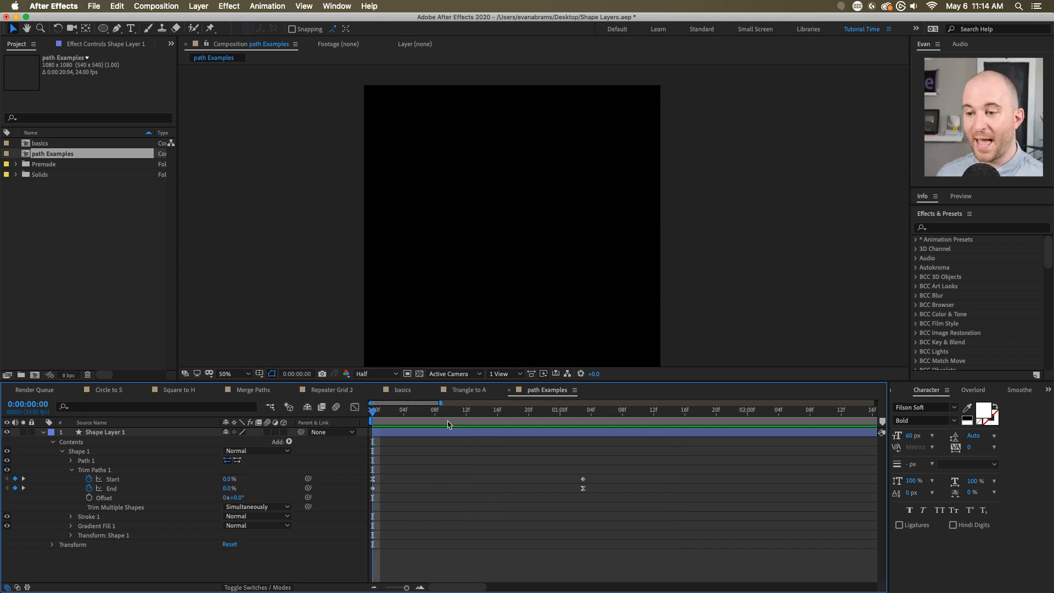
- Set a Path keyframe on Path 1 at 0:00:00:13 and switch off Trim Paths 1 to show the whole stroke
left_click_drag(451, 413, 473, 415)
left_click(471, 433)
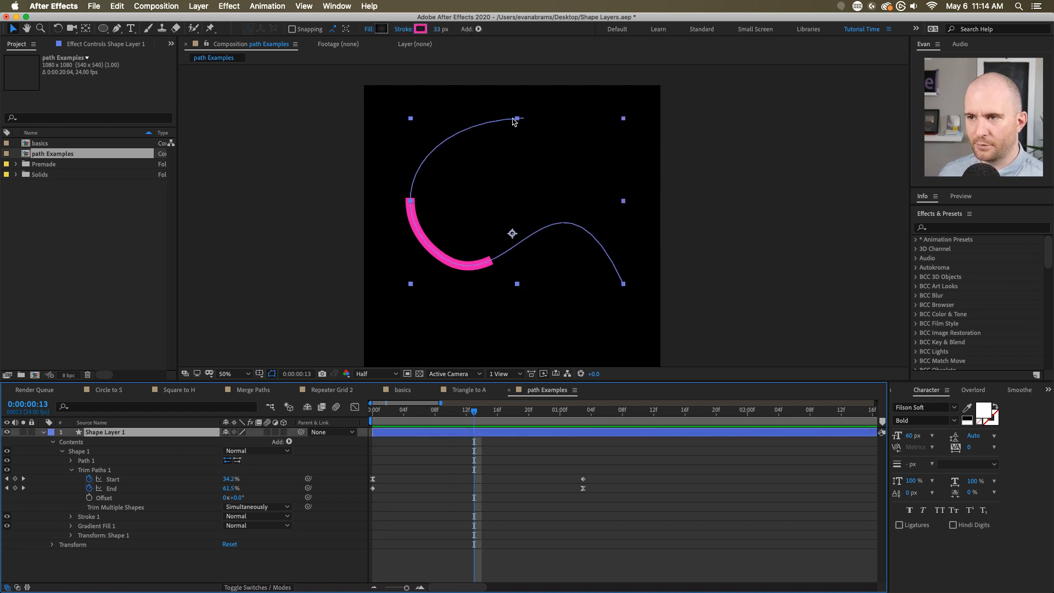
left_click(71, 460)
left_click(106, 470)
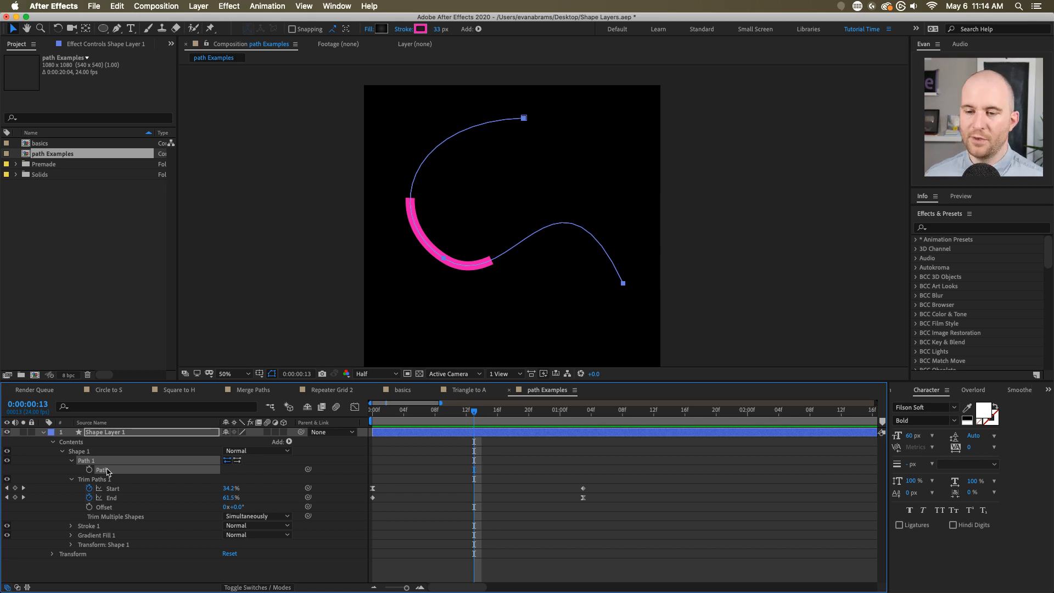
left_click(89, 469)
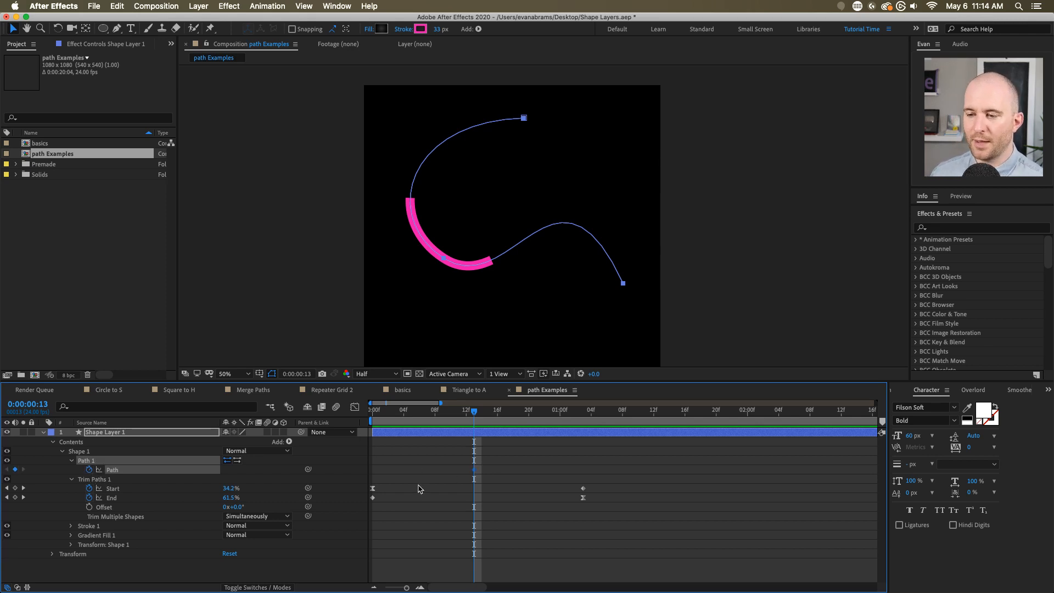
left_click(7, 479)
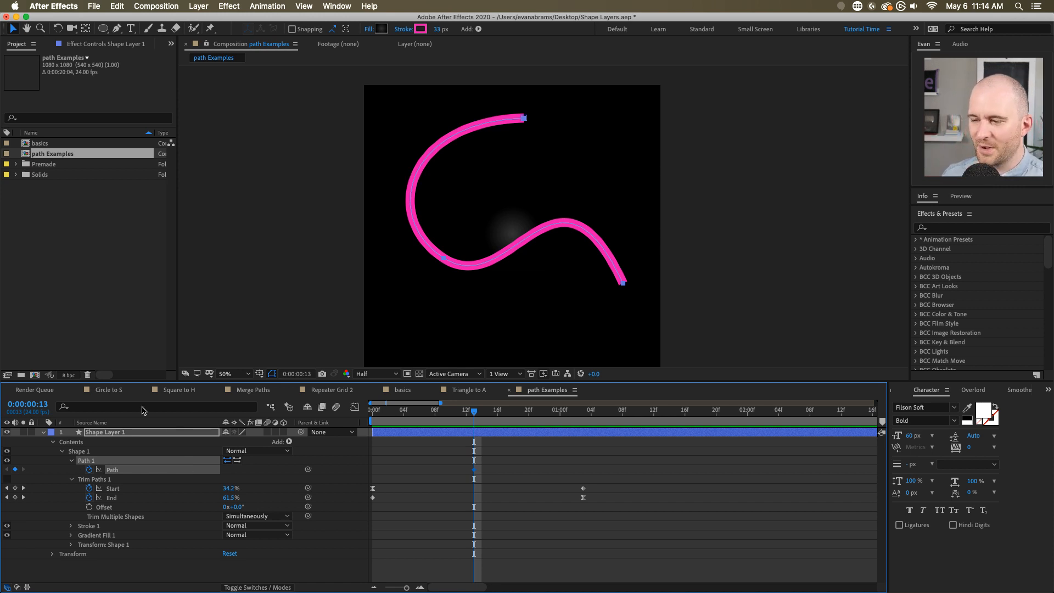
left_click(496, 467)
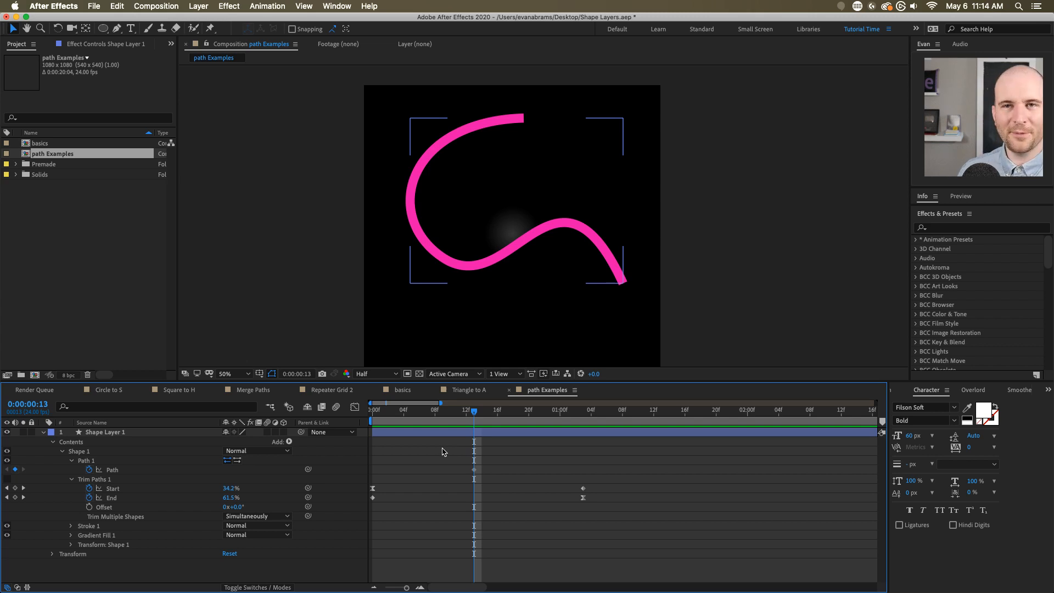
left_click(588, 117)
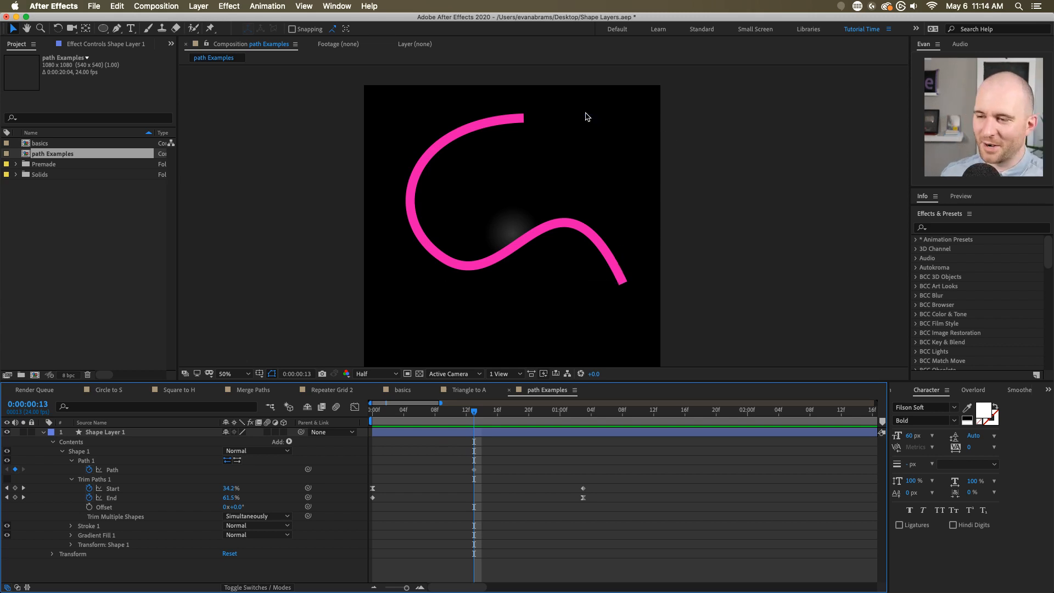
- Examine the Keyframe Assistant's Easy Ease options for the Path keyframe
left_click(475, 459)
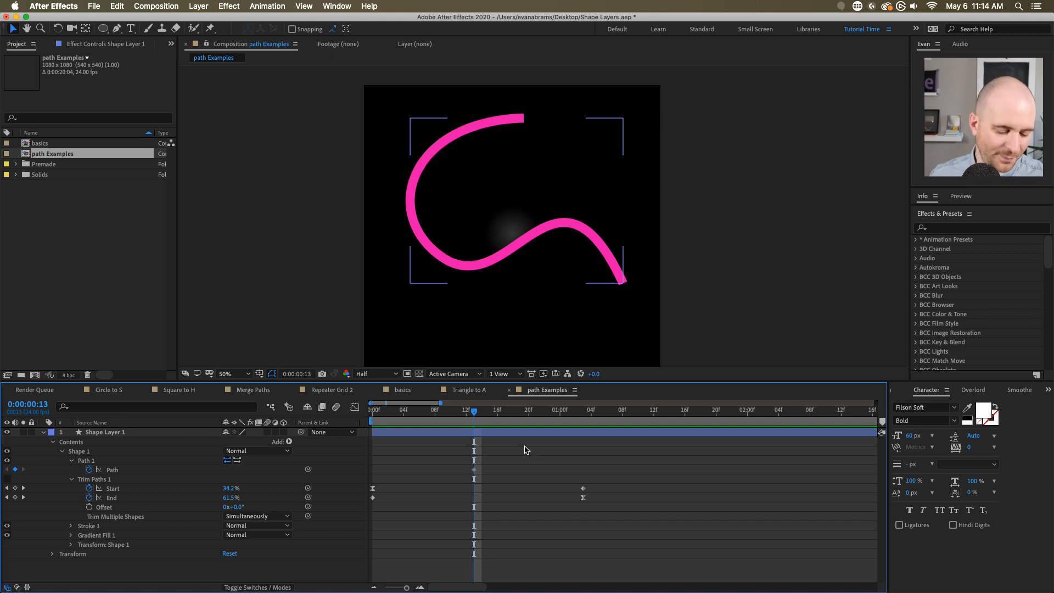
left_click_drag(488, 465, 475, 480)
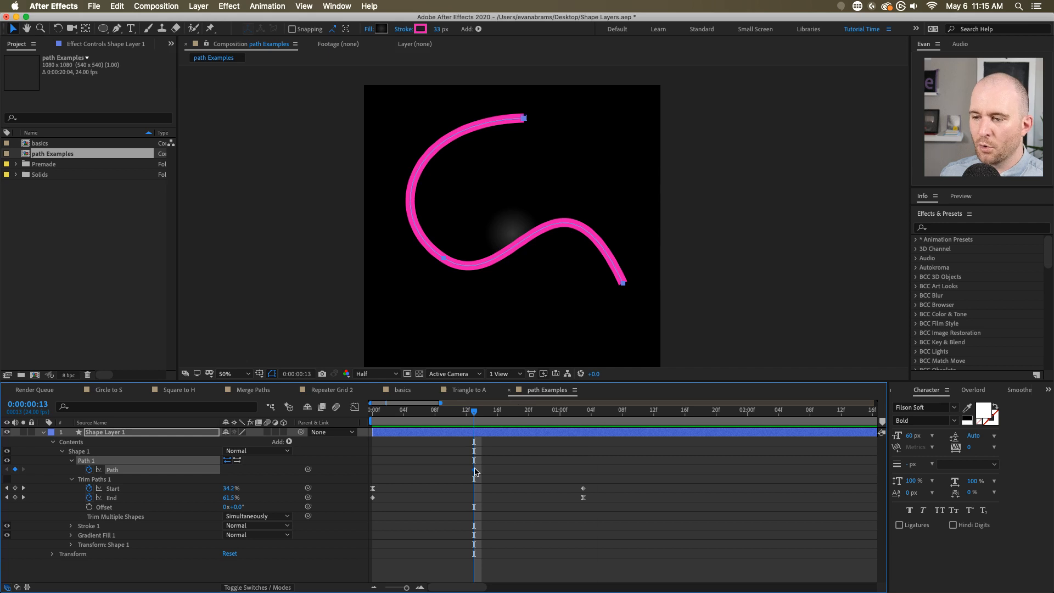
right_click(475, 471)
mouse_move(582, 581)
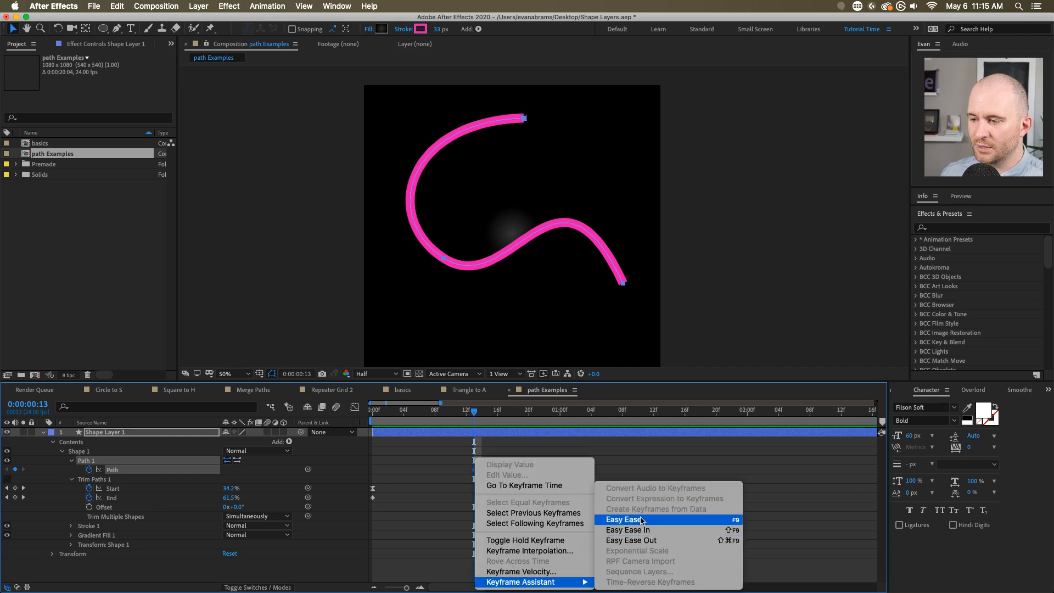
left_click(641, 520)
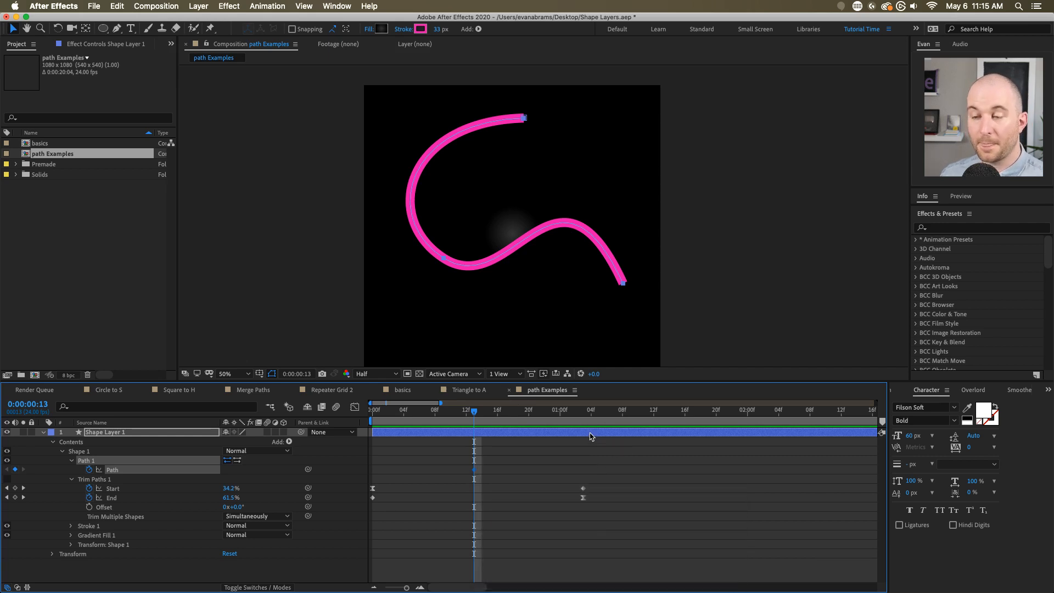
left_click_drag(589, 436, 467, 490)
left_click(257, 4)
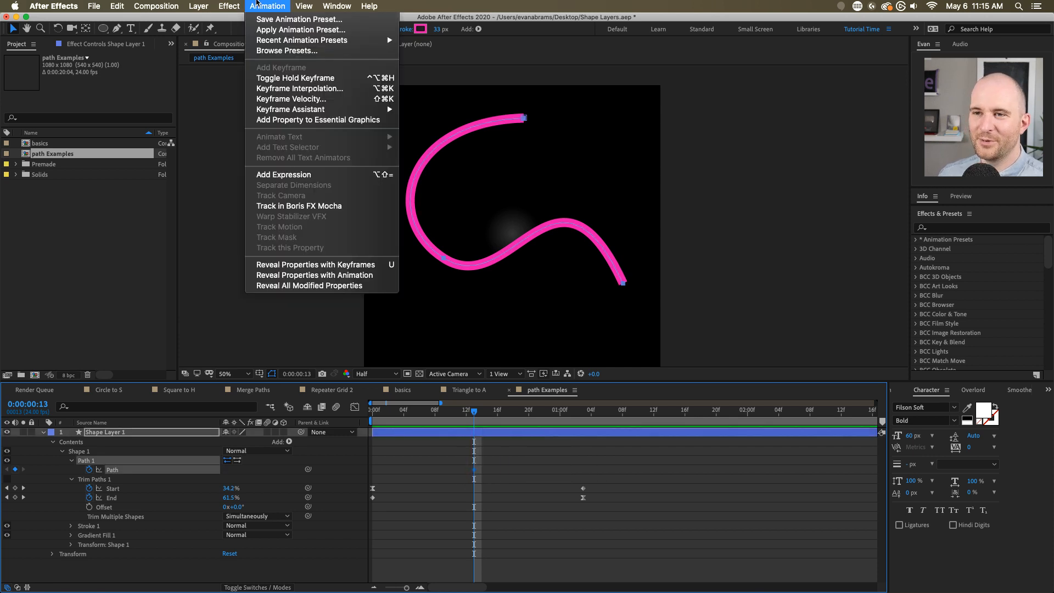
mouse_move(304, 110)
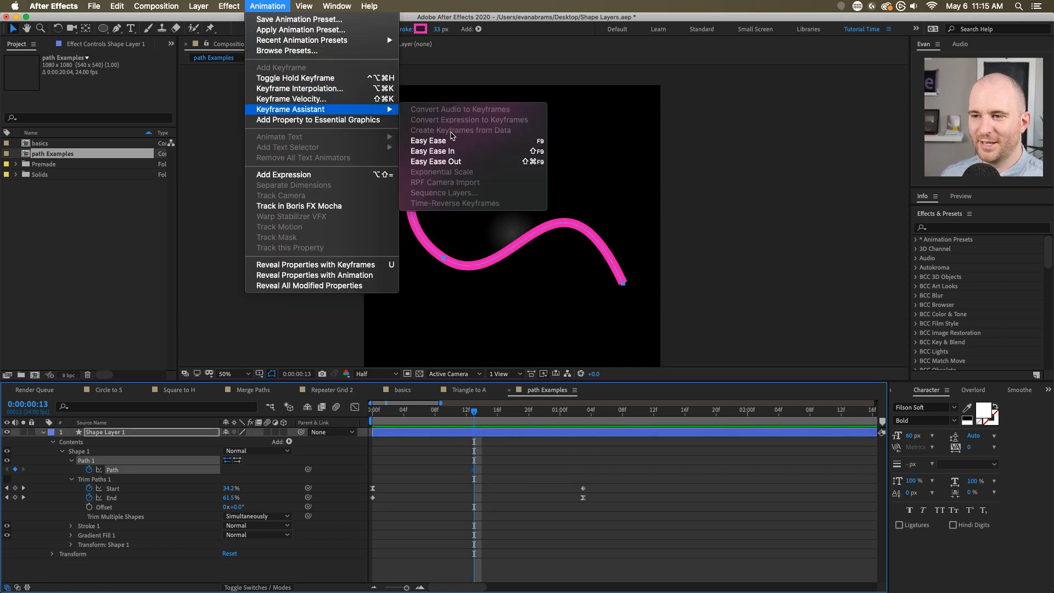
left_click(483, 488)
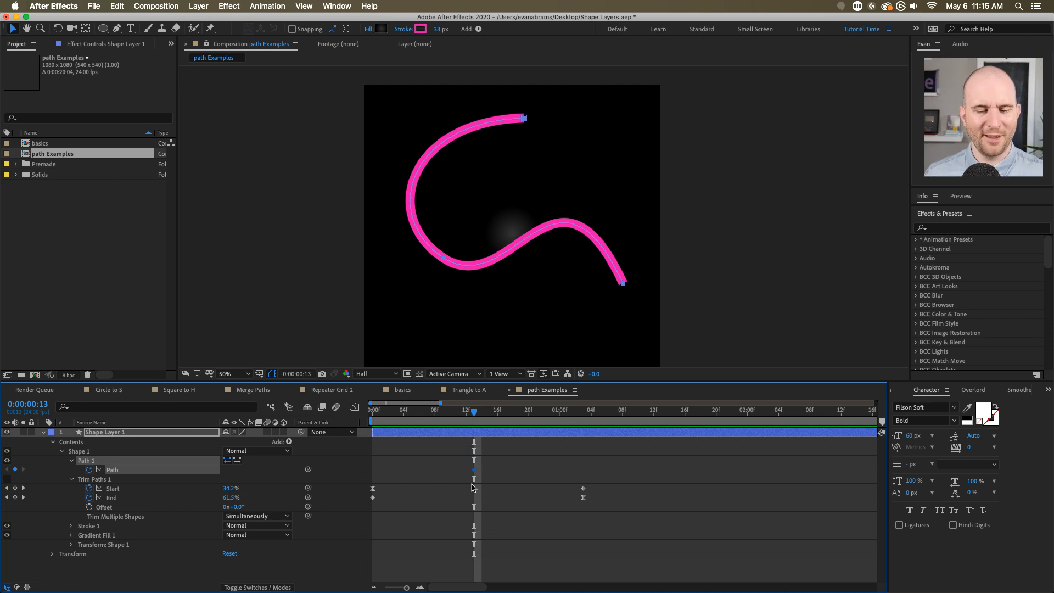
- Scrub from the start of the composition back to 0:00:00:13 to examine the path with its single keyframe
left_click_drag(453, 412, 373, 412)
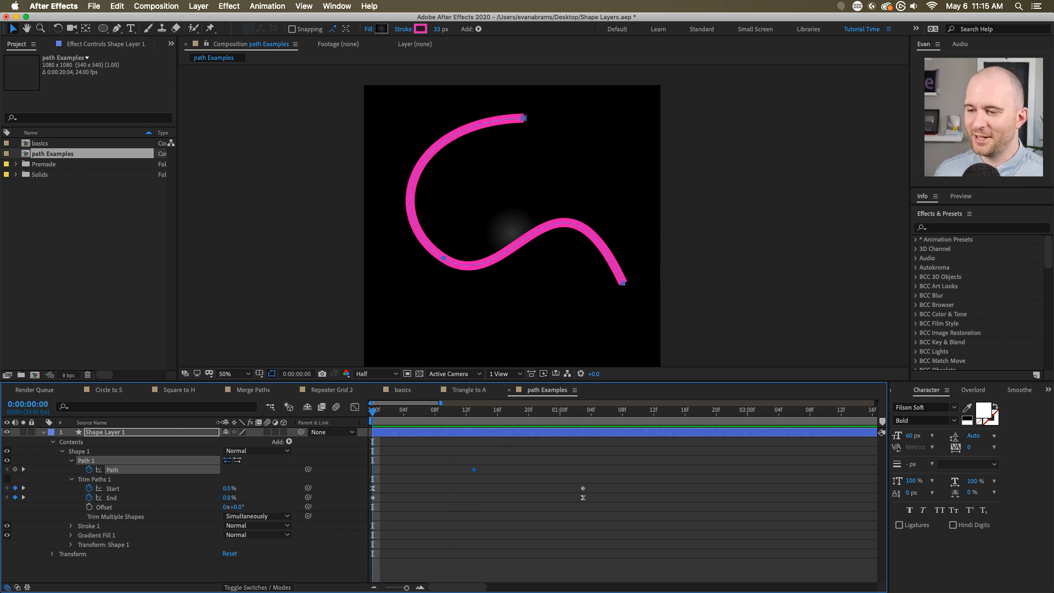
left_click(616, 421)
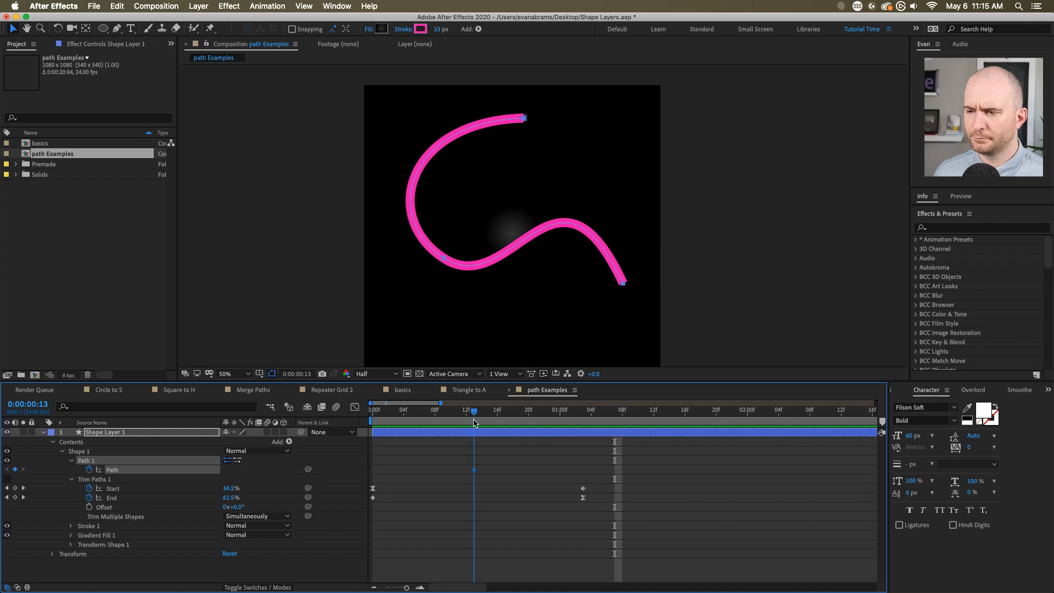
left_click(472, 421)
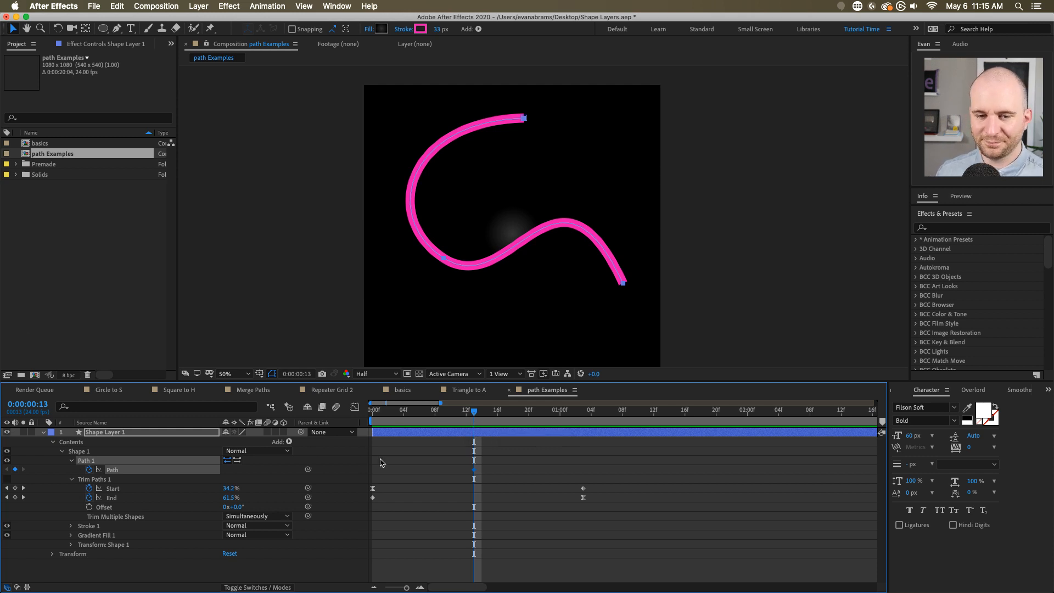
- Move the Path keyframe to 0:00:00:00
left_click(496, 469)
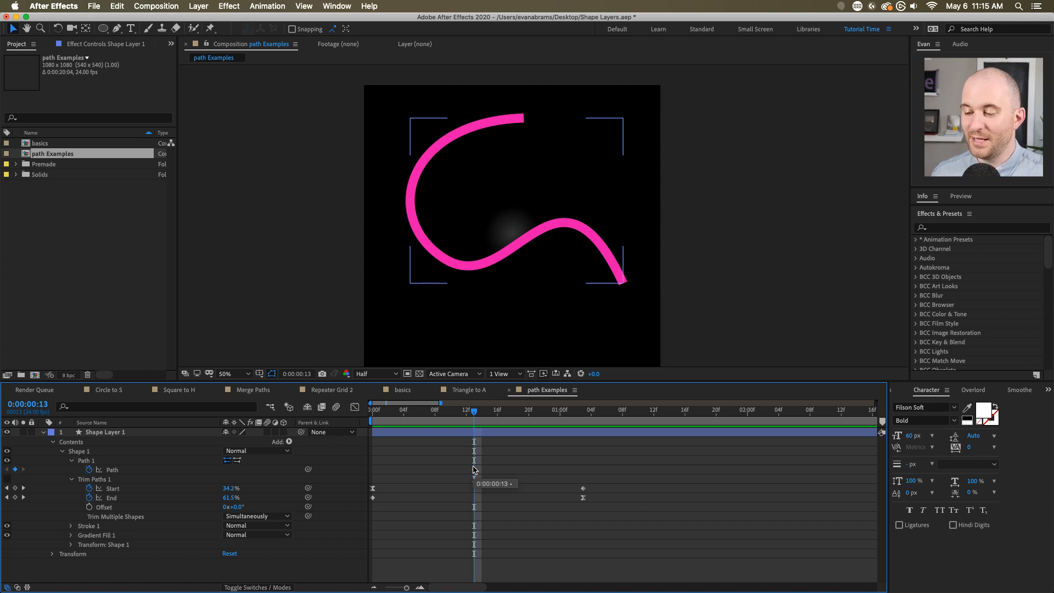
left_click(474, 470)
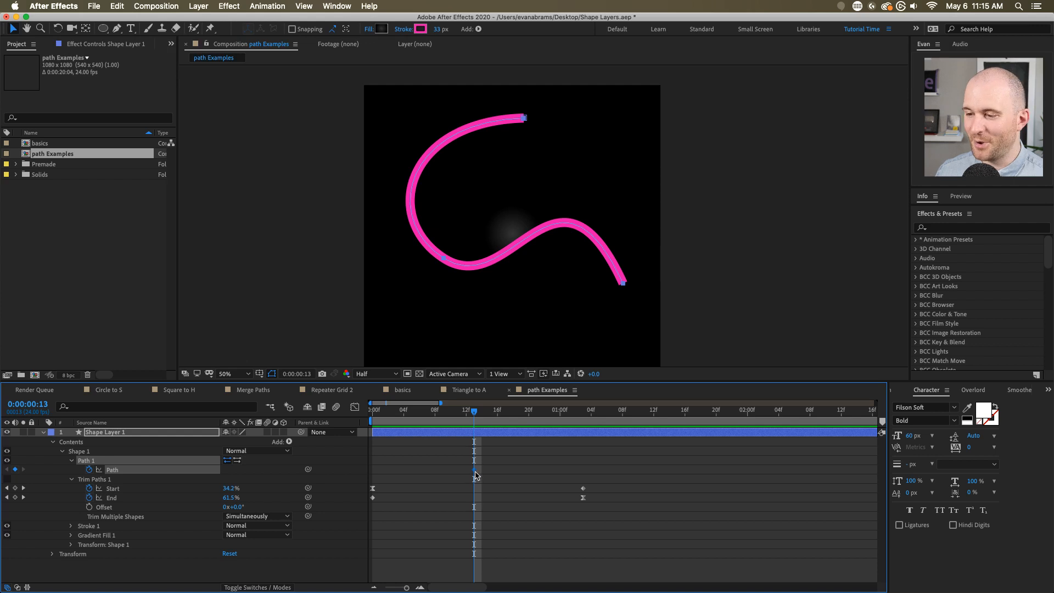
left_click(372, 507)
left_click(132, 472)
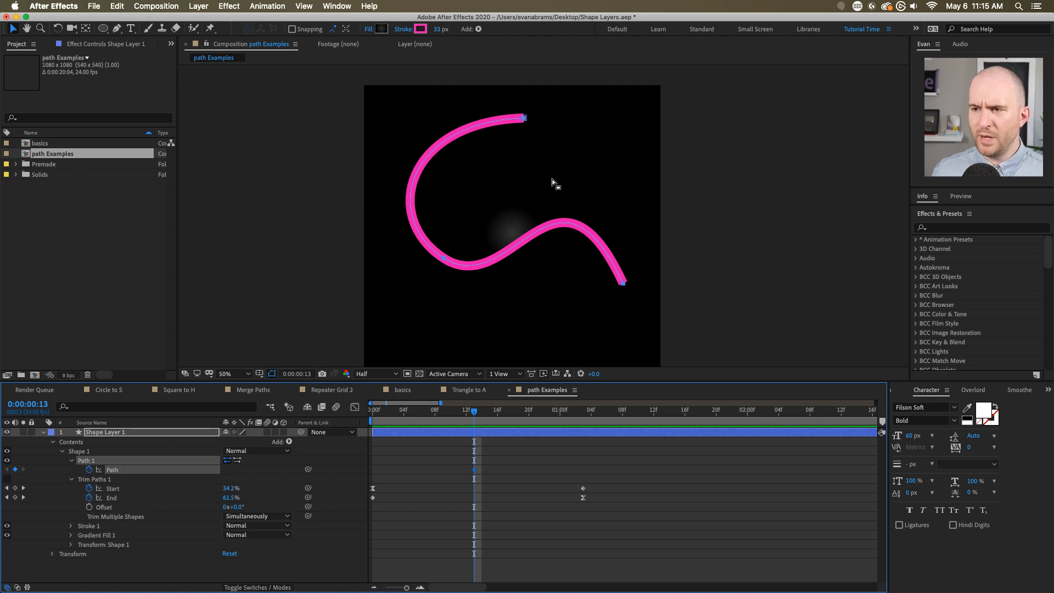
left_click_drag(536, 101, 513, 130)
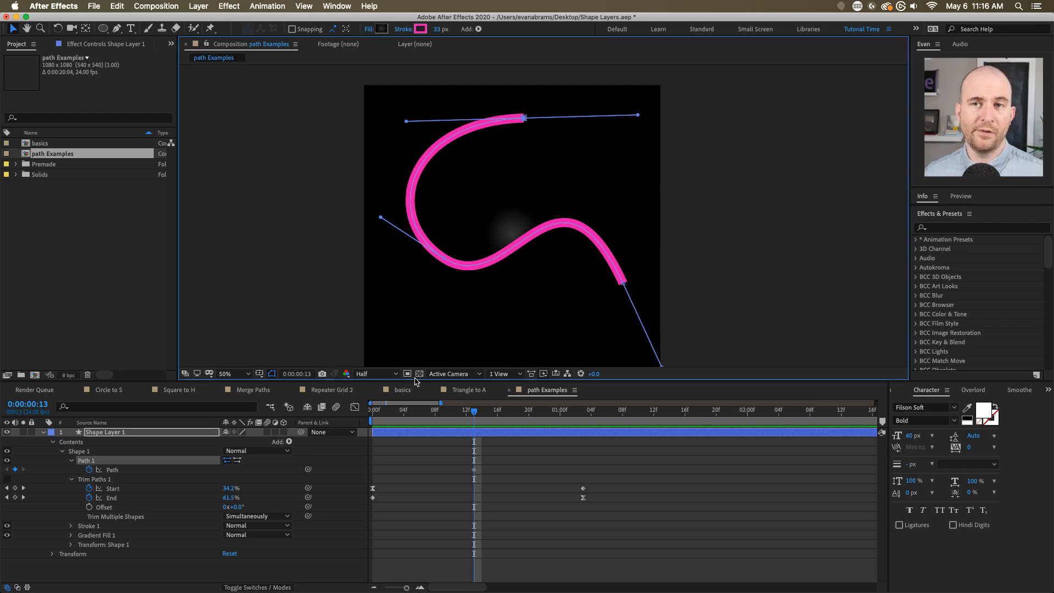
left_click(474, 470)
left_click_drag(474, 470, 372, 470)
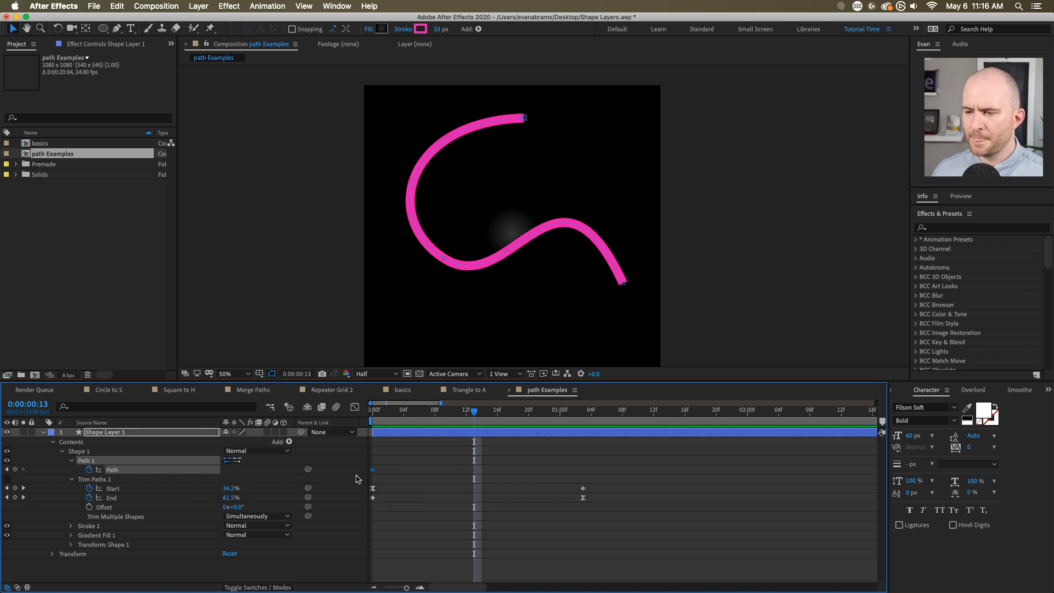
- Reshape the path at 0:00:00:13 into a tighter, flatter S-curve by moving the middle vertex inward and adjusting the vertex handles
left_click(440, 260)
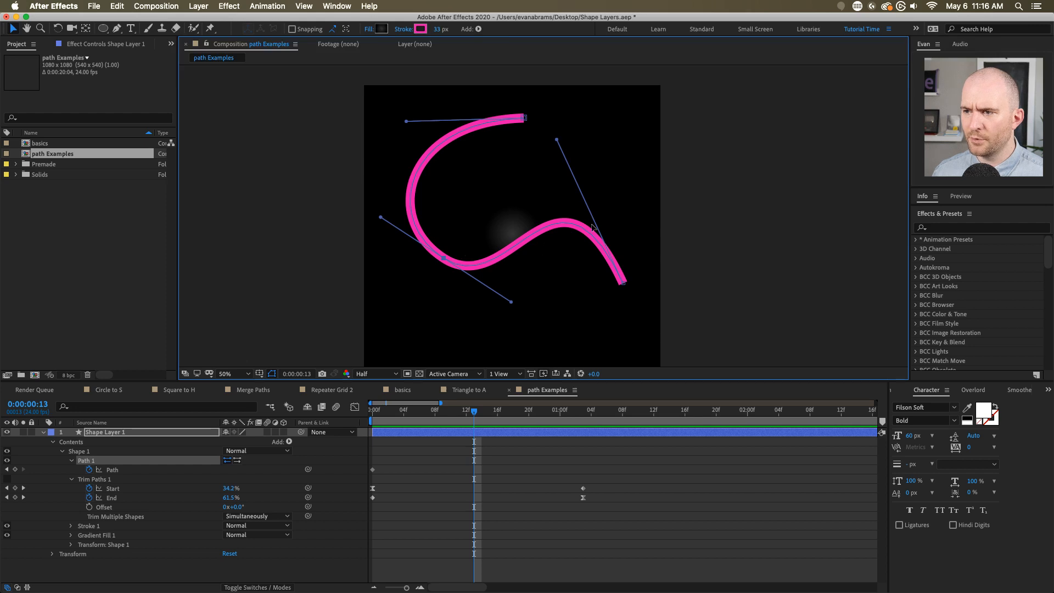
left_click_drag(556, 137, 545, 216)
left_click_drag(410, 120, 445, 137)
left_click_drag(447, 252, 475, 226)
left_click_drag(537, 285, 505, 282)
left_click_drag(420, 183, 428, 209)
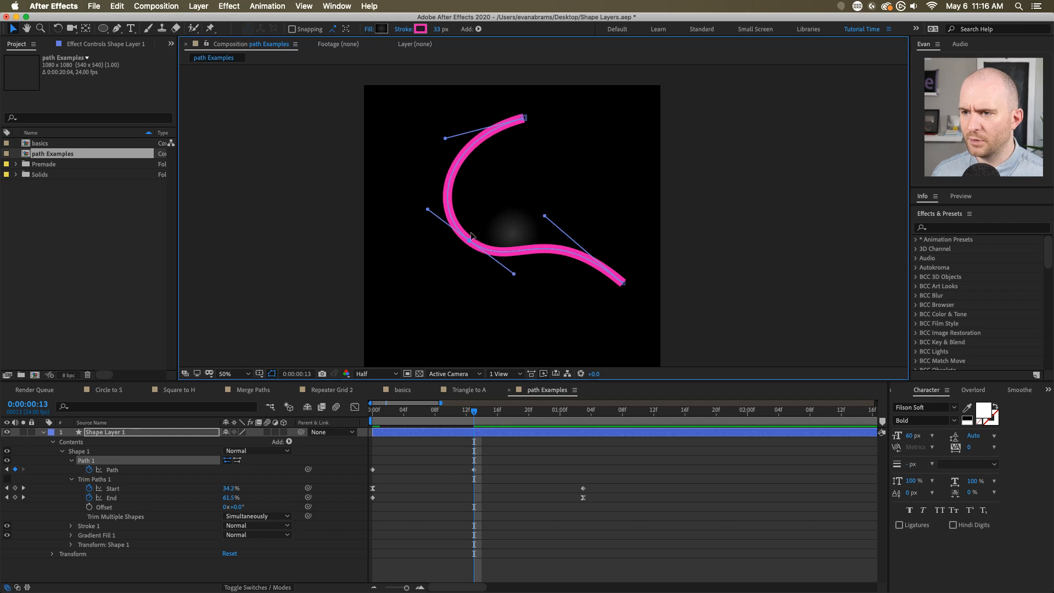
left_click_drag(470, 236, 466, 235)
left_click_drag(445, 137, 437, 131)
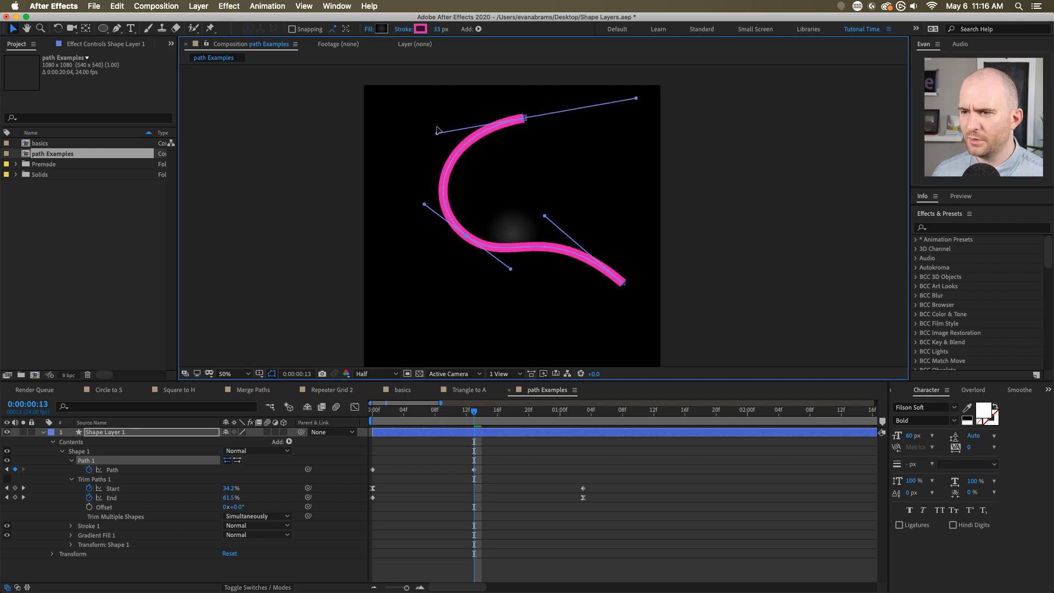
- Align the second Path keyframe with the last trim keyframes at 0:00:01:03, and pull the path's lower end vertex inward with adjusted handles
left_click_drag(475, 470, 583, 489)
mouse_move(582, 412)
left_mouse_down()
mouse_move(381, 438)
mouse_move(567, 445)
mouse_move(344, 449)
mouse_move(585, 455)
left_mouse_up()
left_click_drag(622, 283, 586, 306)
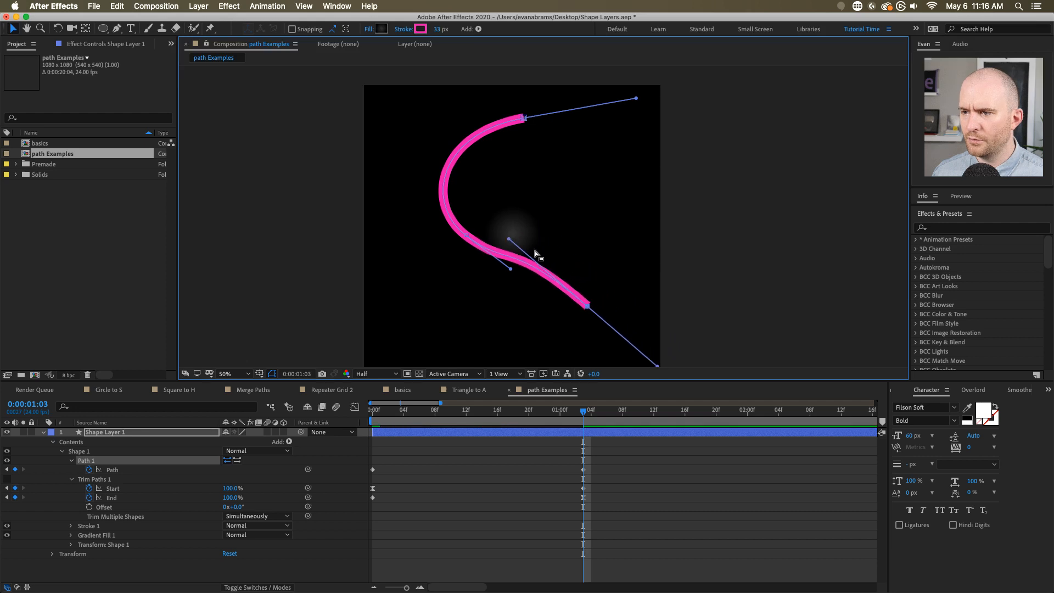
left_click_drag(509, 239, 542, 219)
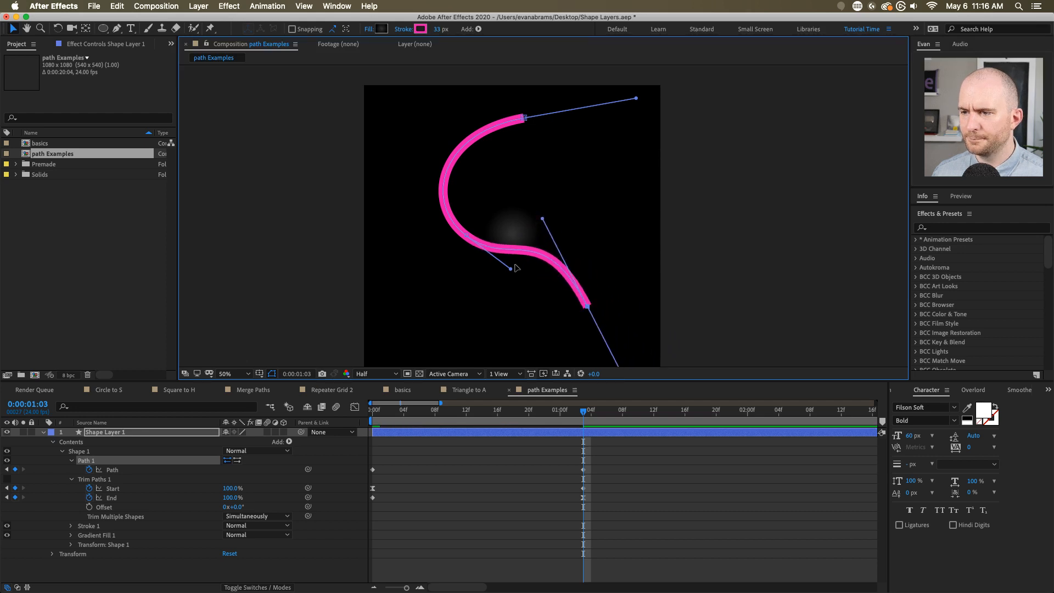
left_click_drag(511, 268, 510, 259)
- At 0:00:01:03, shift the path's upper end vertex leftward, tilt its handle, and nudge the lower end vertex slightly outward
left_click_drag(581, 415, 367, 420)
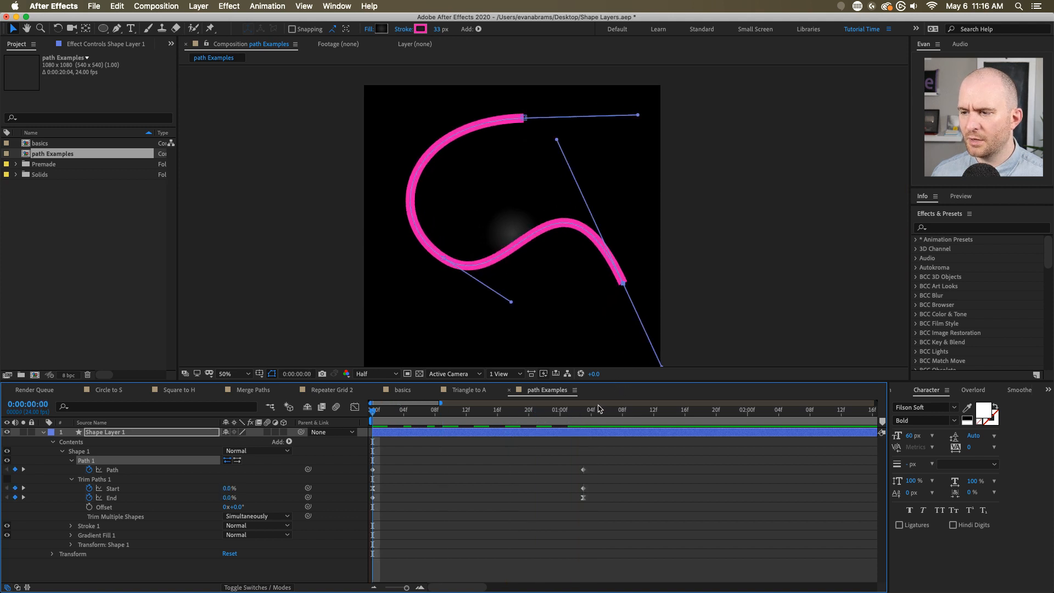
left_click(583, 410)
left_click_drag(529, 109, 481, 121)
left_click_drag(395, 128, 424, 148)
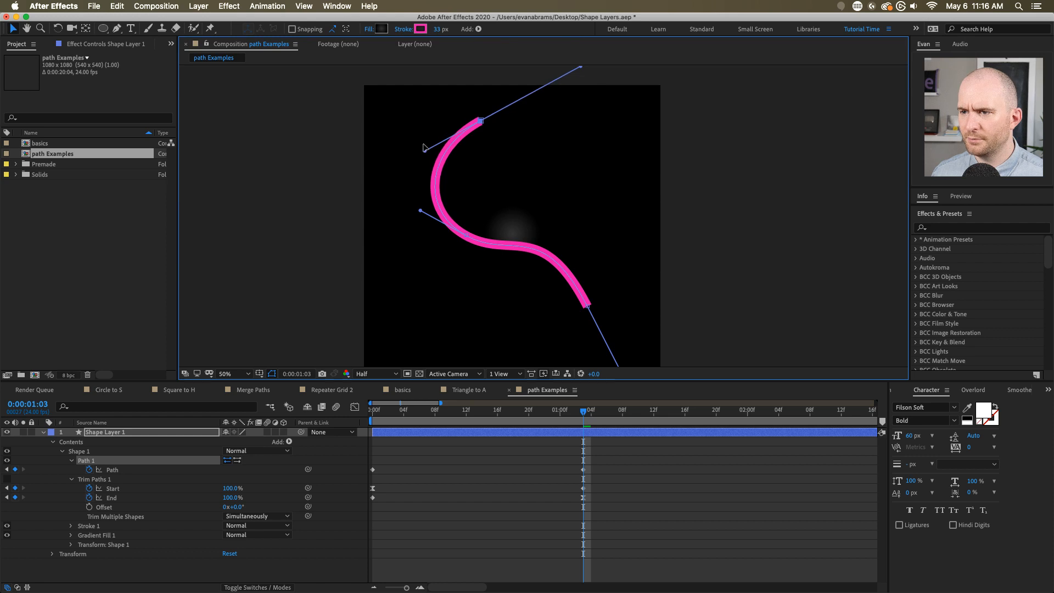
left_click_drag(590, 304, 594, 300)
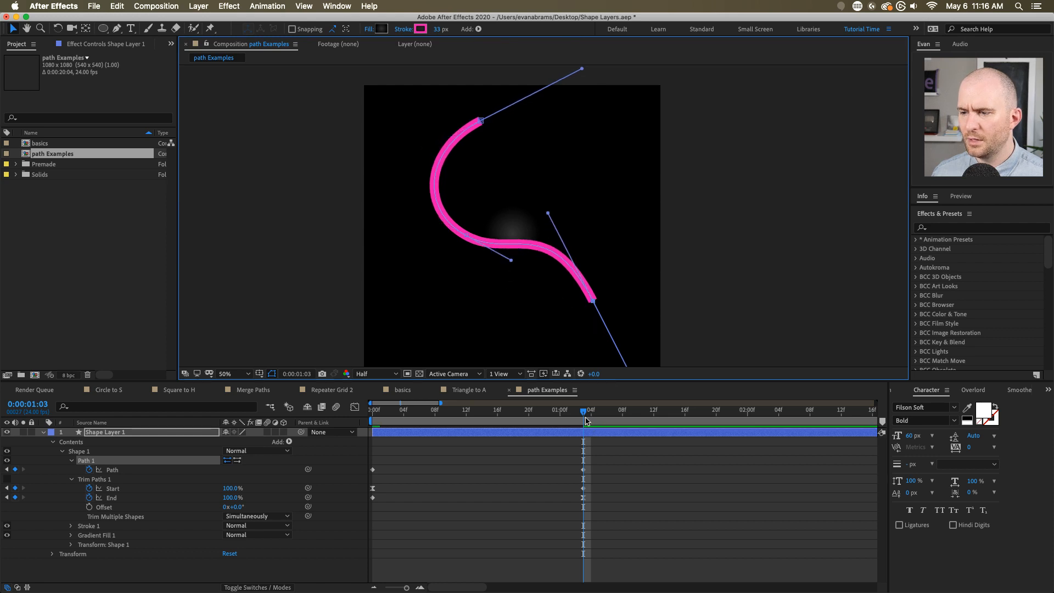
- Turn Trim Paths 1 back on and preview the combined path and trim animation from 0:00:00:00
left_click_drag(584, 413, 373, 421)
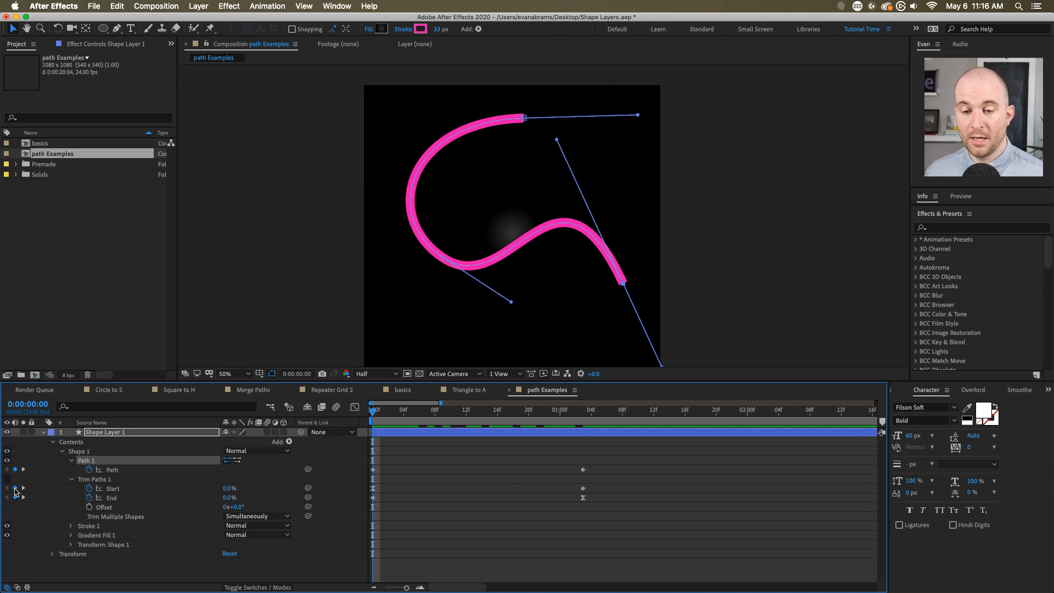
left_click(609, 472)
key("space")
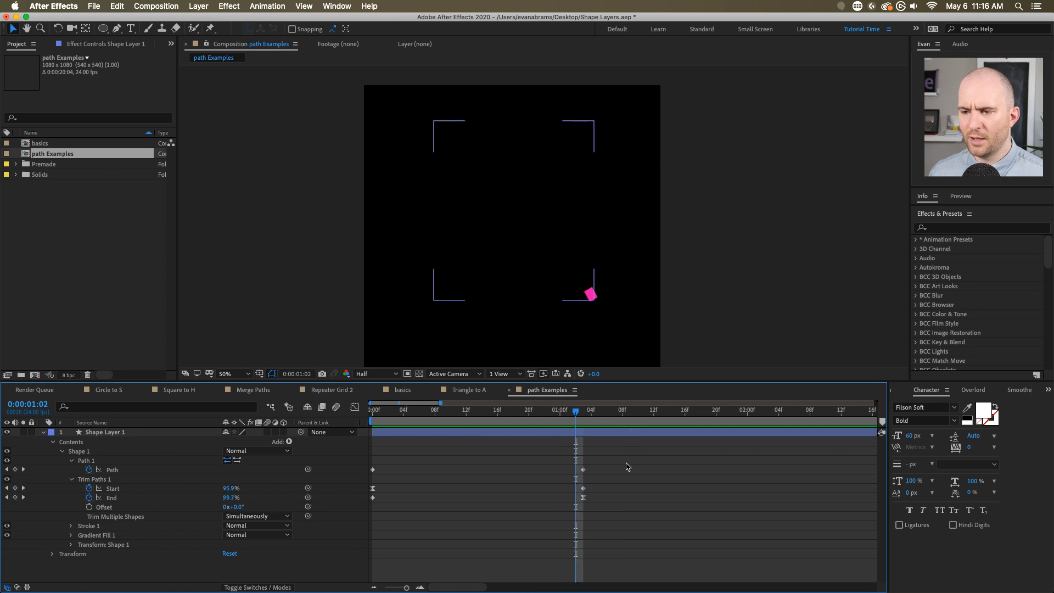
- Apply Easy Ease to both Path keyframes and preview the animation from the start
left_click_drag(615, 462, 360, 480)
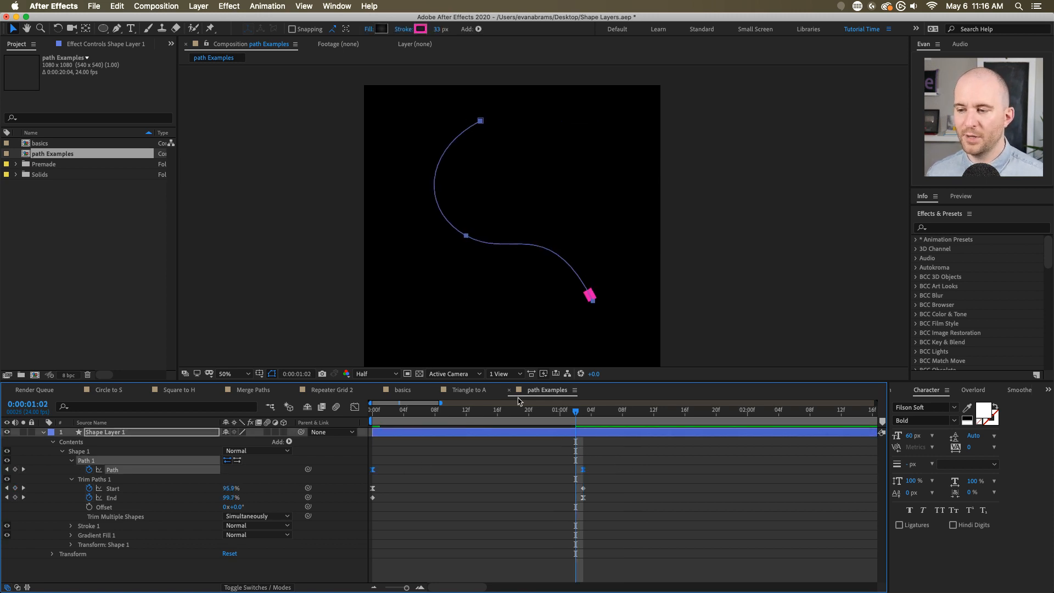
mouse_move(543, 415)
left_mouse_down()
mouse_move(378, 449)
mouse_move(439, 454)
left_mouse_up()
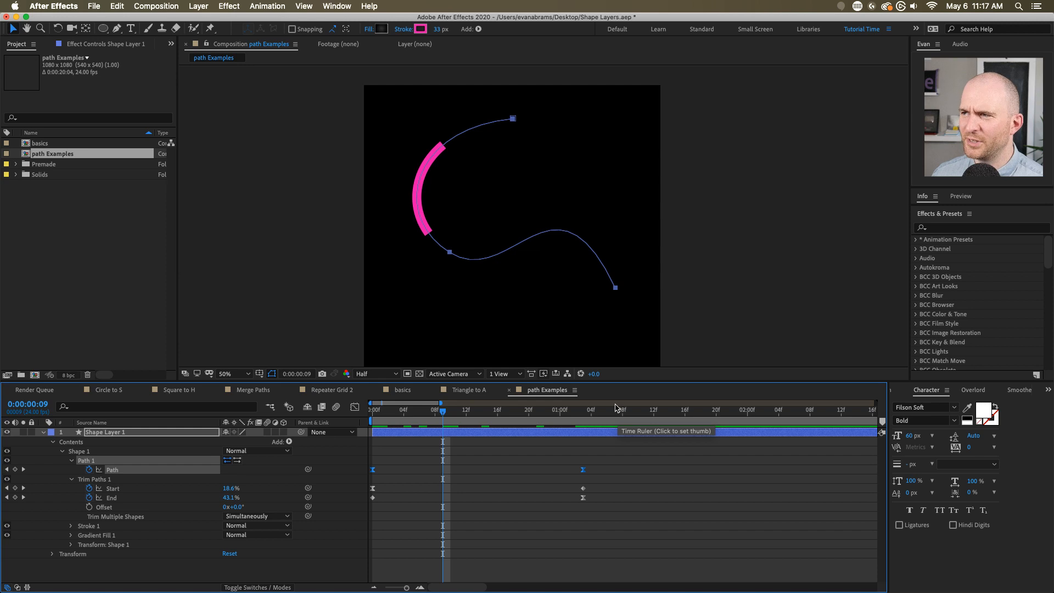
left_click_drag(601, 471, 371, 463)
left_click(454, 446)
left_click_drag(407, 418, 354, 426)
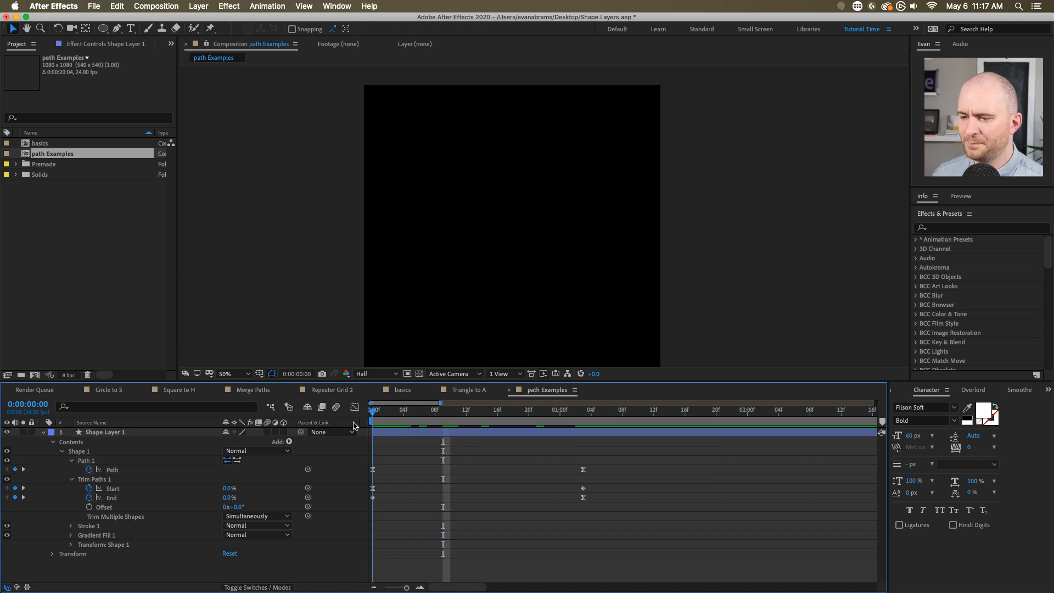
key("space")
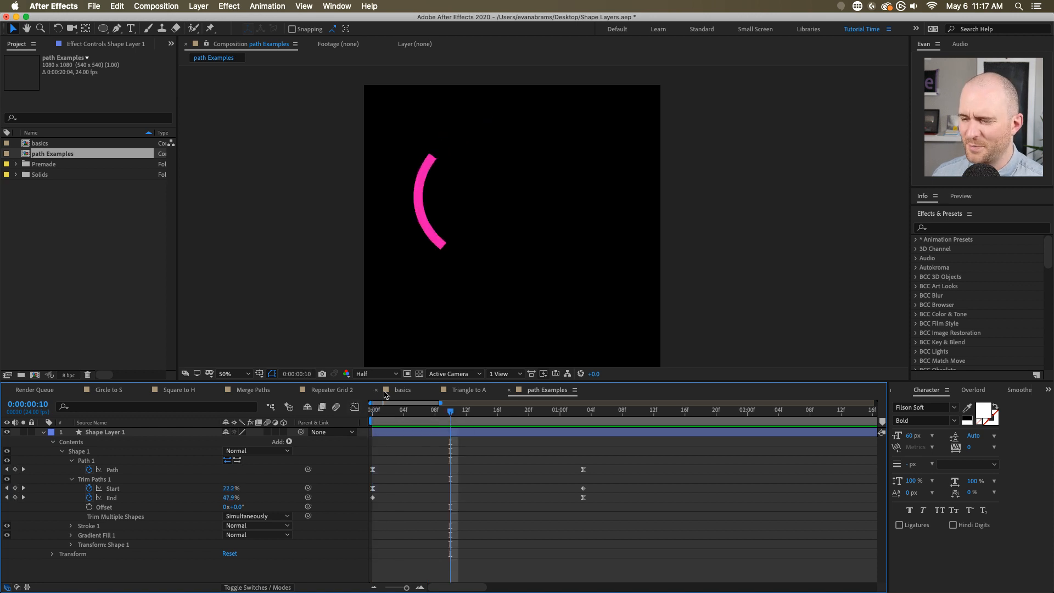
- Examine the Path keyframes' curve in the Graph Editor, switching between the speed and value graph types, and return to the keyframe view
left_click(157, 470)
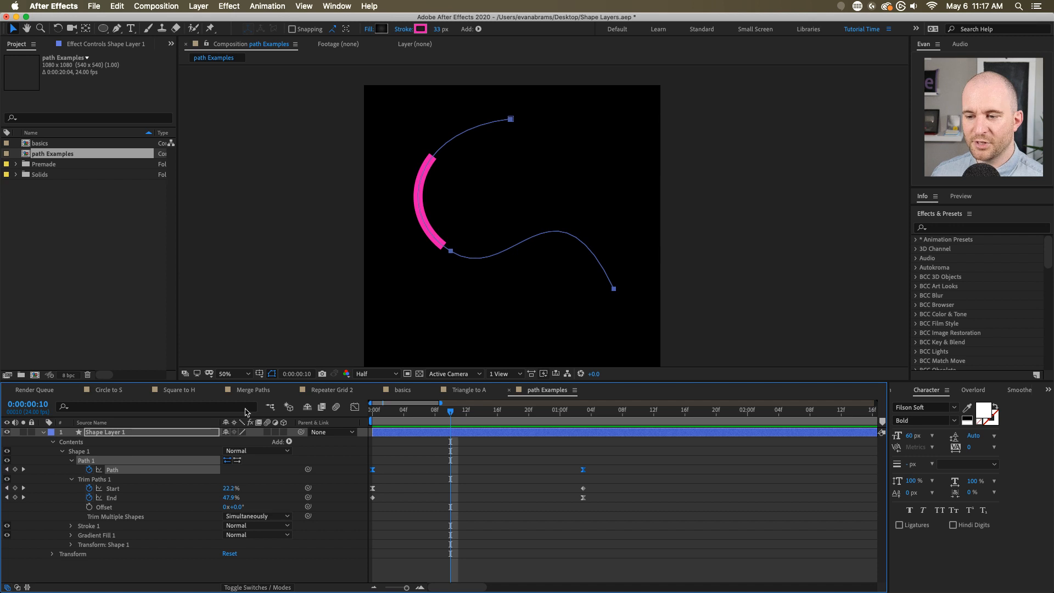
left_click(355, 407)
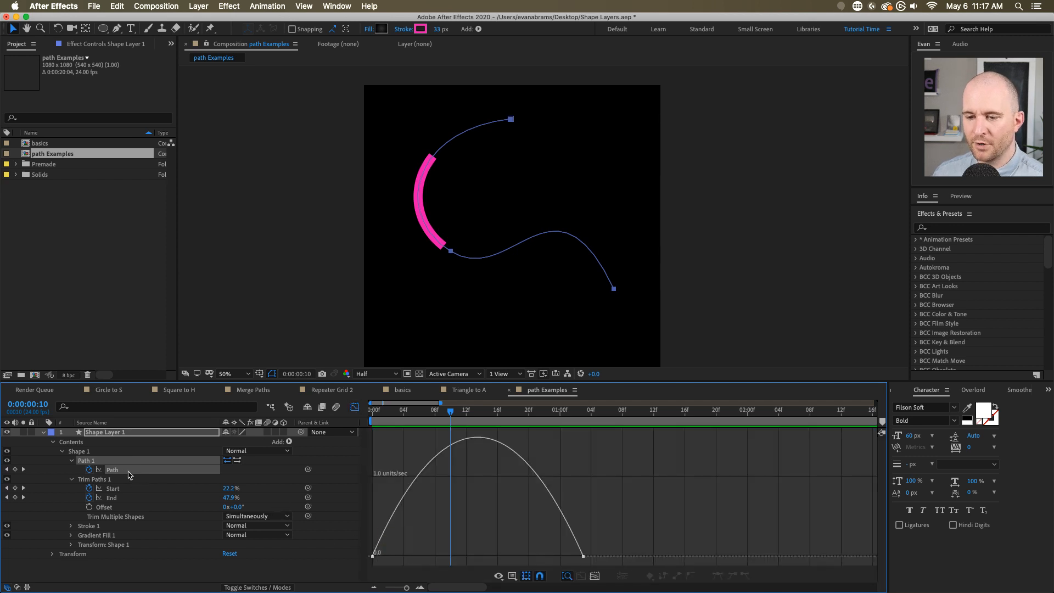
left_click(129, 472)
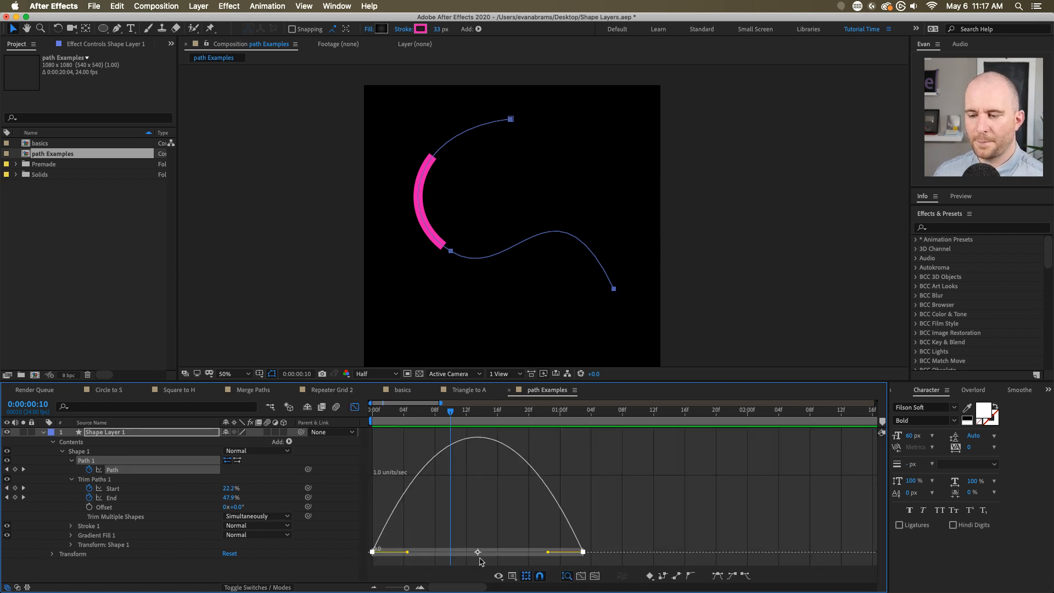
left_click(500, 575)
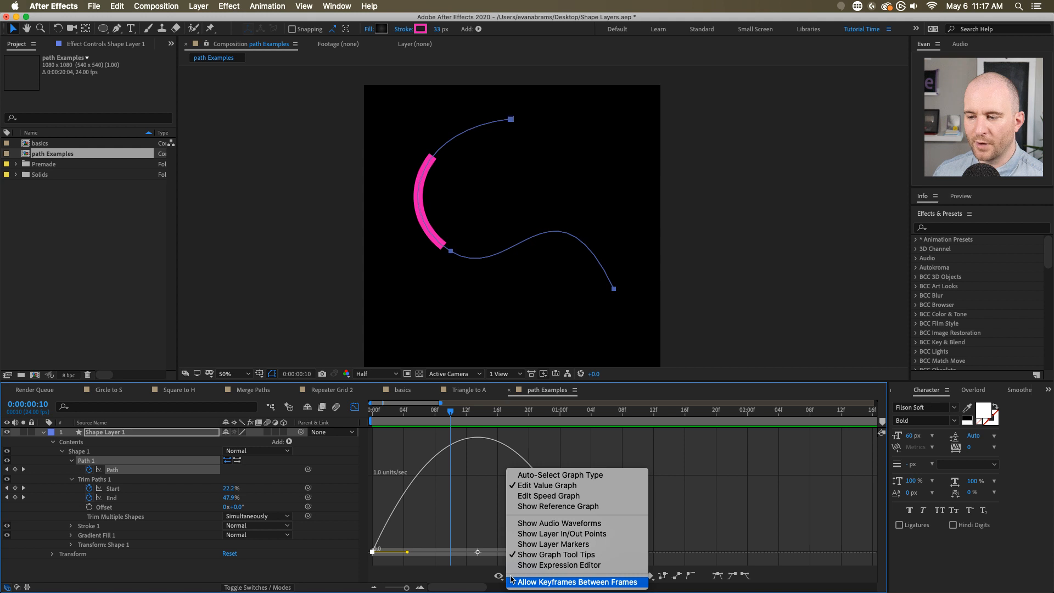
left_click(530, 496)
left_click(508, 574)
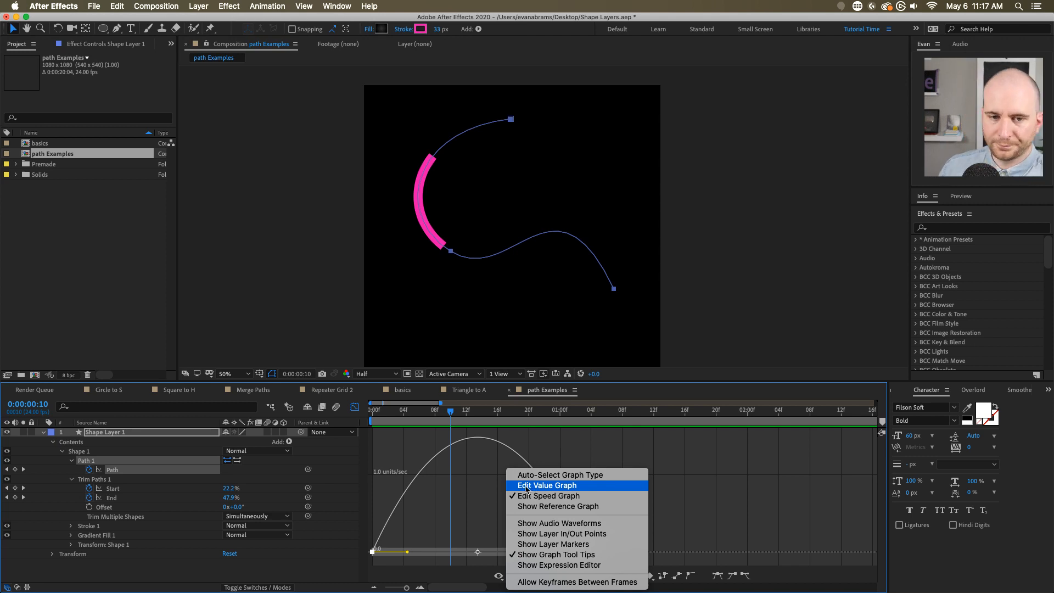
left_click(529, 485)
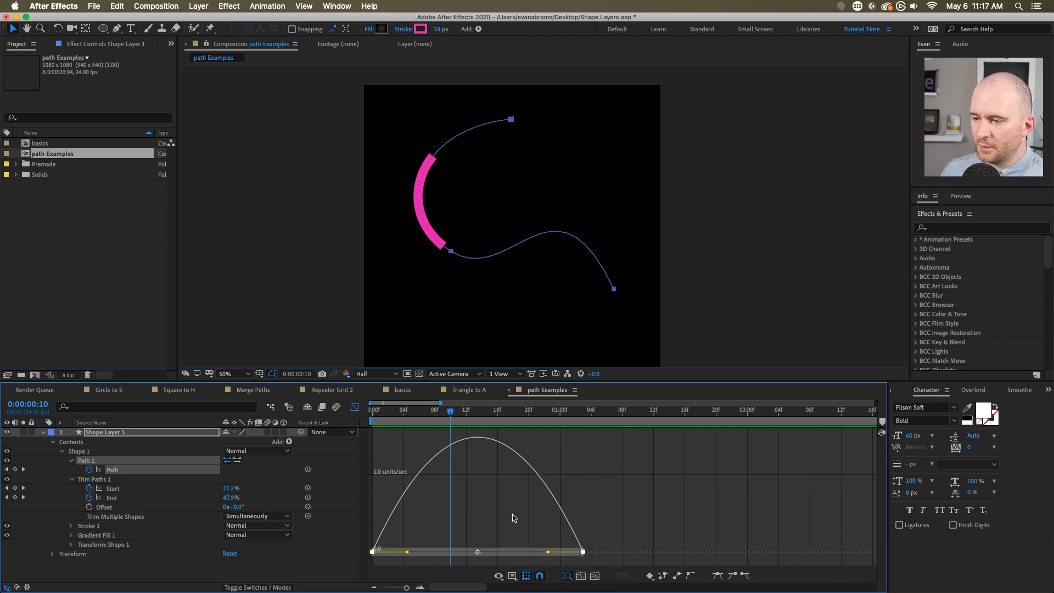
left_click(508, 574)
left_click(593, 497)
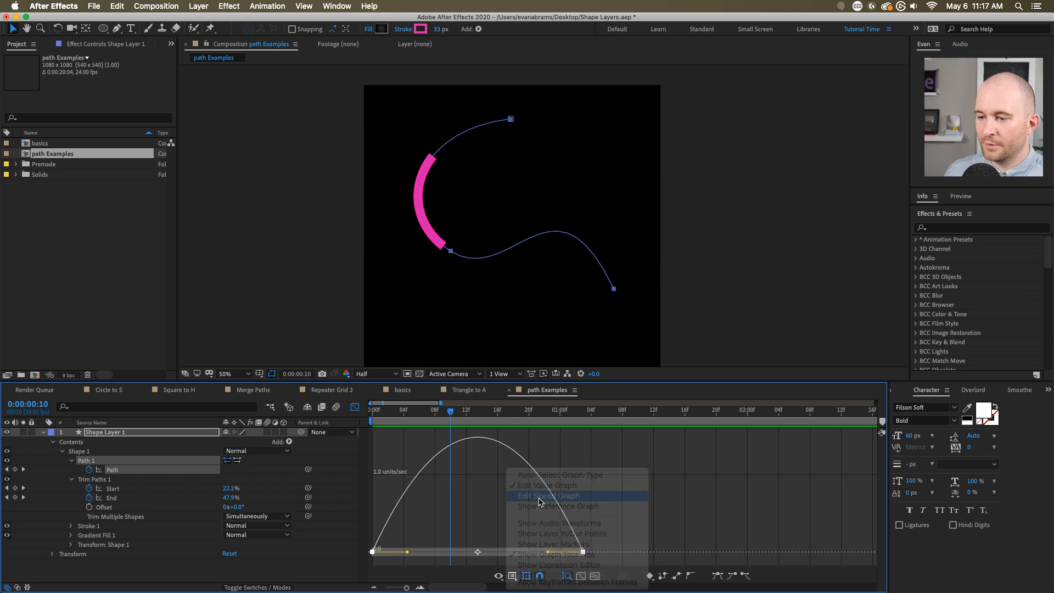
left_click_drag(604, 502, 371, 543)
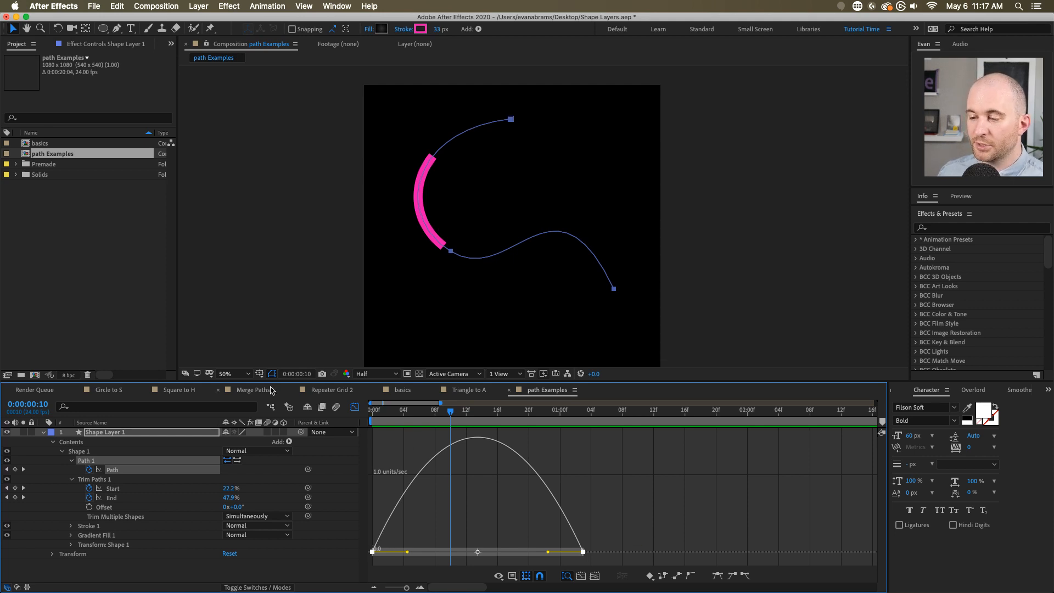
left_click(355, 407)
- Preview the combined path and trim animation from the start, and scrub to 0:00:00:14 to review the stroke's shape
left_click(481, 468)
left_click(153, 469)
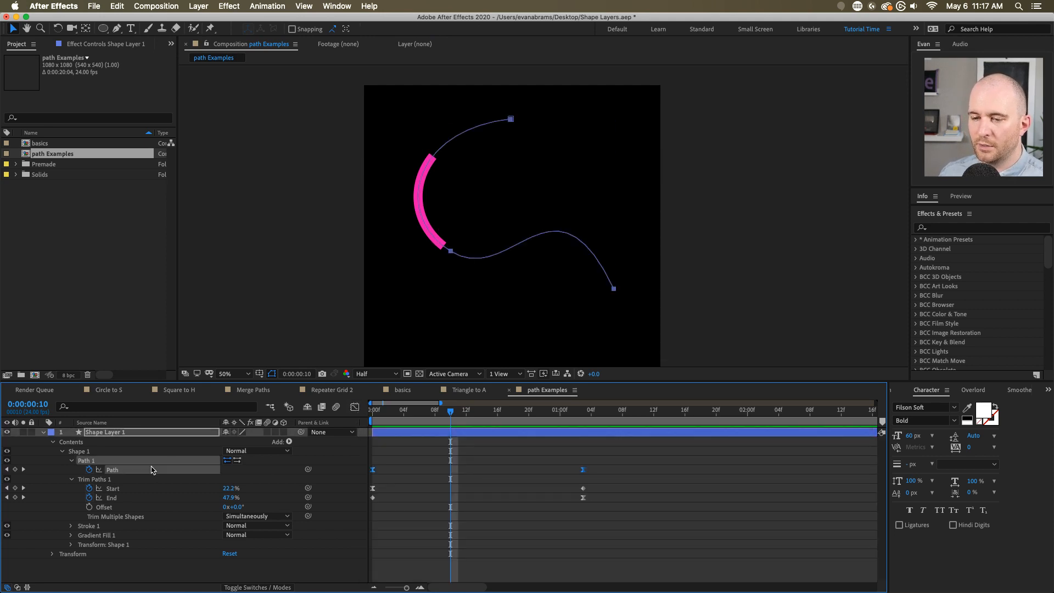
key("space")
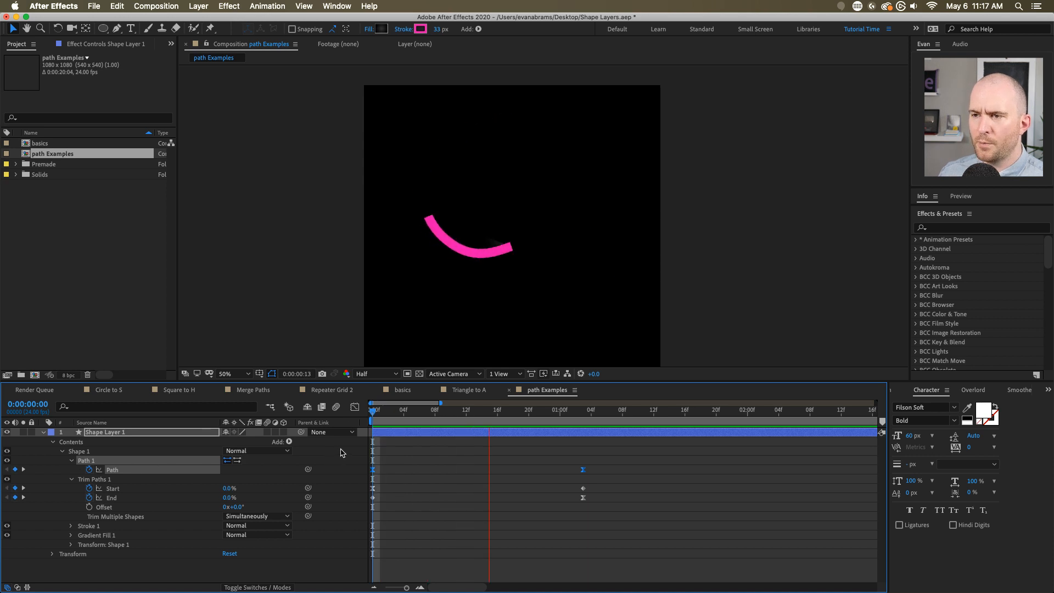
key("space")
key("space")
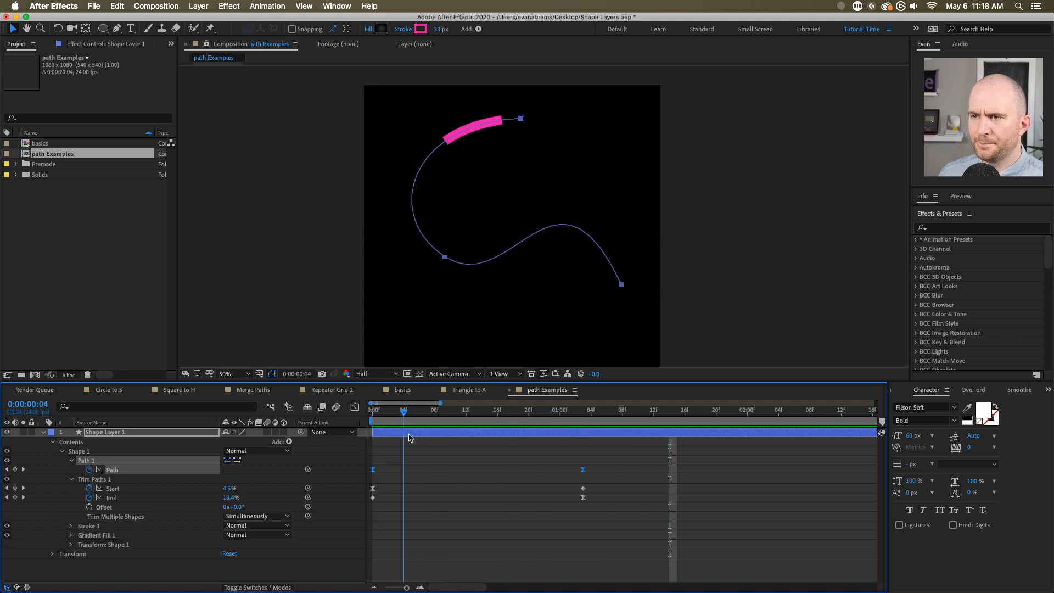
left_click_drag(425, 444, 479, 446)
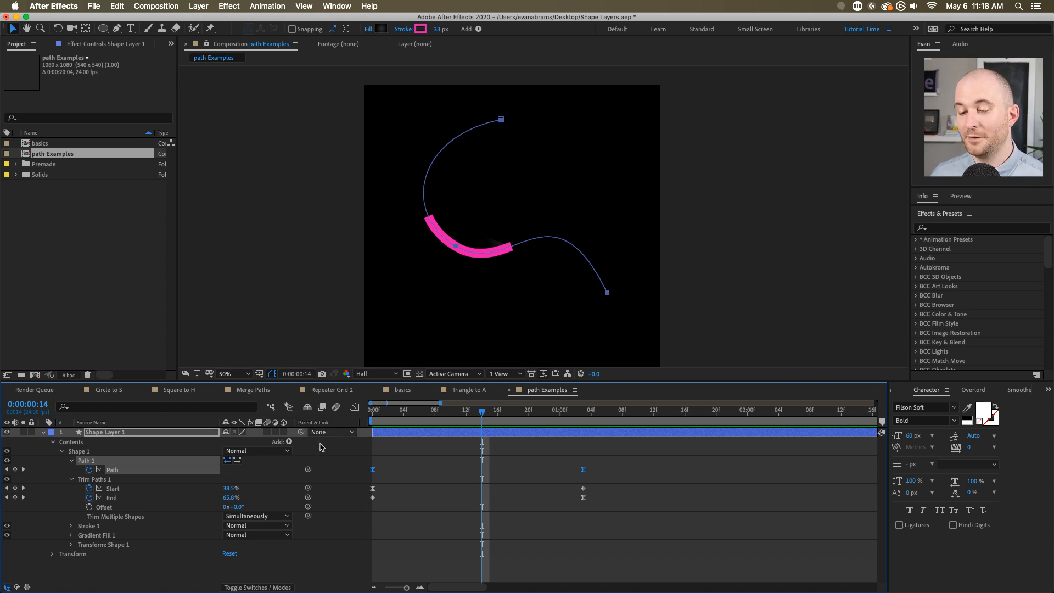
left_click(99, 508)
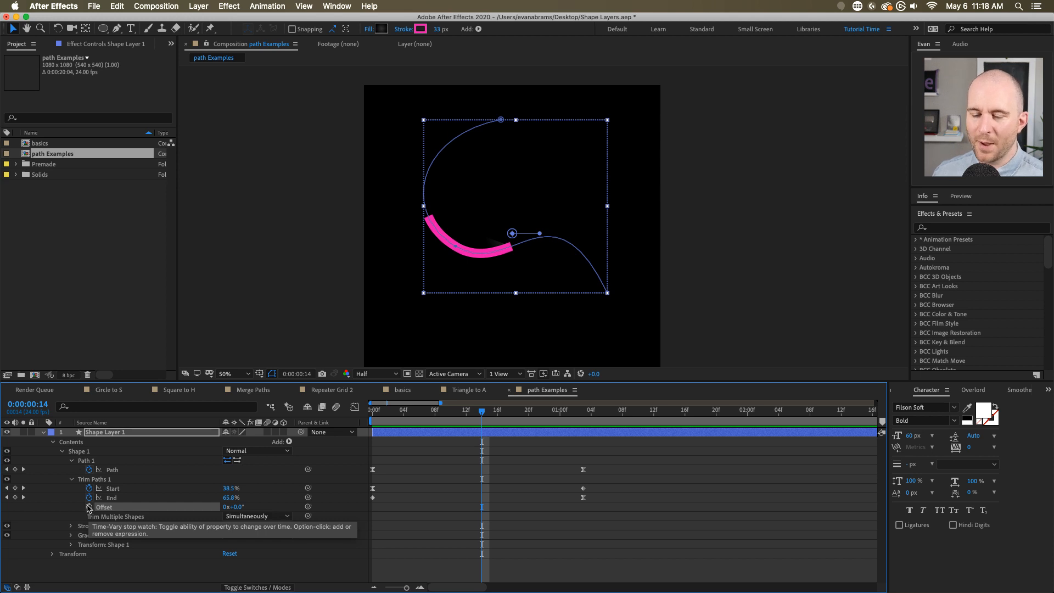
left_click(396, 475)
left_click(151, 508)
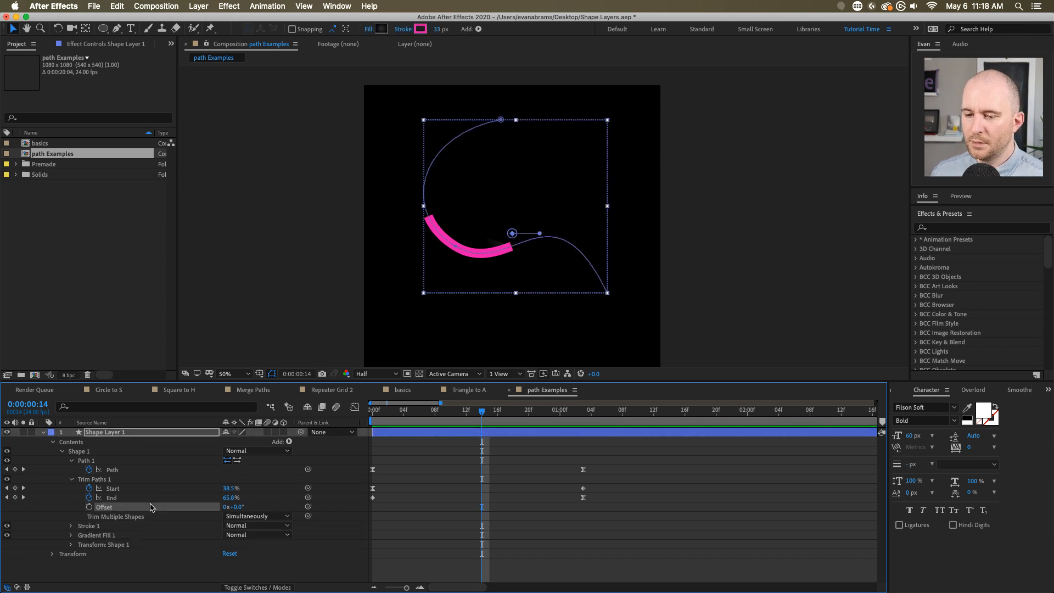
left_click(112, 517)
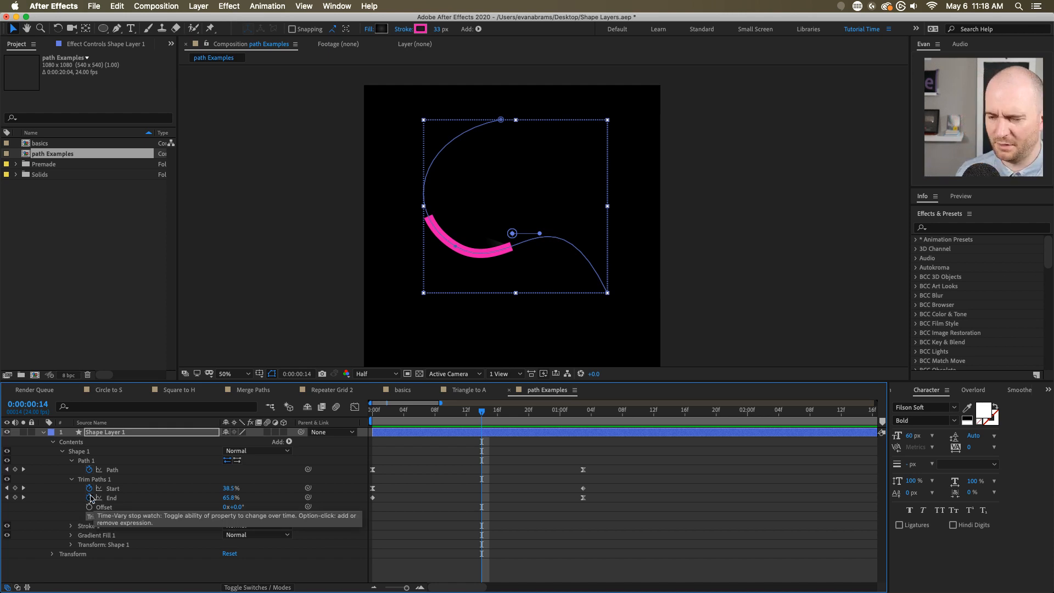
left_click(502, 444)
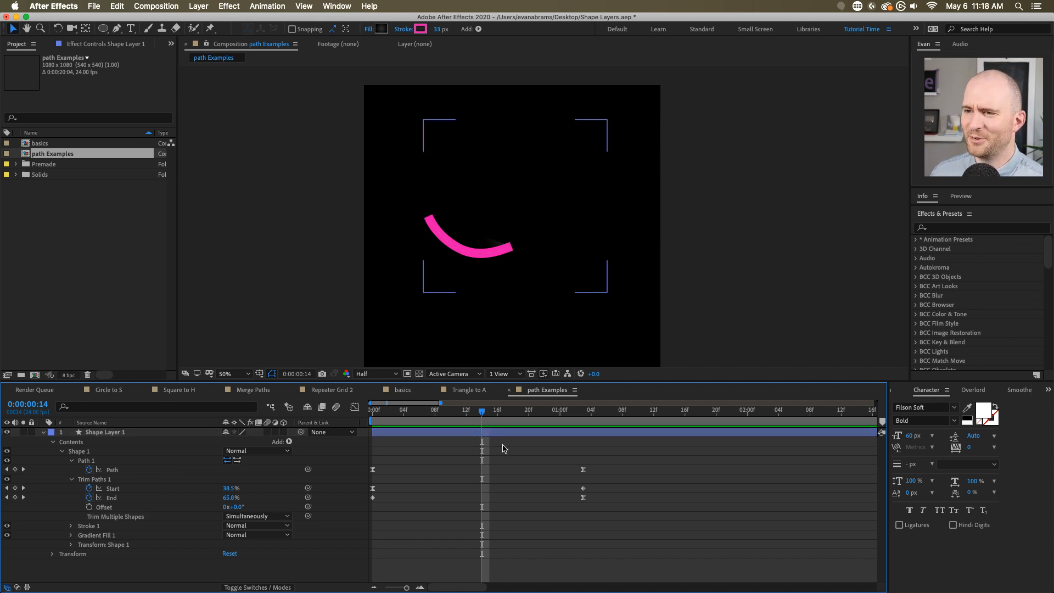
- At 0:00:00:08, duplicate Shape Layer 1 and recolor the duplicate's stroke green with hex 2AEB8A
left_click_drag(476, 422, 451, 422)
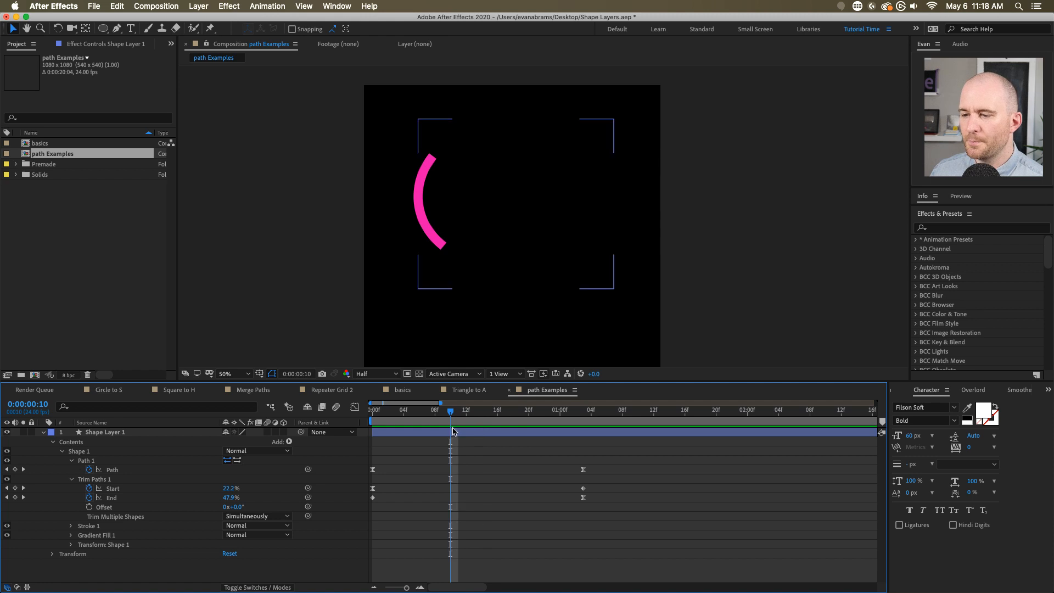
left_click(453, 432)
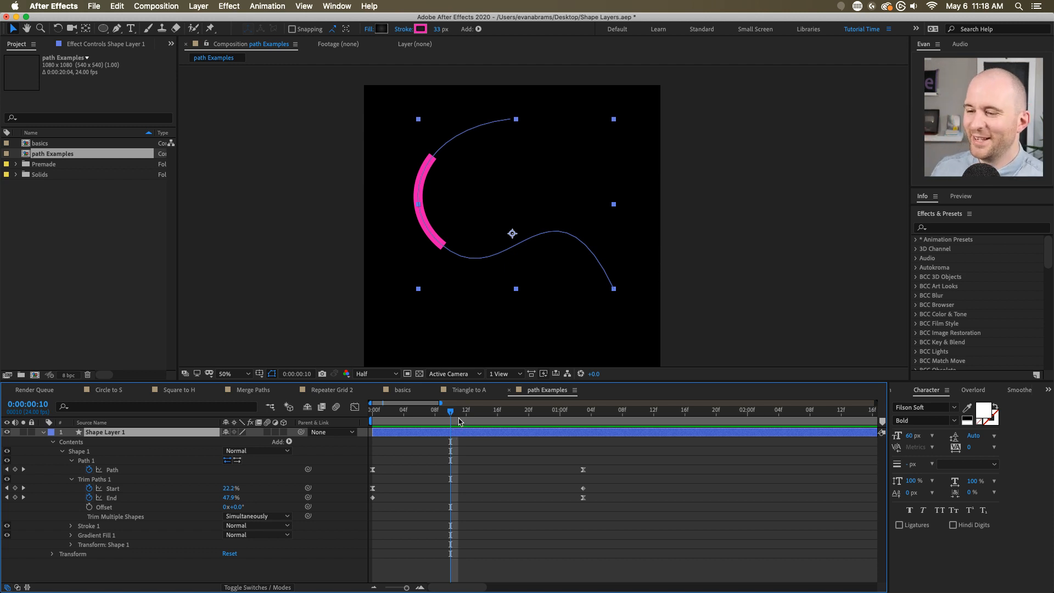
key("Home")
left_click_drag(373, 418, 437, 432)
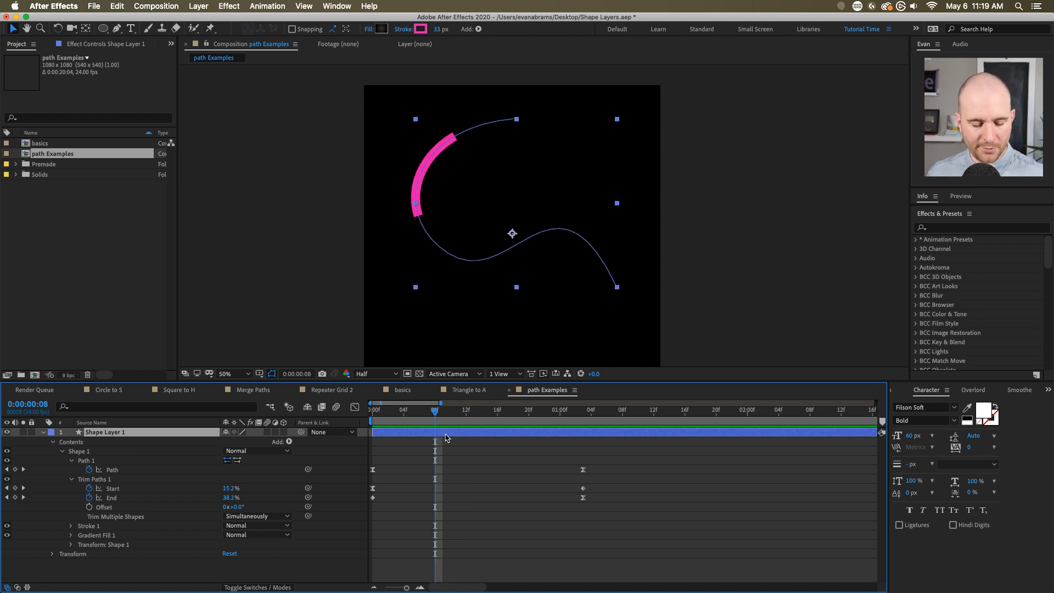
key("super+d")
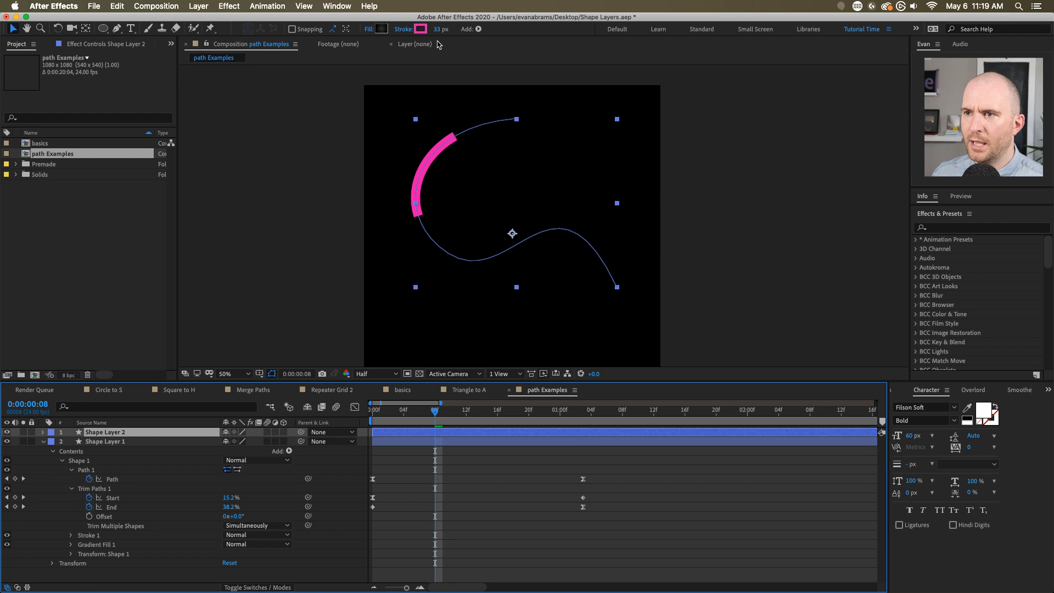
left_click(420, 28)
mouse_move(250, 244)
left_mouse_down()
mouse_move(230, 245)
mouse_move(224, 227)
mouse_move(212, 236)
left_mouse_up()
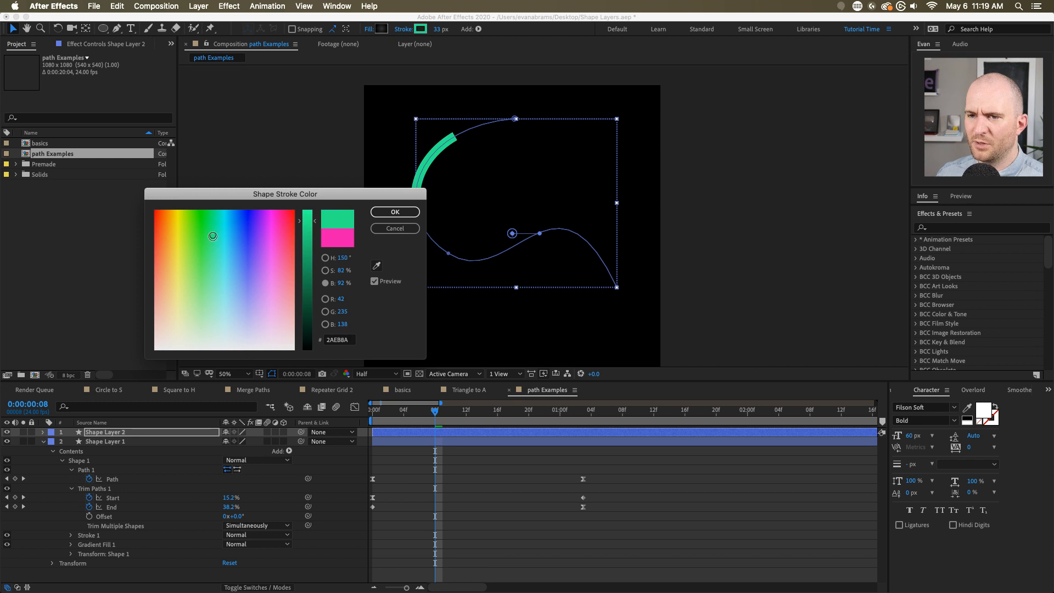
left_click(395, 212)
- Move the green duplicate rightward to about X position 646 and compare both strokes at 0:00:00:12
left_click(466, 437)
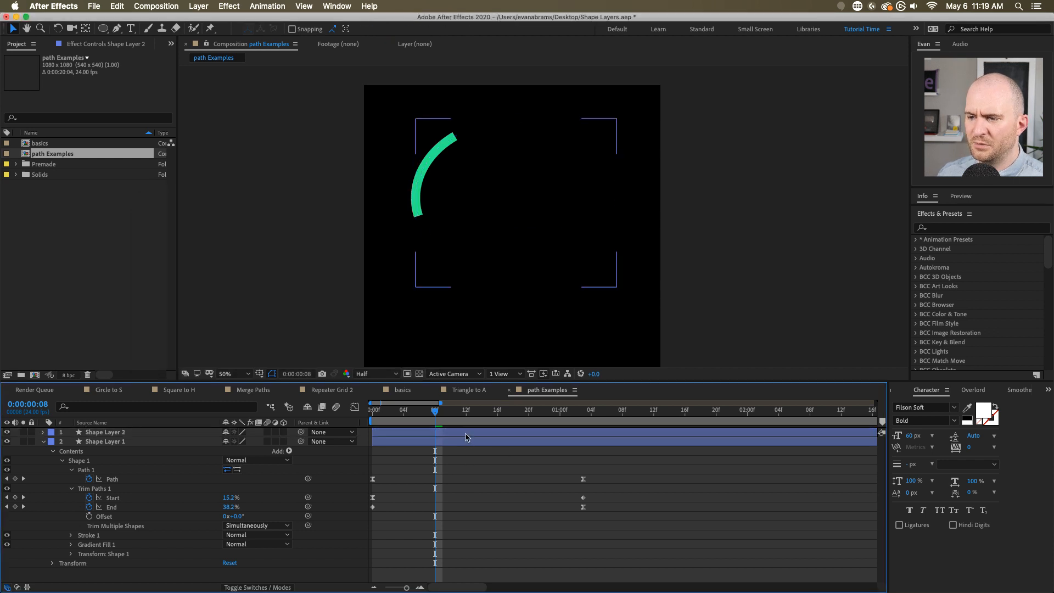
left_click_drag(482, 230, 509, 229)
left_click_drag(444, 421, 468, 429)
left_click(481, 464)
- At 0:00:00:00, reveal Shape Layer 2's Trim Paths 1 properties and remove all keyframes from Start and End
left_click(473, 435)
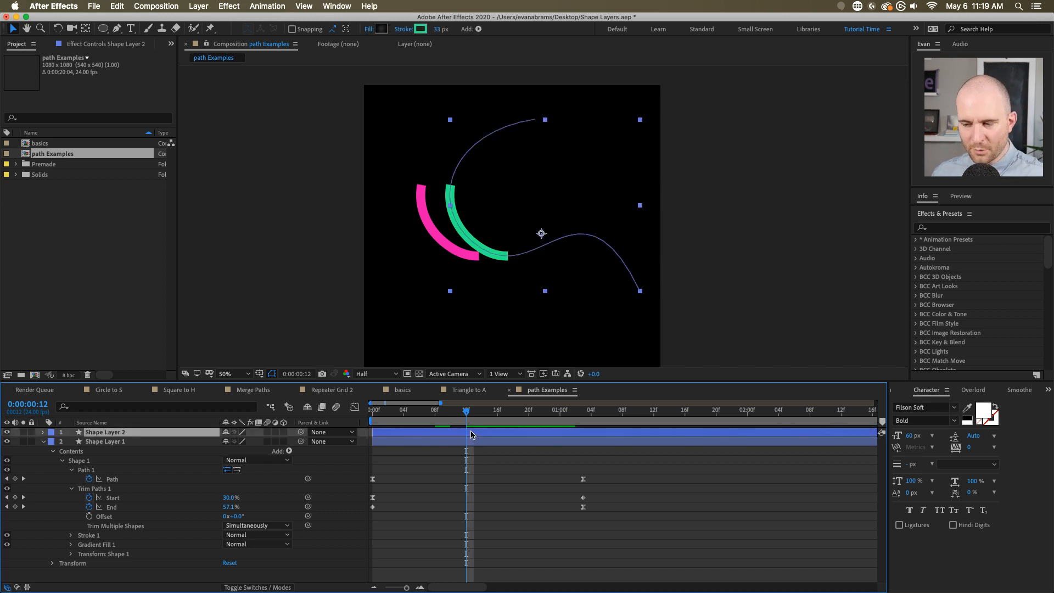
key("Home")
key("u")
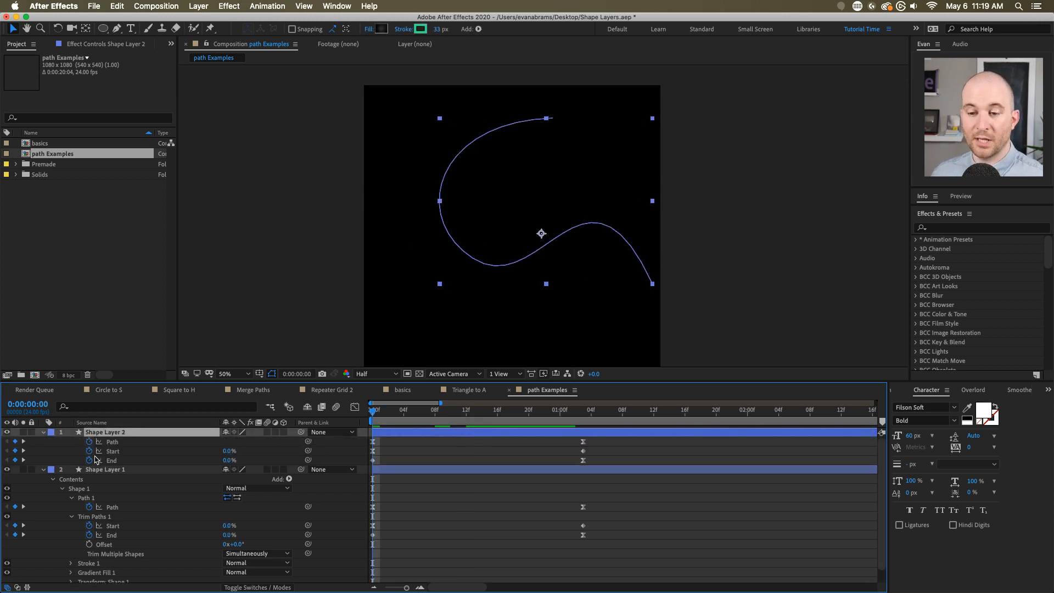
key("u")
key("u")
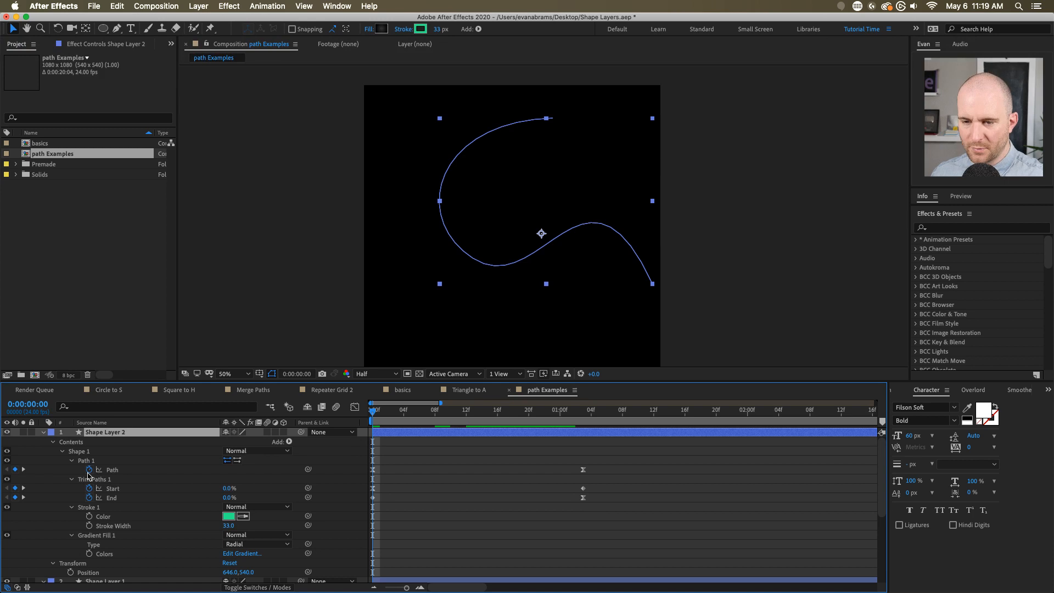
left_click(79, 481)
left_click(72, 479)
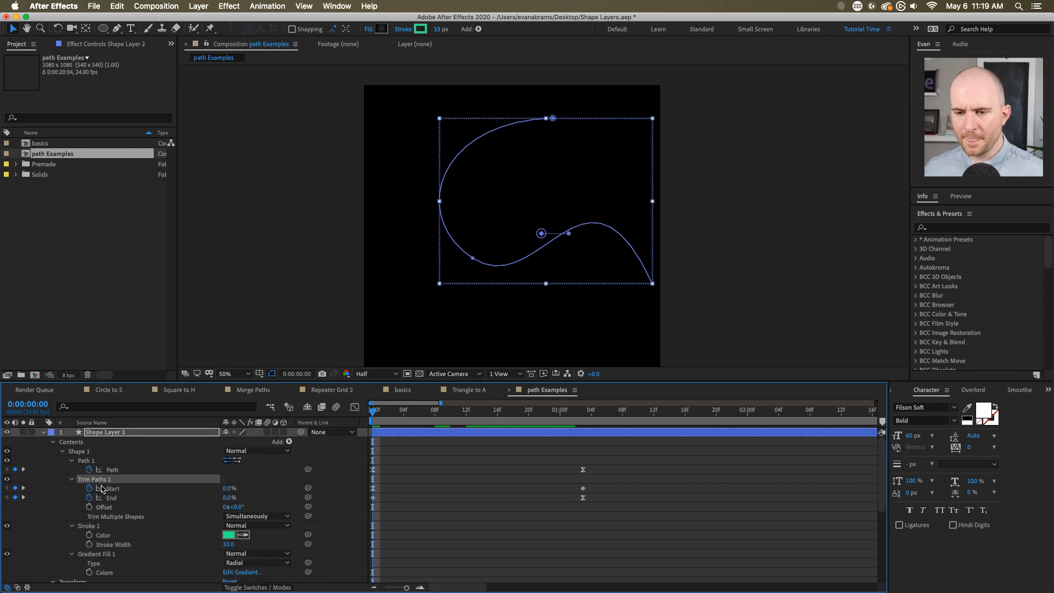
left_click(89, 488)
left_click(89, 497)
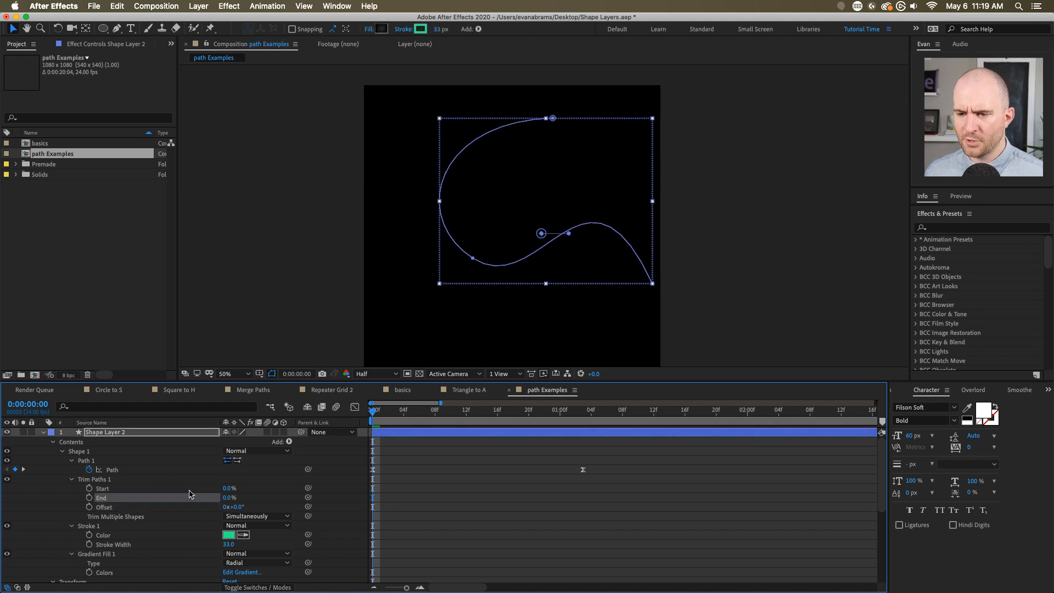
- Set the End of Shape Layer 2's Trim Paths 1 to 100% and select both its Start and End properties
left_click(102, 478)
right_click(102, 478)
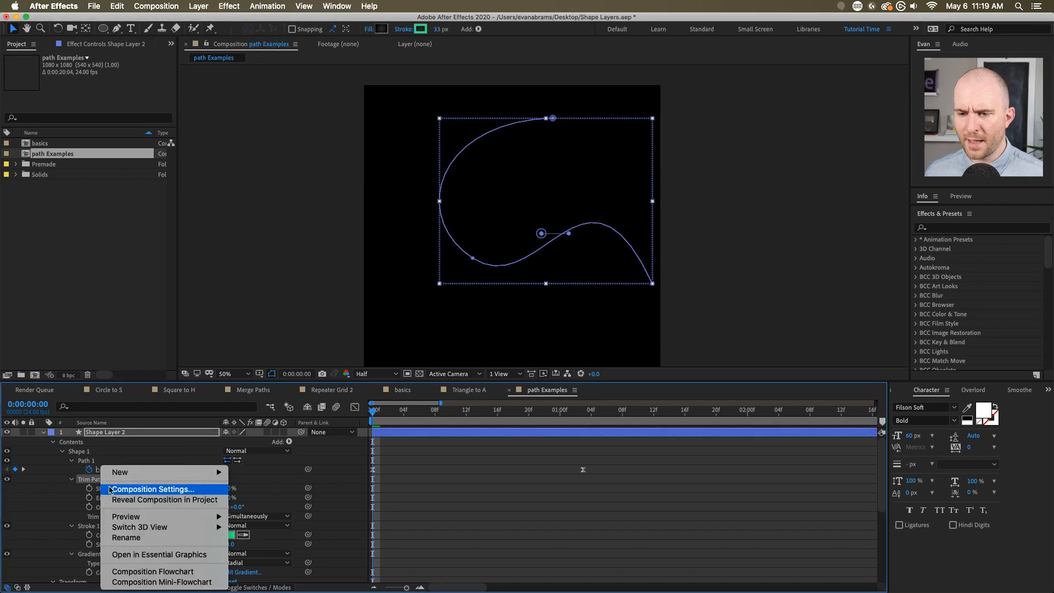
left_click(77, 498)
left_click(104, 496)
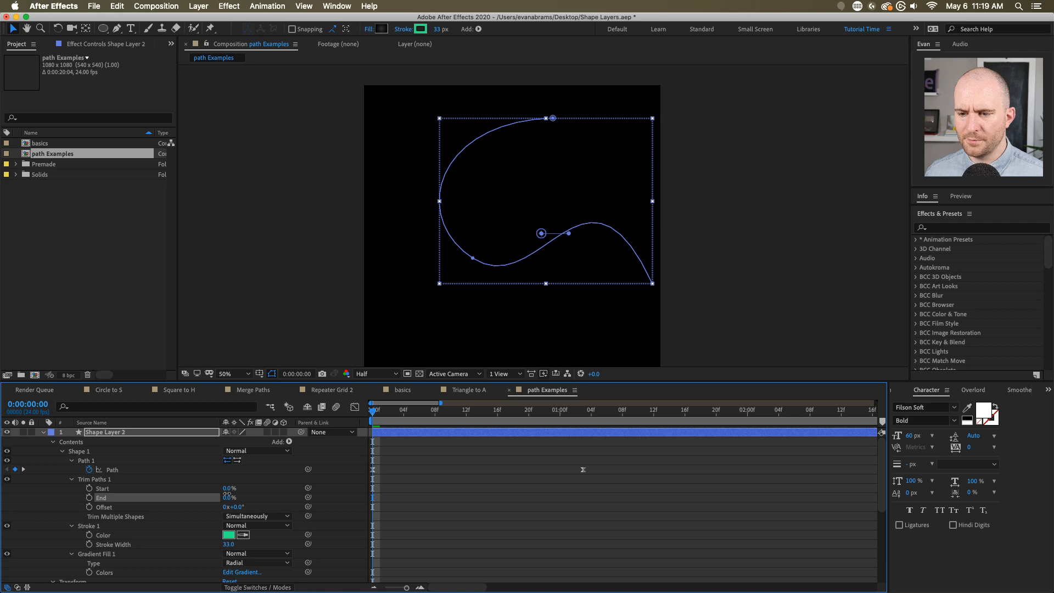
left_click_drag(233, 497, 414, 500)
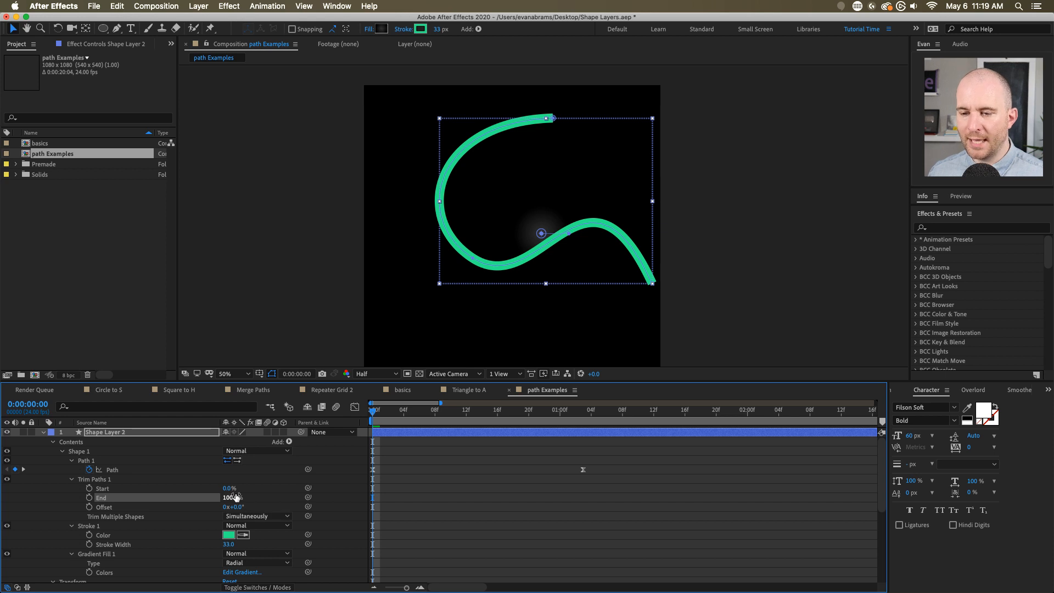
left_click(104, 488, "shift")
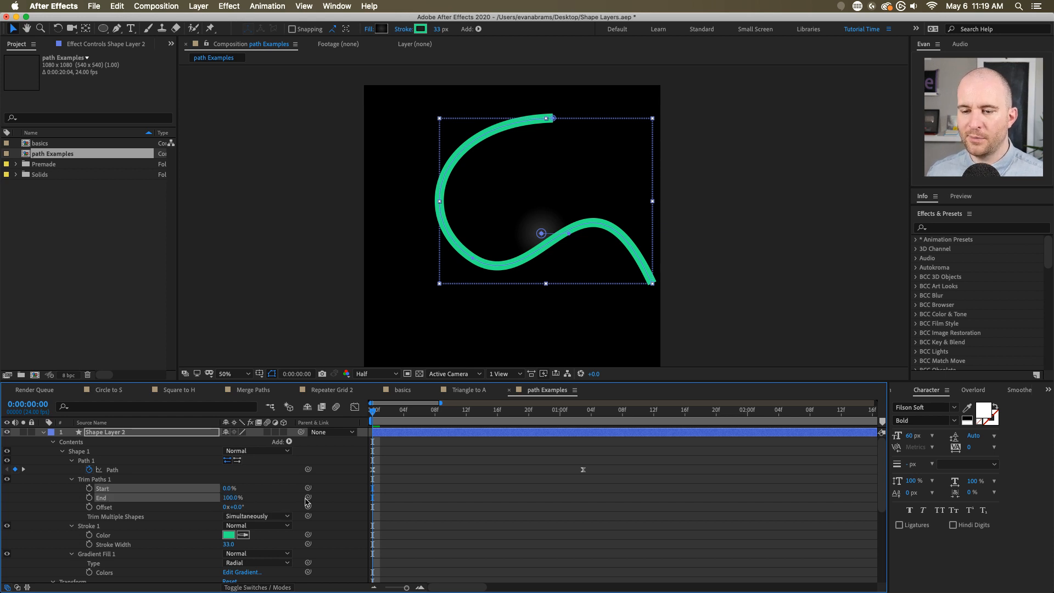
- Keyframe the green layer's Trim Paths End at 0% at 0:00:00:00 and 25% at 0:00:00:08
left_click(88, 497)
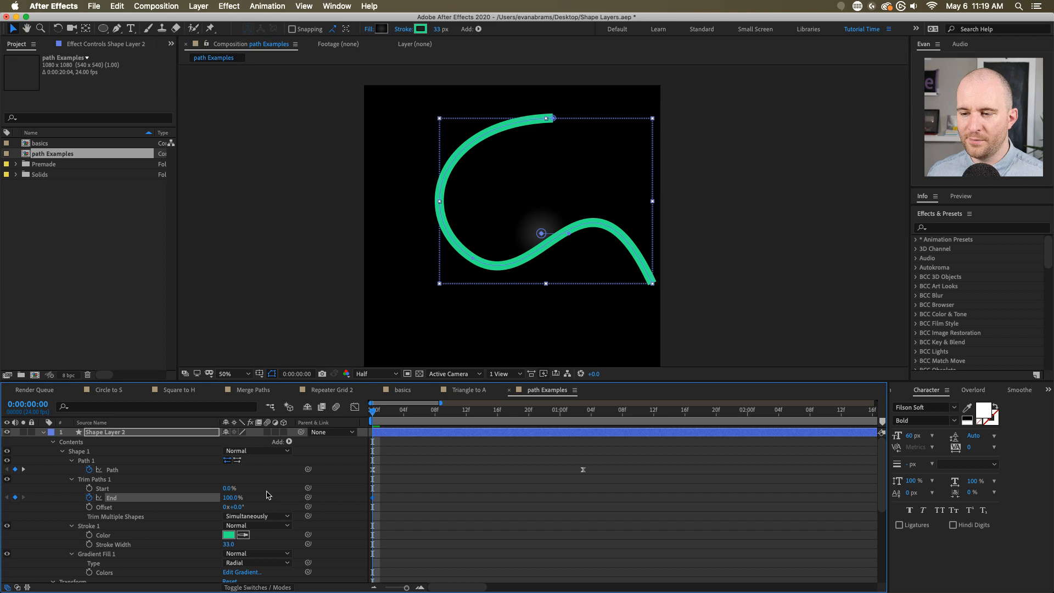
left_click_drag(231, 497, 151, 493)
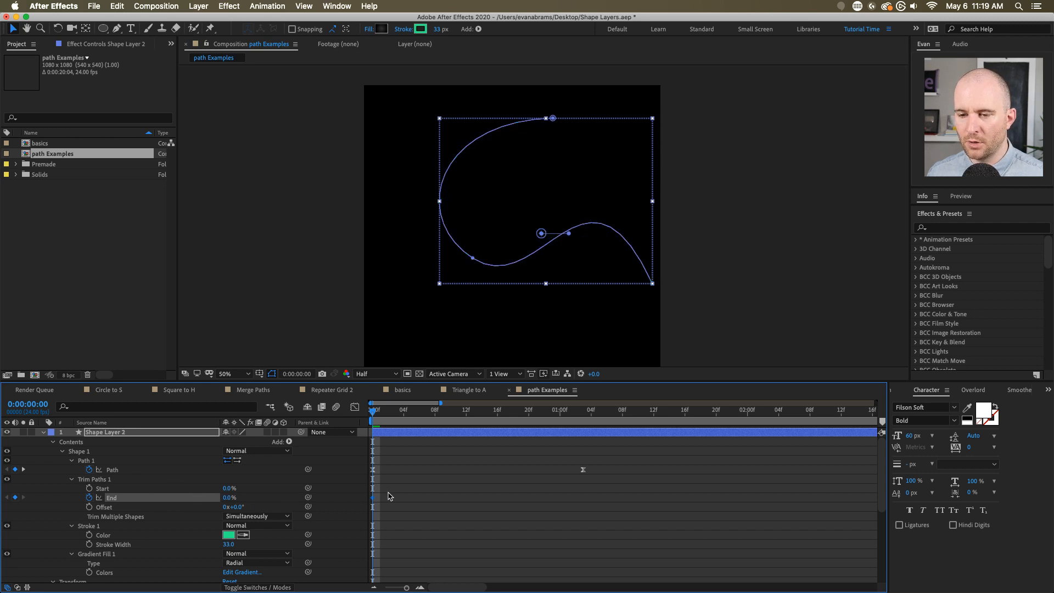
left_click_drag(387, 416, 435, 415)
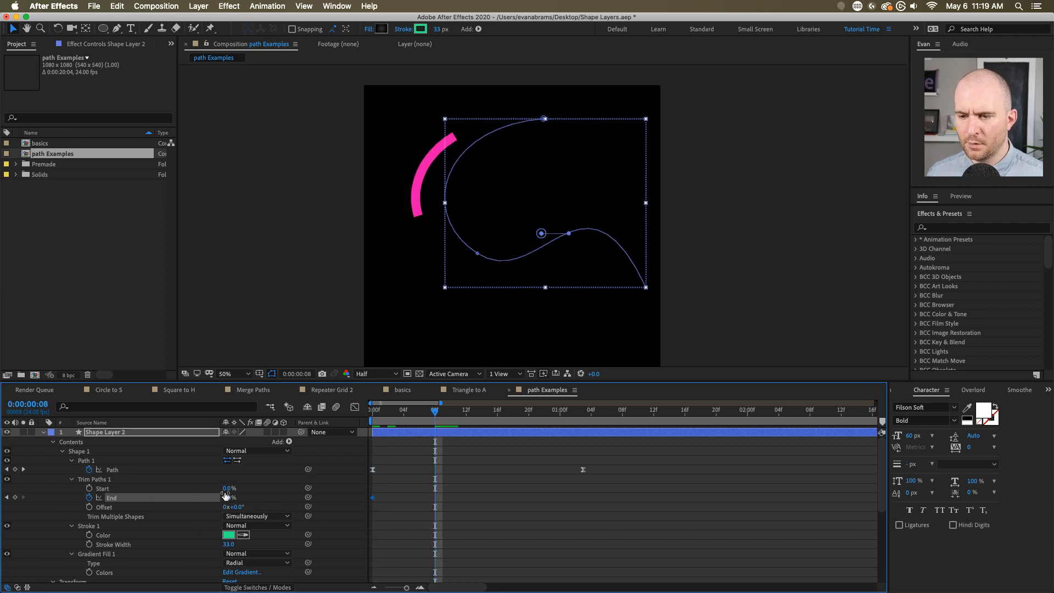
left_click_drag(228, 497, 240, 496)
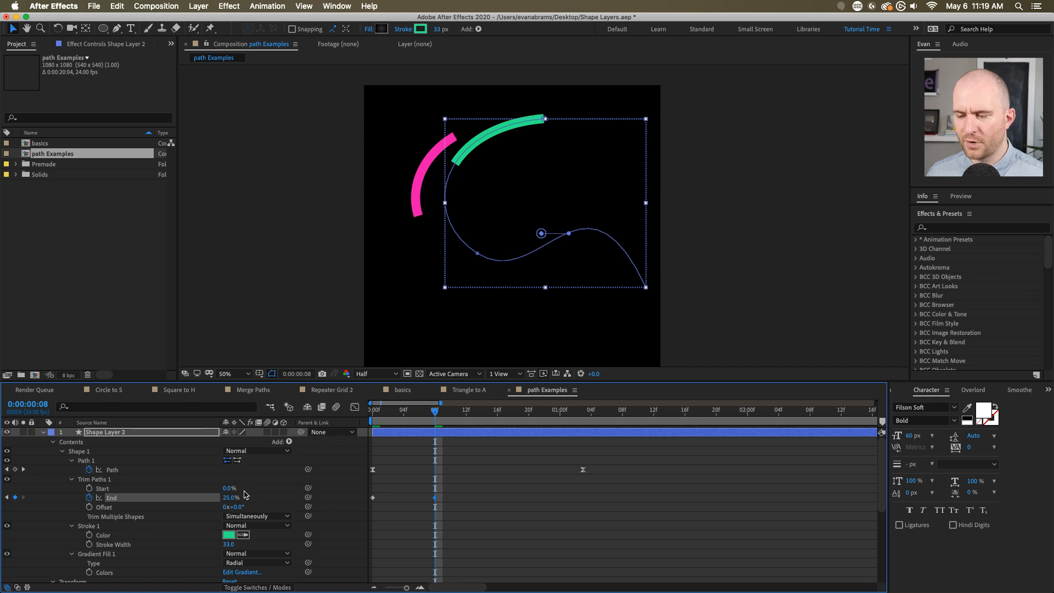
- Keyframe the green layer's Trim Paths Offset at 0x+0.0° at 0:00:00:00 and 1x+1.0° at 0:00:01:03
left_click_drag(381, 415, 347, 440)
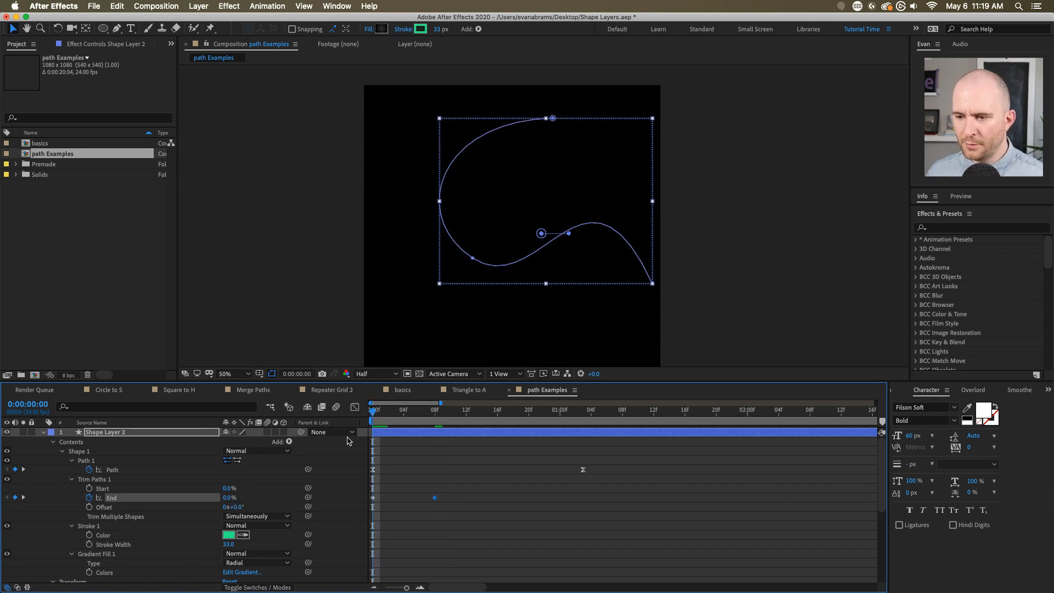
left_click(89, 506)
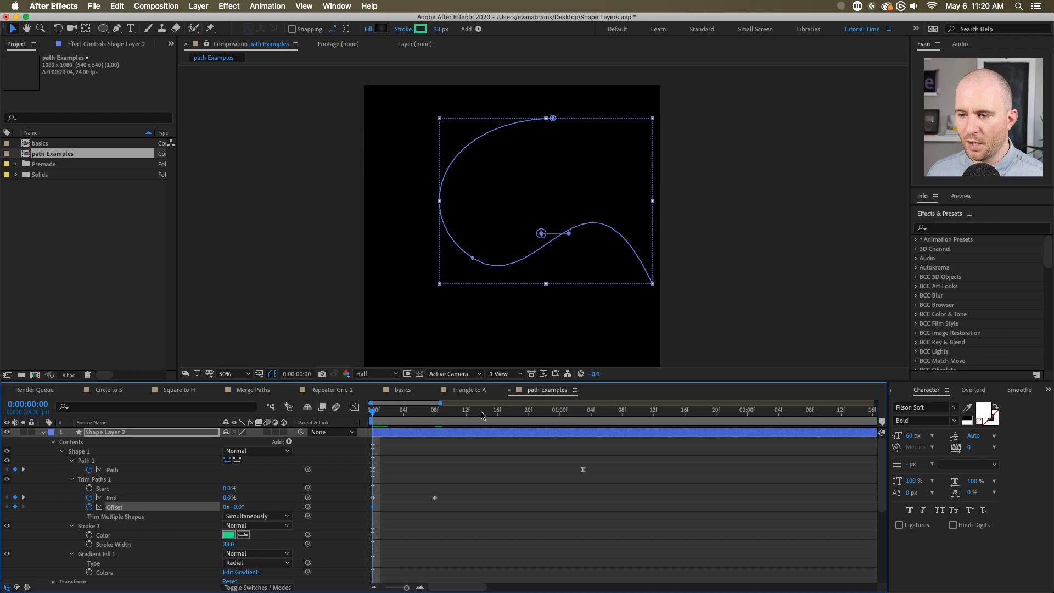
left_click_drag(482, 415, 583, 415)
left_click_drag(232, 506, 445, 511)
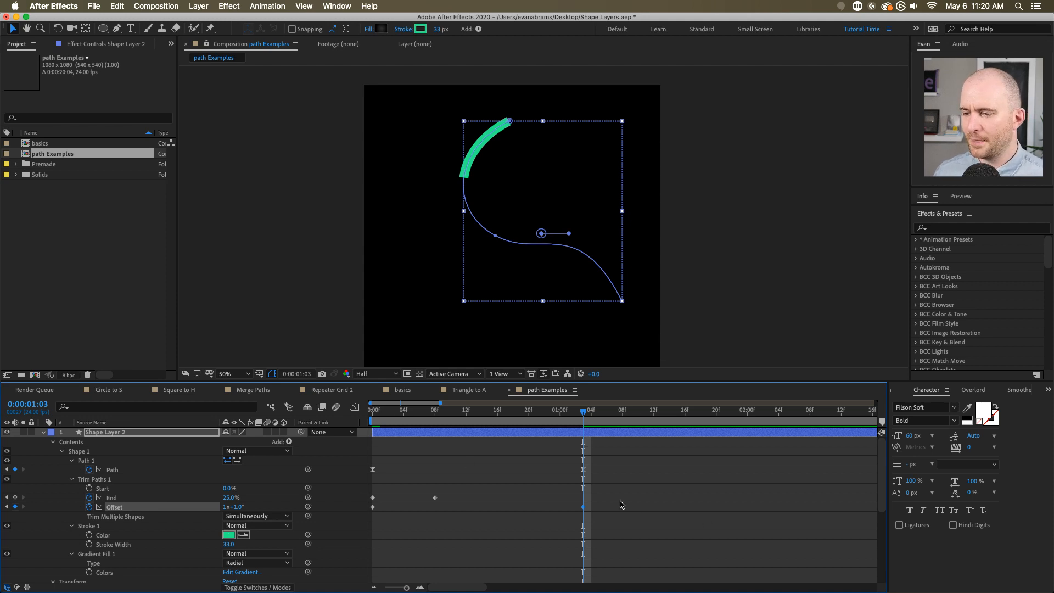
- Preview the animation repeatedly from 0:00:00:00 and scrub the timeline to compare how the pink and green strokes travel along their paths
left_click_drag(394, 412, 373, 411)
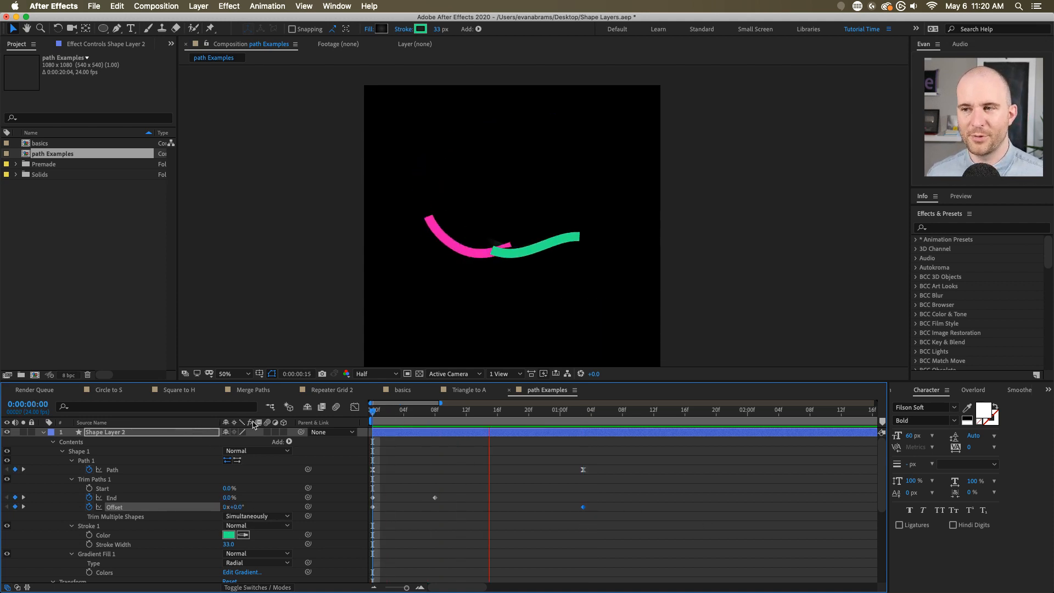
key("space")
mouse_move(577, 413)
left_mouse_down()
mouse_move(511, 431)
mouse_move(384, 428)
mouse_move(567, 445)
mouse_move(374, 447)
left_mouse_up()
key("space")
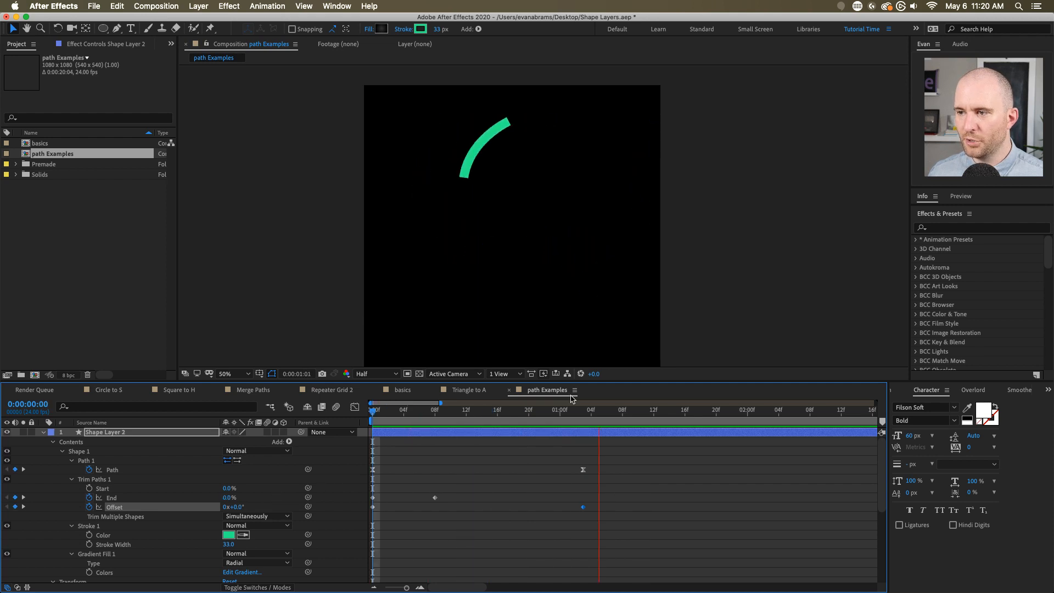
key("space")
left_click_drag(589, 421, 583, 422)
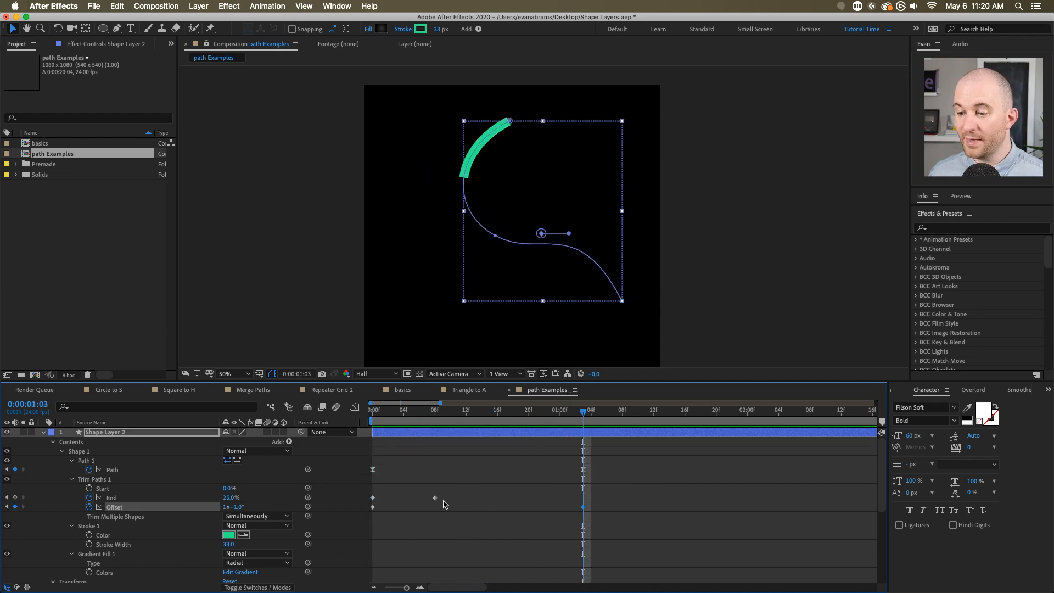
left_click_drag(447, 498, 379, 500)
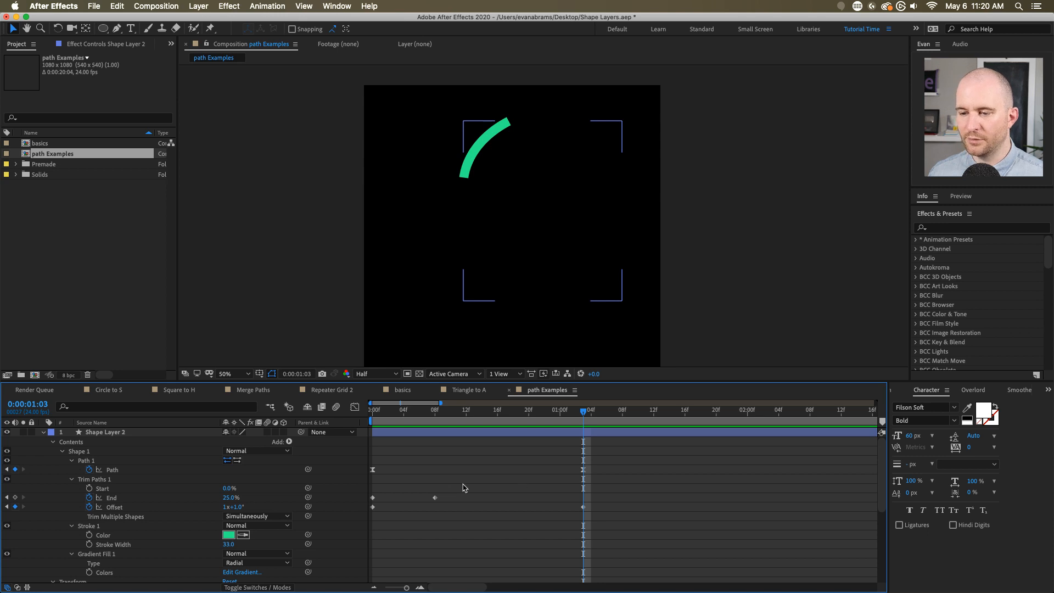
left_click_drag(573, 418, 368, 450)
left_click_drag(607, 508, 372, 512)
key("space")
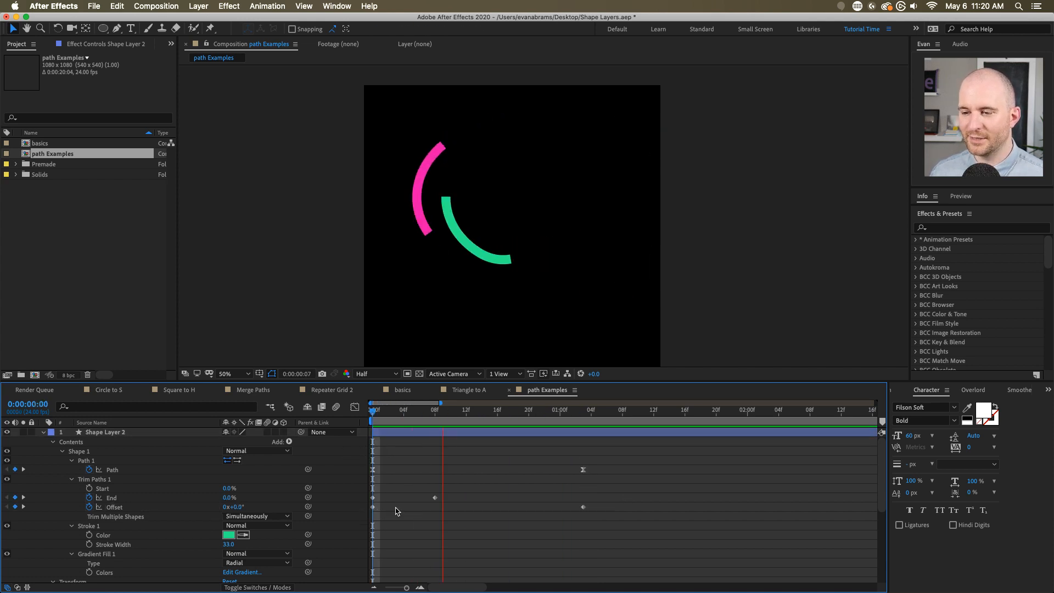
key("space")
left_click_drag(428, 417, 405, 419)
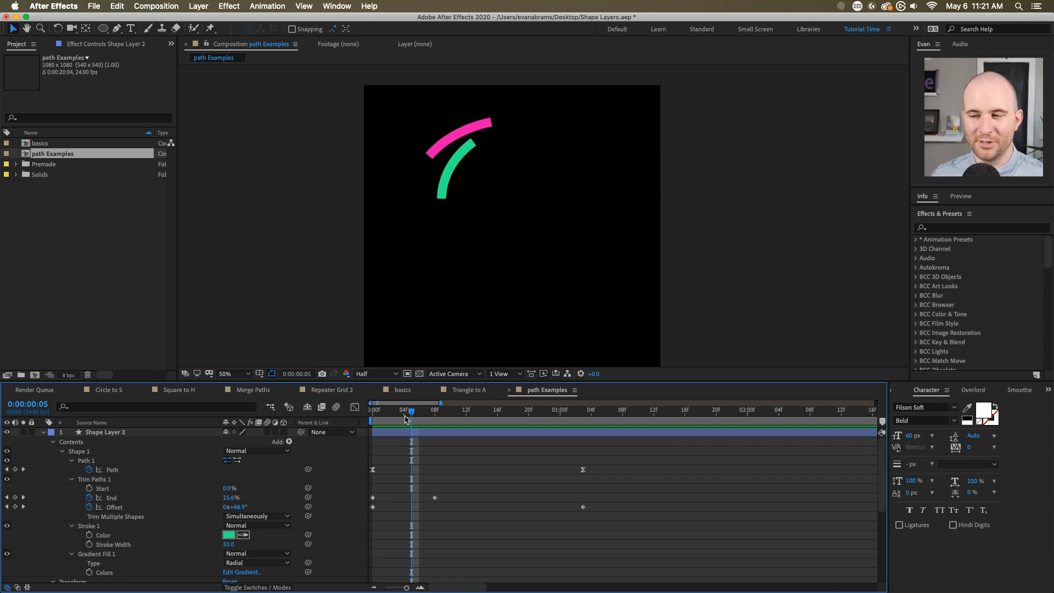
- Collapse Shape Layer 2, hide both Shape Layer 1 and Shape Layer 2, and leave no layer selected
left_click(43, 432)
left_click(65, 442)
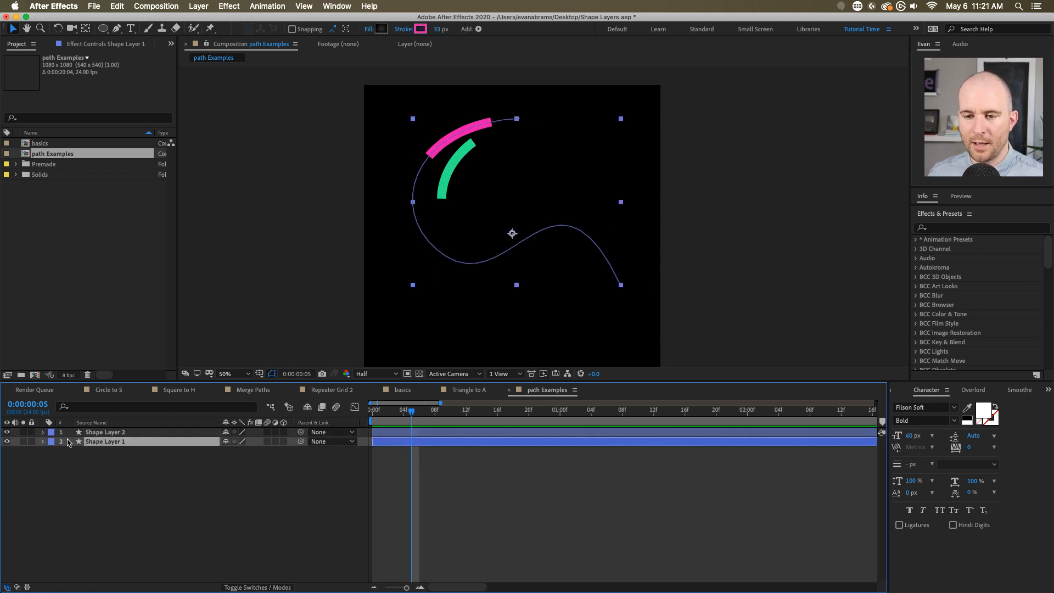
left_click_drag(7, 432, 8, 441)
left_click(63, 472)
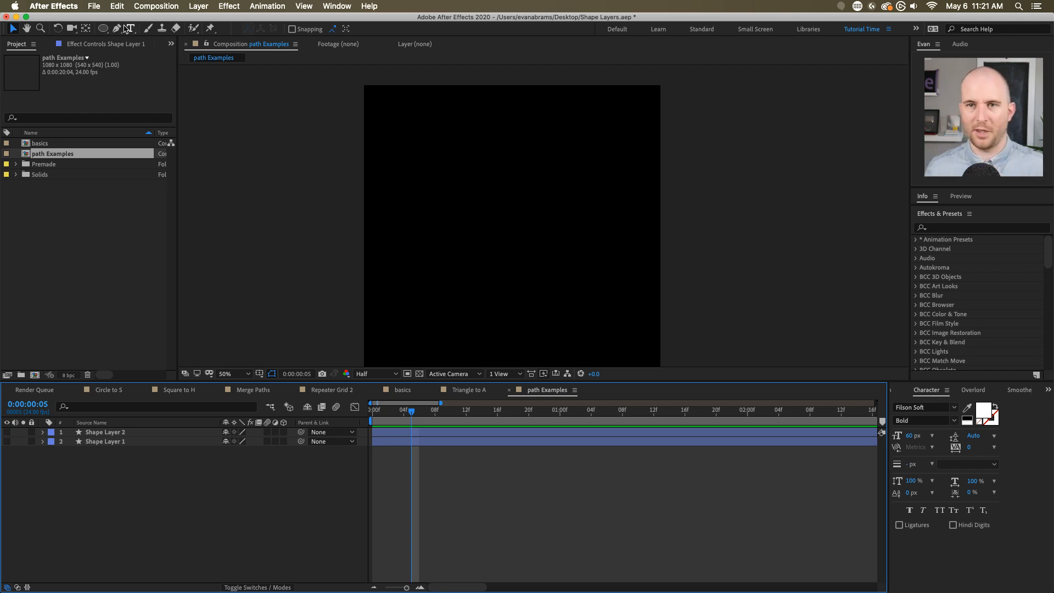
- Draw a circle in a new shape layer, and add a square to the same layer overlapping the circle's lower-right part
left_click(104, 29)
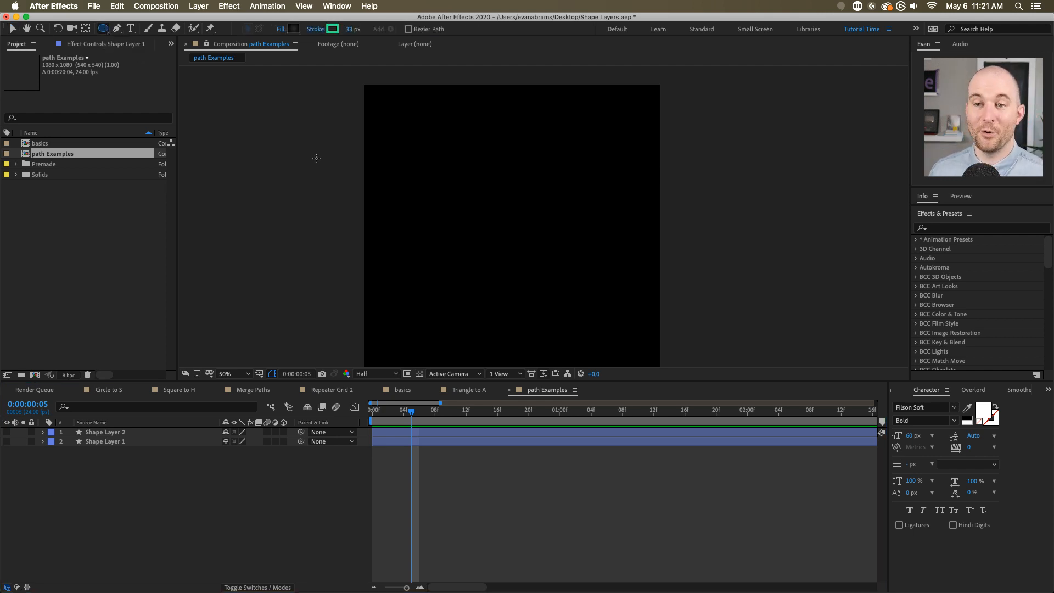
left_click_drag(487, 242, 473, 233)
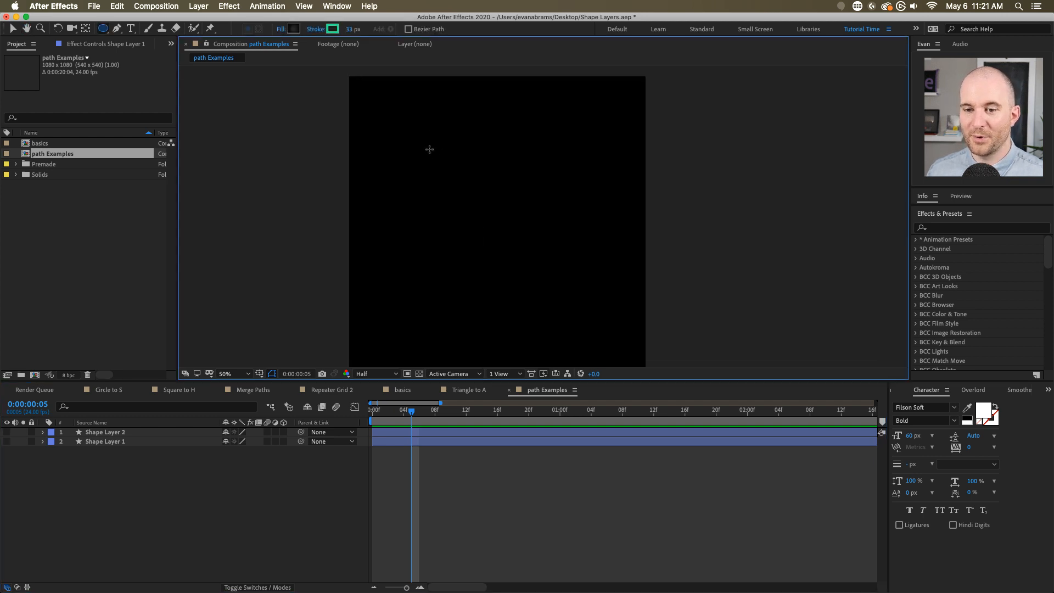
left_click_drag(401, 118, 556, 273)
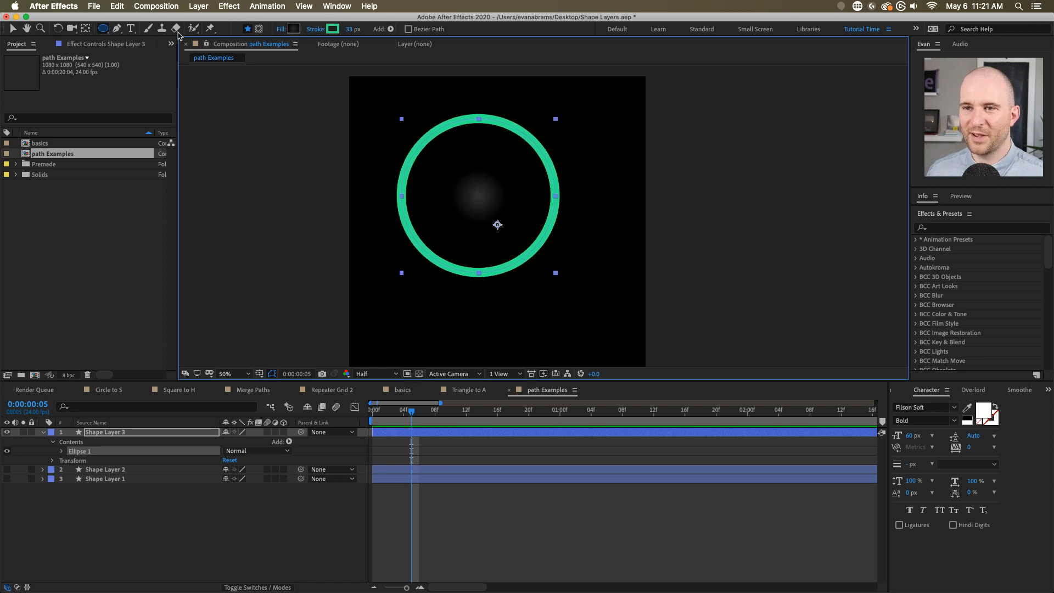
left_click(104, 30)
left_click(154, 28)
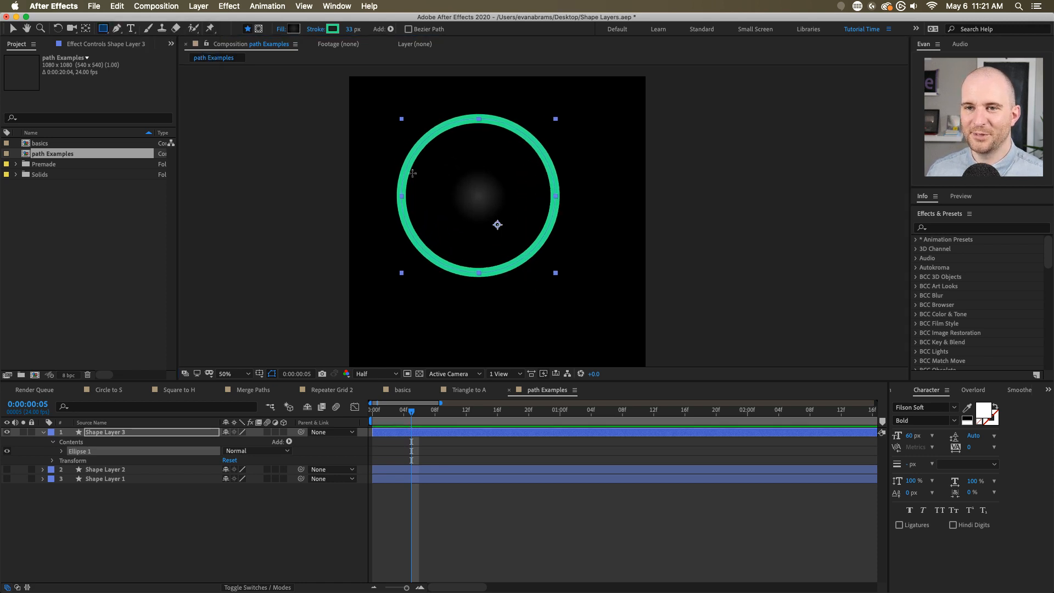
left_click_drag(481, 184, 620, 322)
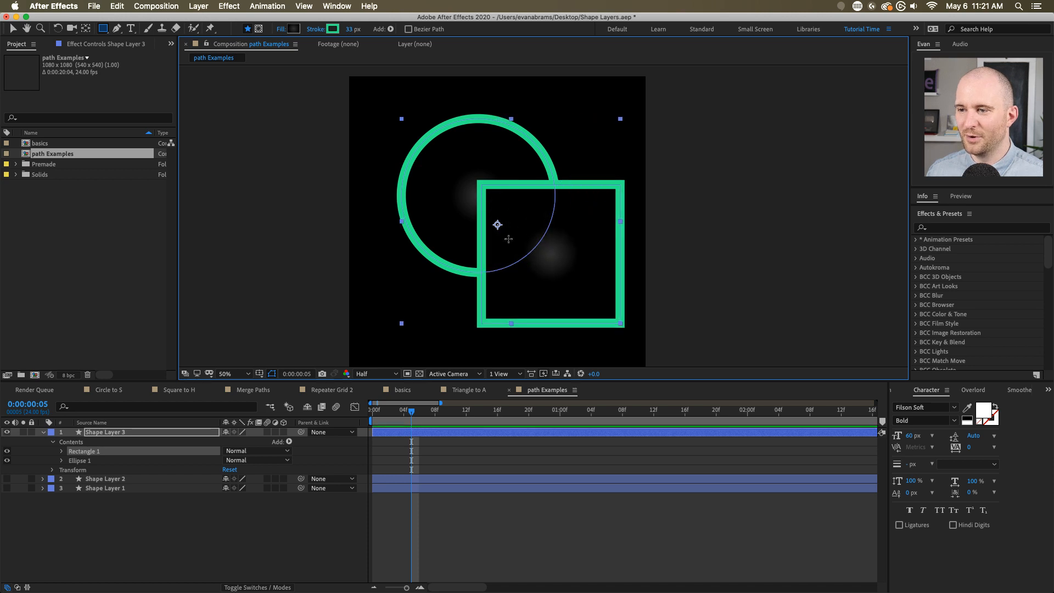
- Add a pentagon to Shape Layer 3 with the Polygon tool, overlapping the lower-left parts of the circle and square
left_click(103, 28)
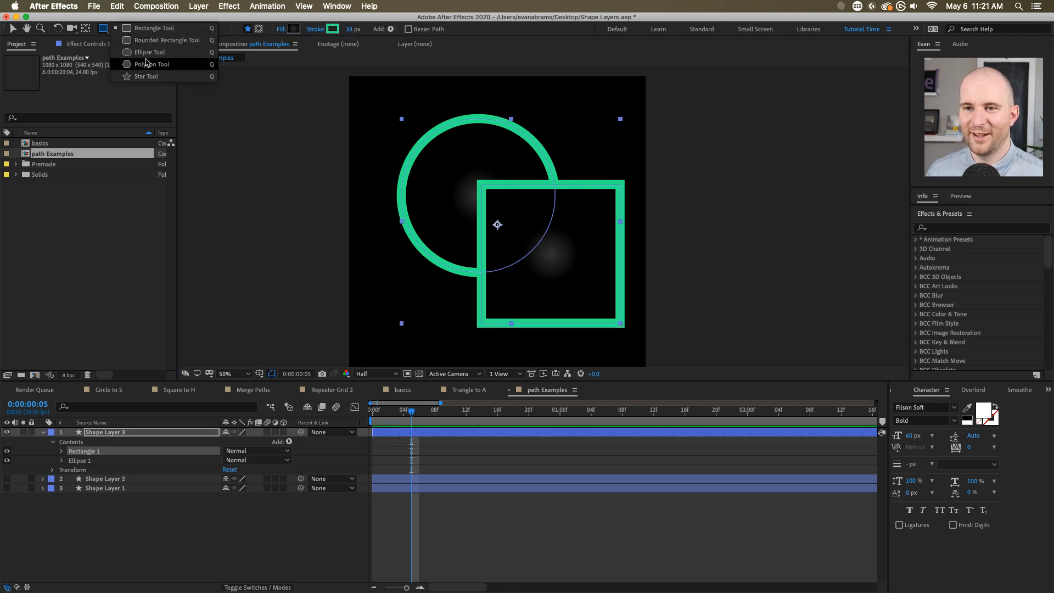
left_click(142, 68)
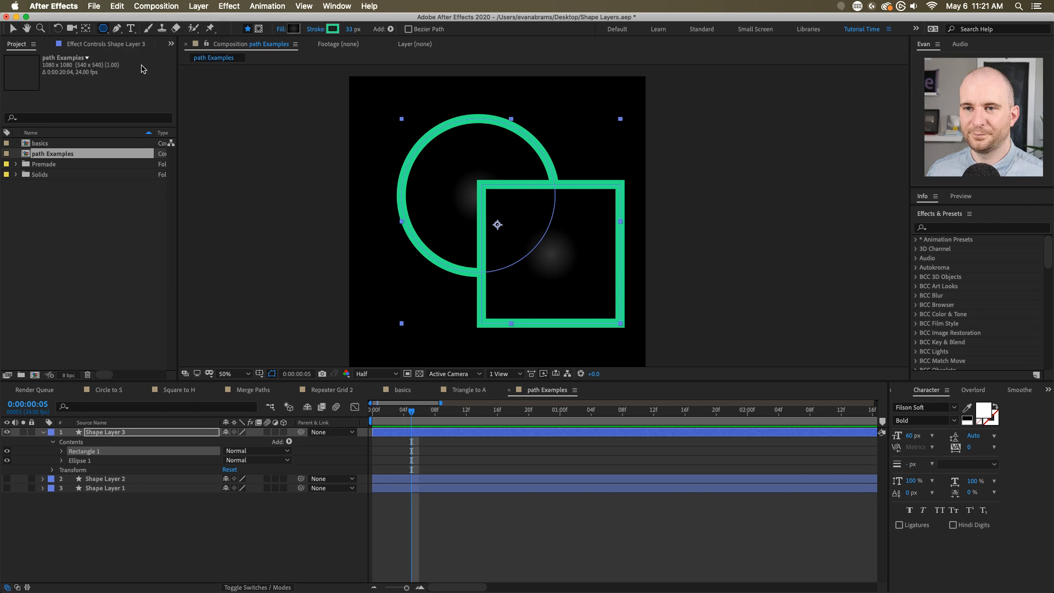
left_click_drag(431, 320, 367, 270)
key("space")
left_click_drag(568, 302, 543, 262)
key("v")
left_click_drag(424, 287, 448, 254)
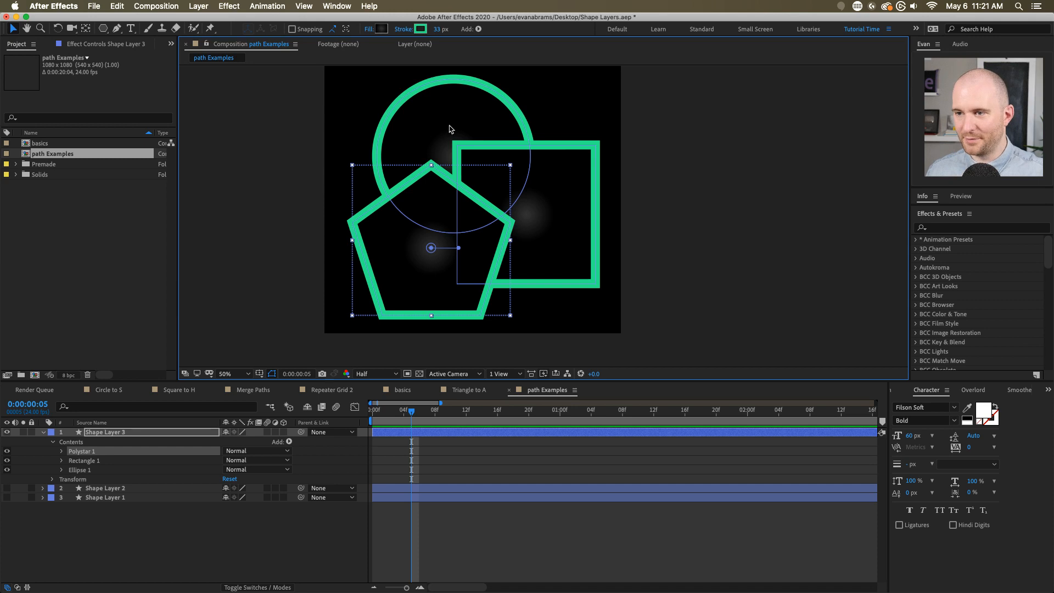
- Switch the fill type of all shapes in Shape Layer 3 from Radial Gradient to Solid Color
left_click(423, 431)
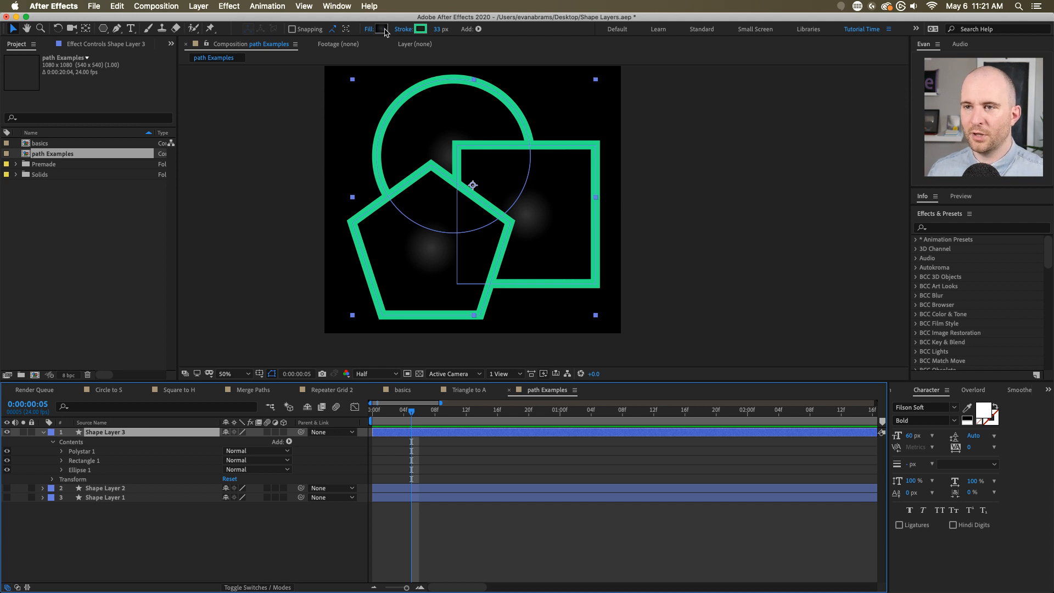
left_click(384, 32)
left_click_drag(240, 258, 240, 222)
left_click(343, 85)
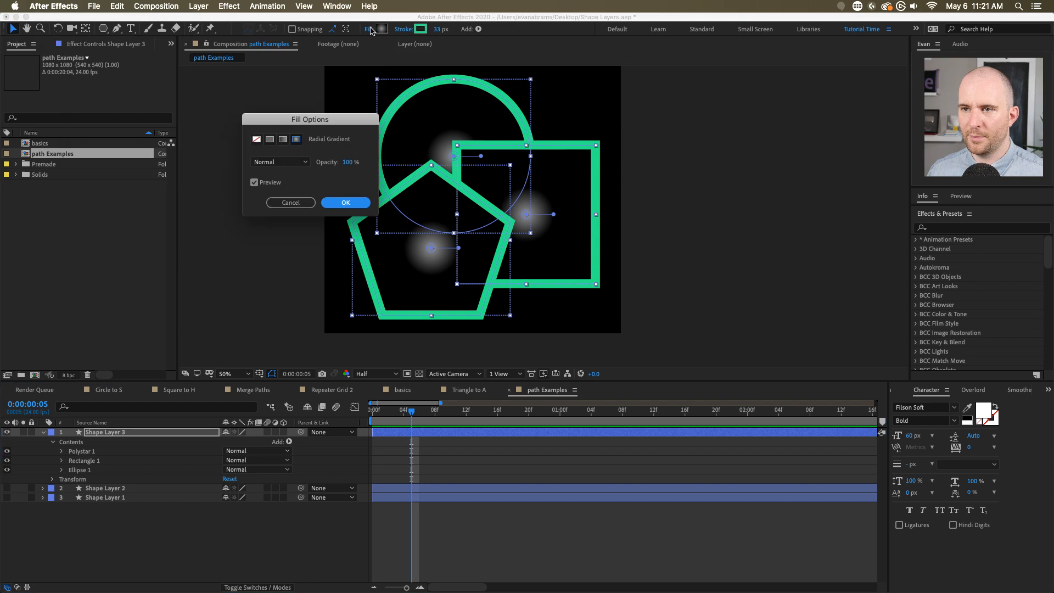
left_click(270, 139)
left_click(346, 202)
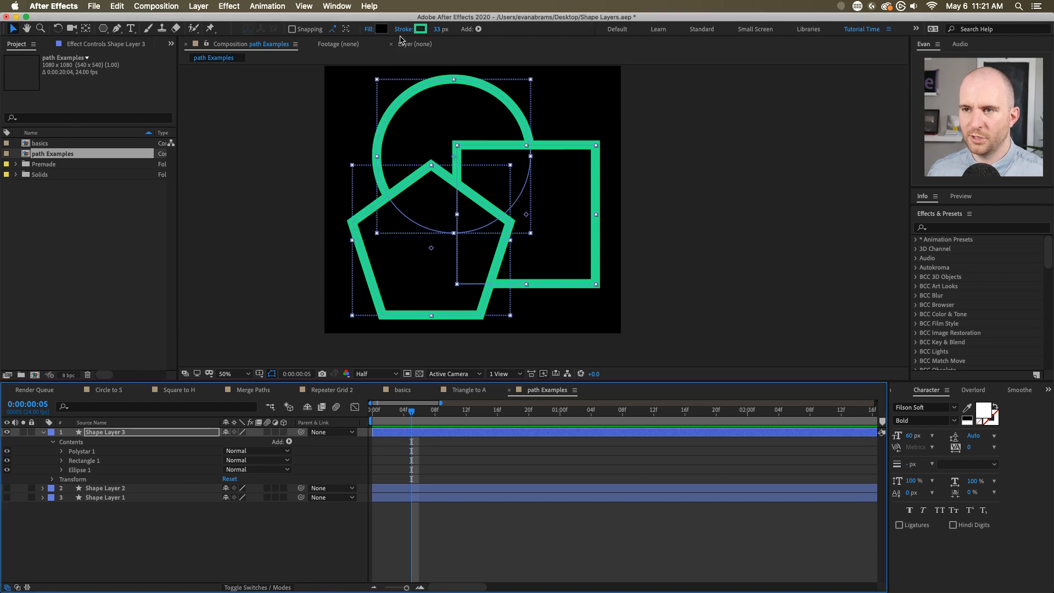
- Set the fill color of Shape Layer 3's shapes to a dark teal with hue 171° and saturation 83%
left_click(382, 29)
left_click_drag(305, 309, 303, 320)
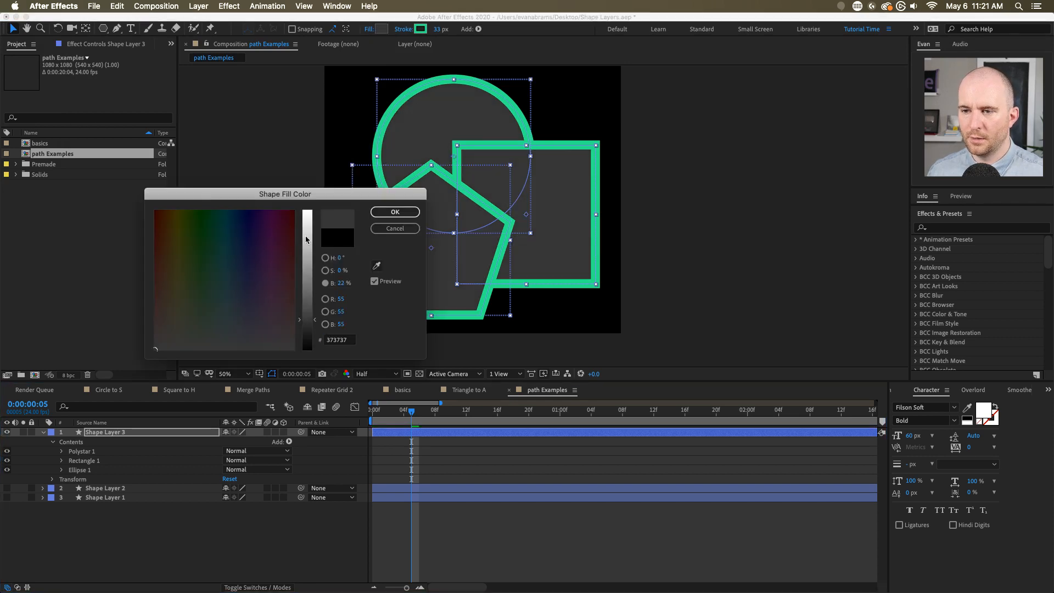
left_click(282, 238)
left_click(221, 233)
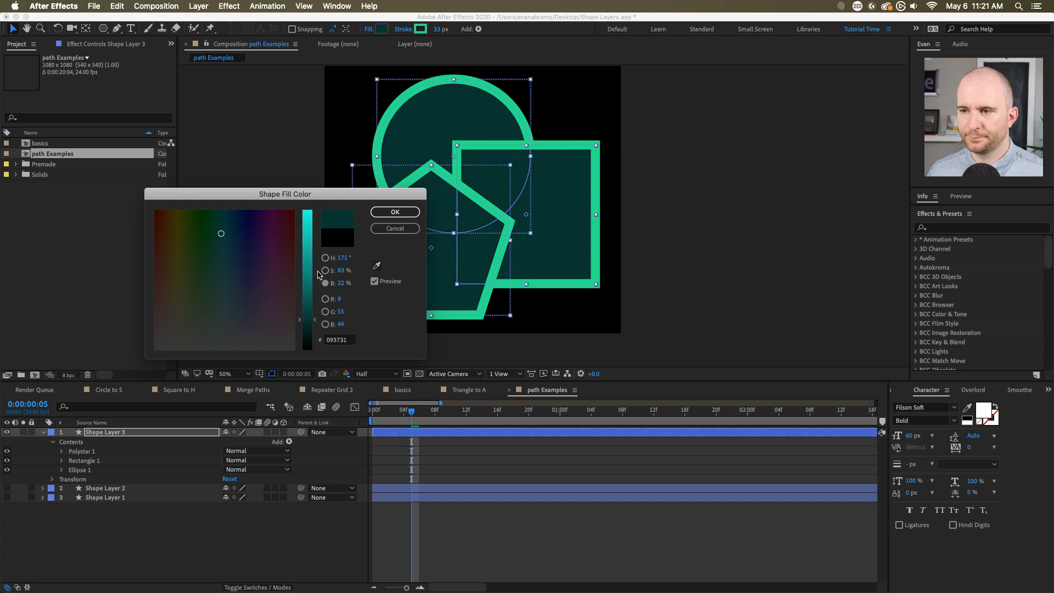
left_click_drag(310, 314, 310, 295)
left_click(394, 211)
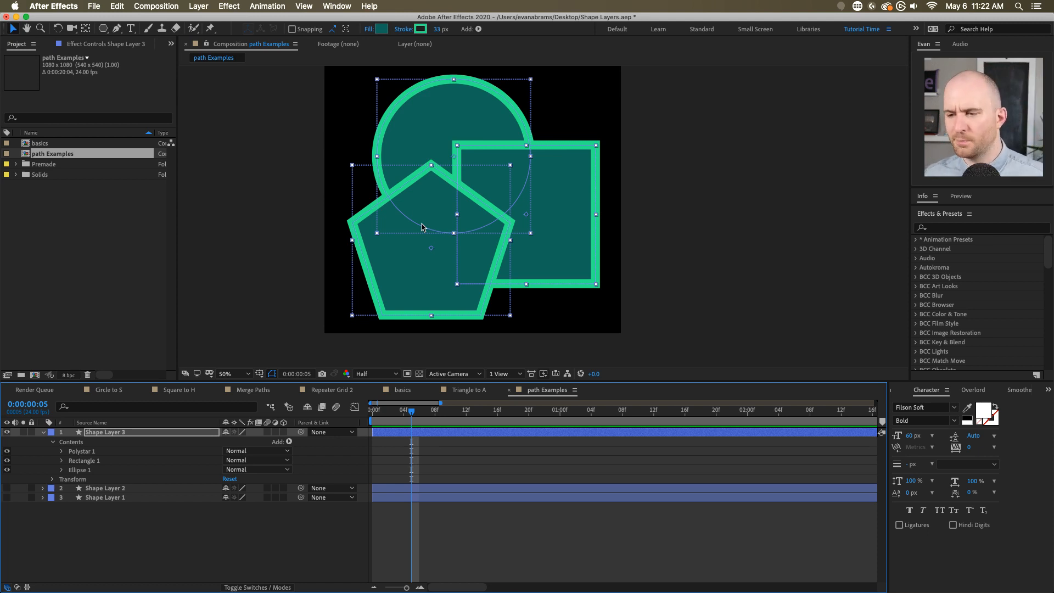
- Add a Trim Paths operator to Shape Layer 3's Contents below the three shape groups and reveal its properties
left_click(145, 443)
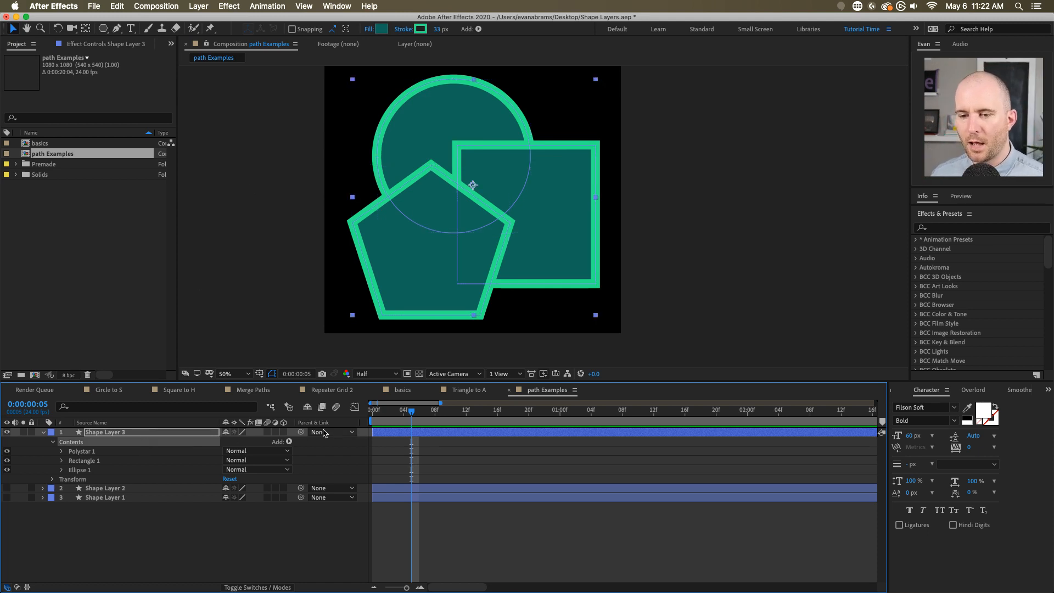
left_click(289, 441)
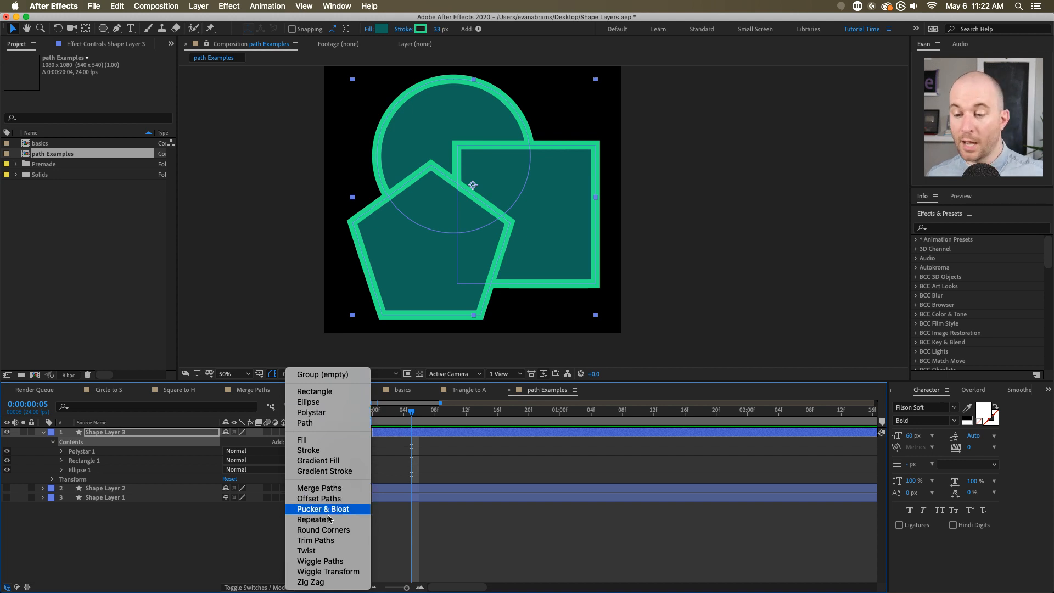
left_click(315, 540)
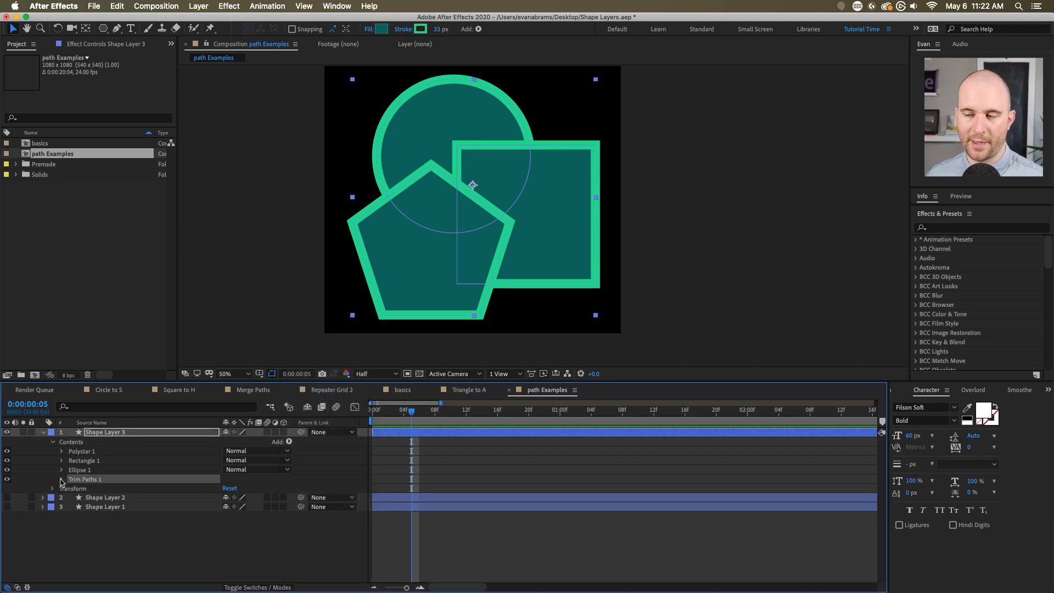
left_click(62, 481)
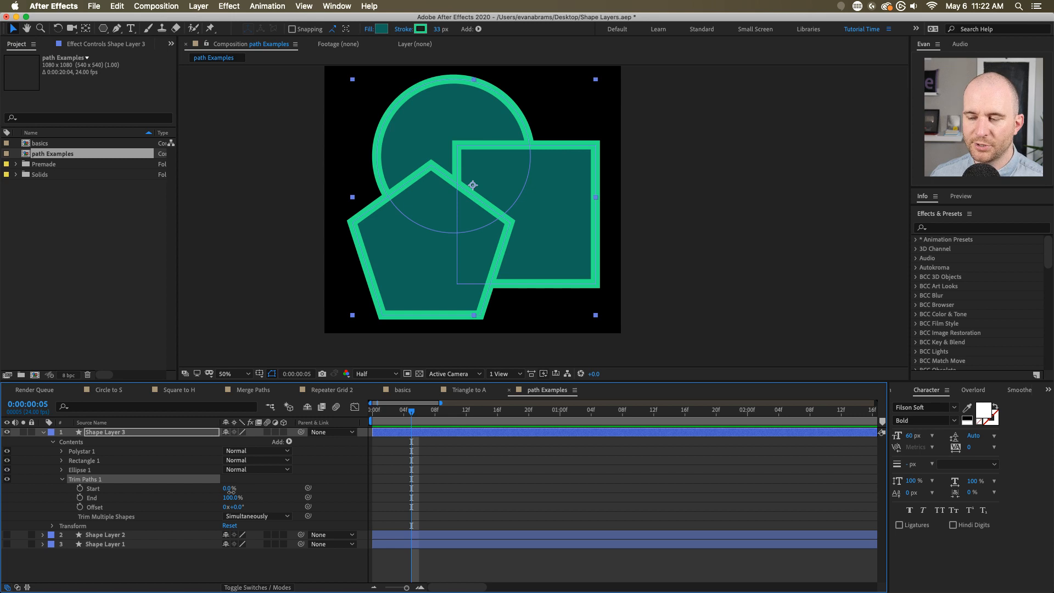
- Try Trim Paths 1's End at values down to 0% on the three shapes and leave it at 72%
mouse_move(231, 497)
left_mouse_down()
mouse_move(180, 502)
mouse_move(208, 483)
mouse_move(169, 482)
mouse_move(229, 483)
mouse_move(150, 500)
left_mouse_up()
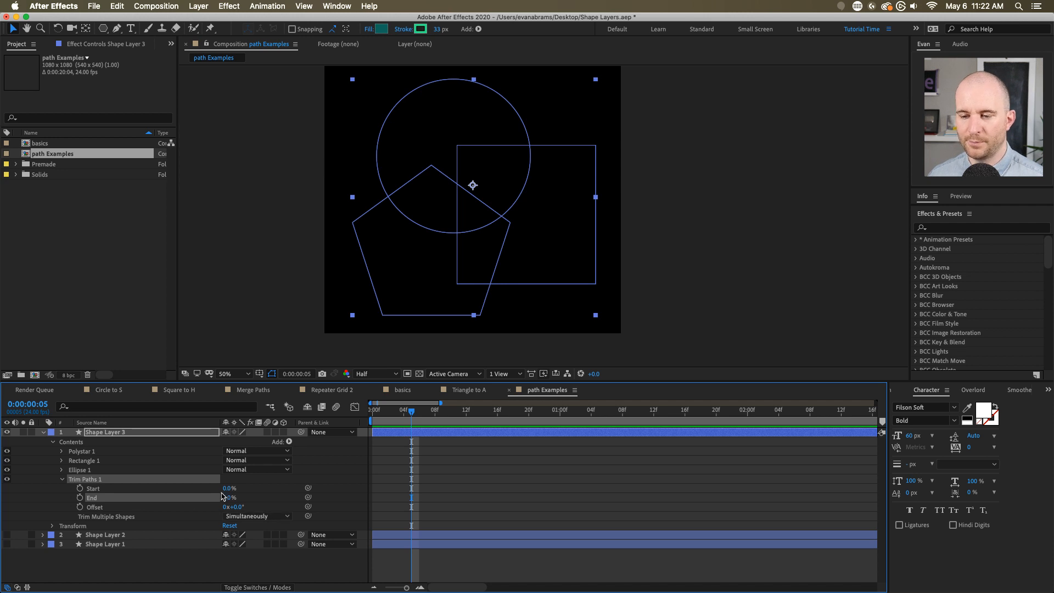
key("super+z")
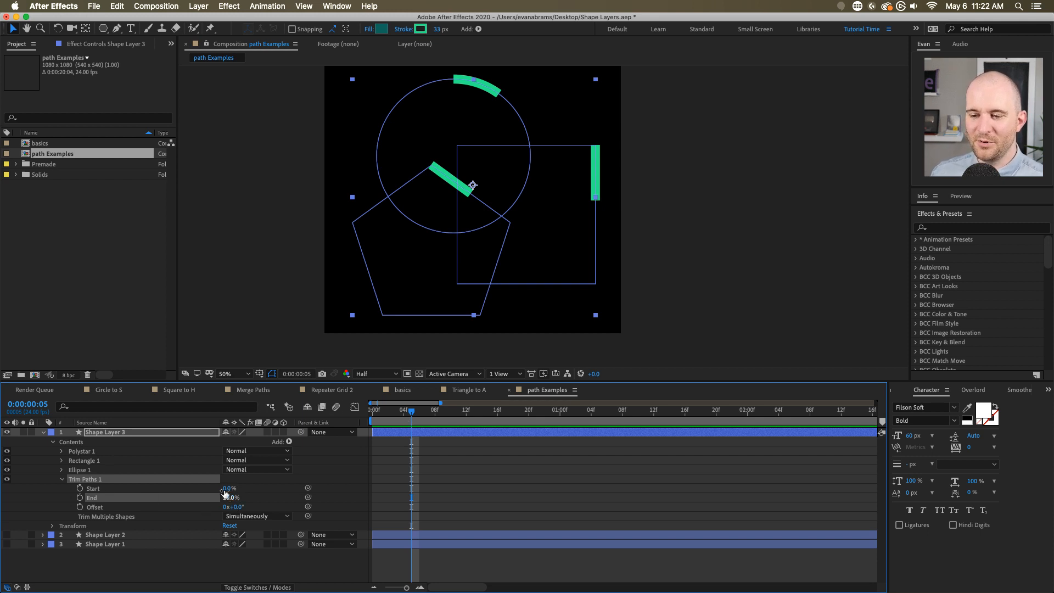
mouse_move(225, 493)
left_mouse_down()
mouse_move(285, 493)
mouse_move(248, 494)
mouse_move(263, 494)
left_mouse_up()
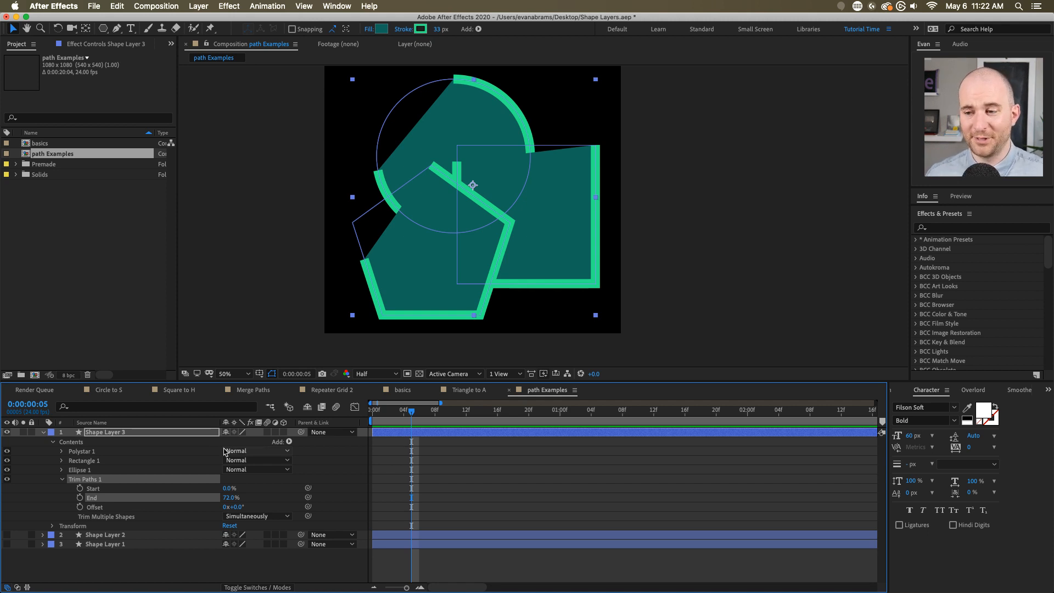
- Select Polystar 1, Rectangle 1 and Ellipse 1 and set their fill type to None
left_click(111, 471)
left_click(98, 451, "shift")
left_click(370, 29)
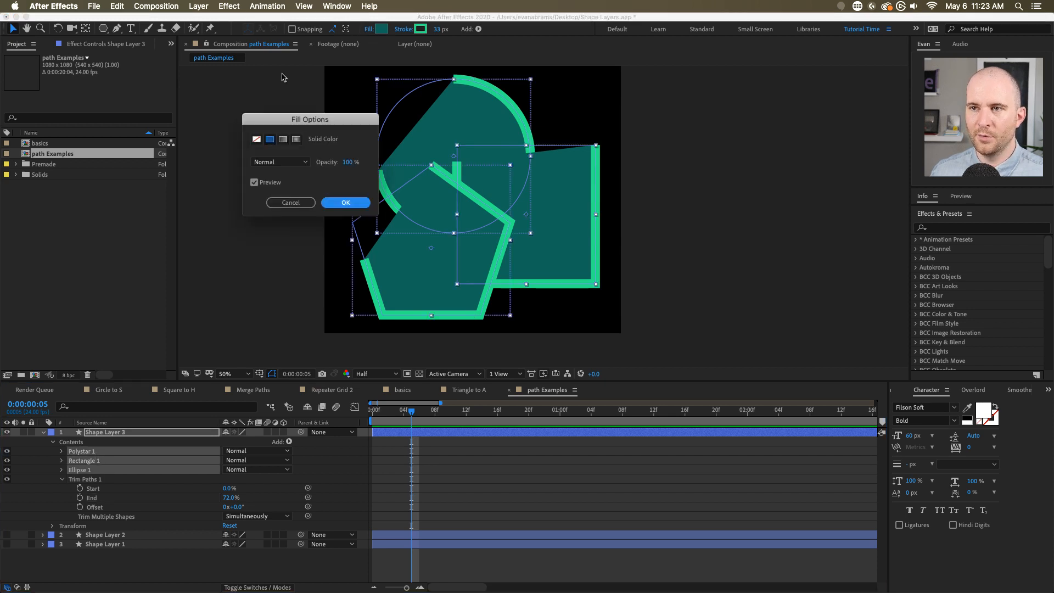
left_click(256, 138)
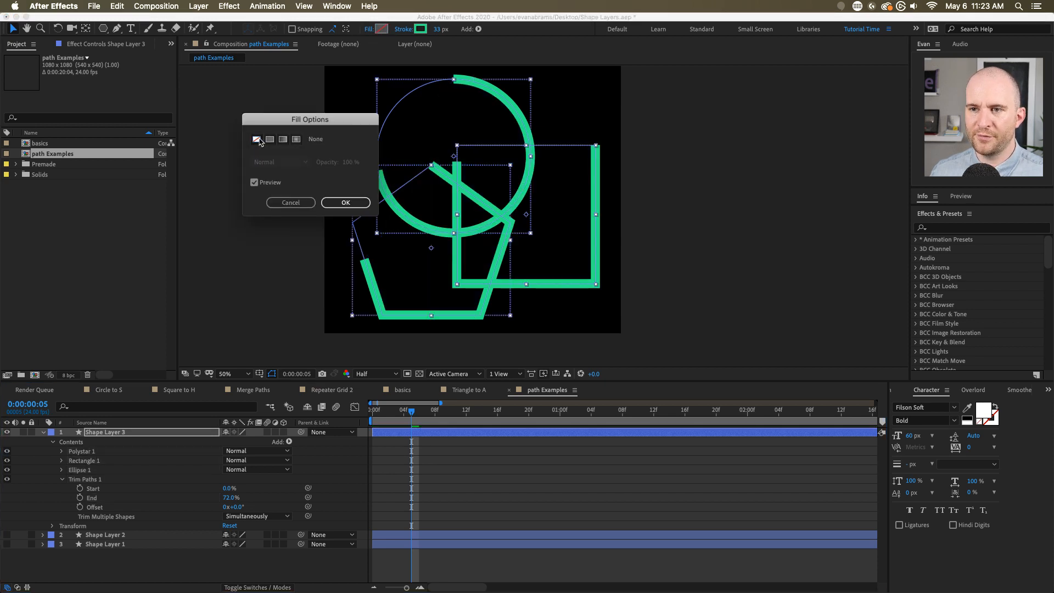
left_click(345, 202)
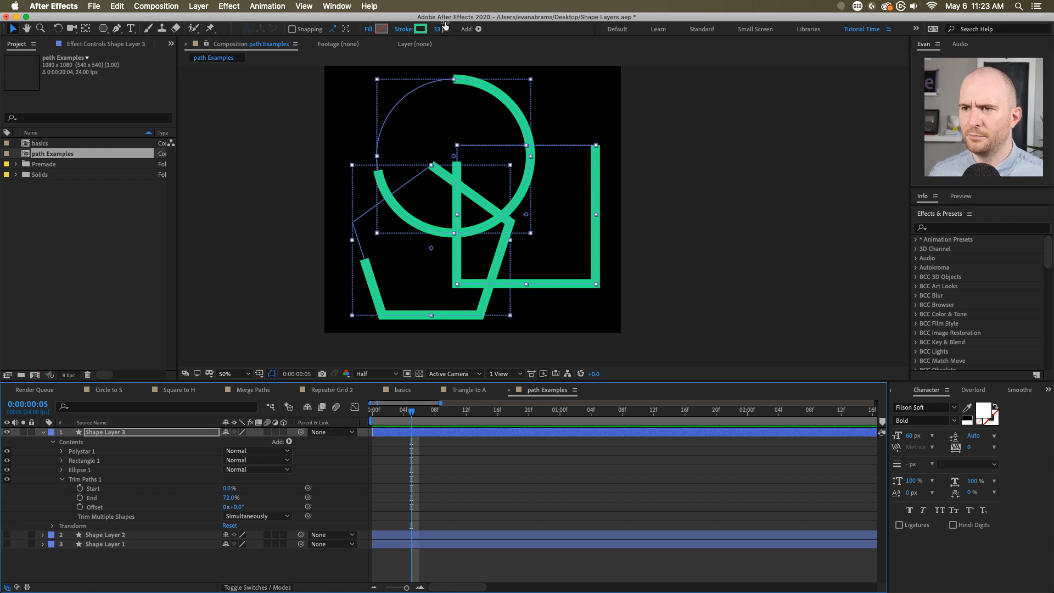
- Set the stroke width of the circle, square and pentagon to 20 px and clear the selection
left_click(442, 27)
type("2.0")
key("Return")
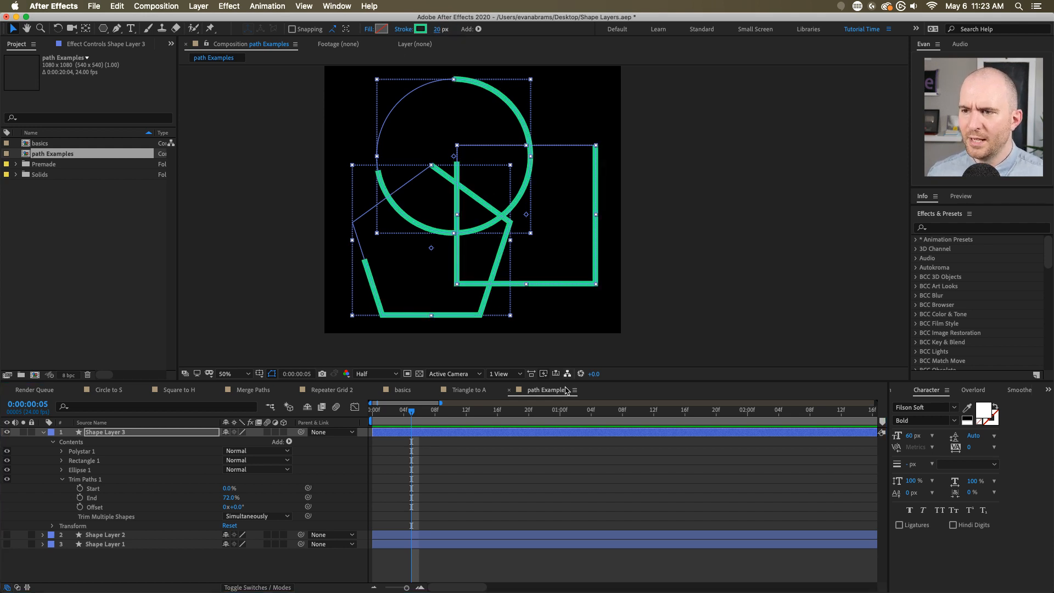
left_click(384, 495)
- Change Rectangle 1's stroke color to bright red, hex EB0000
left_click(87, 462)
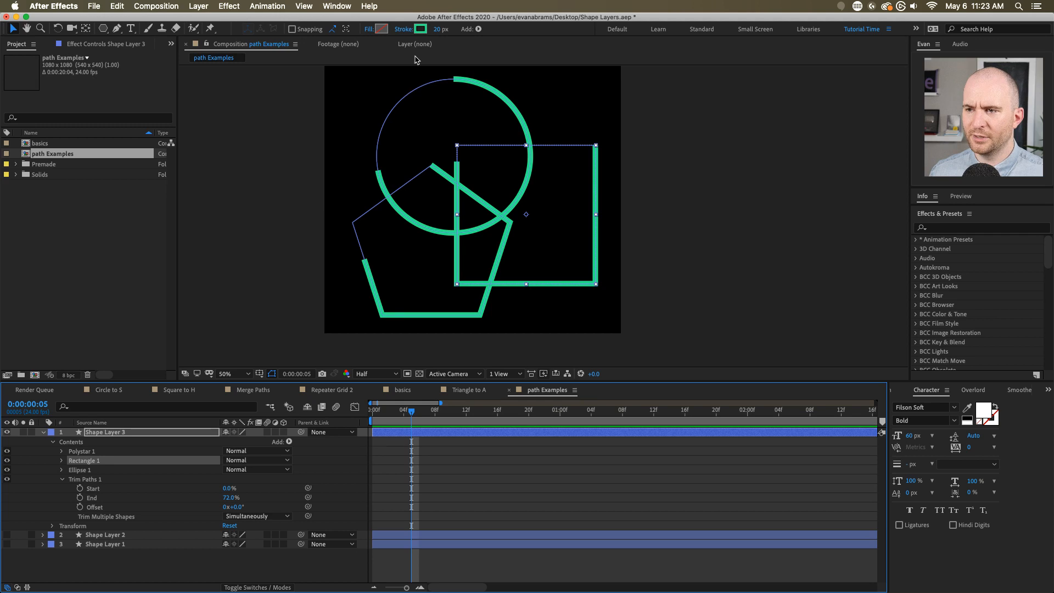
left_click(420, 29)
left_click_drag(274, 246, 294, 211)
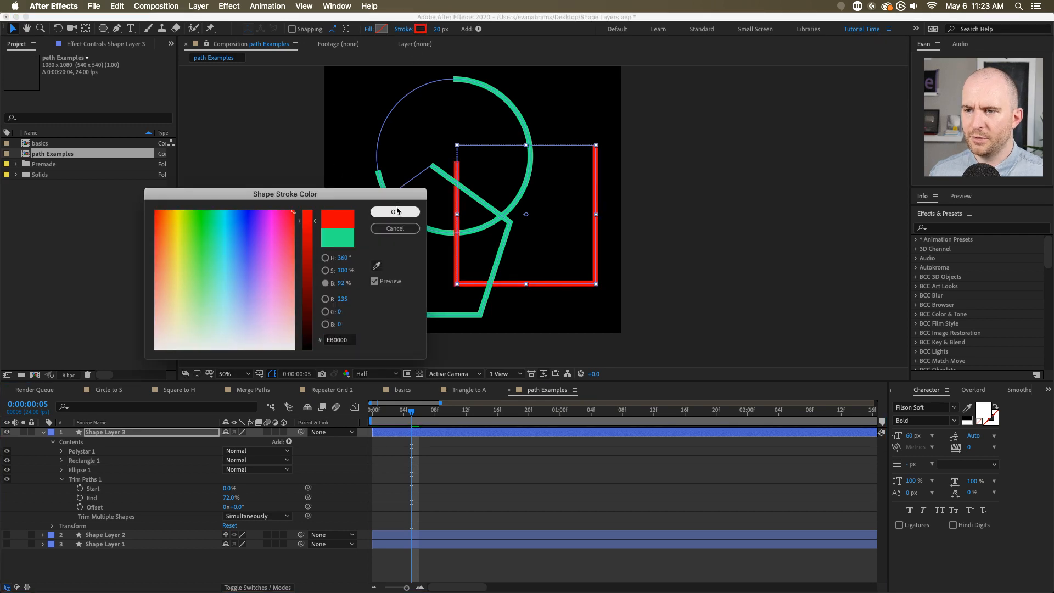
left_click(395, 211)
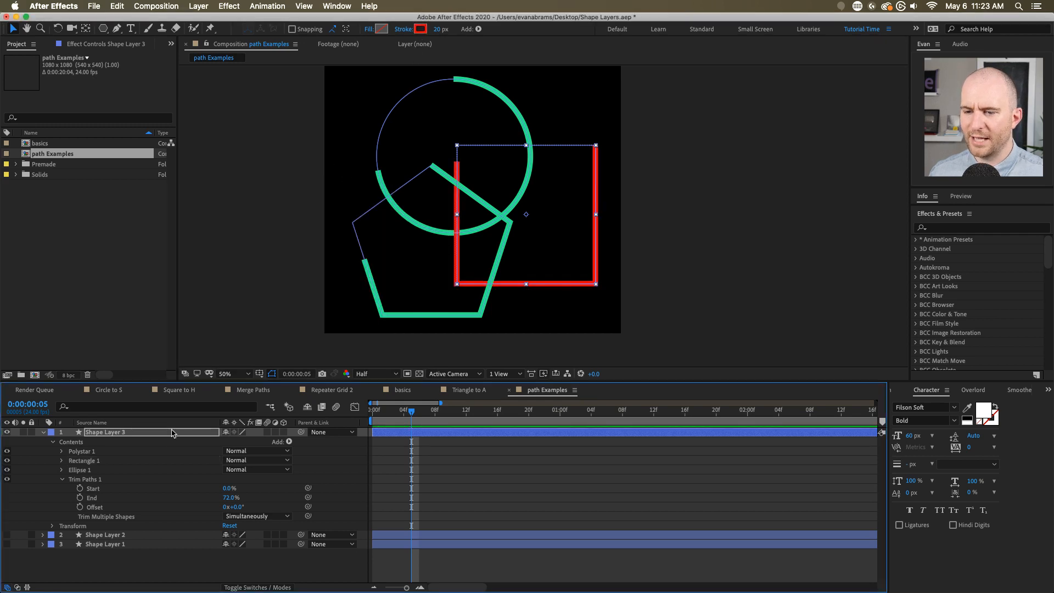
- Change Polystar 1's stroke color to a medium green, hex 34C03A
left_click(103, 453)
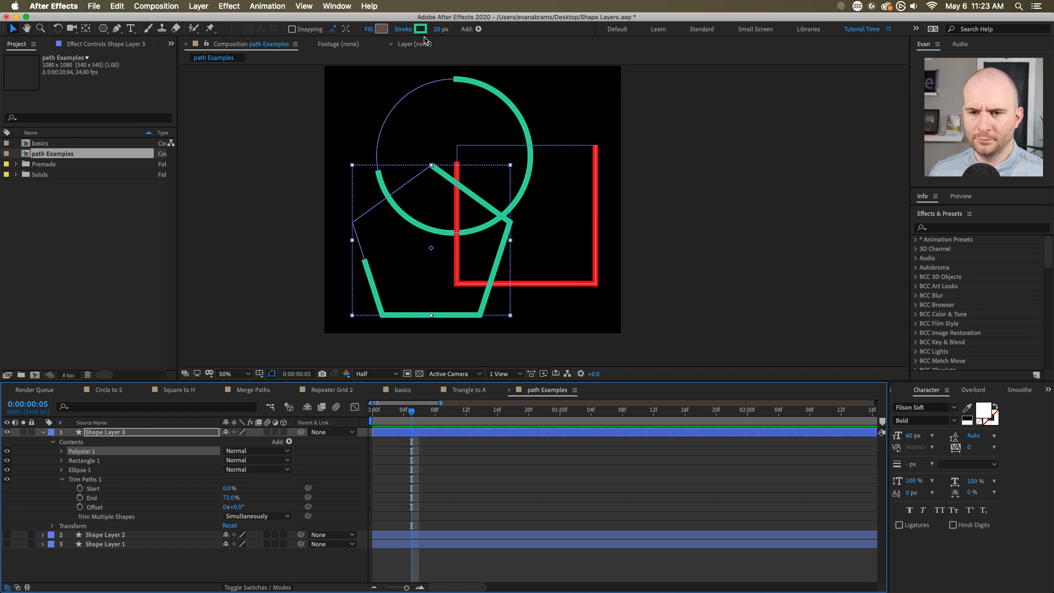
left_click(421, 32)
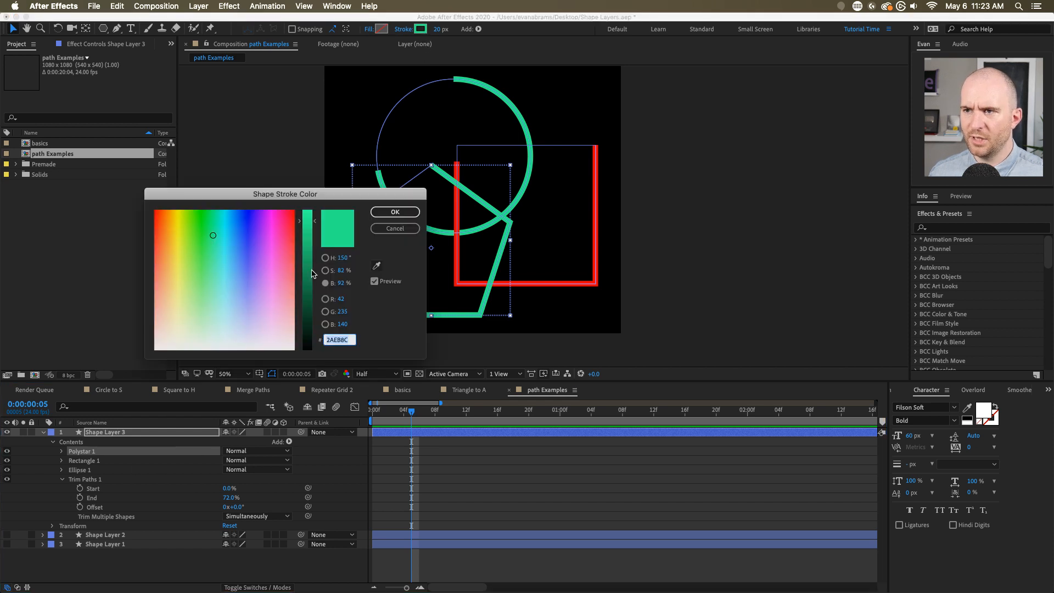
left_click_drag(310, 219, 310, 244)
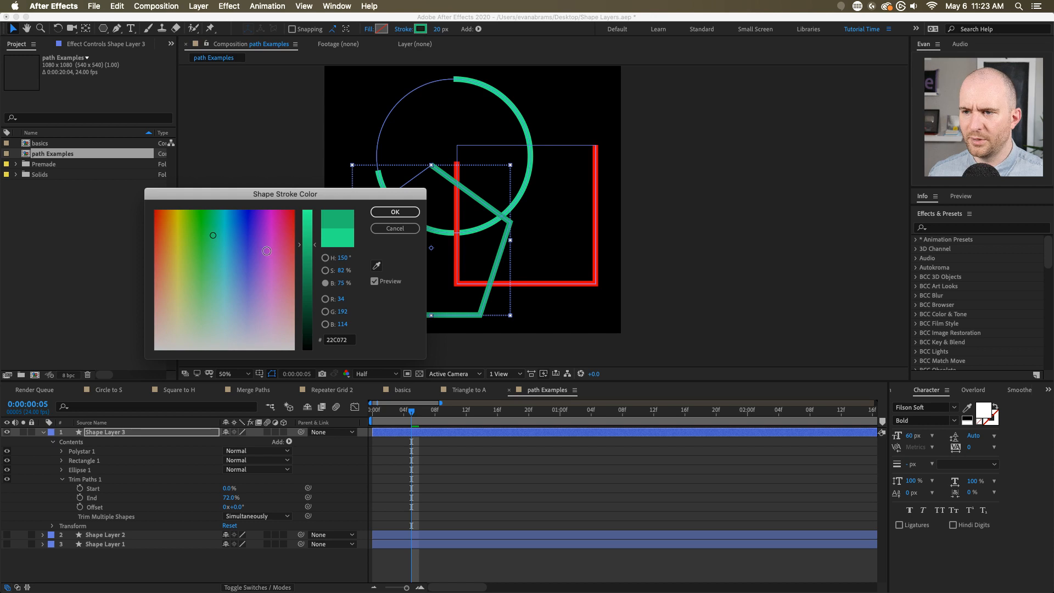
left_click_drag(210, 238, 203, 250)
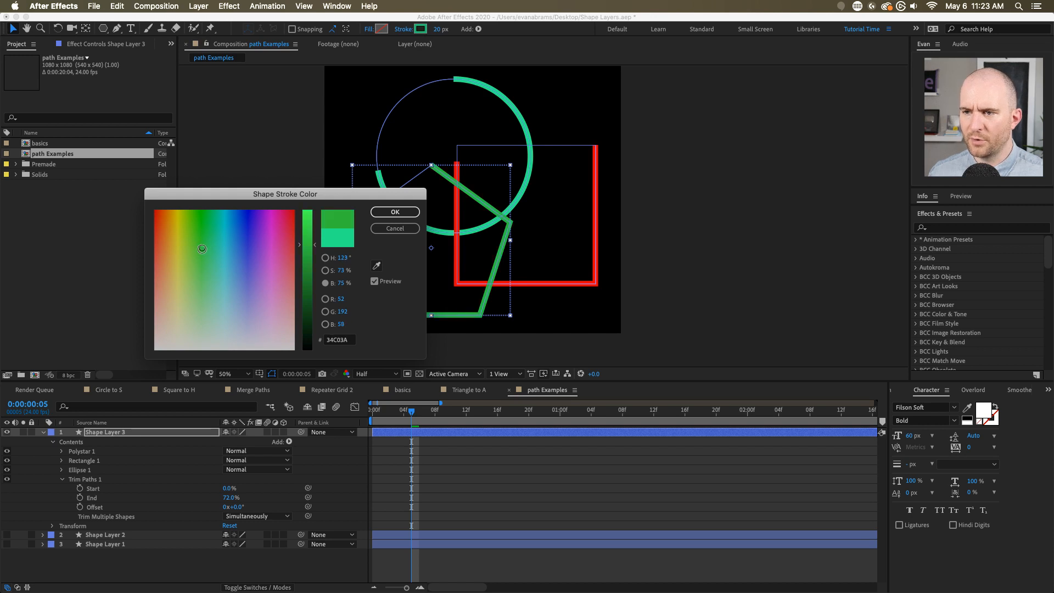
left_click(395, 212)
- Change Ellipse 1's stroke color to a vivid blue, hex 1128EB
left_click(114, 469)
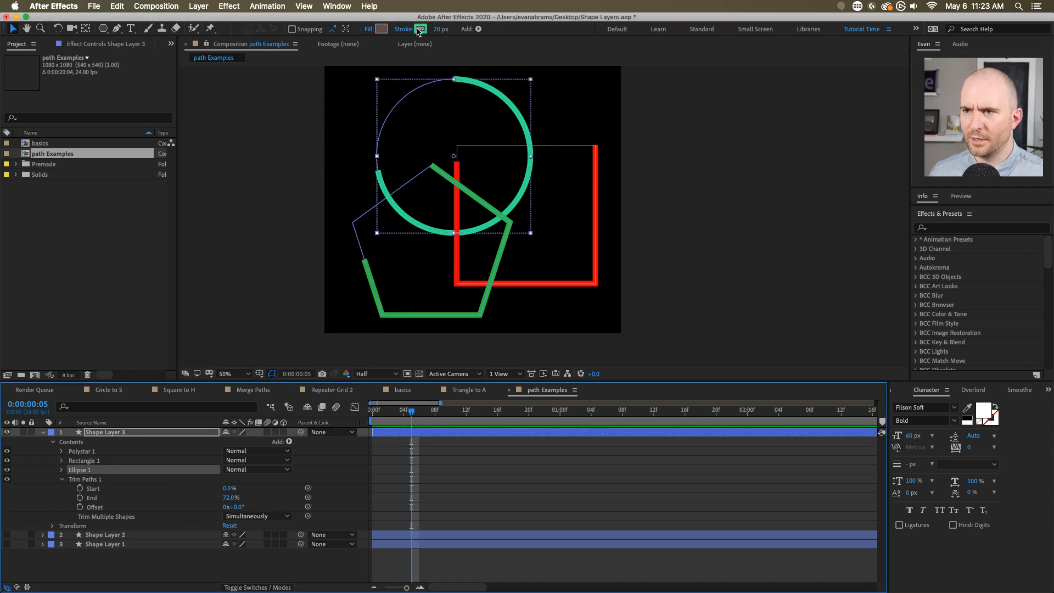
left_click(421, 30)
left_click_drag(240, 236, 246, 220)
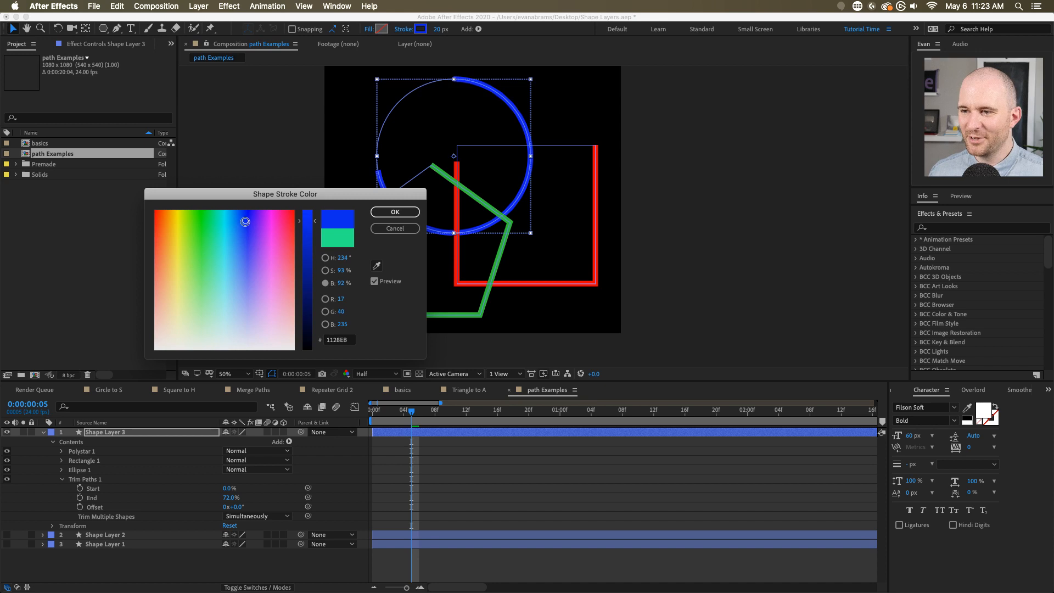
left_click(394, 212)
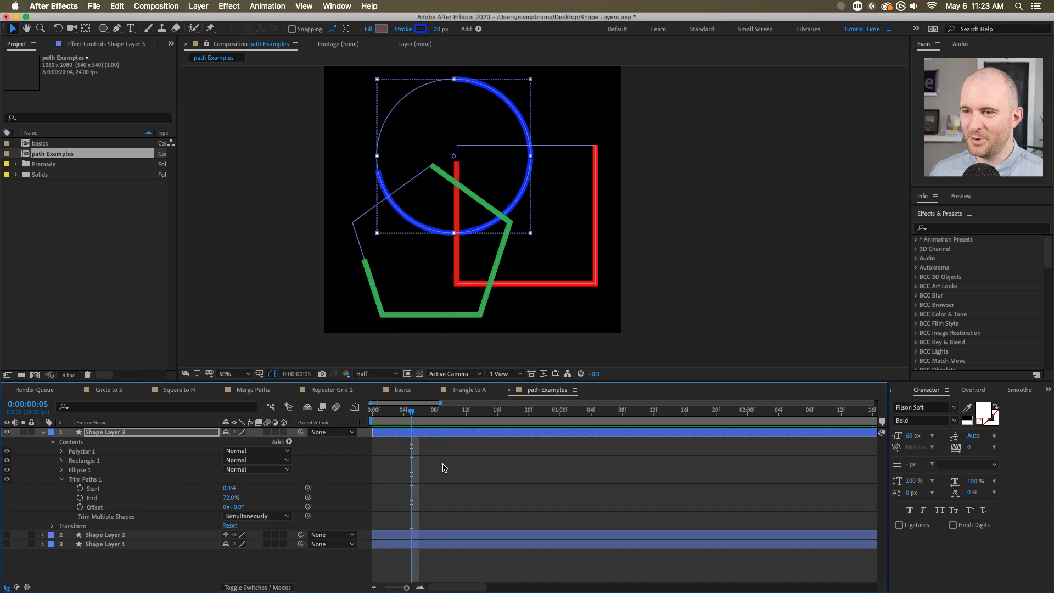
- Keyframe Trim Paths 1's End from 0% at 0:00:00:00 to 100% at 0:00:02:00 and play the animation from the start
left_click_drag(414, 413, 347, 410)
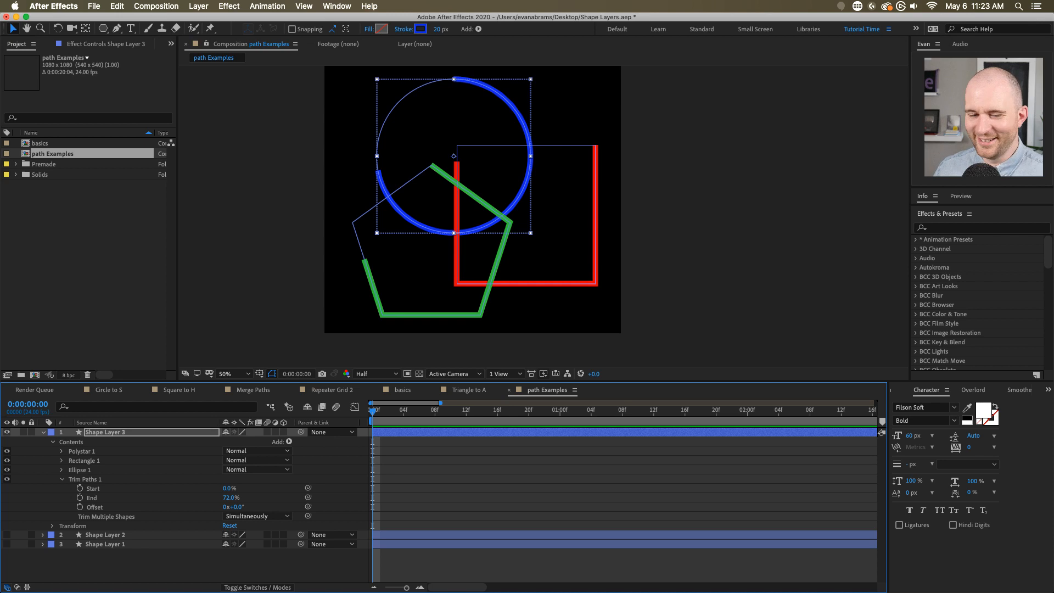
left_click(206, 499)
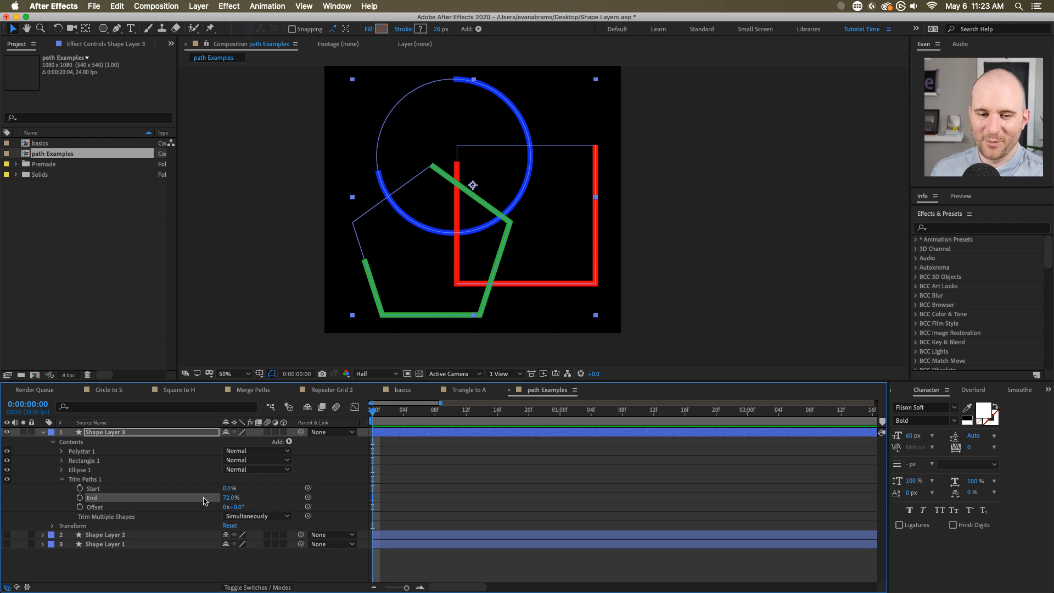
left_click_drag(235, 503, 181, 492)
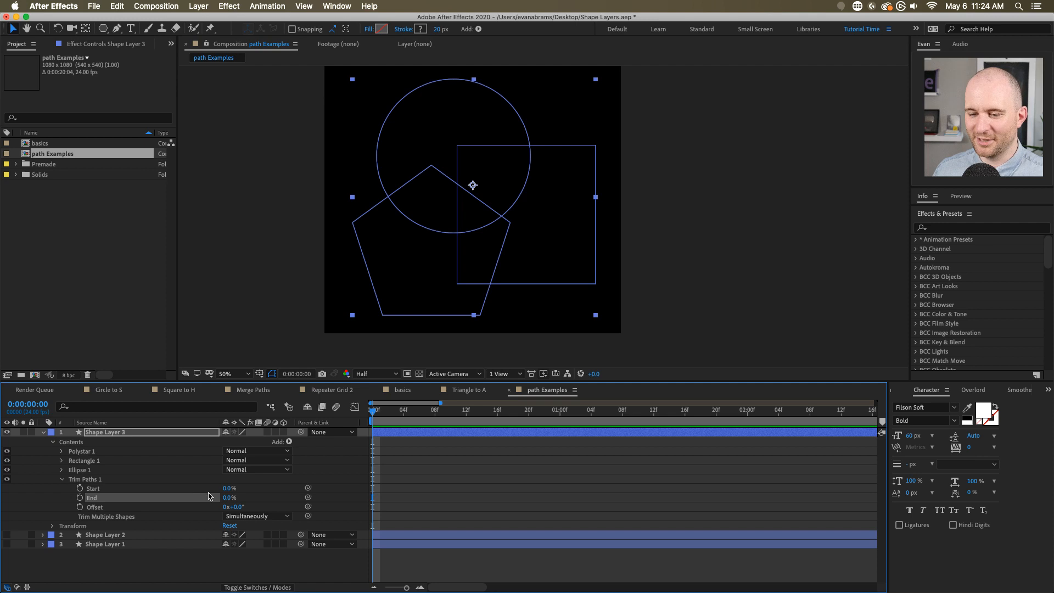
left_click(80, 498)
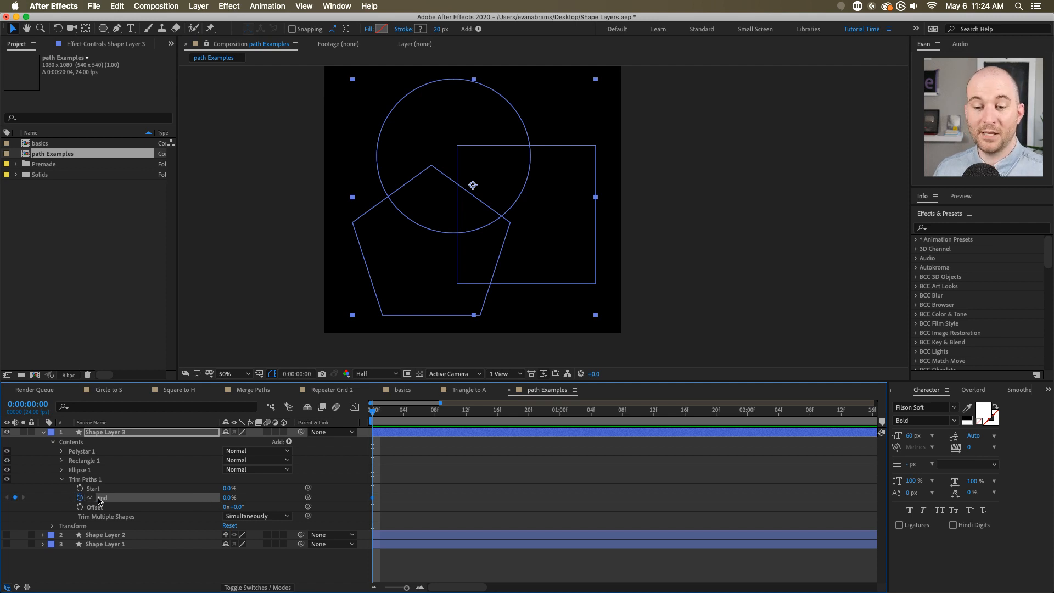
left_click_drag(419, 415, 746, 436)
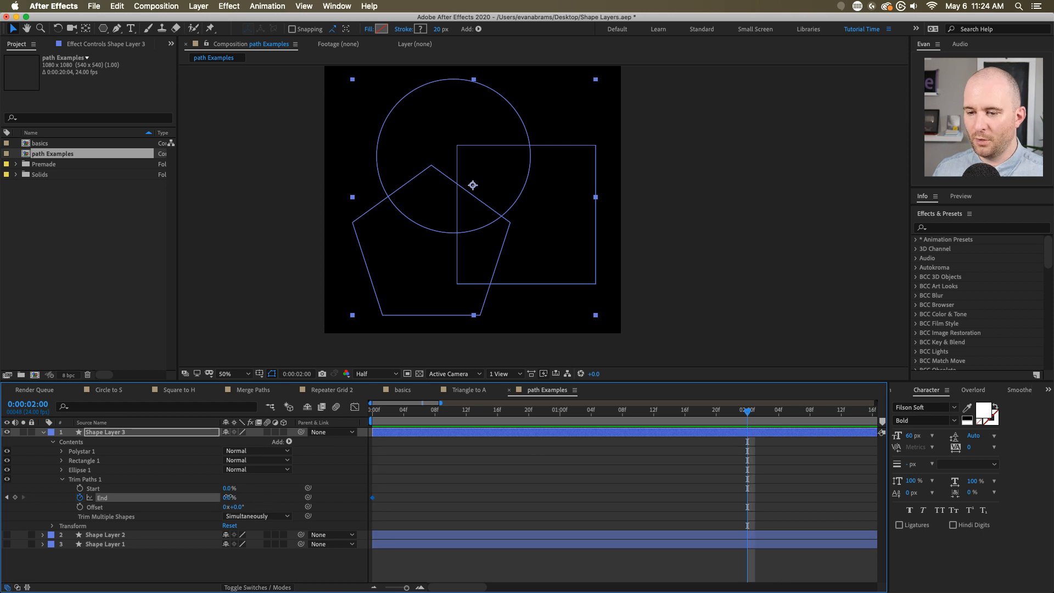
left_click_drag(228, 497, 348, 491)
left_click_drag(443, 412, 200, 444)
key("space")
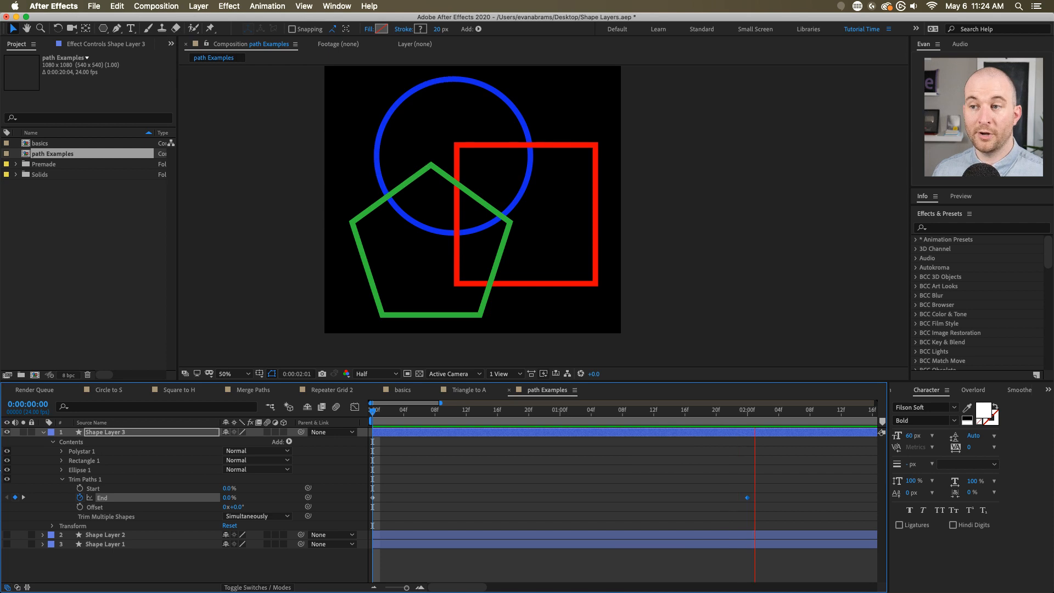
key("space")
- Set Trim Paths 1's Trim Multiple Shapes to Individually and preview the animation from the first frame
left_click(102, 516)
left_click(260, 516)
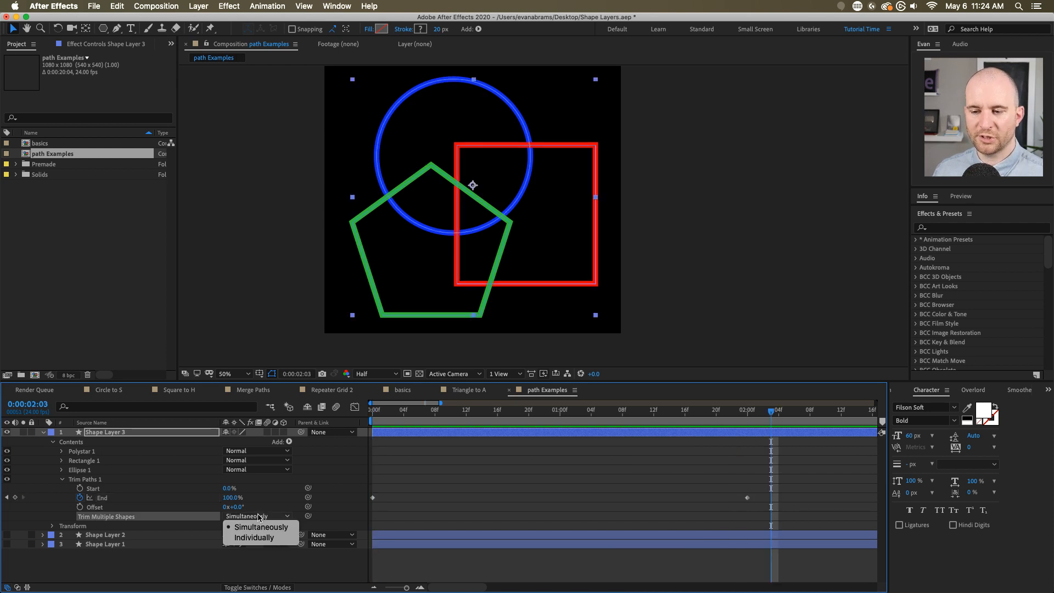
left_click(254, 538)
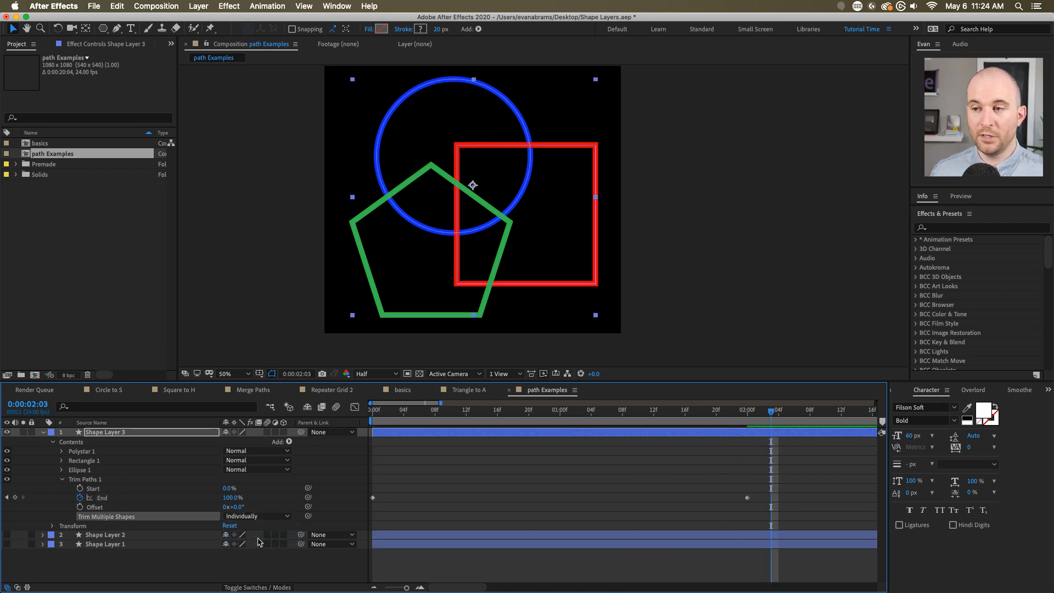
key("Home")
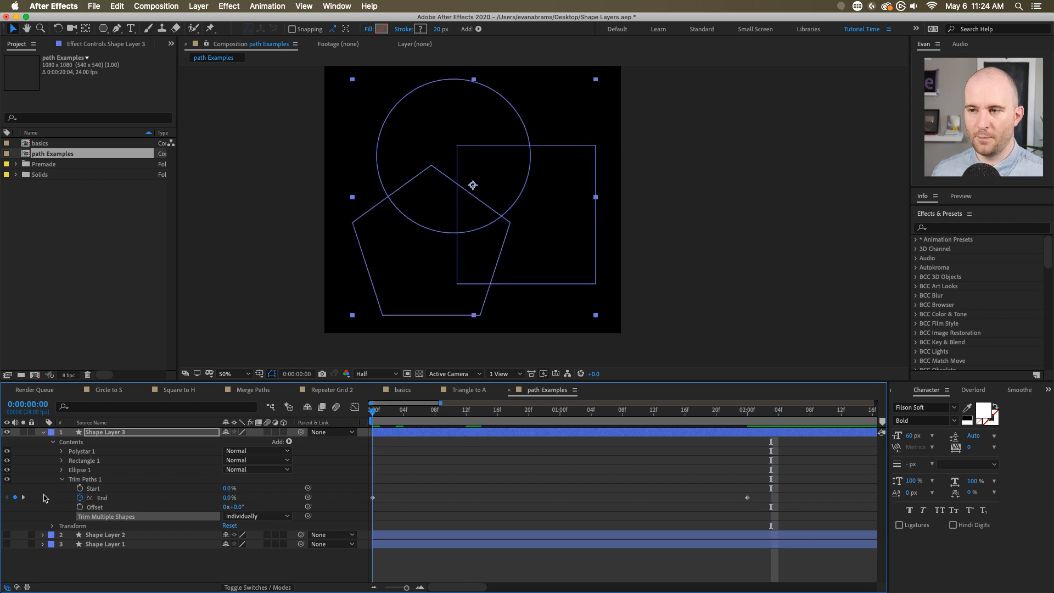
key("space")
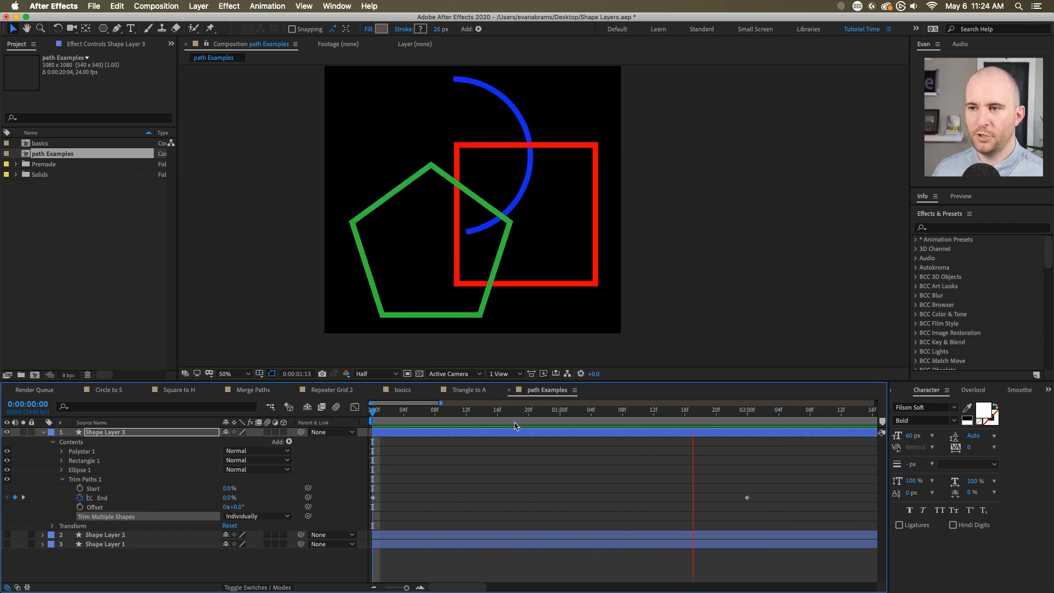
key("space")
- Apply Easy Ease to both End keyframes of Trim Paths 1 and preview the eased animation from the start
left_click_drag(784, 482, 359, 519)
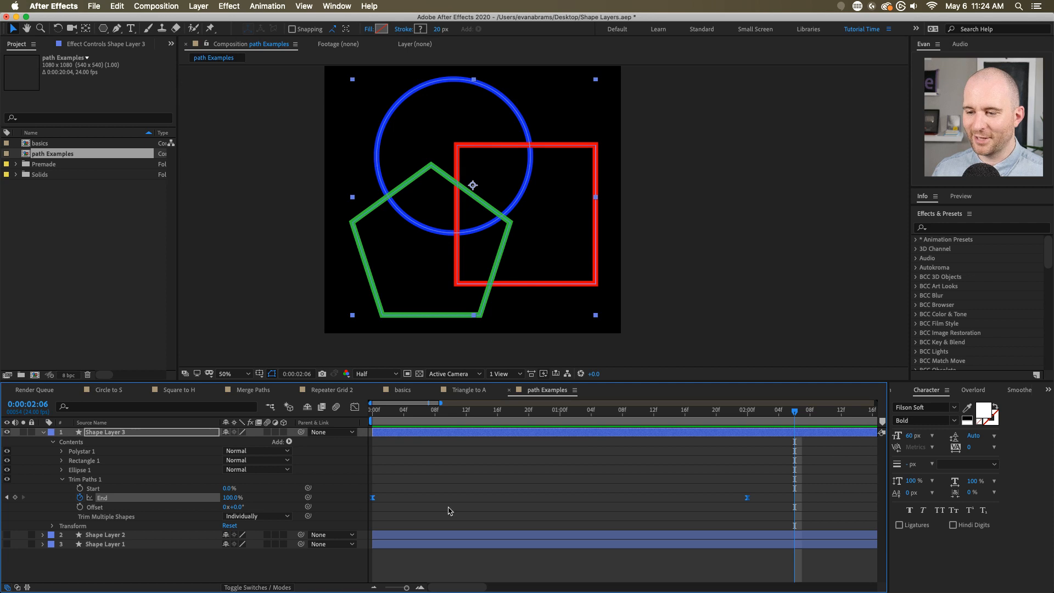
key("Home")
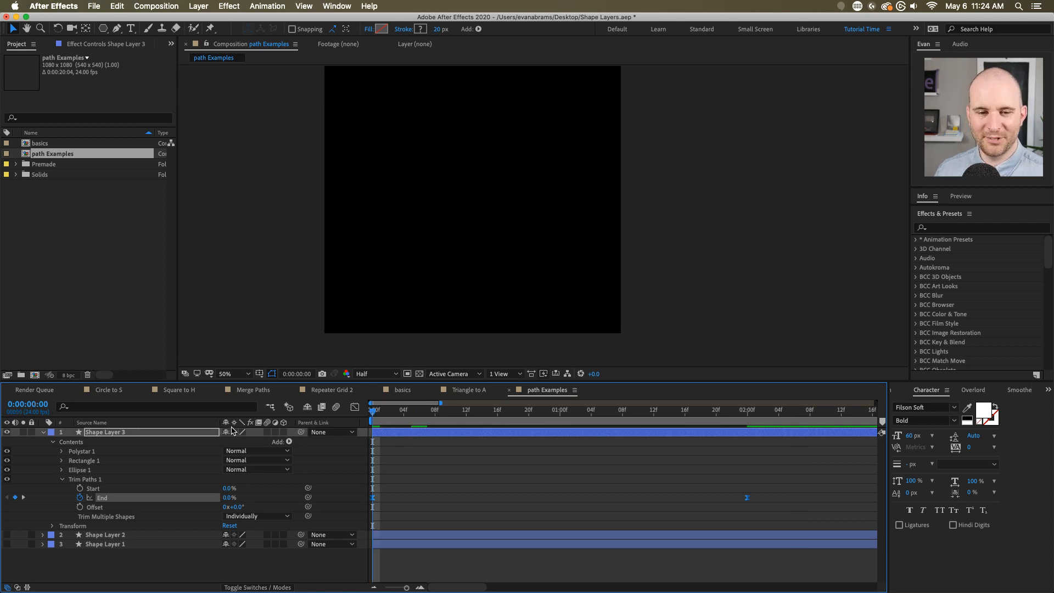
left_click_drag(383, 410, 371, 417)
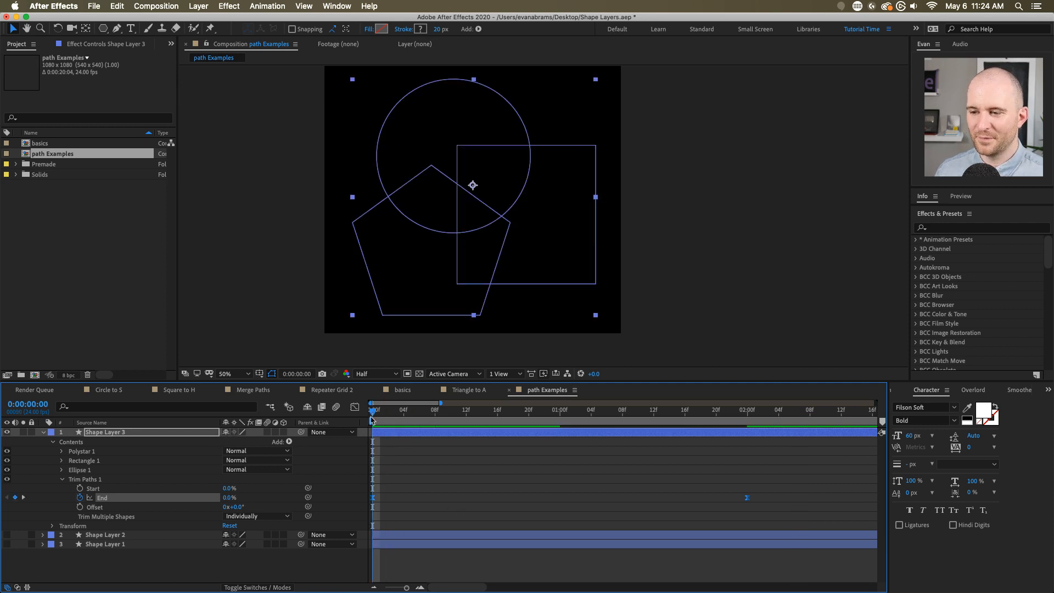
key("space")
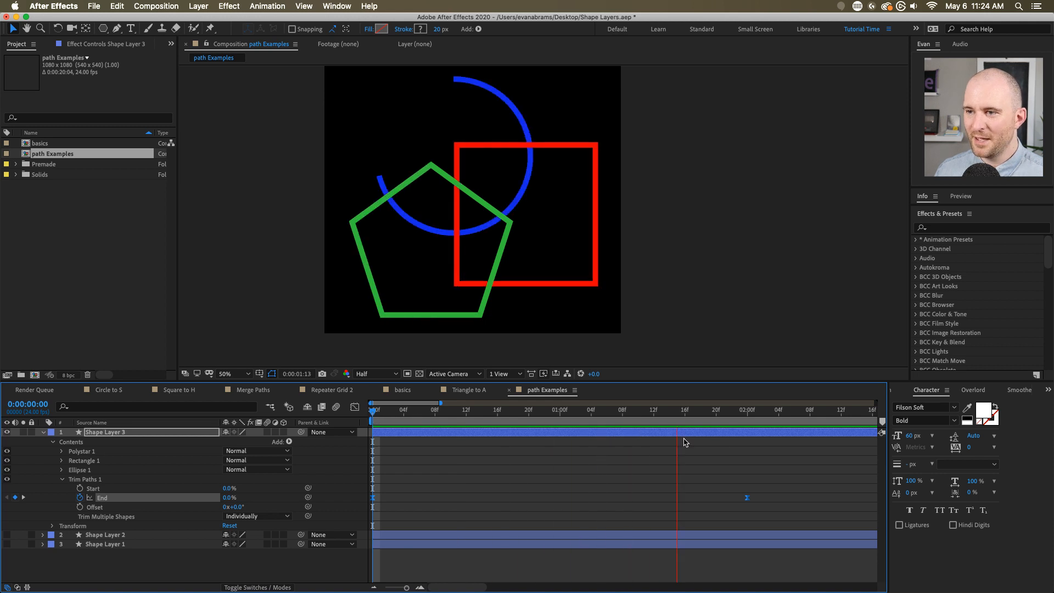
key("space")
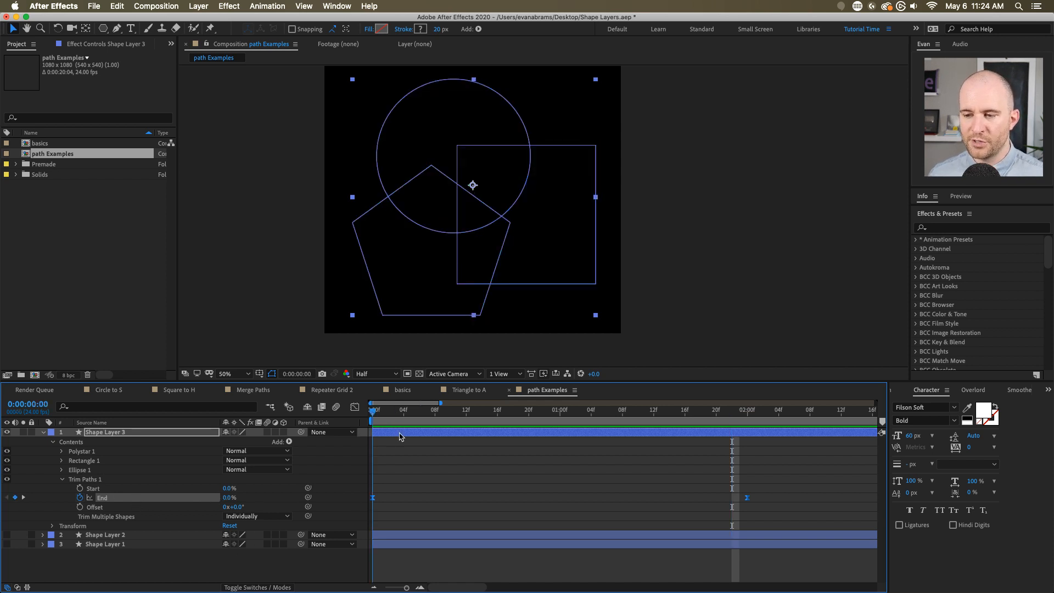
- Replay the eased animation and scrub through its first second to examine the handover from pentagon to square
key("k")
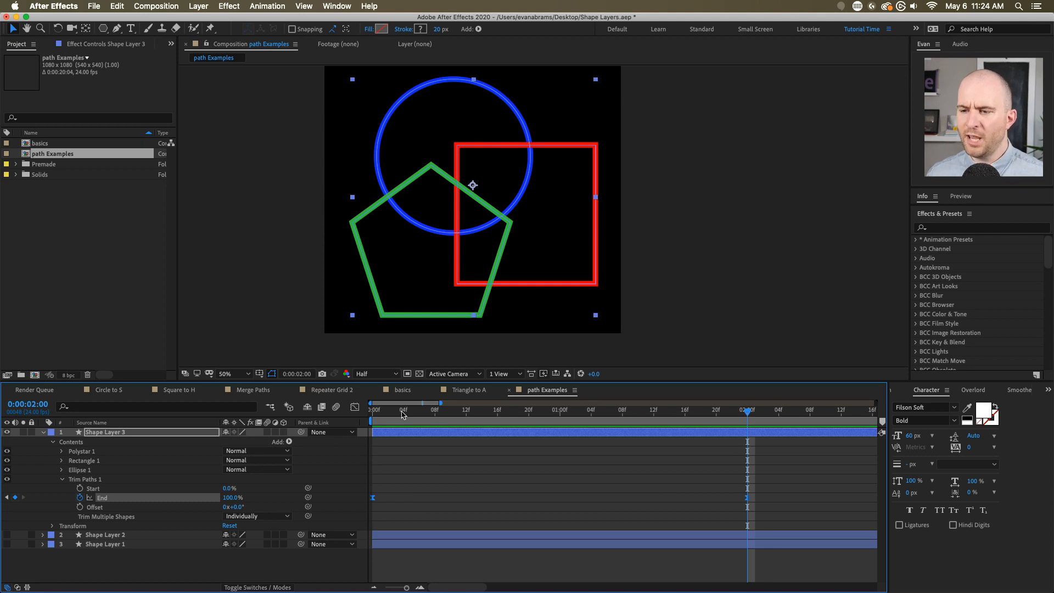
key("Home")
key("space")
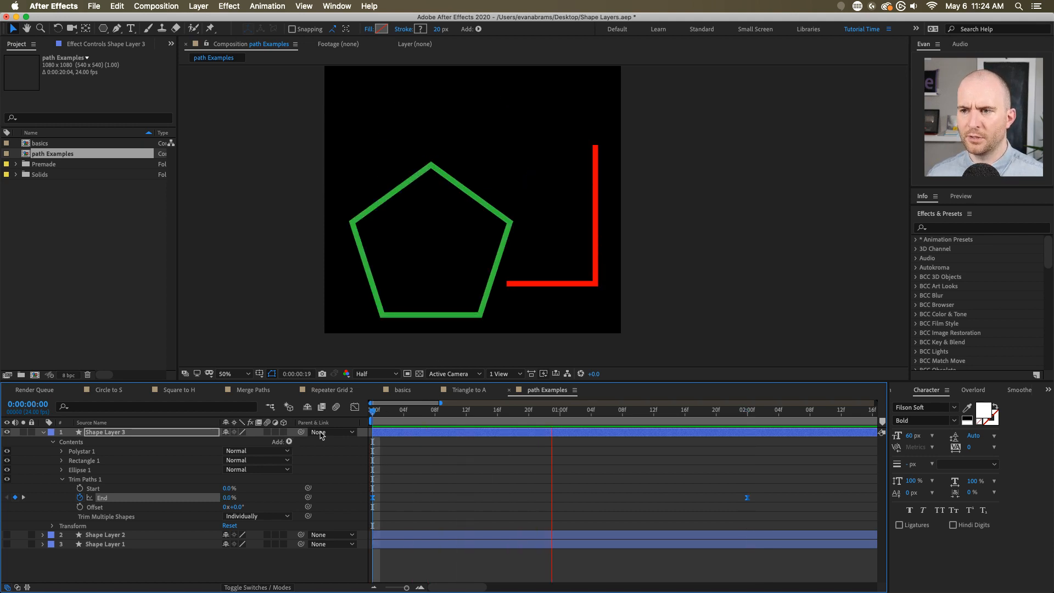
key("space")
left_click_drag(555, 412, 500, 425)
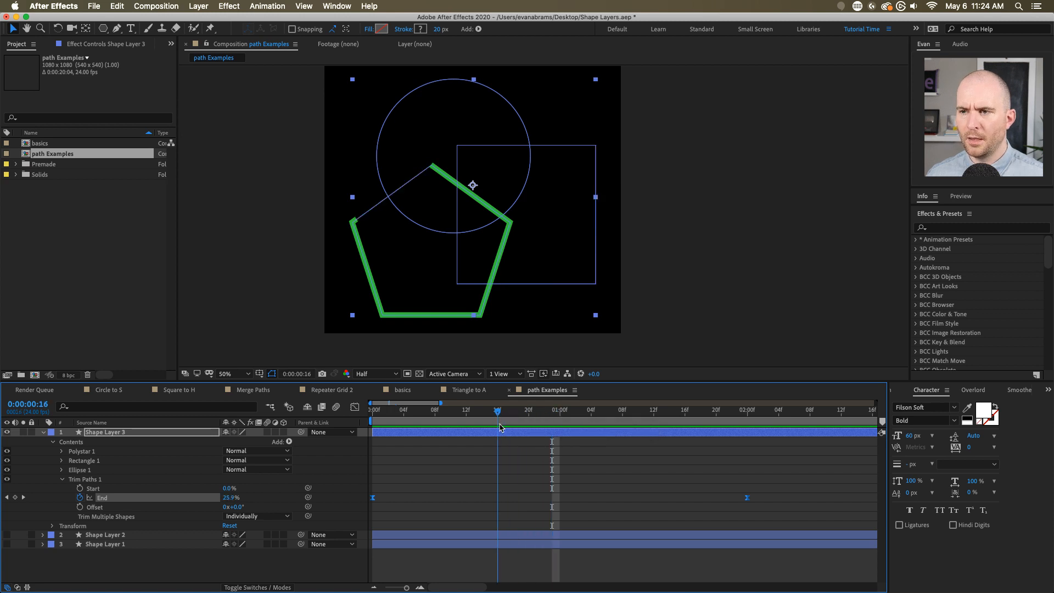
key("Home")
key("space")
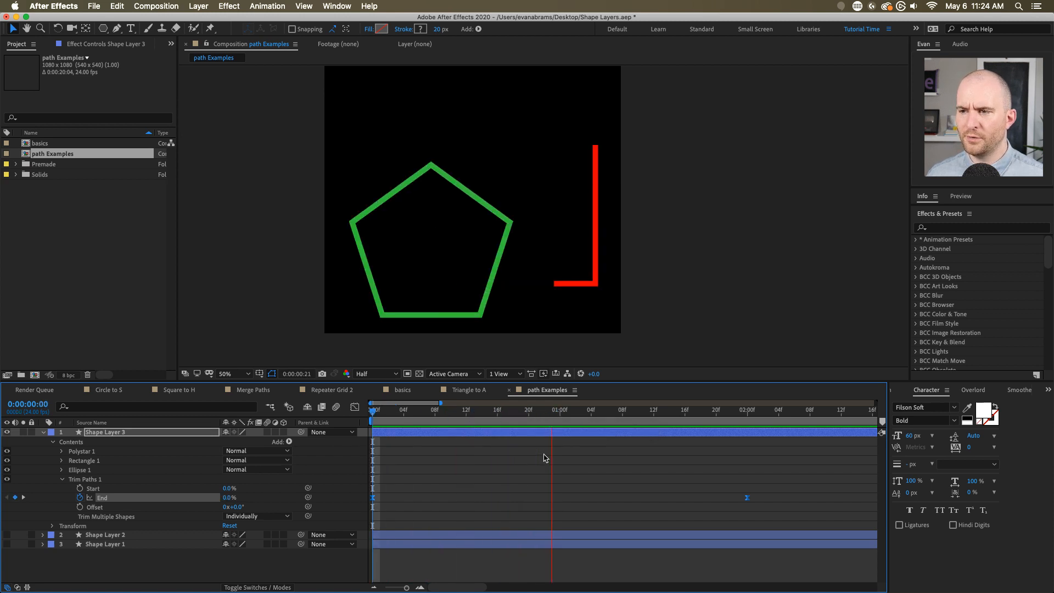
key("space")
left_click_drag(571, 412, 552, 426)
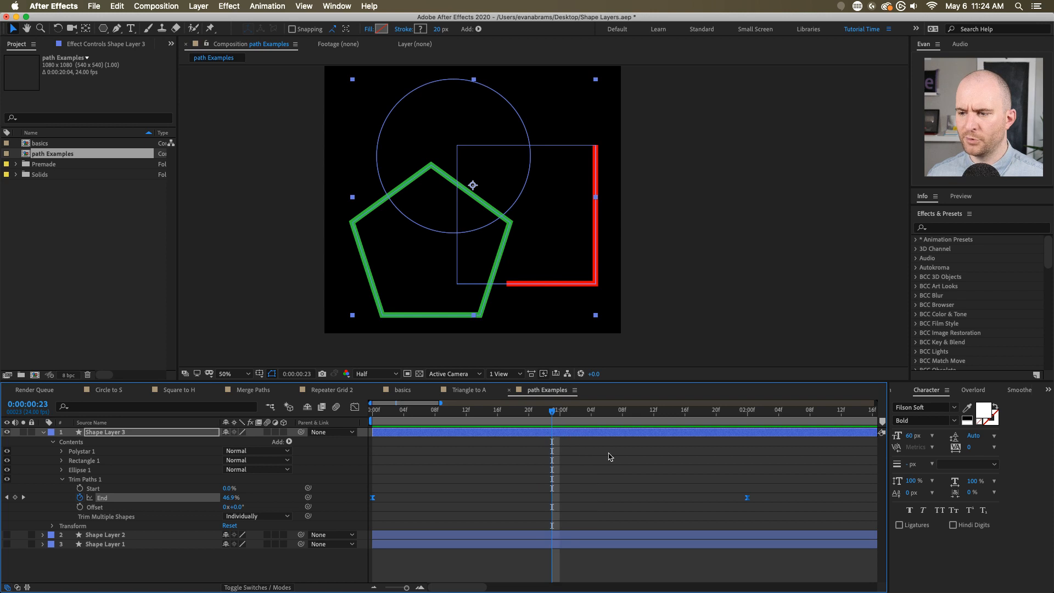
- Inspect the speed graph of the End keyframes, then replay the animation and scrub to frame 0:00:00:18
left_click(354, 406)
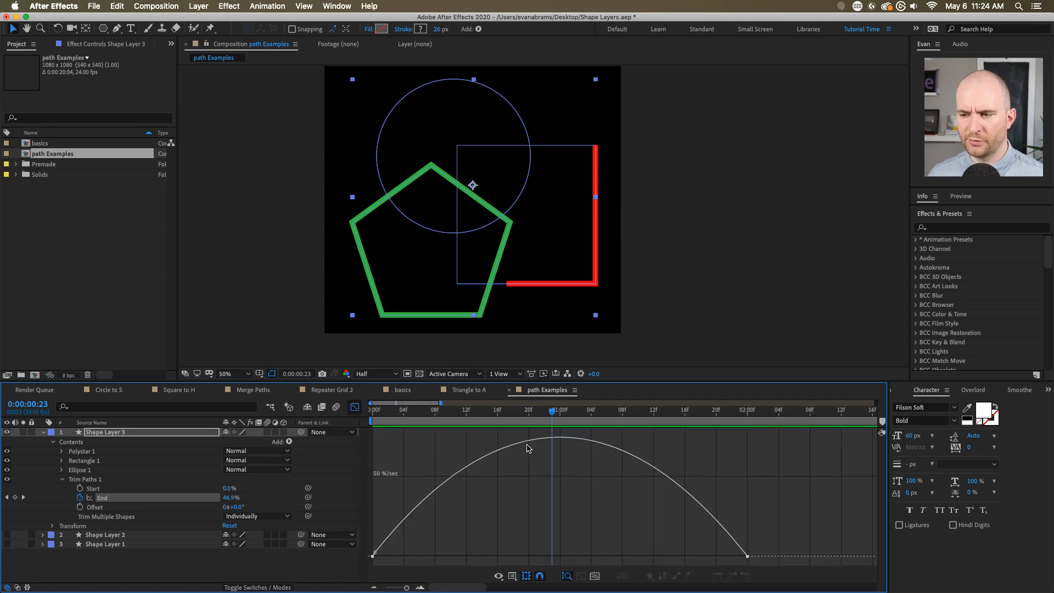
left_click(354, 407)
key("Home")
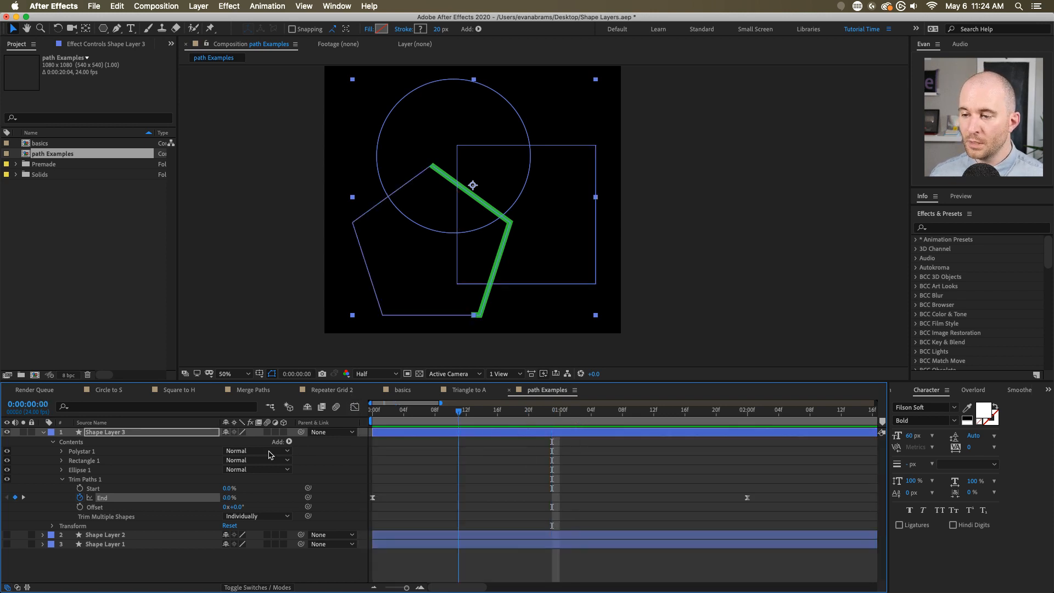
key("space")
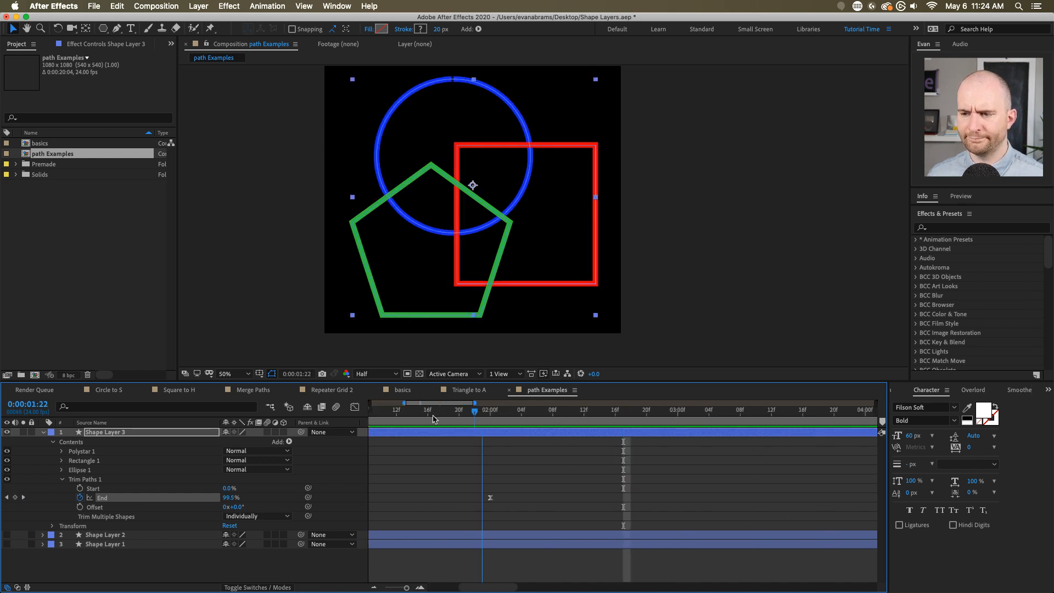
key("space")
left_click_drag(389, 418, 513, 422)
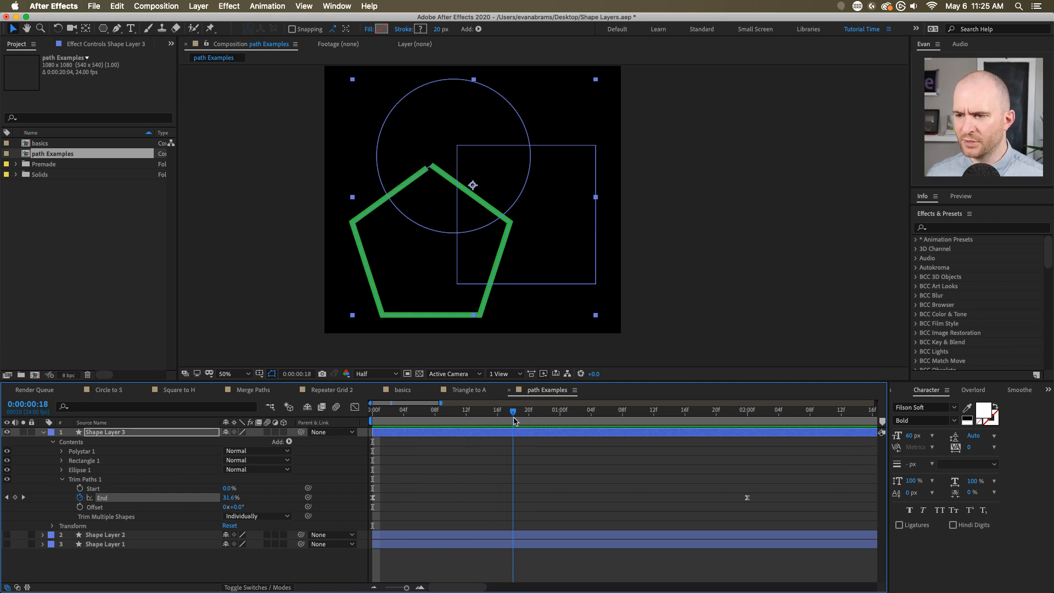
- Keyframe Trim Paths 1's End at 31.9% on frame 0:00:00:18 so that the pentagon just closes
left_click_drag(515, 422, 515, 421)
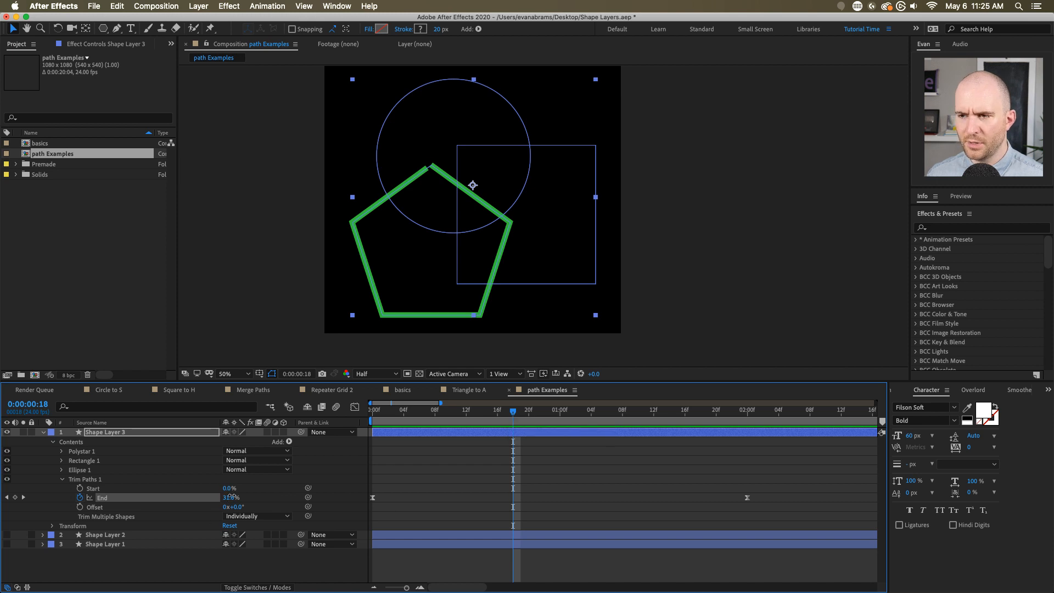
left_click_drag(231, 497, 228, 497)
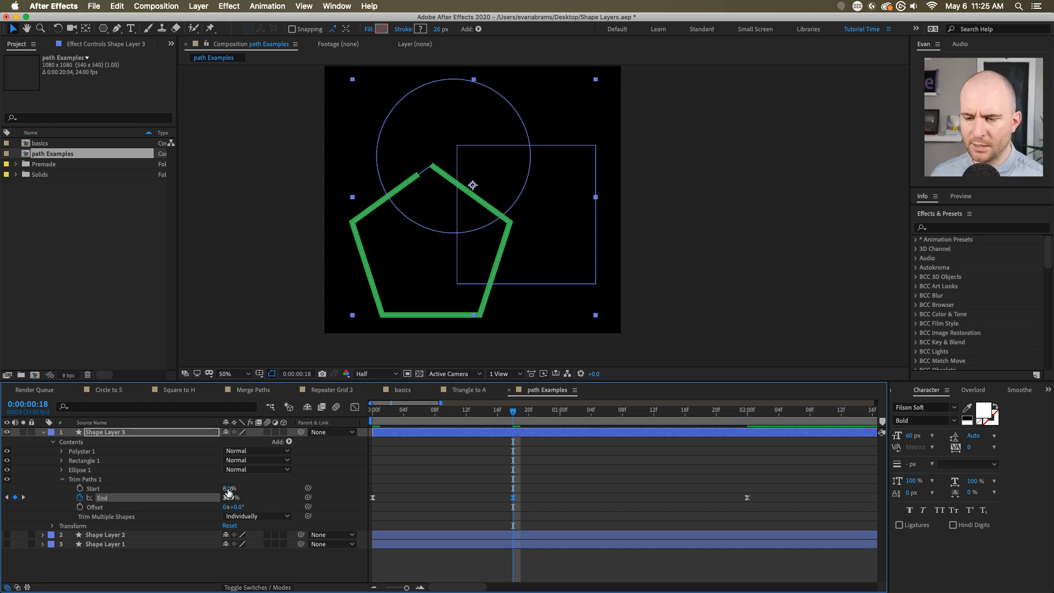
left_click_drag(229, 495, 231, 493)
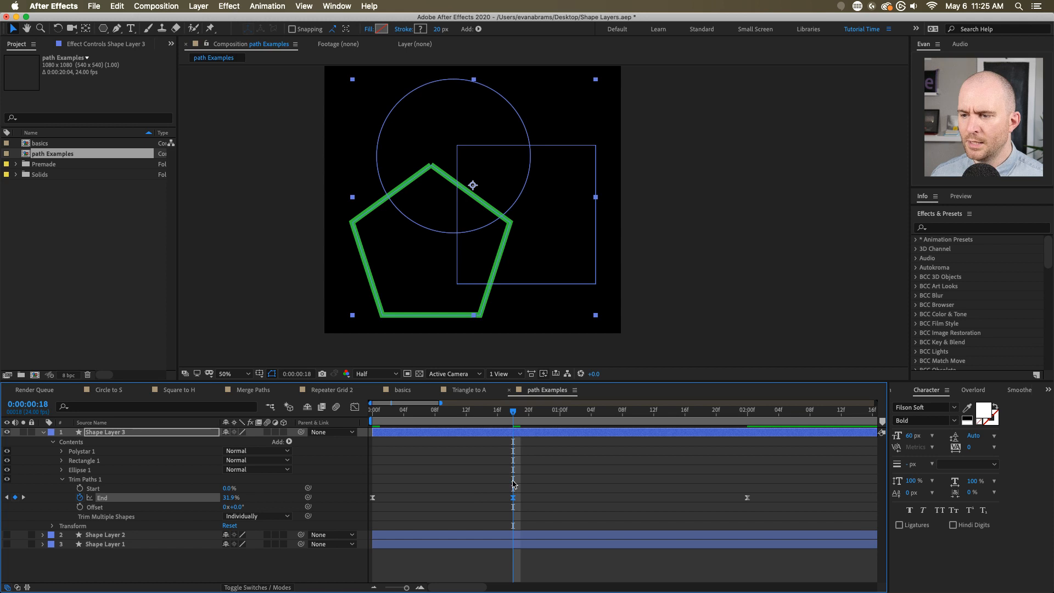
left_click_drag(514, 483, 519, 508)
- Keyframe End at 68.3% on frame 0:00:01:10, the point where the square closes
left_click(623, 418)
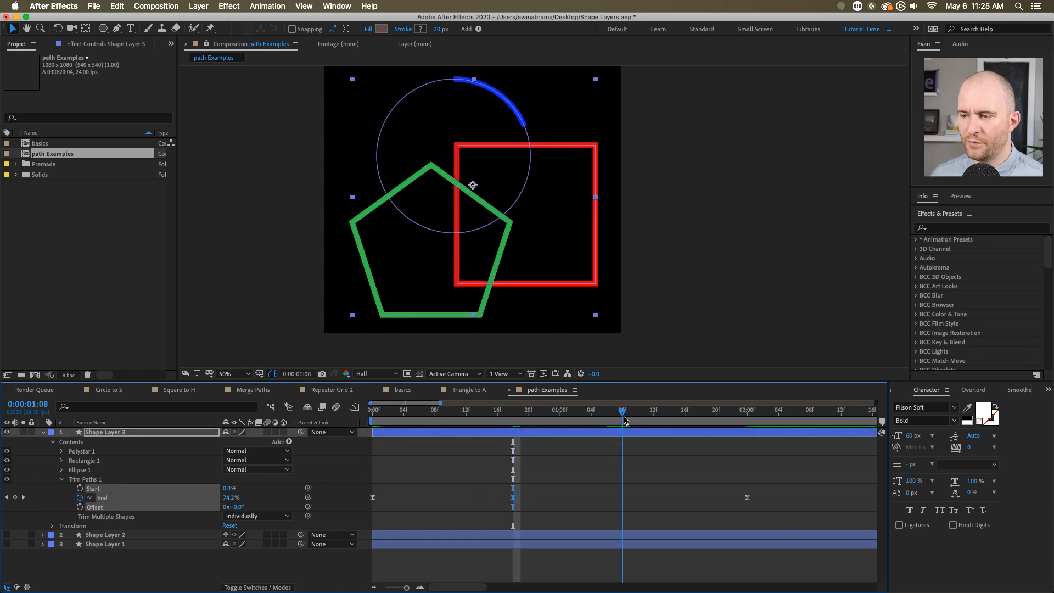
left_click_drag(624, 418, 639, 418)
left_click_drag(230, 496, 168, 491)
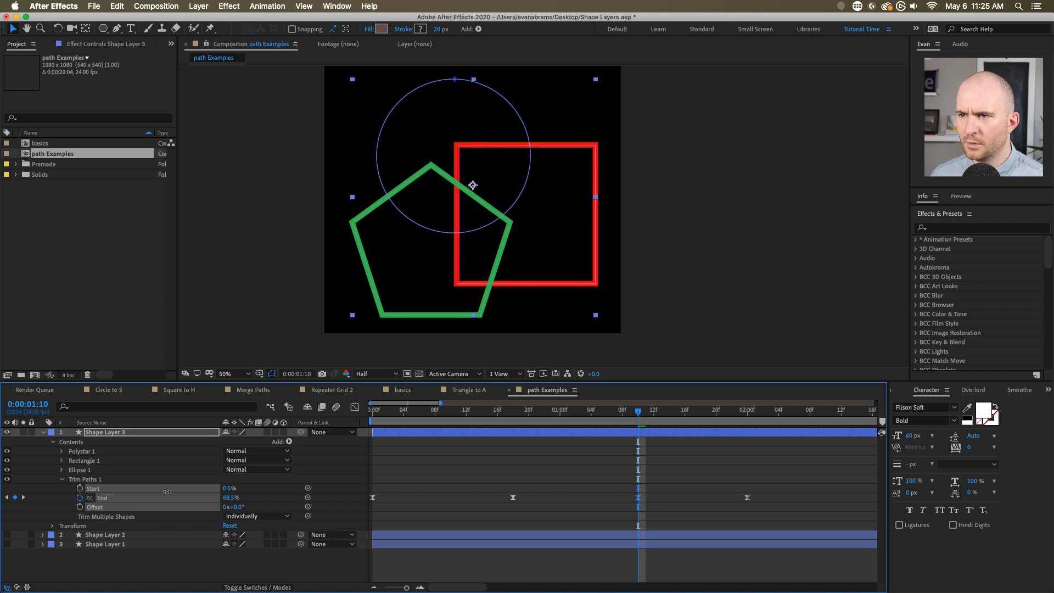
left_click_drag(166, 492, 167, 492)
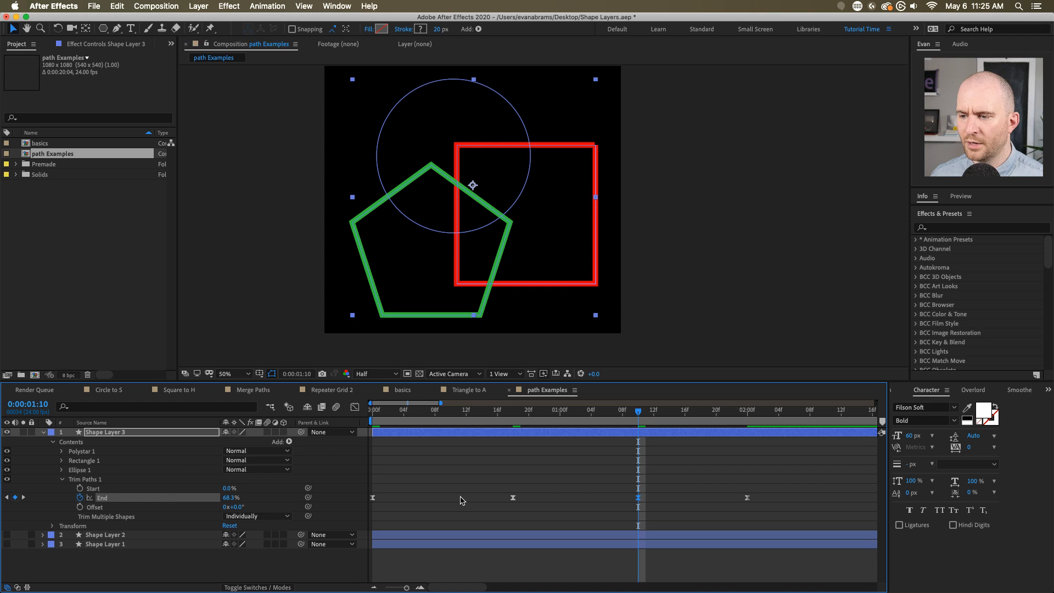
- Shift the two middle End keyframes earlier, to 0:00:00:16 and 0:00:01:09
left_click_drag(651, 479, 470, 522)
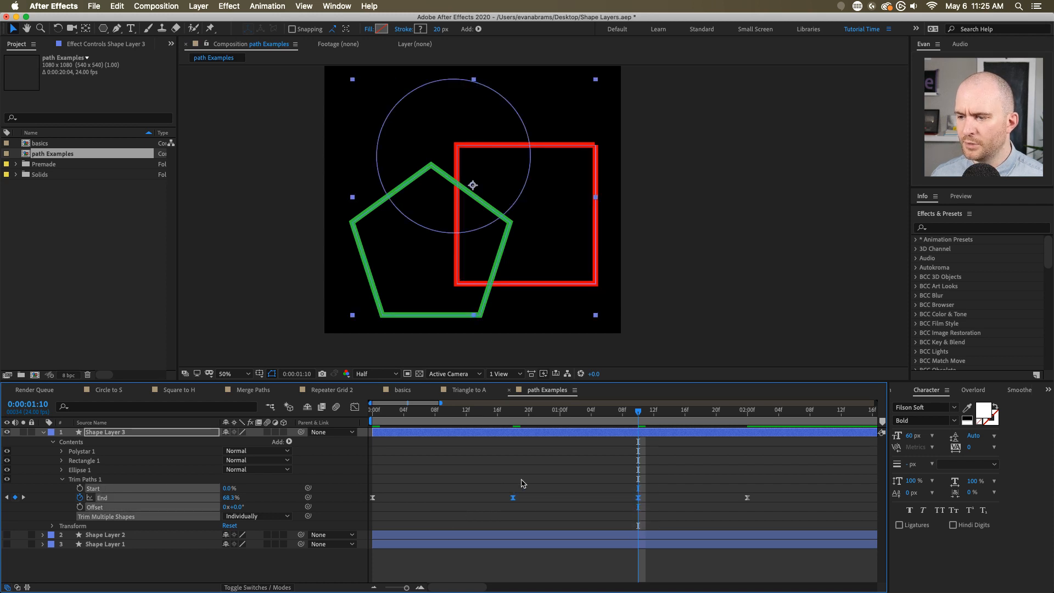
left_click(513, 497)
key("alt+Left")
left_click(638, 498)
key("alt+Left")
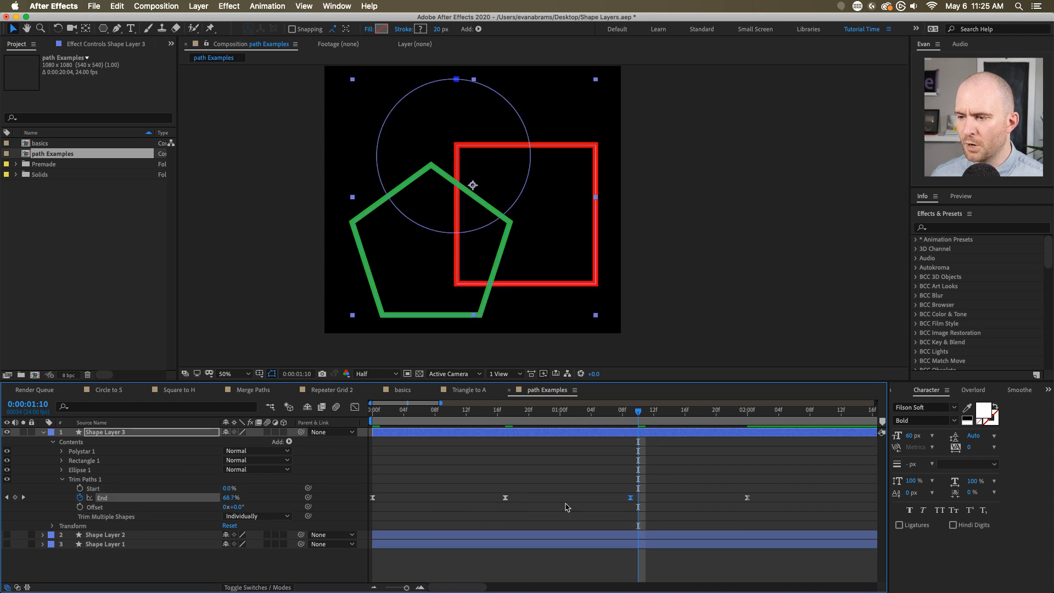
left_click(504, 498)
key("alt+Left")
left_click(505, 475)
- Preview the trim animation twice from the first frame to check the pauses between shapes
left_click_drag(500, 411, 145, 441)
key("space")
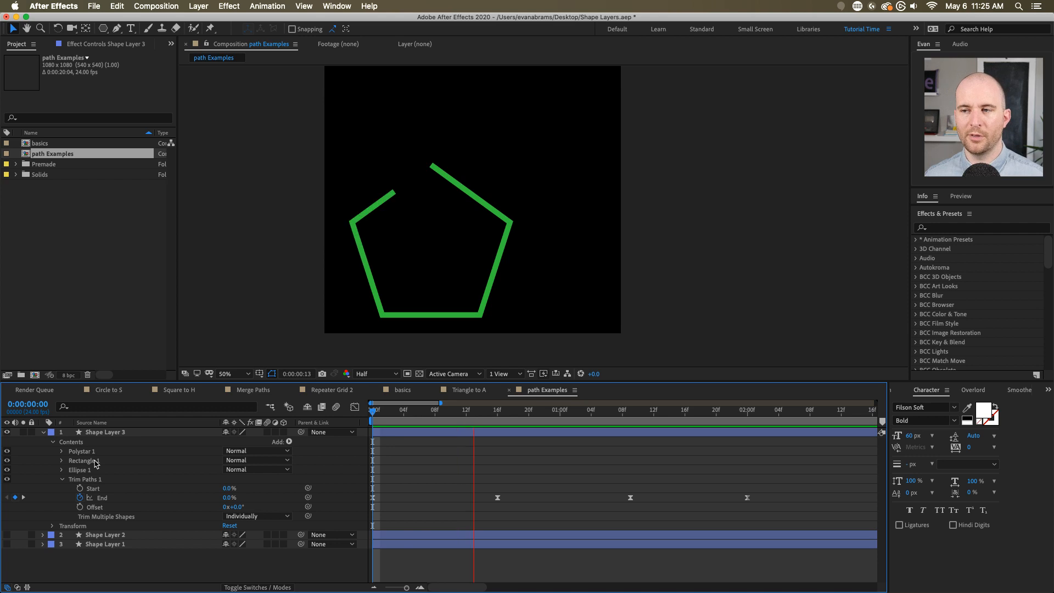
key("space")
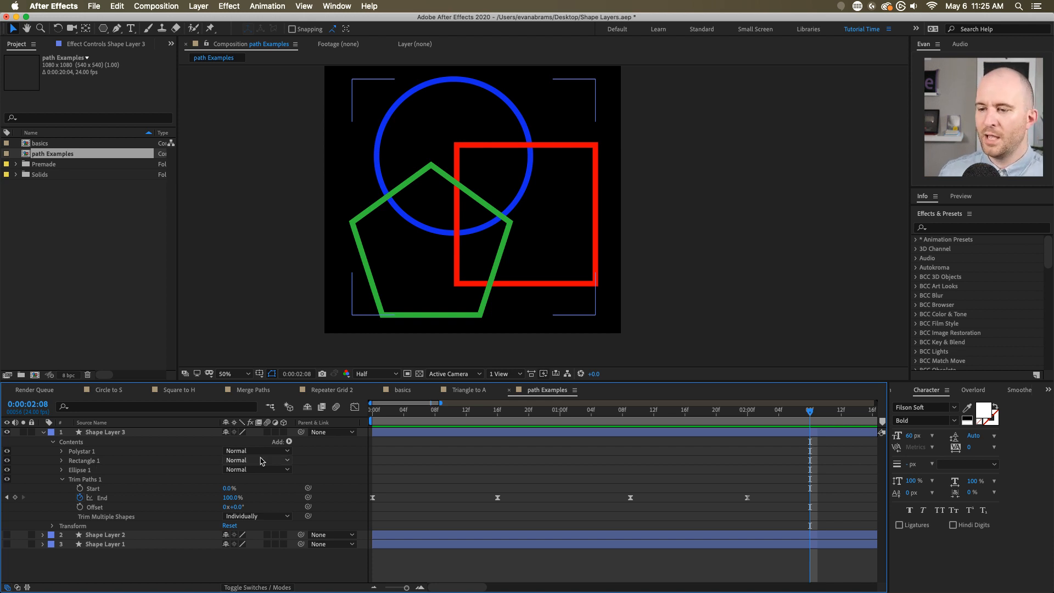
key("Home")
key("space")
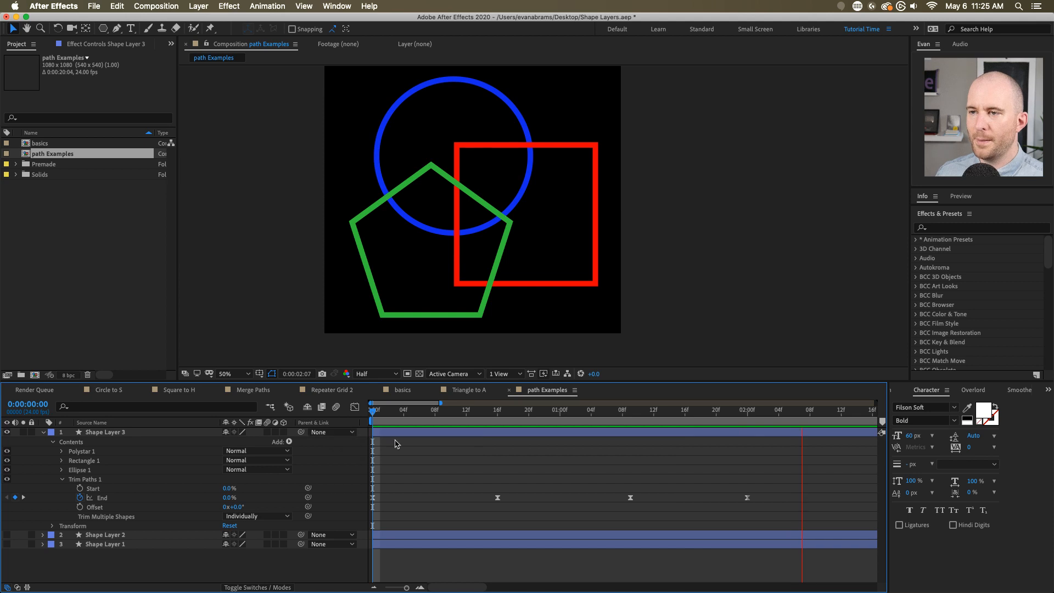
key("space")
- Show the End keyframes' speed graph and make the velocity Continuous at the 0:00:01:09 and 0:00:00:16 keyframes
left_click_drag(766, 484, 360, 509)
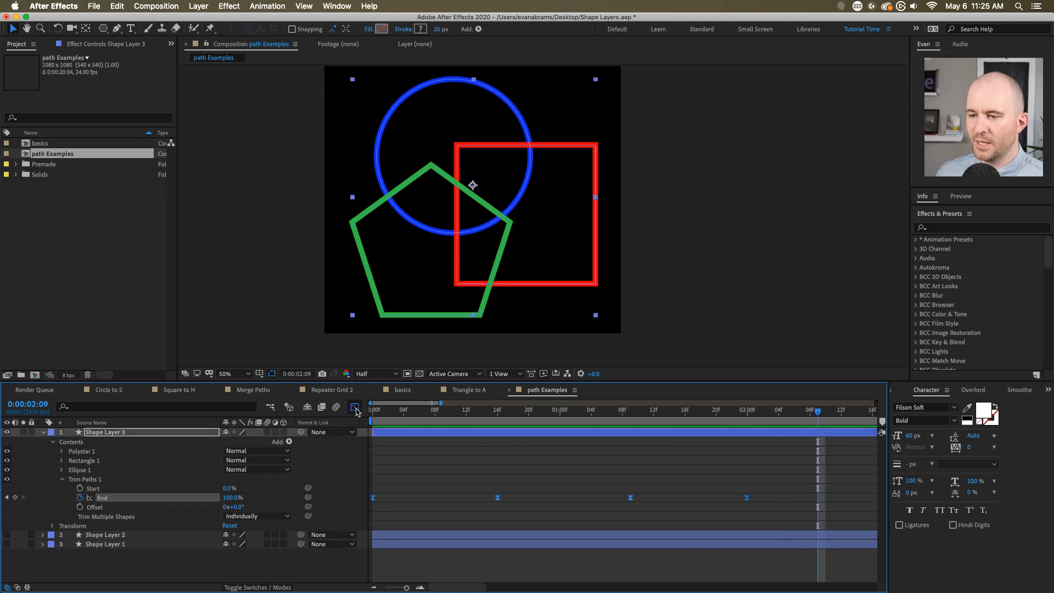
left_click(354, 406)
left_click_drag(674, 538, 591, 565)
mouse_move(633, 546)
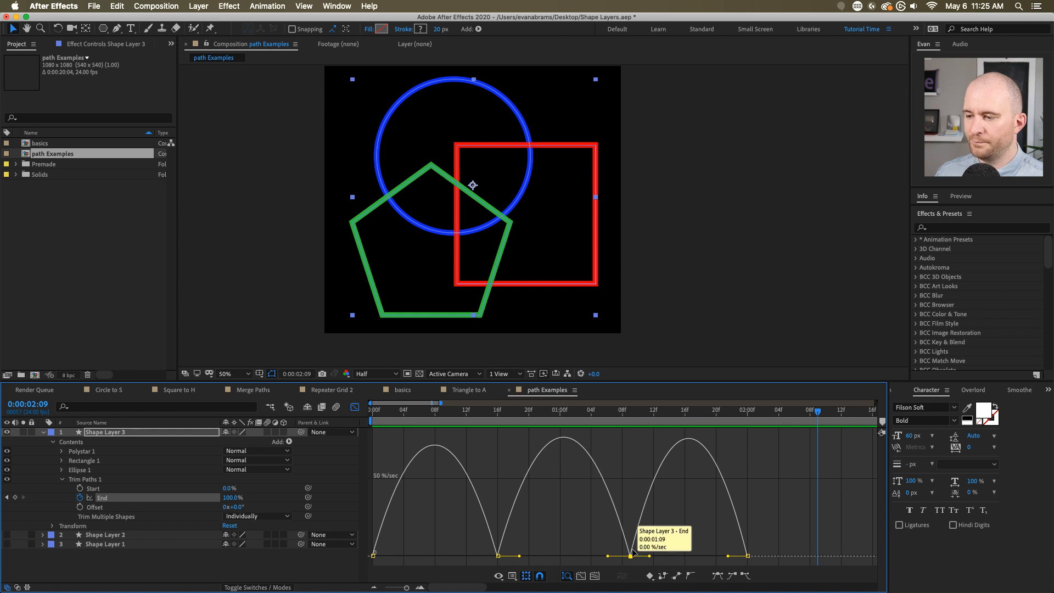
double_click(630, 556)
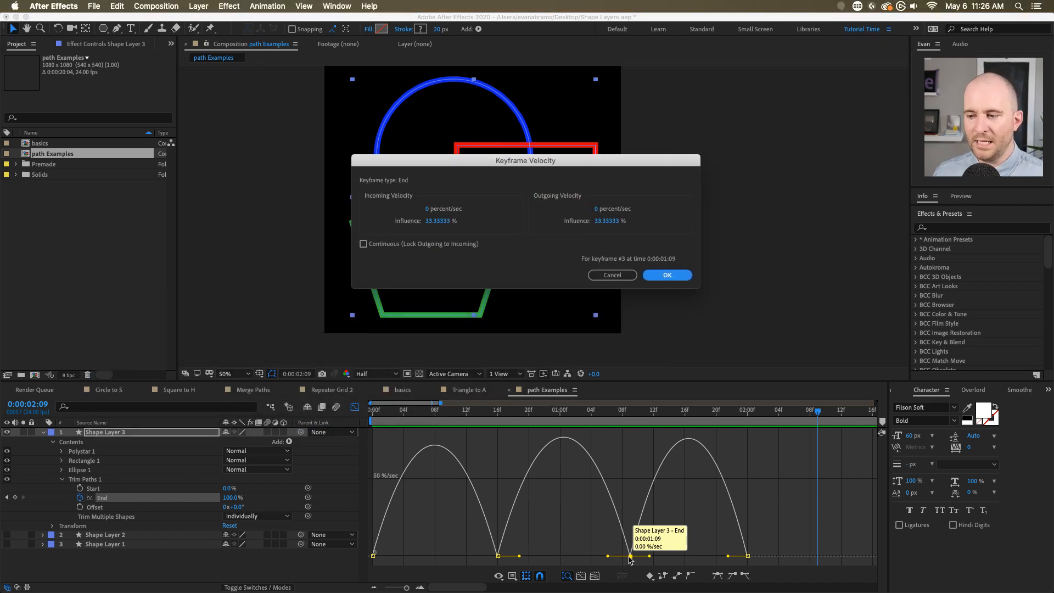
left_click(399, 244)
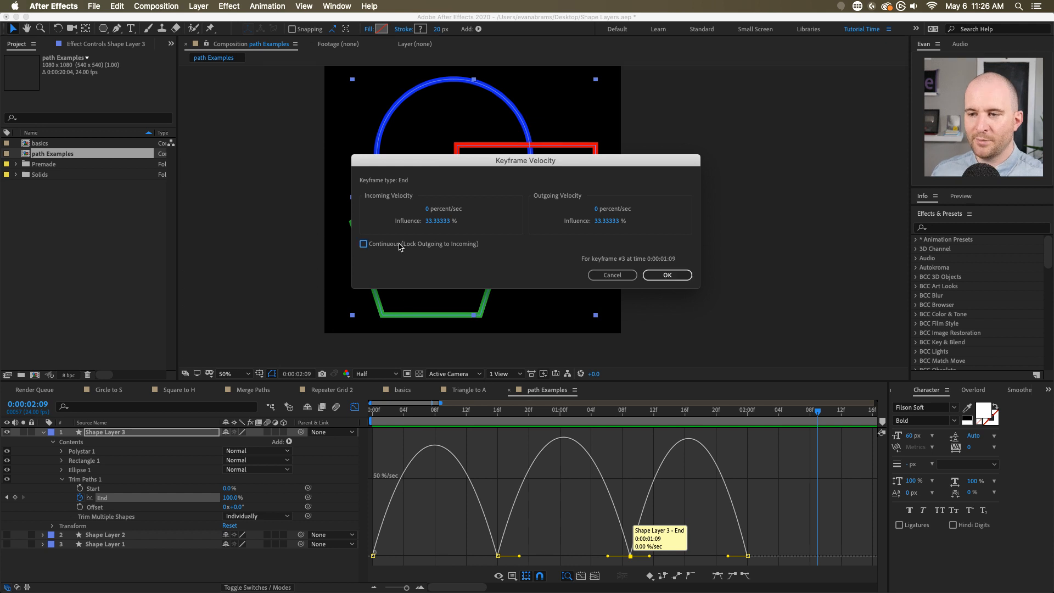
left_click(678, 275)
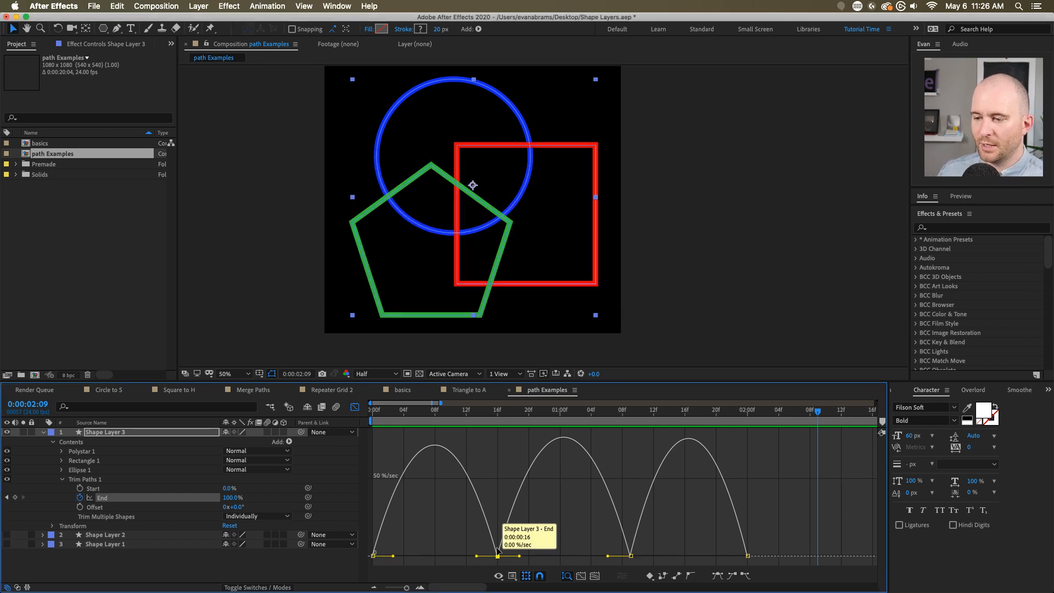
double_click(497, 556)
left_click(446, 246)
left_click(668, 275)
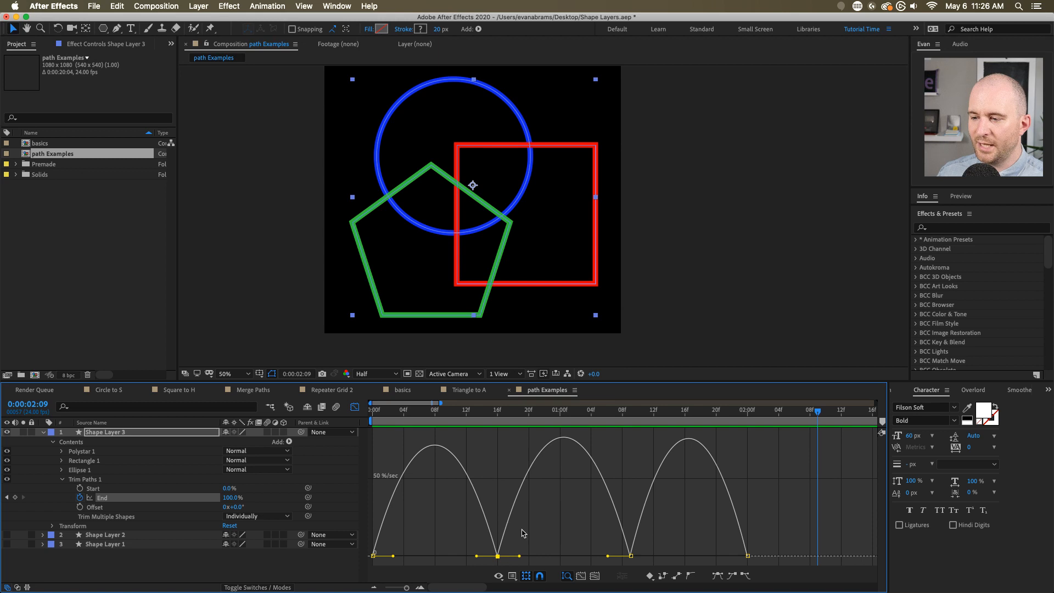
- Raise the speed of both middle End keyframes above zero in the graph, preview from the start and go to frame 0:00:00:16
left_click_drag(497, 555, 498, 529)
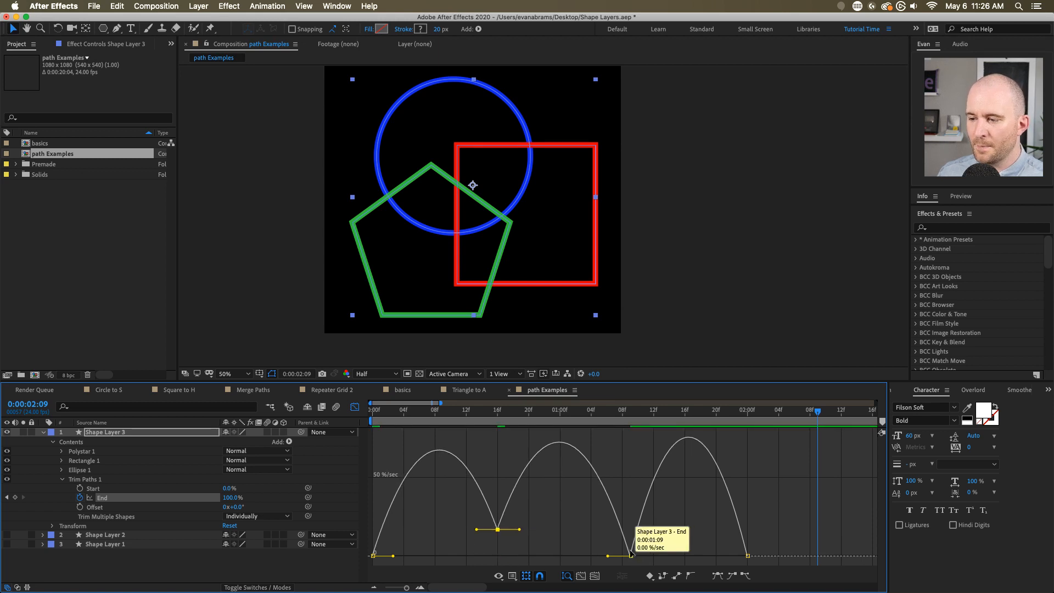
left_click_drag(630, 556, 630, 528)
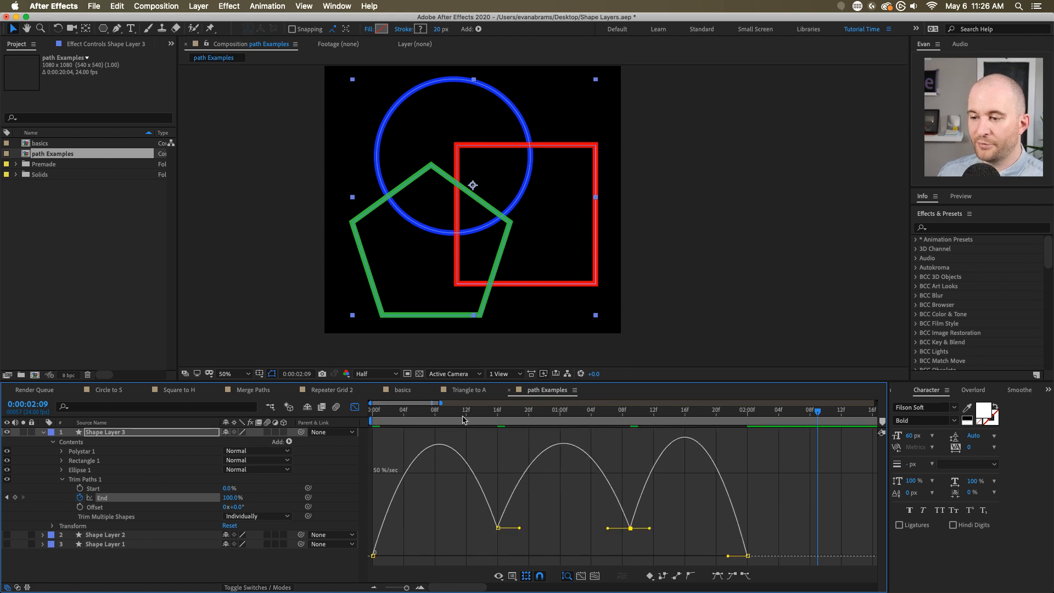
key("Home")
key("space")
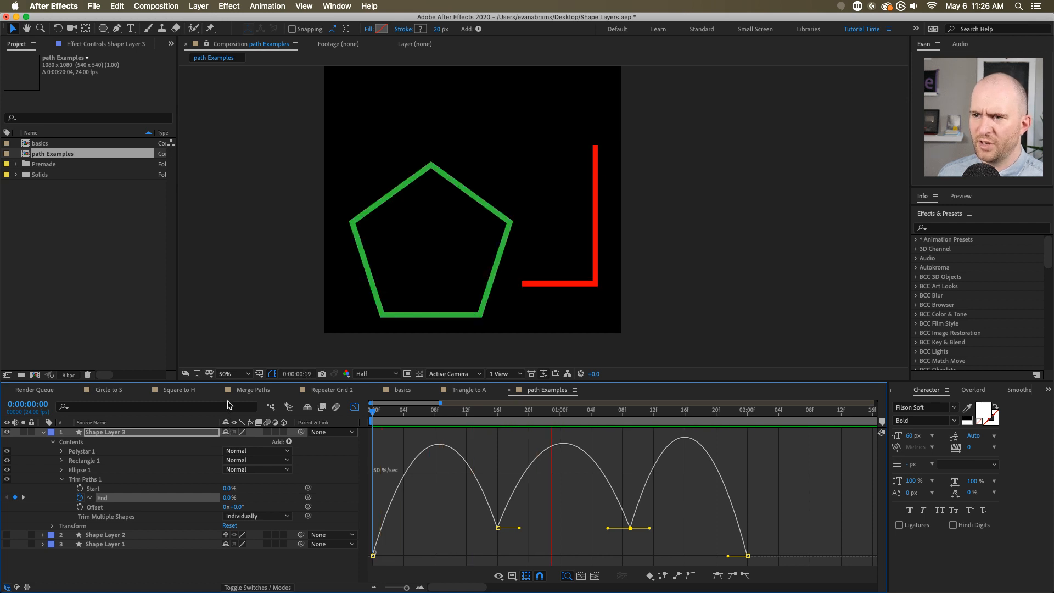
left_click_drag(518, 410, 500, 418)
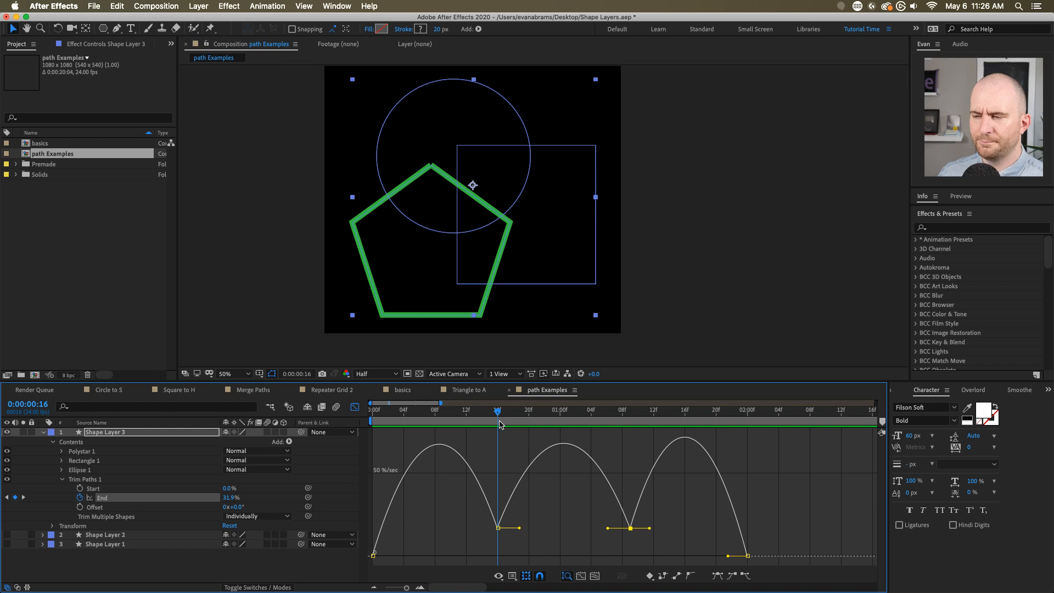
- Lengthen the End keyframes' influence handles to sharpen the speed peaks, and preview the animation from the first frame
left_click_drag(544, 514, 697, 556)
left_click_drag(437, 542, 403, 556)
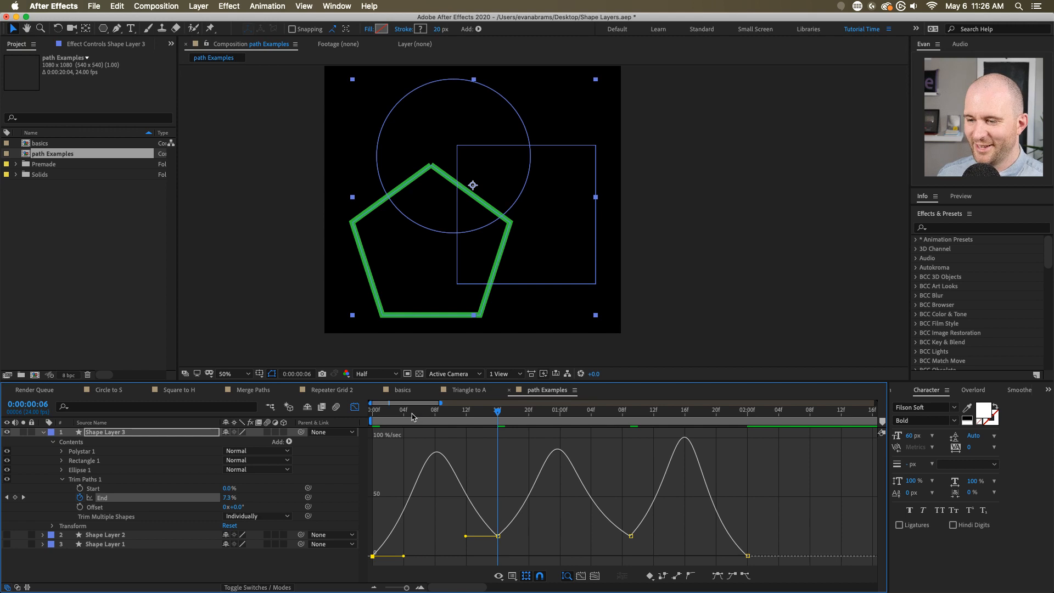
key("Home")
key("space")
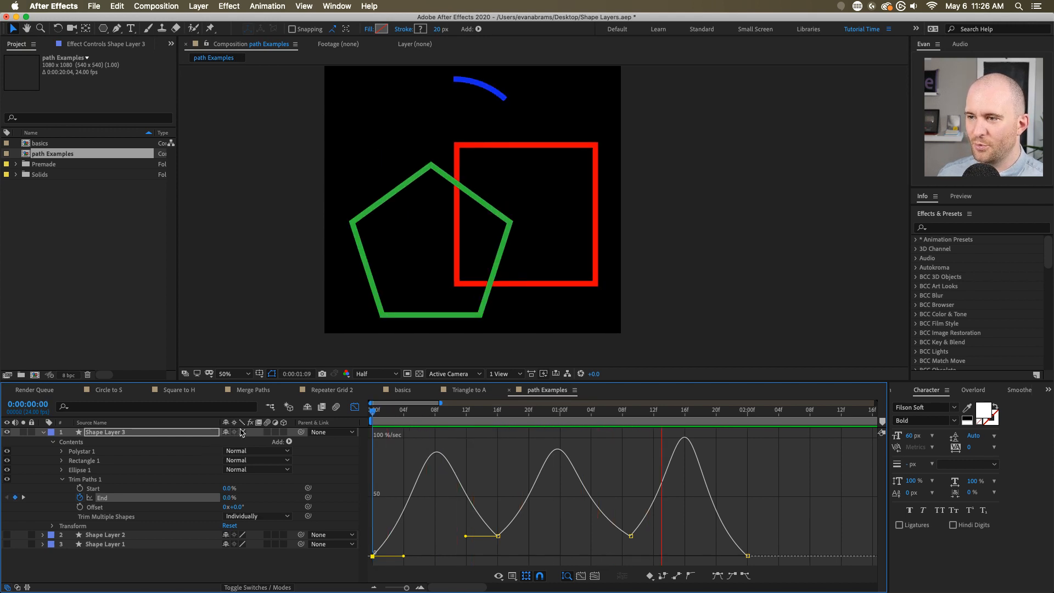
key("space")
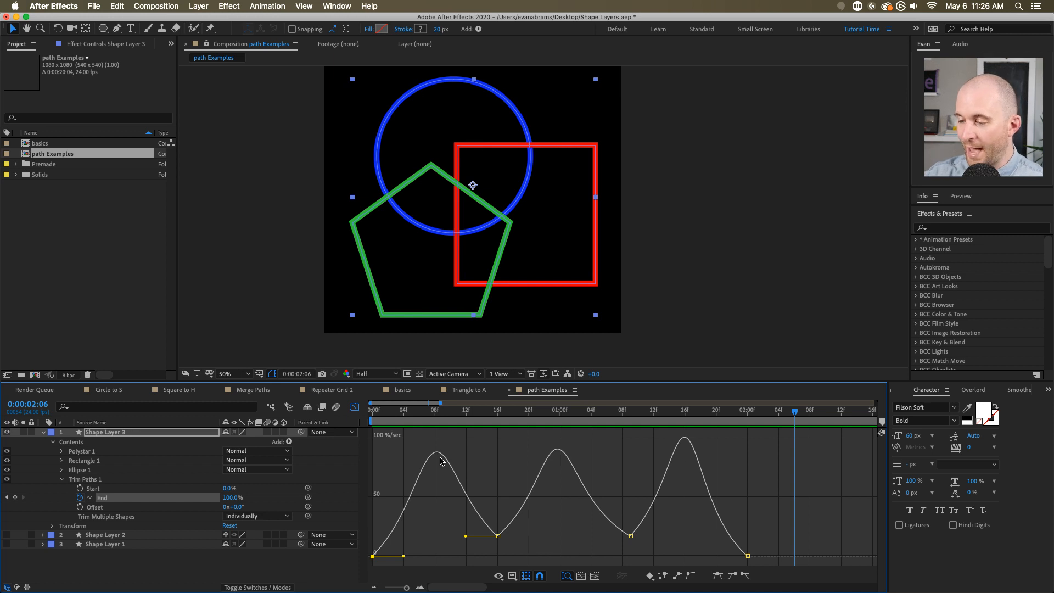
- Scrub through the animation to 0:00:02:00, return from the speed graph to the layer bars and replay from the start
mouse_move(505, 414)
left_mouse_down()
mouse_move(496, 427)
mouse_move(436, 427)
mouse_move(299, 464)
left_mouse_up()
left_click_drag(549, 417, 749, 420)
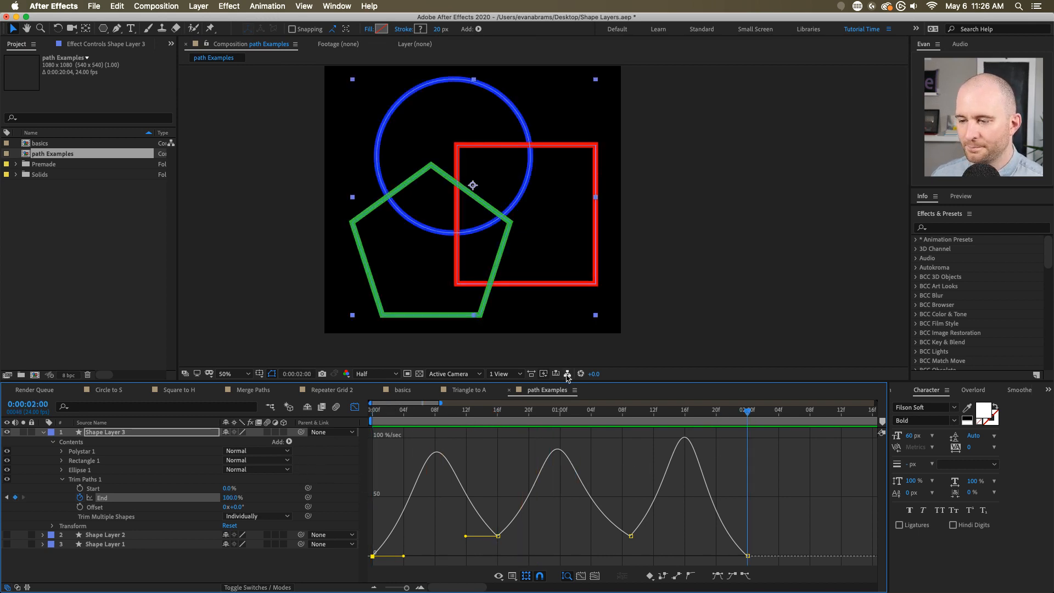
left_click(355, 406)
left_click(547, 466)
key("minus")
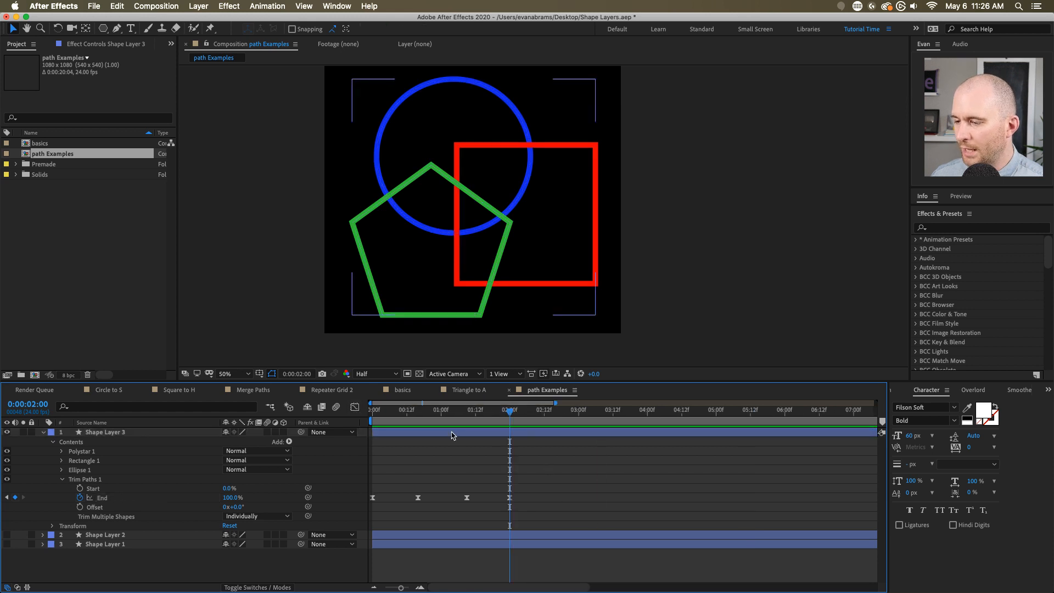
key("Home")
key("space")
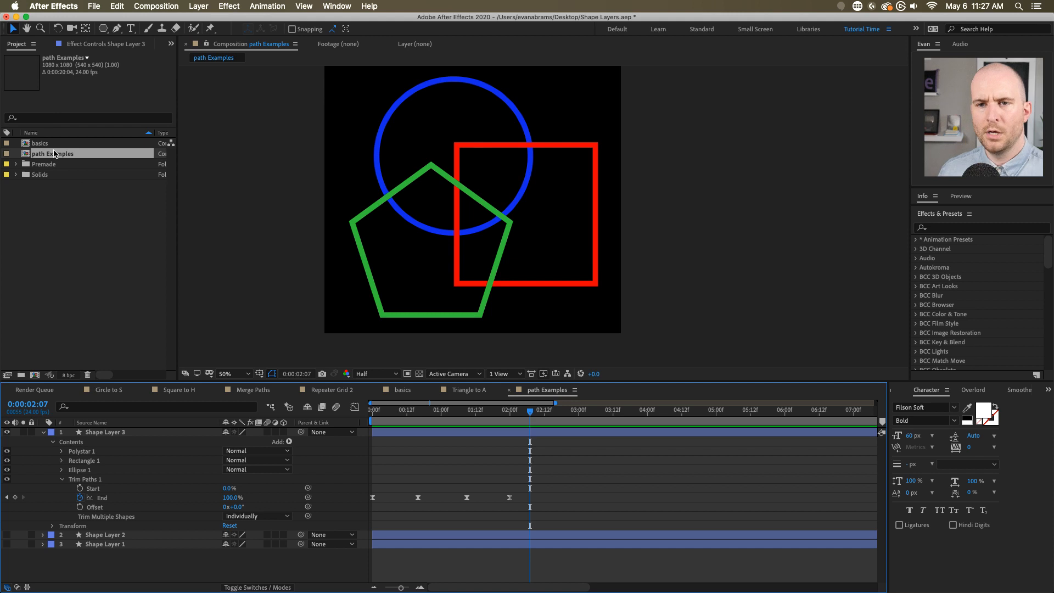
- Open the Square to H composition, play its animation and examine the H's overlapping paths around 0:00:01:15
left_click(184, 392)
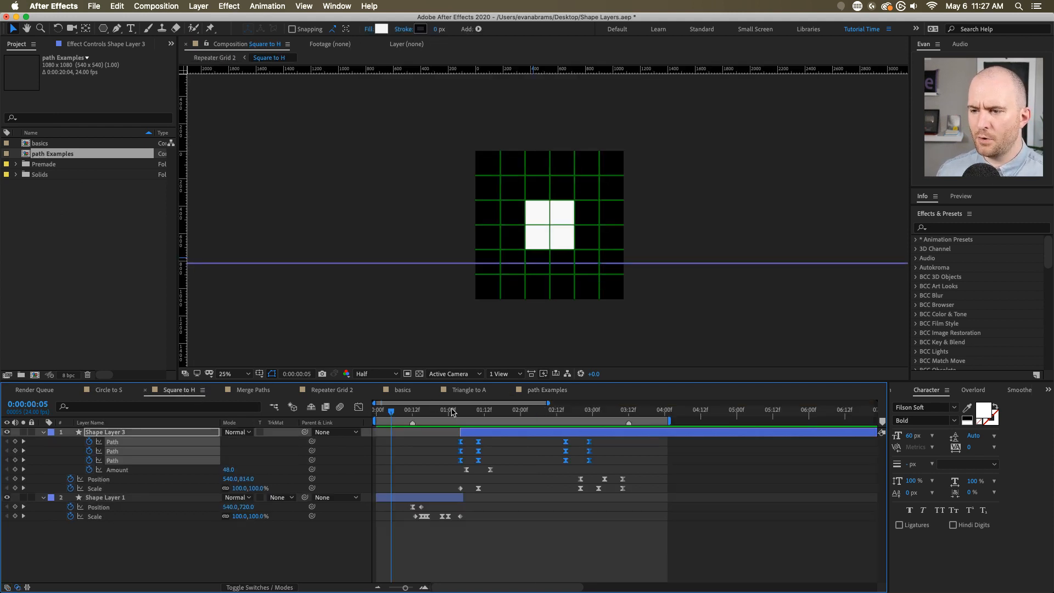
key("space")
key("space")
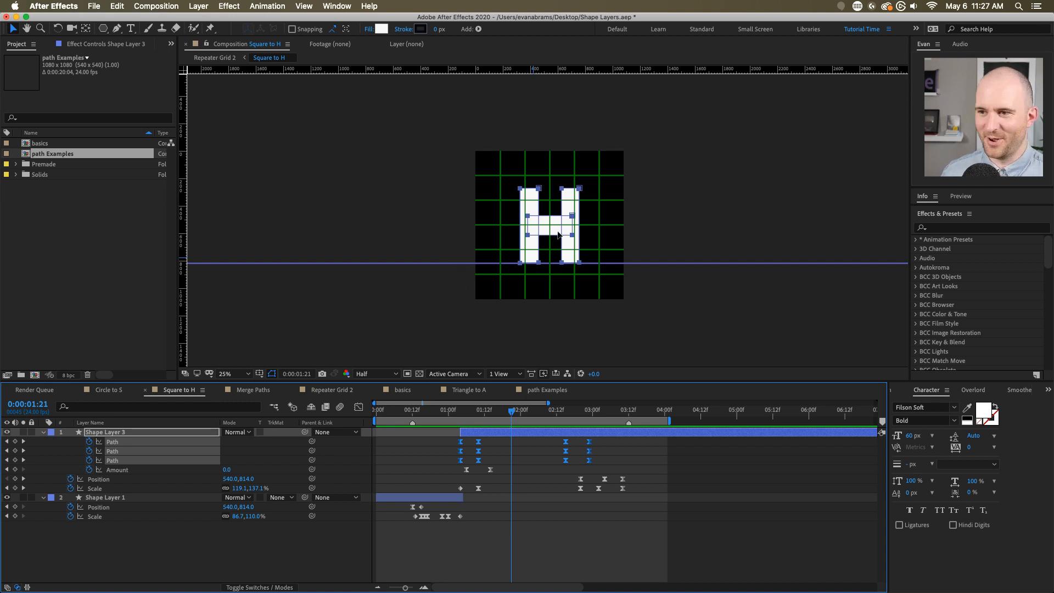
scroll(558, 234, "up", 1)
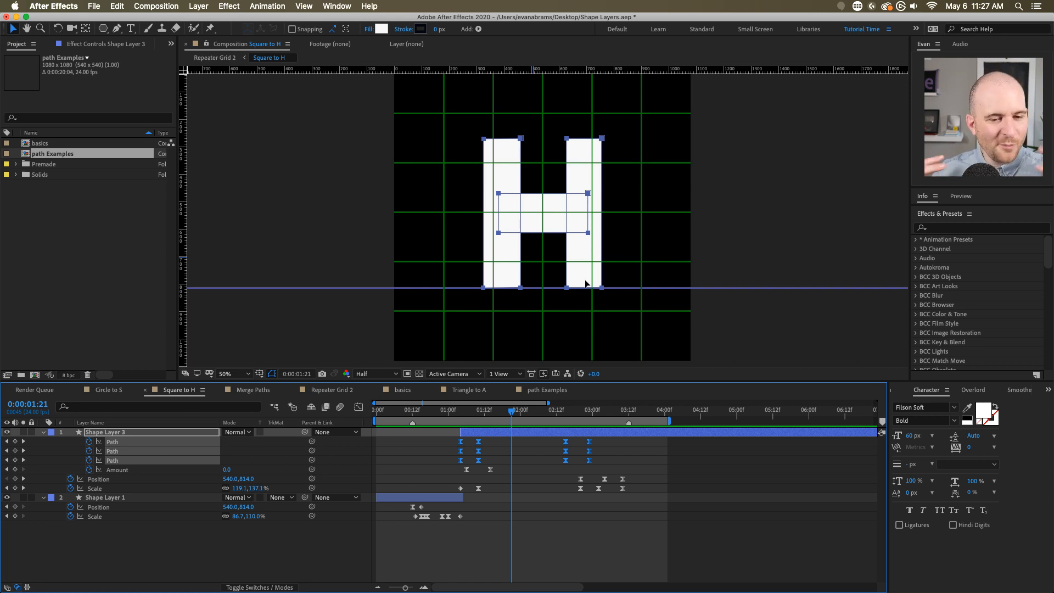
scroll(548, 264, "up", 1)
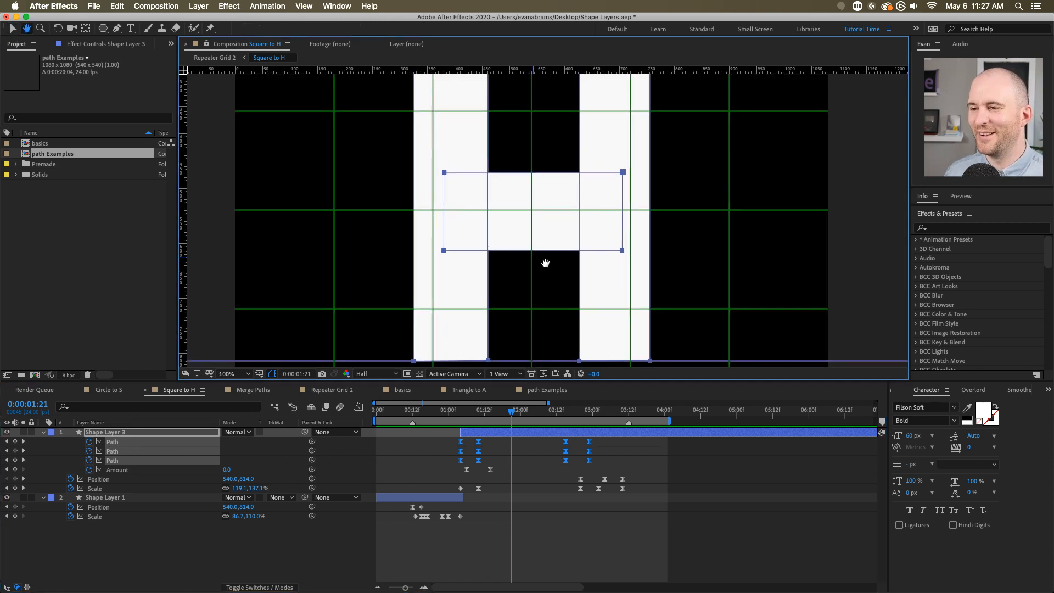
scroll(544, 264, "down", 1)
mouse_move(492, 412)
left_mouse_down()
mouse_move(460, 416)
mouse_move(470, 419)
mouse_move(461, 425)
mouse_move(492, 426)
left_mouse_up()
key("space")
key("space")
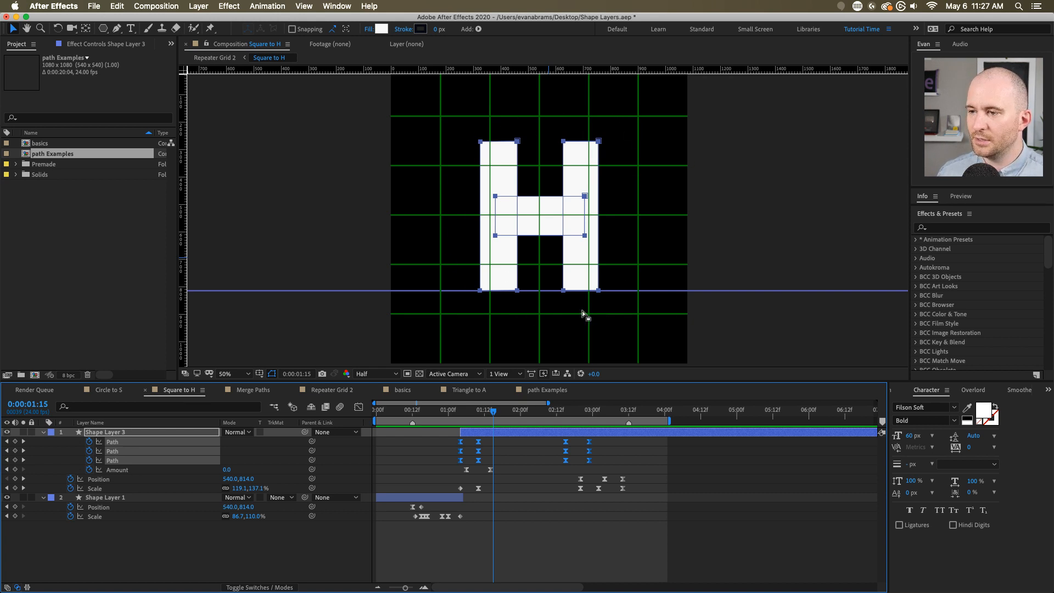
- Reveal all contents of Shape Layer 3, collapse its Rectangle 1 group and select that group
scroll(549, 181, "up", 2)
left_click(546, 193)
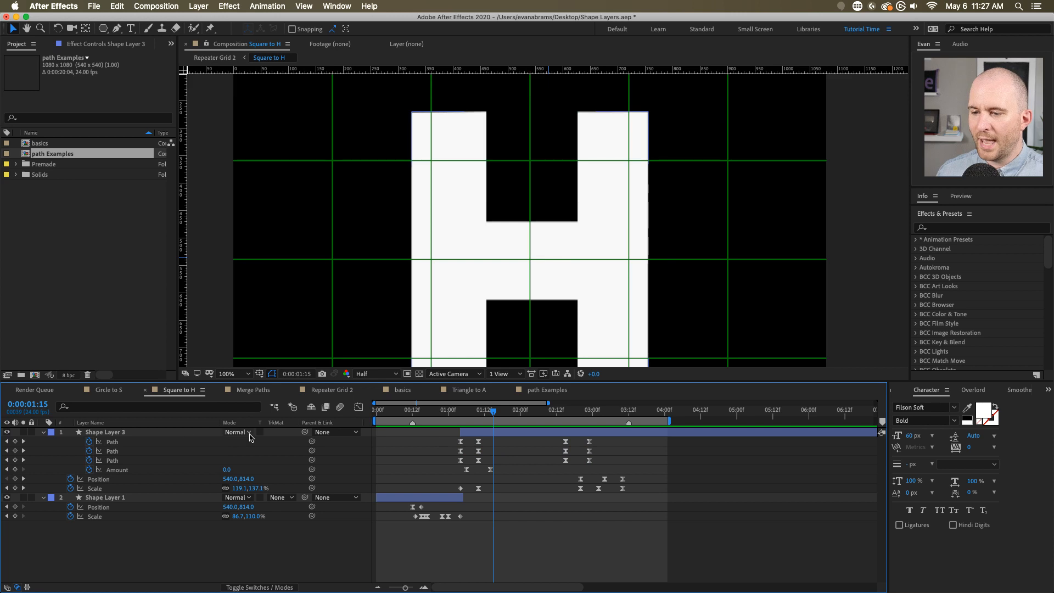
left_click(44, 432)
left_click(44, 432)
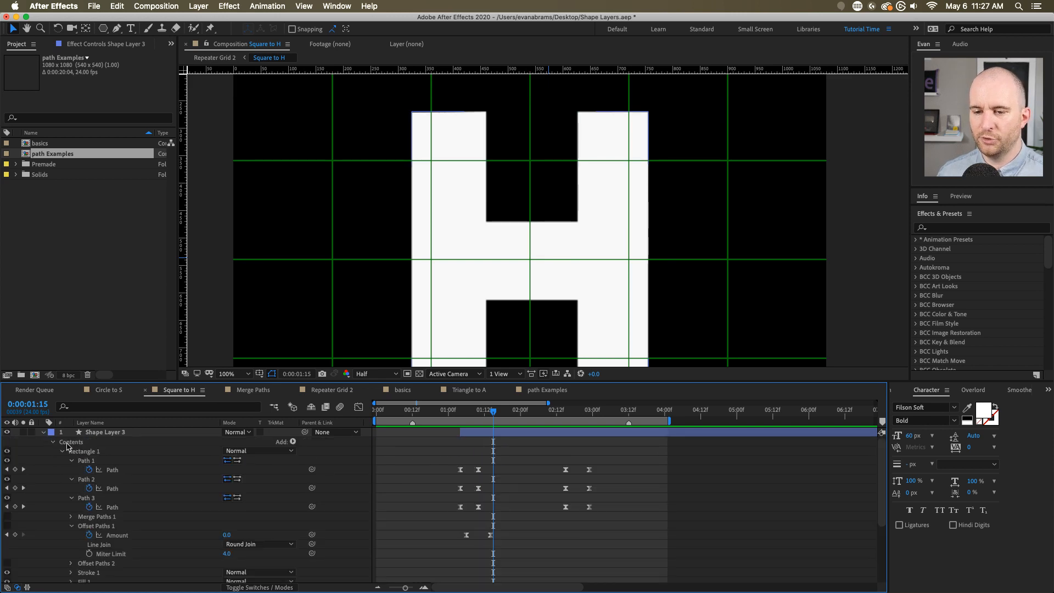
left_click(62, 452)
left_click(81, 451)
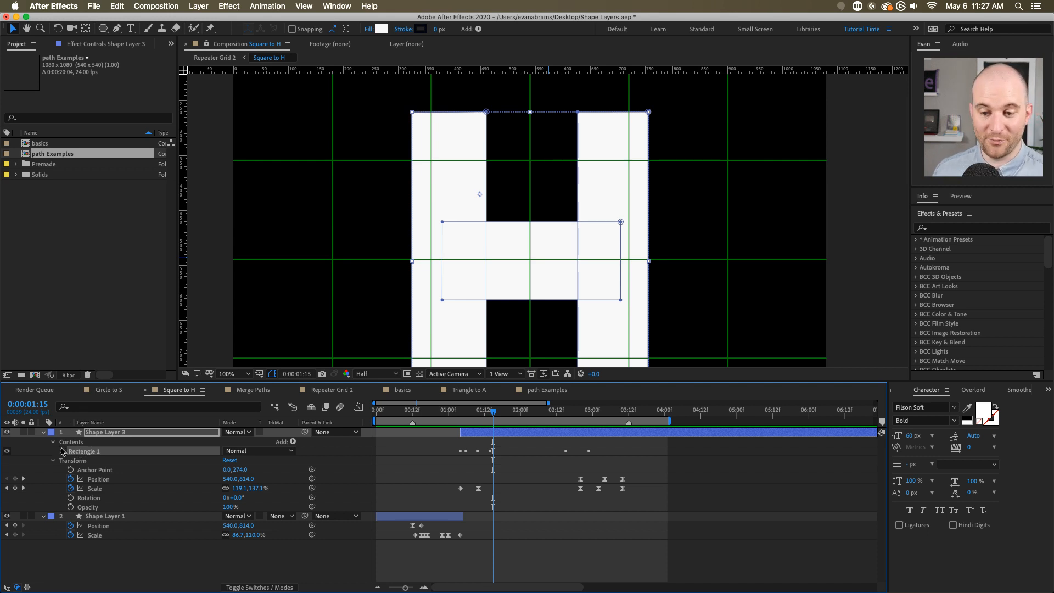
- Expand Shape Layer 3's Rectangle 1 group, collapse the properties of its paths and path operators, and select Merge Paths 1
left_click(62, 451)
scroll(72, 464, "down", 2)
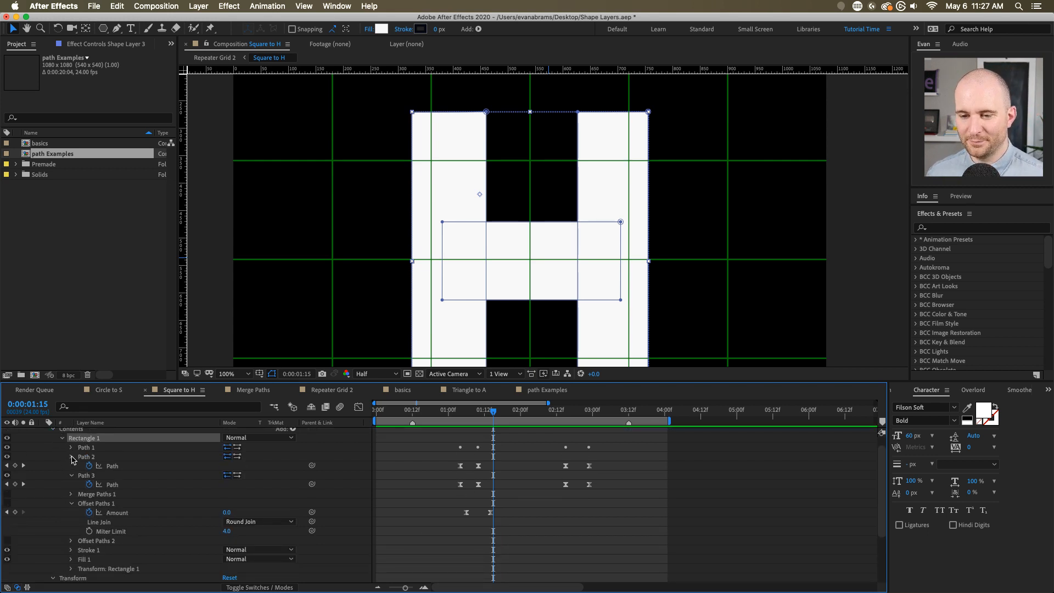
left_click(71, 484)
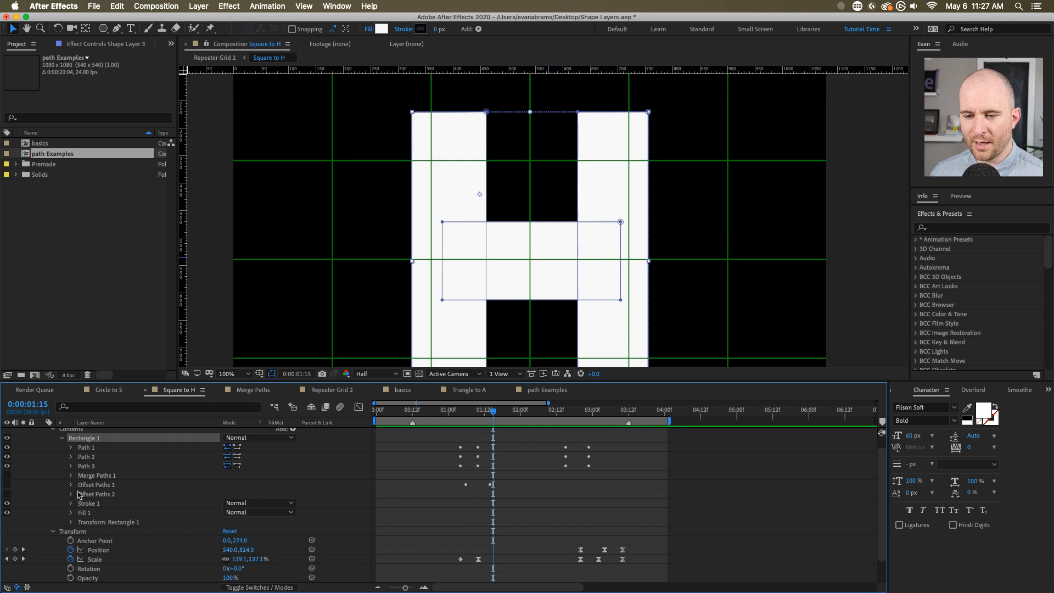
left_click(97, 476)
scroll(313, 440, "up", 1)
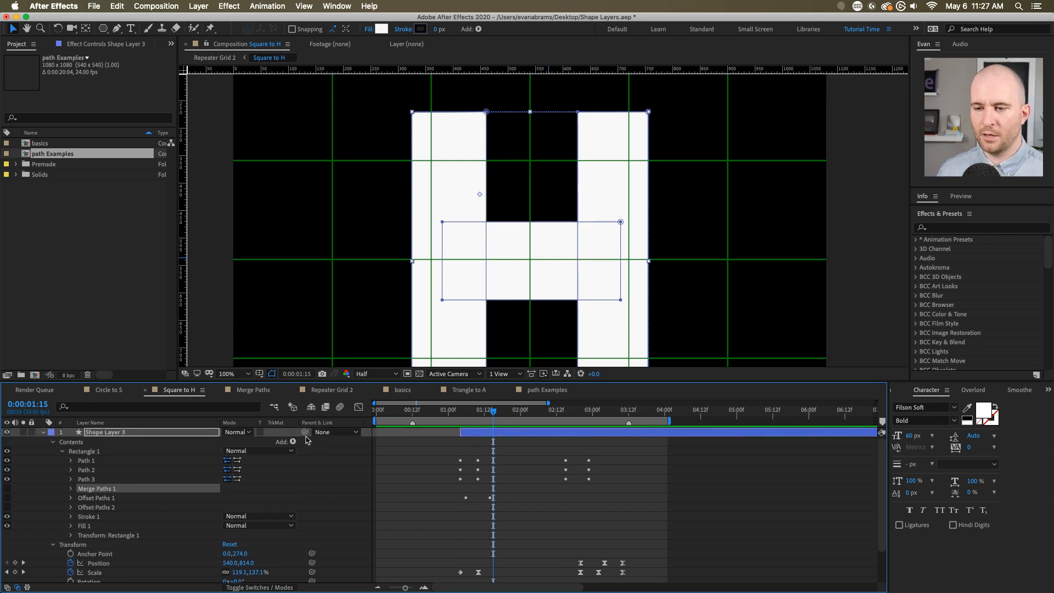
- Review the shape operators that can be added to Shape Layer 3, and enable Merge Paths 1 in the Rectangle 1 group
left_click(294, 443)
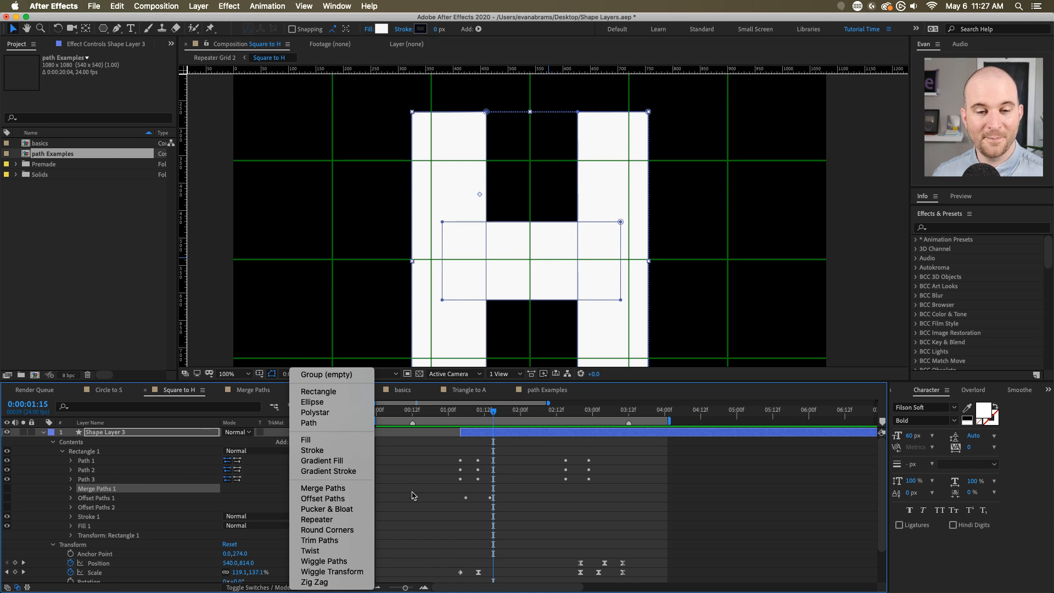
left_click(409, 495)
left_click(184, 511)
left_click(104, 489)
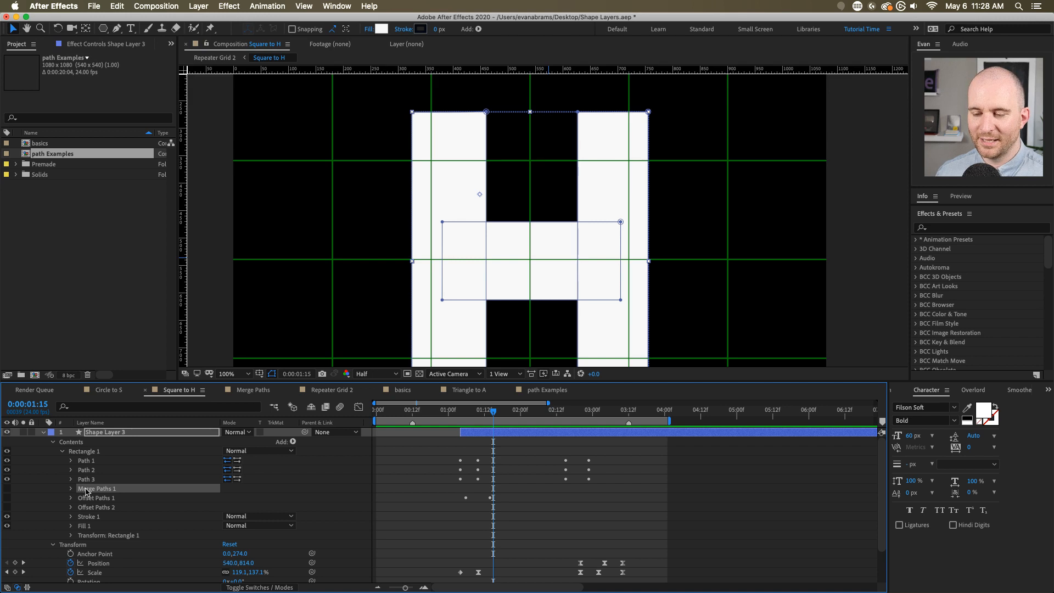
left_click(6, 488)
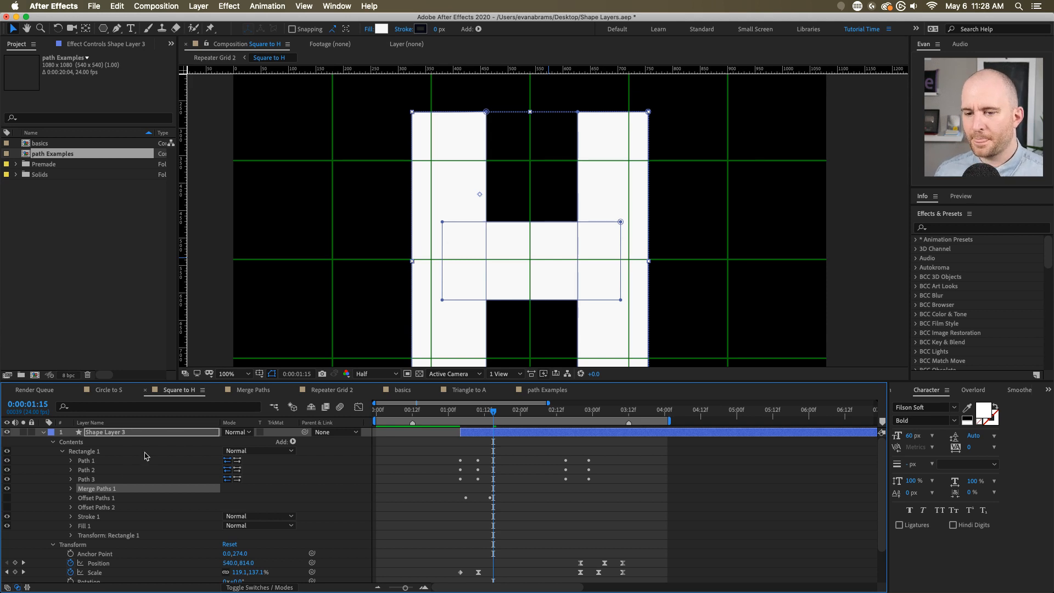
- Enable Offset Paths 1 in the Rectangle 1 group and move the current time to 0:00:01:06 to view the offset shape
left_click(115, 497)
left_click(6, 497)
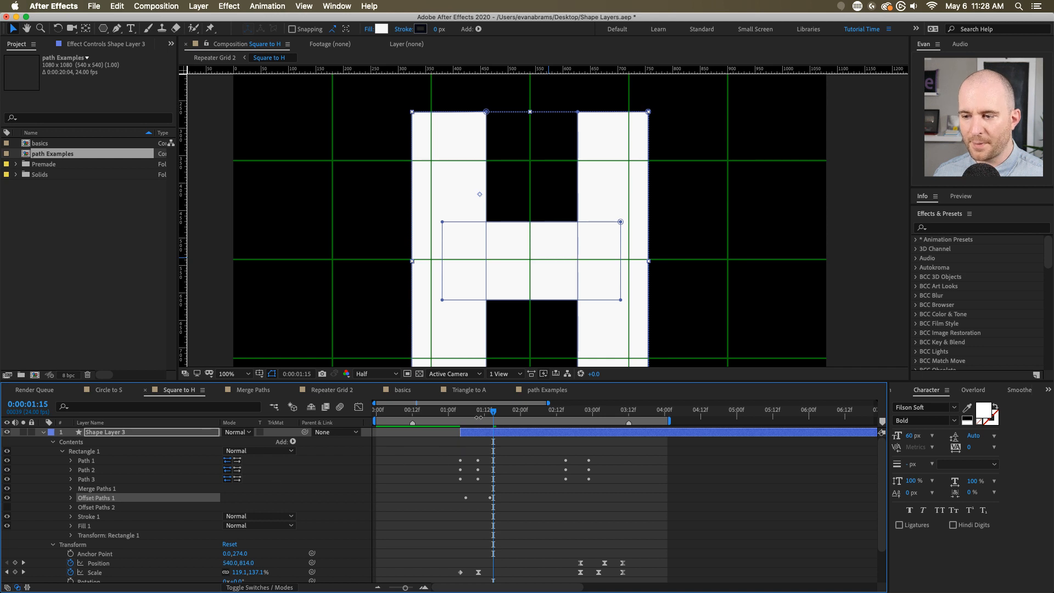
left_click_drag(477, 415, 467, 412)
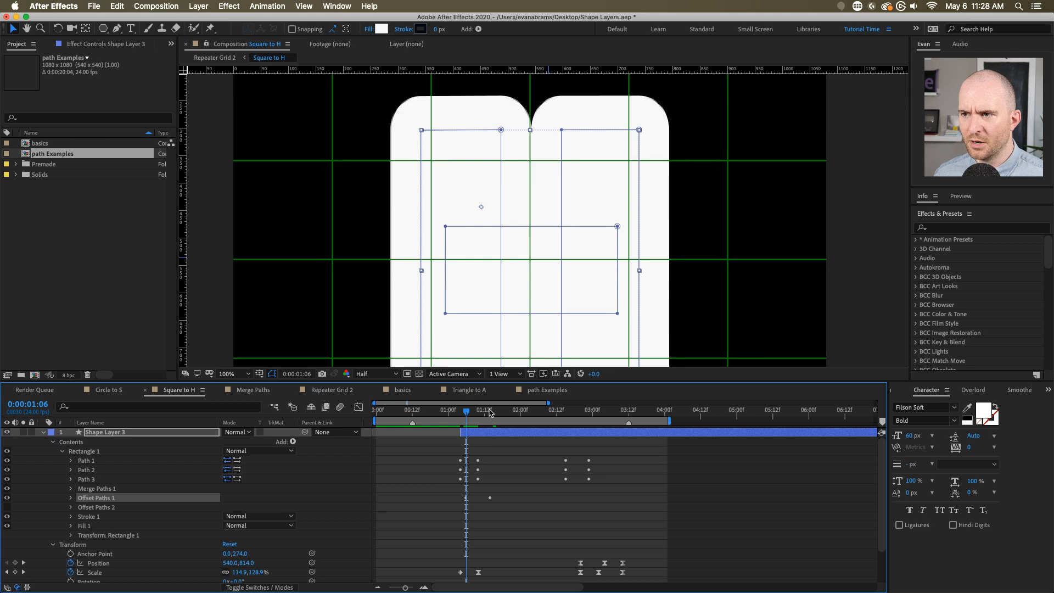
- Reveal the keyframed properties of Shape Layer 3 and move the current time to 0:00:01:17
key("u")
left_click_drag(461, 469, 467, 469)
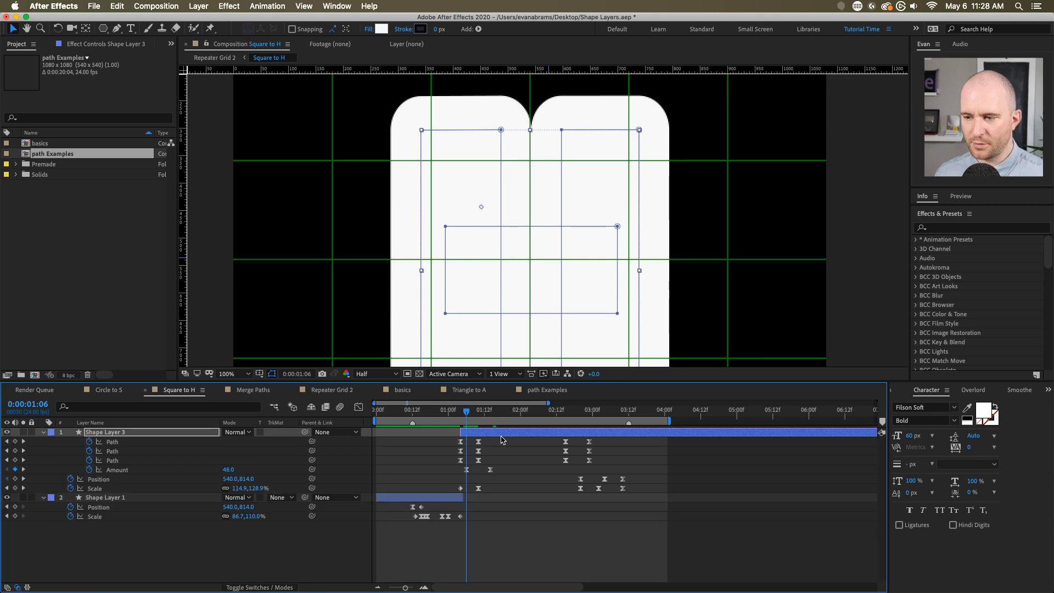
left_click_drag(481, 411, 499, 411)
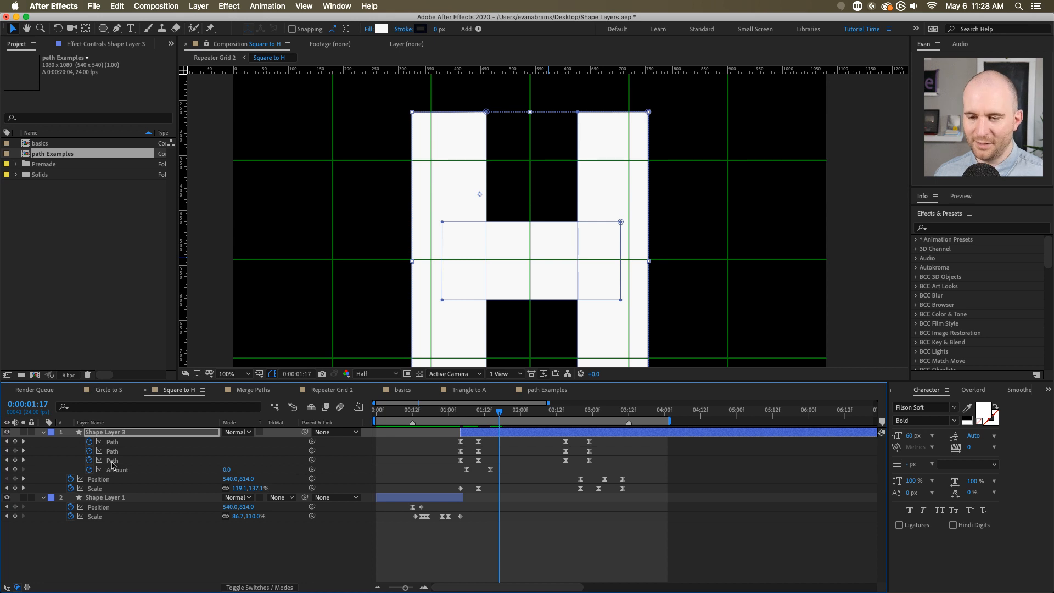
- Collapse the path properties in Shape Layer 3's Rectangle 1 group and delete both existing Offset Paths operators
left_click(44, 432)
left_click(44, 431)
left_click(70, 460)
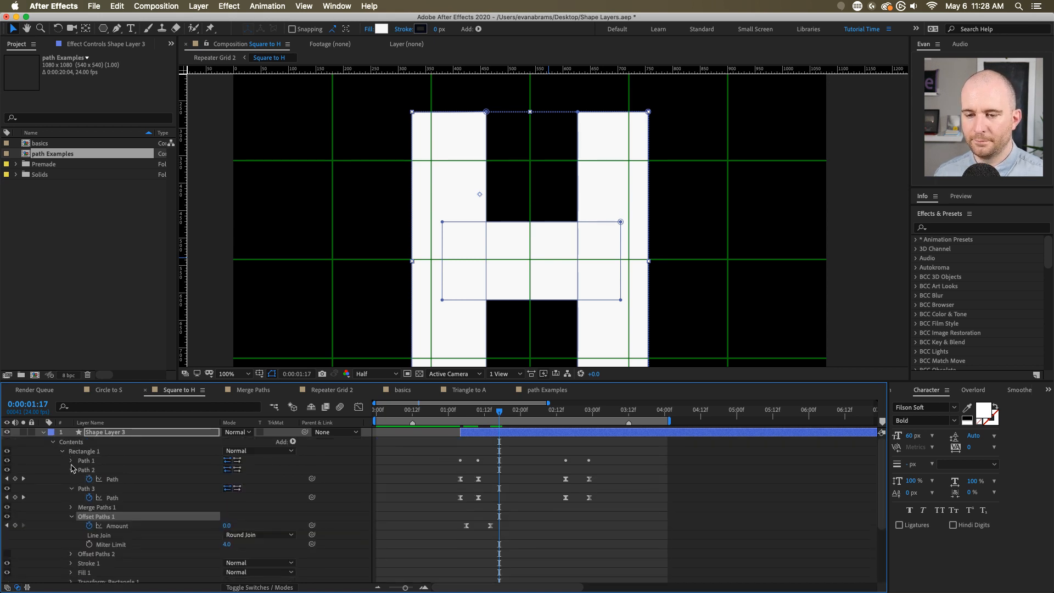
left_click(71, 469)
left_click(70, 478)
left_click(70, 497)
left_click(100, 507, "shift")
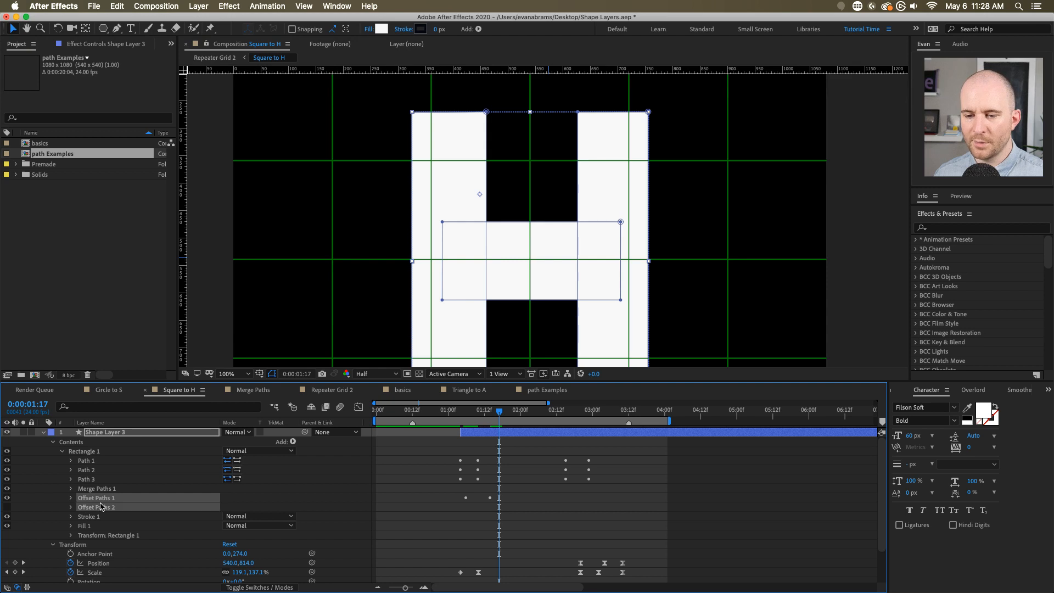
key("Delete")
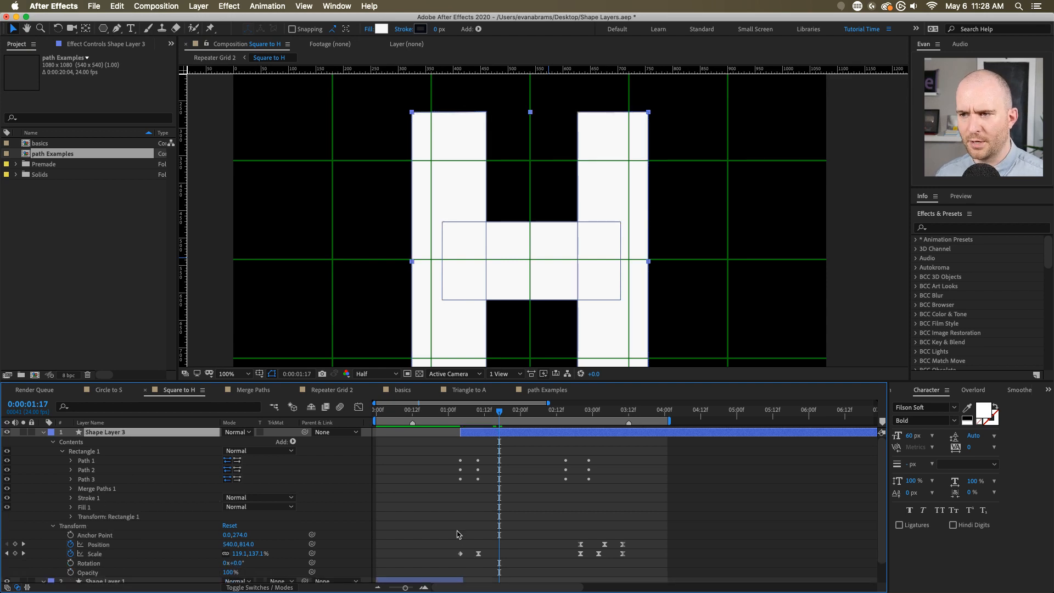
- Add an Offset Paths operator directly after Merge Paths 1 and raise its amount to 32
left_click(139, 488)
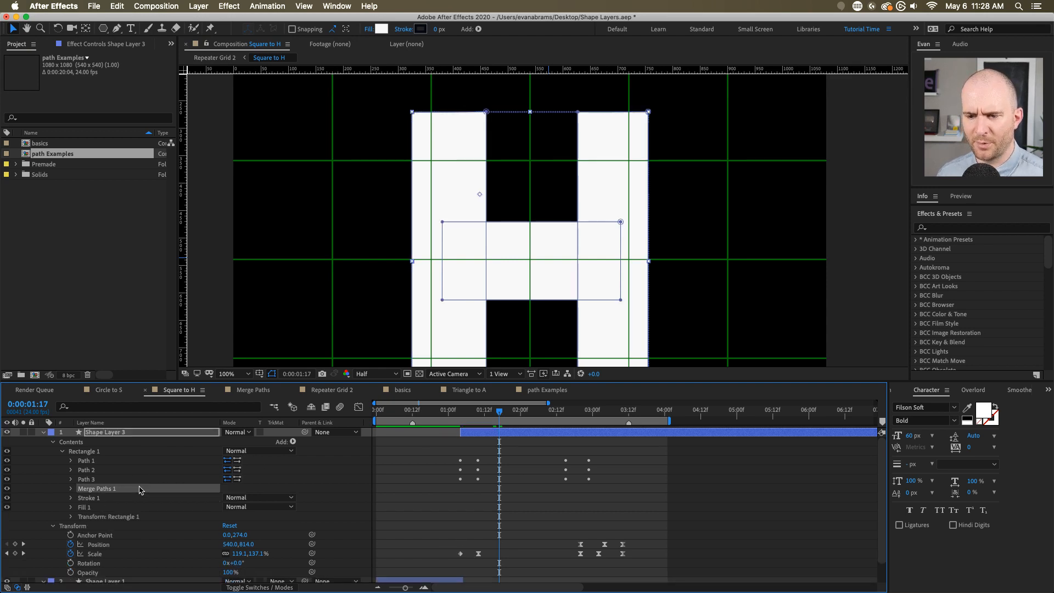
left_click(293, 442)
left_click(316, 497)
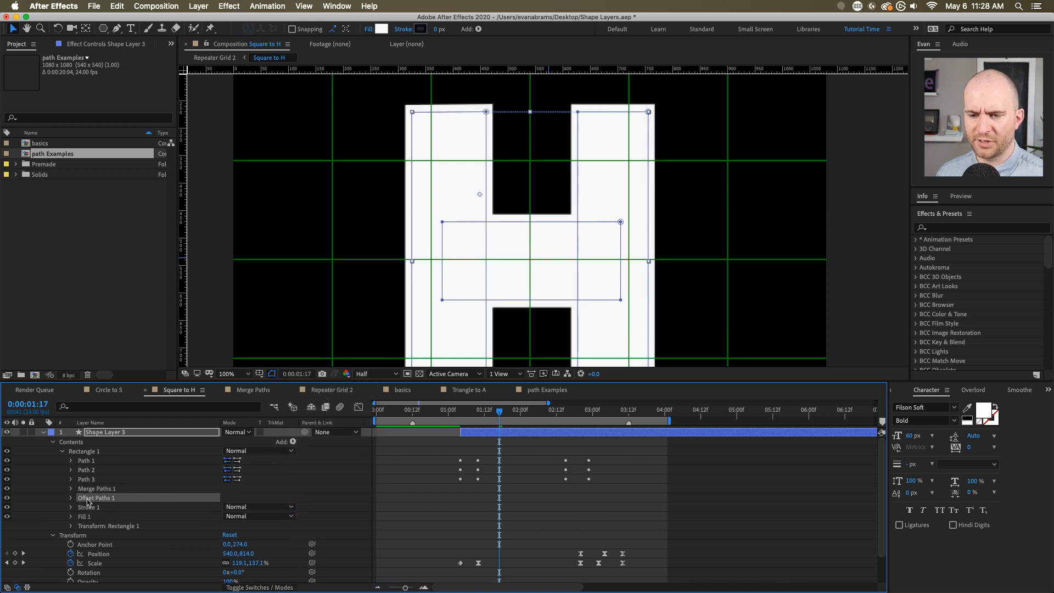
left_click(72, 498)
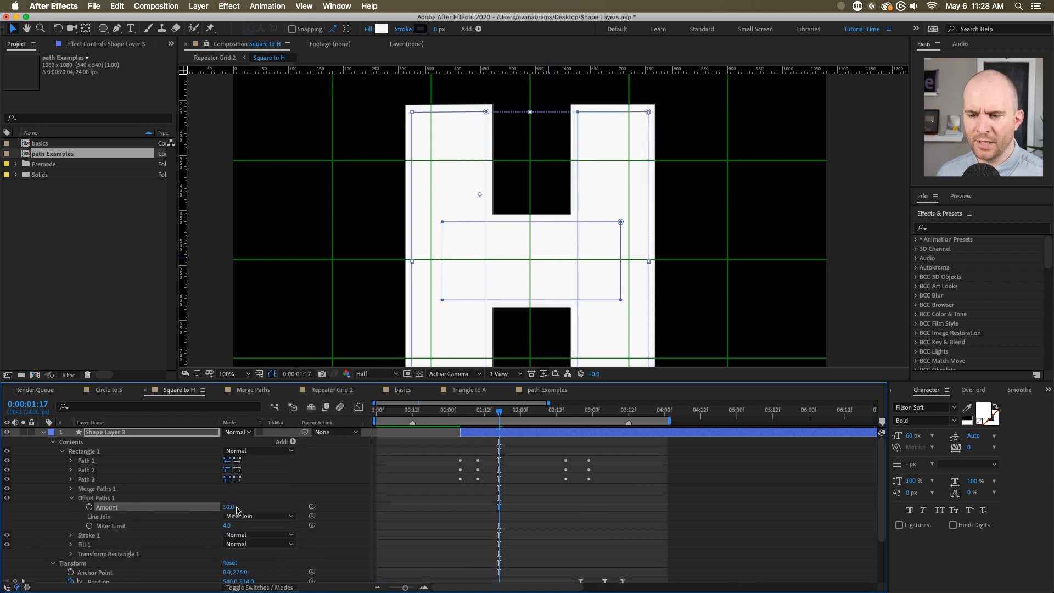
left_click_drag(228, 506, 240, 509)
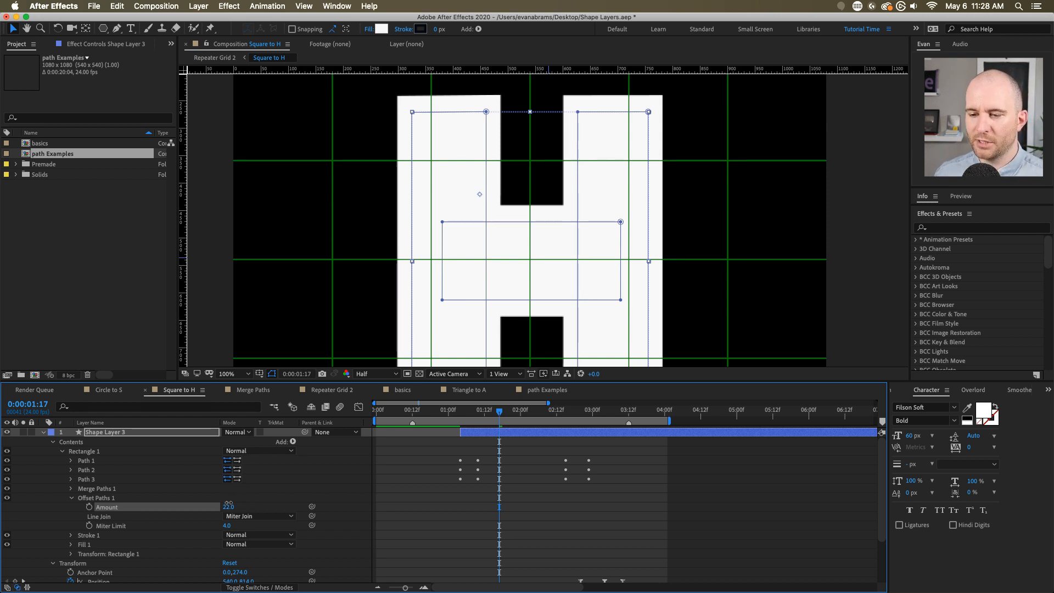
left_click_drag(228, 507, 232, 500)
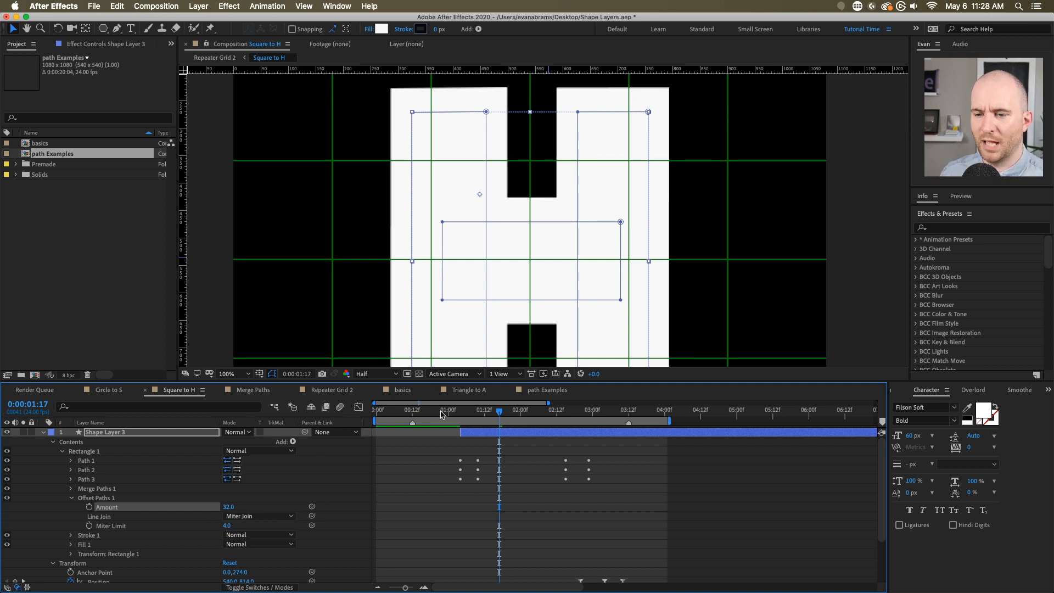
- Set the Offset Paths operator's line join to Round Join and its amount to 40
left_click(192, 516)
left_click(254, 516)
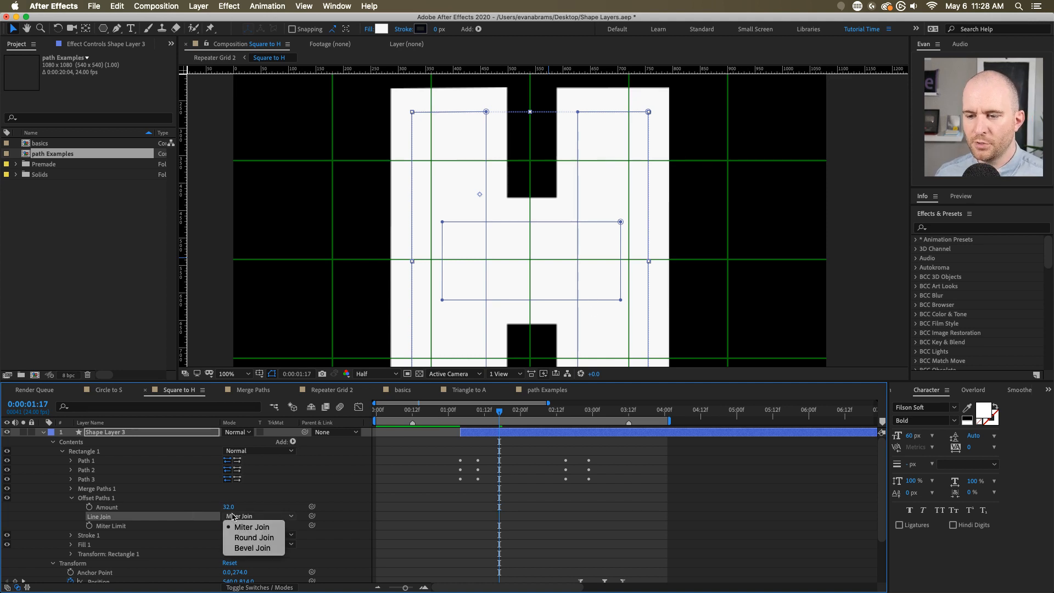
left_click(250, 536)
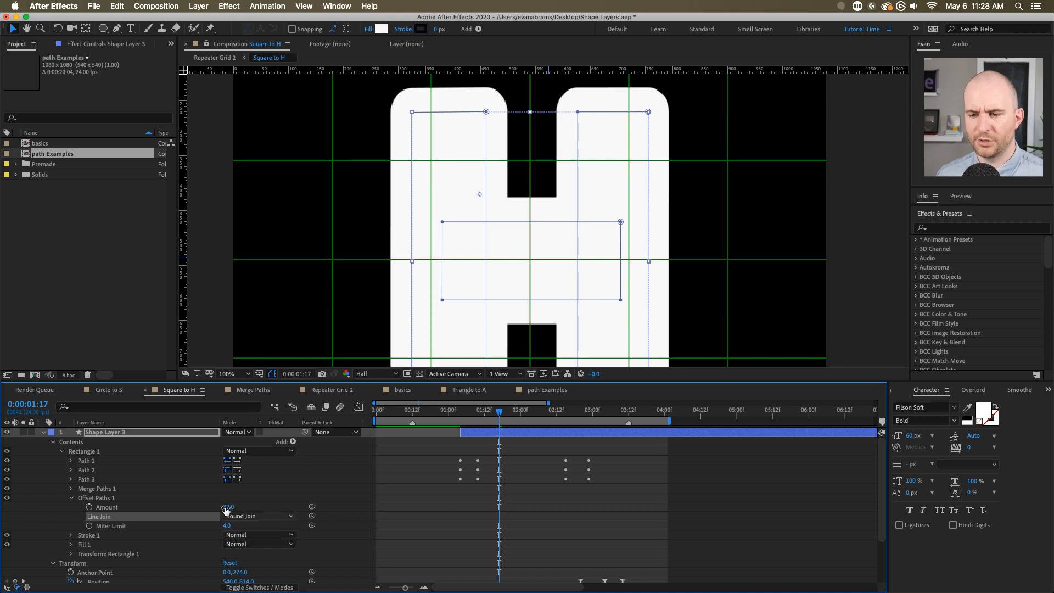
left_click(226, 506)
left_click_drag(226, 504, 226, 509)
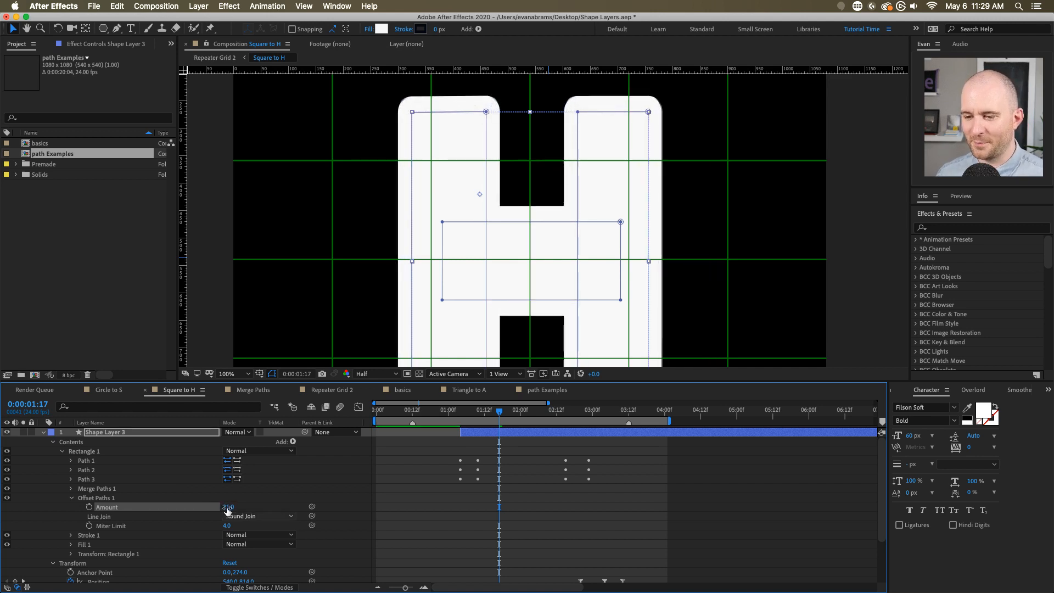
left_click(228, 506)
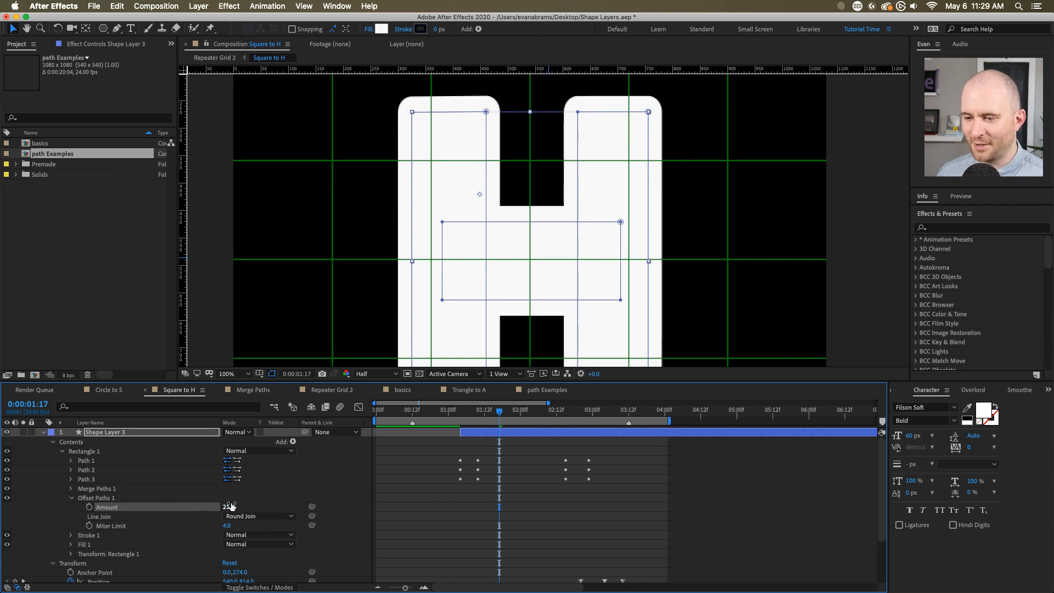
type("40")
key("Return")
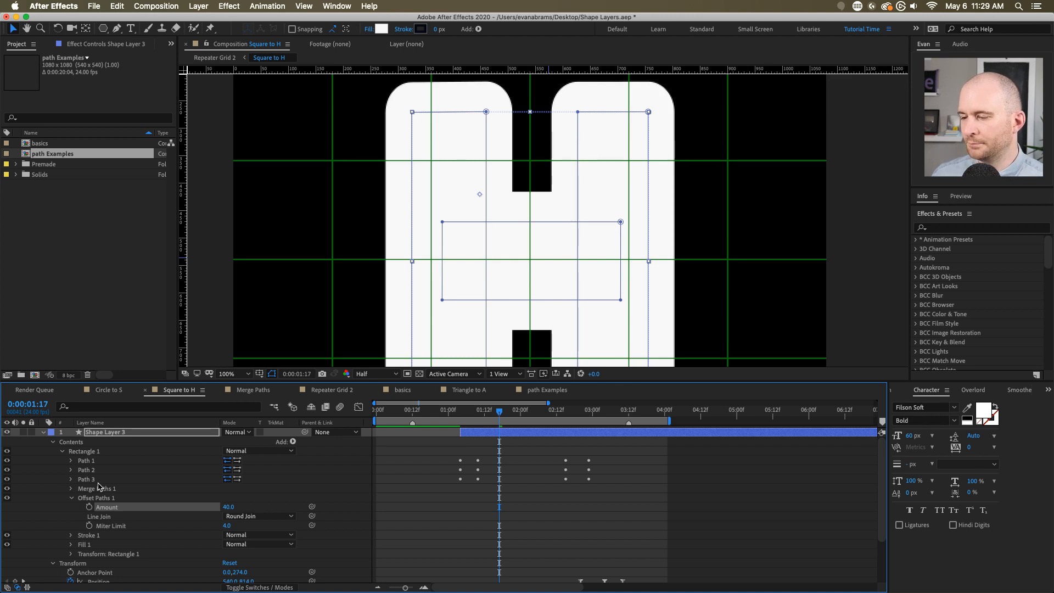
- Duplicate the Offset Paths operator and set the copy's amount to -40
left_click(126, 497)
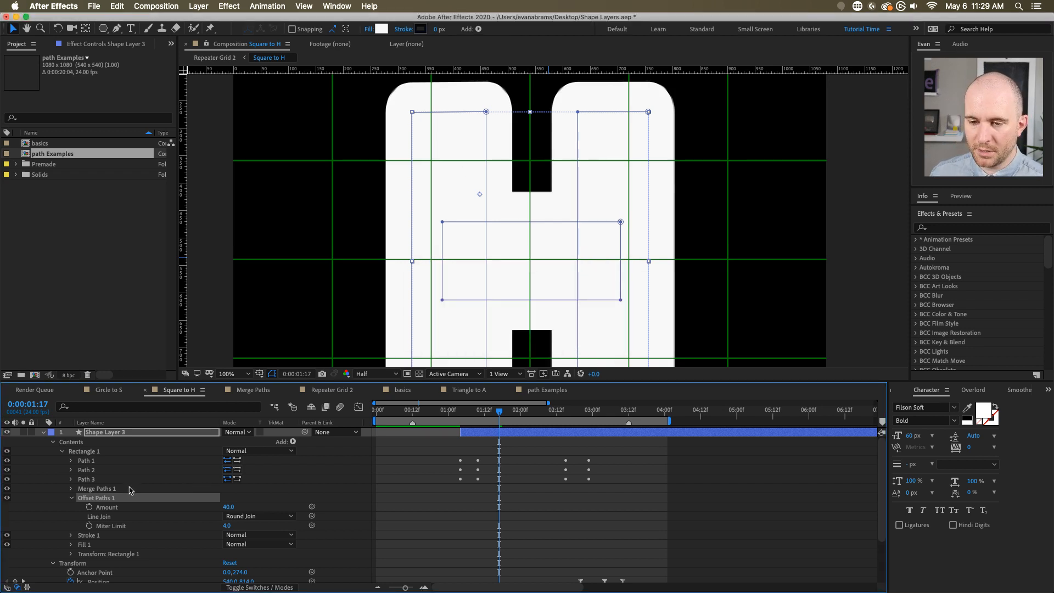
key("super+d")
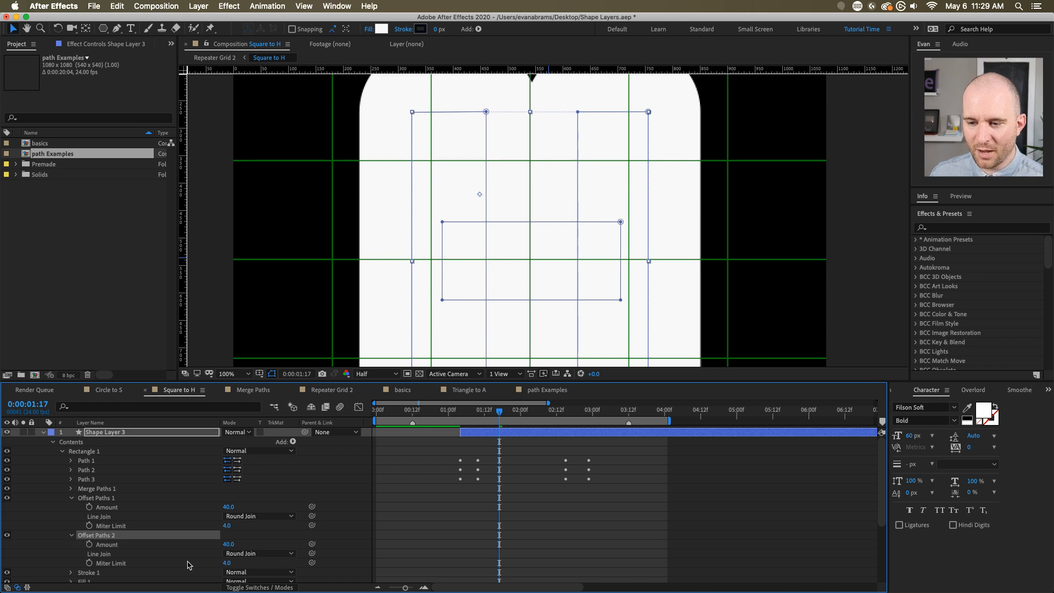
left_click(229, 543)
type("-")
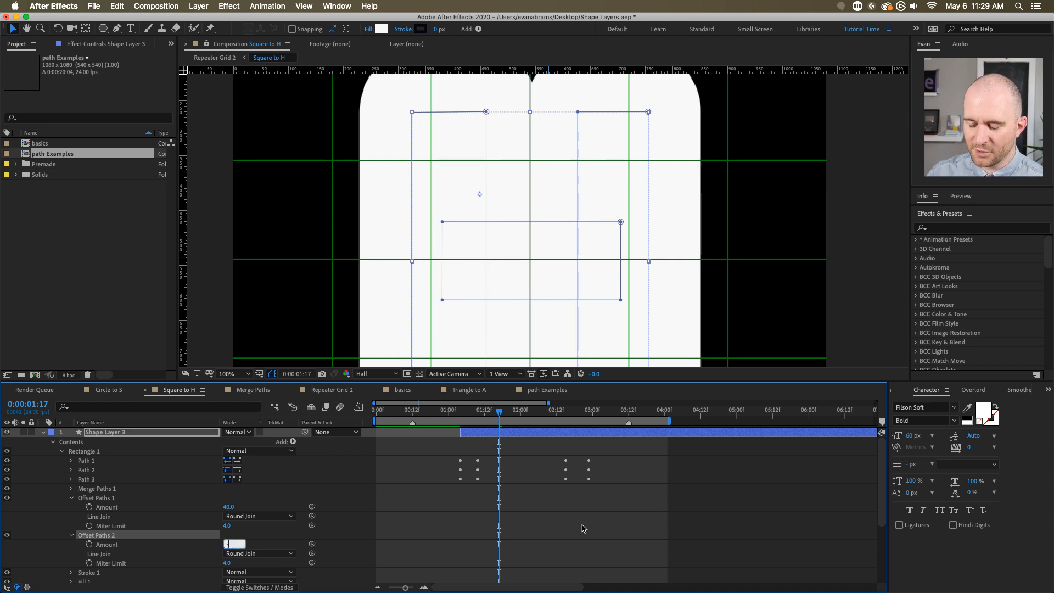
type("40")
key("Return")
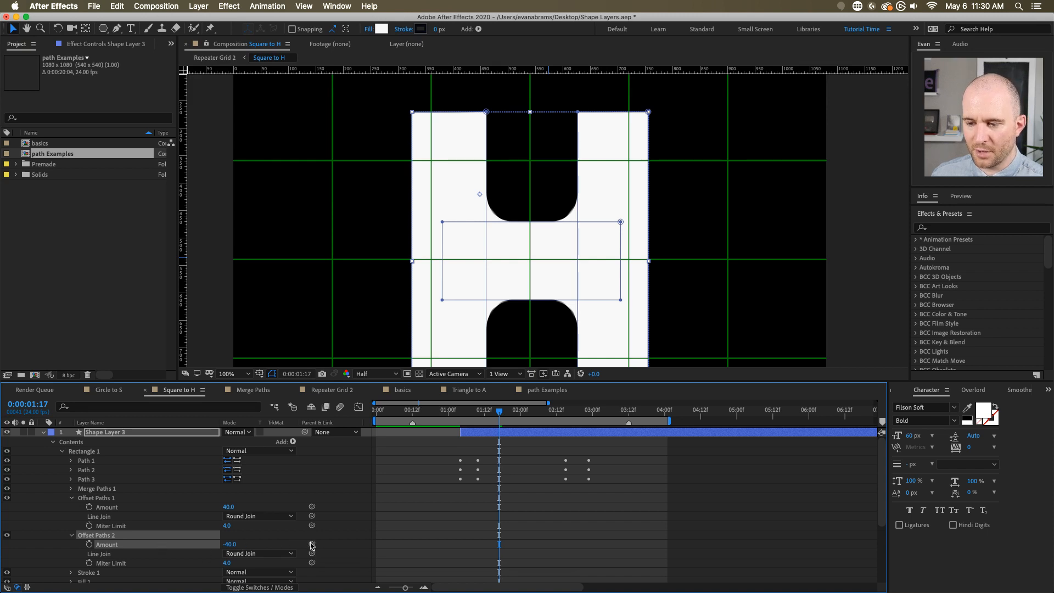
- Link the Offset Paths 2 amount to the Offset Paths 1 amount with an expression multiplied by -1
left_click_drag(312, 543, 108, 507)
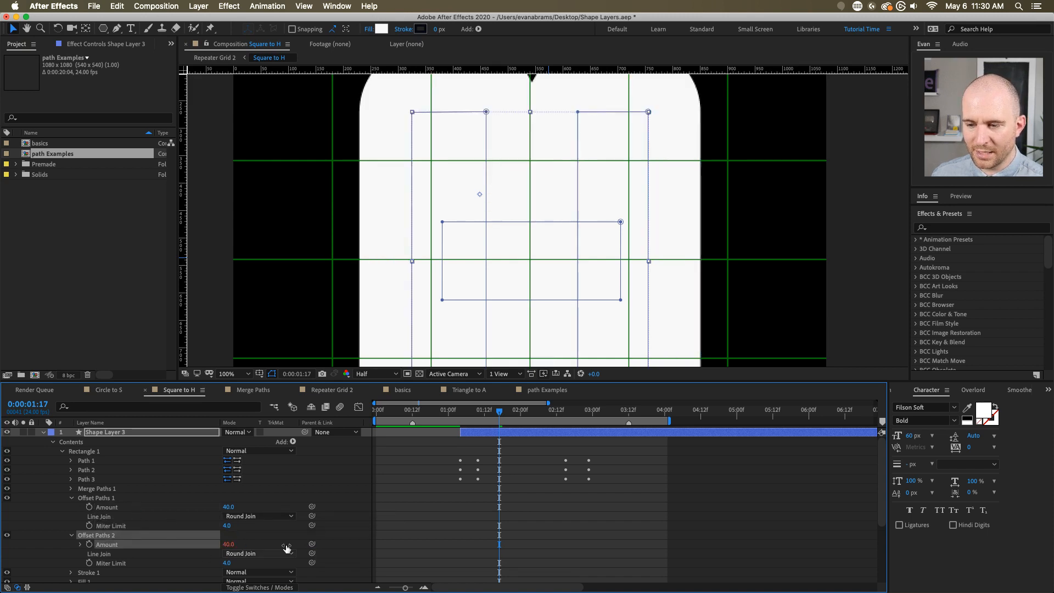
left_click(81, 544)
left_click(607, 555)
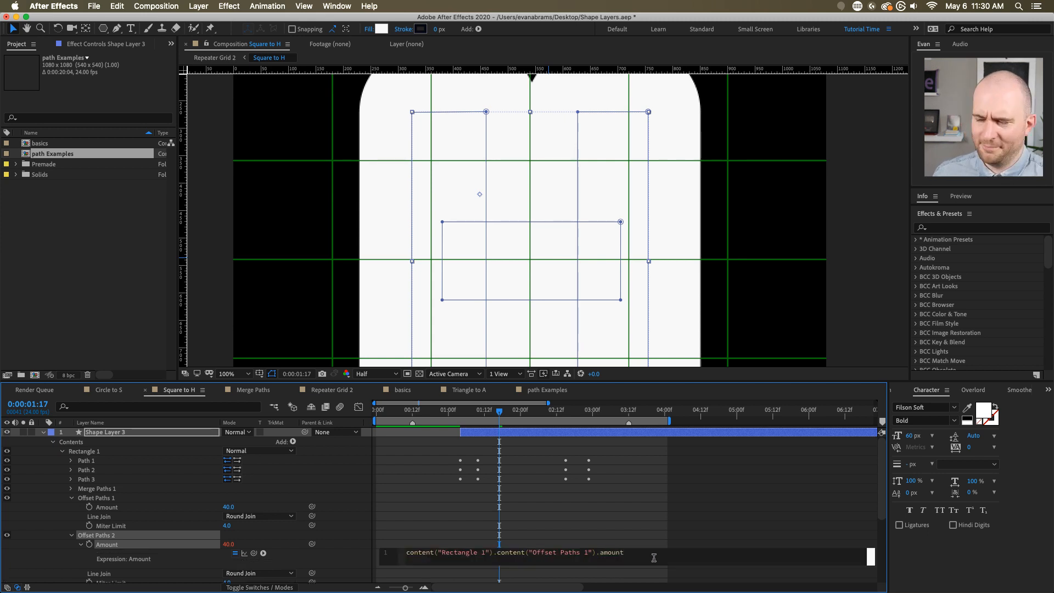
type("*")
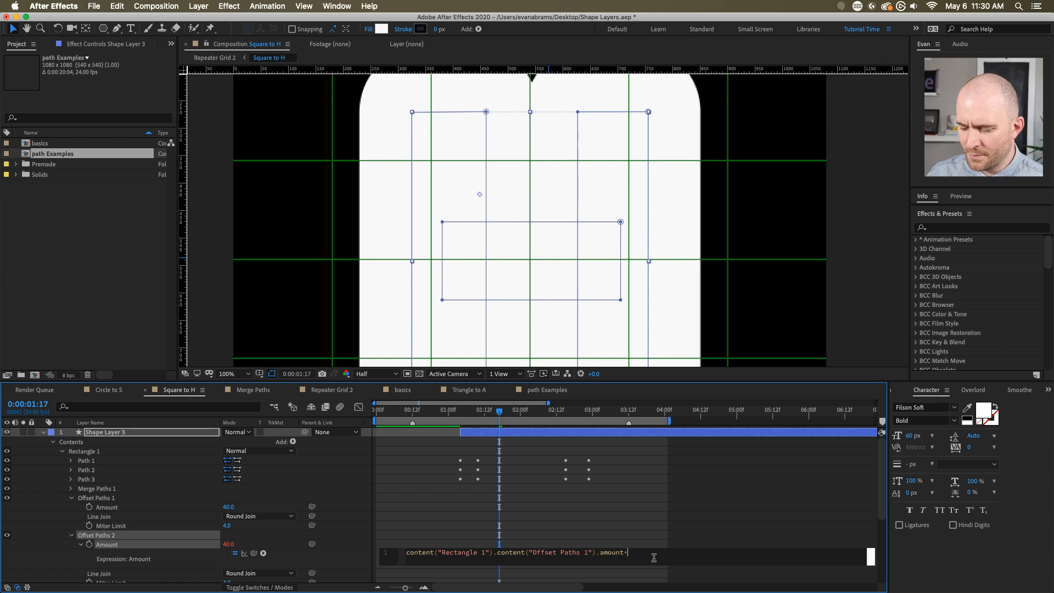
key("KP_Enter")
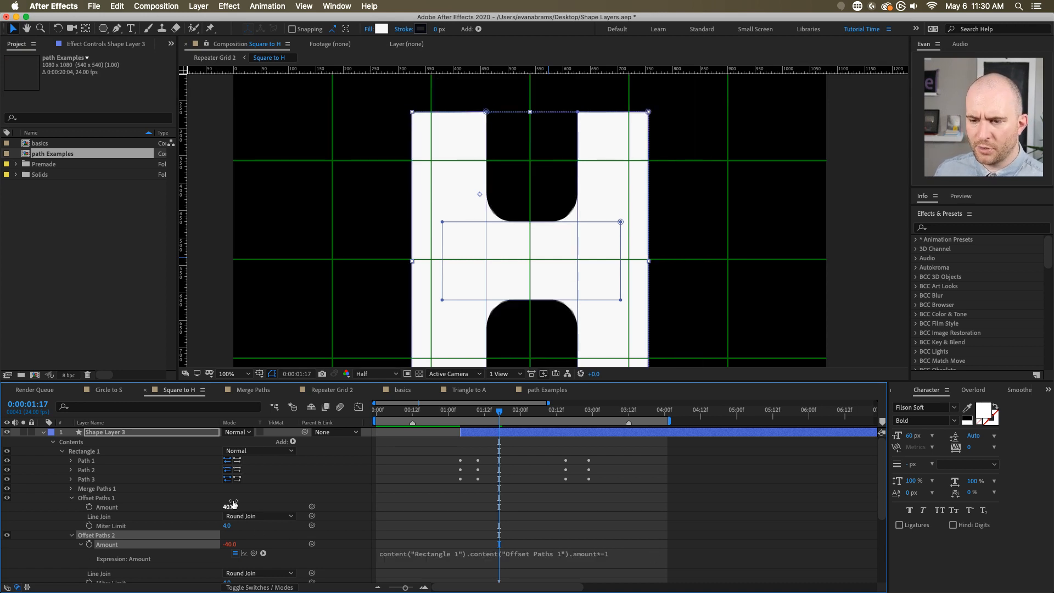
- Test a lower Offset Paths 1 amount, then keyframe the amount at about 47.8 at 0:00:01:06
mouse_move(228, 506)
left_mouse_down()
mouse_move(247, 499)
mouse_move(226, 504)
left_mouse_up()
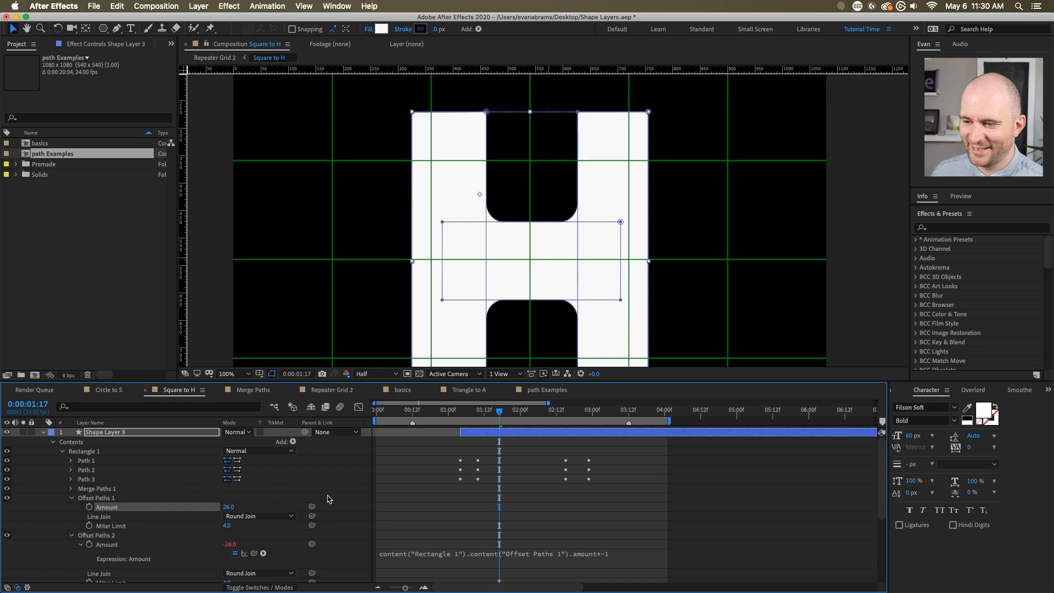
left_click_drag(499, 410, 467, 421)
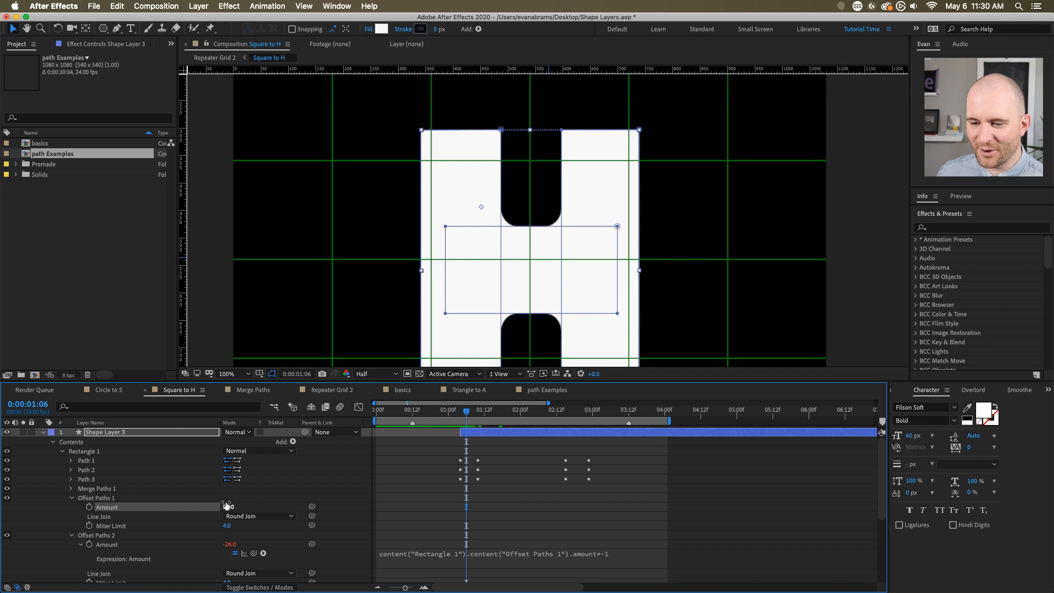
left_click_drag(227, 505, 235, 500)
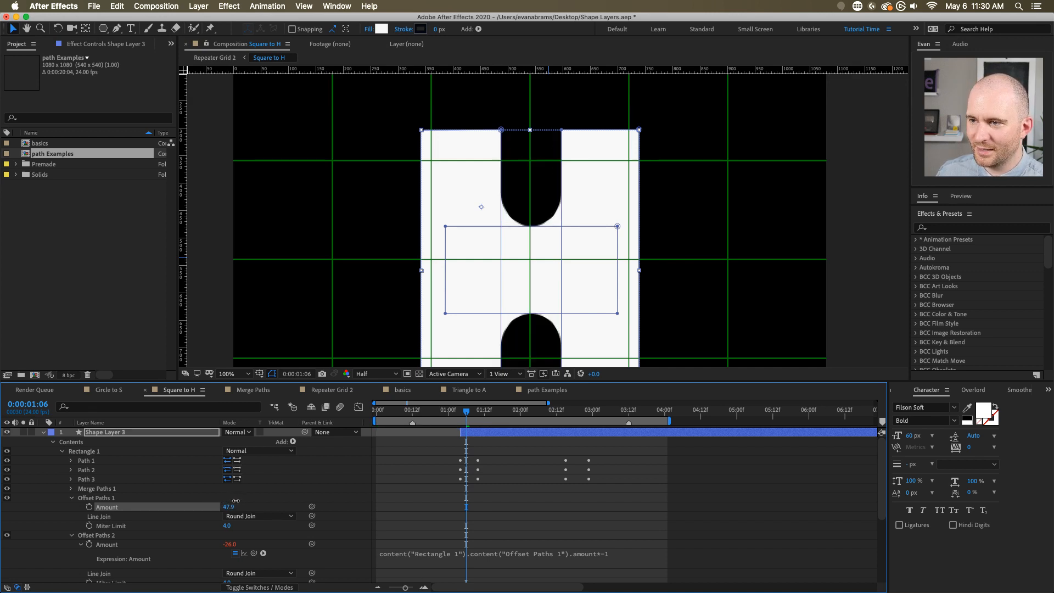
left_click(89, 507)
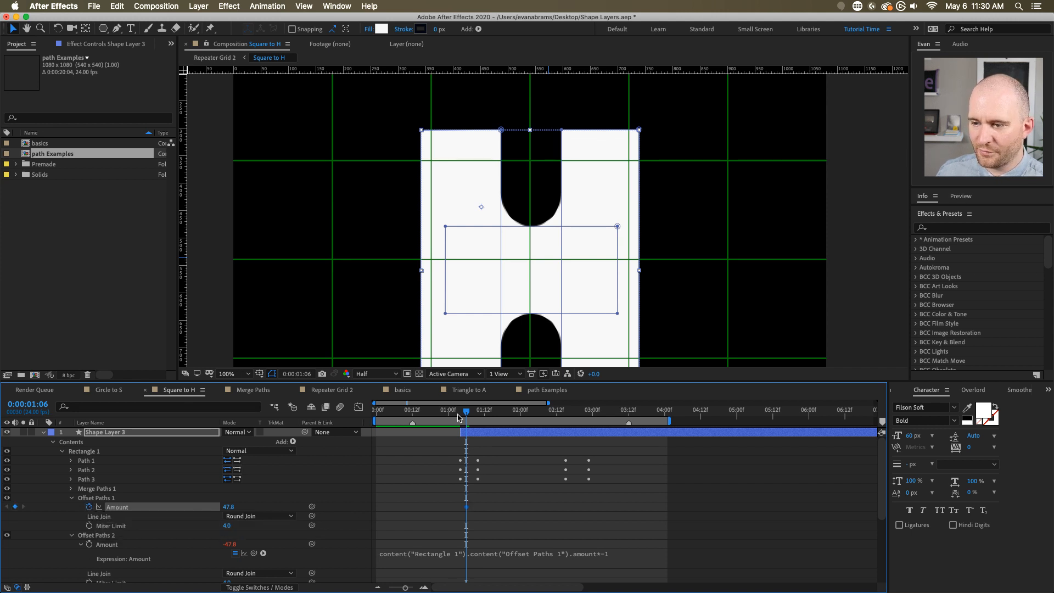
- Add an Offset Paths 1 amount keyframe with a value of 0 at 0:00:01:15
left_click_drag(470, 417, 497, 424)
left_click(228, 507)
type("0")
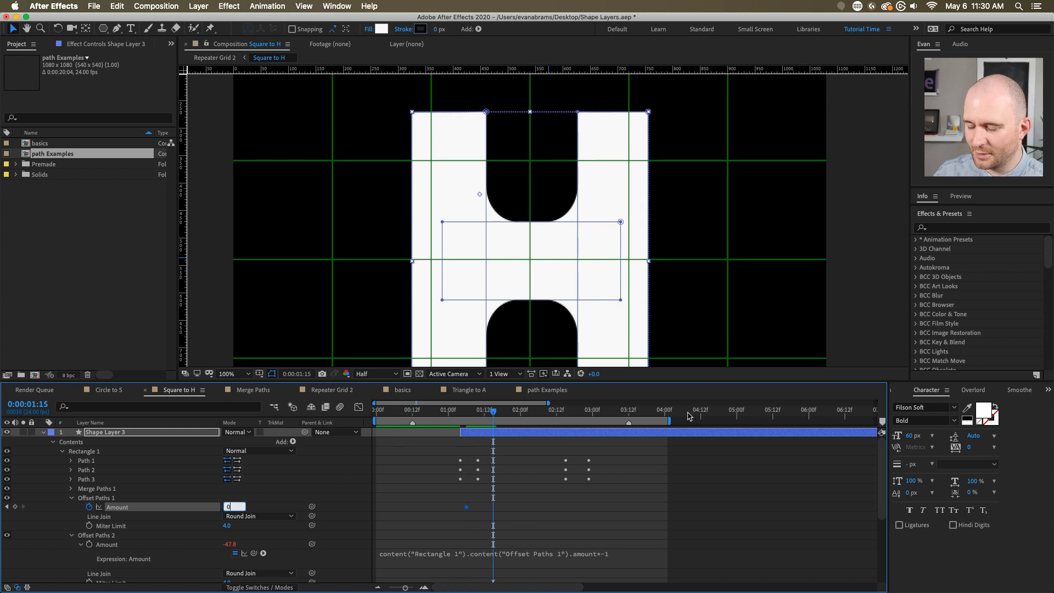
key("Return")
- Apply Easy Ease to the final amount keyframe and lengthen its incoming influence in the speed graph
left_click(461, 417)
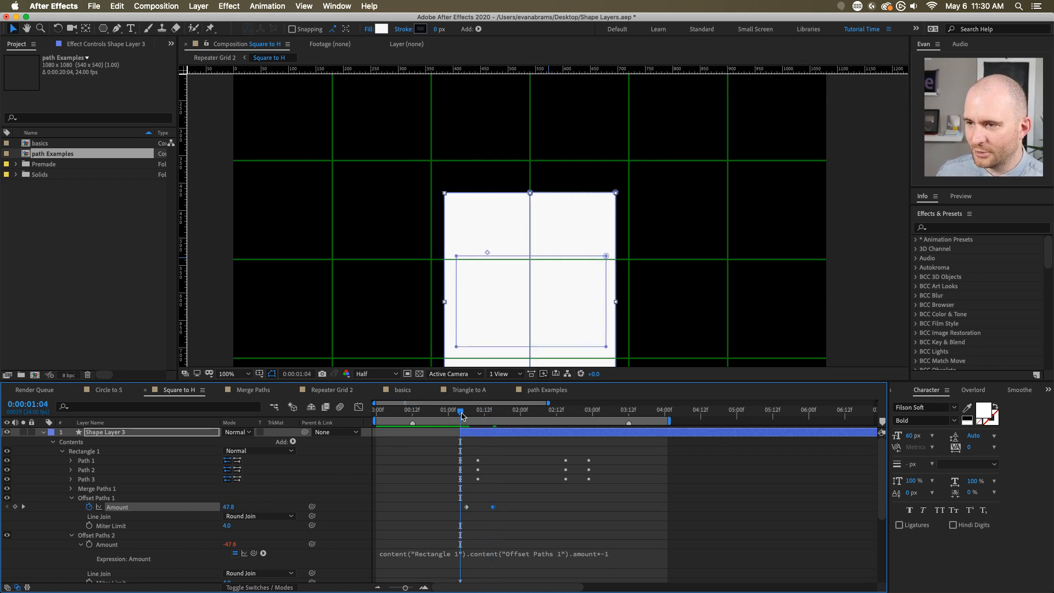
key("space")
key("F9")
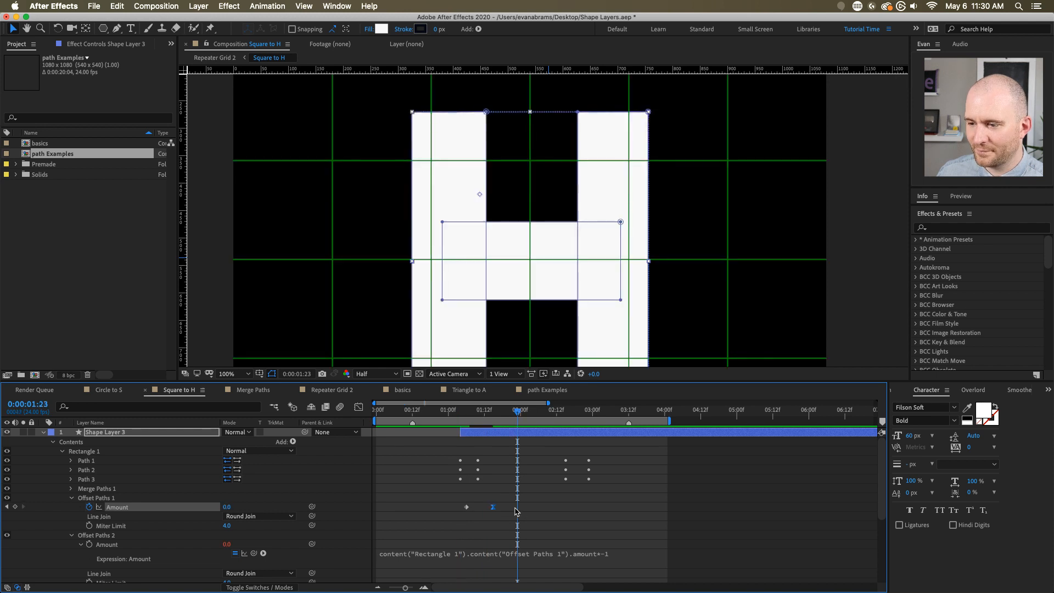
left_click(358, 407)
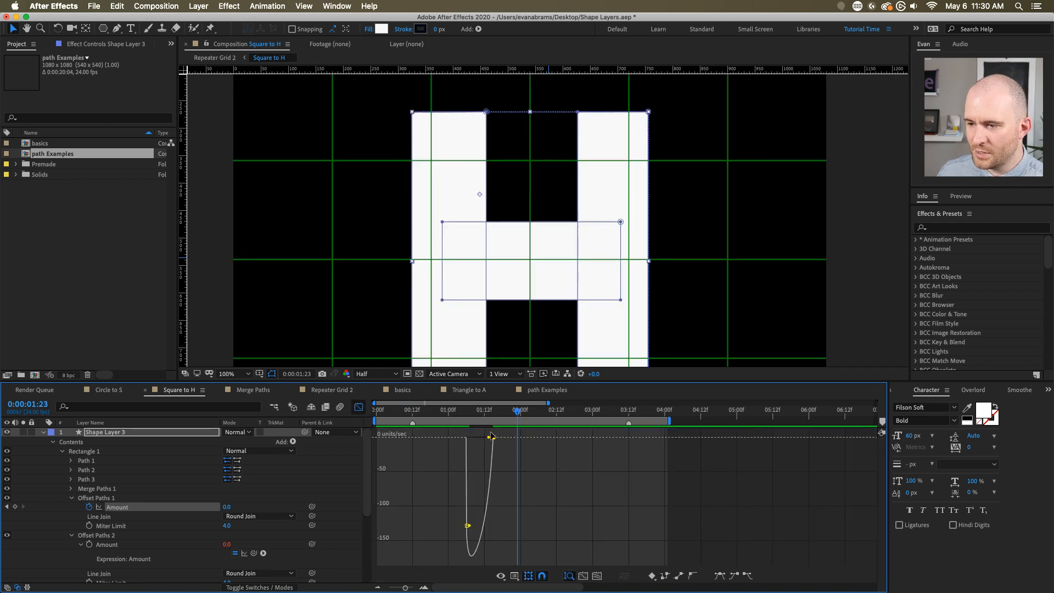
left_click_drag(492, 437, 454, 412)
- Play back the square-to-H animation at 50% view size and examine the rounded inner corners at 0:00:01:06
key("space")
key("space")
scroll(538, 224, "down", 1)
key("space")
key("space")
key("space")
key("space")
key("space")
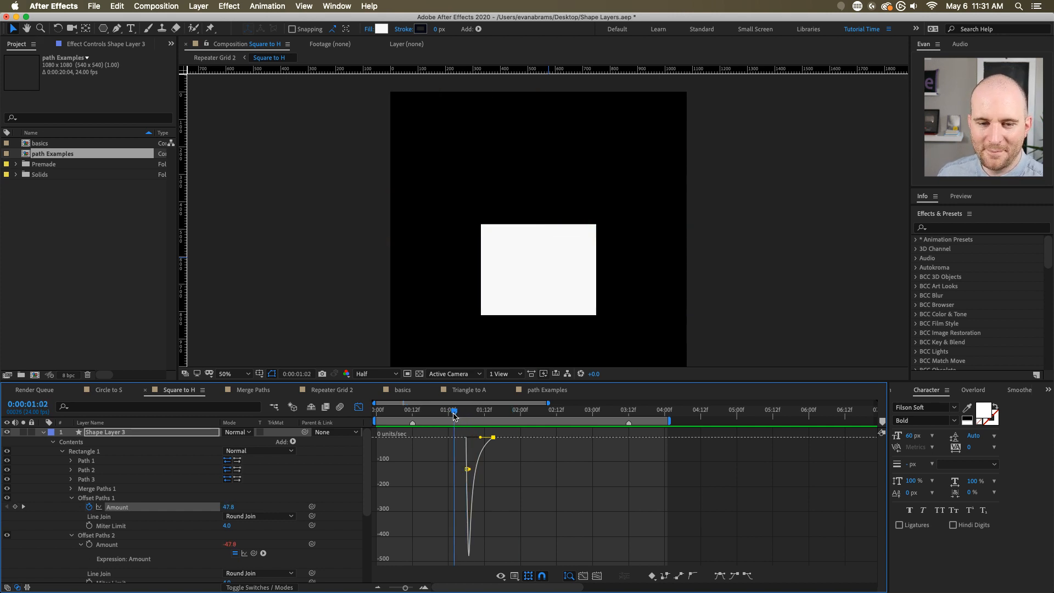
key("space")
left_click(445, 416)
key("space")
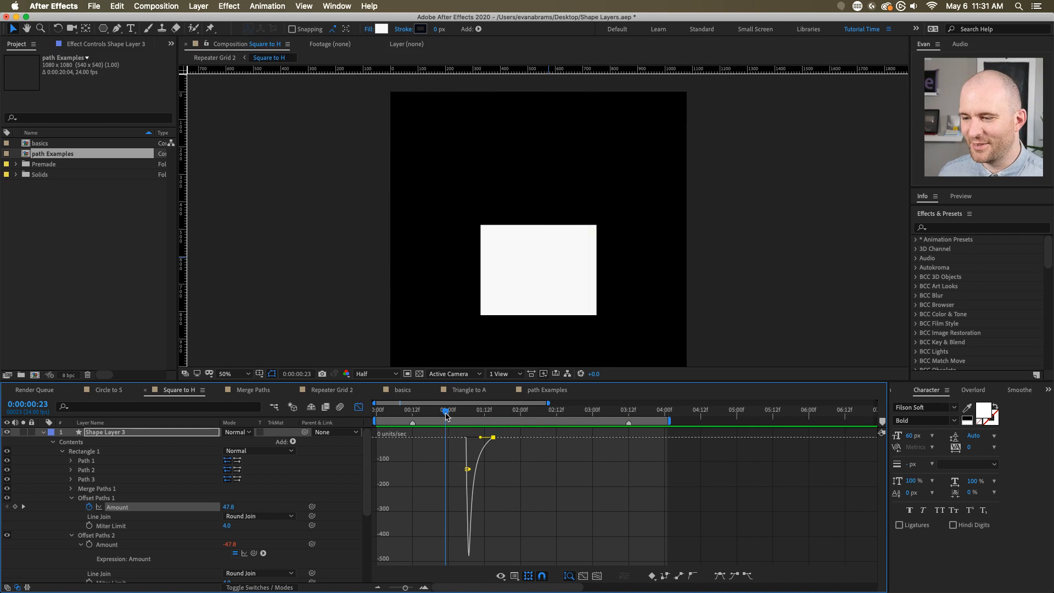
left_click_drag(453, 416, 361, 440)
key("space")
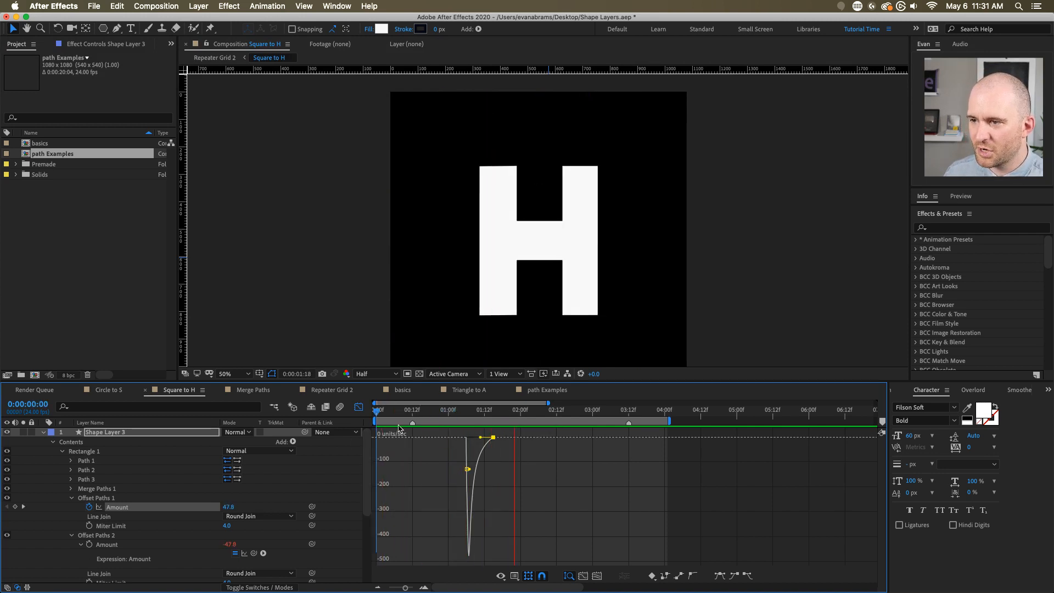
key("space")
left_click_drag(461, 412, 468, 417)
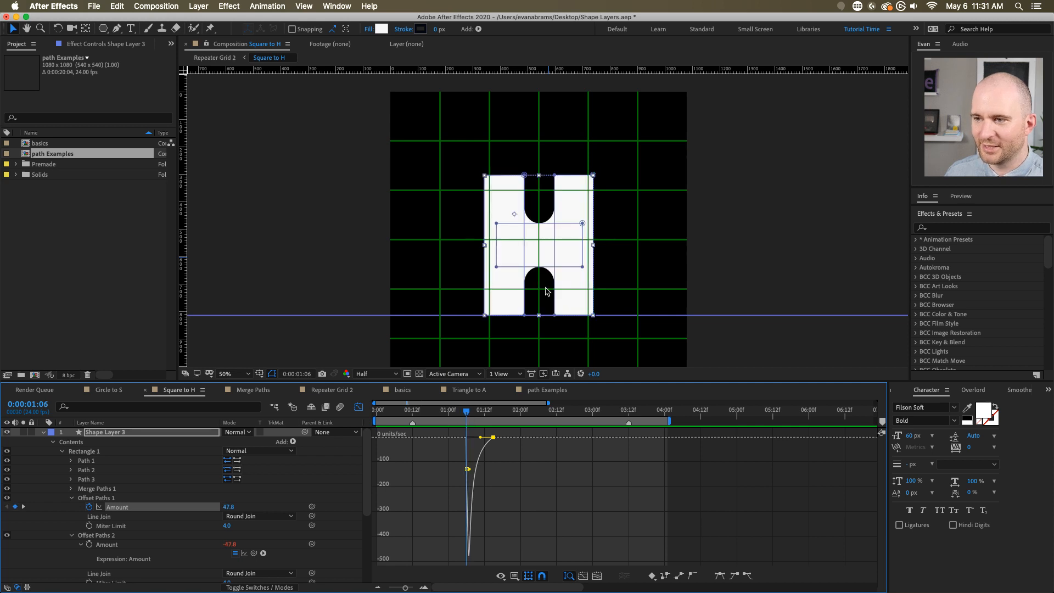
- Inspect the H's inner corners at 100% view size and select both Offset Paths 1 and Offset Paths 2
key(".")
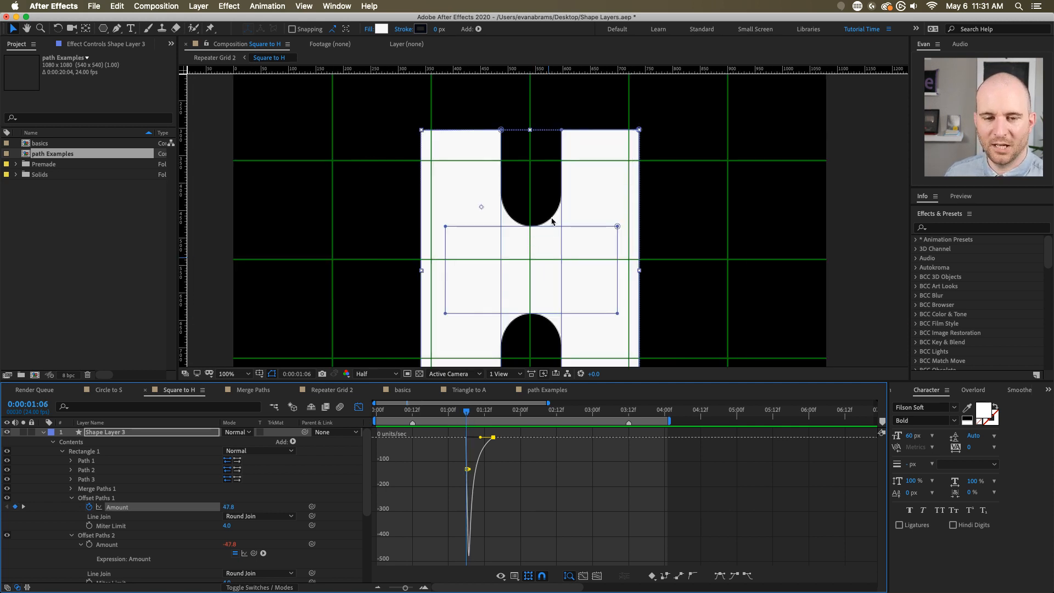
key("space")
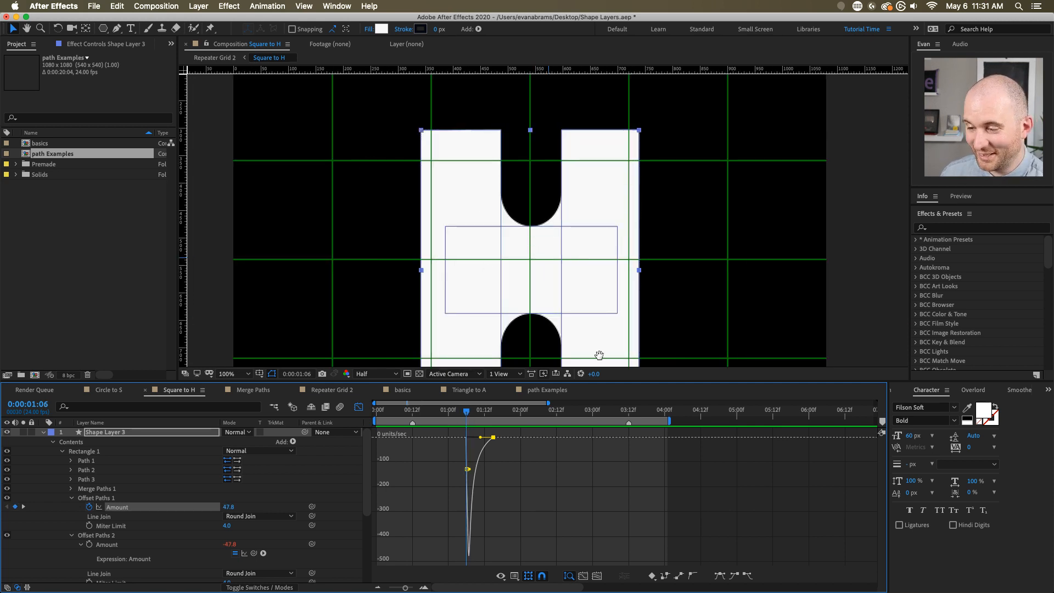
left_click(117, 497)
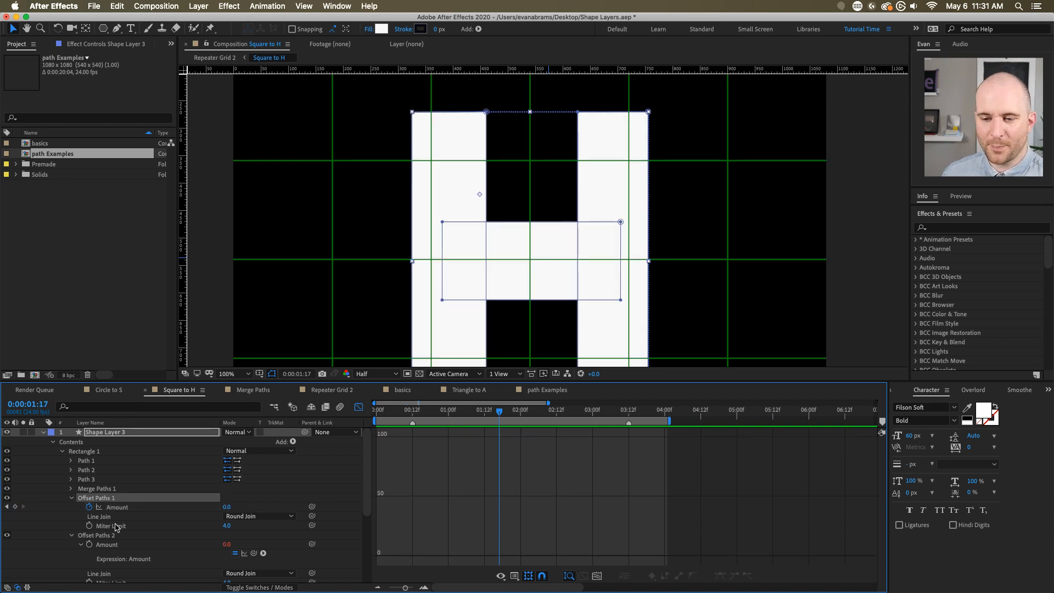
left_click(108, 531, "shift")
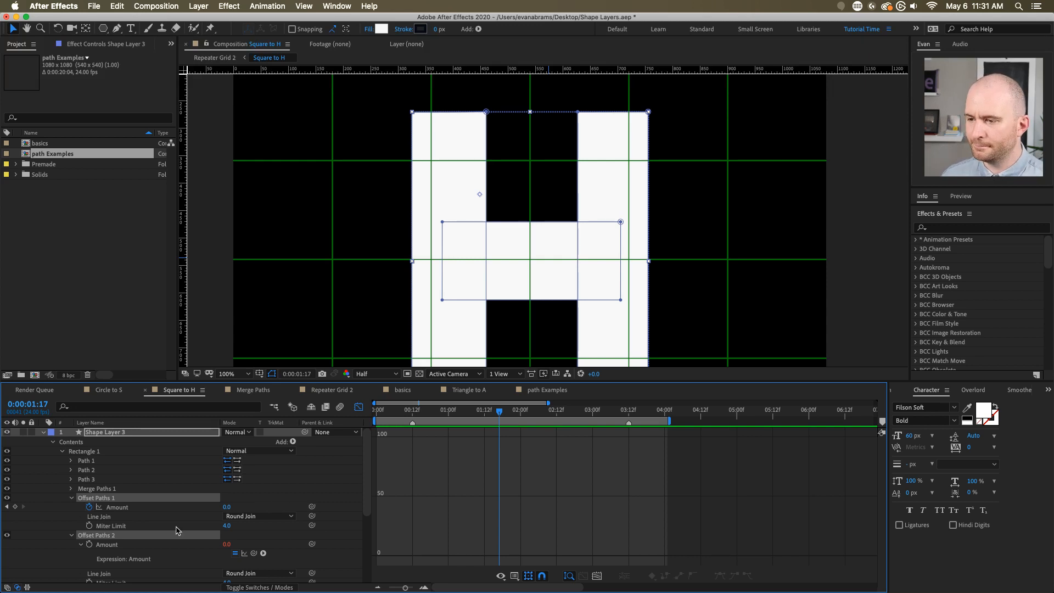
- Close the graph editor and play back the H animation from 0:00:01:05 at 50% view size
left_click(360, 407)
left_click(531, 469)
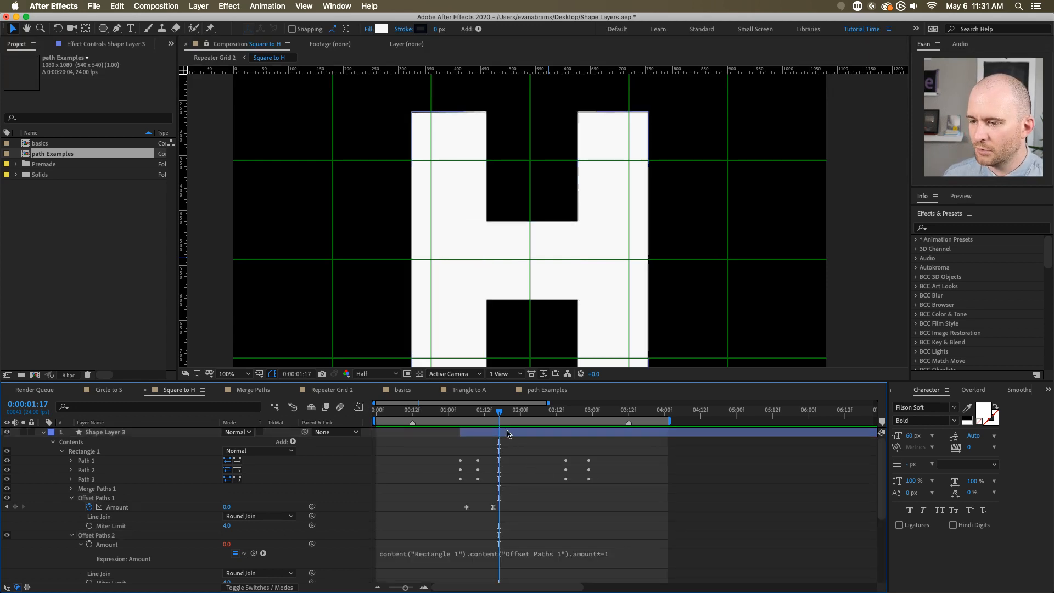
left_click(464, 412)
scroll(507, 313, "down", 1)
key("space")
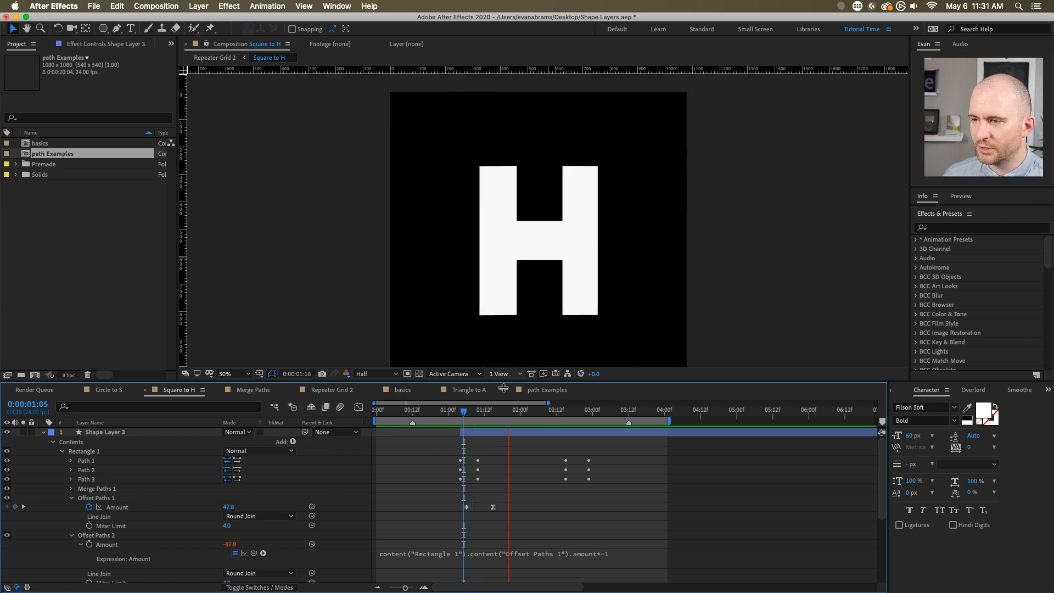
key("space")
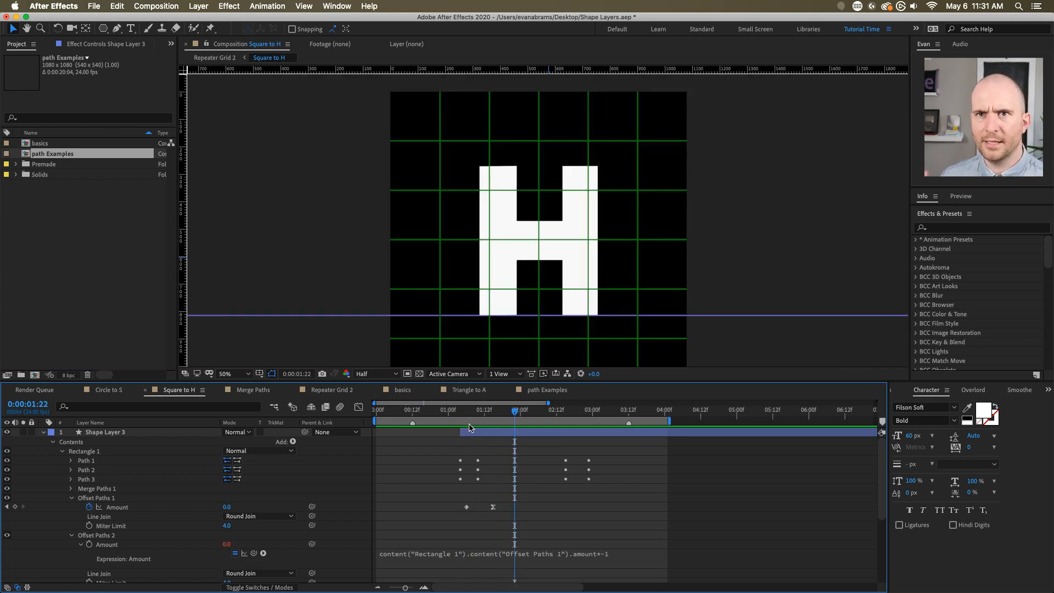
- Collapse both Offset Paths groups, review the operator order below Merge Paths 1, and examine the rounded corners at 0:00:01:08
left_click(469, 428)
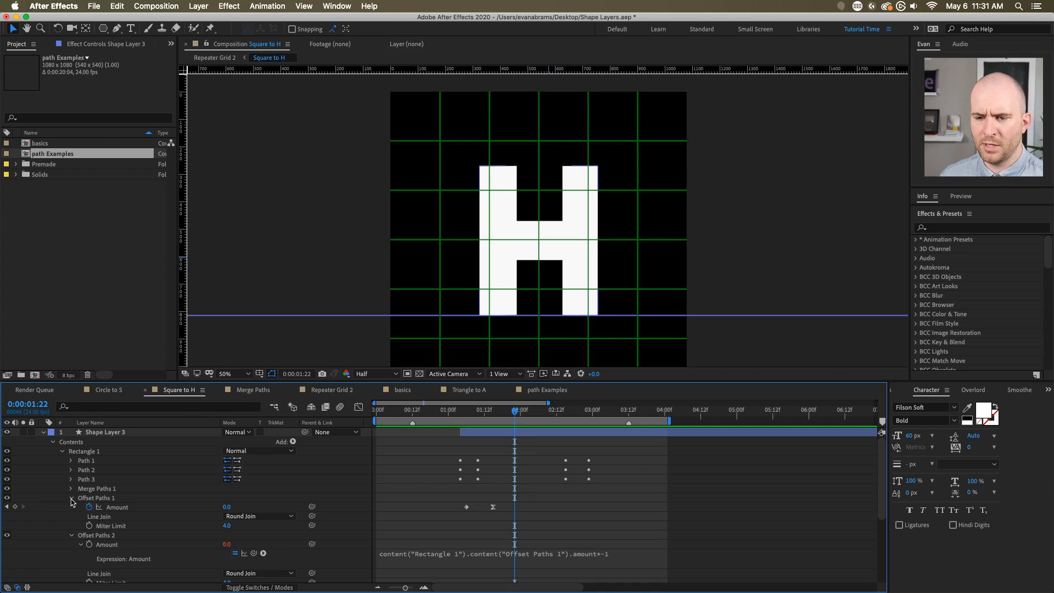
left_click(71, 498)
left_click(71, 507)
left_click(91, 490)
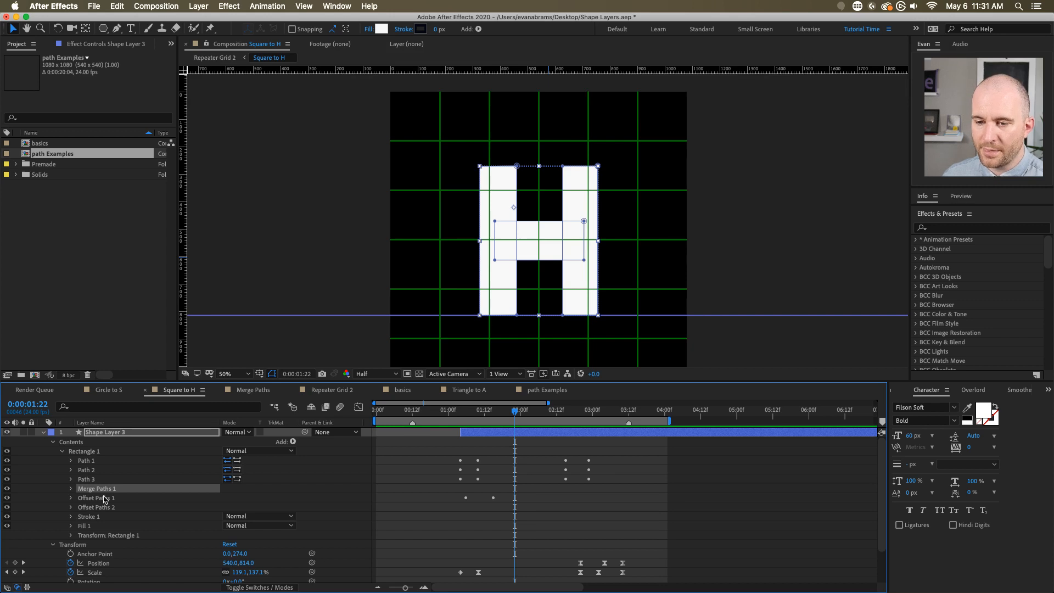
left_click(103, 498)
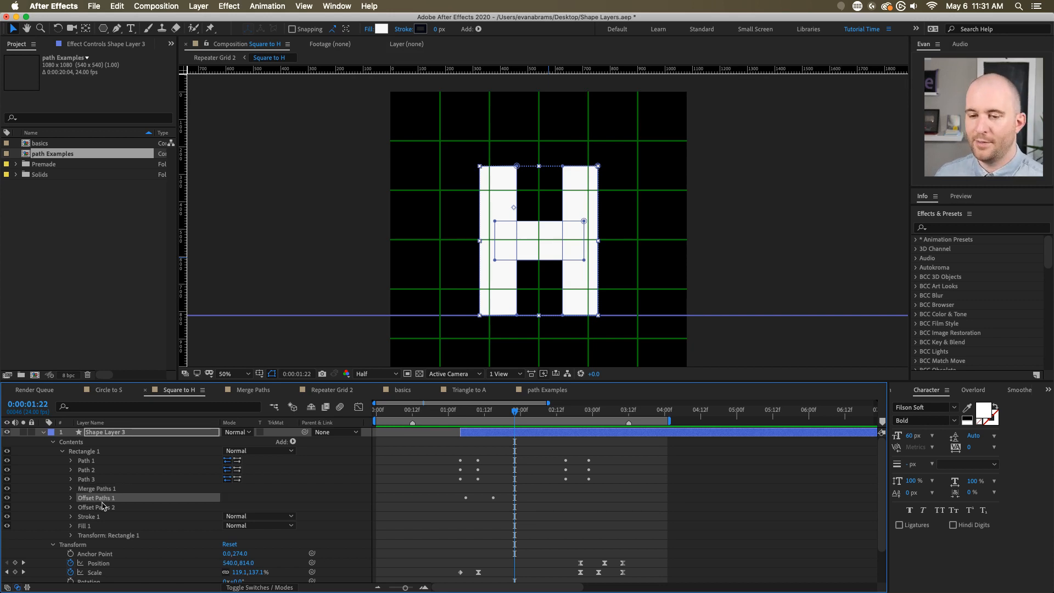
left_click(108, 507)
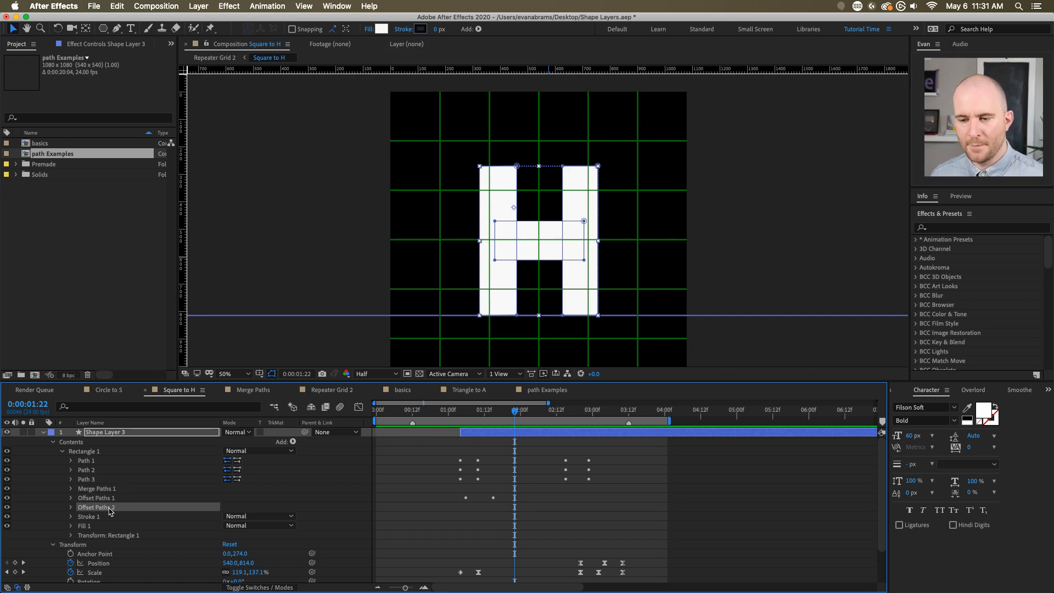
left_click_drag(496, 413, 470, 413)
scroll(547, 255, "up", 2)
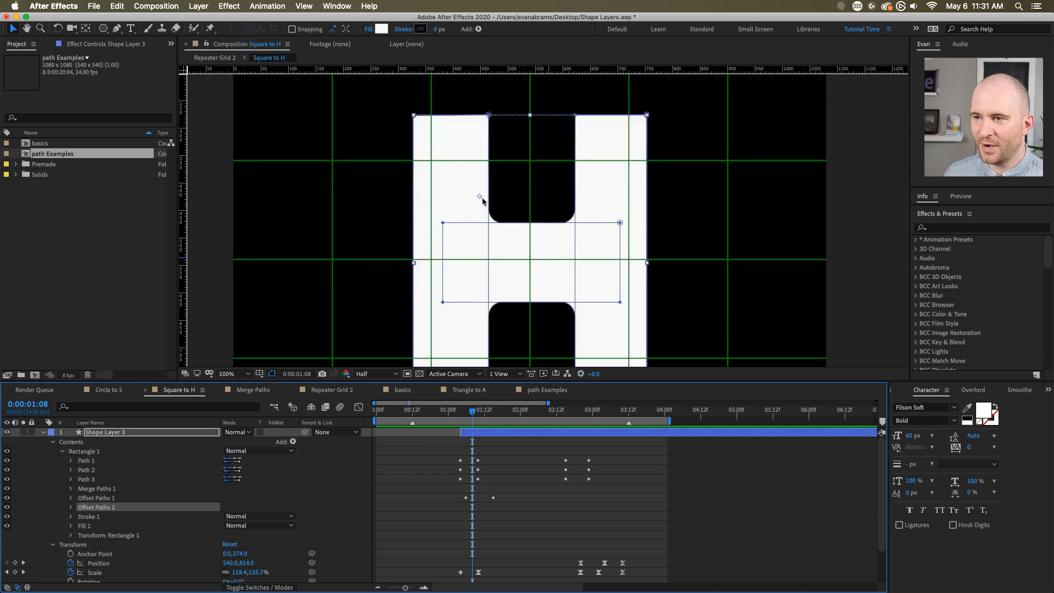
- Give the H shape's Stroke 1 a blue colour and a width of 7 px
left_click(116, 516)
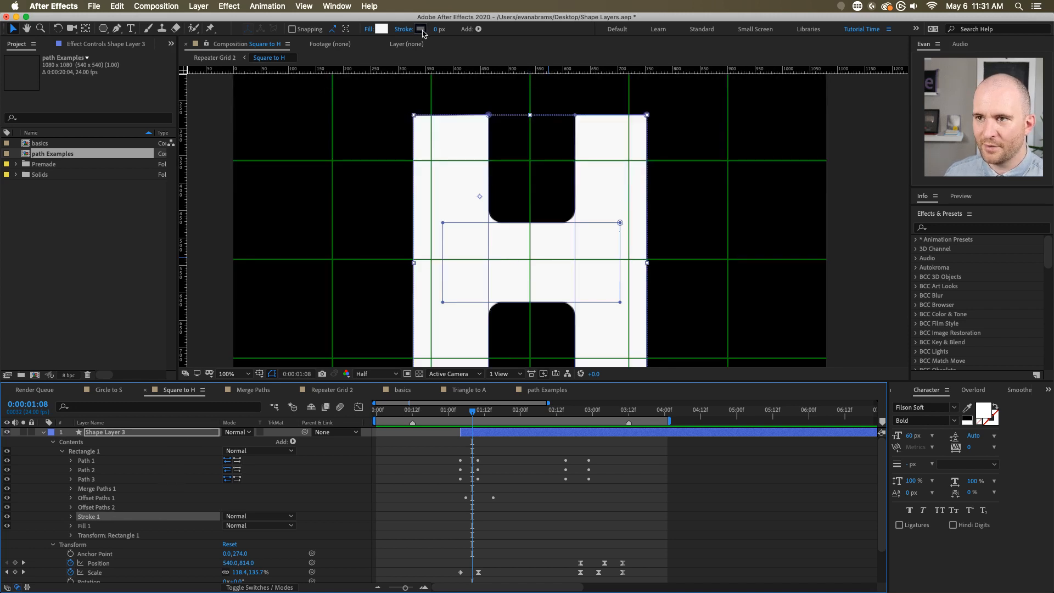
left_click(420, 29)
left_click(300, 238)
left_click(394, 213)
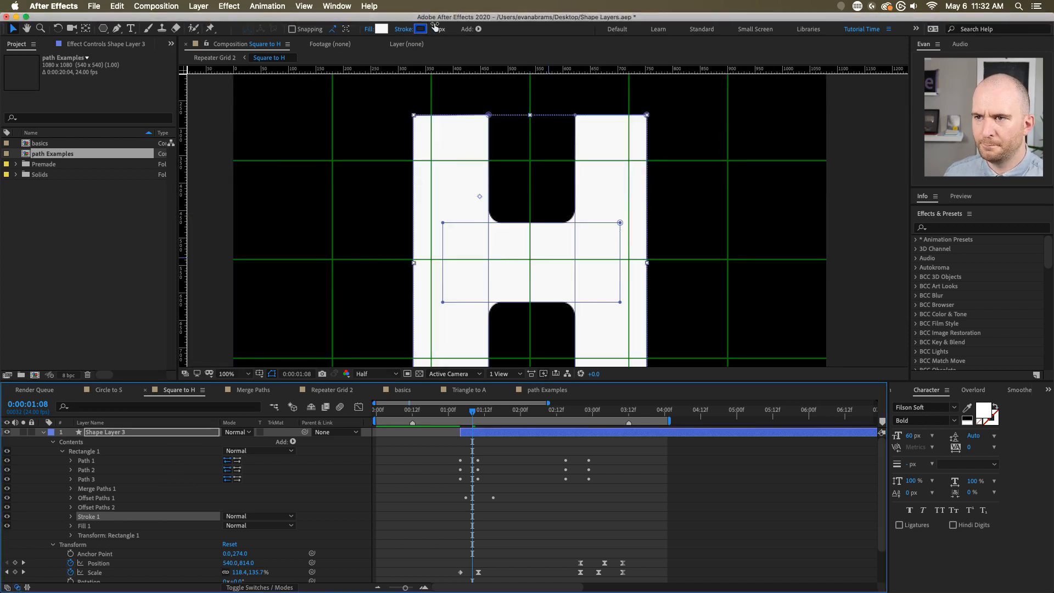
left_click_drag(437, 29, 441, 29)
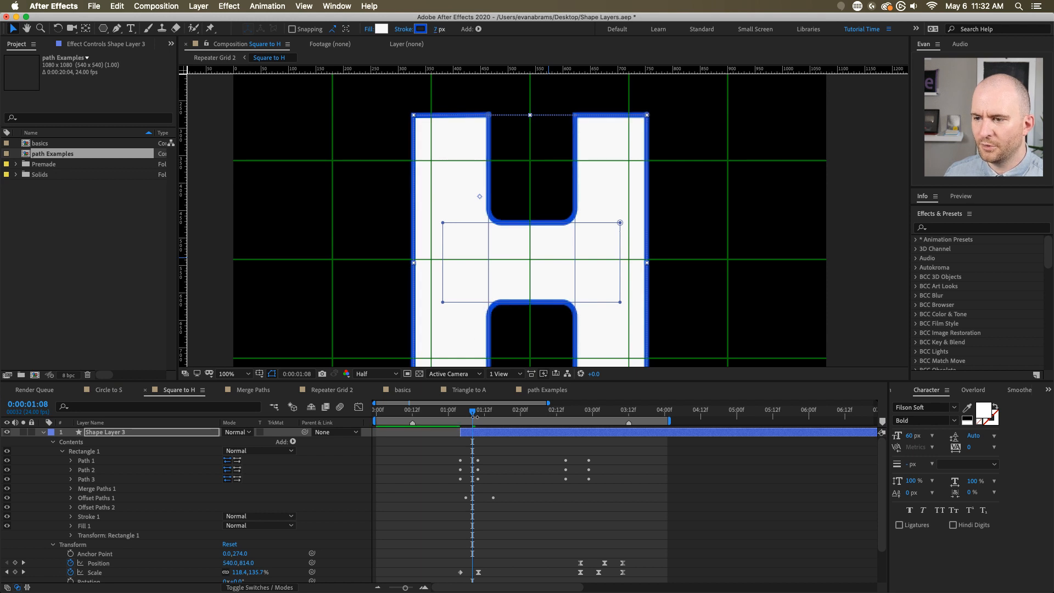
- Play back the outlined H animation with the layer controls hidden and check how the blue stroke follows the rounding corners
mouse_move(472, 411)
left_mouse_down()
mouse_move(496, 416)
mouse_move(464, 416)
left_mouse_up()
scroll(529, 233, "down", 1)
key("shift+super+h")
key("shift+super+h")
key("space")
key("space")
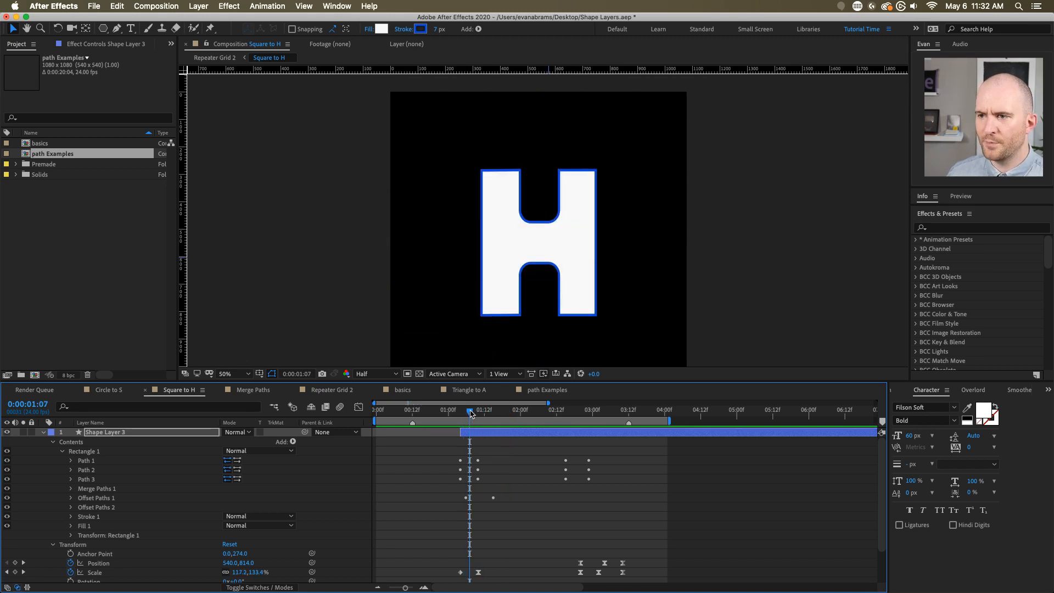
key("space")
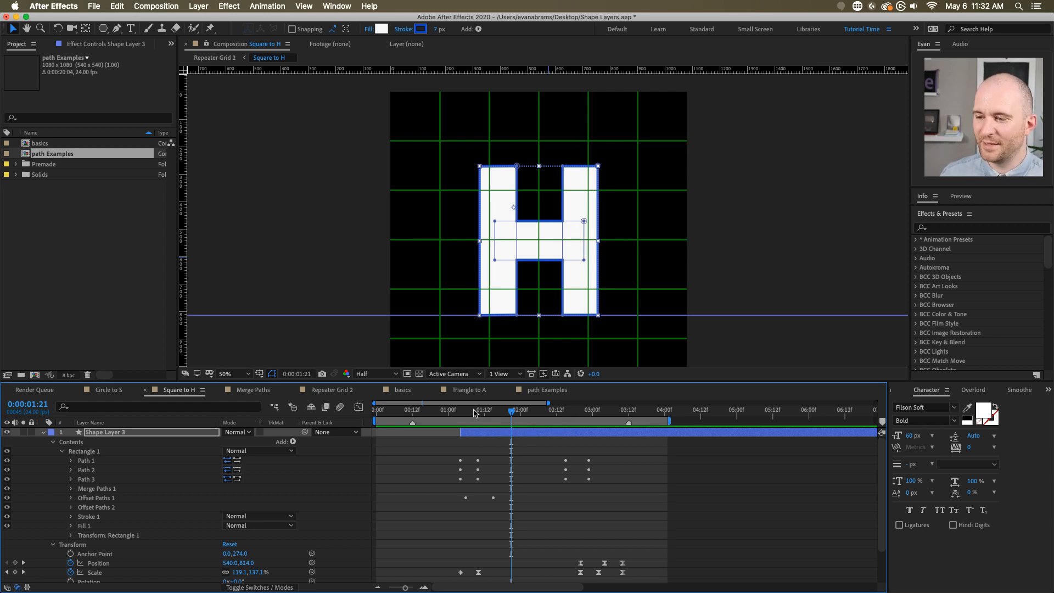
key("space")
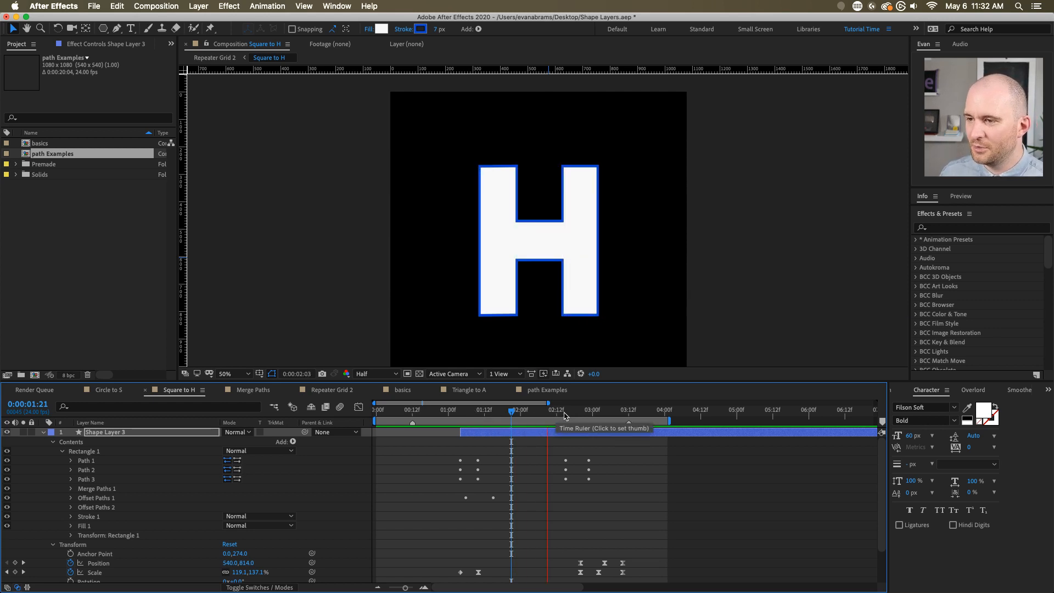
left_click_drag(541, 415, 538, 415)
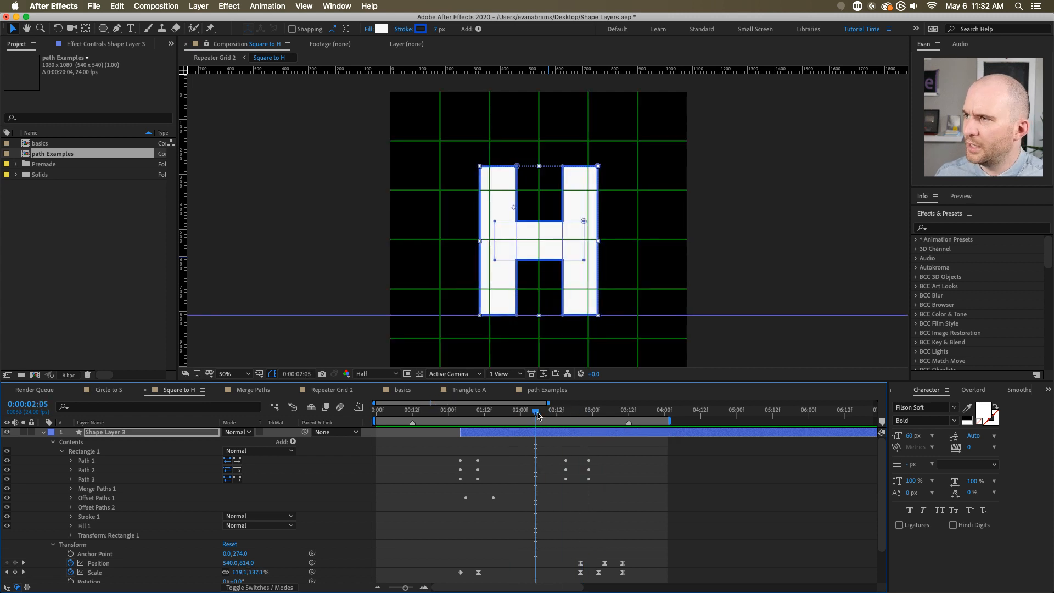
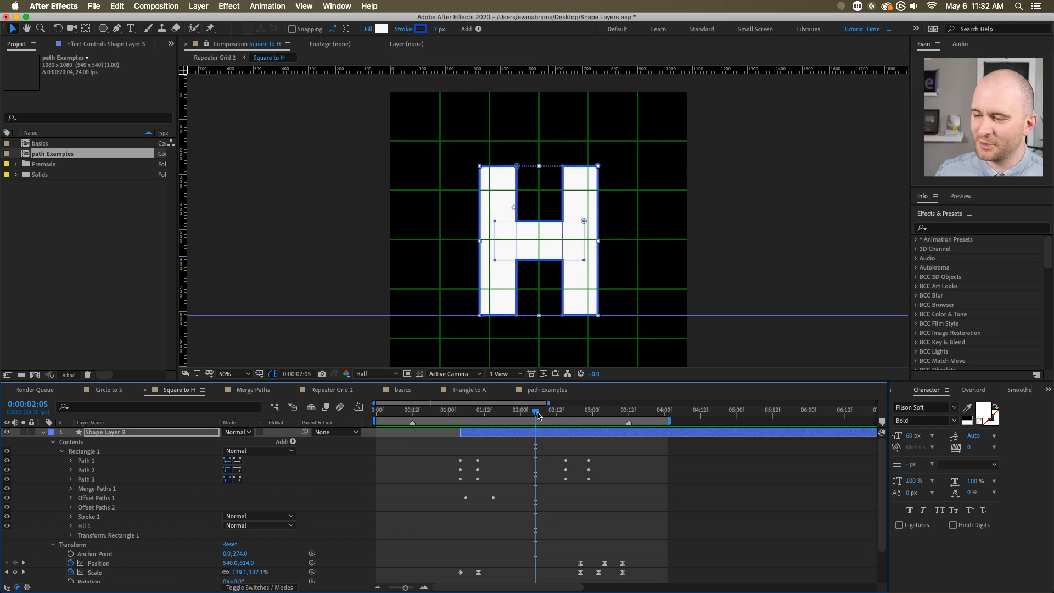
- Create a new 1080 square, 24 fps composition named Depth Attempt
left_click(450, 500)
left_click(107, 250)
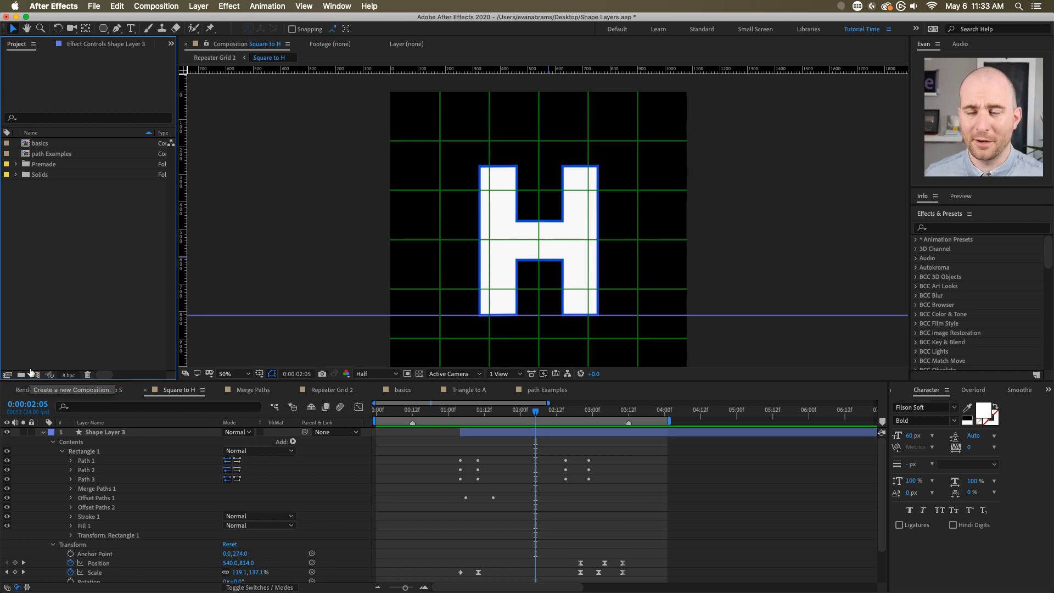
left_click(33, 374)
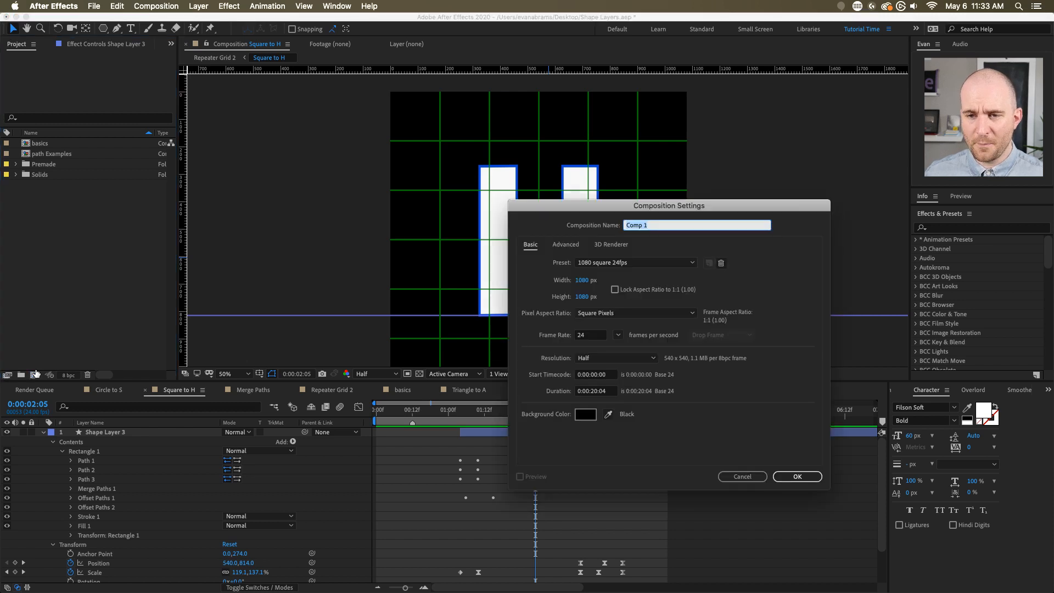
type("Dept")
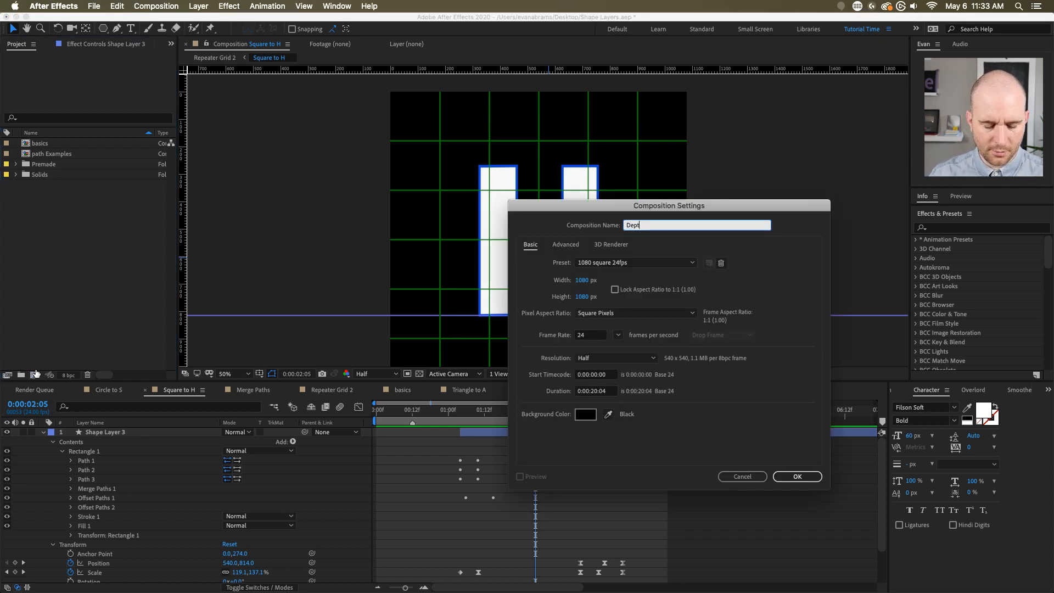
type("h")
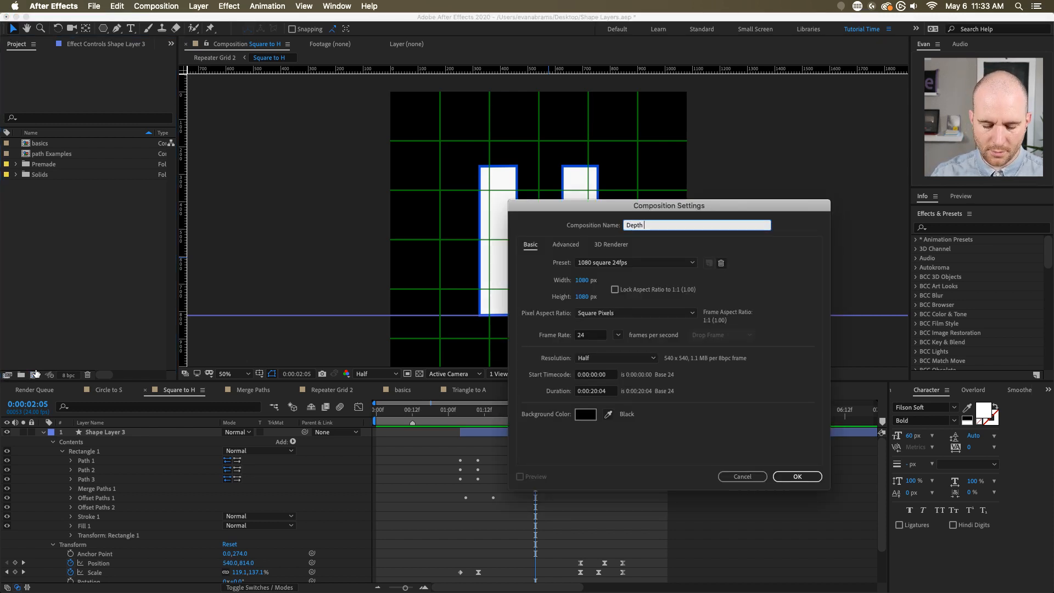
type(" Attempt")
key("Return")
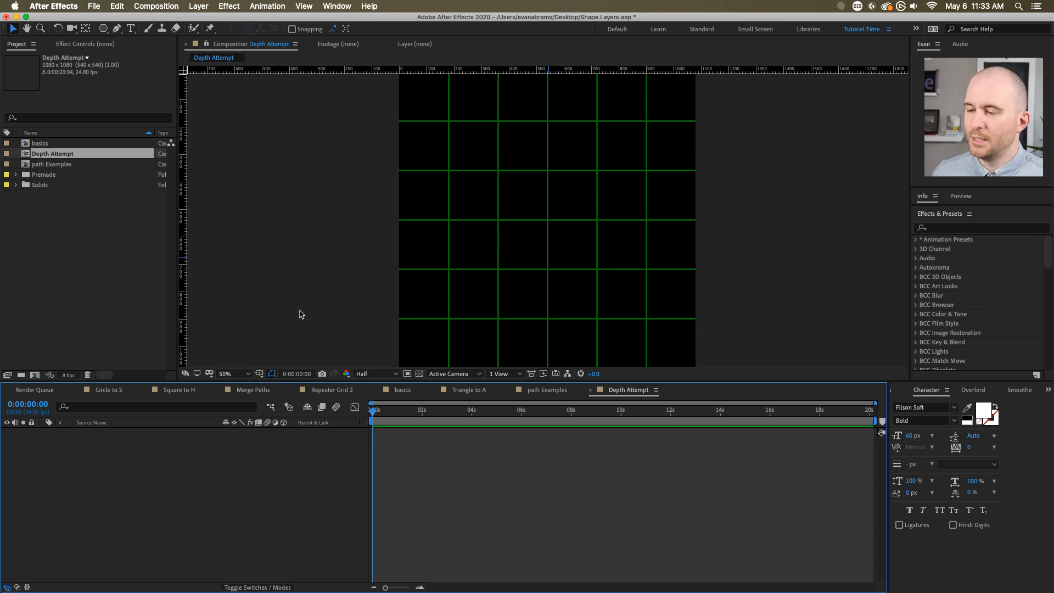
- Add a composition-sized rectangle as a new shape layer in Depth Attempt
left_click(103, 30)
left_click_drag(103, 32, 143, 31)
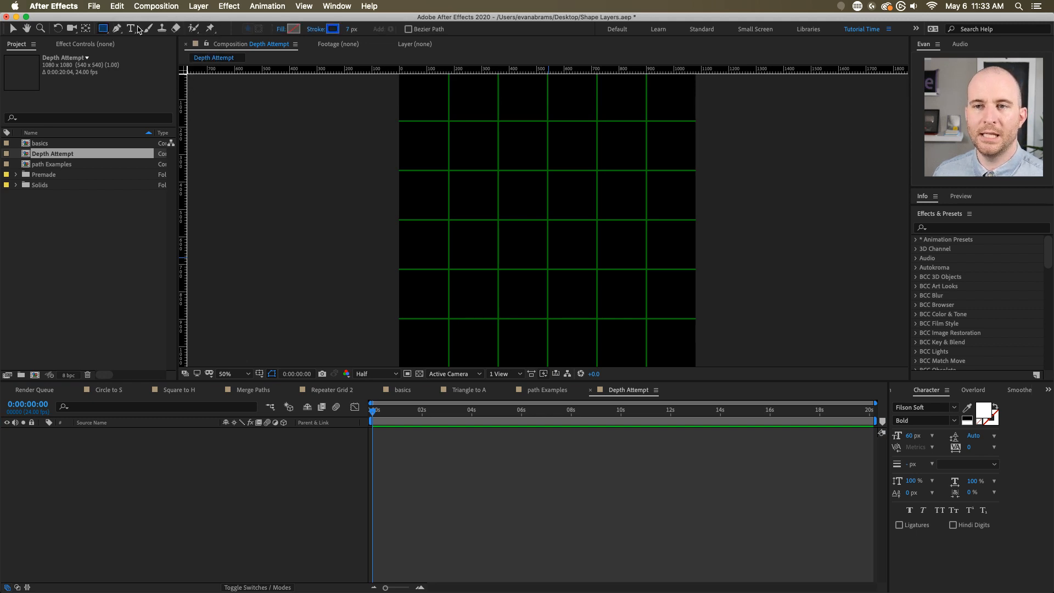
double_click(104, 28)
key("v")
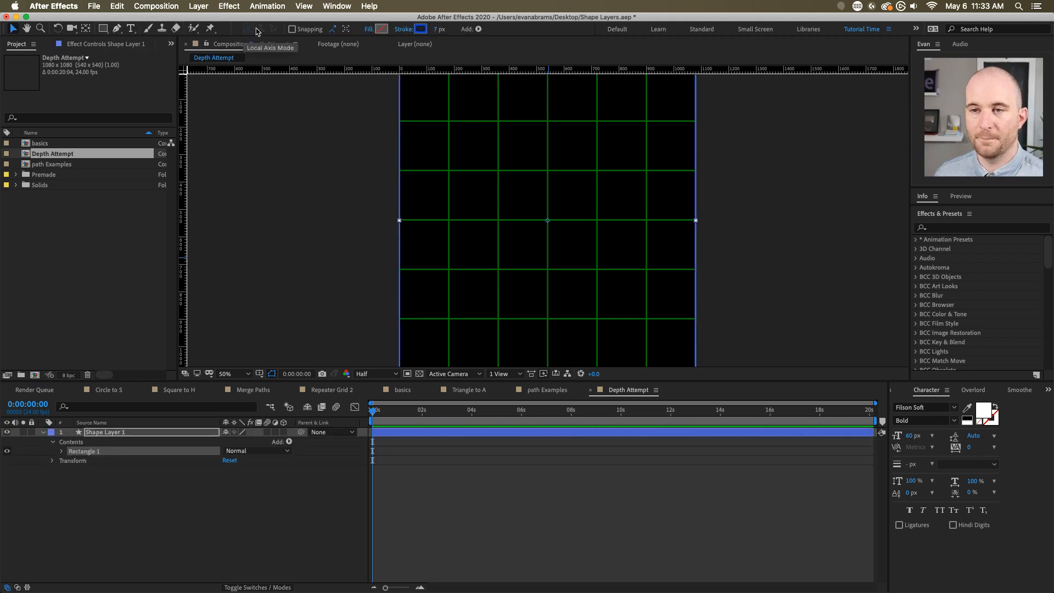
- Switch the rectangle's fill to a solid colour and set it to the light grey EDEDED
left_click(367, 30)
left_click(270, 139)
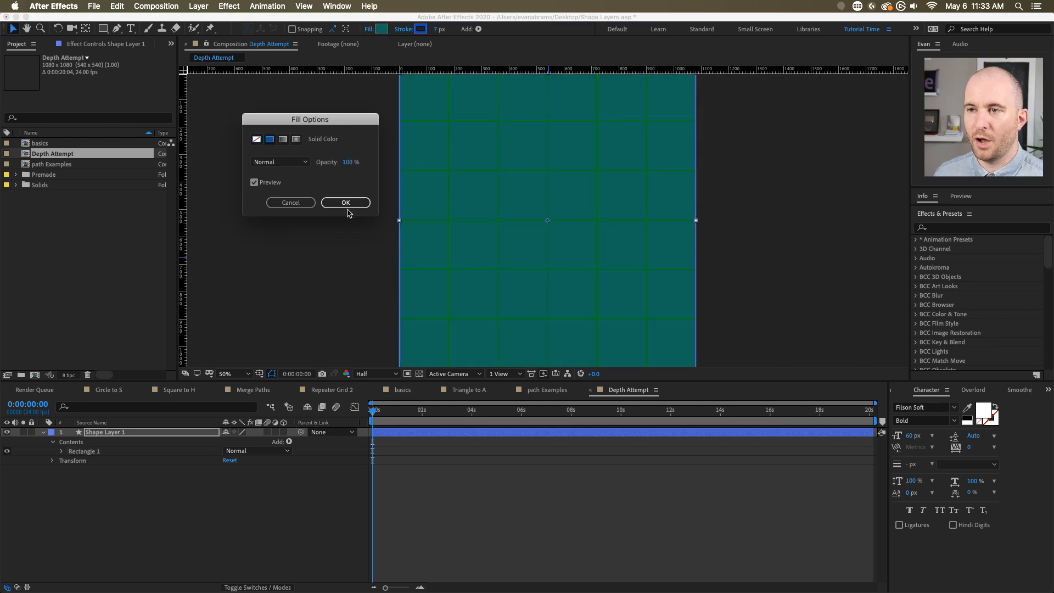
left_click(346, 202)
left_click(381, 29)
left_click_drag(306, 231, 310, 202)
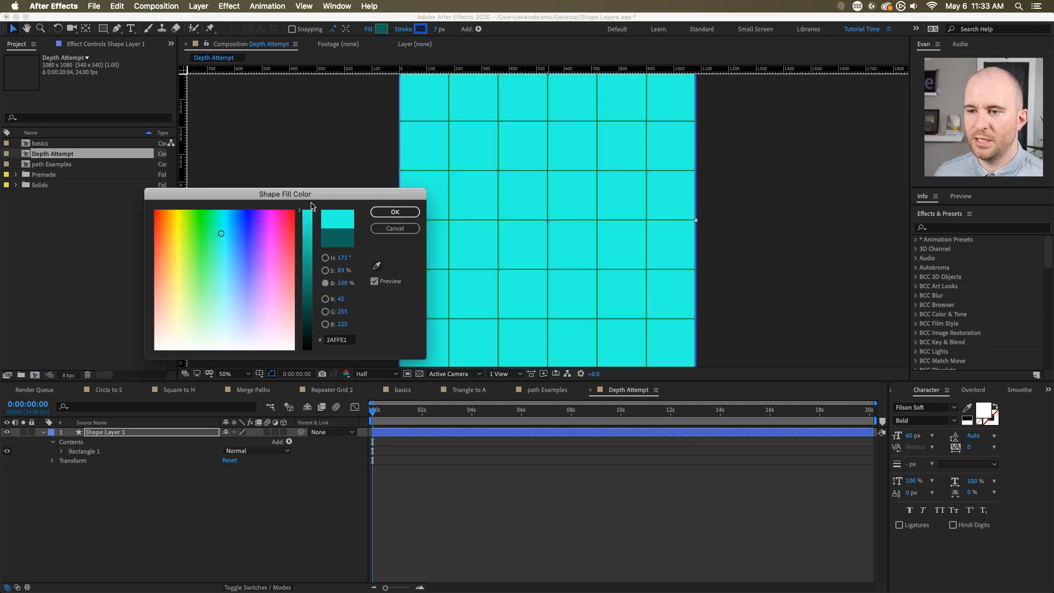
left_click_drag(184, 324, 152, 360)
left_click_drag(311, 210, 310, 215)
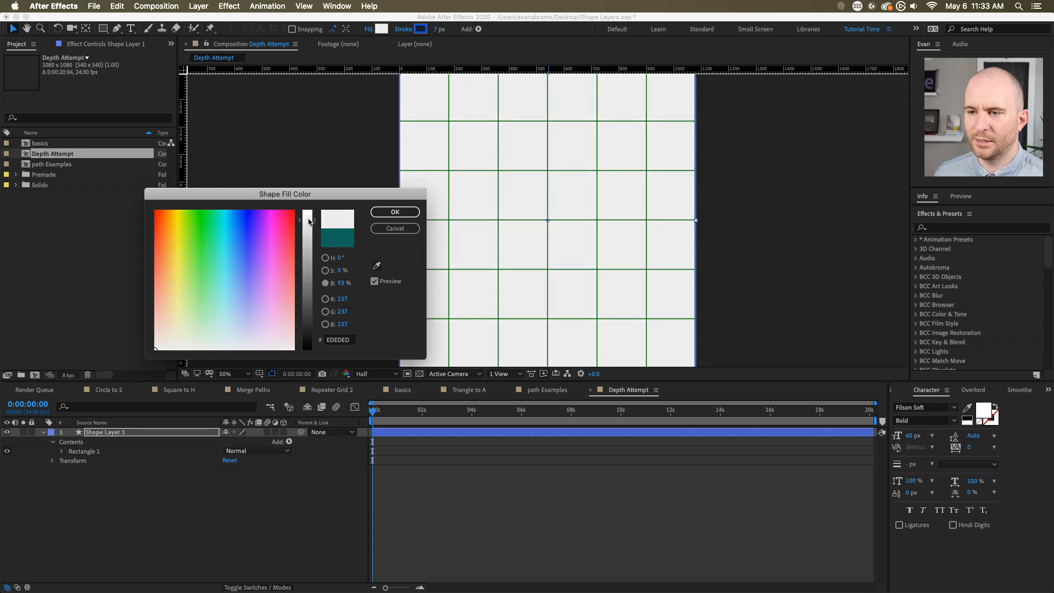
left_click(389, 212)
- Reveal the shape layer's modified properties and reduce the rectangle's size to 365 by 365
left_click_drag(437, 30, 442, 31)
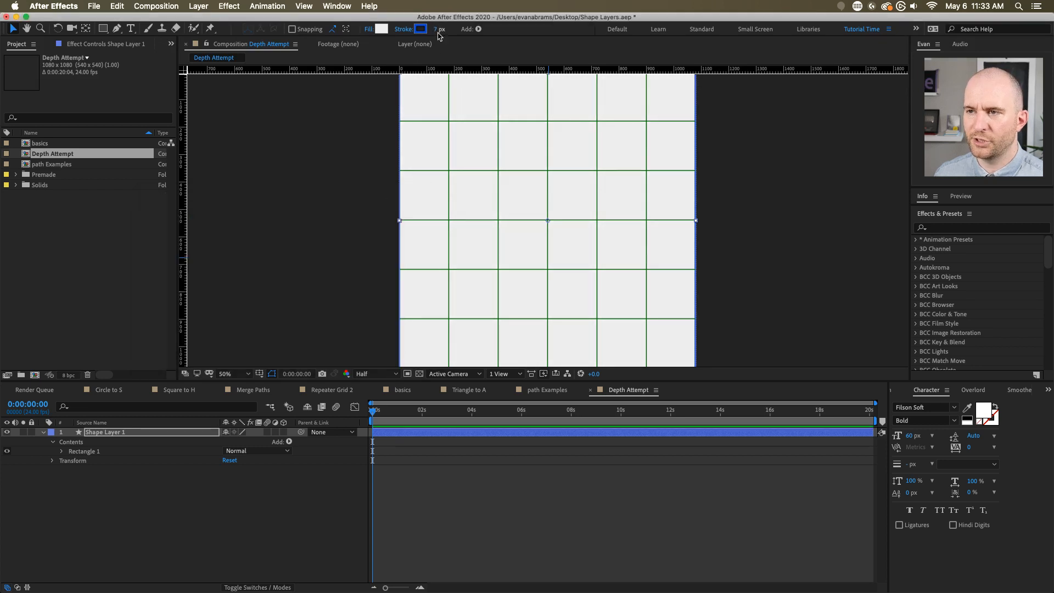
left_click(396, 433)
key("u")
key("u")
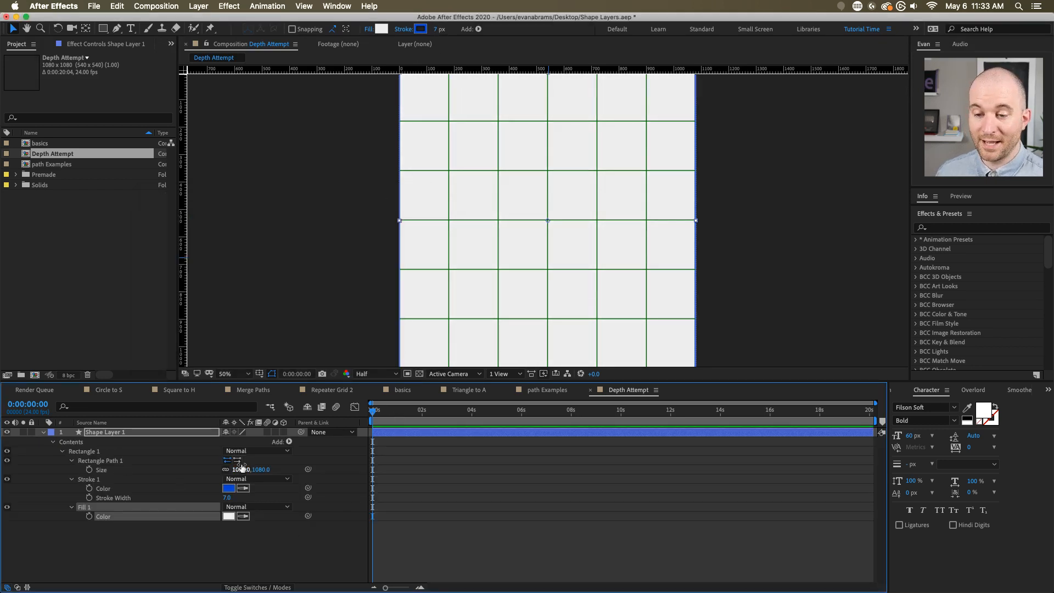
left_click_drag(241, 469, 203, 474)
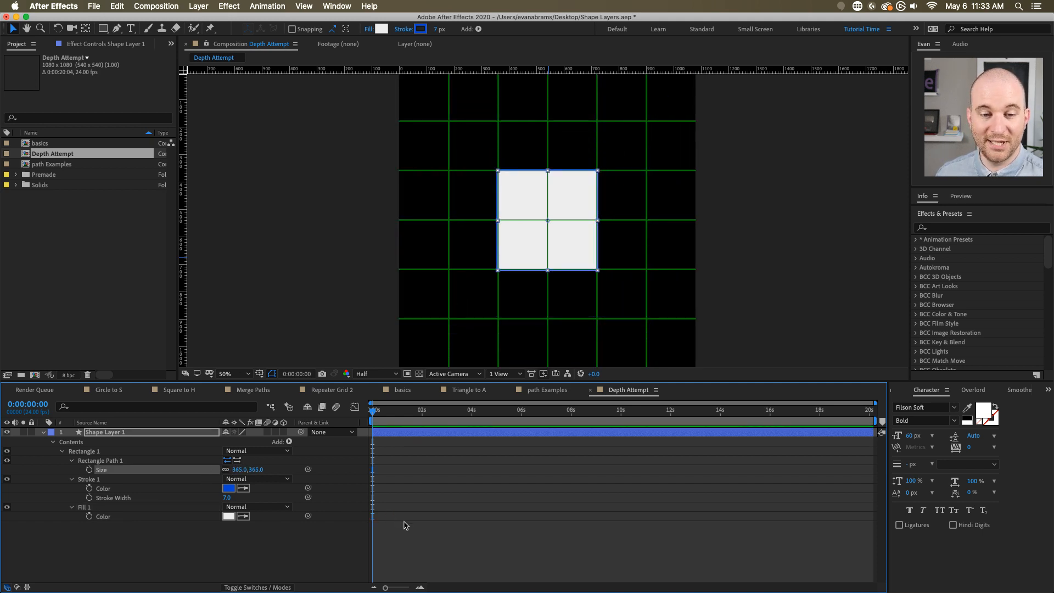
- Turn off the proportional grid overlay and select the square's shape layer
left_click(404, 525)
left_click(259, 374)
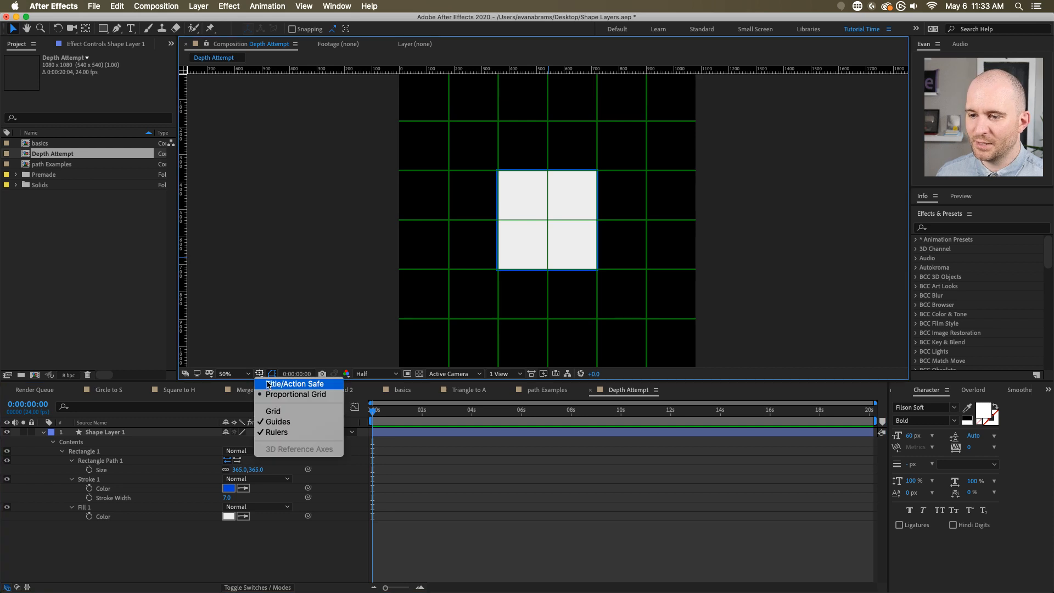
left_click(294, 394)
left_click(580, 228)
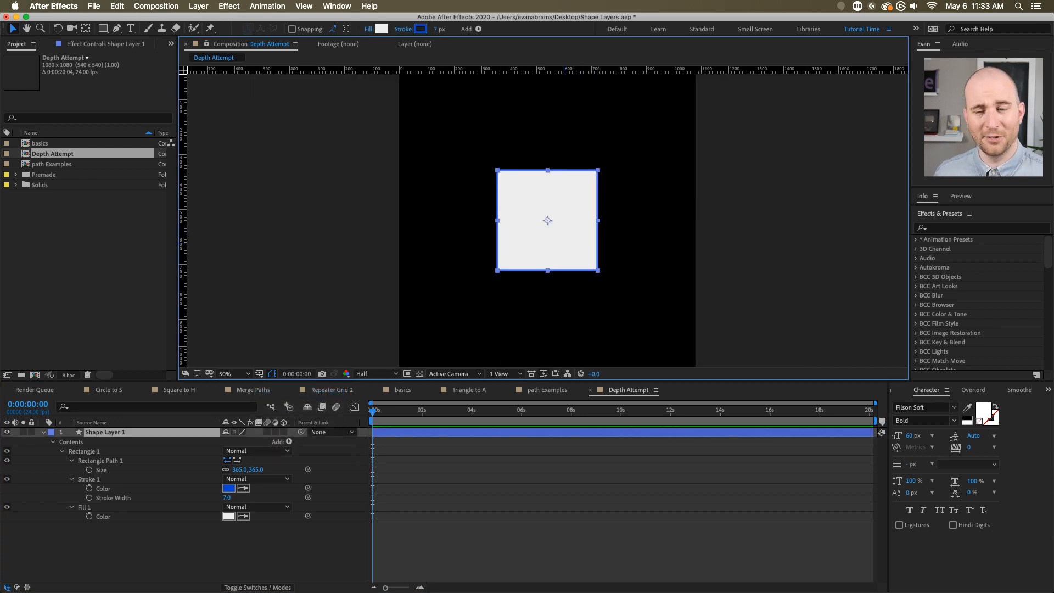
- Rename the square's shape layer as Face
left_click(124, 433)
key("Return")
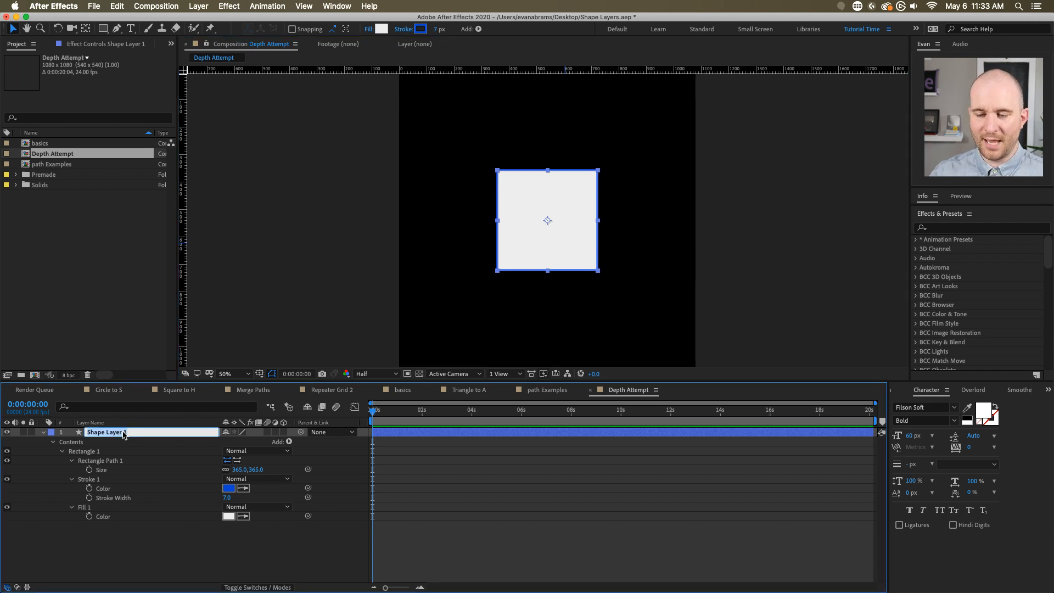
type("Face")
key("Return")
- Try a duplicate of the Face layer named Side and remove that duplicate
key("ctrl+d")
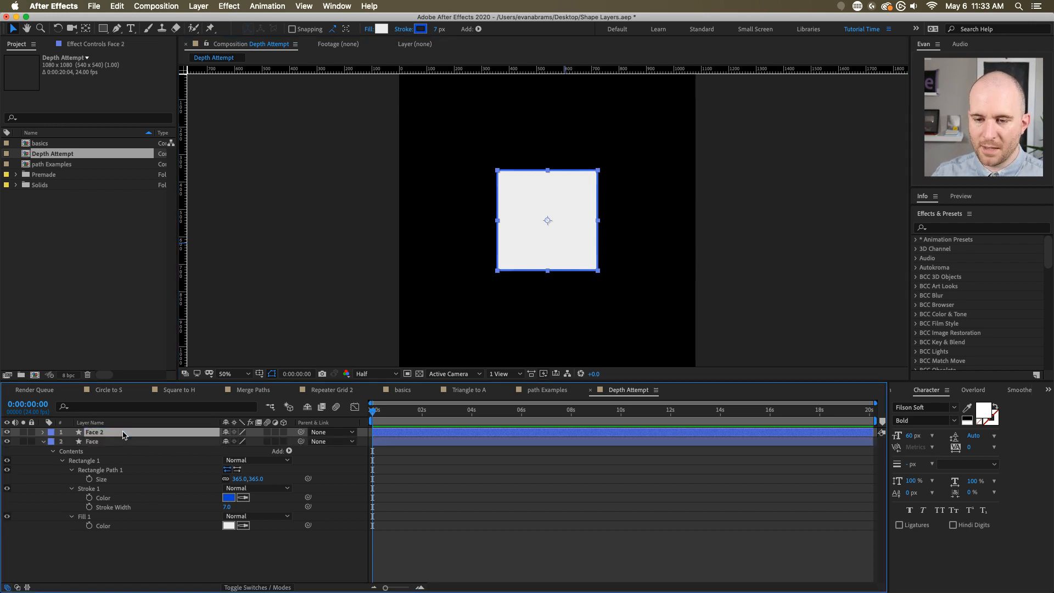
key("Return")
type("Side")
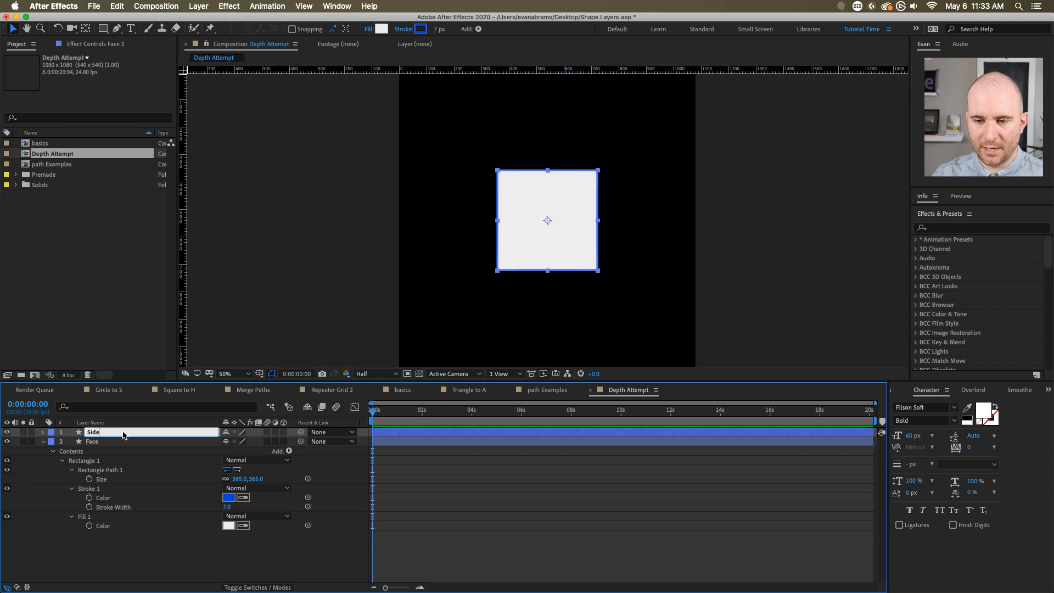
key("Return")
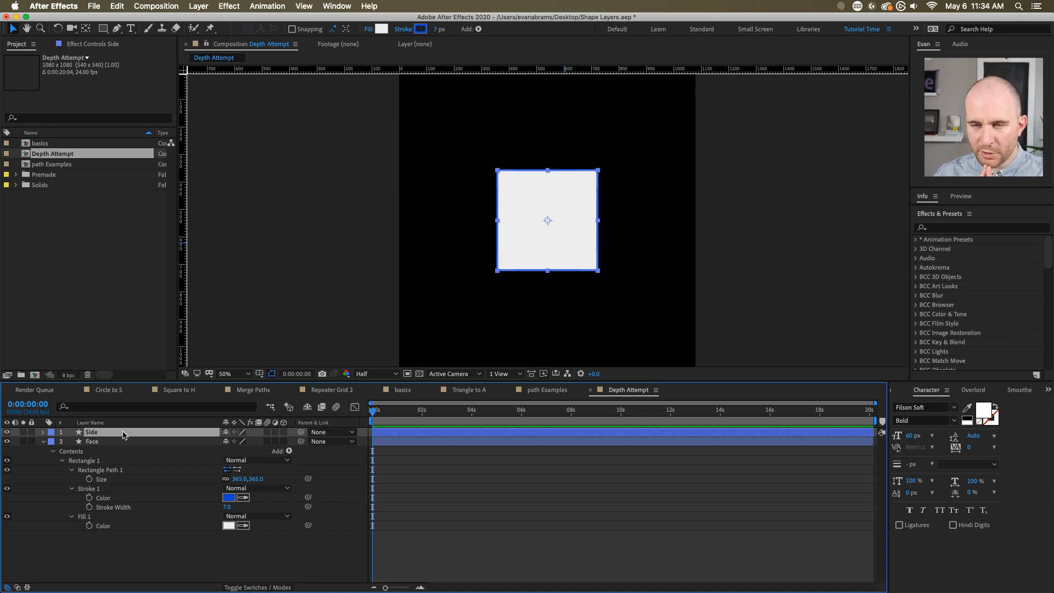
key("Delete")
- Collapse the Rectangle 1 group and rename the square's shape layer as 3d box
left_click(94, 433)
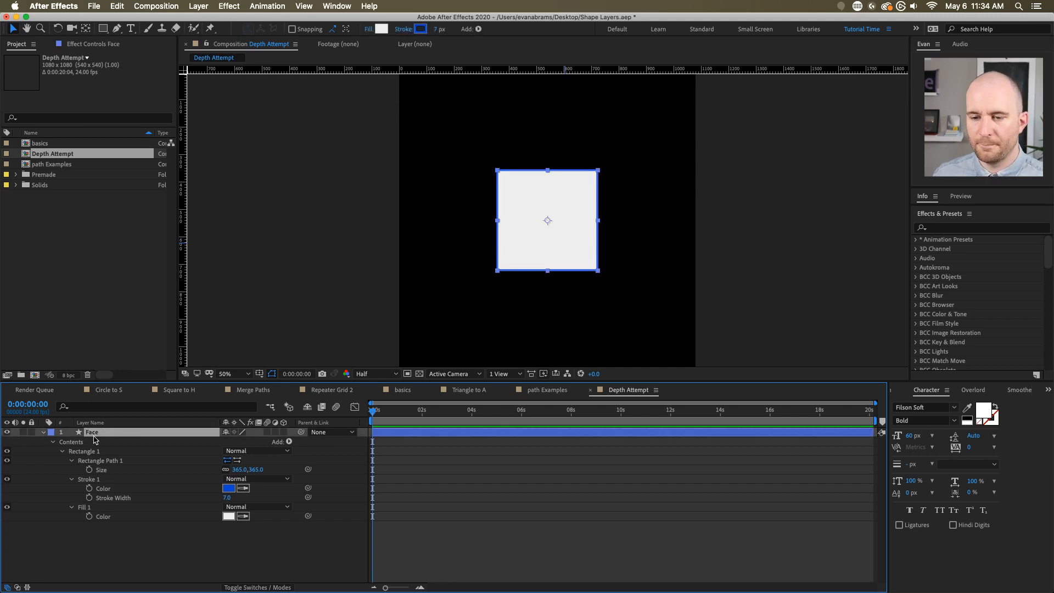
left_click(62, 452)
key("Return")
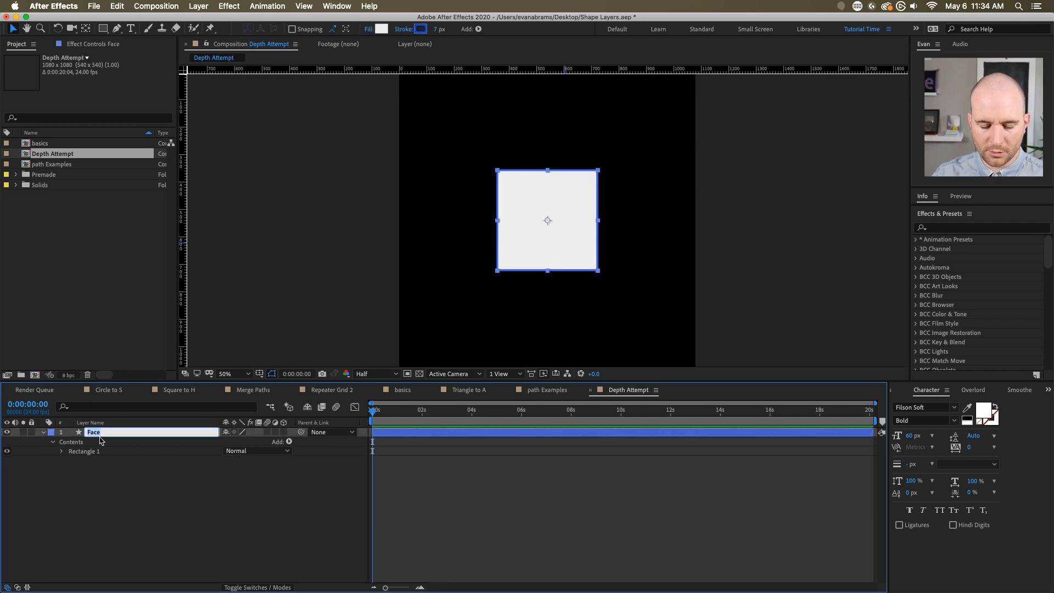
type("3d box")
key("Return")
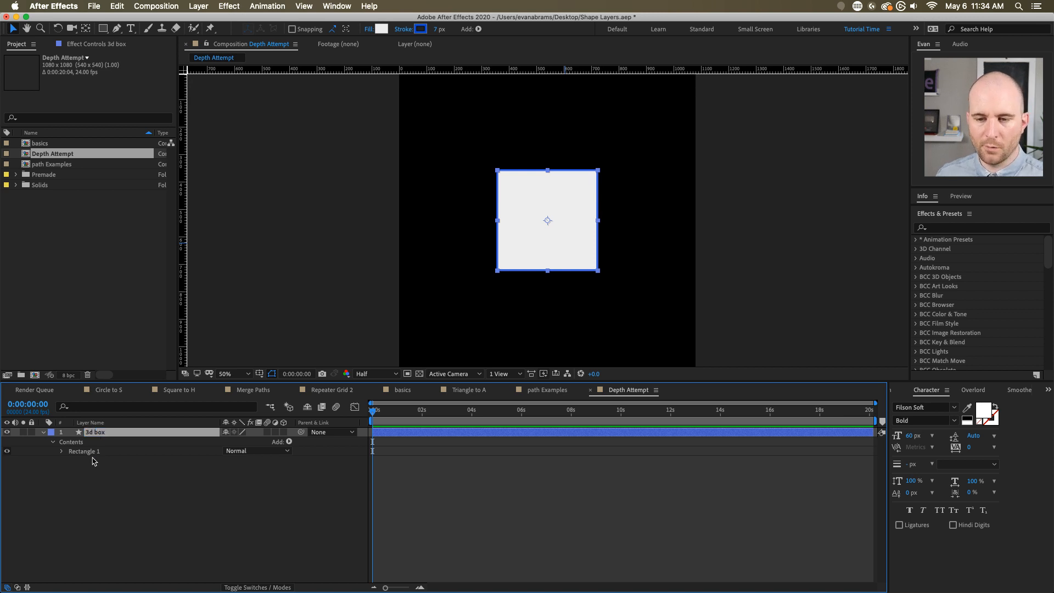
- Expand the Rectangle 1 group and collapse its path, stroke and fill properties
left_click(61, 451)
left_click(72, 460)
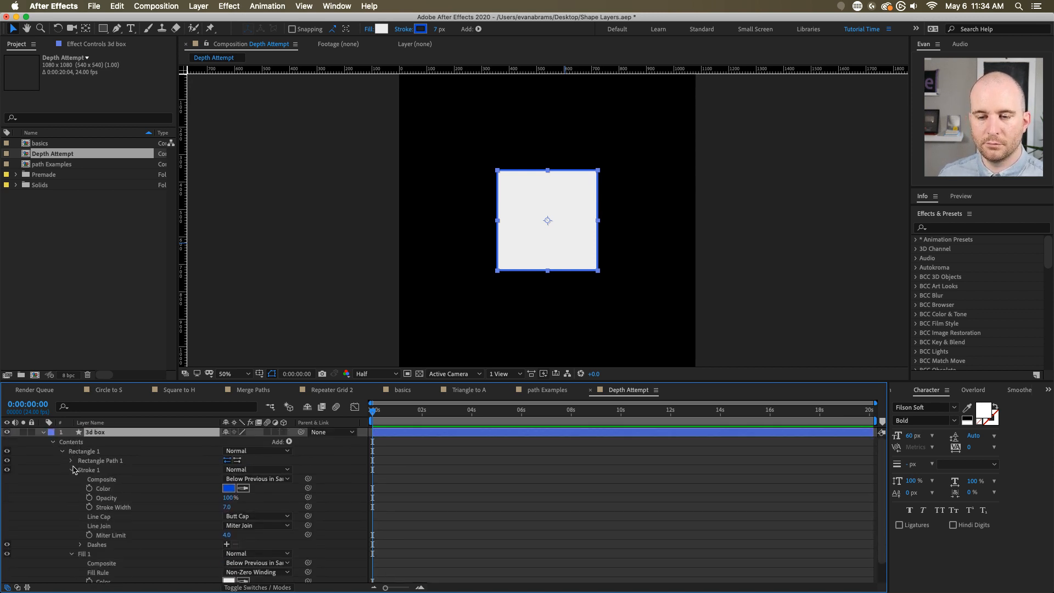
left_click(71, 470)
left_click(71, 480)
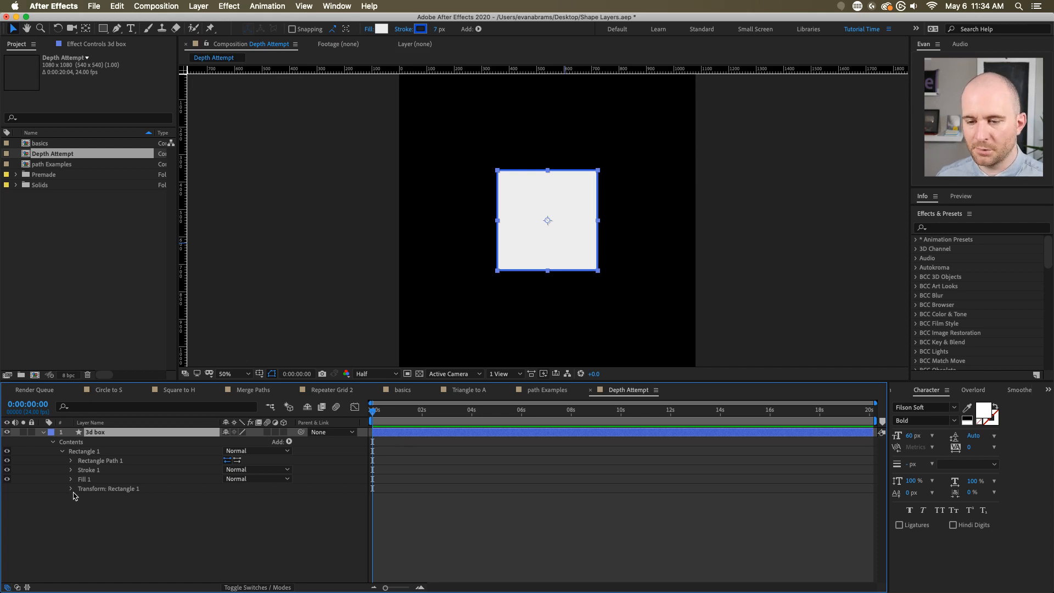
- Try duplicating the rectangle path inside the Rectangle 1 group
left_click(121, 461)
key("super+d")
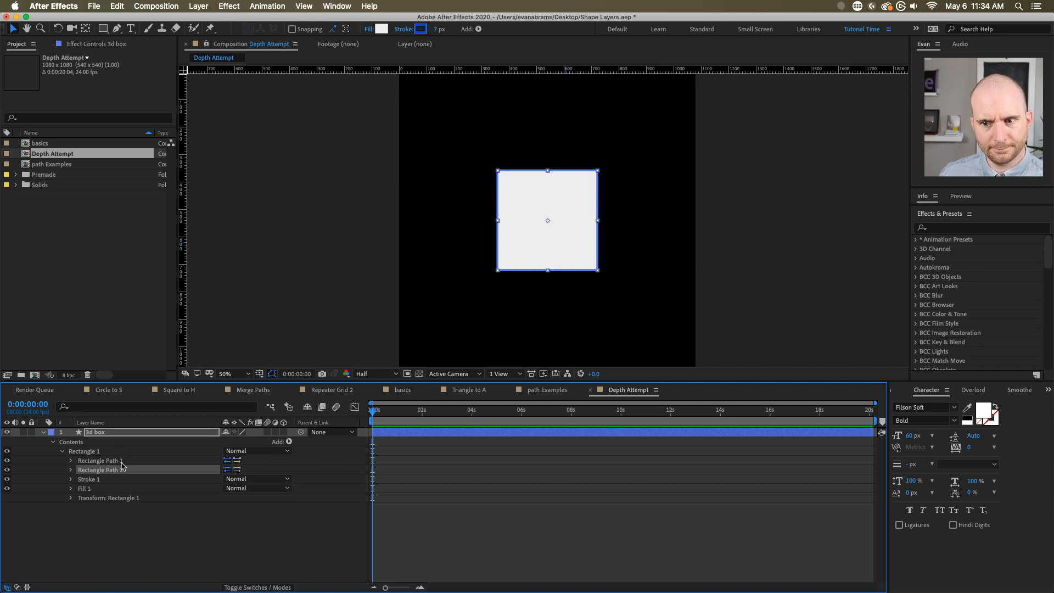
key("super+z")
- Duplicate the whole Rectangle 1 group inside the 3d box layer and collapse the original group
left_click(105, 453)
key("super+d")
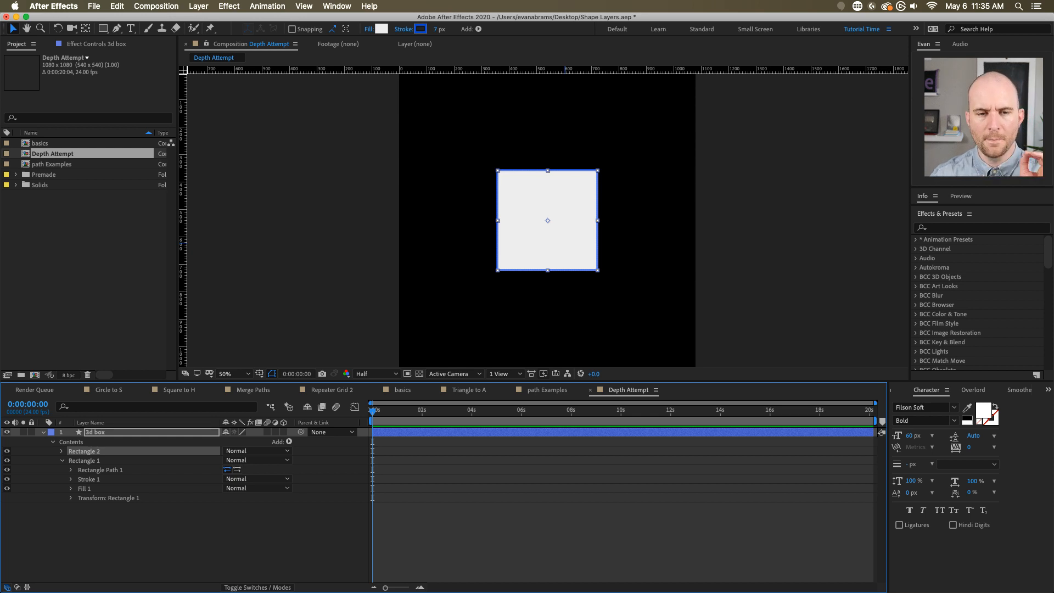
left_click(354, 504)
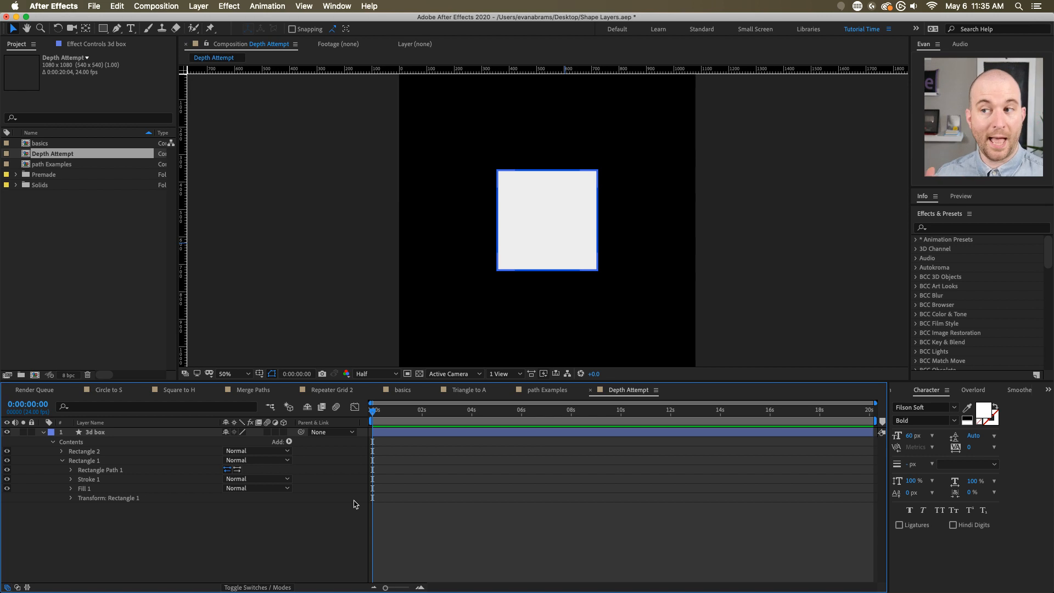
left_click(62, 460)
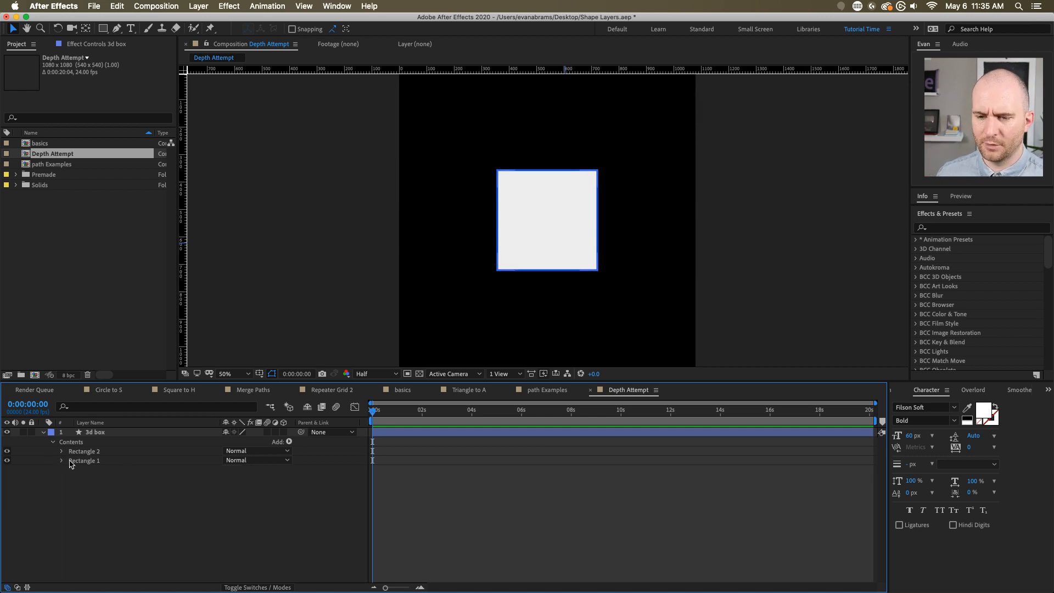
left_click(81, 460)
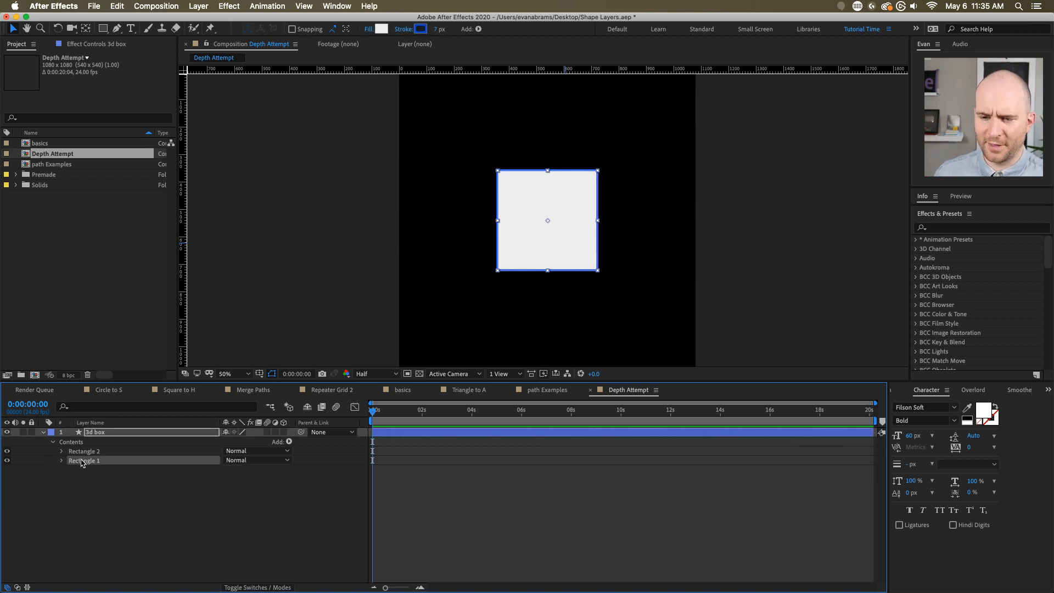
left_click(158, 514)
- Create a new 1080 square 24fps composition named Rotate Paths
left_click(64, 212)
left_click(36, 375)
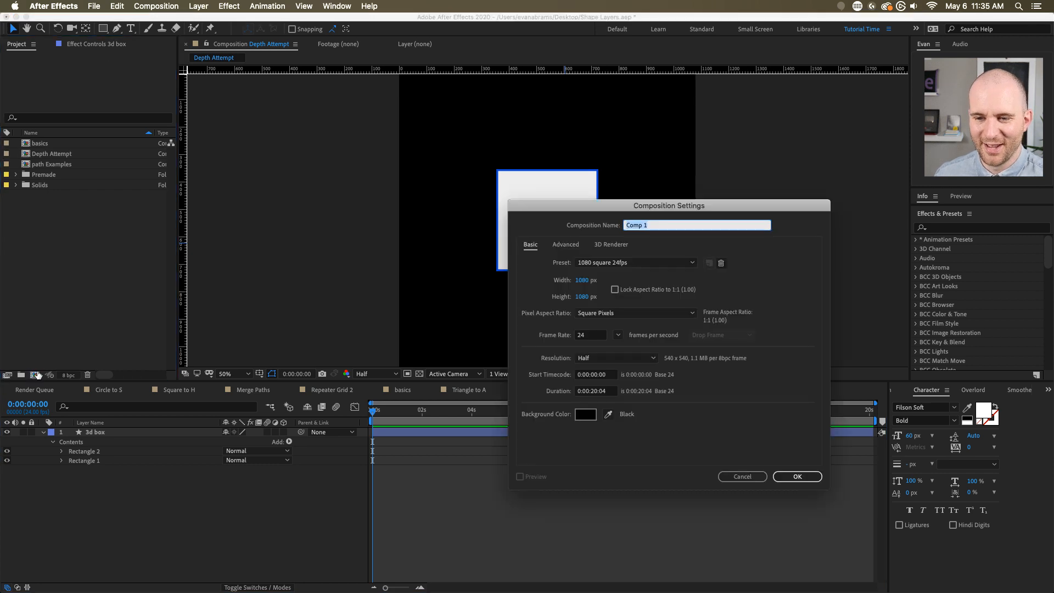
type("Rotate")
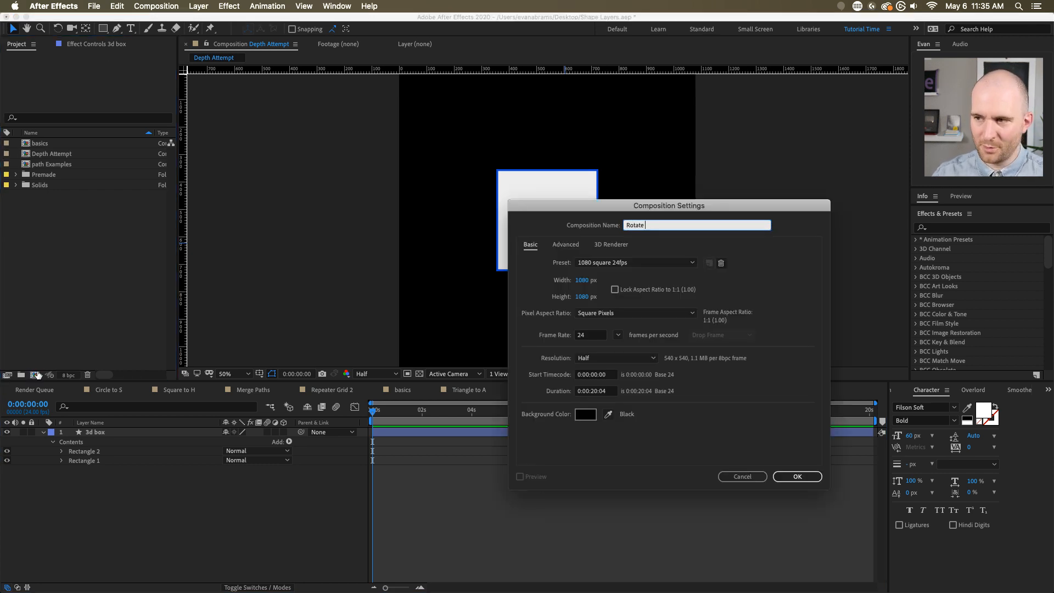
type(" Paths")
key("Return")
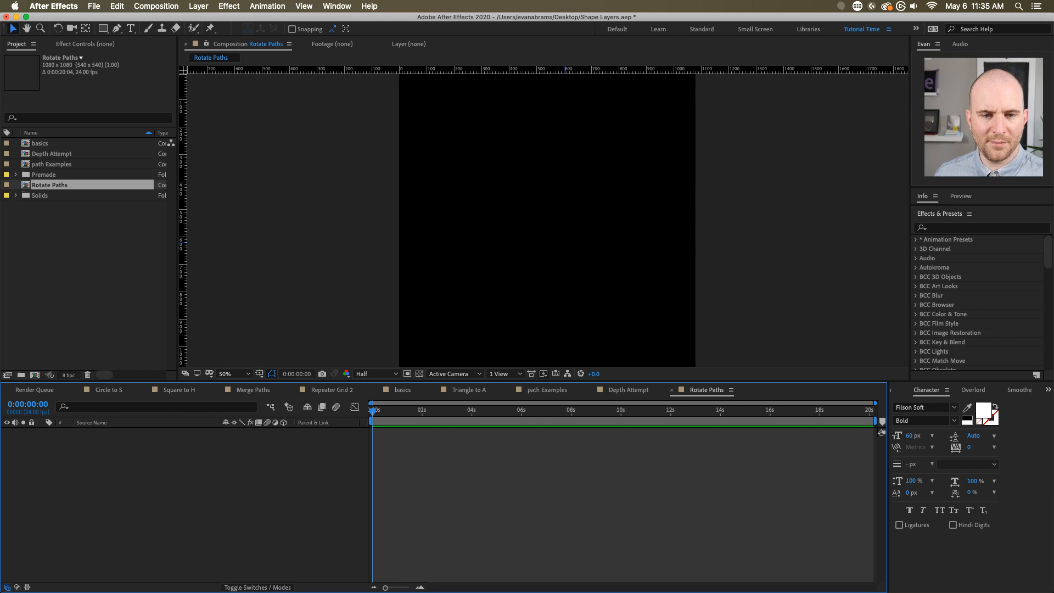
- Add a composition-sized rectangle as a shape layer in Rotate Paths and scale its size down to a smaller centred square
left_click(452, 226)
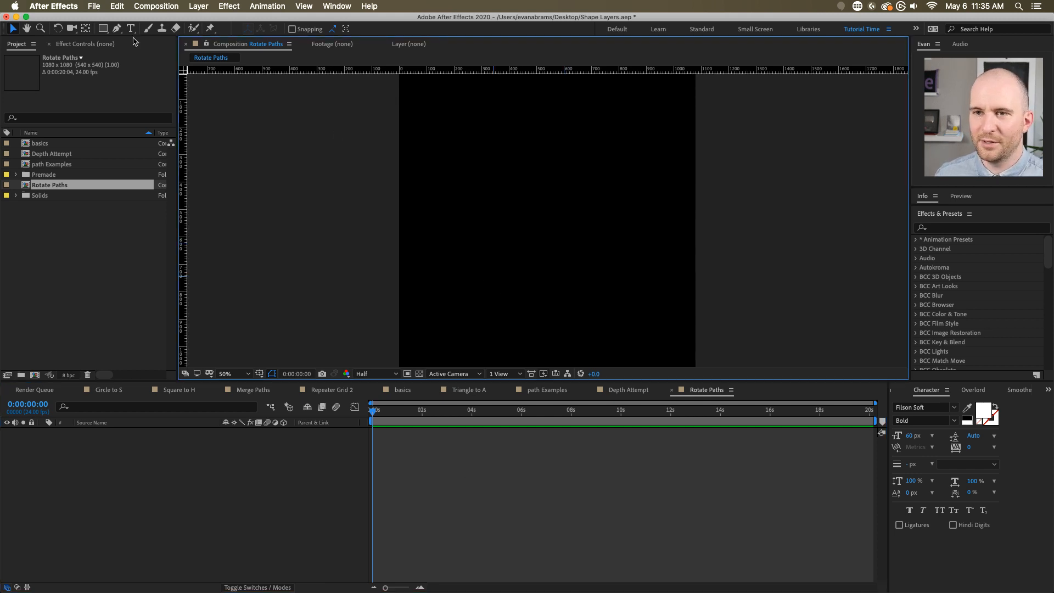
double_click(103, 28)
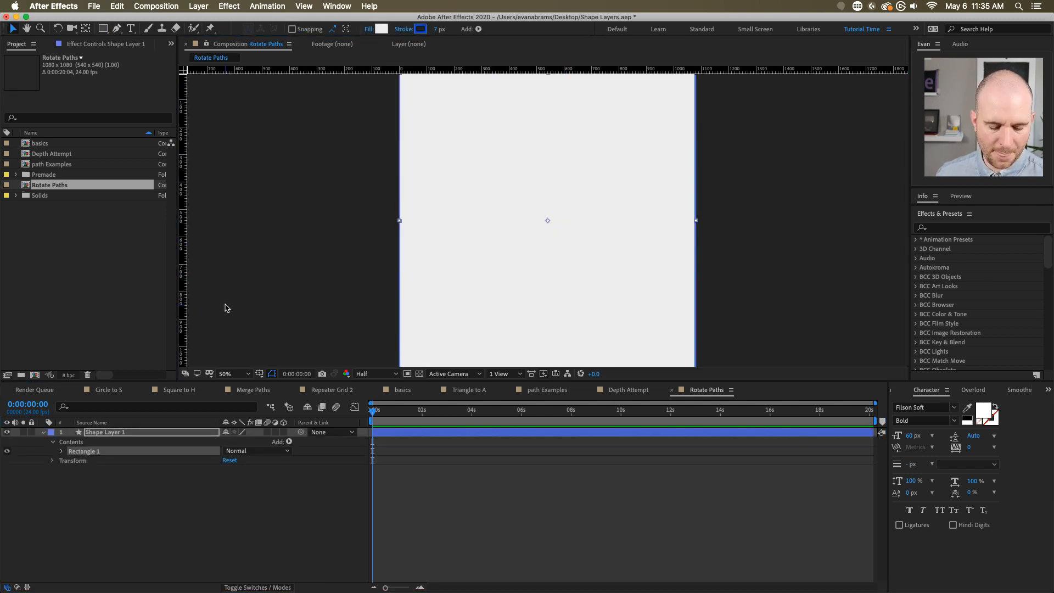
left_click_drag(244, 469, 168, 565)
- Convert the square's parametric rectangle path to a Bezier path and reveal its Path property
left_click(72, 461)
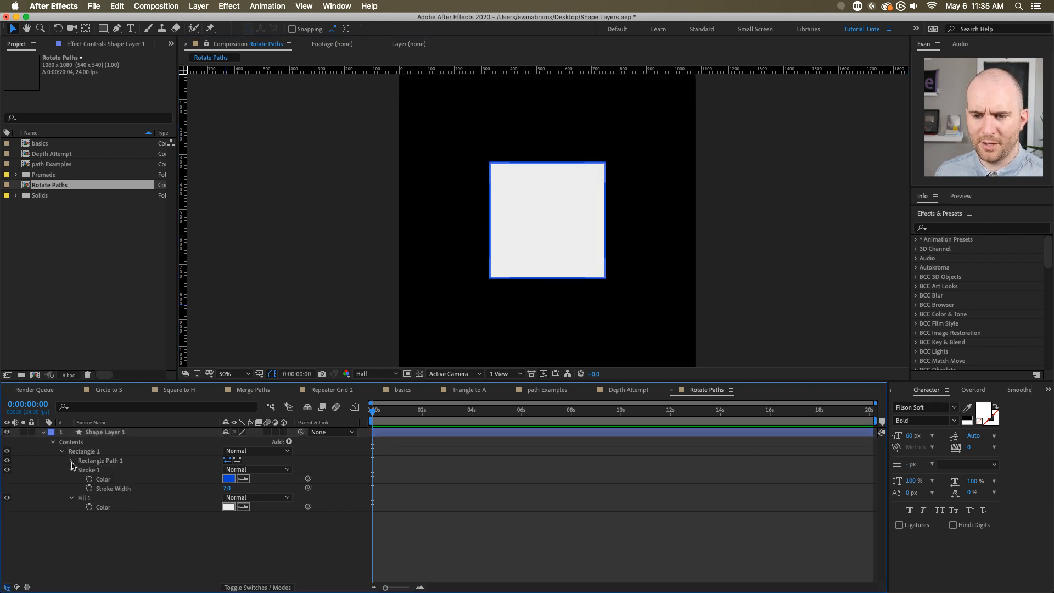
right_click(96, 462)
left_click(122, 495)
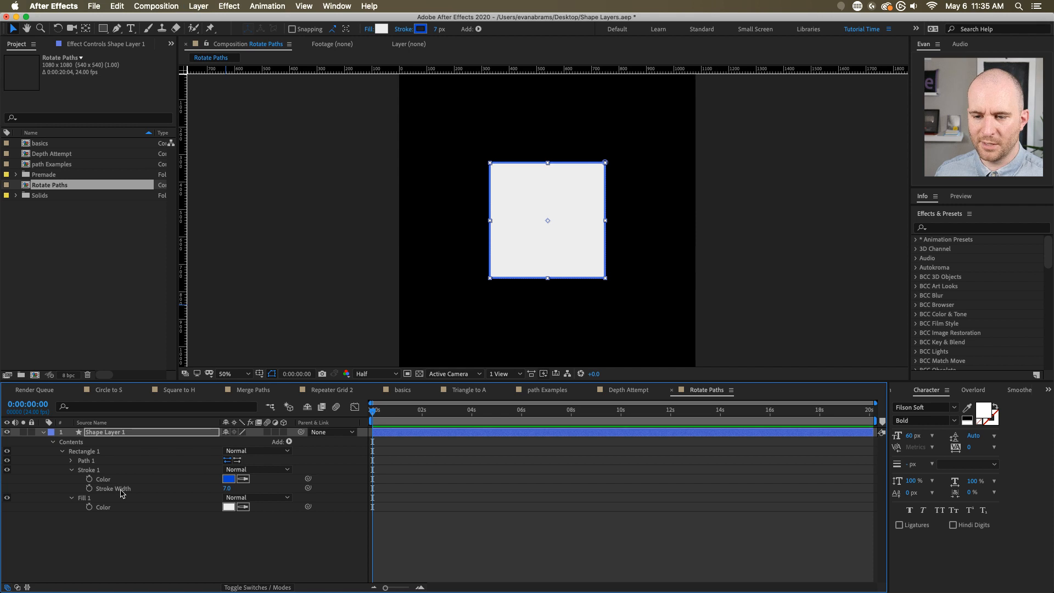
left_click(72, 460)
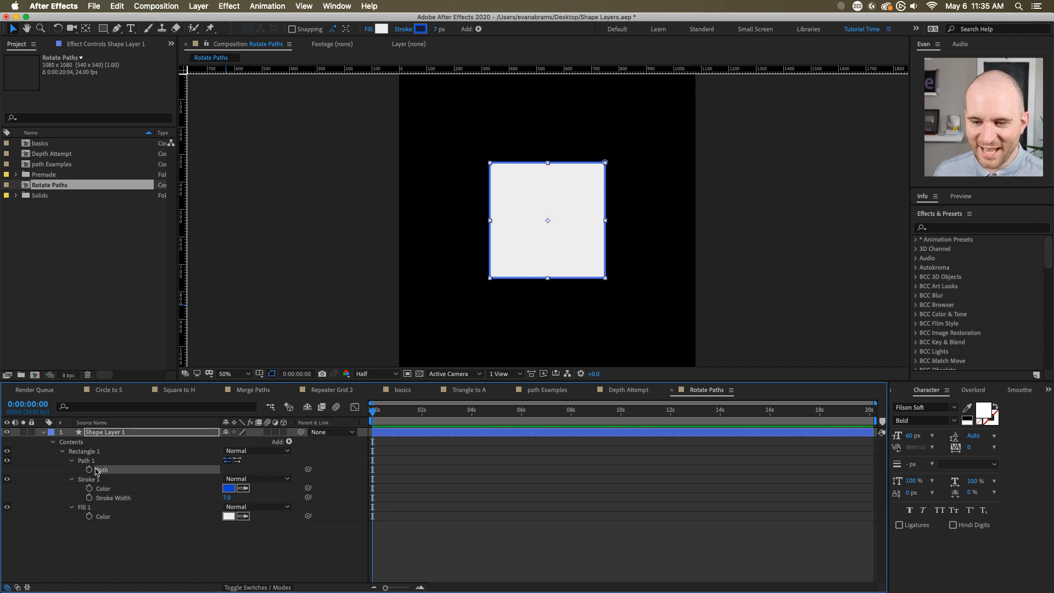
- Set a first keyframe on the square's Path property at 0:00:00:20
left_click(101, 470)
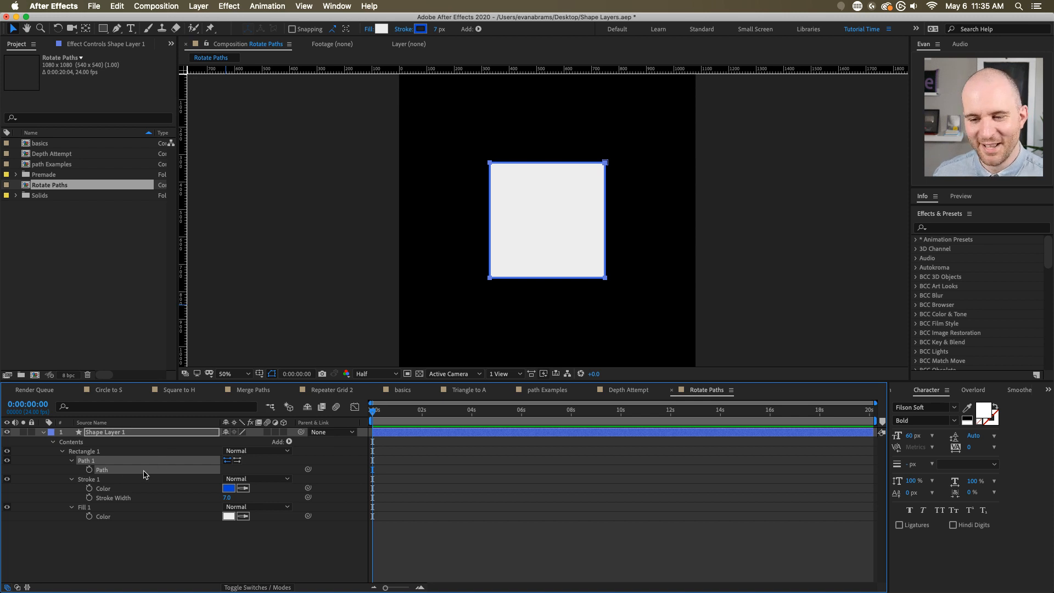
key("shift+Page_Down")
key("shift+Page_Down")
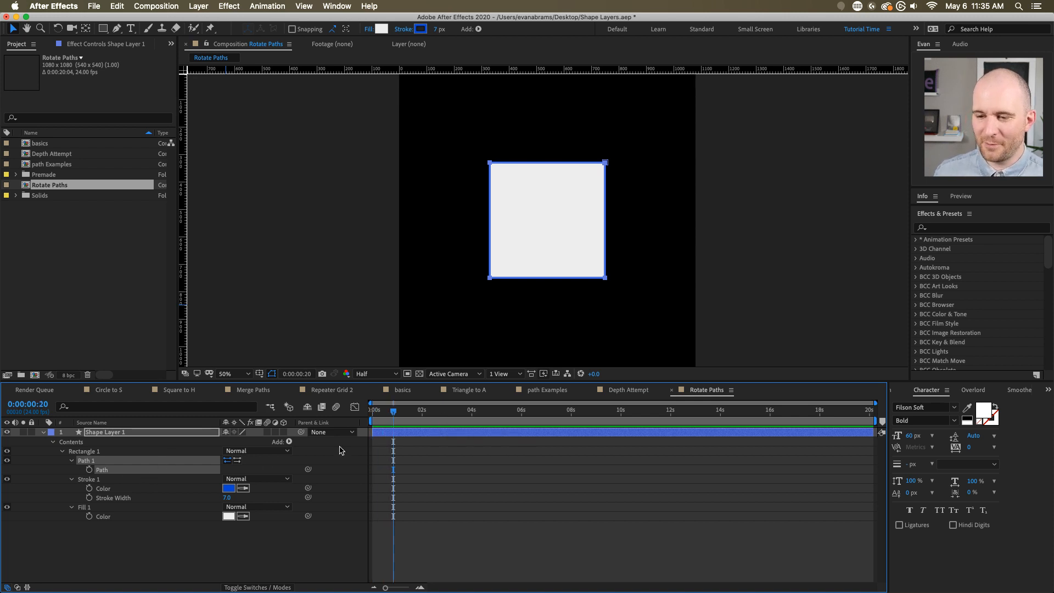
left_click(89, 469)
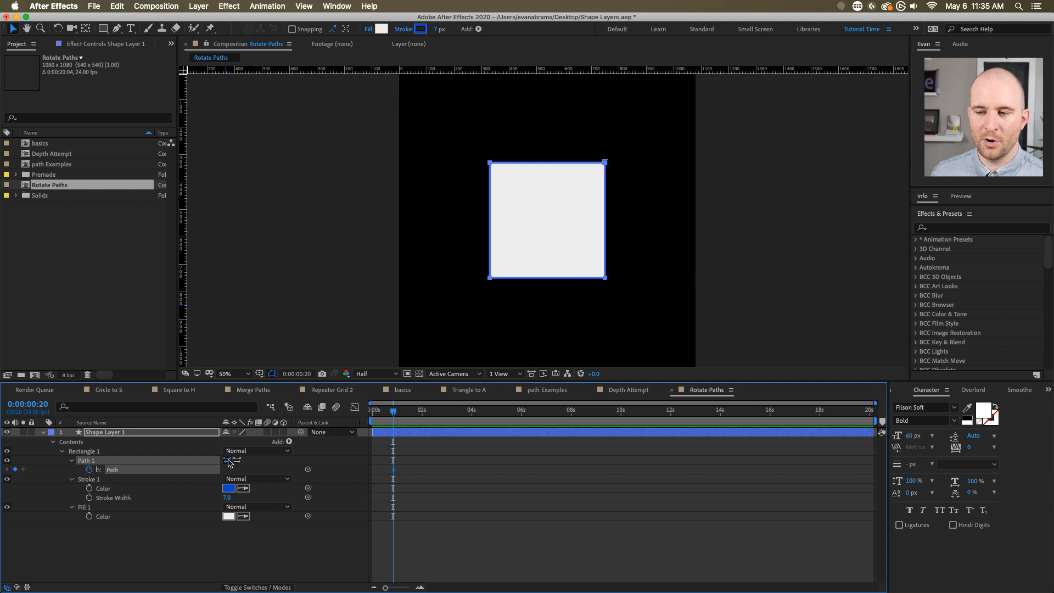
- At 0:00:02:02, free-transform all of the square's path points and rotate them 45 degrees into a diamond
key("shift+Page_Down")
key("shift+Page_Down")
key("shift+Page_Down")
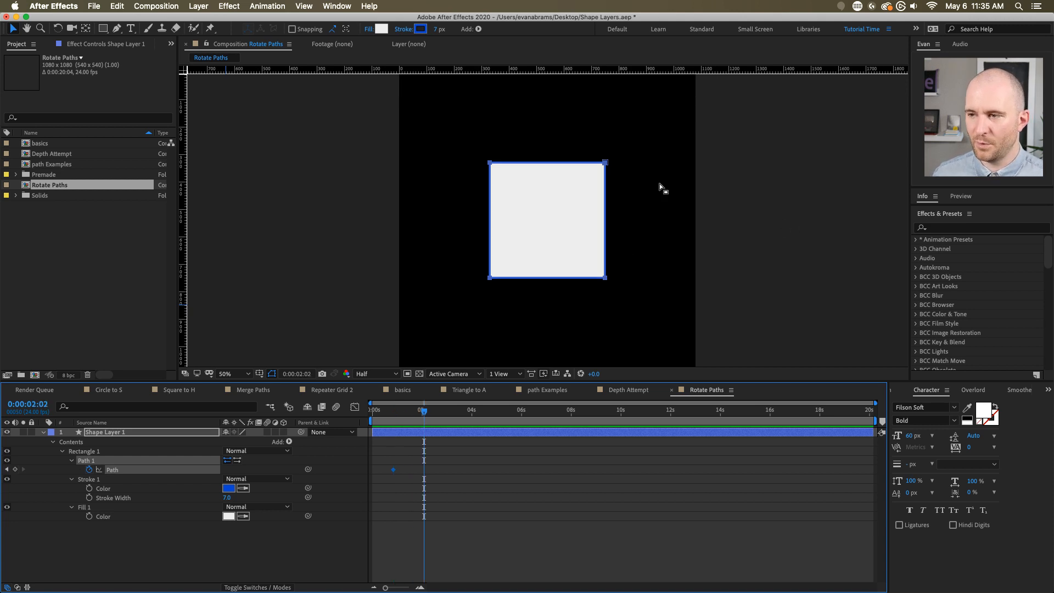
left_click_drag(647, 149, 415, 315)
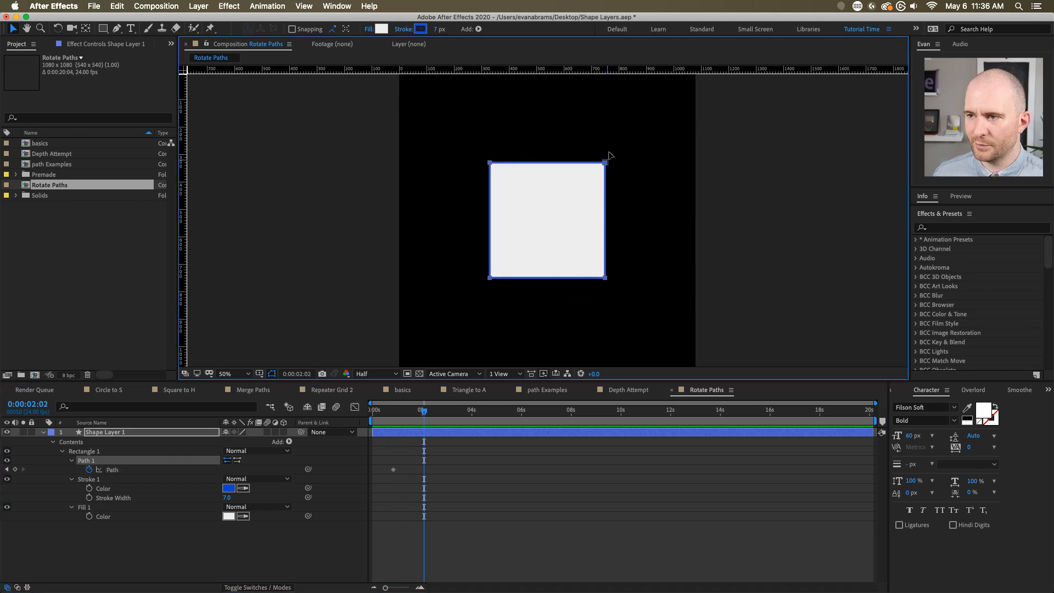
key("super+t")
left_click_drag(609, 160, 629, 219)
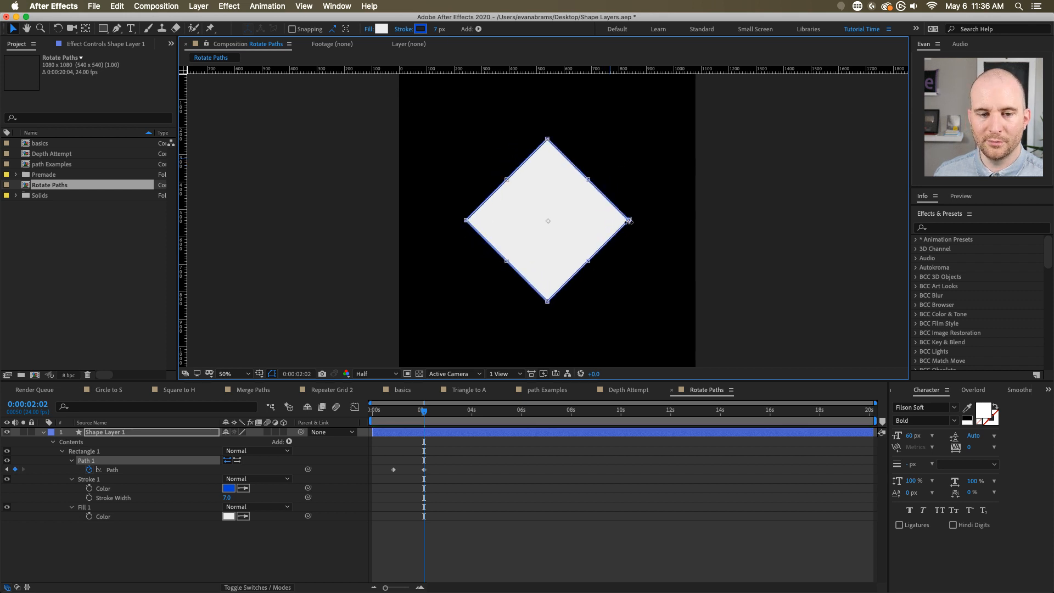
left_click(531, 487)
- At 0:00:00:20, draw a slanted straight line with the Pen tool from the square's upper-left corner up and to the right
left_click_drag(415, 418, 391, 423)
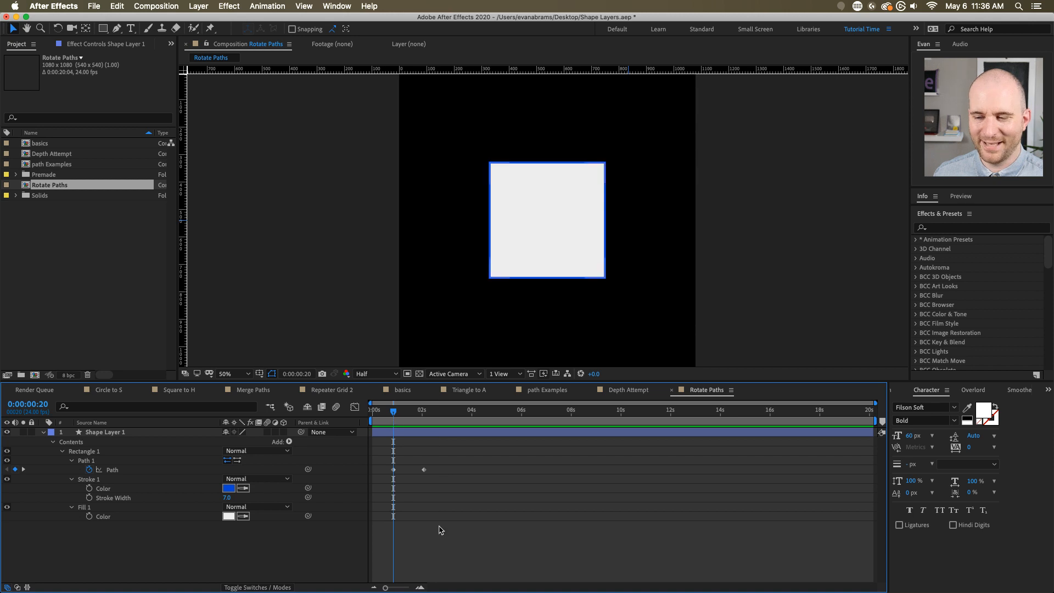
left_click(117, 28)
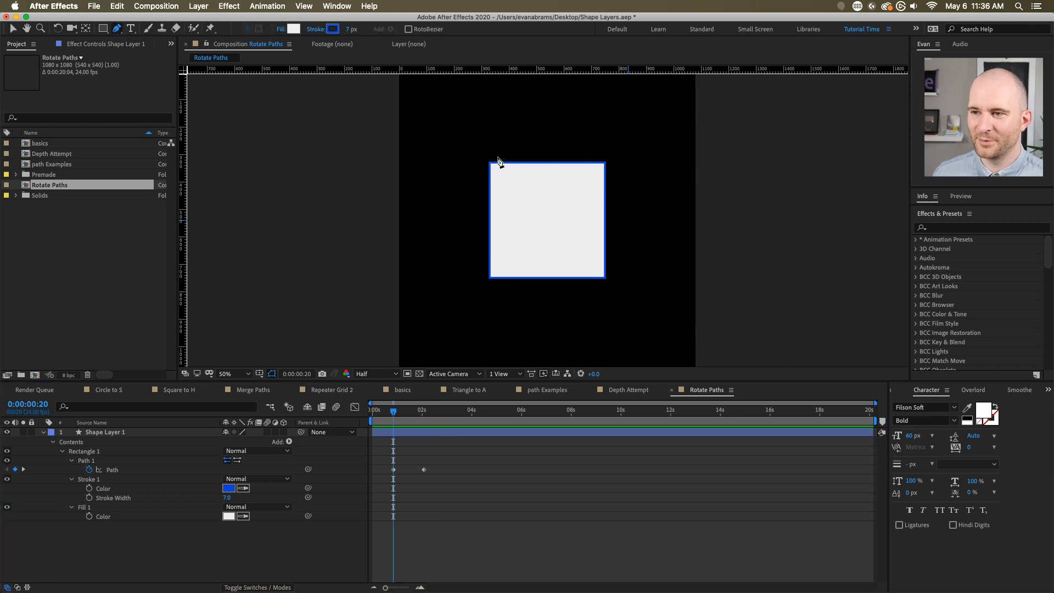
left_click(491, 162)
left_click(535, 111)
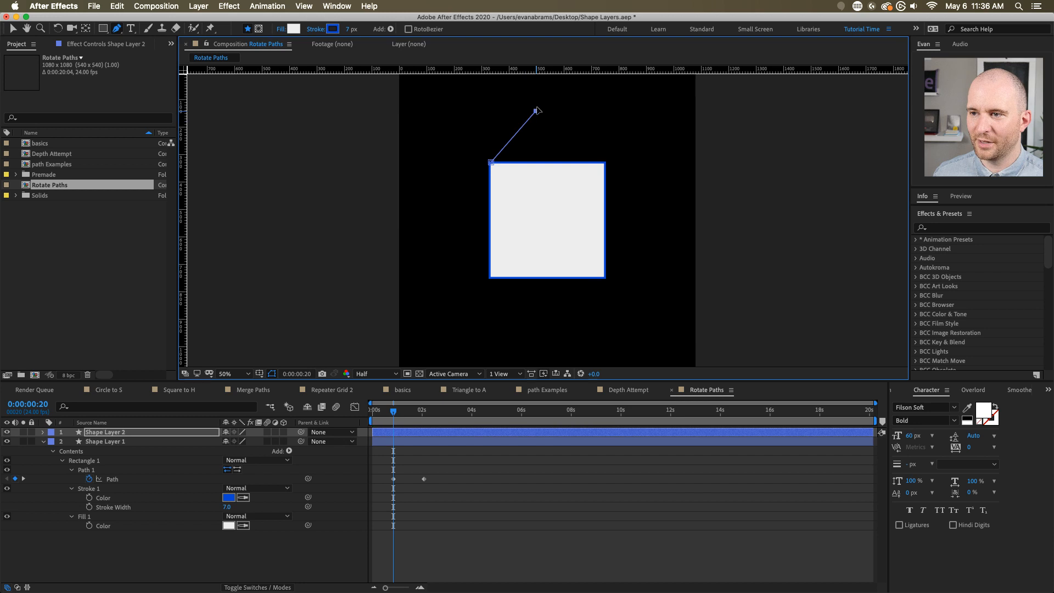
left_click(471, 420)
key("v")
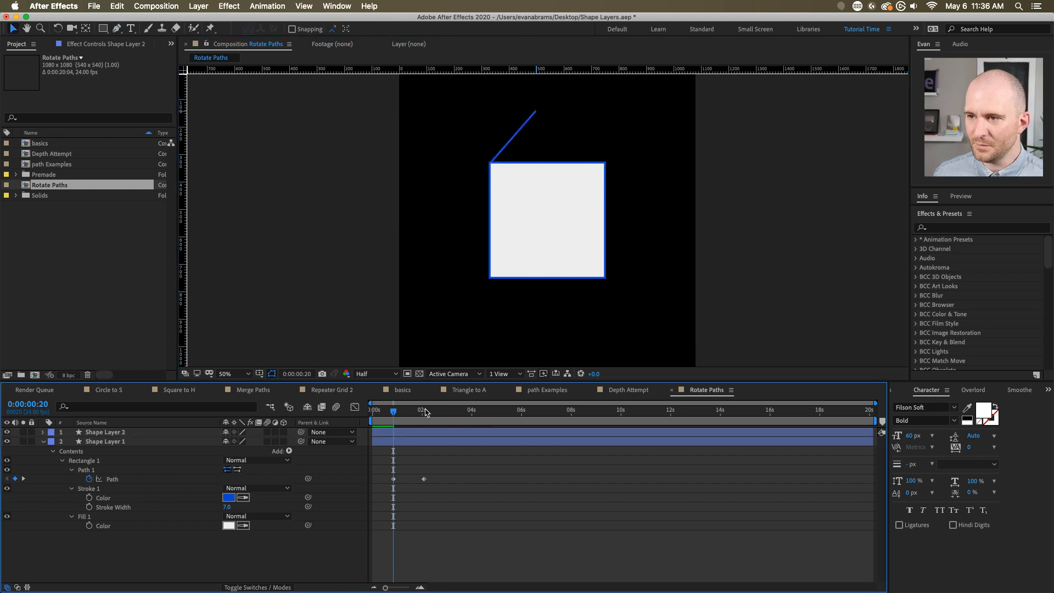
- At 0:00:02:02, reveal the line layer's modified properties and move the line's upper end point onto the diamond's top corner
left_click_drag(414, 410, 424, 410)
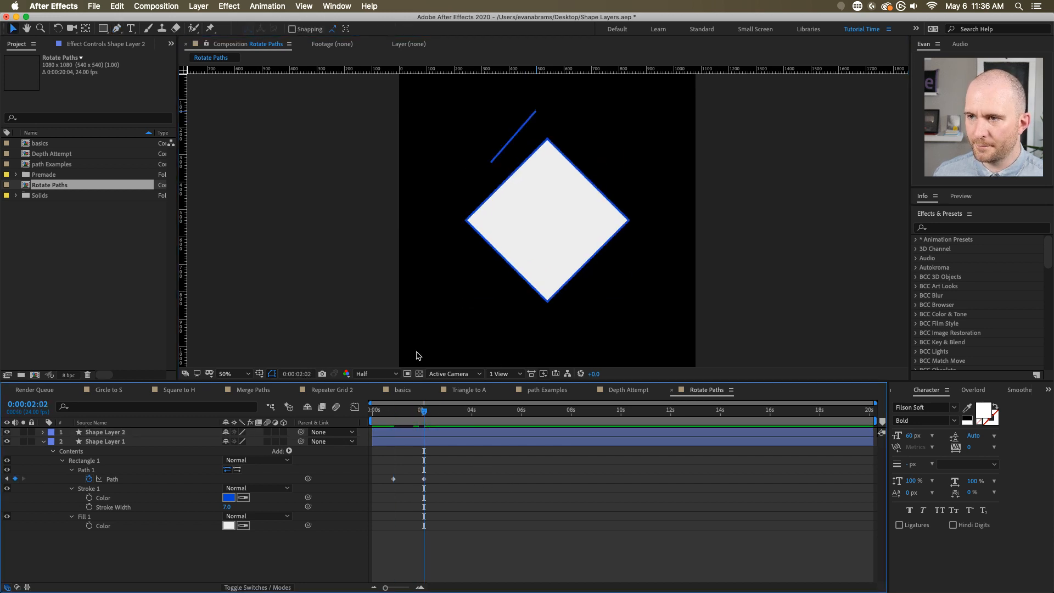
left_click(413, 432)
key("u")
key("u")
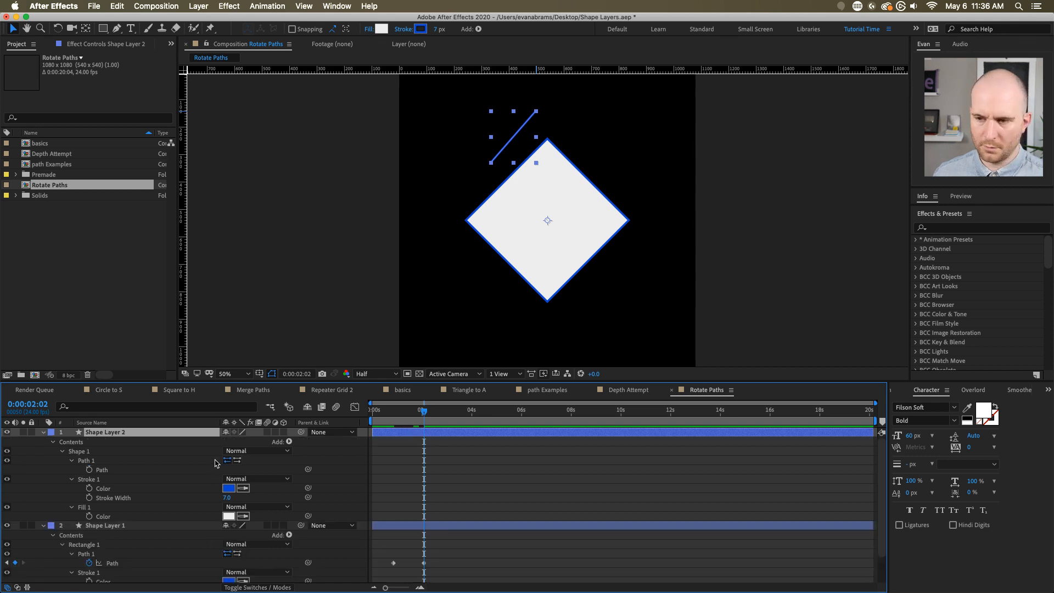
left_click(144, 471)
left_click_drag(555, 104, 543, 134)
left_click(508, 462)
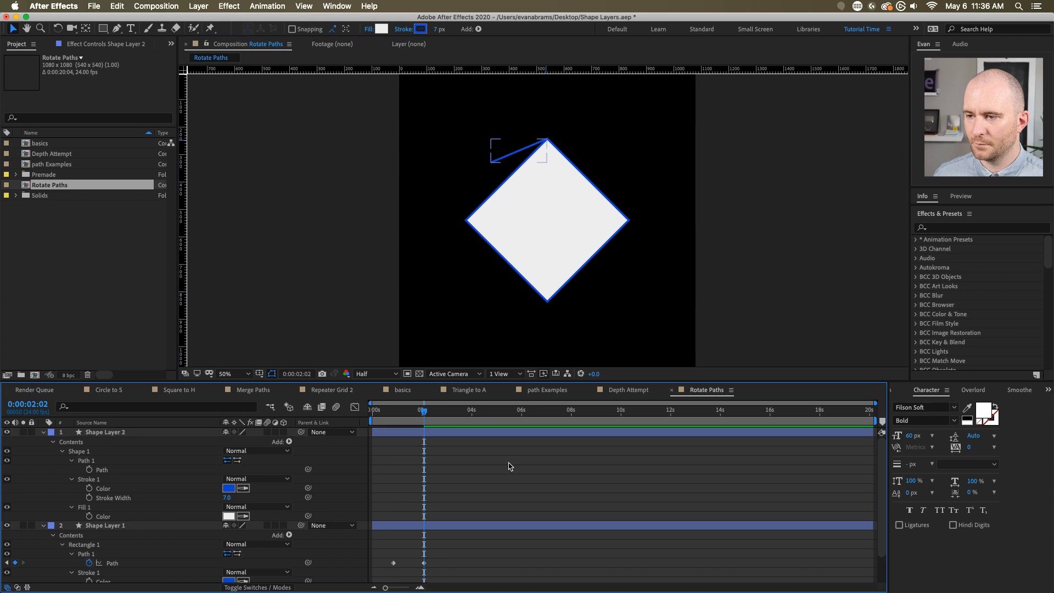
- Collapse the line layer, select the square's Path property and preview its rotation from 0:00:00:11
left_click_drag(423, 412, 384, 419)
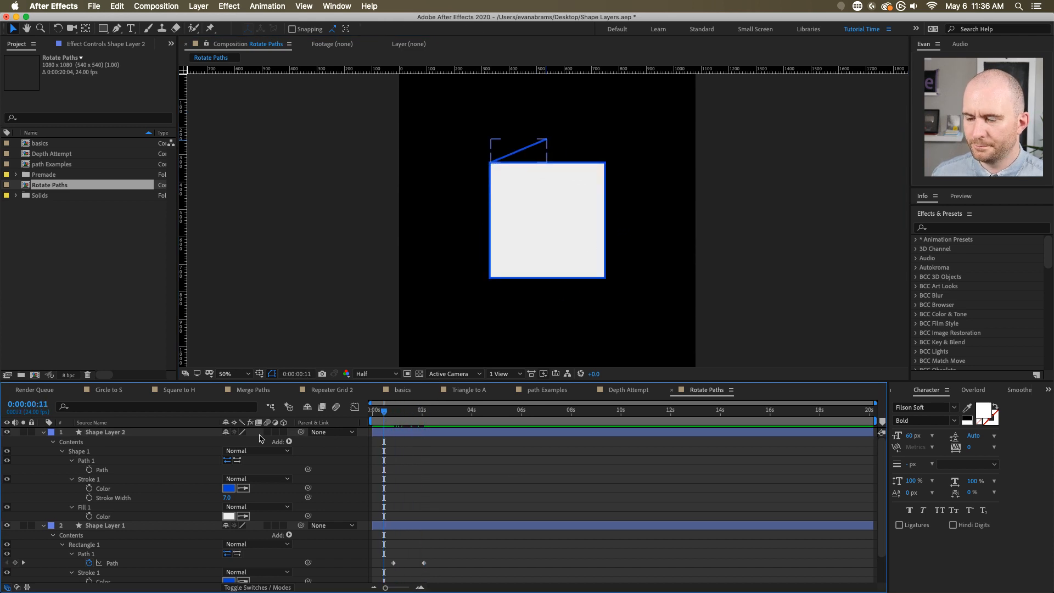
left_click(43, 432)
left_click(137, 479)
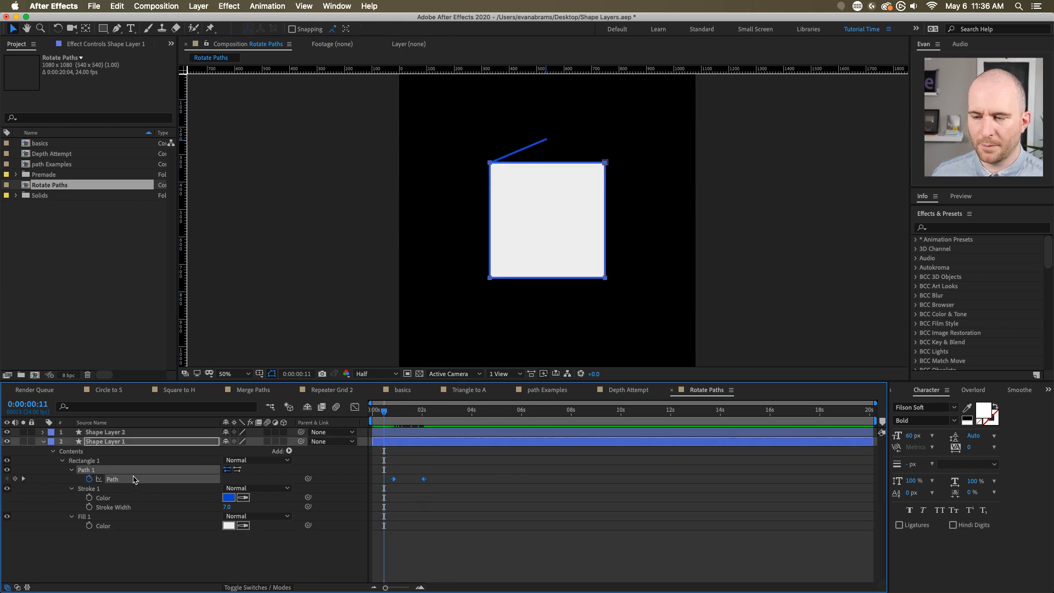
key("space")
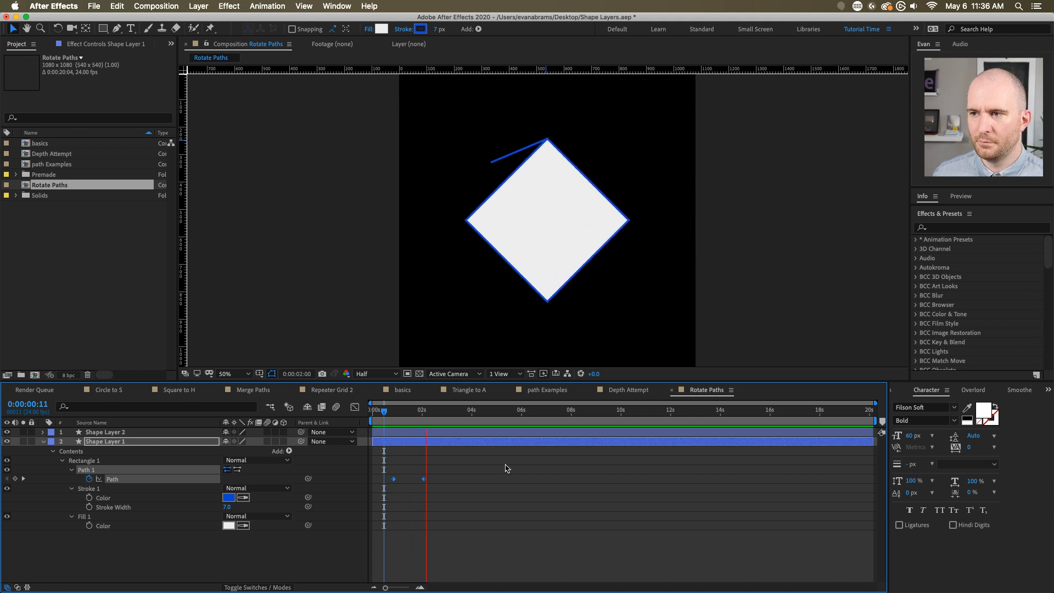
key("space")
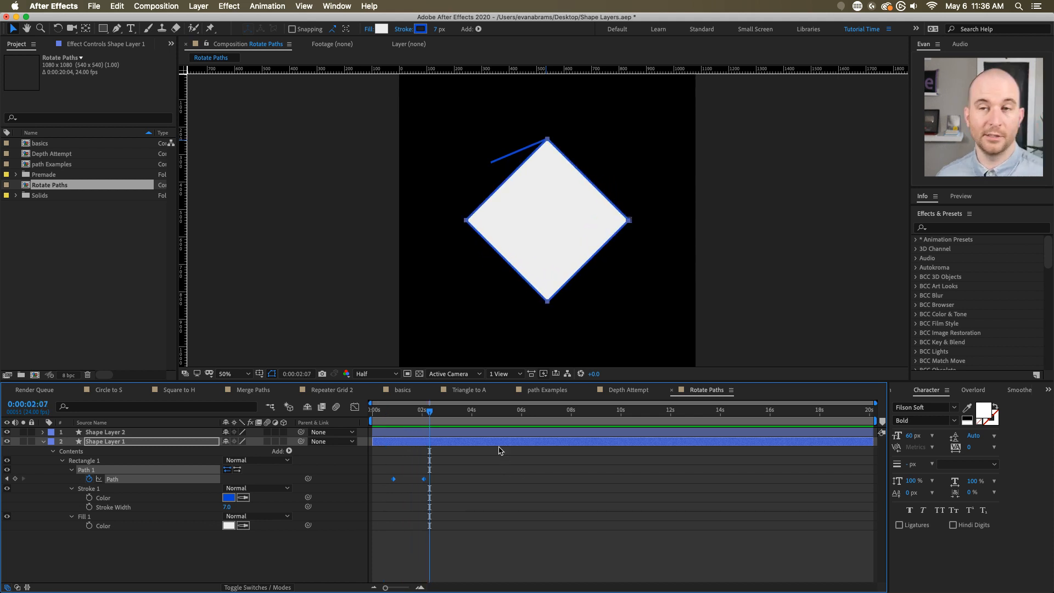
- Scrub between the square's Path keyframes at 0:00:00:20 and 0:00:02:02 to compare its upper-left corner's motion with the slanted line
left_click_drag(492, 471, 360, 511)
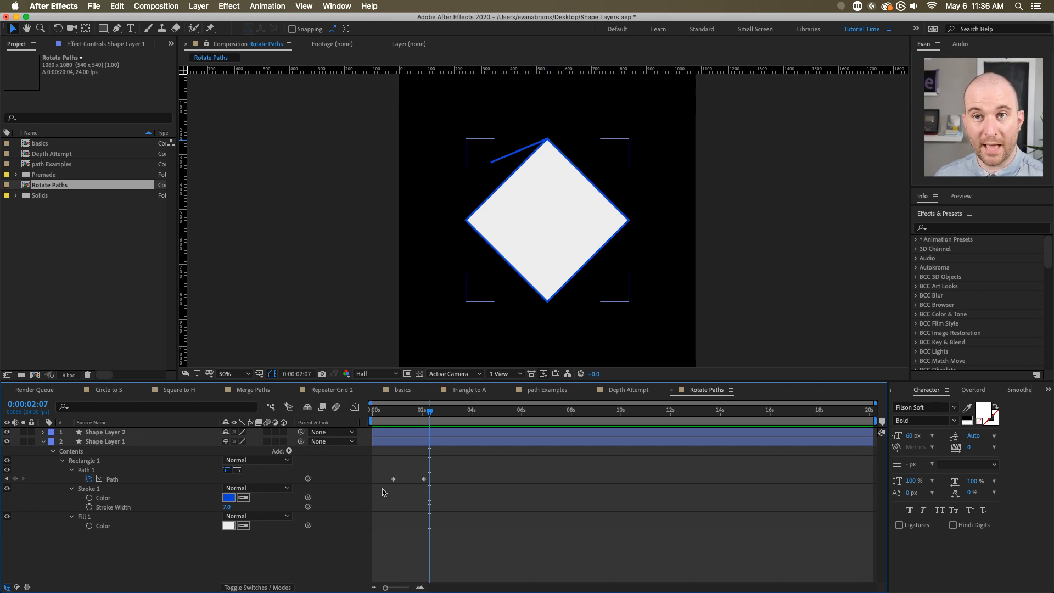
left_click_drag(407, 411, 412, 410)
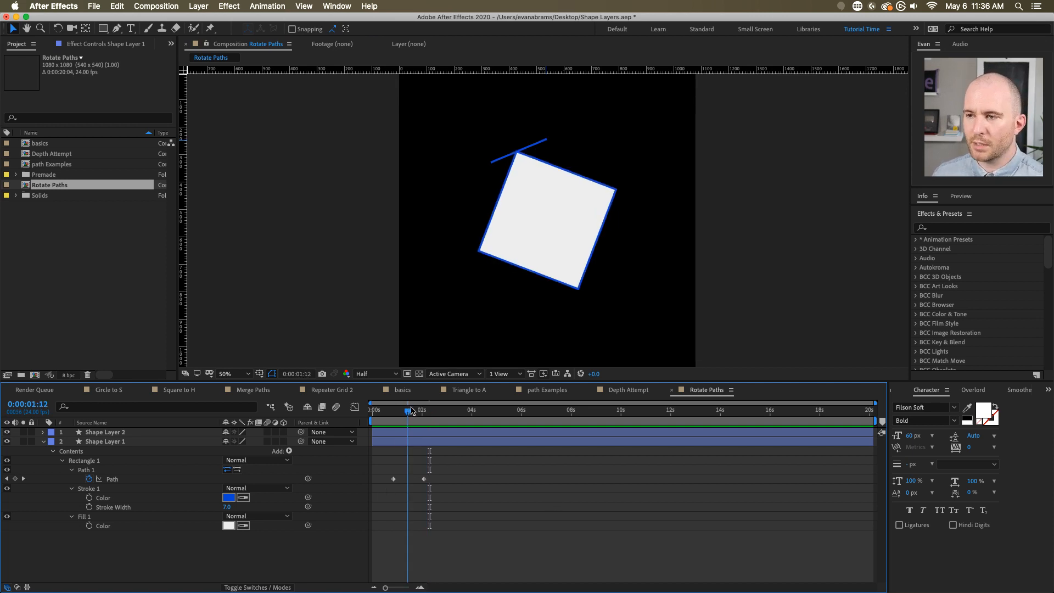
left_click(423, 479)
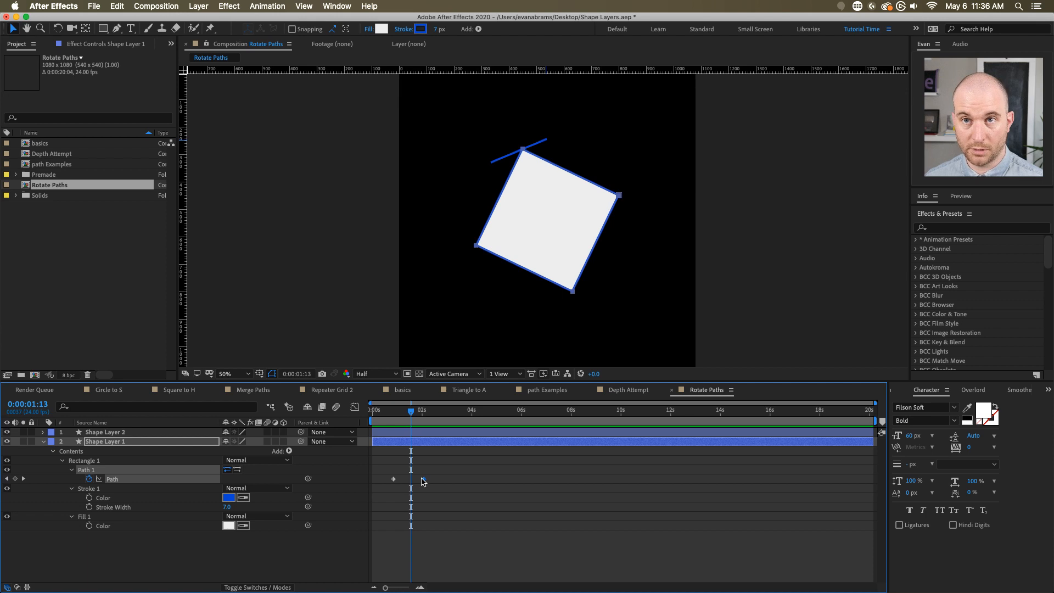
left_click_drag(410, 411, 394, 412)
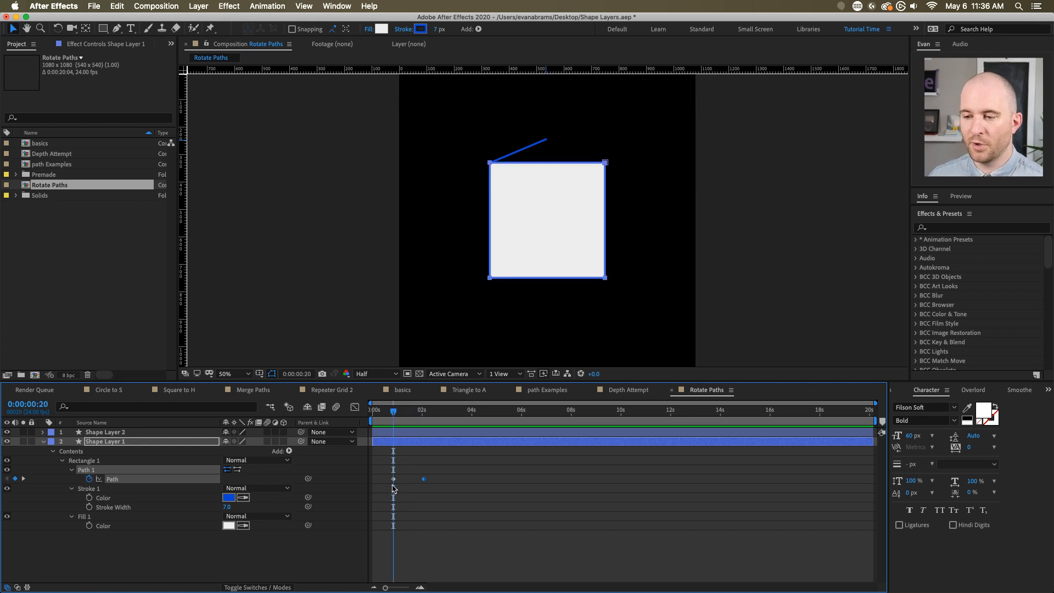
left_click(393, 479)
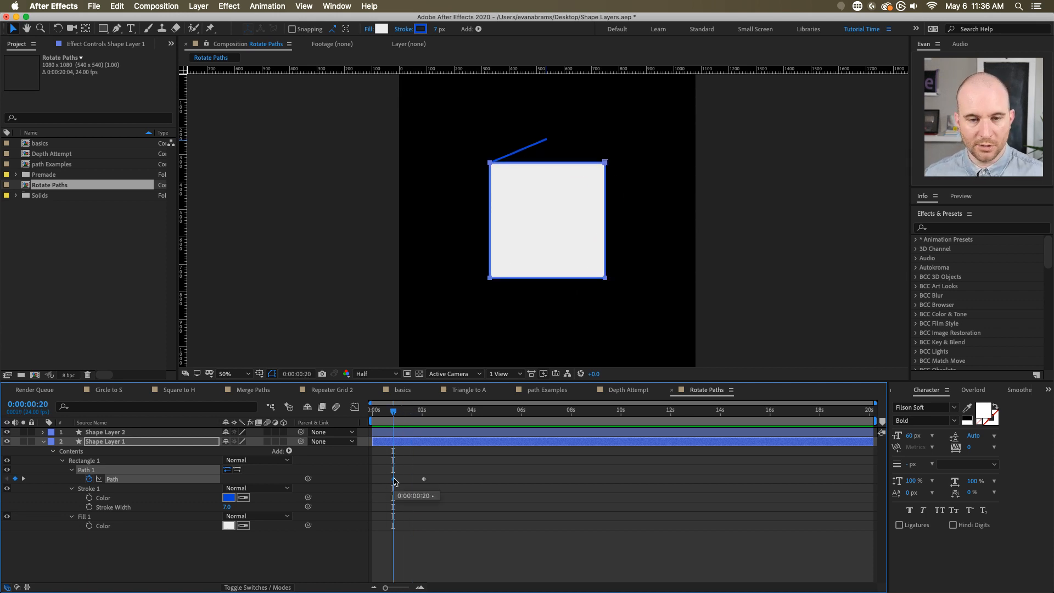
left_click(423, 412)
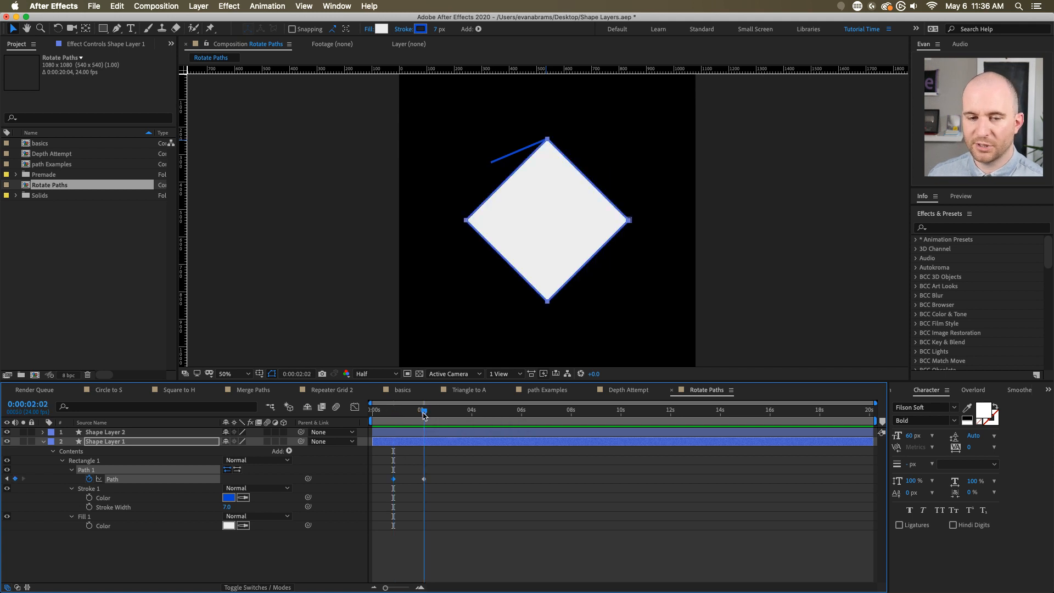
left_click_drag(420, 417, 394, 420)
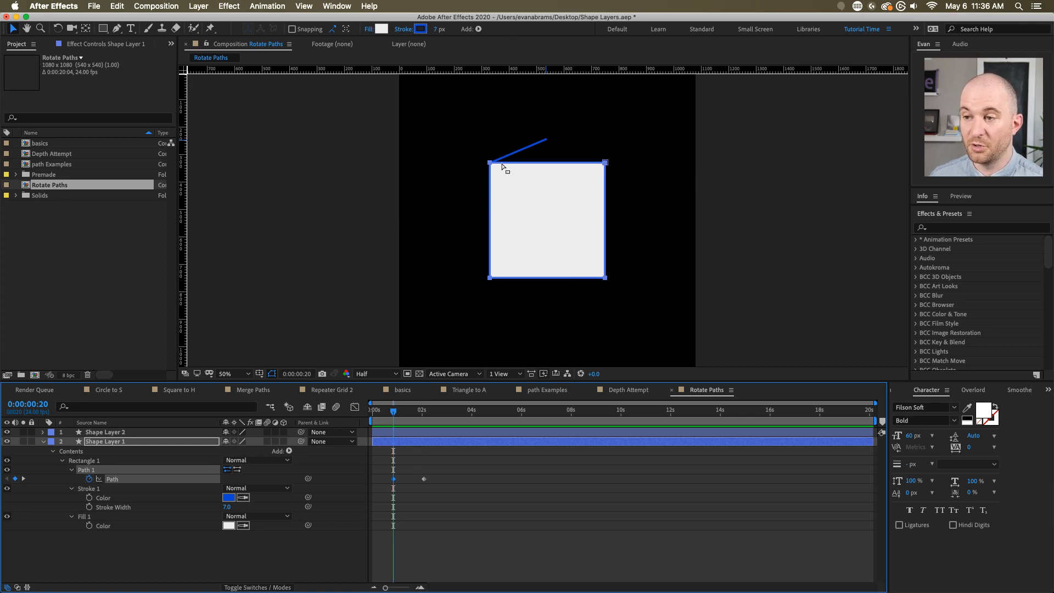
left_click_drag(402, 418, 396, 440)
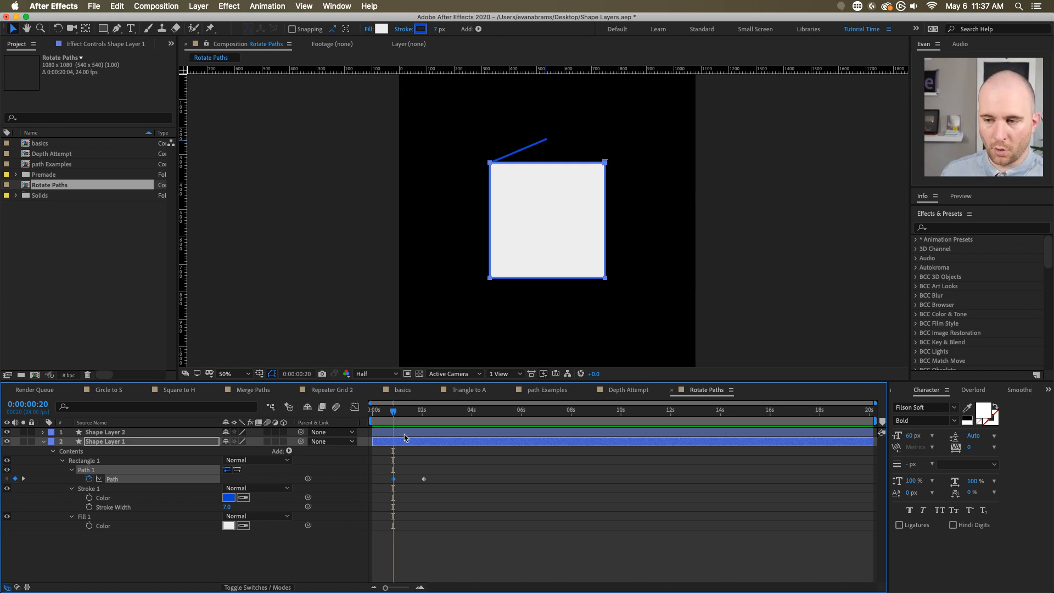
- Remove the Path keyframes from the square at 0:00:00:20 and open the Create Nulls From Paths script
left_click(89, 479)
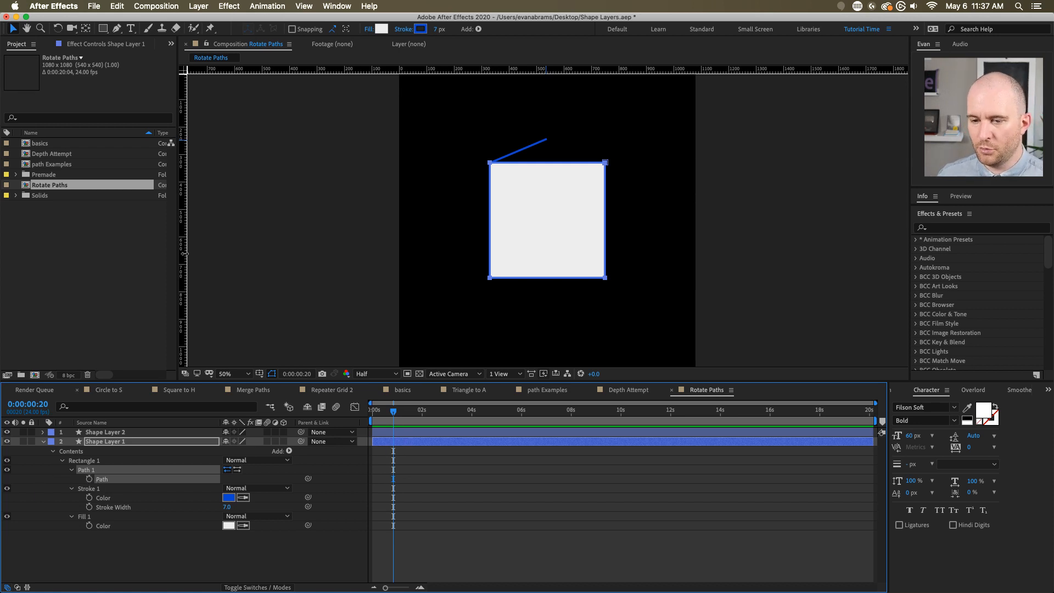
left_click(342, 8)
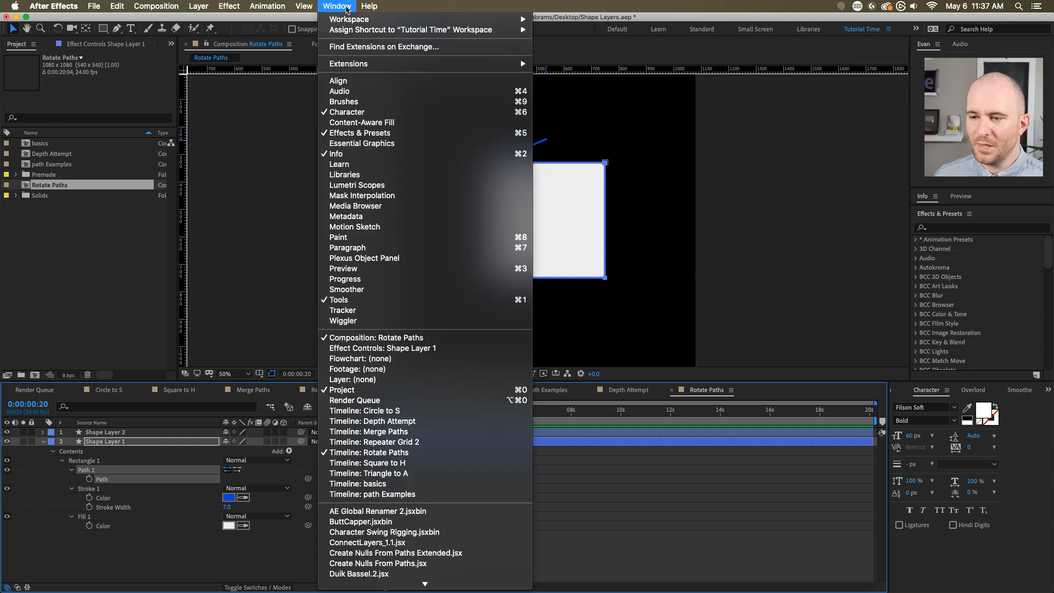
mouse_move(343, 17)
scroll(352, 285, "down", 5)
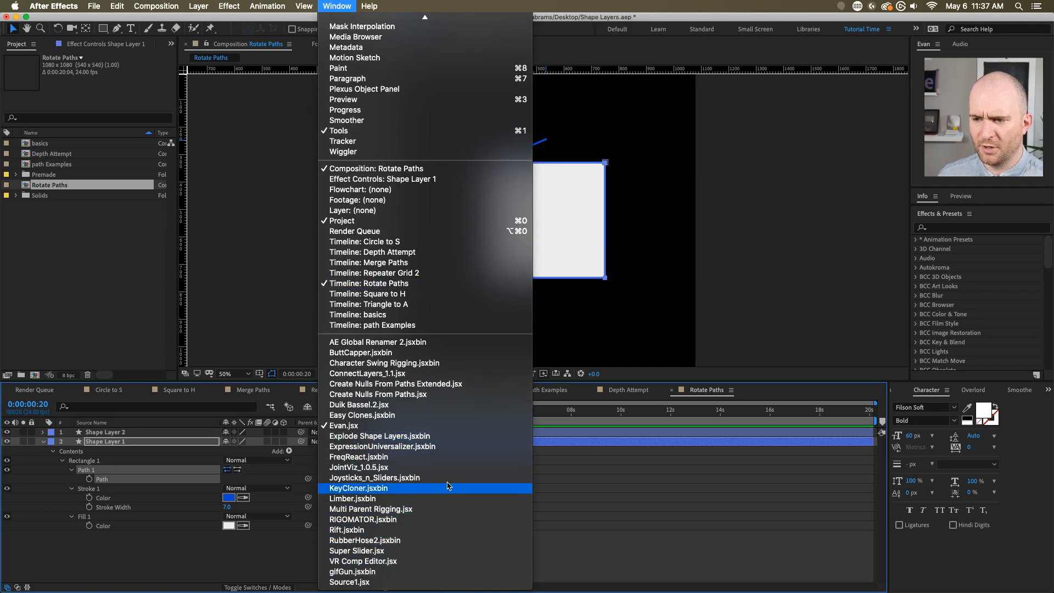
left_click(393, 400)
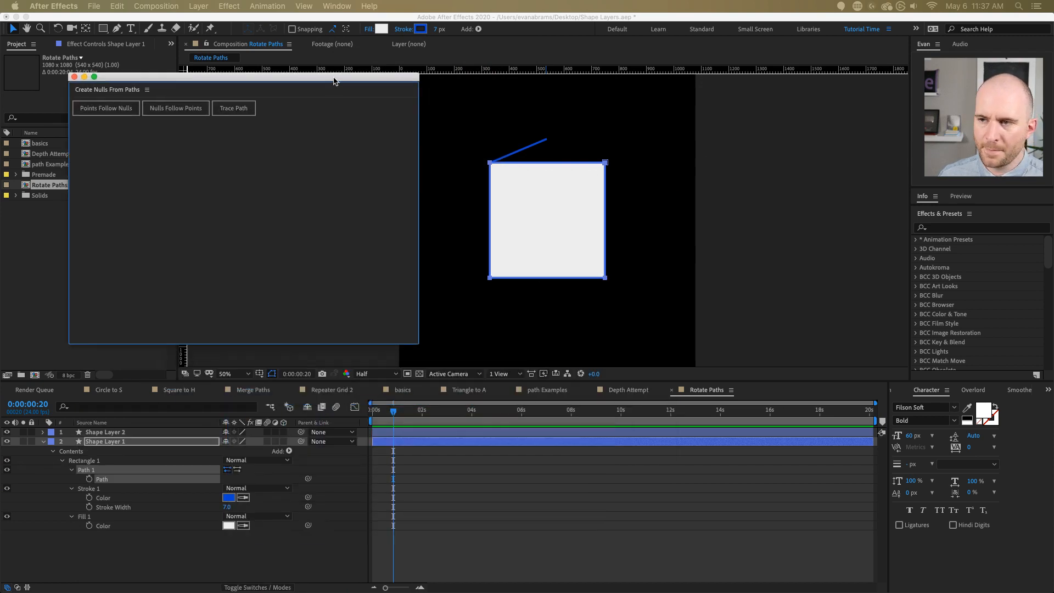
- Create controlling nulls for the square's path with Points Follow Nulls, close the script window and collapse the square's layer
left_click_drag(411, 342, 391, 135)
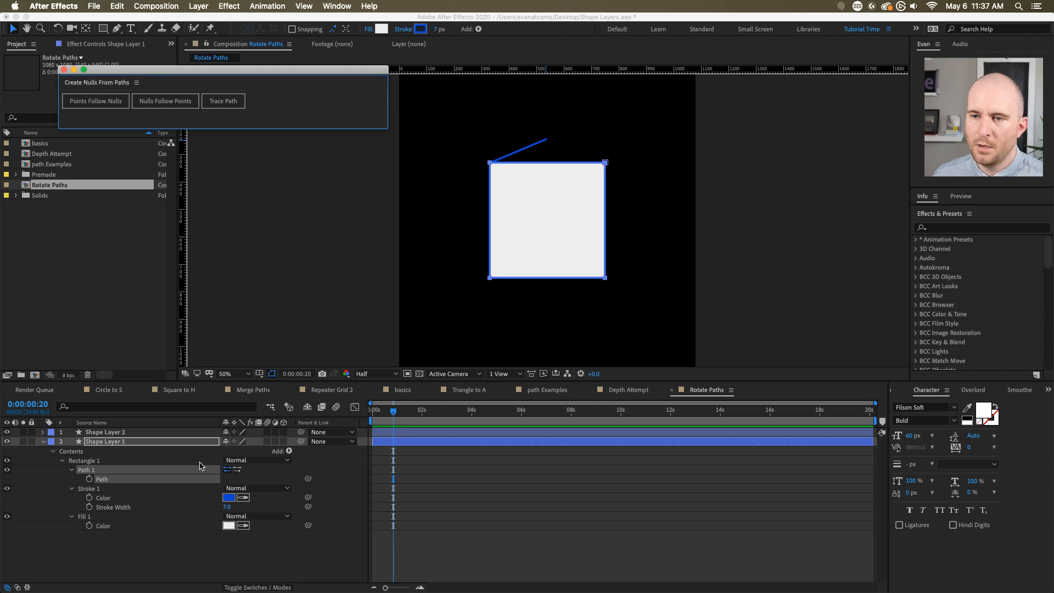
left_click(169, 482)
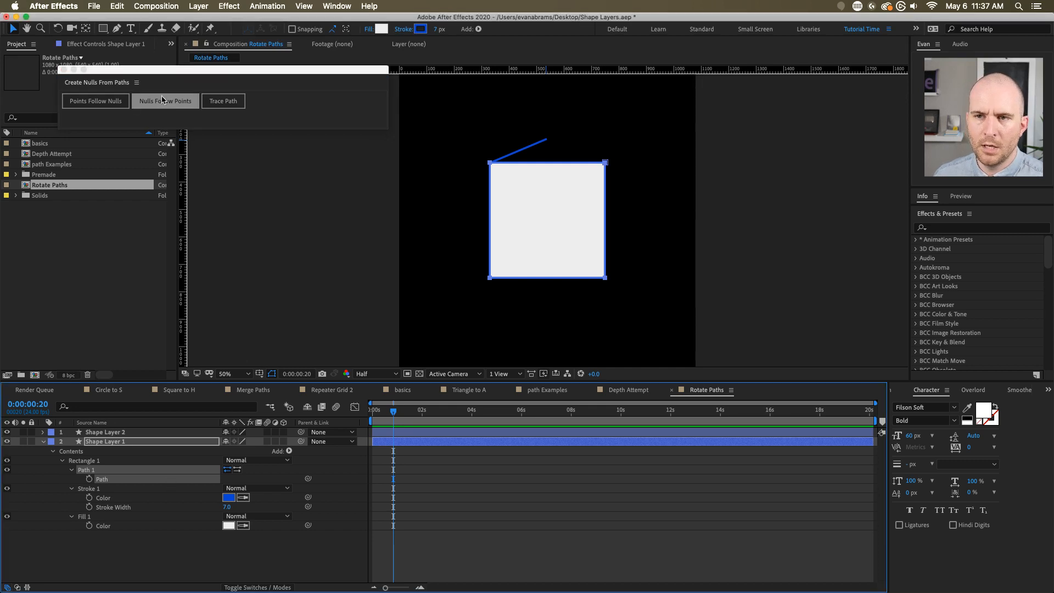
left_click(110, 107)
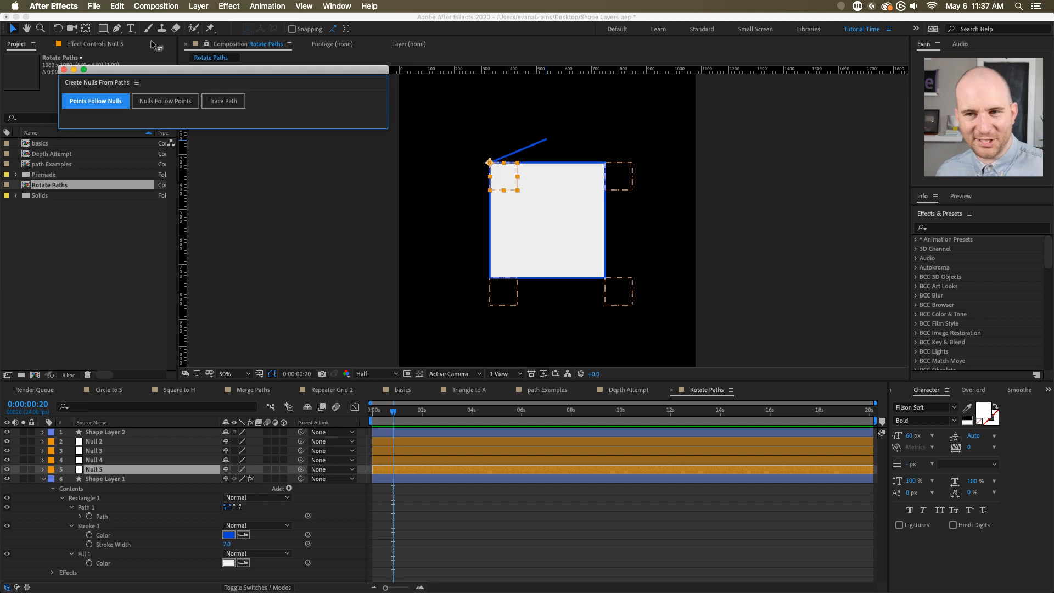
left_click(65, 70)
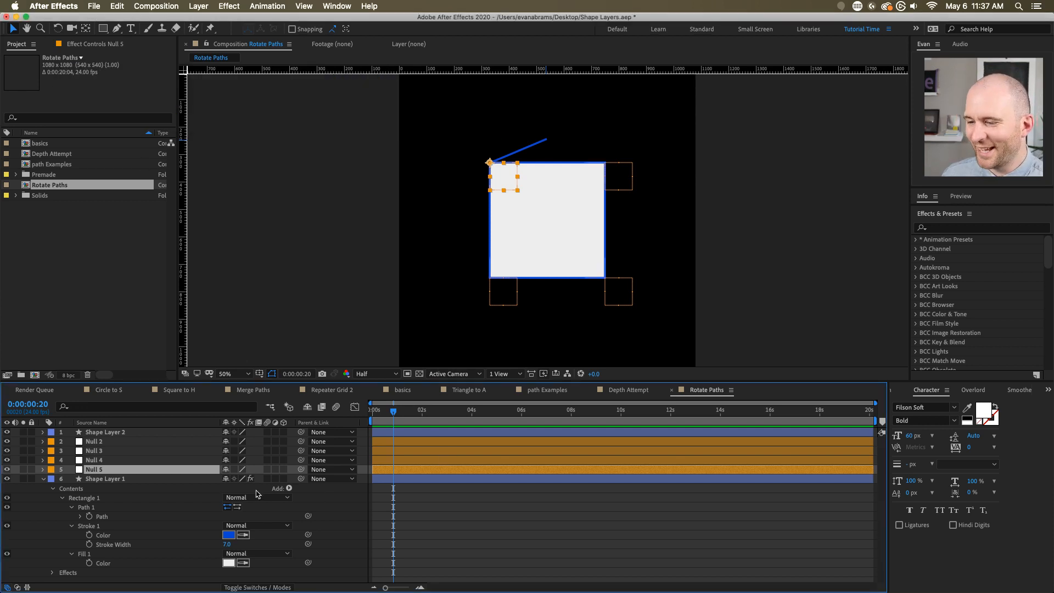
left_click(43, 478)
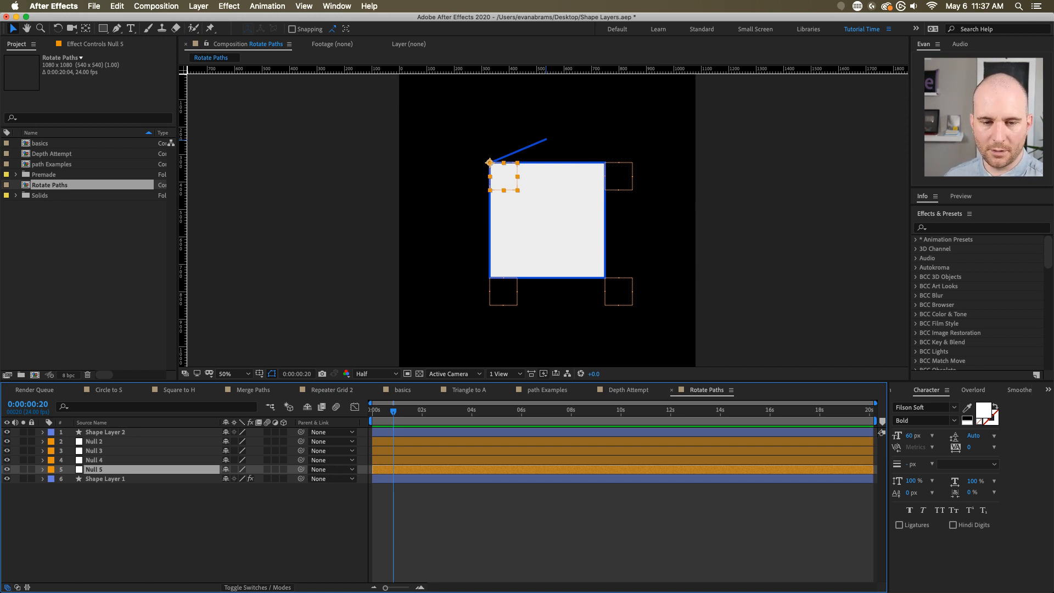
- At 0:00:02:01, set a first Position keyframe on all four corner nulls
left_click(392, 445, "shift")
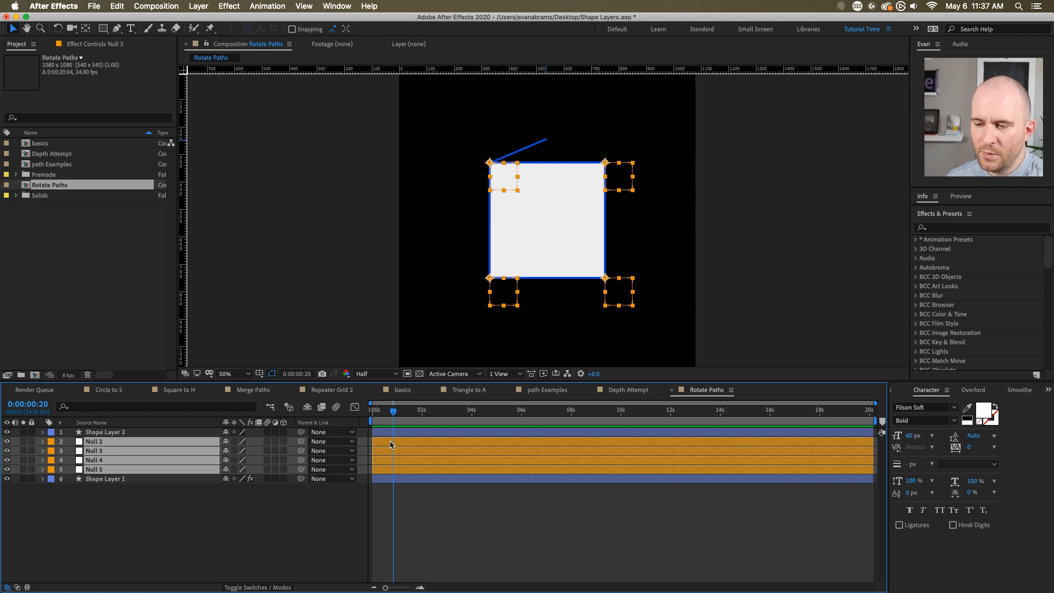
left_click(461, 555)
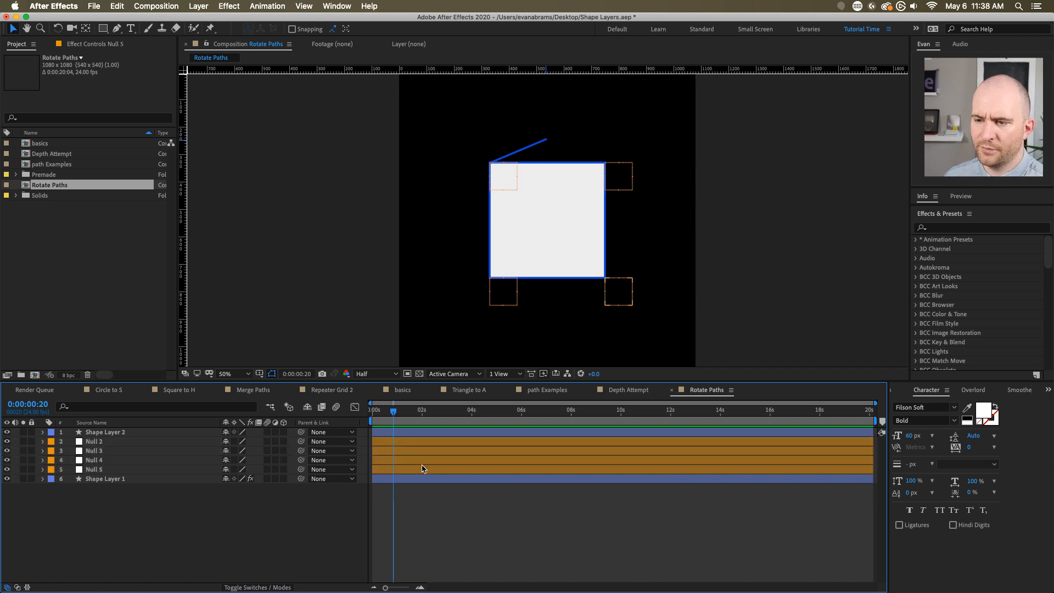
left_click(423, 417)
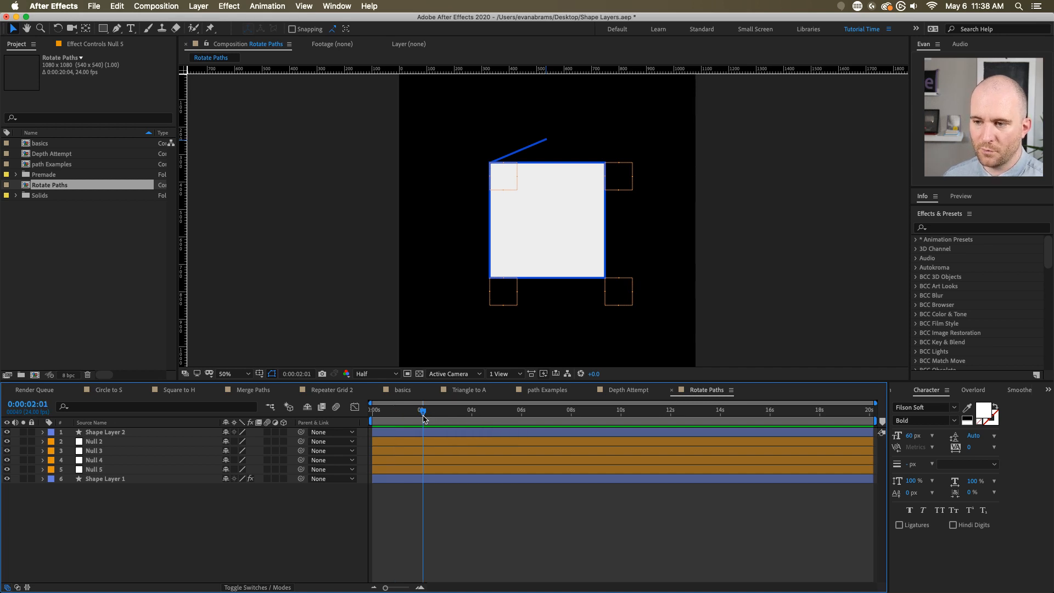
left_click(432, 443)
left_click(430, 471, "shift")
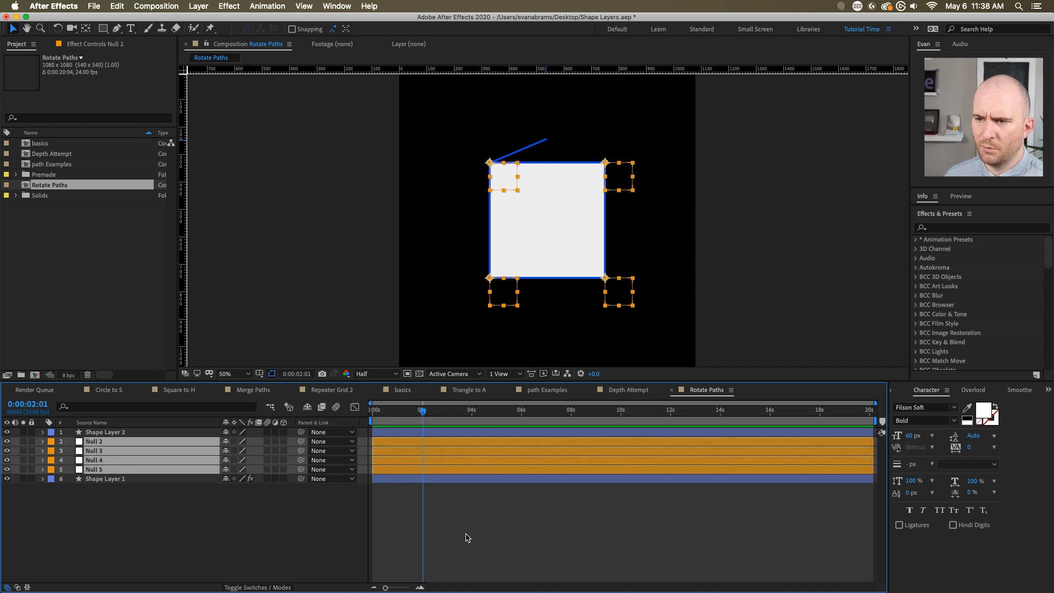
key("p")
left_click(70, 451)
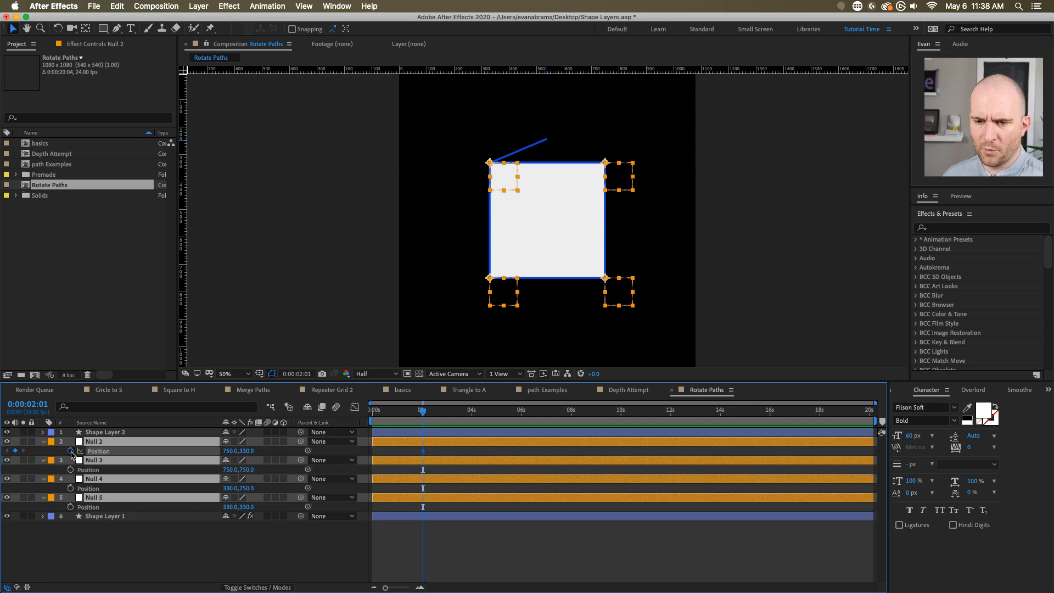
- Add a second Position keyframe to all four corner nulls at 0:00:03:07
key("shift+Page_Down")
key("shift+Page_Down")
key("shift+Page_Down")
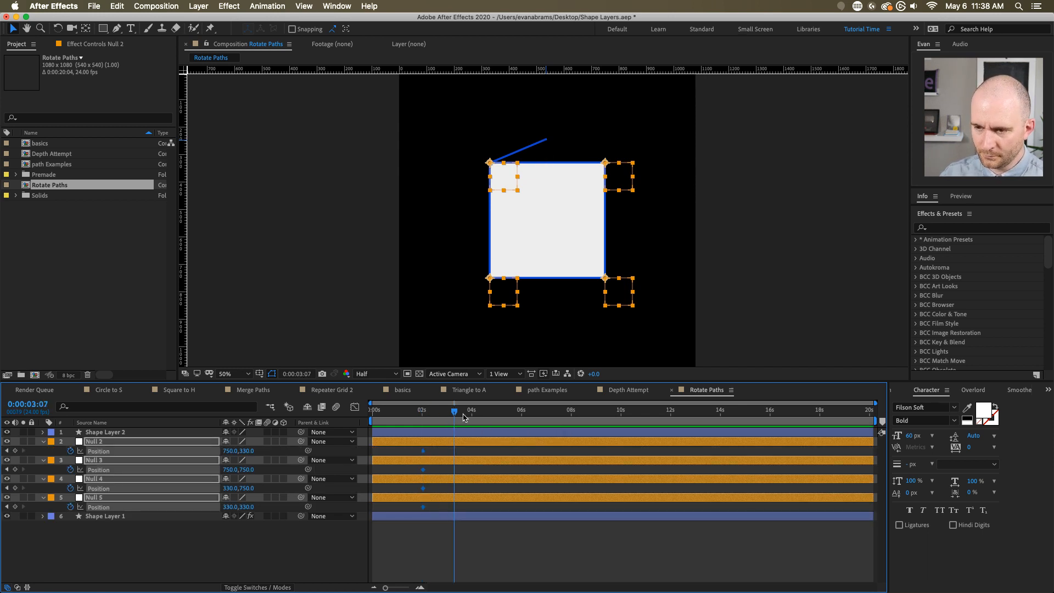
left_click(16, 451)
left_click(483, 525)
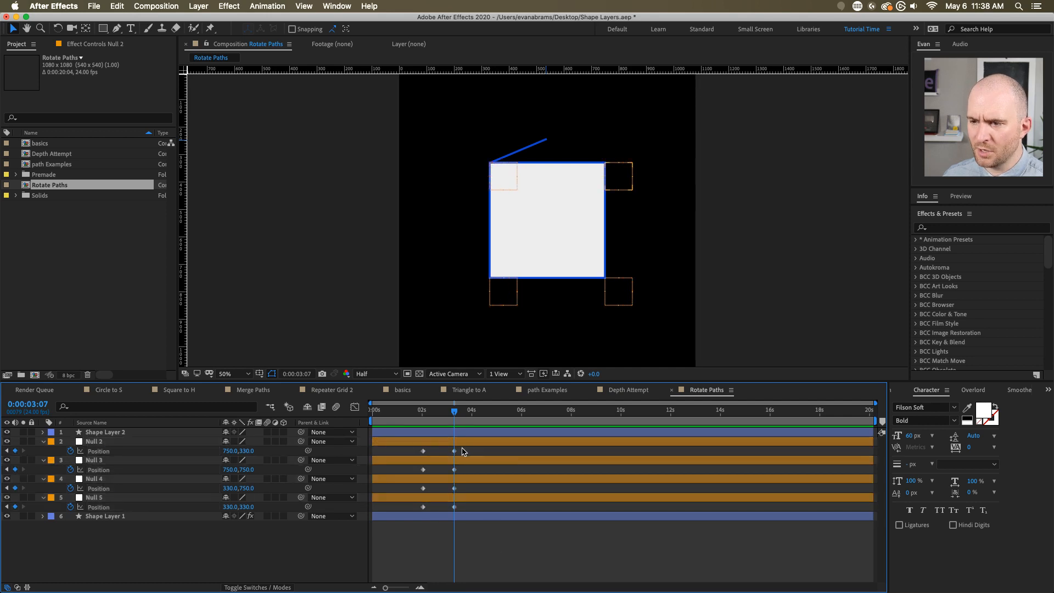
left_click_drag(464, 448, 450, 514)
left_click(570, 551)
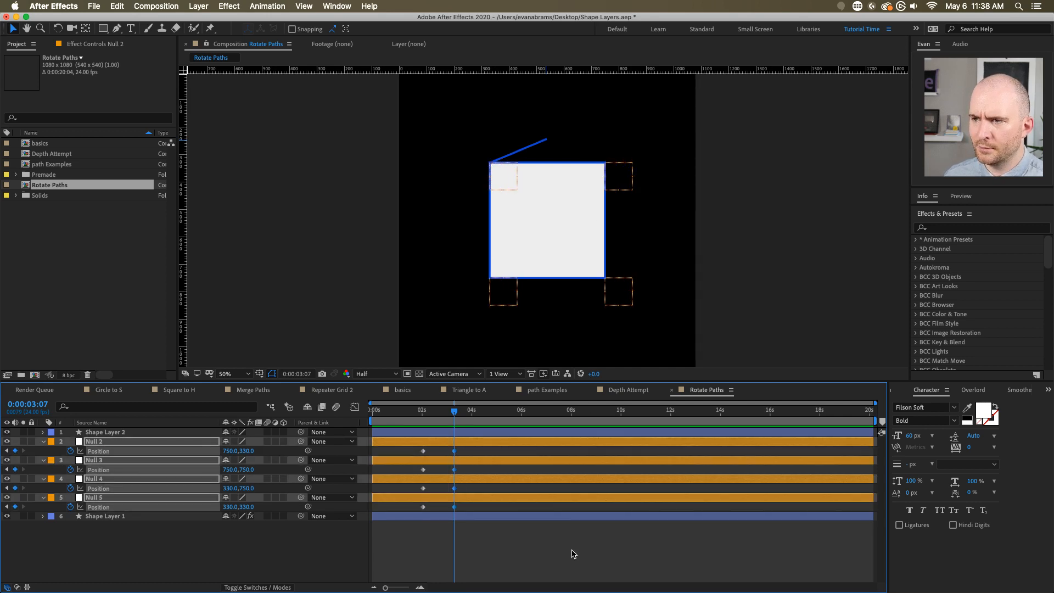
left_click(508, 184)
left_click(629, 174, "shift")
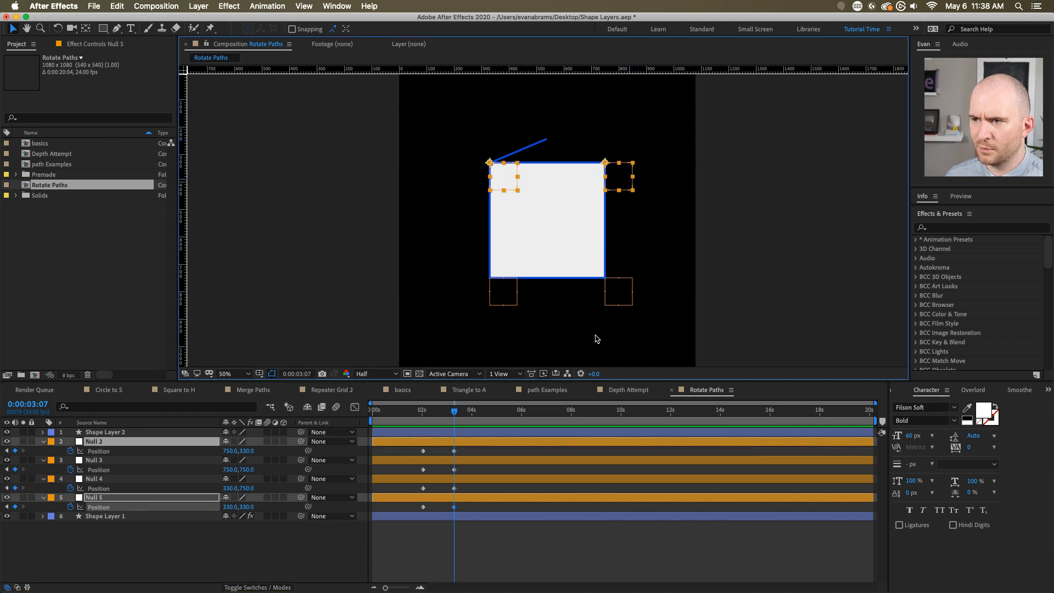
left_click(609, 301, "shift")
left_click(513, 301, "shift")
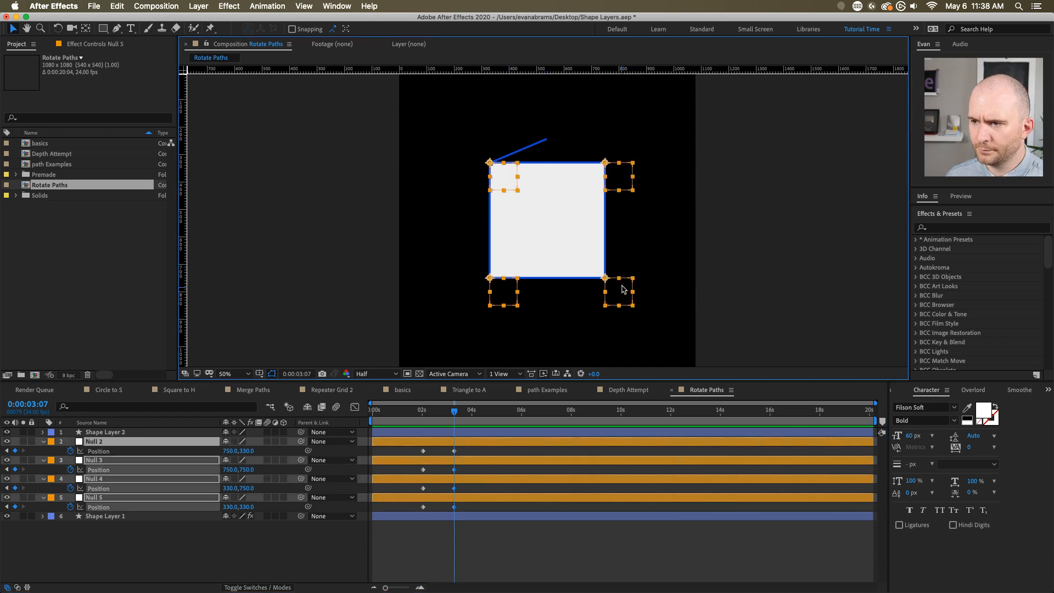
double_click(623, 289)
left_click(258, 47)
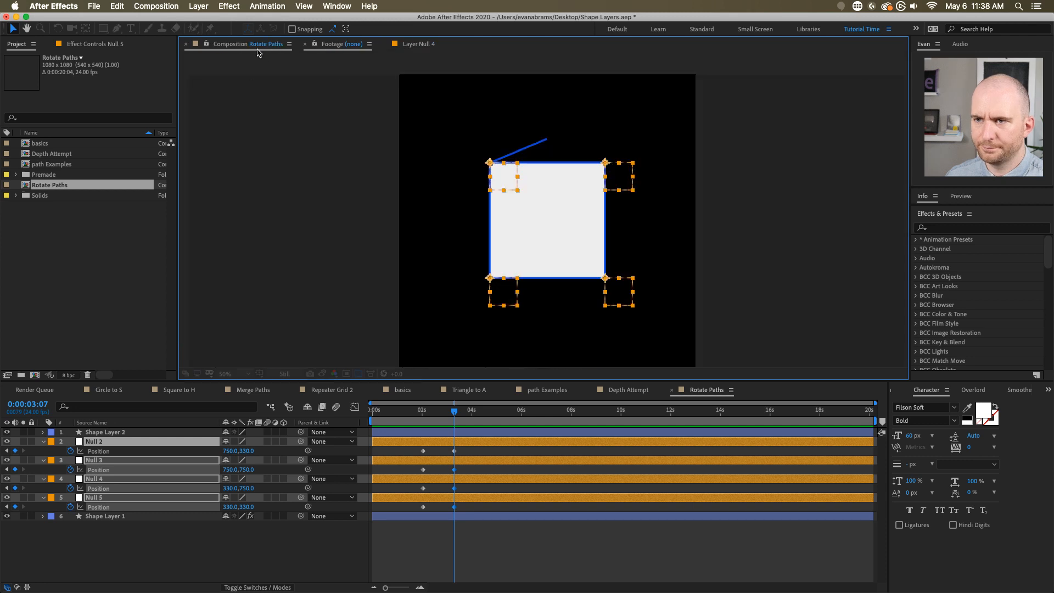
left_click(243, 569)
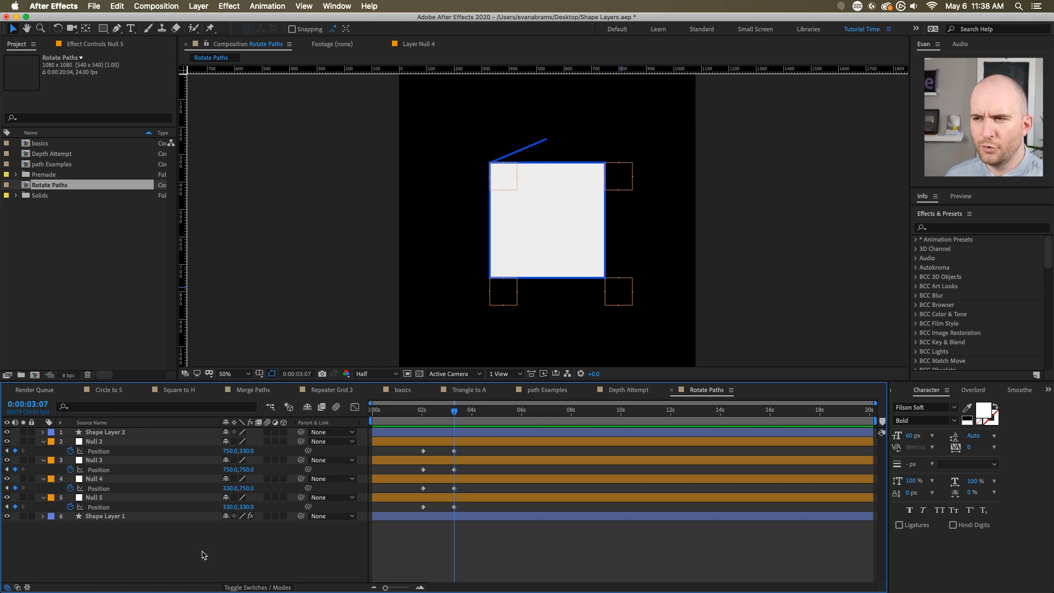
- Try moving the upper-left null toward the slanted line's upper end at 0:00:03:07, and undo the move
left_click(503, 168)
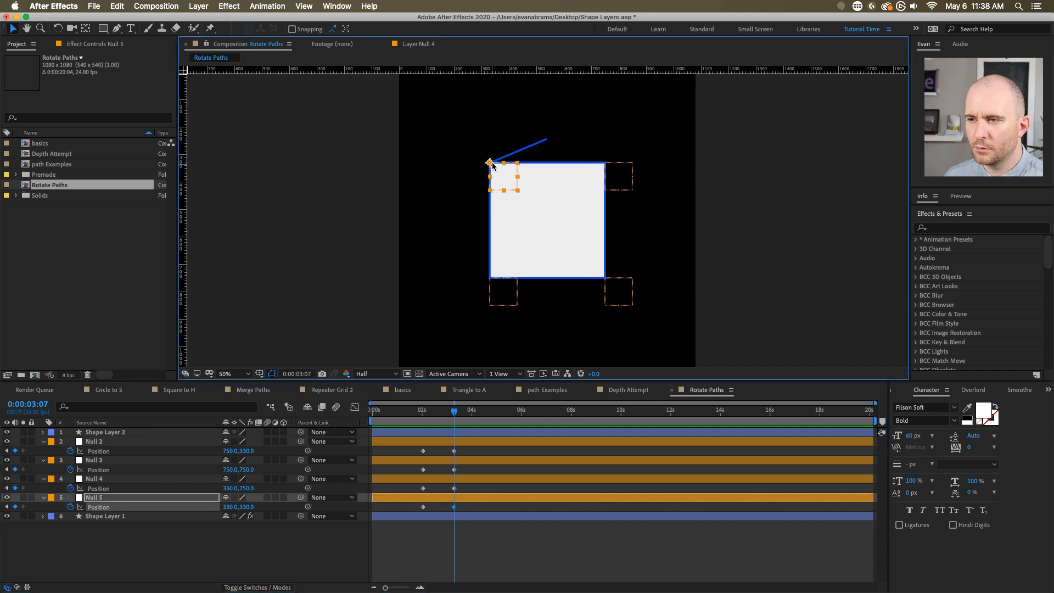
left_click_drag(490, 164, 536, 147)
key("super+z")
left_click(465, 532)
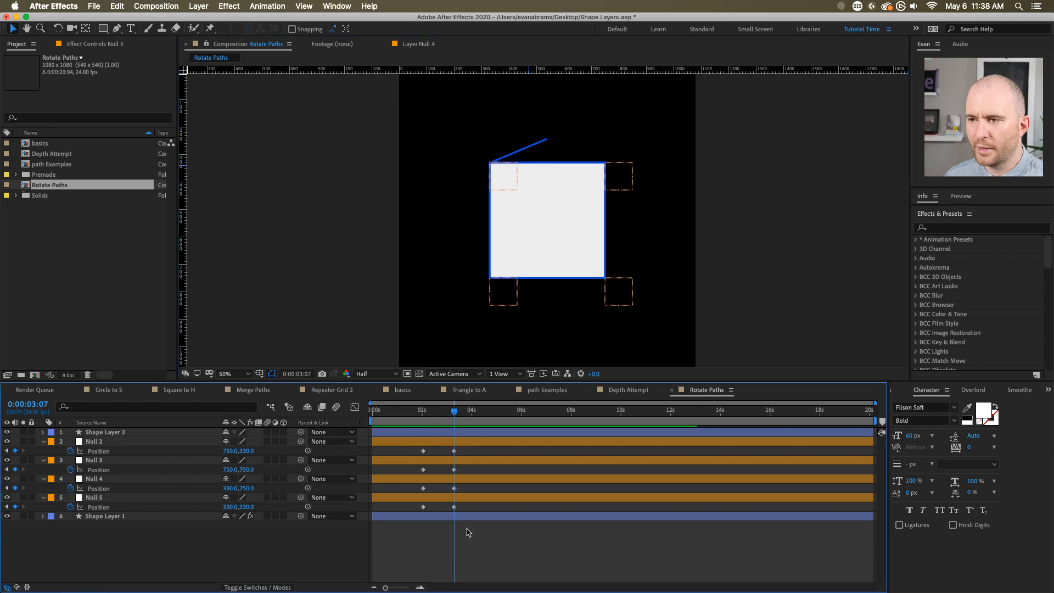
left_click(459, 515)
key("super+d")
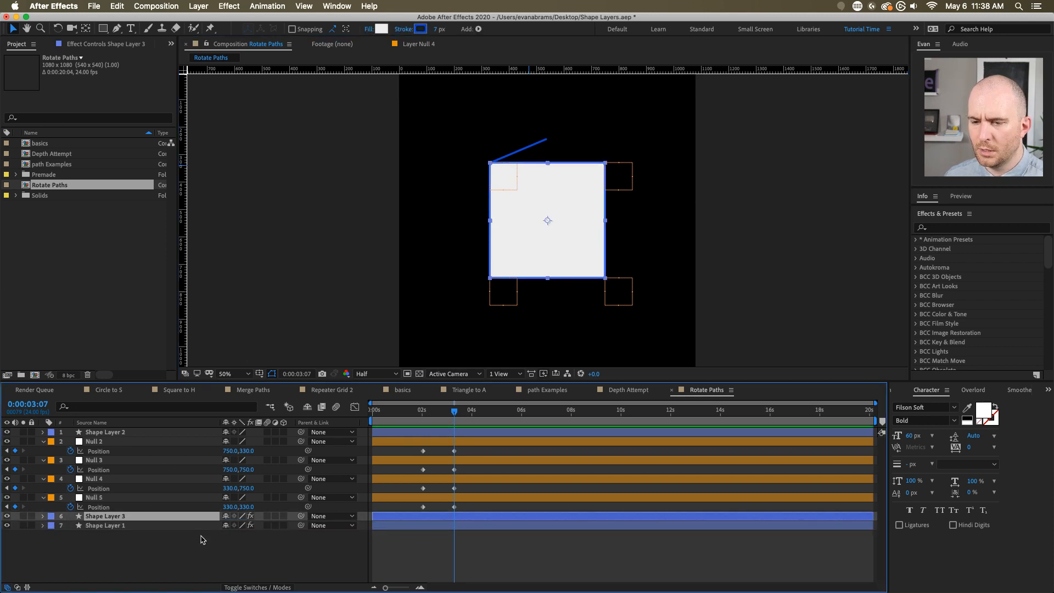
key("super+z")
- Create a new rectangle shape layer and shrink it to match the white square's size
double_click(103, 28)
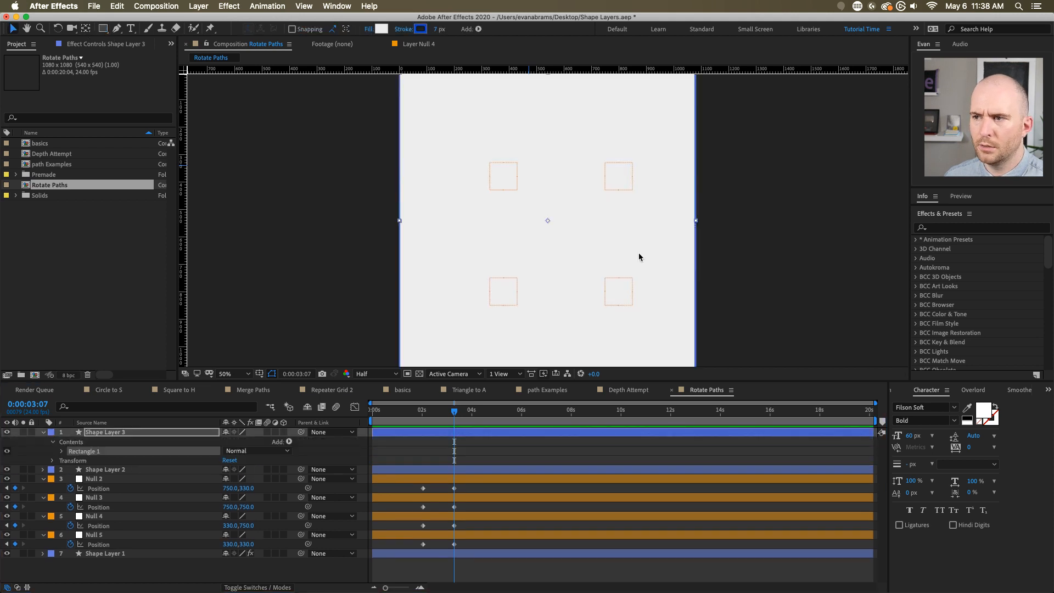
key("u")
key("u")
mouse_move(263, 471)
left_mouse_down()
mouse_move(230, 473)
mouse_move(264, 473)
left_mouse_up()
- Set the new guide square's rotation to 45 degrees
key("r")
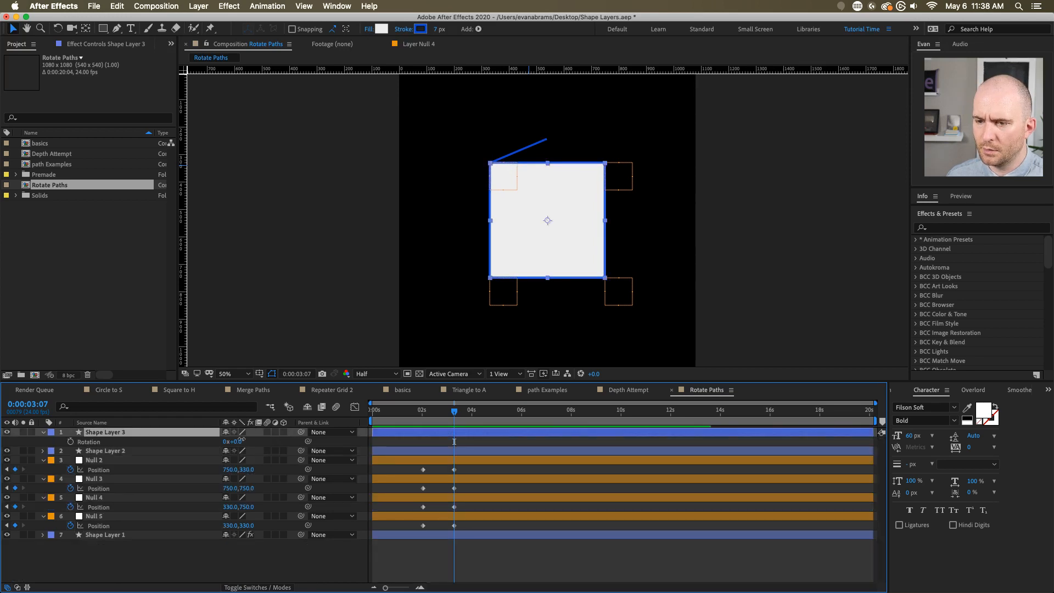
left_click(240, 442)
type("45")
key("Return")
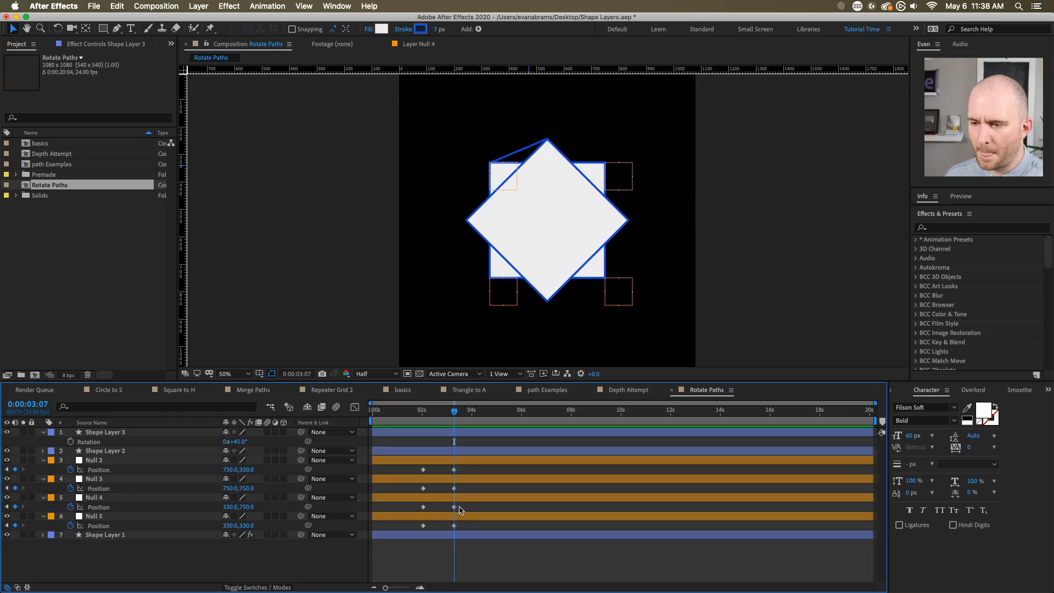
- At 0:00:03:07, move the four corner nulls clockwise onto the corners of the rotated guide square
left_click(611, 182)
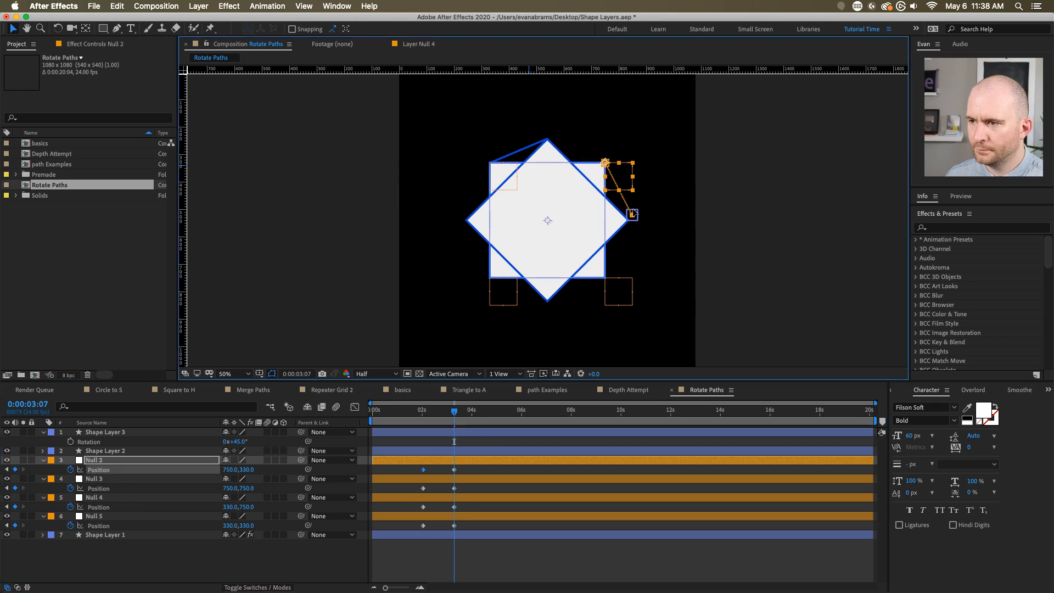
double_click(615, 171)
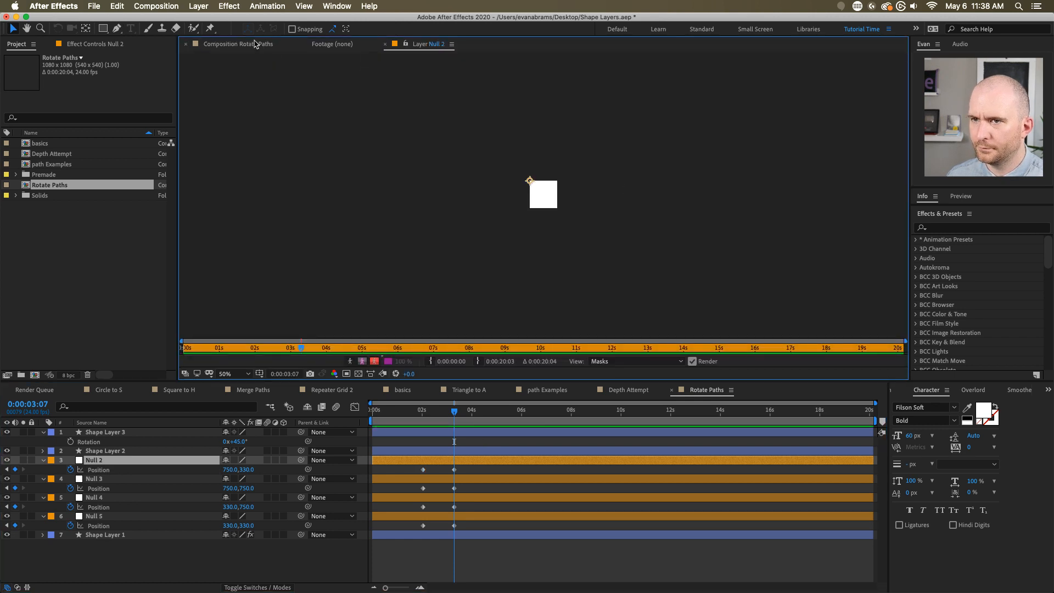
left_click(247, 44)
left_click(618, 192)
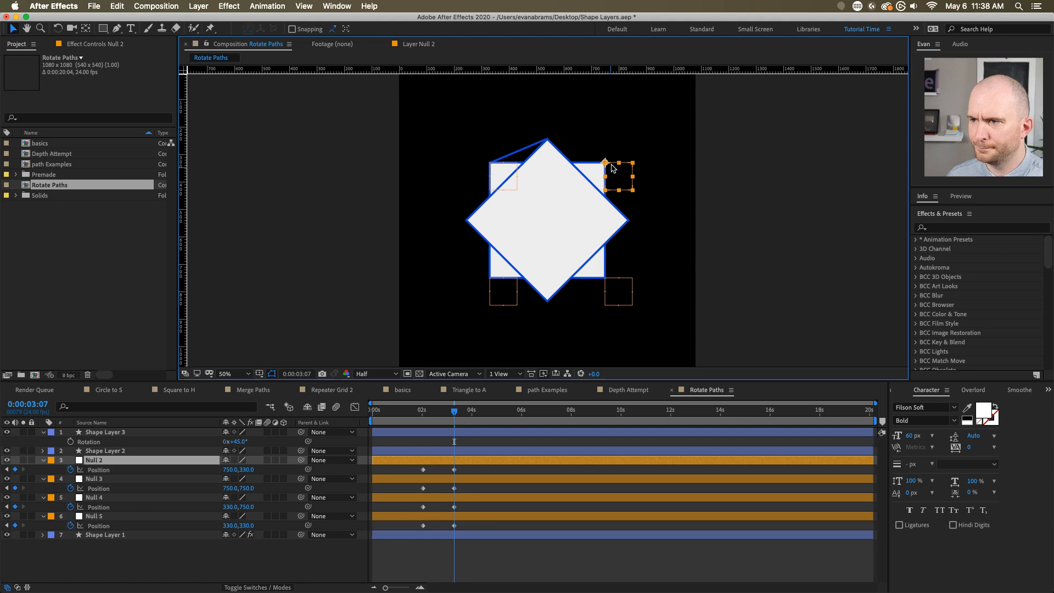
left_click_drag(624, 194, 645, 220)
scroll(615, 217, "up", 4)
scroll(635, 214, "down", 2)
left_click_drag(615, 286, 653, 170)
left_click_drag(632, 209, 516, 254)
left_click_drag(494, 233, 550, 315)
left_click_drag(458, 302, 414, 186)
left_click_drag(476, 97, 540, 153)
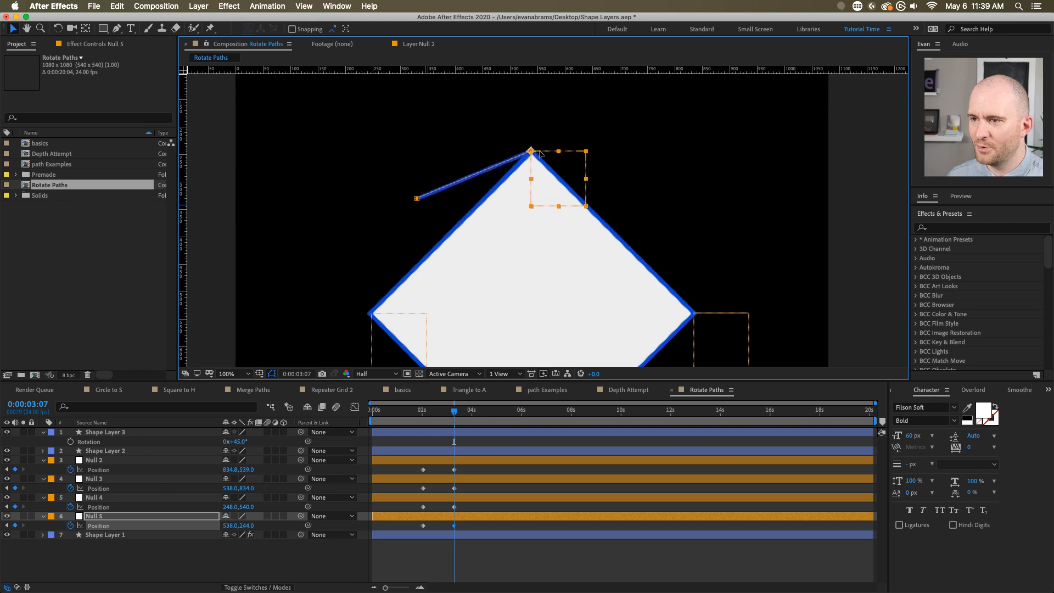
- Delete the rotated guide square's layer and preview the nulls' animation from 0:00:02:01
left_click(125, 433)
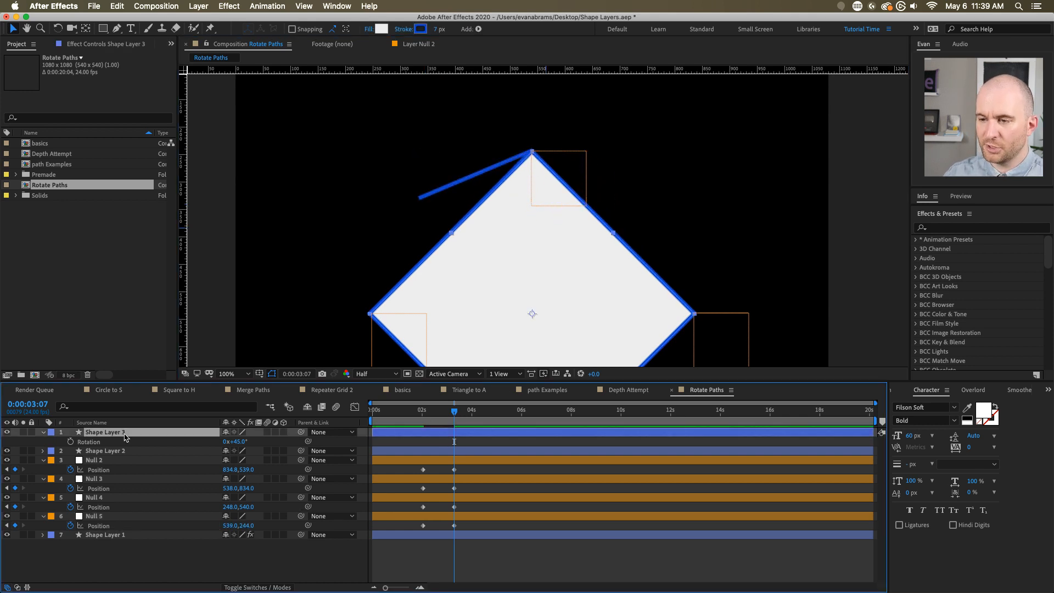
key("Delete")
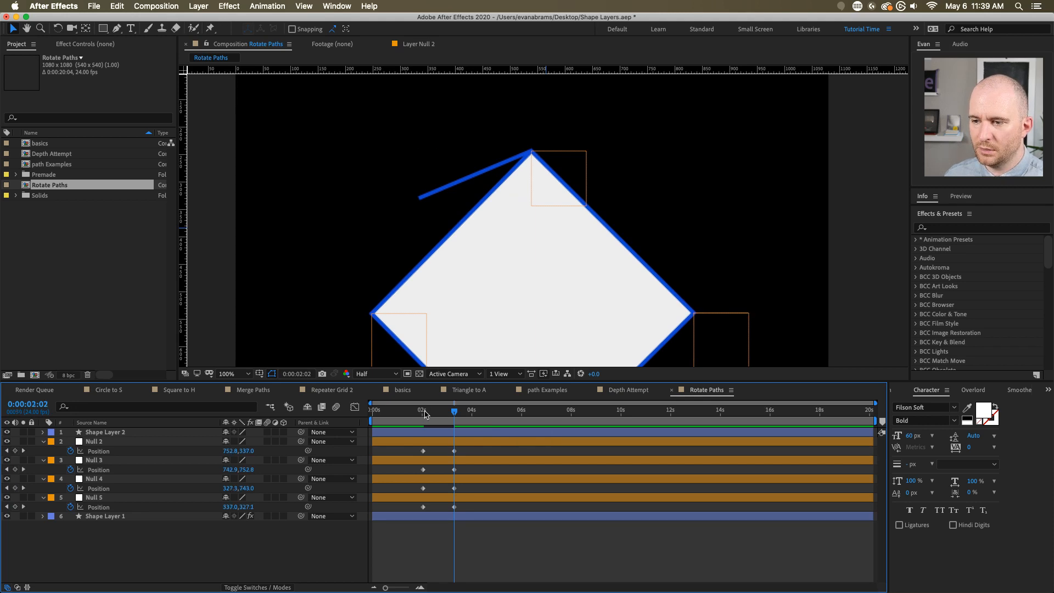
left_click(425, 414)
key("comma")
key("space")
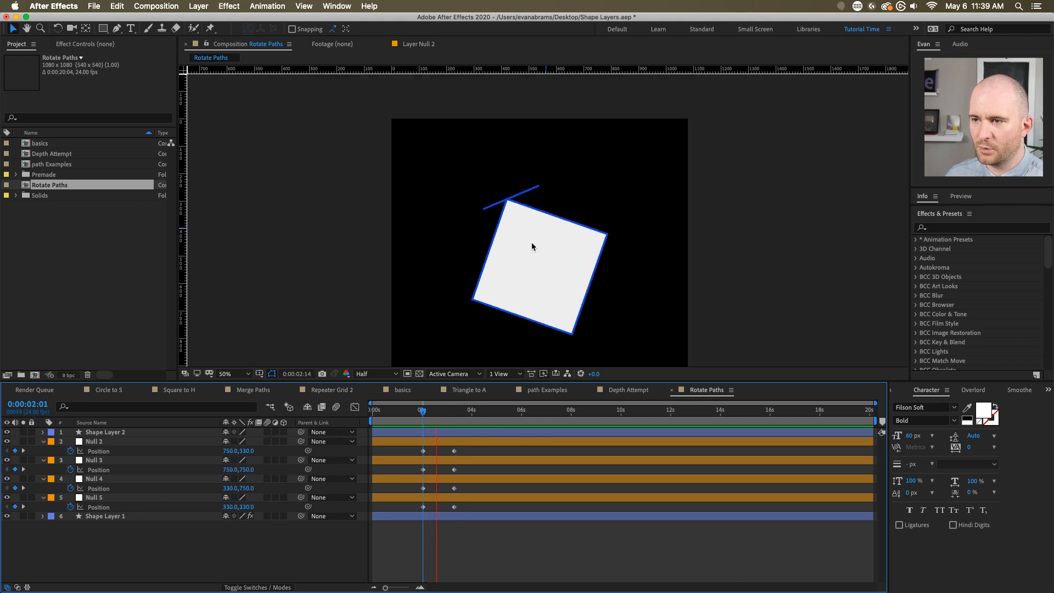
- At 0:00:03:07, bend the motion path of Null 5 outward into an arc with the Convert Vertex tool
left_click(459, 415)
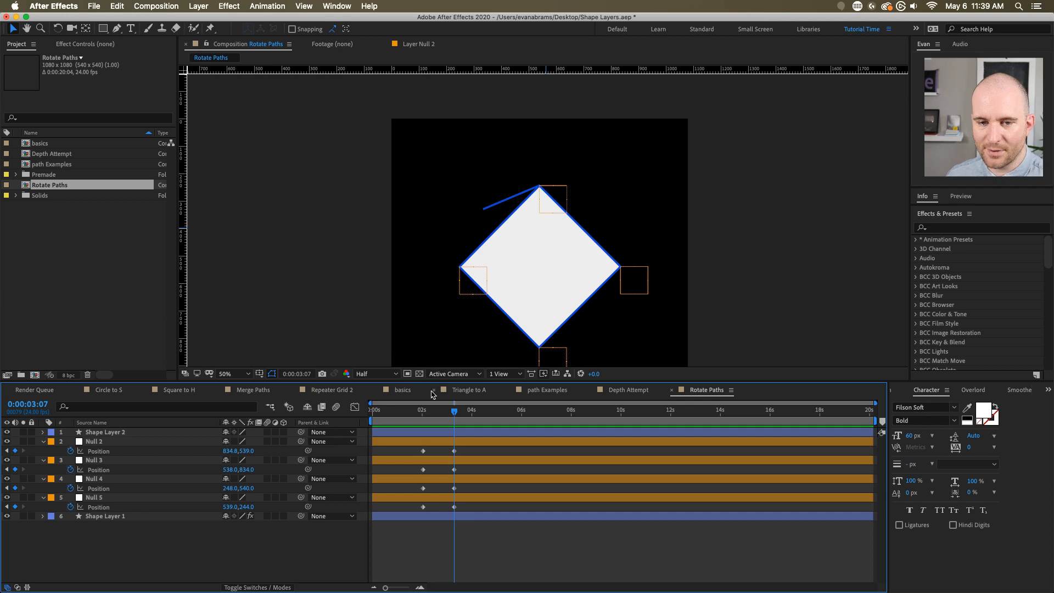
left_click(444, 440)
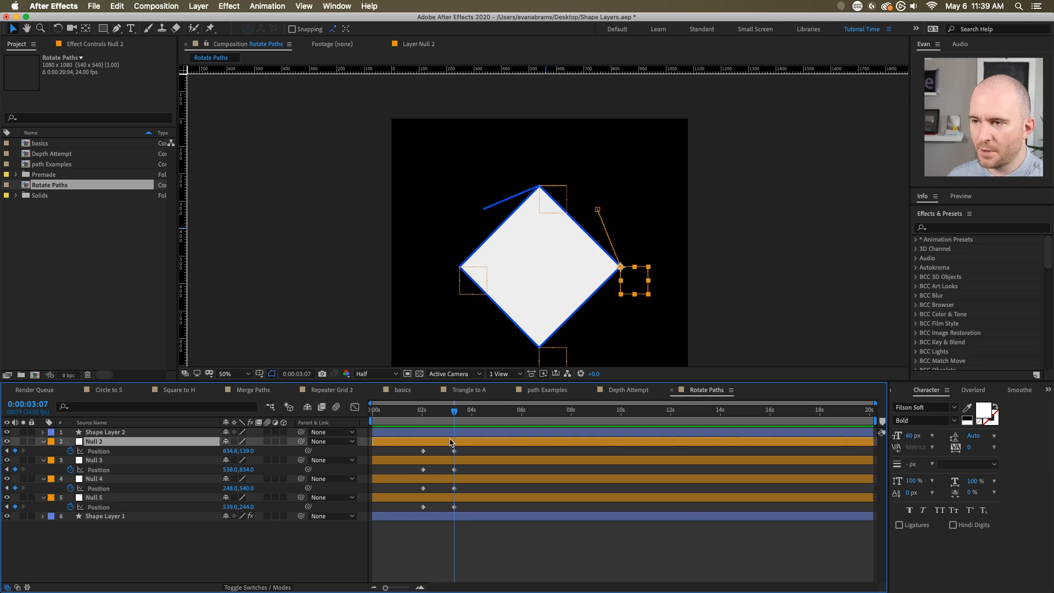
left_click(469, 459)
left_click(470, 477)
left_click(472, 497)
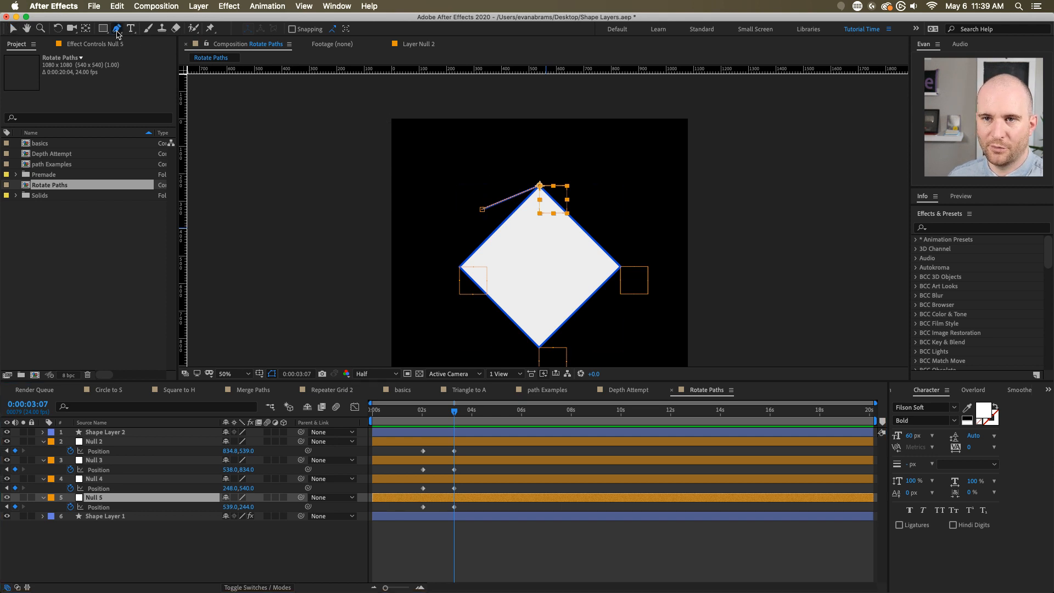
left_click_drag(116, 28, 140, 67)
left_click_drag(483, 208, 499, 165)
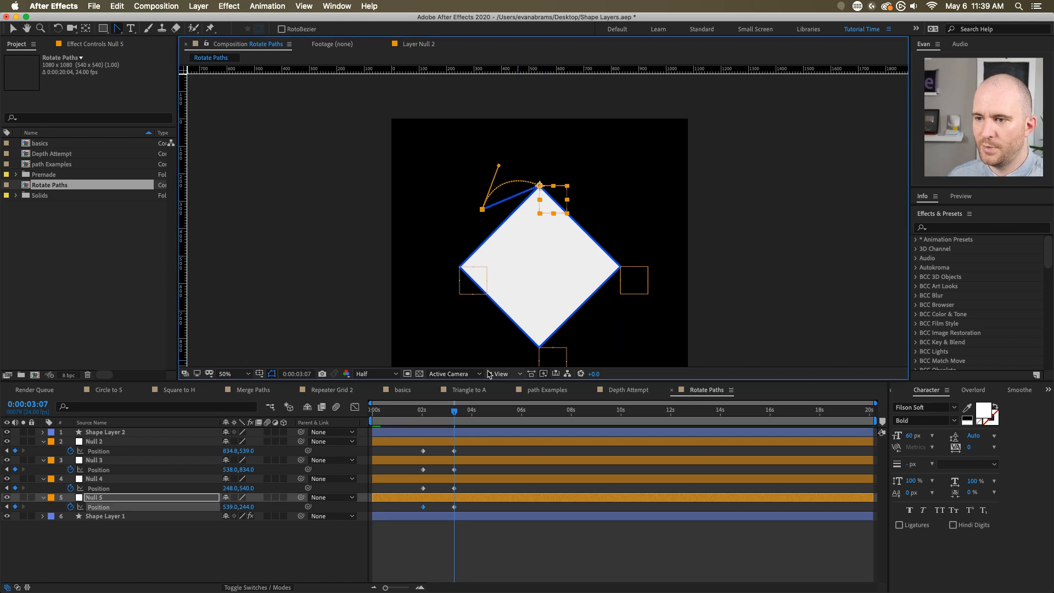
- Preview the animation with Null 5's curved path from 0:00:02:01, and return to 0:00:03:07
left_click(420, 417)
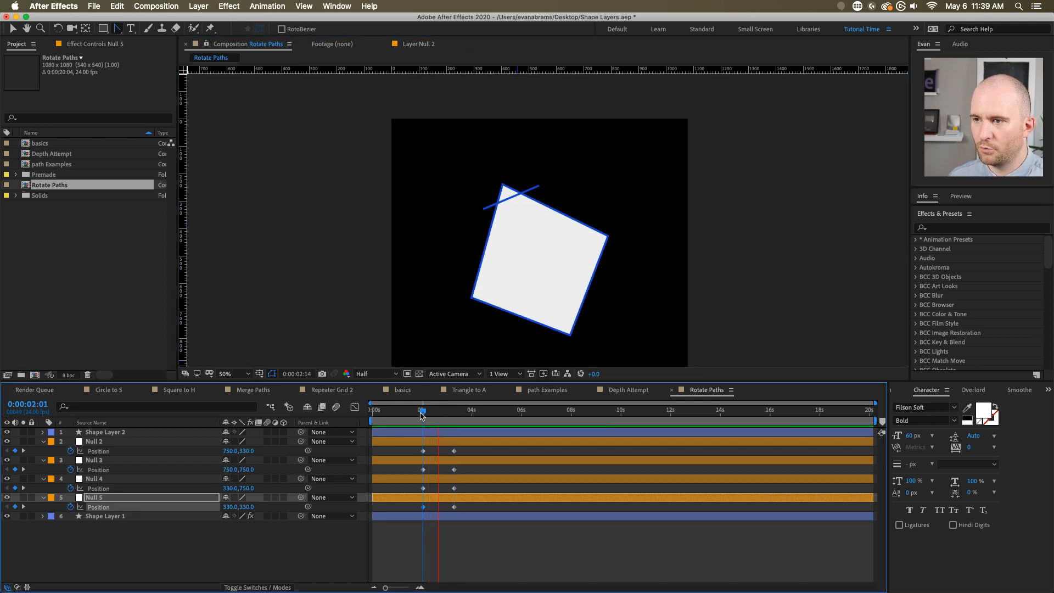
key("space")
left_click_drag(455, 418, 451, 420)
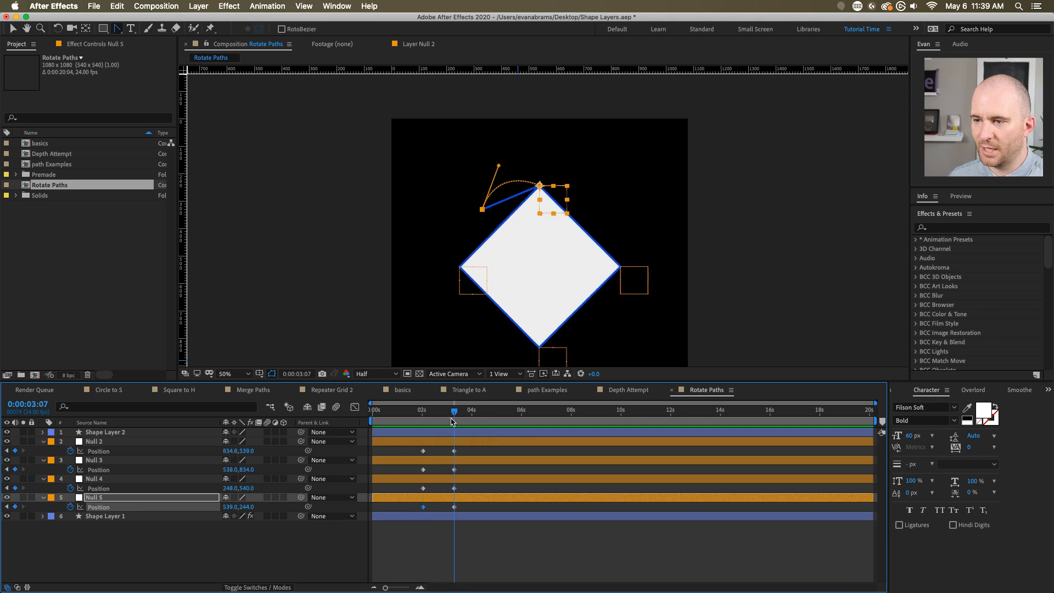
- Curve the motion paths of Null 2, Null 3 and Null 4, bending Null 2's inward and the other two outward
left_click(473, 442)
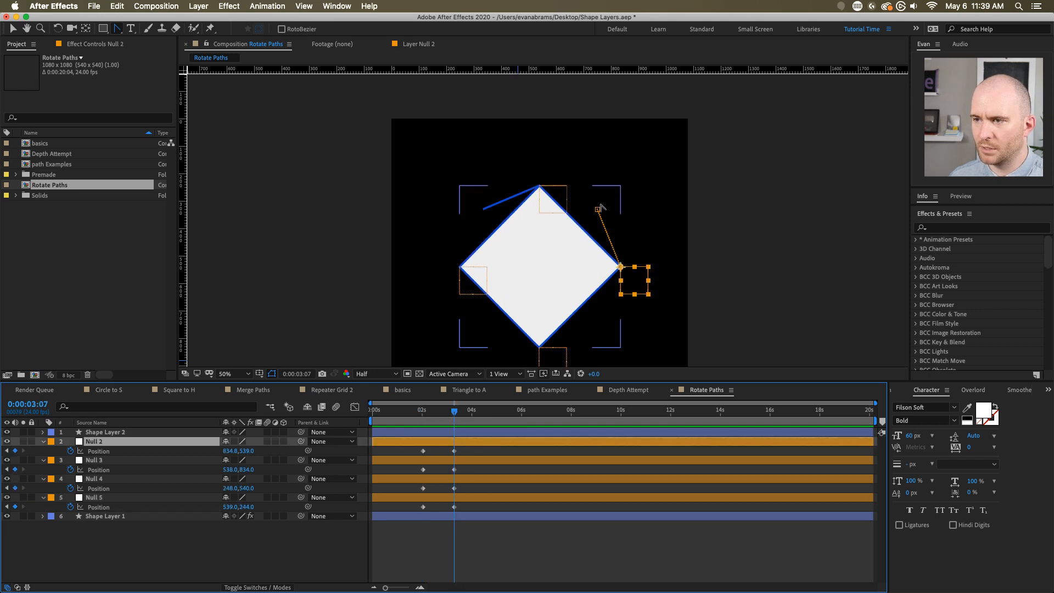
left_click_drag(598, 209, 557, 244)
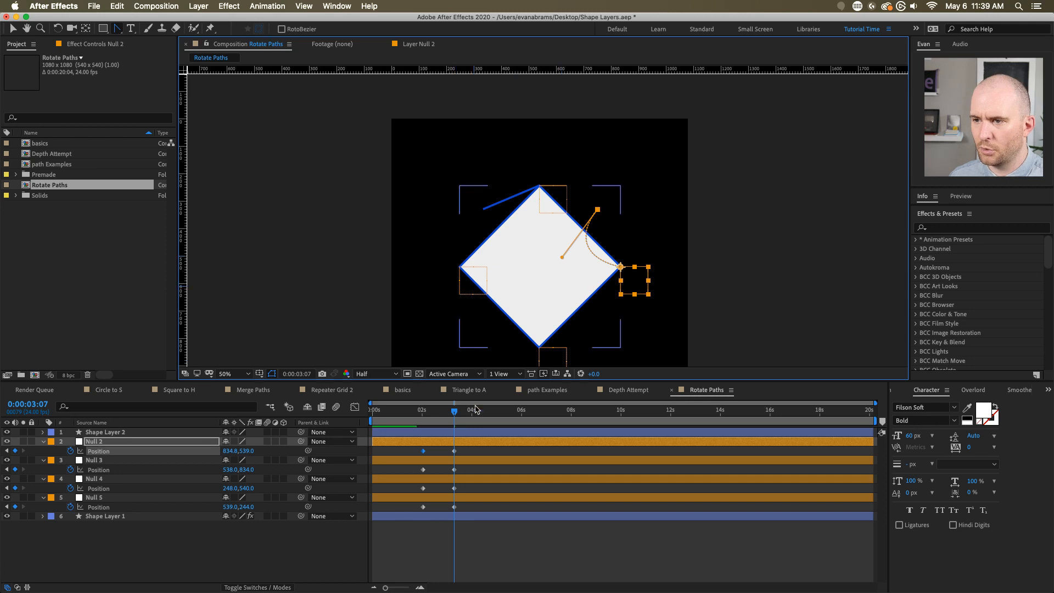
left_click(474, 461)
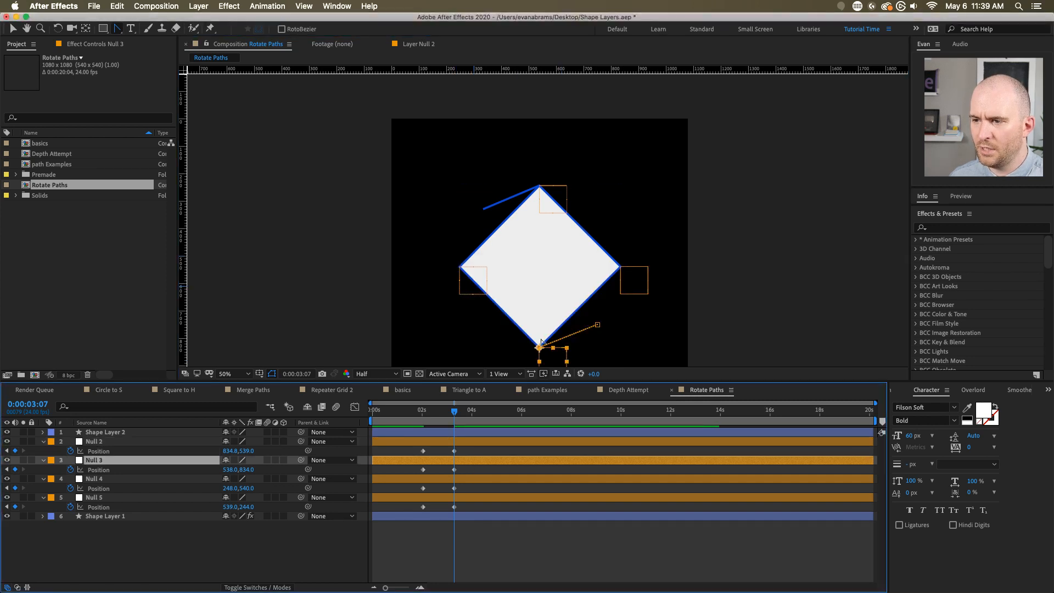
left_click_drag(541, 342, 586, 375)
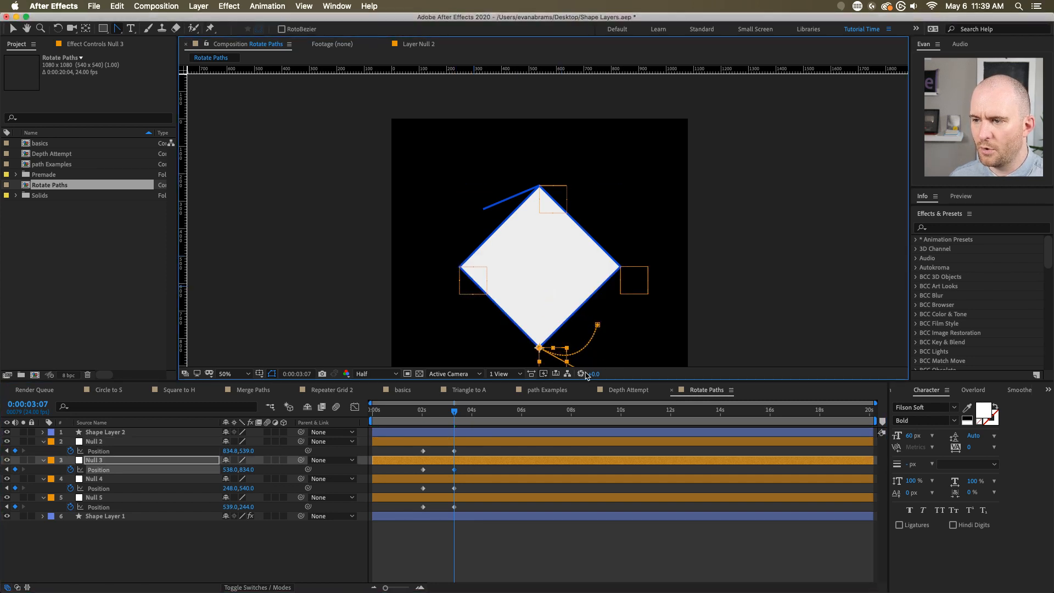
left_click(478, 478)
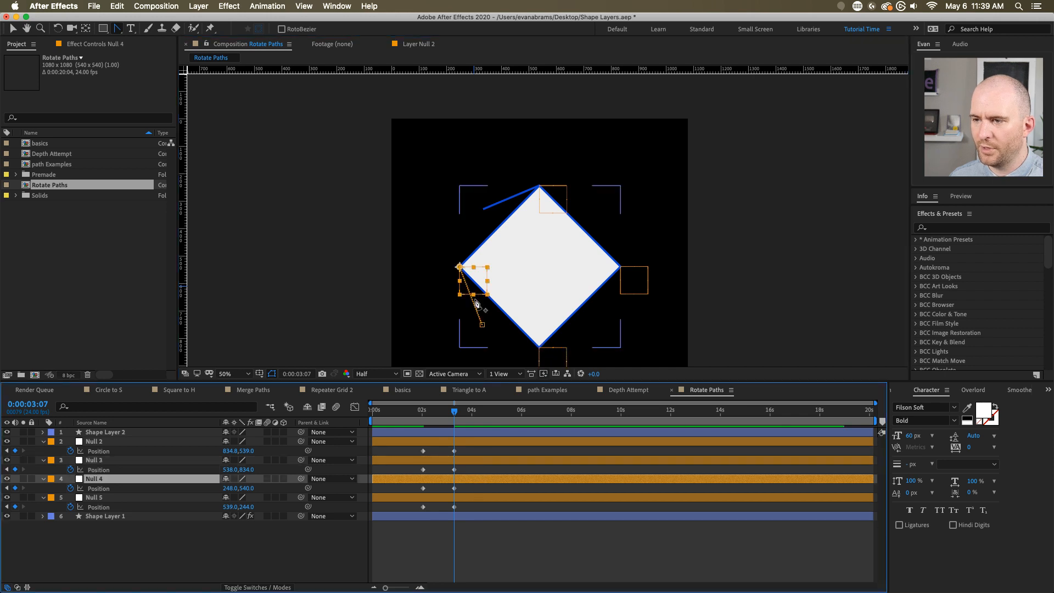
left_click_drag(481, 325, 434, 315)
left_click(541, 541)
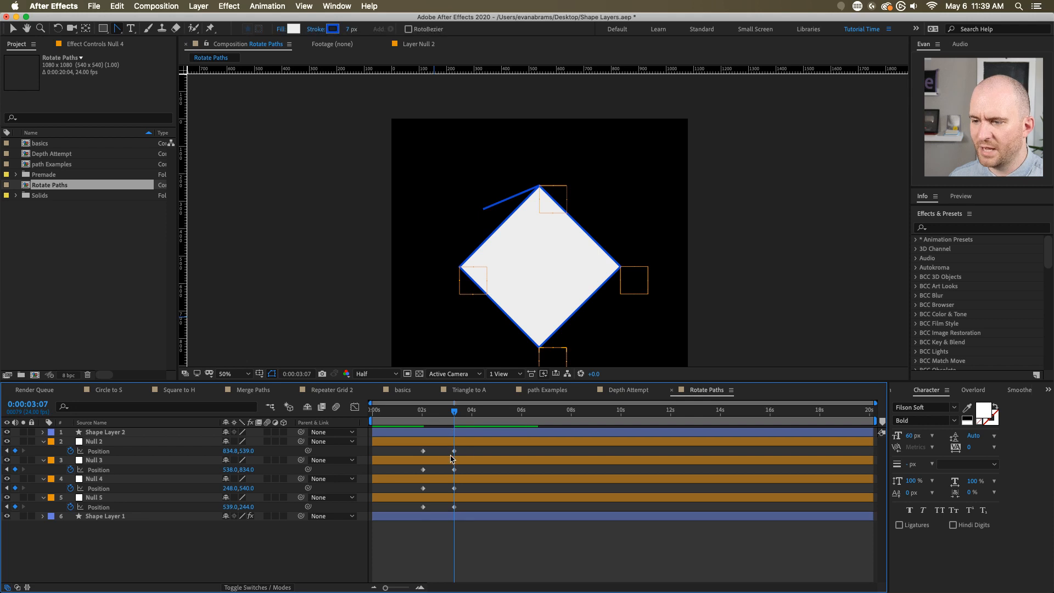
- Apply Easy Ease to all Position keyframes of the four nulls and preview from 0:00:02:01
left_click_drag(467, 444, 364, 537)
left_click(426, 416)
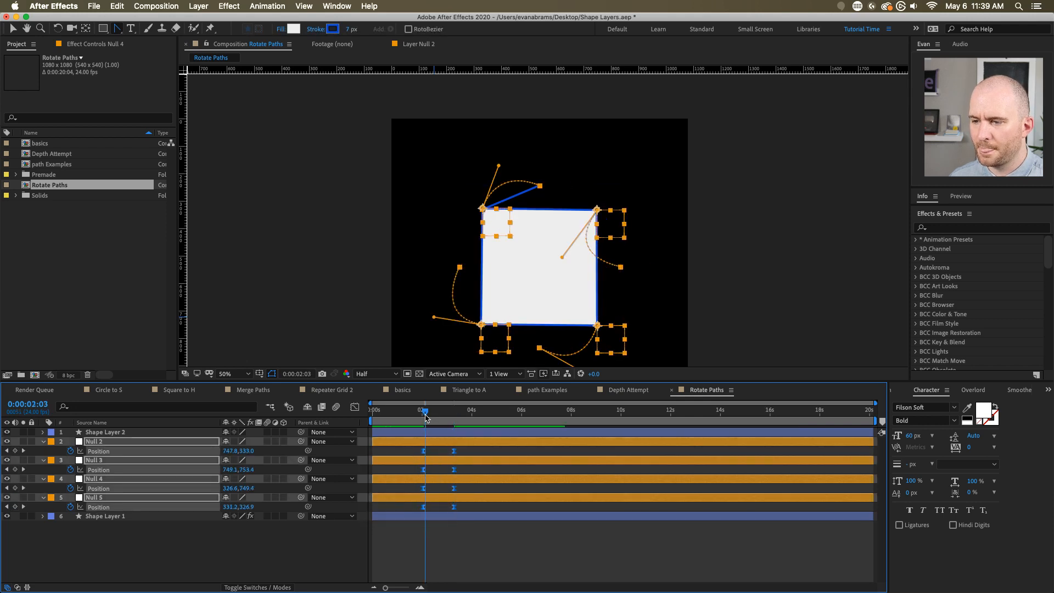
key("comma")
key("space")
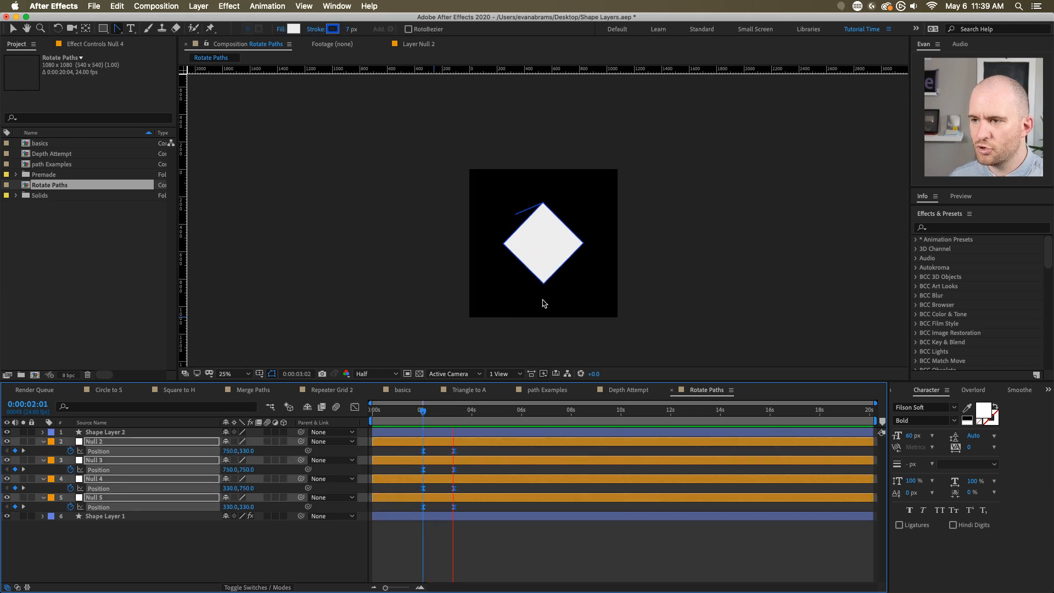
key("space")
- Hide the slanted line's layer and preview the curved, eased rotation from 0:00:01:18
left_click(7, 432)
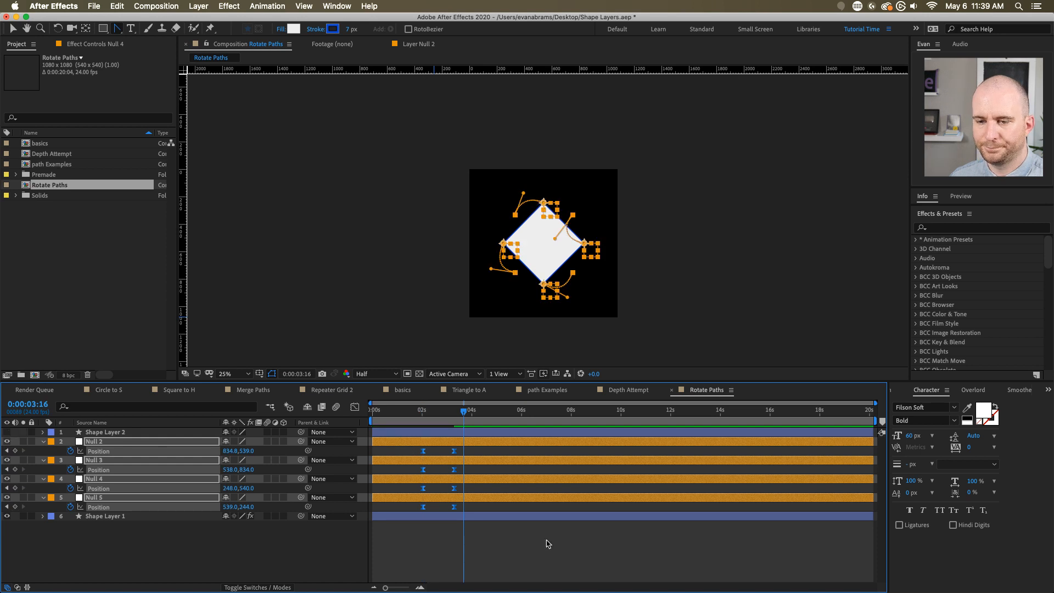
left_click(540, 557)
left_click(416, 424)
key("space")
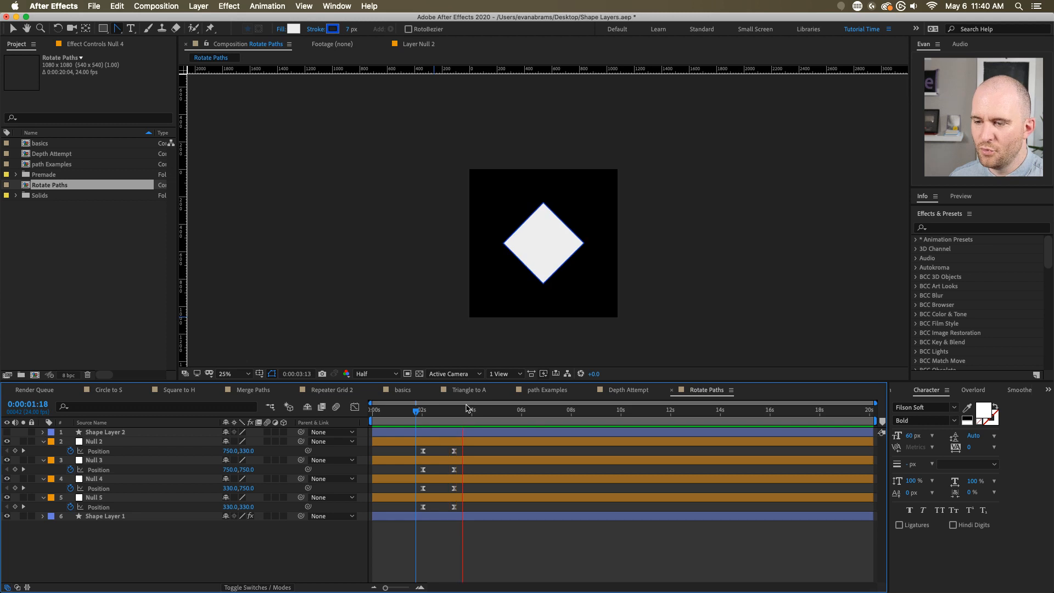
- Stagger the four nulls' Position keyframes in time so the corners start and stop moving at different moments
mouse_move(462, 412)
left_mouse_down()
mouse_move(431, 425)
mouse_move(454, 424)
left_mouse_up()
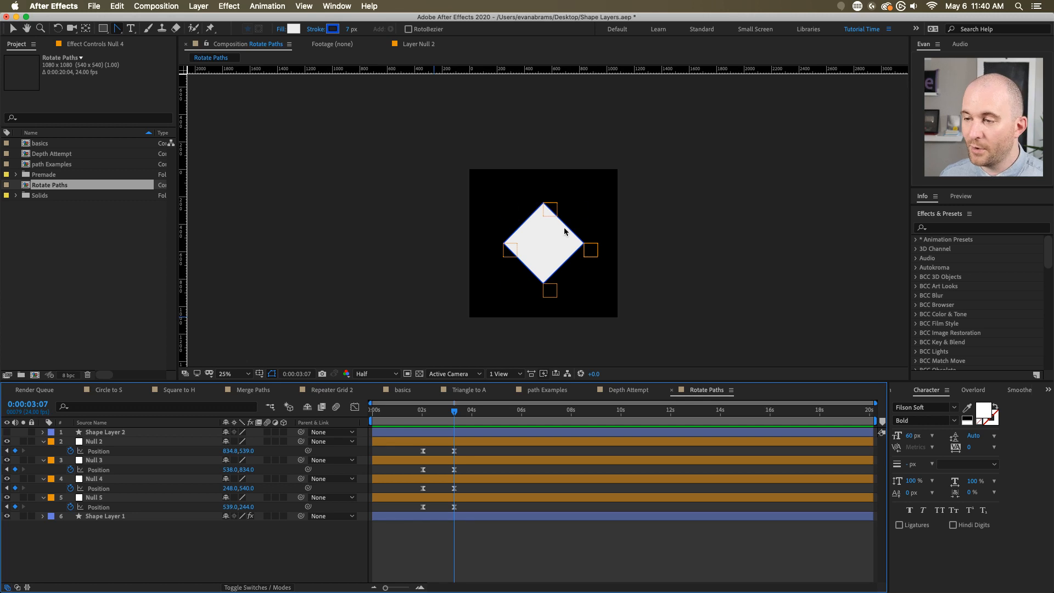
key("period")
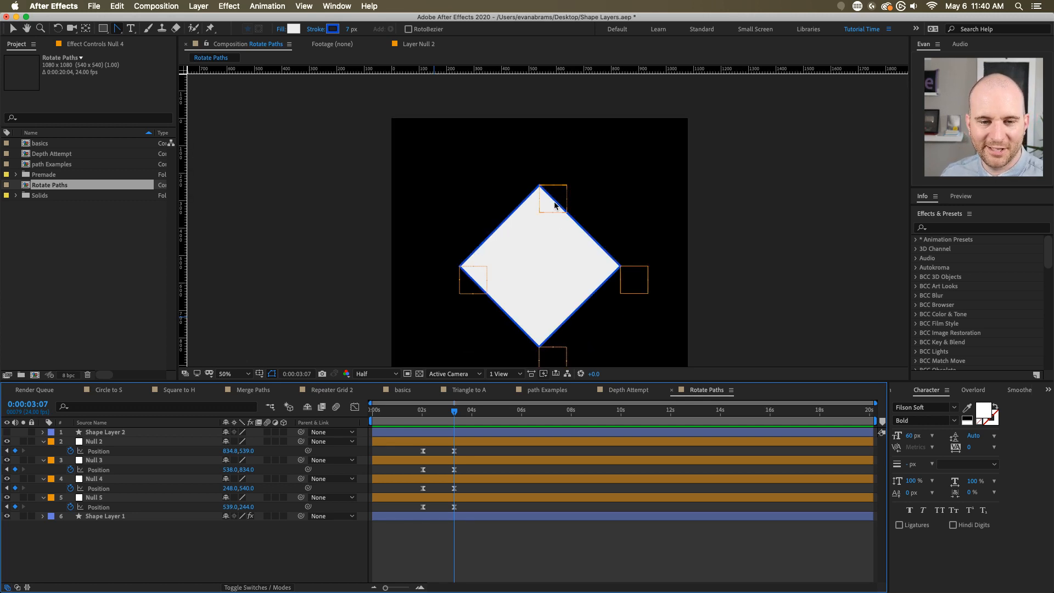
left_click_drag(580, 214, 557, 195)
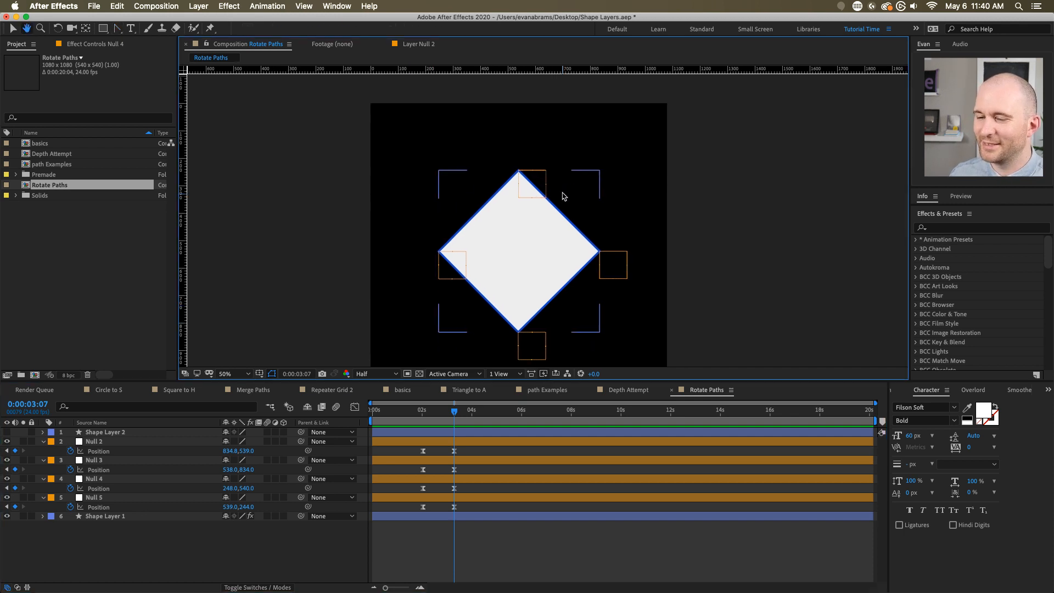
left_click(546, 191)
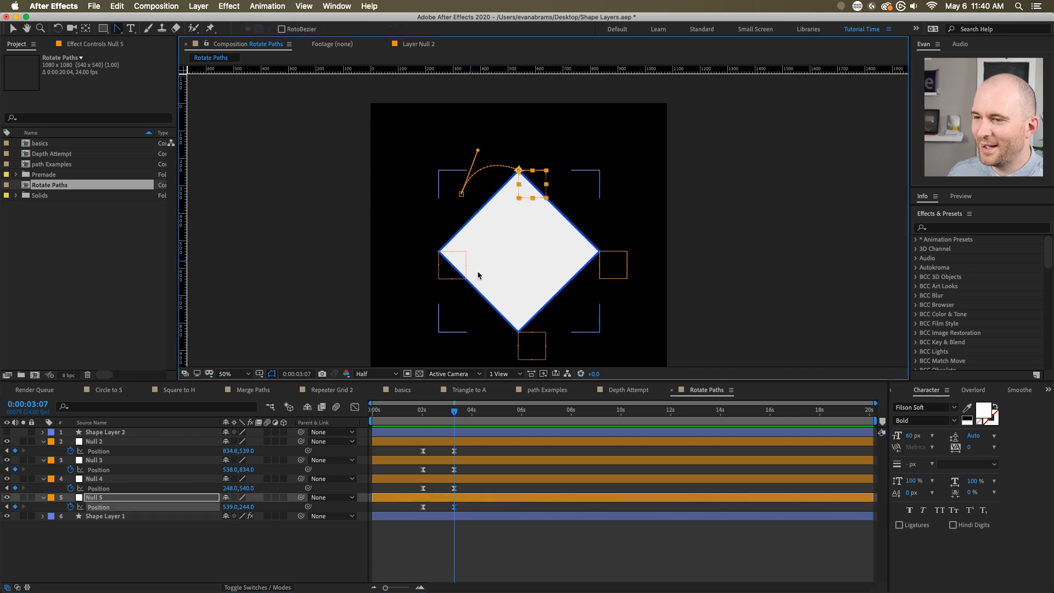
left_click_drag(437, 415, 429, 417)
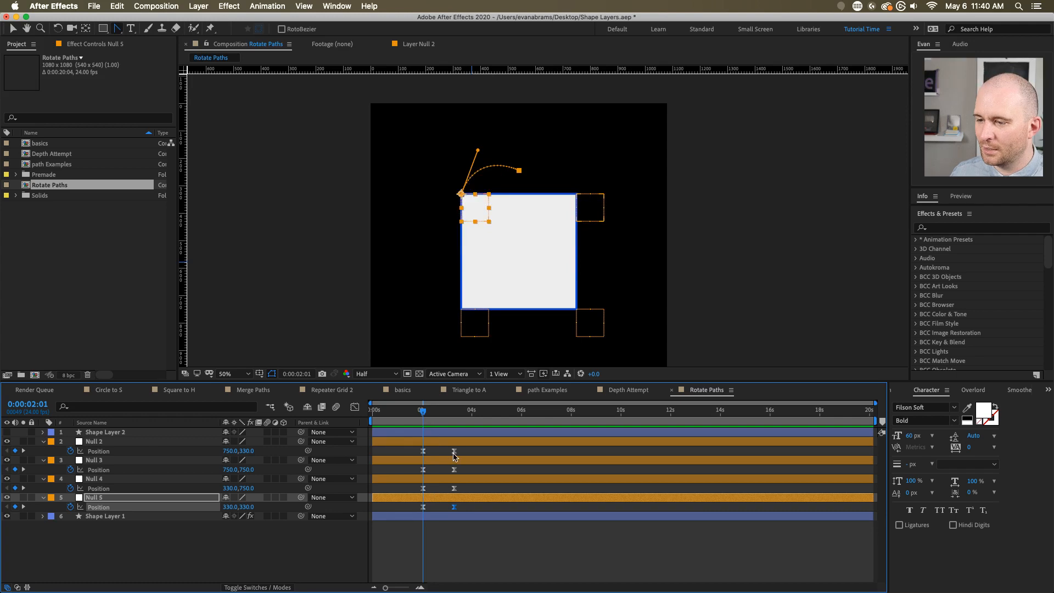
left_click_drag(454, 451, 431, 506)
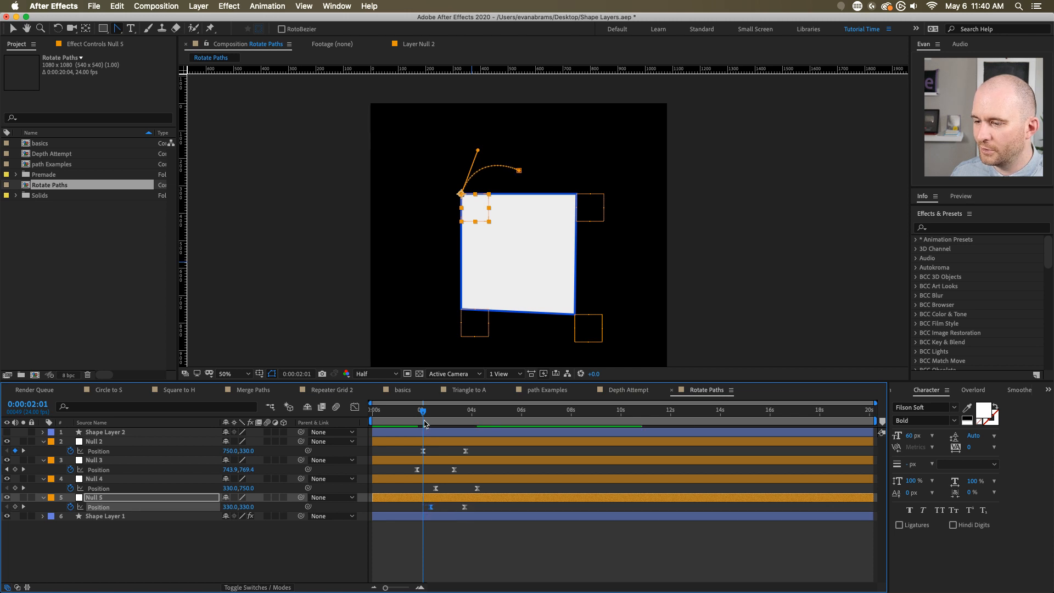
- Preview the staggered corner animation from 0:00:01:19
left_click_drag(424, 423, 417, 423)
key("space")
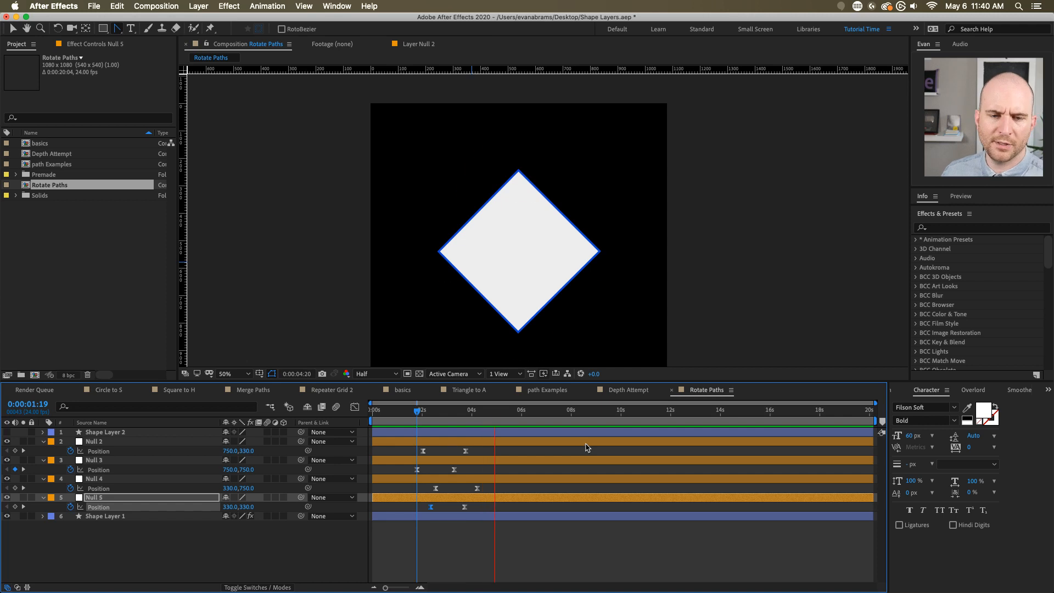
key("space")
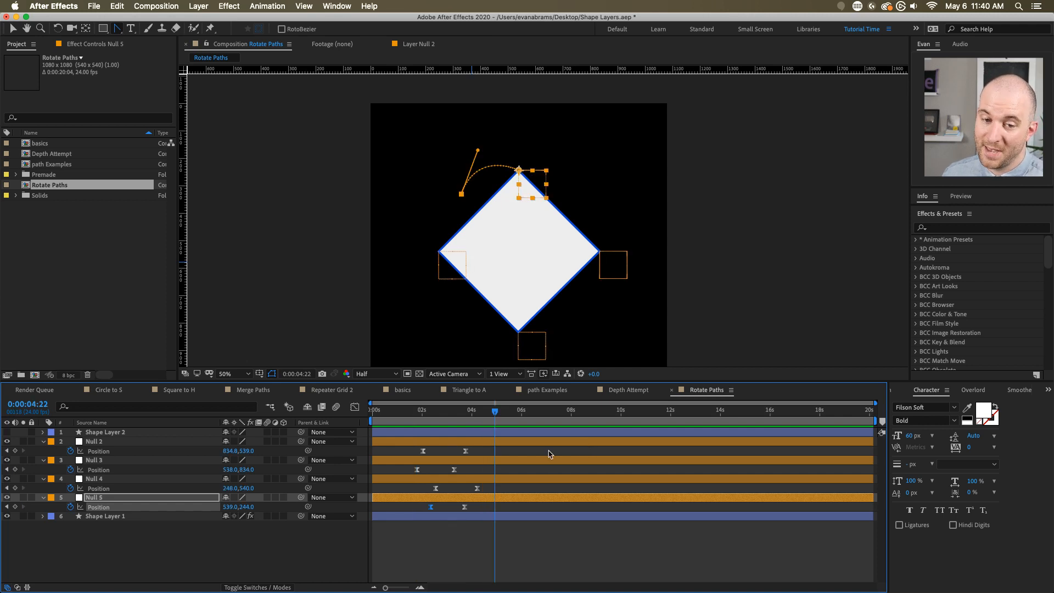
- Reshape the speed curves of the four nulls' Position keyframes into an early peak with a long slowdown, and preview from 0:00:01:17
left_click_drag(515, 448, 398, 532)
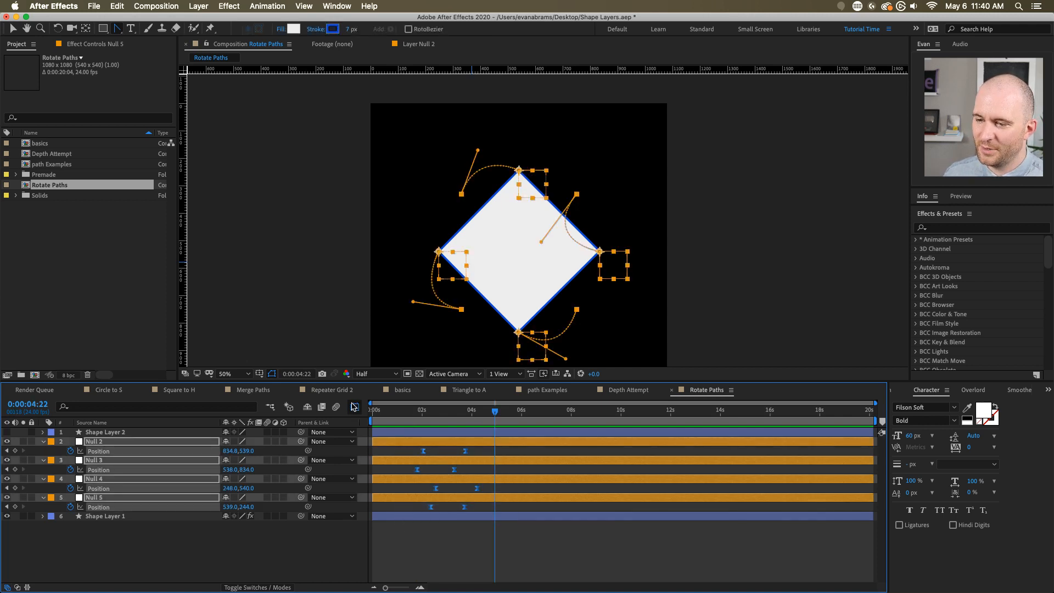
left_click(354, 406)
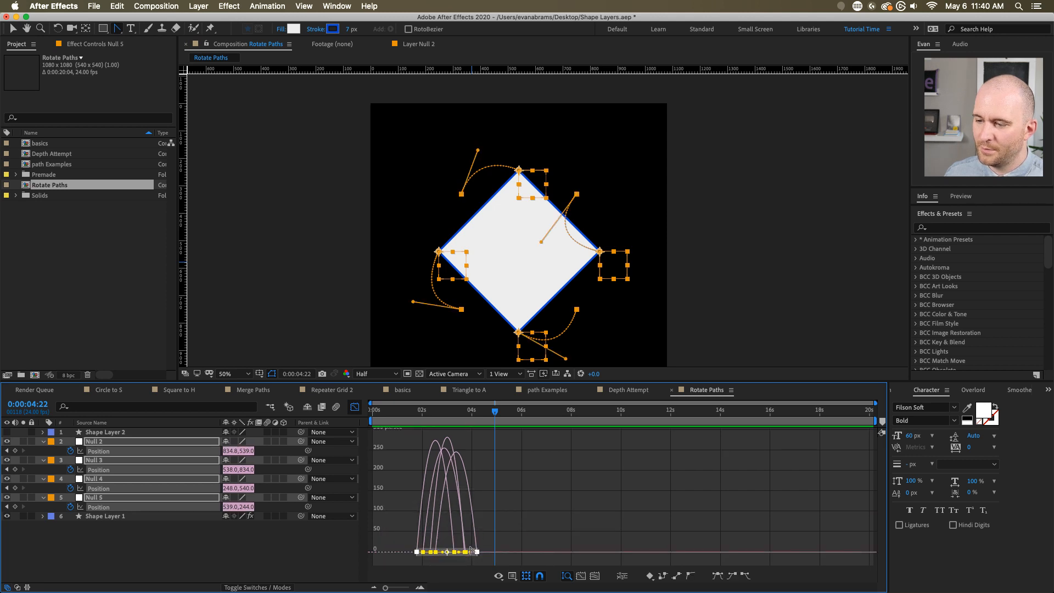
left_click_drag(470, 551, 437, 554)
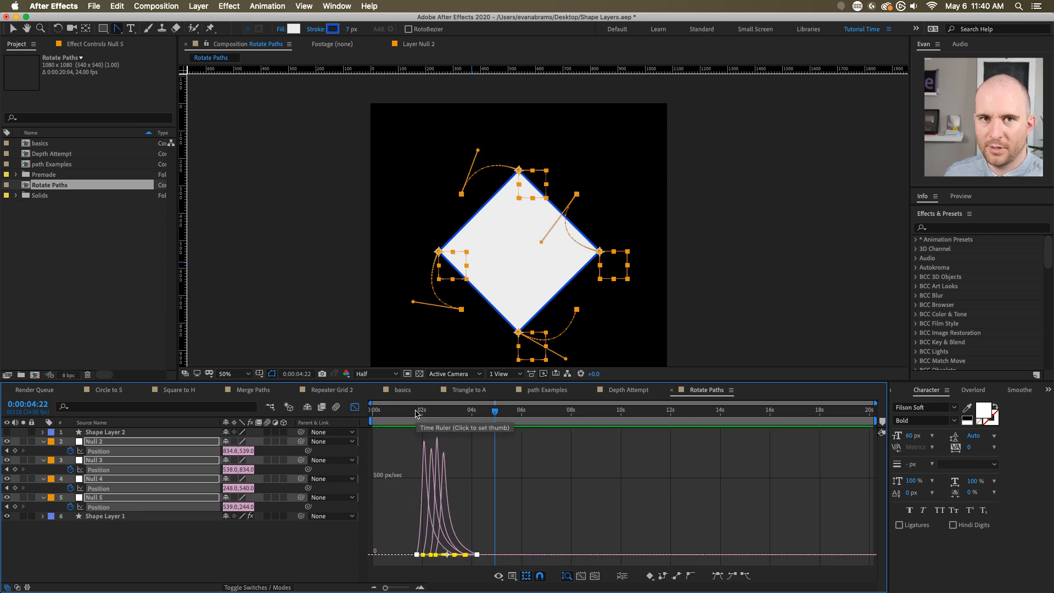
left_click(415, 413)
key("space")
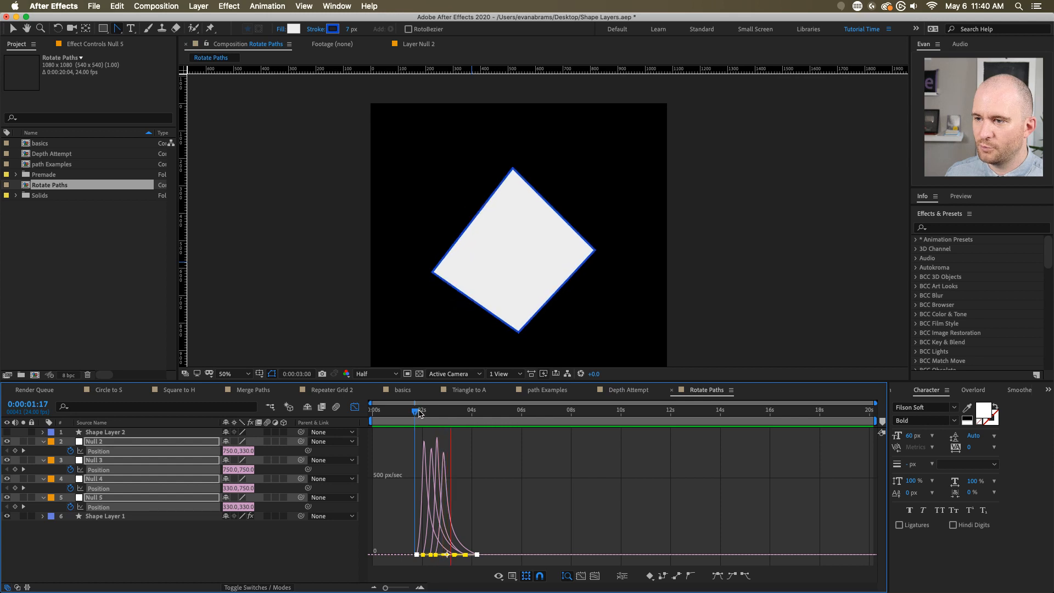
key("shift+F3")
key("F2")
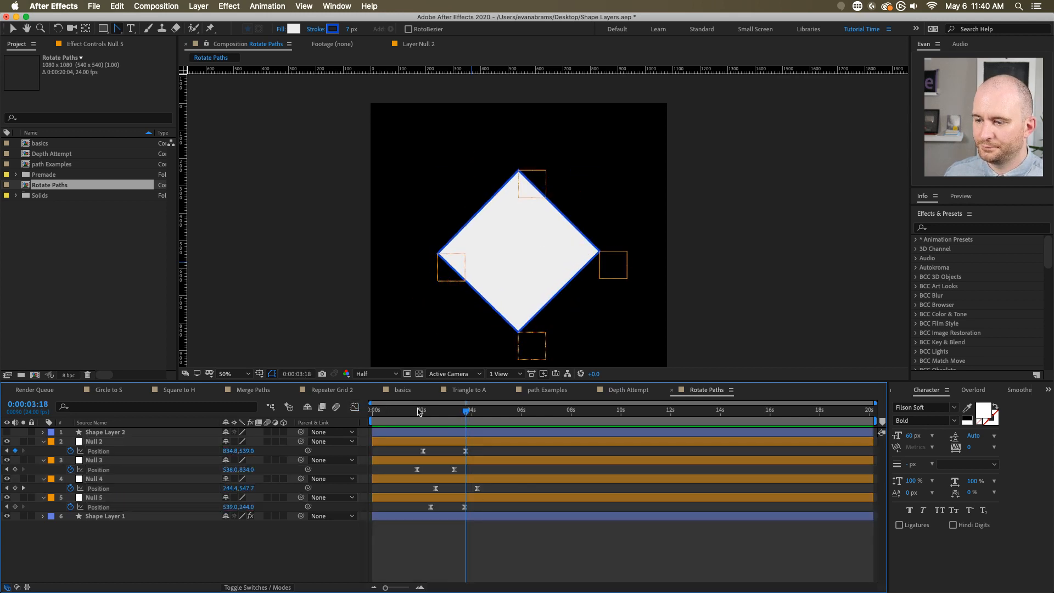
- Replay the reshaped rotation from 0:00:01:23 and 0:00:01:15, examining Null 4's corner, and move the playhead to 0:00:06:09
left_click(420, 411)
key("space")
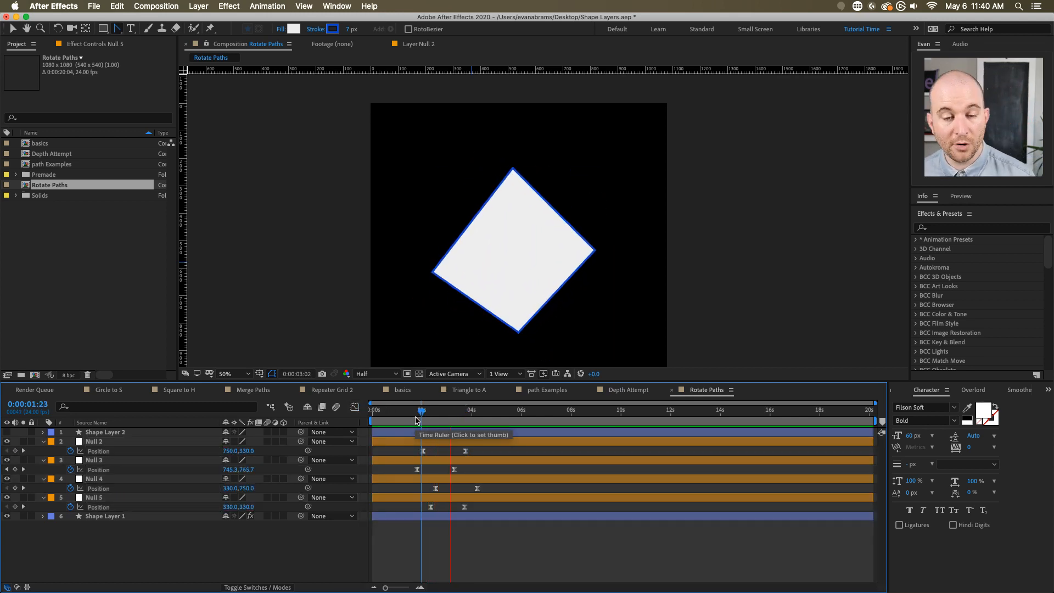
key("space")
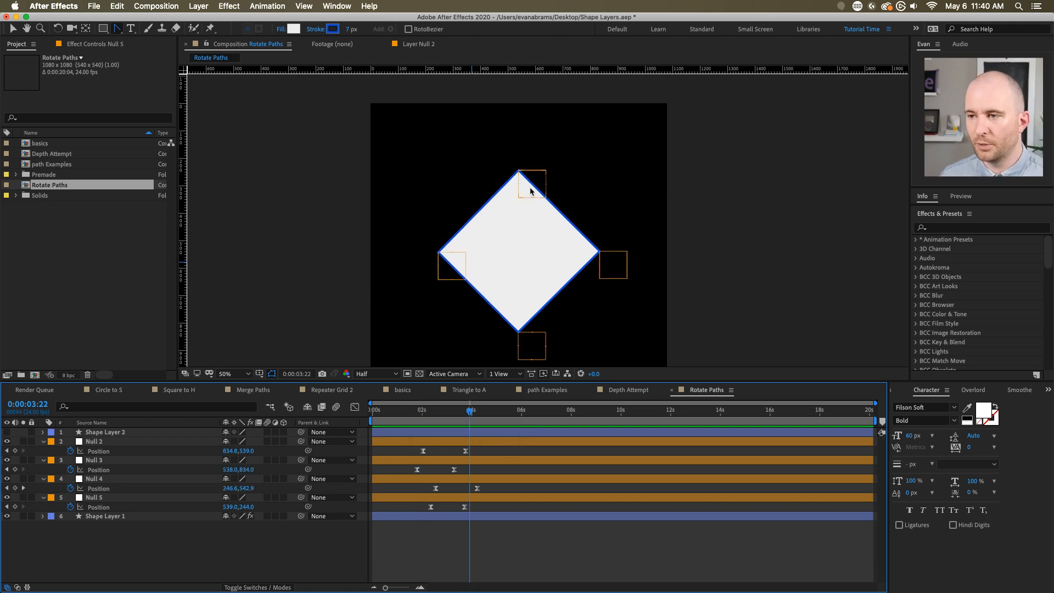
left_click(445, 268)
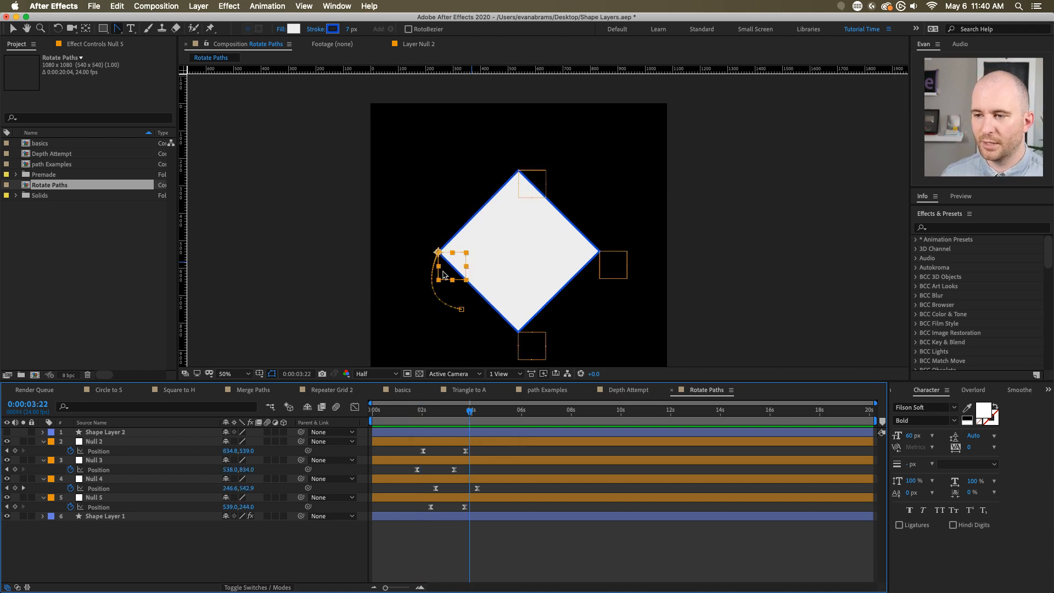
left_click(413, 411)
key("space")
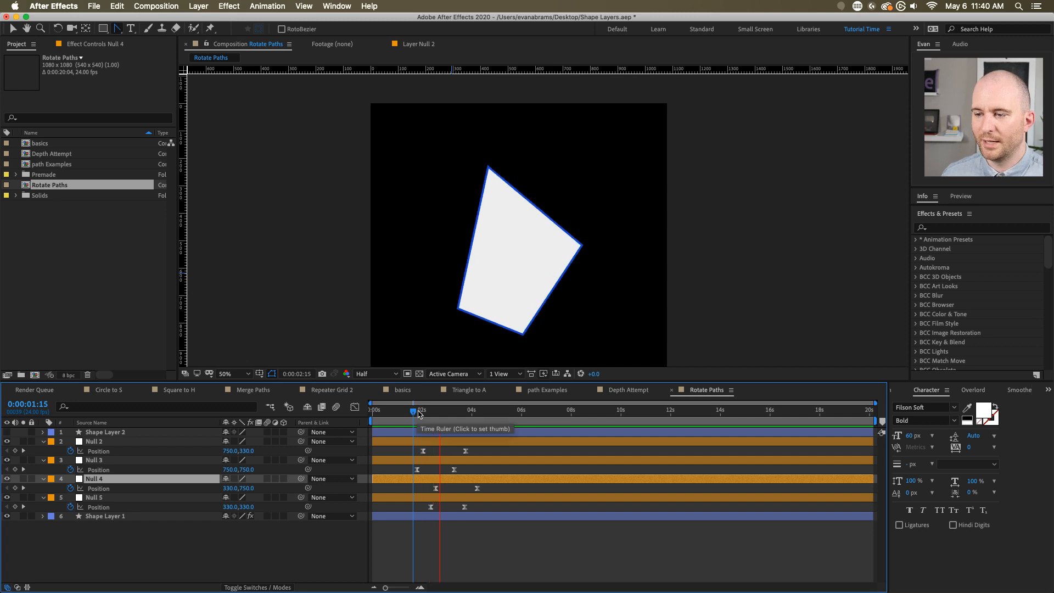
left_click_drag(461, 411, 531, 415)
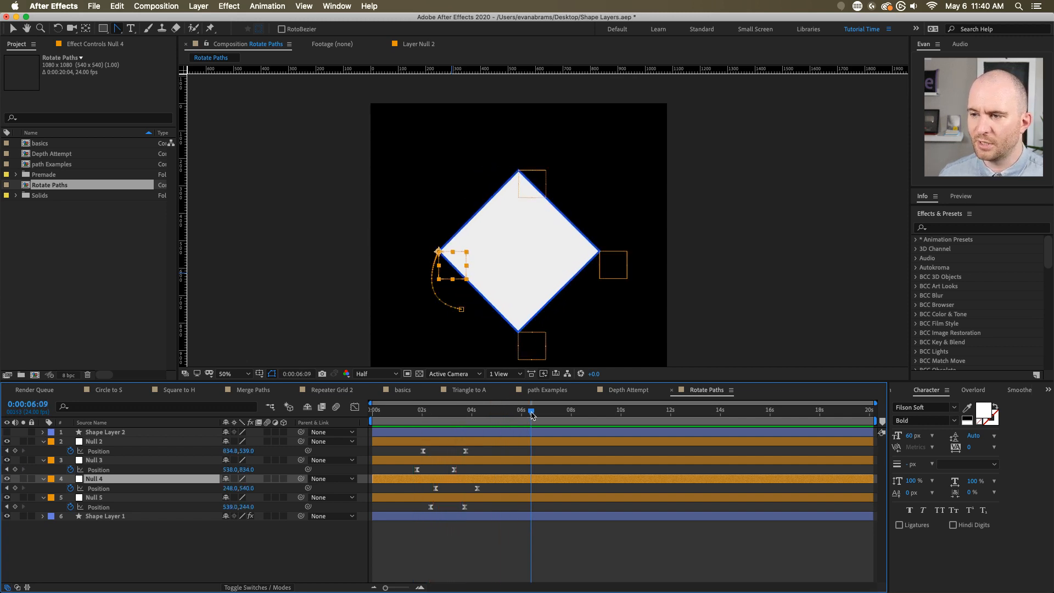
- Add a new null object at the centre of the Rotate Paths composition
right_click(312, 552)
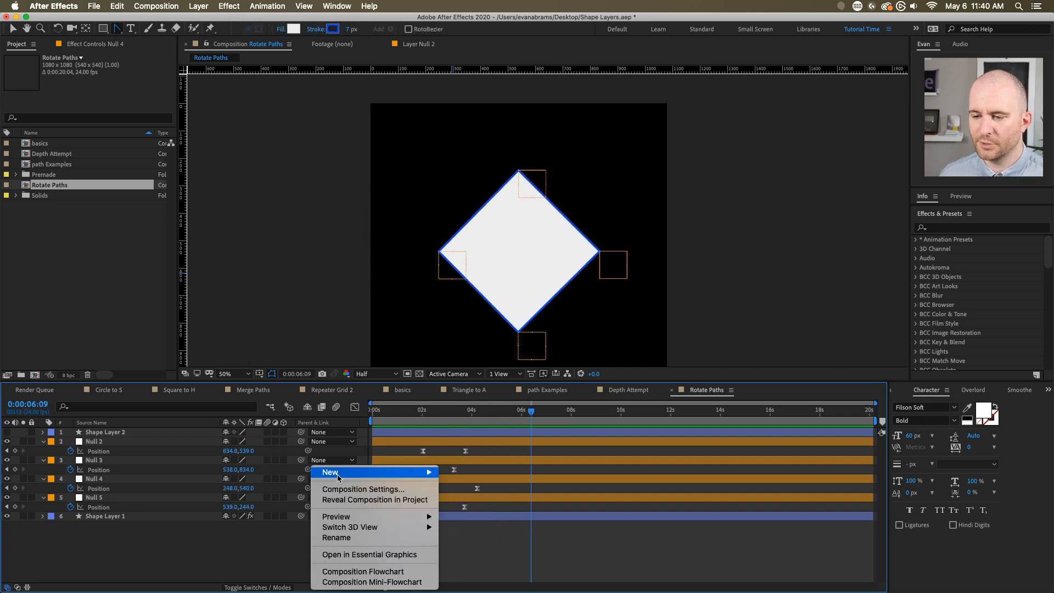
mouse_move(356, 472)
left_click(494, 529)
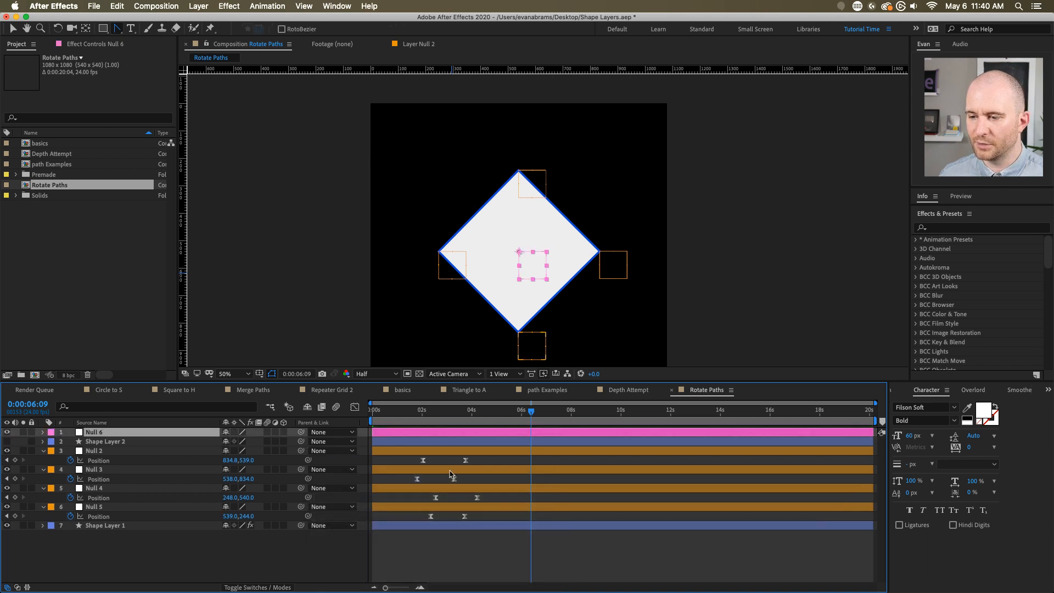
- Parent the four corner nulls, Null 2 through Null 5, to the new central null
left_click(488, 506)
left_click_drag(296, 452, 378, 433)
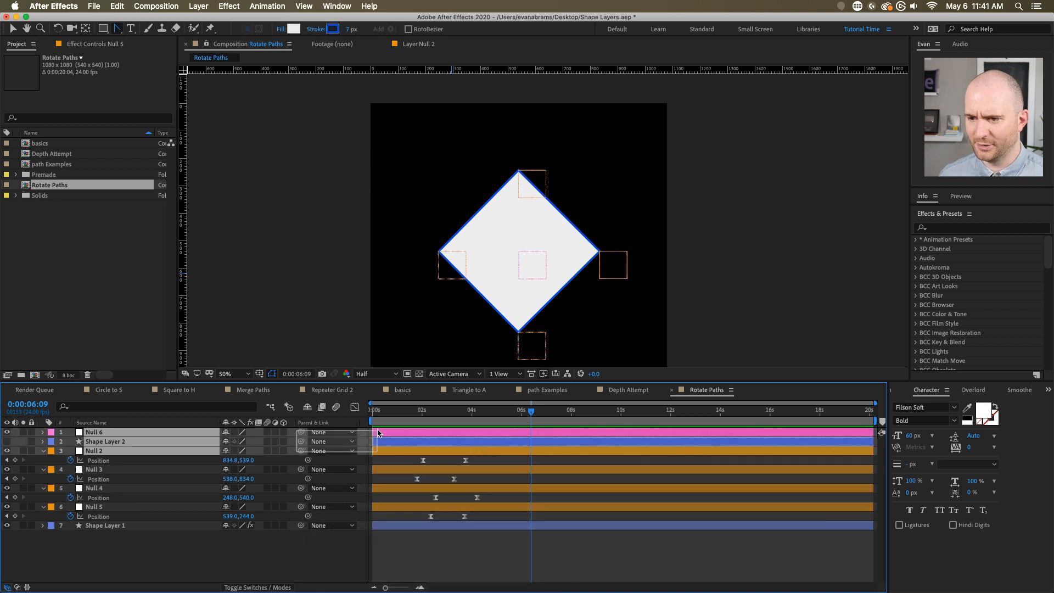
left_click(432, 460)
left_click(433, 452)
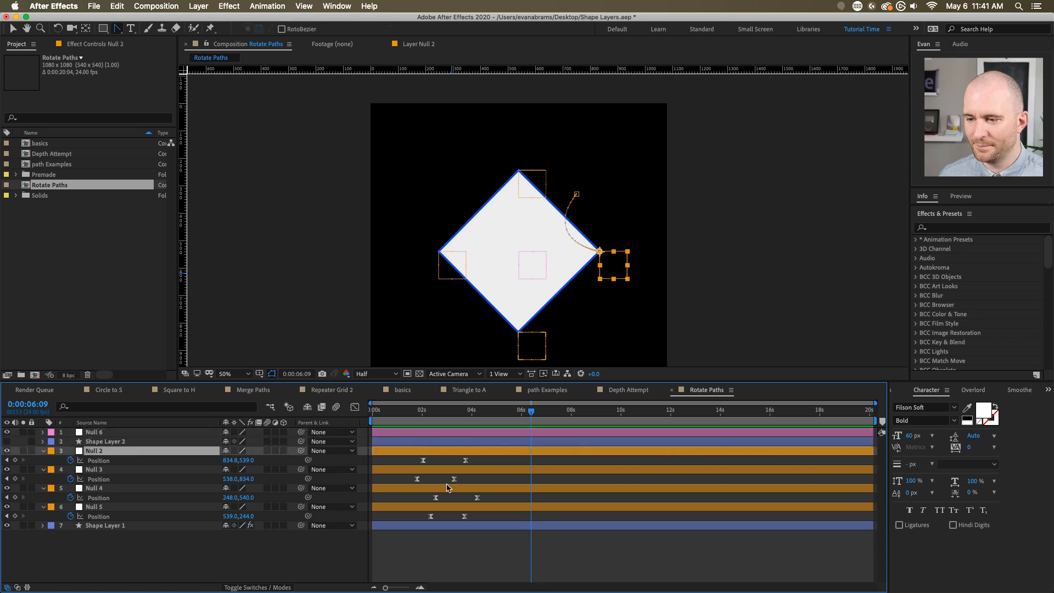
left_click(460, 506, "shift")
left_click_drag(306, 451, 137, 432)
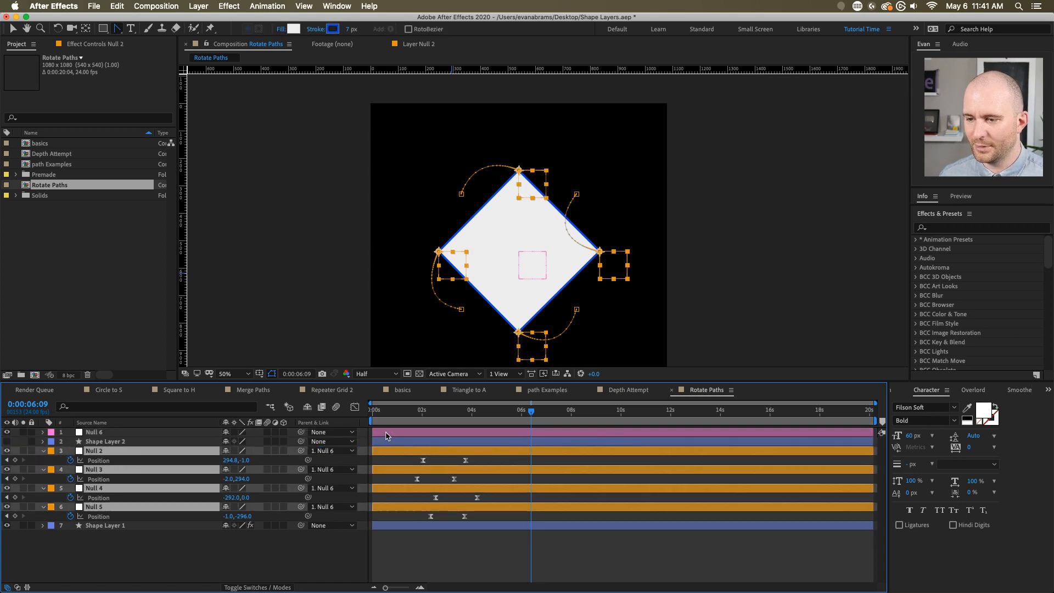
- Try scaling and rotating the whole diamond through the central null
left_click(96, 431)
mouse_move(547, 279)
left_mouse_down()
mouse_move(522, 287)
mouse_move(541, 268)
mouse_move(529, 277)
left_mouse_up()
key("w")
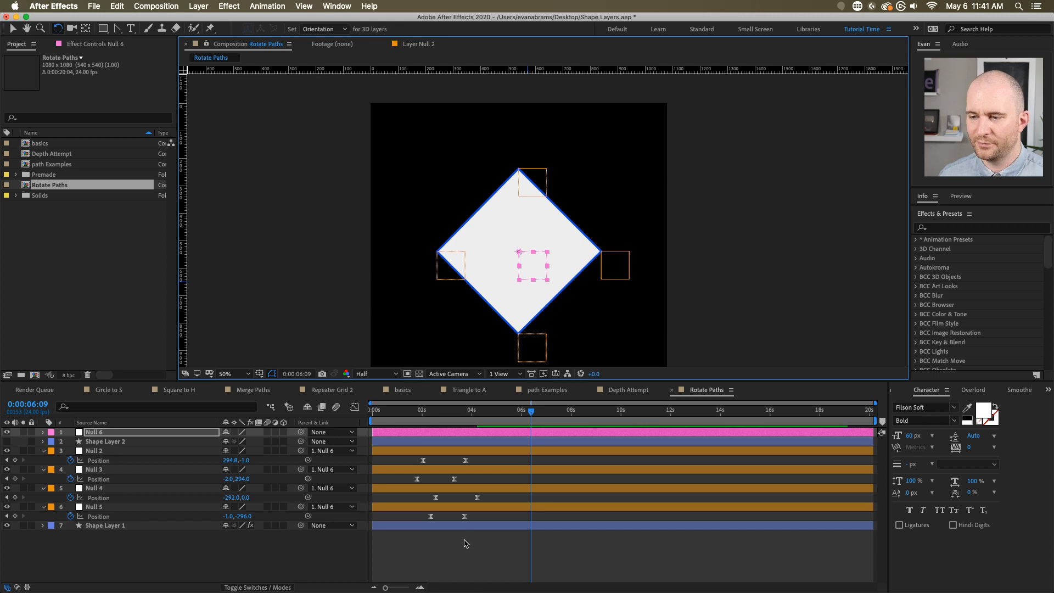
left_click(478, 541)
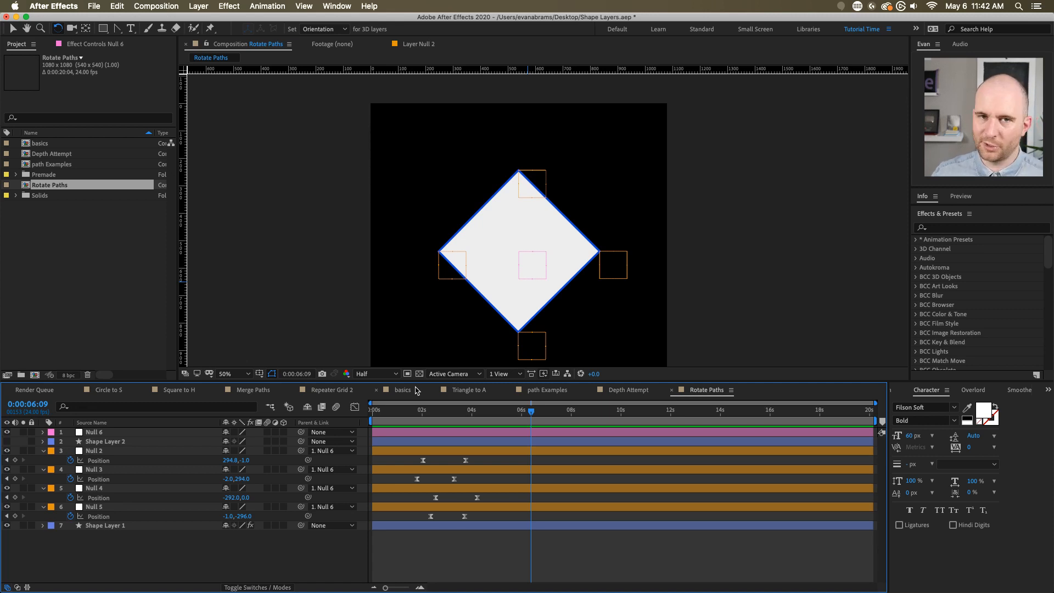
- Preview the parented corner animation from 0:00:01:16, inspect Null 5's motion path at 0:00:05:06, and return to the Selection tool
left_click(418, 422)
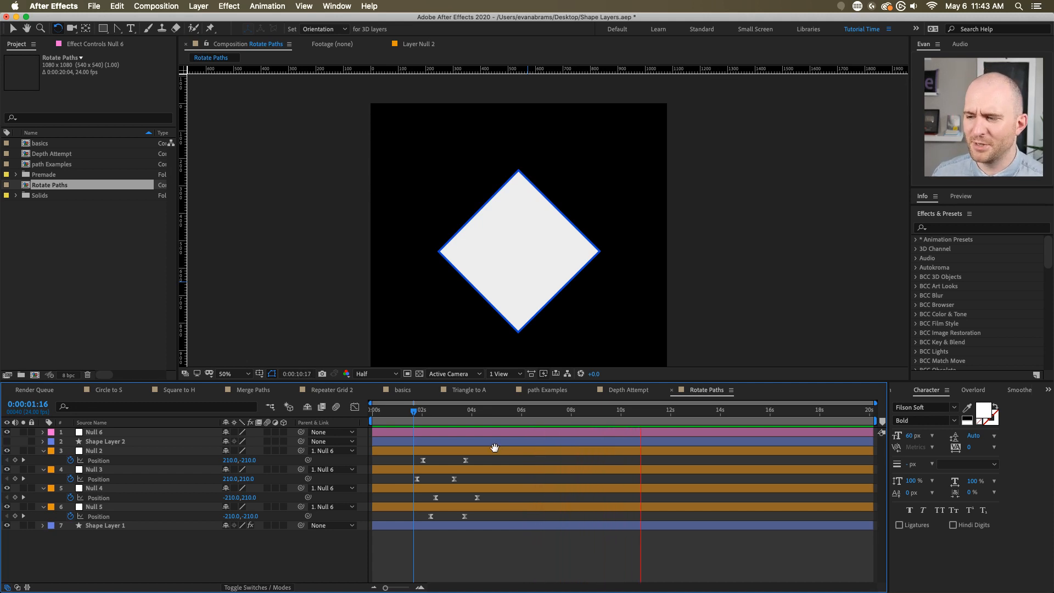
key("space")
left_click_drag(414, 413, 503, 412)
left_click(532, 183)
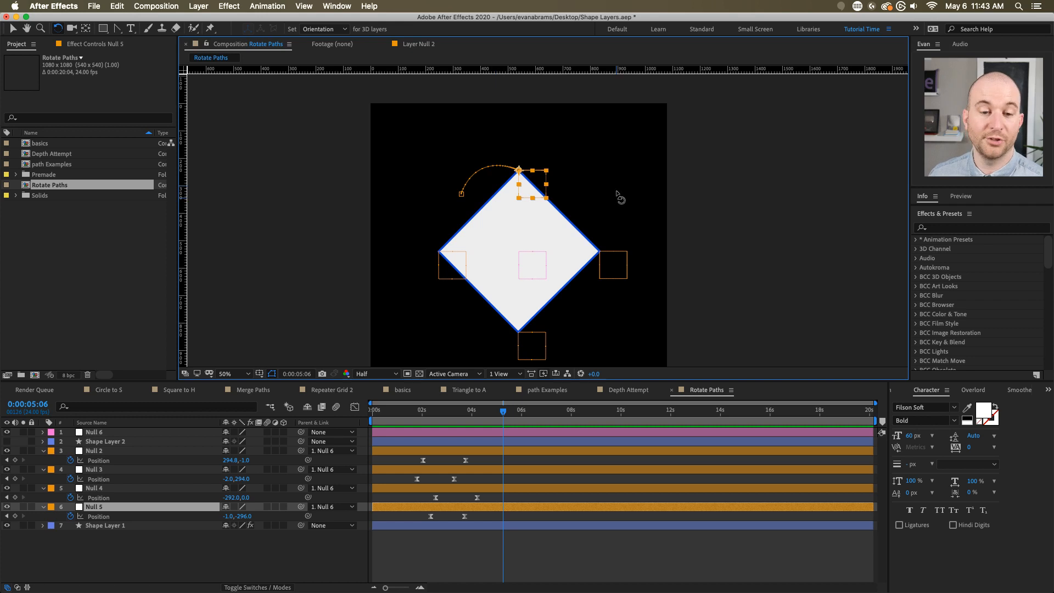
left_click(537, 581)
key("v")
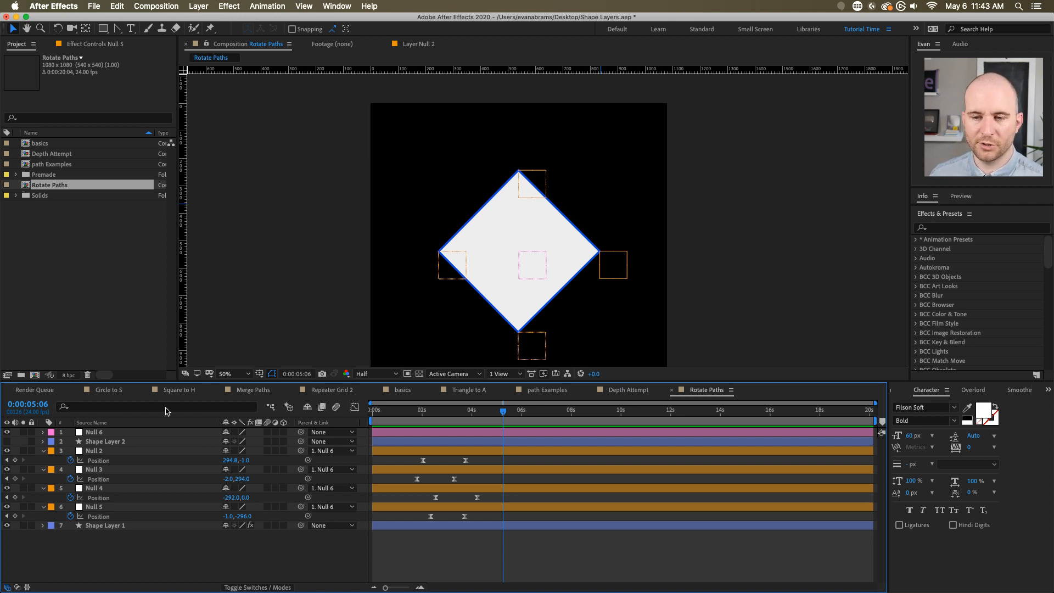
- Open the Circle to S composition and collapse the Half B layer's properties
left_click(108, 390)
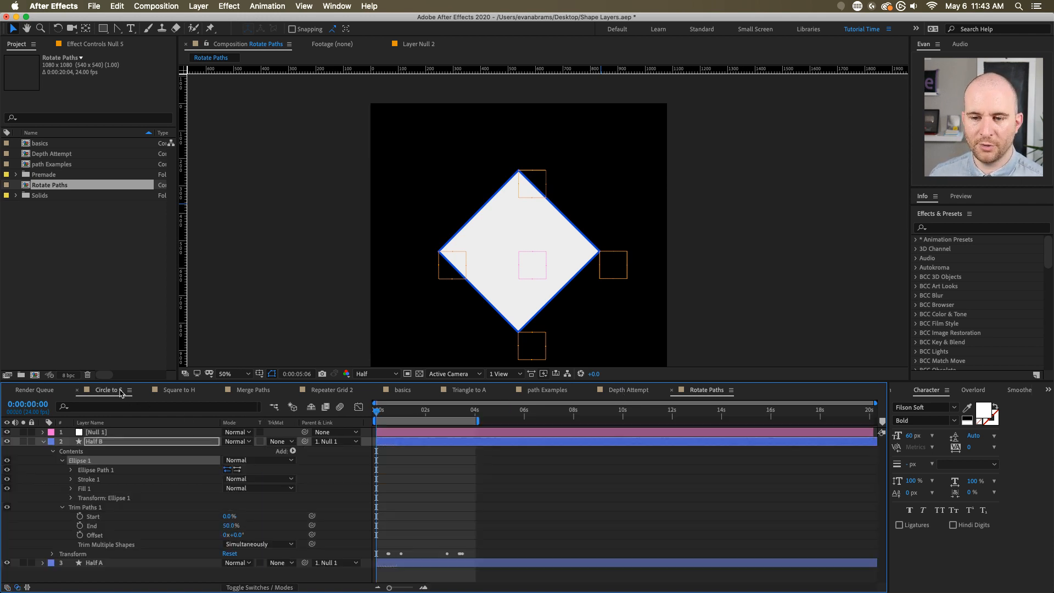
left_click(43, 442)
left_click(132, 476)
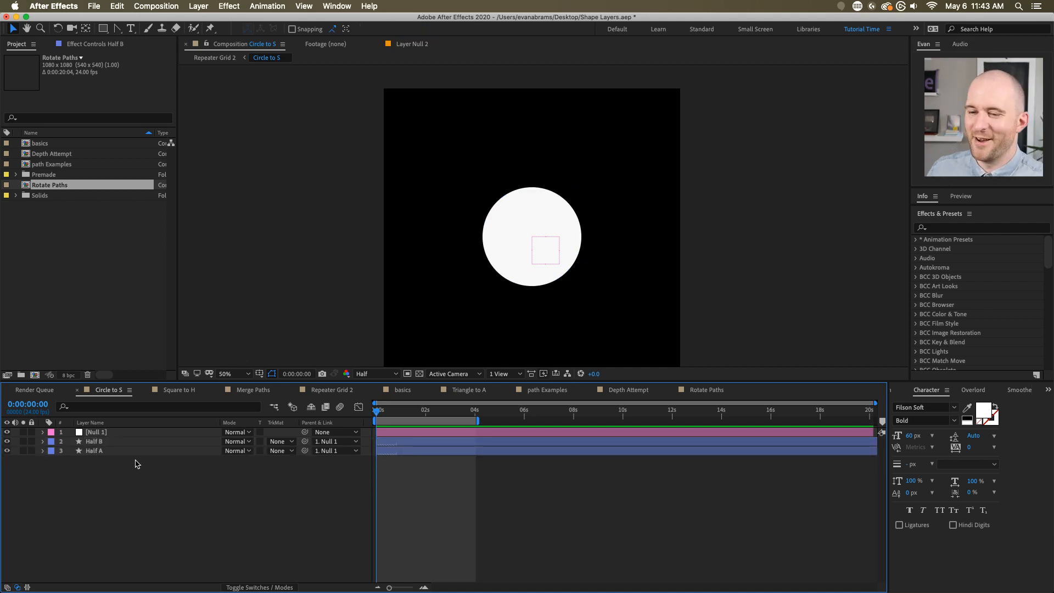
- Hide the null, toggle Half B off and on to view Half A alone, and preview the circle animation from the start
left_click(125, 451)
left_click_drag(8, 443, 11, 432)
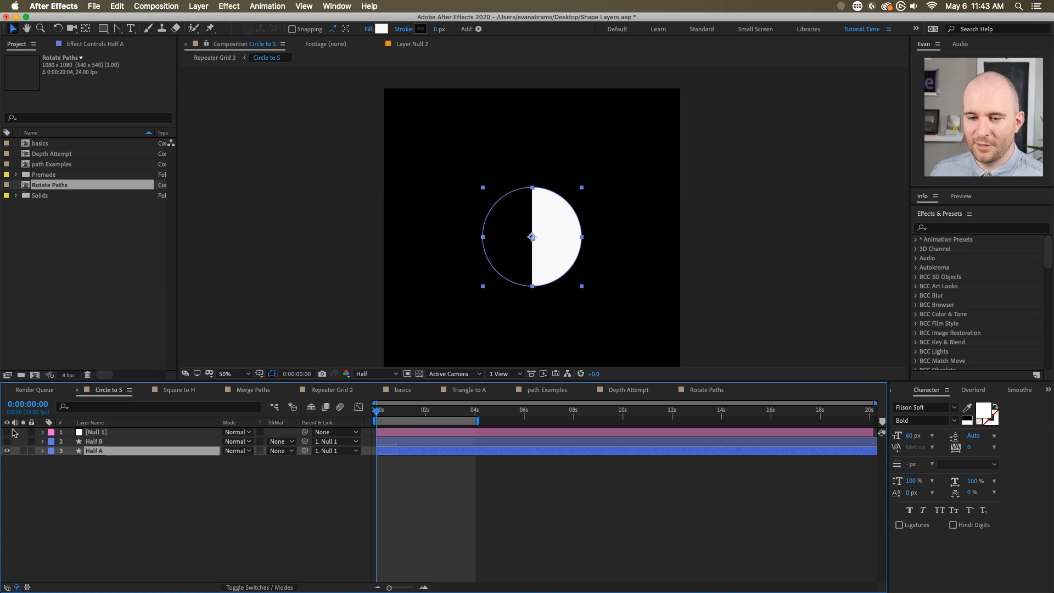
left_click(284, 510)
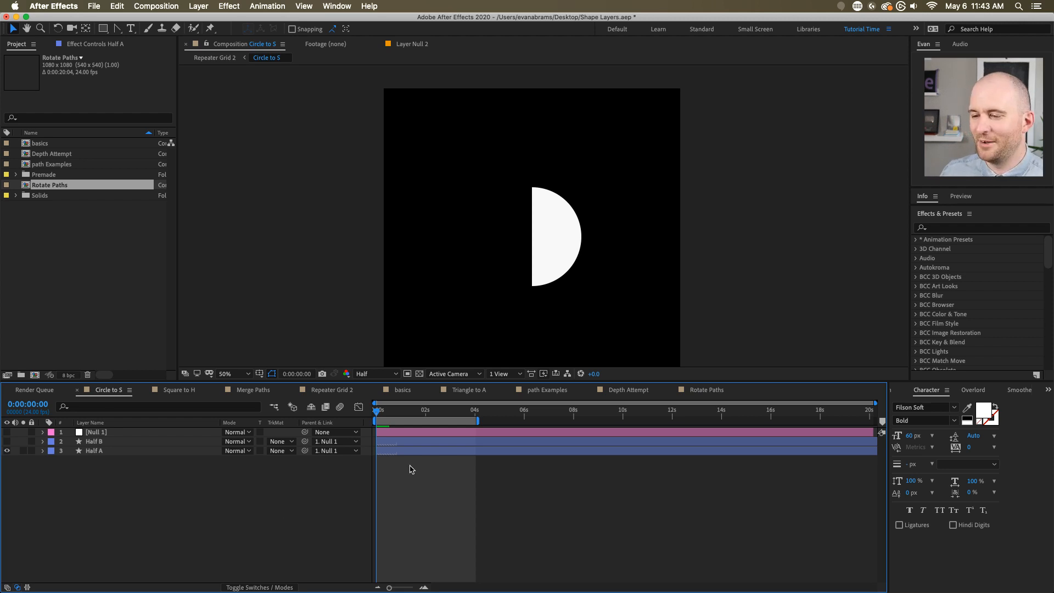
left_click(7, 442)
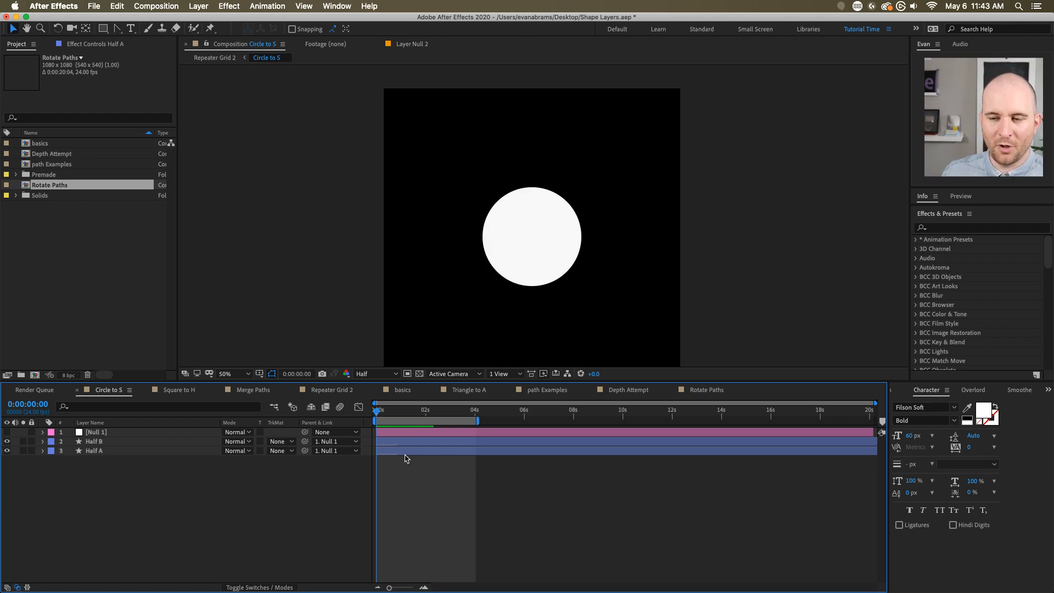
key("space")
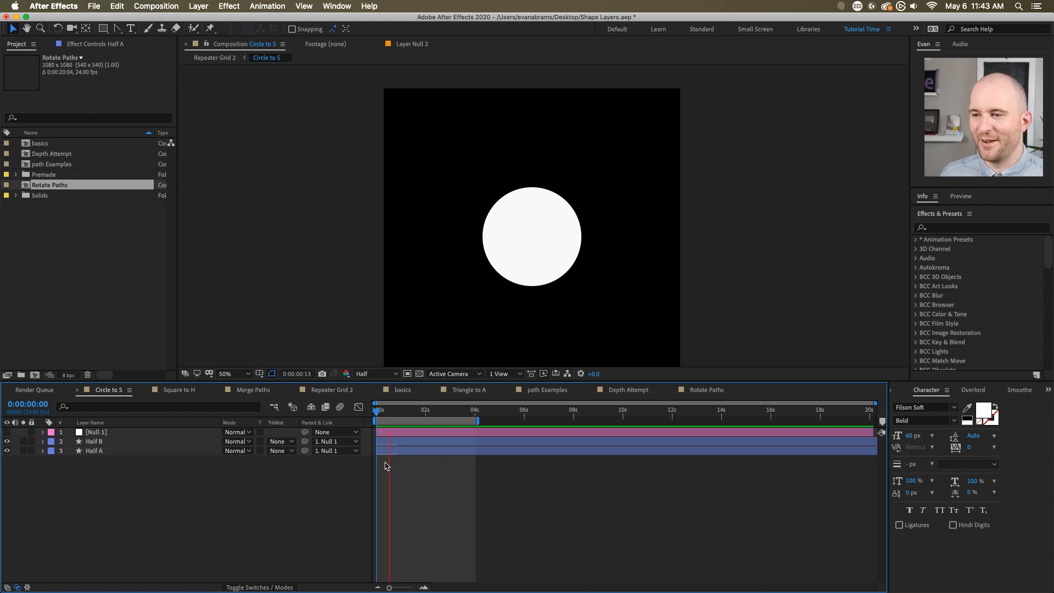
- Reveal the animated properties of Null 1, Half B and Half A
left_click(393, 434)
key("u")
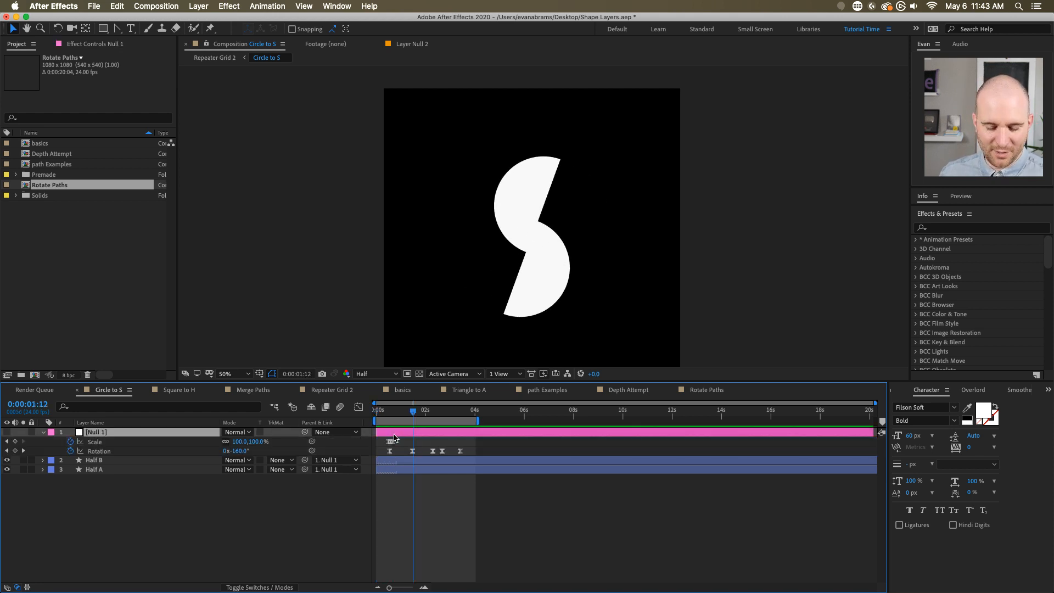
left_click(409, 460)
left_click(403, 470, "shift")
key("u")
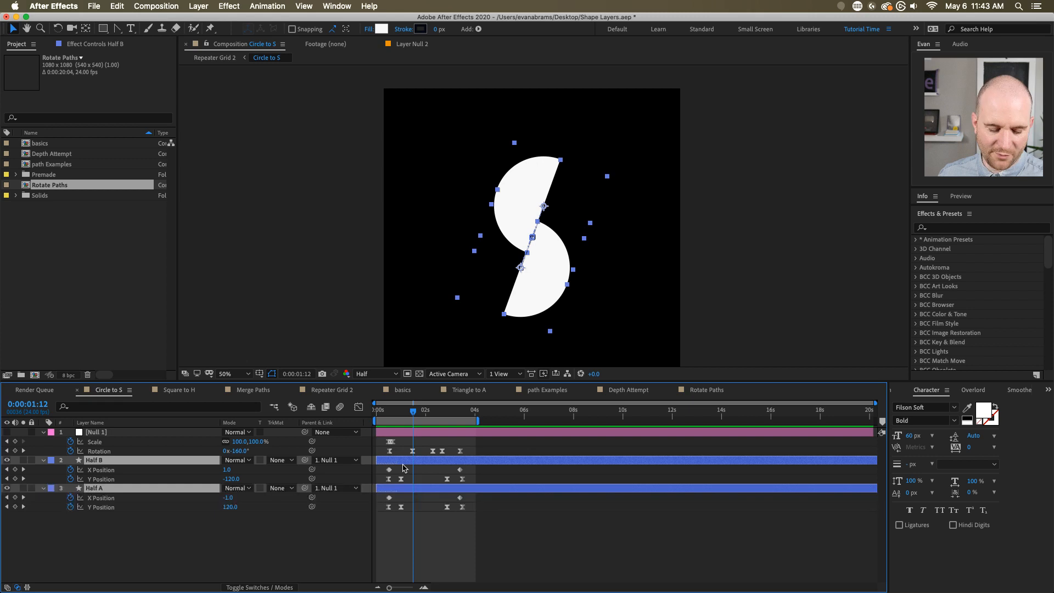
- Examine Null 1's Scale keyframes and Half B's X Position keyframes near the start, with the playhead at 0:00:00:00
left_click(381, 411)
left_click(400, 433)
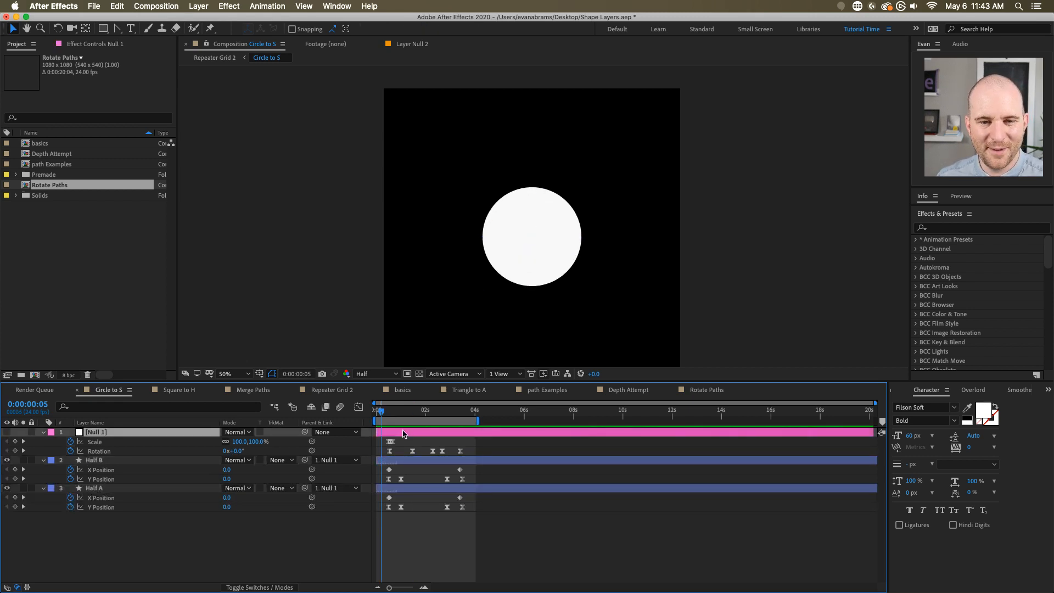
scroll(551, 237, "up", 2)
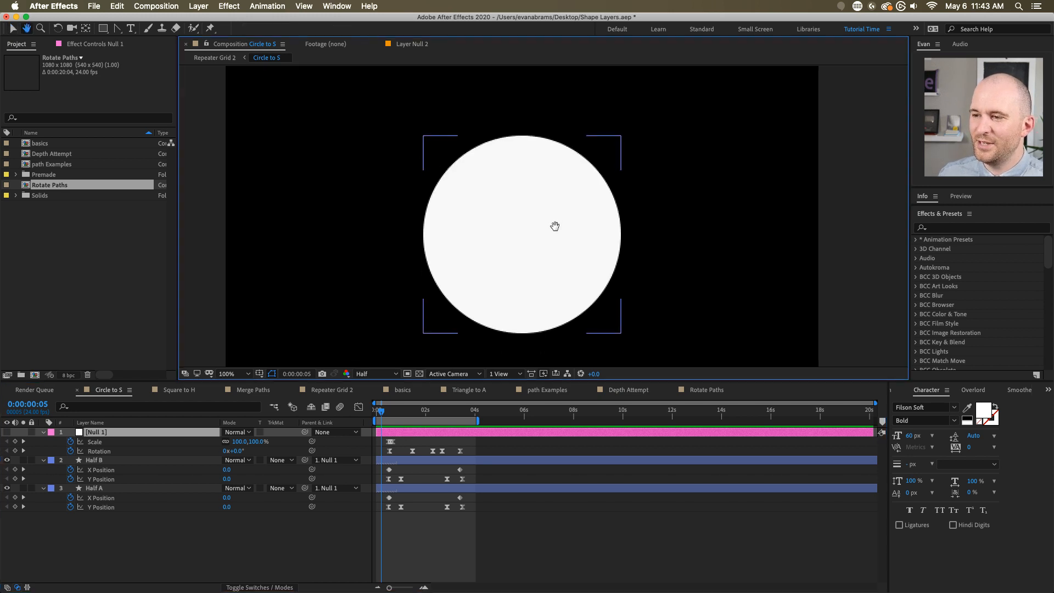
left_click(104, 442)
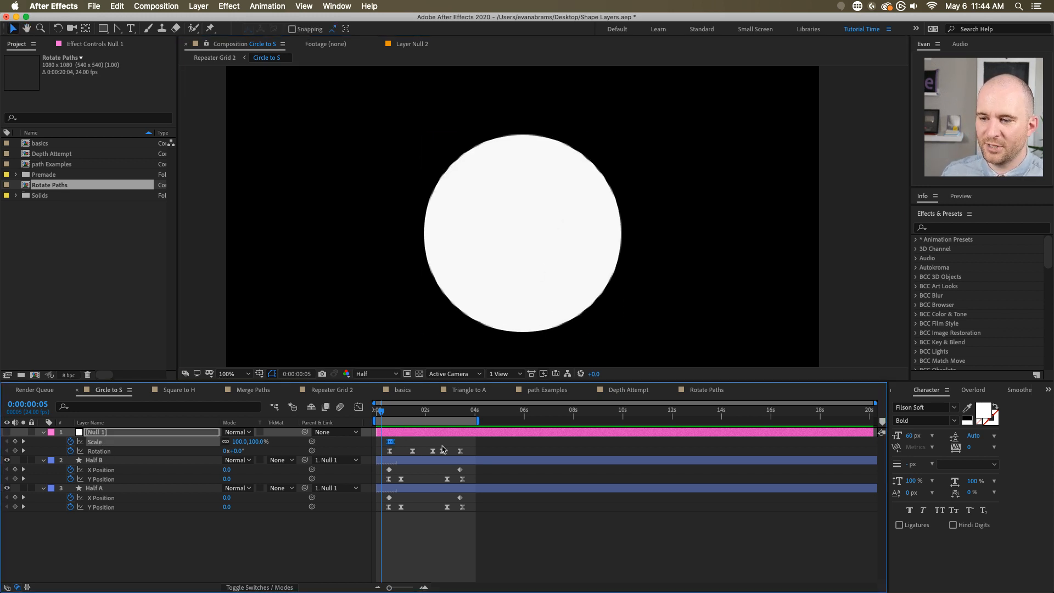
scroll(422, 451, "up", 2)
scroll(413, 451, "left", 2)
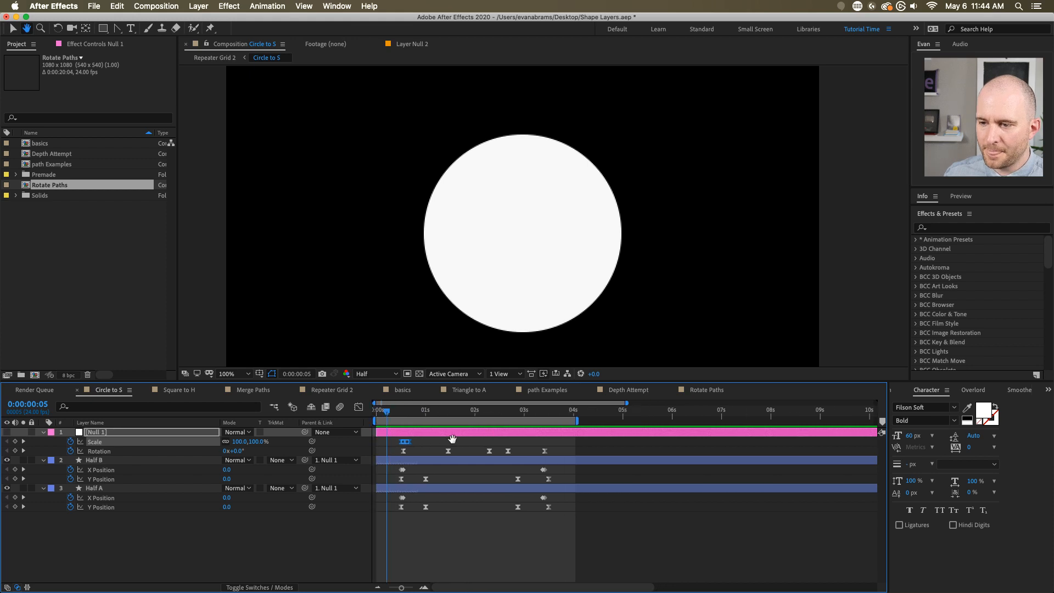
left_click_drag(387, 413, 364, 418)
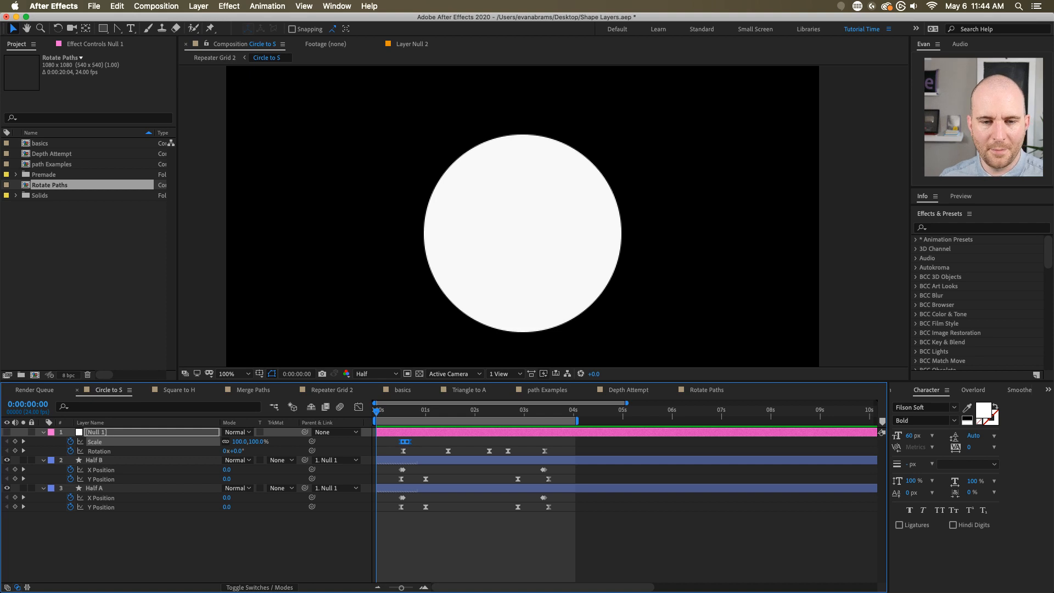
left_click(335, 551)
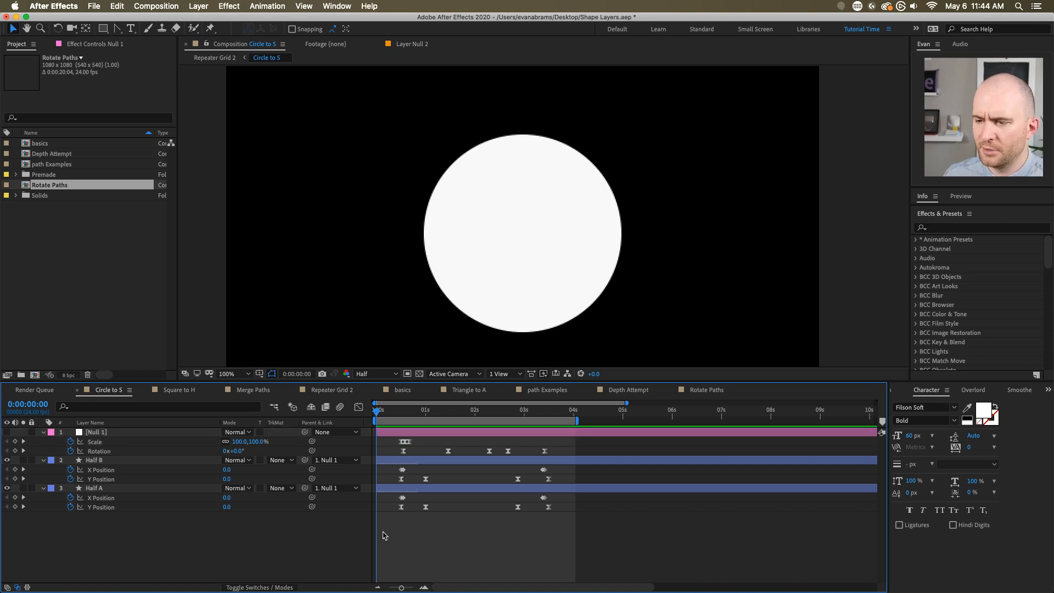
left_click(118, 442)
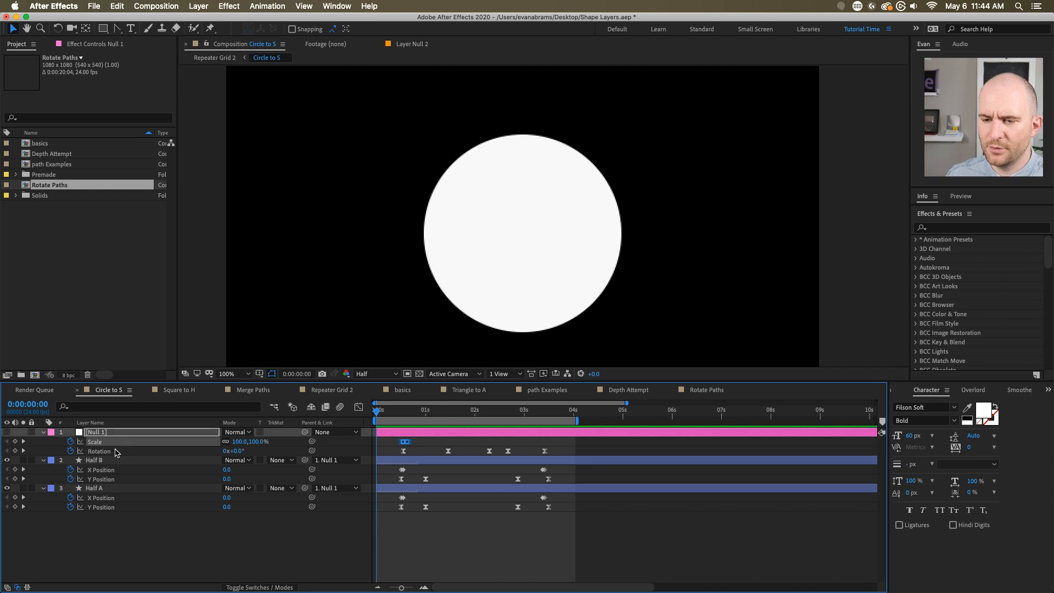
left_click(224, 559)
left_click(402, 469)
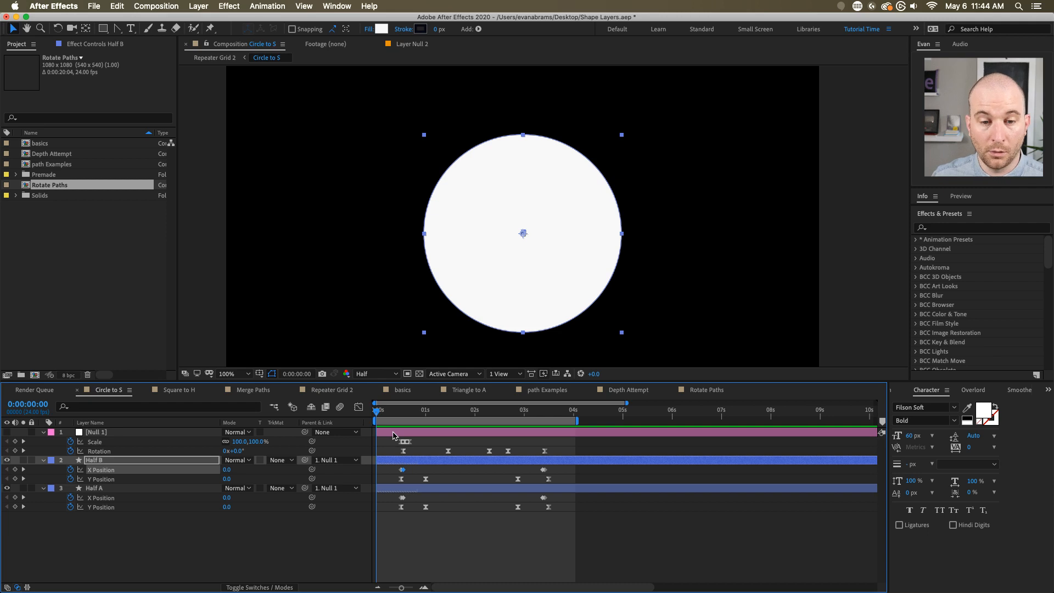
left_click(390, 433)
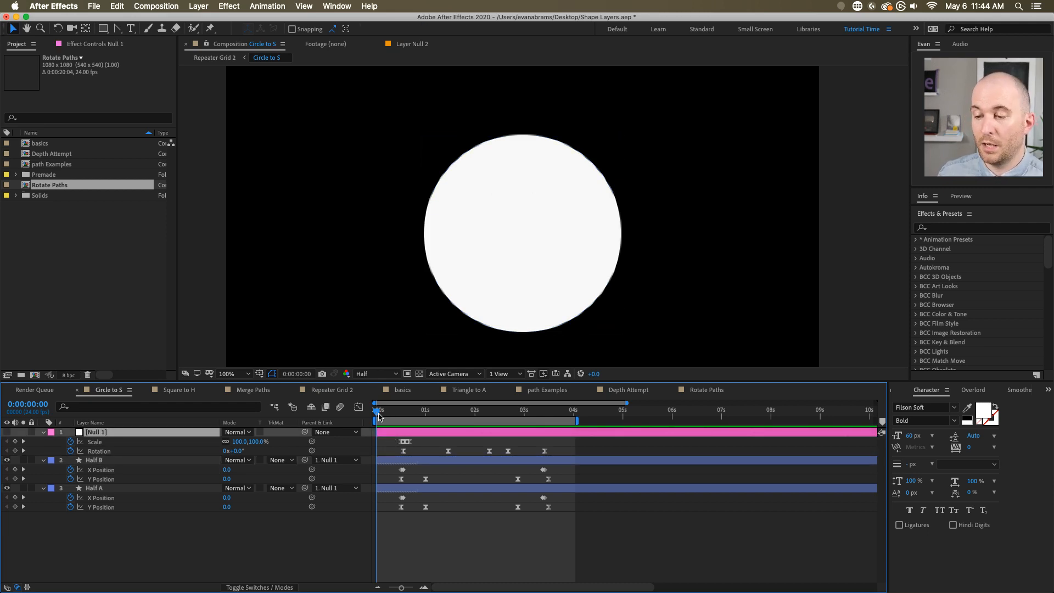
- Keyframe Null 1's Scale at 0% at 0:00:00:00, add another Scale keyframe at 0:00:00:05, and preview the result
left_click(94, 442)
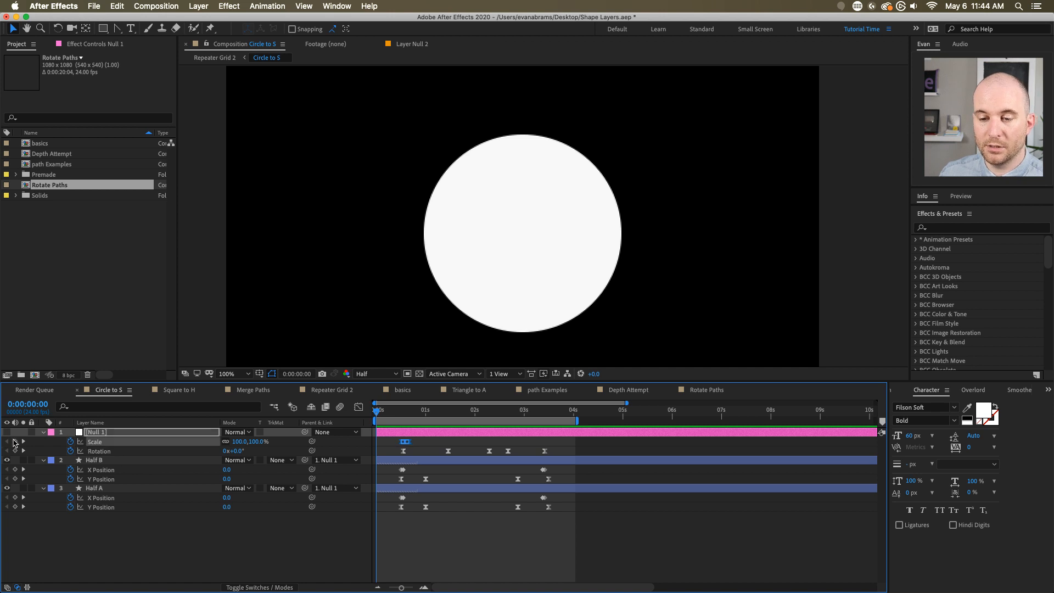
left_click(14, 441)
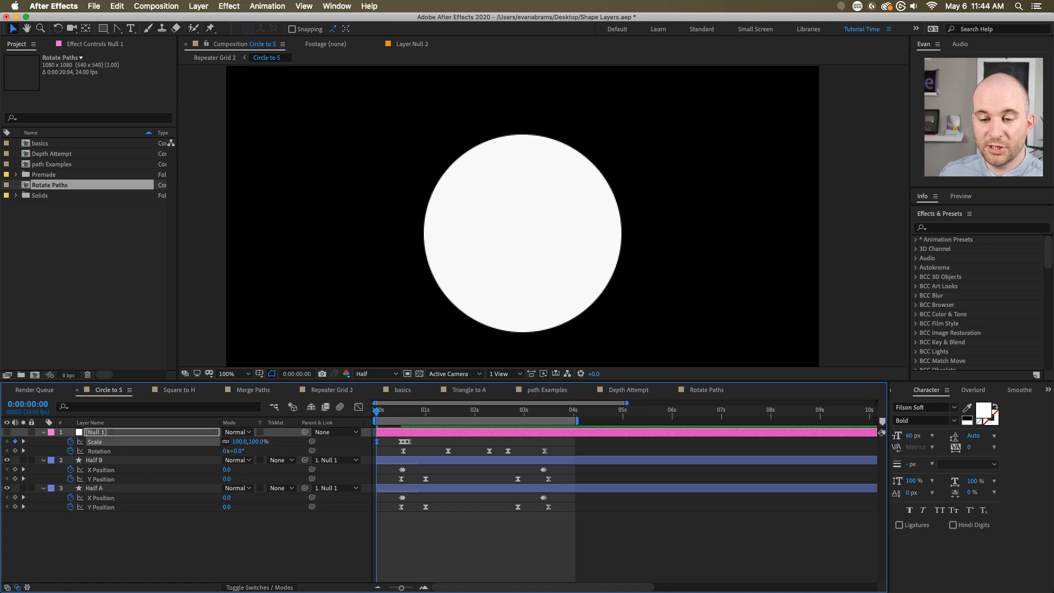
left_click(256, 442)
type("0")
key("Return")
key("space")
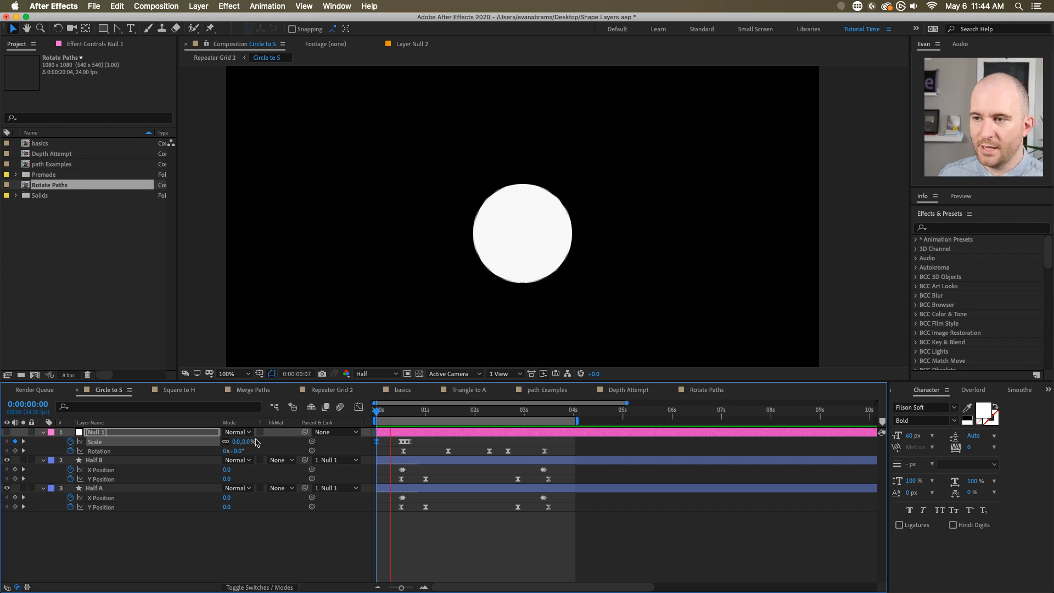
key("space")
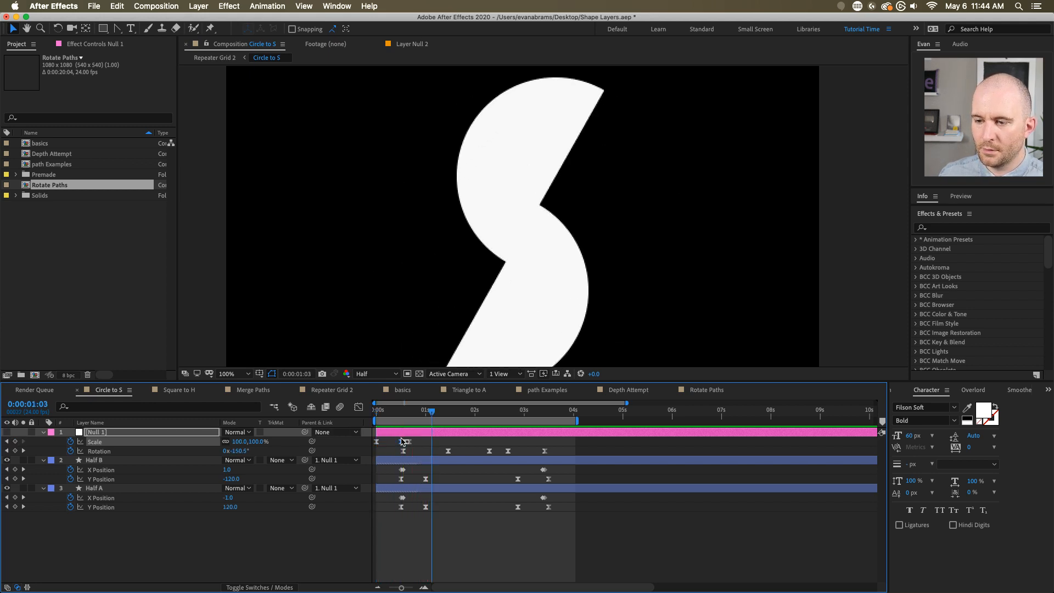
left_click(387, 412)
key("space")
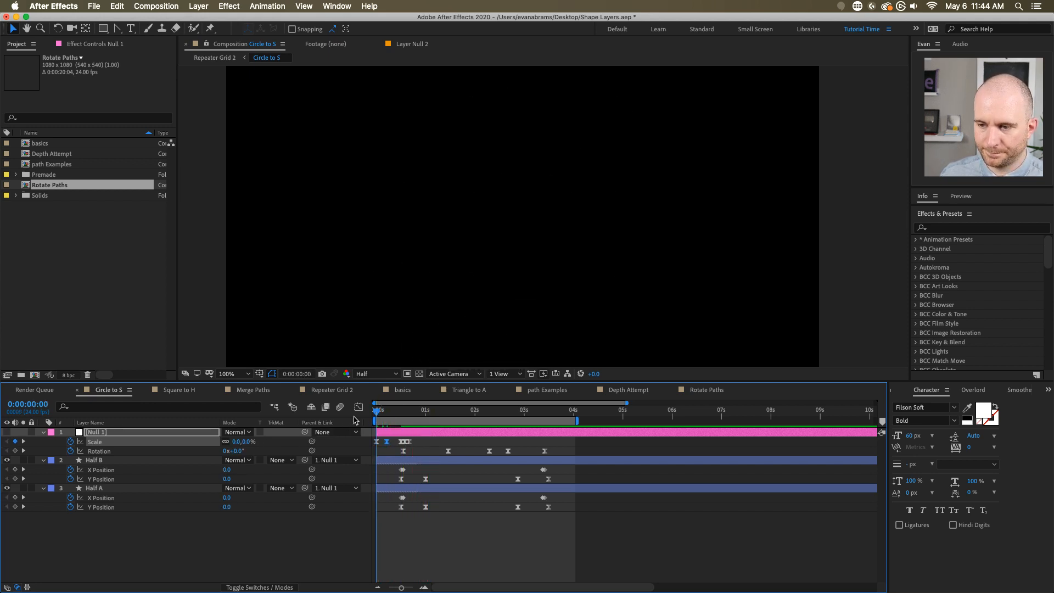
- Trim the in points of the Half B and Half A layers to 0:00:00:12
mouse_move(390, 414)
left_mouse_down()
mouse_move(375, 414)
mouse_move(399, 425)
left_mouse_up()
scroll(457, 231, "down", 1)
key("space")
left_click(396, 460)
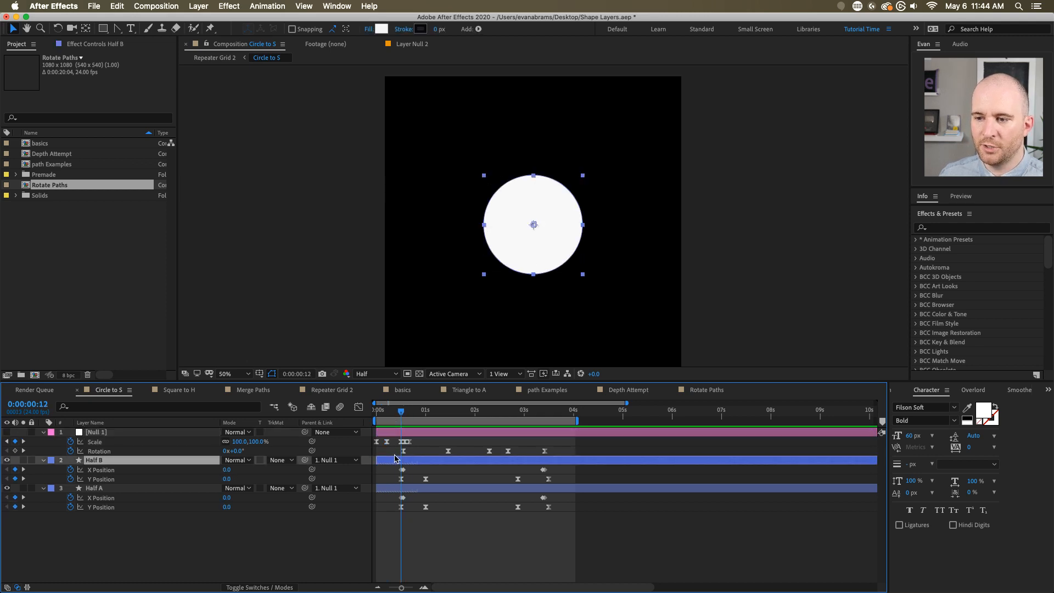
left_click(393, 488, "shift")
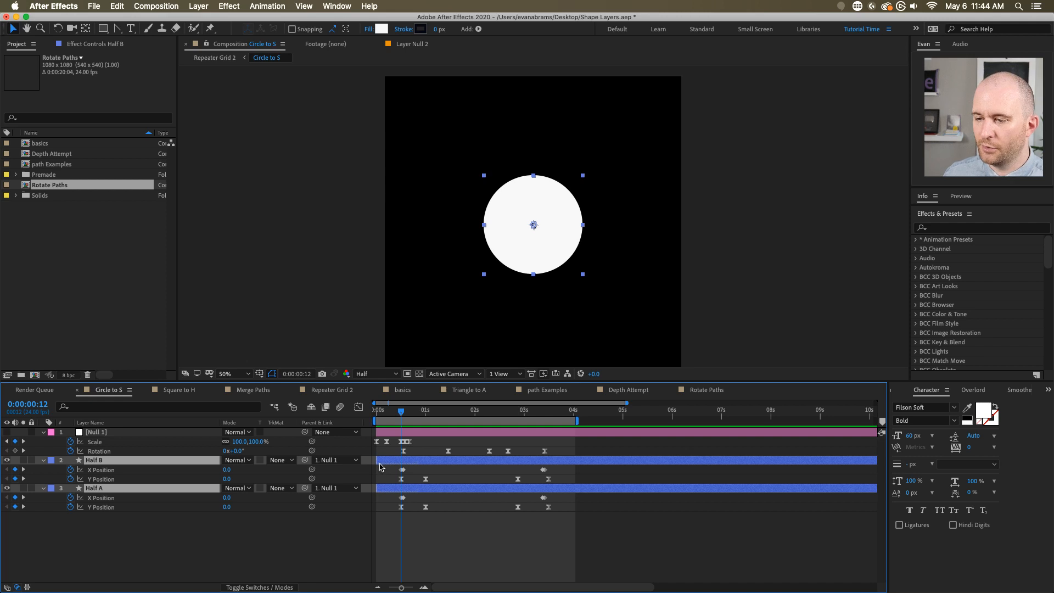
left_click(398, 517)
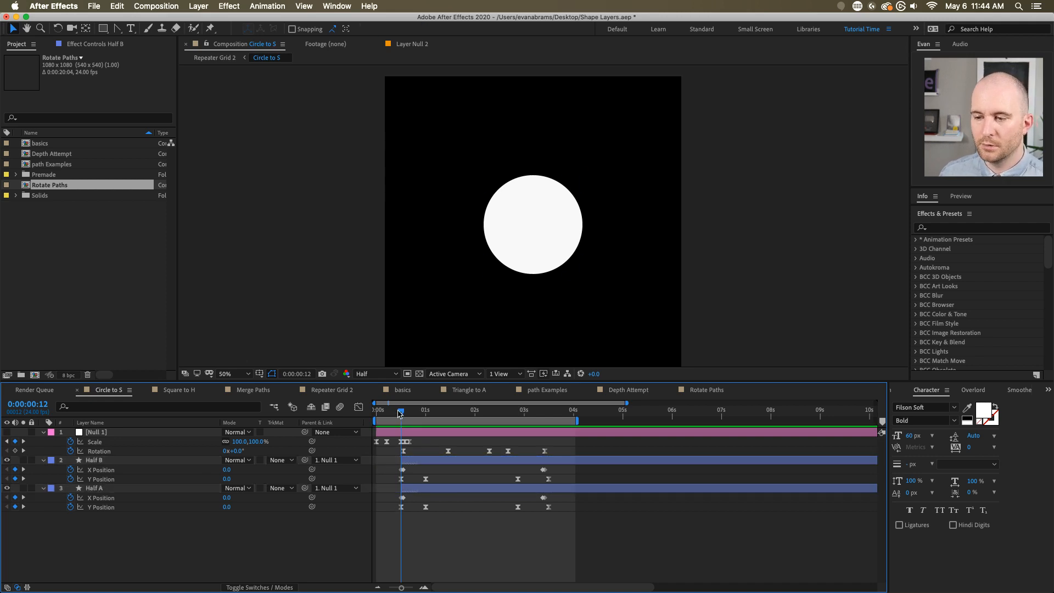
left_click(425, 479)
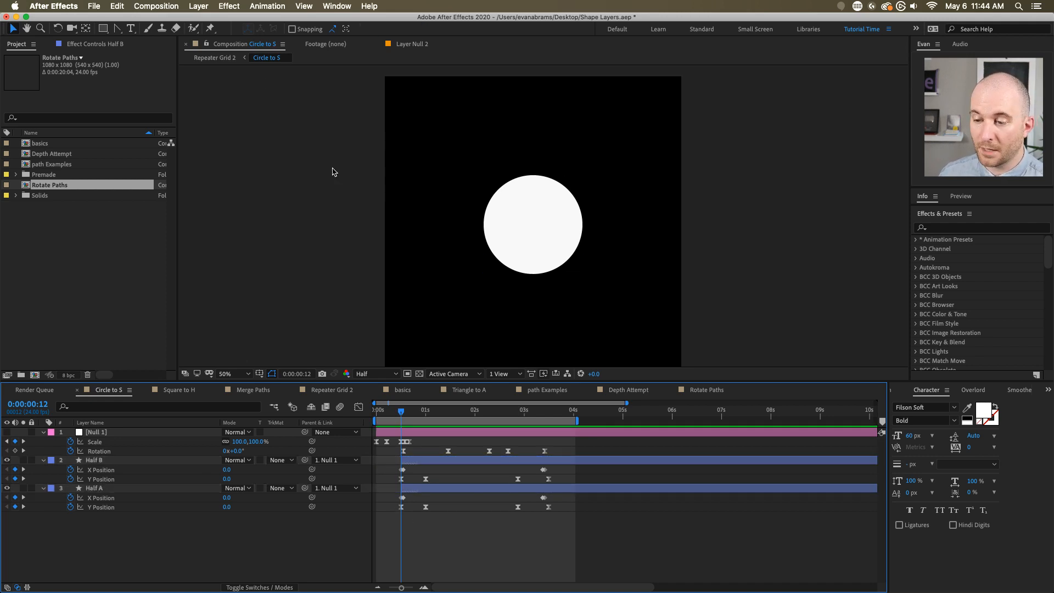
- Create a centred ellipse shape layer with a size of 363 × 363 and a stroke width of 0 px
left_click(104, 29)
left_click_drag(105, 30, 154, 55)
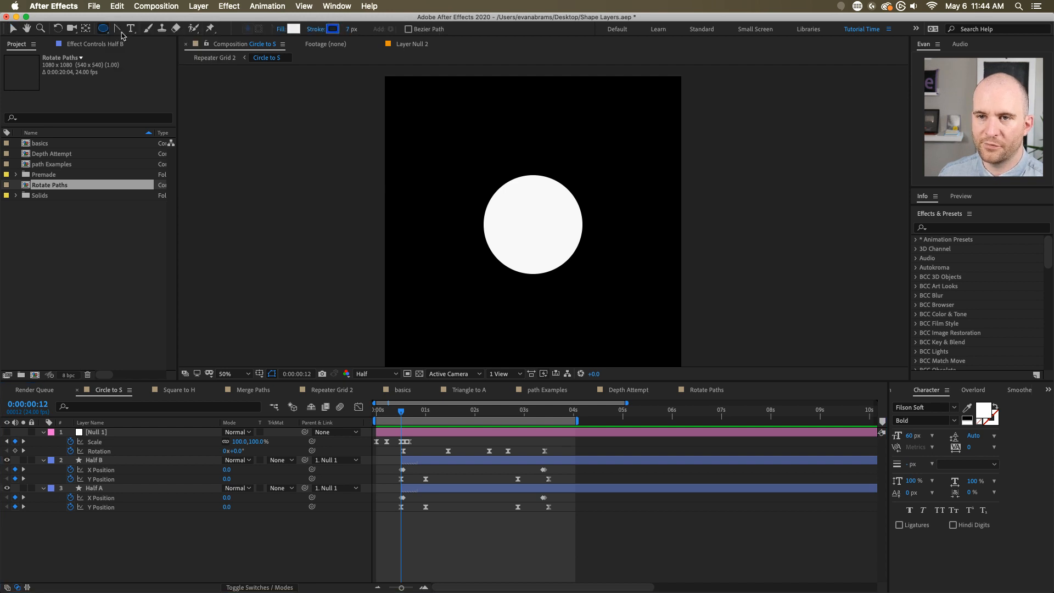
double_click(103, 28)
key("v")
key("u")
key("u")
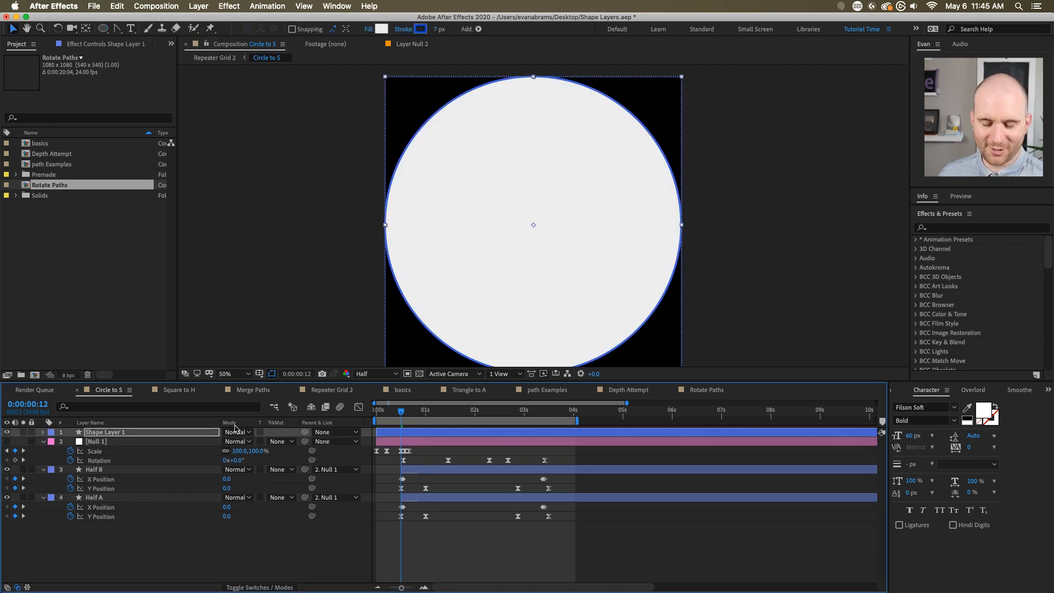
left_click_drag(256, 471, 134, 471)
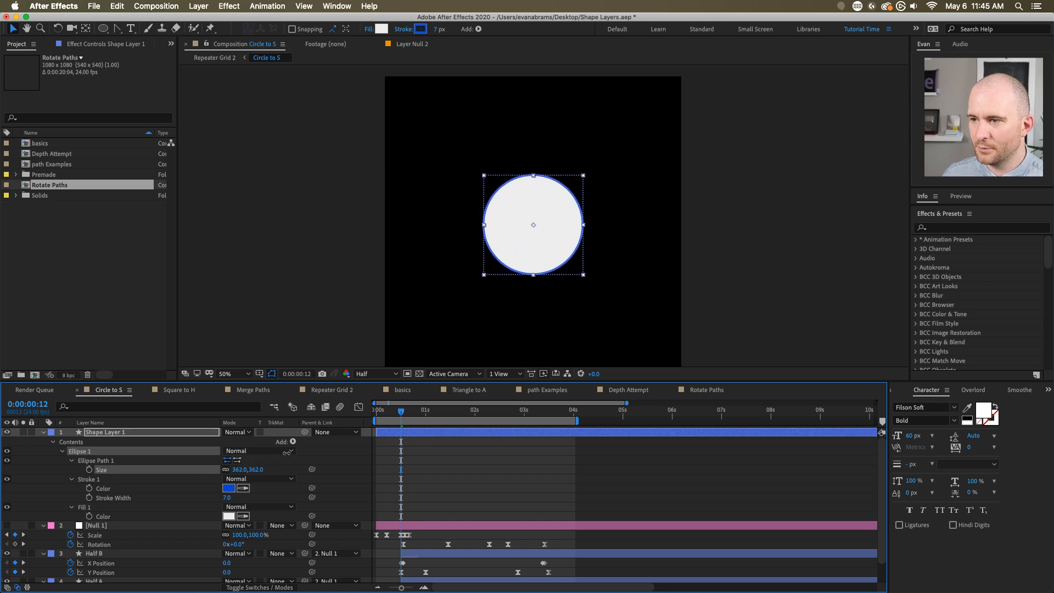
left_click_drag(436, 27, 417, 28)
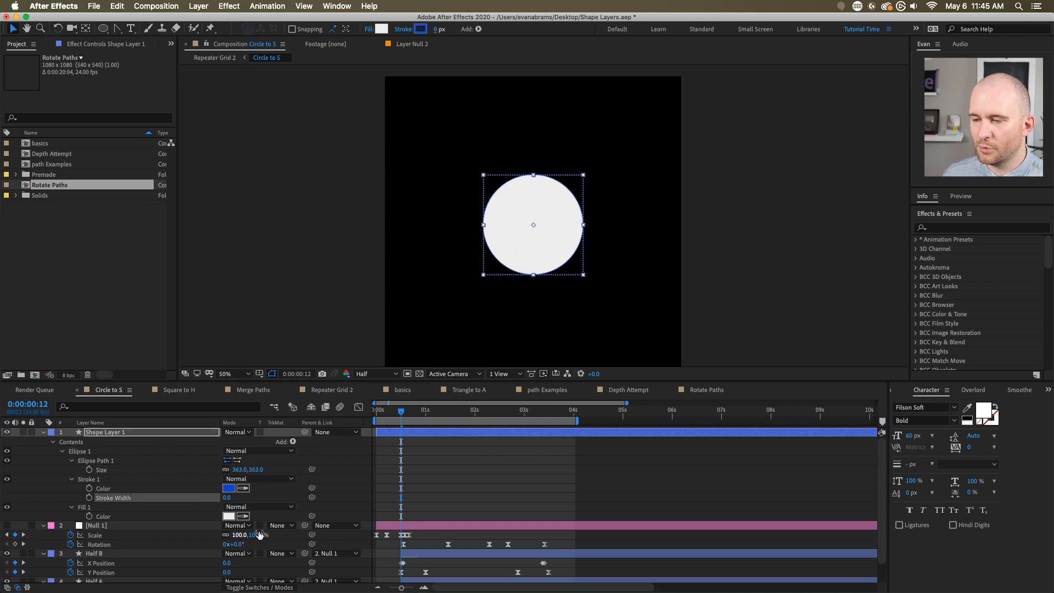
- Trim the out point of Shape Layer 1 to 0:00:00:12, collapse all layers, and preview the animation
key("alt+bracketright")
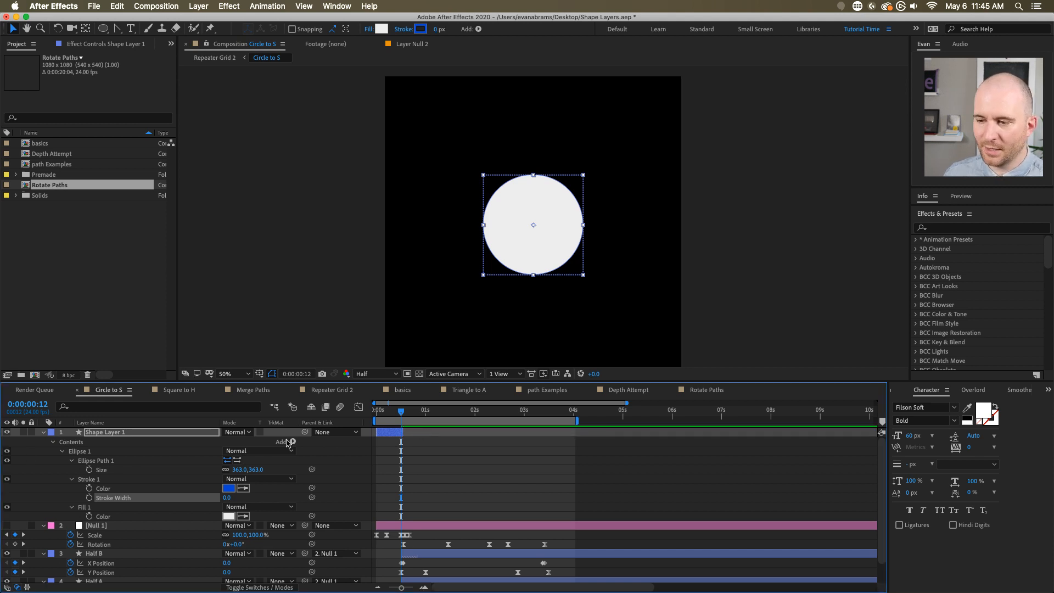
key("super+a")
left_click(44, 433)
left_click(497, 549)
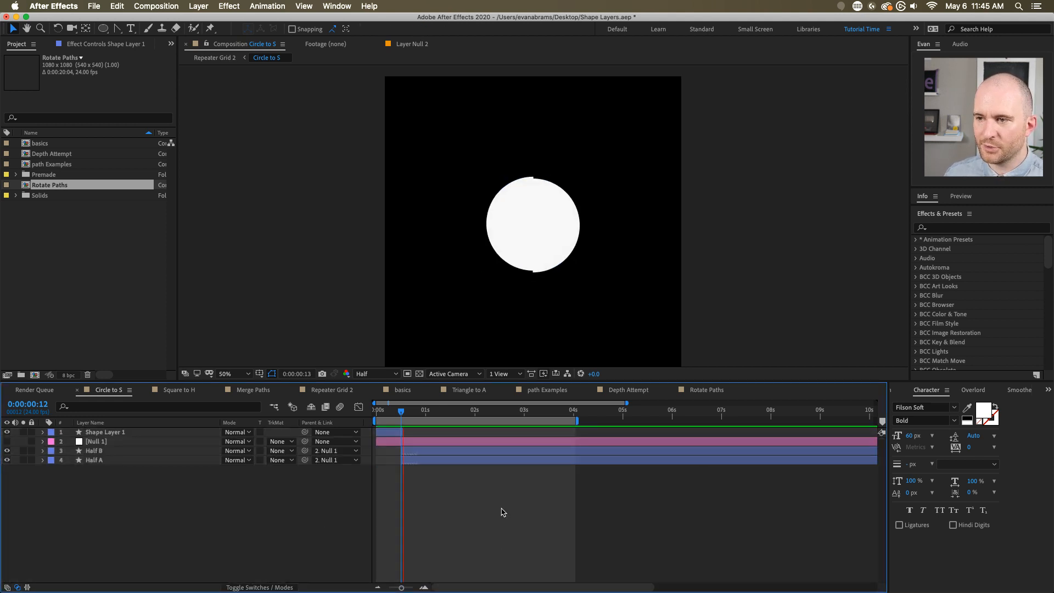
left_click(434, 411)
key("space")
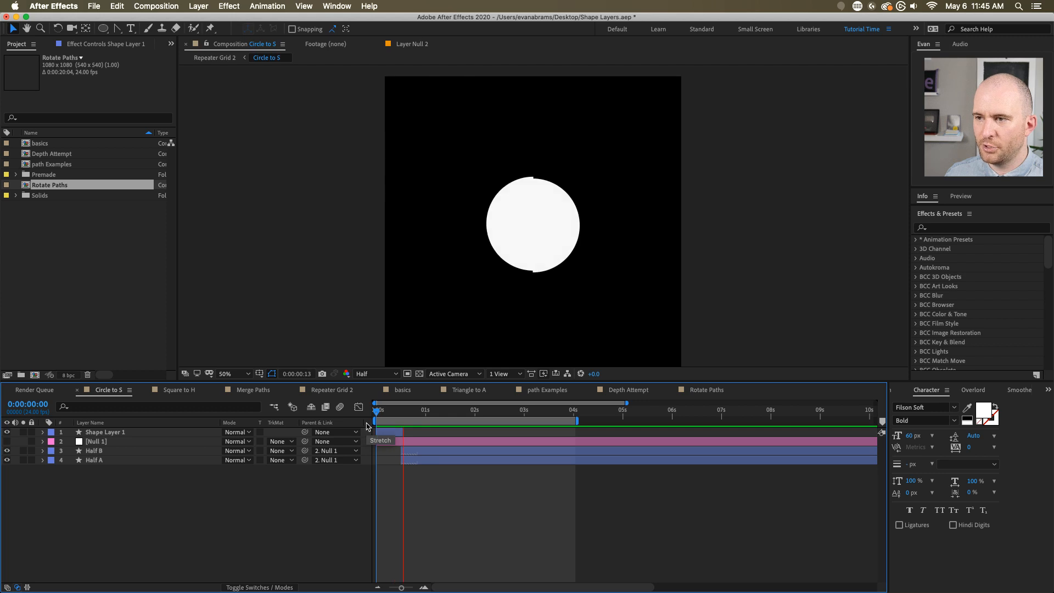
- Match Shape Layer 1's fill to the white of the S shape by sampling it, and preview from the start
left_click(399, 432)
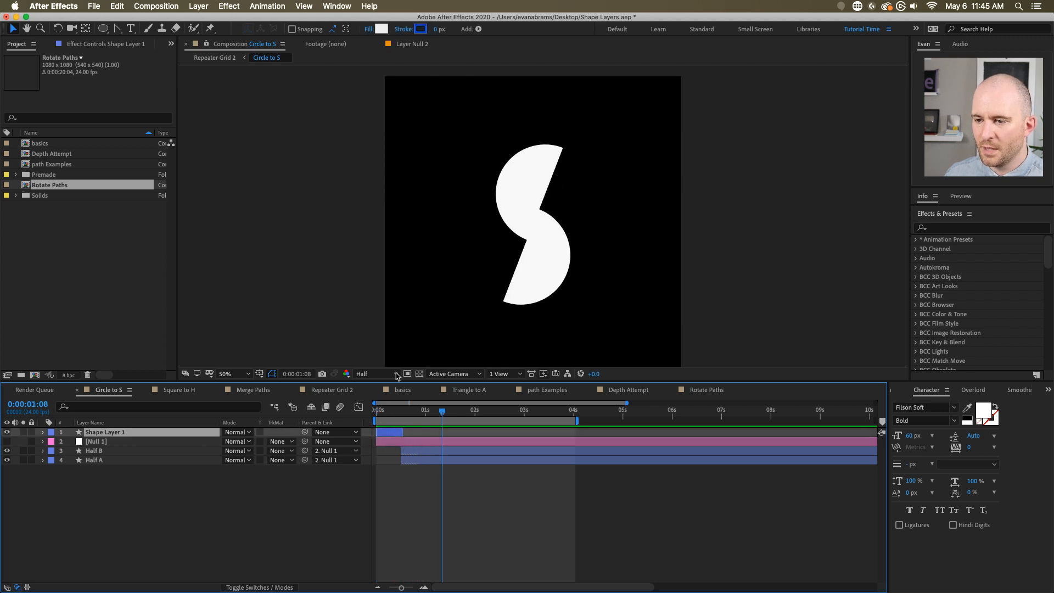
left_click(381, 29)
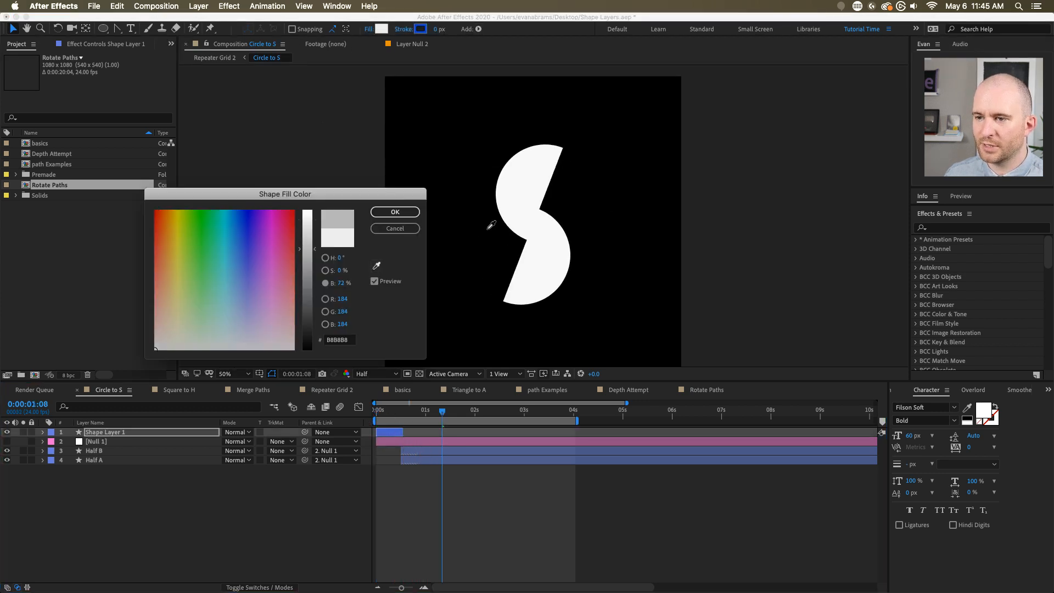
left_click(394, 212)
key("space")
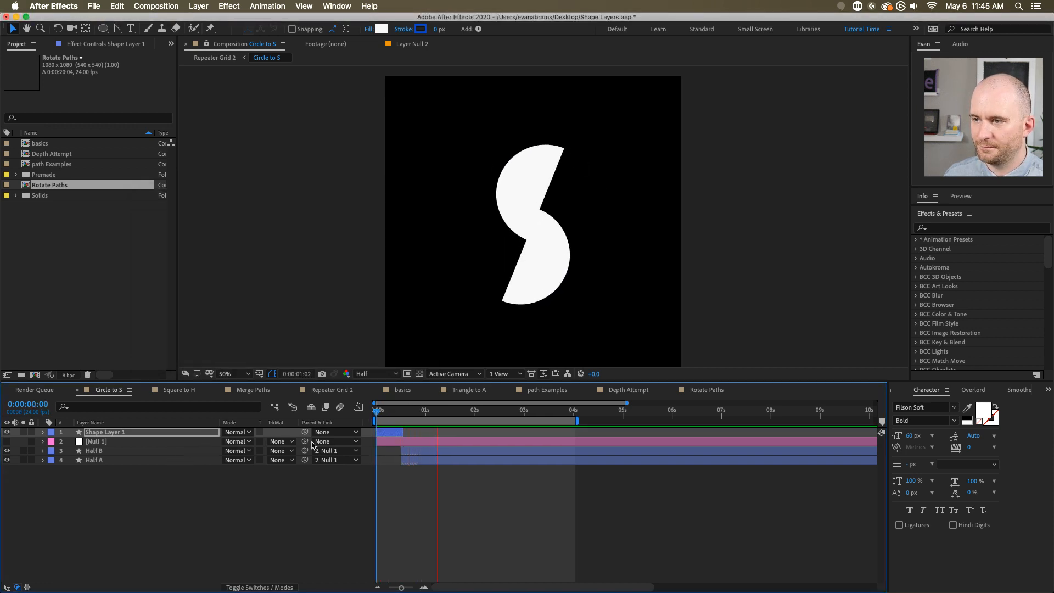
key("space")
left_click(442, 501)
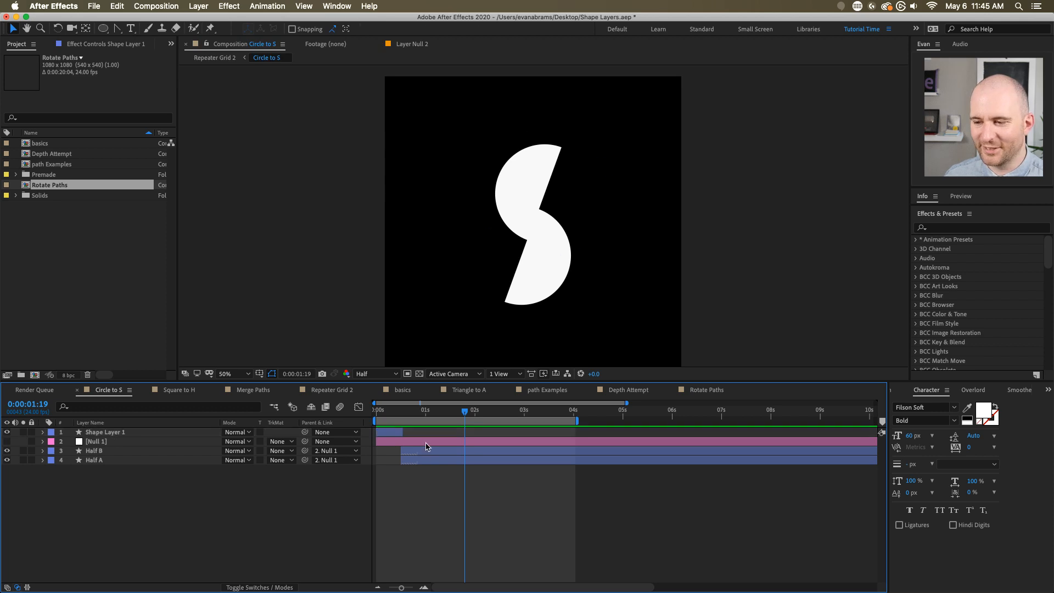
- Reveal Half B's and Half A's keyframes and examine both Y Position properties at 0:00:00:12
left_click(426, 451)
left_click(420, 461, "shift")
key("u")
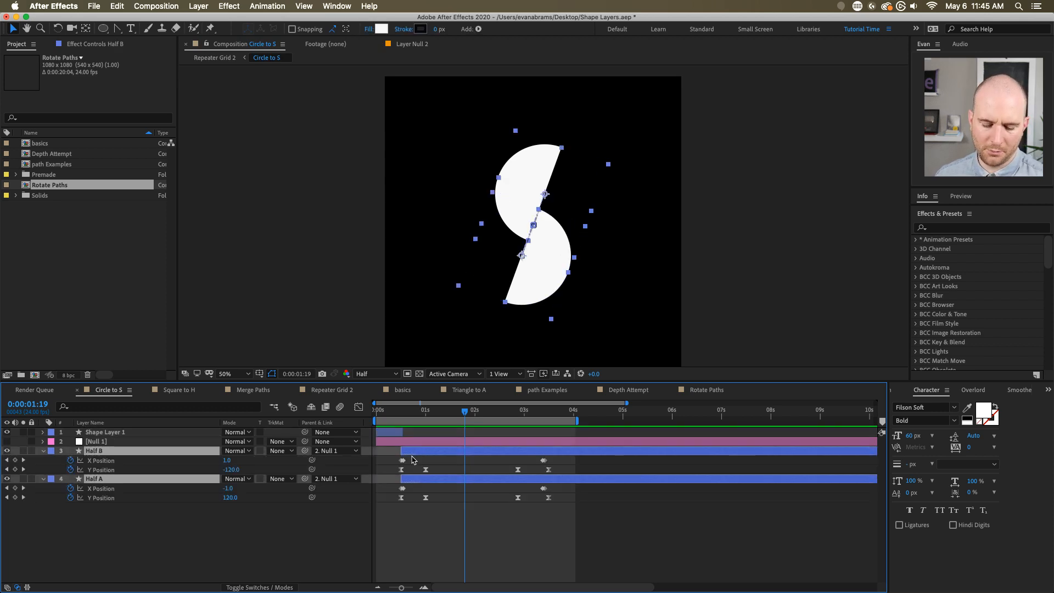
key("=")
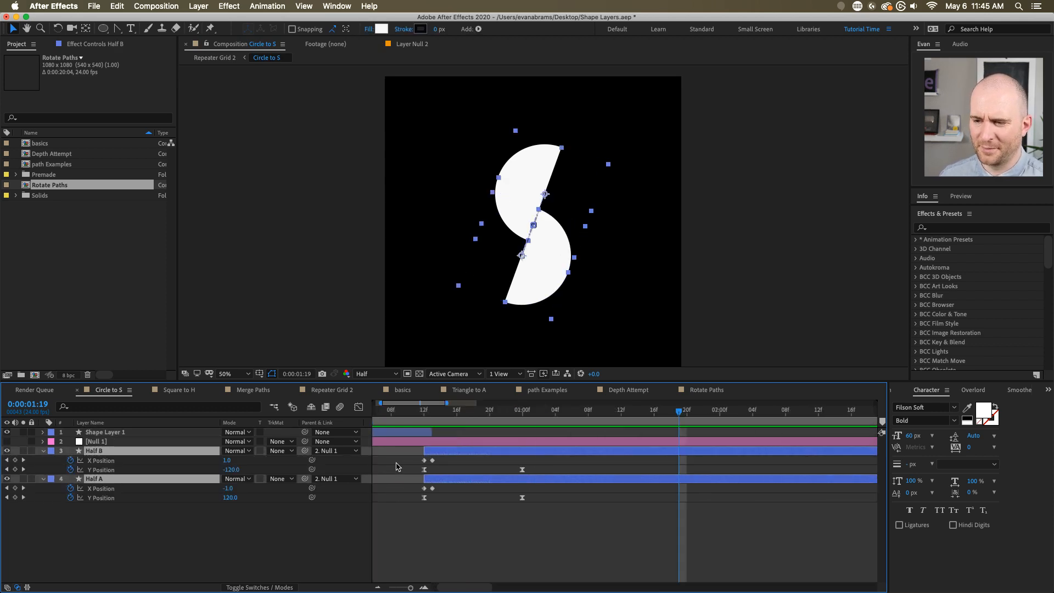
key("j")
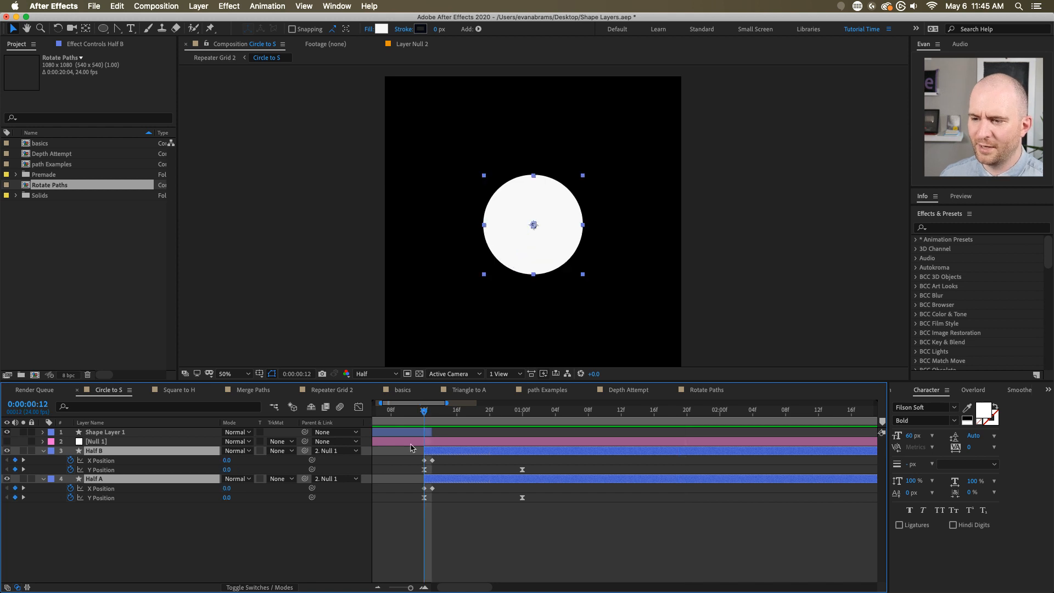
left_click(112, 469)
left_click(110, 498, "shift")
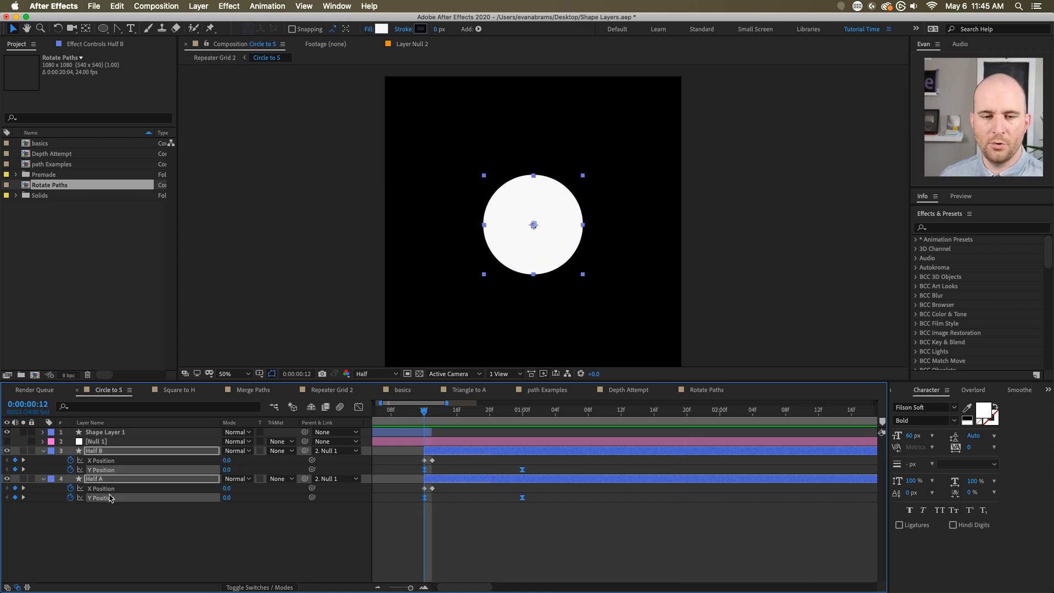
- Turn on the visibility of Null 1
left_click(442, 442)
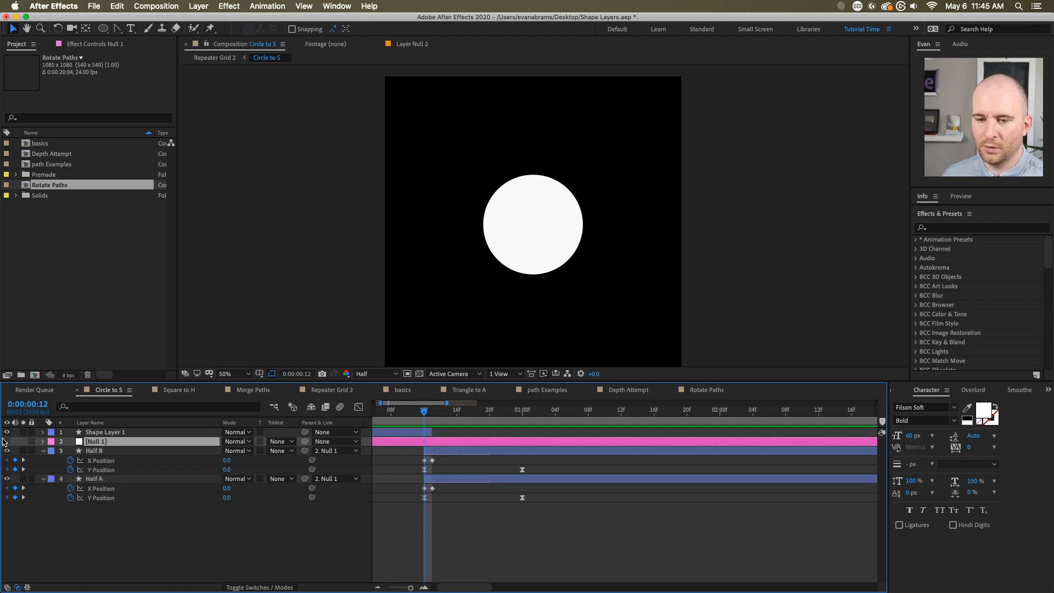
left_click(5, 441)
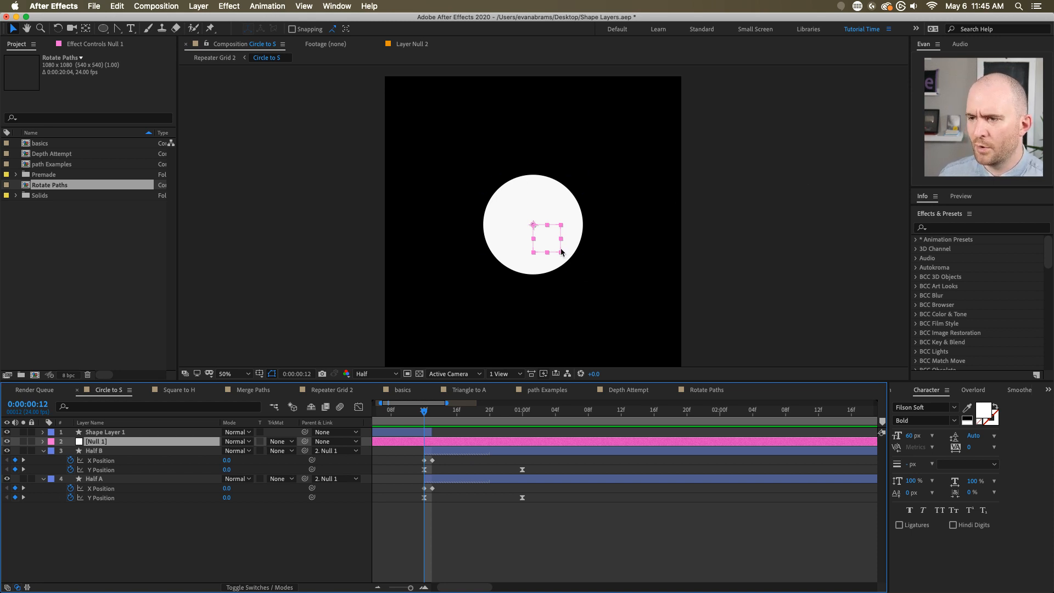
- Reveal Null 1's Rotation keyframes and preview the split and spin from 0:00:00:12
left_click_drag(527, 225, 483, 218)
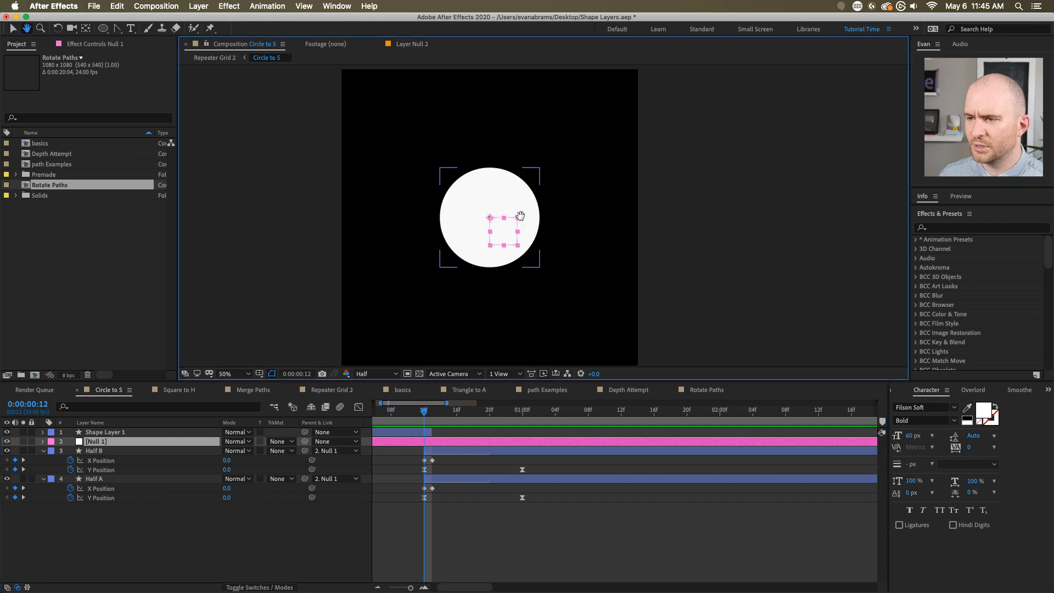
key("r")
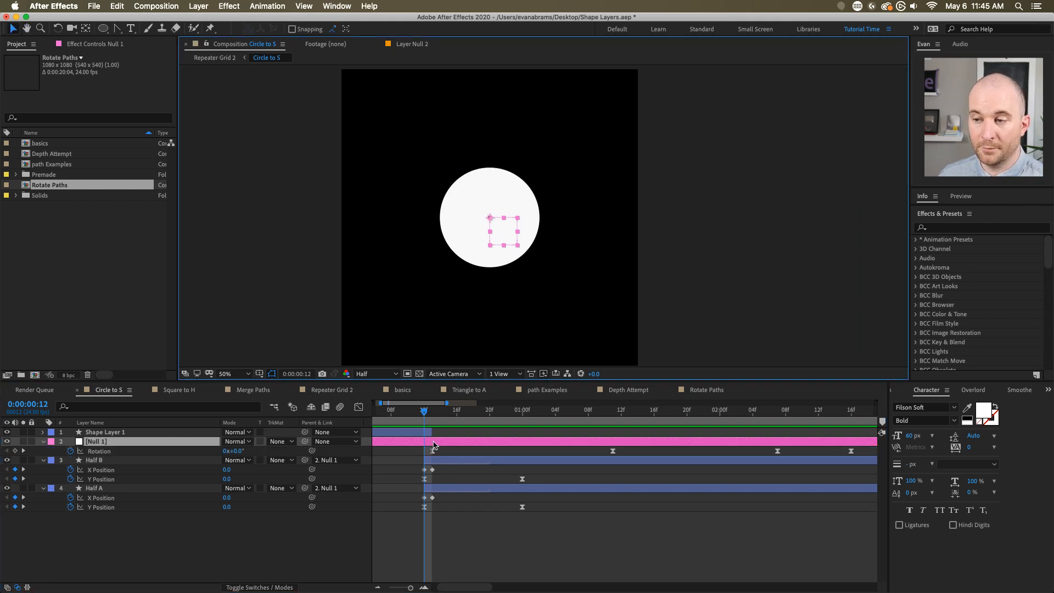
key("space")
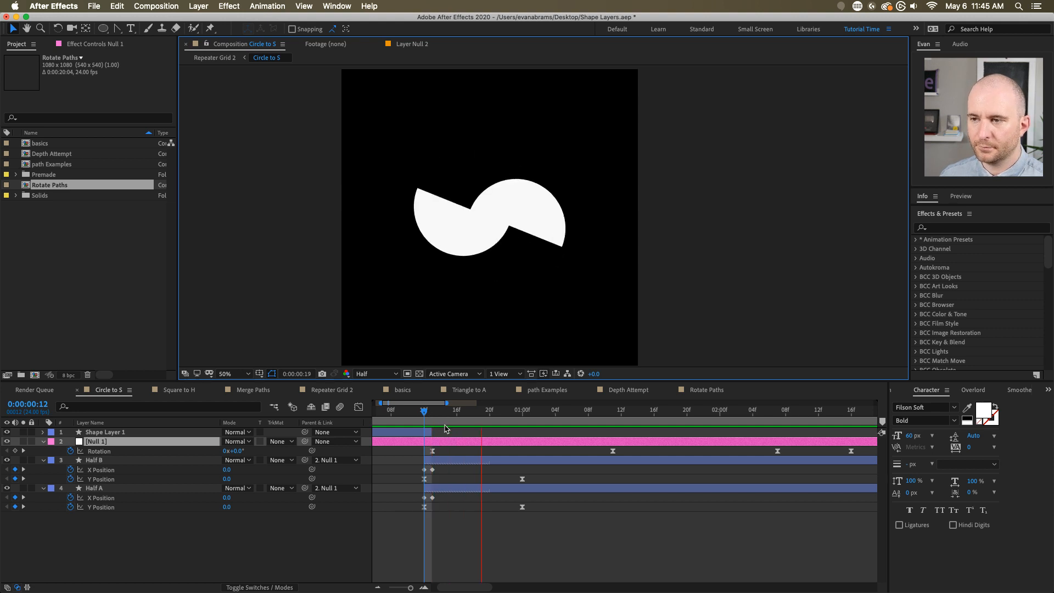
key("space")
left_click(473, 461)
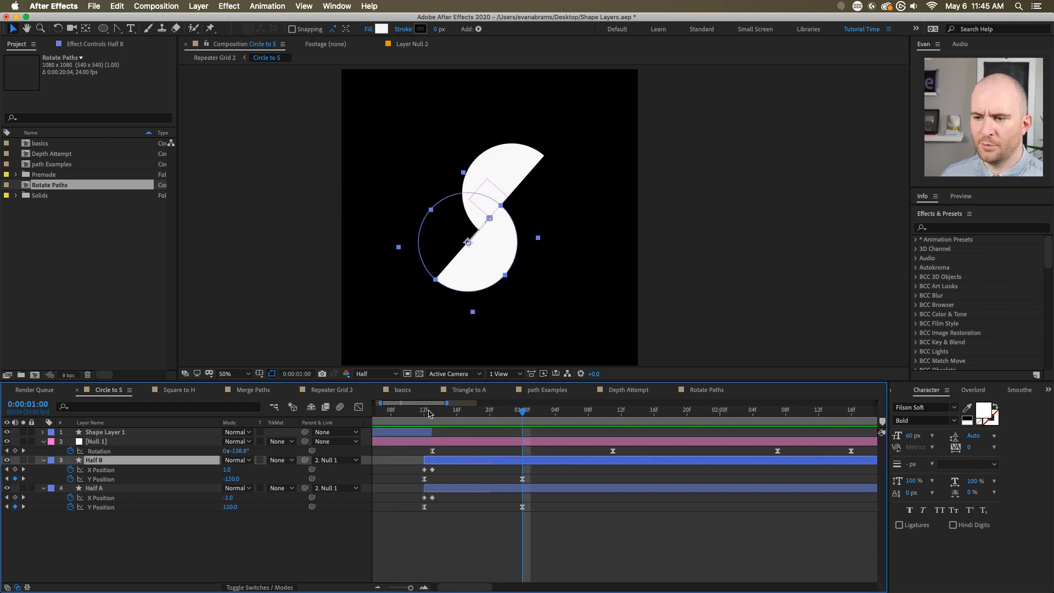
left_click_drag(429, 413, 424, 455)
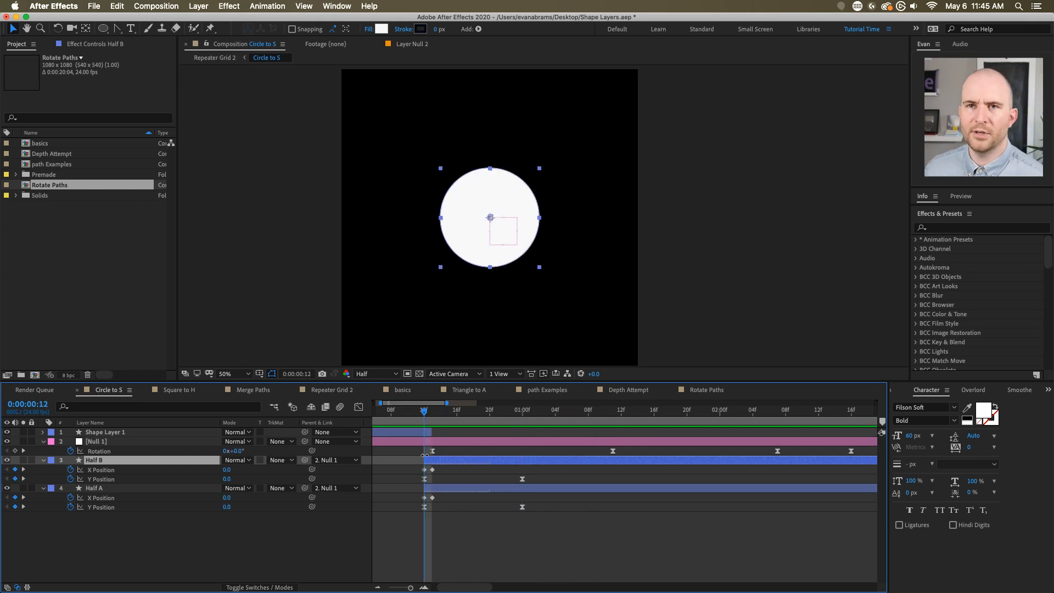
- Select the Y Position properties of Half B and Half A to examine their keyframes across the whole animation
left_click(171, 479)
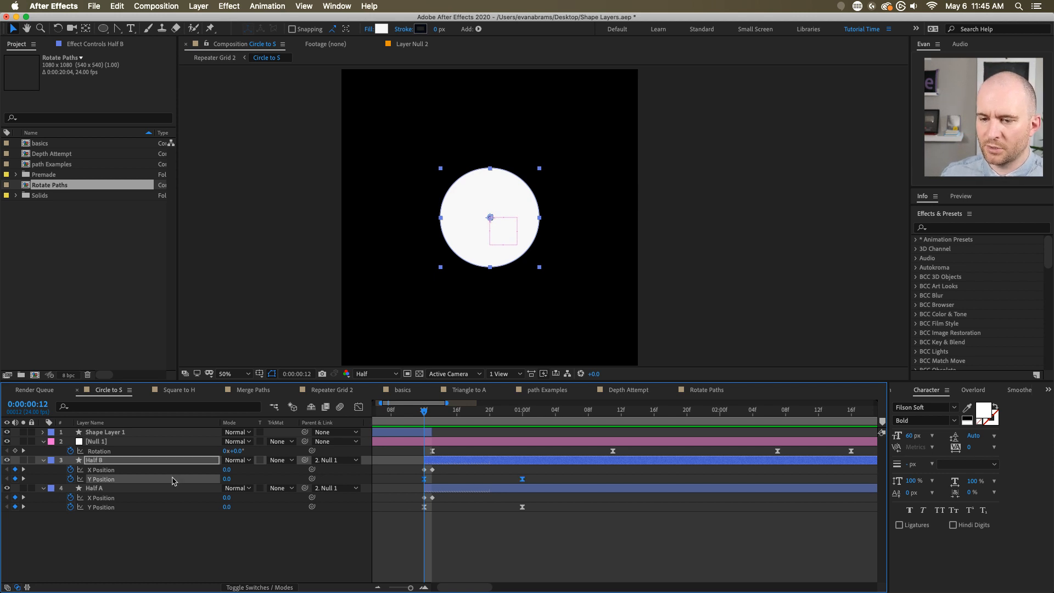
left_click(137, 507, "shift")
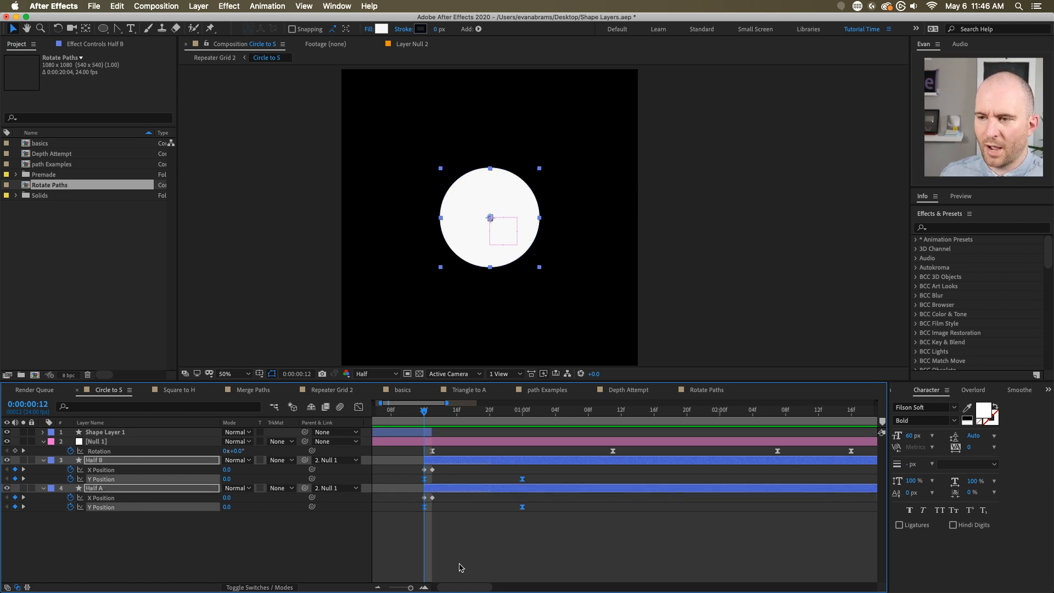
key("minus")
key("minus")
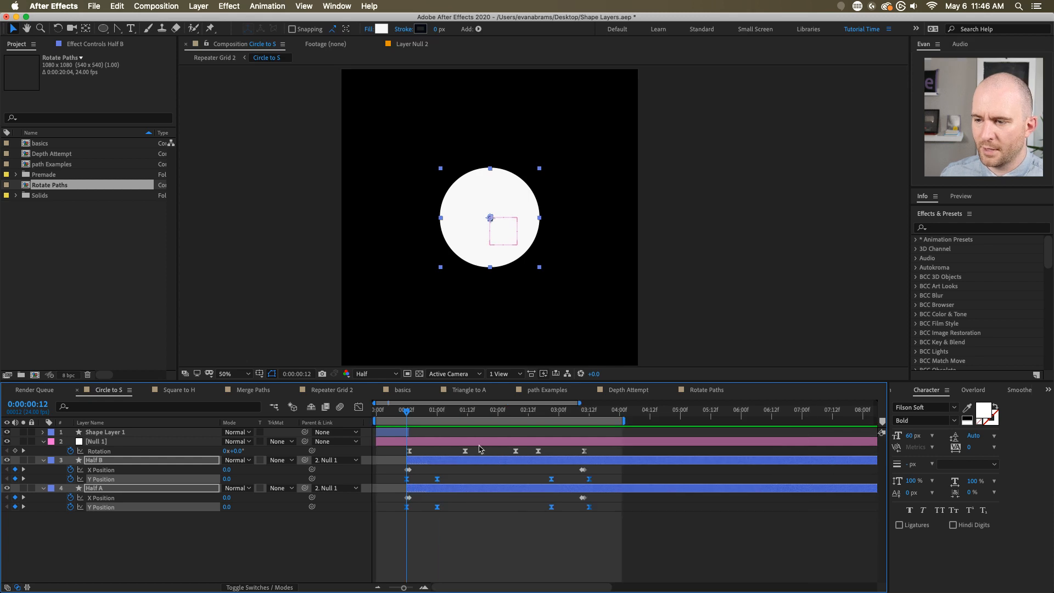
- Try shifting the Null 1 layer later in time to see the halves split without rotation, then undo each shift
left_click_drag(462, 442, 710, 451)
key("space")
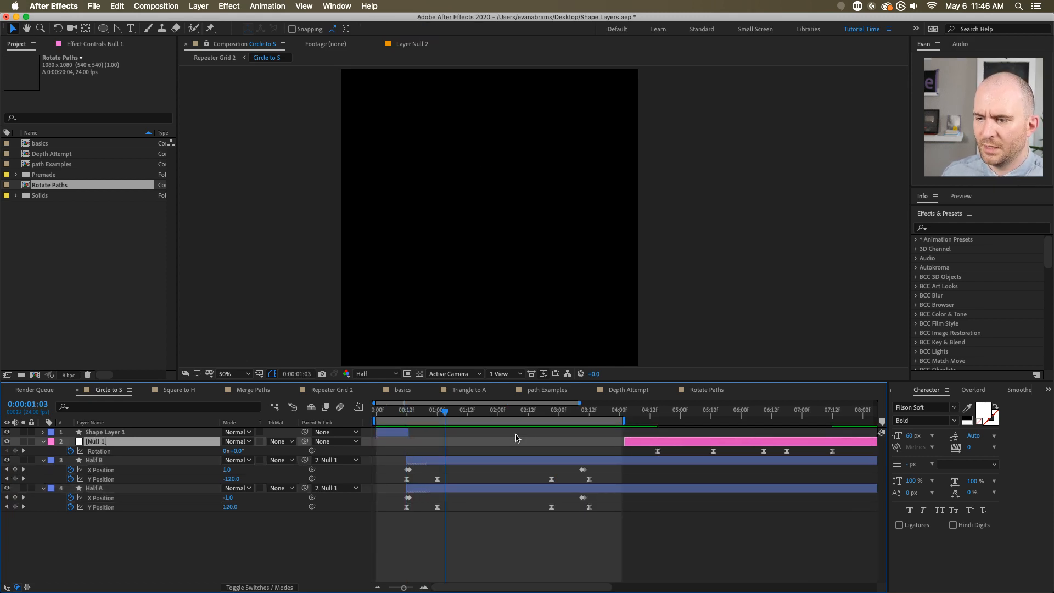
key("space")
key("super+z")
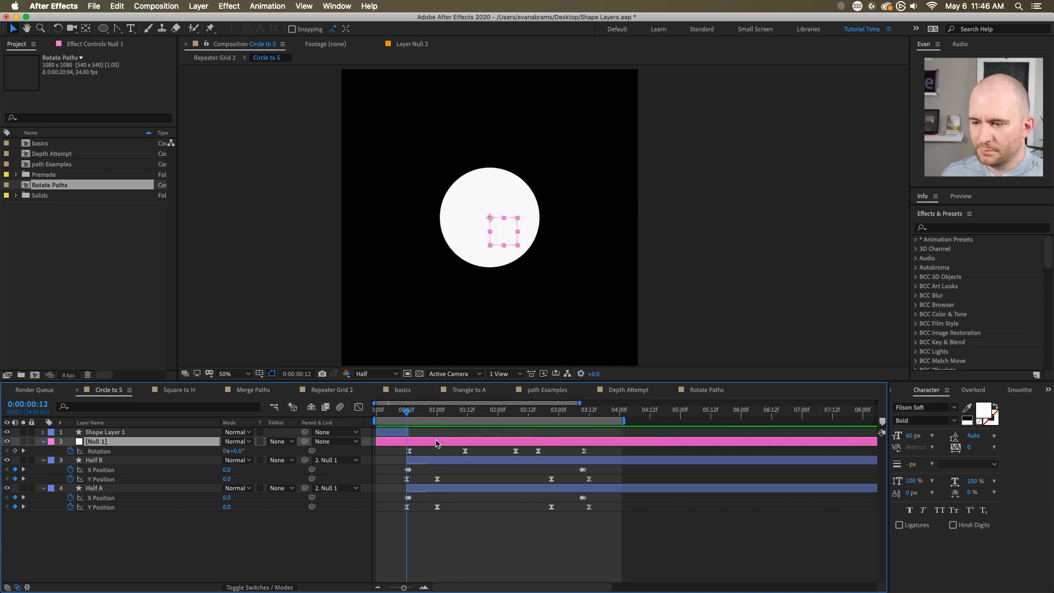
left_click_drag(408, 416, 450, 445)
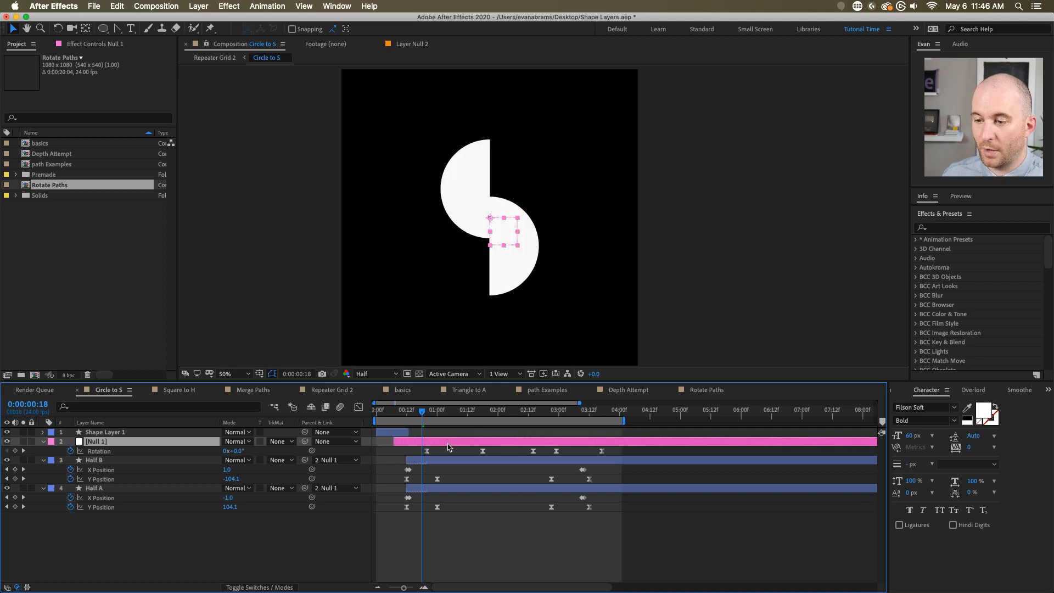
key("super+z")
- Reveal all keyframed properties of Null 1
key("u")
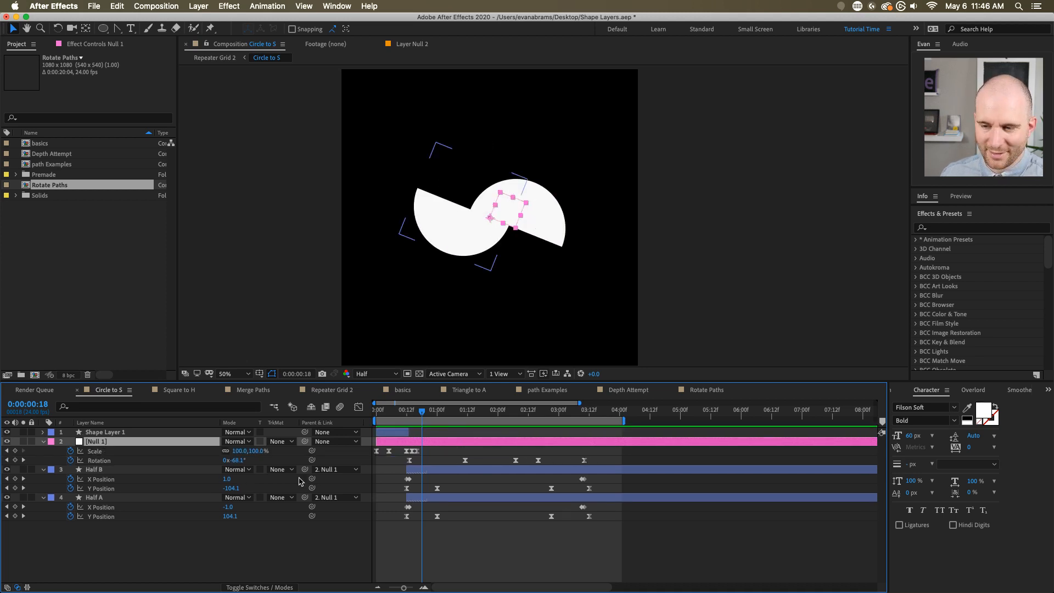
- Try moving all of Null 1's Rotation keyframes to about the 4-second mark, preview the split without rotation, and undo the move
mouse_move(602, 462)
left_mouse_down()
mouse_move(402, 460)
mouse_move(605, 466)
left_mouse_up()
left_click_drag(413, 463, 619, 467)
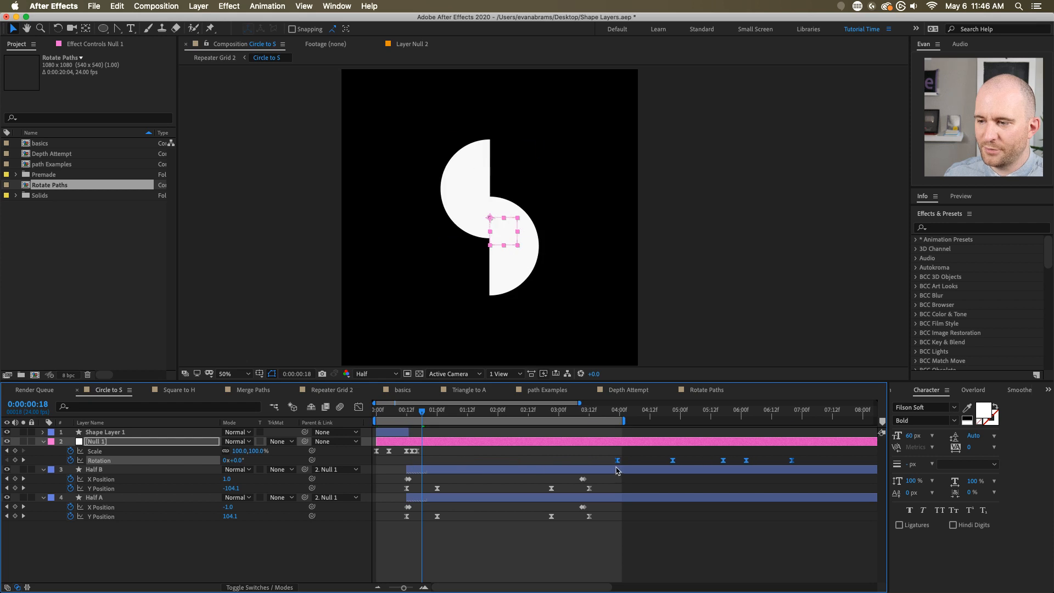
left_click(404, 412)
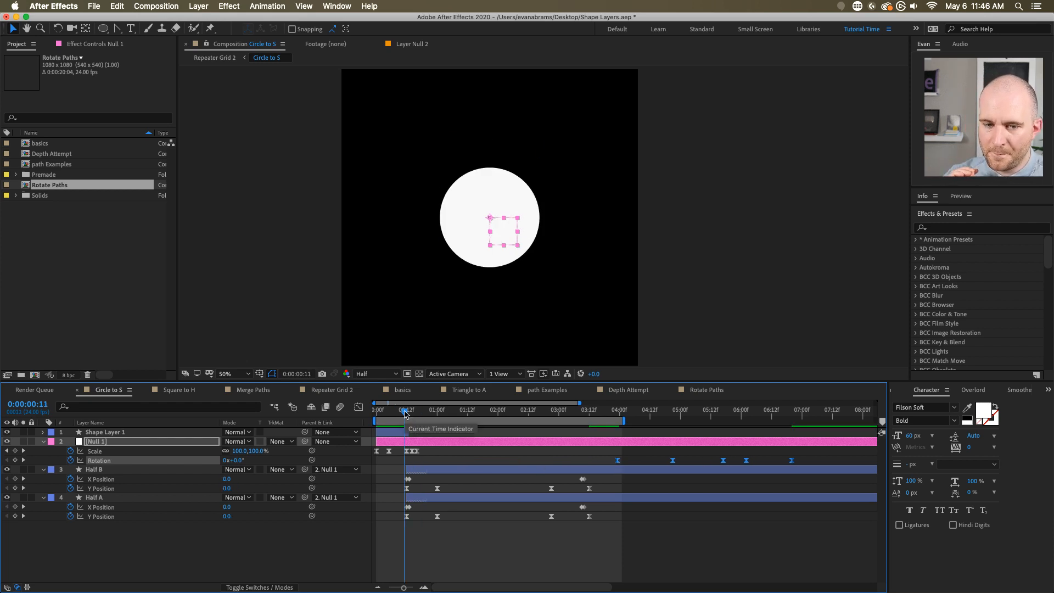
key("space")
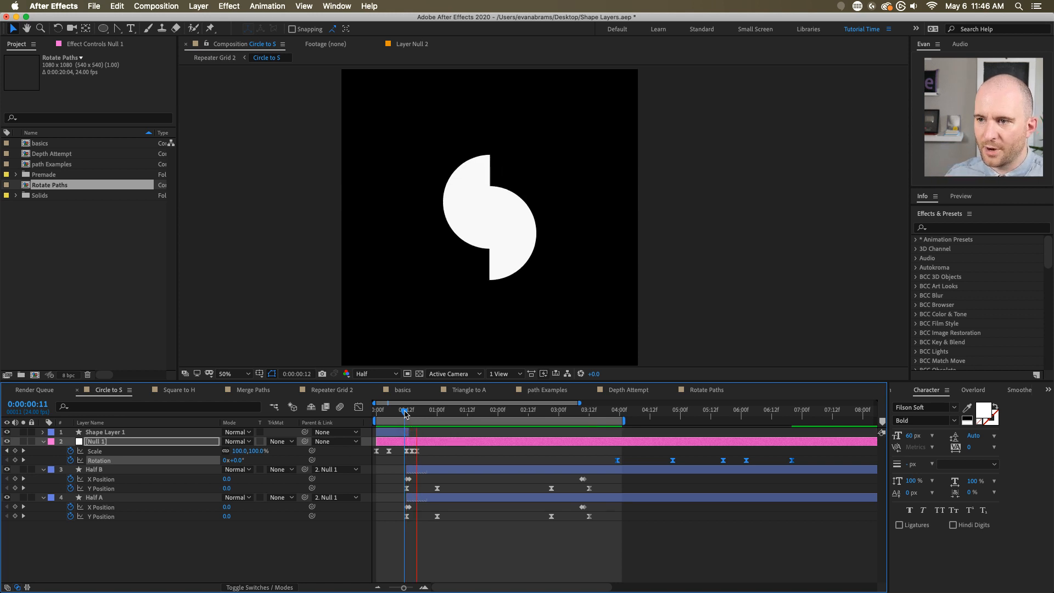
left_click(407, 412)
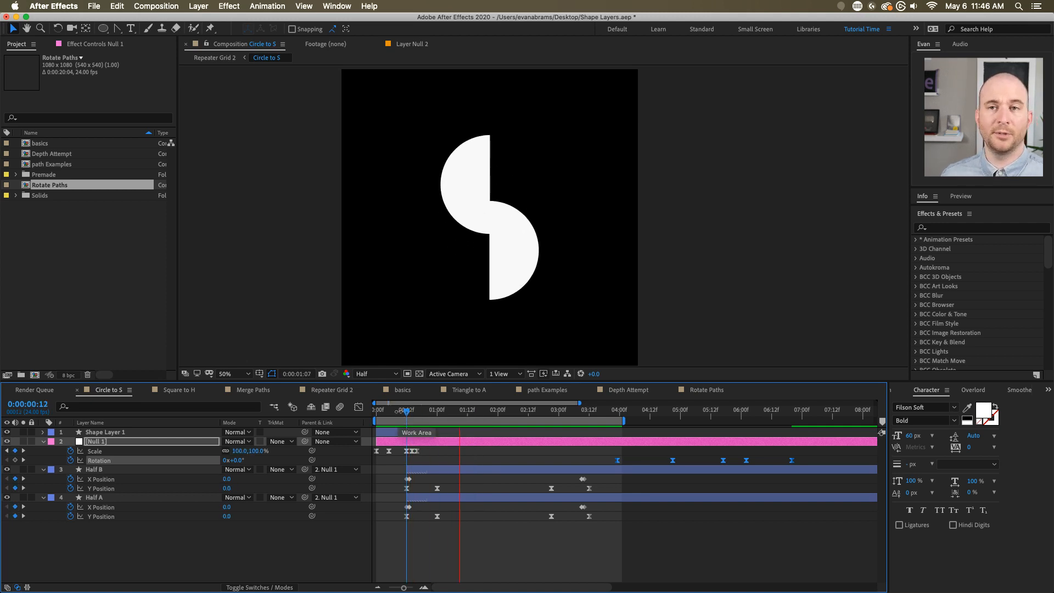
left_click(518, 412)
key("super+z")
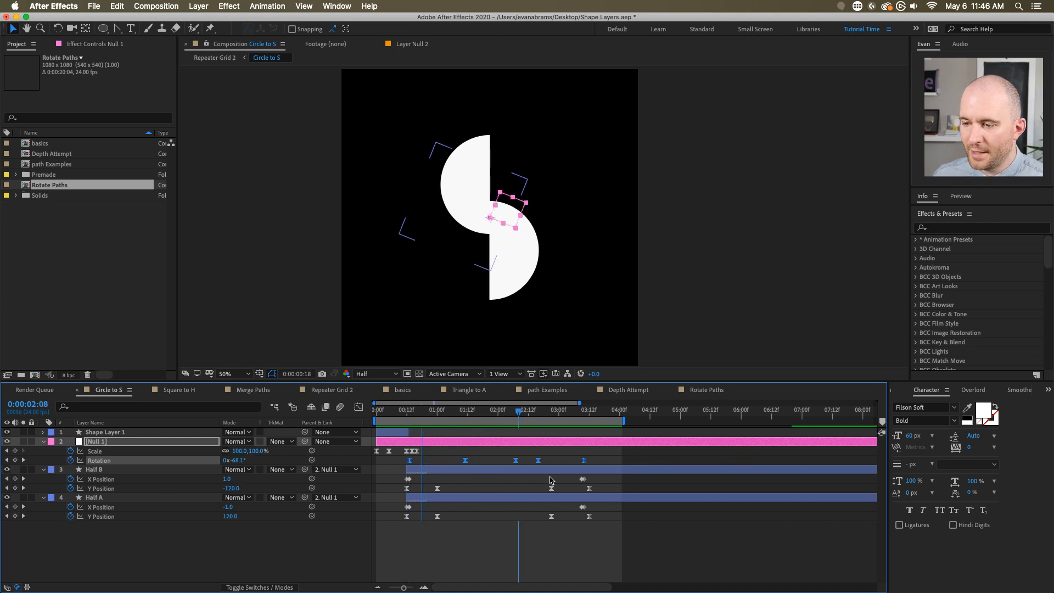
- Preview the split with the rotation active, starting around 0:00:00:10, and return to 0:00:00:12
left_click(422, 413)
left_click(403, 410)
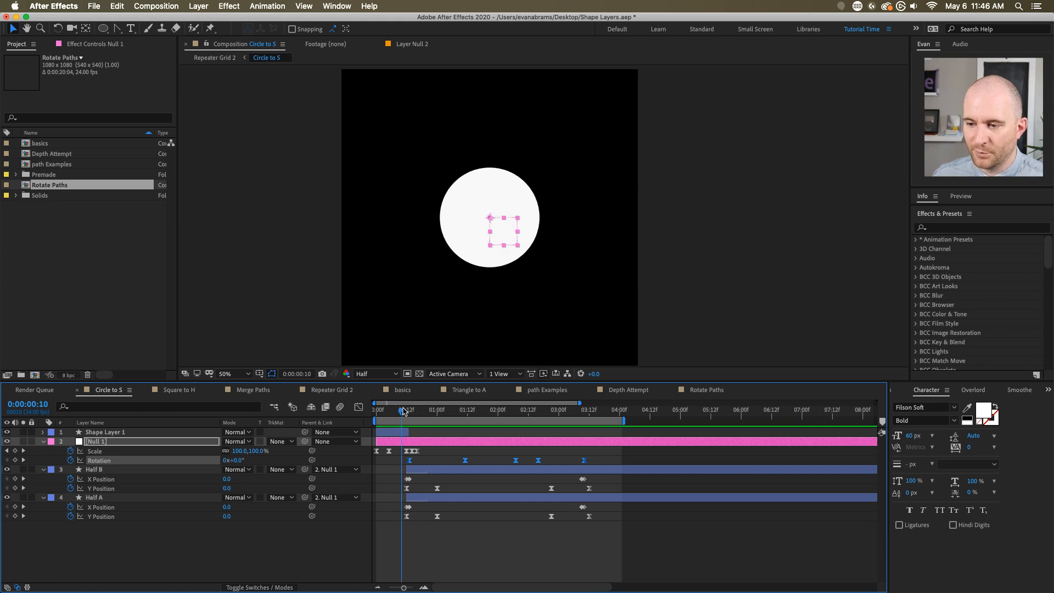
key("space")
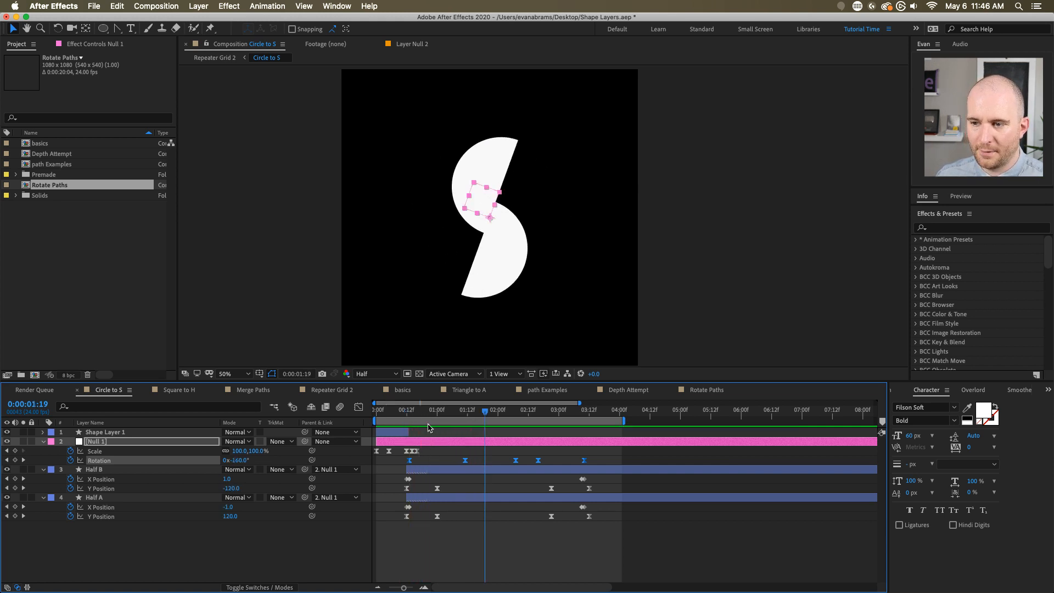
left_click(413, 413)
key("space")
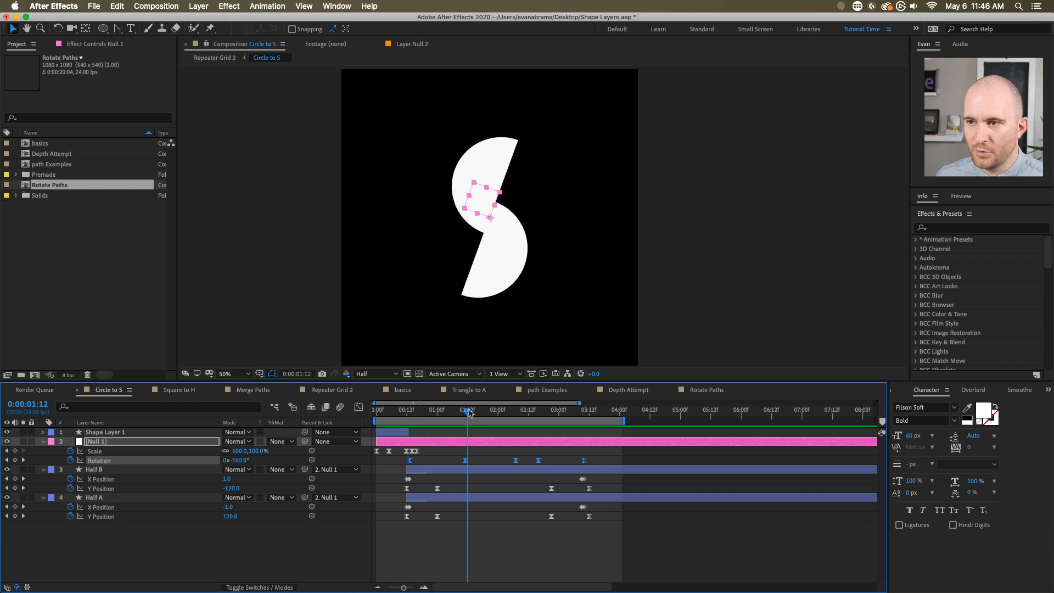
key("space")
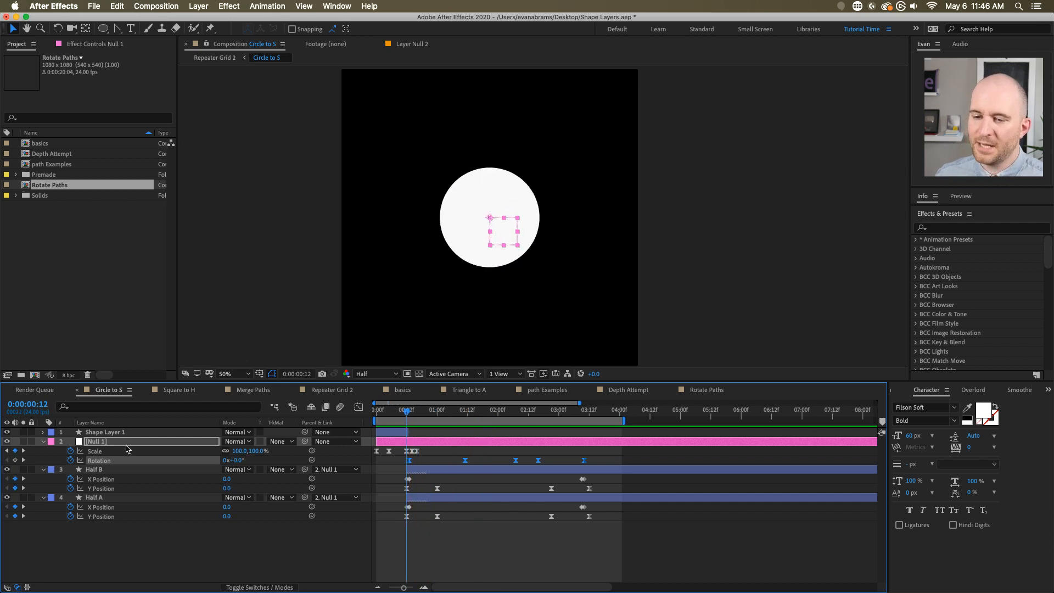
- Examine Null 1's Scale keyframes around 0:00:00:12 and check the motion up to 0:00:01:00
left_click(120, 451)
scroll(436, 443, "up", 2)
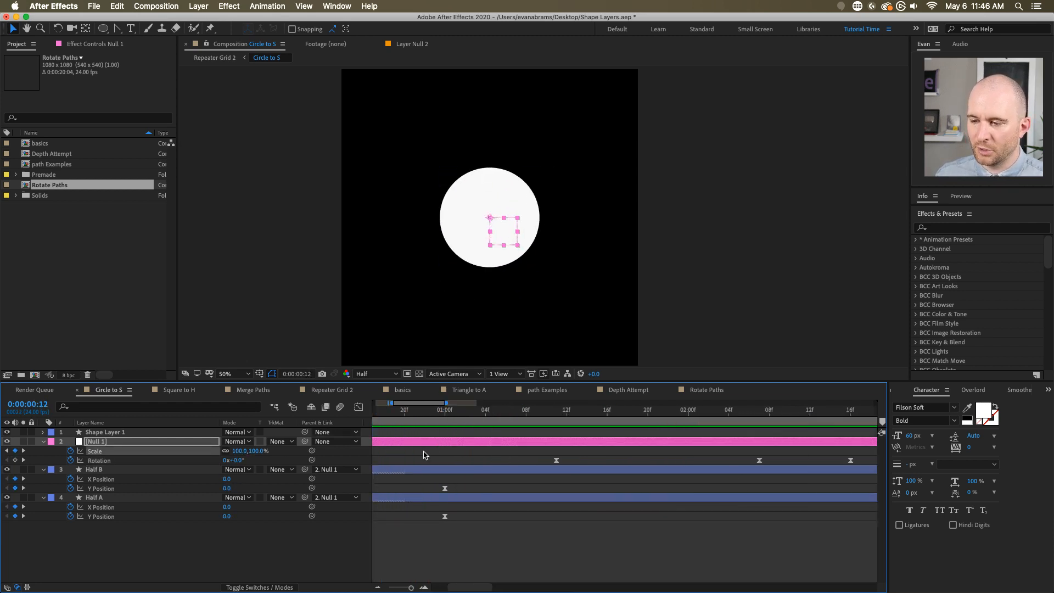
key("space")
left_click_drag(409, 453, 560, 453)
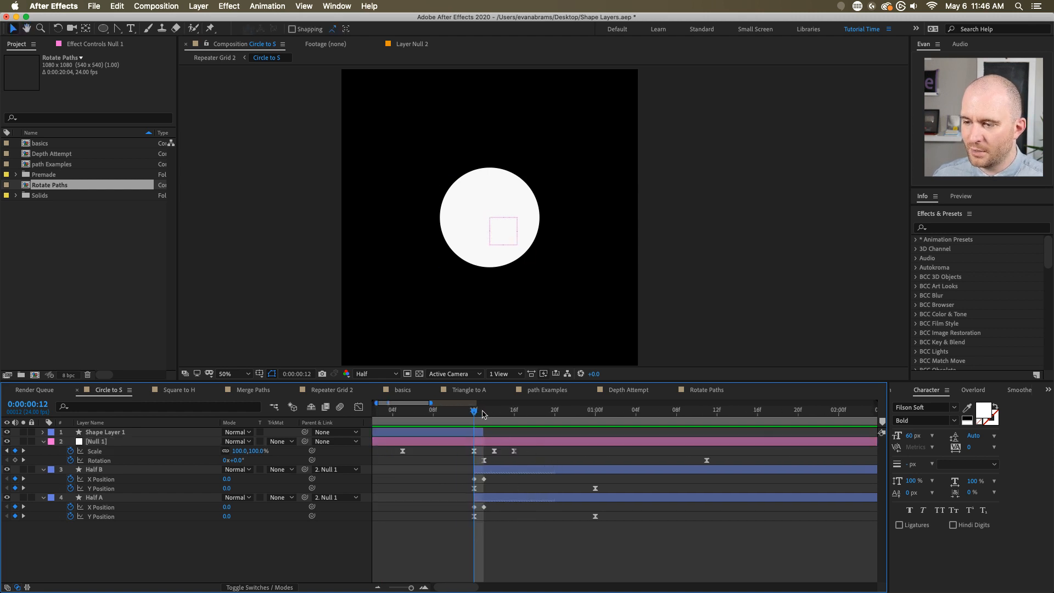
key("space")
key("space")
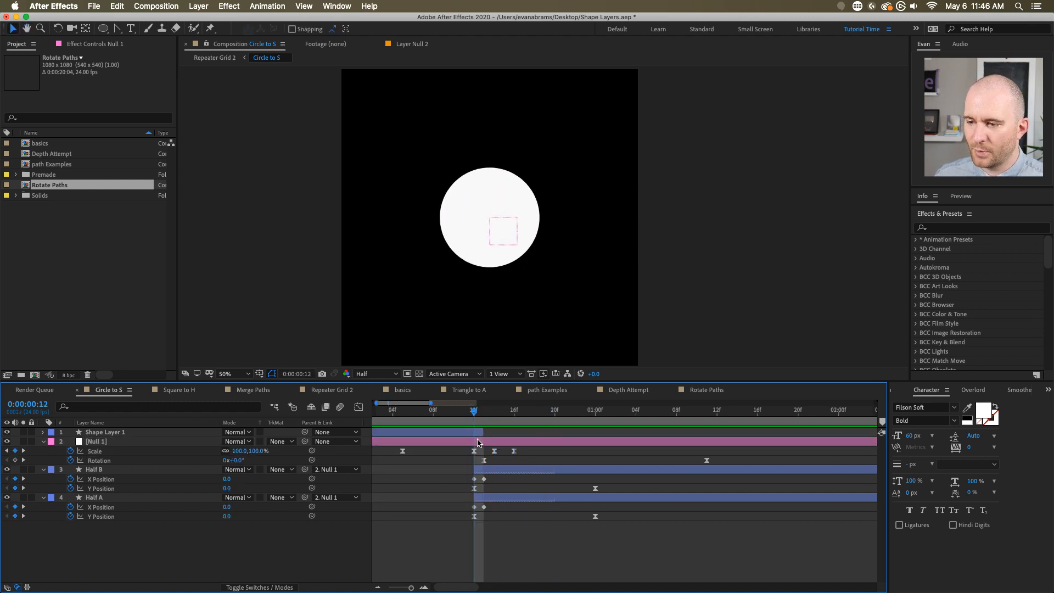
left_click_drag(478, 442, 516, 442)
key("space")
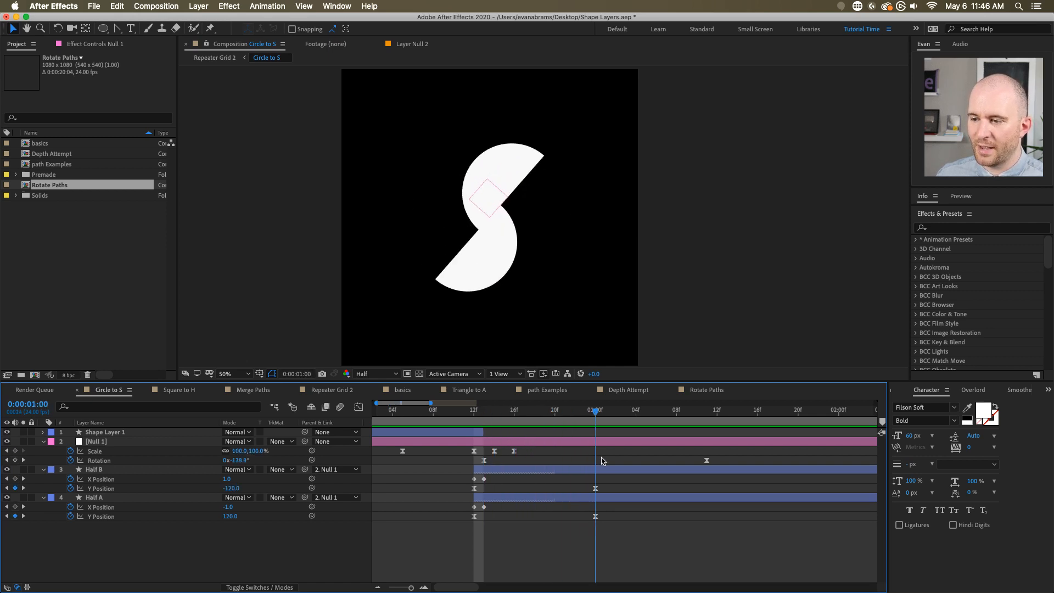
- Preview the split at reduced view size from 0:00:00:10
key("space")
key("Page_Up")
key("Page_Up")
scroll(519, 255, "down", 1)
key("space")
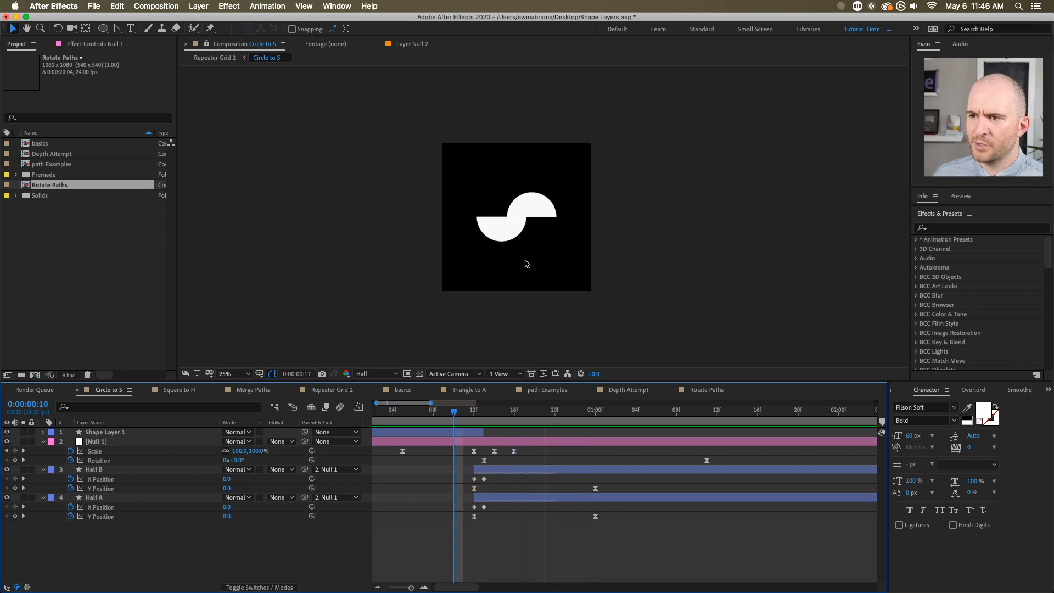
key("space")
- Preview the circle turning into the S from 0:00:00:11
key("minus")
left_click(443, 413)
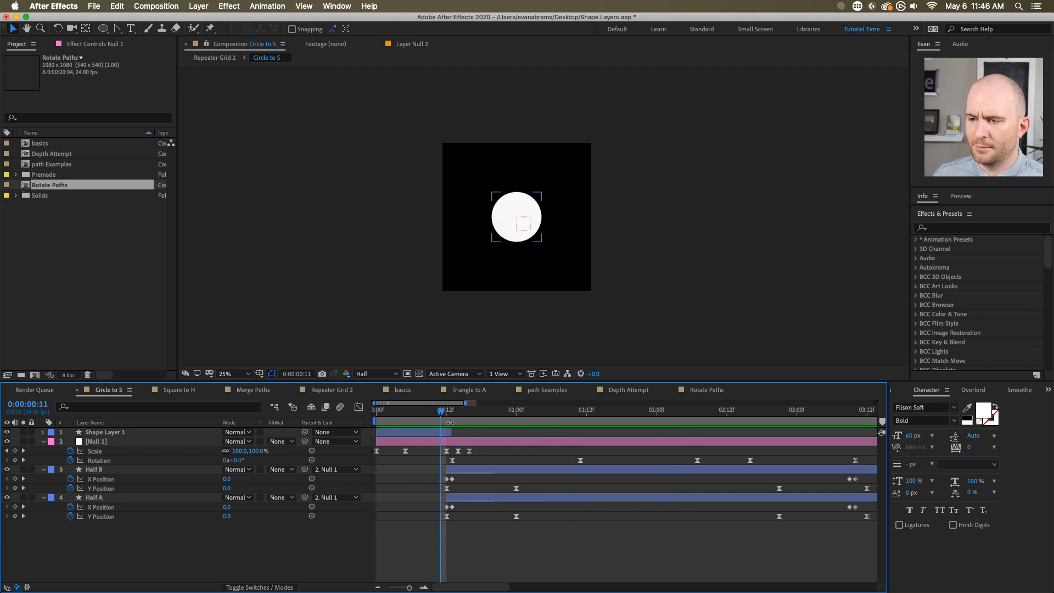
key("minus")
key("minus")
key("space")
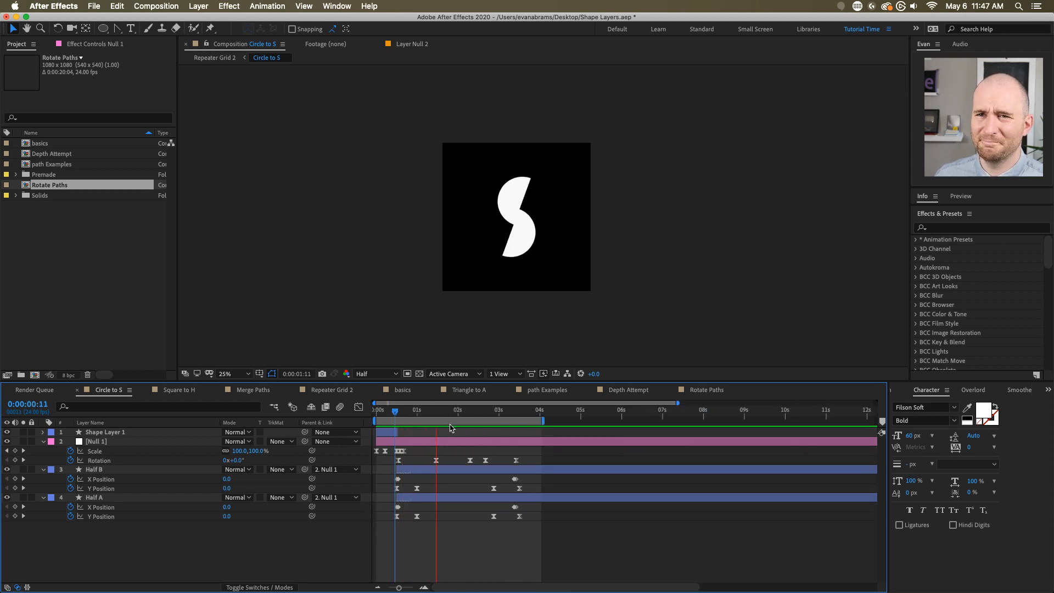
key("space")
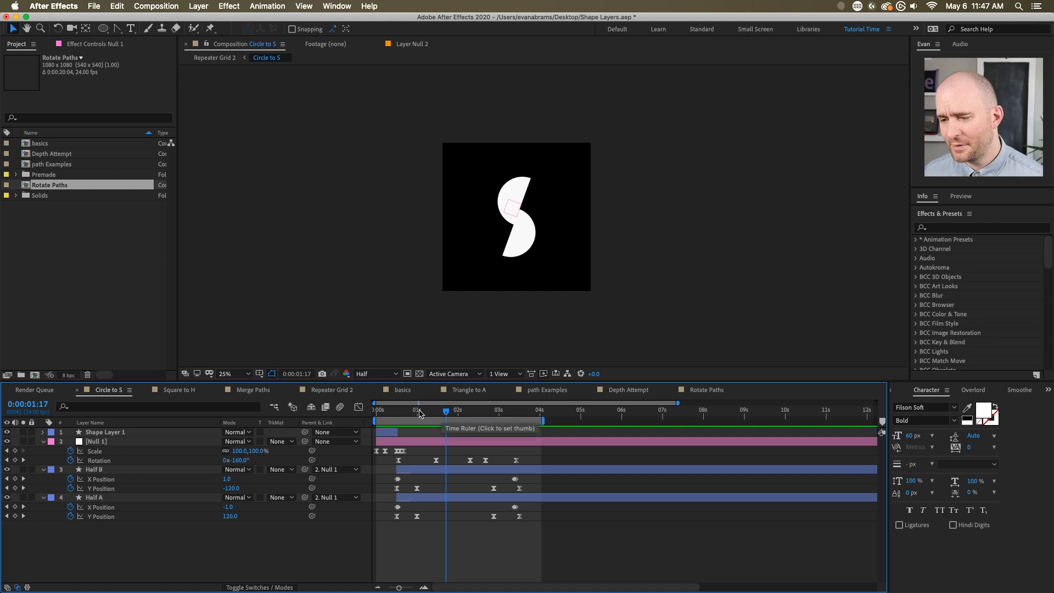
- Preview the full animation from the first frame through the S closing back into a circle
key("Home")
key("space")
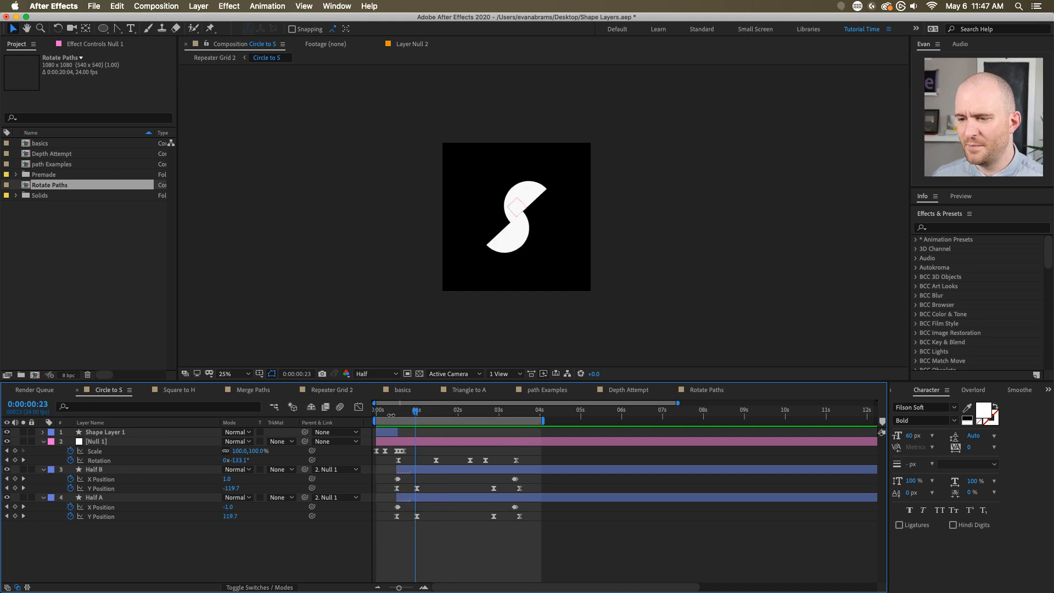
key("space")
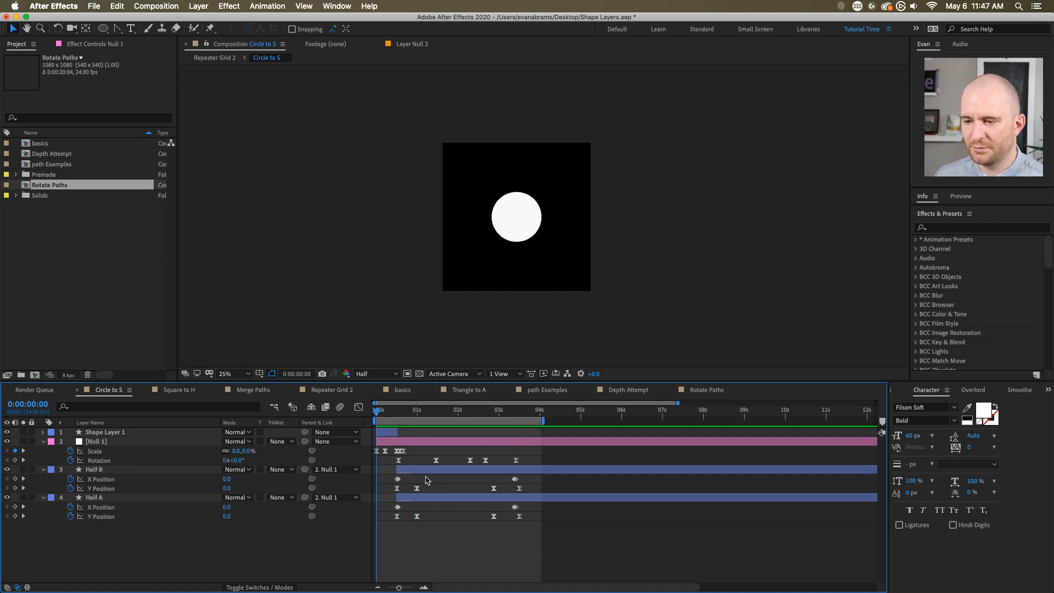
key("space")
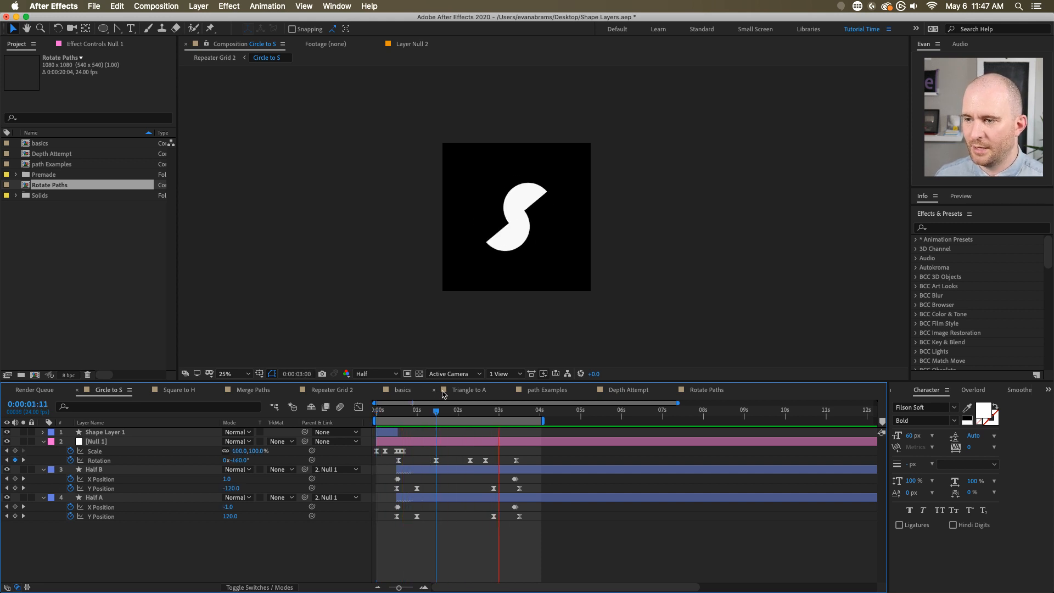
key("space")
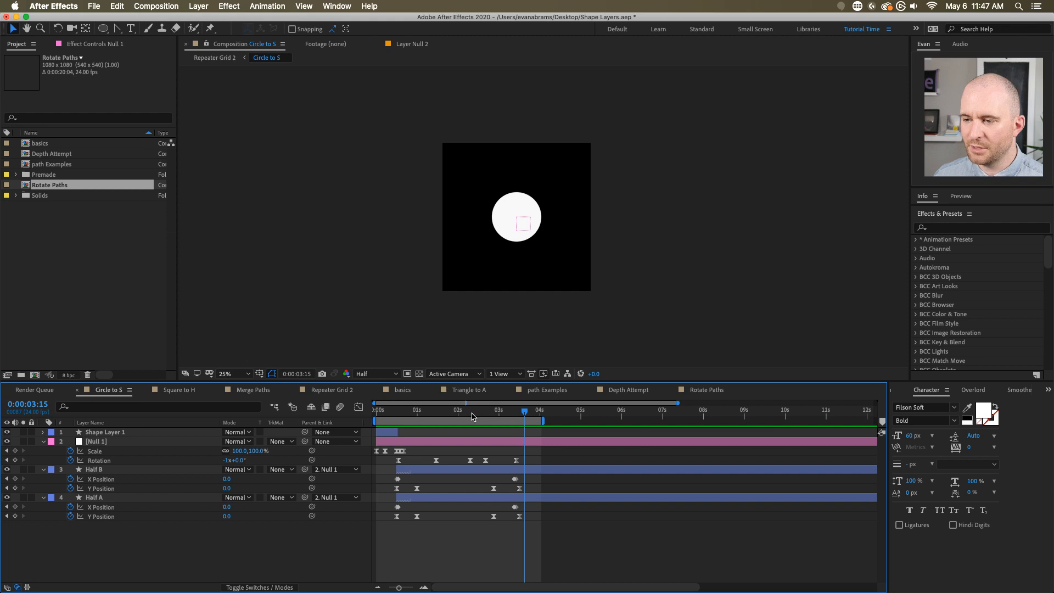
- Examine Null 1's Rotation keyframes from 0:00:02:07 to 0:00:03:14 and preview the S closing back into a circle
mouse_move(472, 415)
left_mouse_down()
mouse_move(485, 418)
mouse_move(469, 421)
left_mouse_up()
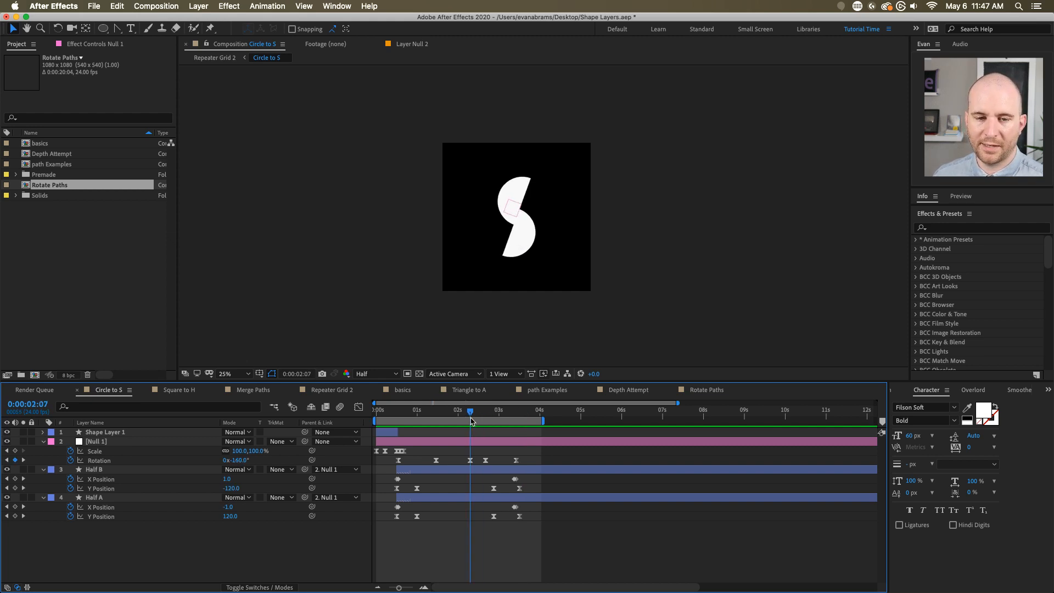
left_click(486, 460)
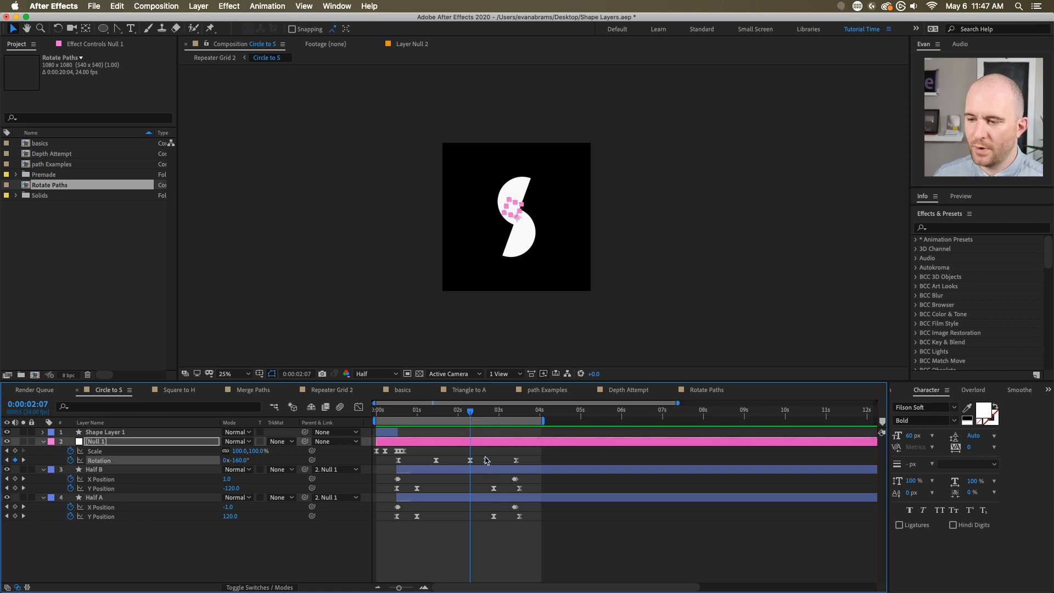
left_click_drag(471, 412, 488, 412)
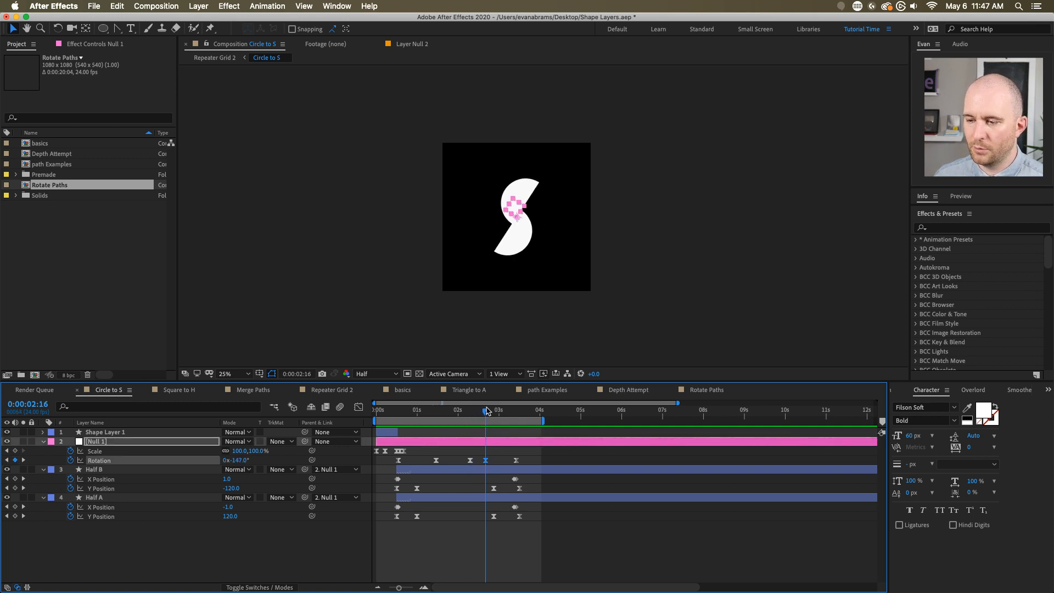
key("space")
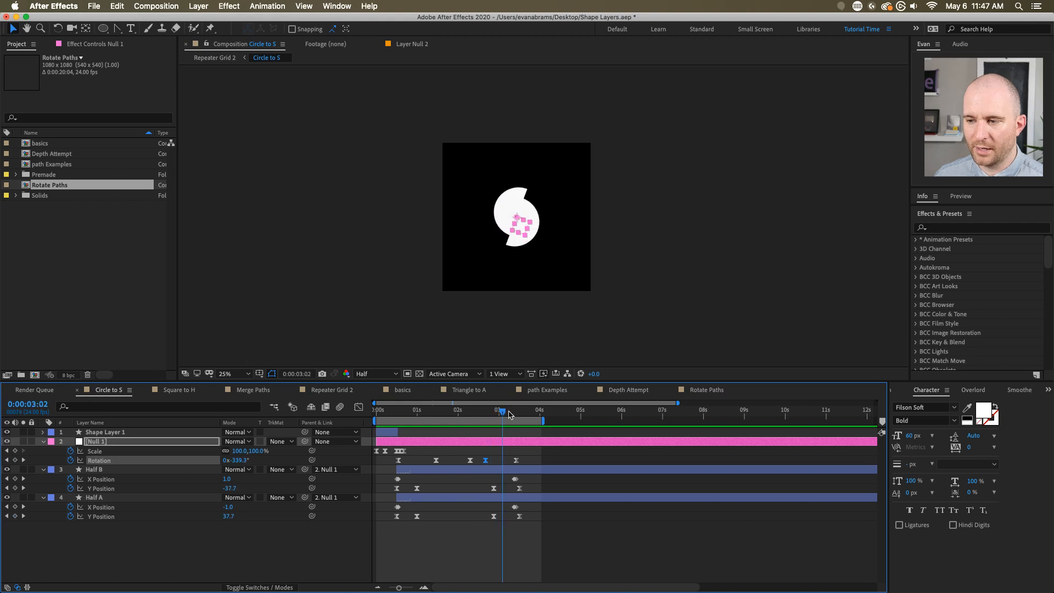
left_click_drag(471, 417, 524, 415)
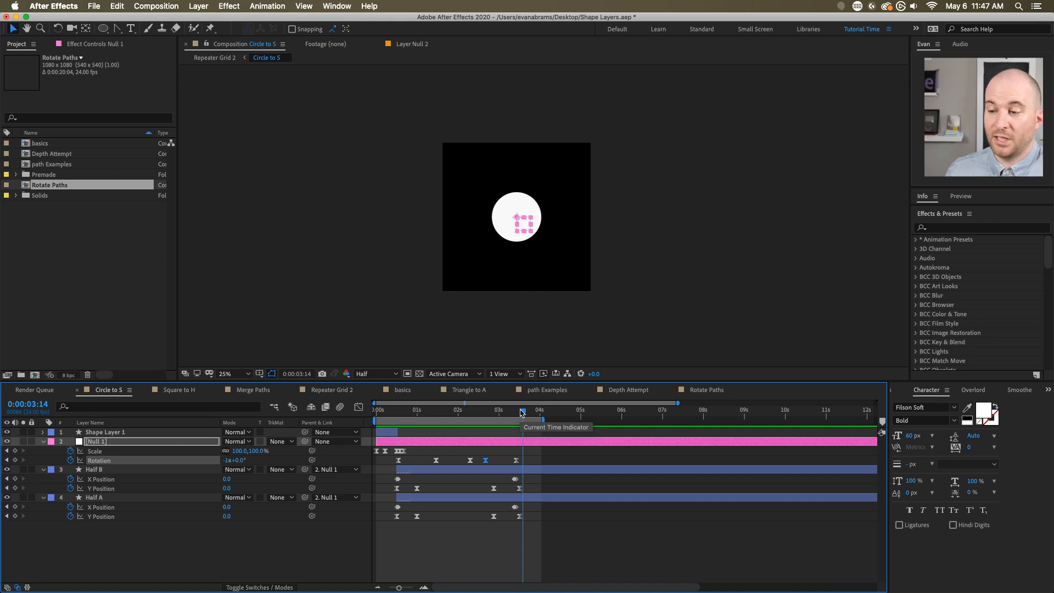
key("space")
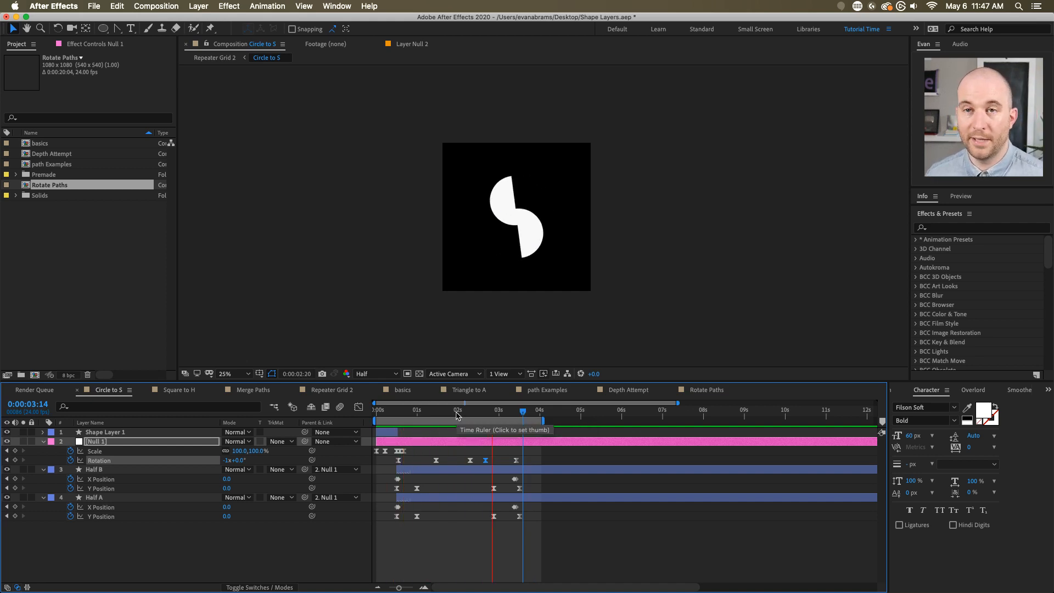
- At 0:00:00:09, find the Radial Wipe transition effect and apply it to Shape Layer 1
key("Home")
left_click_drag(404, 413, 391, 413)
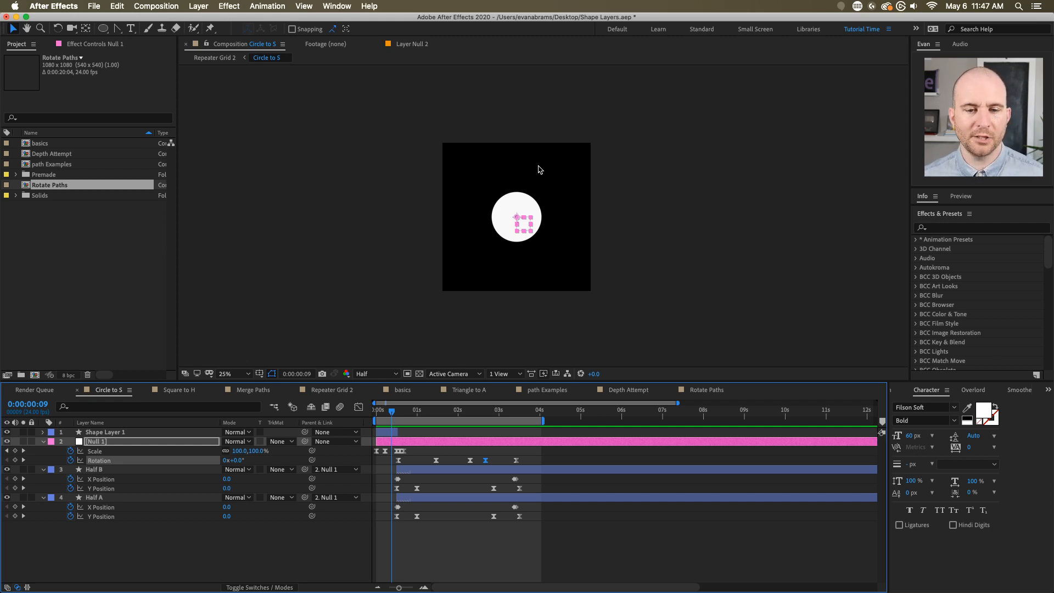
left_click(164, 432)
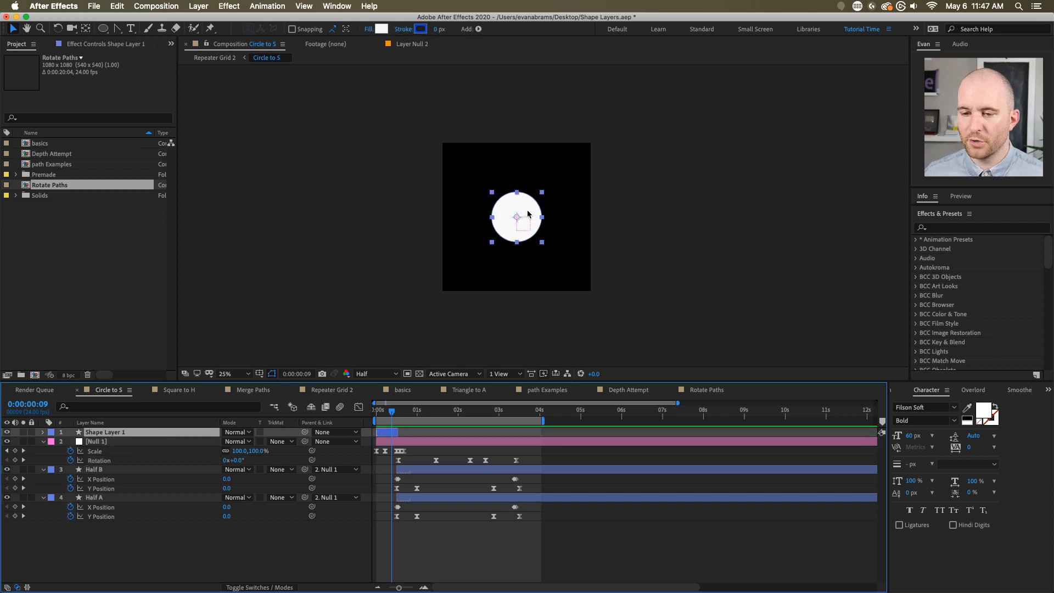
scroll(511, 216, "up", 2)
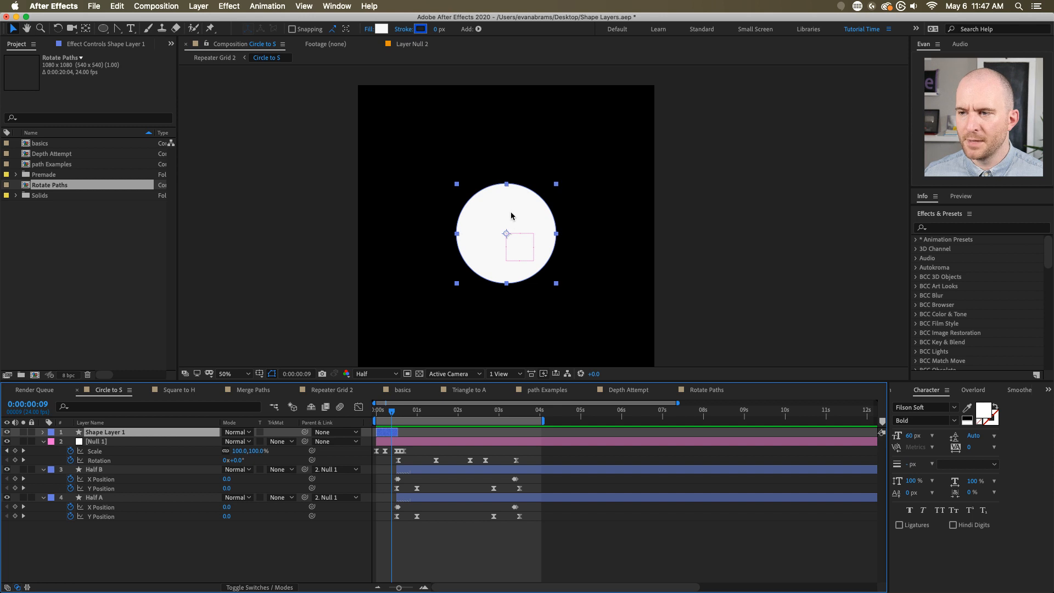
left_click(936, 228)
type("radial")
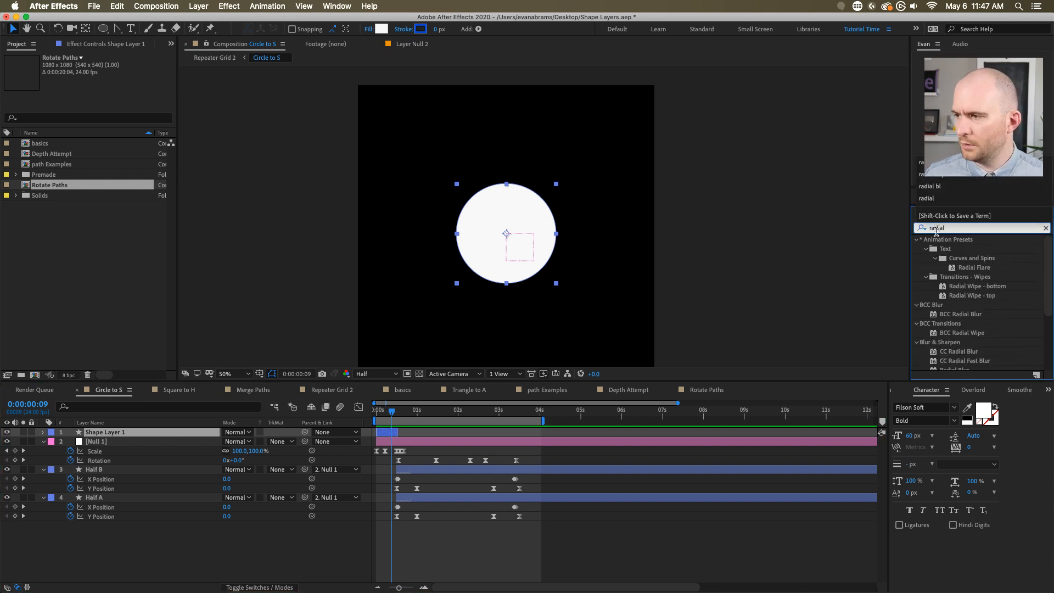
type(" wide")
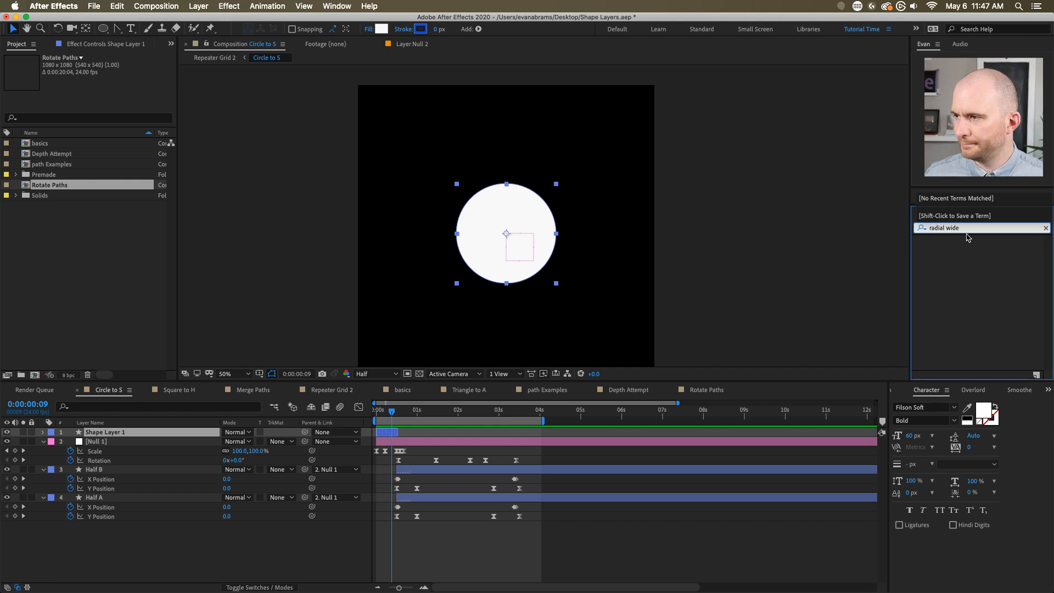
key("BackSpace")
key("BackSpace")
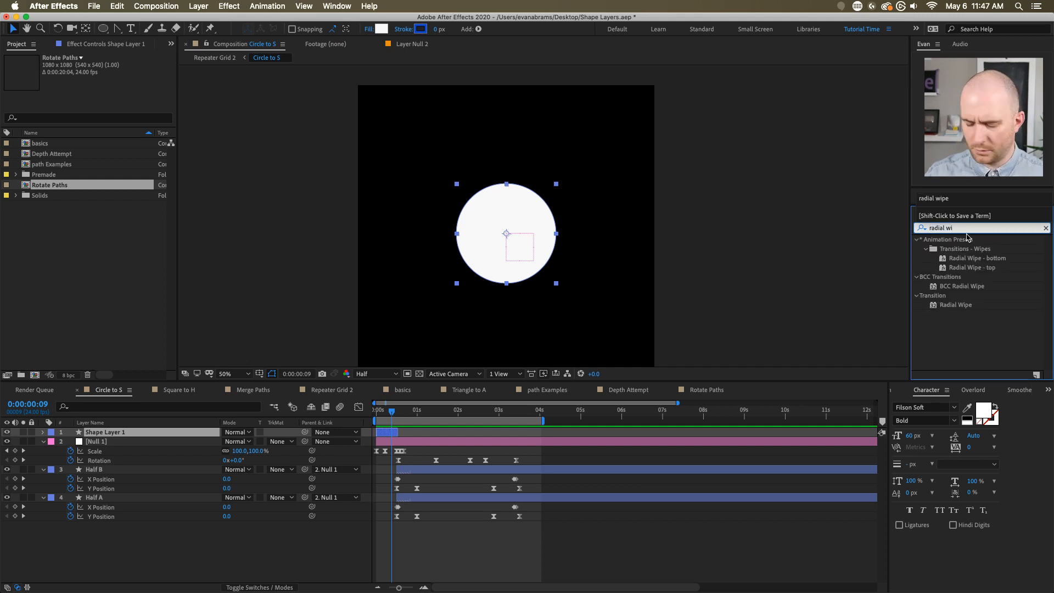
type("pe")
double_click(956, 305)
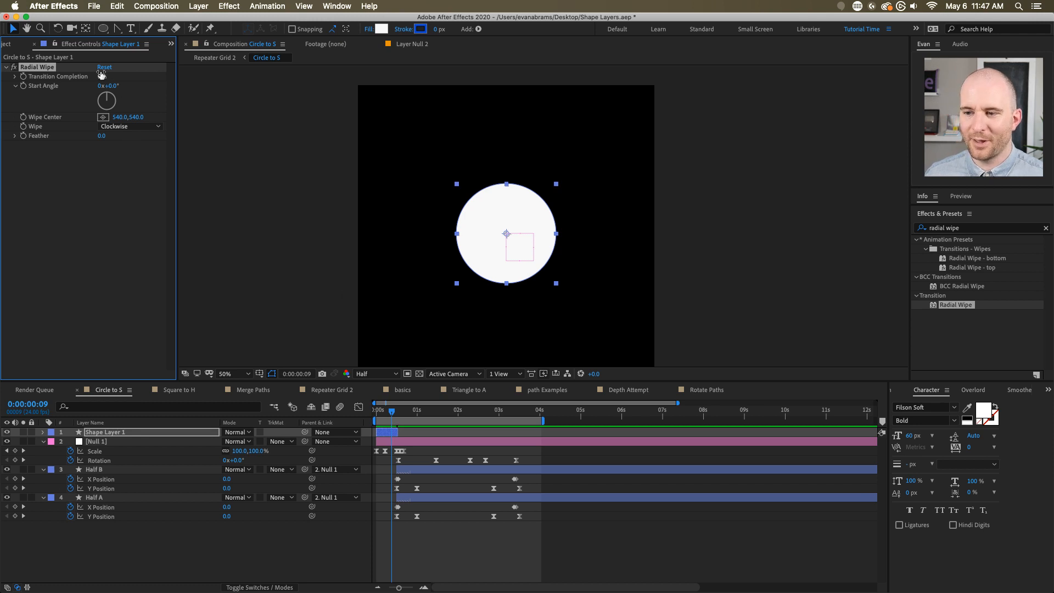
- Keyframe Shape Layer 1's Radial Wipe Transition Completion at 100% on the first frame and 0% at 0:00:00:09
left_click_drag(101, 75, 228, 106)
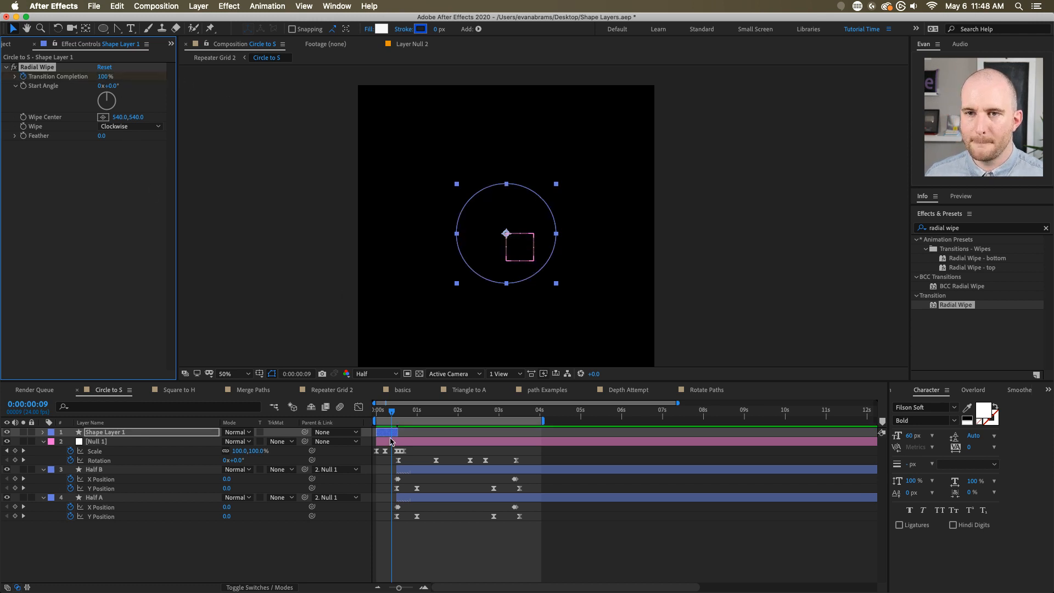
key("u")
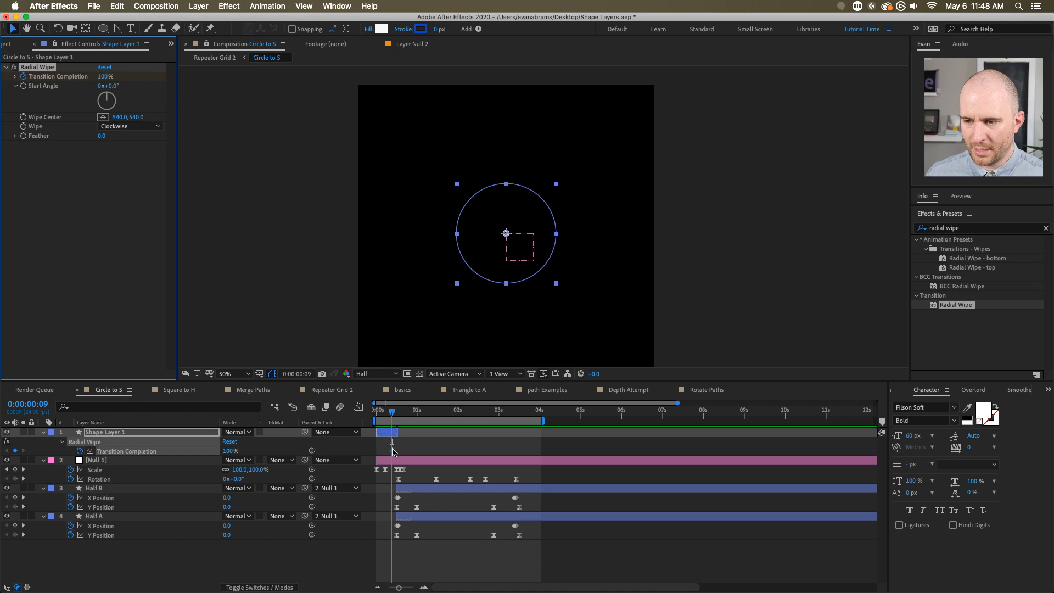
left_click_drag(392, 451, 376, 452)
left_click_drag(102, 75, 41, 88)
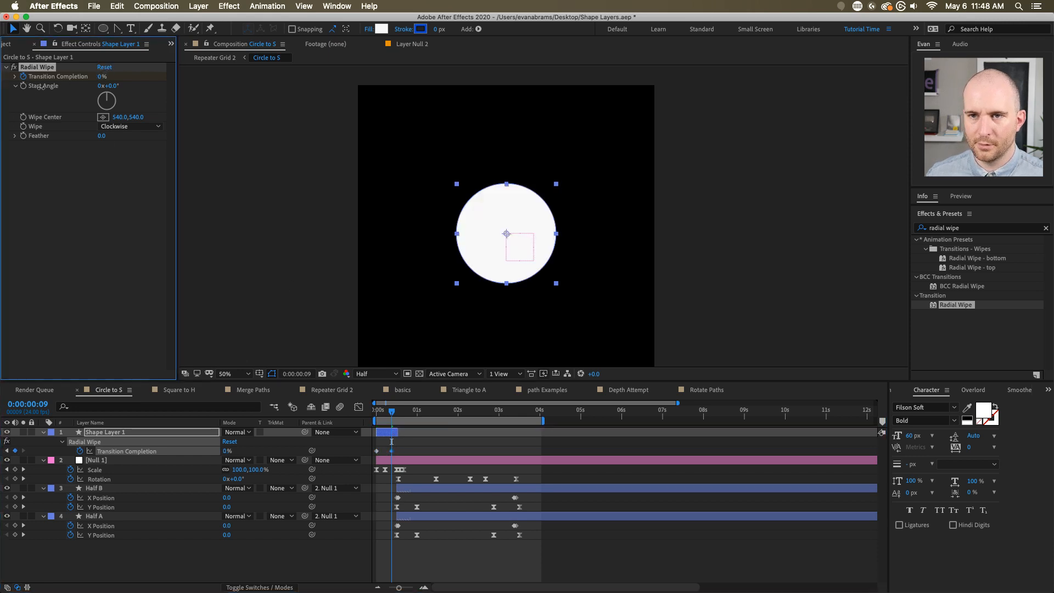
- Preview the wipe from the first frame, ease the ending Transition Completion keyframe and check its speed curve in the Graph Editor
left_click_drag(390, 414, 321, 422)
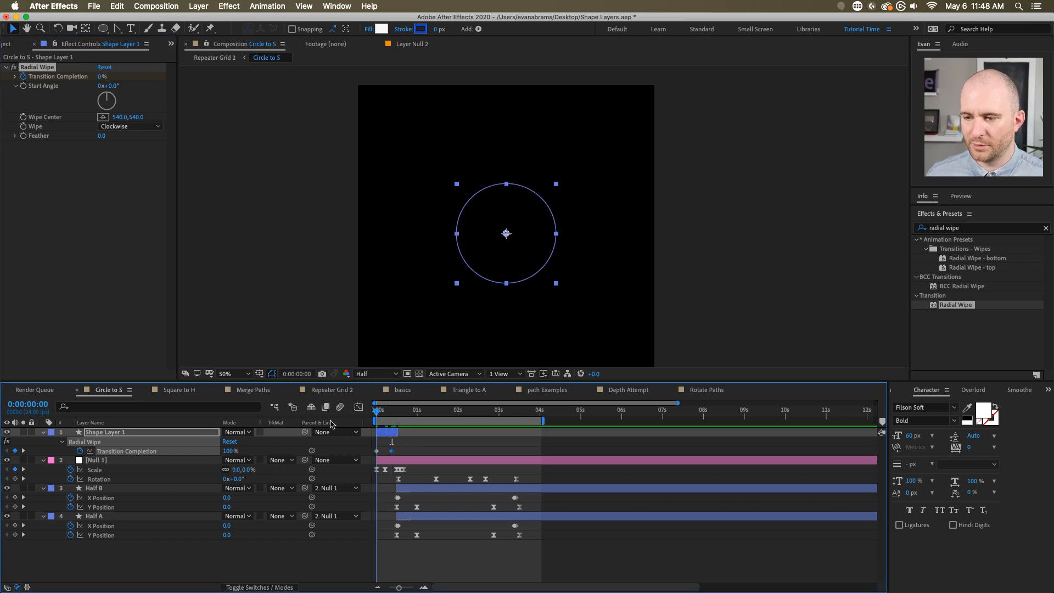
key("space")
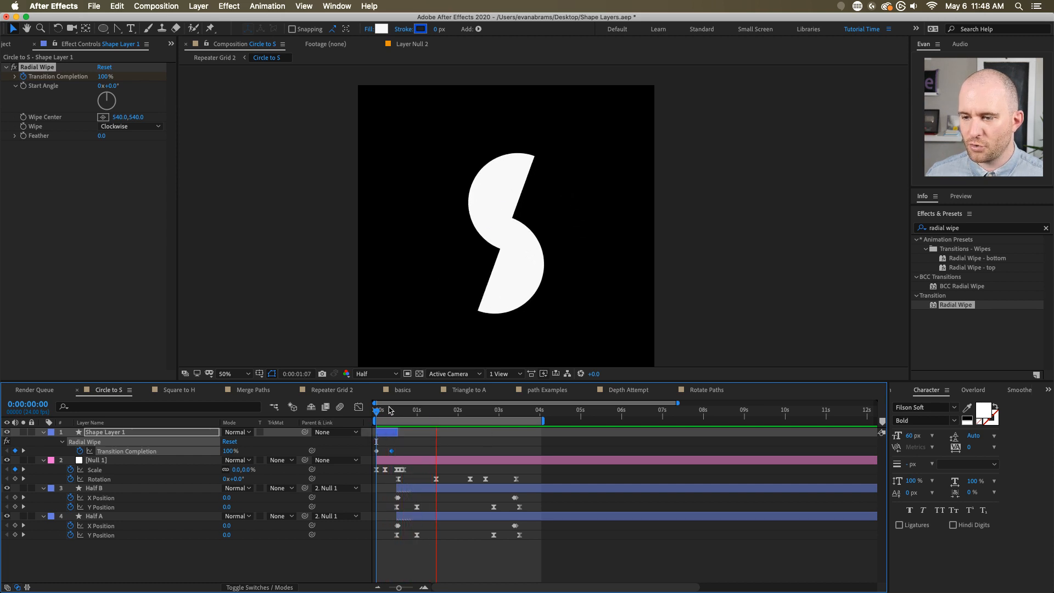
key("space")
key("Home")
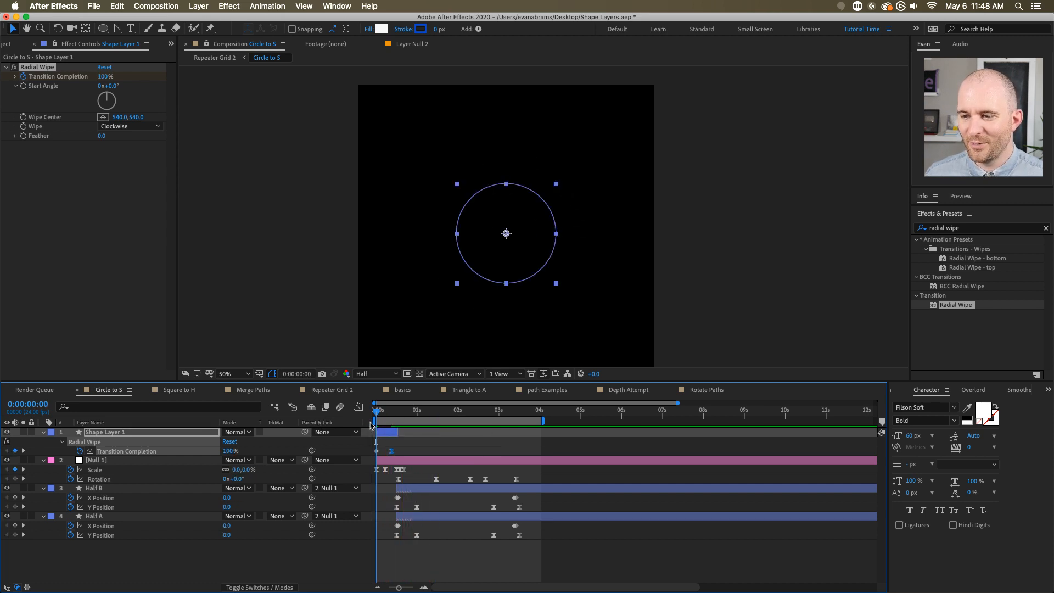
left_click(358, 407)
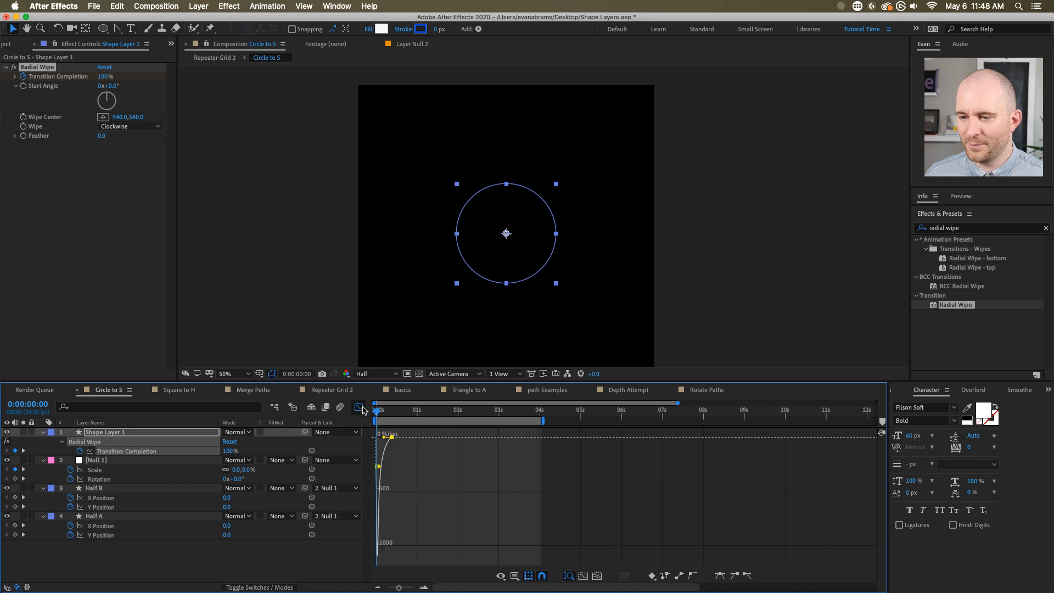
key("shift+F3")
key("F2")
- Preview the eased radial wipe leading into the S from the first frame
key("space")
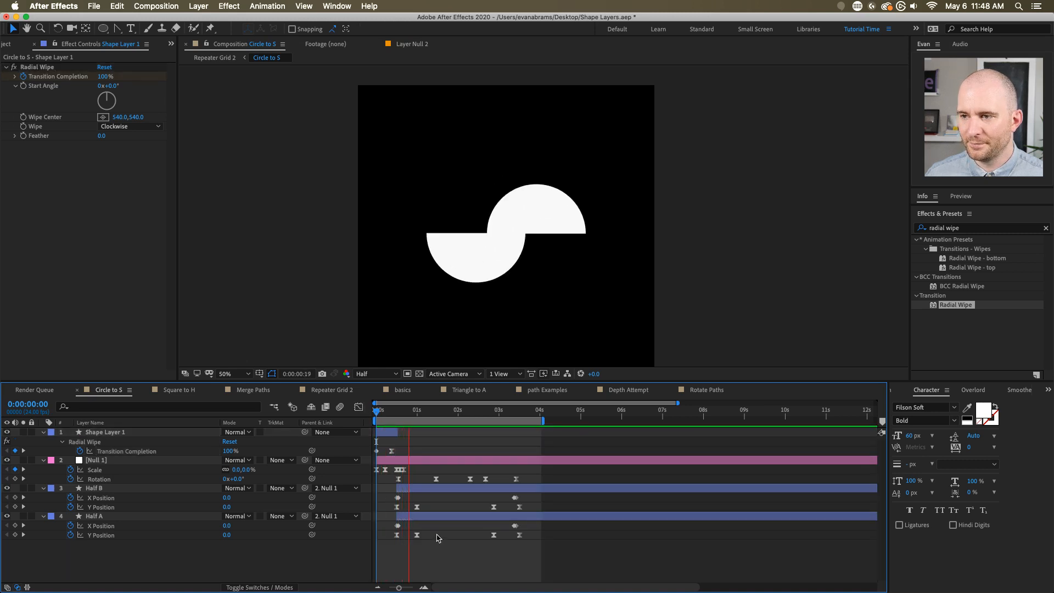
key("space")
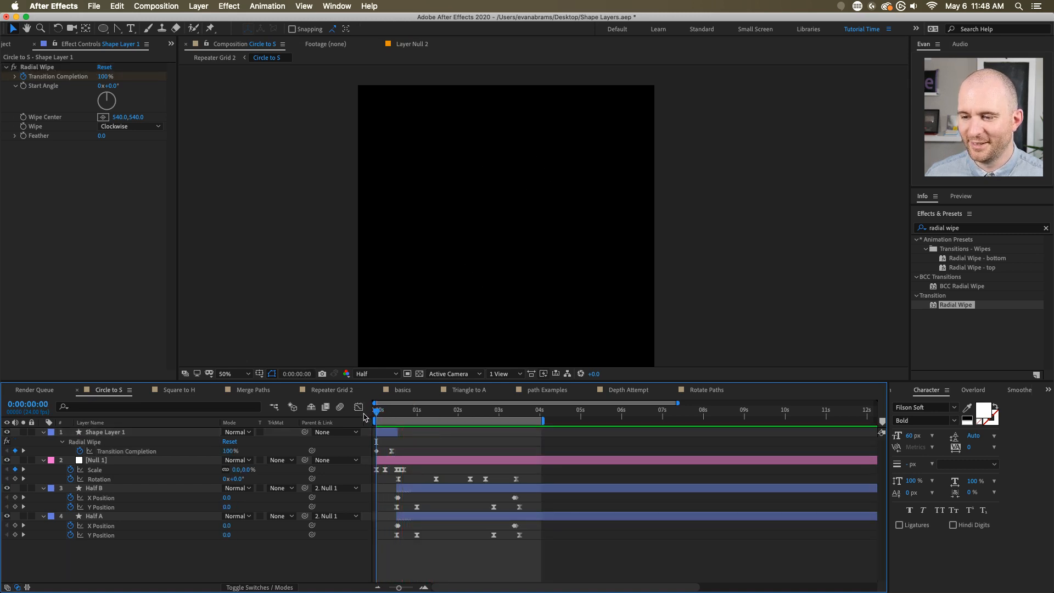
key("space")
key("space")
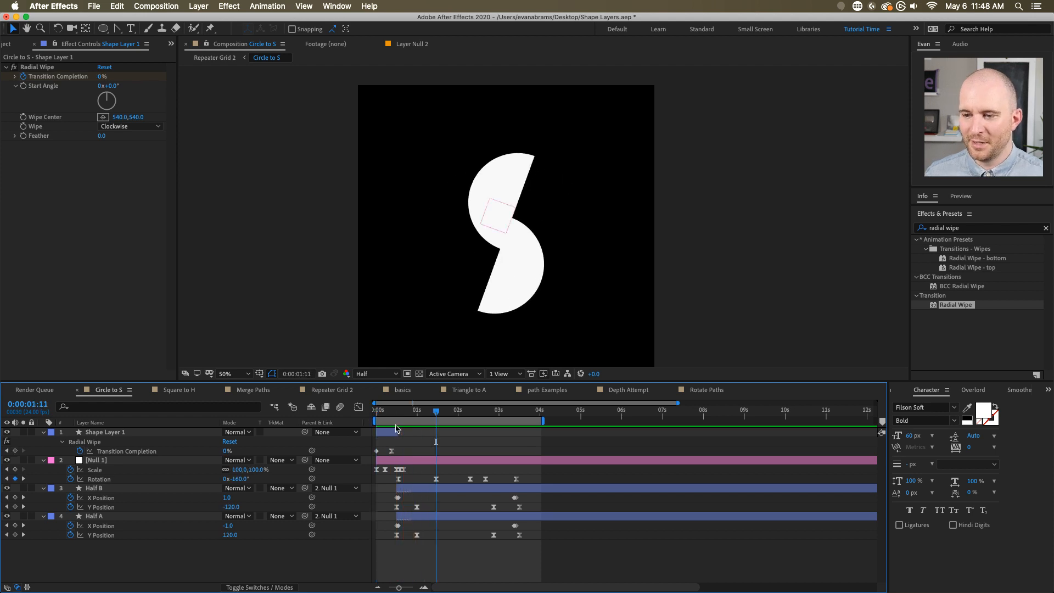
- Trim the end of Shape Layer 1 to 0:00:00:12, where the two halves begin
left_click(395, 432)
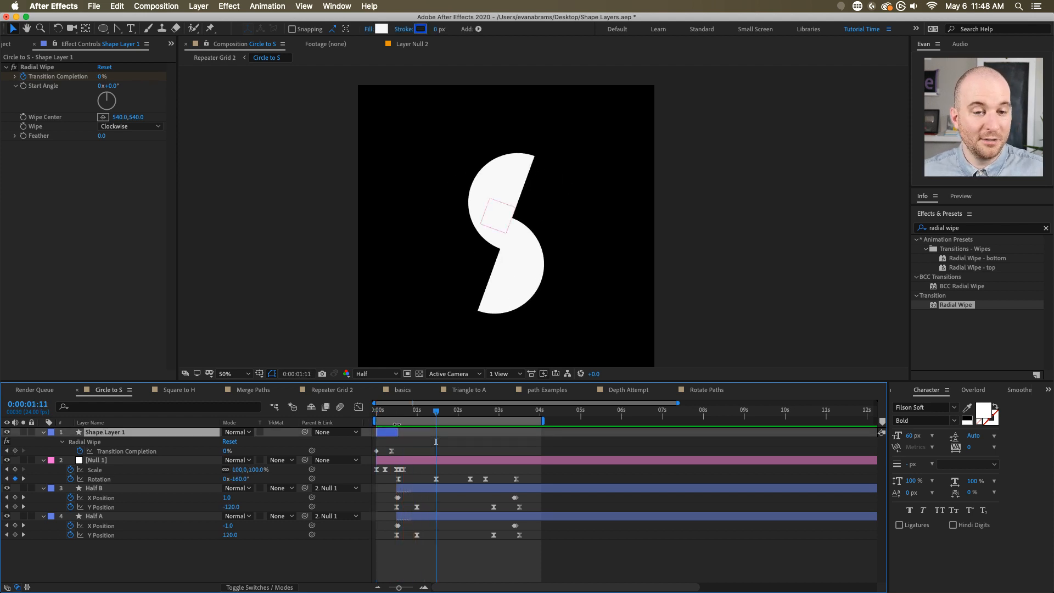
scroll(395, 444, "up", 3)
left_click_drag(445, 586, 418, 582)
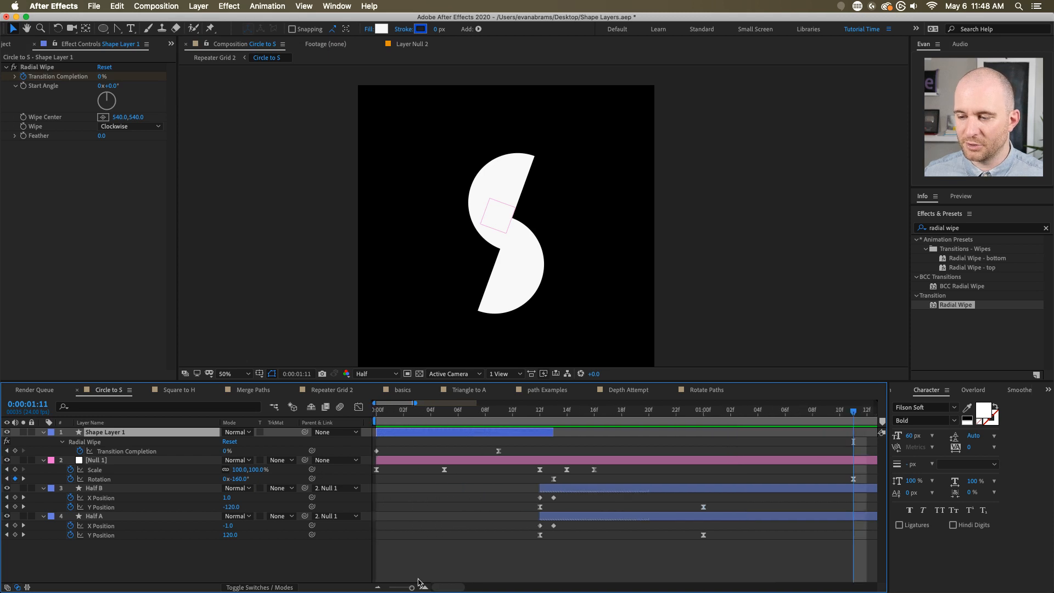
scroll(450, 549, "down", 2)
left_click(468, 409)
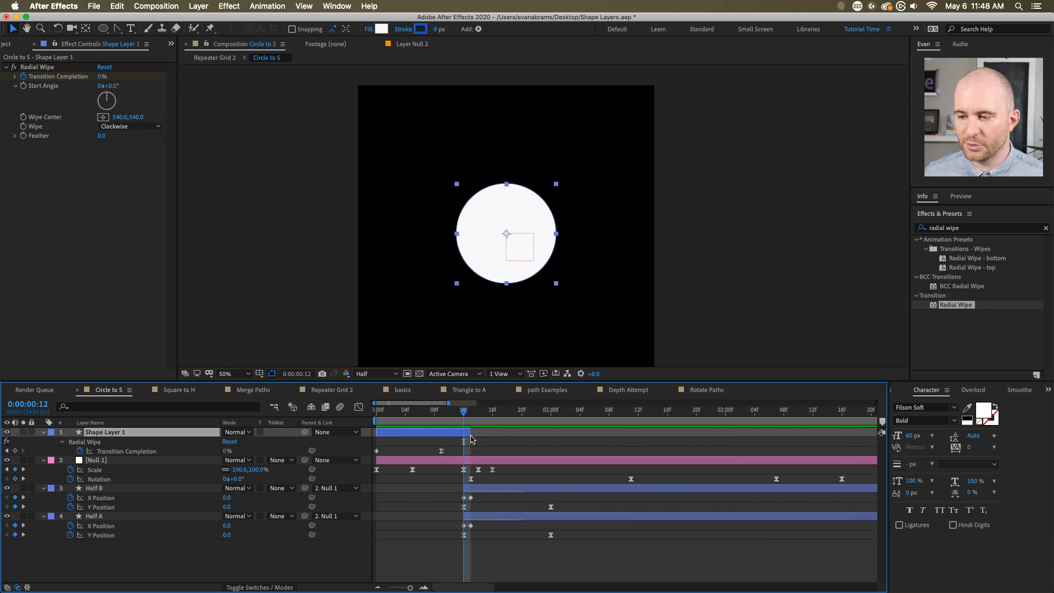
left_click_drag(470, 432, 374, 420)
- Preview the trimmed animation and examine the wipe at frames 0:00:00:01 and 0:00:00:02
key("space")
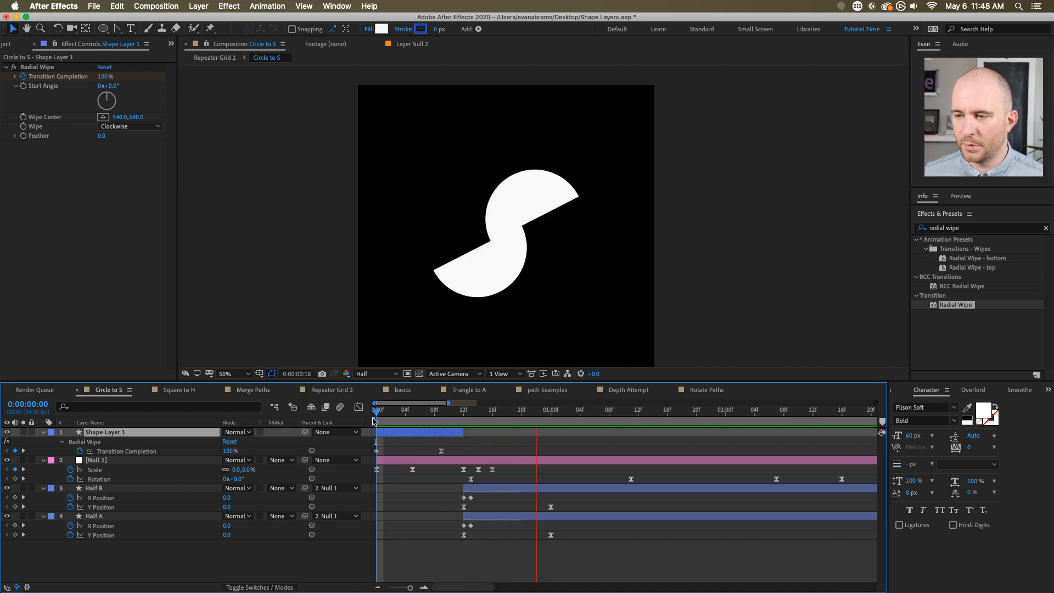
left_click(391, 420)
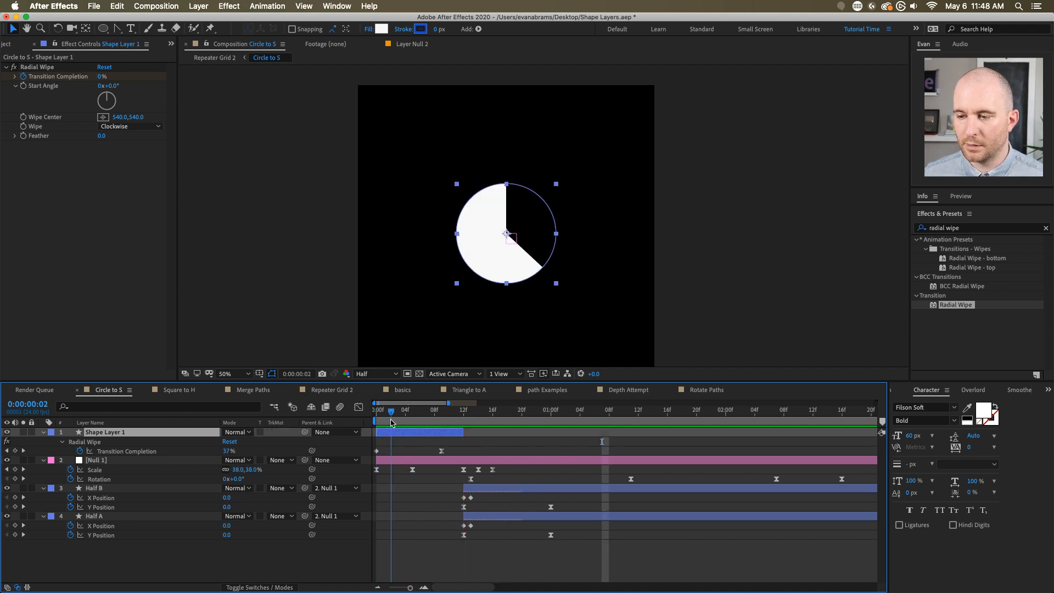
left_click_drag(390, 423, 385, 425)
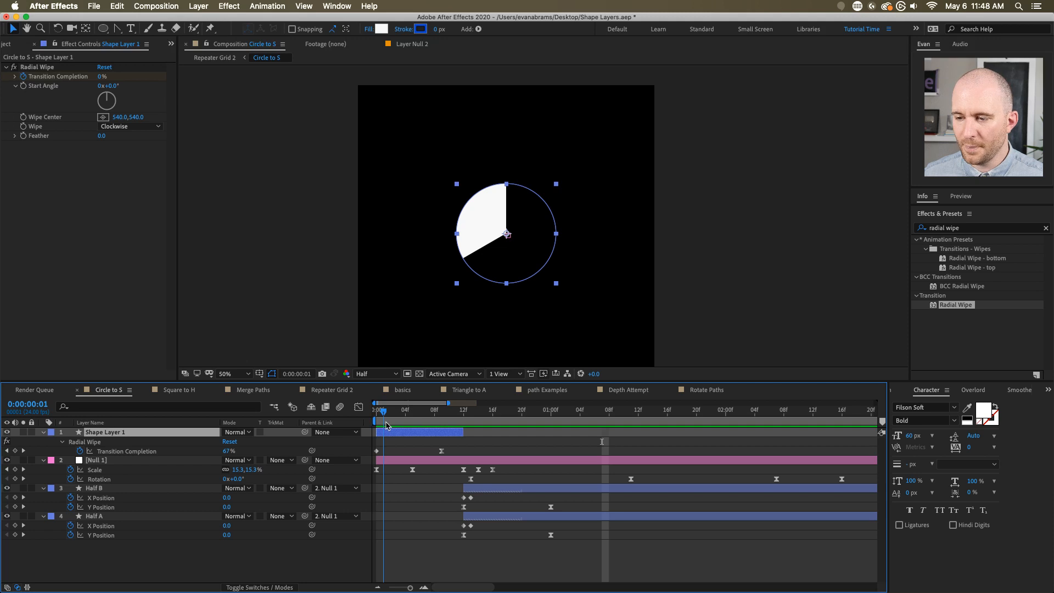
key("Page_Down")
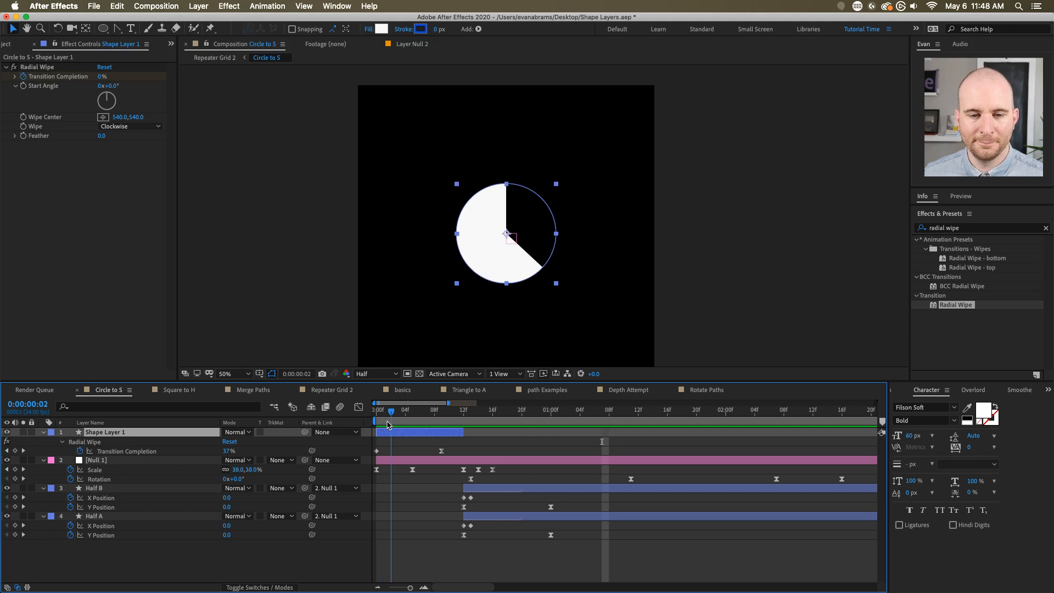
left_click_drag(386, 424, 387, 417)
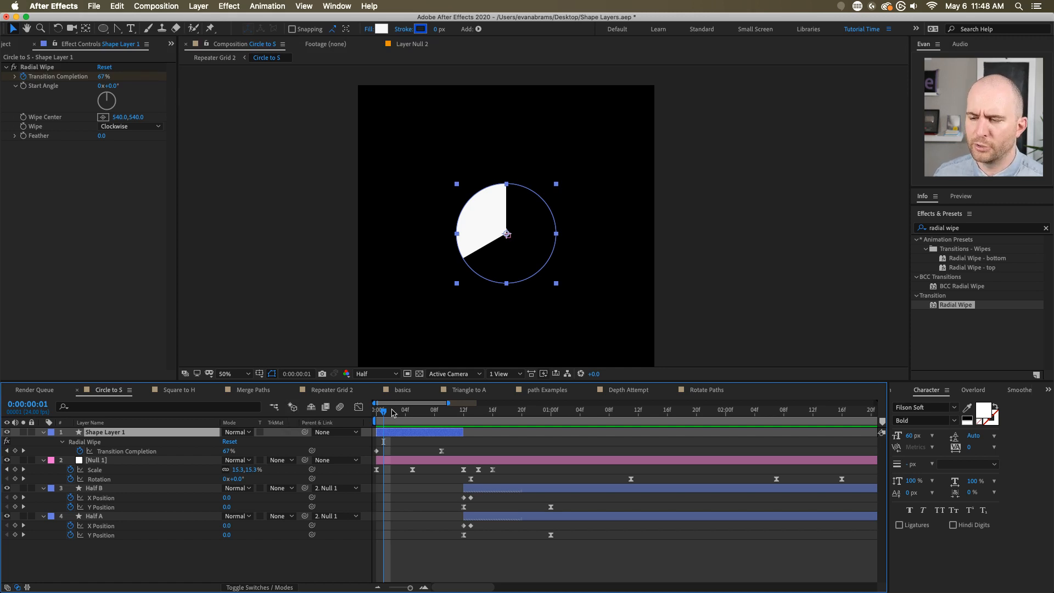
- Add a 50% Transition Completion keyframe at 0:00:00:04 and shift it and the final keyframe one frame later
left_click_drag(398, 411, 405, 411)
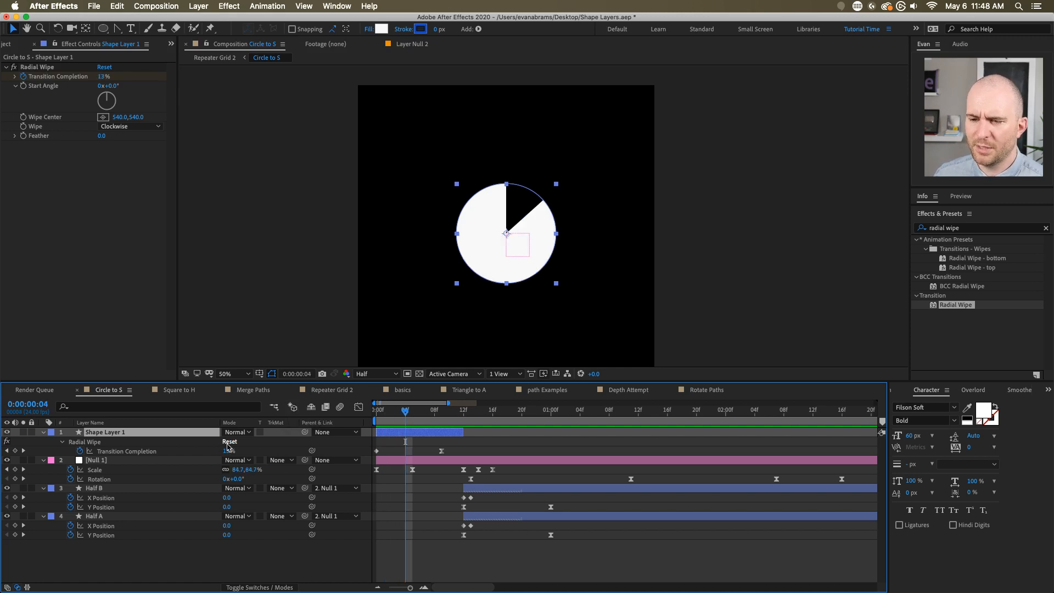
left_click_drag(228, 451, 247, 451)
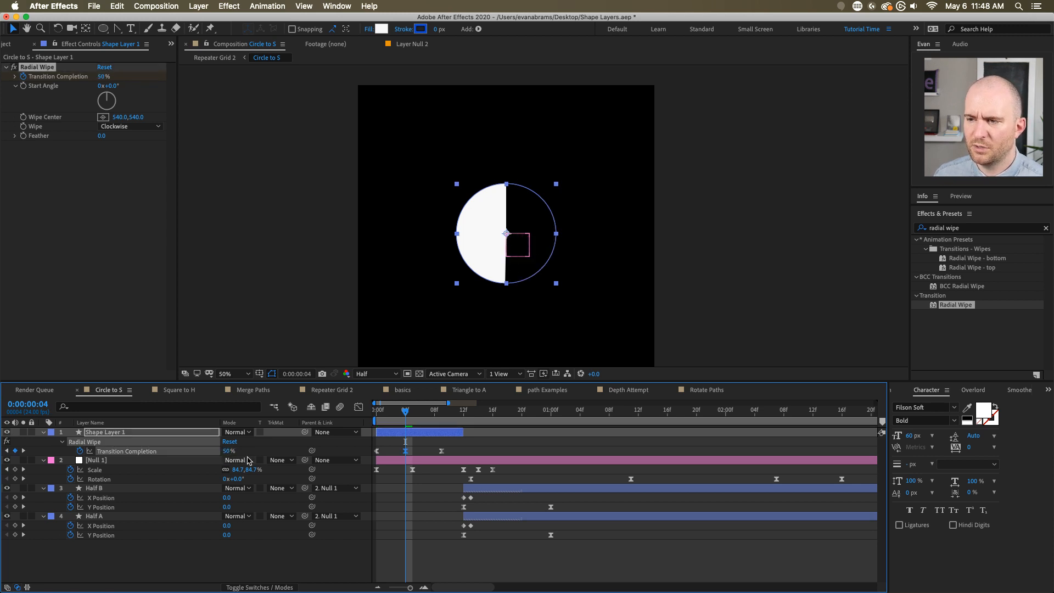
left_click_drag(453, 444, 404, 453)
left_click_drag(404, 450, 412, 449)
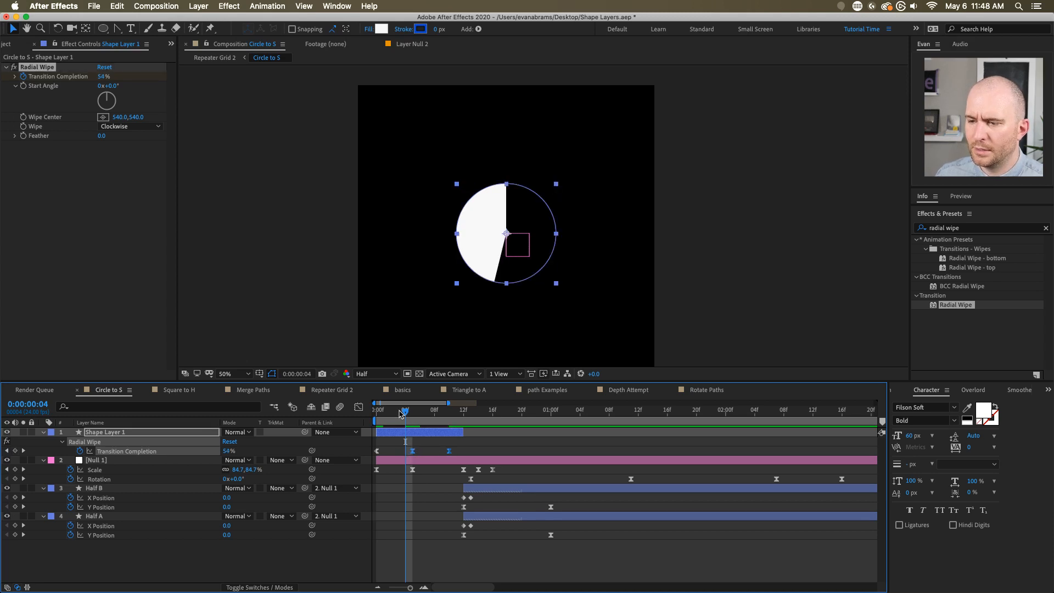
left_click_drag(403, 411, 376, 411)
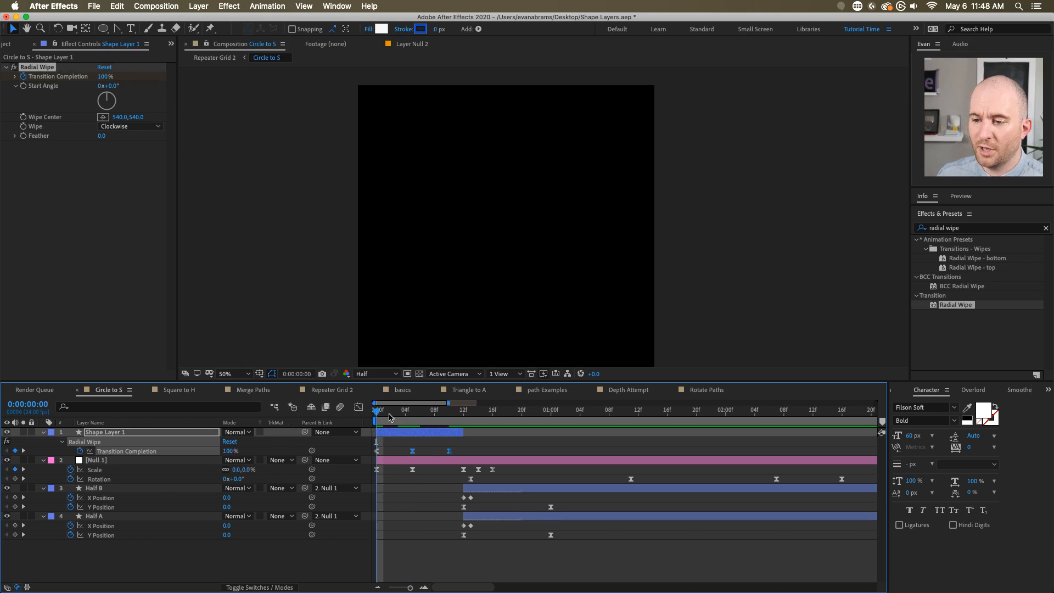
- Preview the wipe, then widen the easing on both sides of the 0:00:00:05 Transition Completion keyframe in the speed graph
key("space")
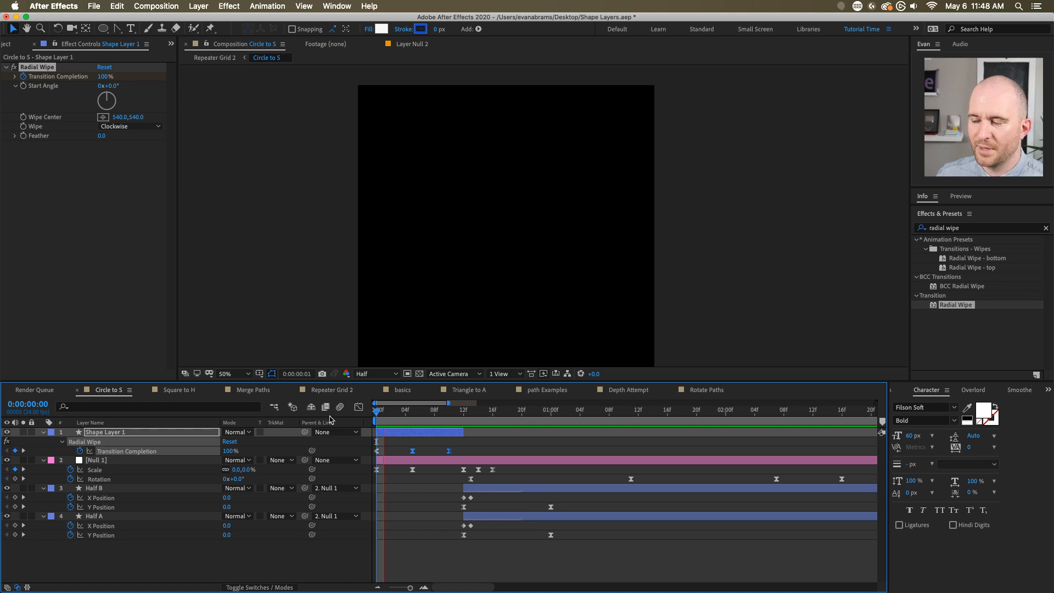
key("space")
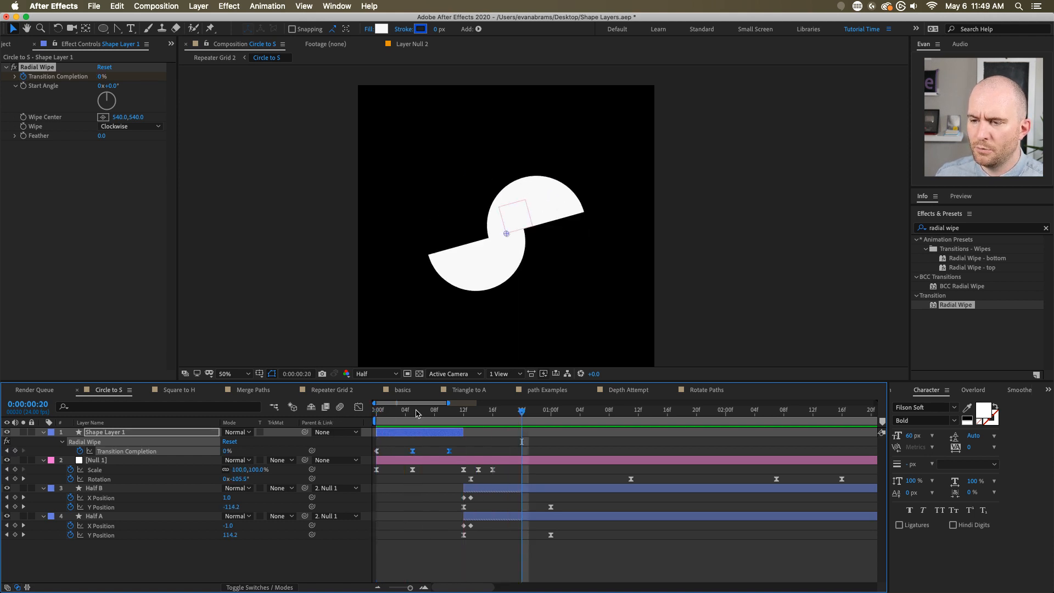
left_click(413, 412)
left_click(358, 406)
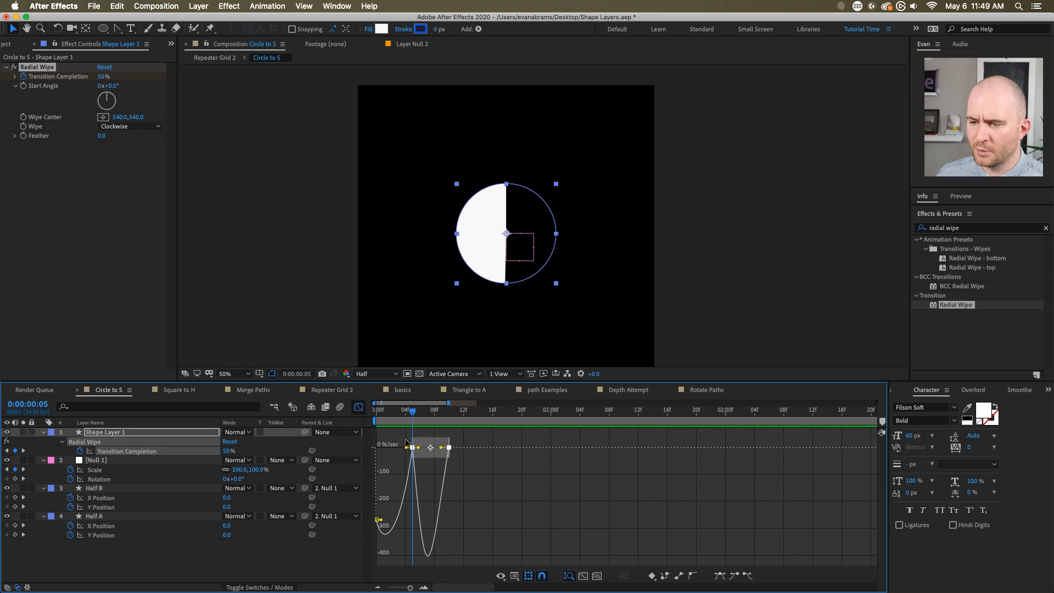
left_click_drag(406, 447, 391, 447)
left_click(428, 460)
left_click_drag(465, 431, 425, 437)
key("F9")
left_click(433, 449)
key("F9")
key("space")
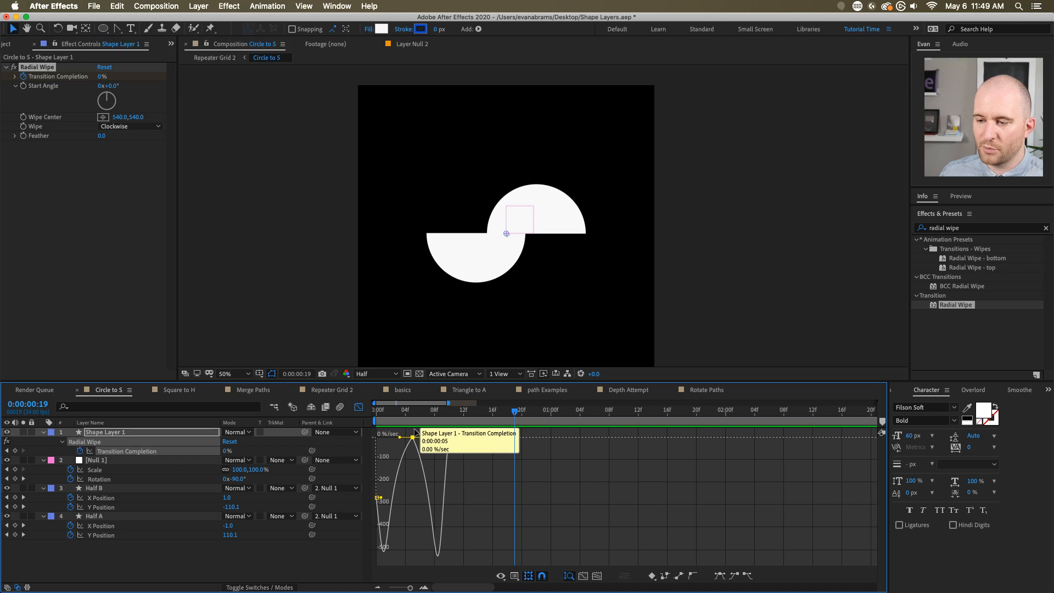
- Make the 0:00:00:05 Transition Completion keyframe's velocity continuous and move its speed to about -120 %/sec in the graph
double_click(412, 437)
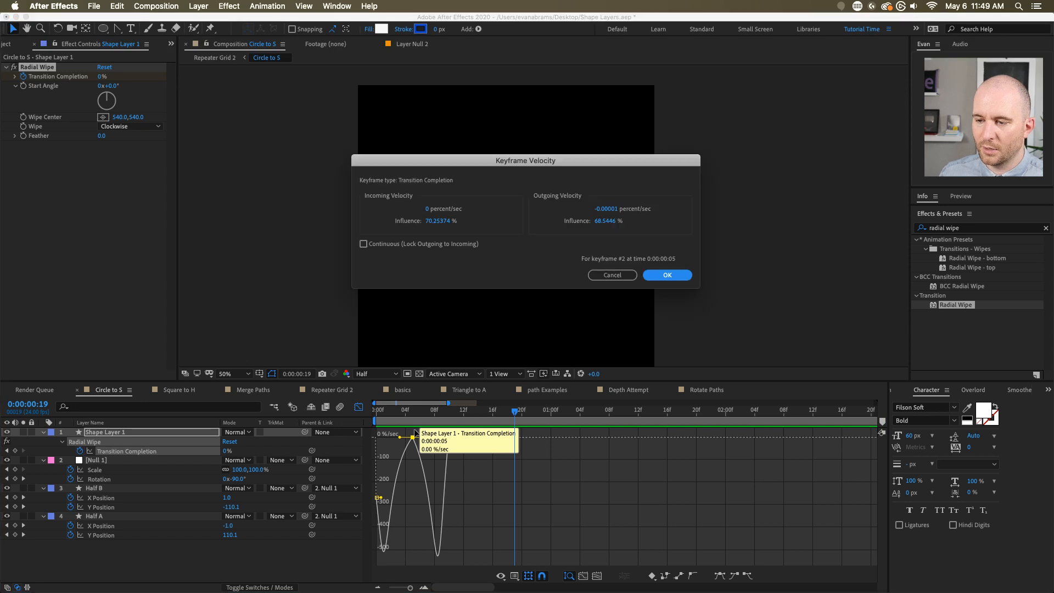
left_click(457, 245)
left_click(666, 275)
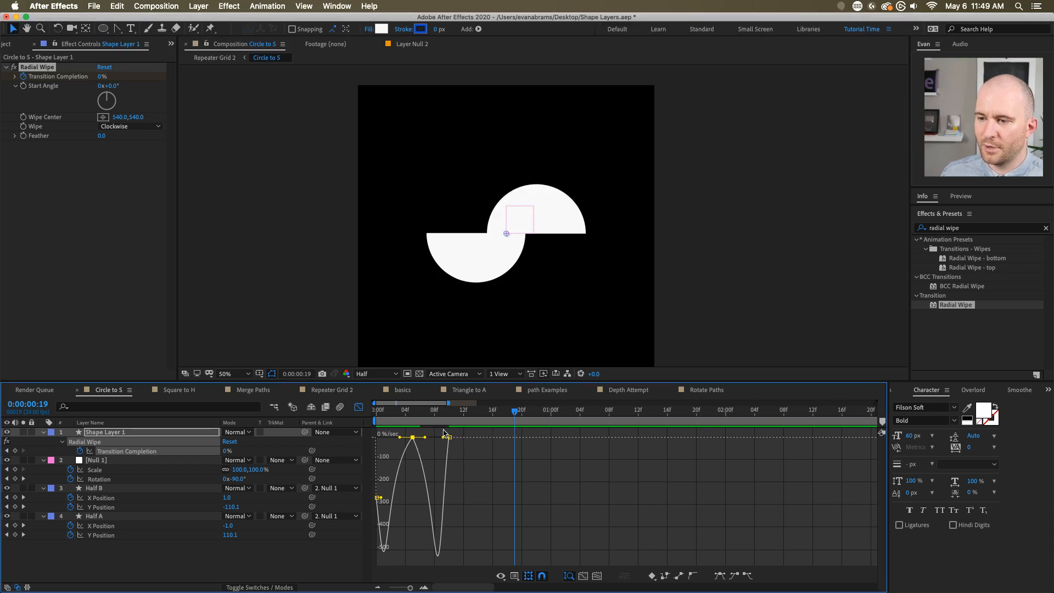
left_click_drag(413, 438, 411, 462)
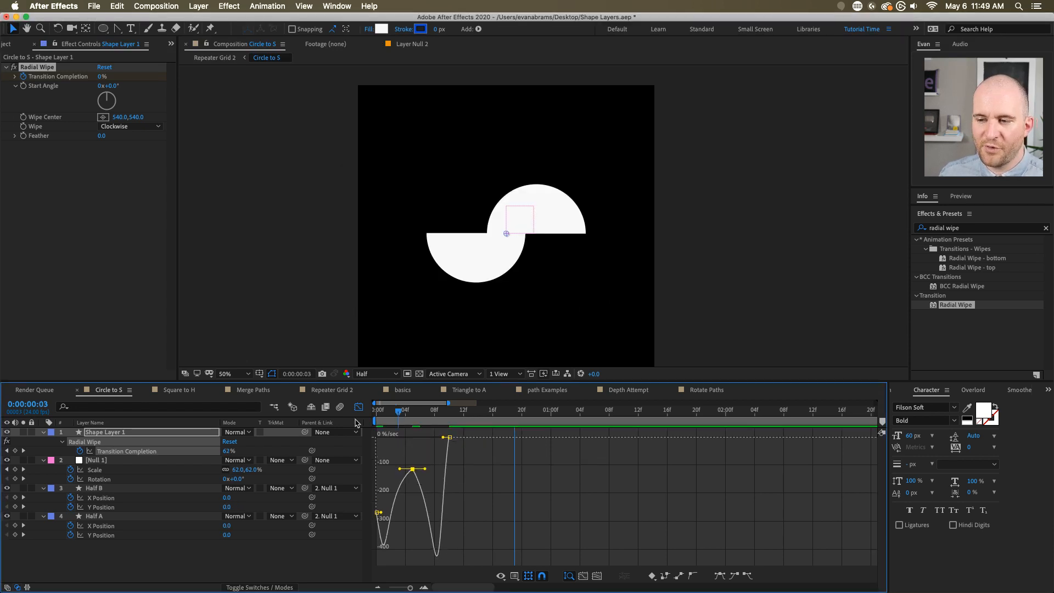
- Preview the revised wipe from the first frame with the layer bars shown, and save the project
key("Home")
key("space")
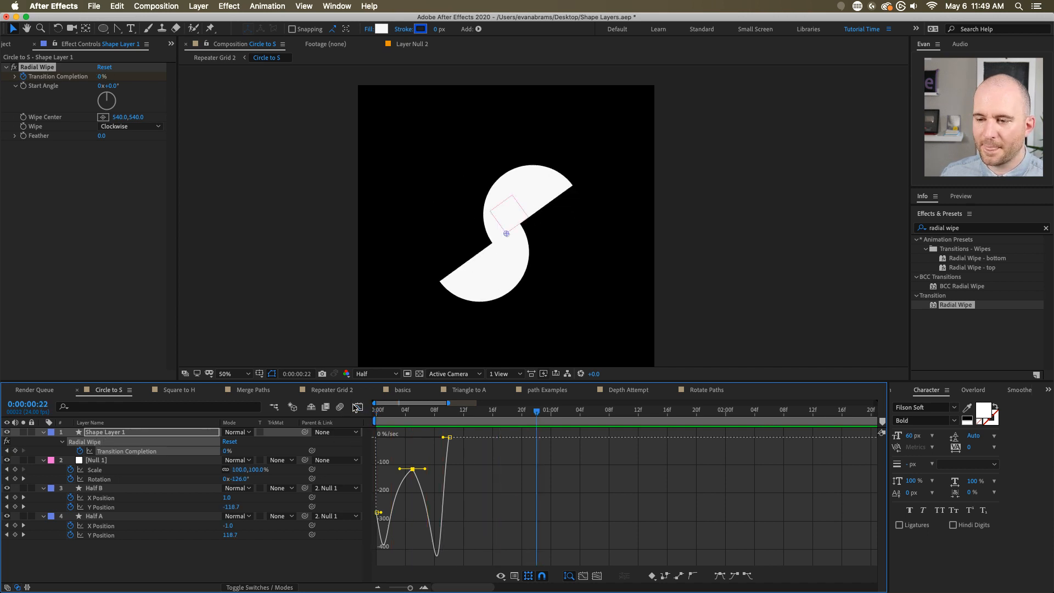
left_click(358, 406)
key("space")
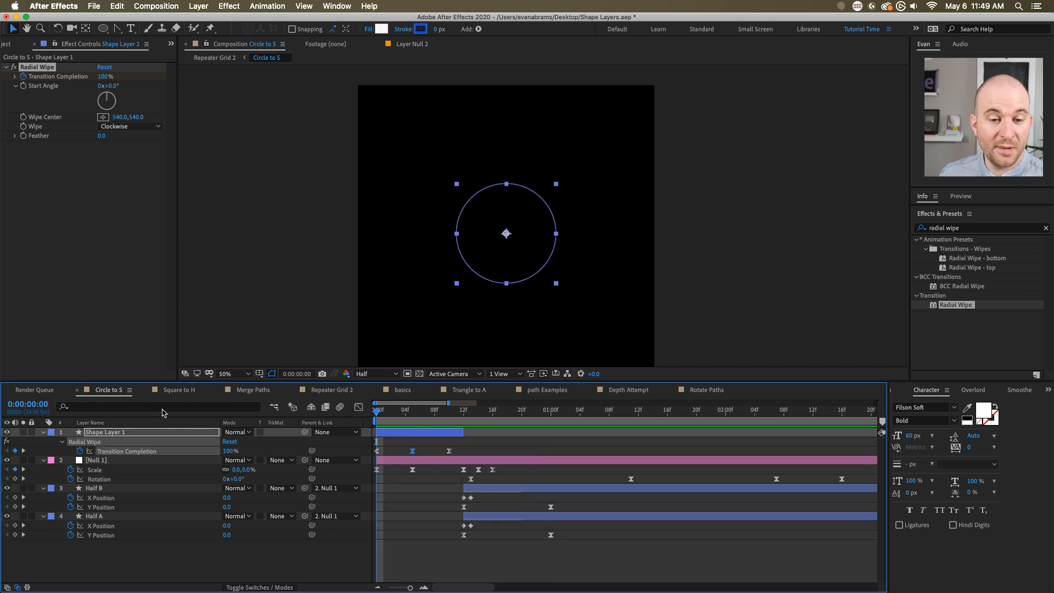
key("space")
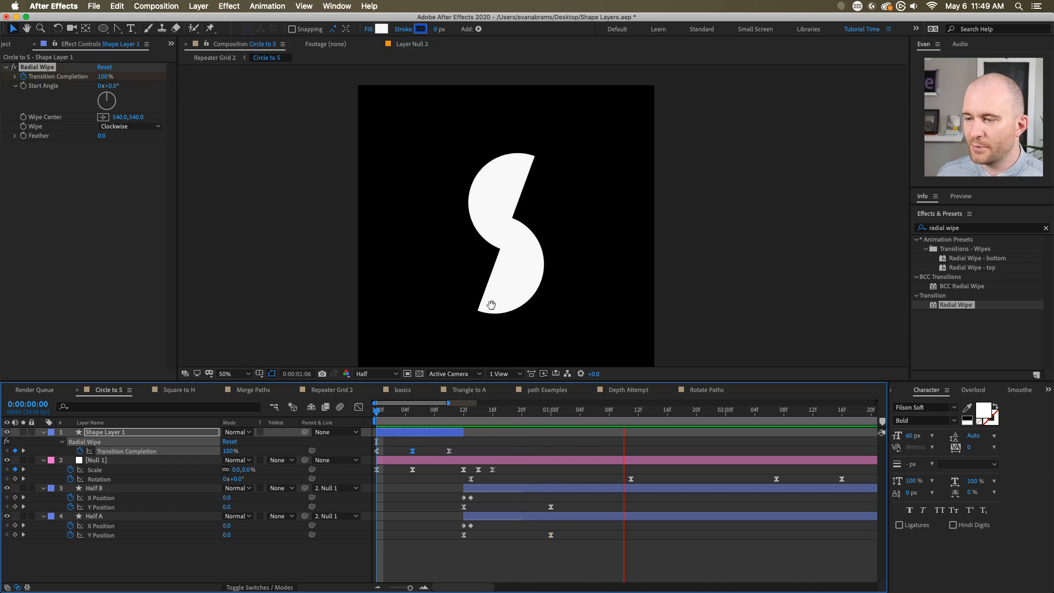
scroll(492, 305, "down", 2)
key("space")
scroll(642, 229, "down", 1)
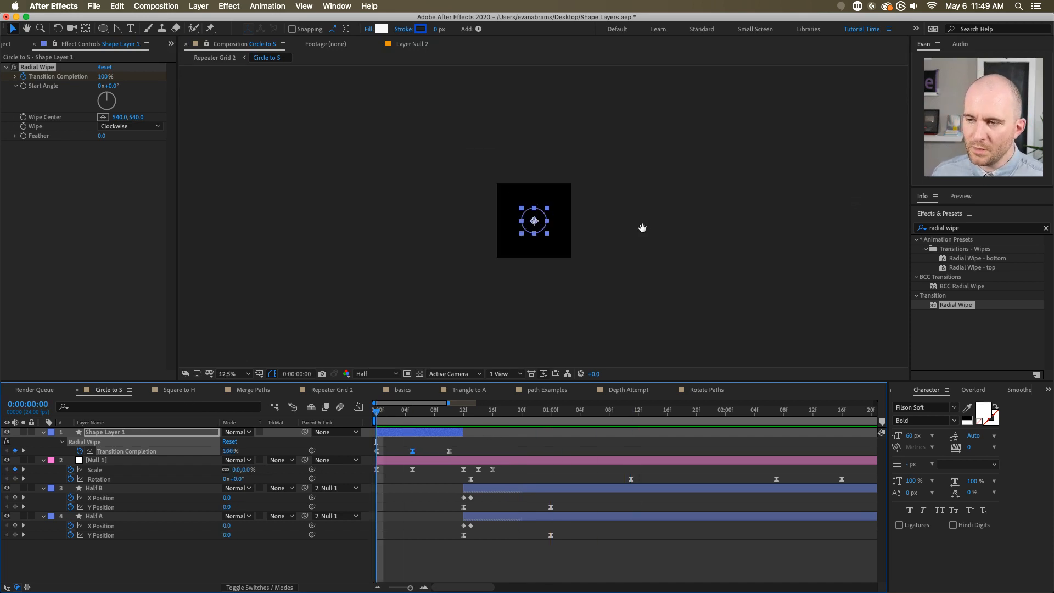
scroll(549, 223, "up", 1)
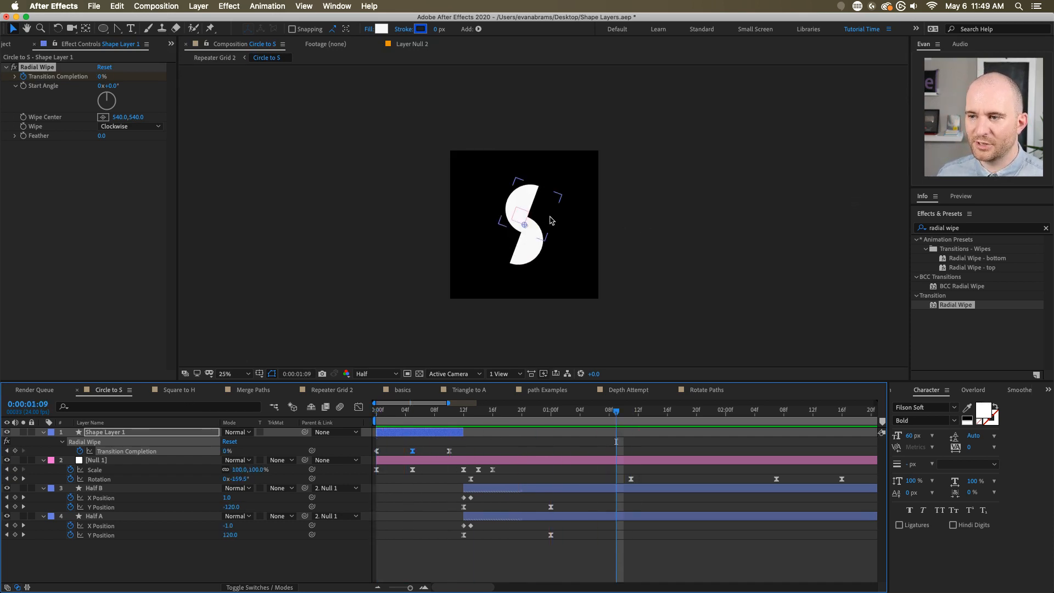
key("super+s")
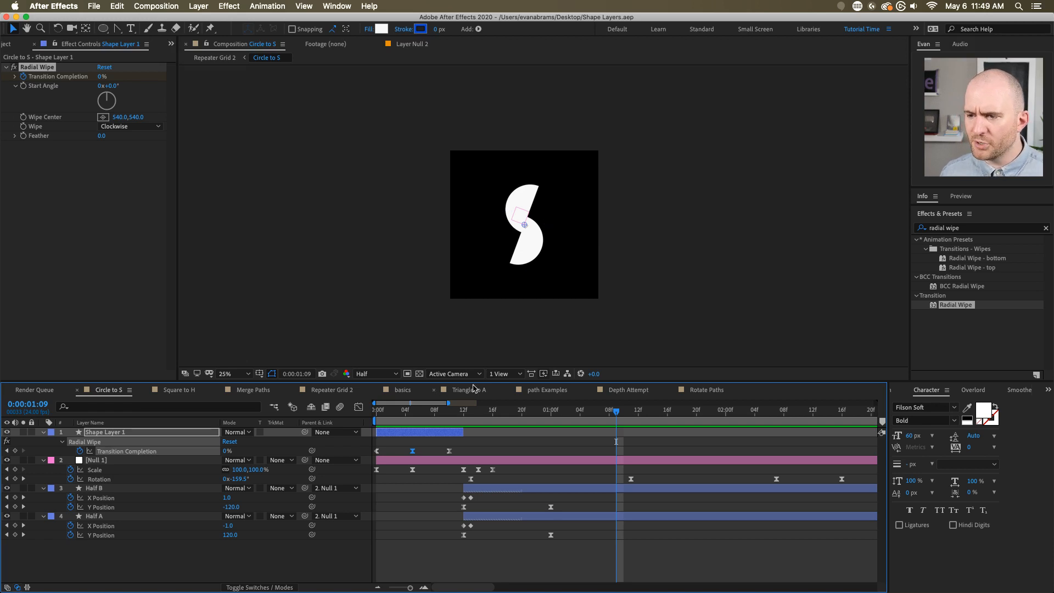
- Open the Repeater Grid composition from the Premade folder and preview it from the first frame
left_click(8, 44)
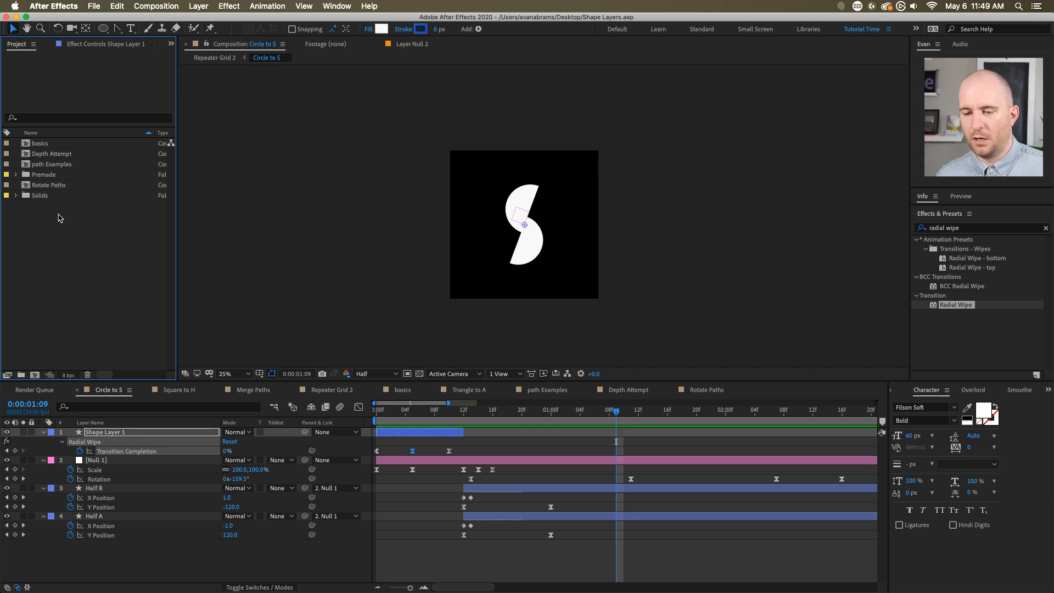
double_click(50, 175)
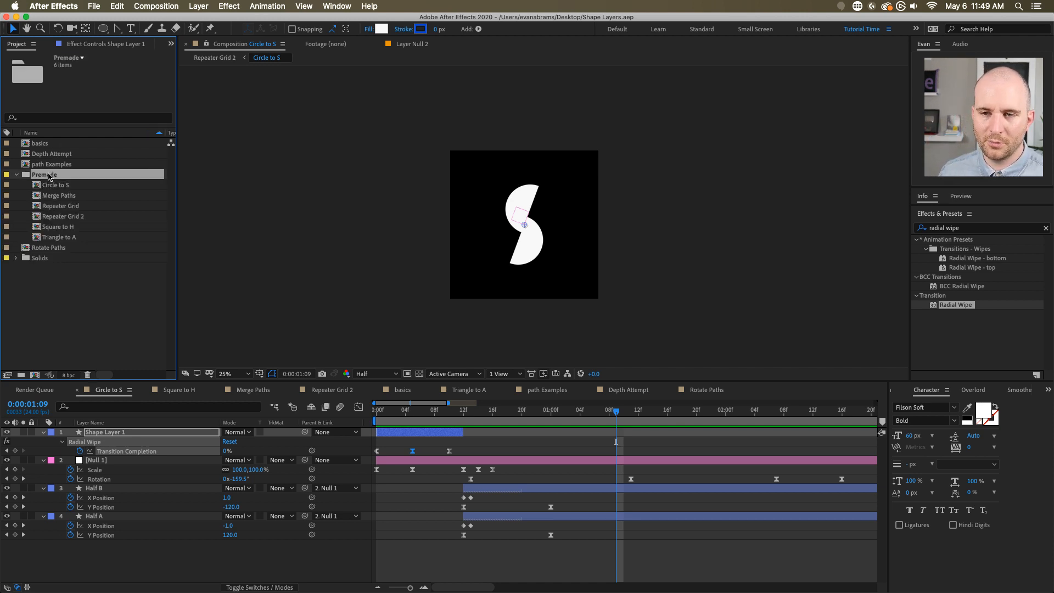
double_click(76, 210)
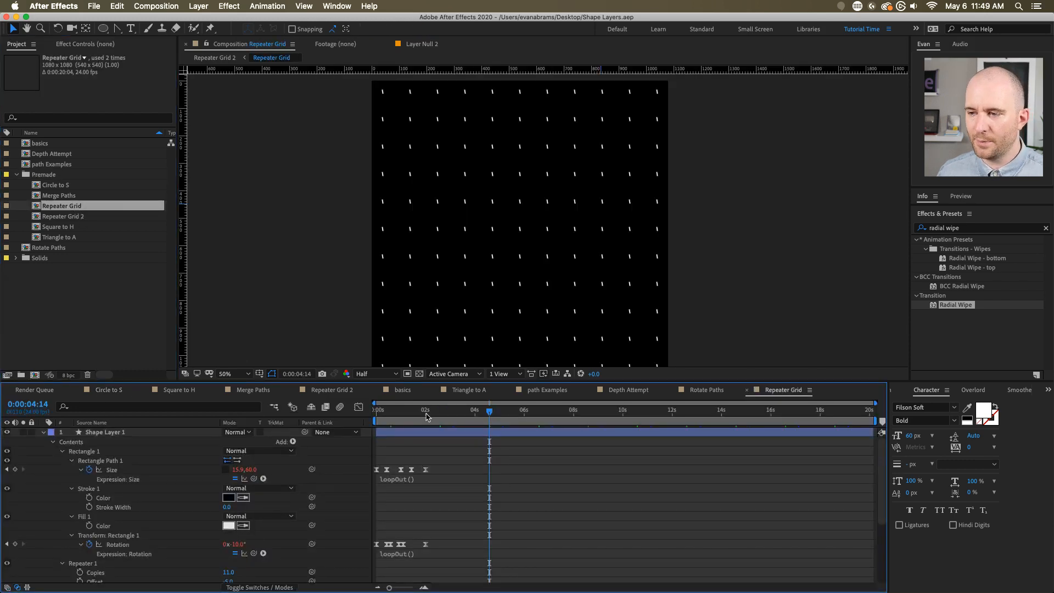
left_click_drag(426, 417, 368, 419)
key("space")
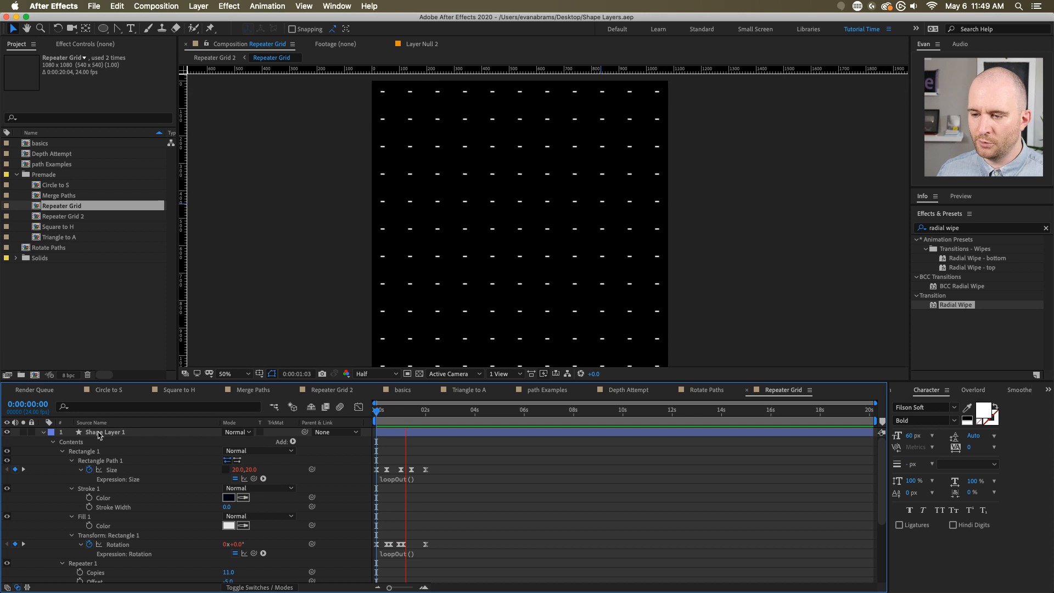
key("space")
- Set the Scale of Shape Layer 1 in Repeater Grid to 100%
left_click(44, 432)
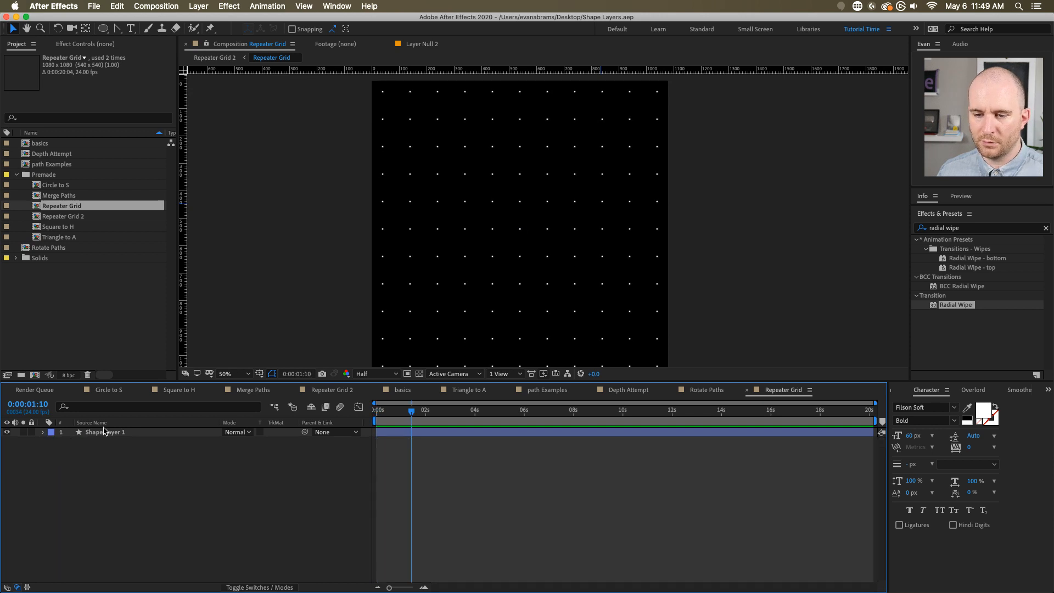
left_click(105, 432)
key("s")
left_click(249, 441)
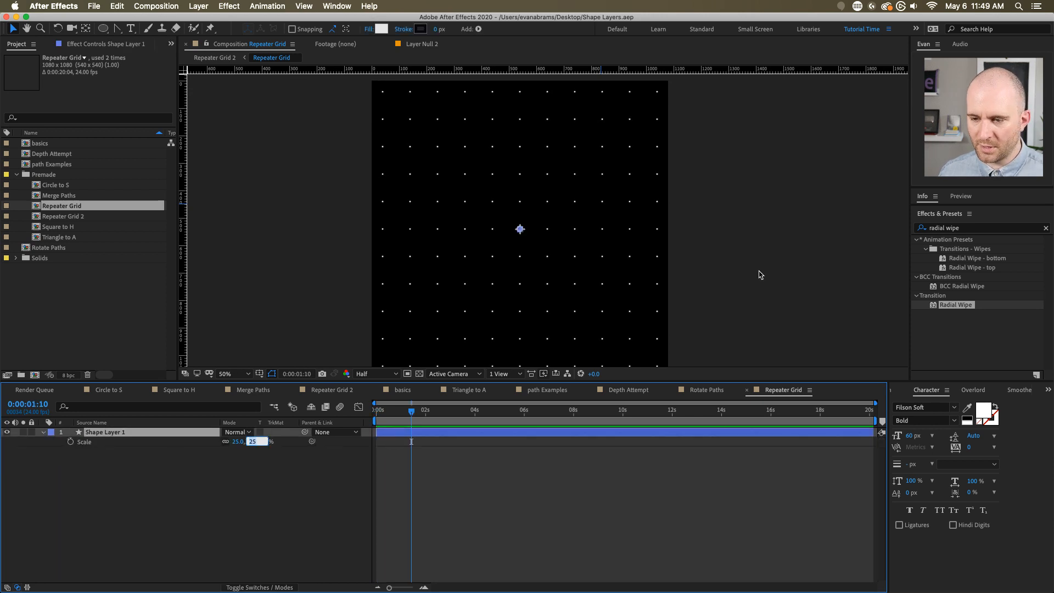
type("100")
key("Return")
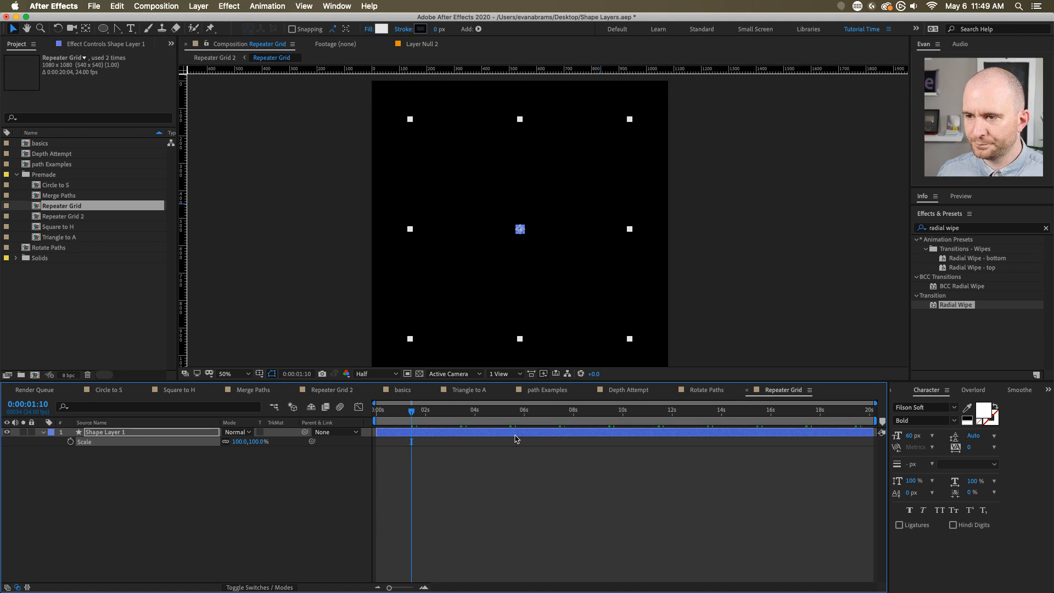
left_click(407, 468)
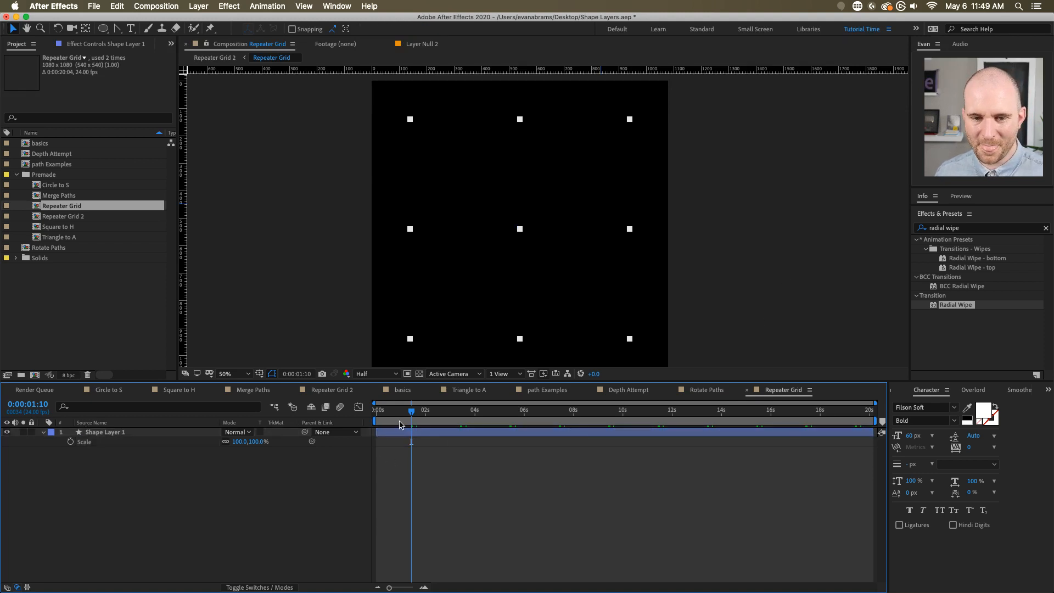
- Reveal all modified properties of Shape Layer 1 and collapse the Rectangle 1, Repeater 1 and Repeater 2 groups
left_click(427, 431)
key("u")
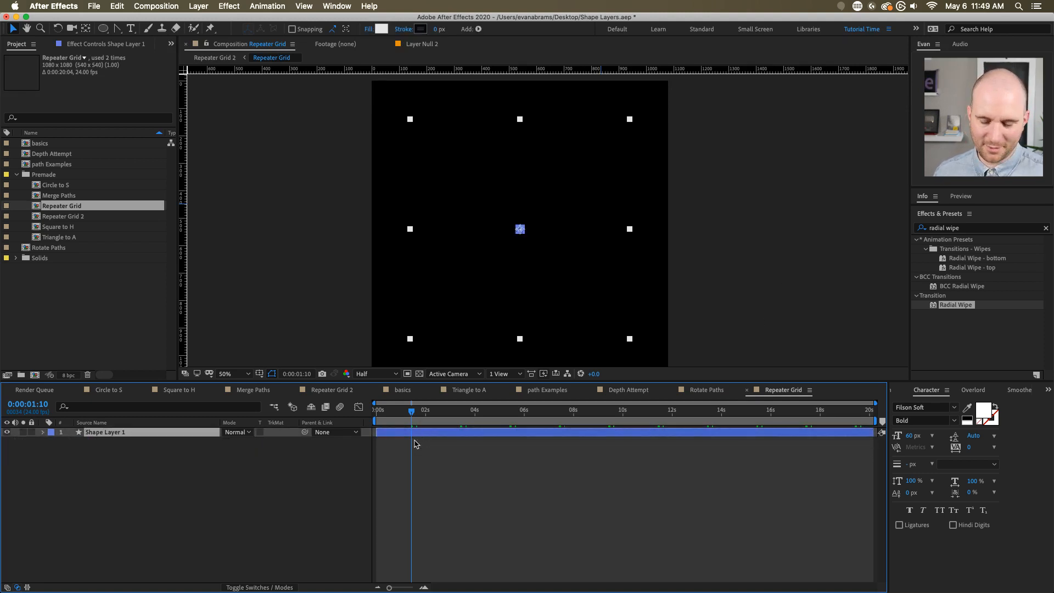
key("u")
key("u")
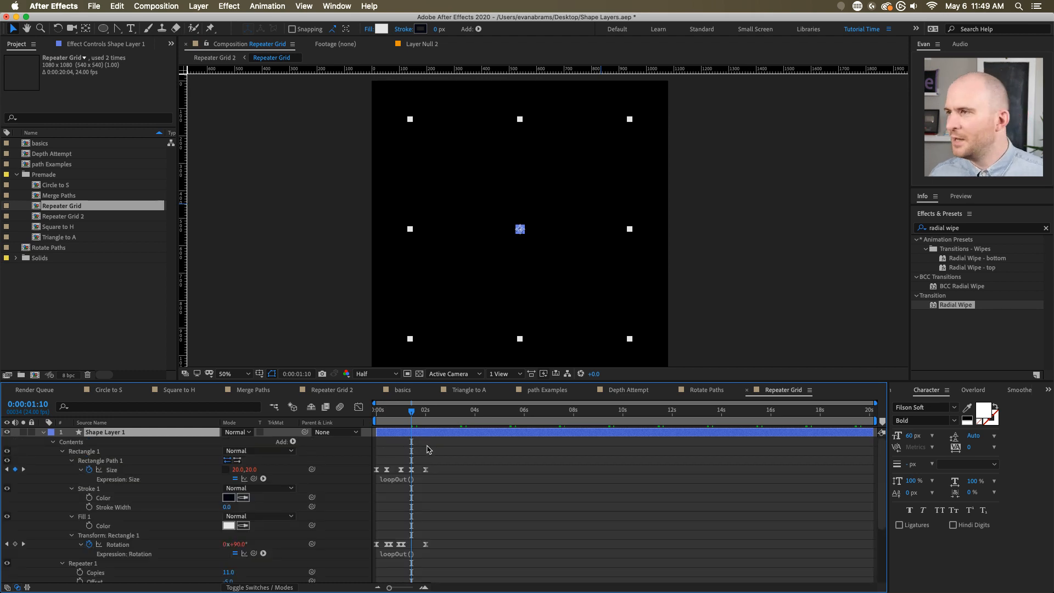
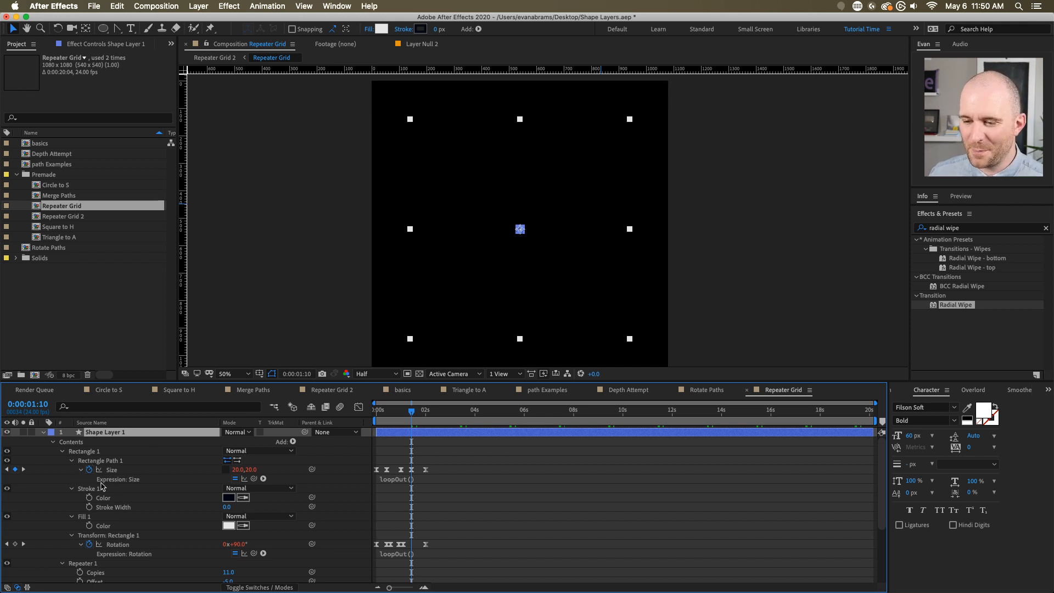
left_click(70, 461)
left_click(71, 469)
left_click(71, 479)
left_click(71, 488)
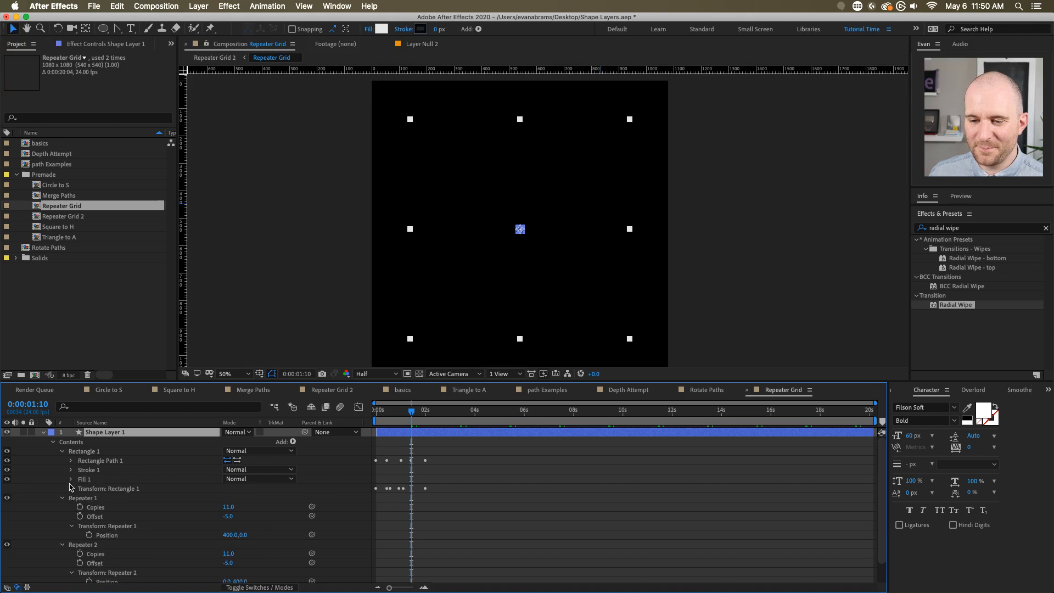
left_click(77, 499)
left_click(62, 451)
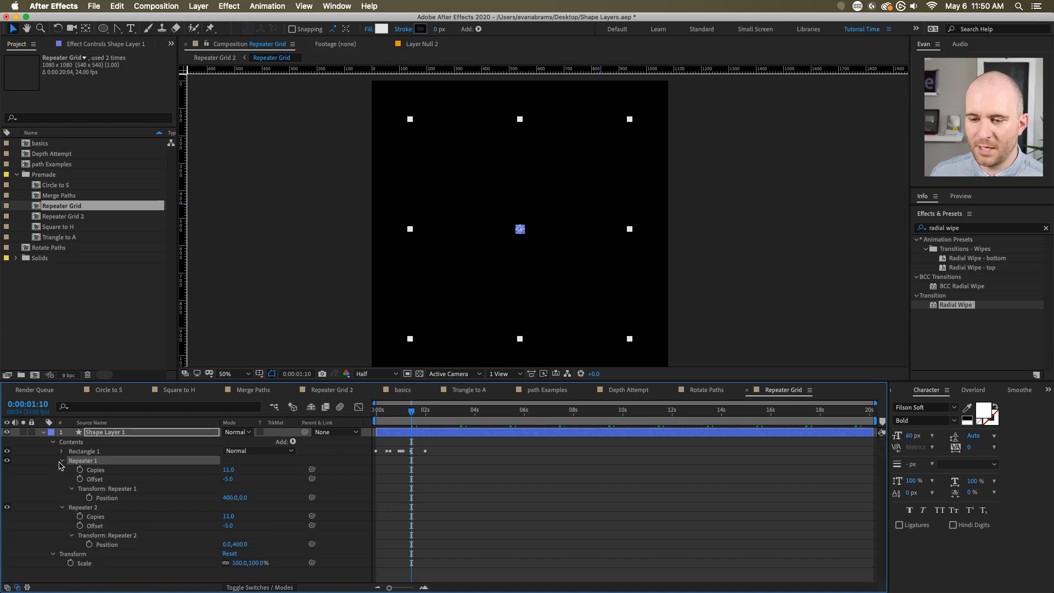
left_click(62, 462)
left_click(62, 470)
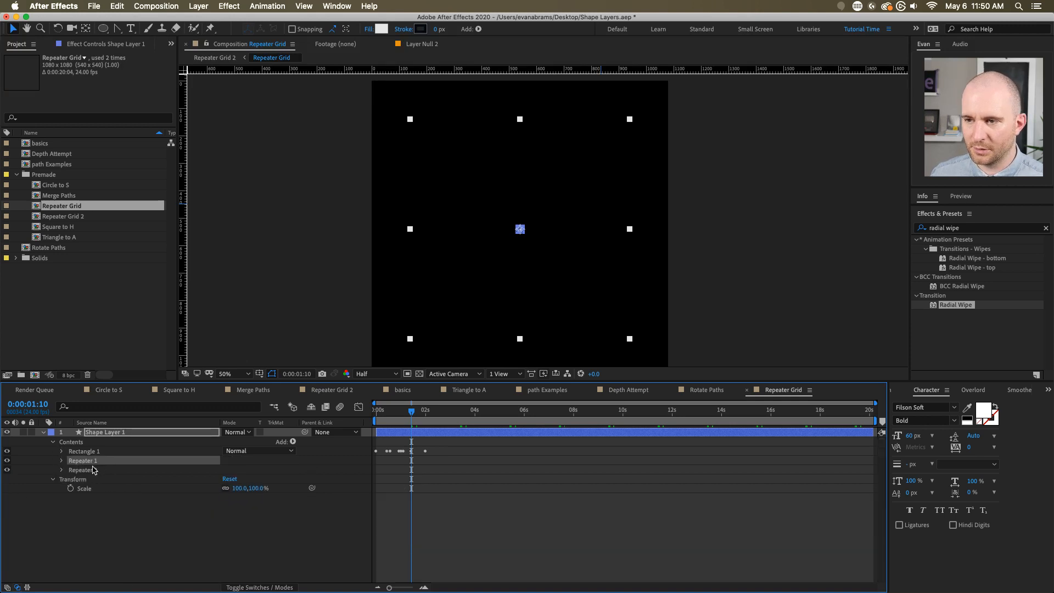
- Turn off the visibility of Repeater 1 and Repeater 2 in Shape Layer 1
left_click(85, 469, "shift")
left_click_drag(8, 460, 7, 470)
left_click(53, 497)
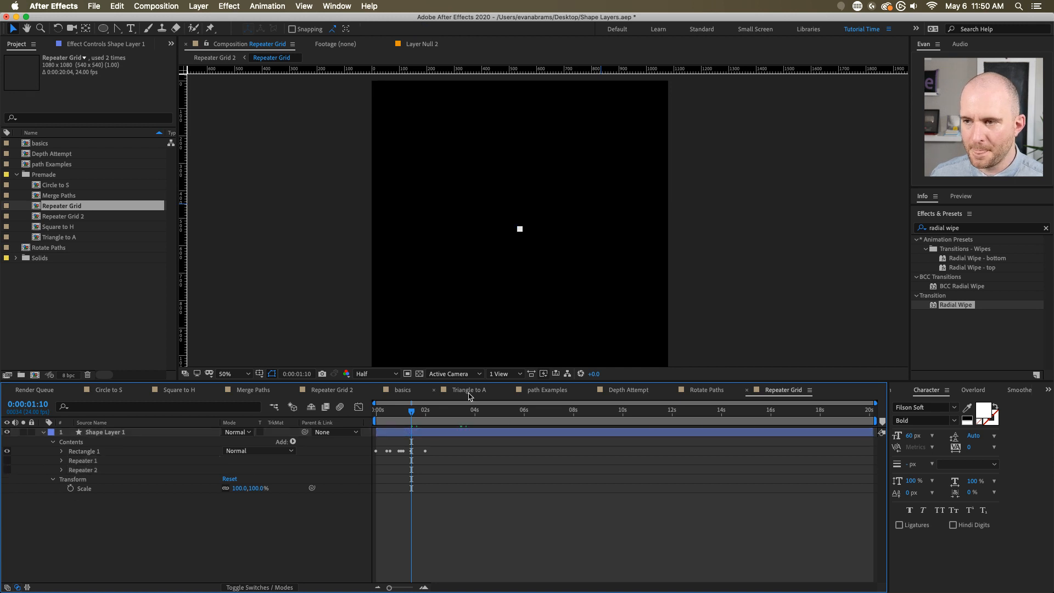
- Preview the single rectangle's looping animation from the first frame and view it at 100%
left_click_drag(411, 414, 313, 425)
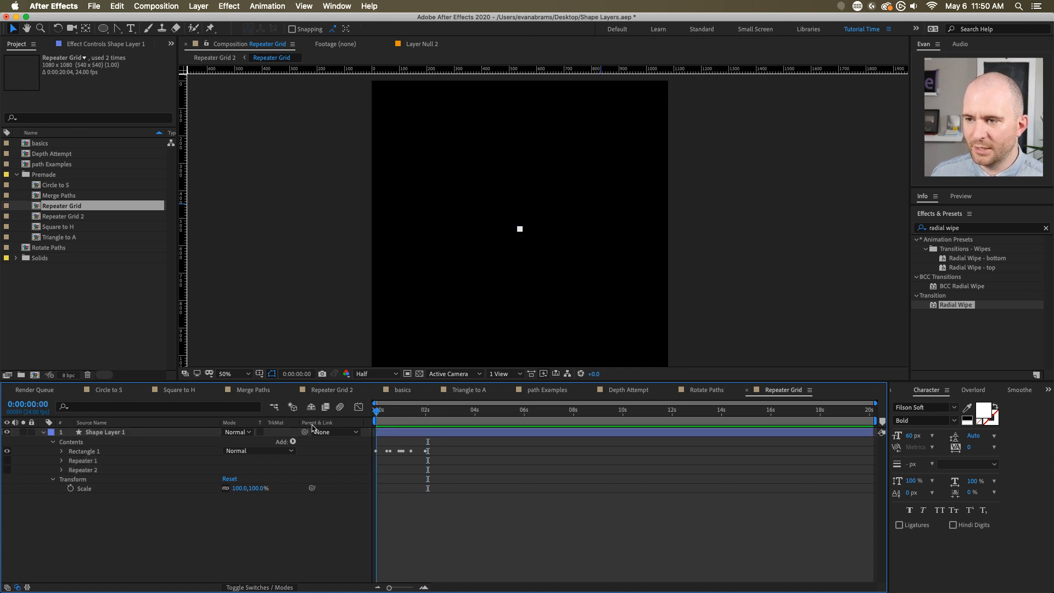
key("space")
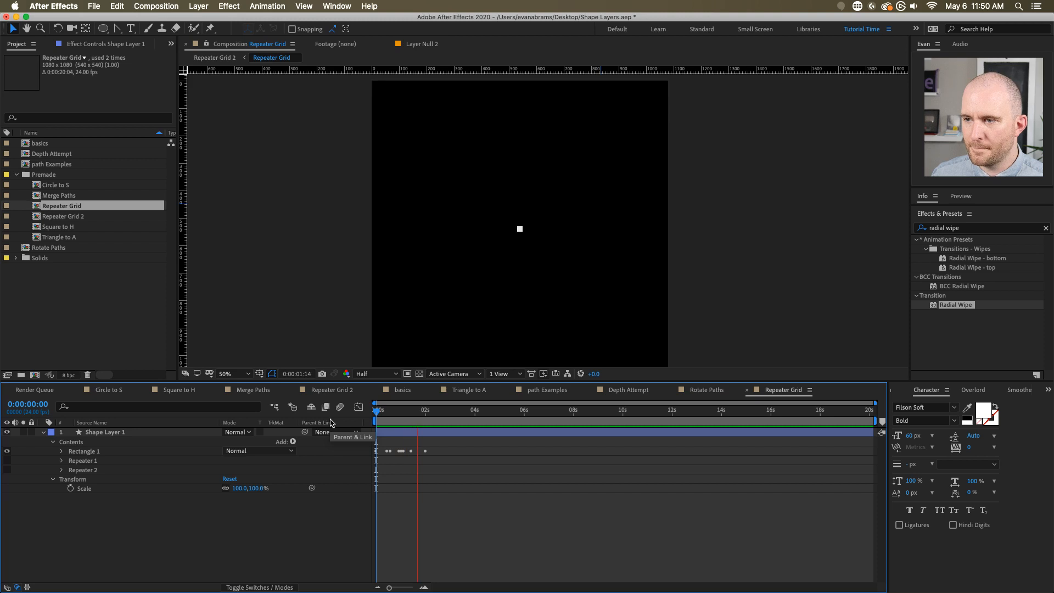
key("space")
scroll(515, 236, "up", 2)
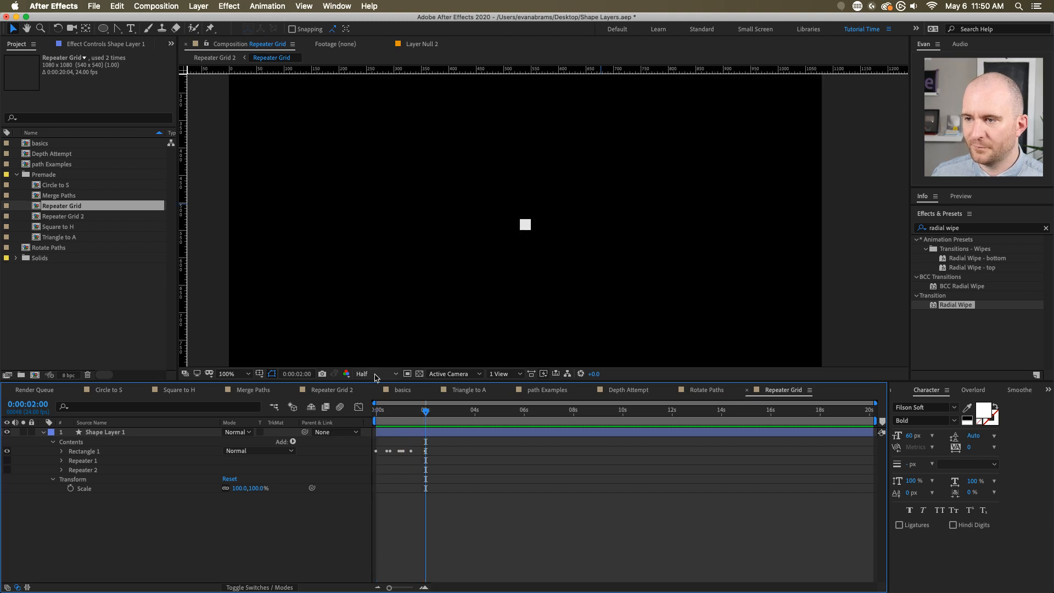
- Expand Rectangle 1's path and transform properties at the first frame and select its Rotation keyframes
left_click(398, 430)
left_click(108, 451)
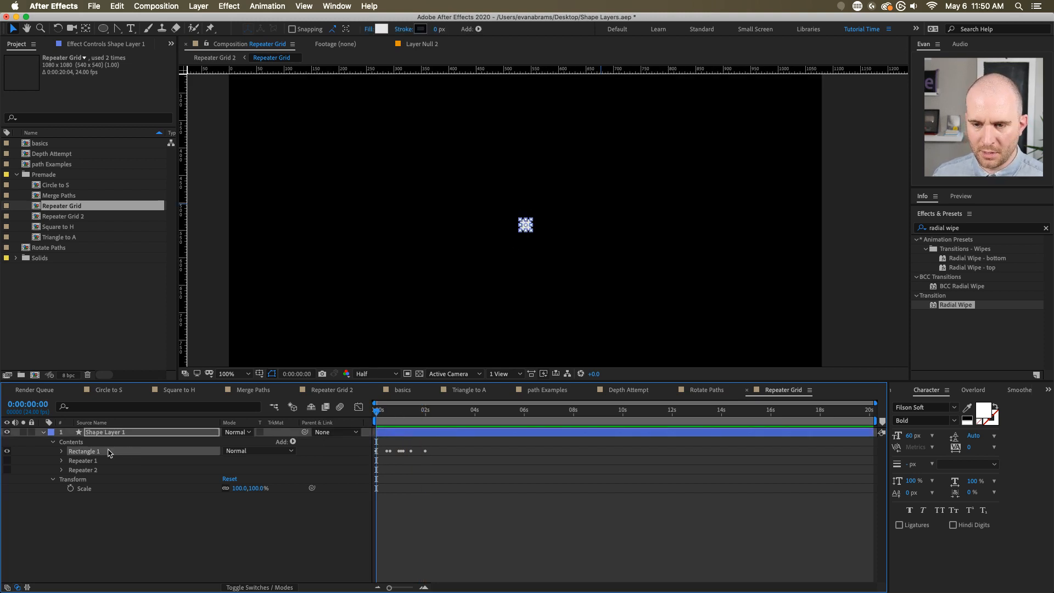
left_click(62, 451)
left_click(71, 461)
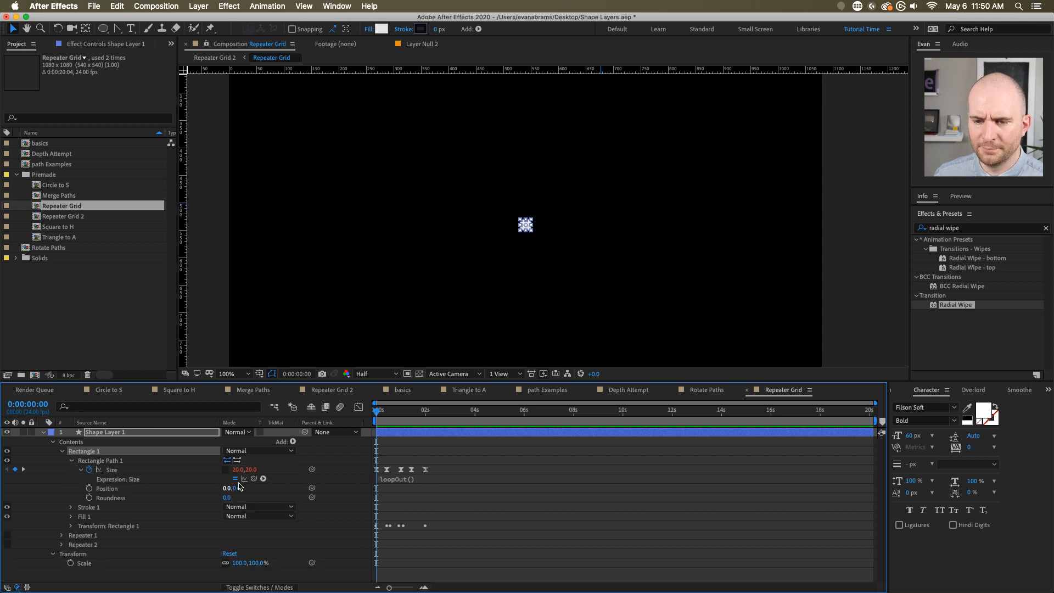
left_click(79, 526)
left_click(71, 526)
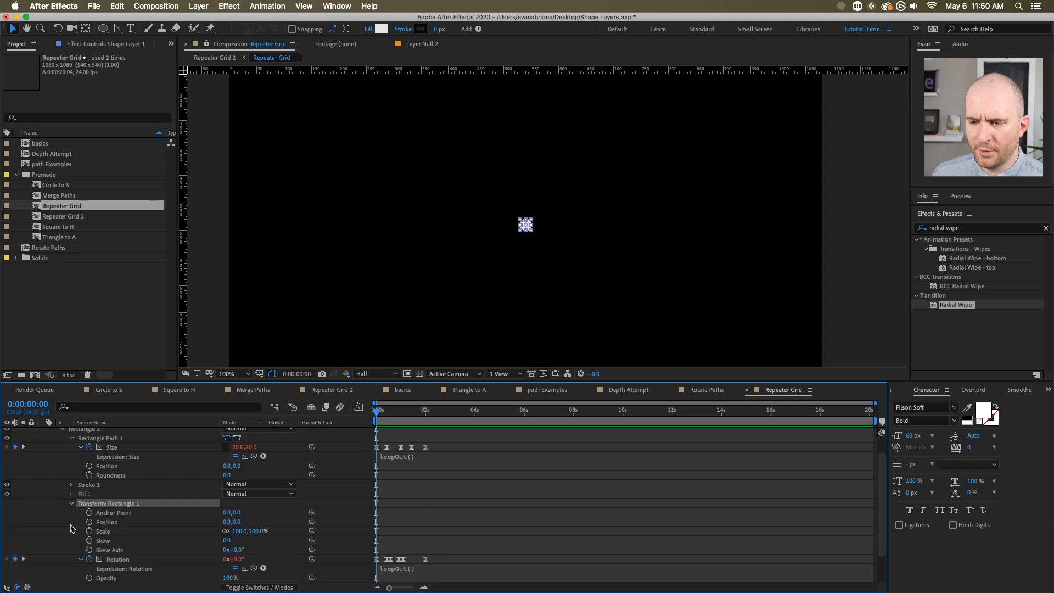
left_click(157, 558)
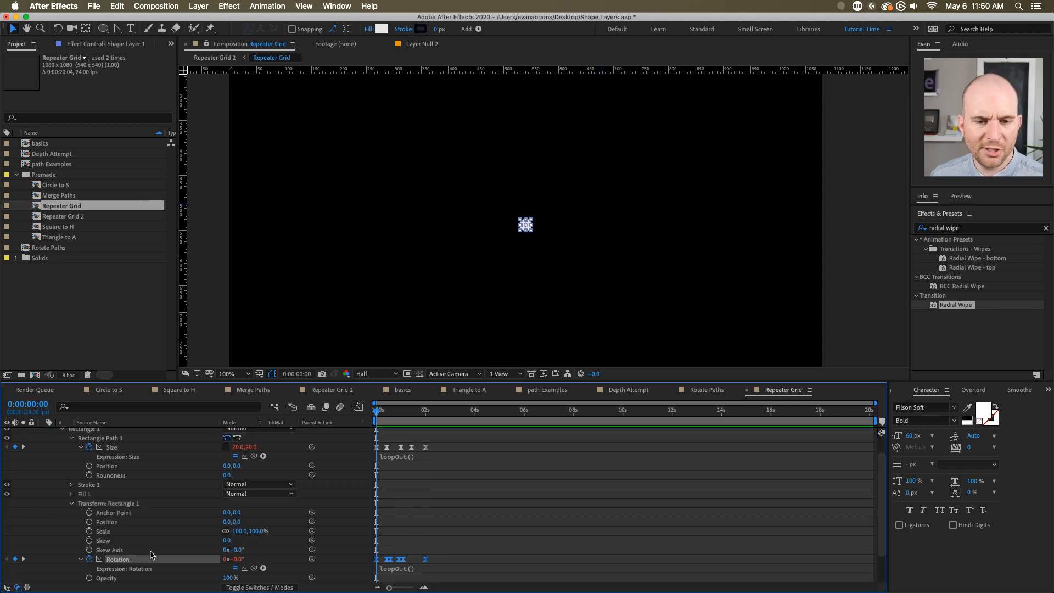
- Set the composition viewer's resolution to Auto (Full) and preview the rectangle's animation from the first frame
key("space")
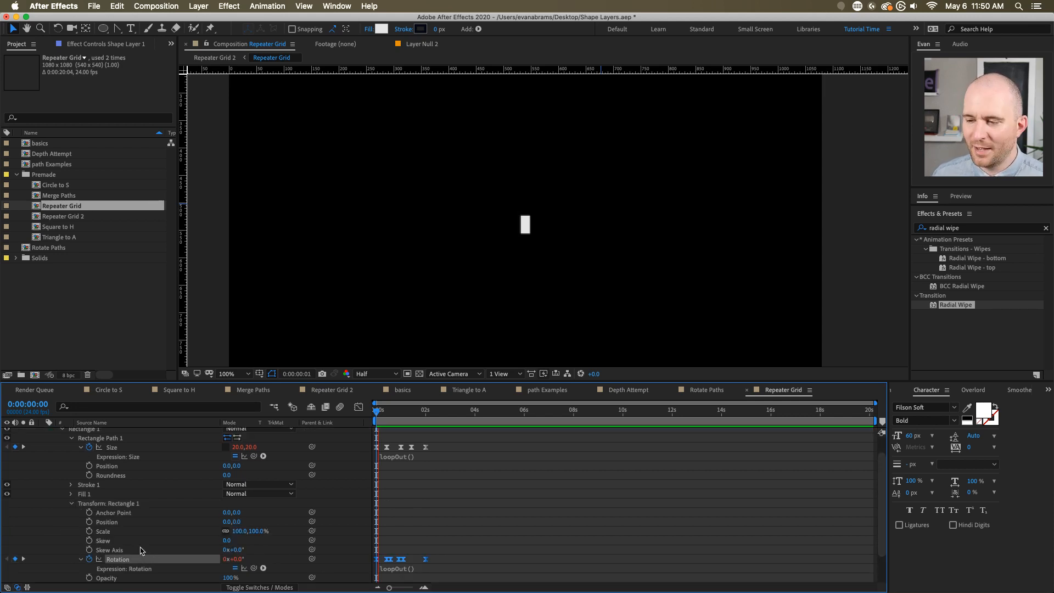
key("space")
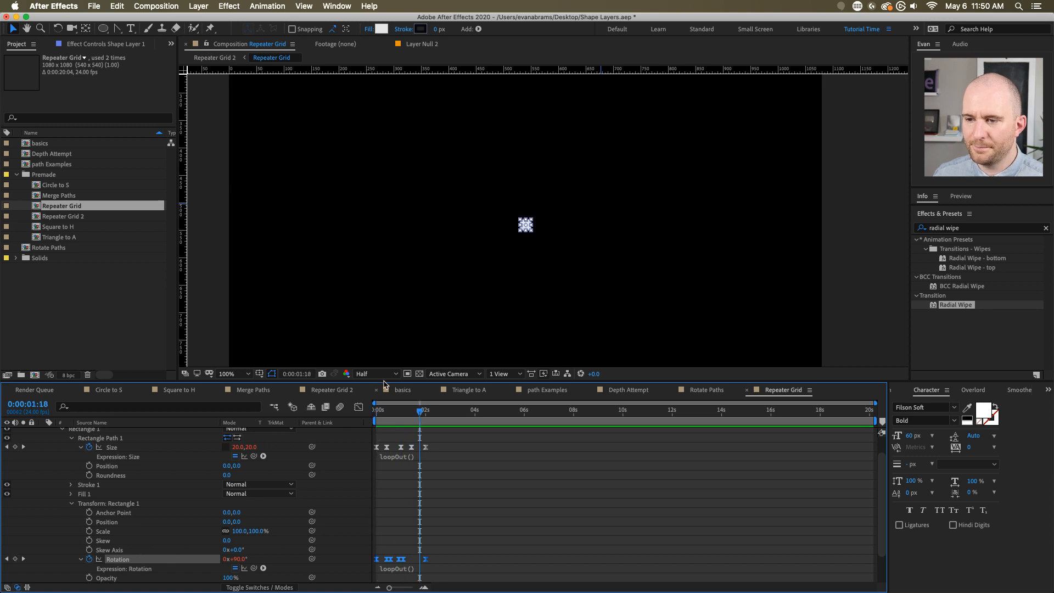
left_click(376, 374)
left_click(369, 380)
left_click(429, 435)
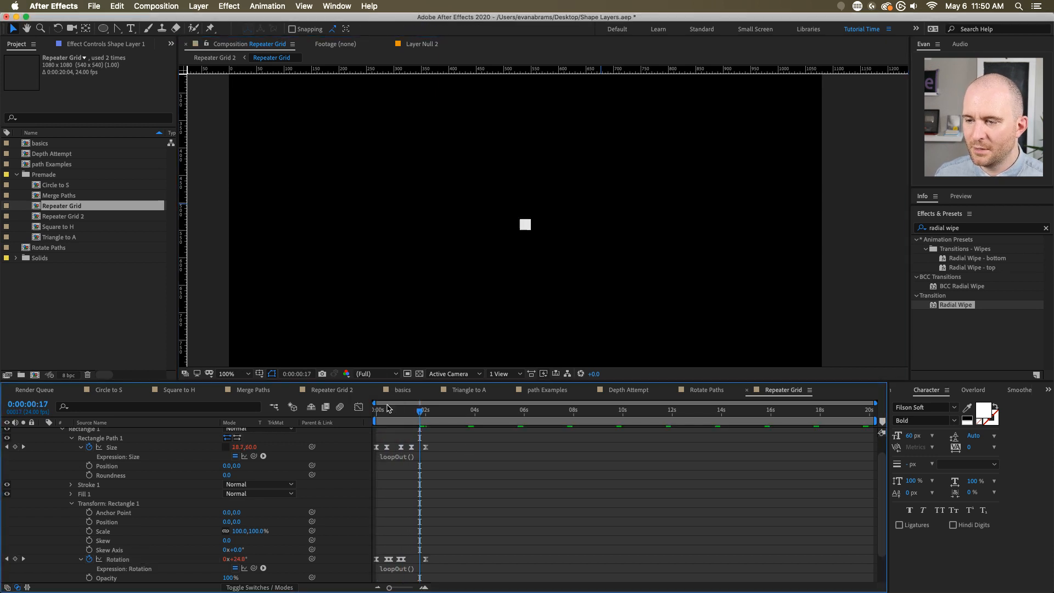
key("Home")
key("space")
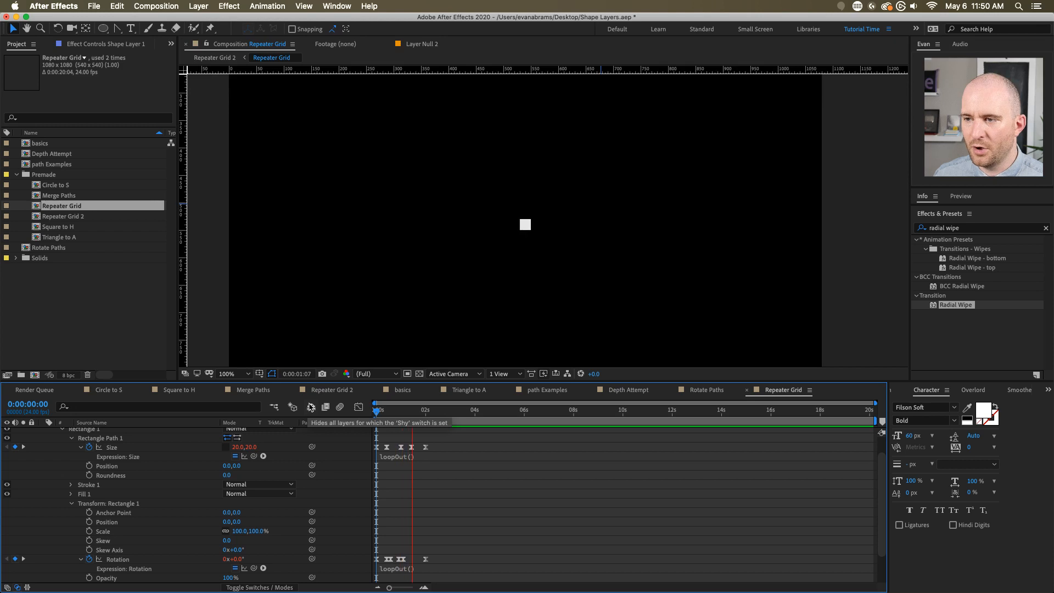
- Move to the last Size and Rotation keyframes at 0:00:02:00 and preview the looping animation from there
left_click(421, 403)
left_click(426, 416)
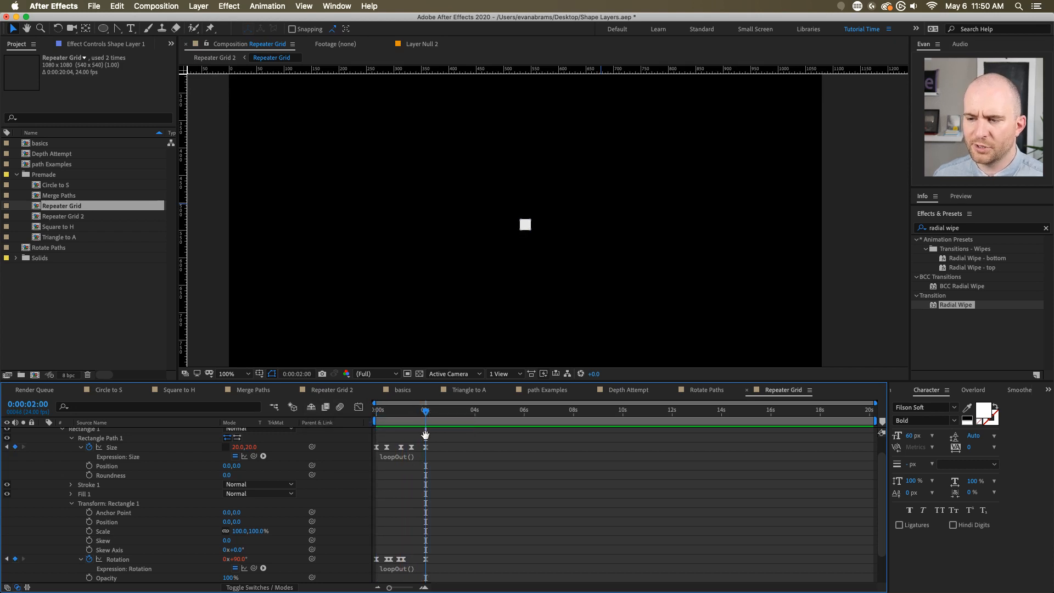
key("space")
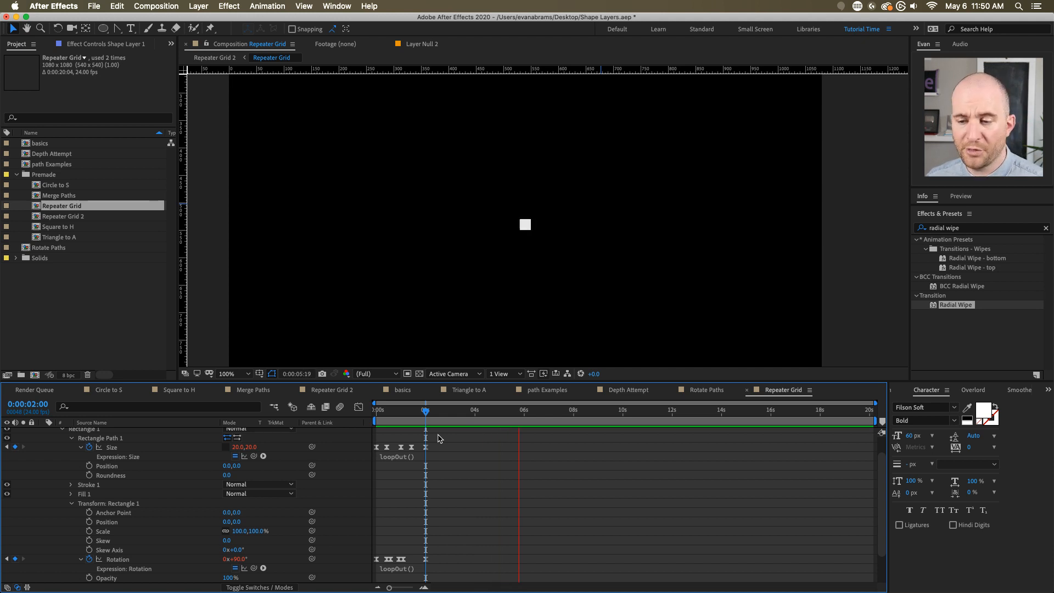
key("space")
- Collapse the Rectangle 1 group and delete Repeater 1 and Repeater 2 from Shape Layer 1
scroll(78, 467, "up", 1)
left_click(71, 457)
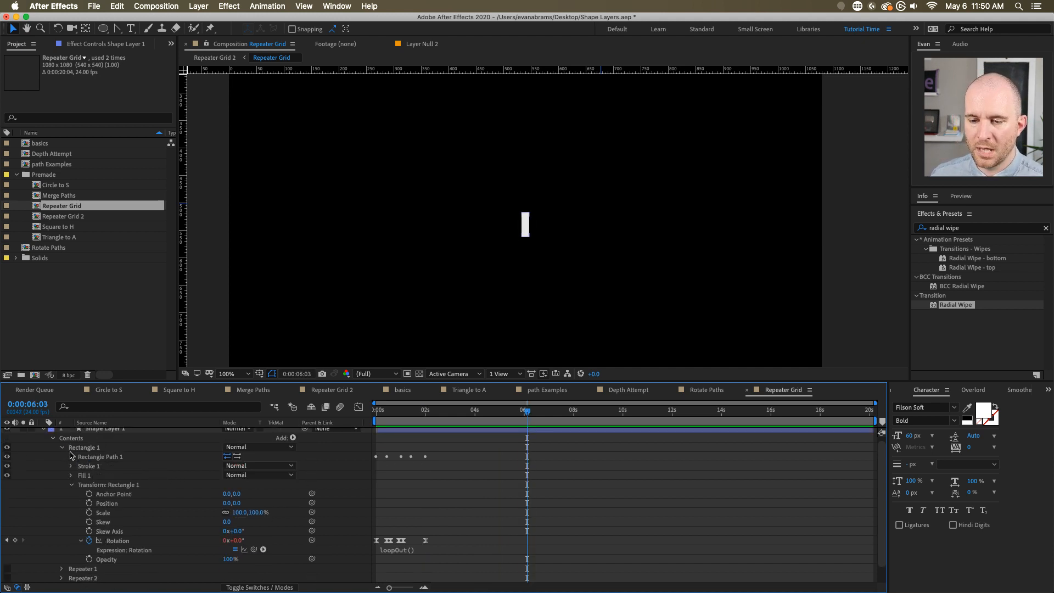
left_click(63, 448)
left_click(77, 462)
left_click(78, 469, "shift")
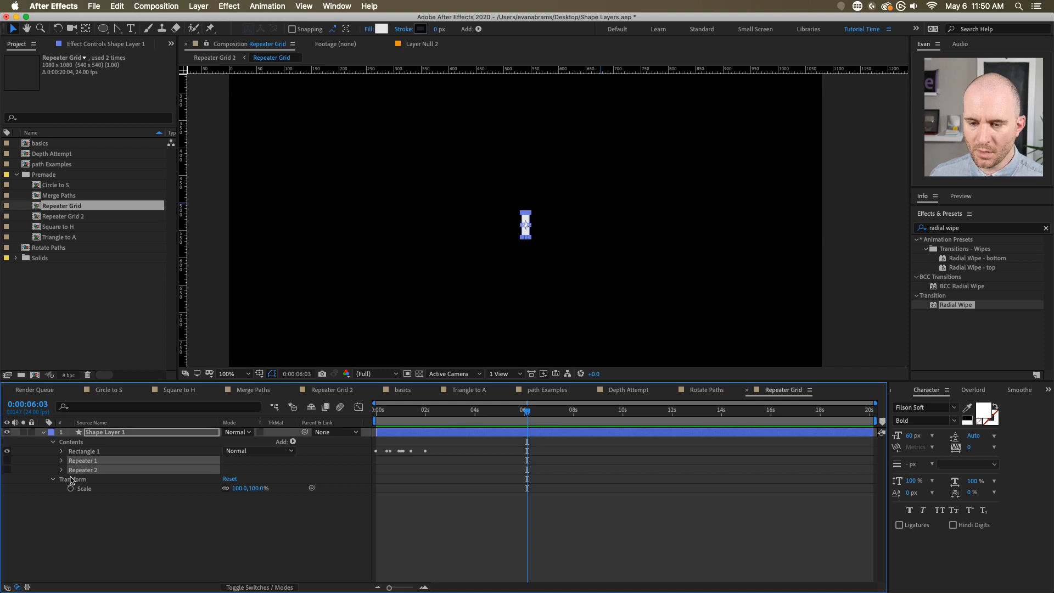
key("Delete")
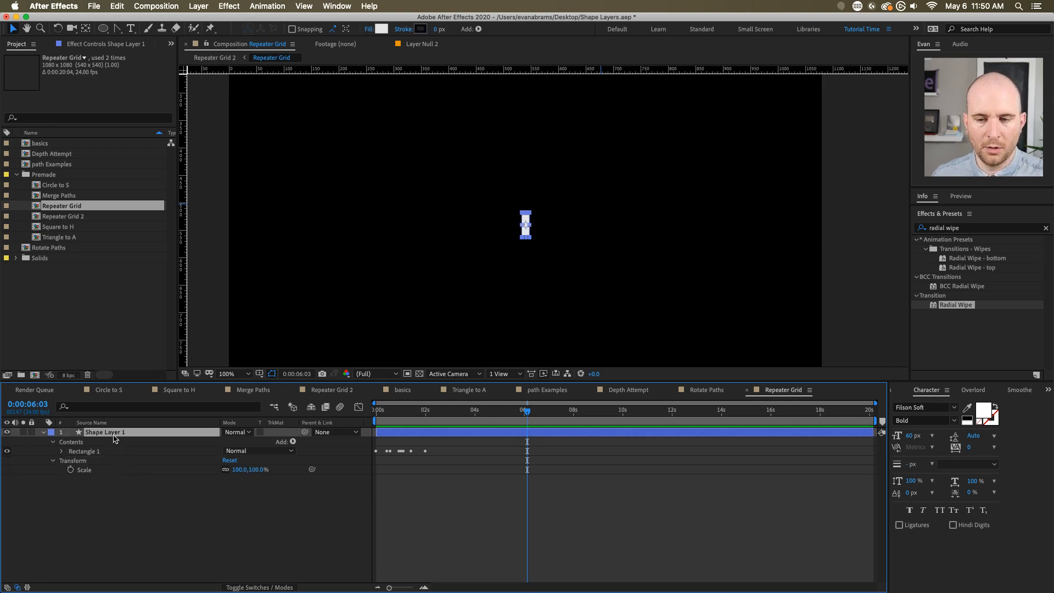
- Add a new Repeater to the Contents of Shape Layer 1
left_click(93, 442)
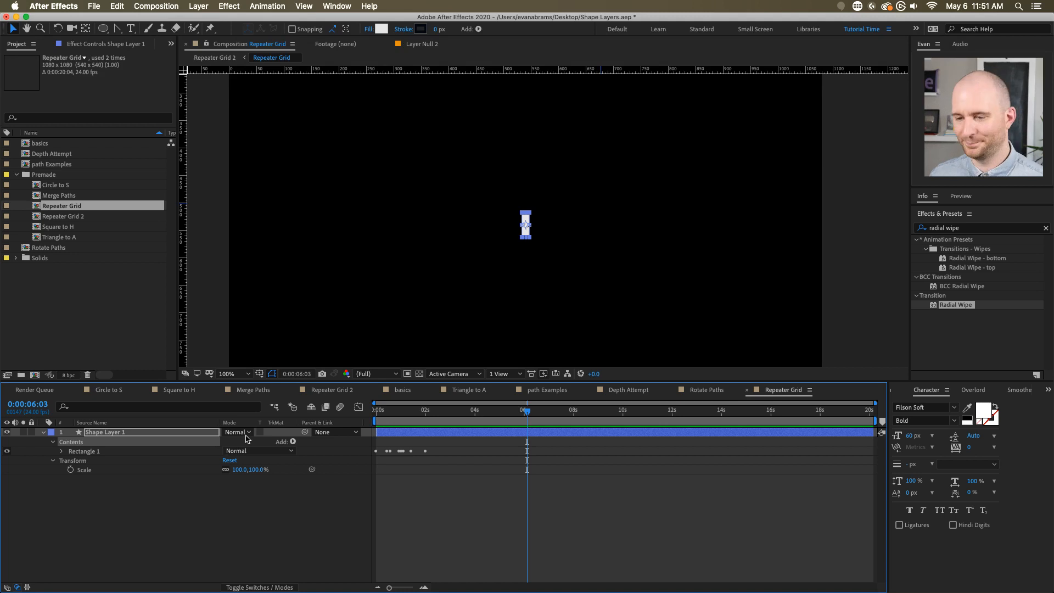
left_click(292, 441)
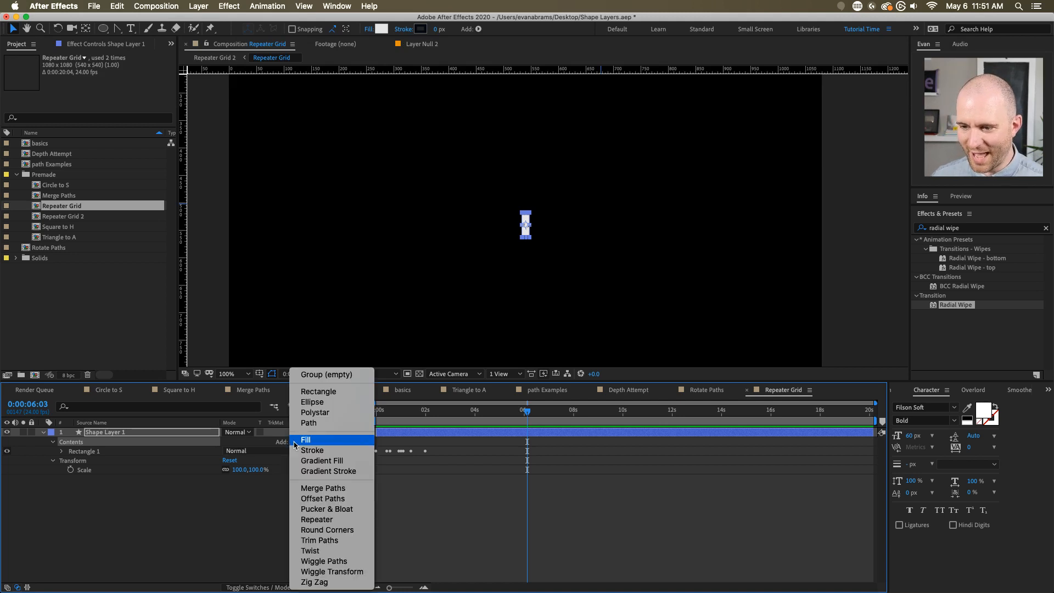
left_click(316, 519)
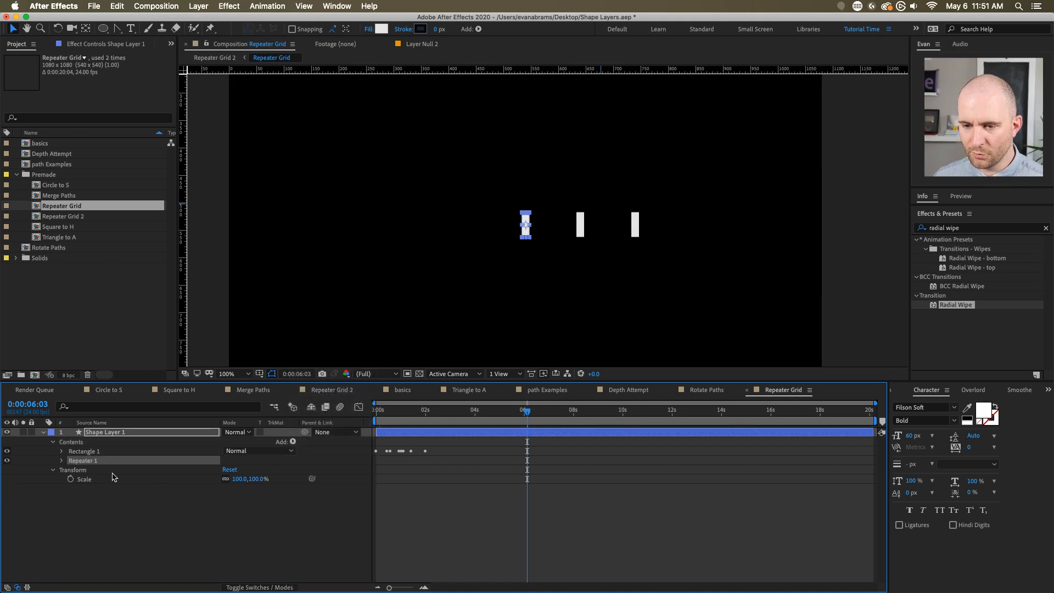
- View the composition at 50% and preview the repeated rectangles from the first frame
scroll(608, 236, "down", 1)
left_click_drag(455, 411, 352, 447)
key("space")
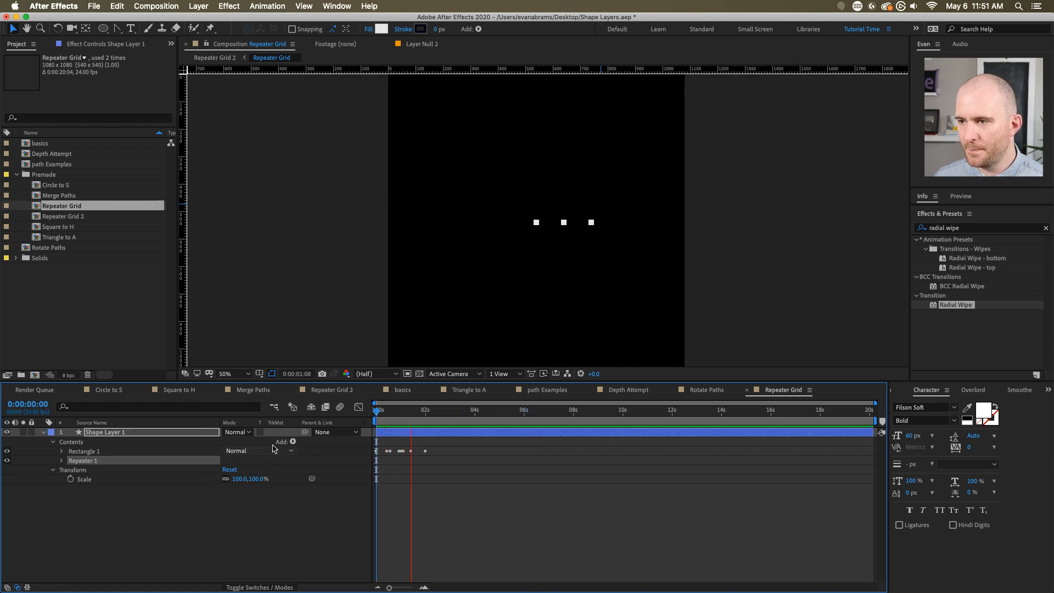
key("space")
- Expand Repeater 1 to examine its Copies setting
left_click(62, 461)
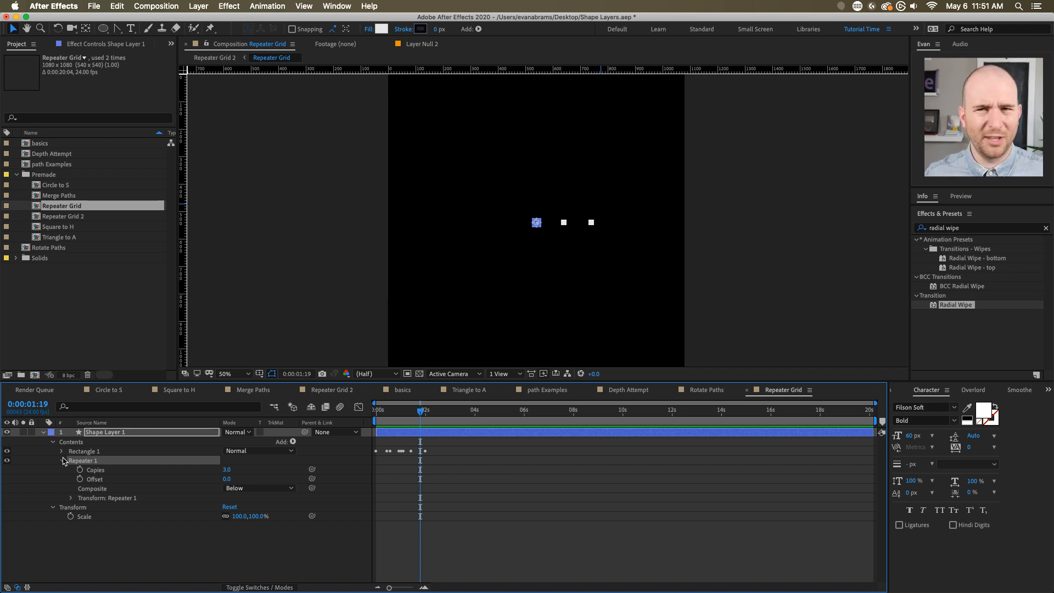
left_click(107, 471)
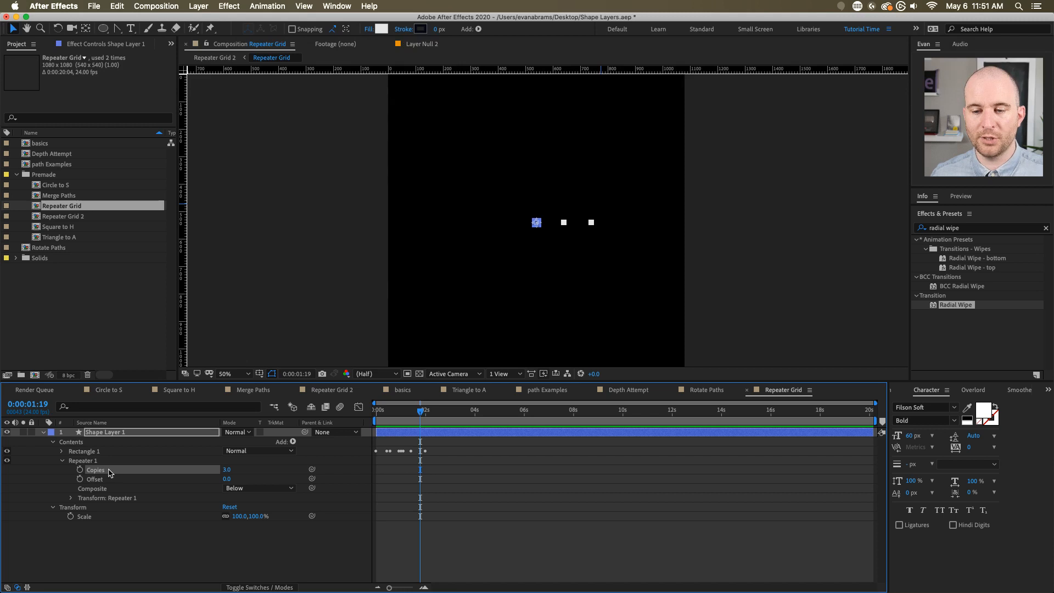
left_click(76, 460)
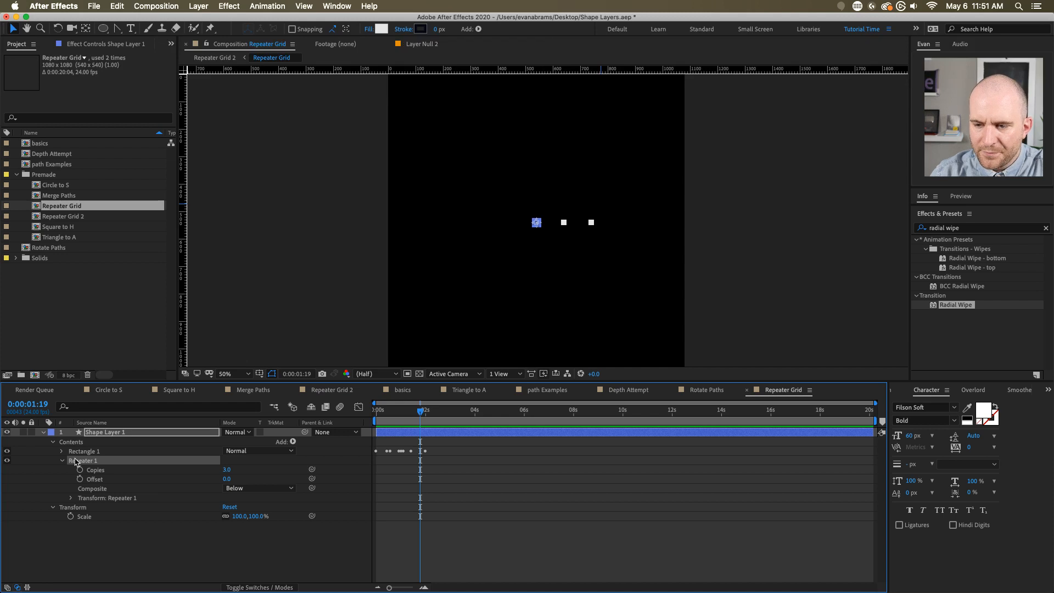
- Try Repeater 1's Copies at 0 and at 1 to compare the results
left_click(226, 470)
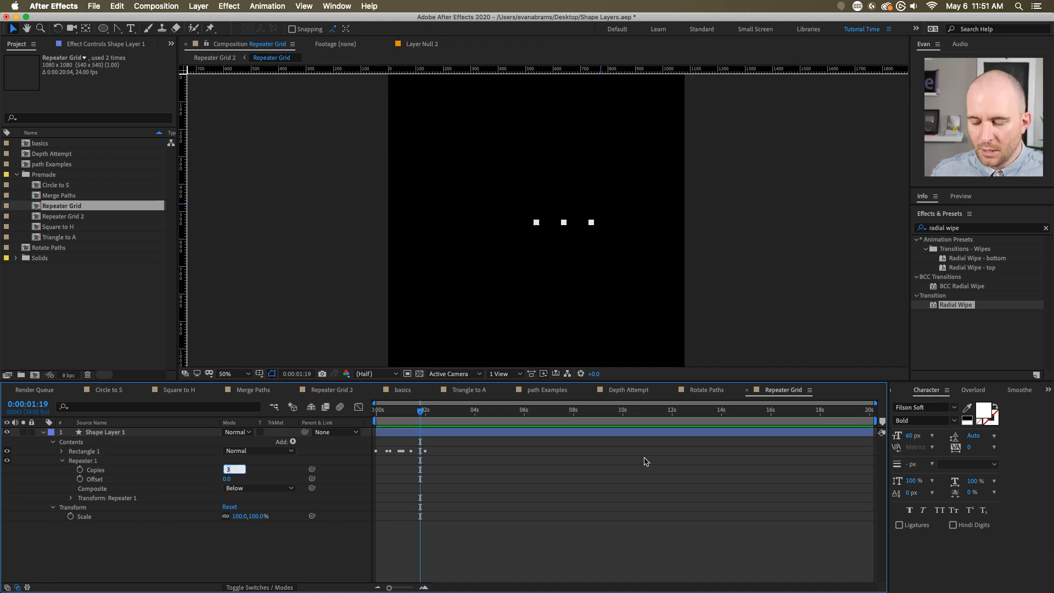
key("Return")
left_click(487, 490)
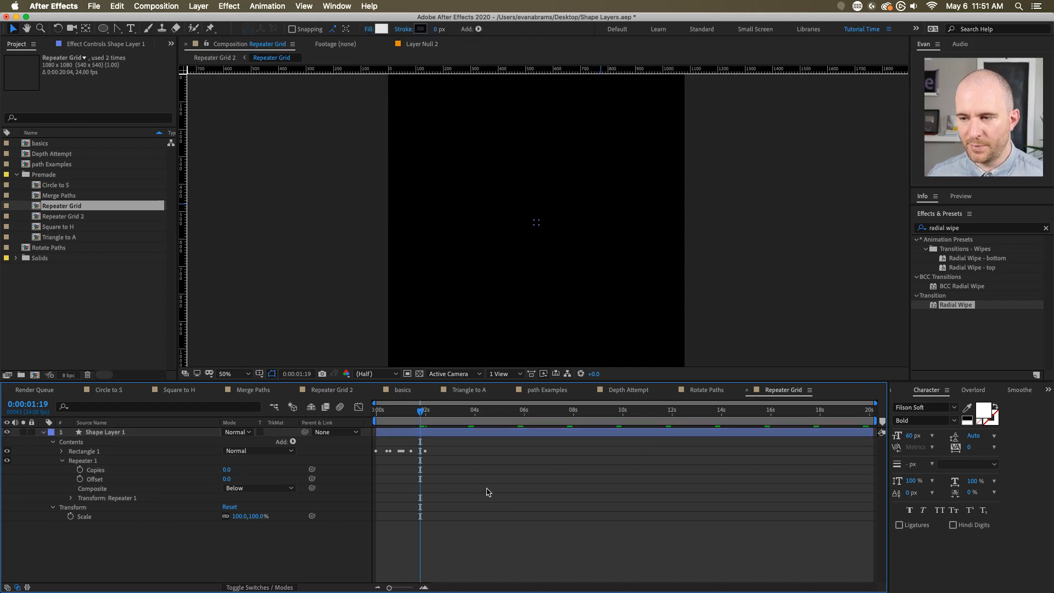
left_click(227, 470)
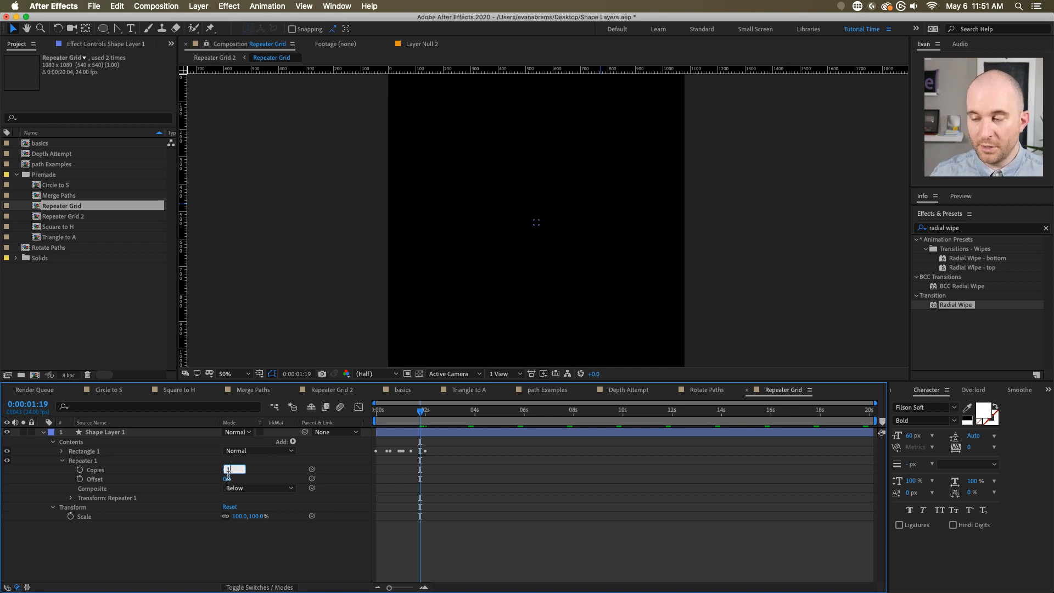
type("1")
key("Return")
- Set Repeater 1's Copies to 9
left_click(235, 469)
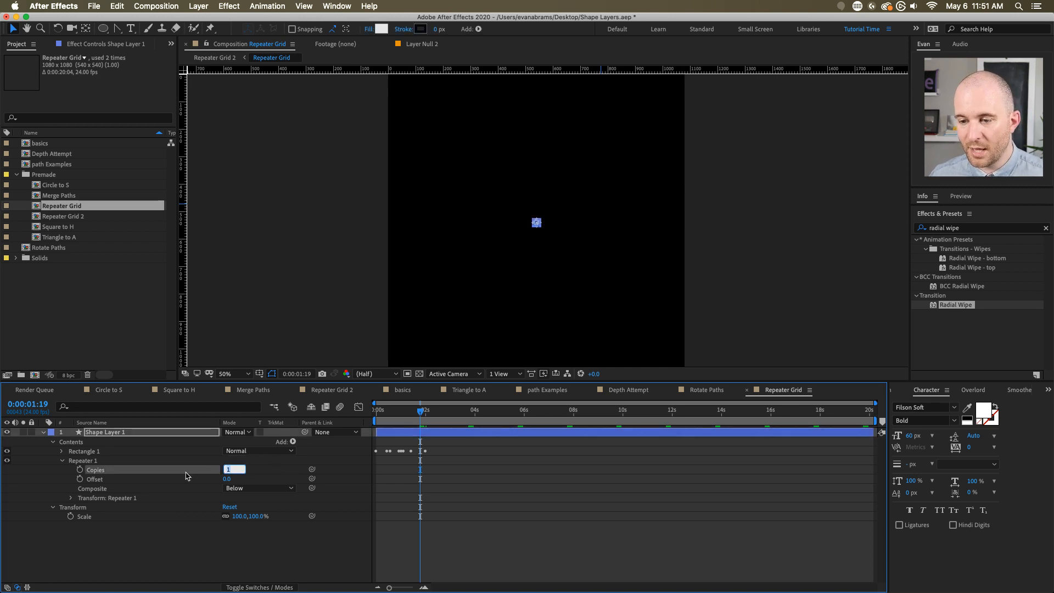
type("9")
key("Return")
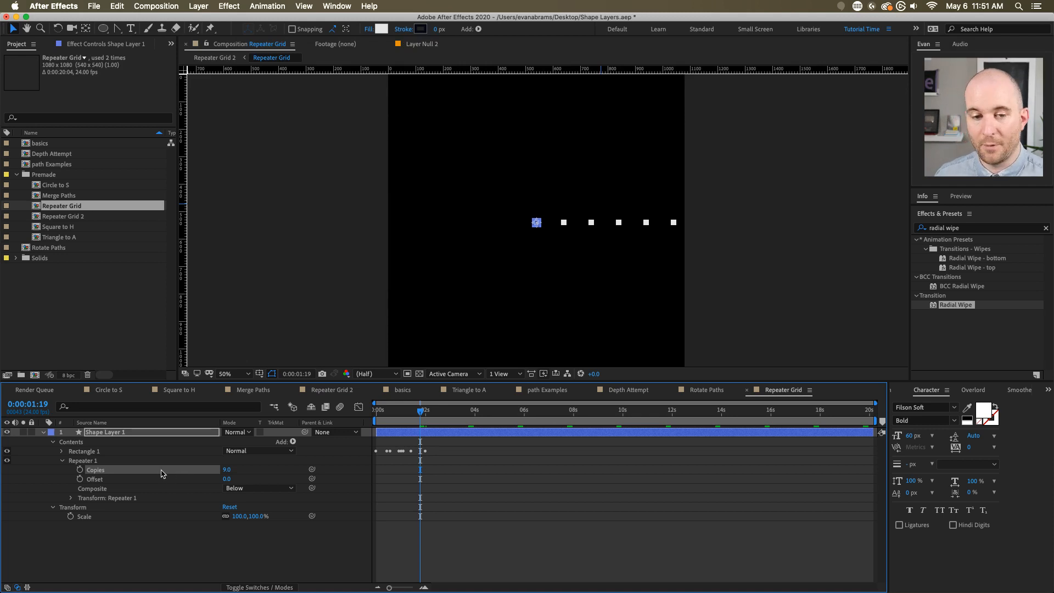
- Set Repeater 1's Offset to -4 so the row of copies is centred in the composition
left_click(120, 480)
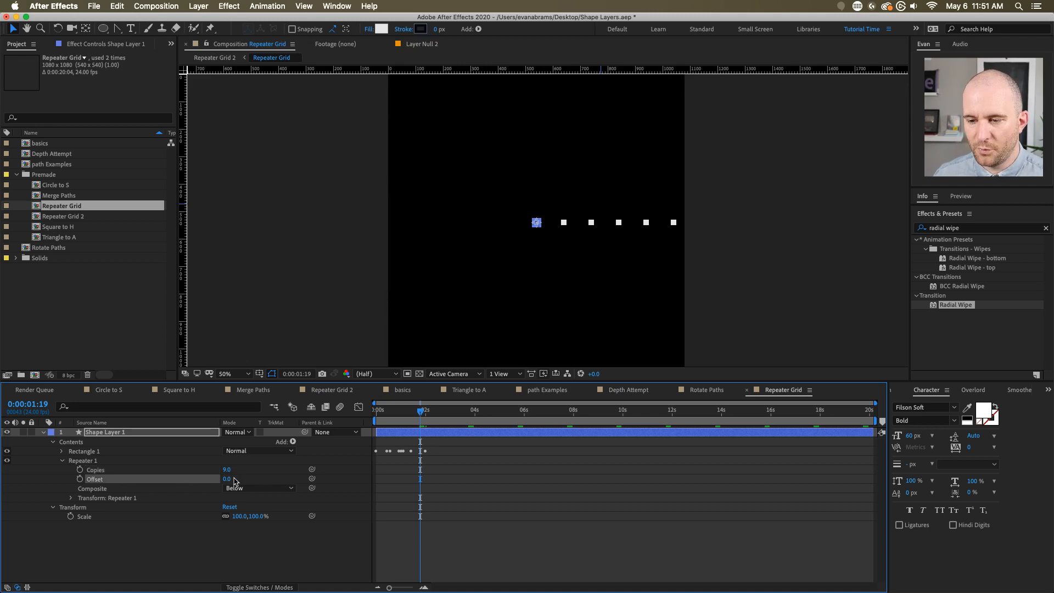
left_click(227, 478)
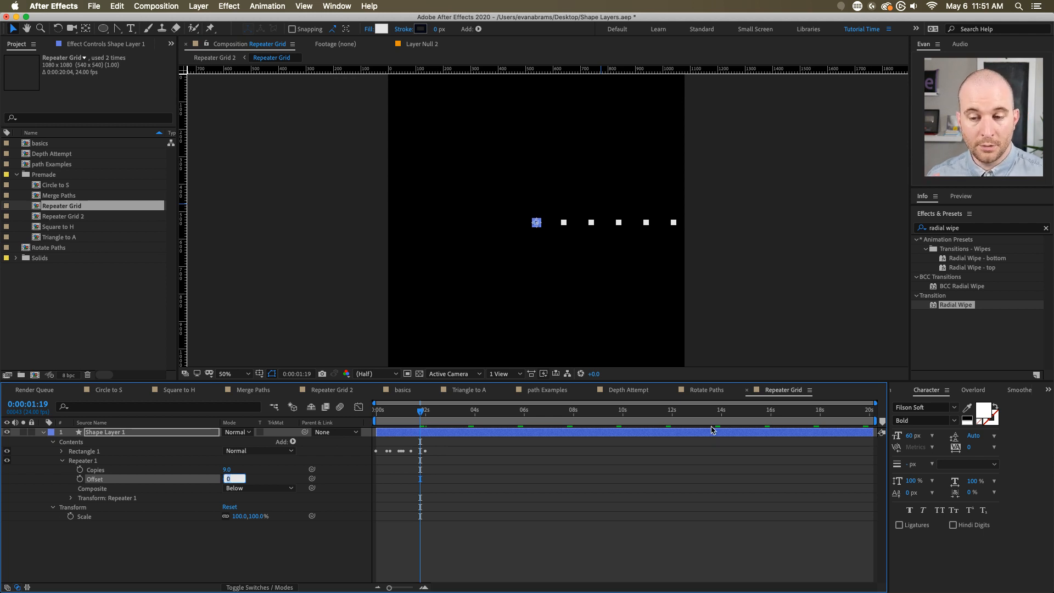
key("Down")
key("Down")
key("Down")
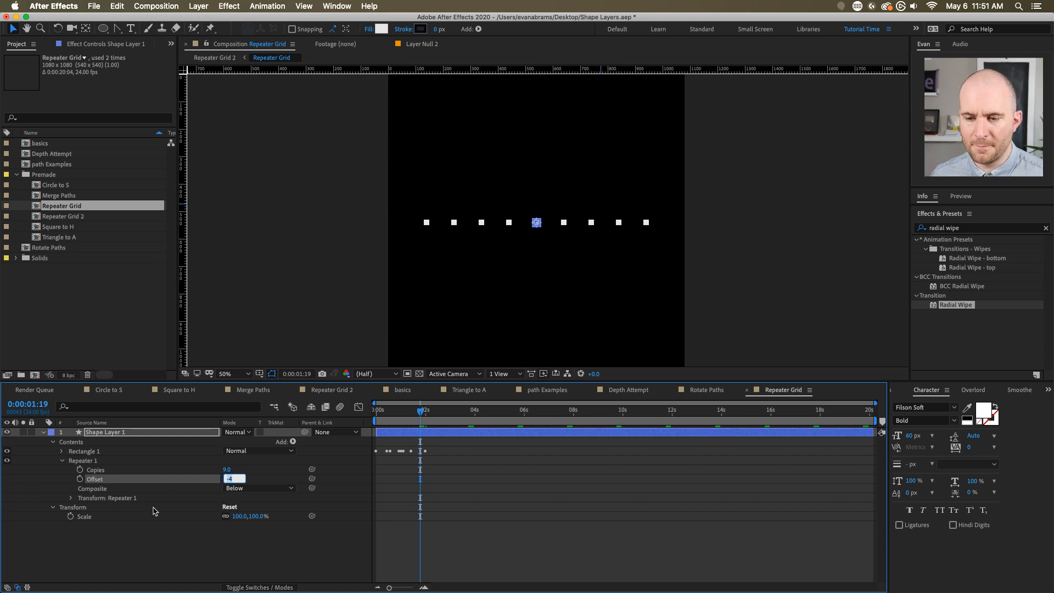
- Expand Transform: Repeater 1 and select its properties from Anchor Point through End Opacity
left_click(71, 498)
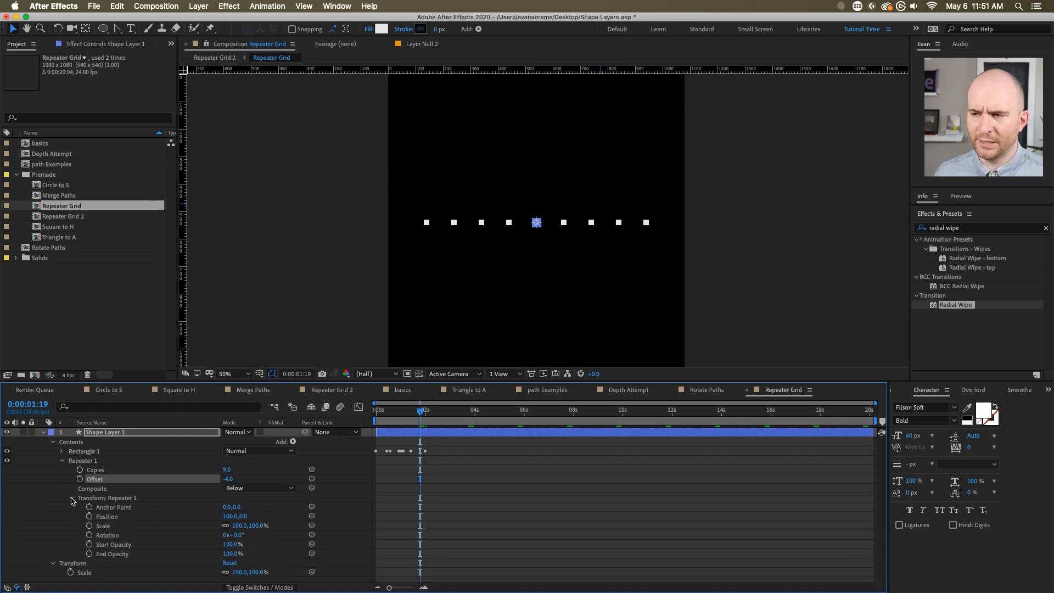
left_click(124, 500)
left_click_drag(115, 508, 119, 554)
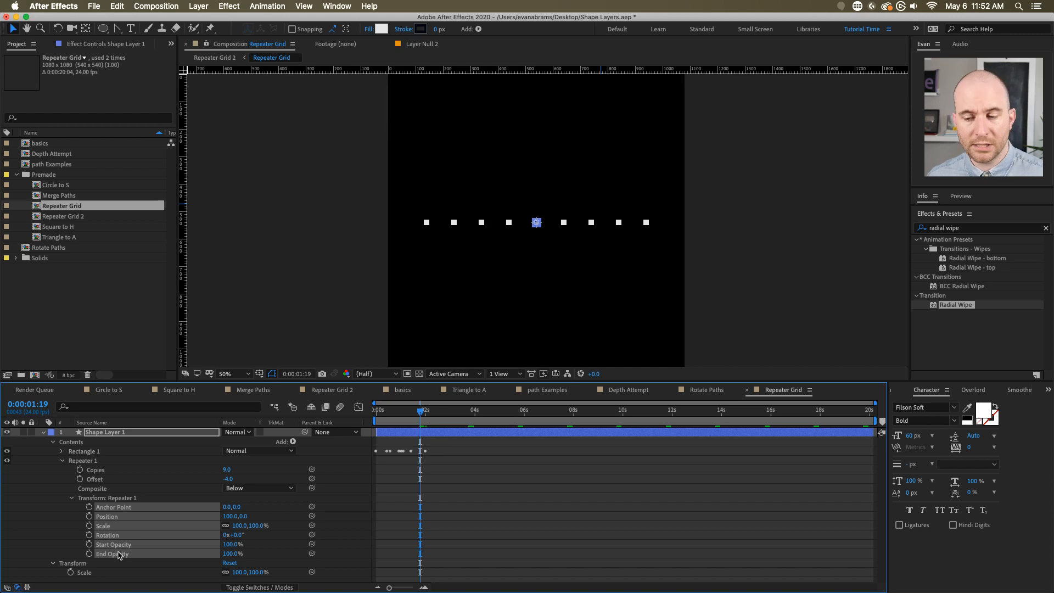
- Set the Position in Repeater 1's transform to 120, 0 to space the copies wider
left_click(165, 515)
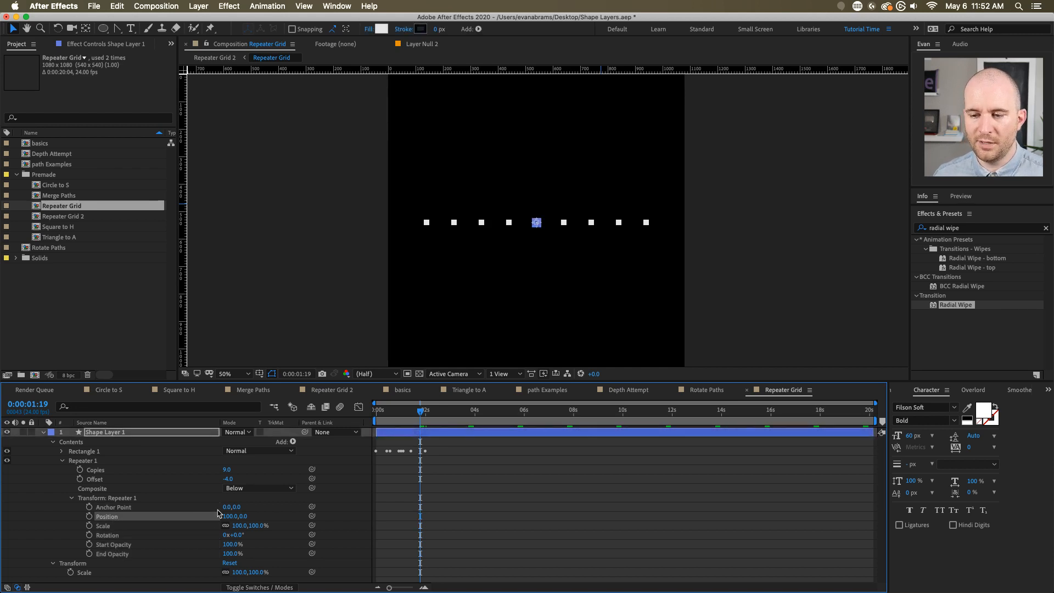
left_click_drag(227, 516, 236, 515)
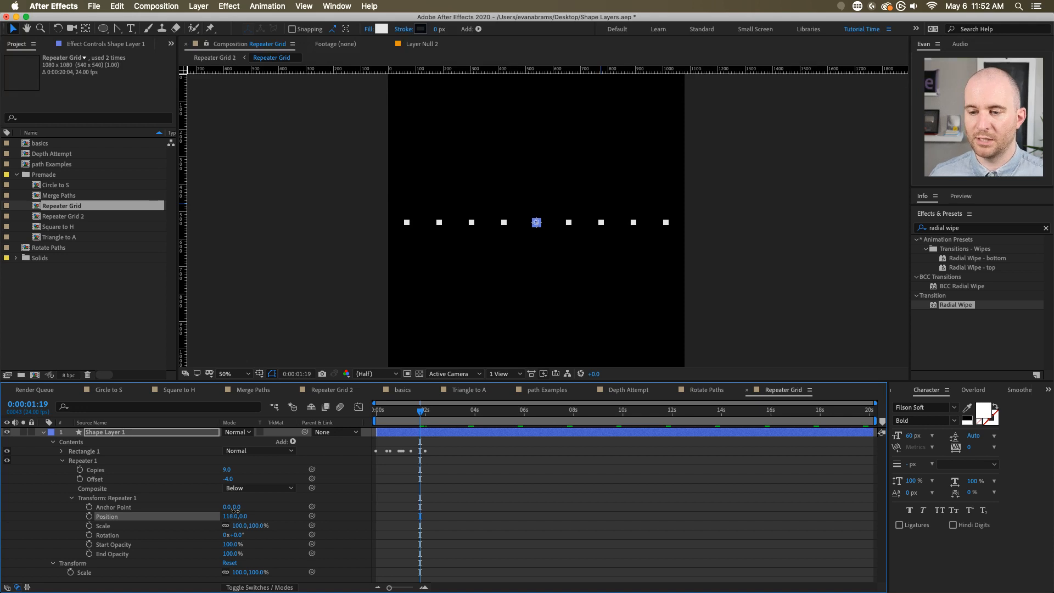
left_click(236, 515)
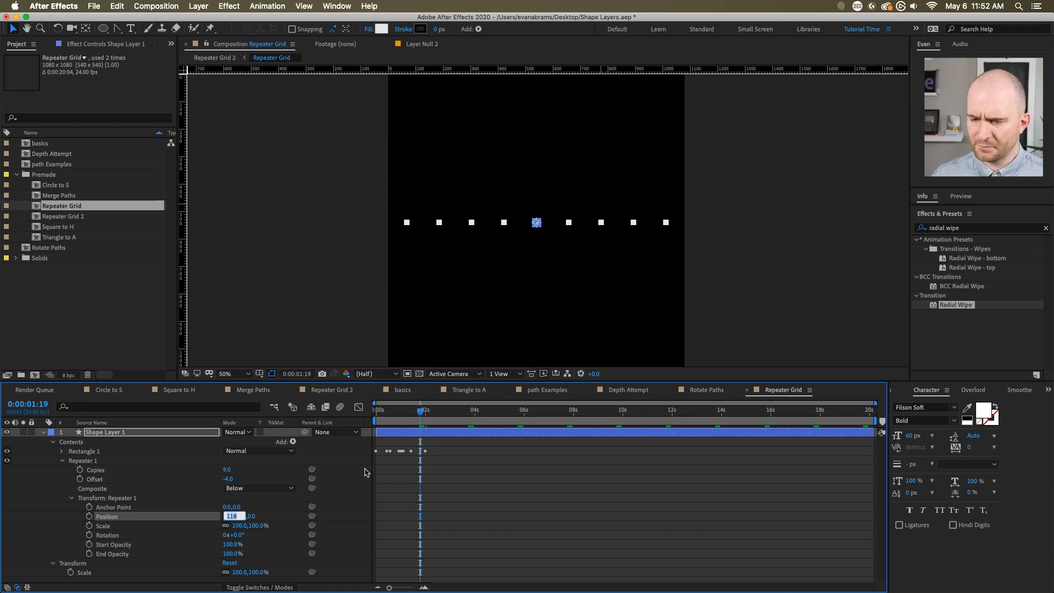
key("Return")
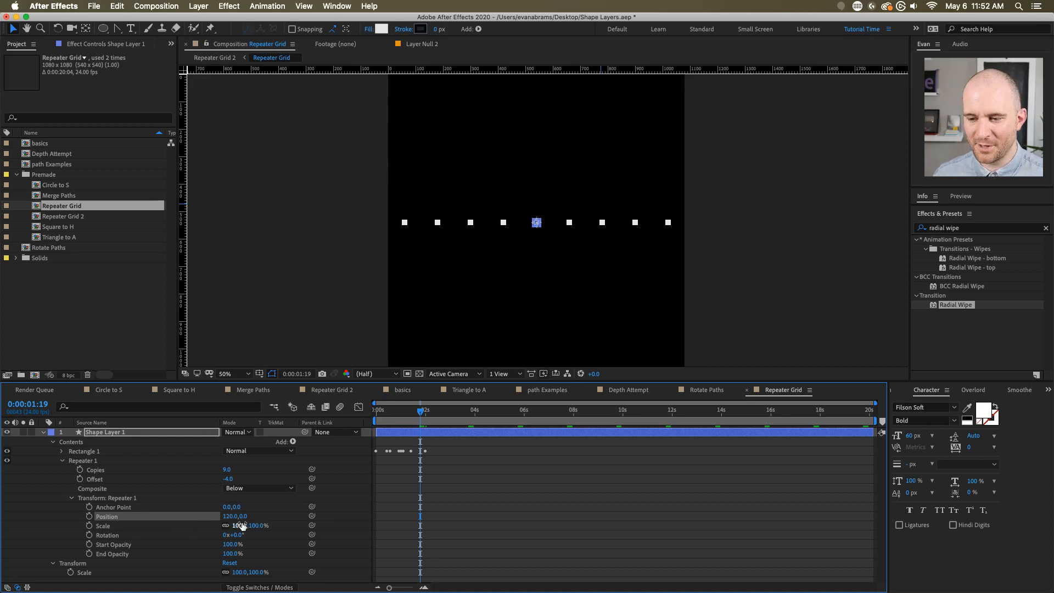
- Try a Scale of 113% in Repeater 1's transform and preview the growing copies from the first frame
left_click_drag(241, 526, 250, 525)
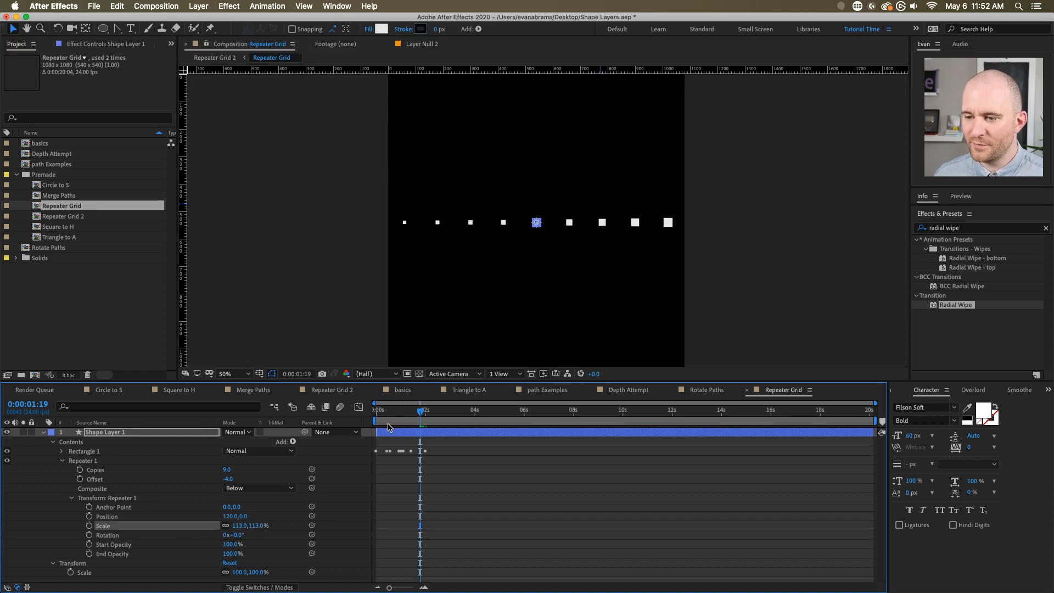
left_click_drag(401, 411, 347, 414)
key("space")
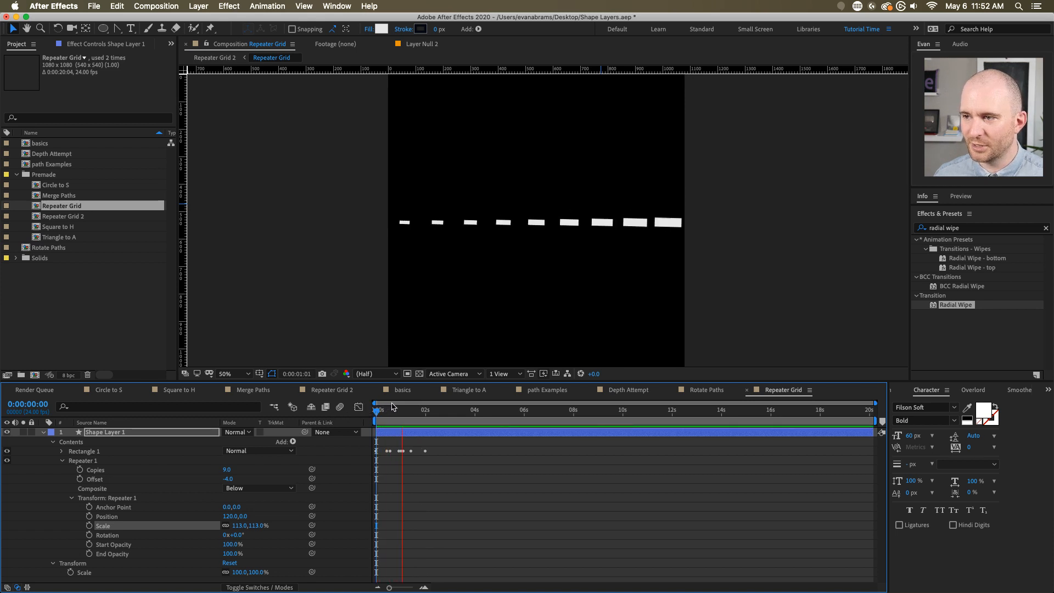
key("space")
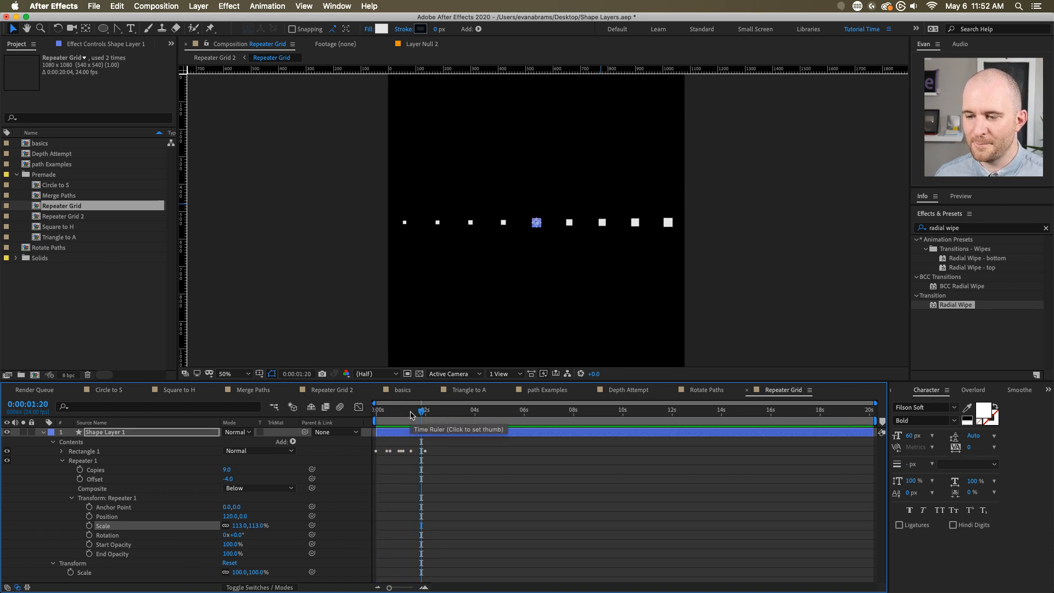
- Set the Scale in Repeater 1's transform to 100% so all copies are the same size
mouse_move(415, 413)
left_mouse_down()
mouse_move(379, 414)
mouse_move(419, 415)
left_mouse_up()
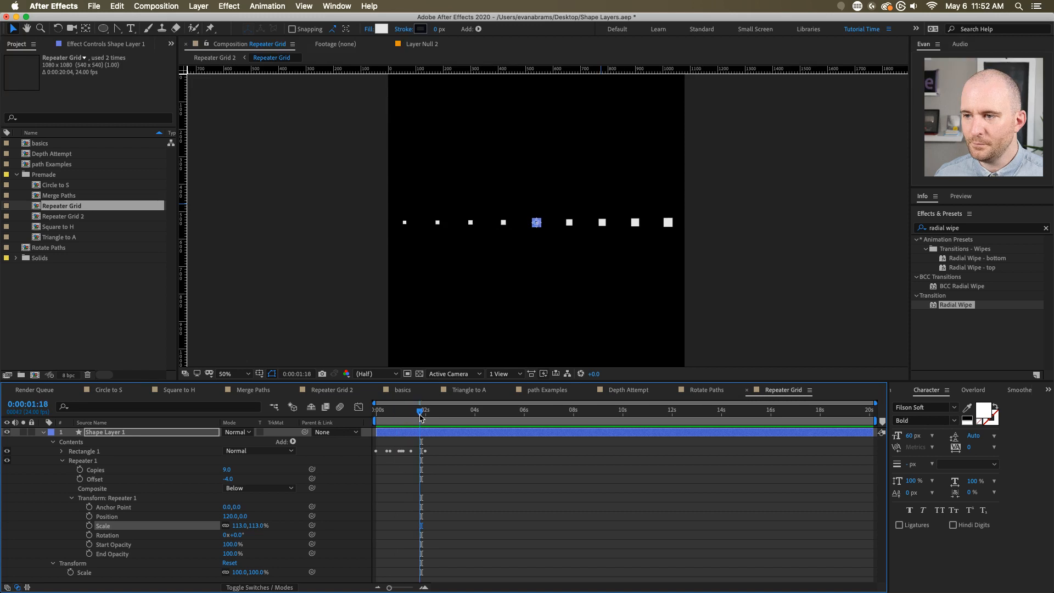
left_click(240, 526)
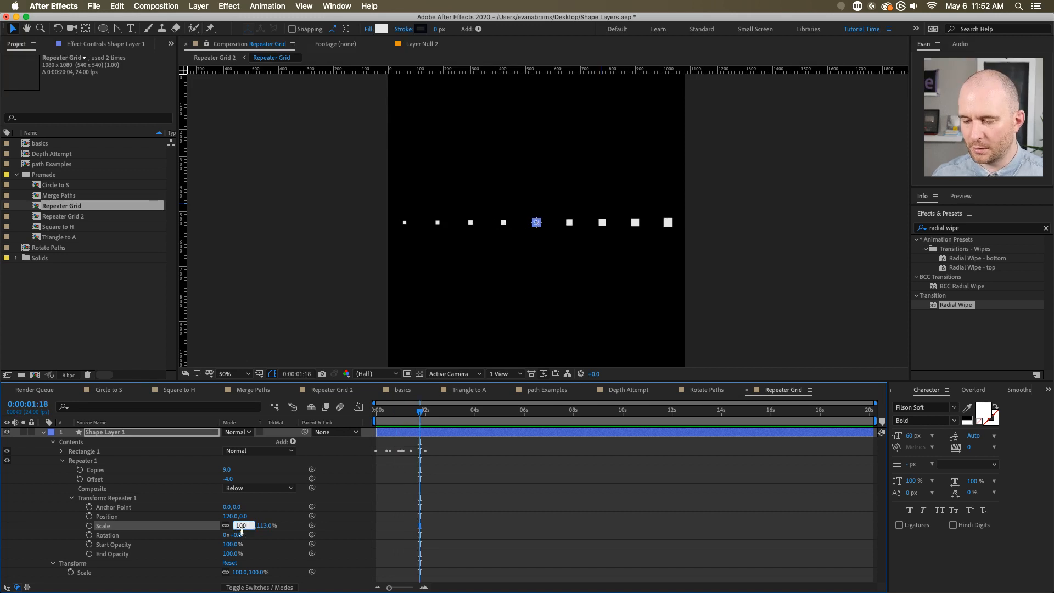
type("100")
key("Return")
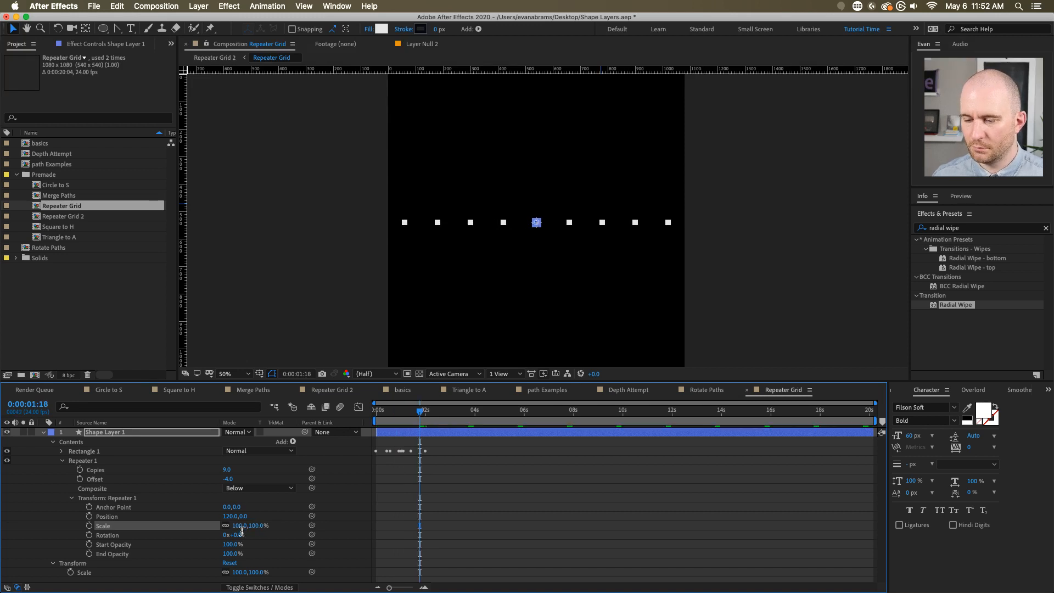
- Duplicate Repeater 1 within the shape layer's contents and expand the duplicate's transform properties
left_click(62, 460)
left_click(83, 464)
key("super+d")
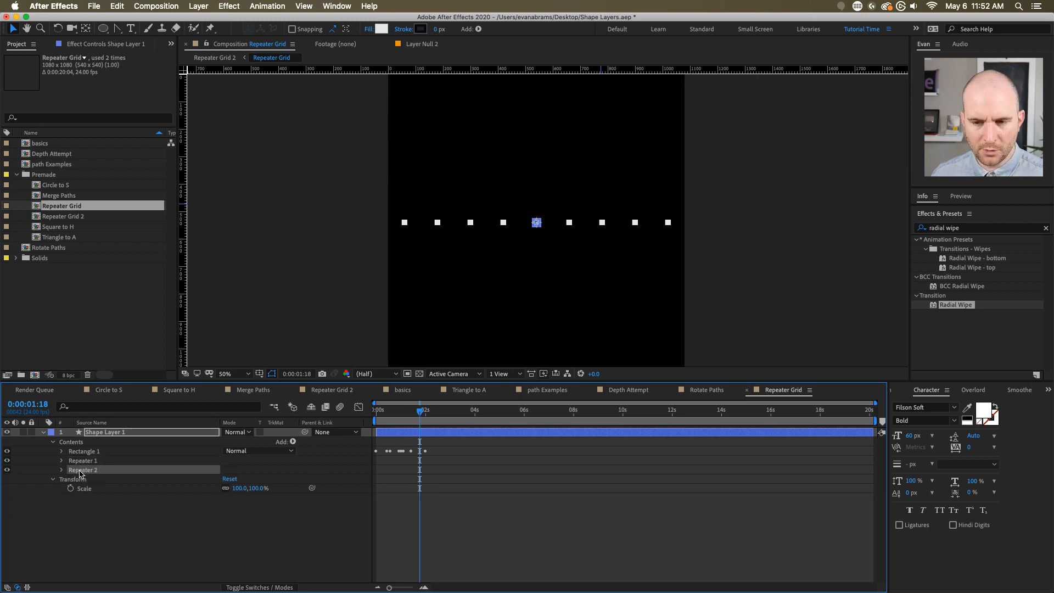
left_click(62, 470)
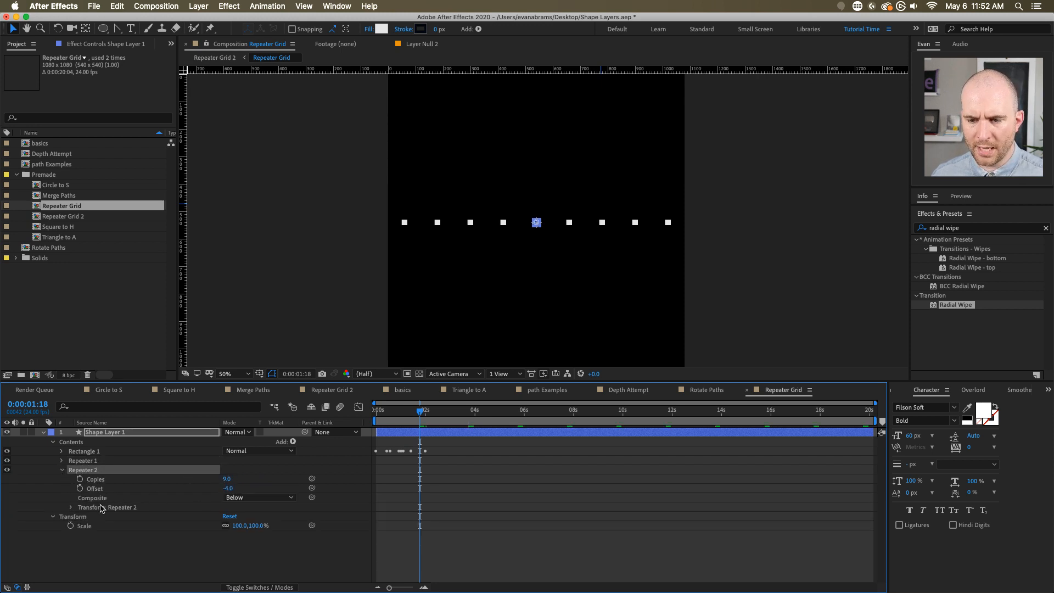
left_click(72, 508)
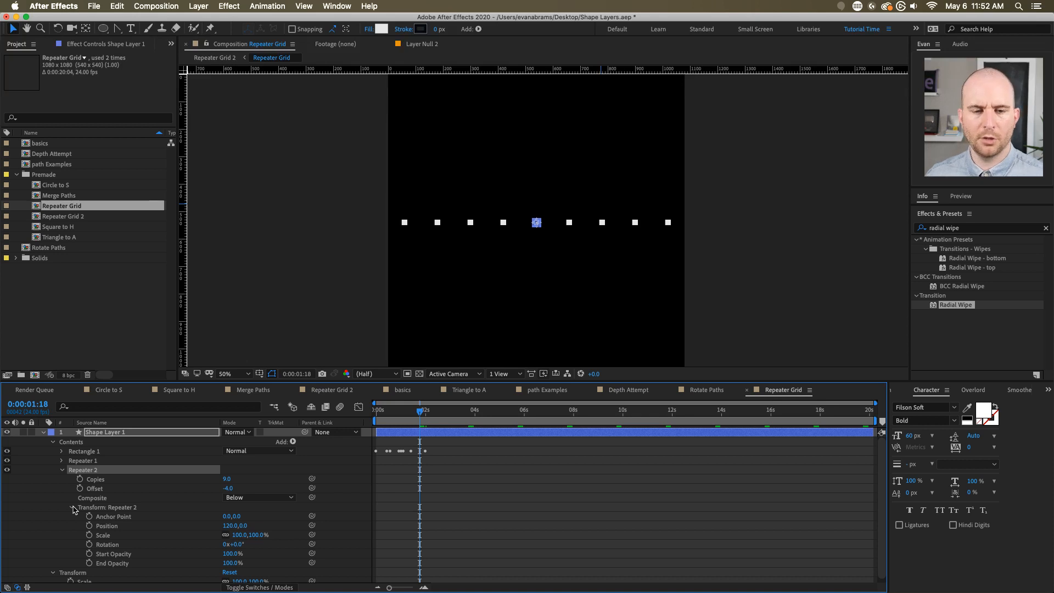
left_click(82, 460)
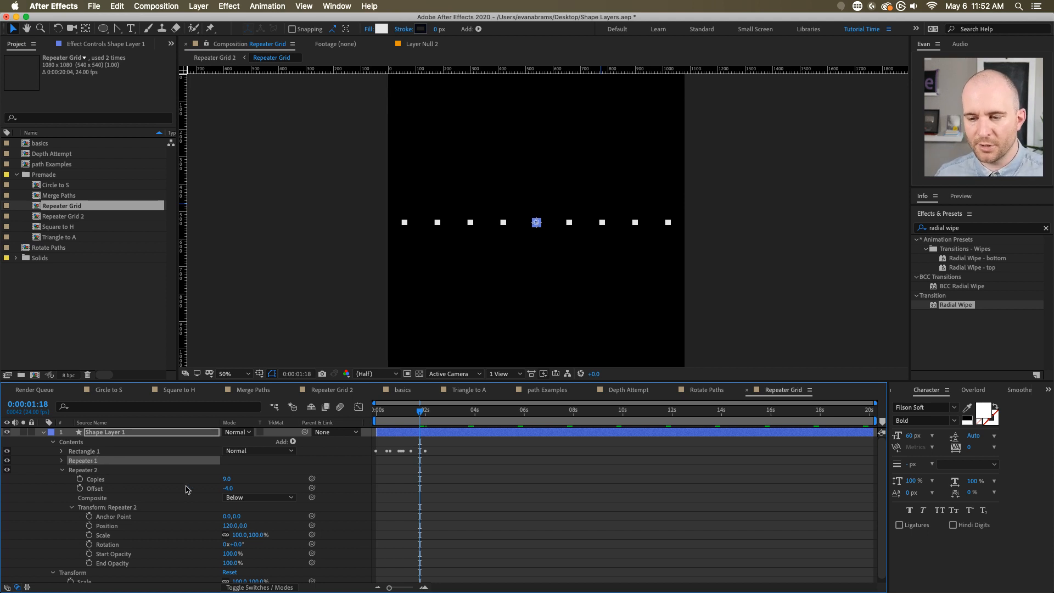
- Set the Position in Repeater 2's transform to 0, 120 to stack the row of squares into a grid
left_click(231, 525)
type("0")
key("Tab")
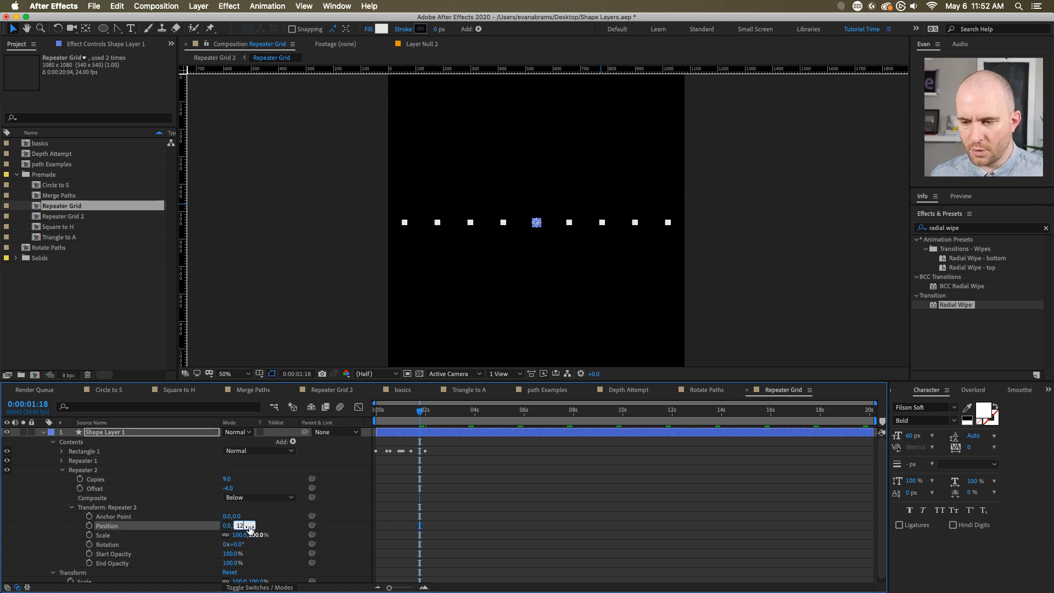
type("120")
key("Return")
key("comma")
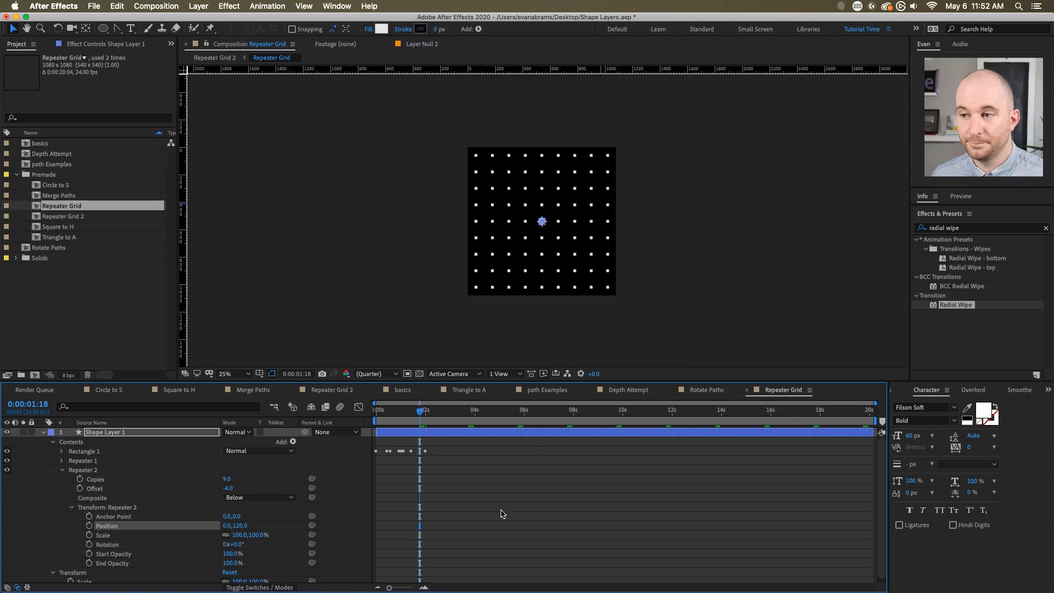
- Preview the animated grid of squares from the first frame, then return to the start of the timeline
left_click(502, 513)
left_click_drag(420, 413, 163, 424)
key("space")
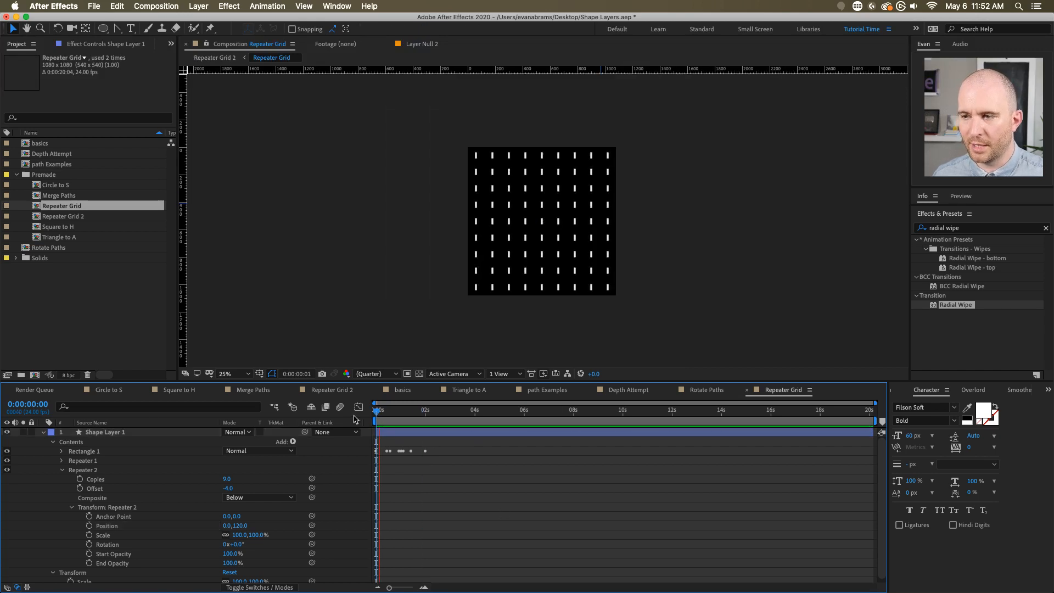
key("space")
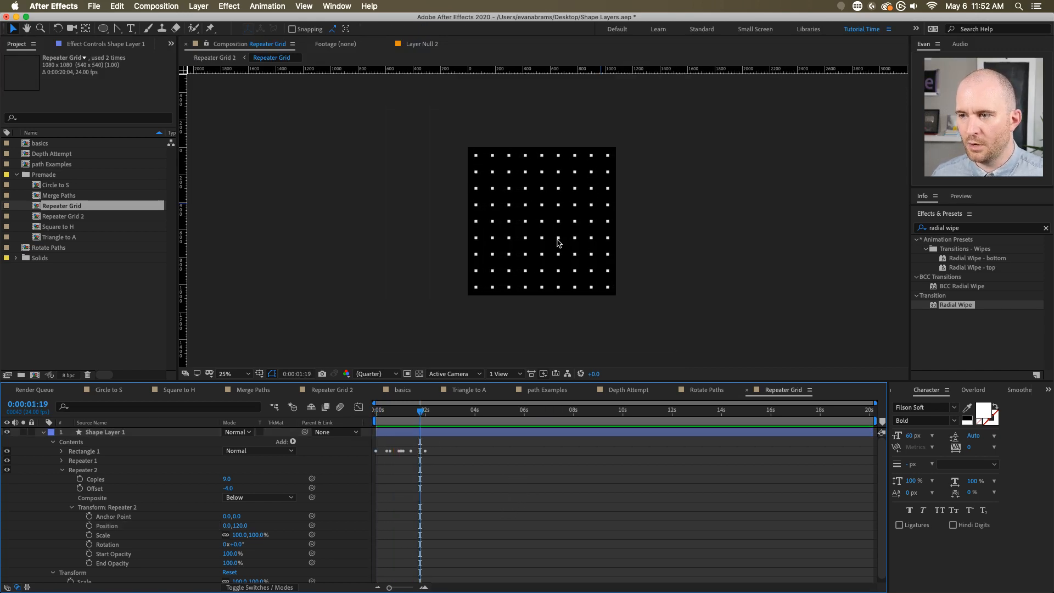
key("period")
left_click_drag(413, 413, 377, 412)
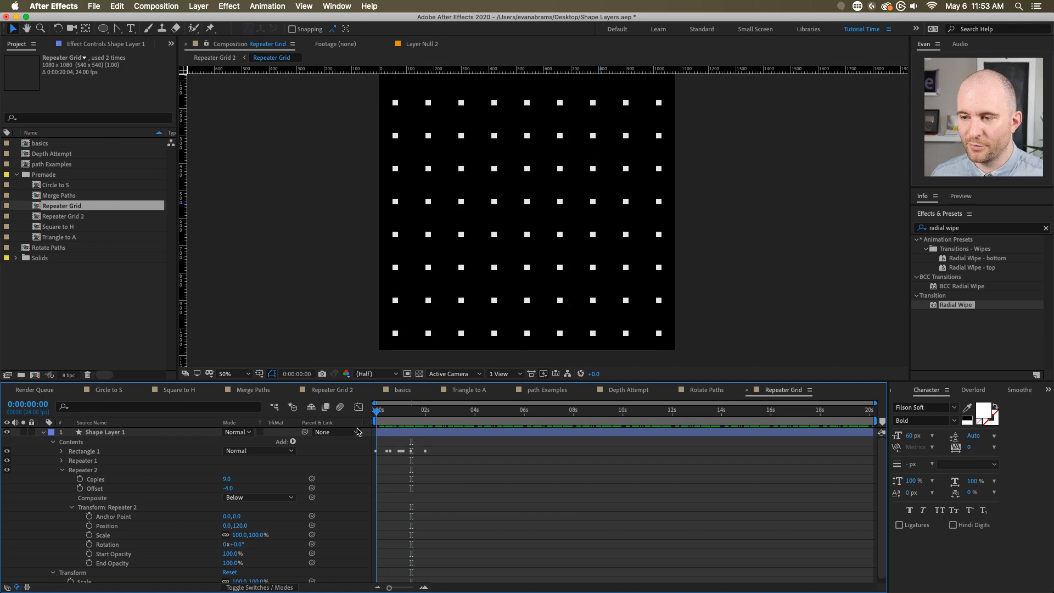
- Expand Rectangle 1's contents with its Transform group collapsed, and collapse Repeater 2 and the Premade project folder
left_click(408, 434)
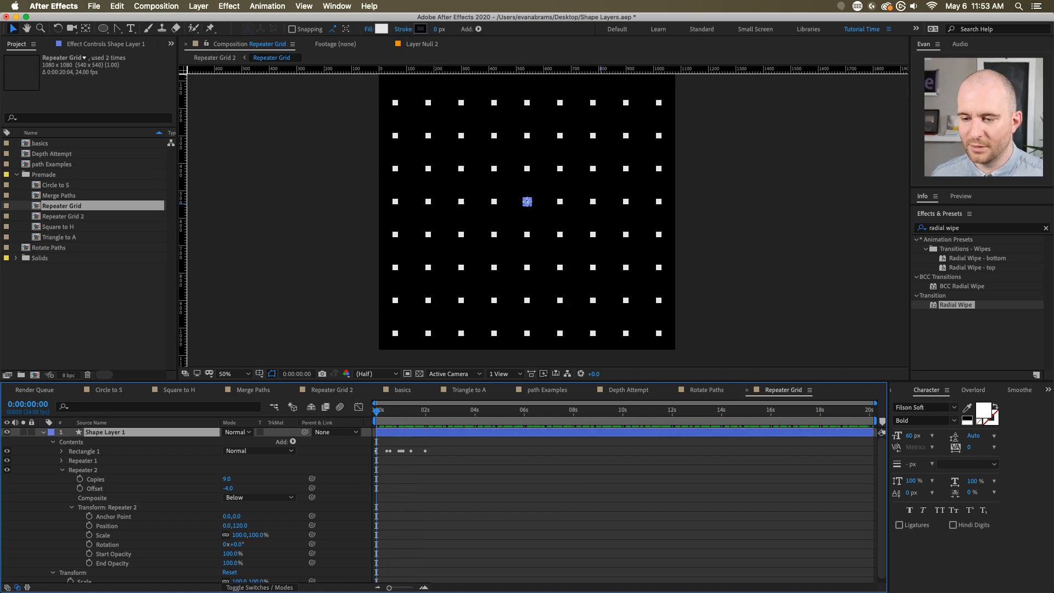
left_click(62, 452)
left_click(75, 492)
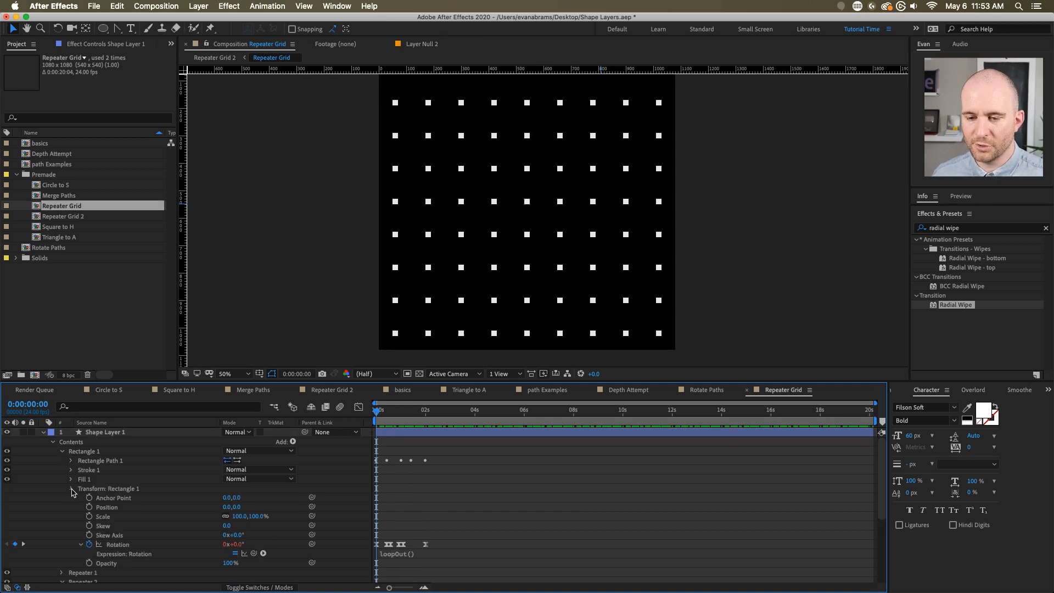
left_click(72, 489)
left_click(62, 507)
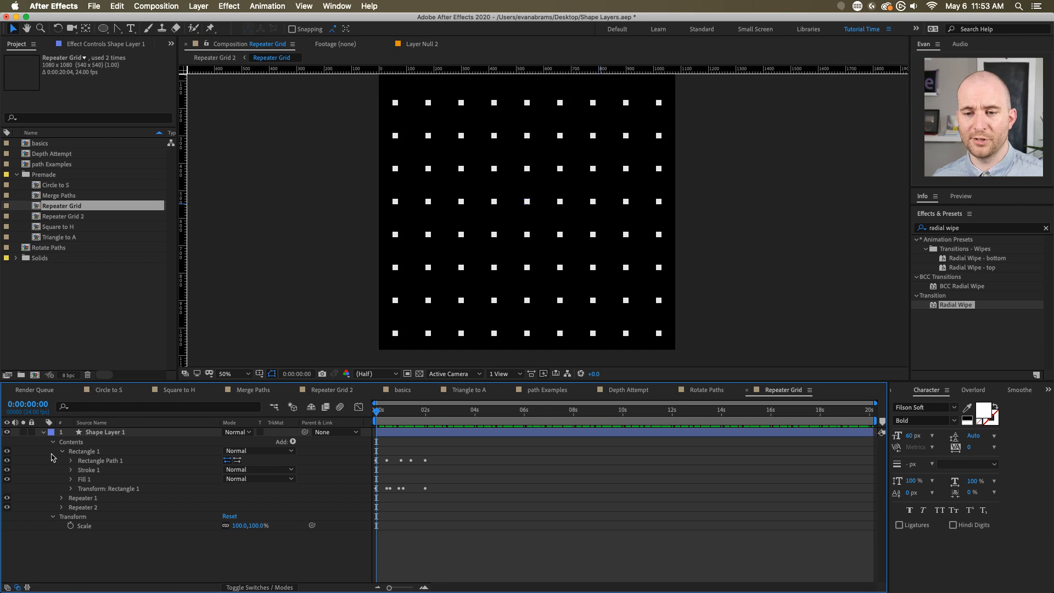
left_click(18, 175)
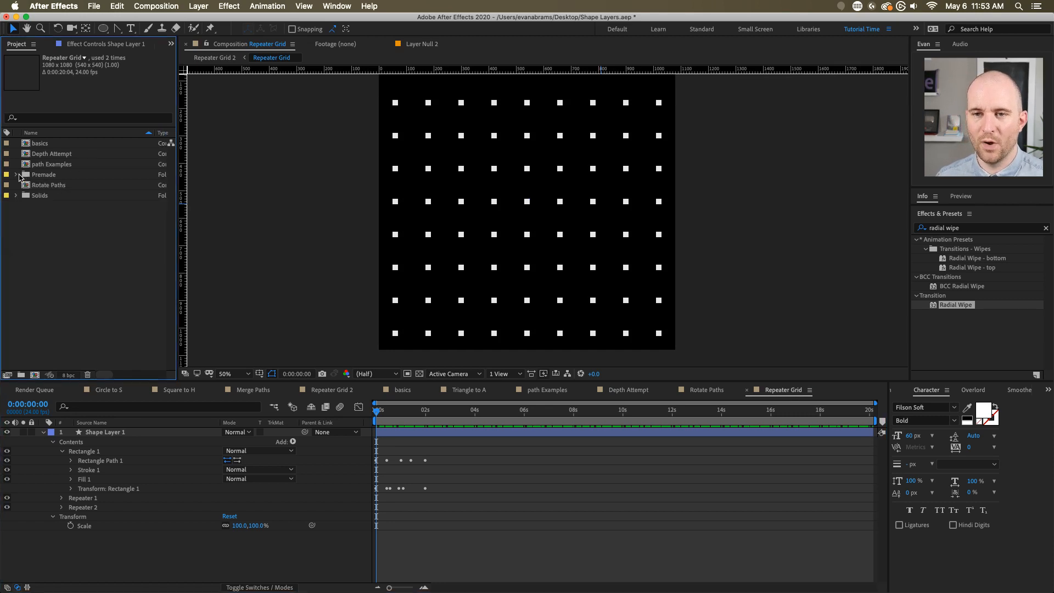